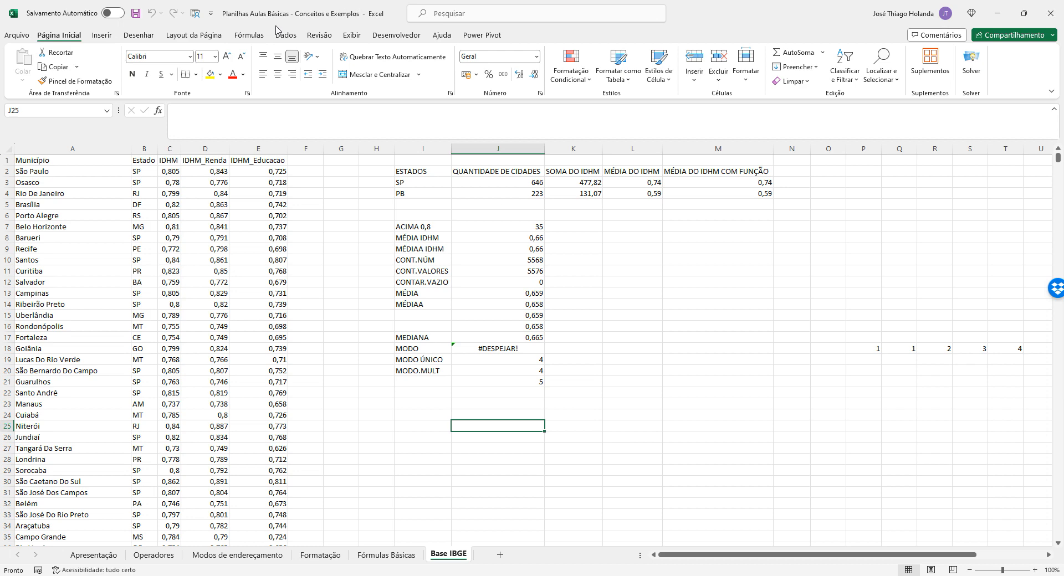
# Step: Browse the Estatística functions and the Matemática e Trigonometria functions down to SOMASE
pyautogui.click(253, 35)
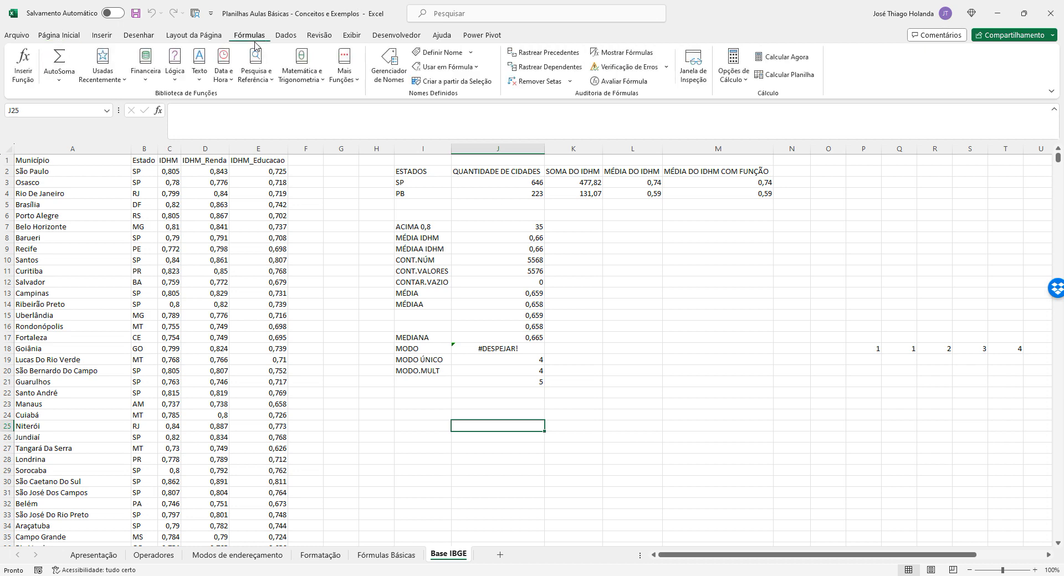
pyautogui.click(347, 82)
pyautogui.moveTo(367, 98)
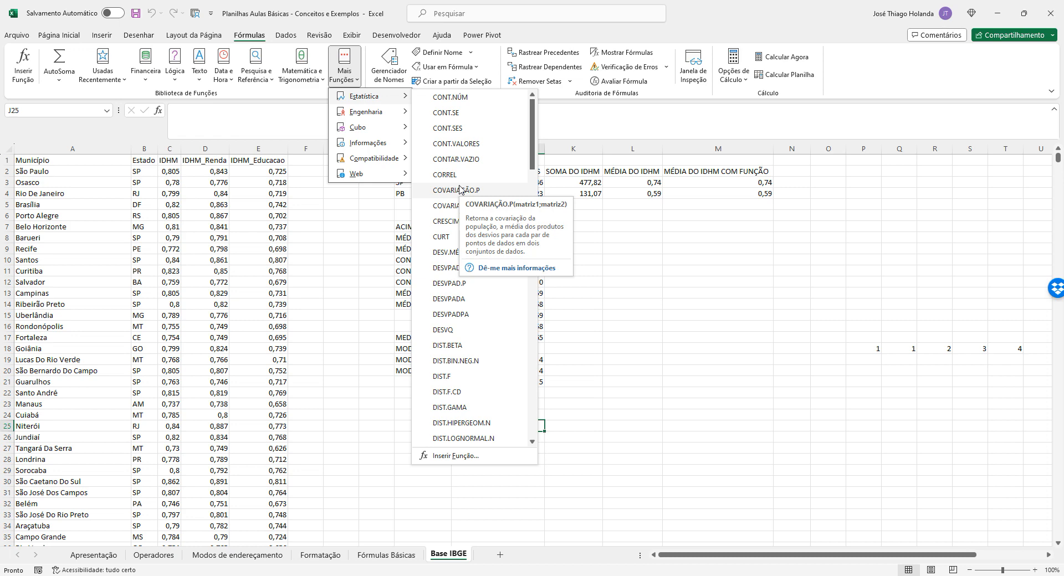
pyautogui.scroll(-2, 455, 190)
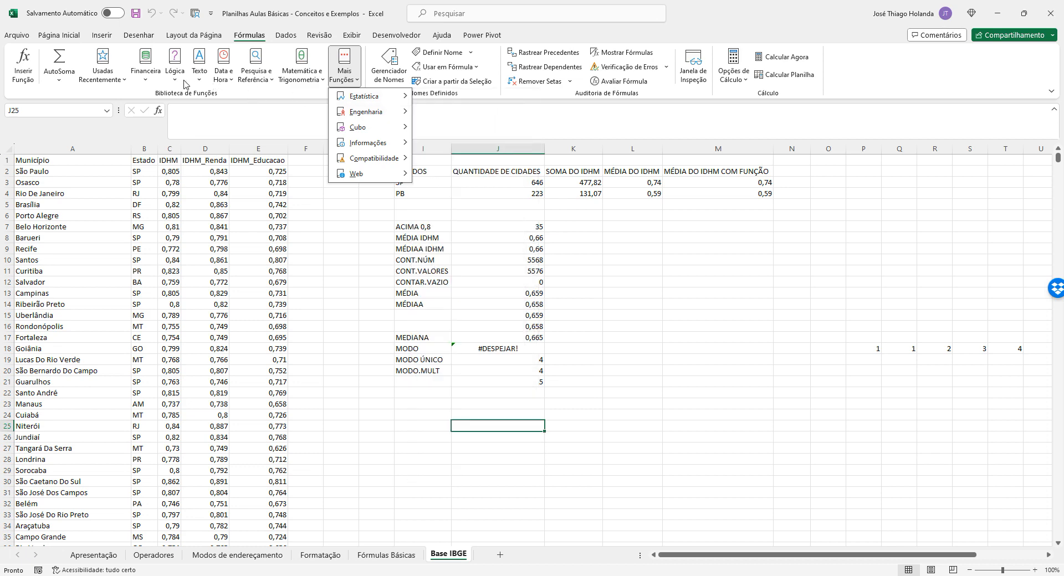
pyautogui.click(313, 80)
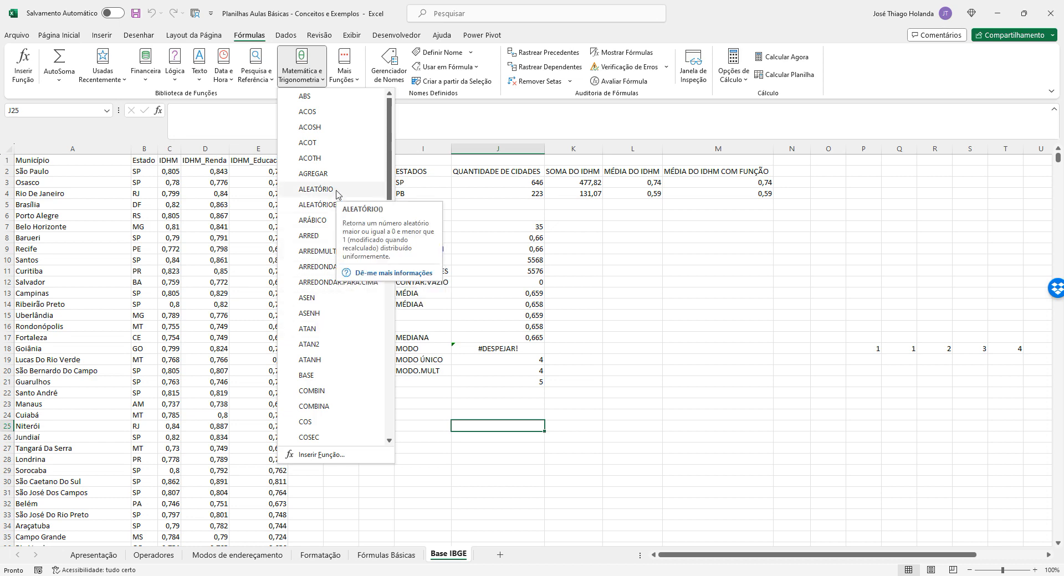
pyautogui.scroll(-2, 332, 238)
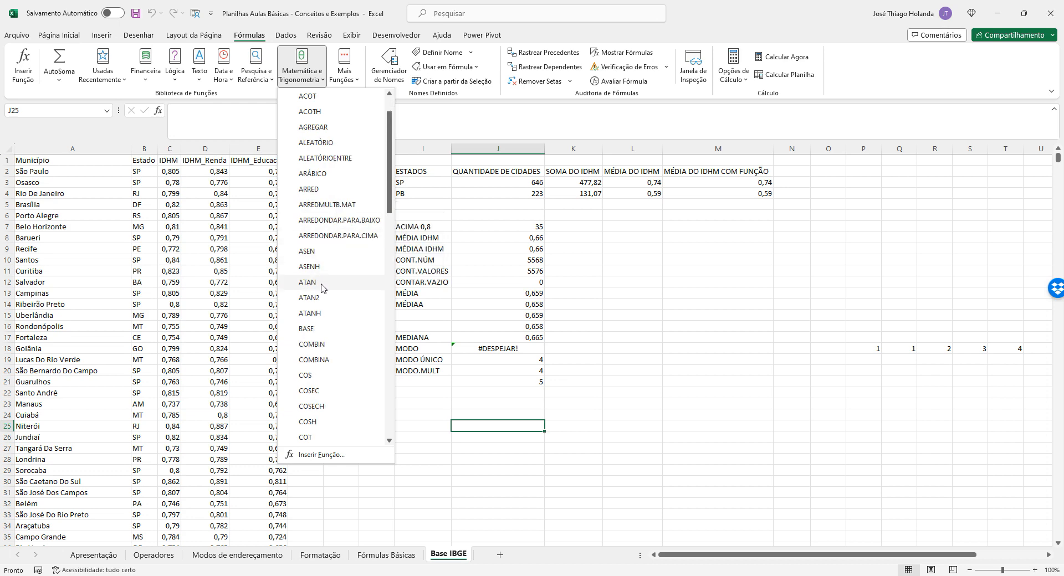
pyautogui.scroll(-1, 322, 288)
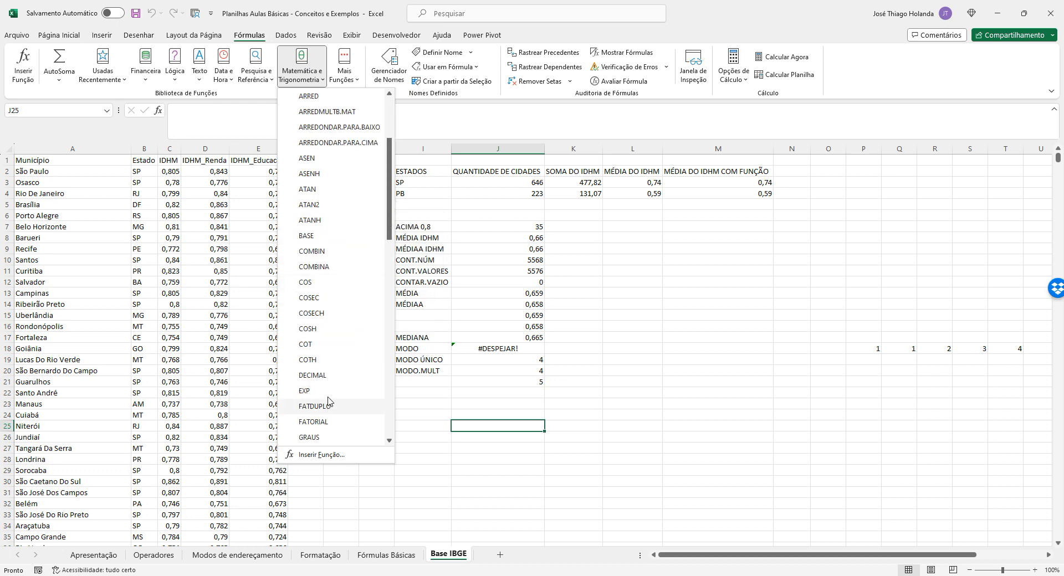
pyautogui.scroll(-1, 326, 371)
pyautogui.scroll(-4, 327, 372)
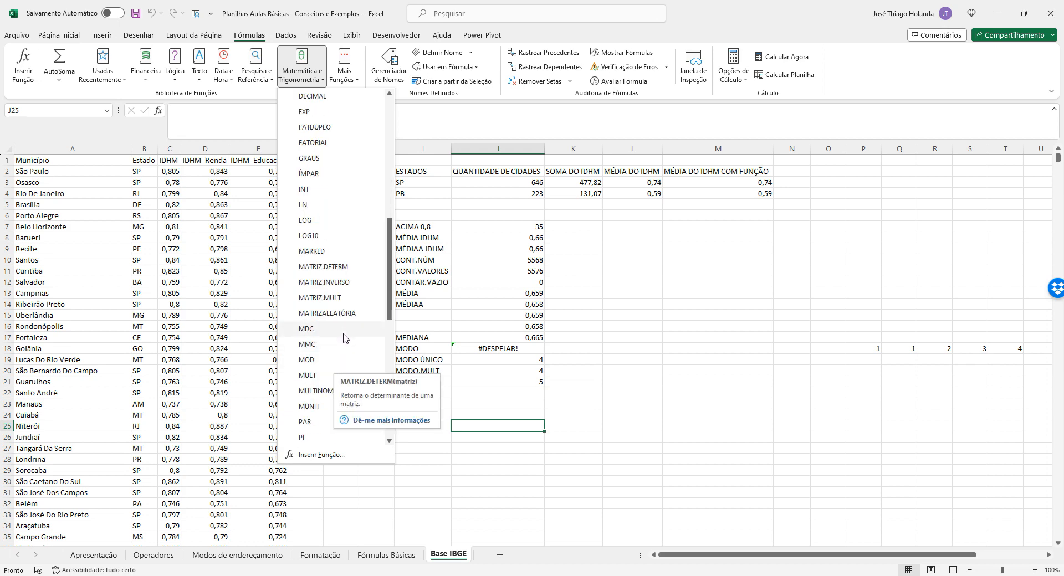
pyautogui.scroll(-3, 338, 349)
pyautogui.scroll(-1, 338, 339)
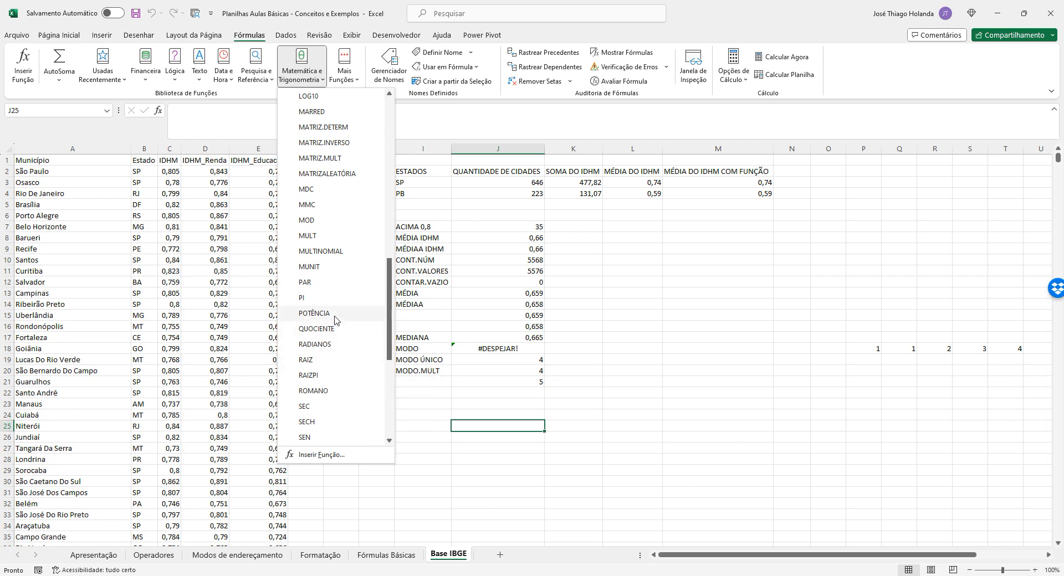
pyautogui.scroll(-3, 336, 349)
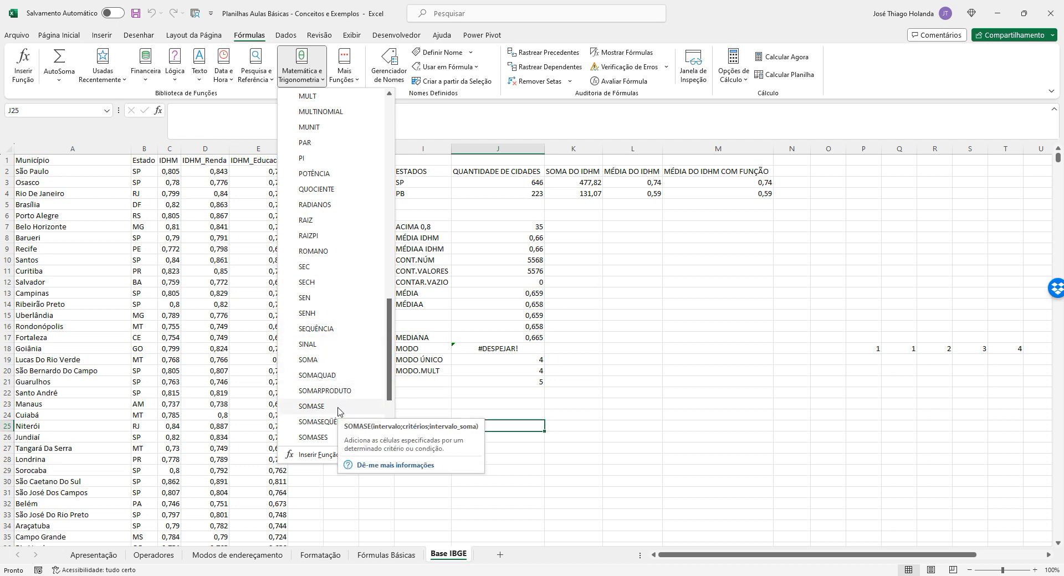
pyautogui.click(439, 467)
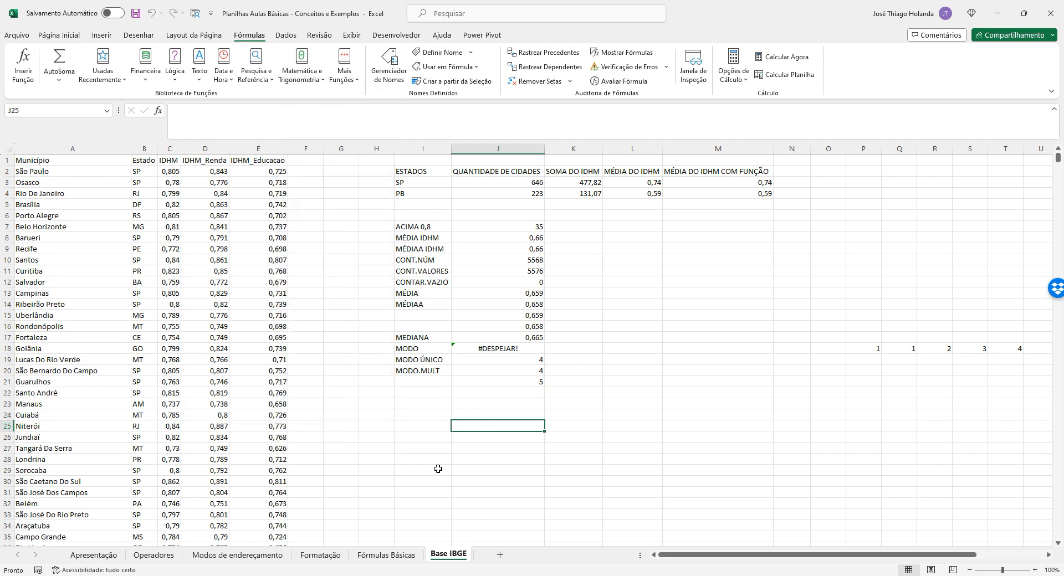
# Step: Add a new worksheet after Base IBGE and name it "Funções Matemáticas Trigon."
pyautogui.click(500, 554)
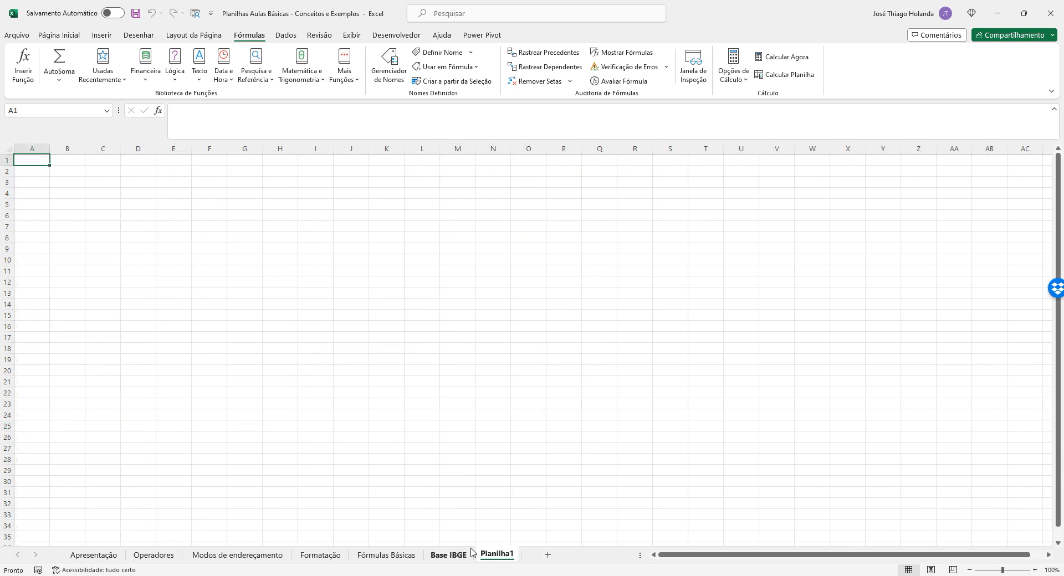
pyautogui.doubleClick(495, 557)
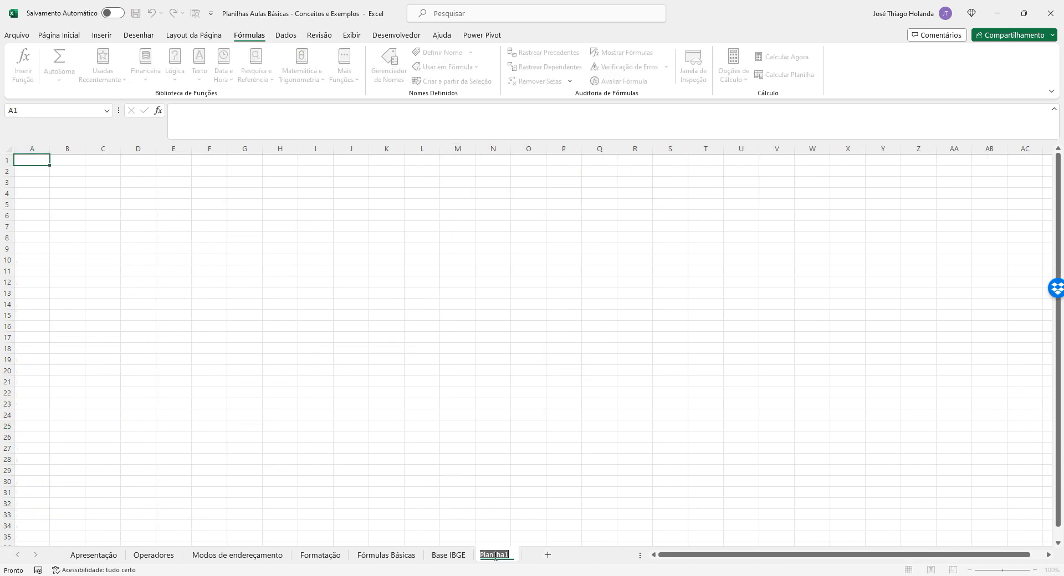
pyautogui.write('Funções Matem')
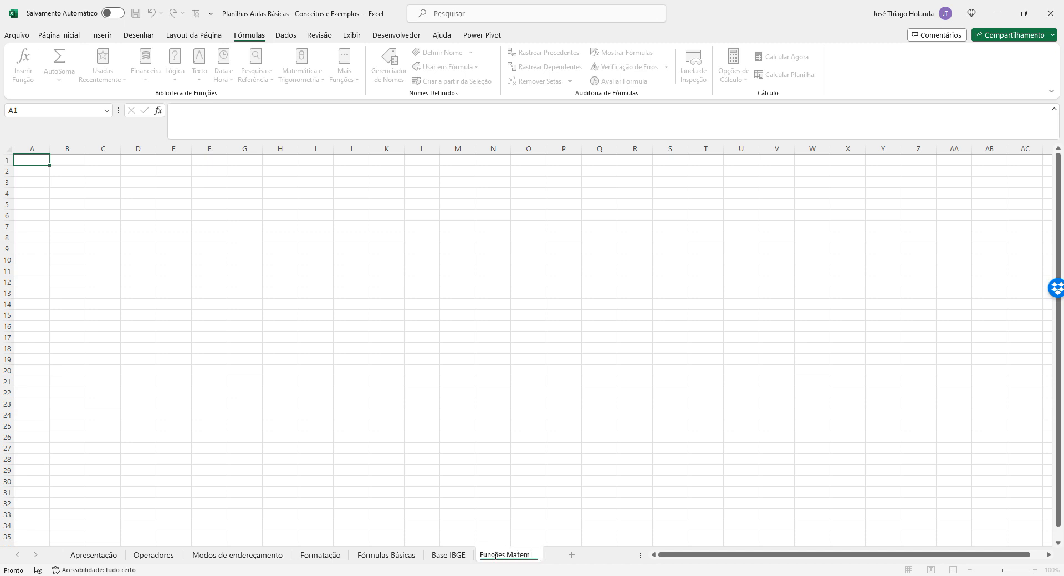
pyautogui.write('áticas Trig')
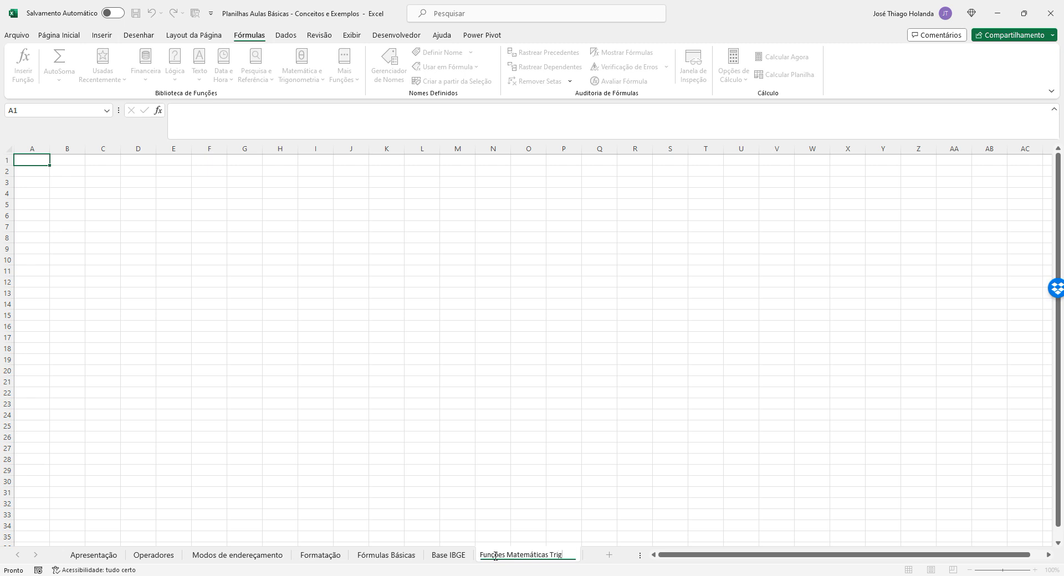
pyautogui.write('onom')
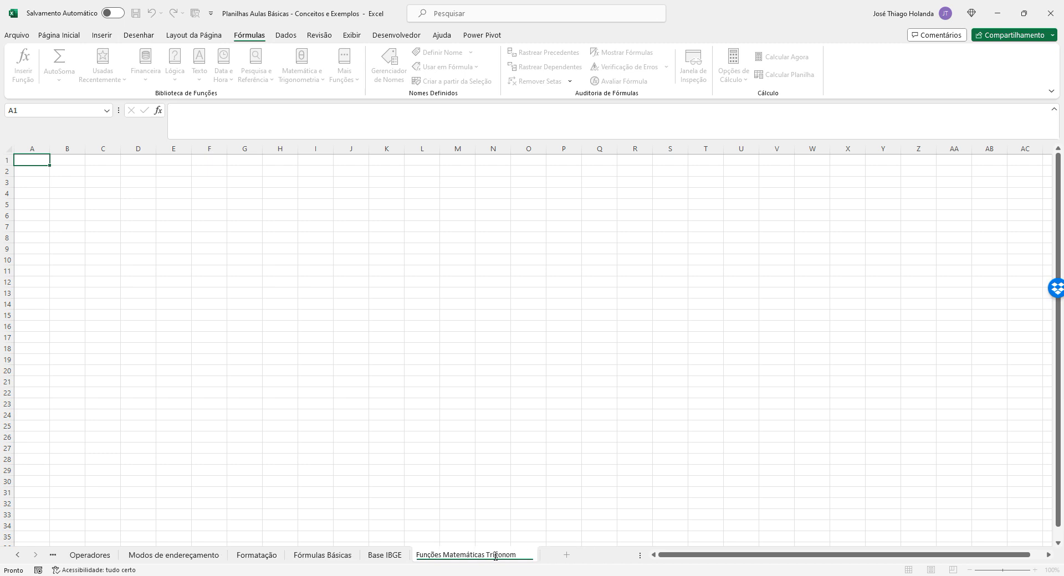
pyautogui.write('etr')
pyautogui.press('BackSpace')
pyautogui.press('BackSpace')
pyautogui.press('BackSpace')
pyautogui.press('BackSpace')
pyautogui.press('BackSpace')
pyautogui.press('BackSpace')
pyautogui.press('BackSpace')
pyautogui.write('on.')
pyautogui.press('Return')
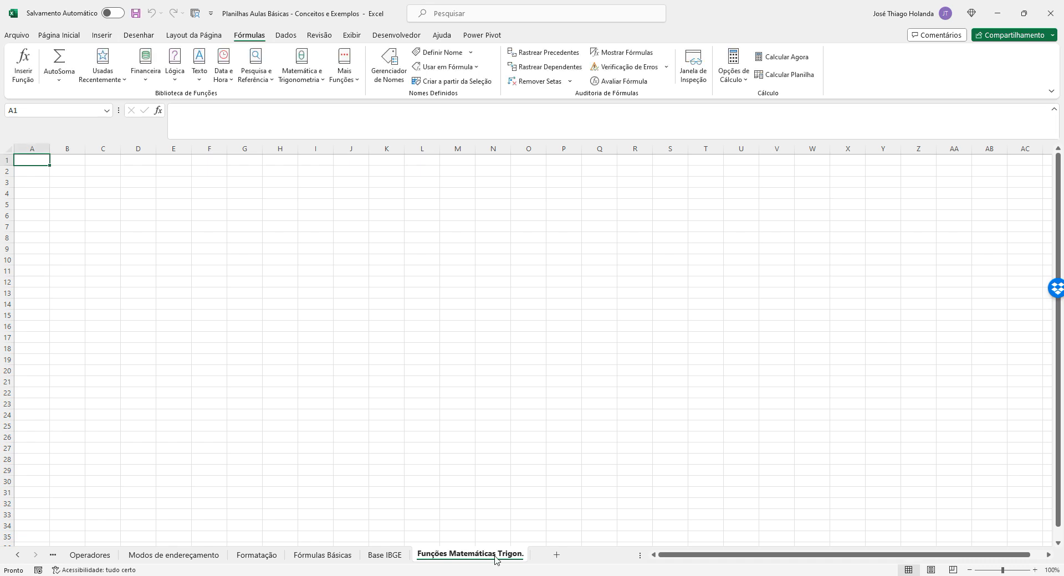
# Step: Review the contents of the Base IBGE and Fórmulas Básicas worksheets
pyautogui.click(392, 555)
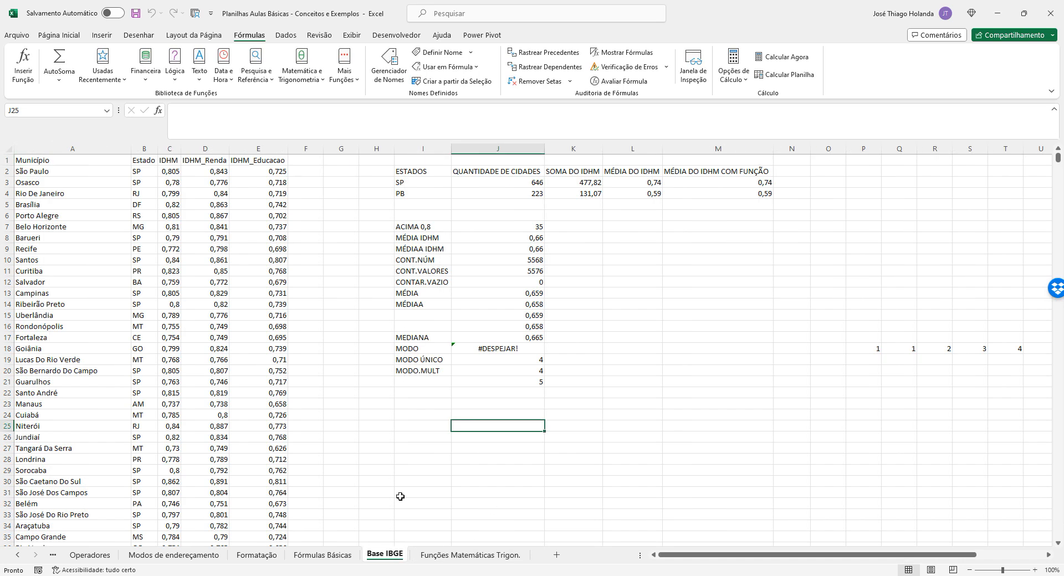
pyautogui.click(71, 162)
pyautogui.click(151, 180)
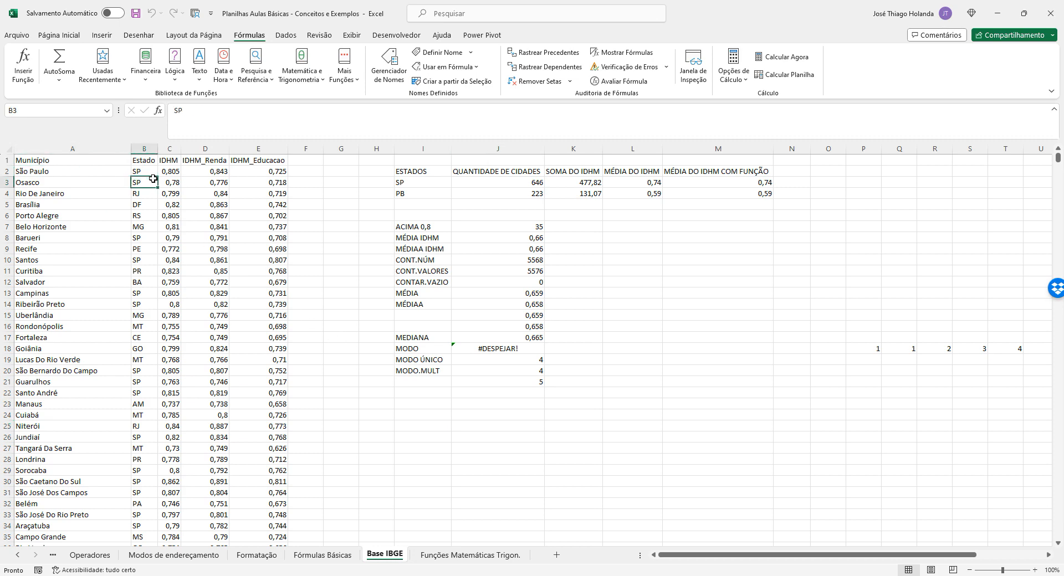
pyautogui.click(485, 556)
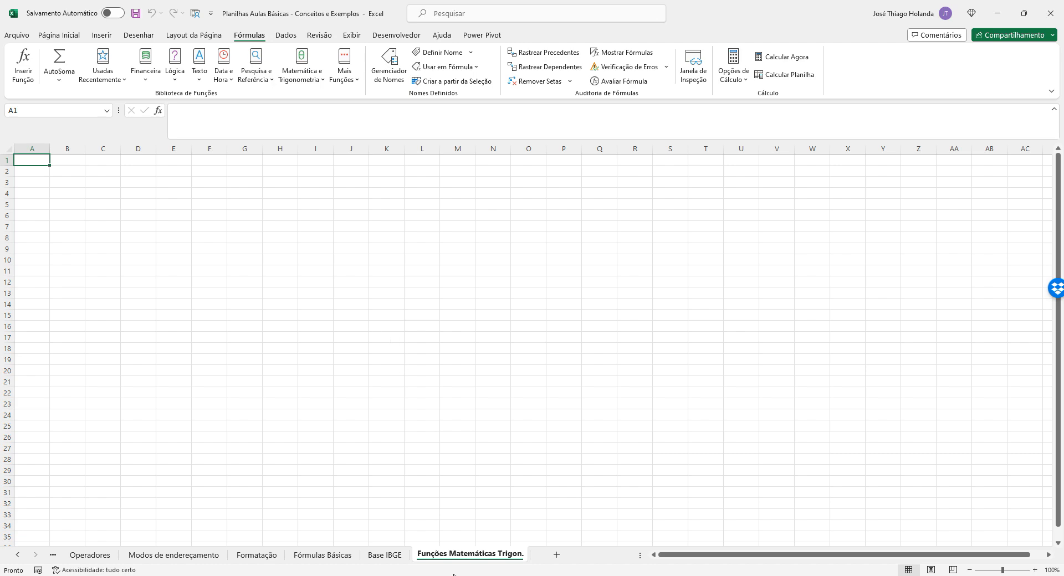
pyautogui.click(395, 556)
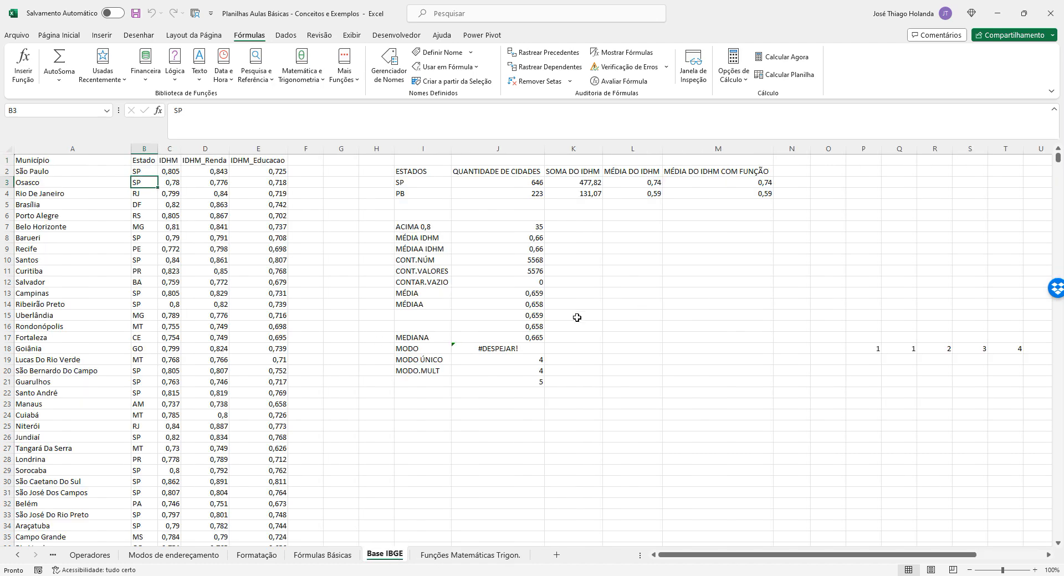
pyautogui.click(325, 556)
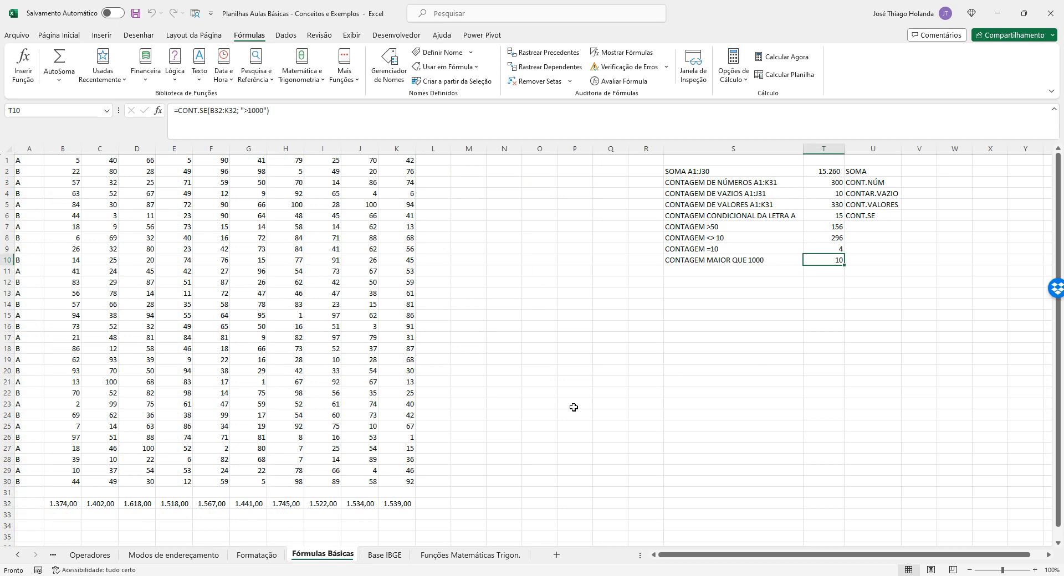
# Step: Insert a new worksheet directly after Base IBGE and name it "Funções Estatísticas"
pyautogui.click(391, 556)
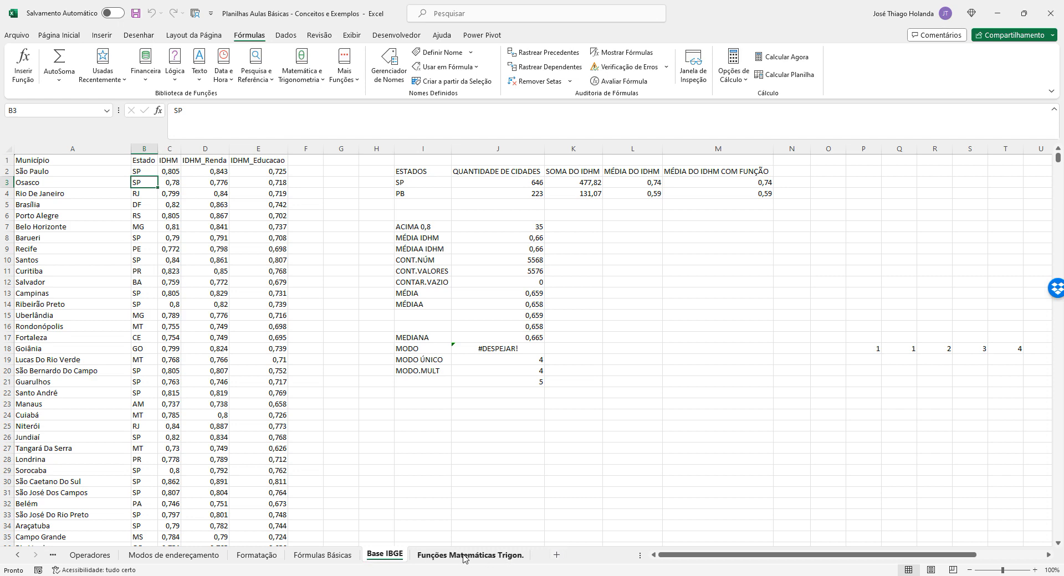
pyautogui.click(557, 557)
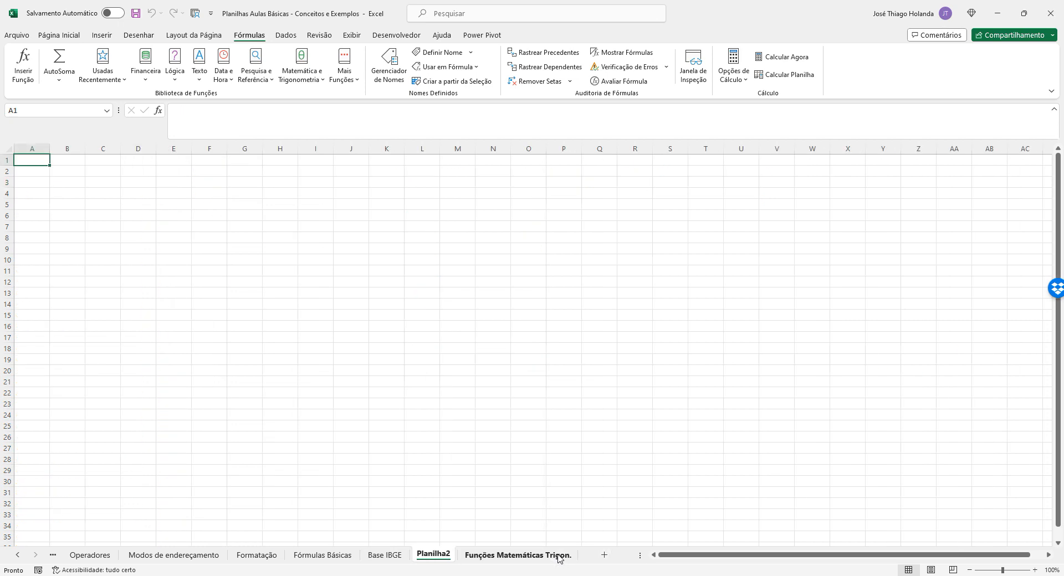
pyautogui.doubleClick(442, 555)
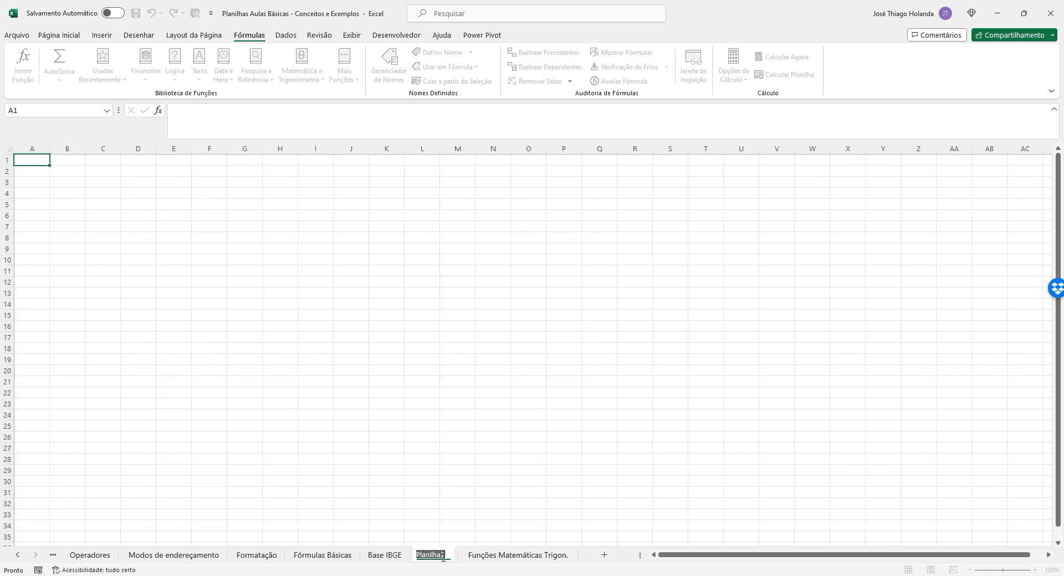
pyautogui.write('Funç')
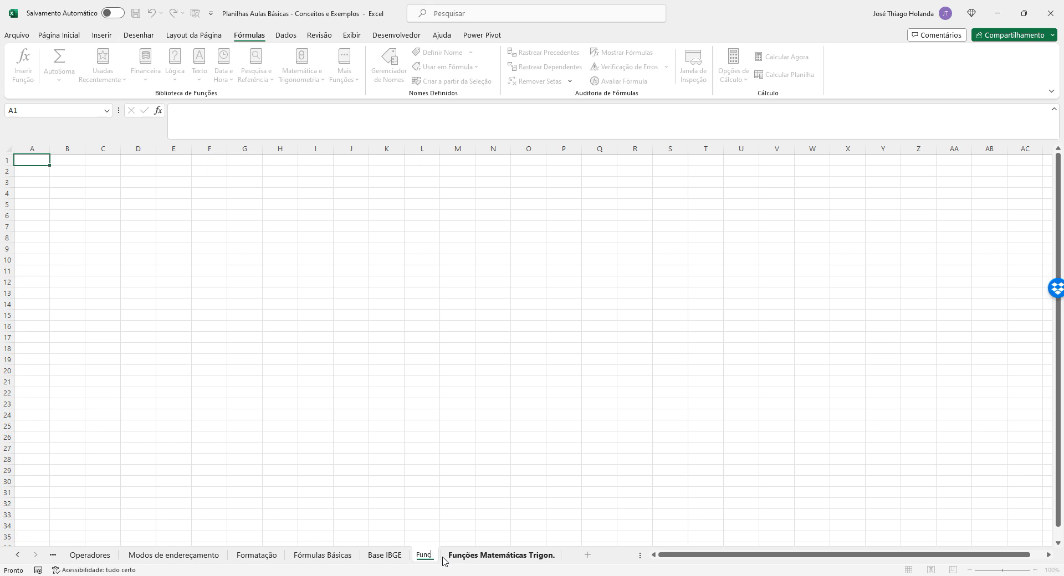
pyautogui.write('ões Estat')
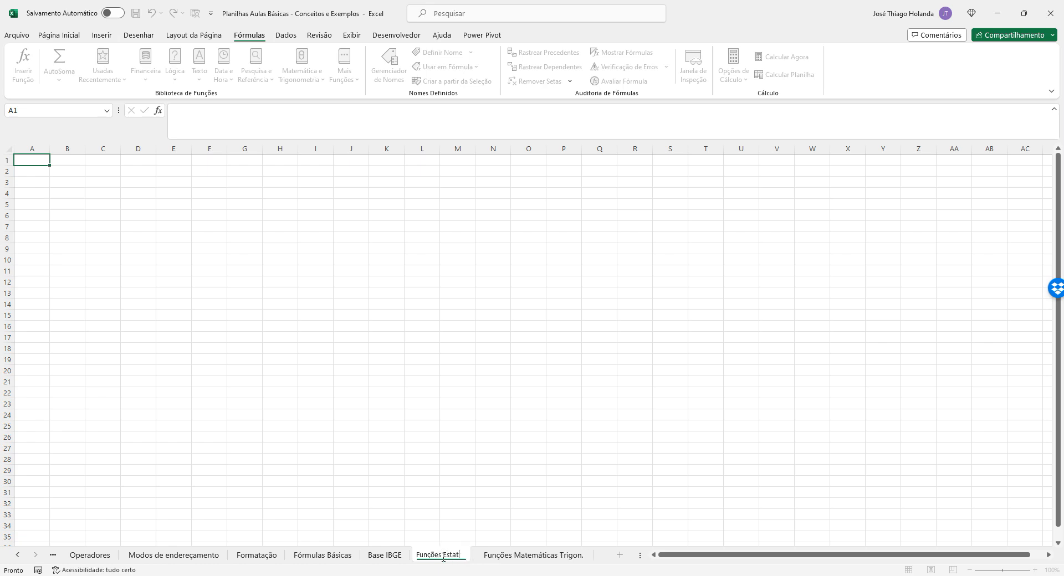
pyautogui.write('ísticas')
pyautogui.press('Return')
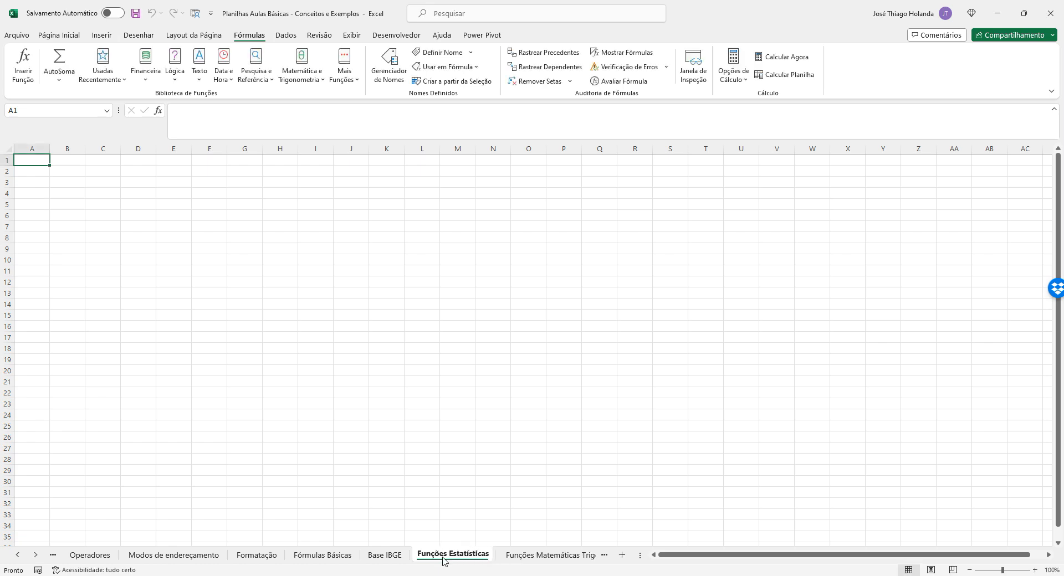
# Step: Copy range I2:AA22 from Base IBGE to cell A1 of Funções Estatísticas and autofit column B there
pyautogui.click(384, 554)
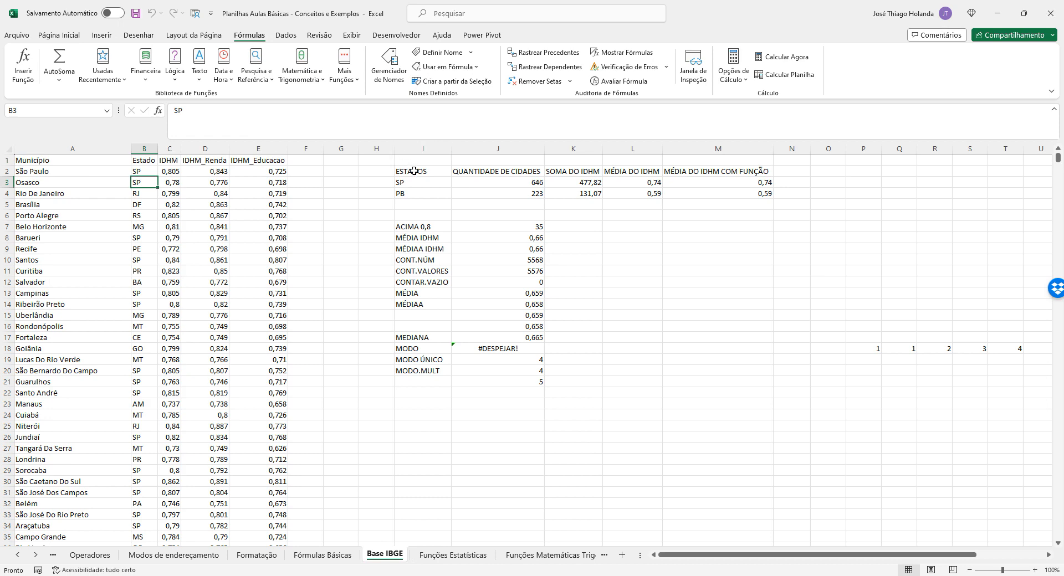
pyautogui.moveTo(414, 171); pyautogui.dragTo(987, 392)
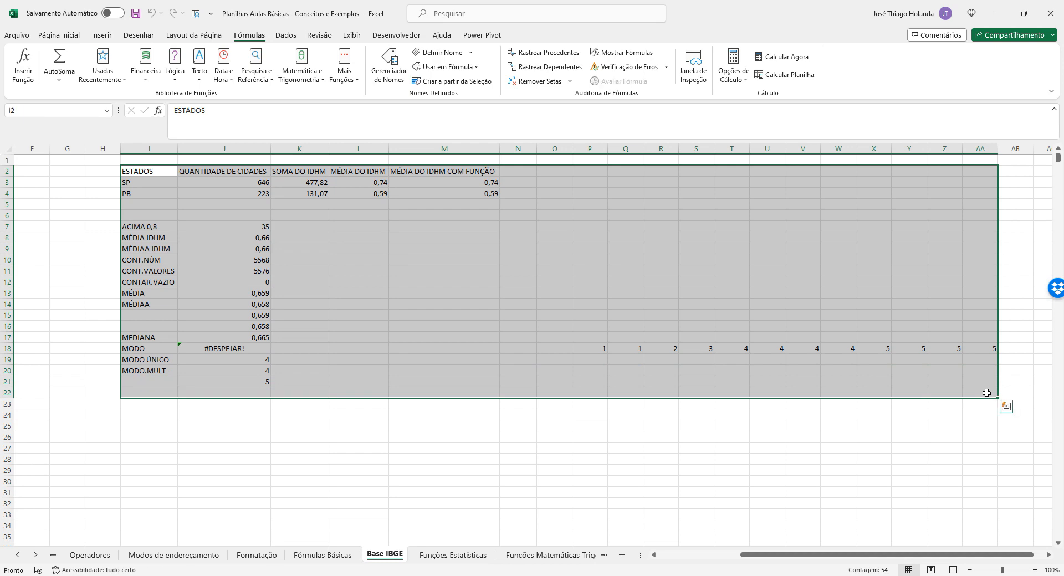
pyautogui.hotkey('ctrl', 'c')
pyautogui.click(453, 554)
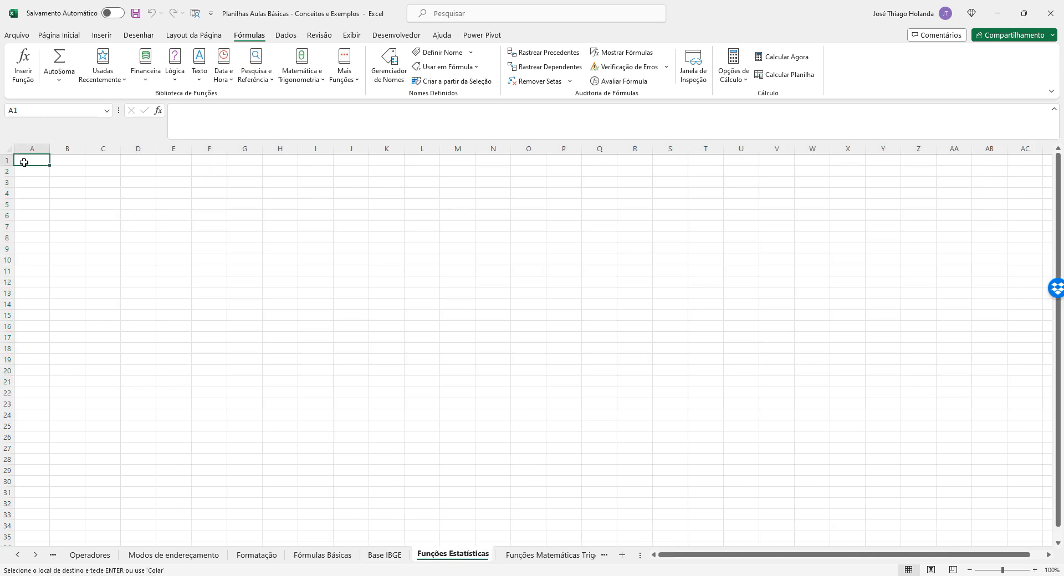
pyautogui.click(448, 260)
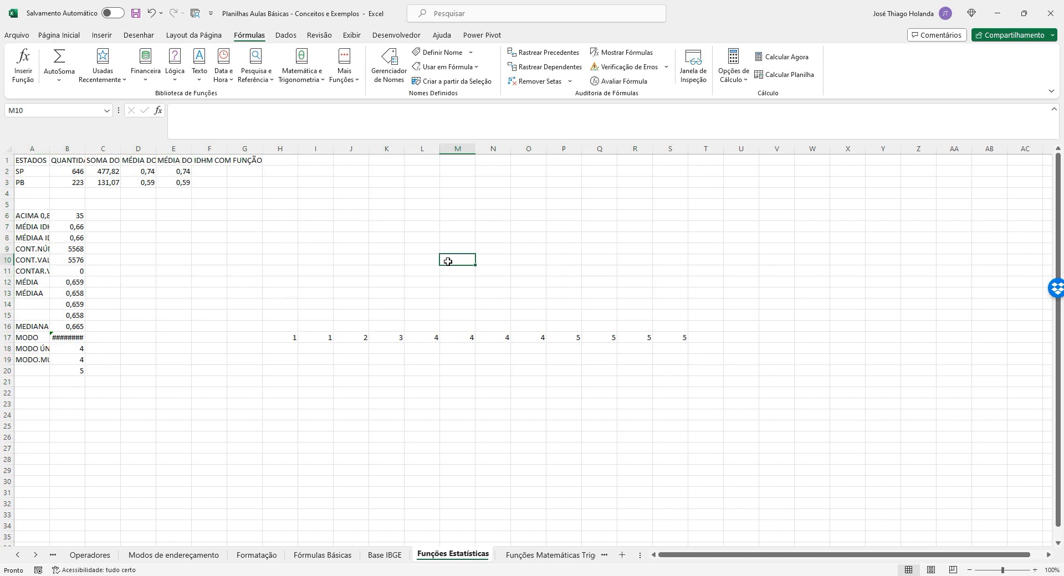
pyautogui.doubleClick(86, 148)
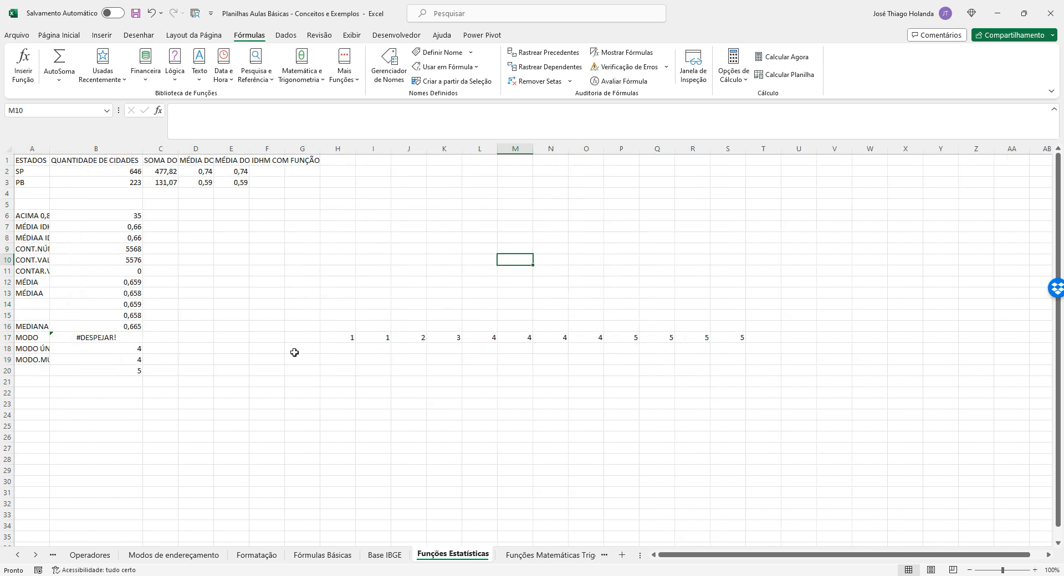
# Step: Examine the CONT.SE formula in cell B2 of Funções Estatísticas and its reference to the Base IBGE sheet
pyautogui.click(118, 169)
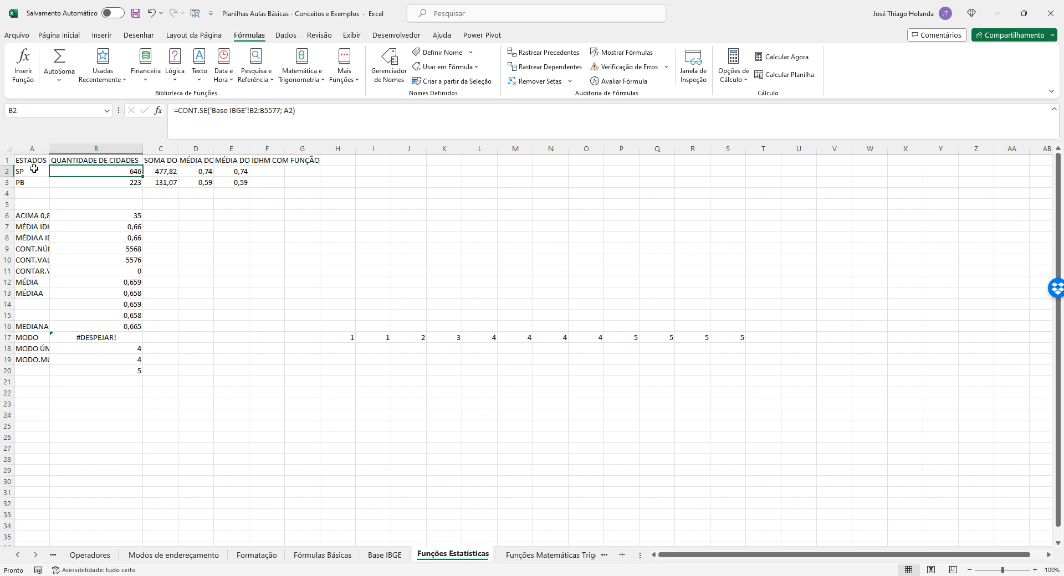
pyautogui.click(39, 189)
pyautogui.click(107, 173)
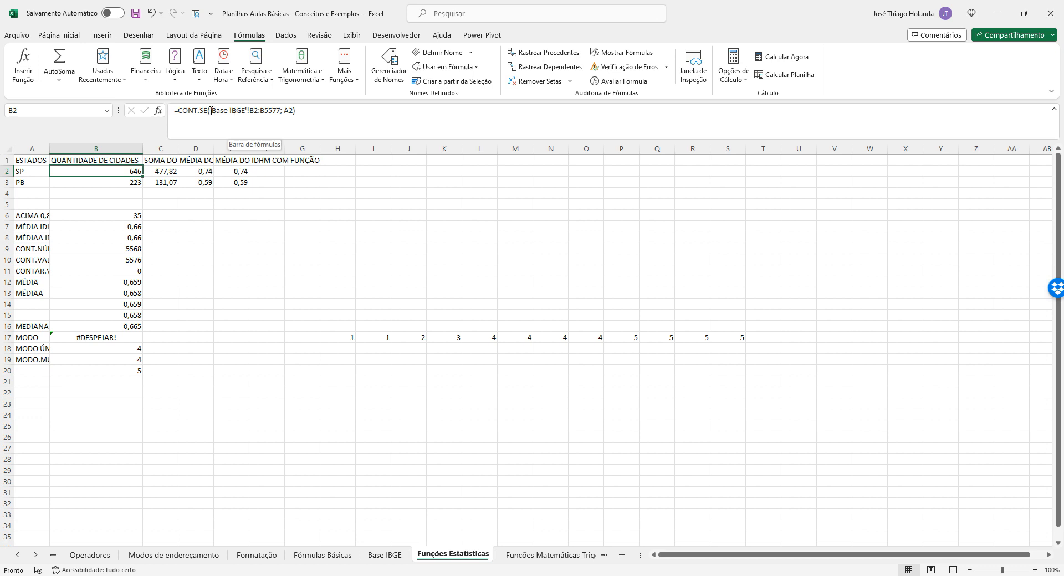
pyautogui.moveTo(211, 111); pyautogui.dragTo(247, 111)
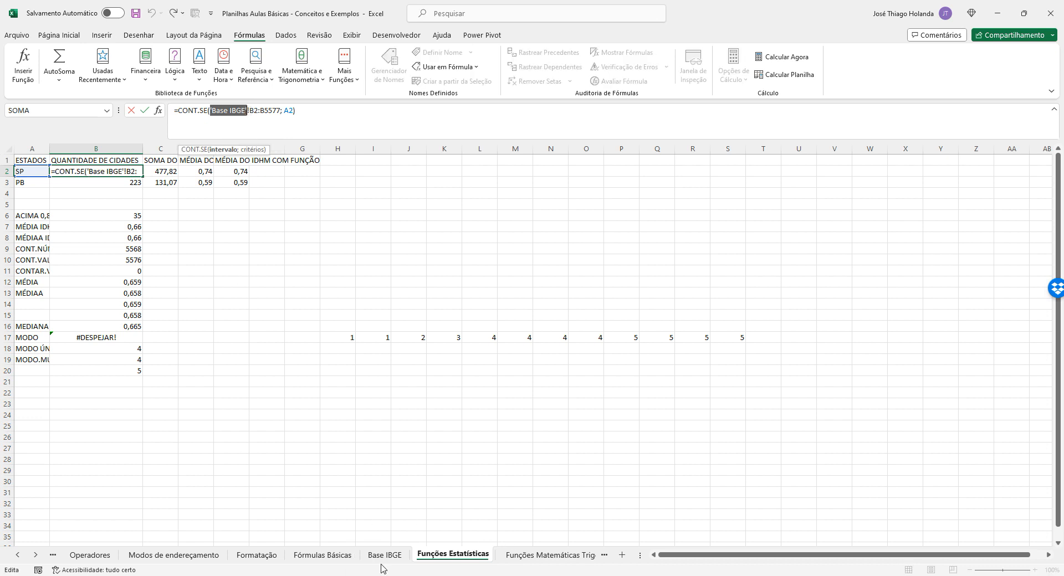
pyautogui.click(259, 113)
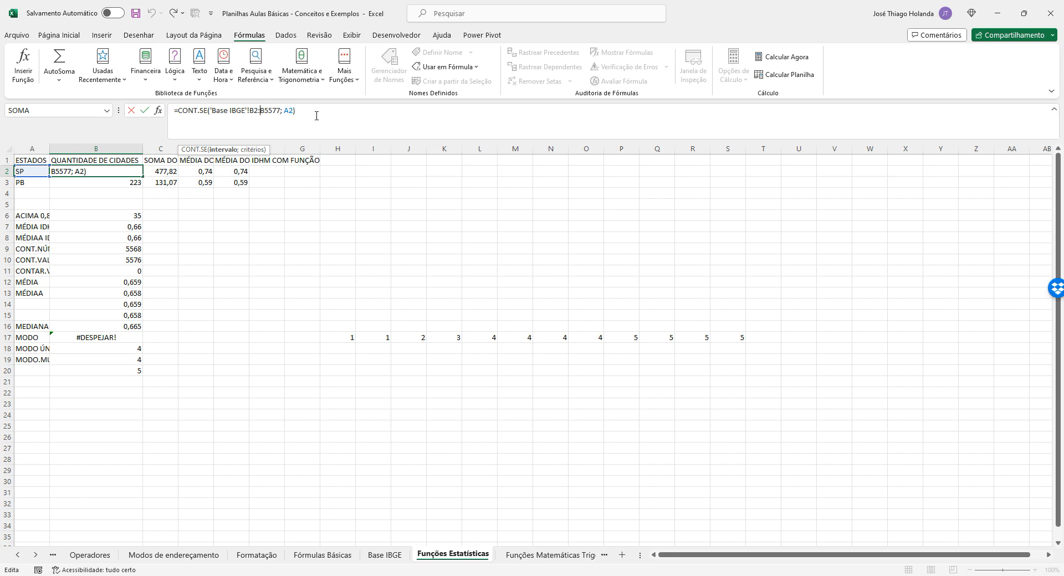
pyautogui.press('Return')
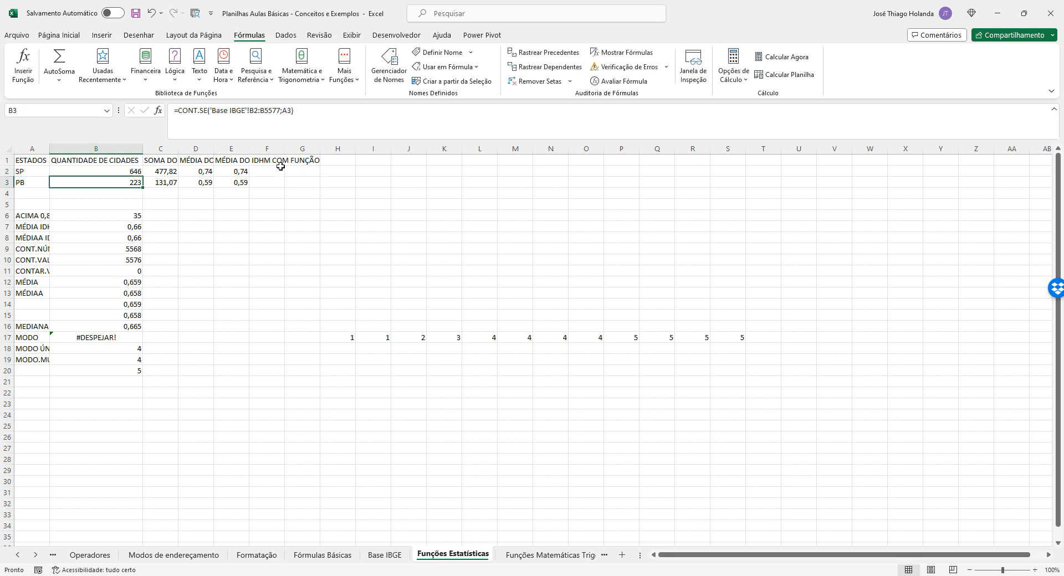
pyautogui.click(120, 172)
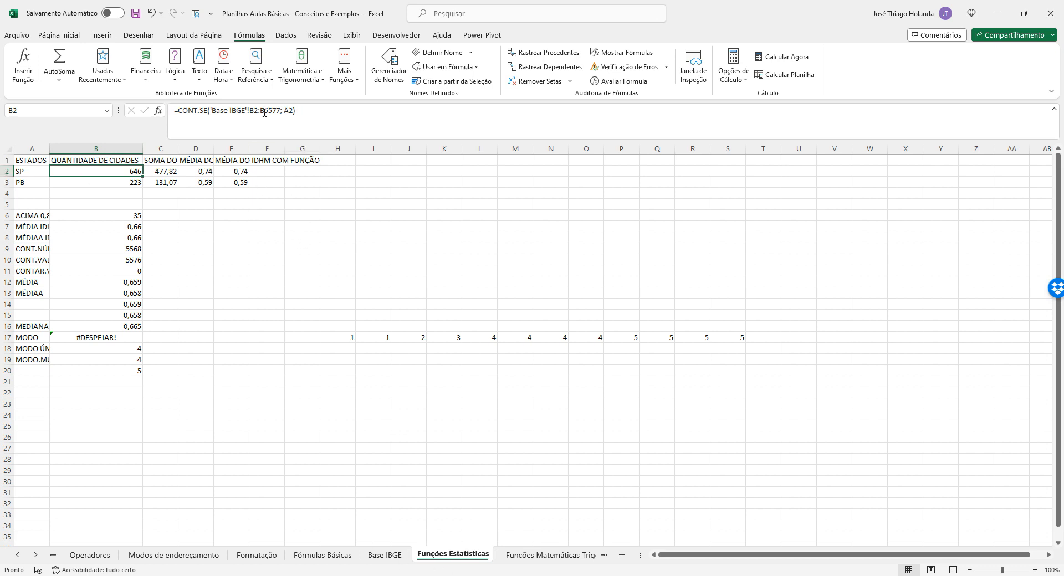
pyautogui.moveTo(213, 111); pyautogui.dragTo(281, 113)
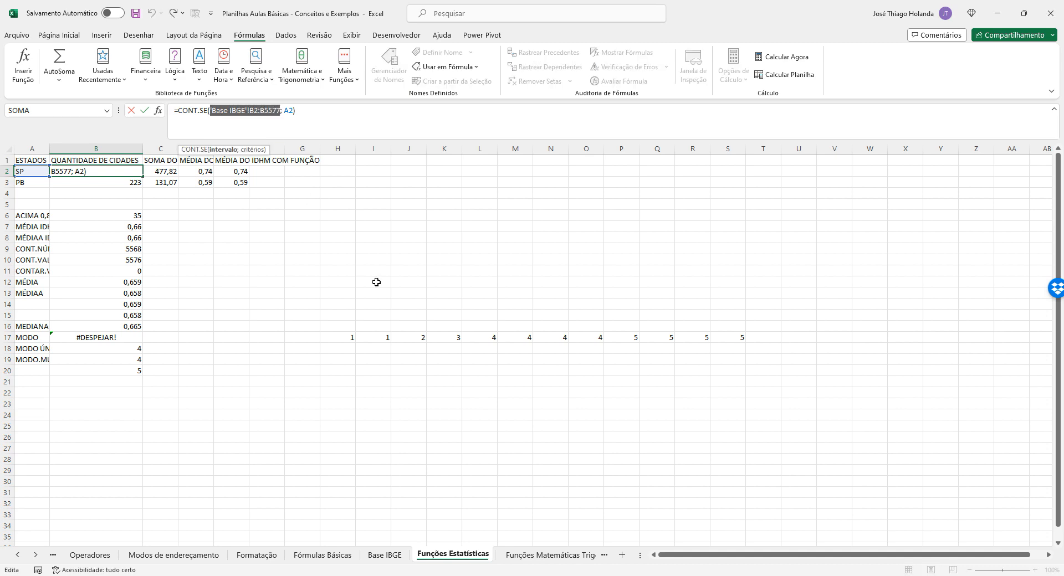
pyautogui.click(381, 555)
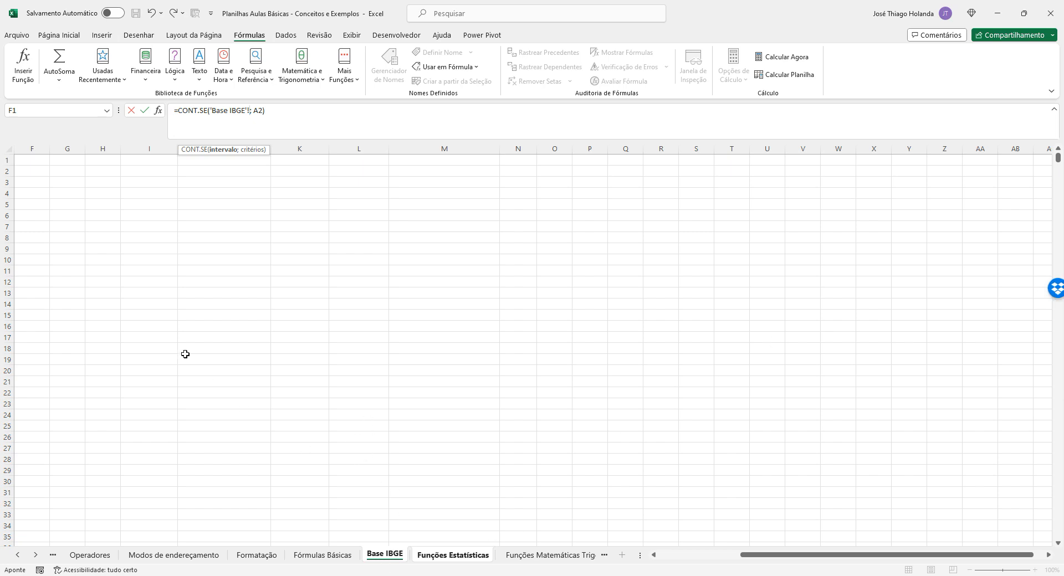
pyautogui.moveTo(756, 556); pyautogui.dragTo(653, 554)
pyautogui.click(454, 555)
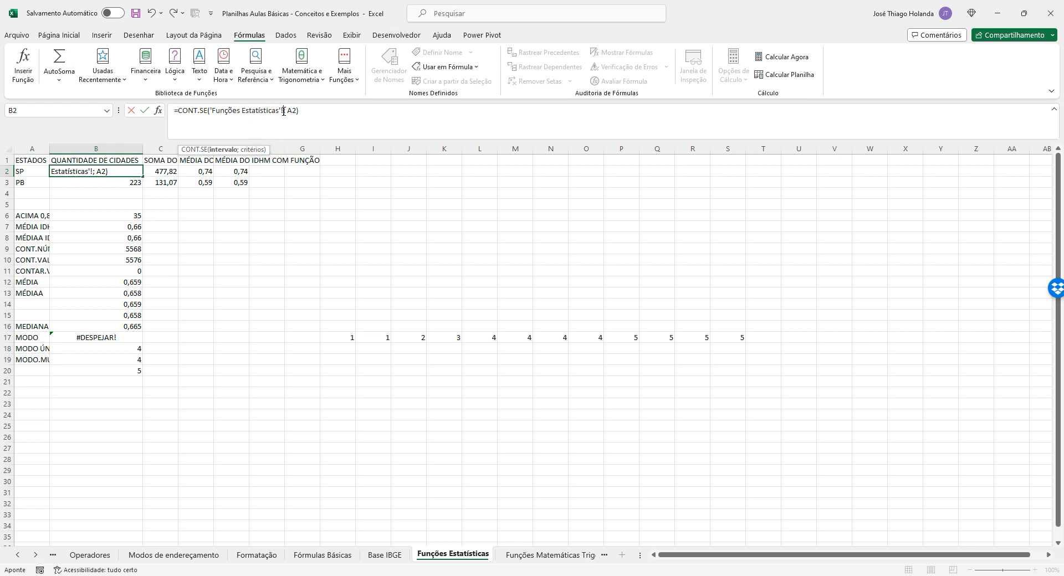
pyautogui.click(363, 113)
pyautogui.press('Return')
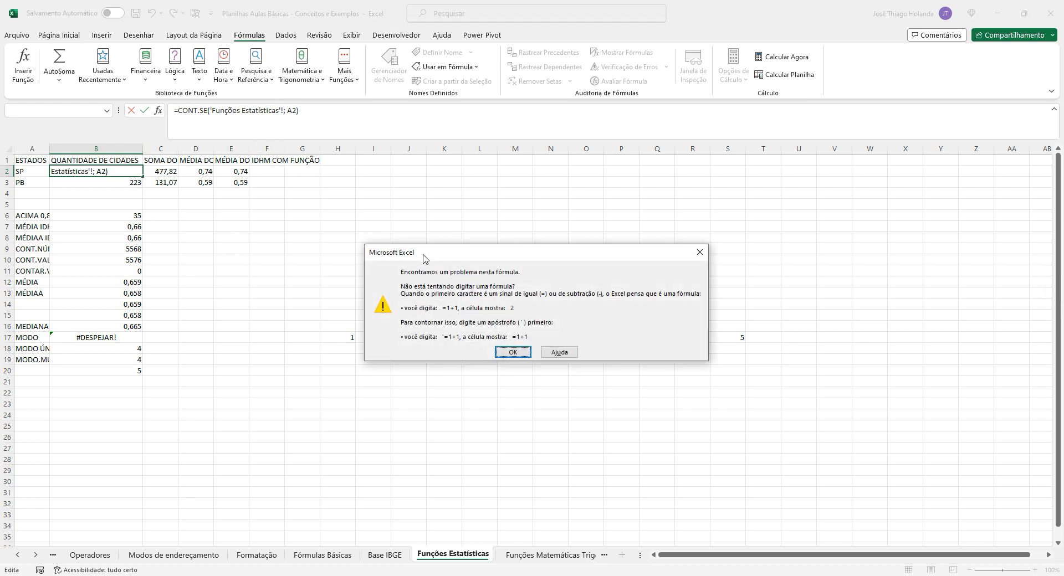
pyautogui.click(510, 353)
pyautogui.click(327, 291)
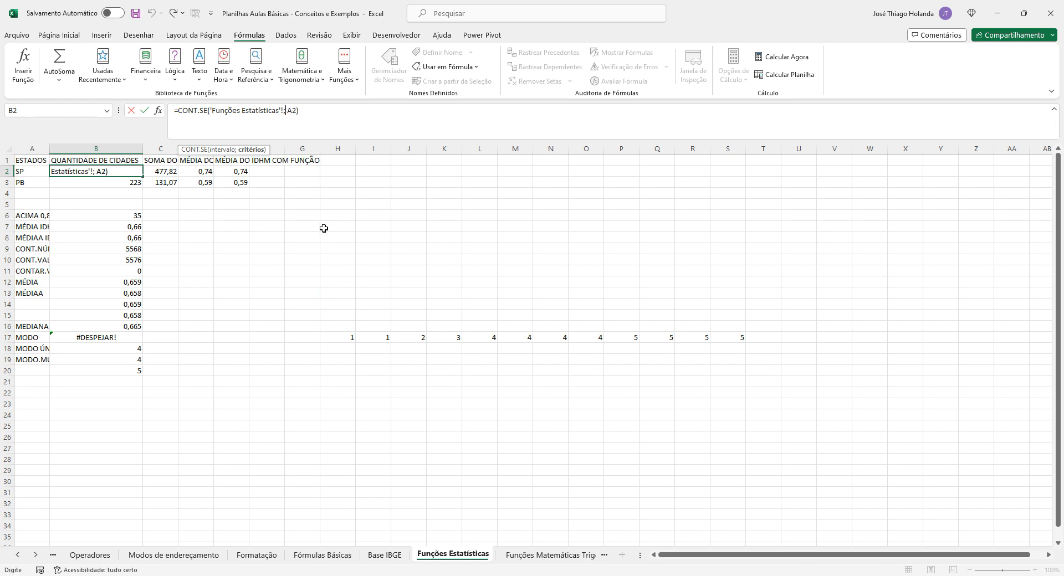
pyautogui.click(427, 109)
pyautogui.press('Return')
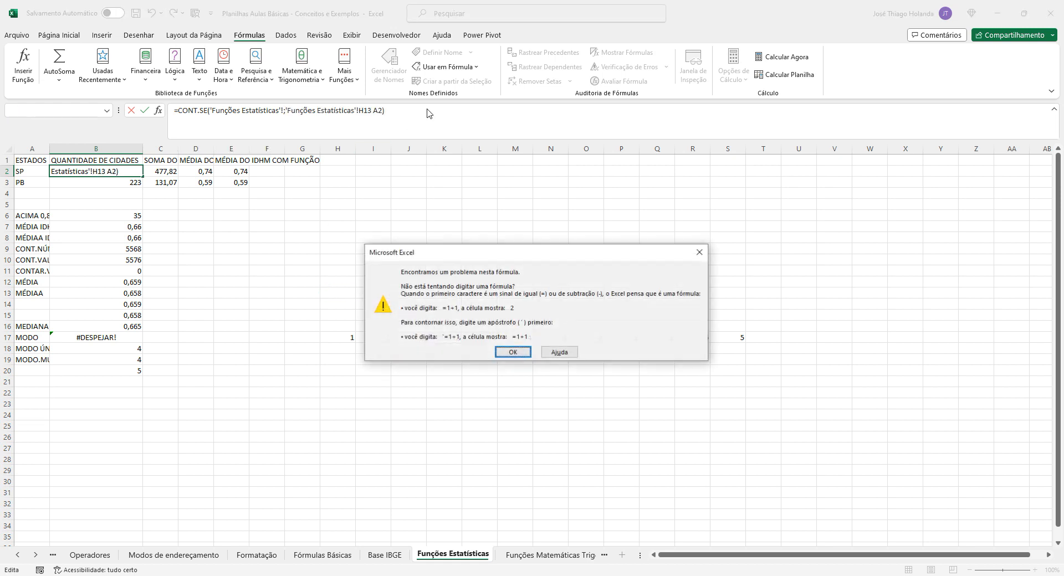
pyautogui.click(509, 352)
pyautogui.press('BackSpace')
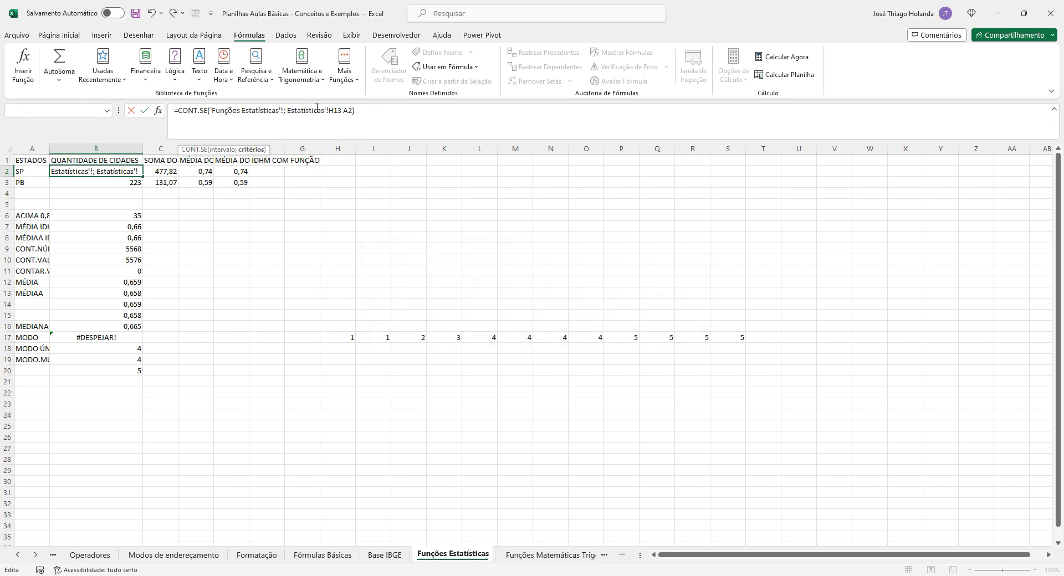
pyautogui.press('Escape')
pyautogui.press('Down')
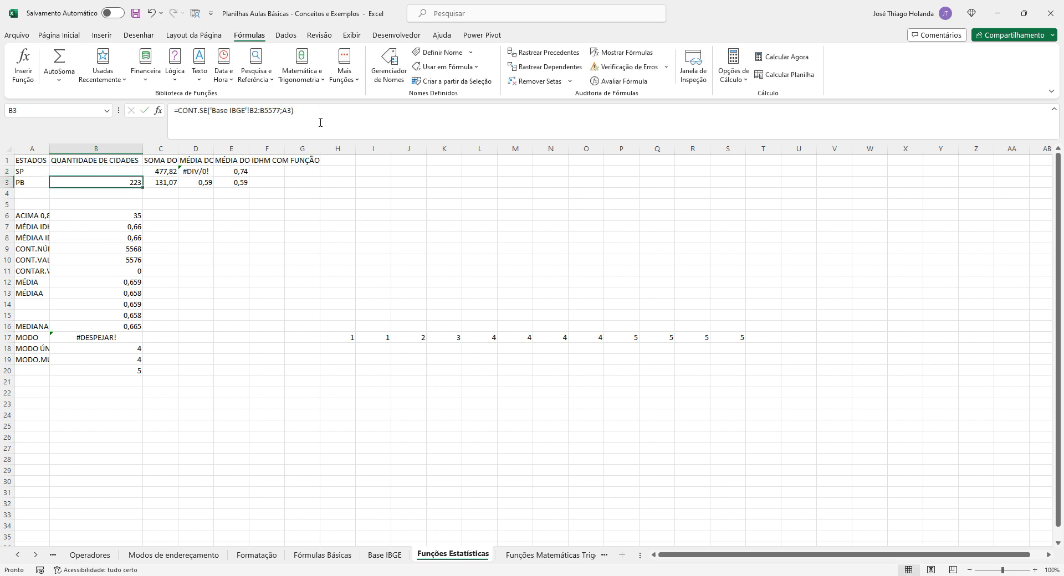
pyautogui.hotkey('ctrl', 'z')
# Step: Check the interval argument of the CONT.SE formula in B2 against the source data on Base IBGE, leaving the formula as is
pyautogui.click(261, 110)
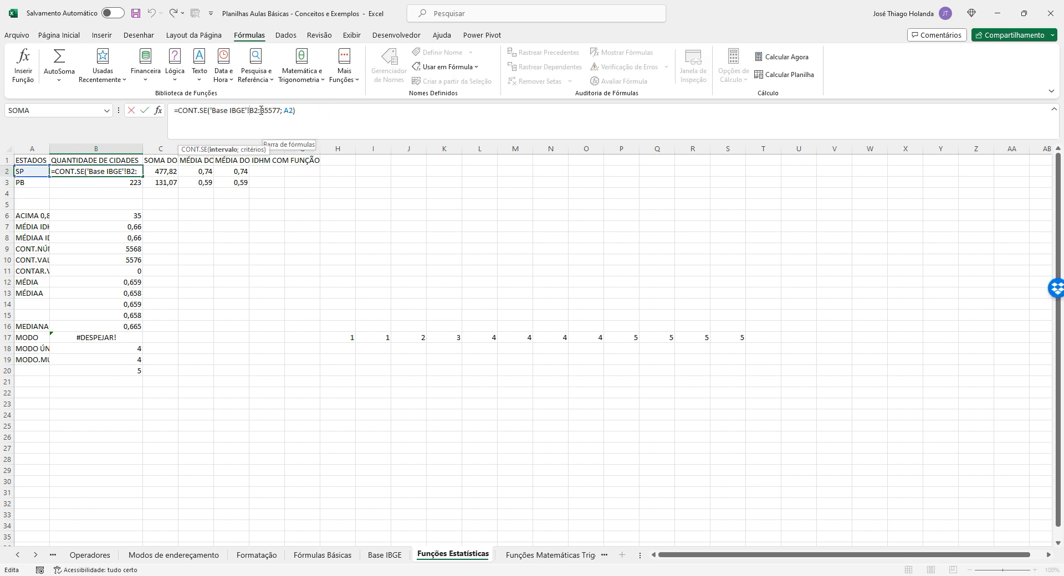
pyautogui.press('Right')
pyautogui.press('Right')
pyautogui.press('Right')
pyautogui.press('Right')
pyautogui.press('Right')
pyautogui.press('Right')
pyautogui.press('Right')
pyautogui.press('Right')
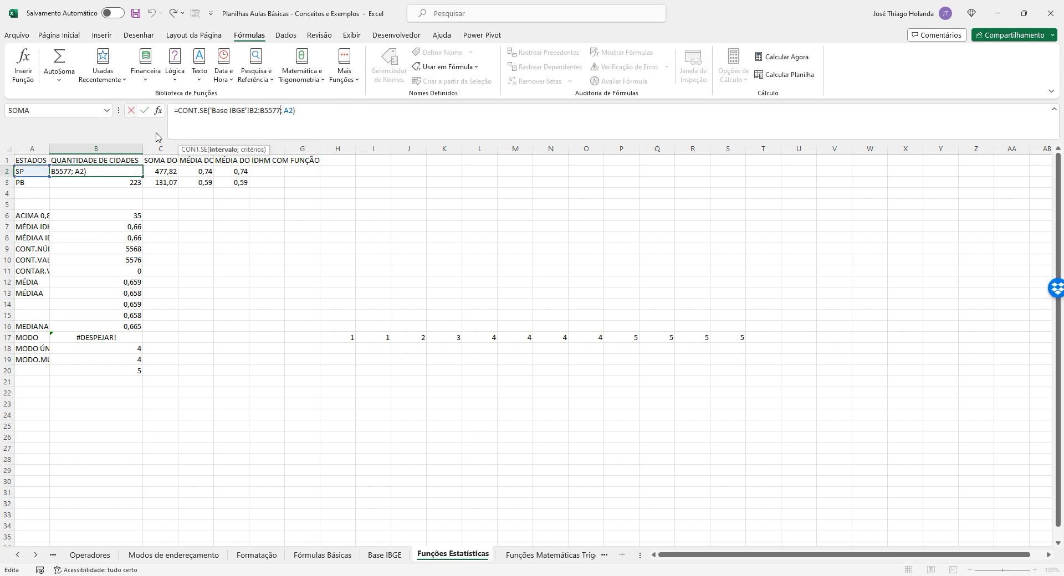
pyautogui.click(384, 560)
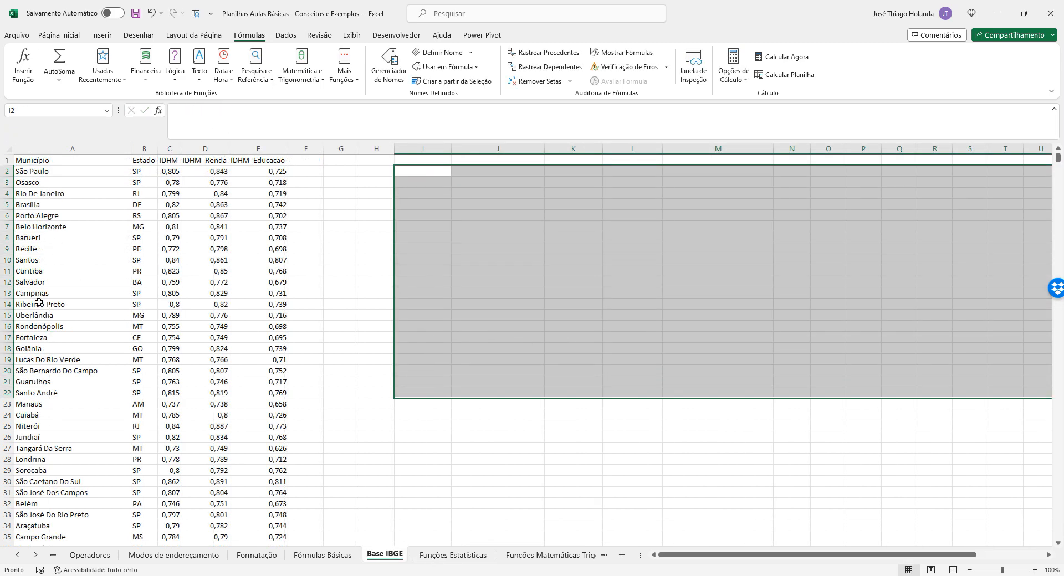
pyautogui.click(452, 555)
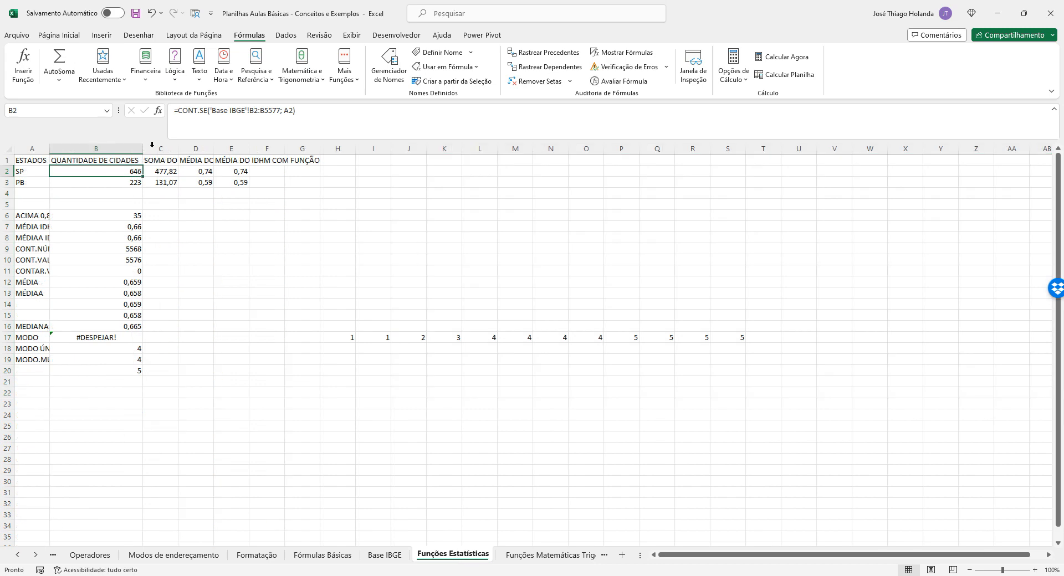
pyautogui.click(276, 110)
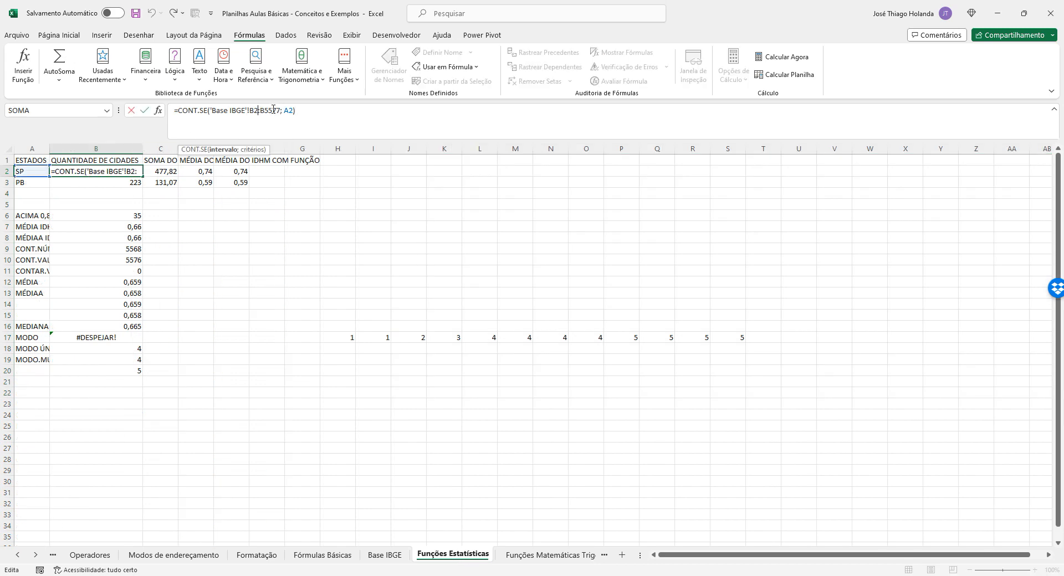
pyautogui.click(283, 110)
pyautogui.press('Return')
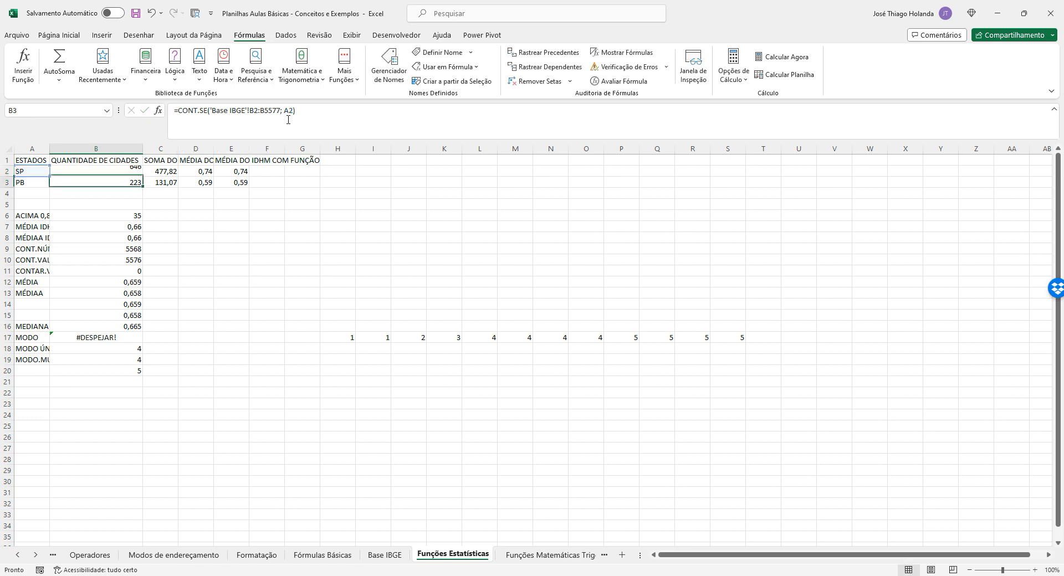
# Step: Compare the source table on Base IBGE with the examples on the Funções Estatísticas worksheet
pyautogui.click(388, 556)
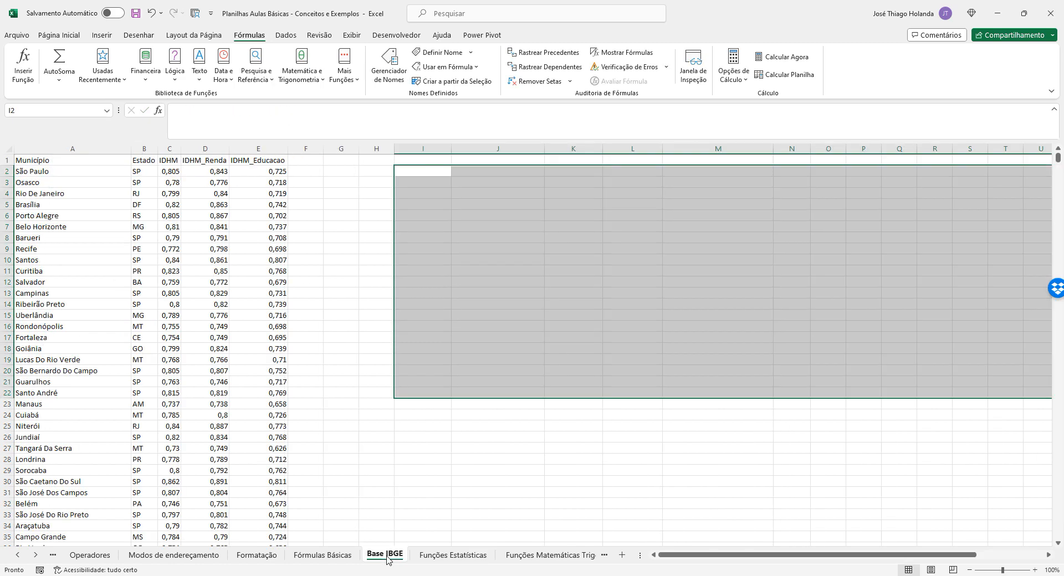
pyautogui.click(7, 171)
pyautogui.click(46, 161)
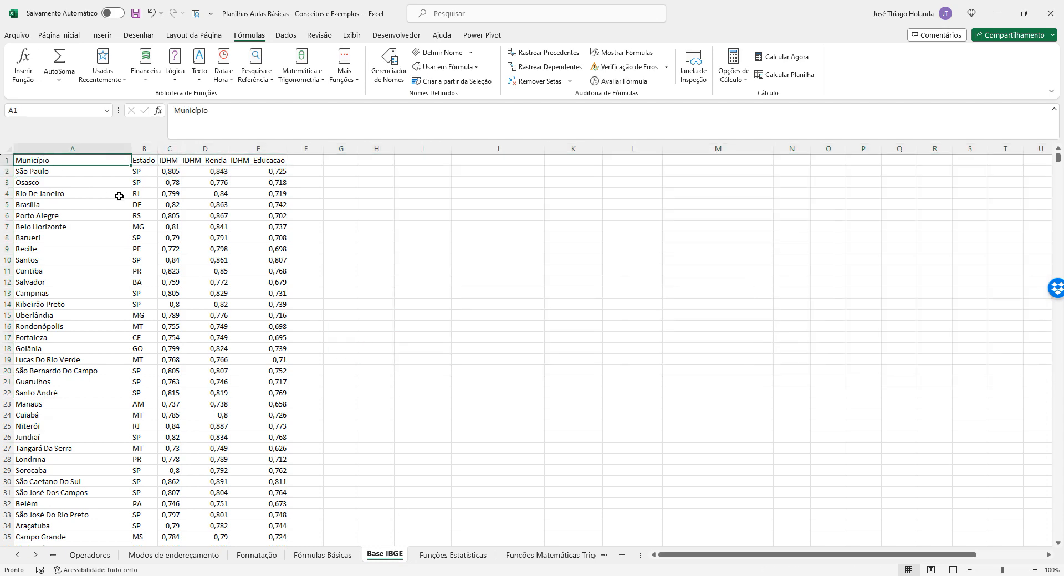
pyautogui.click(450, 555)
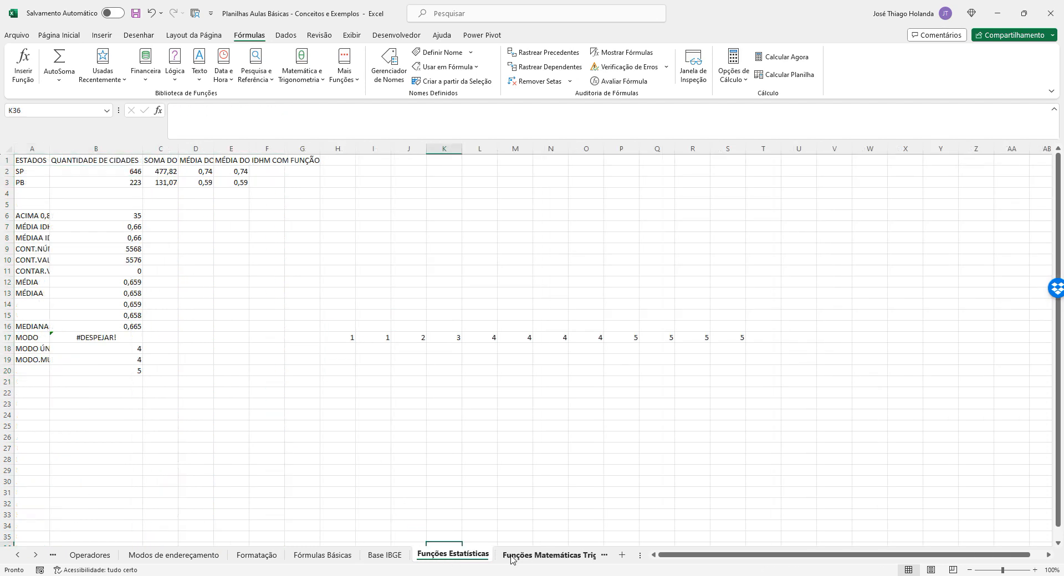
pyautogui.click(548, 555)
pyautogui.click(396, 554)
pyautogui.click(283, 338)
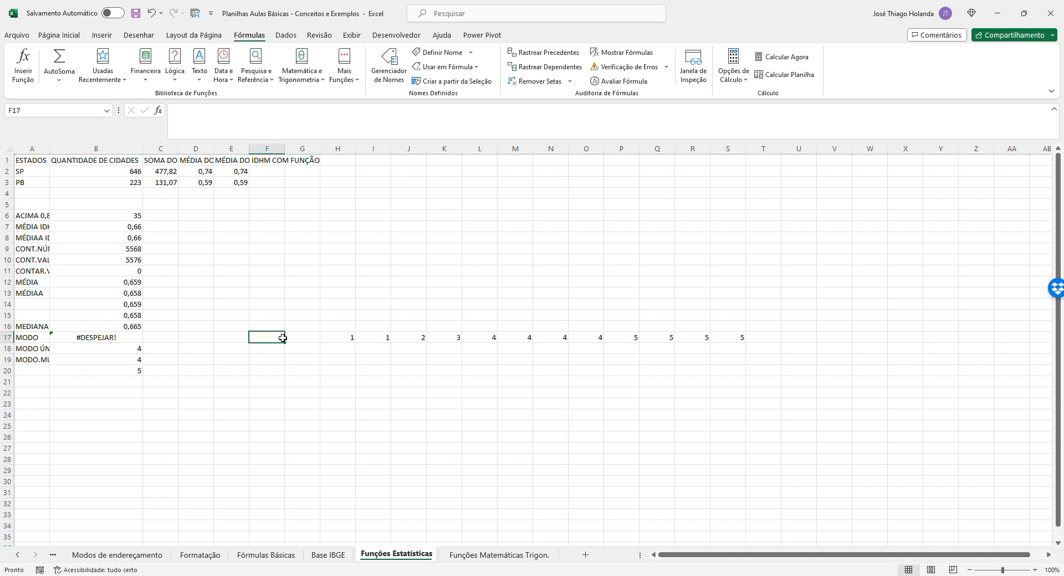
# Step: Enter the title "FUNÇÕES MATEMÁTICAS TRIGONOMÉTRICAS" in cell A1 of the Funções Matemáticas Trigon. worksheet
pyautogui.click(501, 557)
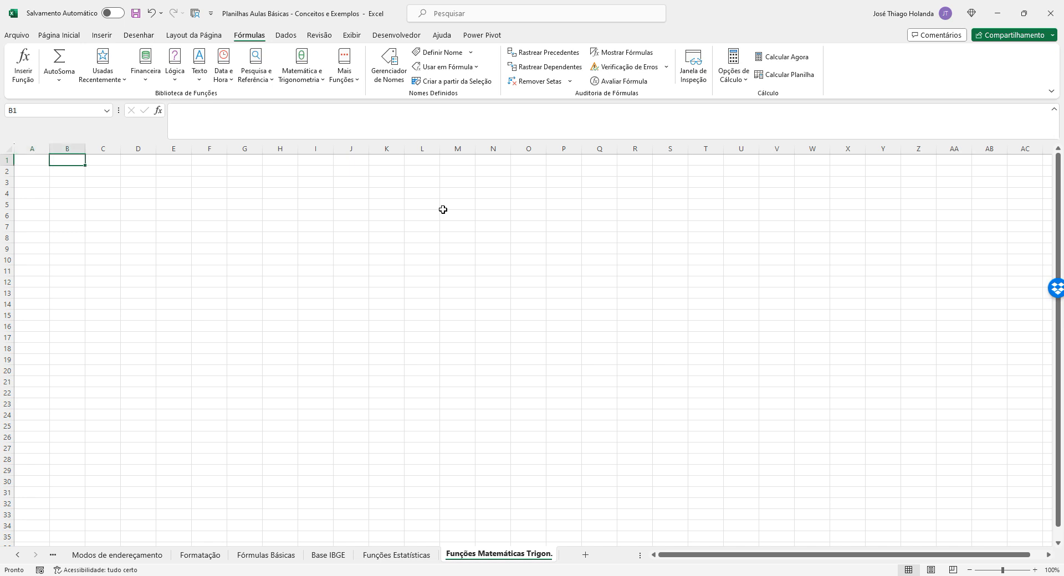
pyautogui.write('FUN')
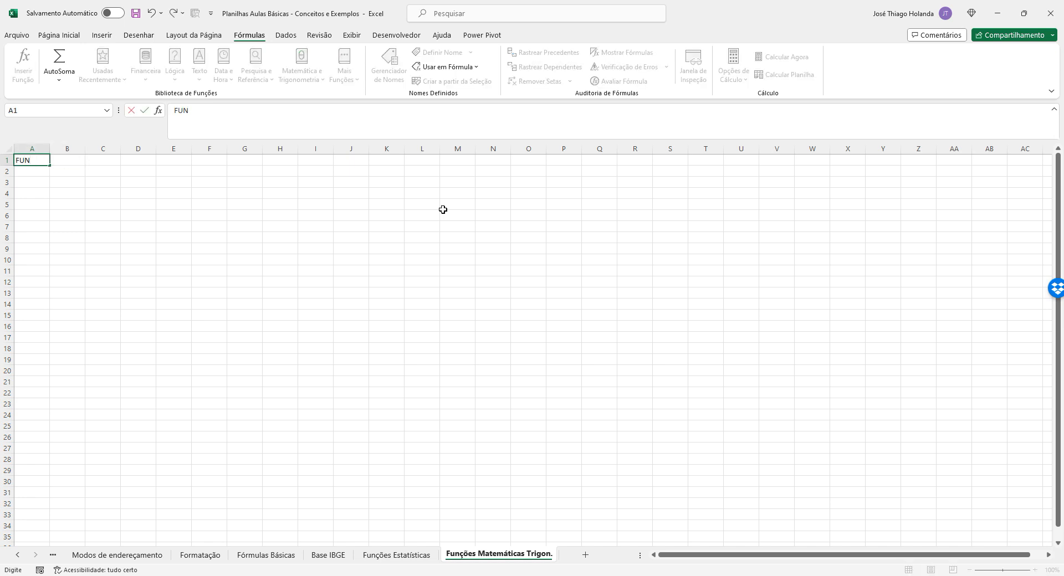
pyautogui.write('ÇÕES MATEMÁTICAS')
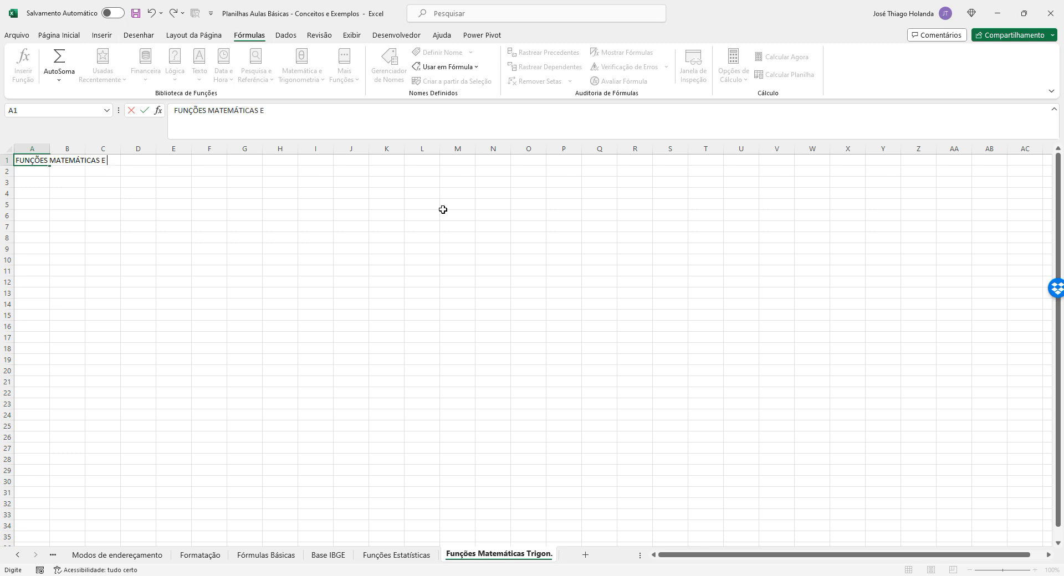
pyautogui.write(' E')
pyautogui.press('BackSpace')
pyautogui.write('TRIGONOMÉTRICAS')
pyautogui.press('Return')
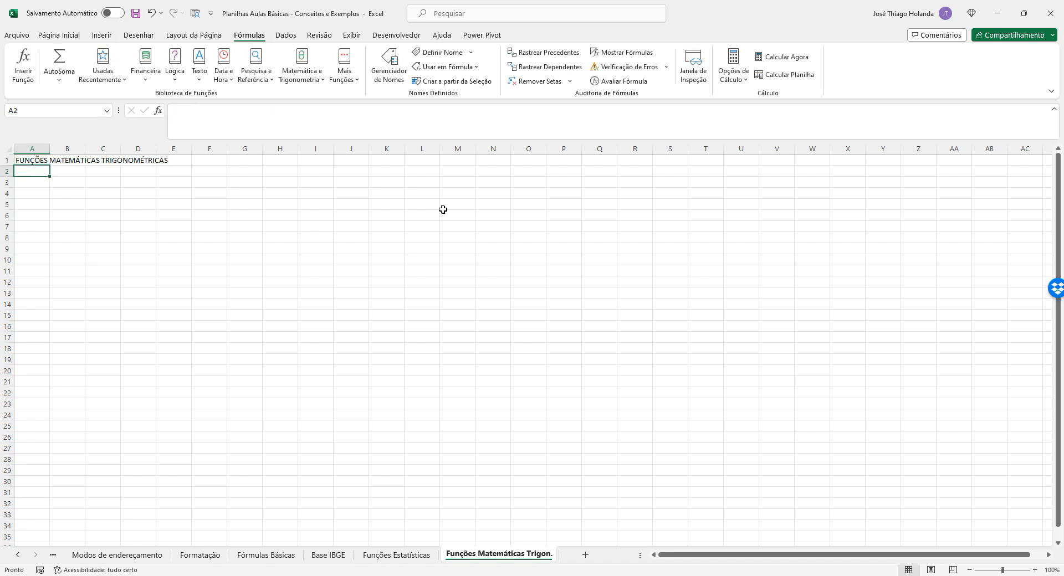
# Step: Merge and center the title across cells A1:E1
pyautogui.moveTo(46, 160); pyautogui.dragTo(182, 162)
pyautogui.click(59, 35)
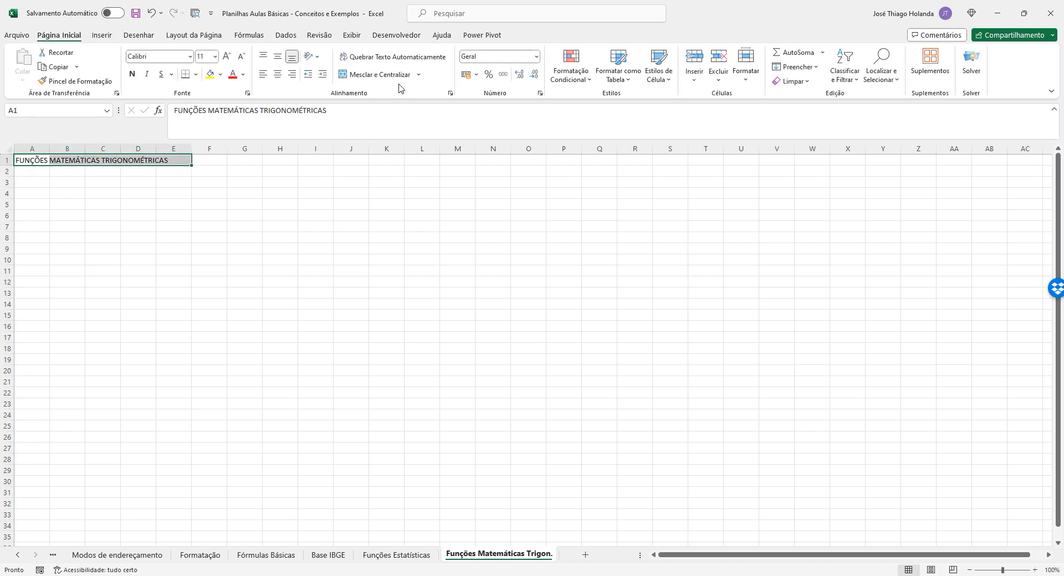
pyautogui.click(378, 75)
pyautogui.moveTo(242, 269); pyautogui.dragTo(230, 257)
pyautogui.click(157, 161)
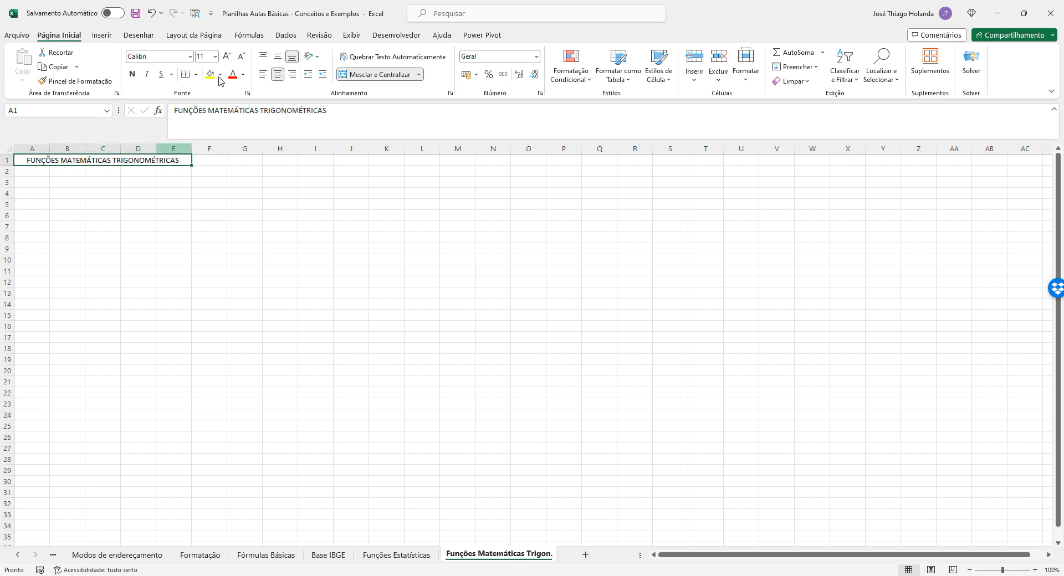
# Step: Set the font size of the merged title in A1:E1 to 12
pyautogui.click(226, 56)
pyautogui.click(226, 57)
pyautogui.click(226, 56)
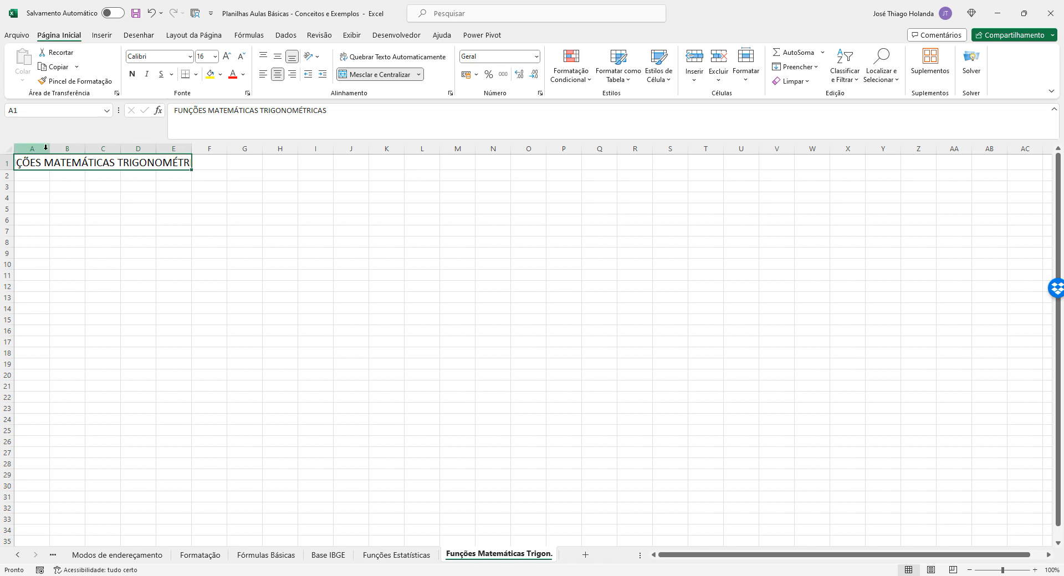
pyautogui.click(241, 56)
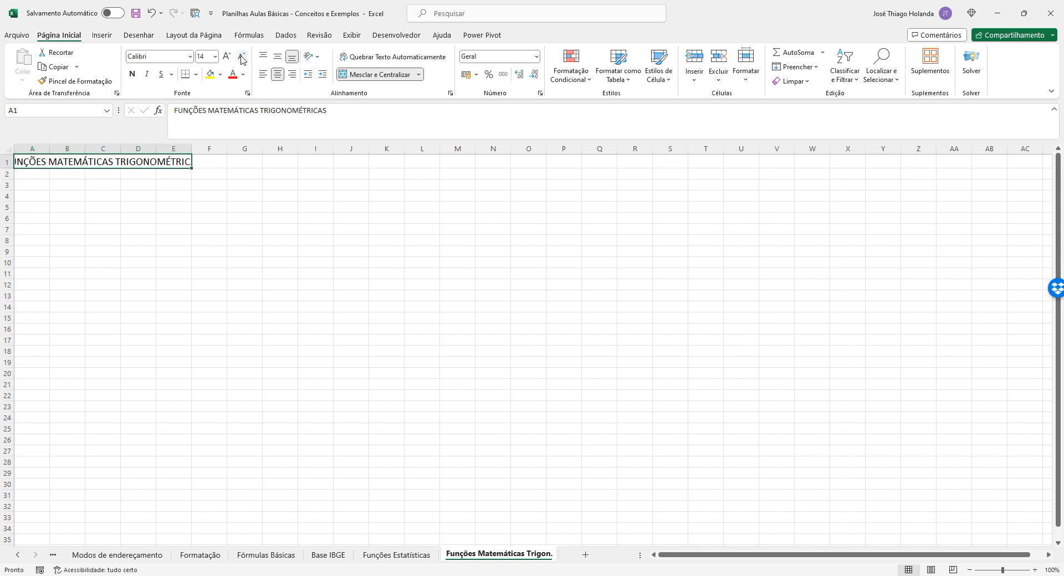
pyautogui.click(241, 56)
pyautogui.click(236, 204)
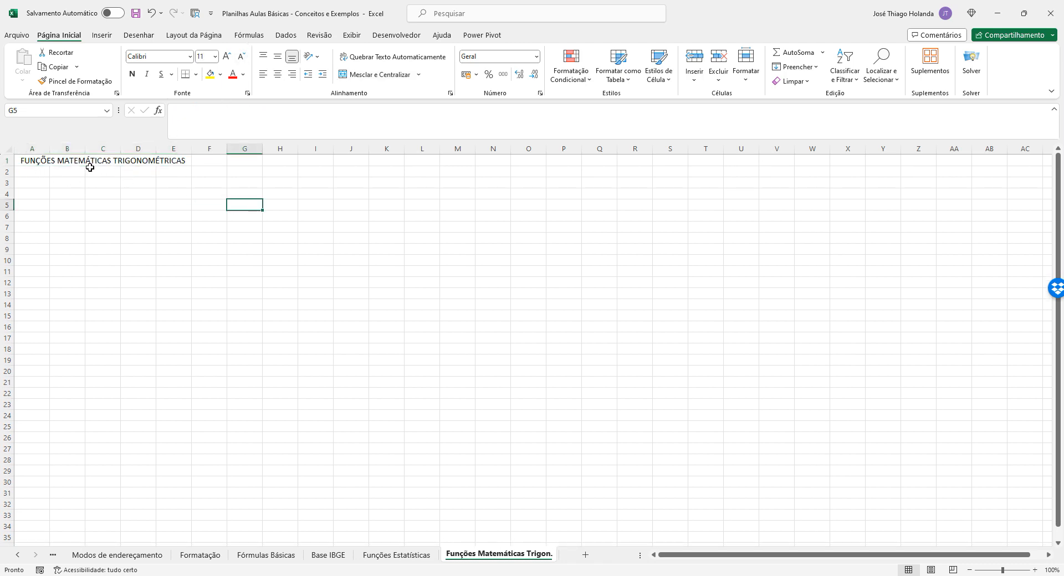
pyautogui.scroll(2, 216, 230)
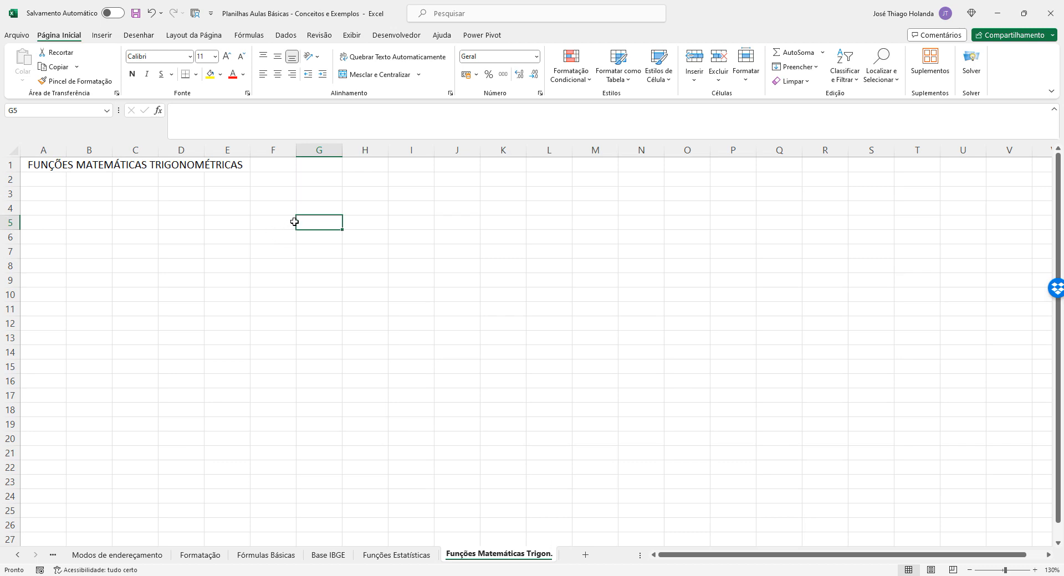
pyautogui.click(34, 180)
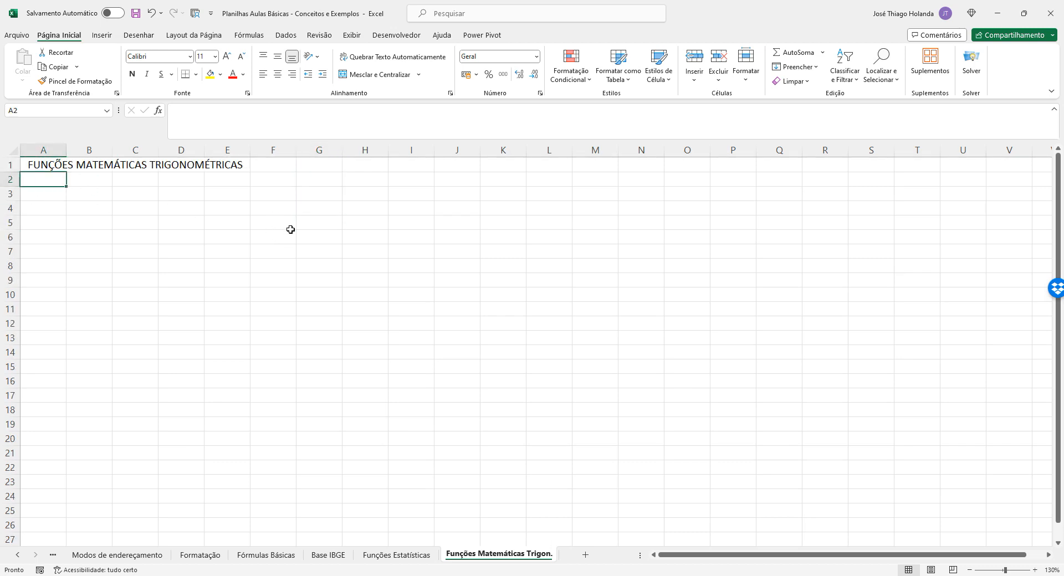
# Step: Enter the header "Função" in cell A2 and the function name "MOD" in cell A3
pyautogui.write('fUN')
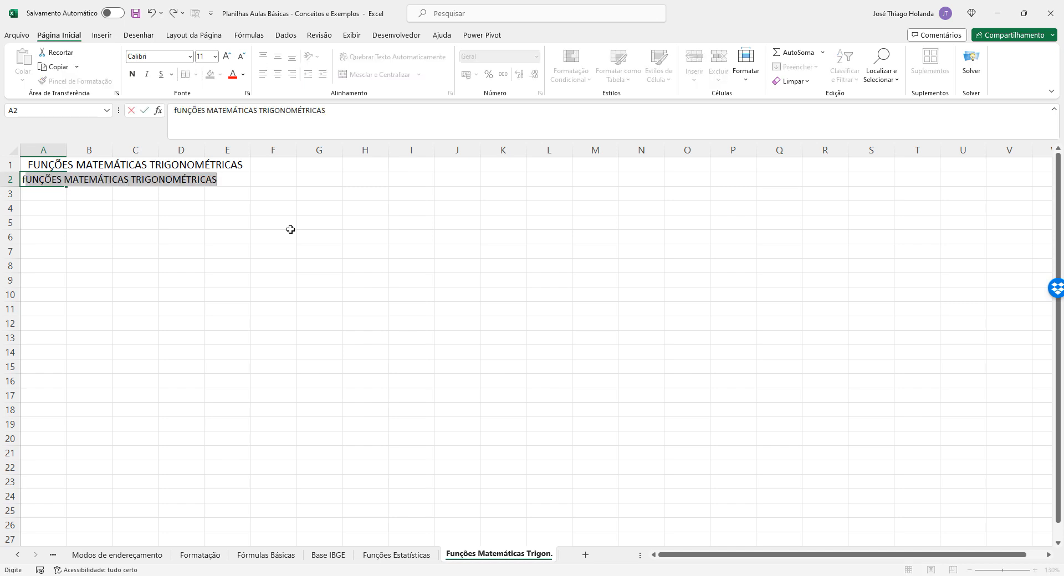
pyautogui.write('ÇÃO')
pyautogui.press('Return')
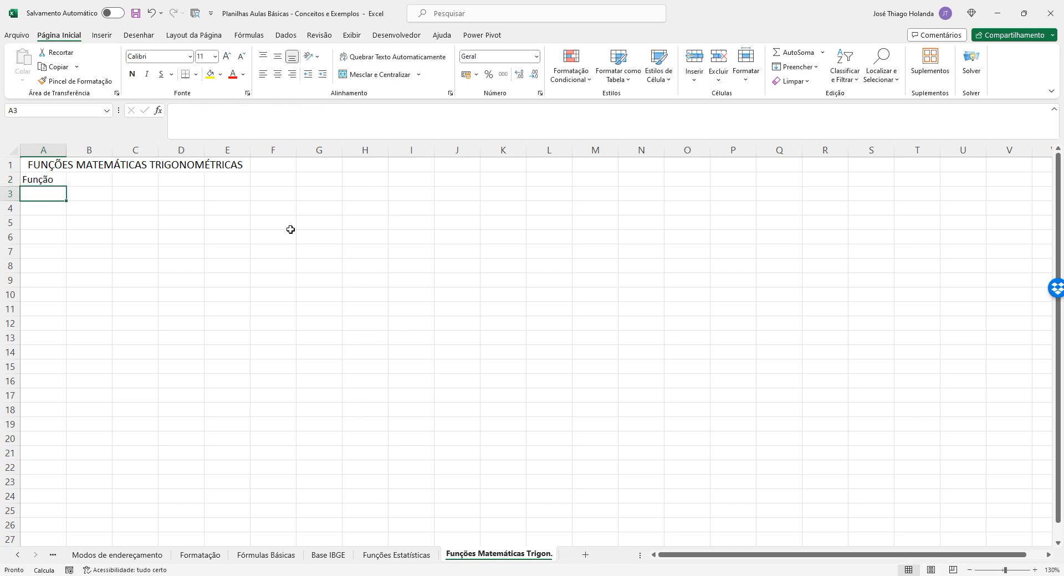
pyautogui.press('Up')
pyautogui.press('Down')
pyautogui.write('m')
pyautogui.press('BackSpace')
pyautogui.write('MOD')
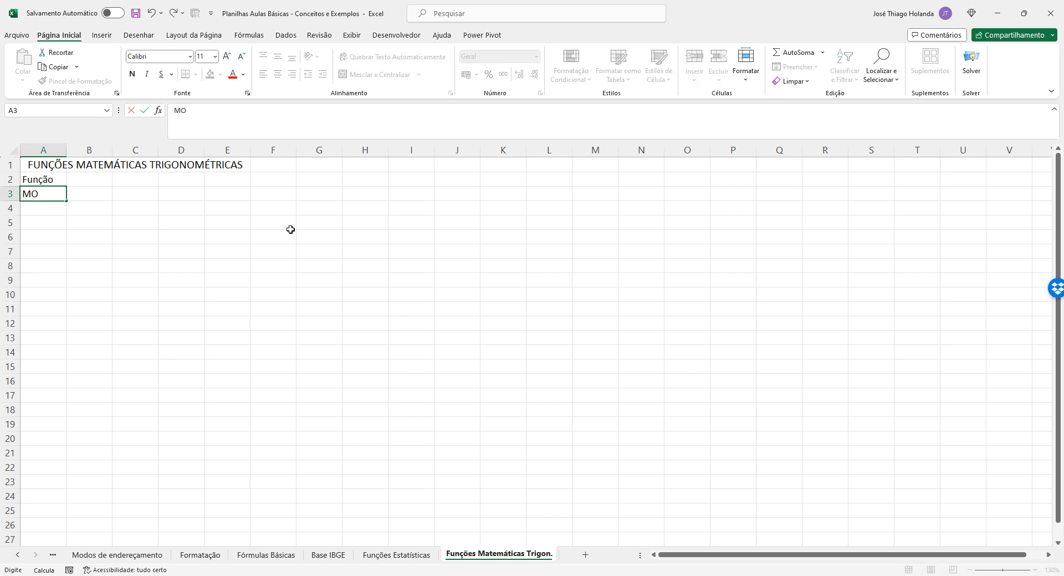
pyautogui.press('Tab')
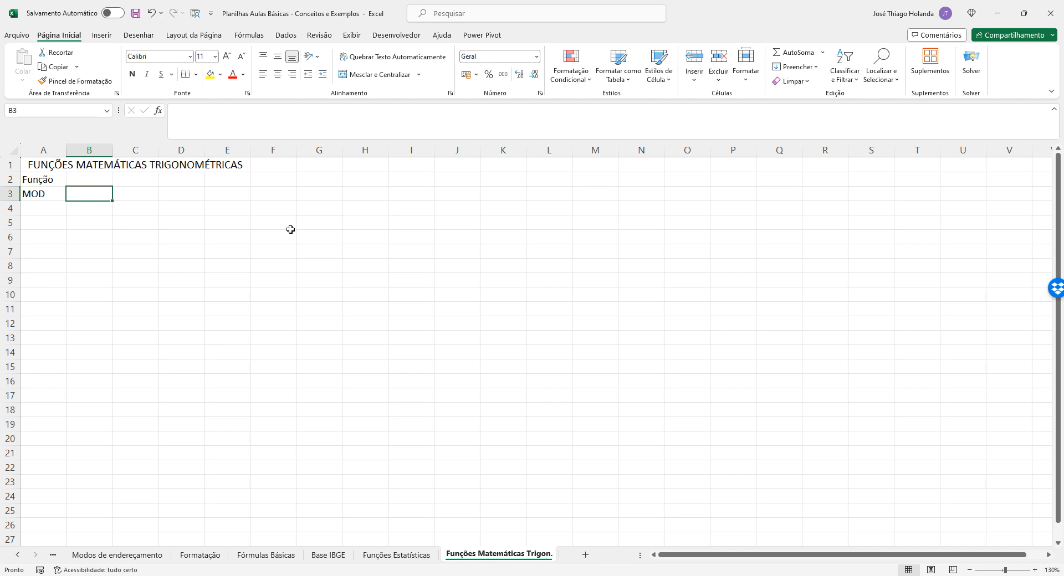
# Step: Enter the MOD example values 10 in cell B3 and 5 in cell C3
pyautogui.click(85, 179)
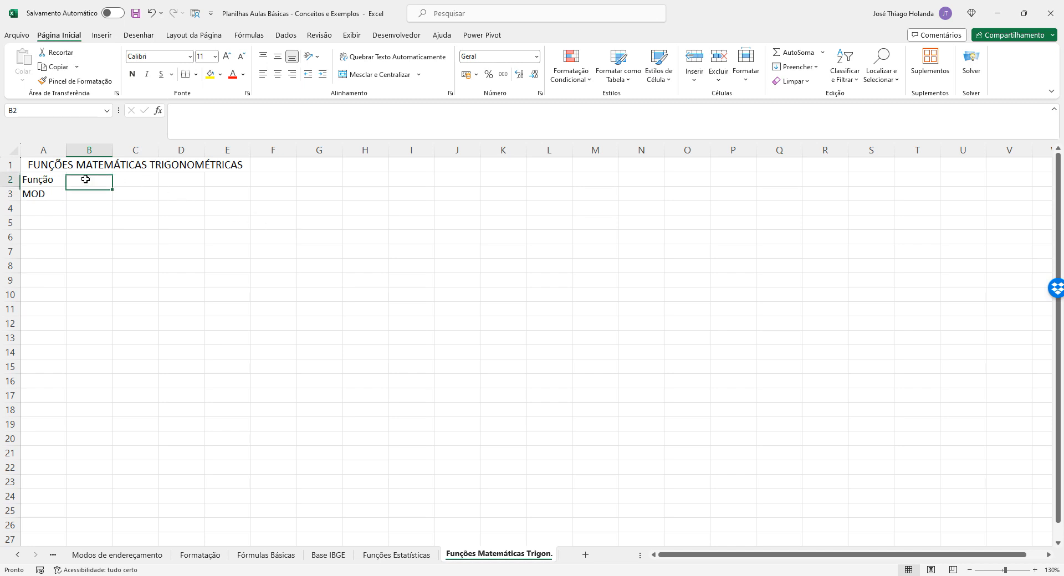
pyautogui.click(93, 193)
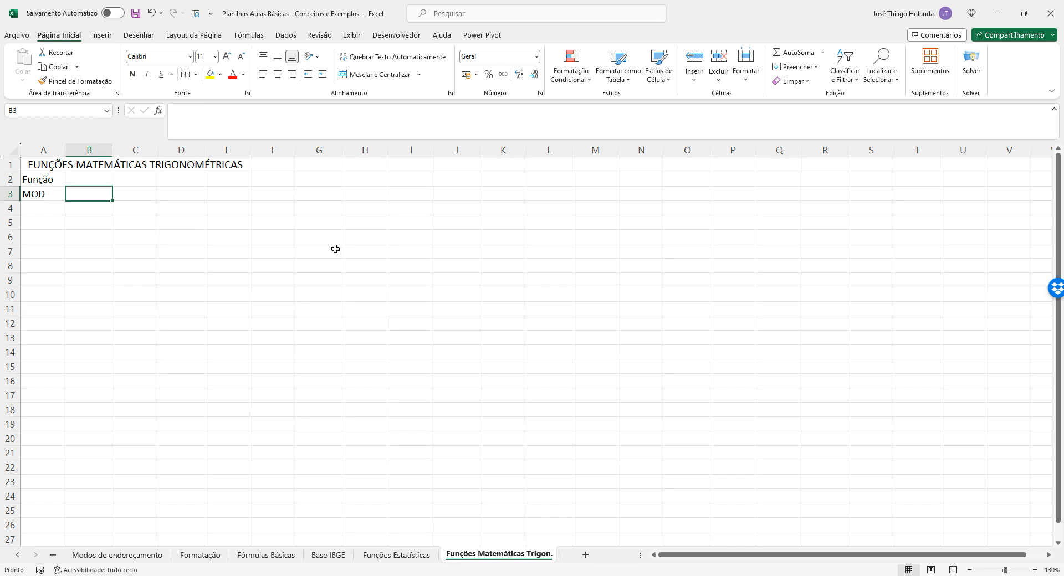
pyautogui.write('10')
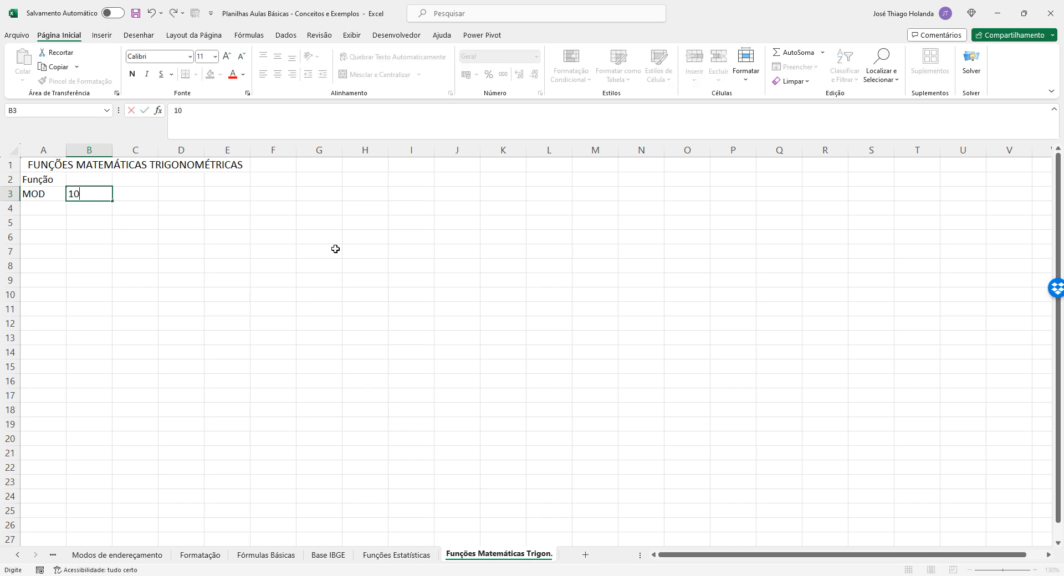
pyautogui.press('Tab')
pyautogui.write('5')
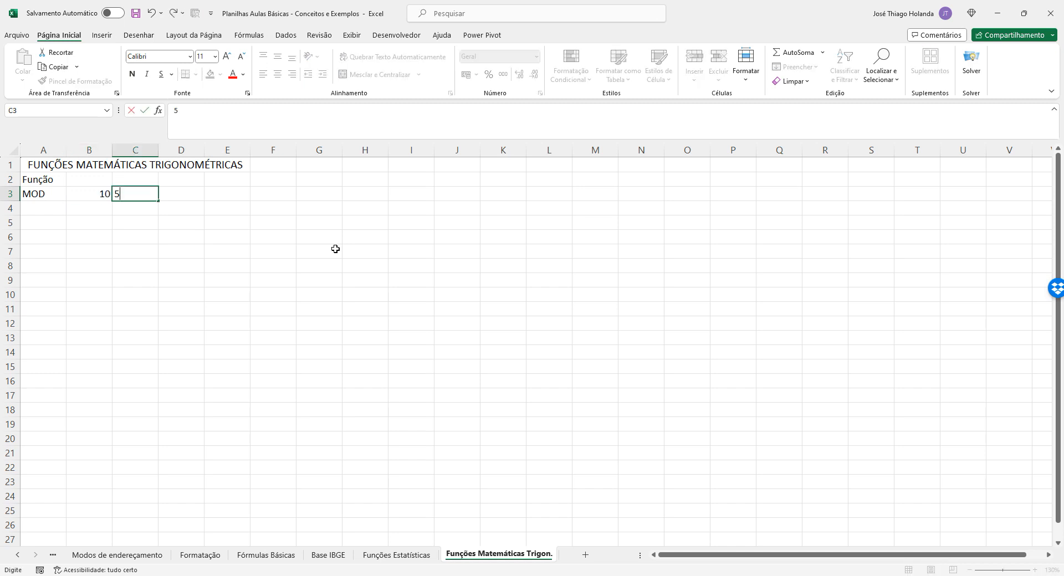
pyautogui.write('0')
pyautogui.press('BackSpace')
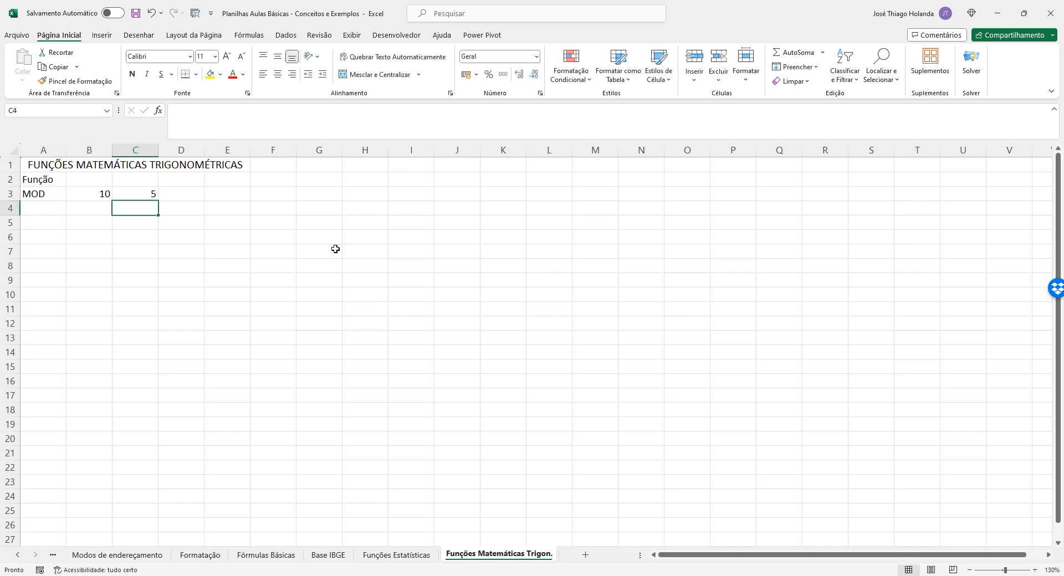
pyautogui.press('Tab')
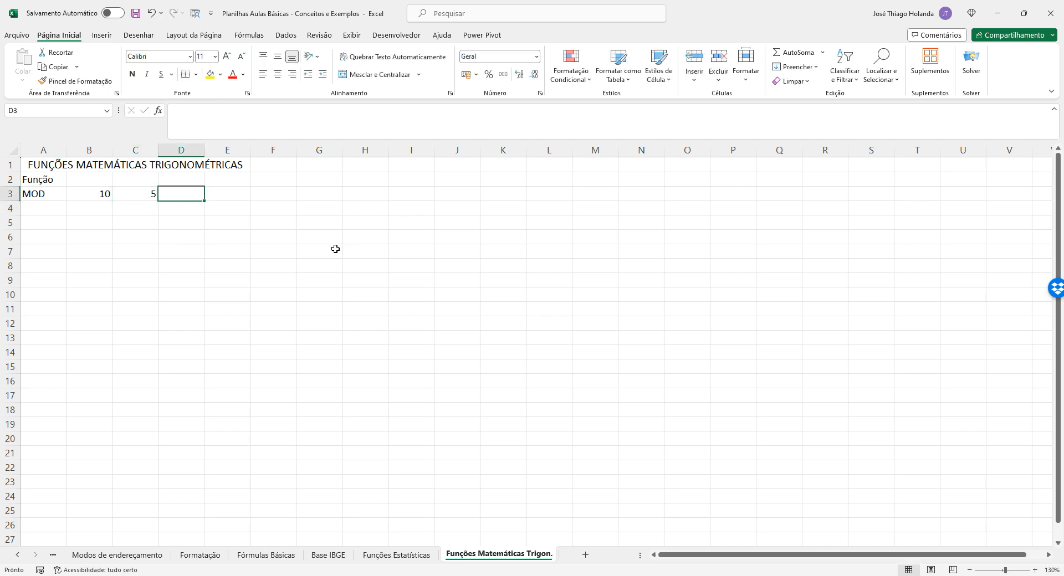
# Step: Enter the formula =MOD(B3;C3) in cell F3, using B3 as the number and C3 as the divisor
pyautogui.press('Left')
pyautogui.press('Left')
pyautogui.press('Right')
pyautogui.press('Right')
pyautogui.press('Right')
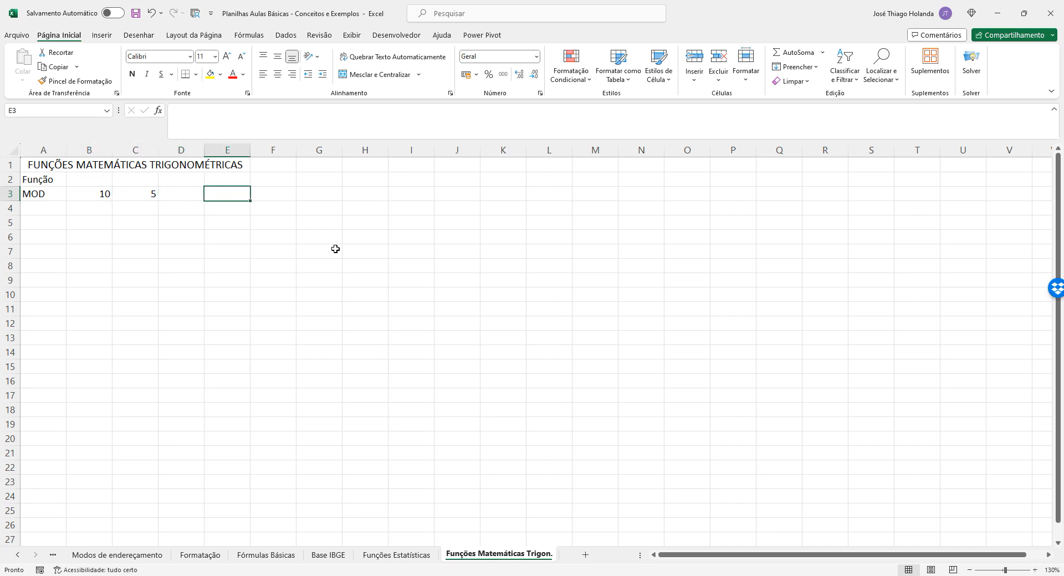
pyautogui.press('Right')
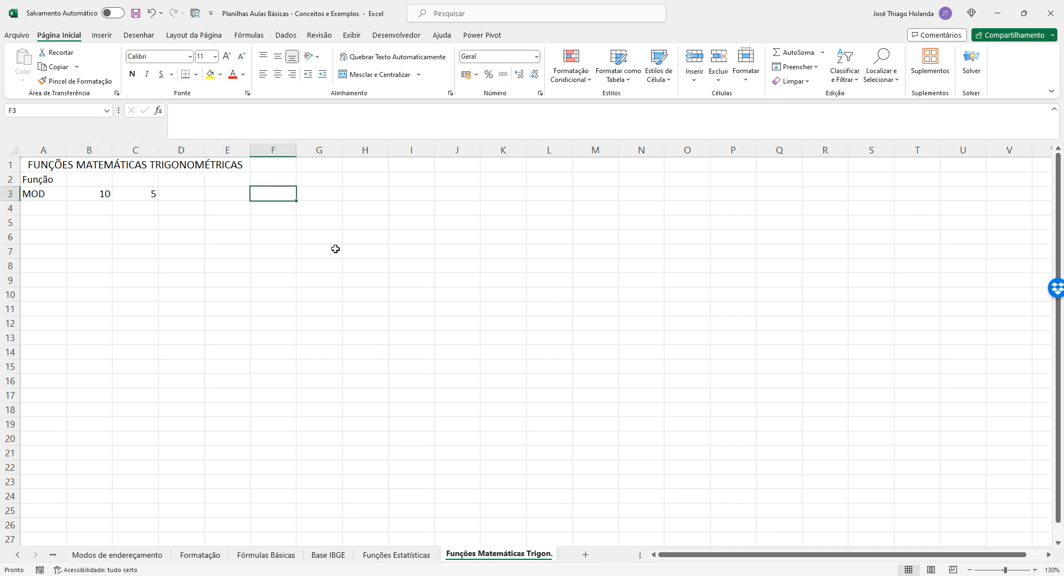
pyautogui.write('=MOD')
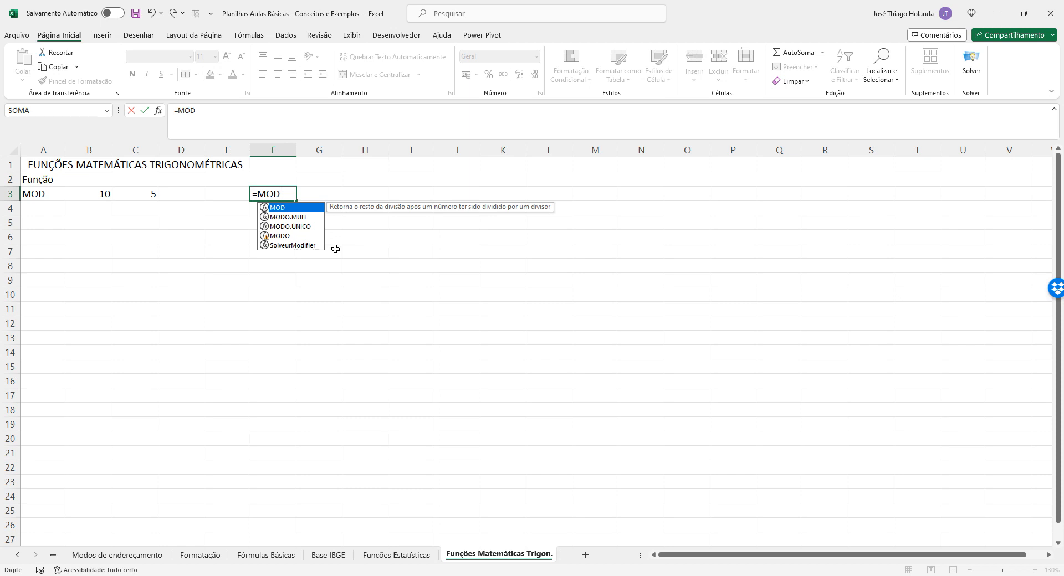
pyautogui.write('(')
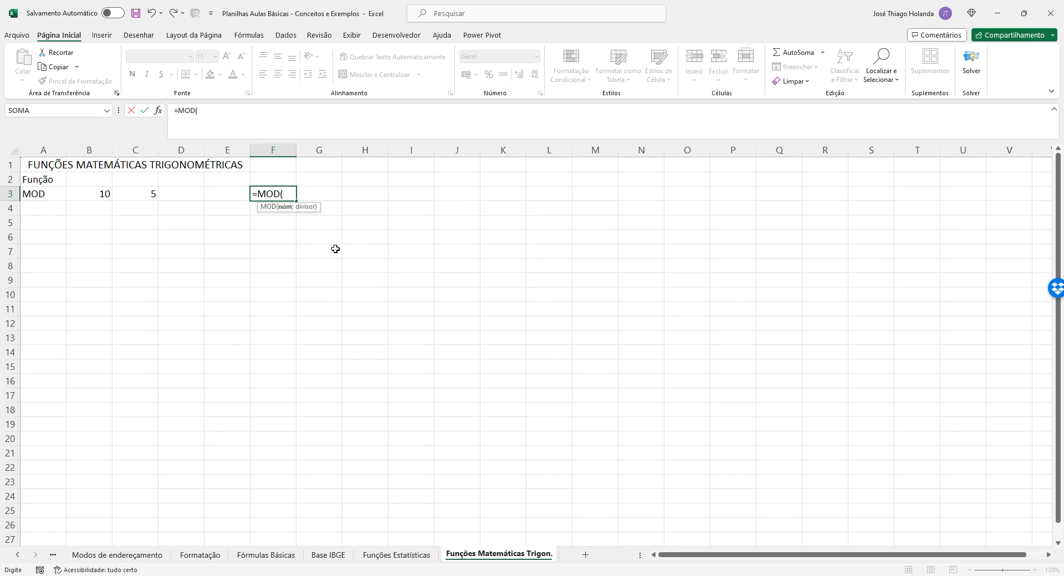
pyautogui.click(95, 195)
pyautogui.write(';')
pyautogui.click(150, 193)
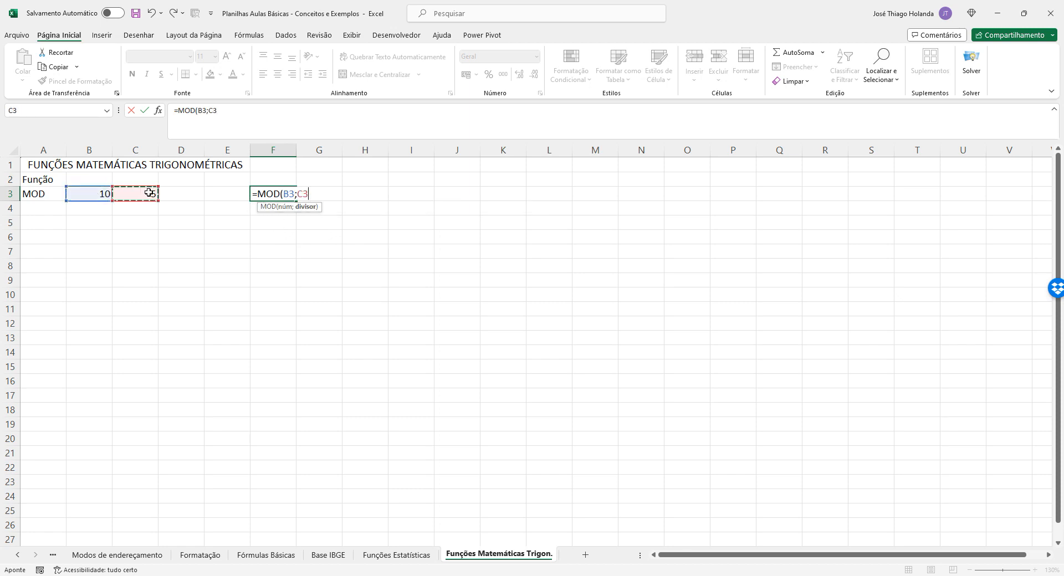
pyautogui.write(')')
pyautogui.press('Return')
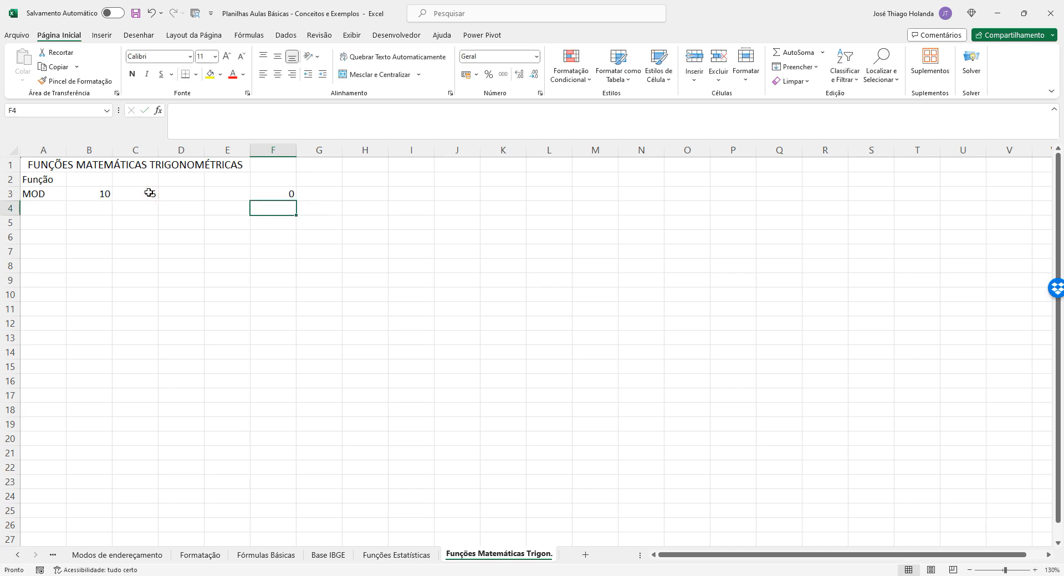
# Step: Change the MOD example's divisor in cell C3 to 3
pyautogui.press('Up')
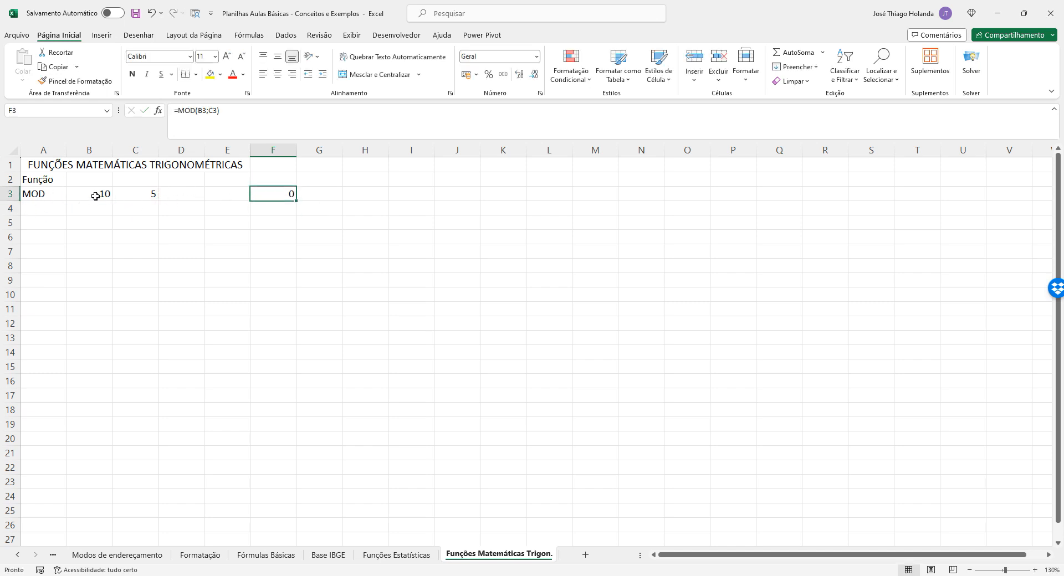
pyautogui.click(95, 196)
pyautogui.click(156, 194)
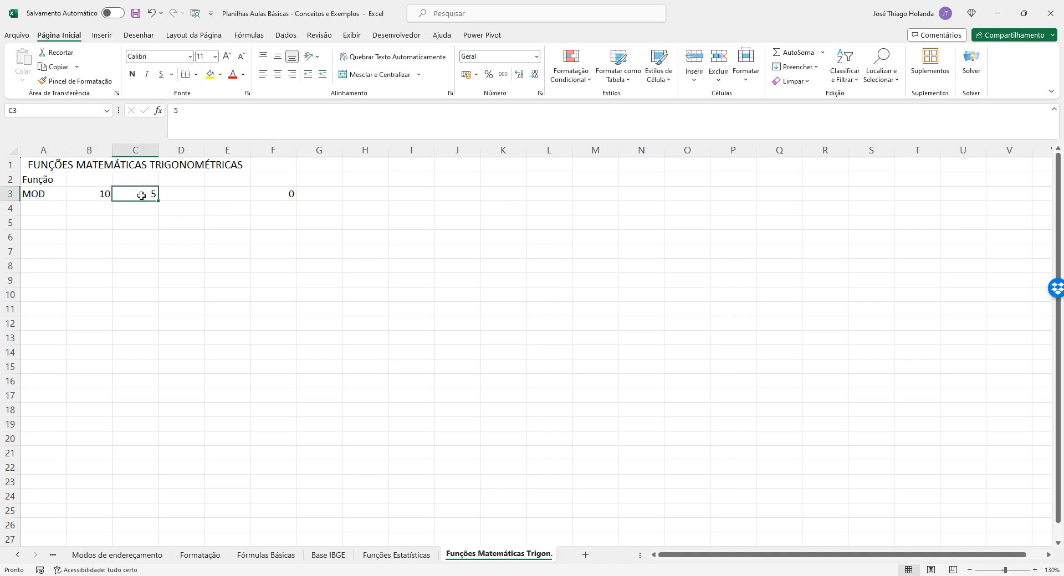
pyautogui.write('22')
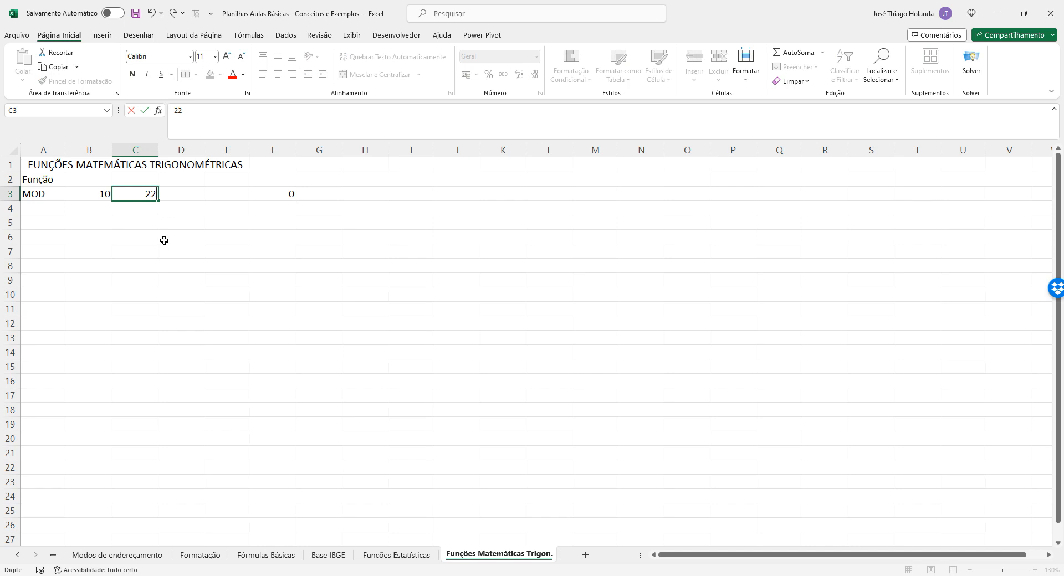
pyautogui.press('Return')
pyautogui.click(156, 199)
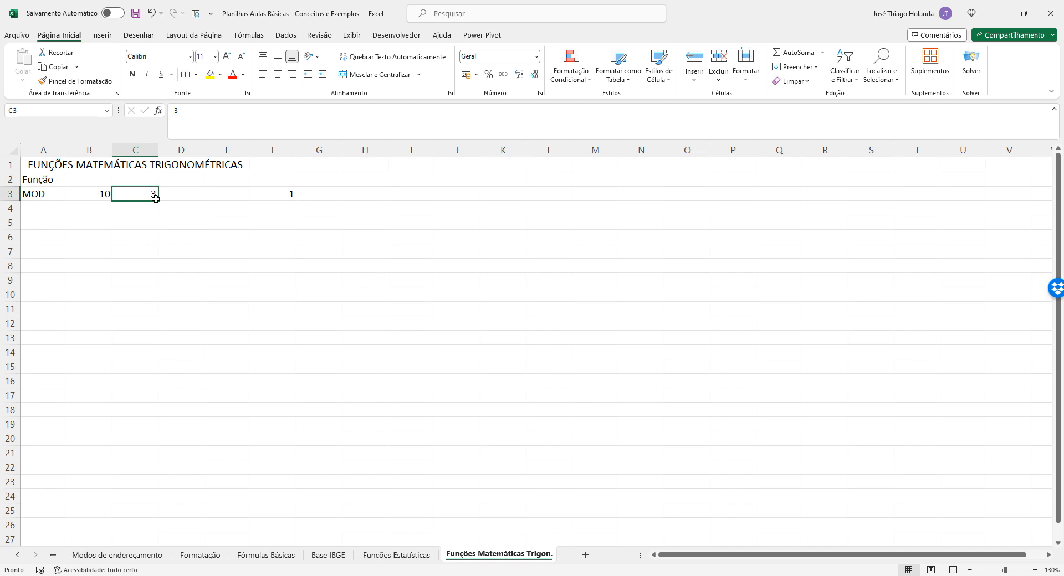
pyautogui.click(47, 207)
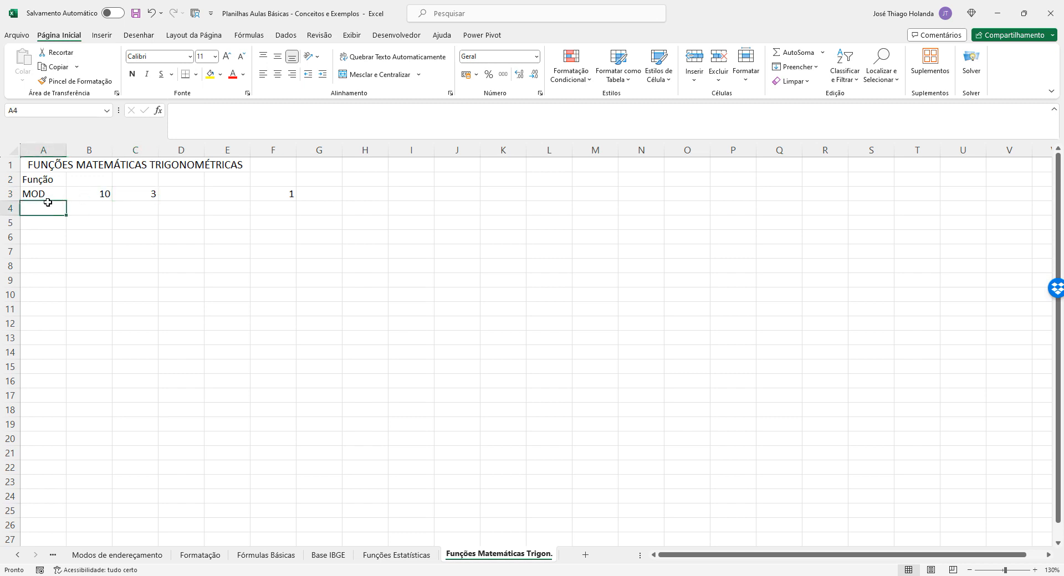
# Step: Enter the header "RESULTADO" in cell F2 and fit column F's width to its content
pyautogui.click(281, 194)
pyautogui.click(283, 179)
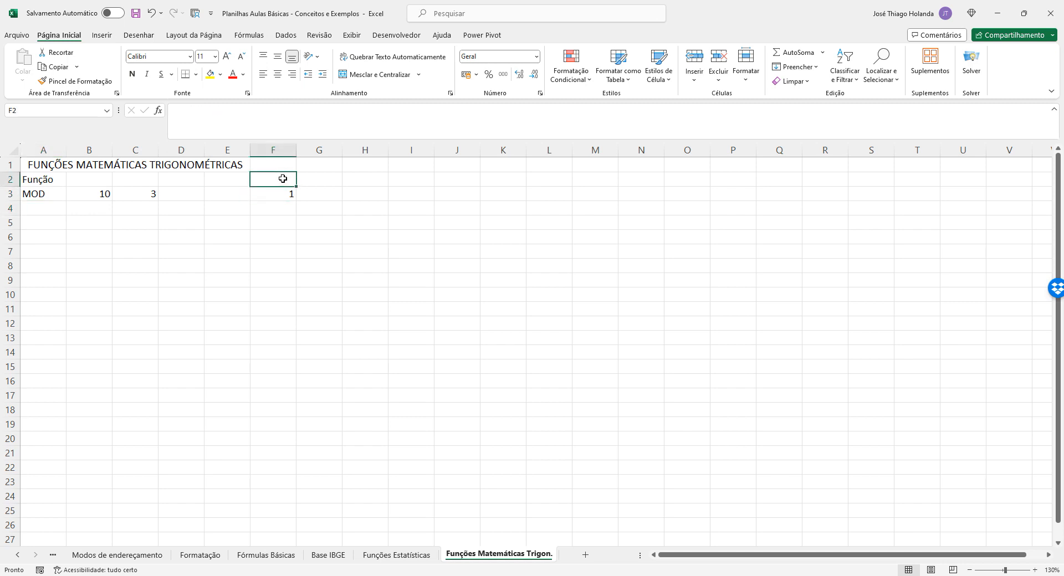
pyautogui.write('RESULTADO')
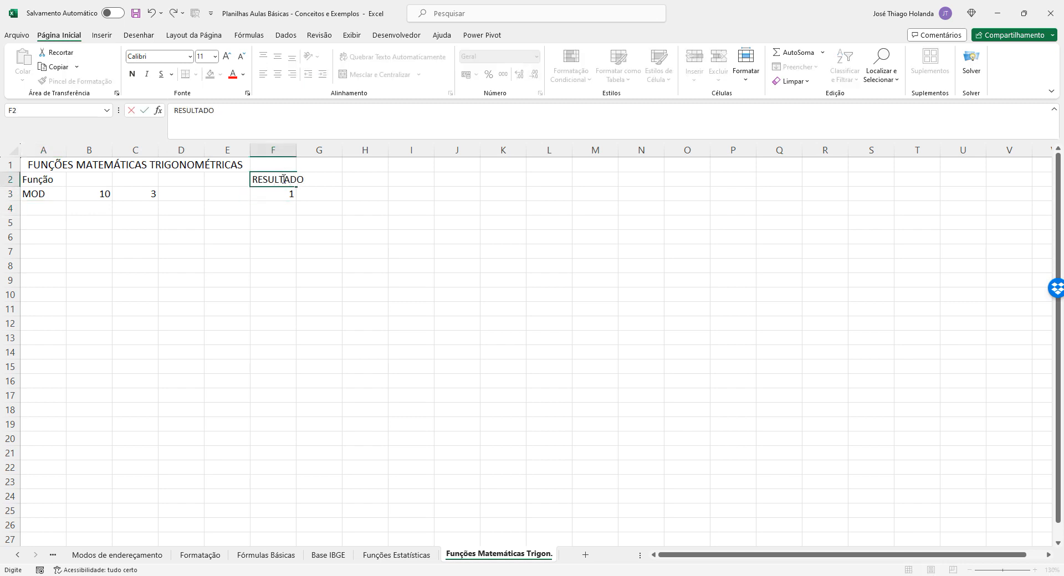
pyautogui.press('Return')
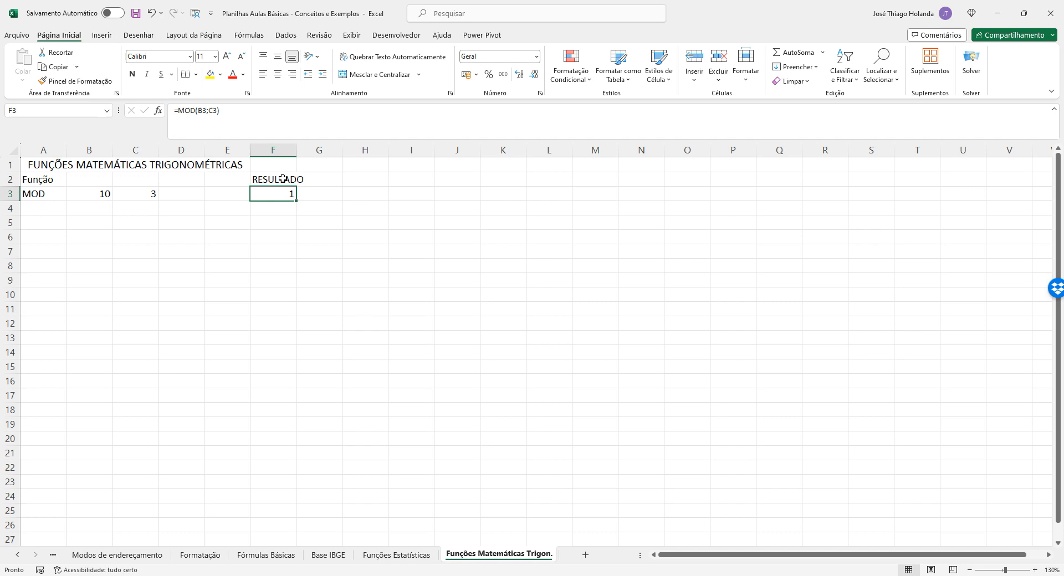
pyautogui.doubleClick(296, 148)
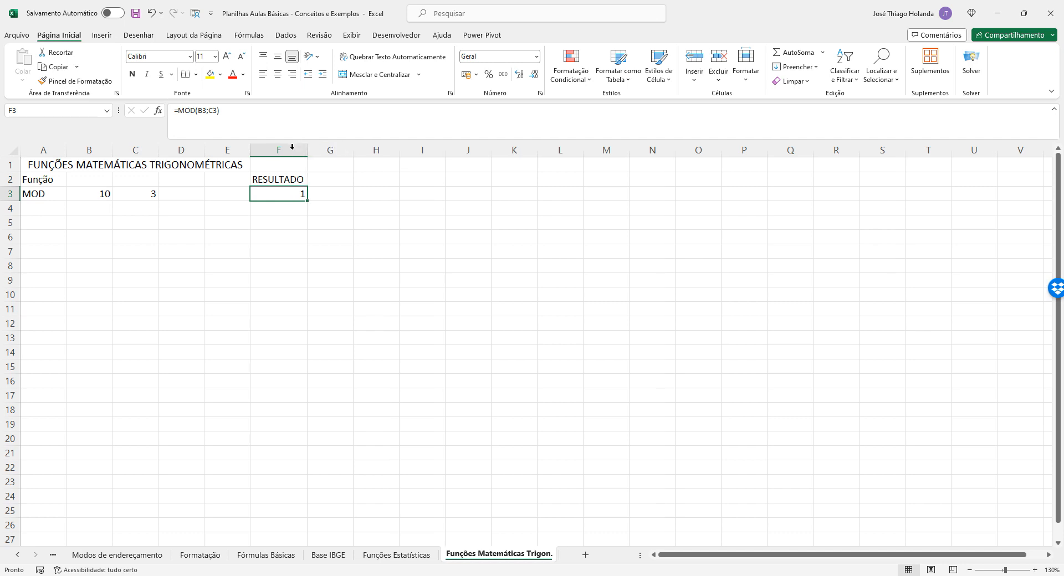
# Step: Rewrite the header in cell A2 in capitals as "FUNÇÃO"
pyautogui.click(40, 180)
pyautogui.write('FUNÇÃO')
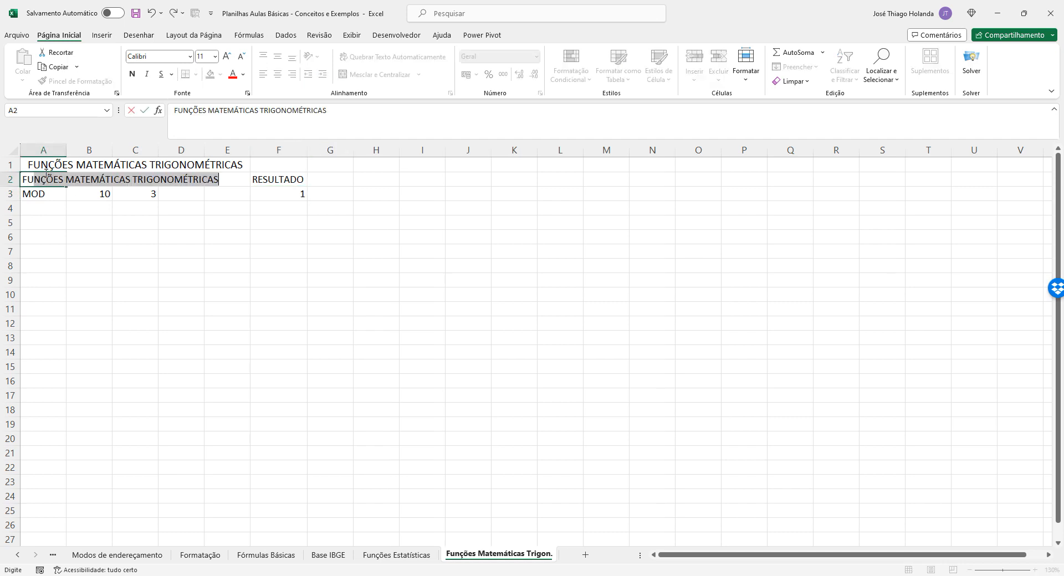
pyautogui.press('Tab')
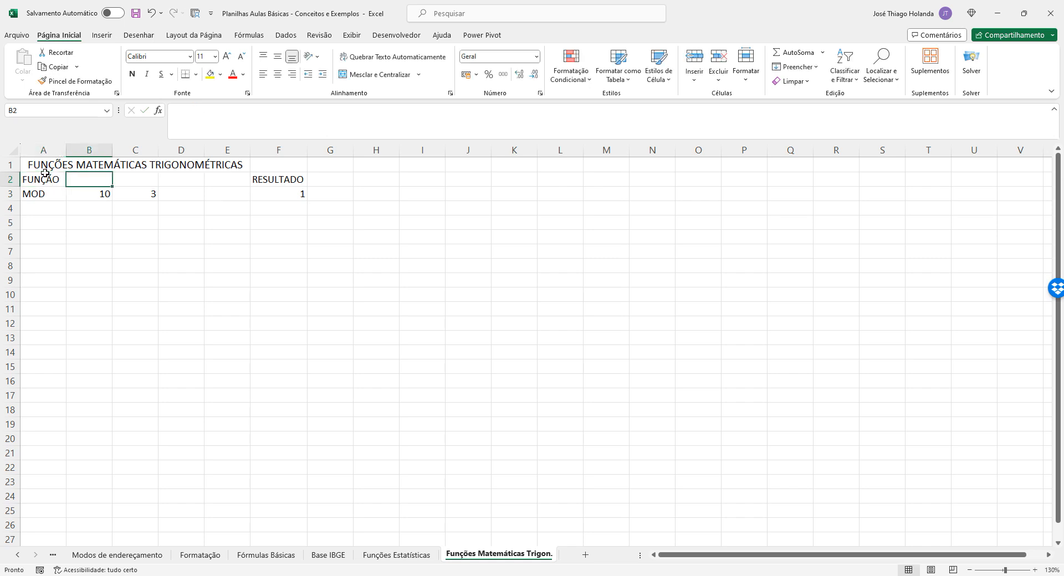
pyautogui.press('Return')
pyautogui.press('Right')
pyautogui.press('Right')
pyautogui.press('Up')
pyautogui.press('Left')
pyautogui.press('Right')
pyautogui.press('Right')
pyautogui.press('Left')
pyautogui.press('Right')
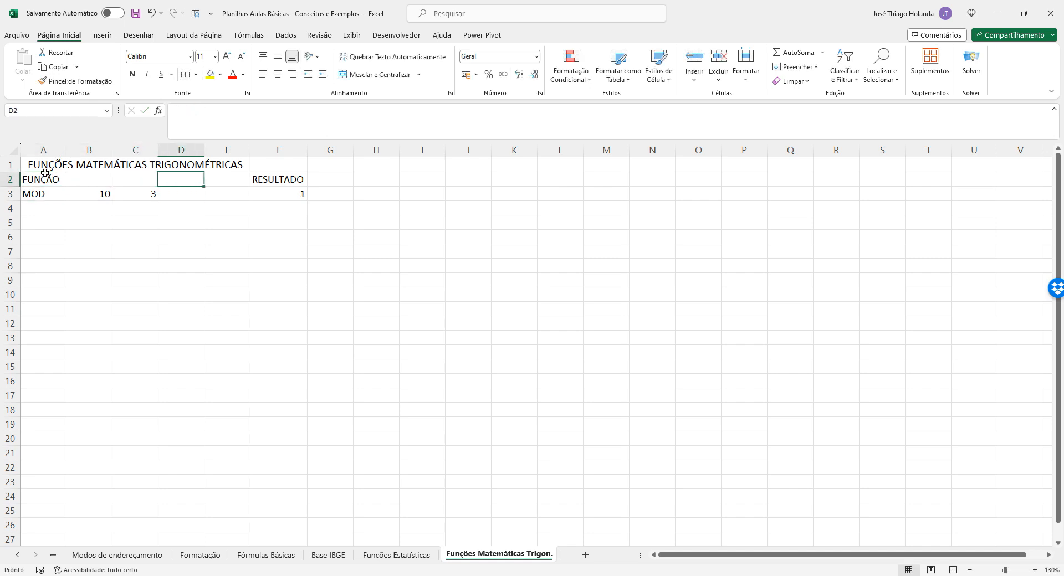
pyautogui.press('Right')
pyautogui.press('Right')
pyautogui.press('Down')
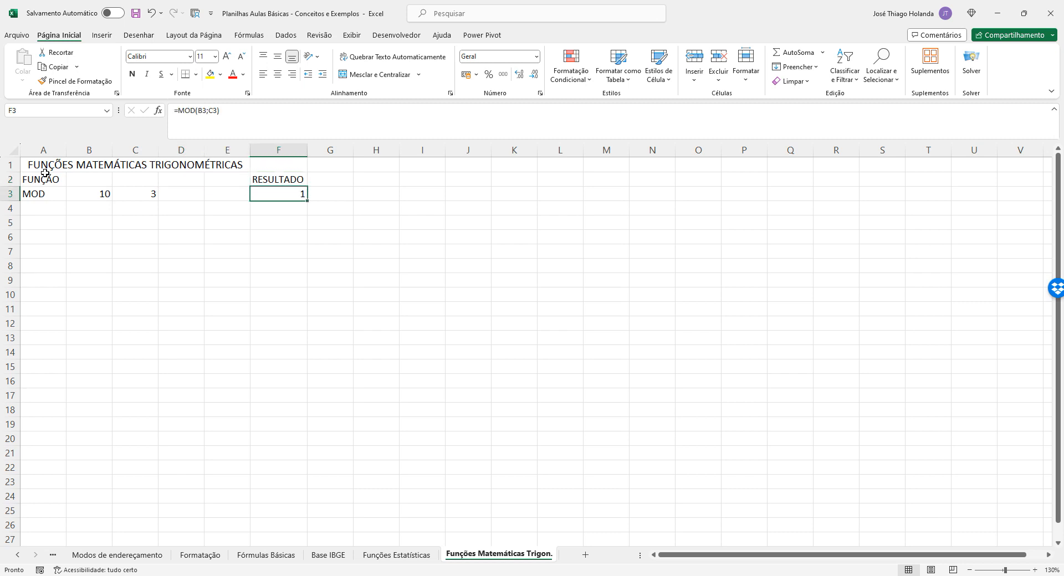
# Step: Enter =MOD(B3;C3) as plain text in cell G3 and widen column G to fit it
pyautogui.press('Right')
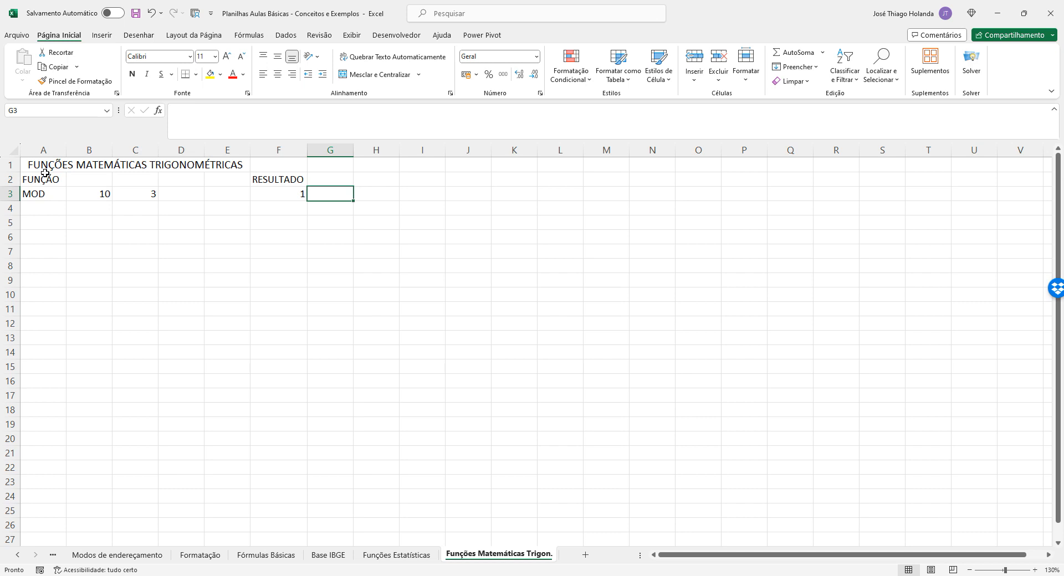
pyautogui.write("'=MOD(")
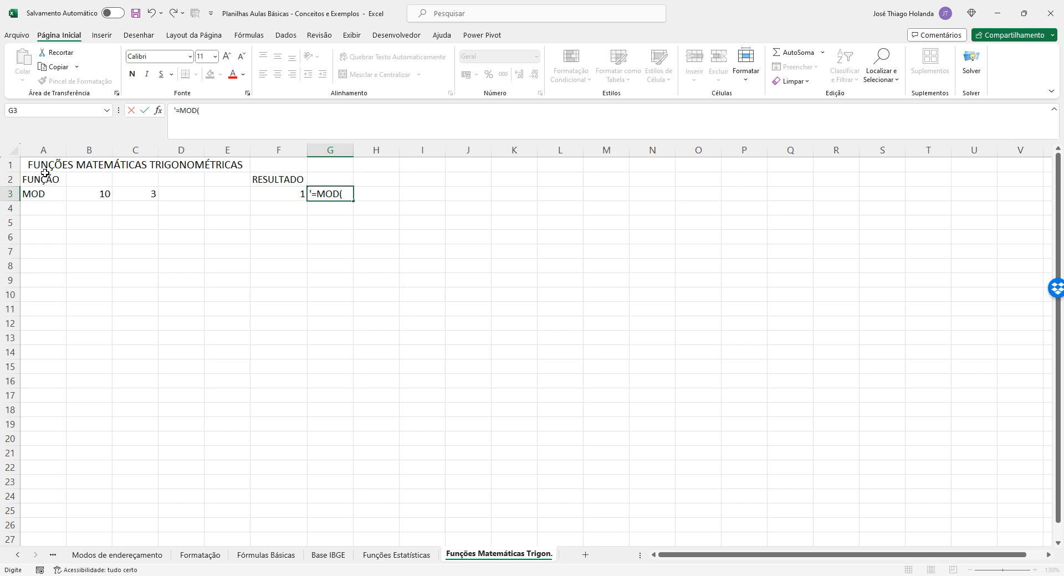
pyautogui.click(104, 192)
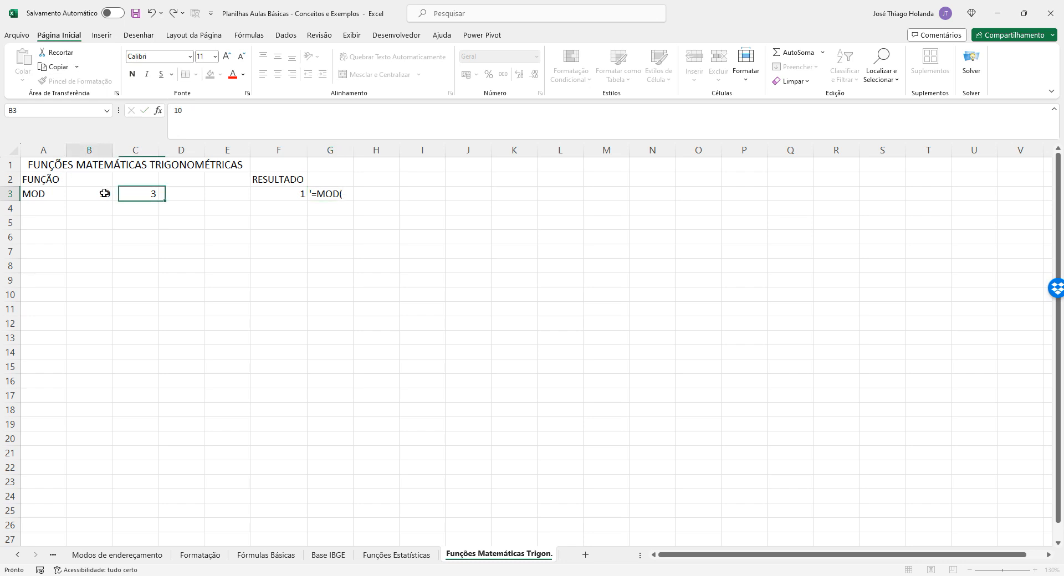
pyautogui.click(348, 194)
pyautogui.click(267, 114)
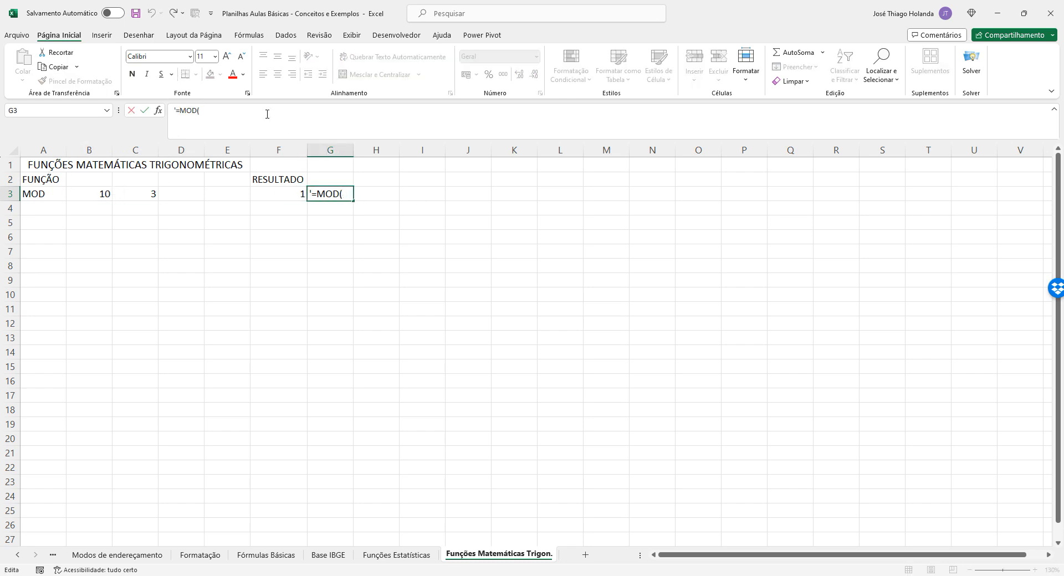
pyautogui.write('B3;C3)')
pyautogui.press('Return')
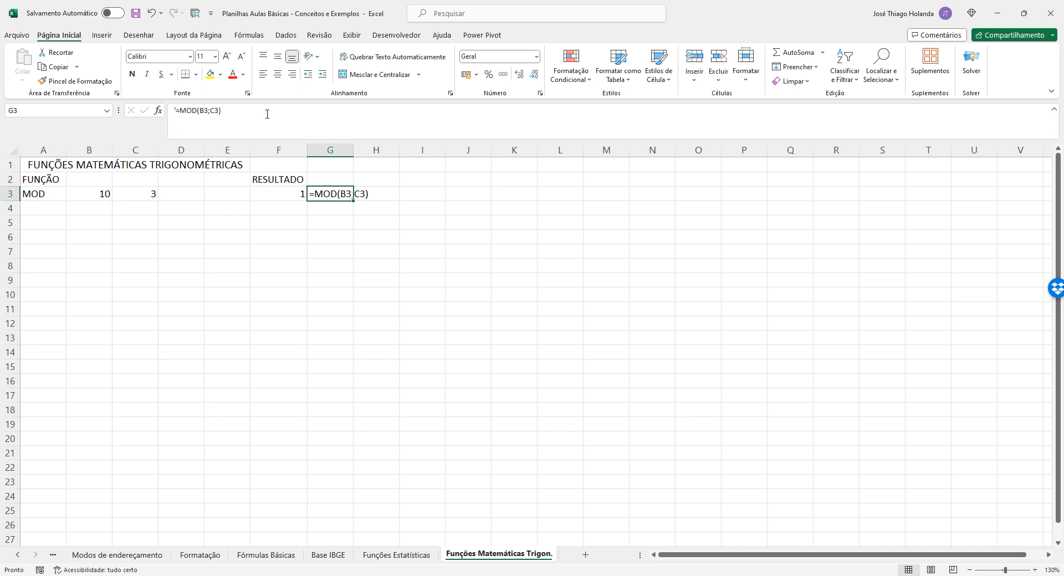
pyautogui.moveTo(353, 150); pyautogui.dragTo(372, 150)
pyautogui.click(328, 178)
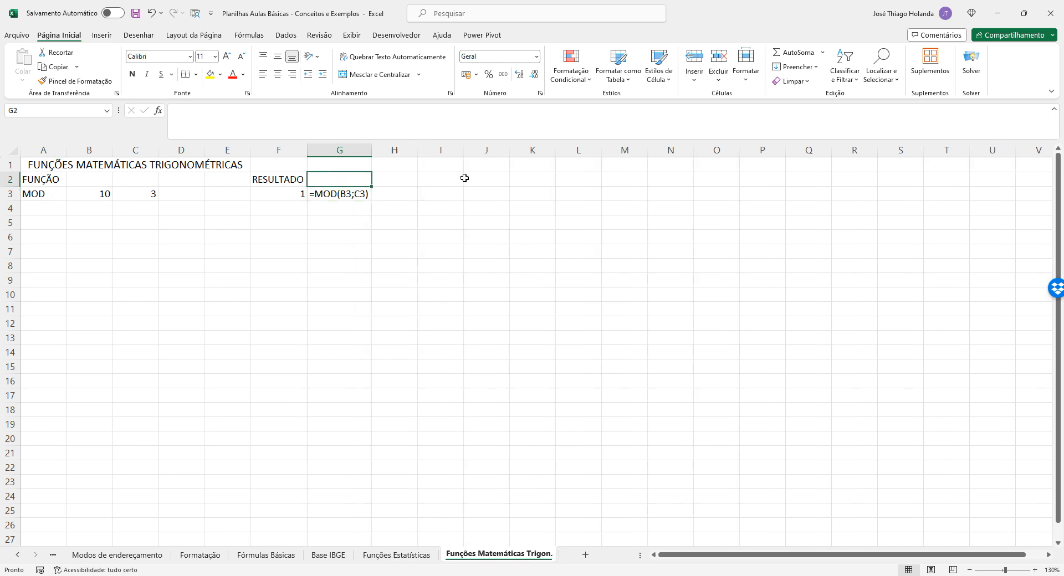
# Step: Enter the header "FÓRMULA" in cell G2 above the MOD formula text
pyautogui.write('FÓRMULA')
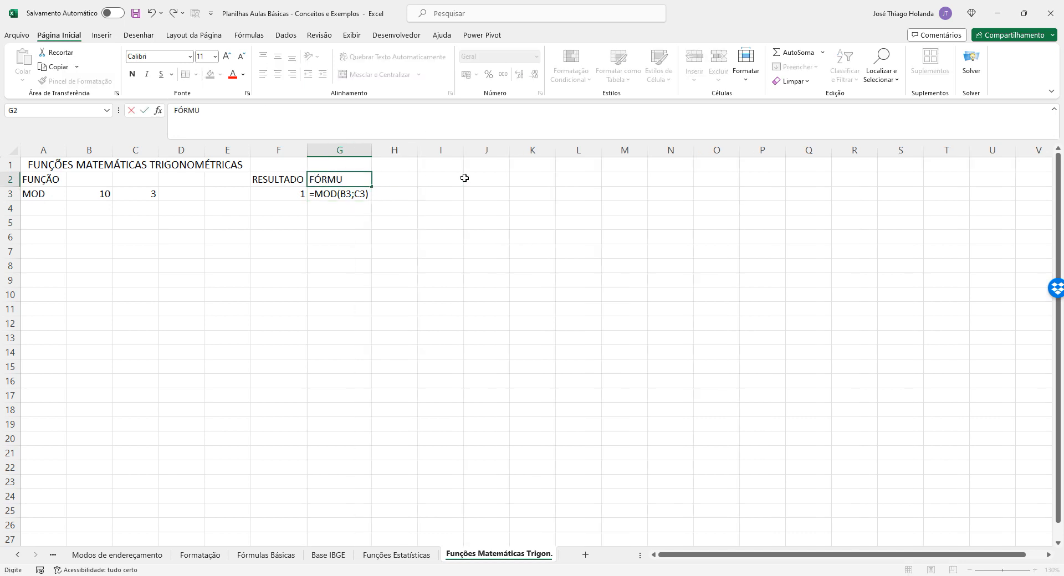
pyautogui.press('Return')
pyautogui.press('Left')
pyautogui.press('Right')
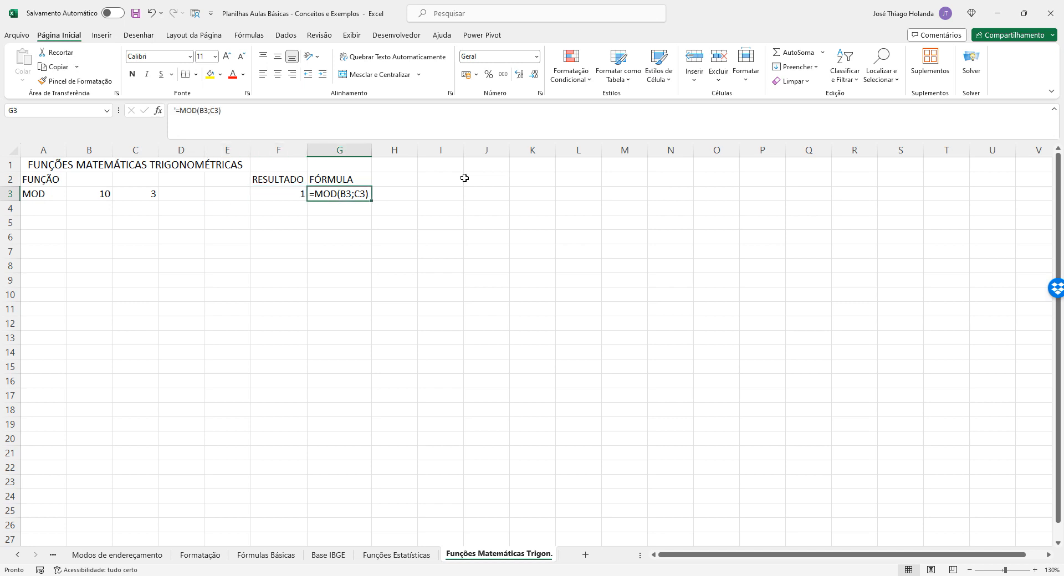
# Step: Enter the function name "POTÊNCIA" in cell A4 and fit column A's width to its content
pyautogui.press('Left')
pyautogui.press('Left')
pyautogui.press('Left')
pyautogui.press('Left')
pyautogui.press('Left')
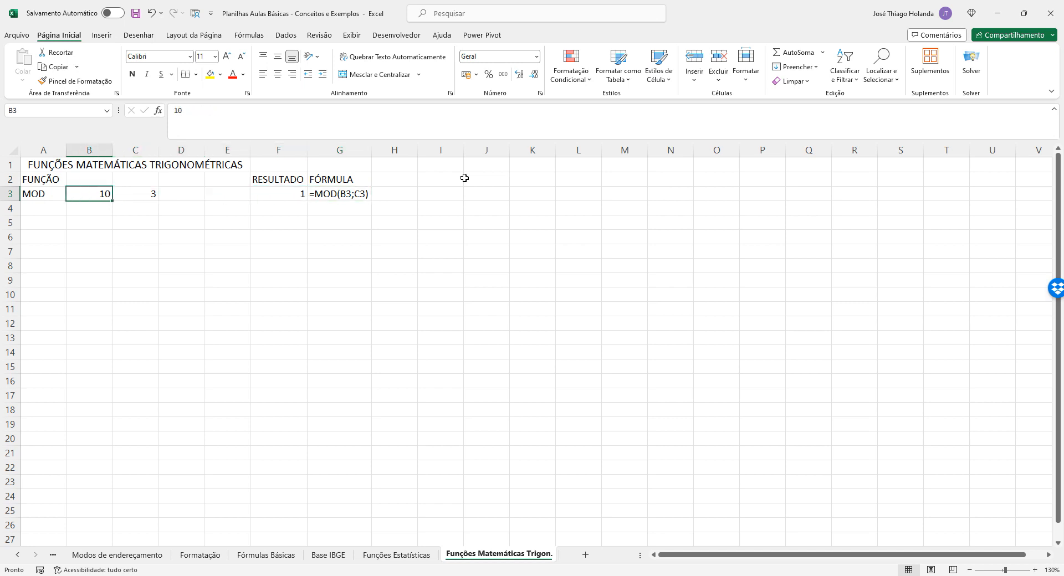
pyautogui.press('Left')
pyautogui.press('Down')
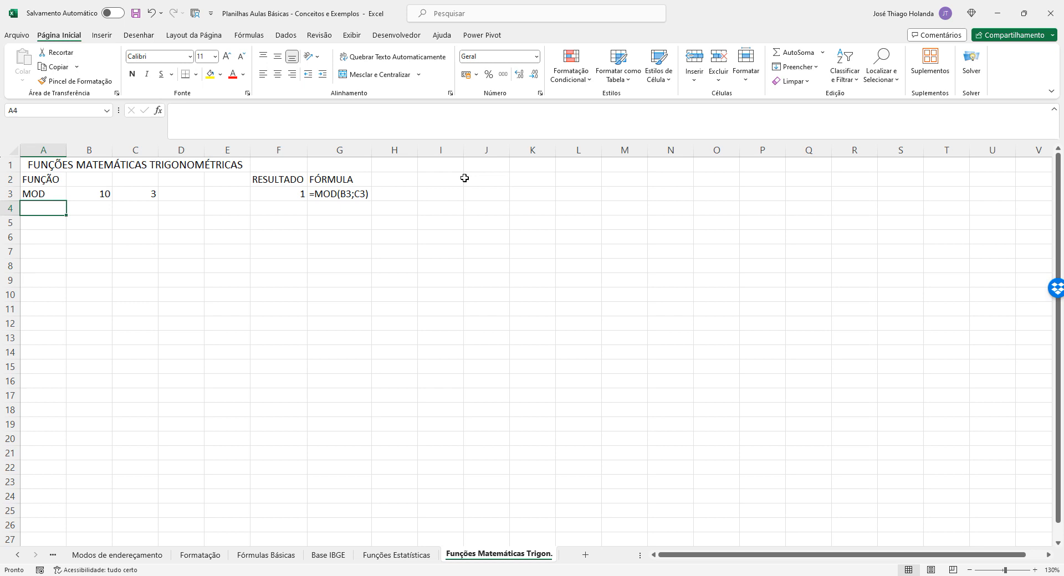
pyautogui.write('POTÊNCIA')
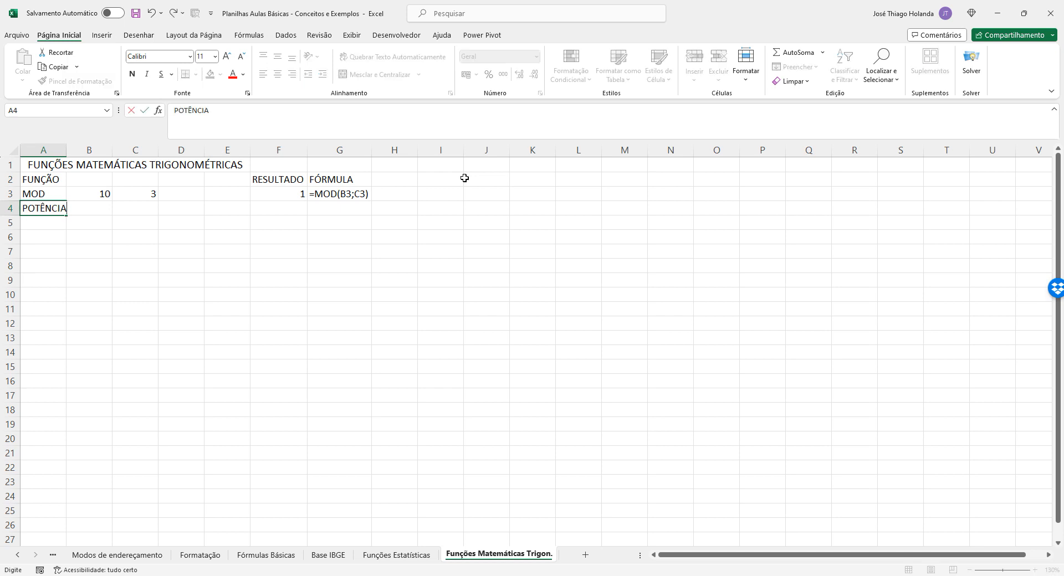
pyautogui.press('Tab')
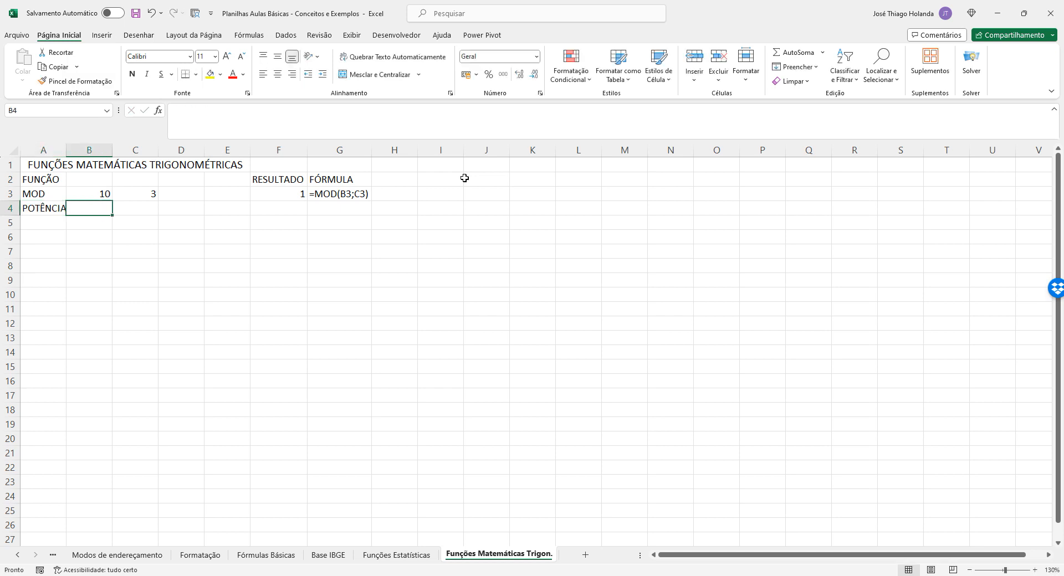
pyautogui.doubleClick(66, 150)
# Step: Merge and center the worksheet title across A1:G1
pyautogui.moveTo(76, 168); pyautogui.dragTo(329, 164)
pyautogui.click(392, 75)
pyautogui.click(392, 75)
pyautogui.click(332, 276)
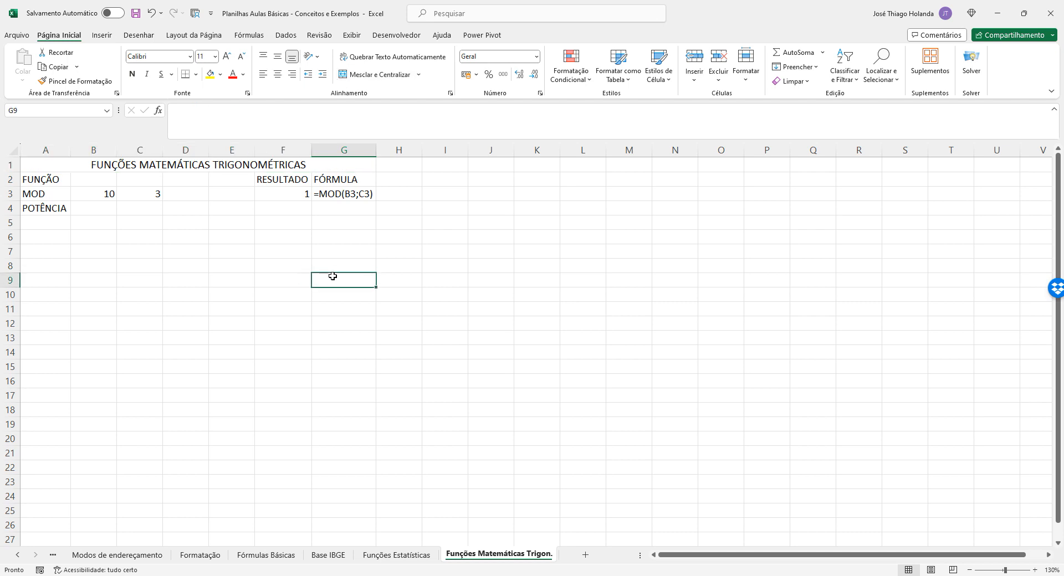
# Step: Enter 2 in cell B4 and 3 in cell C4 as the POTÊNCIA example's inputs
pyautogui.click(103, 208)
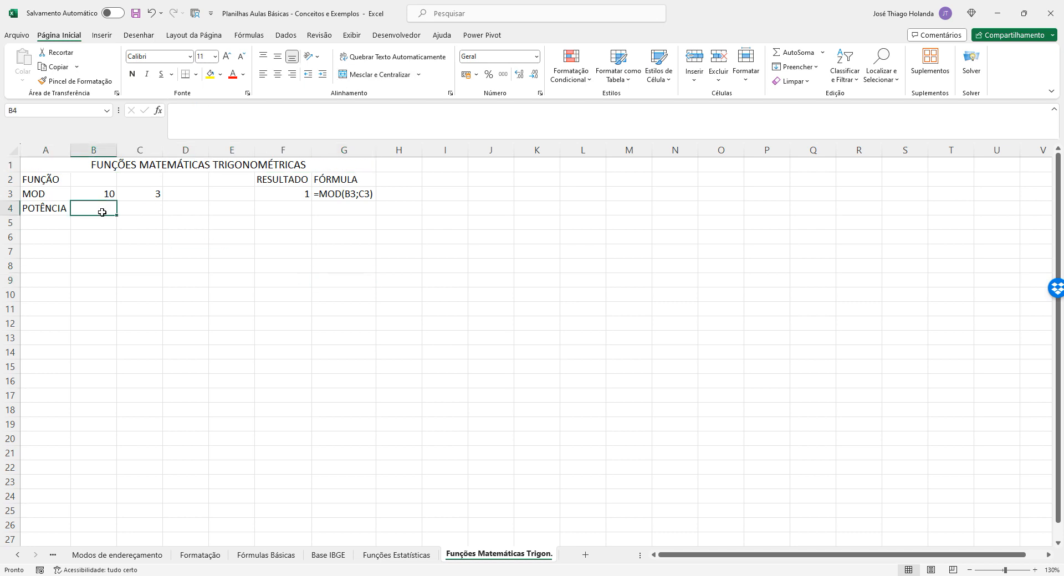
pyautogui.write('2')
pyautogui.click(135, 209)
pyautogui.write('3')
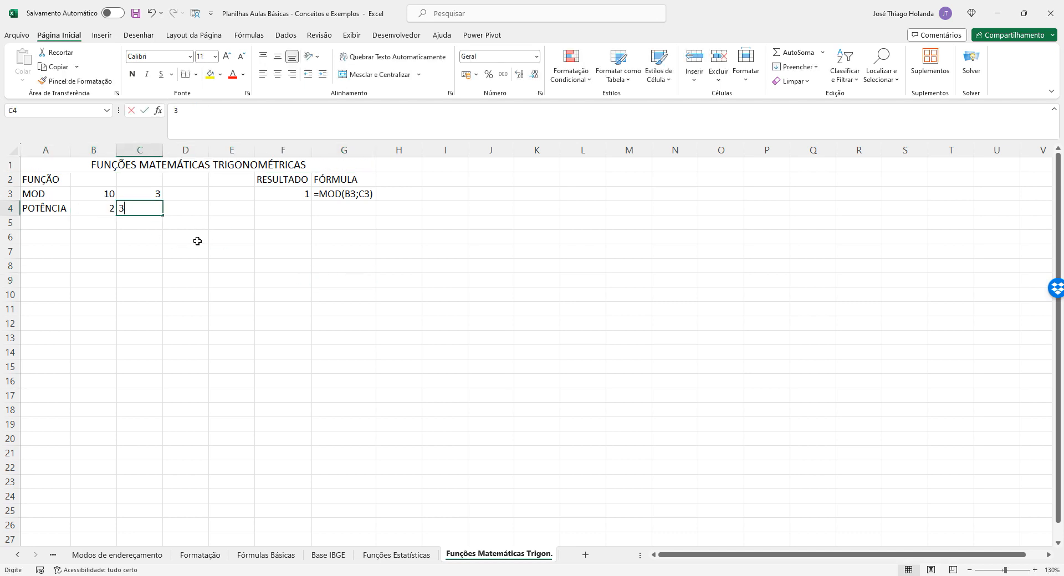
pyautogui.click(197, 240)
# Step: Calculate the power in cell F4 with the formula =POTÊNCIA(B4;C4)
pyautogui.click(295, 210)
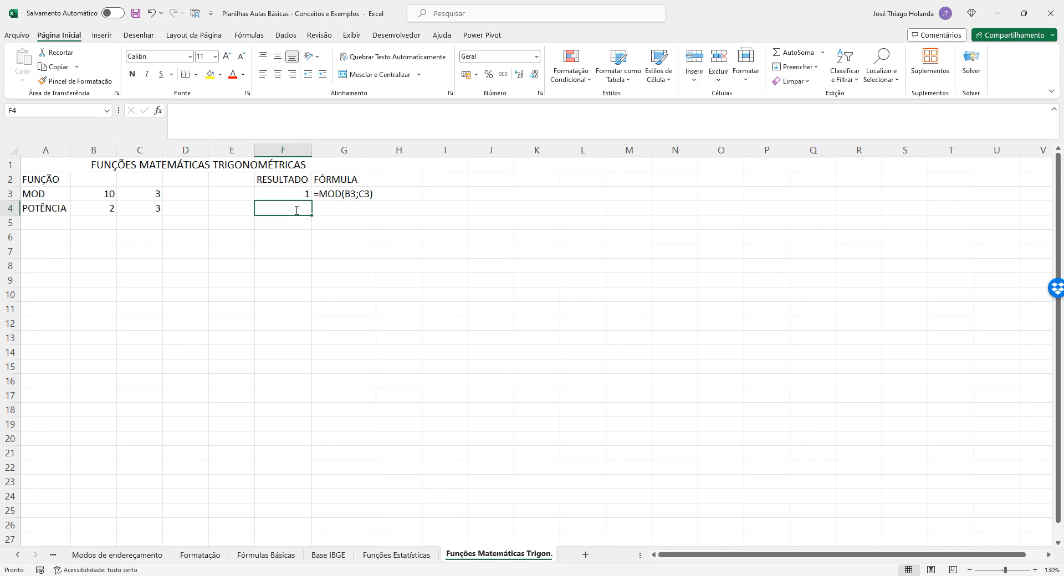
pyautogui.write('=PO')
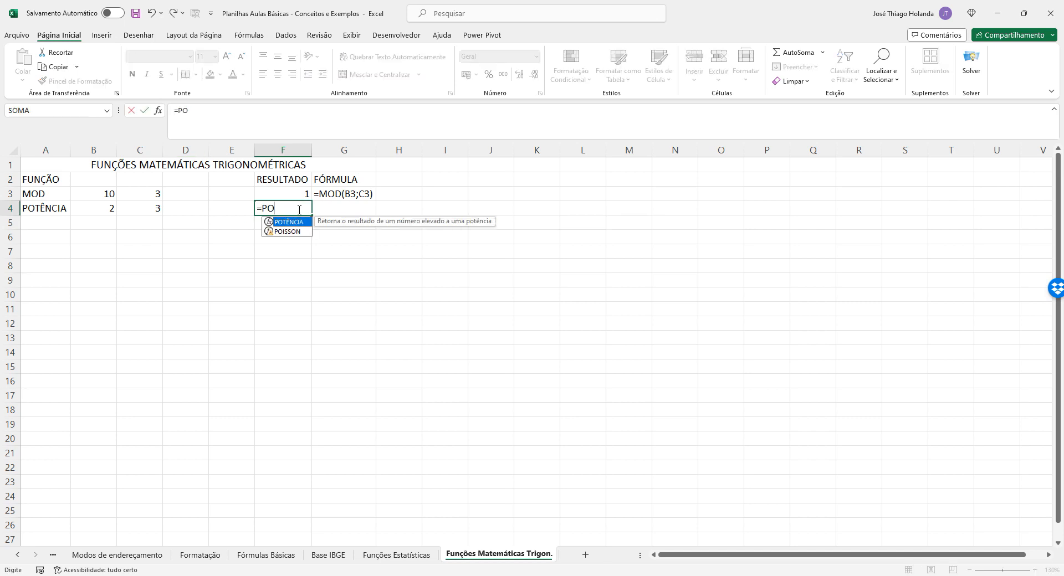
pyautogui.press('Tab')
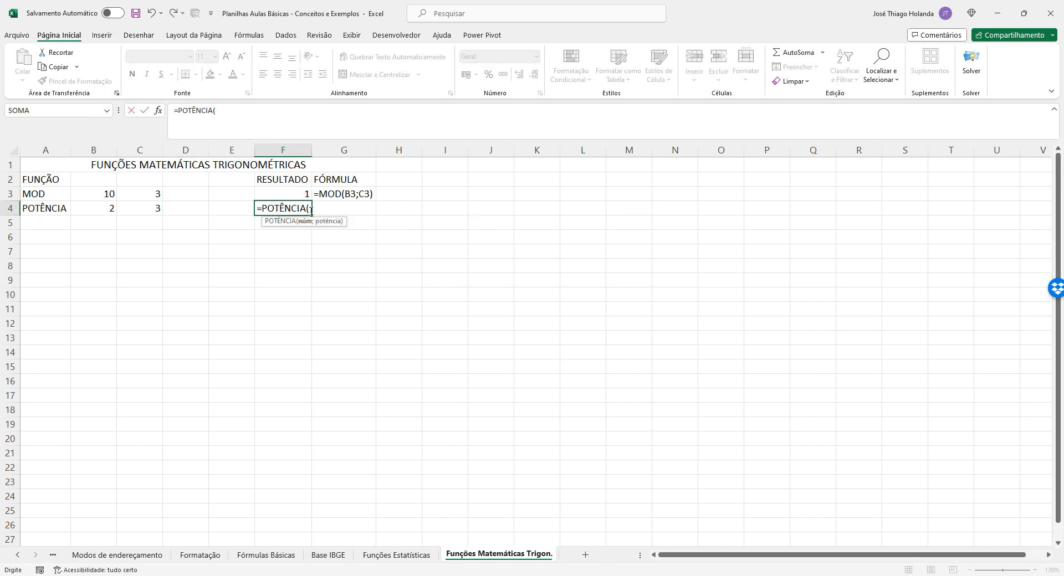
pyautogui.click(95, 209)
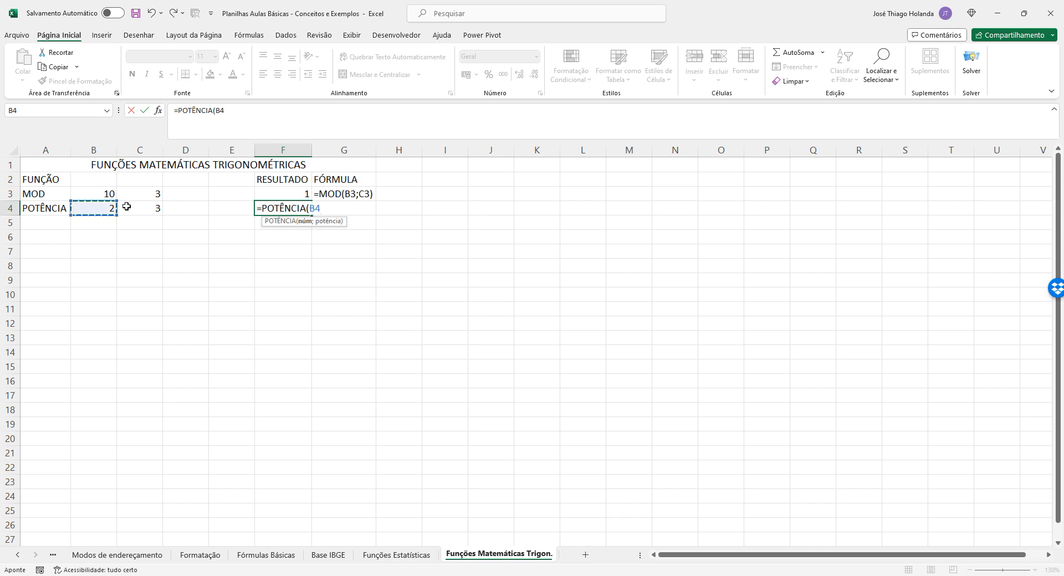
pyautogui.write(';')
pyautogui.click(146, 207)
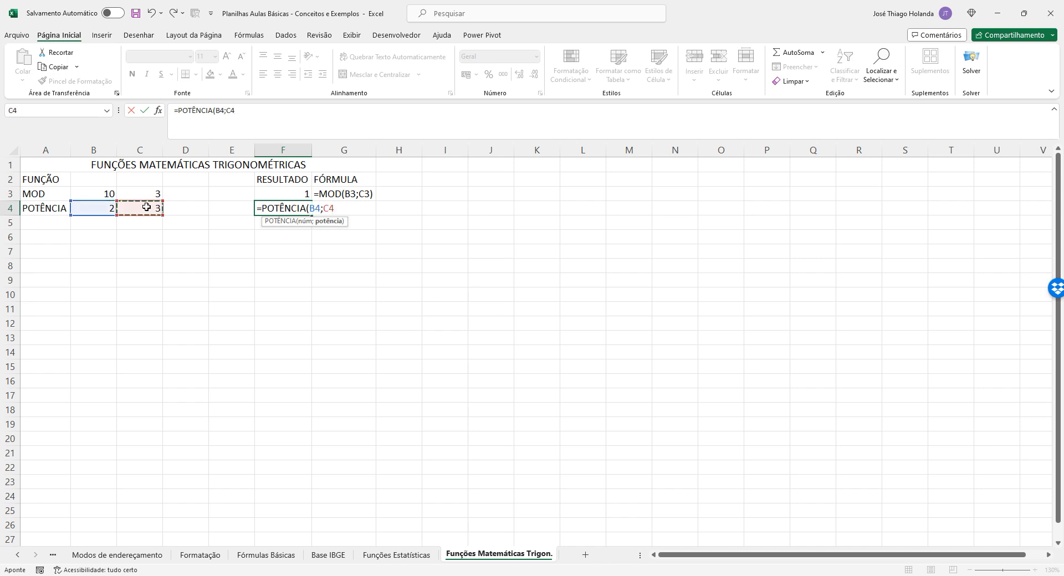
pyautogui.press('Return')
pyautogui.press('Up')
pyautogui.press('Right')
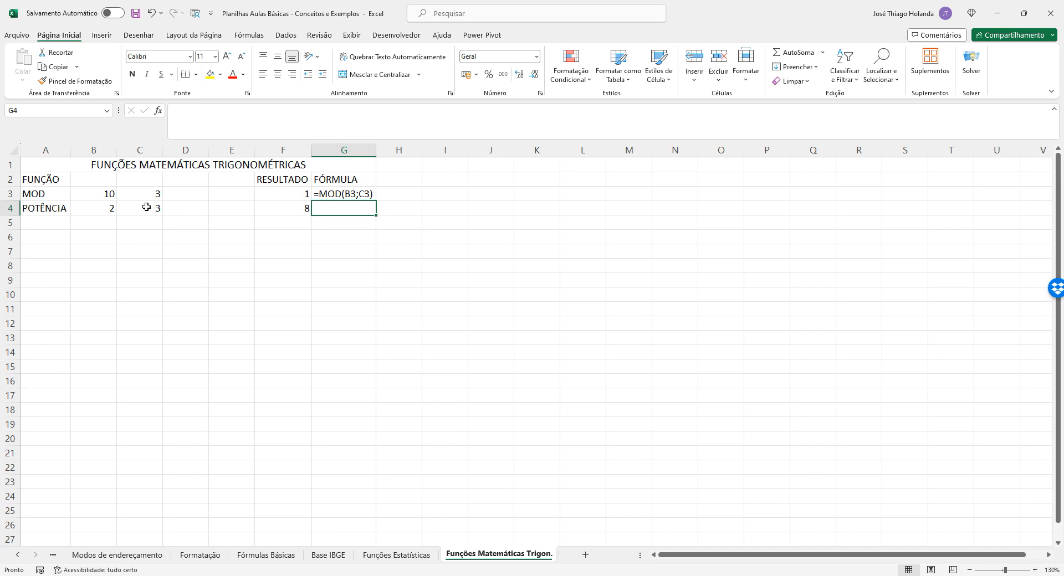
pyautogui.write("'=PO")
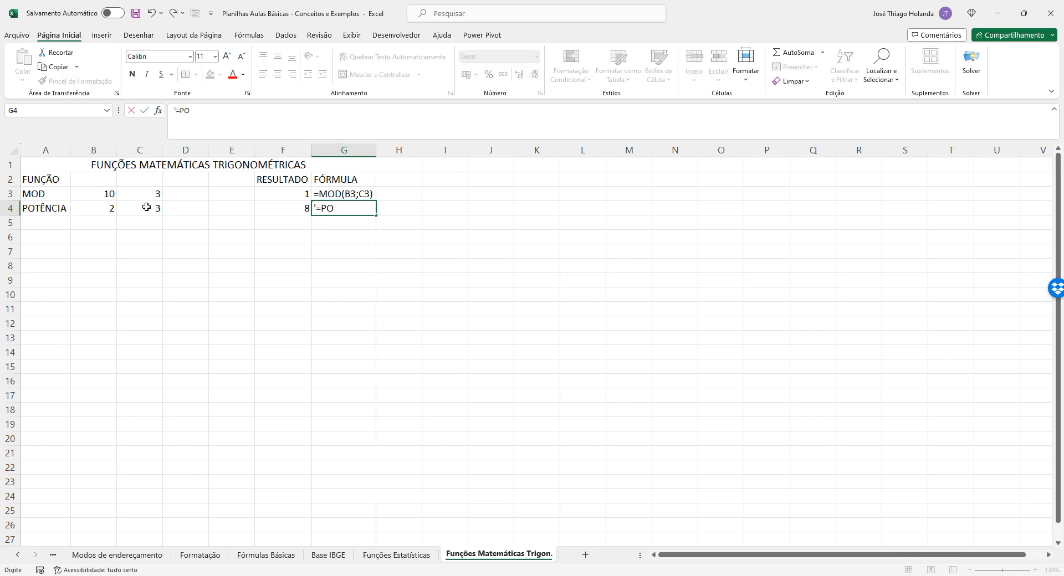
pyautogui.press('BackSpace')
pyautogui.press('BackSpace')
pyautogui.press('BackSpace')
pyautogui.press('Escape')
# Step: Copy the formula text from F4 into G4 as plain text reading ==POTÊNCIA(B4;C4), and fit column G's width to it
pyautogui.press('Left')
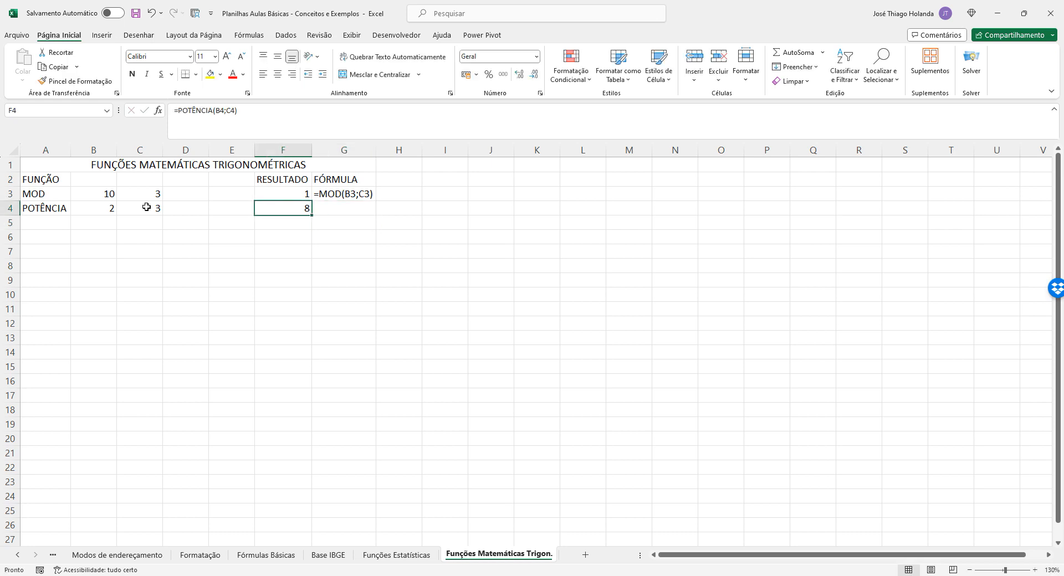
pyautogui.press('F2')
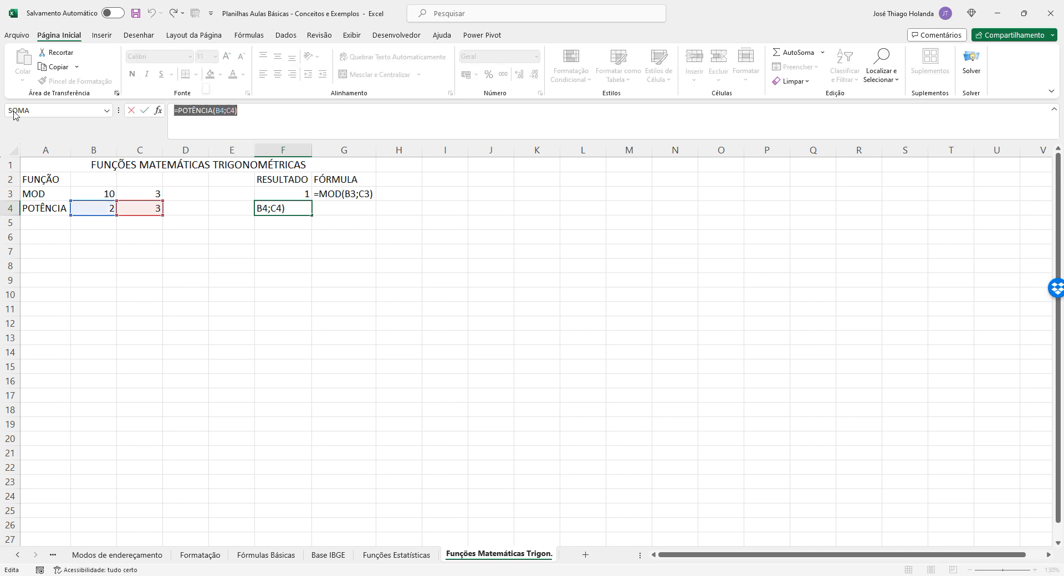
pyautogui.press('Return')
pyautogui.press('Up')
pyautogui.press('Right')
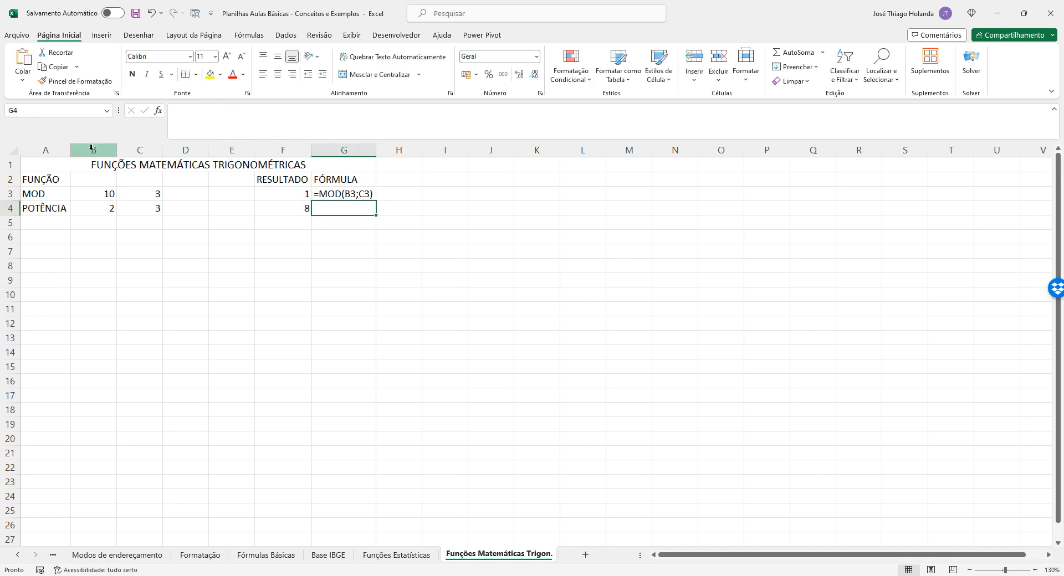
pyautogui.write("'=")
pyautogui.hotkey('ctrl', 'v')
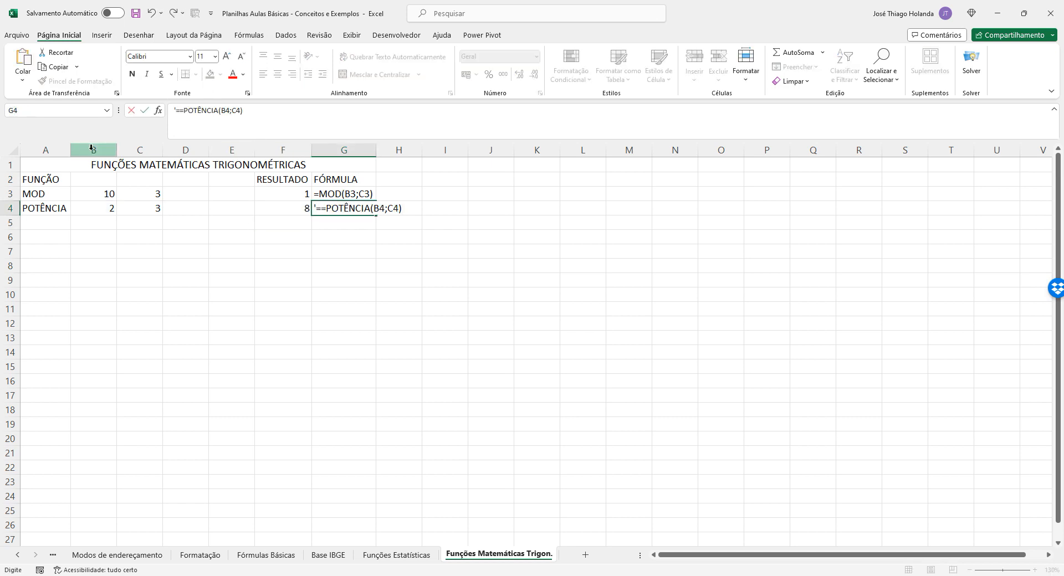
pyautogui.press('Return')
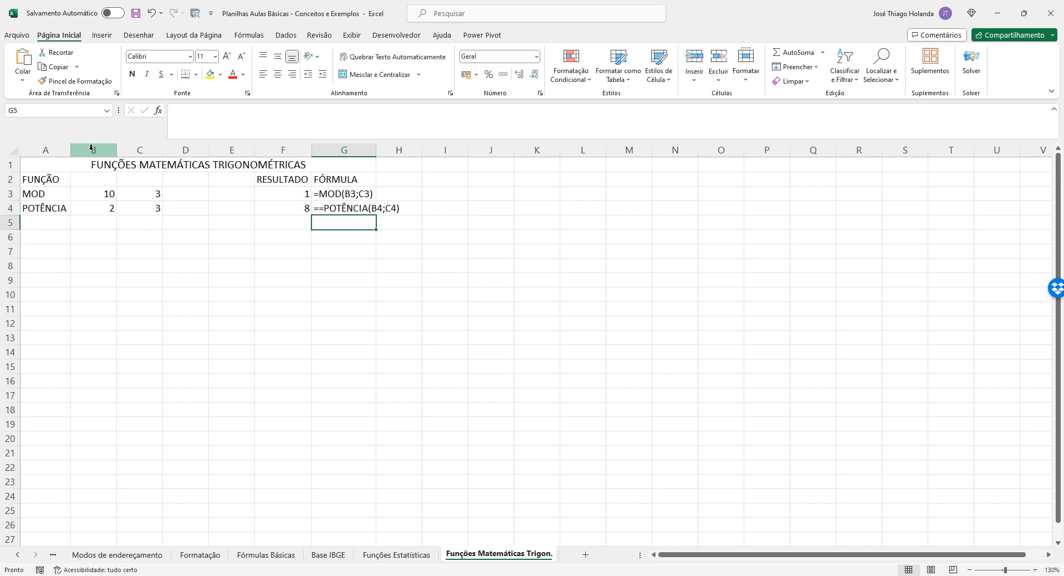
pyautogui.doubleClick(375, 149)
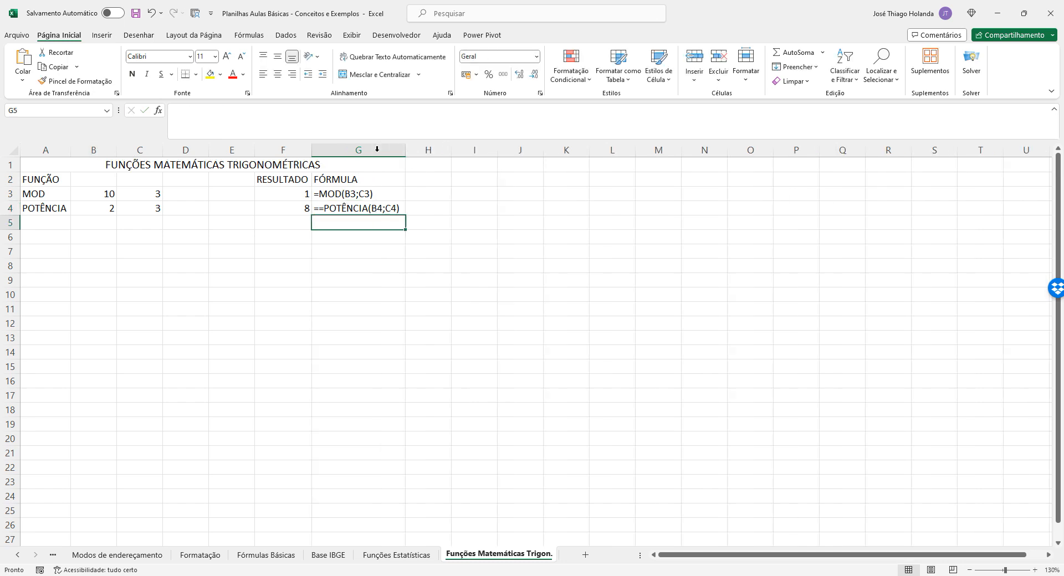
pyautogui.click(103, 207)
pyautogui.click(56, 220)
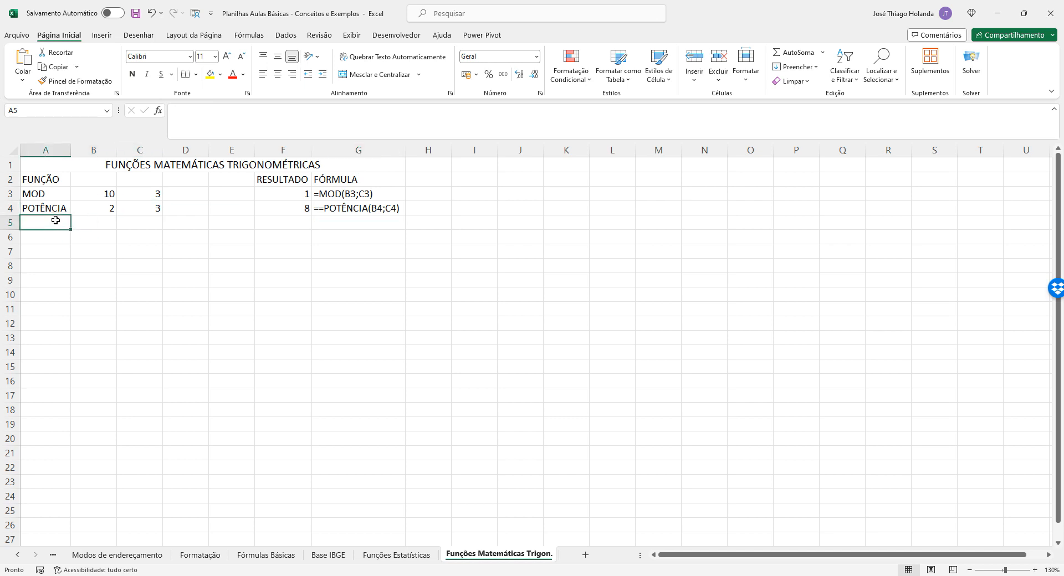
pyautogui.write('MOD')
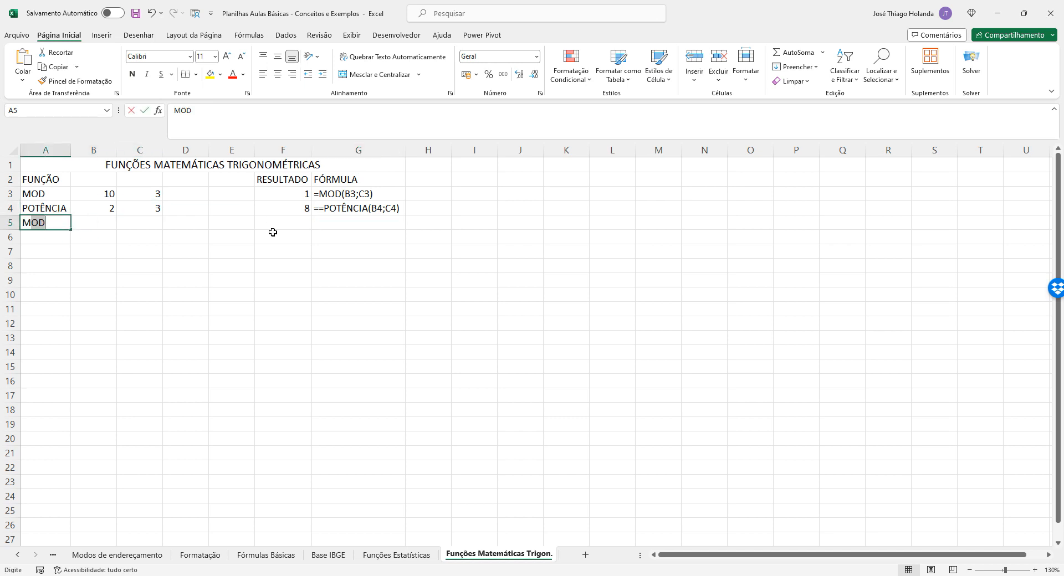
pyautogui.press('BackSpace')
pyautogui.press('BackSpace')
pyautogui.press('Return')
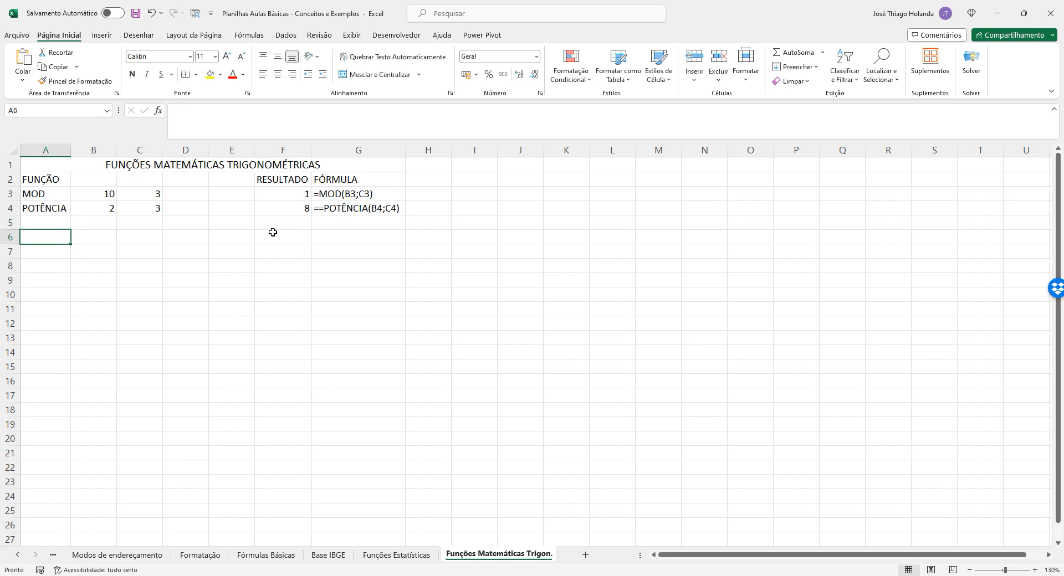
# Step: Look through the math and trigonometry functions and the statistical functions in the function library
pyautogui.click(248, 35)
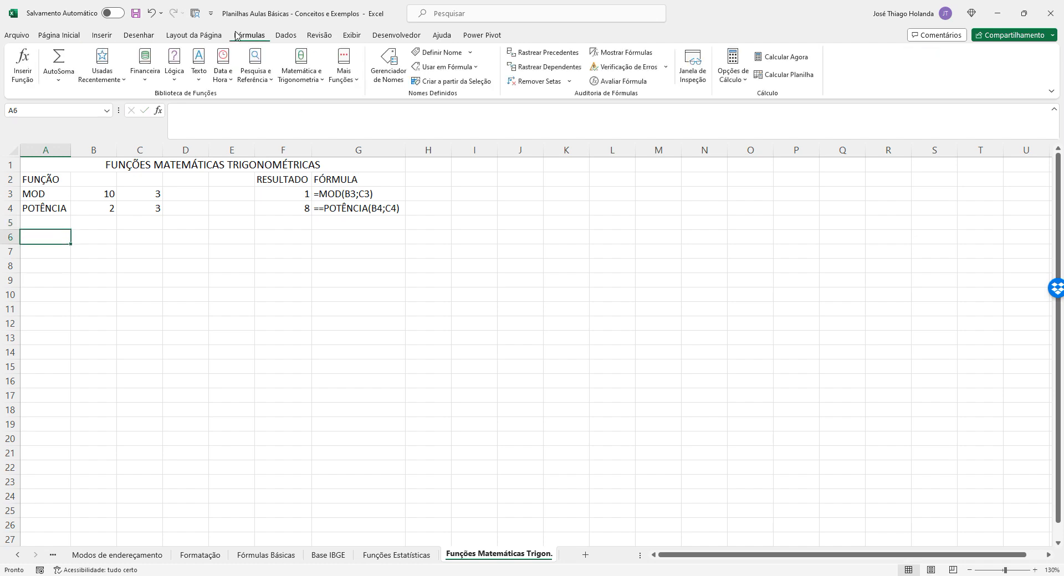
pyautogui.click(314, 81)
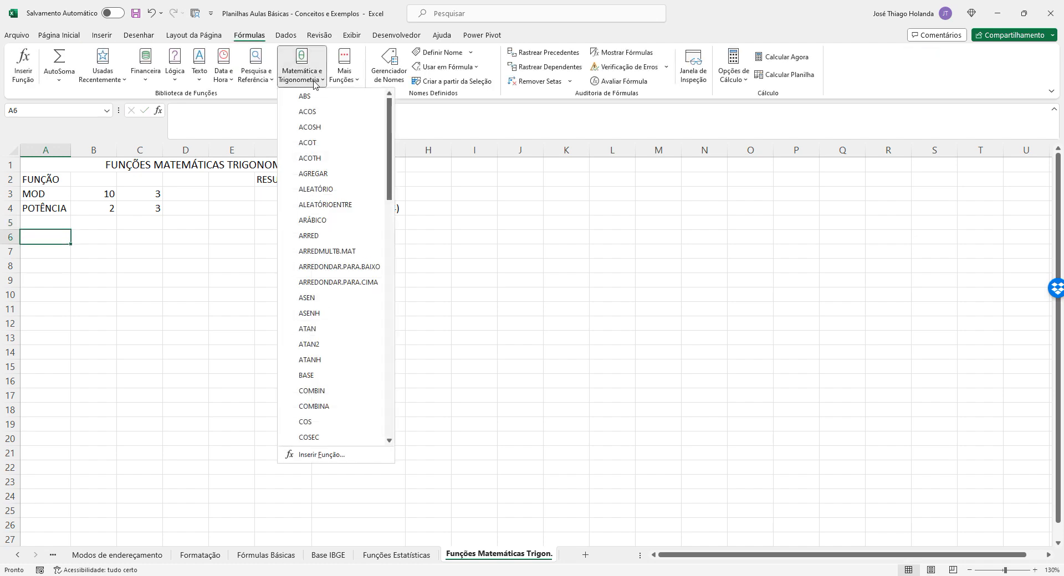
pyautogui.click(344, 80)
pyautogui.moveTo(352, 96)
pyautogui.scroll(-15, 471, 354)
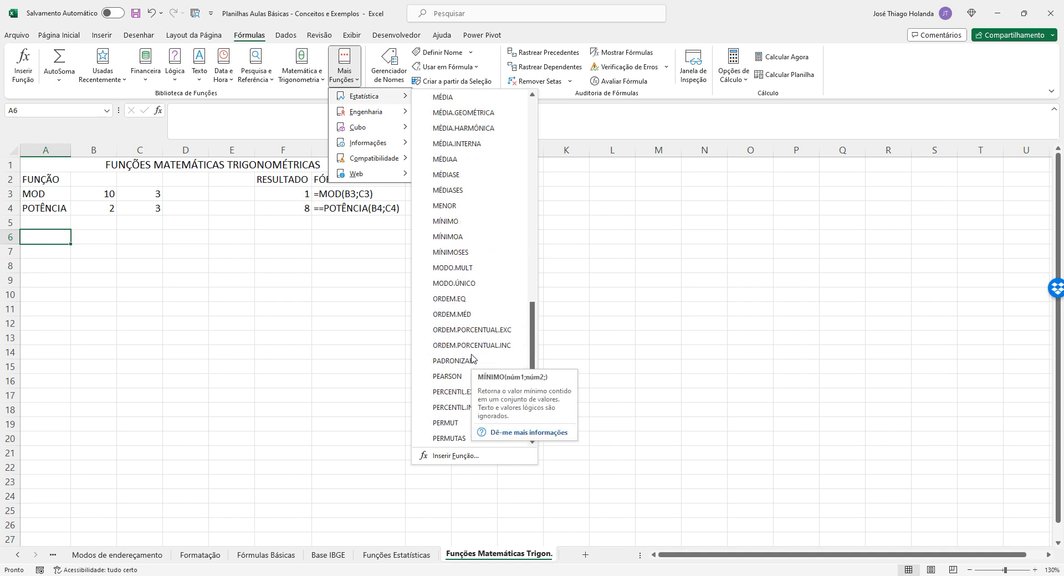
pyautogui.click(363, 368)
# Step: On the Funções Estatísticas worksheet, fit the widths of columns A, C, D and E to their content
pyautogui.click(429, 555)
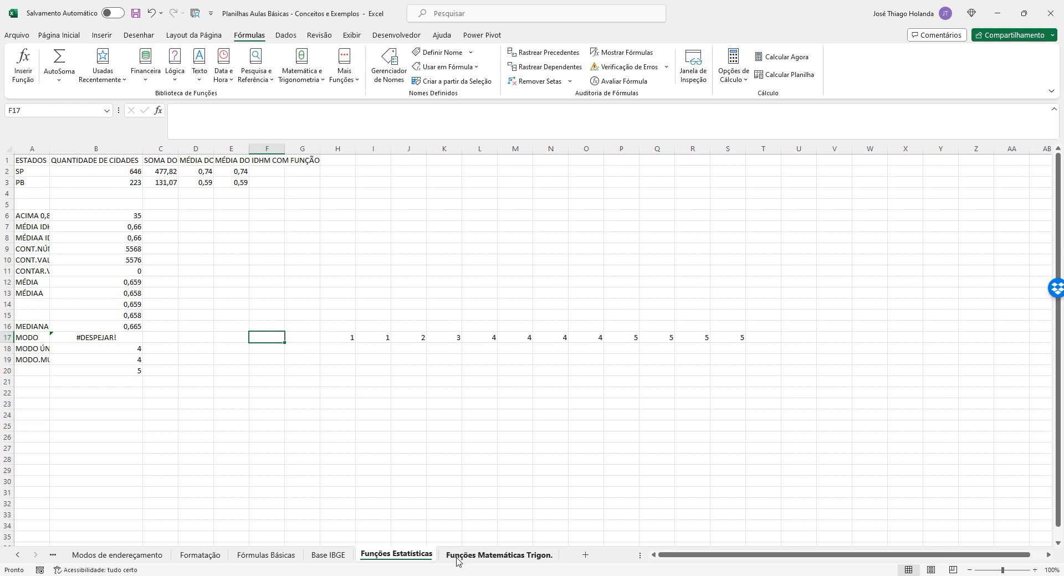
pyautogui.doubleClick(249, 147)
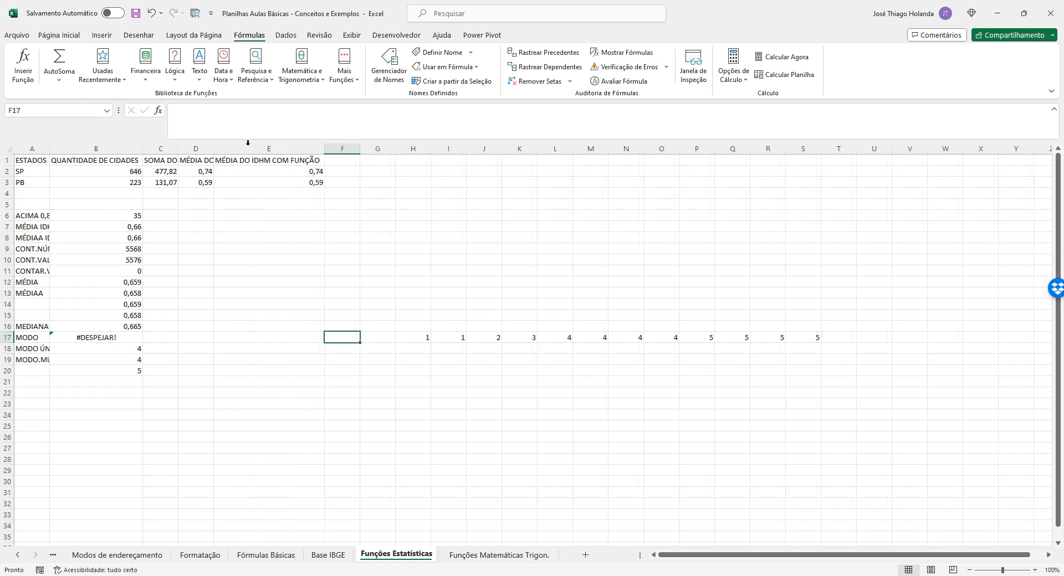
pyautogui.doubleClick(213, 148)
pyautogui.doubleClick(177, 149)
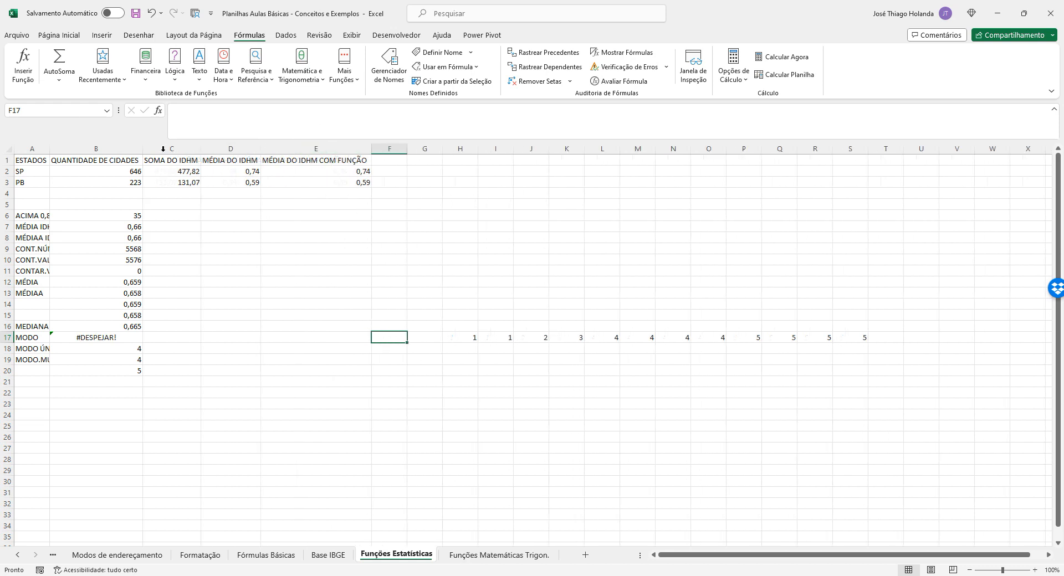
pyautogui.moveTo(49, 149); pyautogui.dragTo(49, 149)
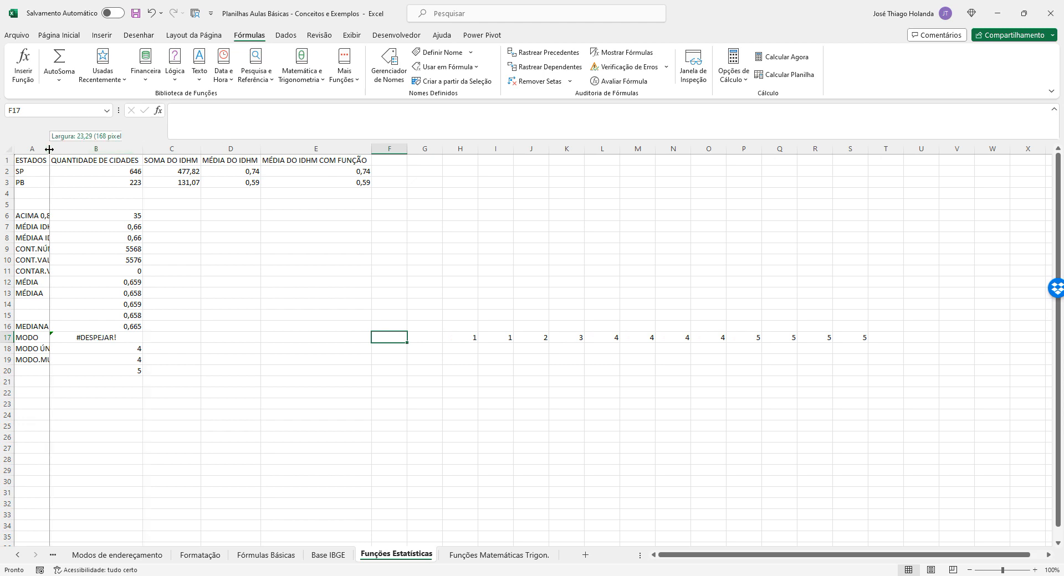
pyautogui.doubleClick(49, 149)
pyautogui.click(354, 361)
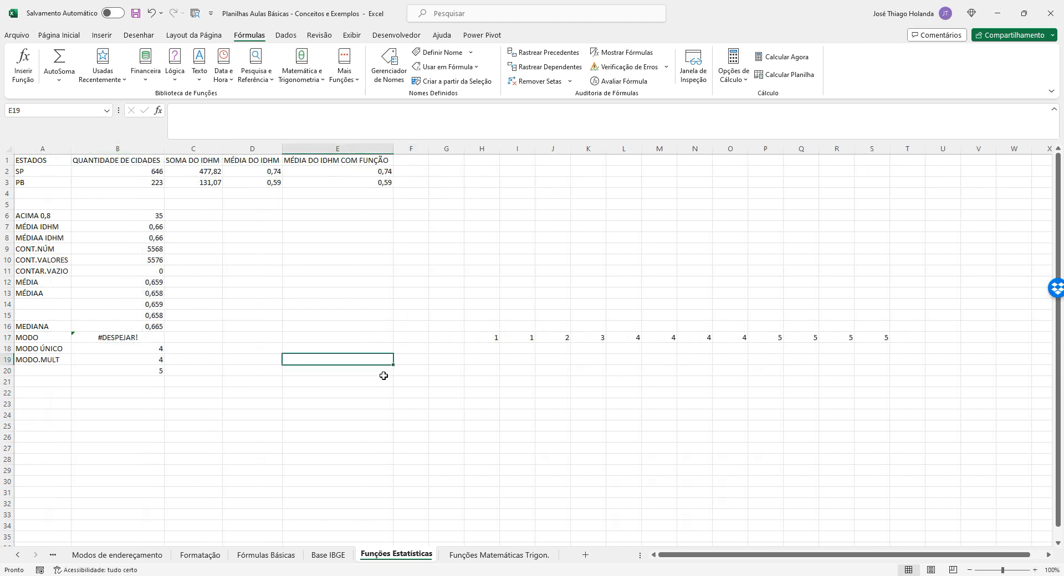
# Step: Label cell A21 of the Funções Estatísticas worksheet MÁXIMO
pyautogui.click(497, 564)
pyautogui.click(410, 557)
pyautogui.click(37, 381)
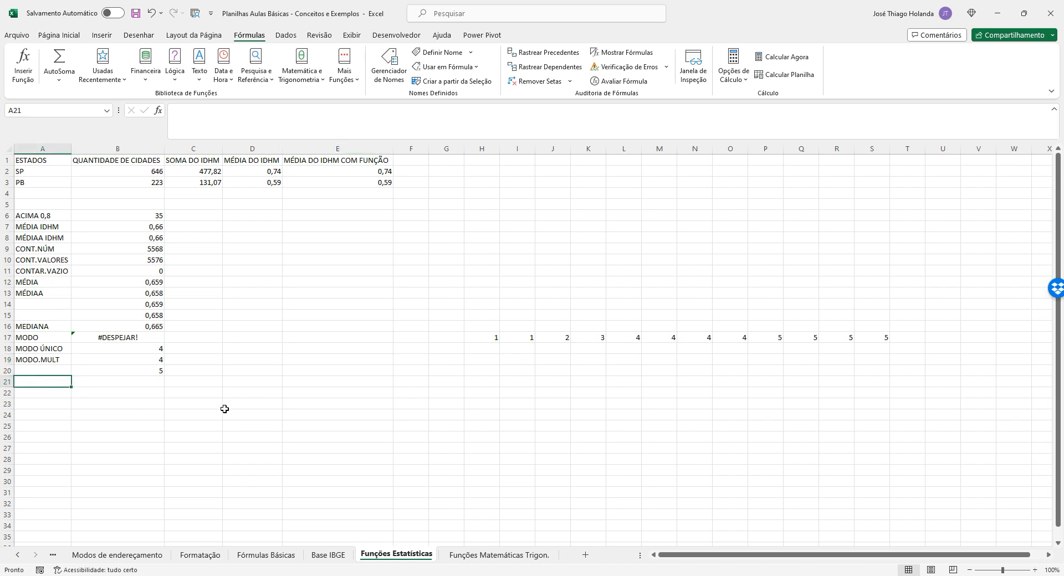
pyautogui.write('M')
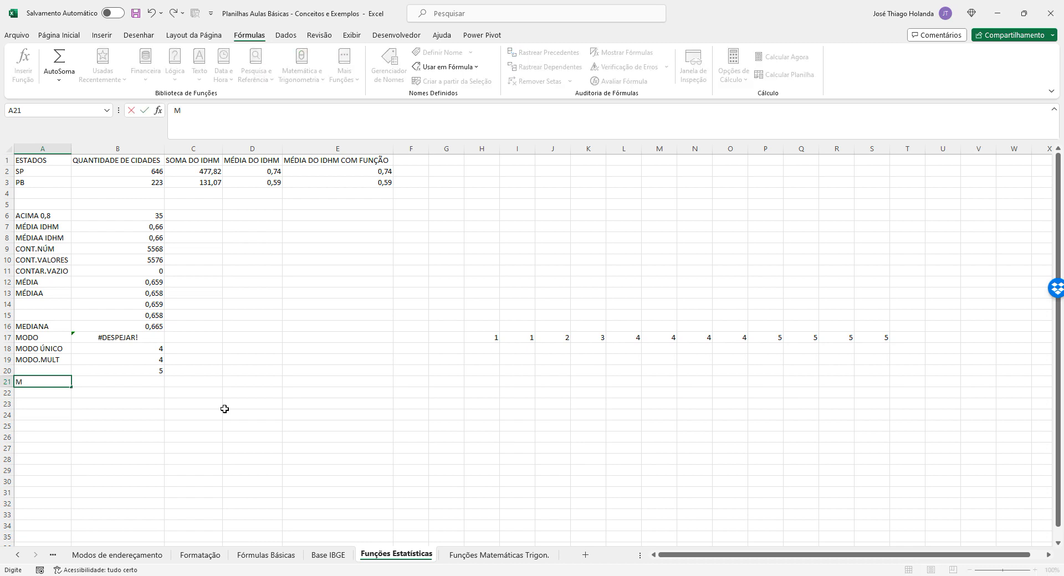
pyautogui.write('ÁXIMO')
pyautogui.press('Tab')
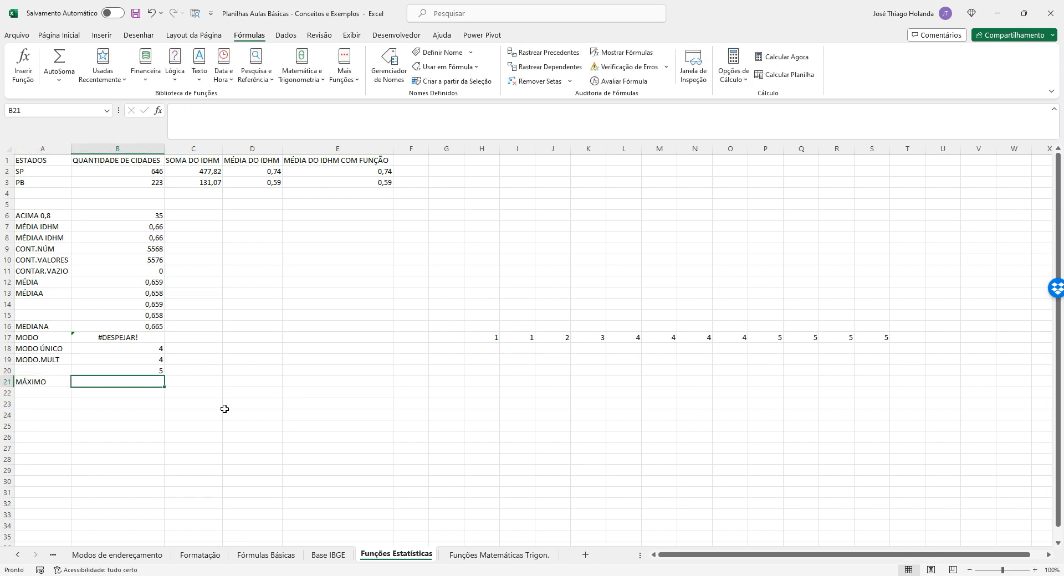
# Step: Look at the Base IBGE data and review the existing formulas in column B of Funções Estatísticas from B6 down
pyautogui.click(337, 555)
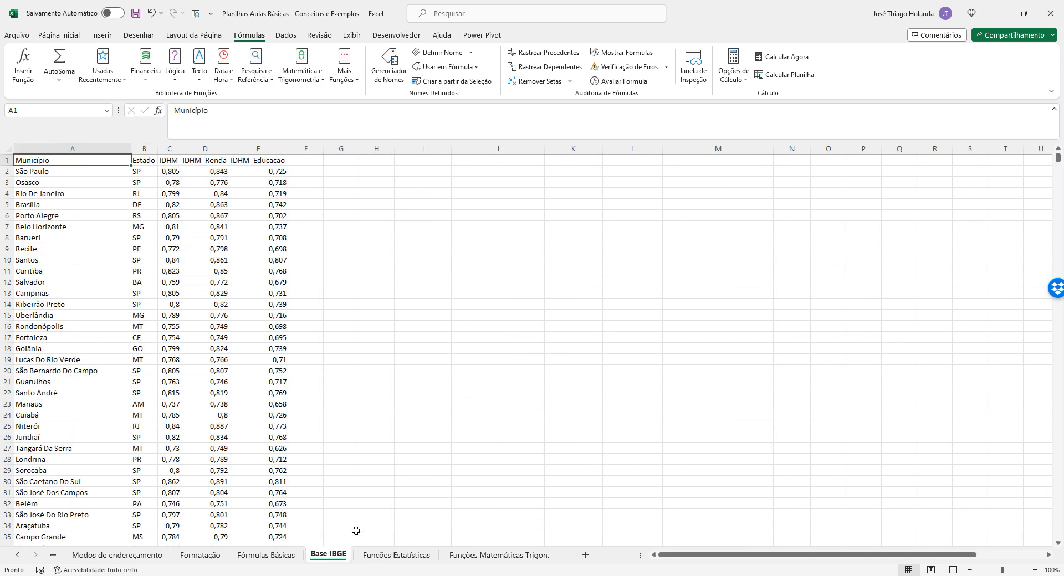
pyautogui.click(385, 555)
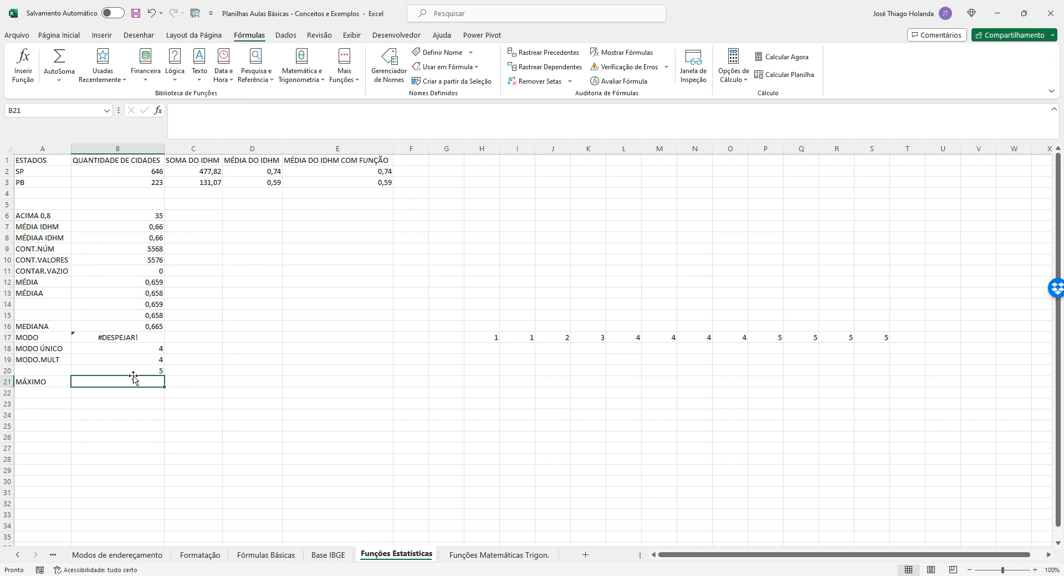
pyautogui.click(127, 218)
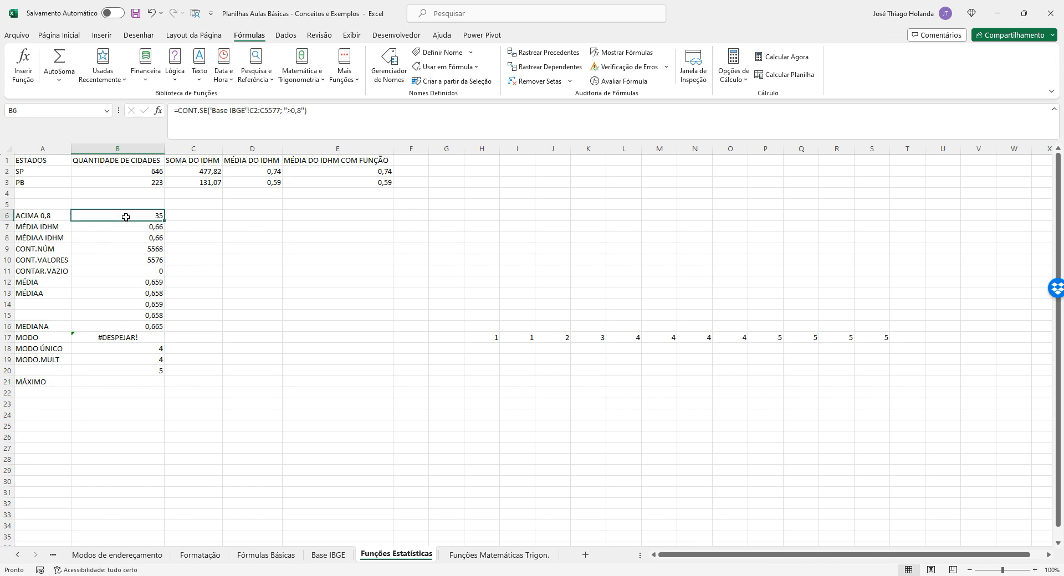
pyautogui.press('Down')
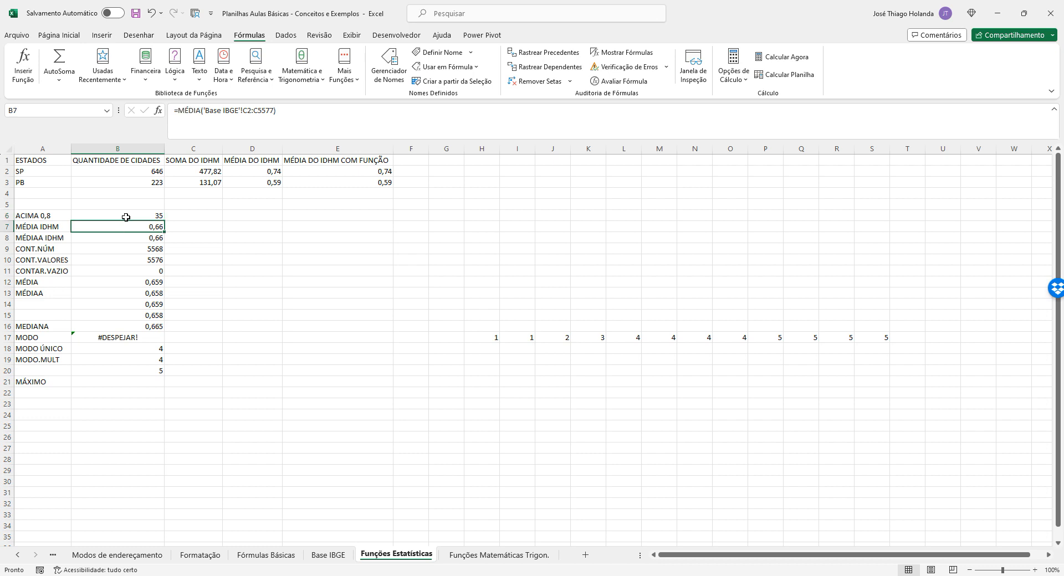
pyautogui.press('Down')
pyautogui.press('Down')
pyautogui.press('Down')
pyautogui.press('Down')
pyautogui.press('Down')
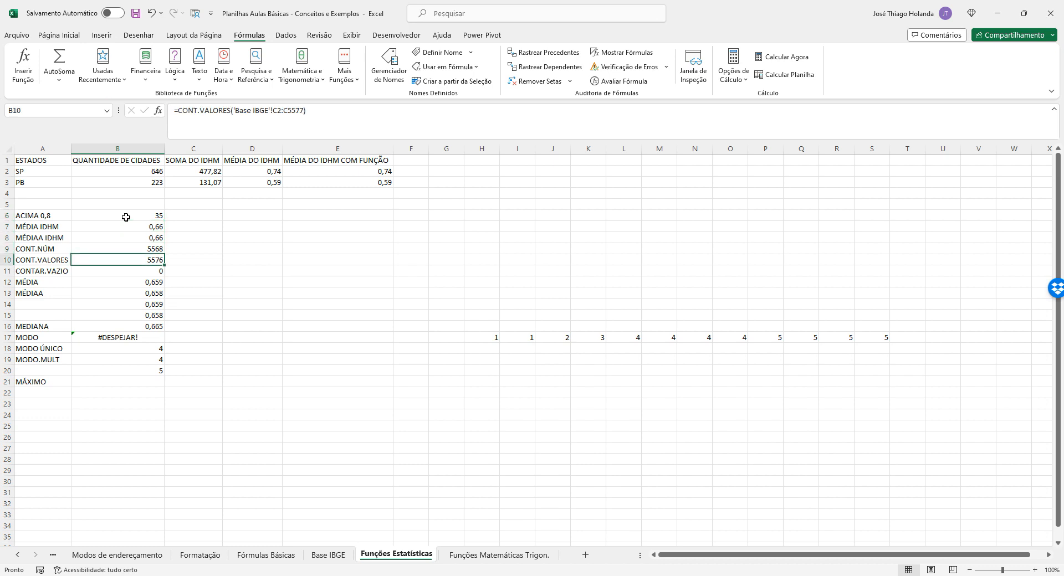
pyautogui.press('Down')
pyautogui.press('Down')
pyautogui.press('Down')
pyautogui.press('Down')
pyautogui.press('Down')
pyautogui.press('Down')
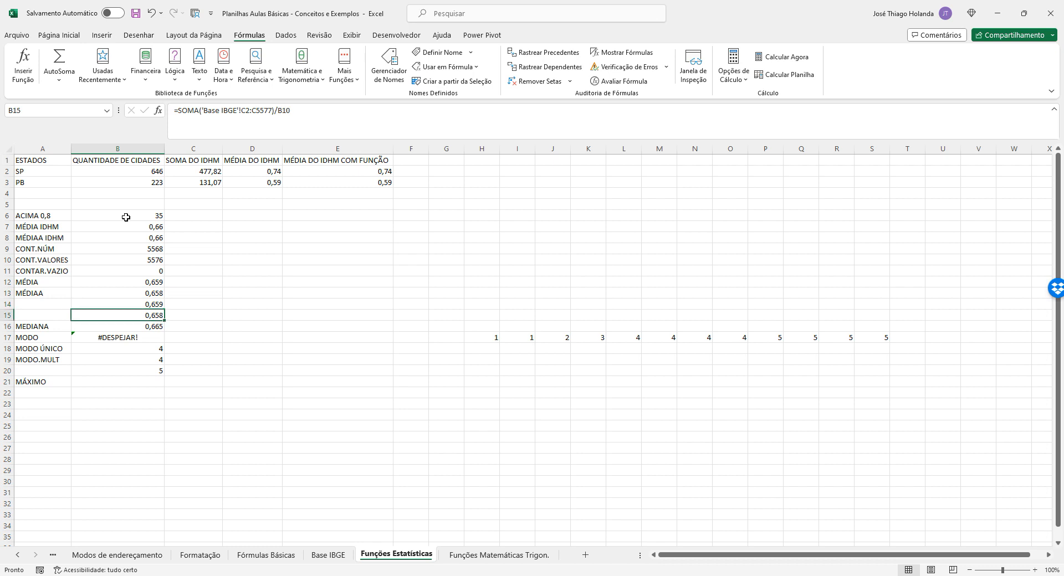
pyautogui.press('Down')
pyautogui.press('Down')
pyautogui.press('Down')
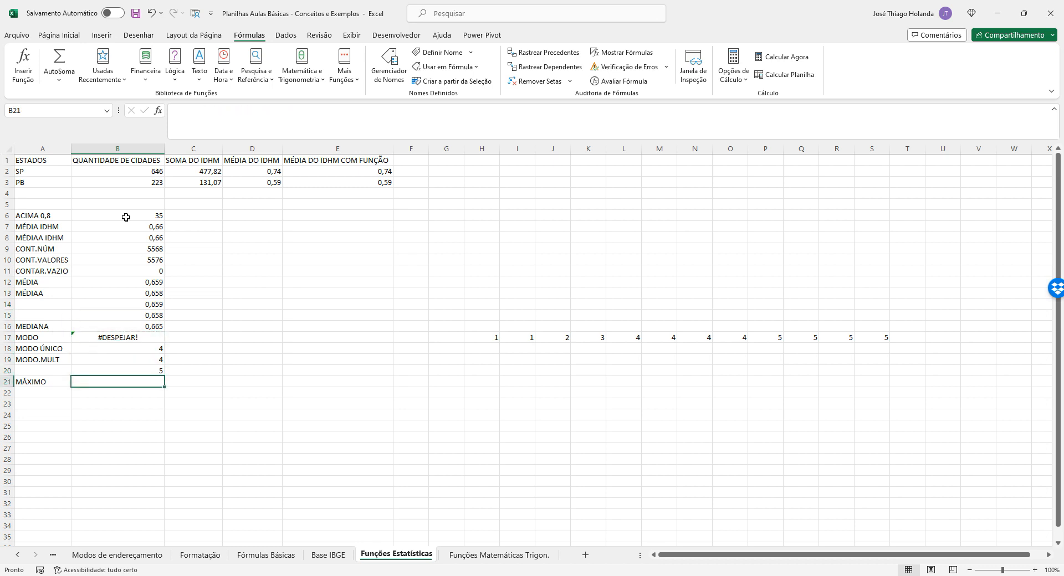
pyautogui.press('Down')
pyautogui.press('Up')
pyautogui.press('Up')
pyautogui.press('Up')
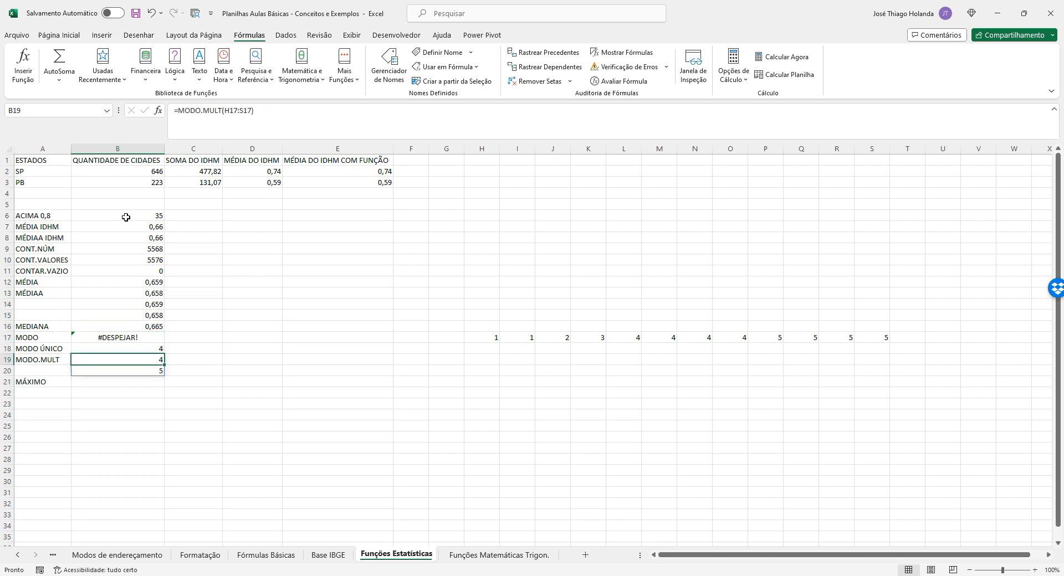
pyautogui.press('Down')
pyautogui.press('Down')
pyautogui.press('Left')
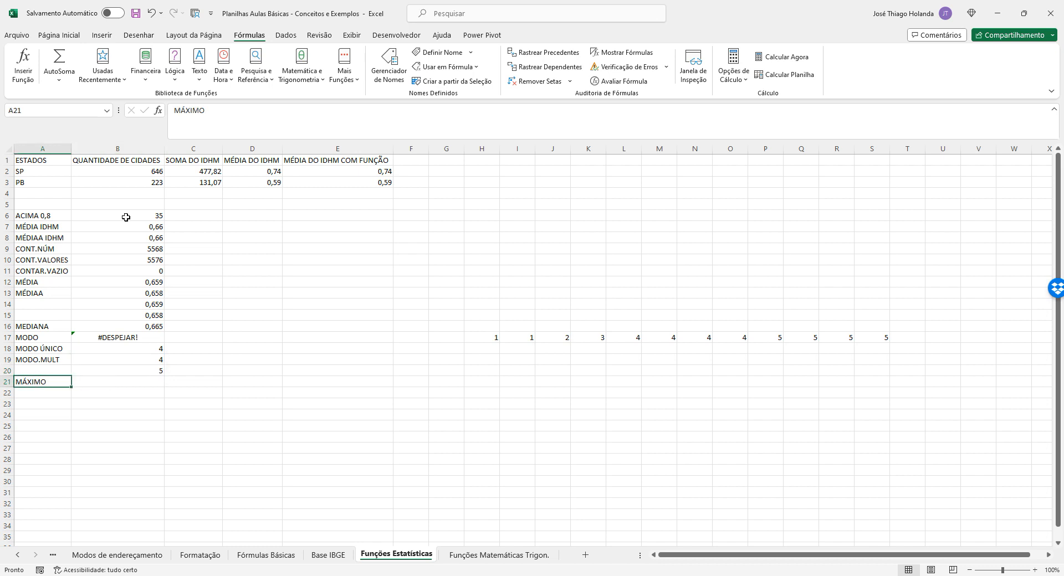
# Step: Clear the label in A21 and enter MÁXIMO in cell A23 instead
pyautogui.press('Delete')
pyautogui.press('Down')
pyautogui.press('Down')
pyautogui.write('M')
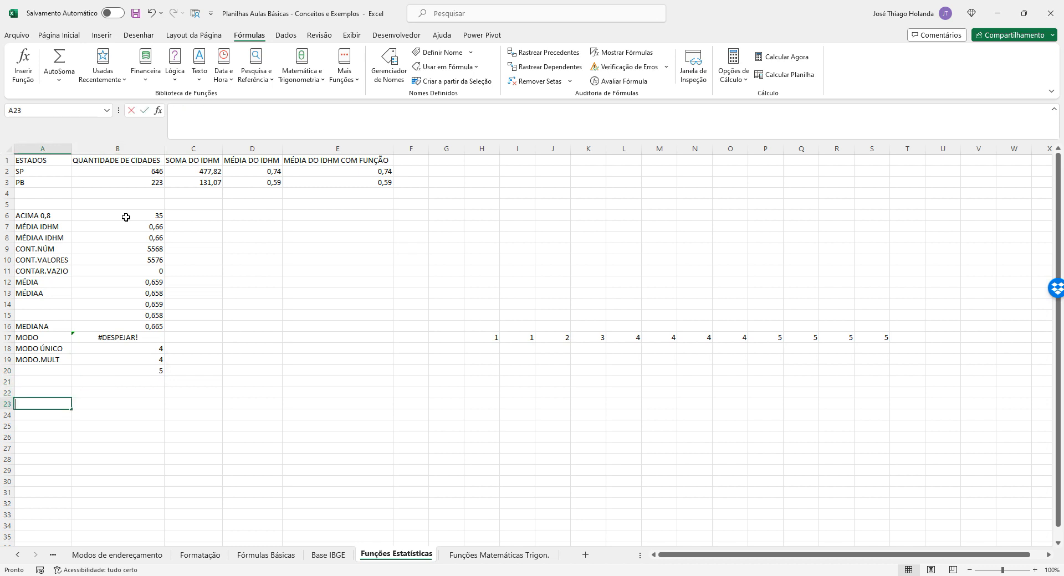
pyautogui.write('ÁXIMOS')
pyautogui.press('BackSpace')
pyautogui.press('BackSpace')
pyautogui.press('BackSpace')
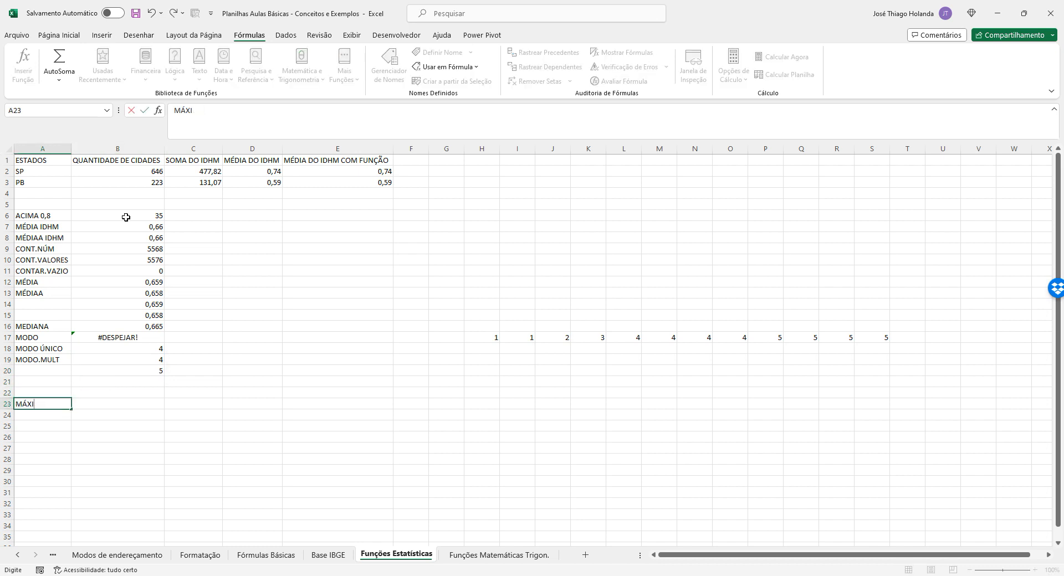
pyautogui.write('MO')
pyautogui.press('Tab')
# Step: Calculate the highest IDHM in cell B23 with the formula =MÁXIMO('Base IBGE'!C2:C5577)
pyautogui.write('=')
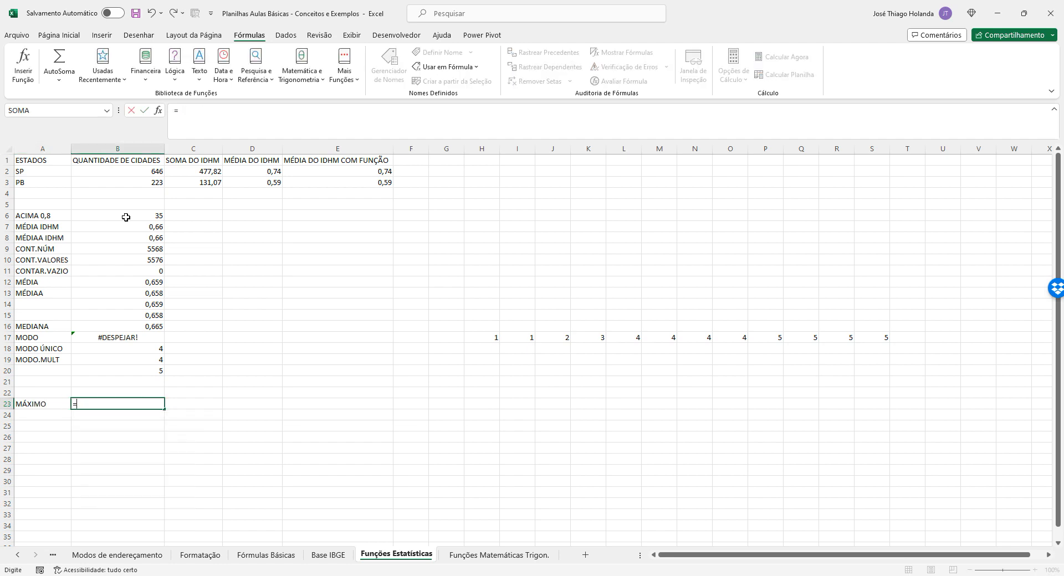
pyautogui.write('MÁXIMO(')
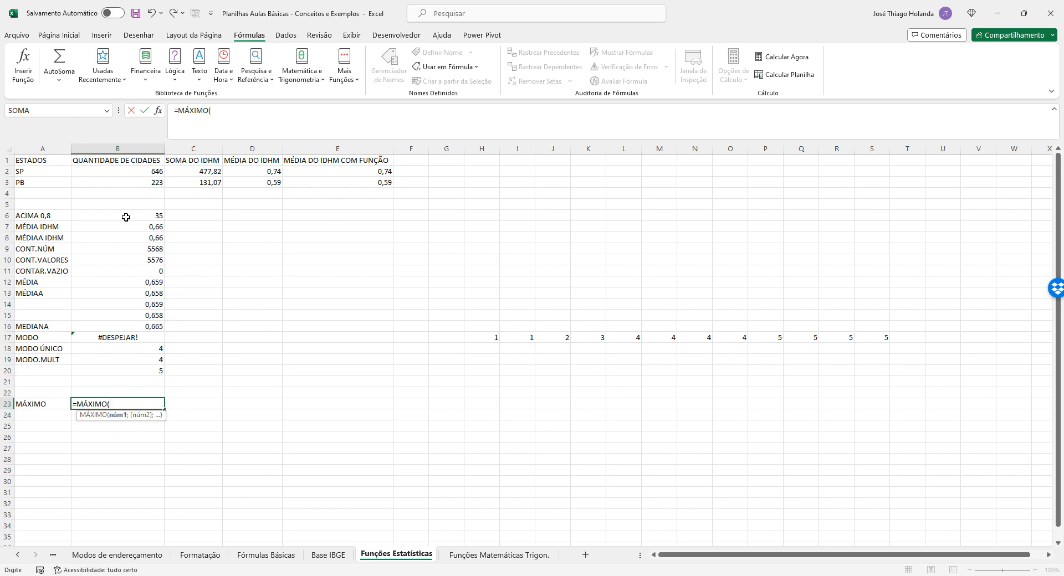
pyautogui.click(332, 554)
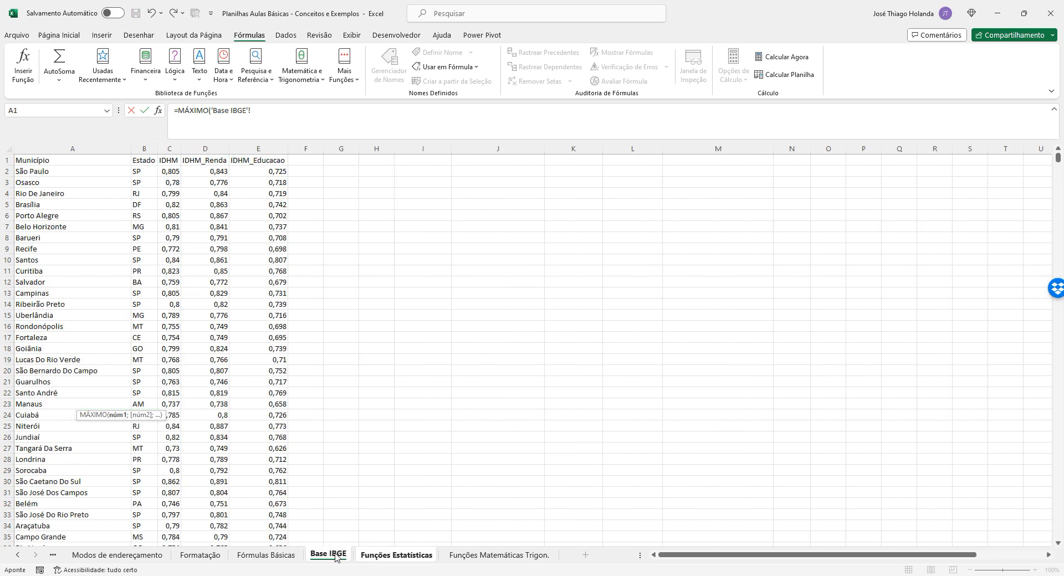
pyautogui.moveTo(173, 176); pyautogui.dragTo(170, 294)
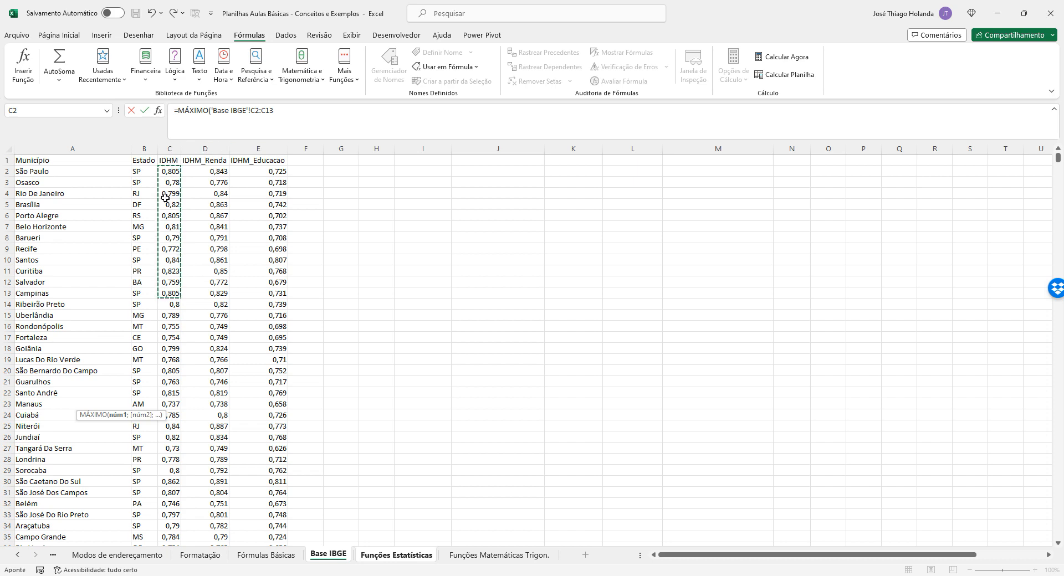
pyautogui.click(299, 114)
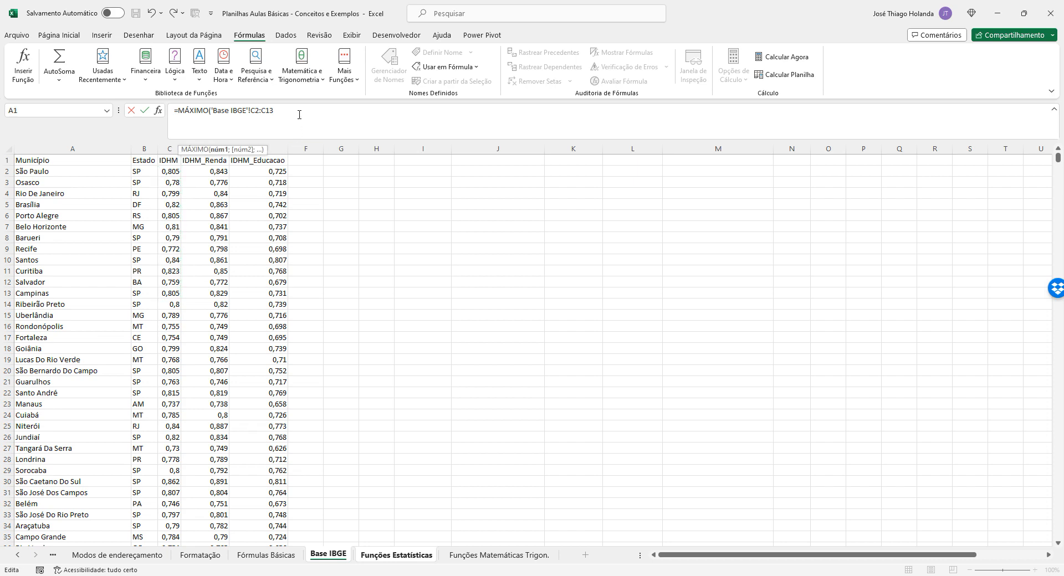
pyautogui.press('BackSpace')
pyautogui.press('BackSpace')
pyautogui.write('5577)')
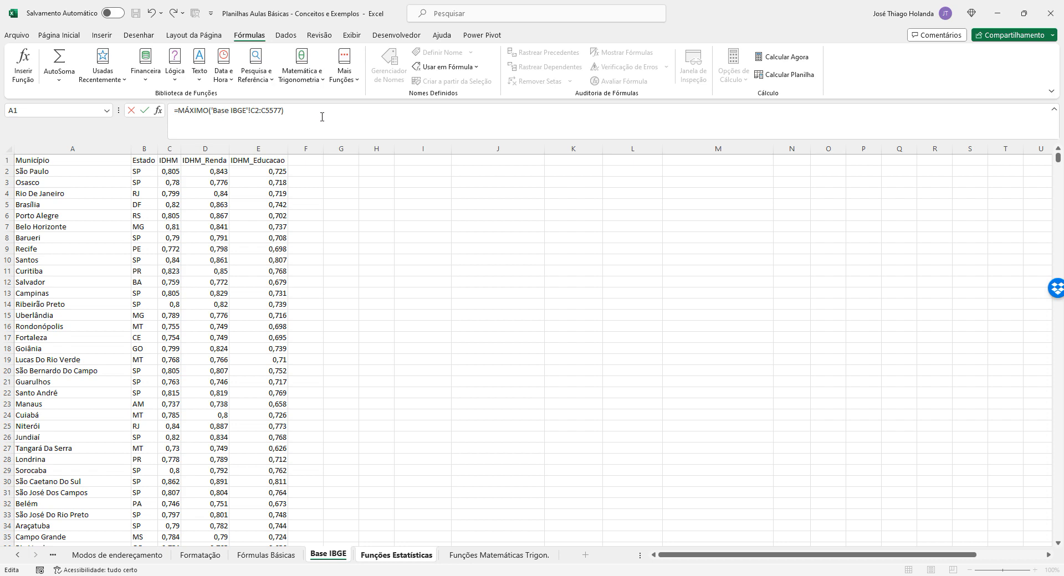
pyautogui.press('Return')
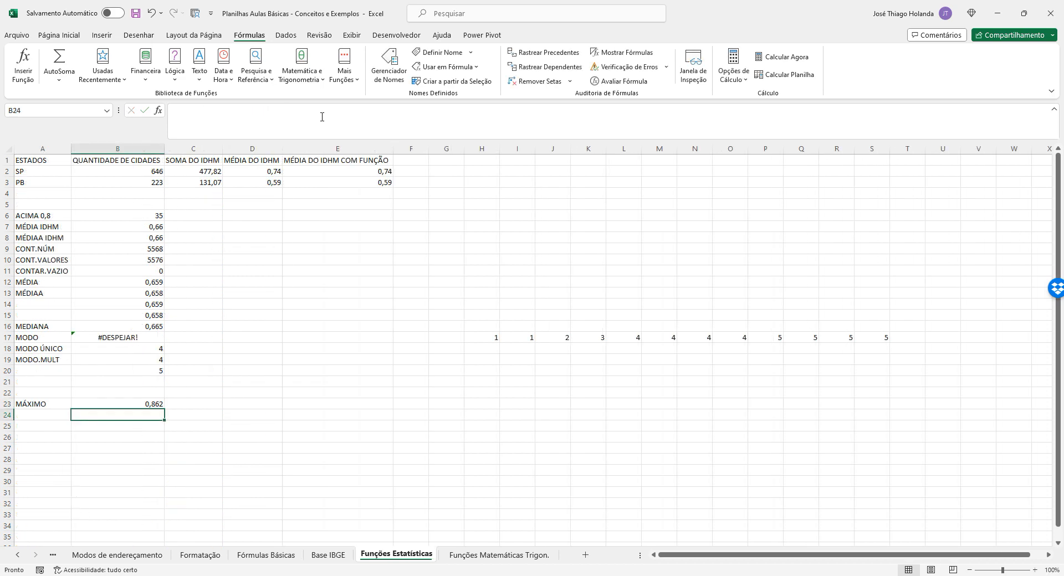
pyautogui.click(143, 403)
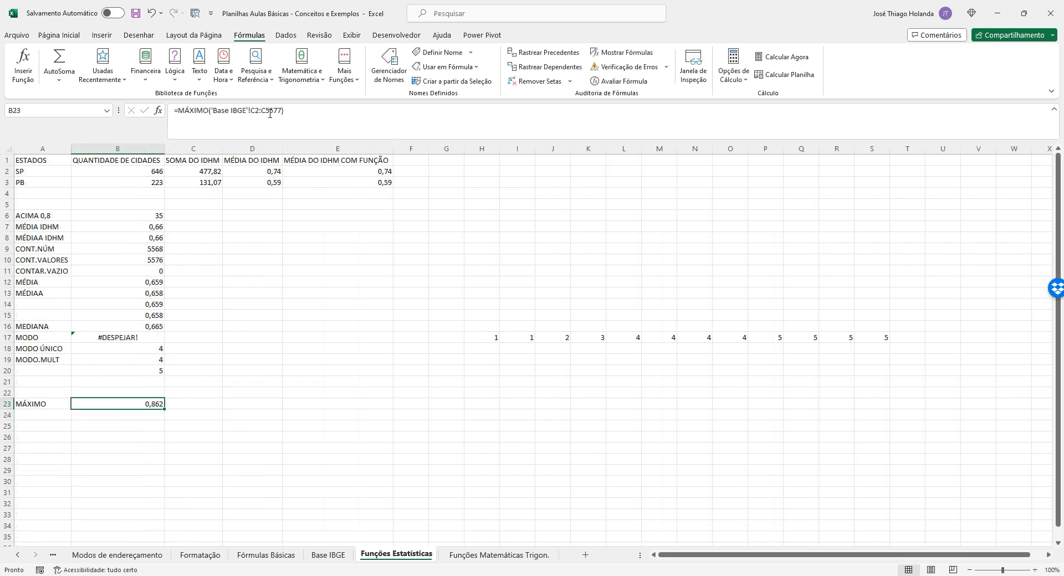
# Step: Label cell A24 MÍNIMO, directly below the MÁXIMO label
pyautogui.click(52, 418)
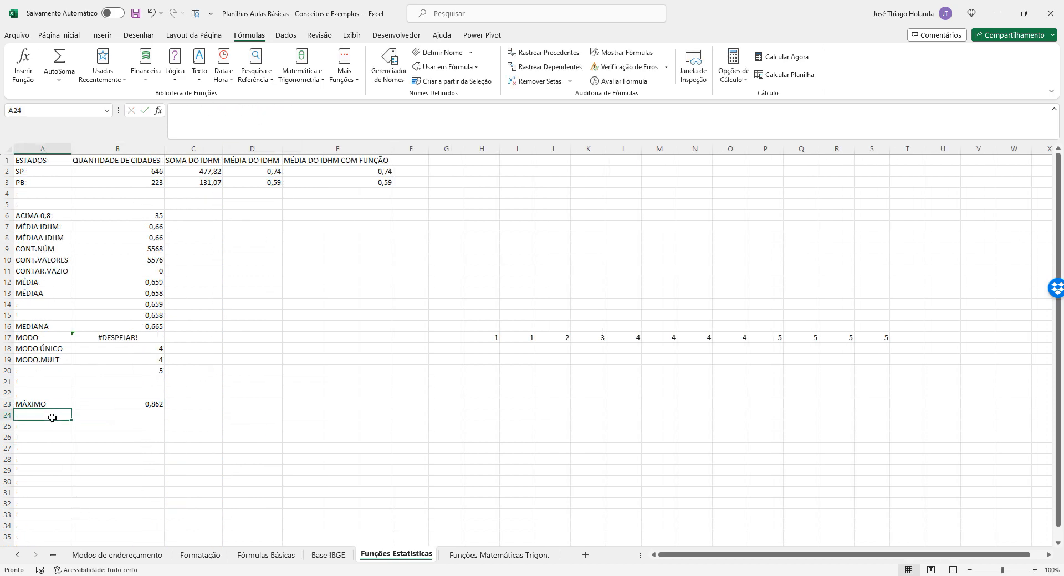
pyautogui.write('ÍNIMO')
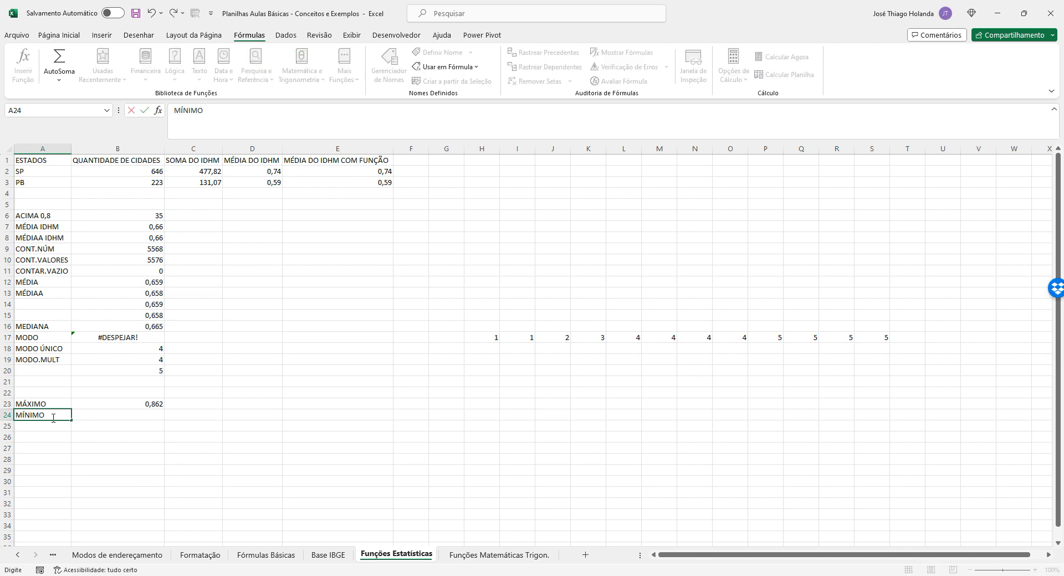
pyautogui.press('Tab')
pyautogui.press('Up')
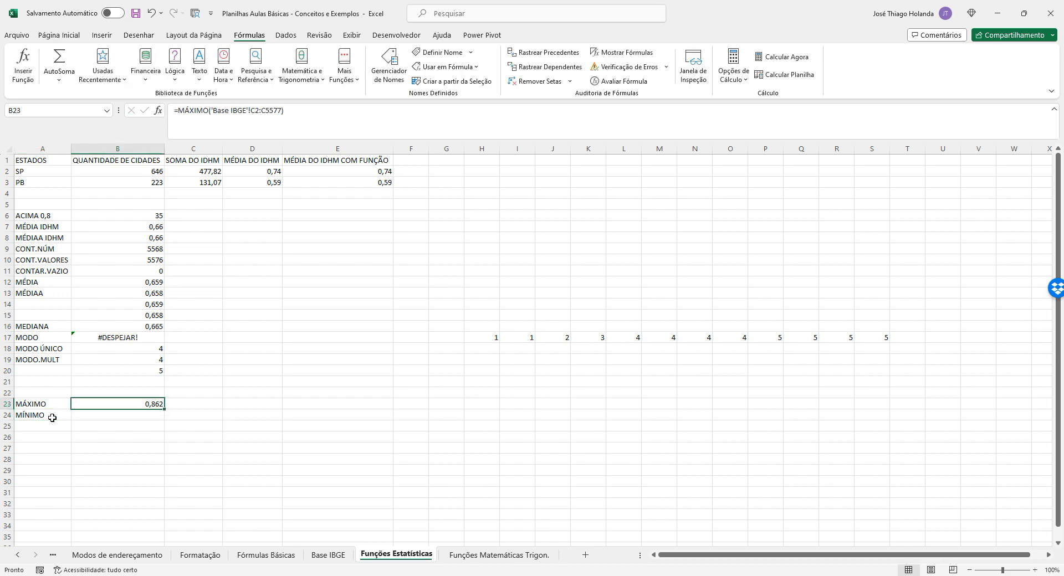
pyautogui.press('Down')
# Step: Calculate the lowest IDHM in cell B24 with the formula =MÍNIMO('Base IBGE'!C2:C5577)
pyautogui.write('=')
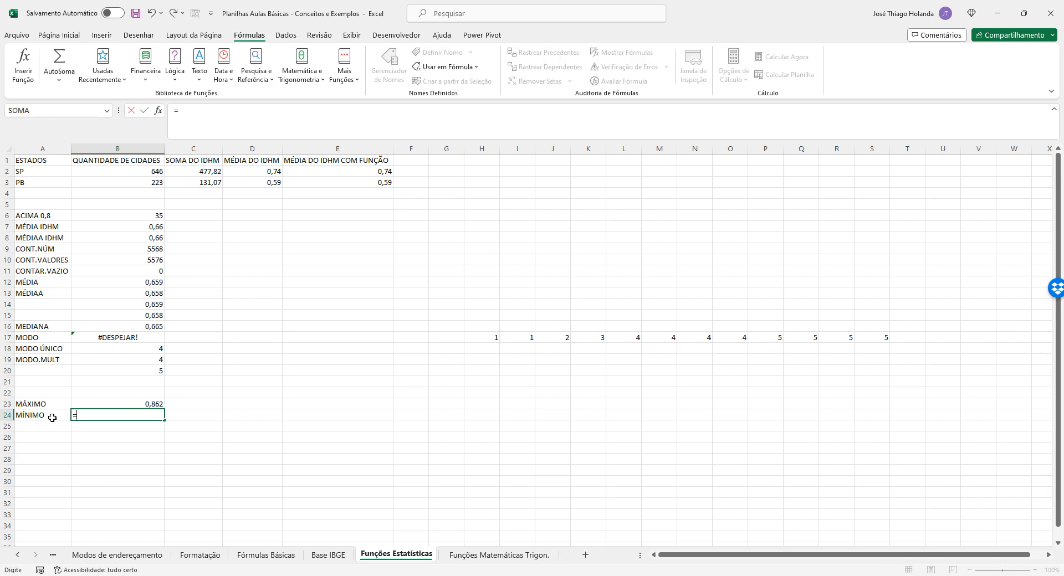
pyautogui.write('MÍNIMO(')
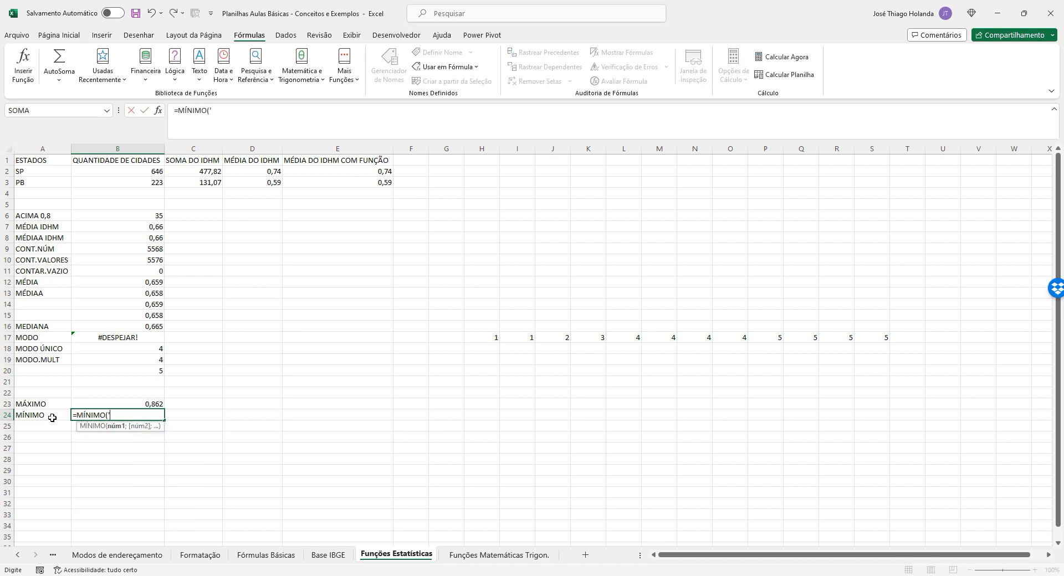
pyautogui.write("'b")
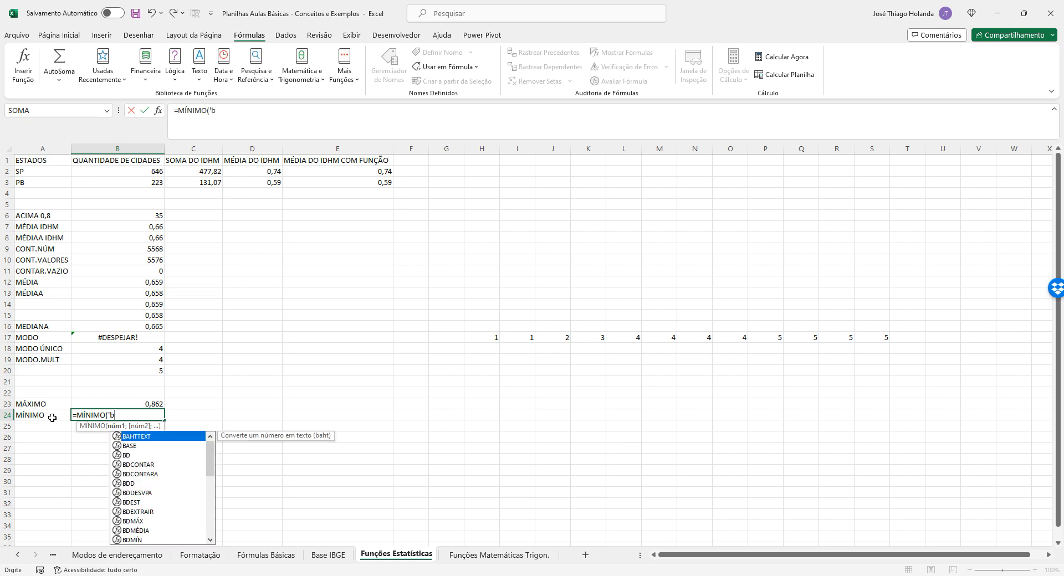
pyautogui.write('ASE')
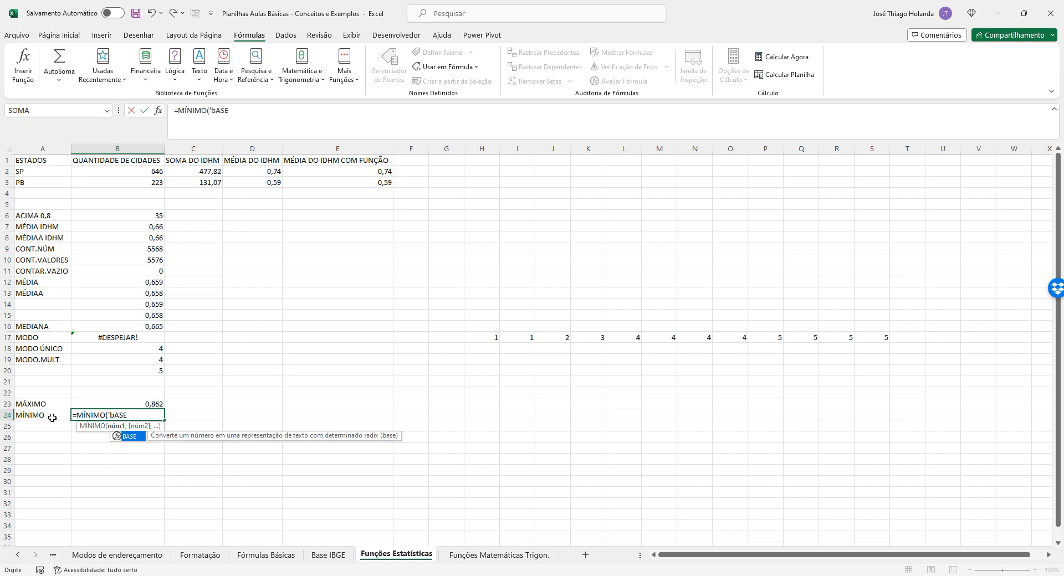
pyautogui.press('BackSpace')
pyautogui.press('BackSpace')
pyautogui.press('BackSpace')
pyautogui.press('BackSpace')
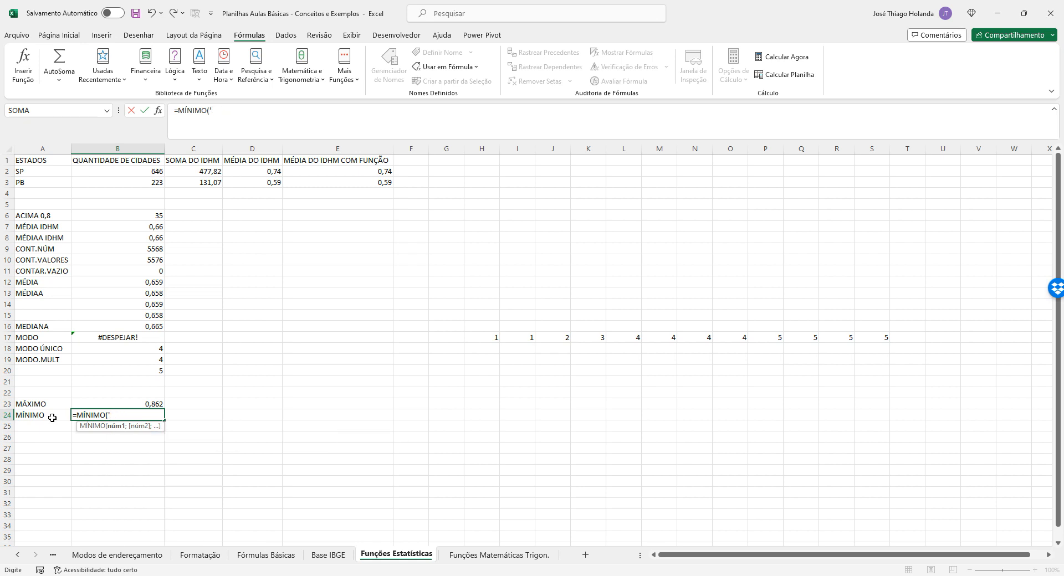
pyautogui.write('Base')
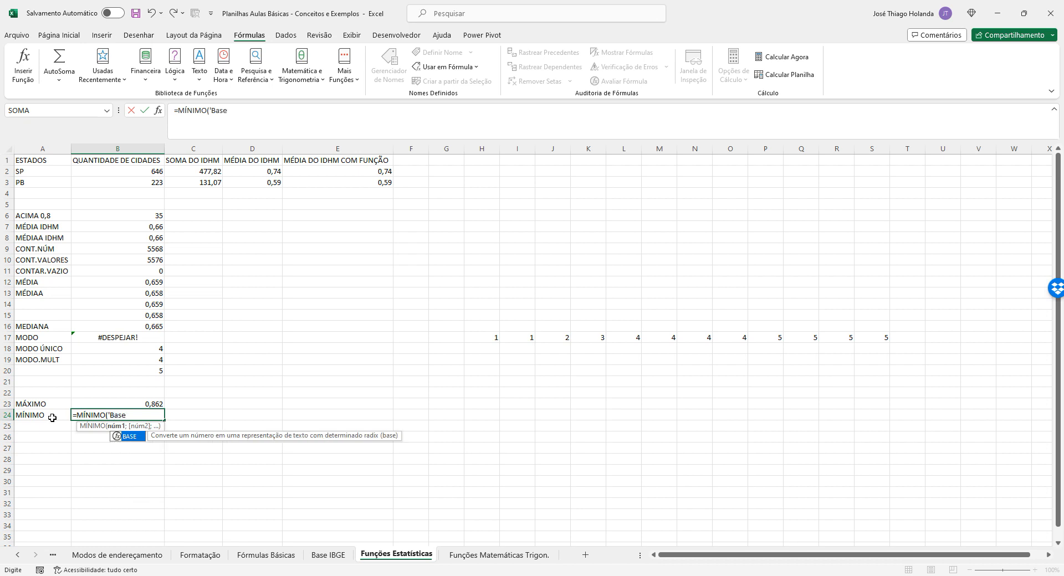
pyautogui.write(' IB')
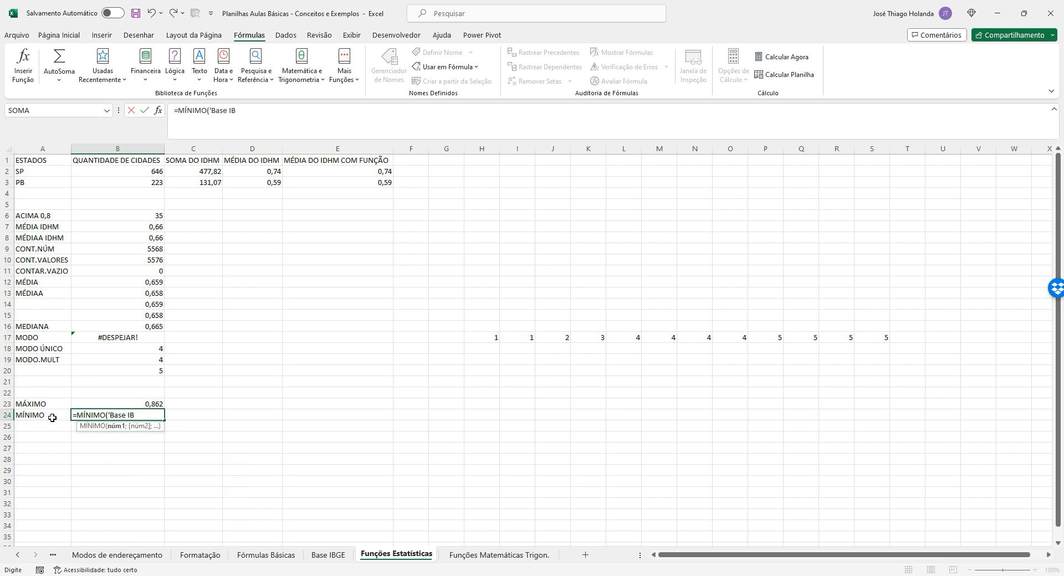
pyautogui.write("GE'!c2:c5577")
pyautogui.press('Return')
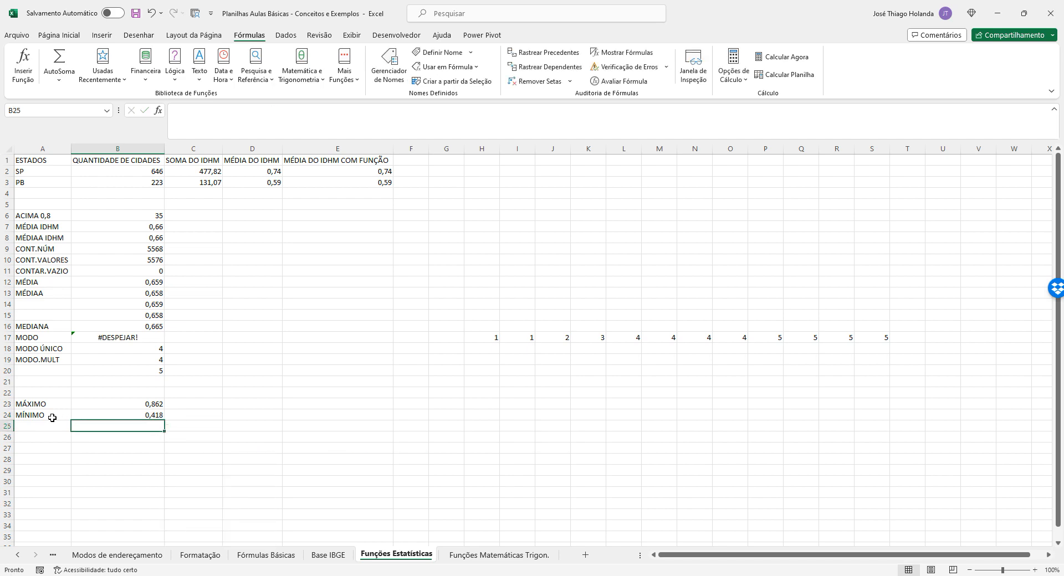
pyautogui.press('Up')
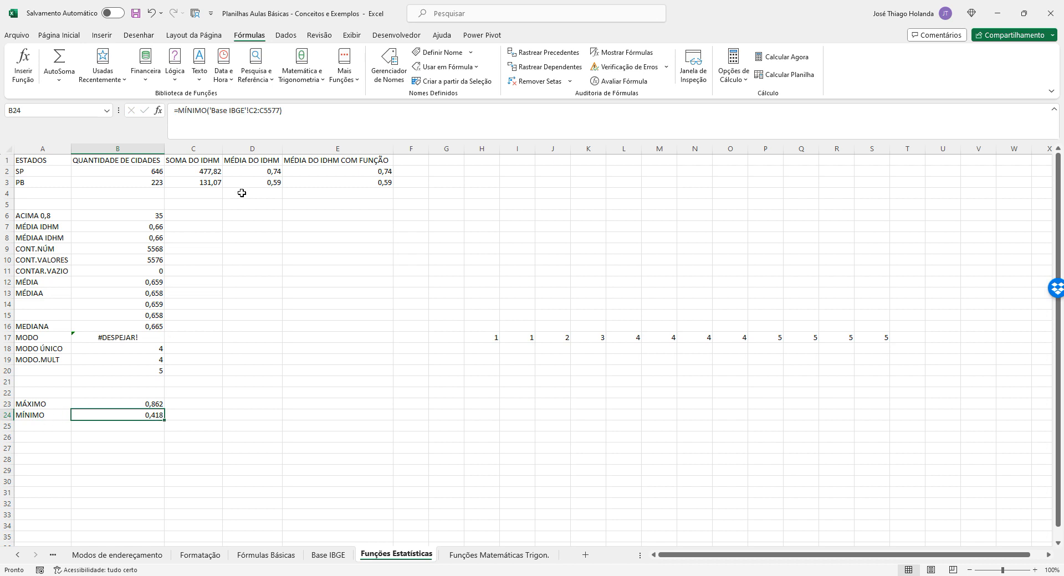
pyautogui.click(35, 424)
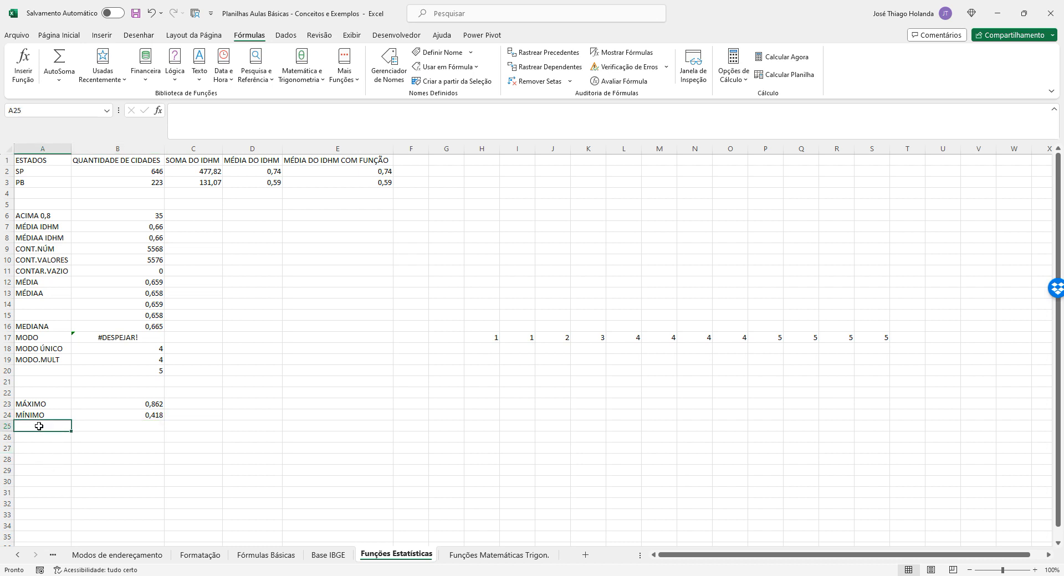
# Step: Label cells A25 and A26 MAIOR and MENOR, directly below the MÍNIMO label
pyautogui.write('maxim')
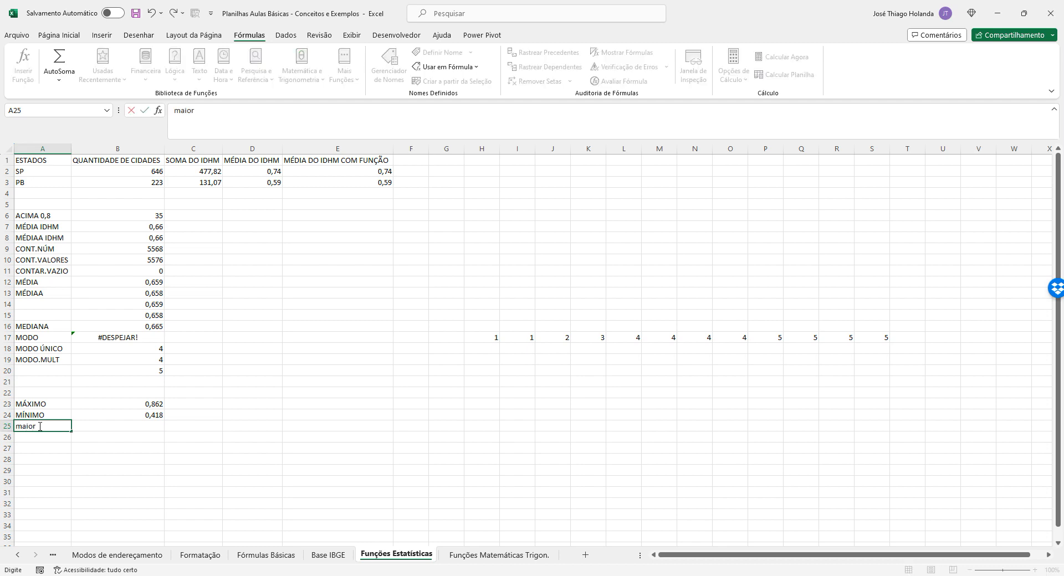
pyautogui.press('BackSpace')
pyautogui.press('BackSpace')
pyautogui.press('BackSpace')
pyautogui.press('BackSpace')
pyautogui.press('BackSpace')
pyautogui.write('MAIOR')
pyautogui.press('Return')
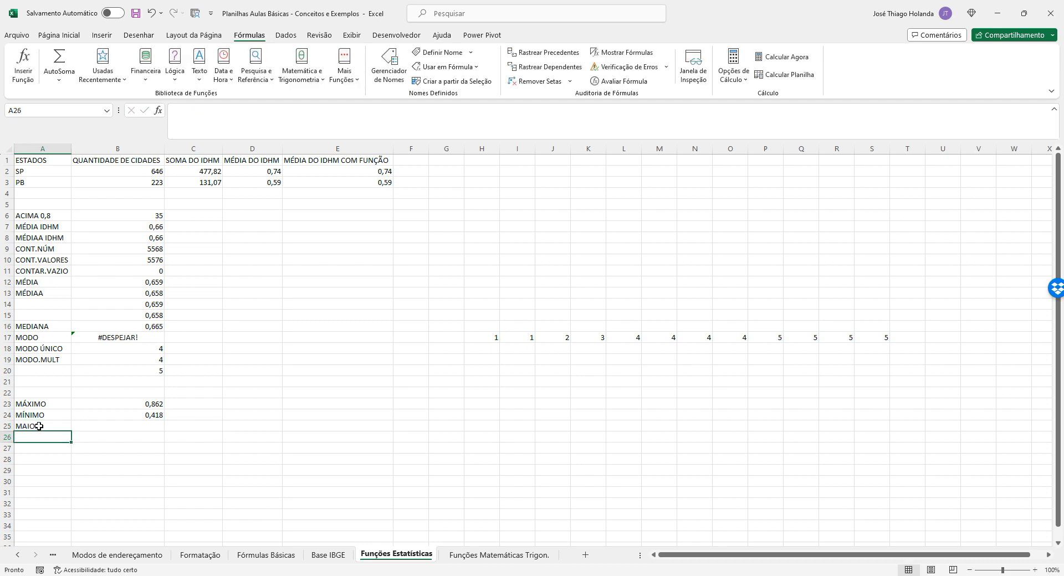
pyautogui.write('MENOR')
pyautogui.press('Tab')
# Step: Calculate the first-largest IDHM in cell B25 with the formula =MAIOR('Base IBGE'!C2:C5577;1)
pyautogui.press('Up')
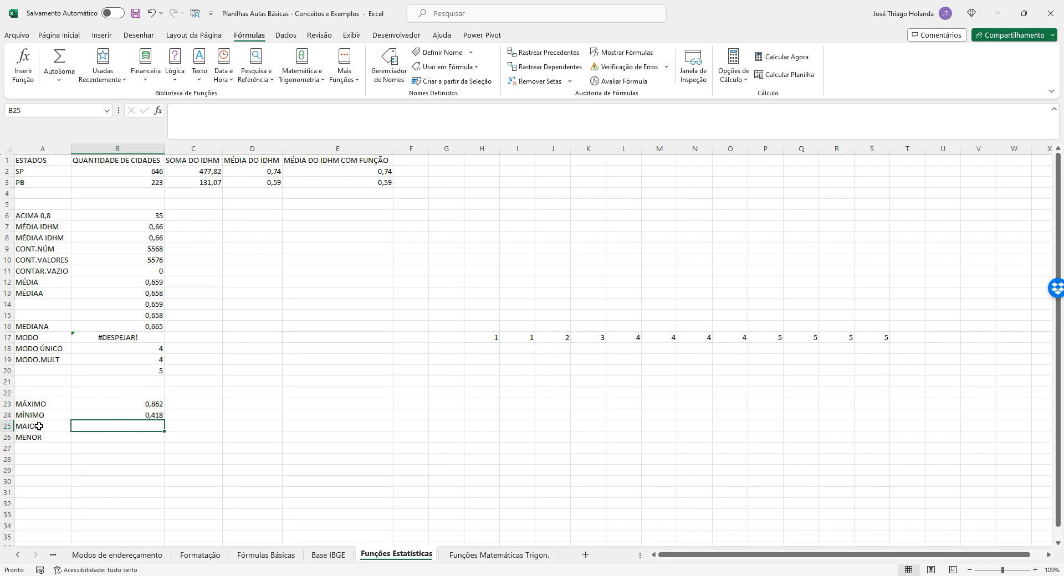
pyautogui.write('=MAIOR')
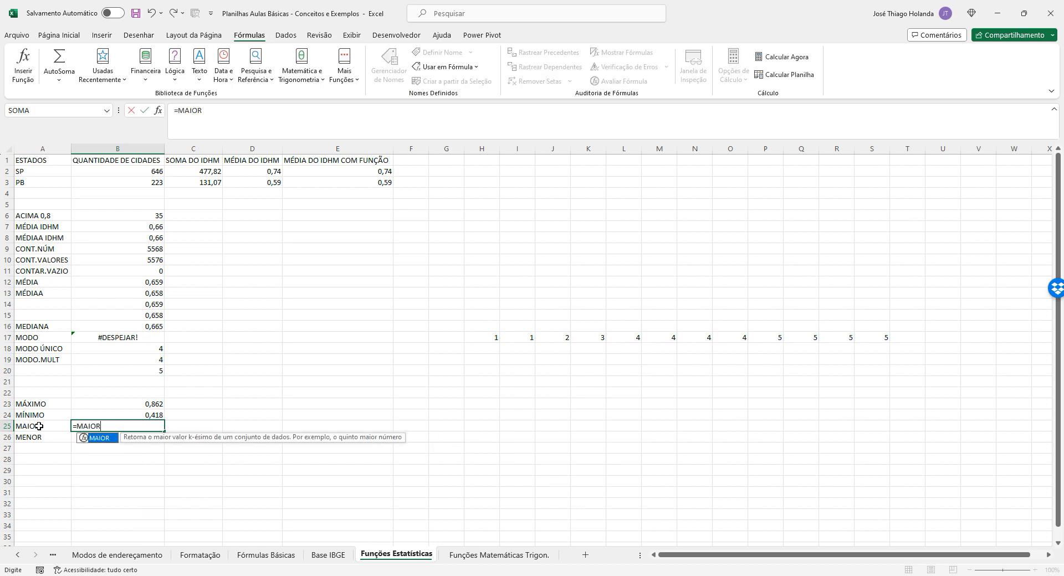
pyautogui.write('(')
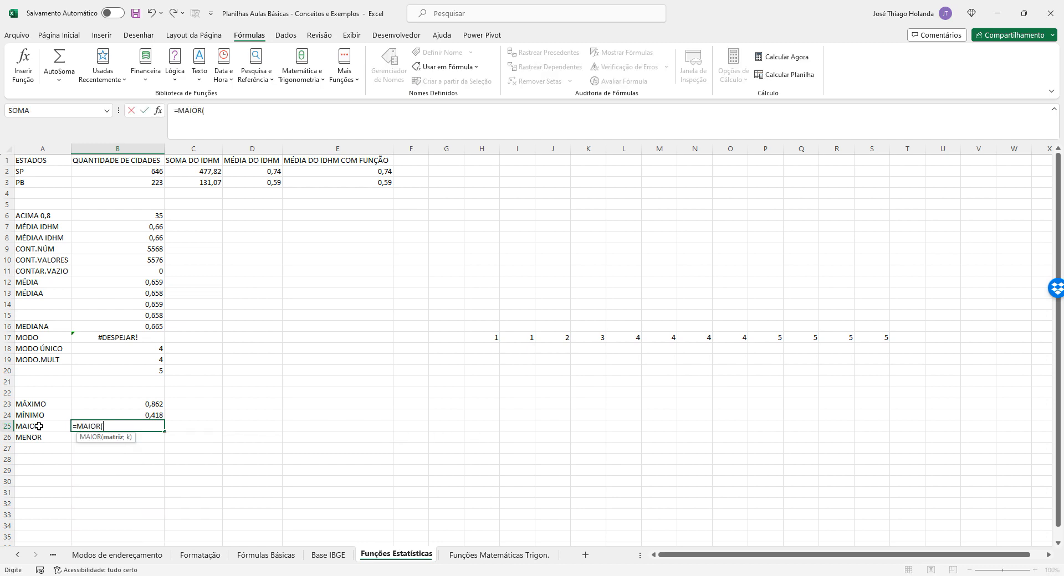
pyautogui.click(328, 554)
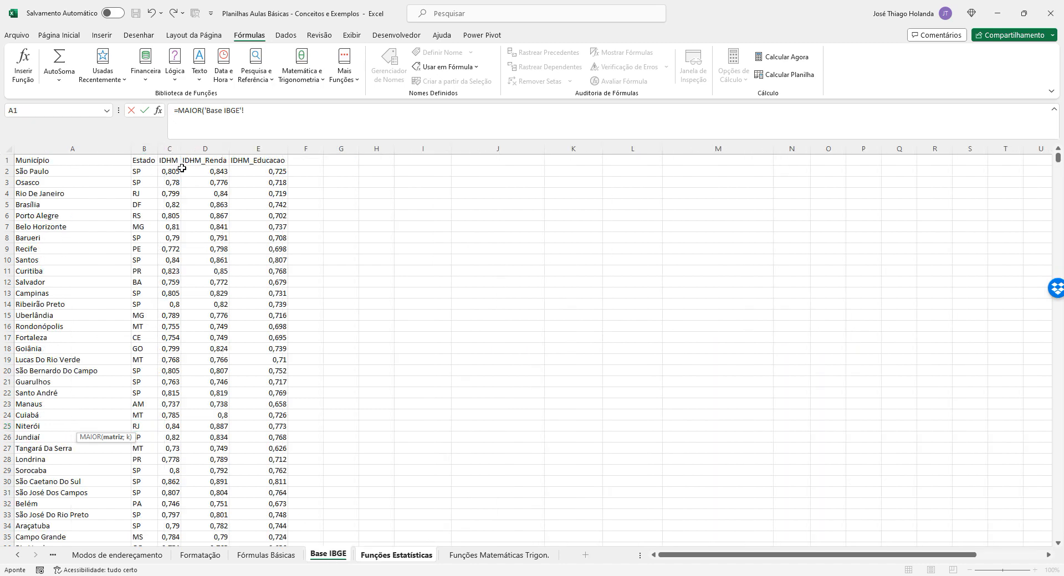
pyautogui.moveTo(182, 168); pyautogui.dragTo(170, 336)
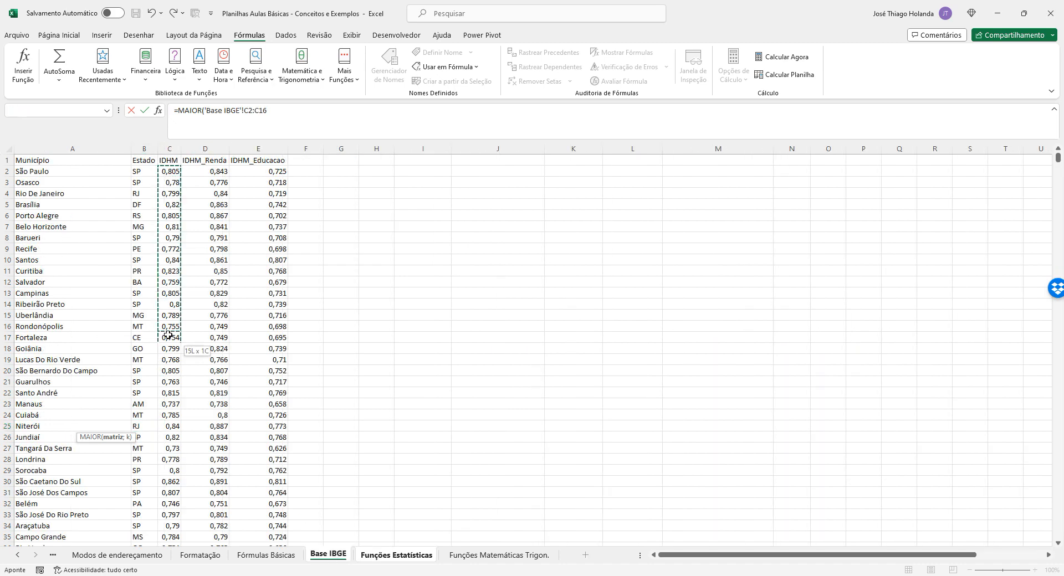
pyautogui.click(272, 123)
pyautogui.press('BackSpace')
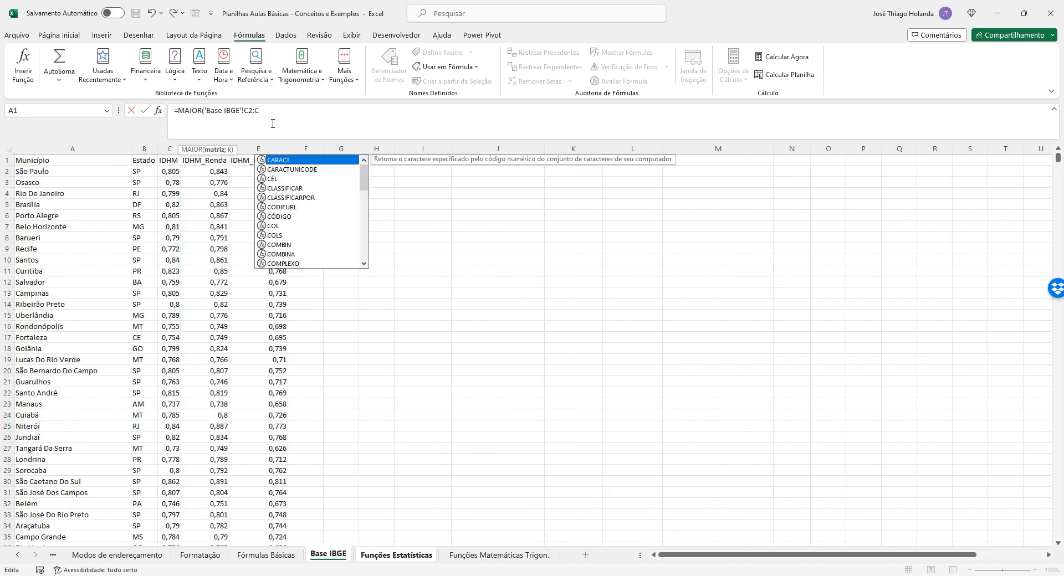
pyautogui.write('5577')
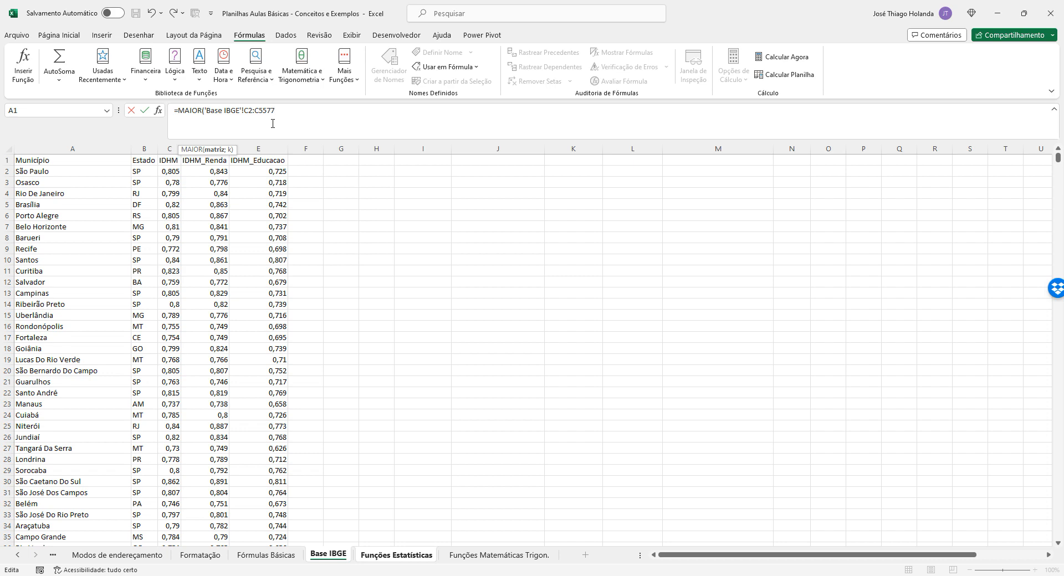
pyautogui.write(';1')
pyautogui.press('Return')
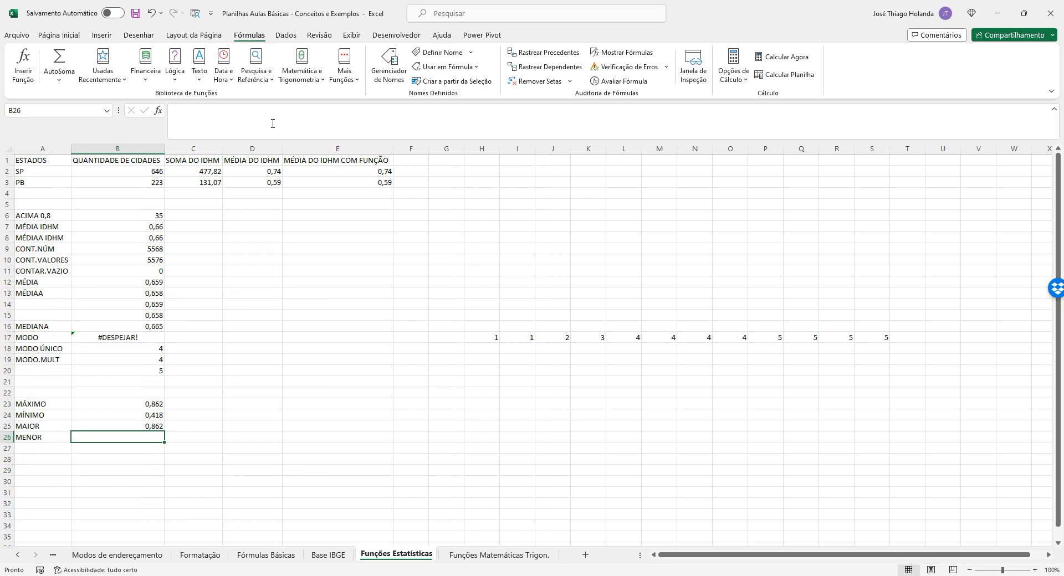
# Step: Set the k argument of the MAIOR formula in B25 to 2 to return the second-largest IDHM
pyautogui.click(134, 427)
pyautogui.click(151, 394)
pyautogui.click(151, 404)
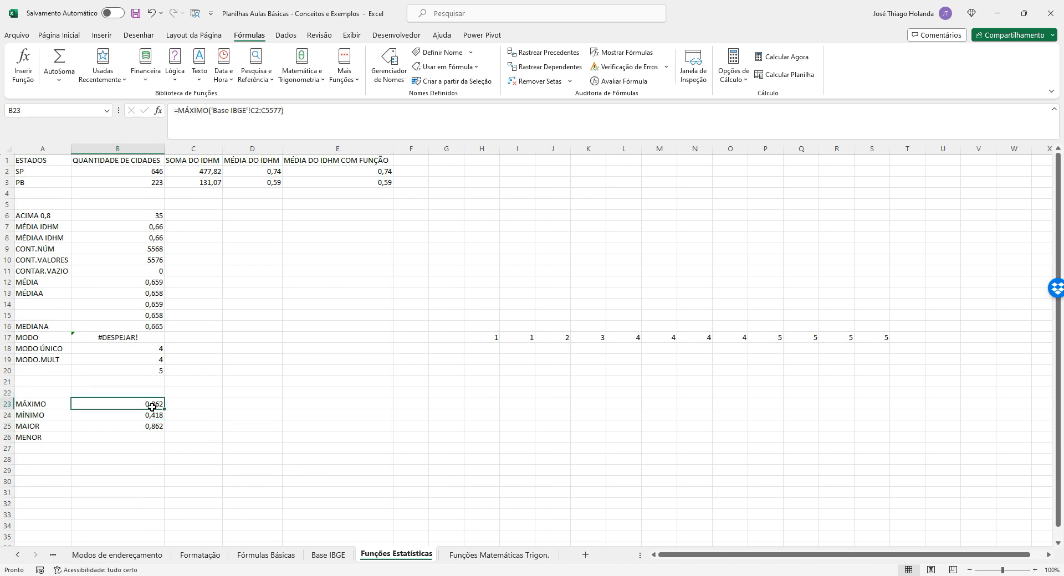
pyautogui.click(151, 415)
pyautogui.click(150, 427)
pyautogui.click(305, 112)
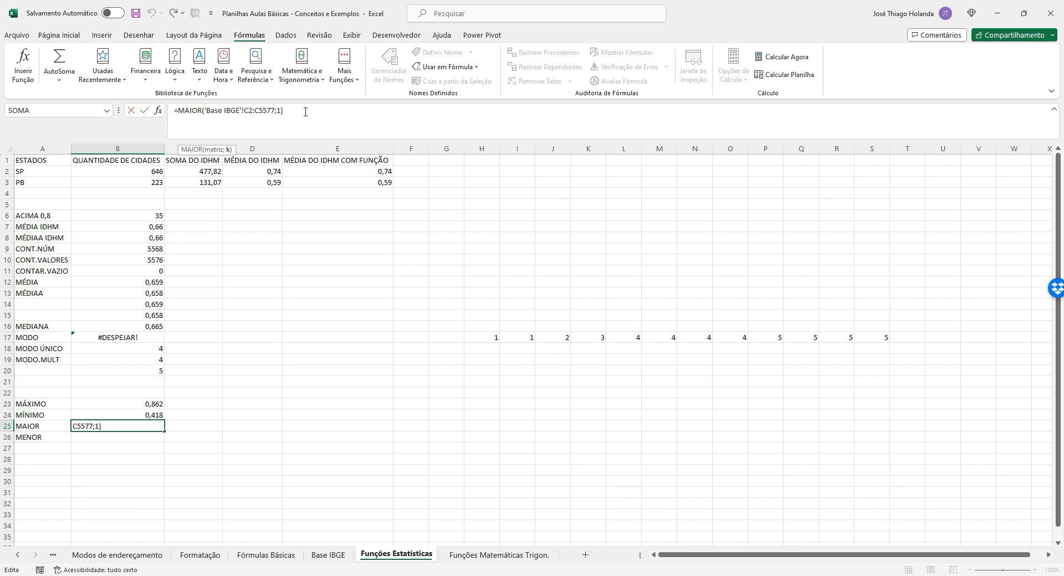
pyautogui.press('Return')
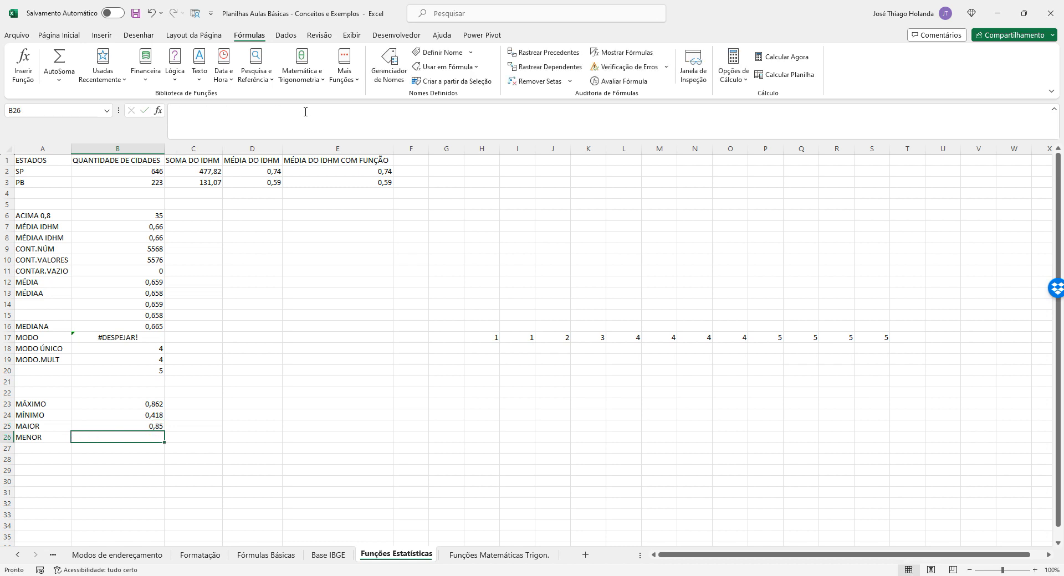
pyautogui.press('Up')
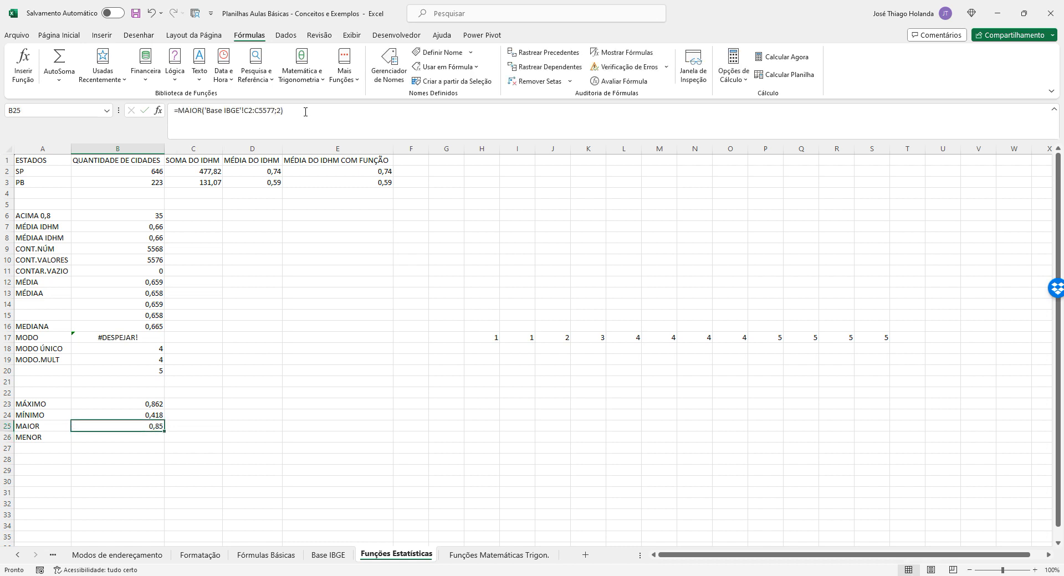
# Step: Calculate the second-smallest IDHM in cell B26 with the formula =MENOR('Base IBGE'!C2:C5577;2)
pyautogui.click(136, 439)
pyautogui.write('=')
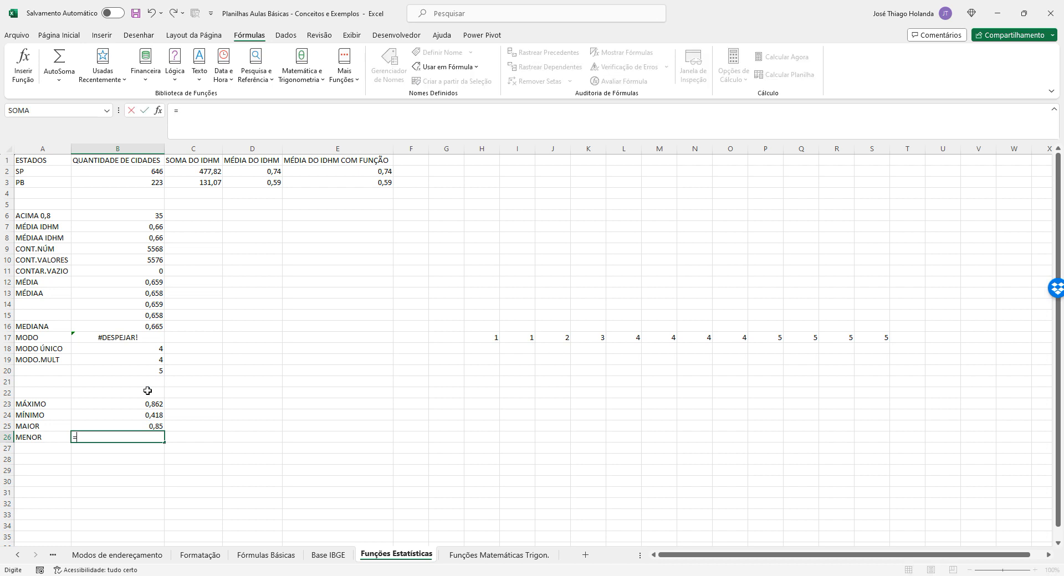
pyautogui.write('MENOR(')
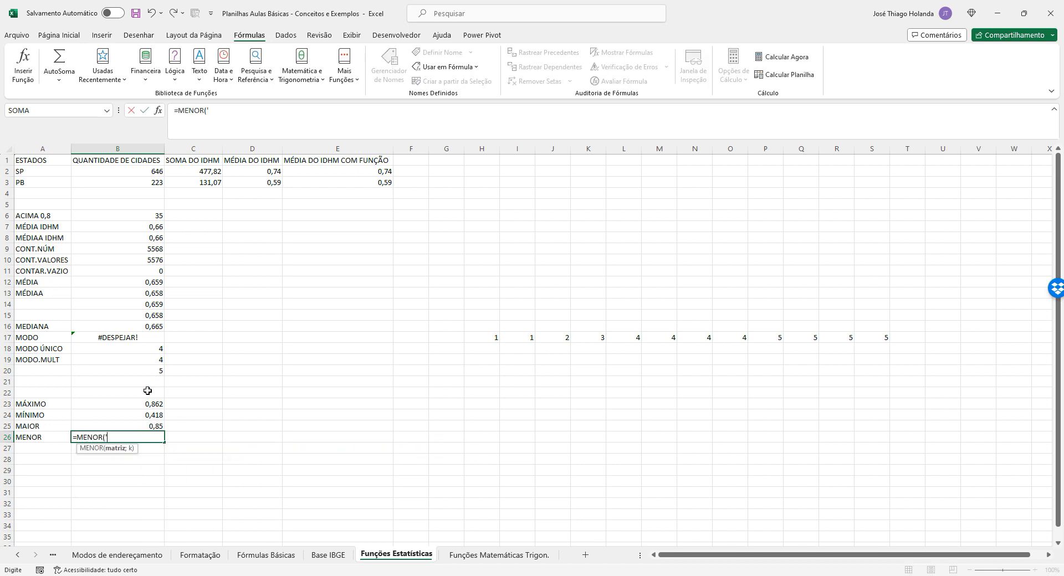
pyautogui.write("'Baase")
pyautogui.press('BackSpace')
pyautogui.press('BackSpace')
pyautogui.press('BackSpace')
pyautogui.write("se IBGE'!c2:c5577")
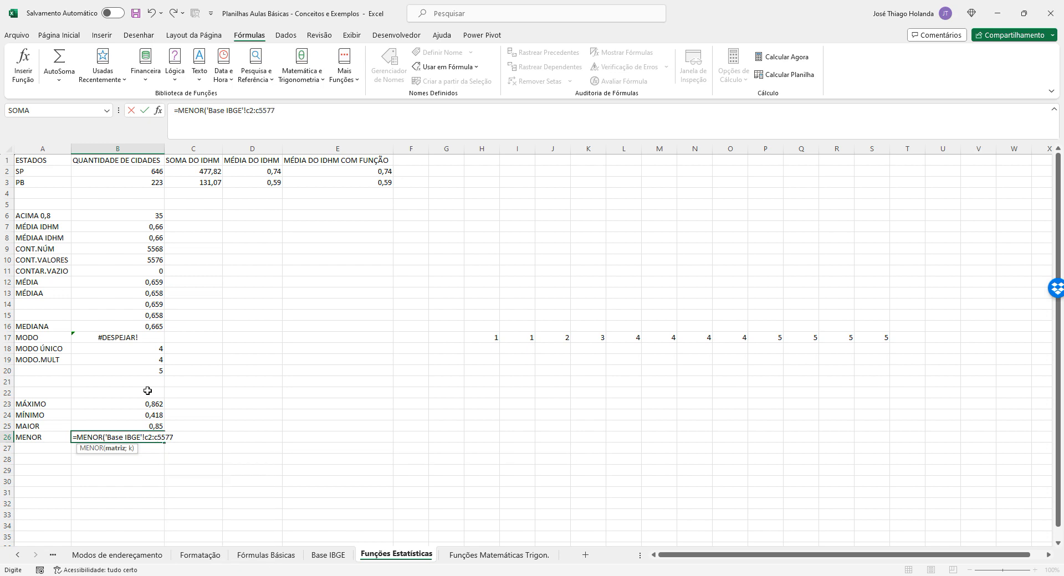
pyautogui.write(';2)')
pyautogui.hotkey('ctrl', 'Return')
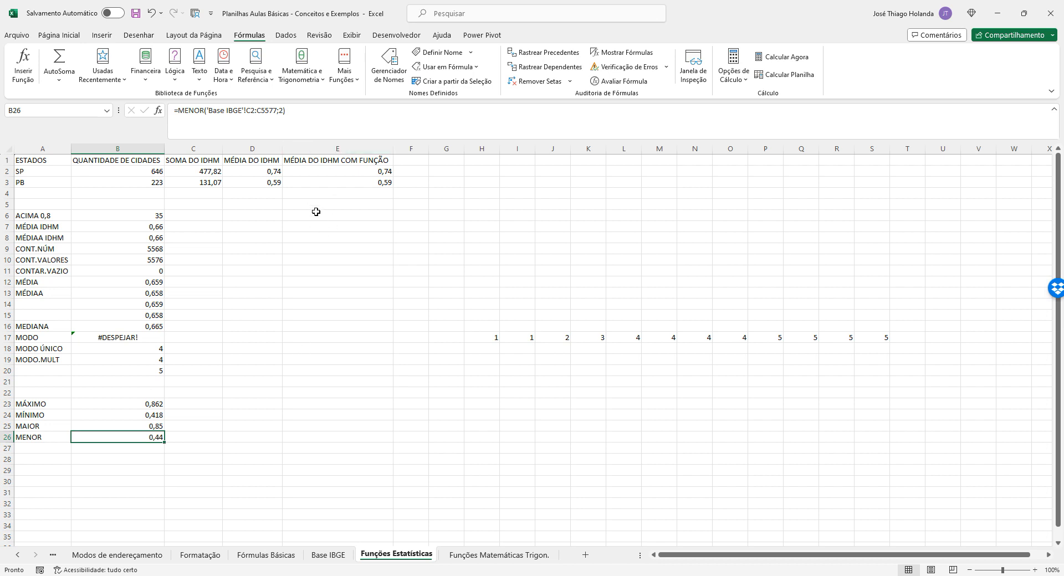
# Step: Look through the function library's mathematical, statistical and date and time function lists
pyautogui.click(345, 75)
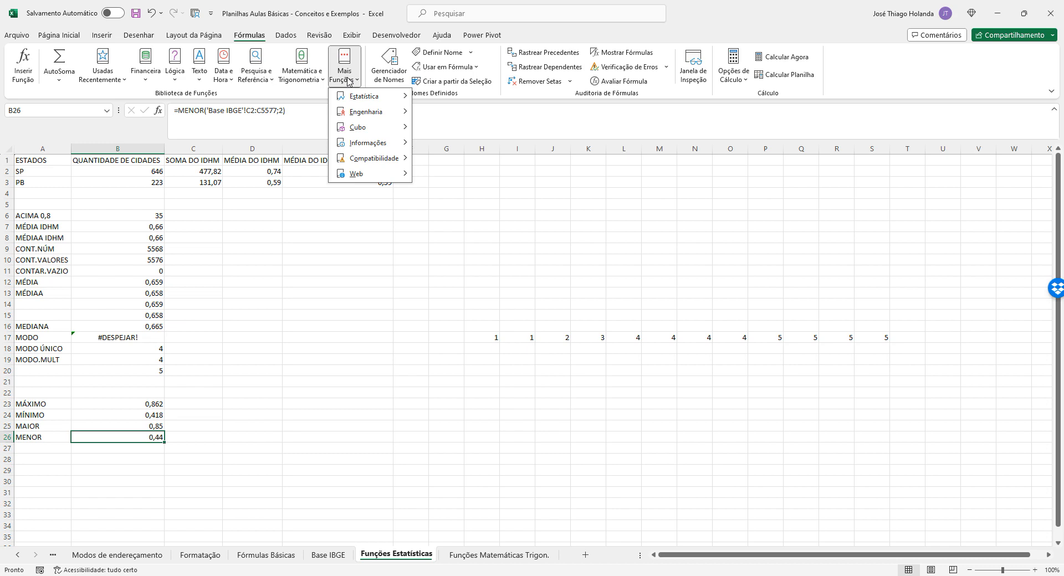
pyautogui.click(303, 81)
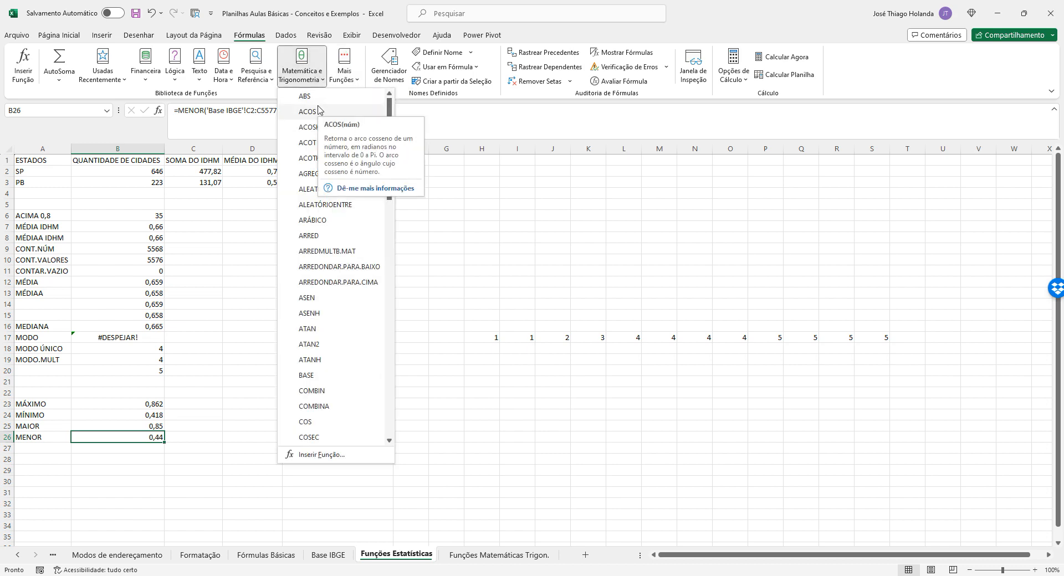
pyautogui.click(348, 83)
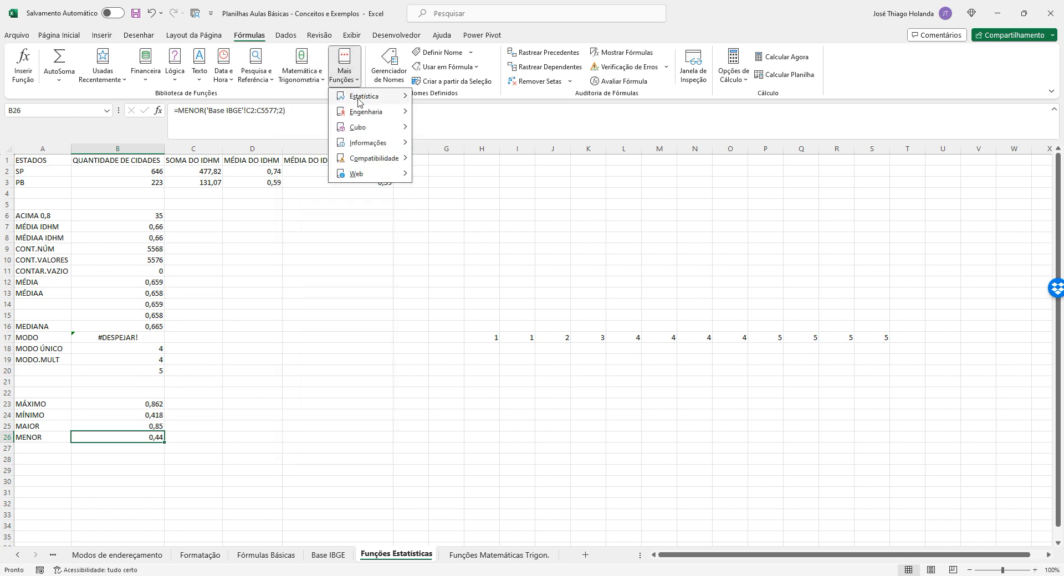
pyautogui.moveTo(363, 96)
pyautogui.scroll(-15, 468, 288)
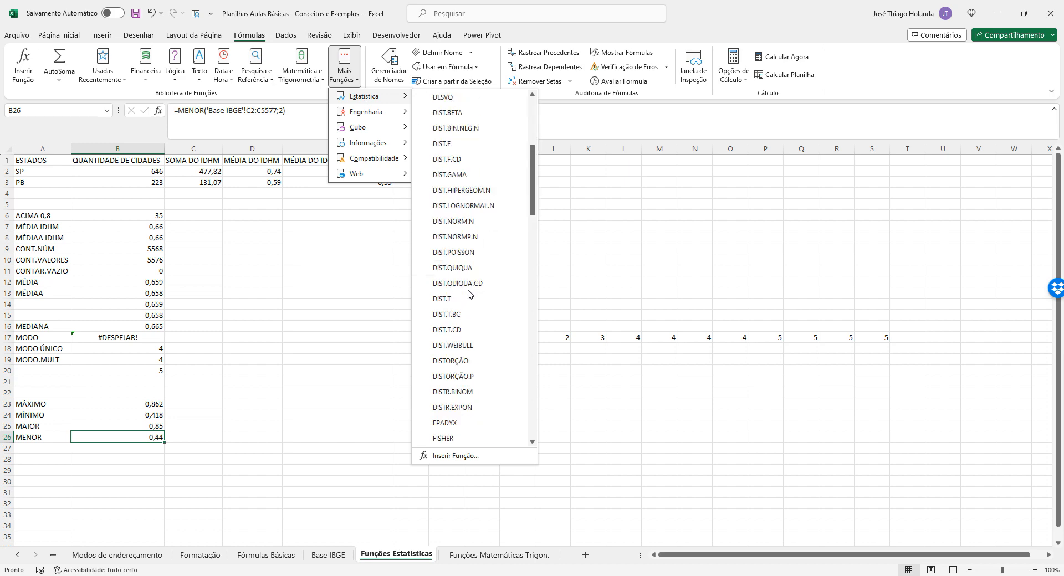
pyautogui.click(257, 82)
pyautogui.click(226, 83)
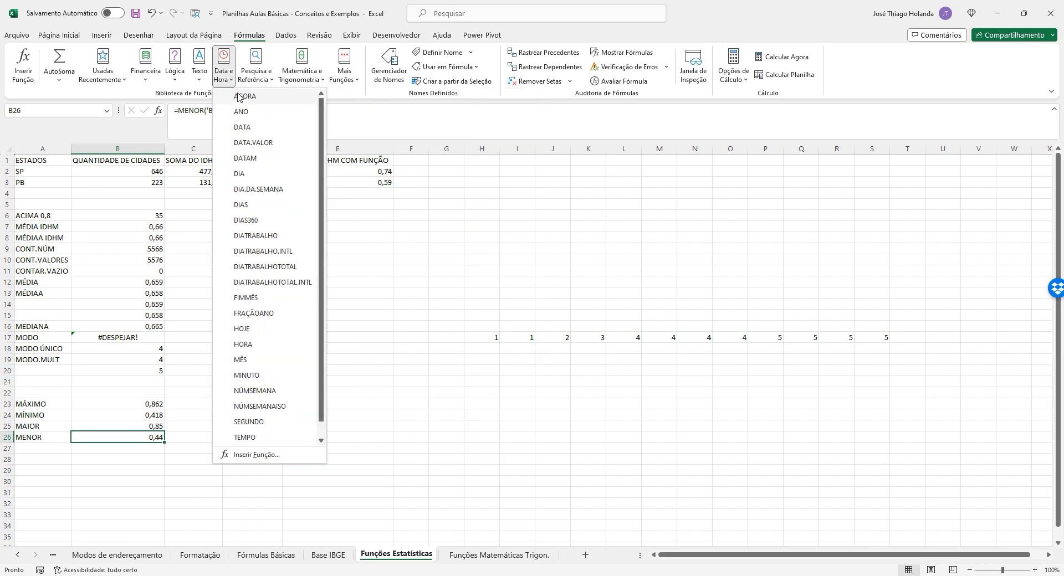
pyautogui.click(441, 417)
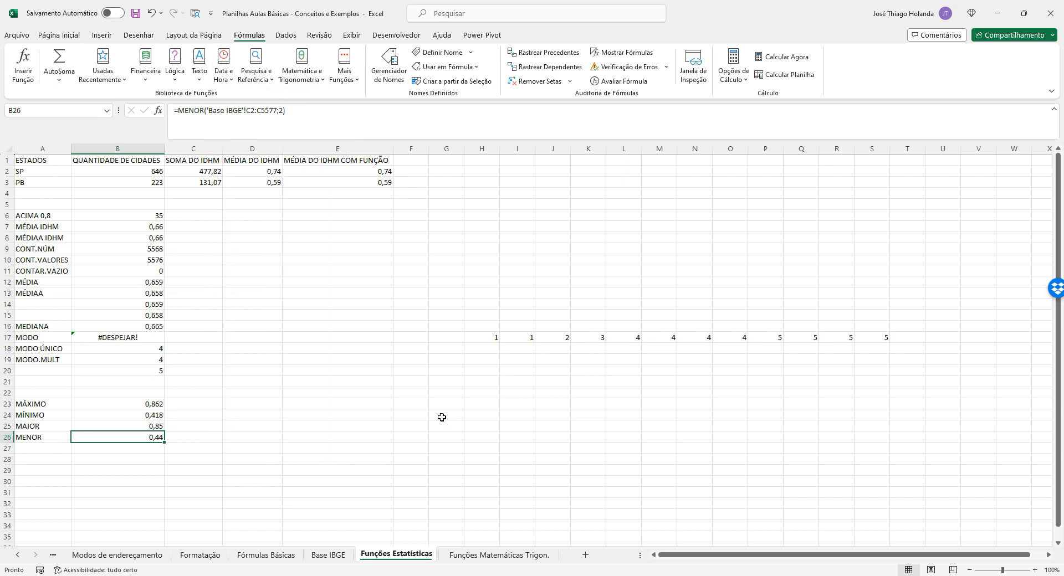
# Step: Rename the Funções Estatísticas sheet as "Funções Estatísticas e Mat. Tri"
pyautogui.click(502, 555)
pyautogui.click(396, 554)
pyautogui.click(213, 171)
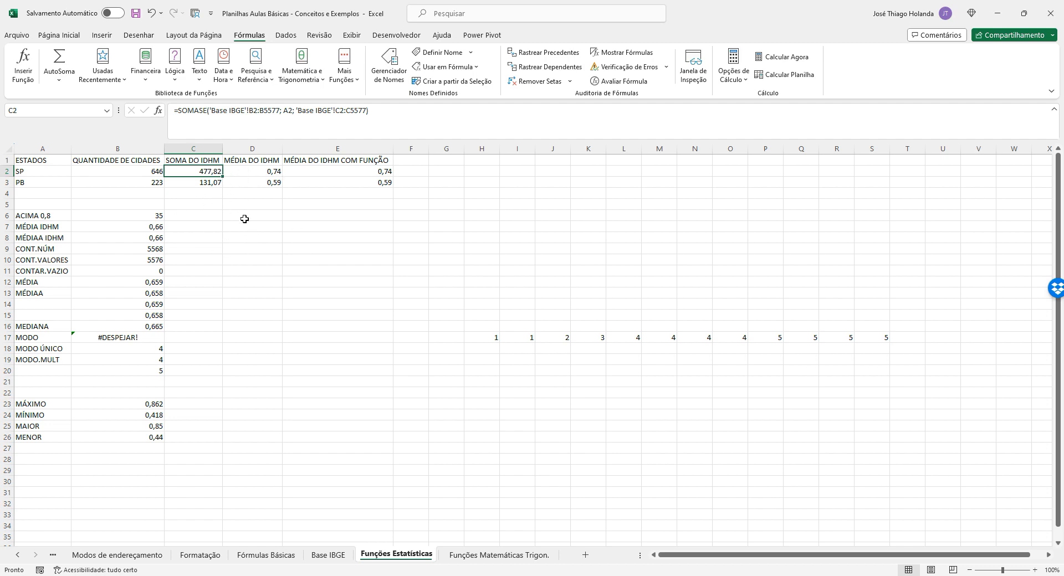
pyautogui.doubleClick(421, 555)
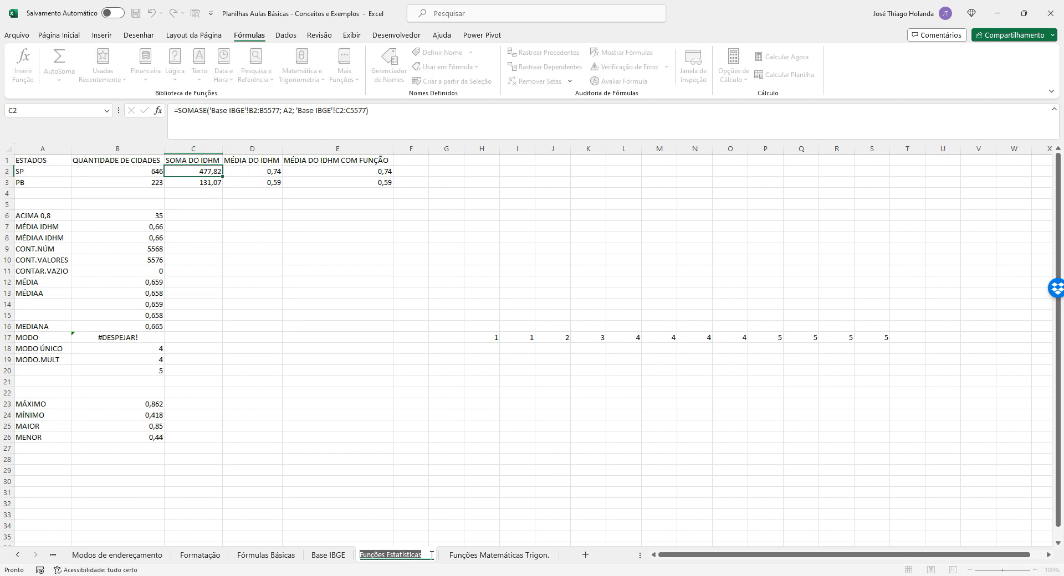
pyautogui.click(431, 556)
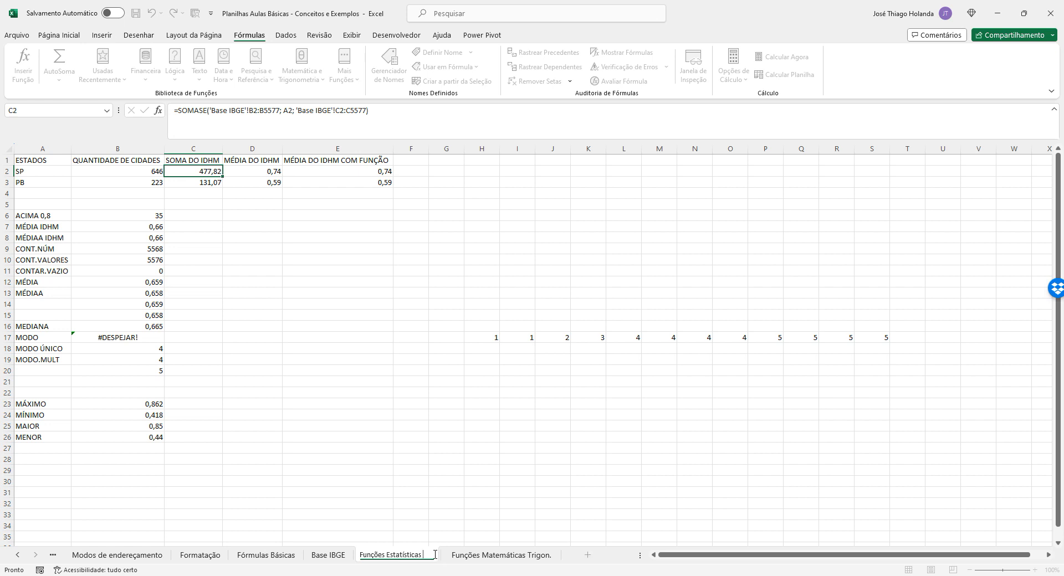
pyautogui.write('e Matemá')
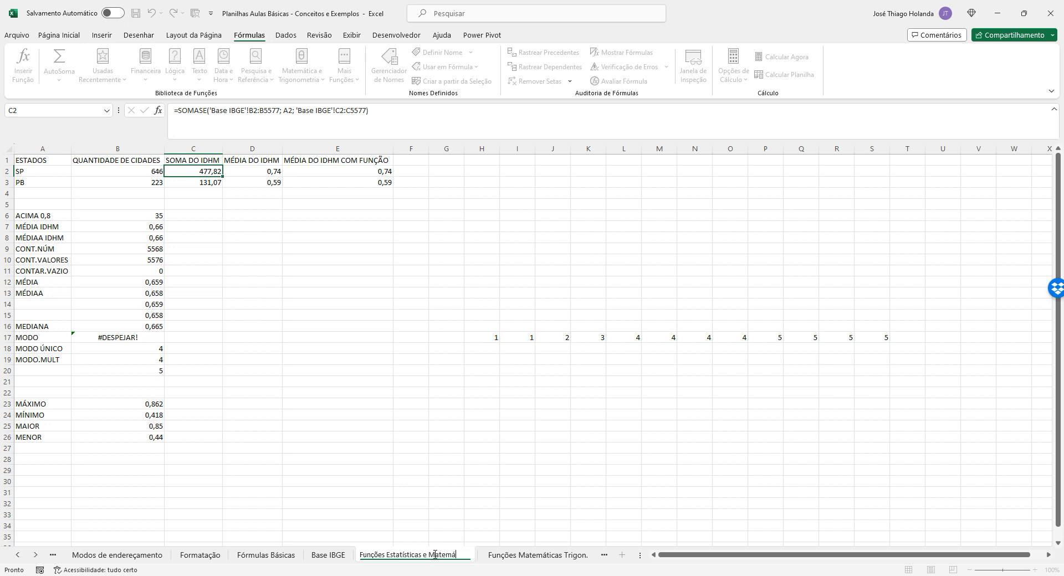
pyautogui.write('ti')
pyautogui.press('BackSpace')
pyautogui.press('BackSpace')
pyautogui.press('BackSpace')
pyautogui.press('BackSpace')
pyautogui.press('BackSpace')
pyautogui.write('. Tri')
pyautogui.press('Return')
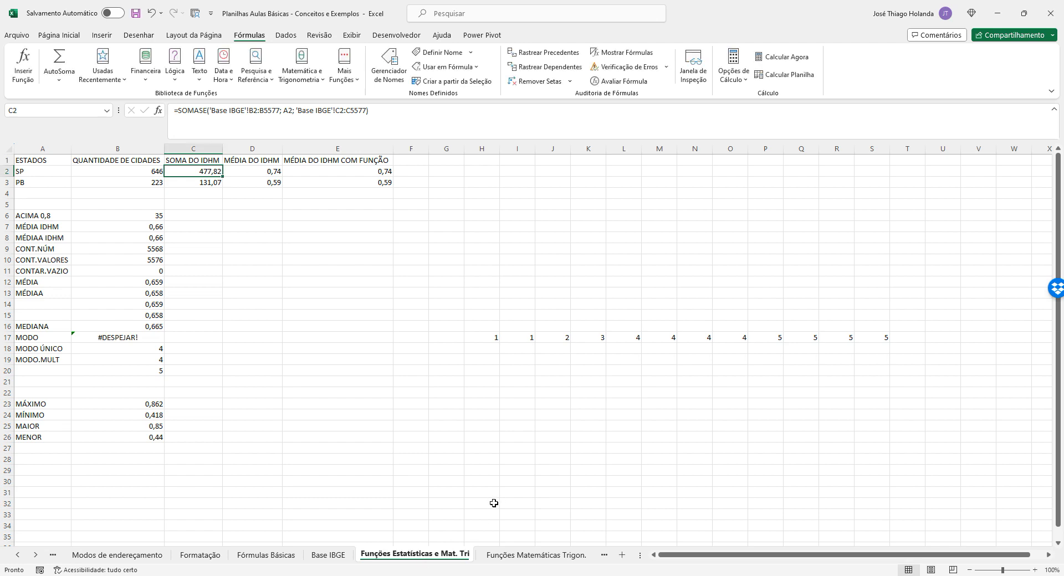
# Step: Review the SOMASE formula in cell C3 and find SOMASE in the mathematics and trigonometry function list
pyautogui.click(534, 555)
pyautogui.click(356, 558)
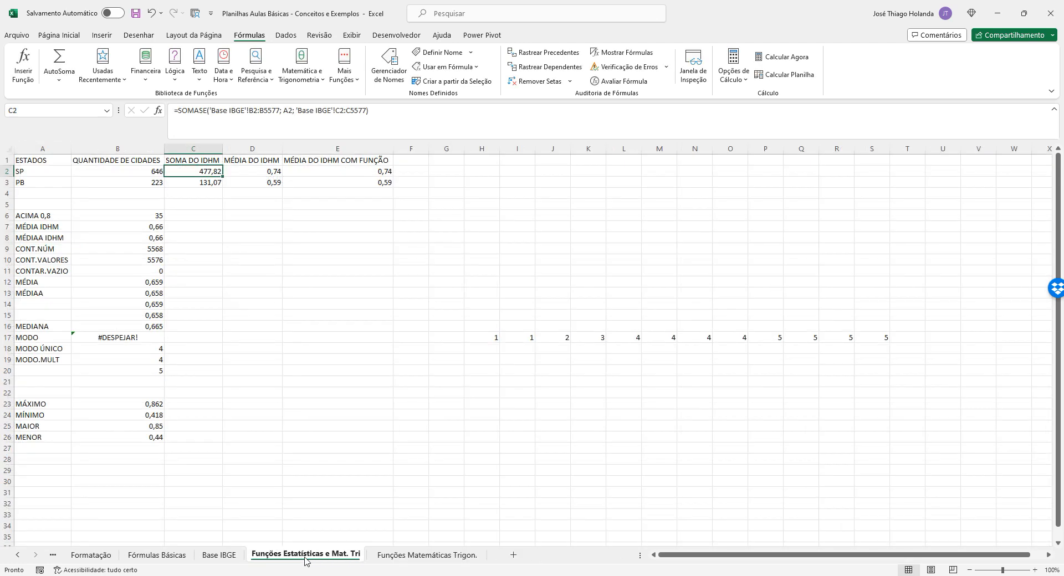
pyautogui.click(203, 183)
pyautogui.click(302, 69)
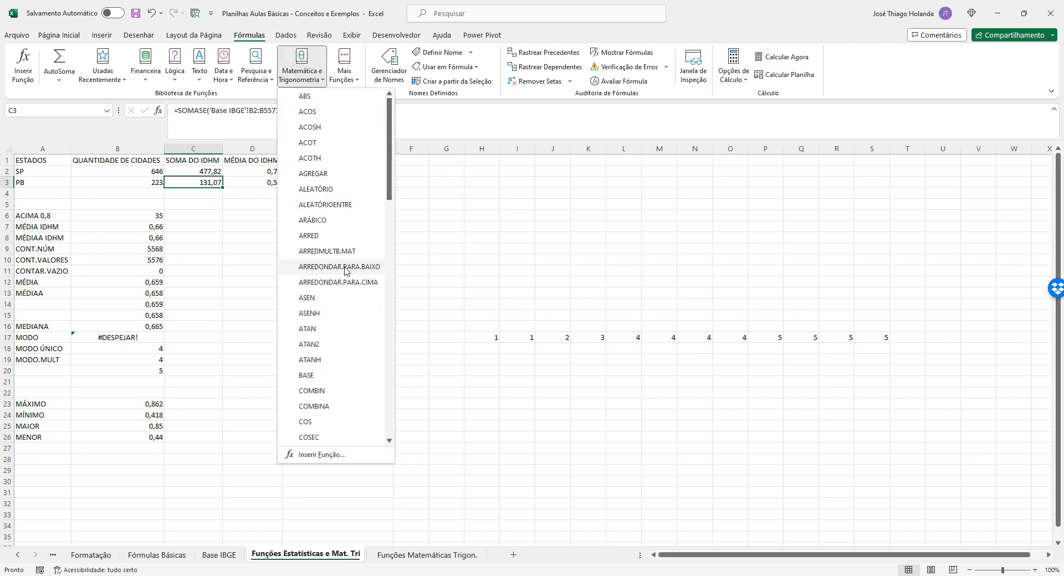
pyautogui.scroll(-10, 335, 344)
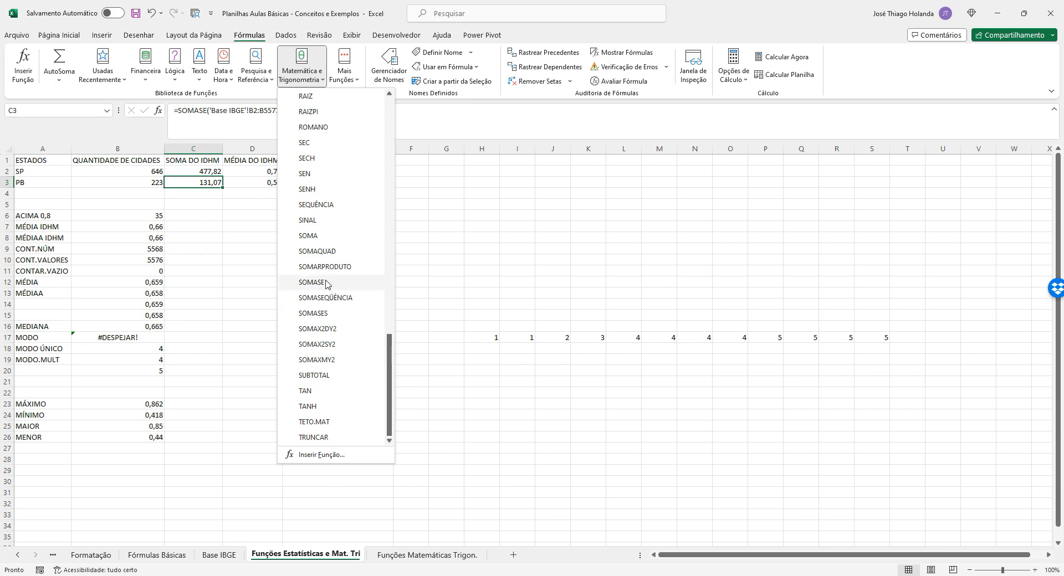
pyautogui.click(234, 292)
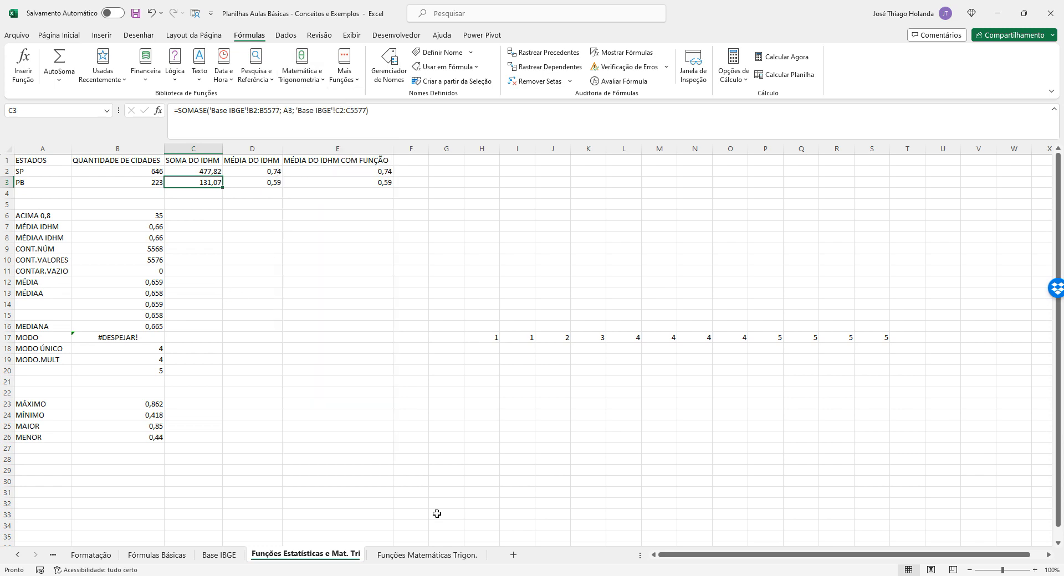
# Step: Add a new sheet after Funções Matemáticas Trigon. and name it "Funções Data Hora"
pyautogui.click(433, 555)
pyautogui.click(513, 555)
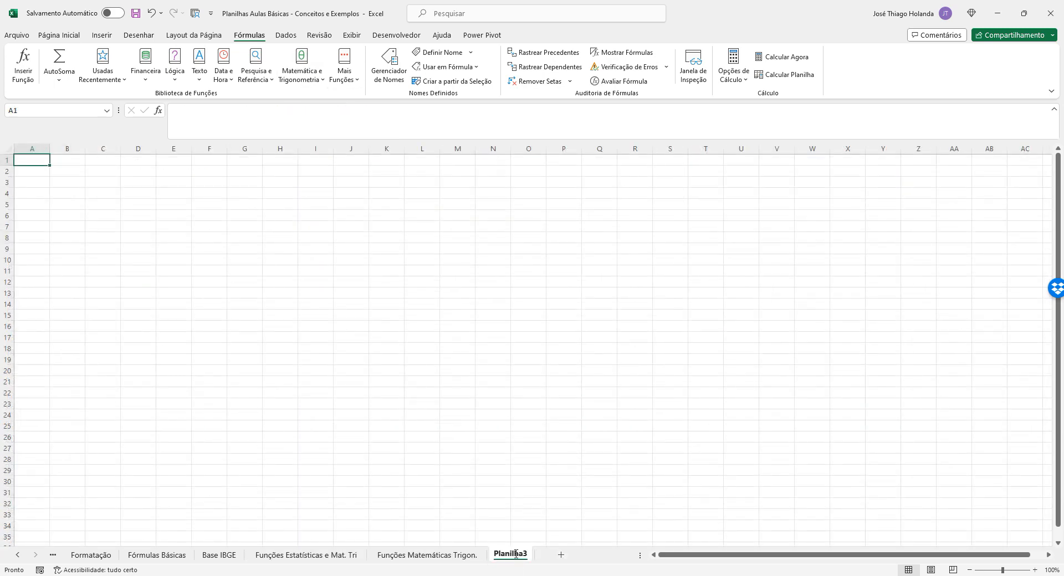
pyautogui.doubleClick(510, 554)
pyautogui.write('Funções')
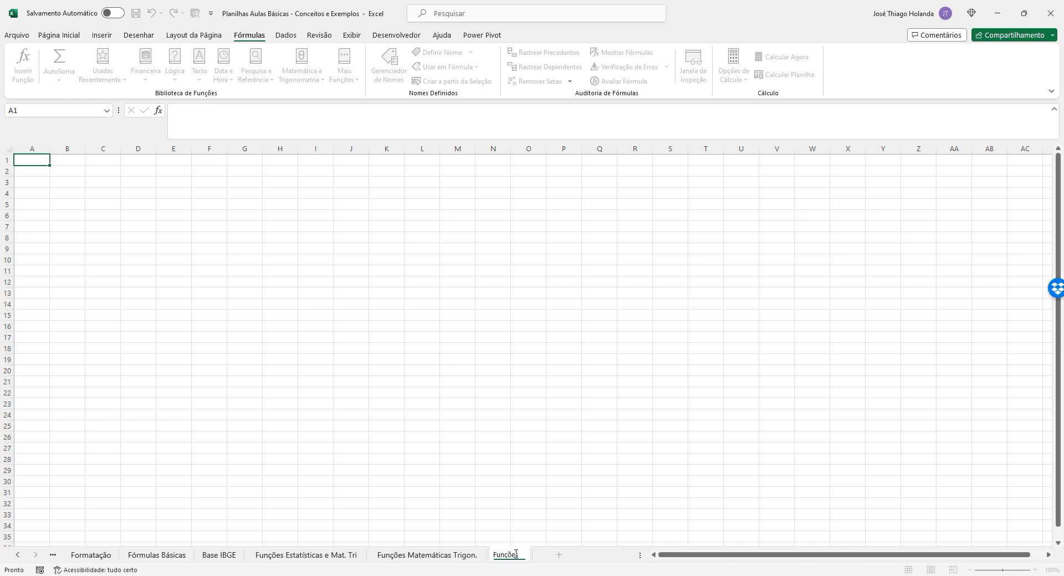
pyautogui.write(' de')
pyautogui.press('Return')
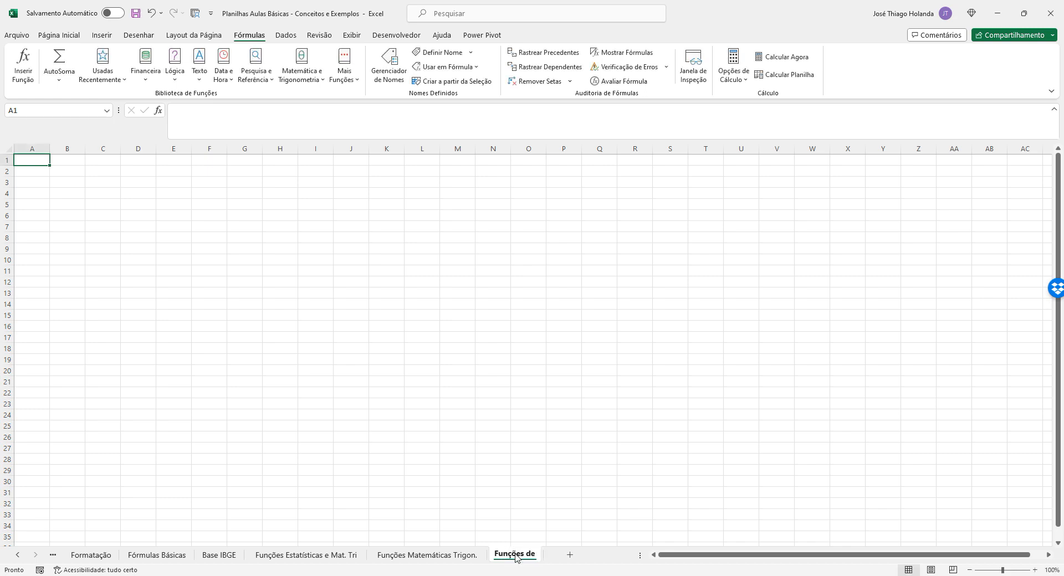
pyautogui.doubleClick(515, 554)
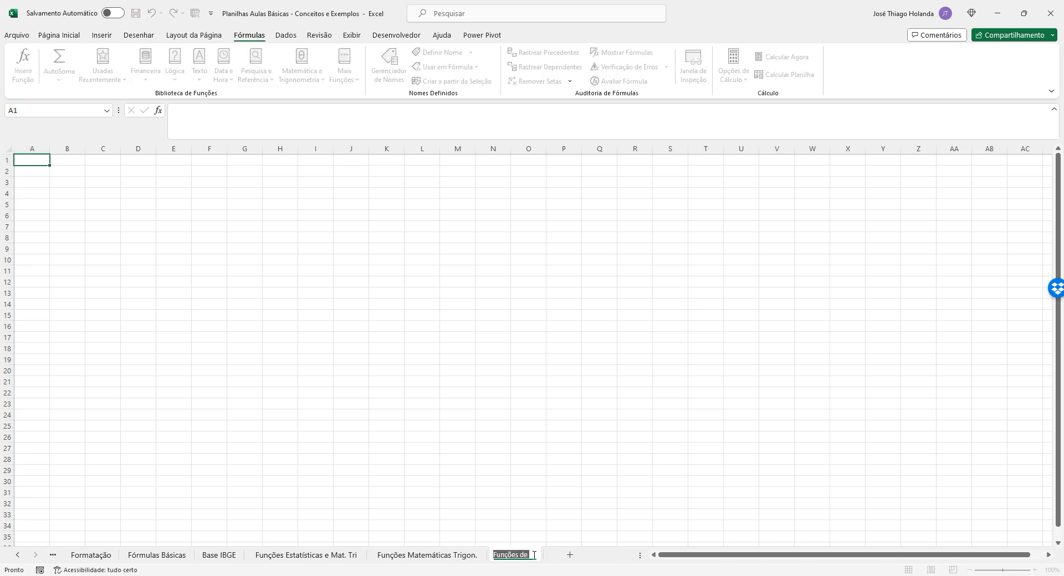
pyautogui.press('End')
pyautogui.press('BackSpace')
pyautogui.press('BackSpace')
pyautogui.write('Data Hora')
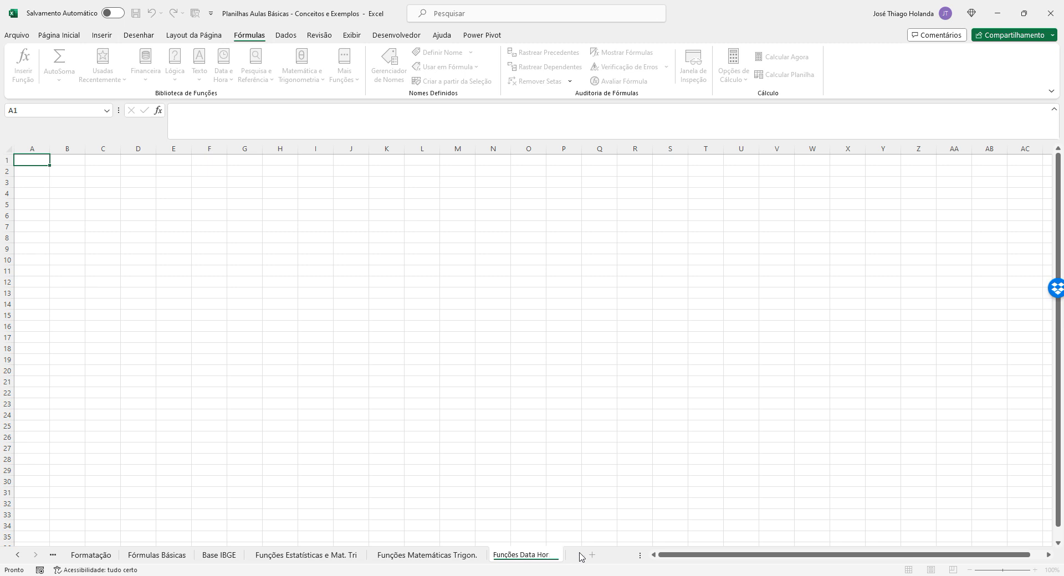
pyautogui.press('Return')
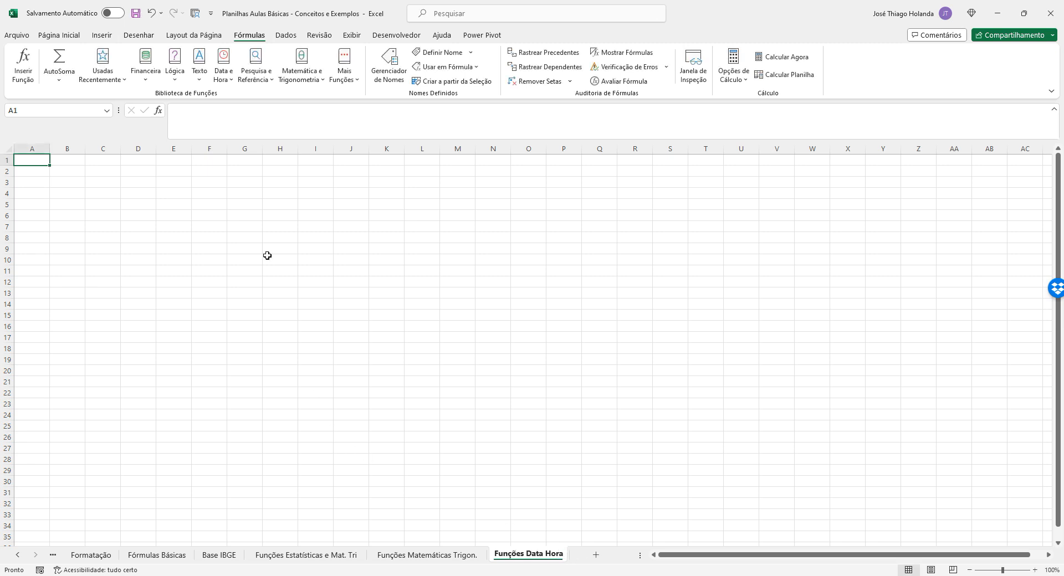
# Step: Copy the title and header rows 1 and 2 from Funções Matemáticas Trigon. to cell A1 of Funções Data Hora
pyautogui.press('Down')
pyautogui.press('Down')
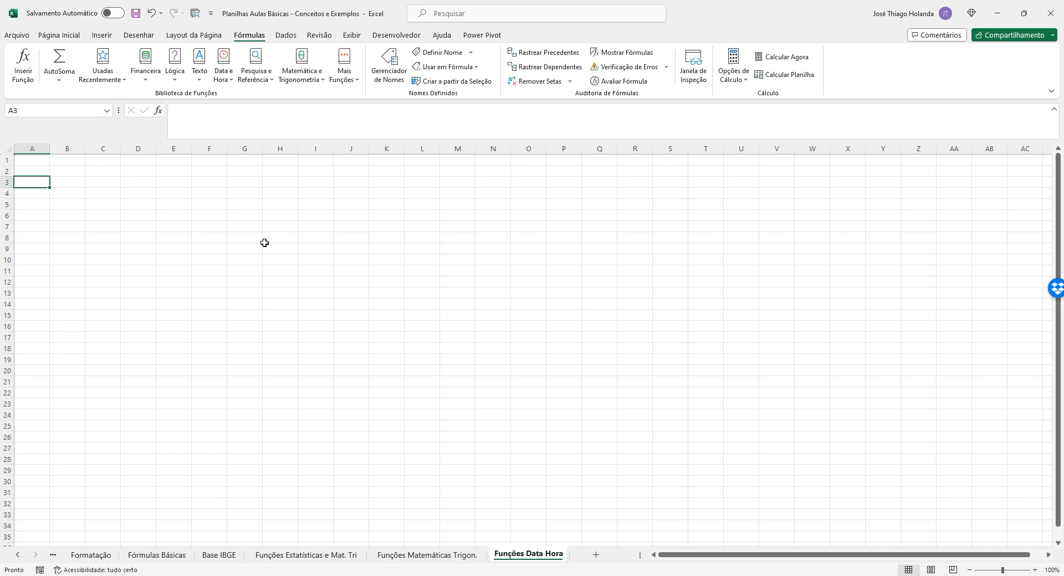
pyautogui.click(437, 555)
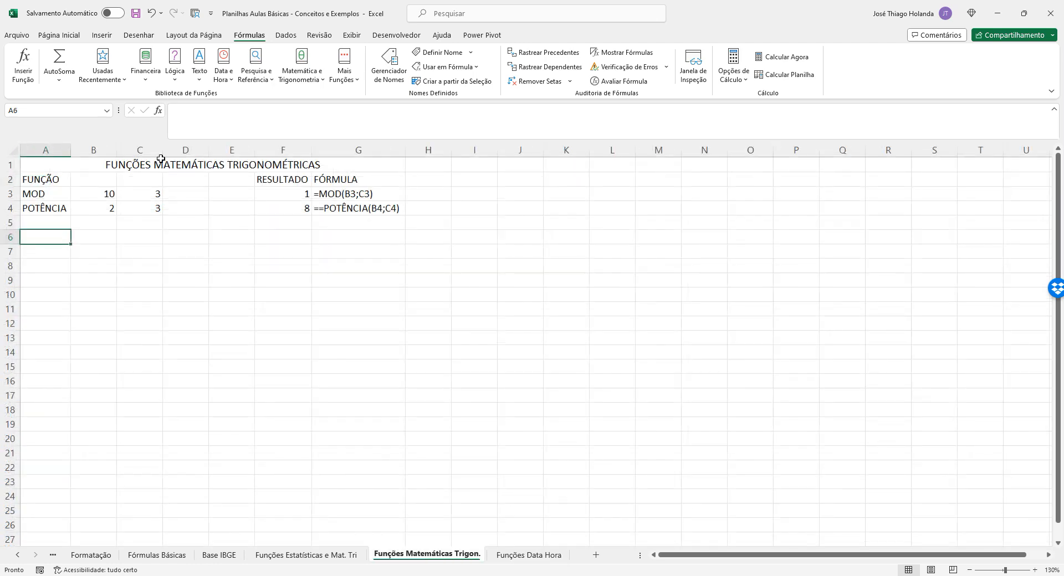
pyautogui.moveTo(158, 162); pyautogui.dragTo(160, 174)
pyautogui.hotkey('ctrl', 'c')
pyautogui.click(528, 554)
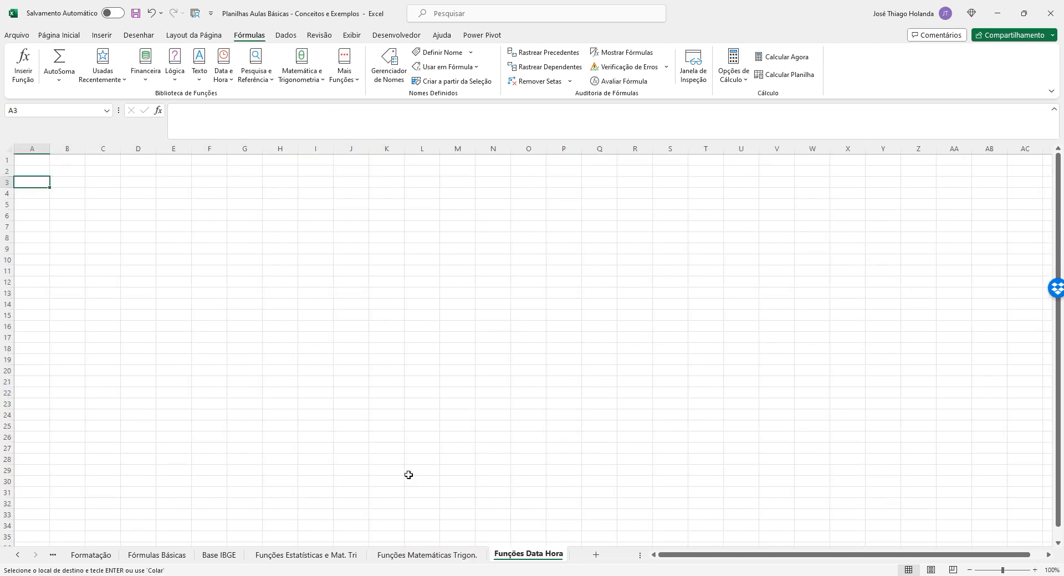
pyautogui.click(24, 160)
pyautogui.hotkey('ctrl', 'v')
# Step: Change the merged title in row 1 to "FUNÇÕES DE DATA E HORA"
pyautogui.click(191, 161)
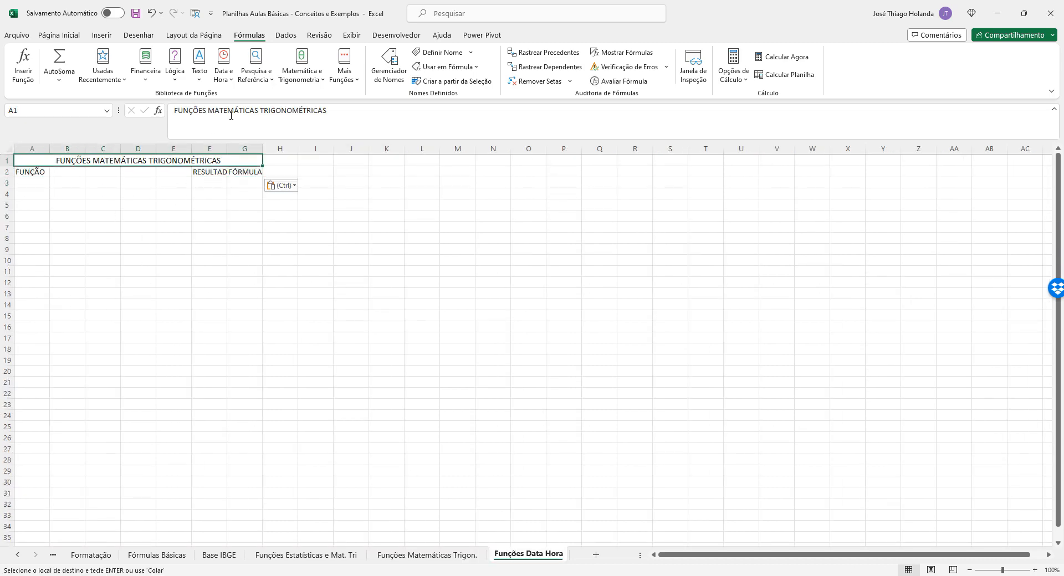
pyautogui.moveTo(208, 110); pyautogui.dragTo(500, 115)
pyautogui.write('de')
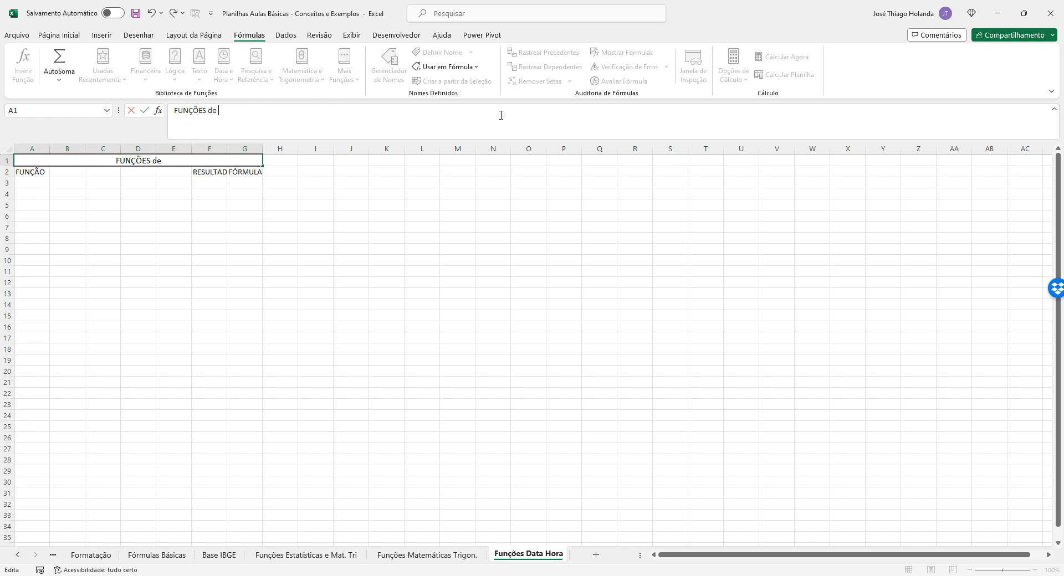
pyautogui.press('BackSpace')
pyautogui.press('BackSpace')
pyautogui.press('BackSpace')
pyautogui.write('DE DATA E HORA')
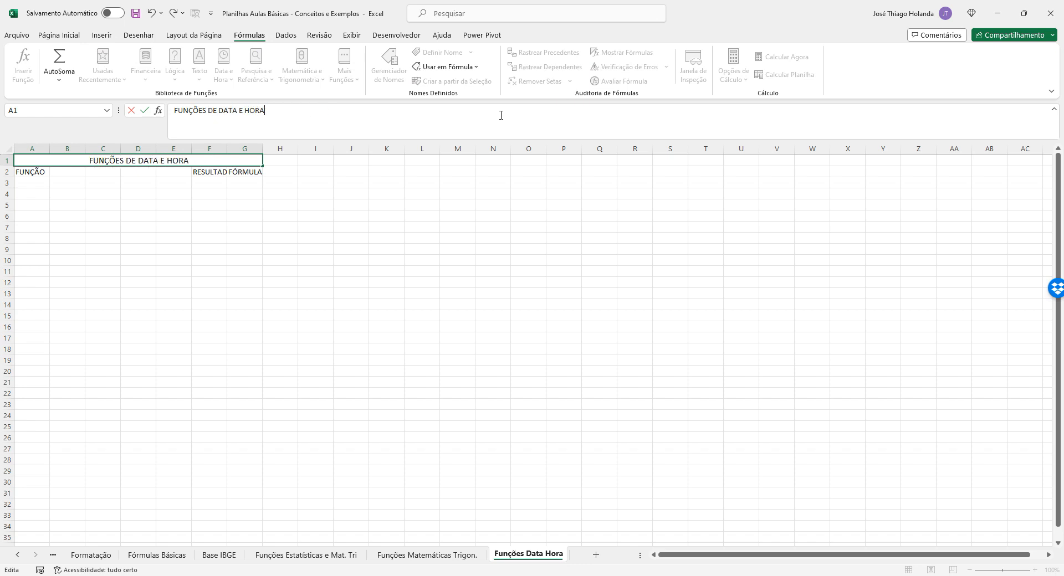
pyautogui.press('Return')
pyautogui.press('Return')
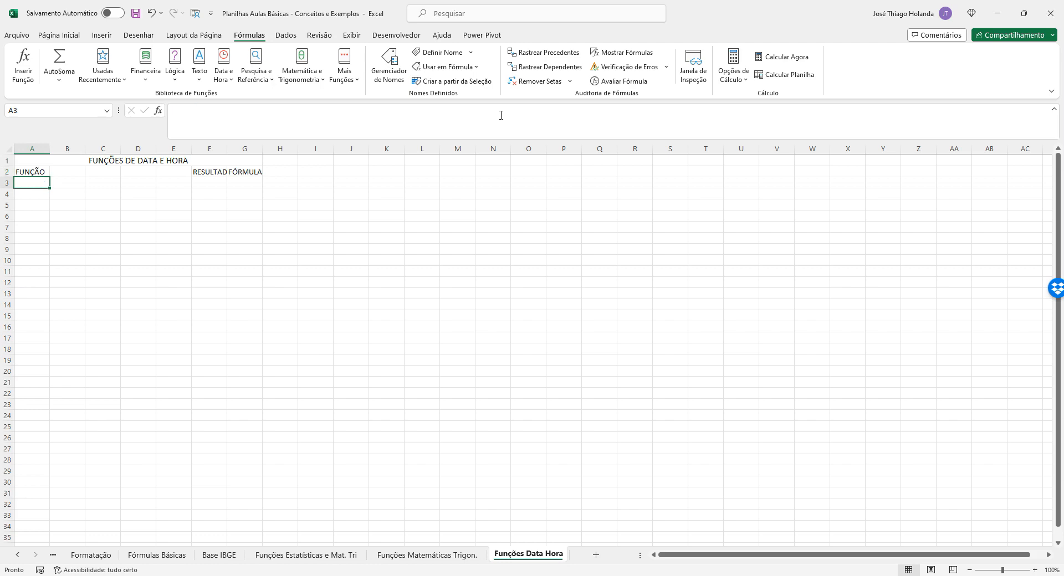
# Step: Enter the function names AGORA in cell A3 and HOJE in cell A4
pyautogui.write('AGORA')
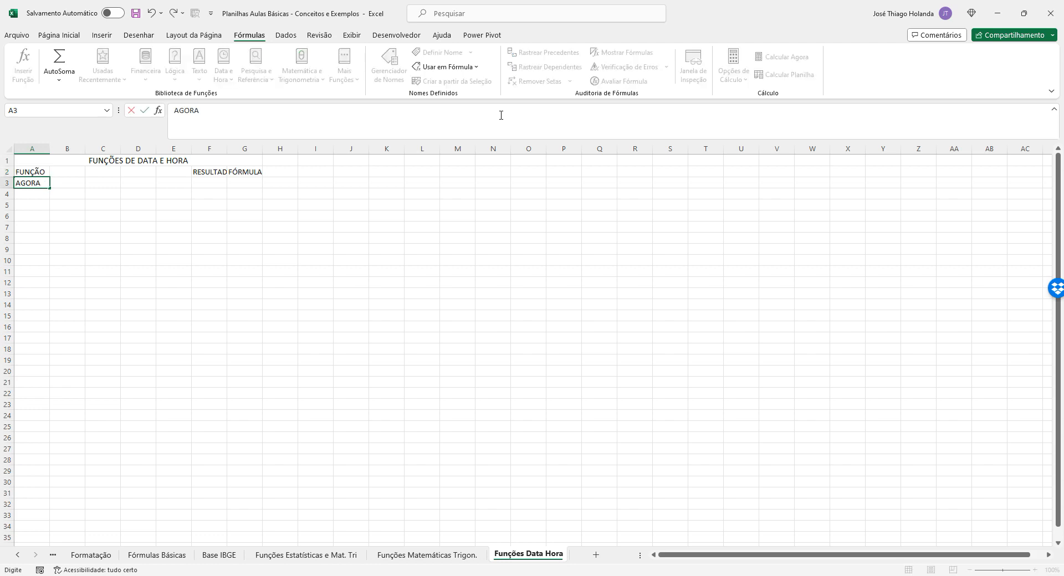
pyautogui.press('Return')
pyautogui.write('HOJE')
pyautogui.press('Right')
pyautogui.press('Up')
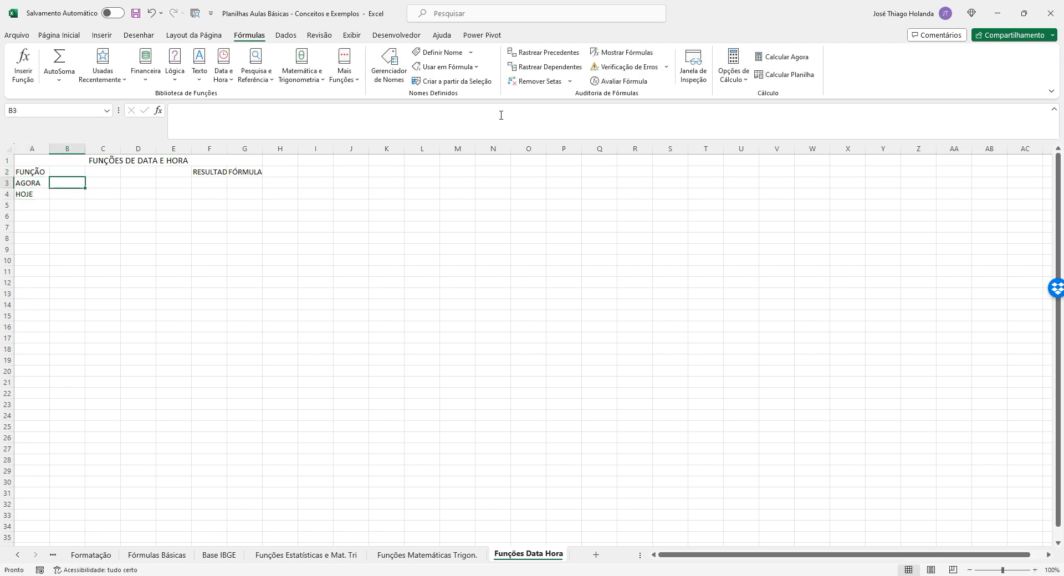
# Step: Widen the RESULTADO column to fit its header and enter the formula =AGORA() in cell F3
pyautogui.press('Right')
pyautogui.press('Right')
pyautogui.press('Right')
pyautogui.press('Right')
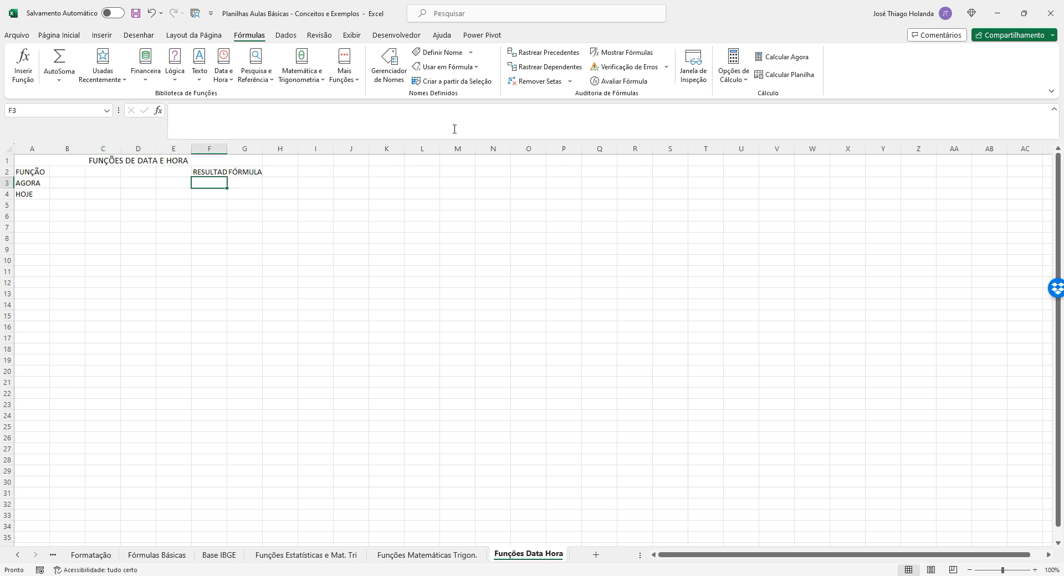
pyautogui.moveTo(227, 148); pyautogui.dragTo(273, 148)
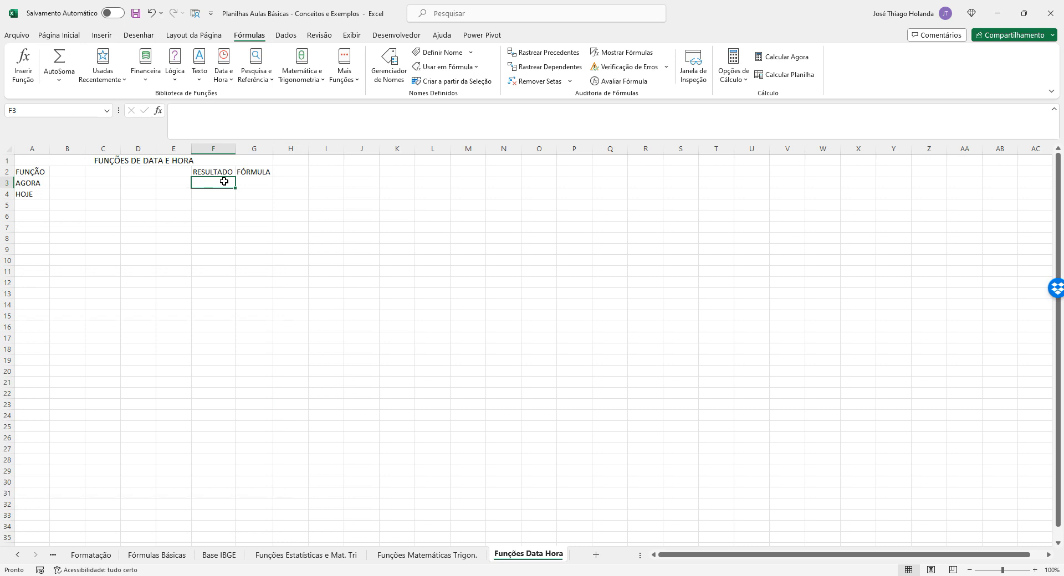
pyautogui.write('=')
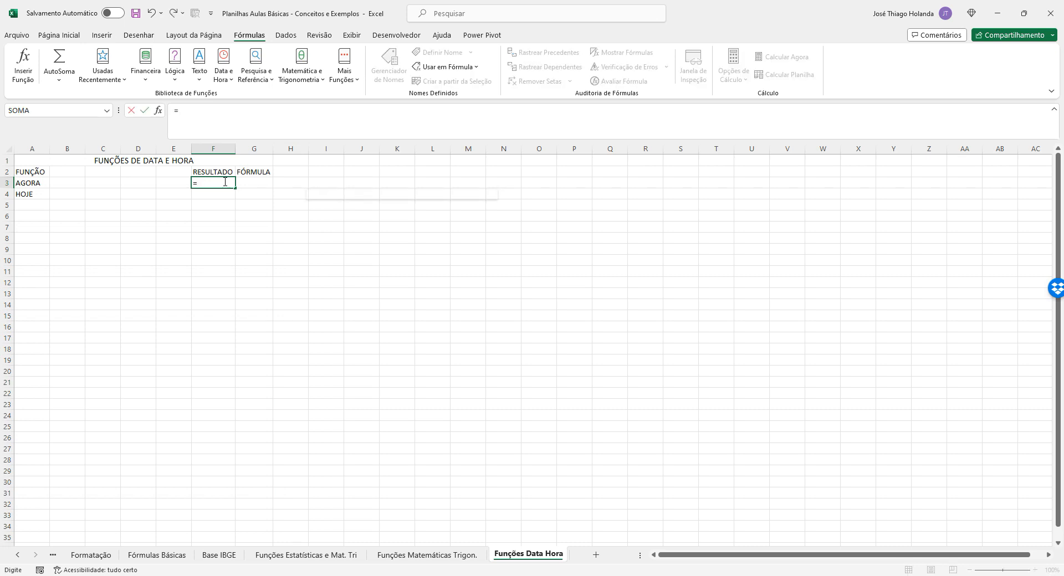
pyautogui.write('AGORA')
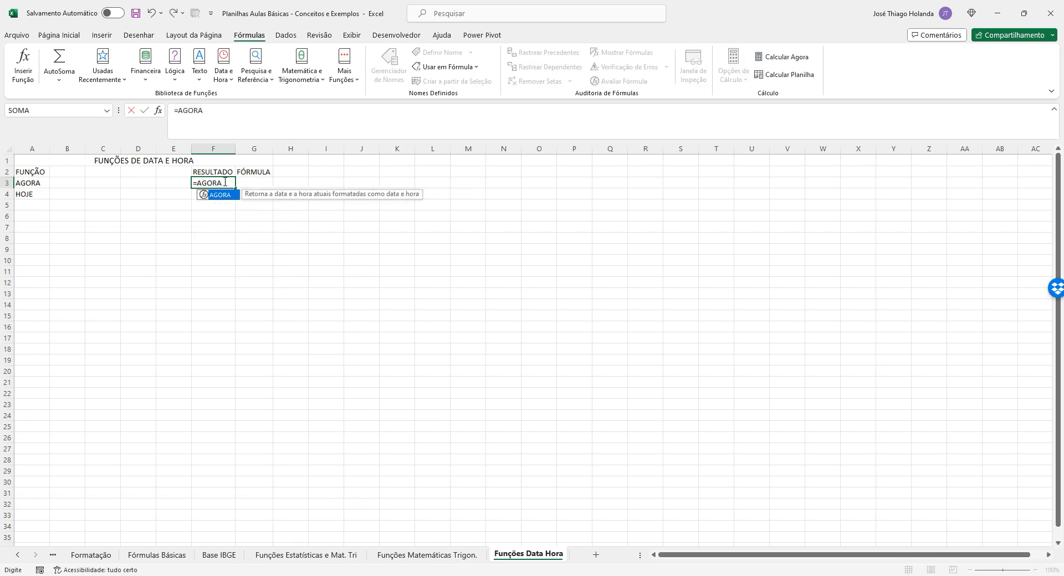
pyautogui.write('()')
pyautogui.press('Return')
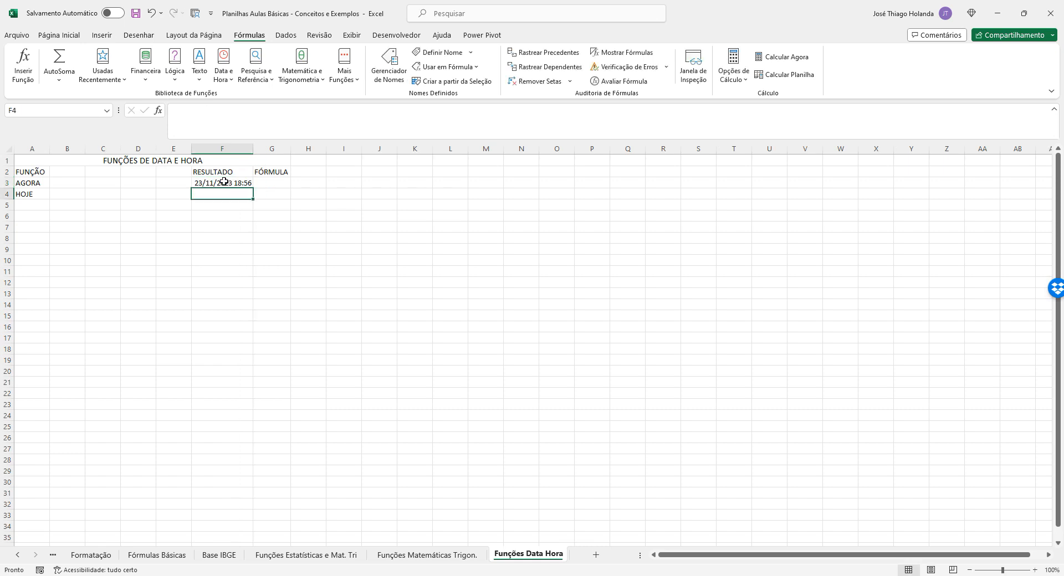
# Step: Enter the formula =HOJE() in cell F4 for the current date
pyautogui.write('=')
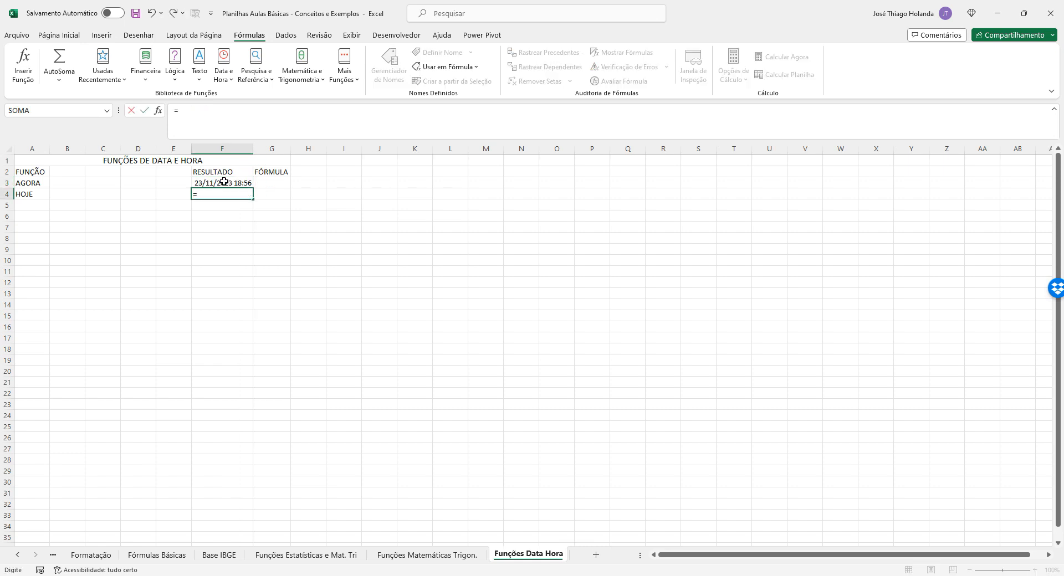
pyautogui.write('HOJE(')
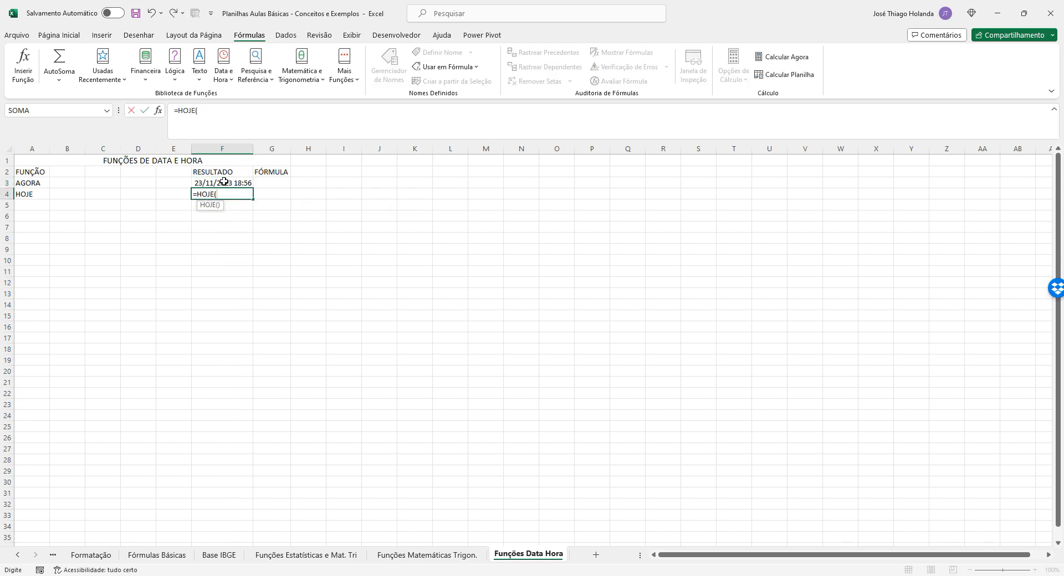
pyautogui.write(')')
pyautogui.press('Return')
pyautogui.press('Up')
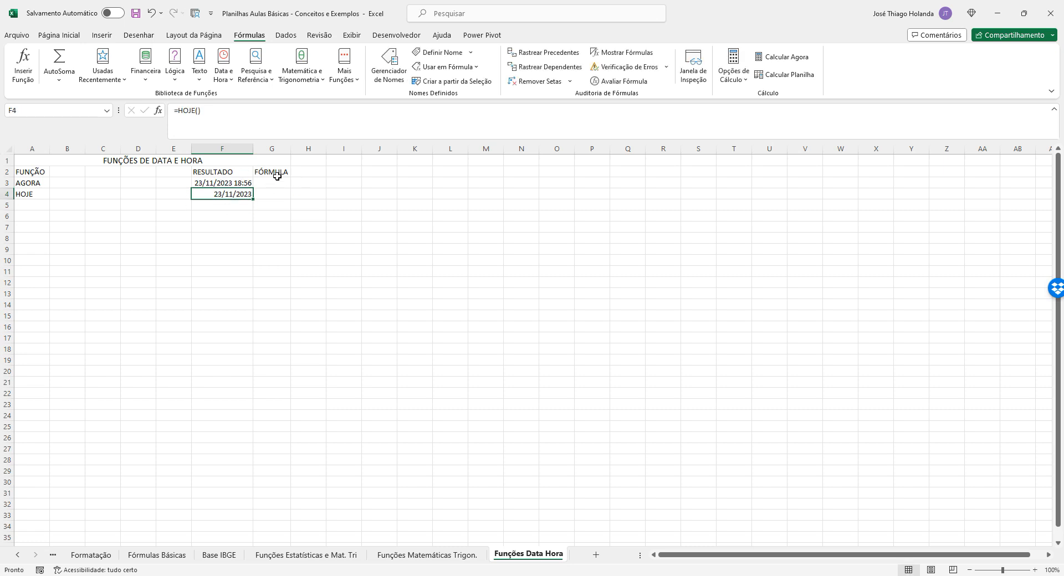
pyautogui.moveTo(224, 115); pyautogui.dragTo(66, 124)
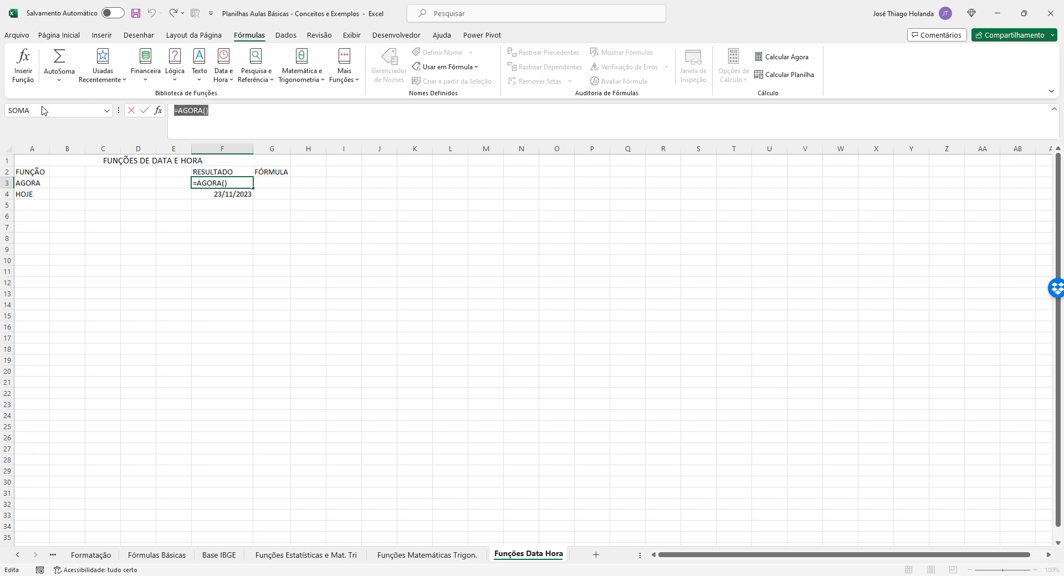
pyautogui.write('=')
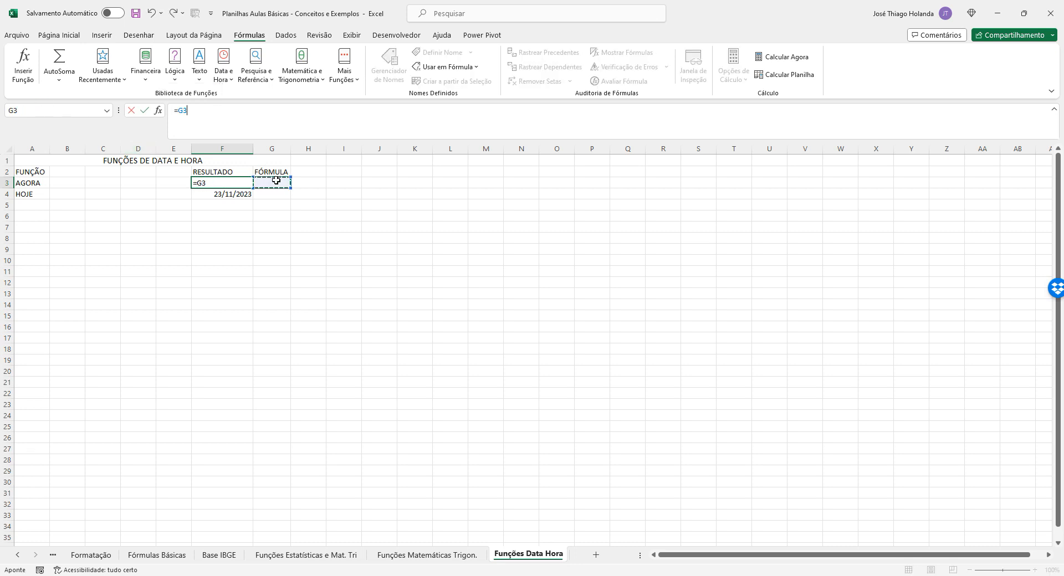
pyautogui.click(273, 182)
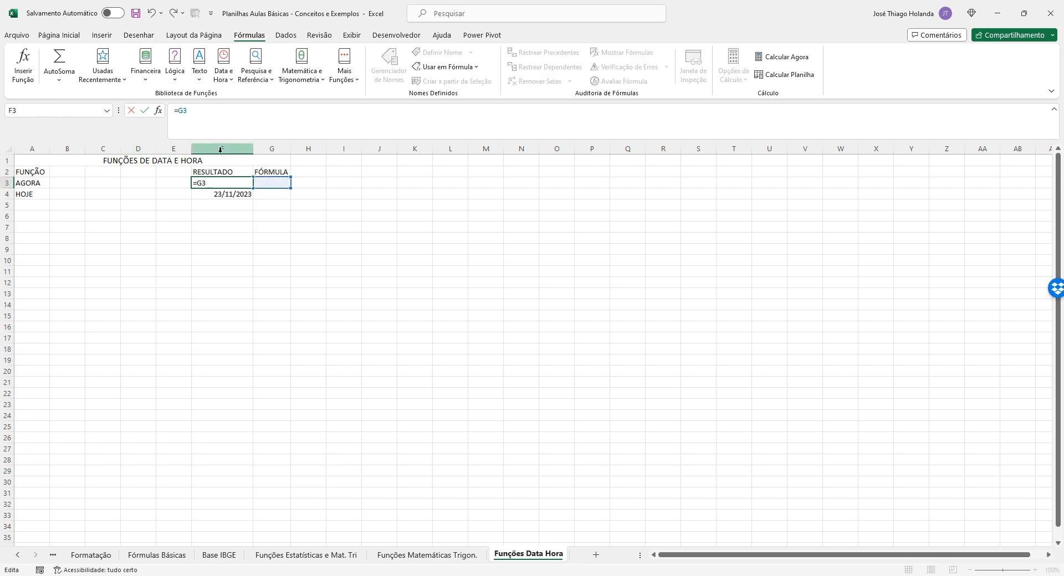
pyautogui.press('Return')
pyautogui.press('Up')
pyautogui.hotkey('ctrl', 'z')
# Step: Write the AGORA formula as the literal text =AGORA() in cell G3 of the FÓRMULA column
pyautogui.press('Right')
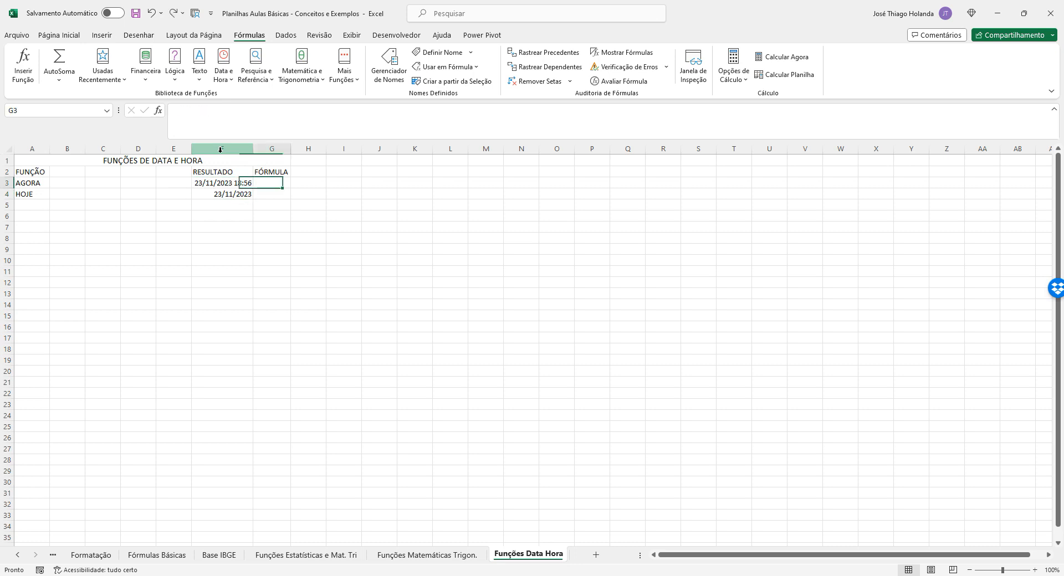
pyautogui.write("'=")
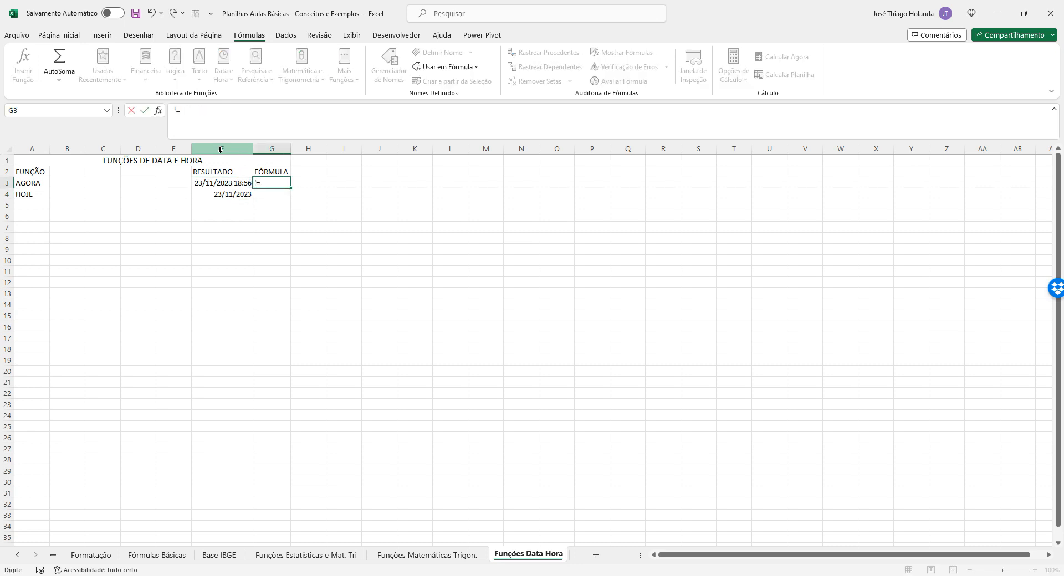
pyautogui.write('=AGORA()')
pyautogui.press('Return')
# Step: Copy the formula from cell F4 into G4 as the literal text ==HOJE()
pyautogui.write("'")
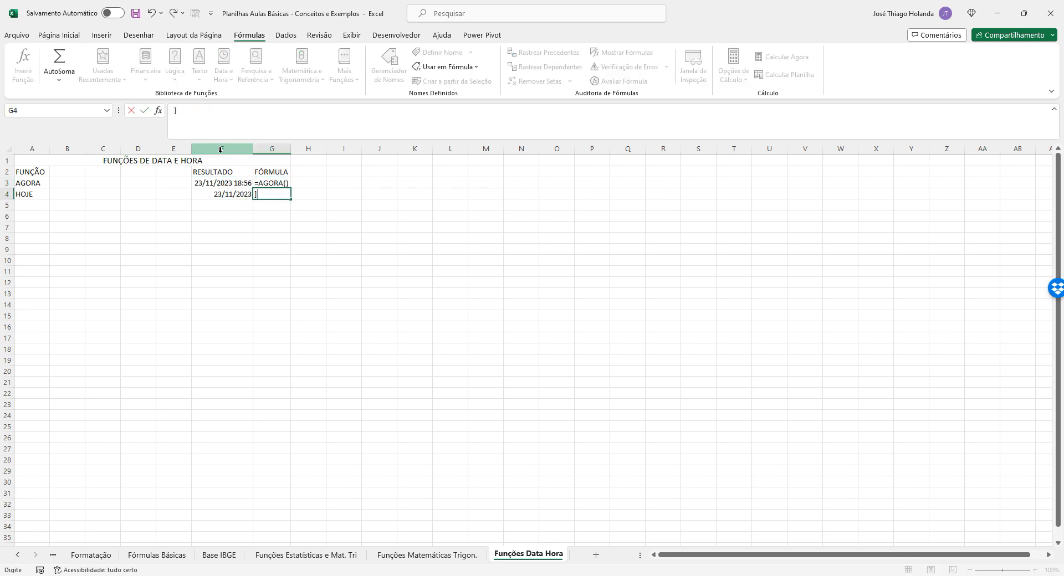
pyautogui.press('BackSpace')
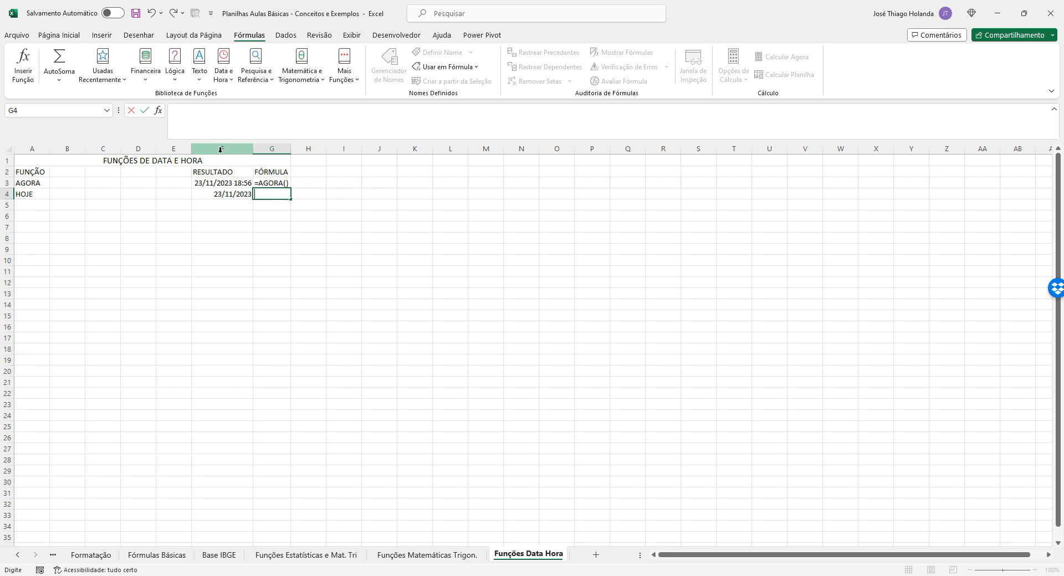
pyautogui.click(215, 194)
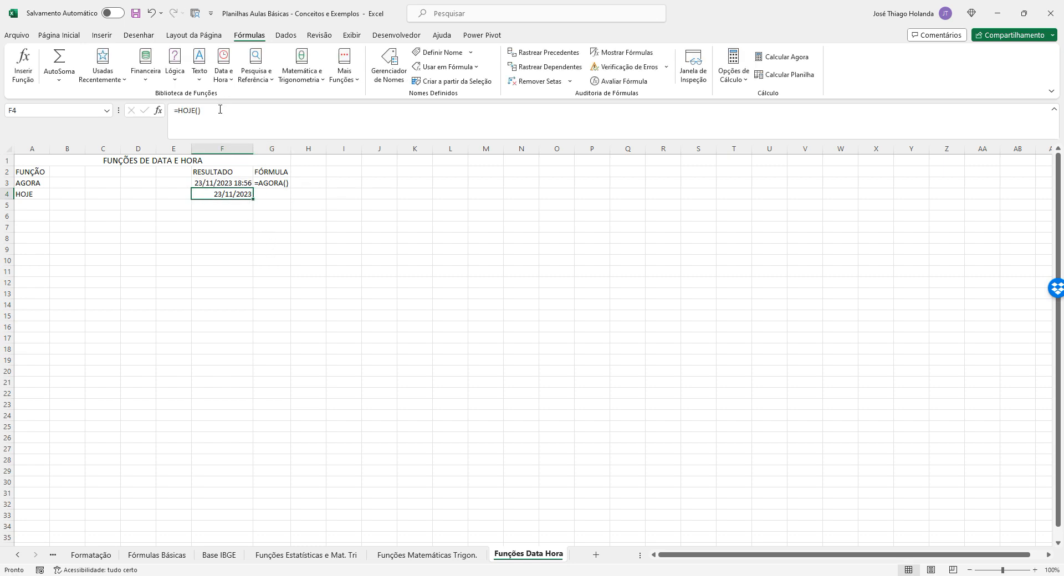
pyautogui.moveTo(222, 110); pyautogui.dragTo(101, 113)
pyautogui.hotkey('ctrl', 'c')
pyautogui.press('Escape')
pyautogui.press('Right')
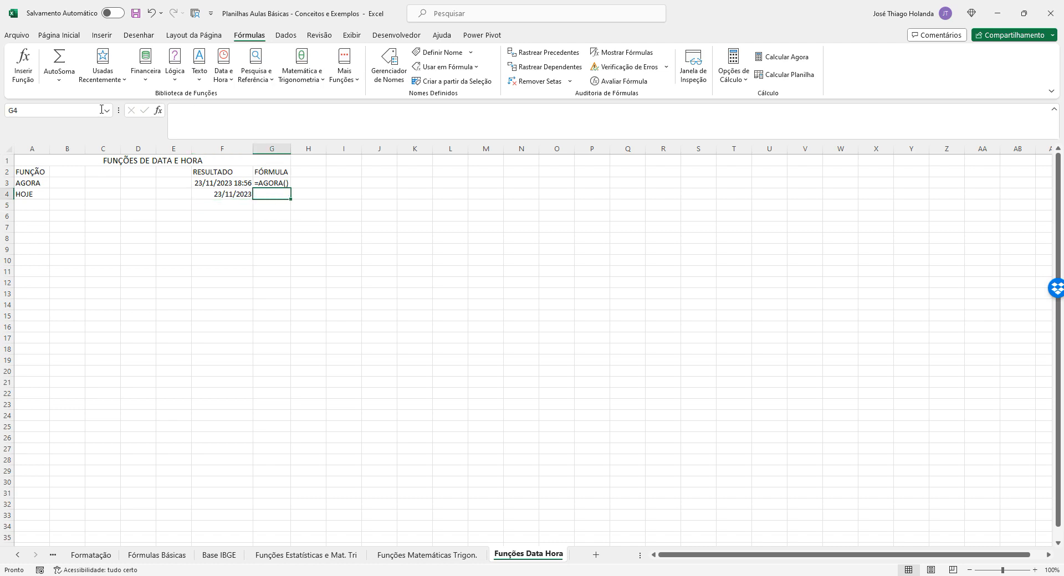
pyautogui.write("'=")
pyautogui.hotkey('ctrl', 'v')
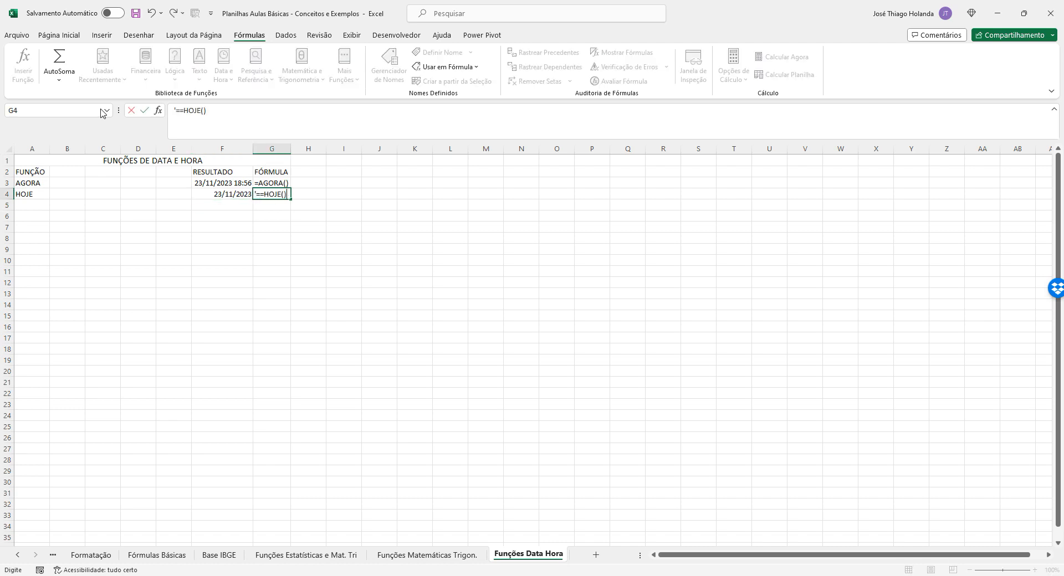
pyautogui.press('Return')
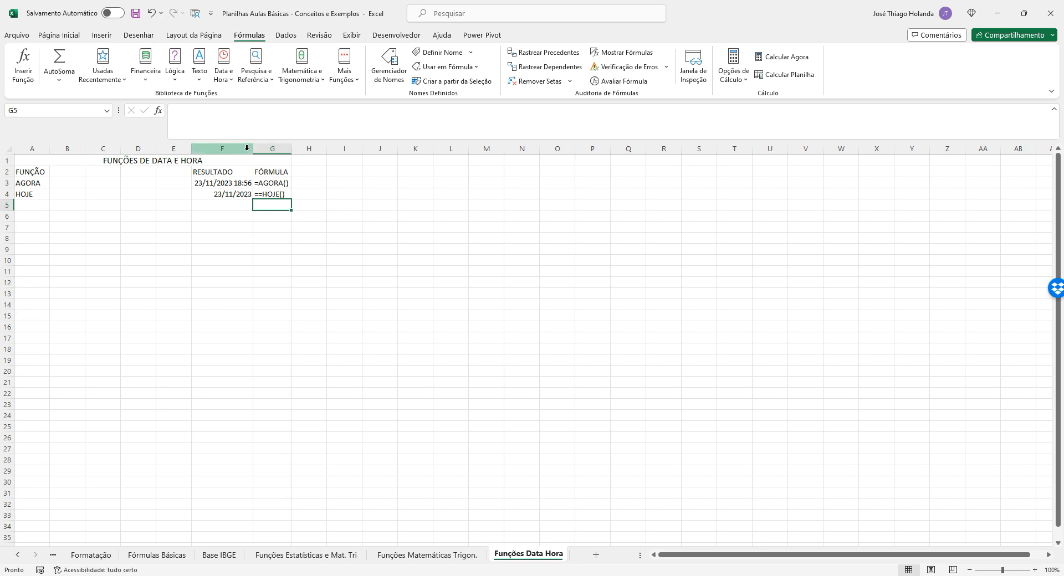
pyautogui.moveTo(255, 149); pyautogui.dragTo(255, 150)
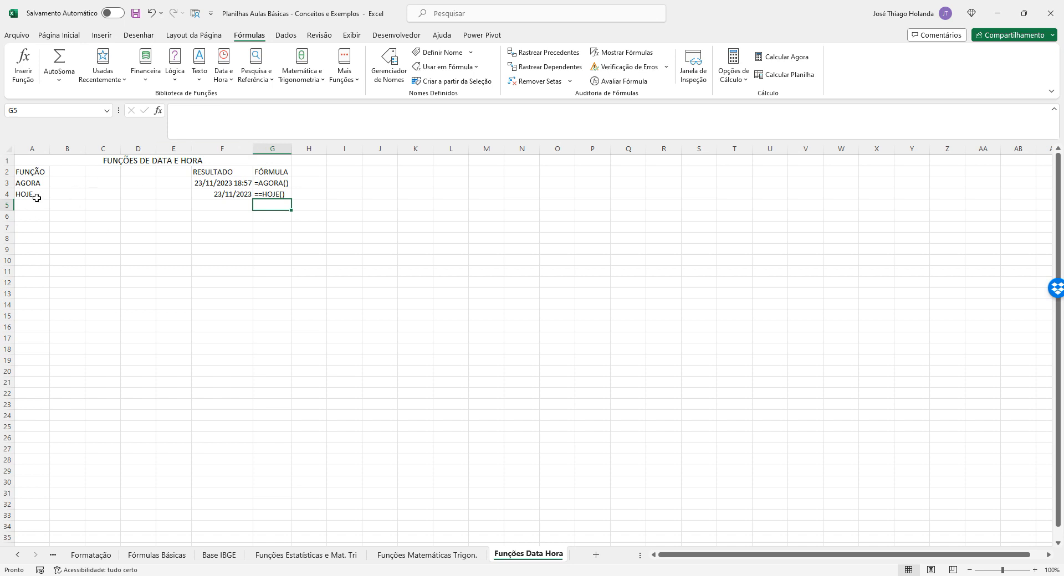
# Step: Switch to the Funções Matemáticas Trigon. sheet and enter the function name ARRED in cell A5
pyautogui.click(221, 257)
pyautogui.click(443, 555)
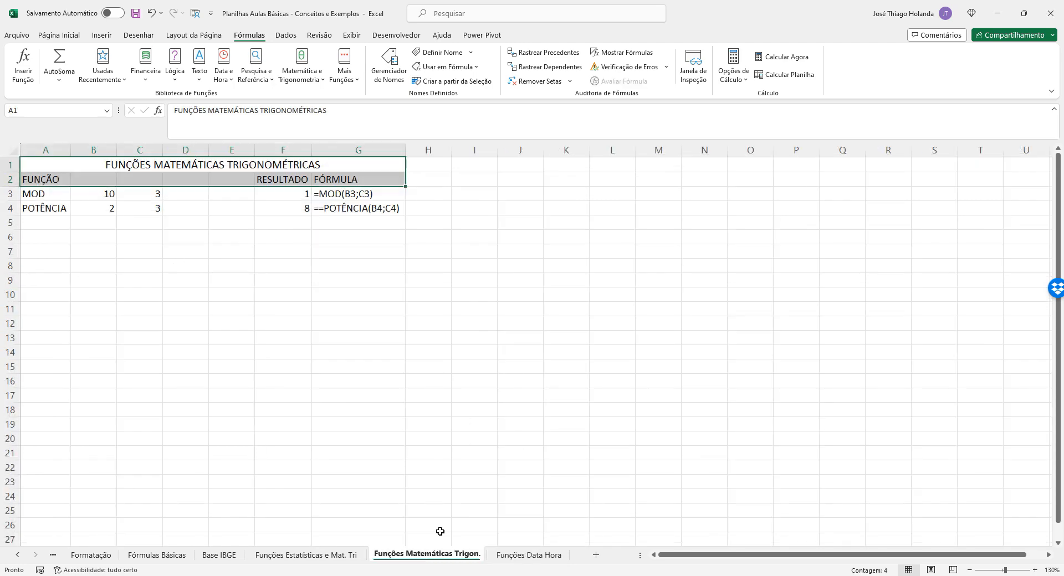
pyautogui.click(198, 254)
pyautogui.click(36, 224)
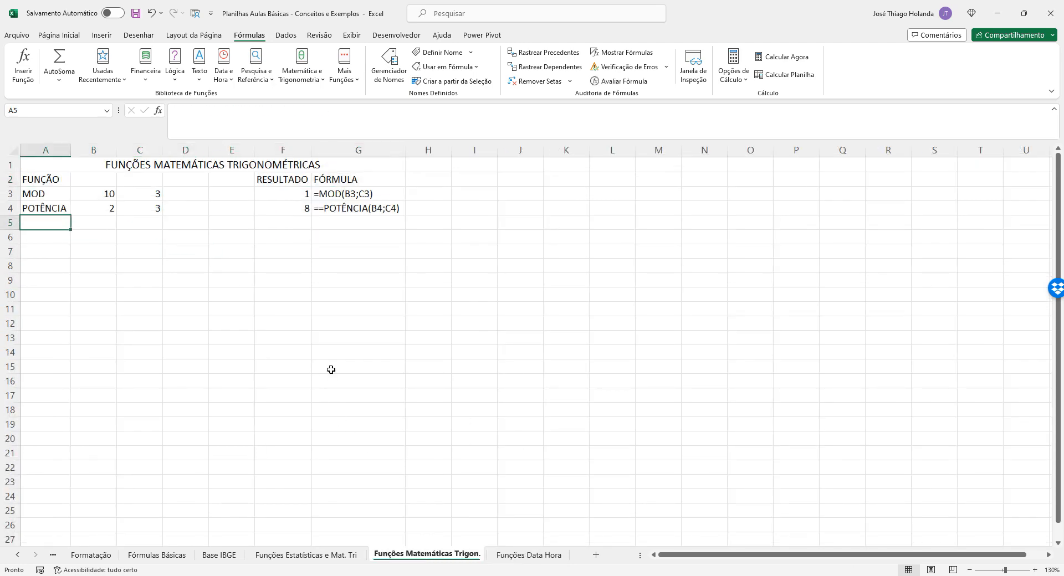
pyautogui.write('ARRED')
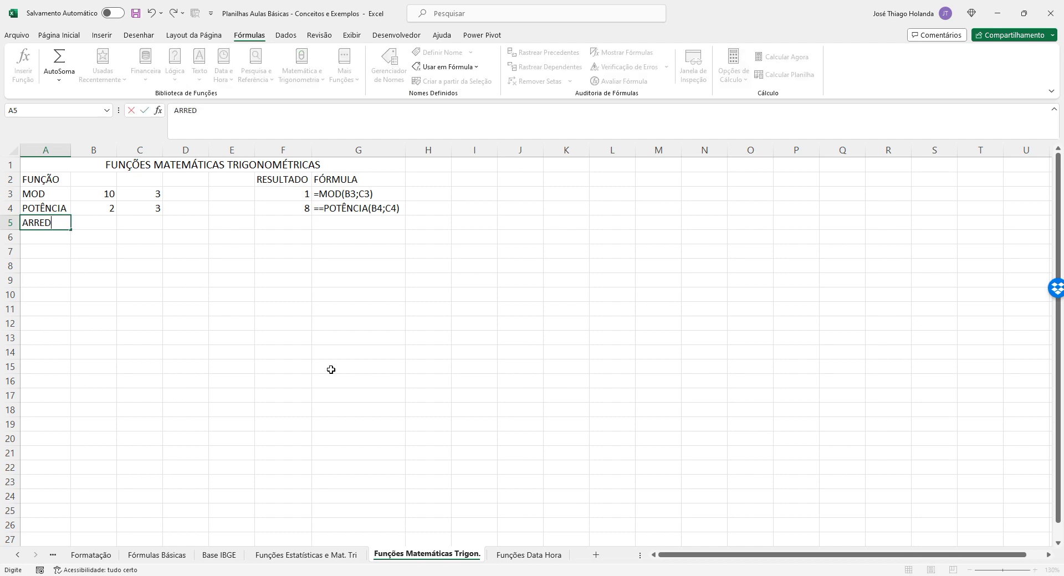
pyautogui.press('Tab')
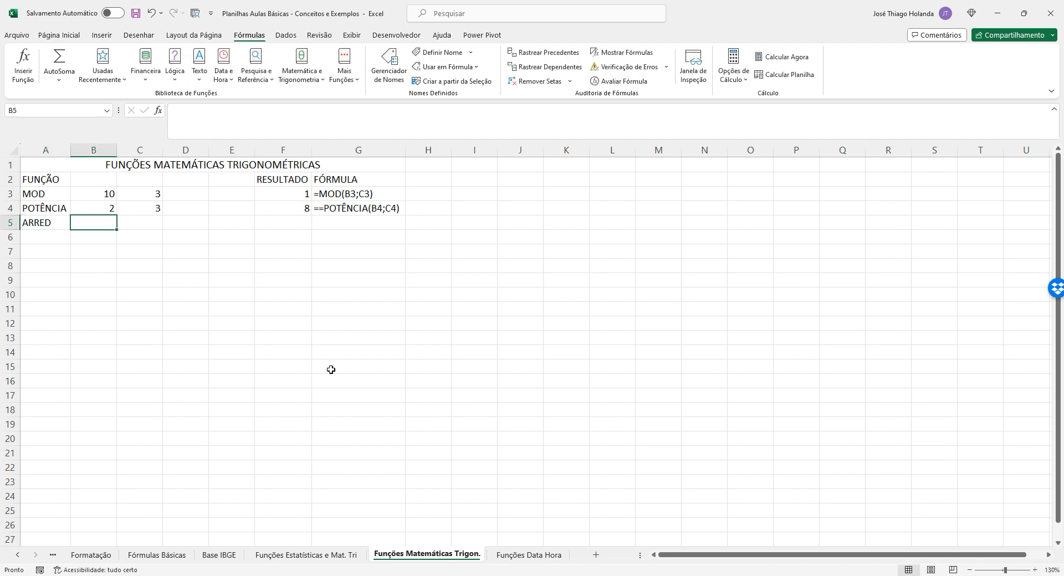
# Step: Remove the extra equals sign from the formula text in G4 so it reads =POTÊNCIA(B4;C4)
pyautogui.click(326, 210)
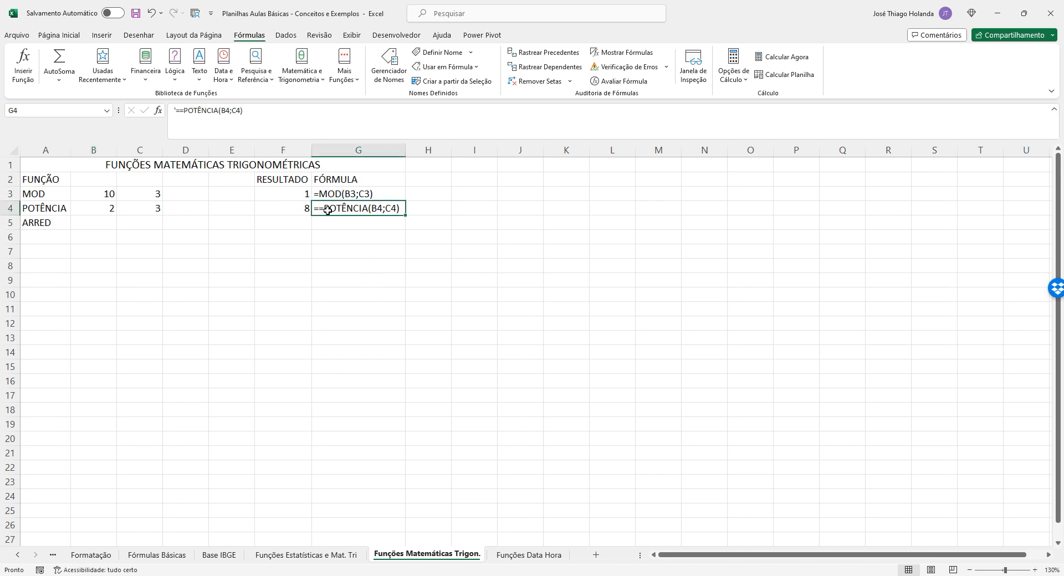
pyautogui.click(185, 109)
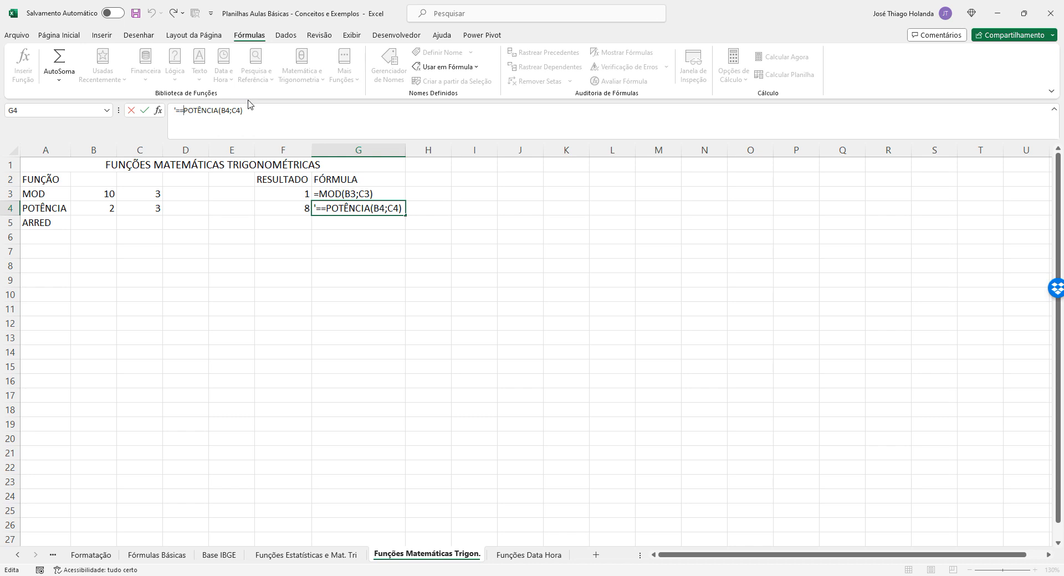
pyautogui.press('BackSpace')
pyautogui.press('BackSpace')
pyautogui.press('Return')
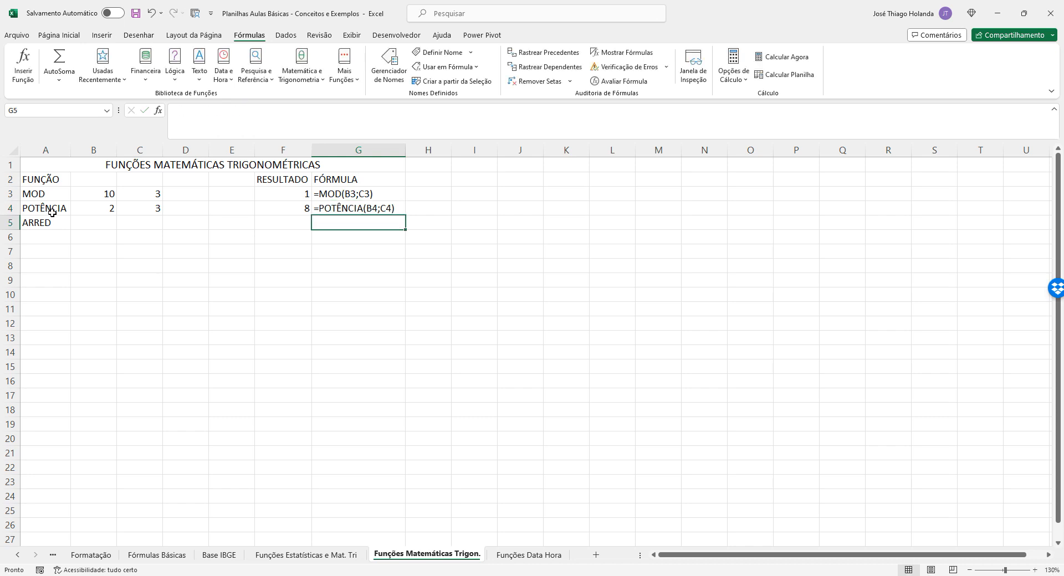
pyautogui.click(94, 222)
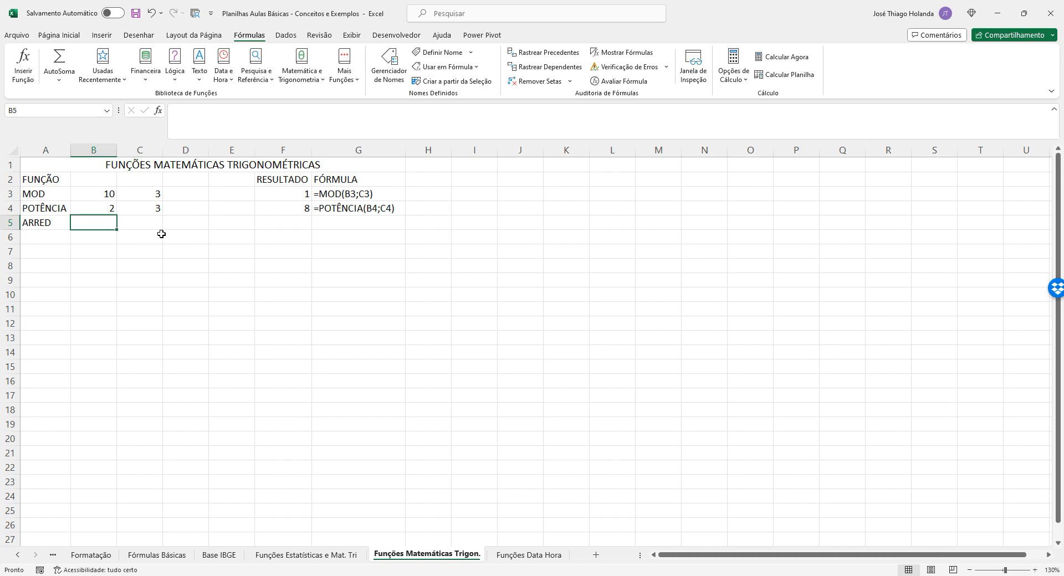
pyautogui.write('10,2')
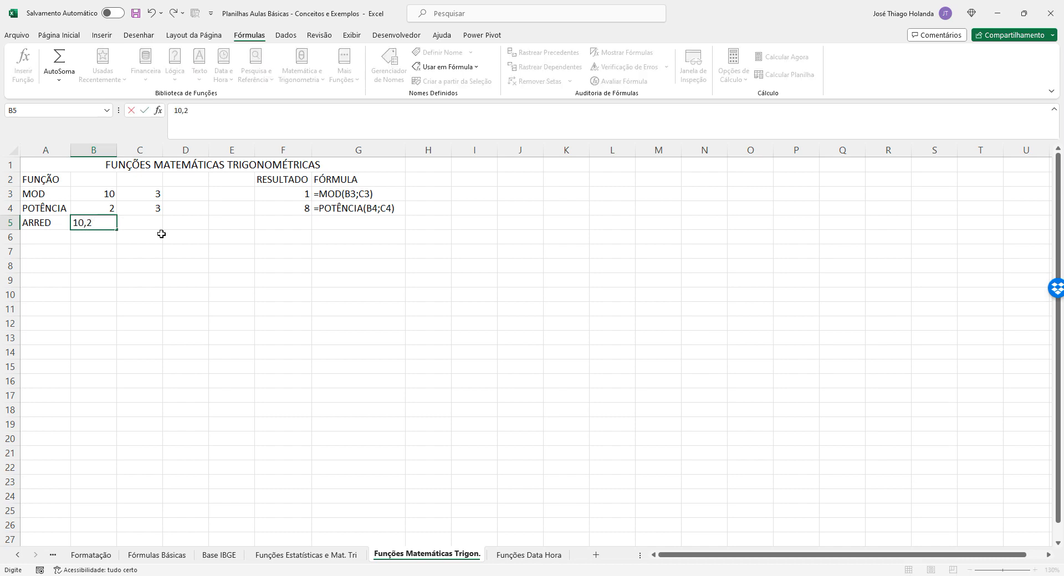
pyautogui.write('514253684')
pyautogui.press('Return')
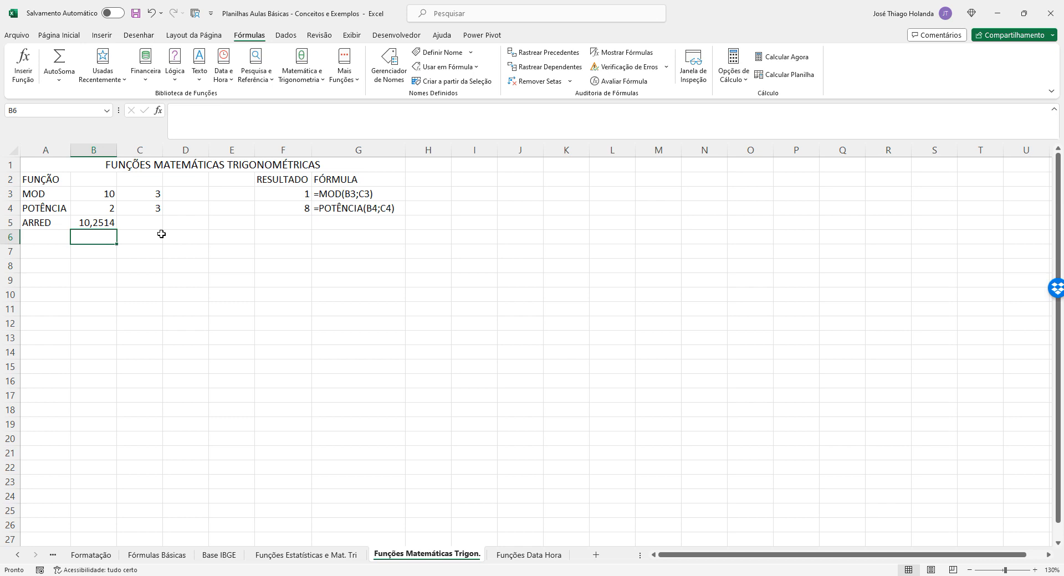
pyautogui.click(99, 222)
pyautogui.doubleClick(117, 148)
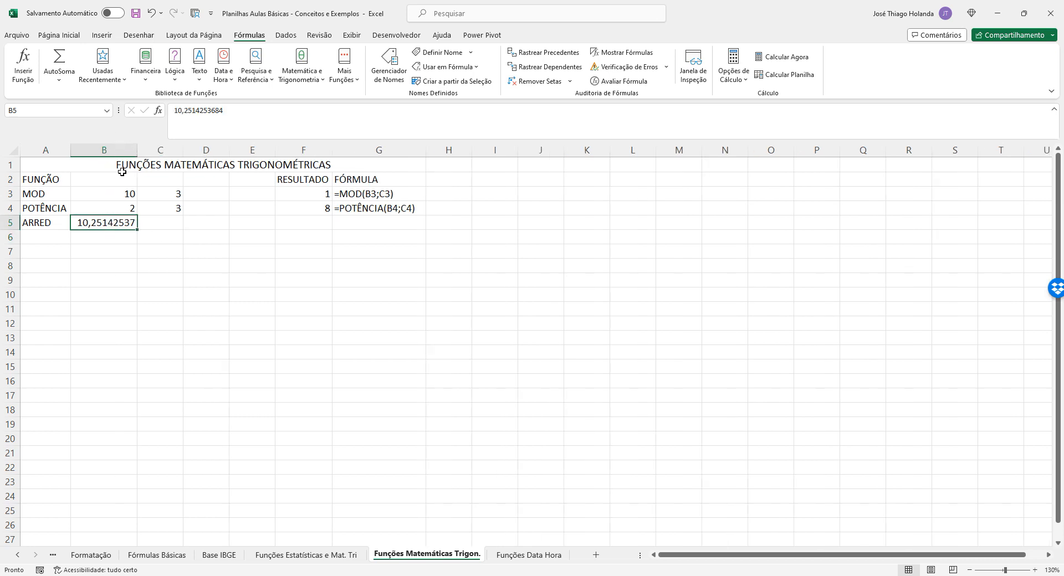
# Step: Enter 2 in cell C5 as the number of digits for the ARRED example
pyautogui.click(174, 226)
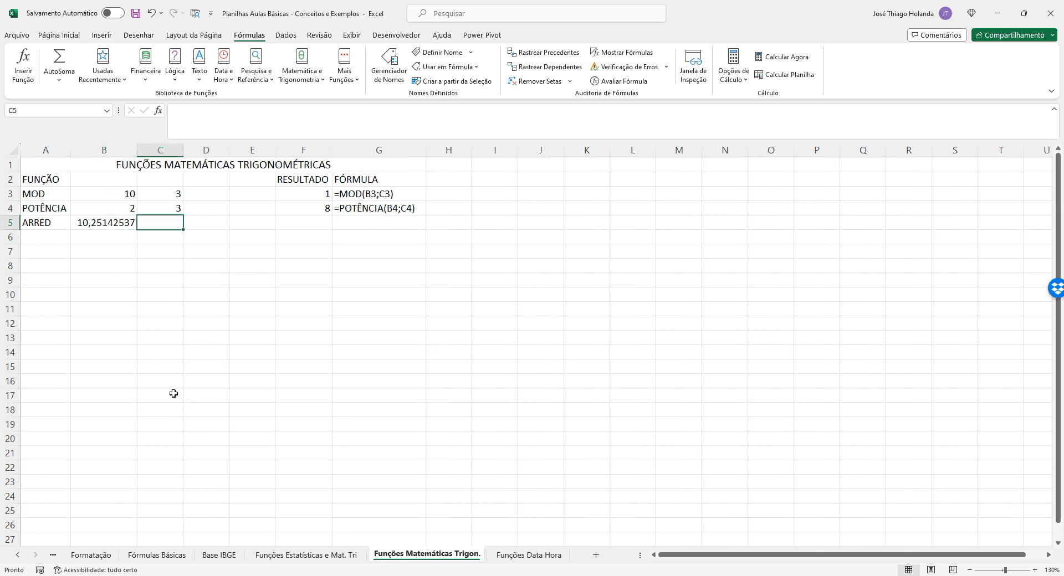
pyautogui.write('2')
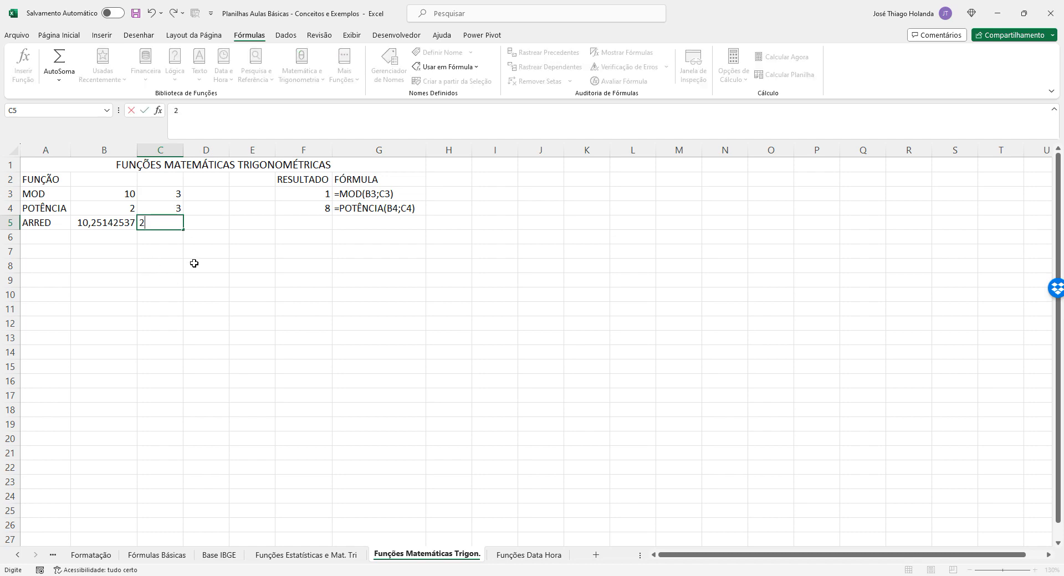
pyautogui.click(194, 264)
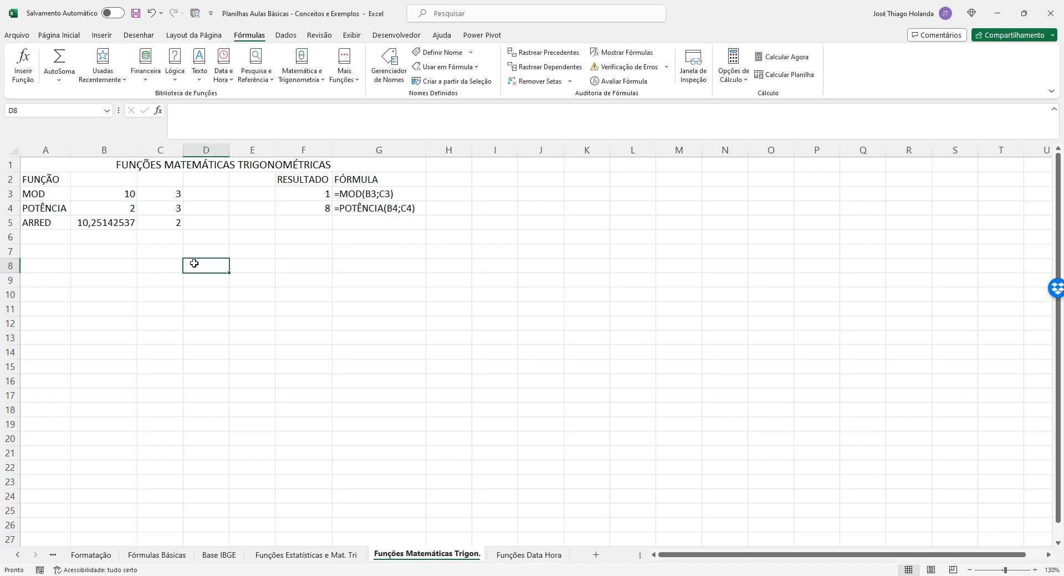
pyautogui.click(169, 224)
# Step: Enter the formula =ARRED(B5;C5) in cell F5 of the RESULTADO column
pyautogui.click(332, 219)
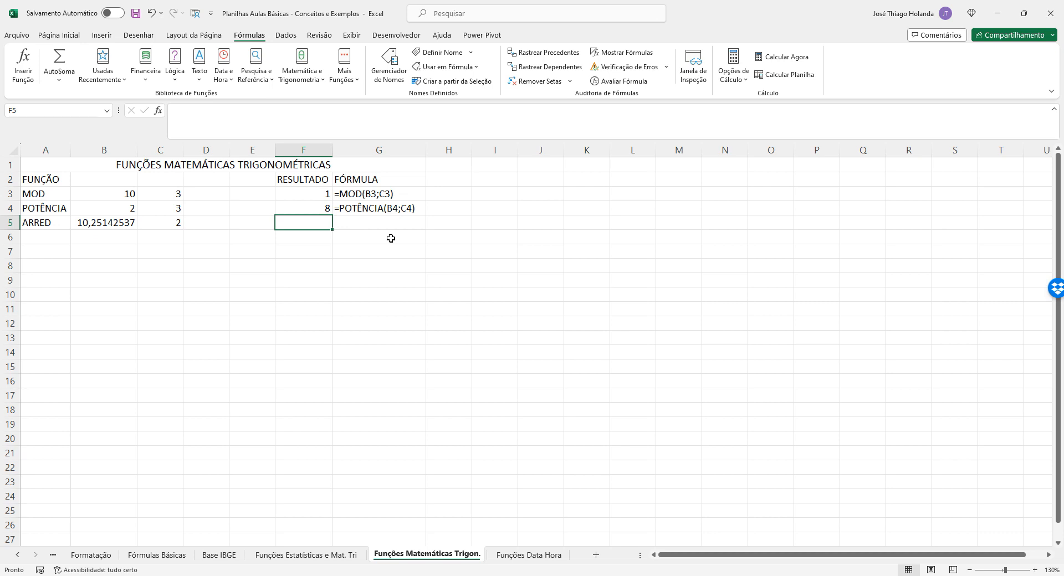
pyautogui.write('=ARRED(')
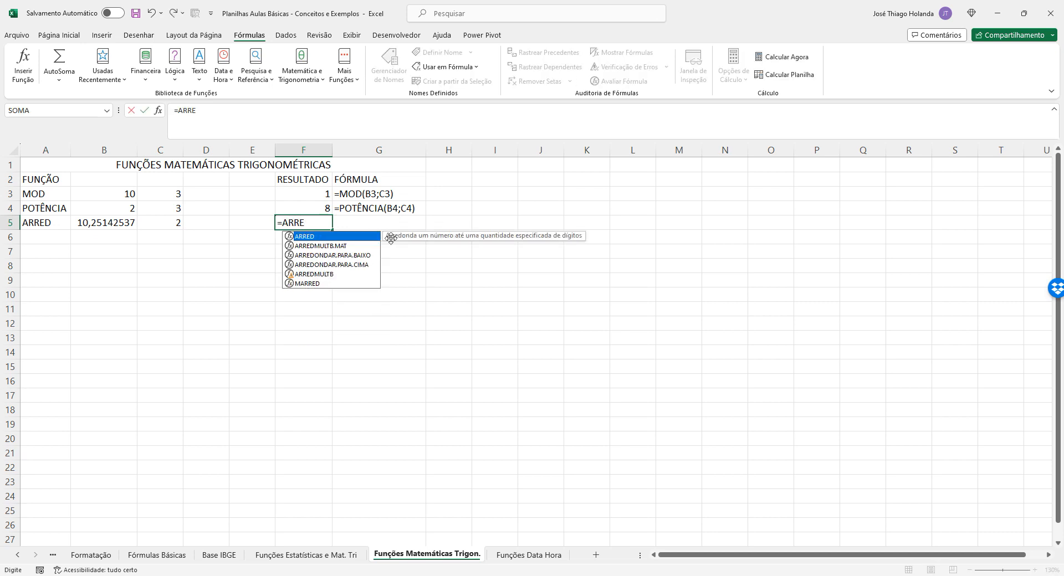
pyautogui.click(103, 222)
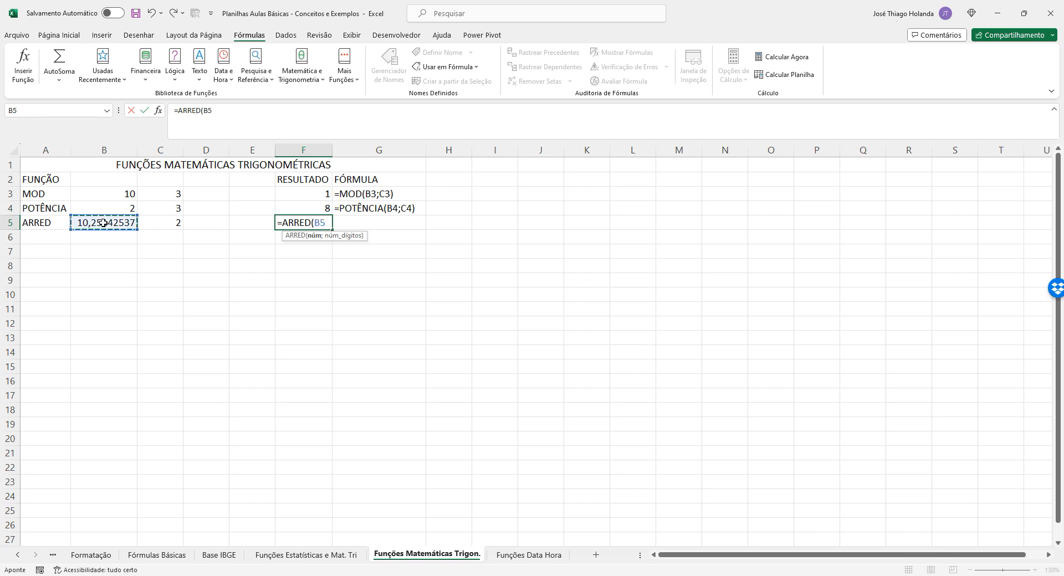
pyautogui.write(';')
pyautogui.click(169, 222)
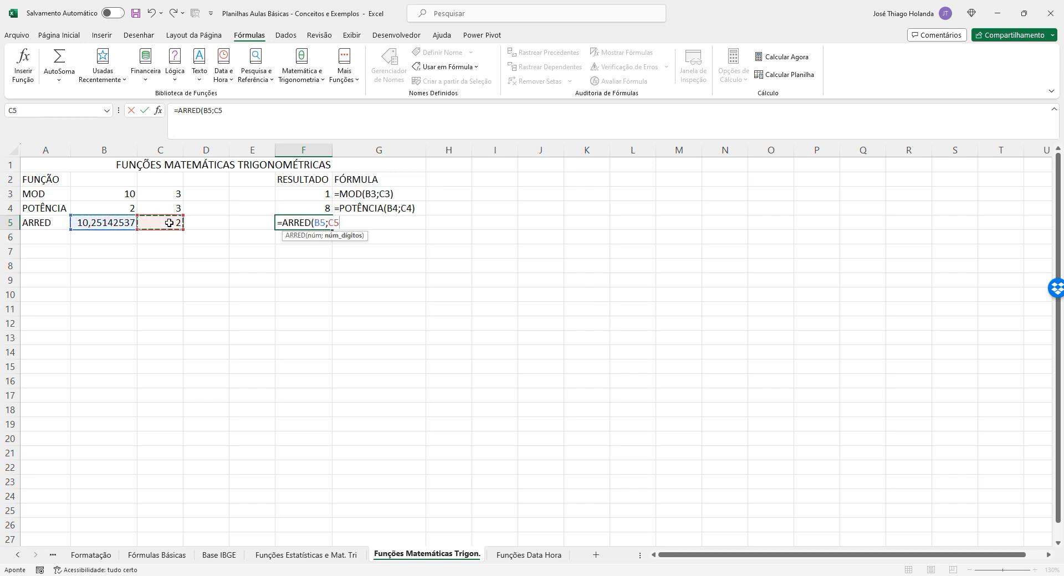
pyautogui.write(')')
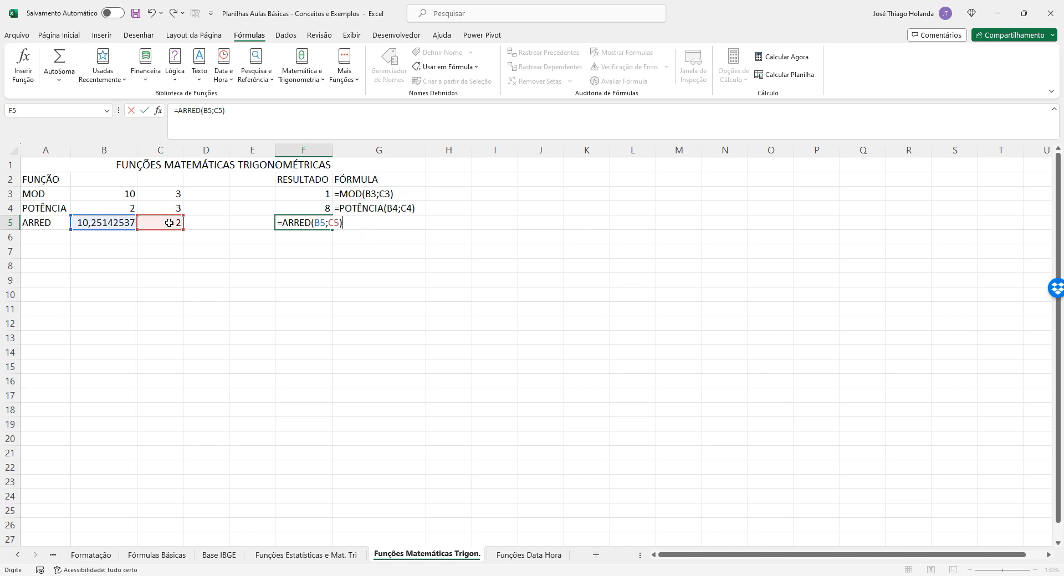
pyautogui.press('Return')
pyautogui.press('Up')
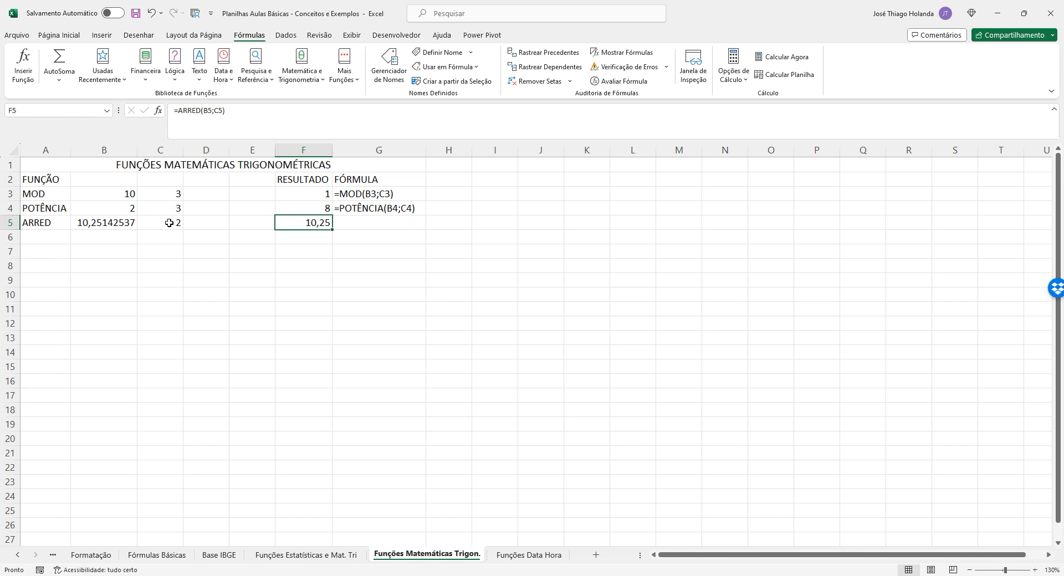
pyautogui.click(110, 224)
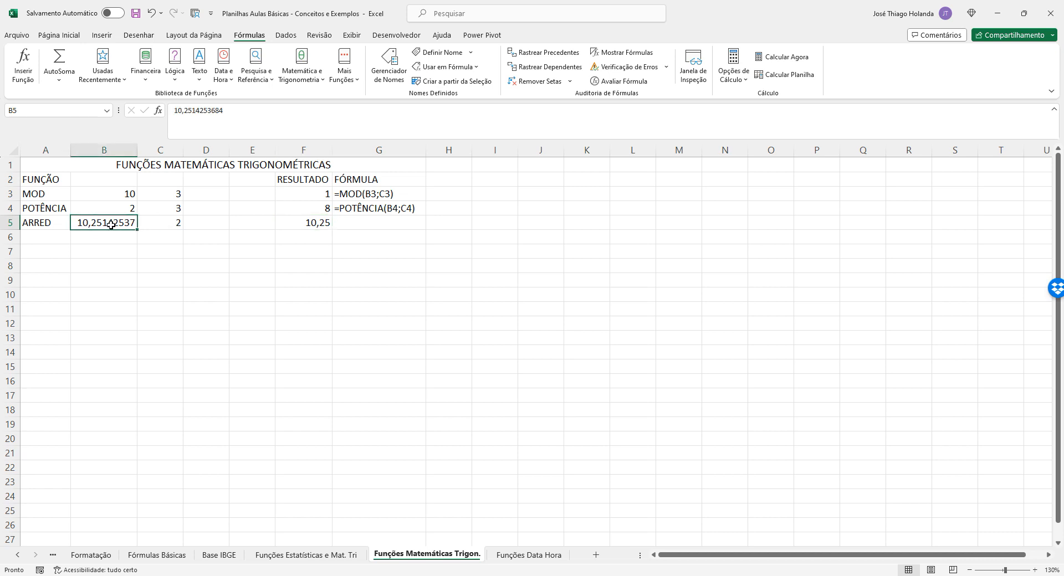
pyautogui.click(193, 110)
pyautogui.moveTo(193, 110); pyautogui.dragTo(223, 110)
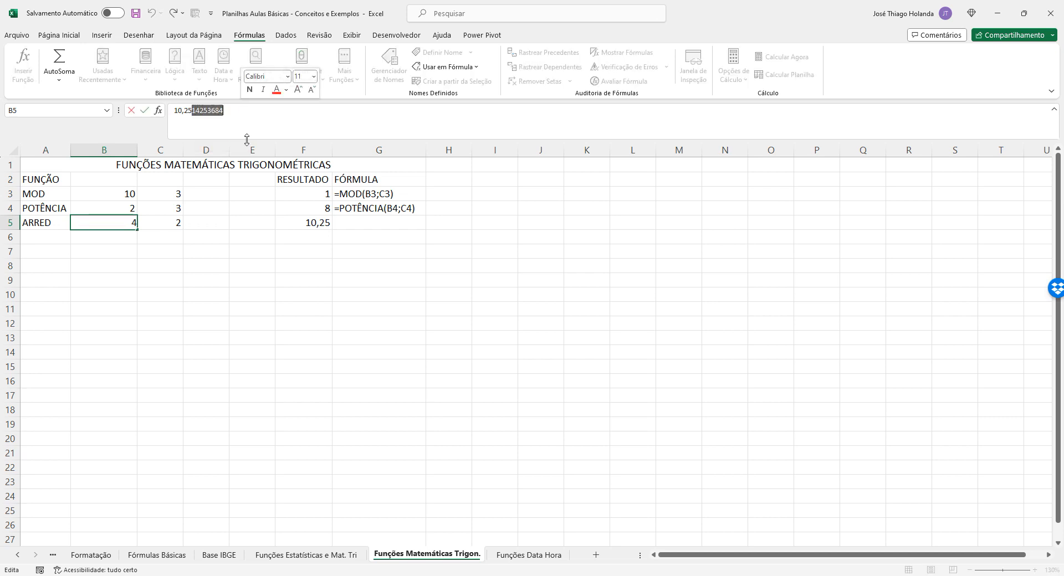
pyautogui.press('Left')
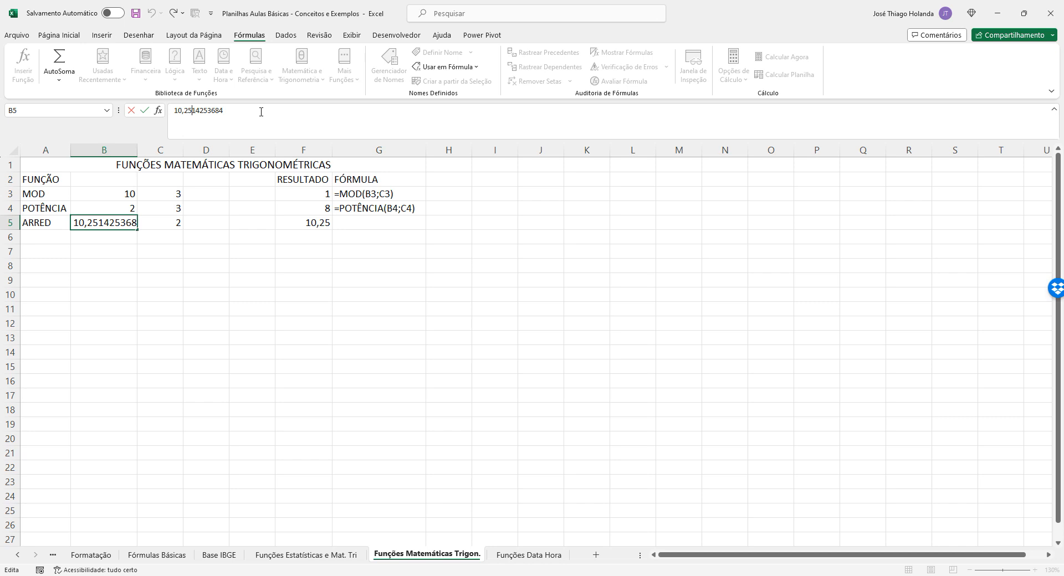
pyautogui.press('Delete')
pyautogui.write('5')
pyautogui.press('Return')
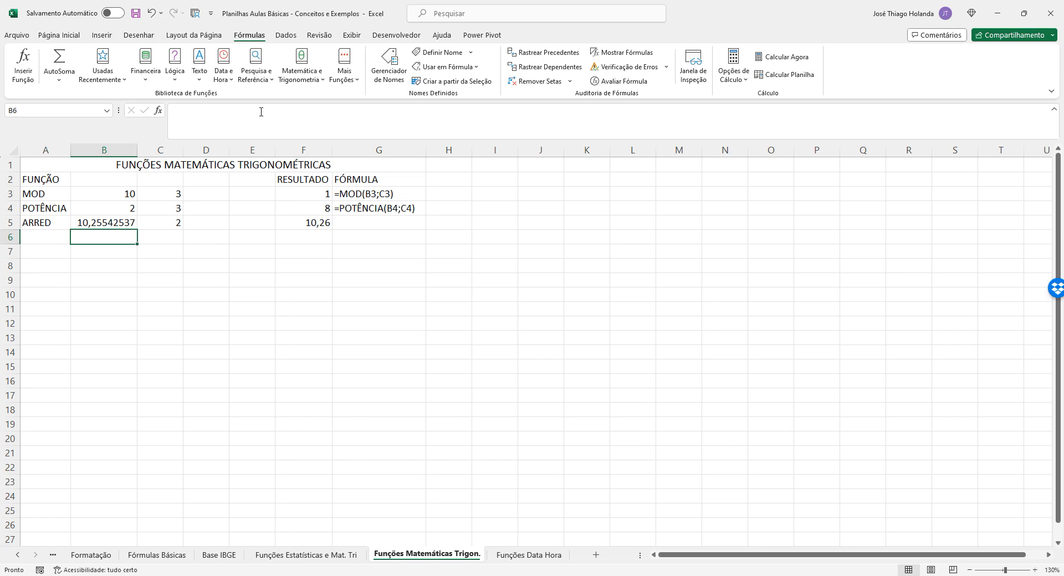
pyautogui.press('Up')
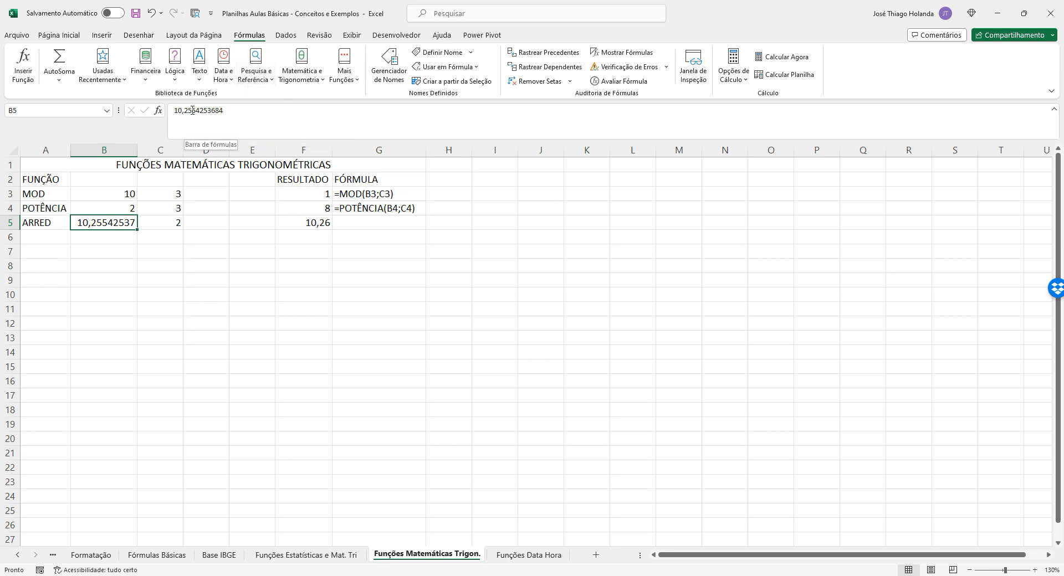
pyautogui.moveTo(196, 110); pyautogui.dragTo(193, 110)
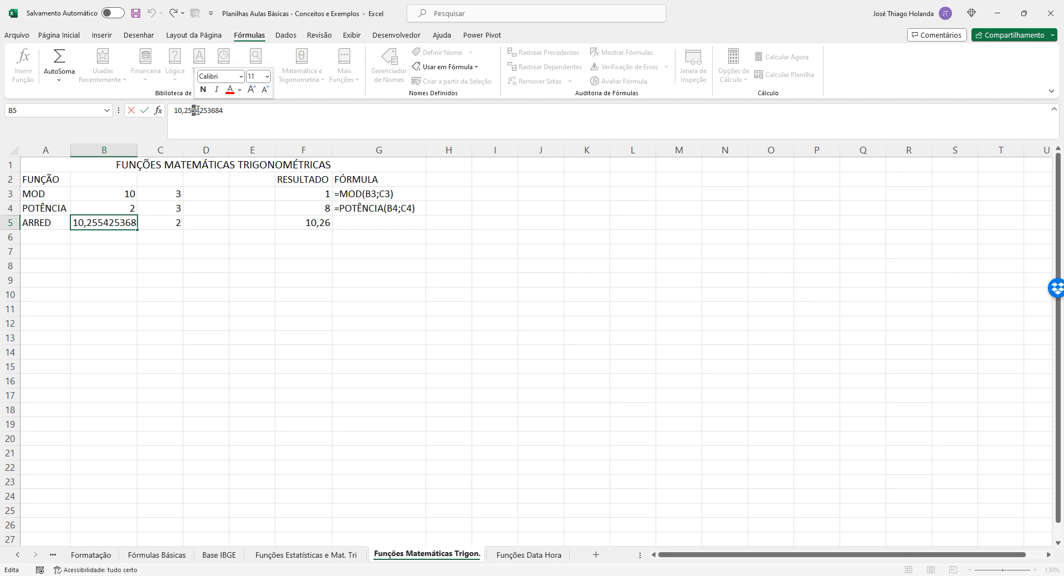
pyautogui.click(198, 110)
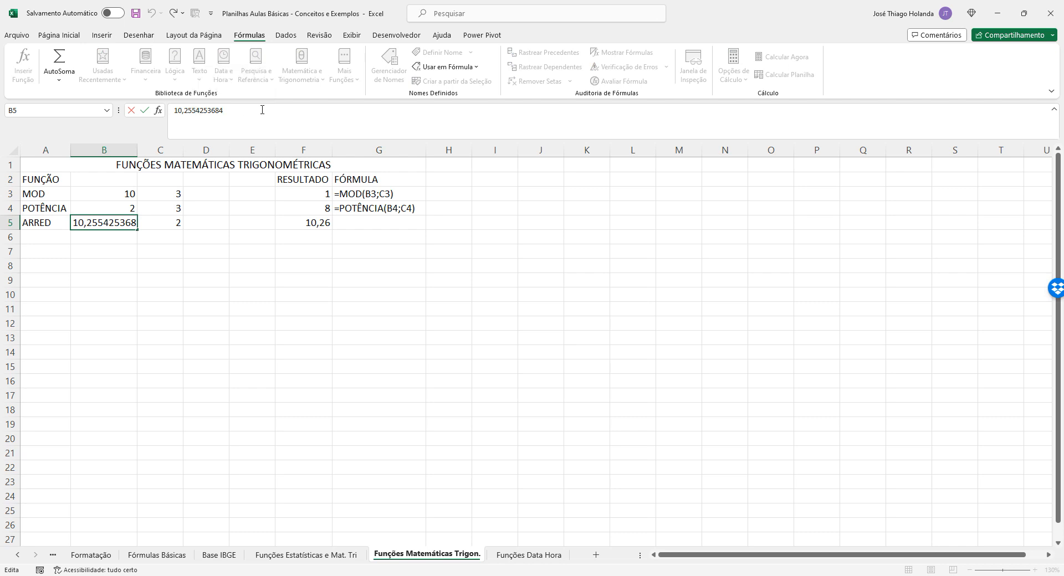
pyautogui.press('BackSpace')
pyautogui.write('4')
pyautogui.press('Return')
pyautogui.press('Up')
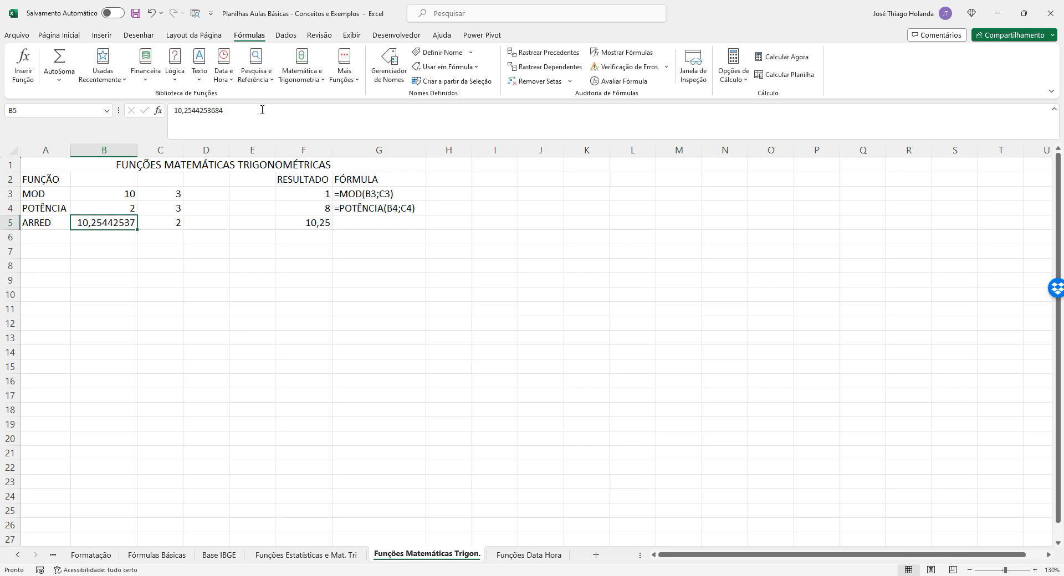
pyautogui.click(200, 110)
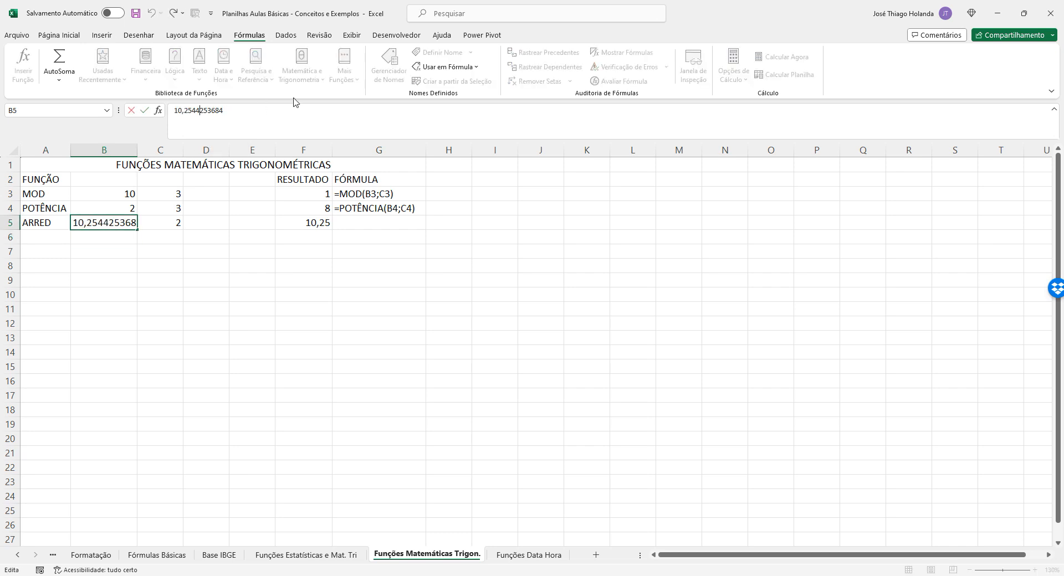
pyautogui.press('BackSpace')
pyautogui.write('5')
pyautogui.press('Return')
pyautogui.press('Up')
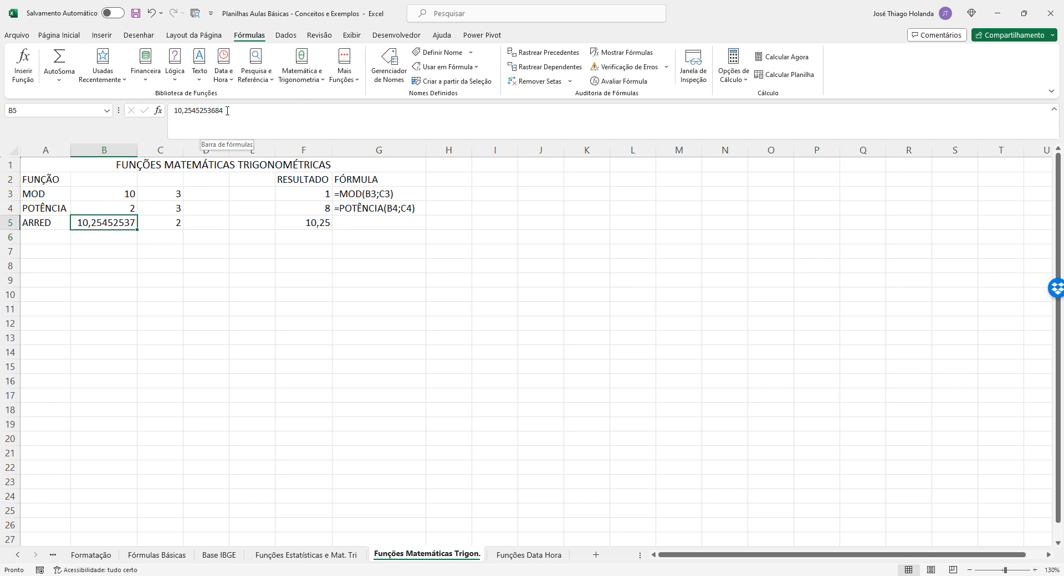
pyautogui.click(190, 111)
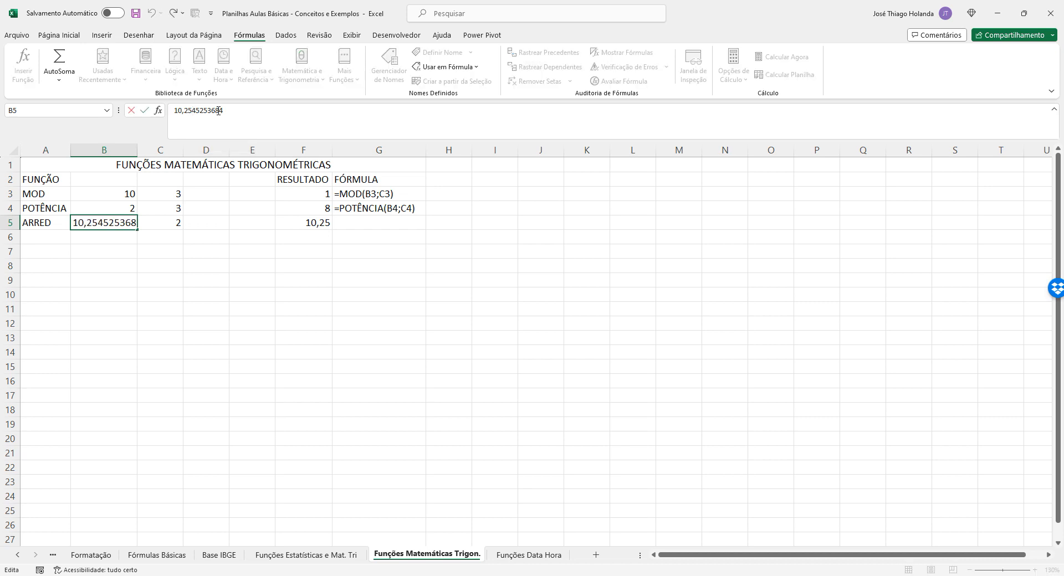
pyautogui.moveTo(191, 111); pyautogui.dragTo(195, 111)
pyautogui.click(199, 111)
pyautogui.press('Return')
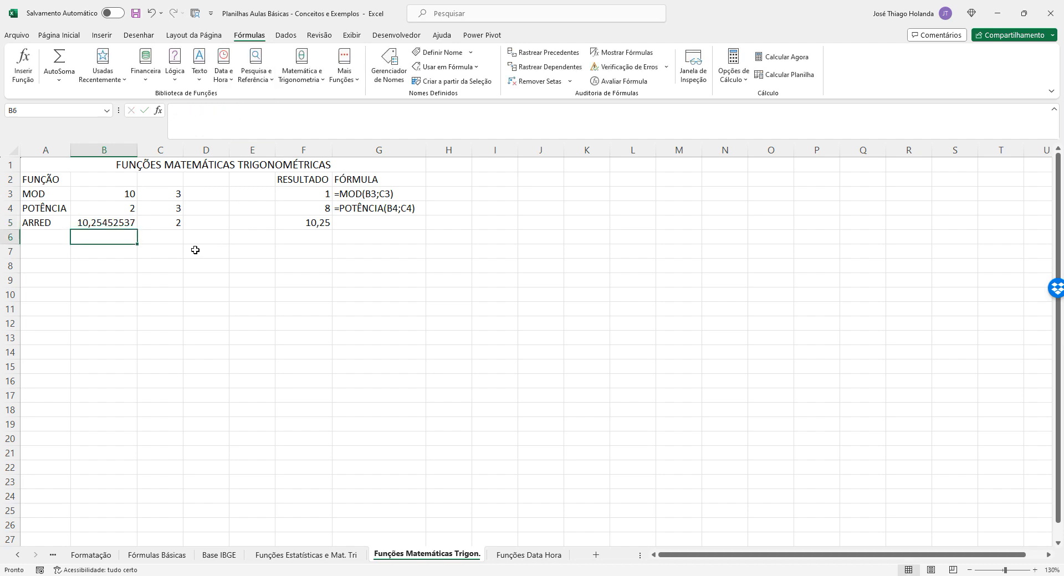
# Step: Set the number of digits in C5 to 3 and compare the rounded result in F5 with the number in B5
pyautogui.click(169, 225)
pyautogui.write('3')
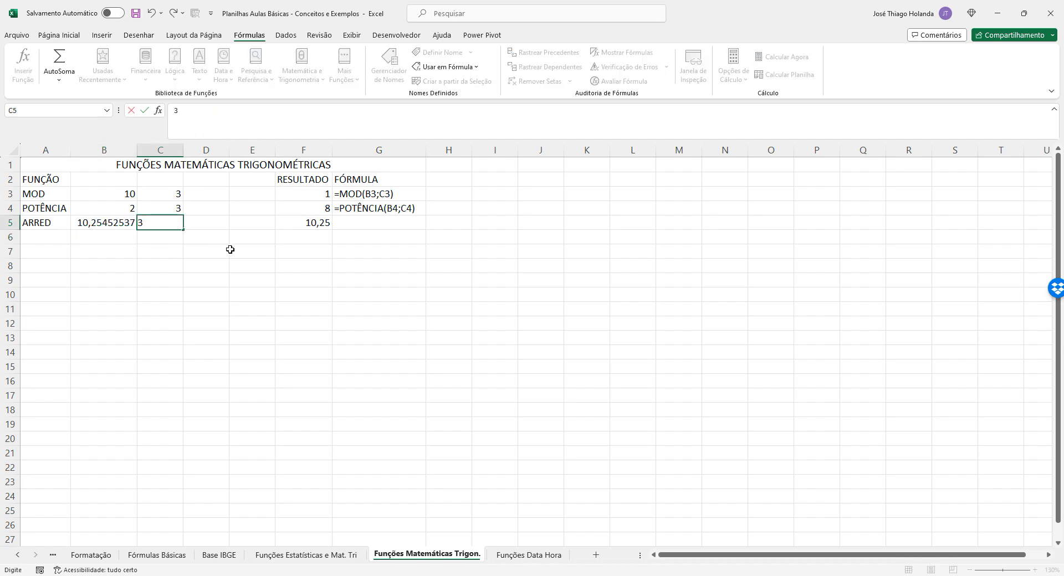
pyautogui.click(228, 248)
pyautogui.click(304, 225)
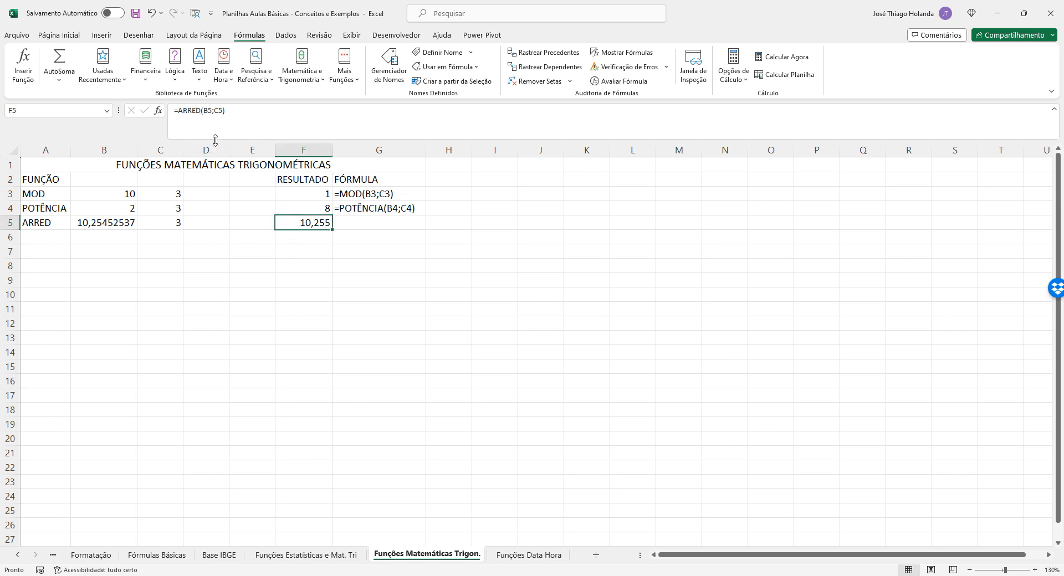
pyautogui.click(119, 223)
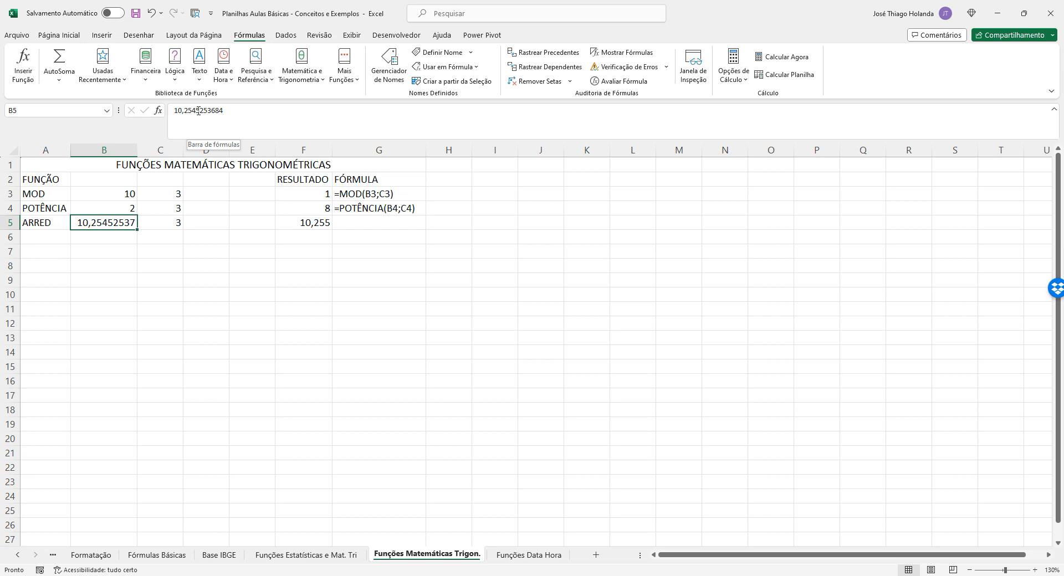
pyautogui.write('4')
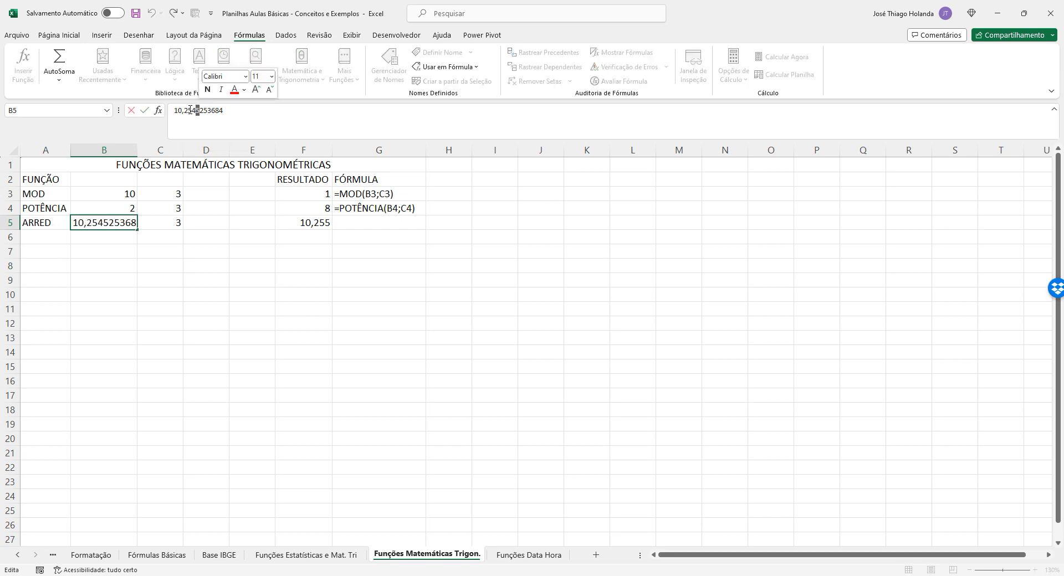
pyautogui.moveTo(192, 111); pyautogui.dragTo(196, 111)
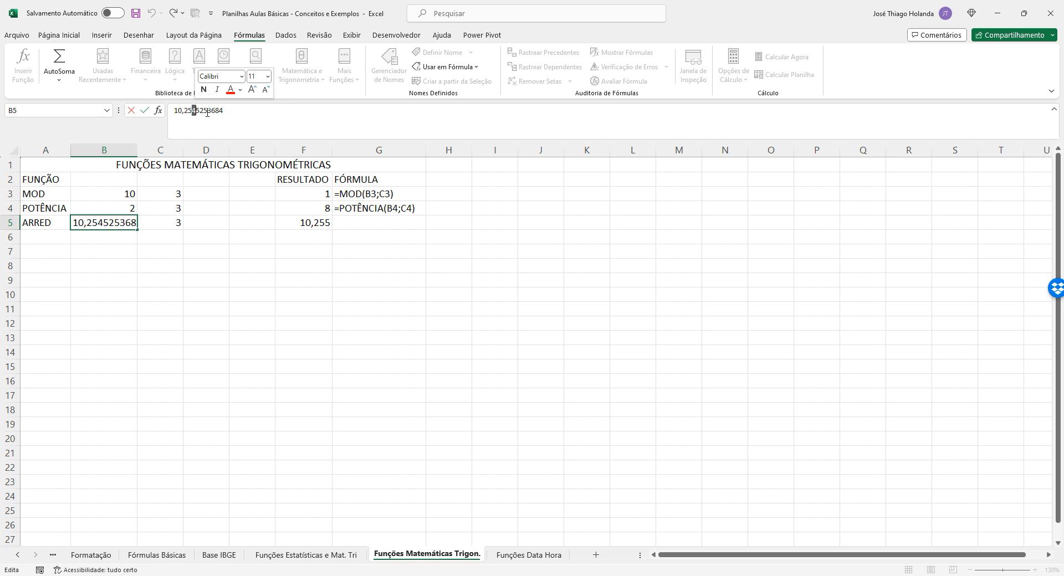
pyautogui.click(140, 269)
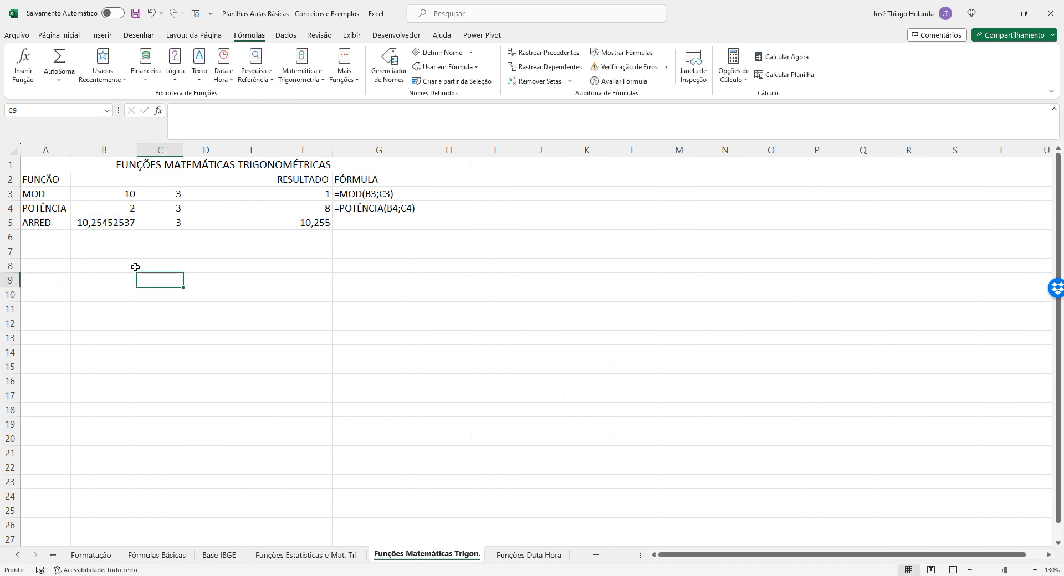
# Step: Set the number of digits in C5 to 2 and review the ARRED example's inputs and its formula in F5
pyautogui.click(100, 222)
pyautogui.click(175, 226)
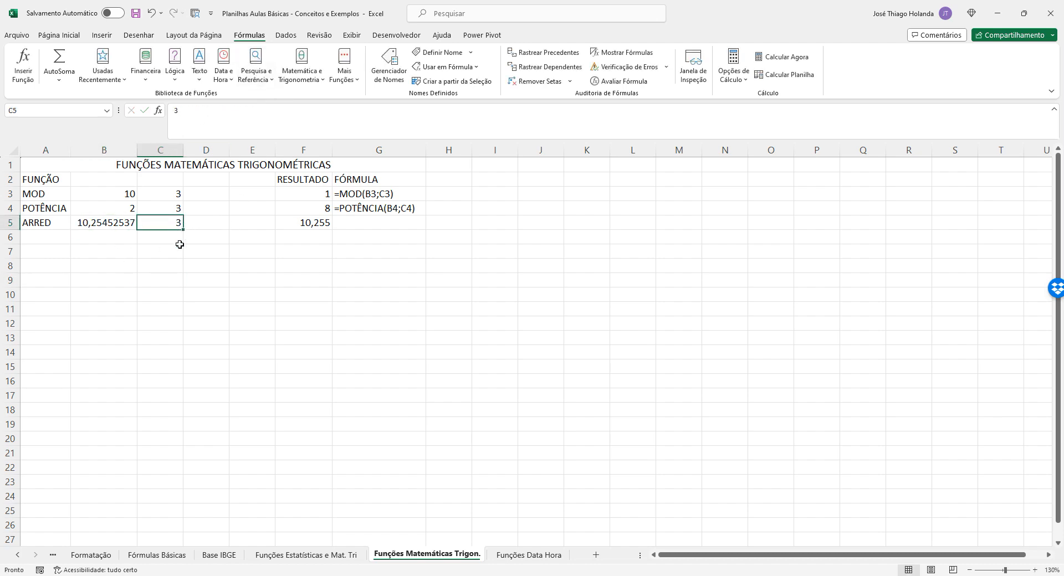
pyautogui.write('2')
pyautogui.click(178, 268)
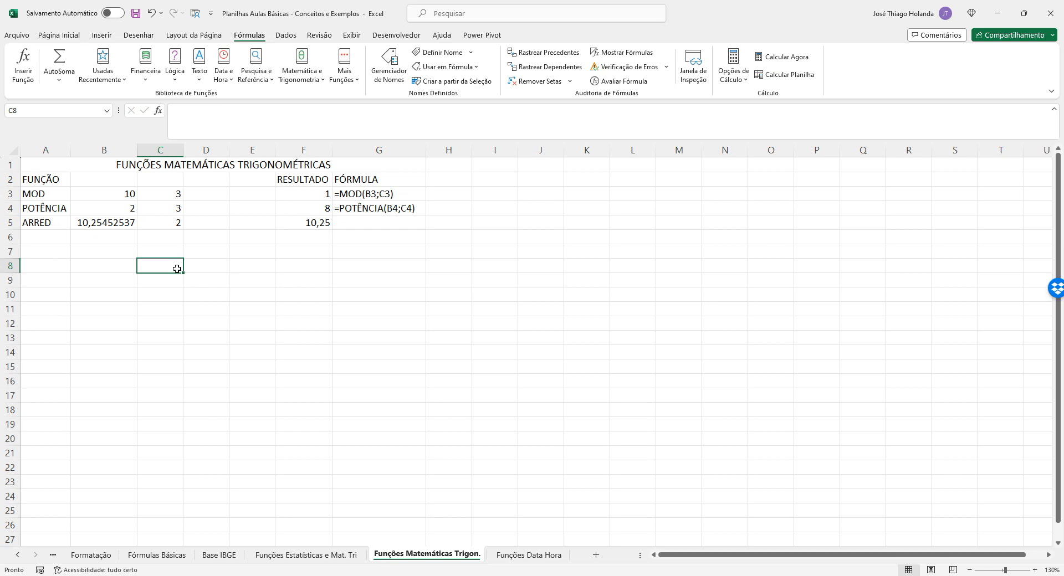
pyautogui.click(61, 224)
pyautogui.click(94, 224)
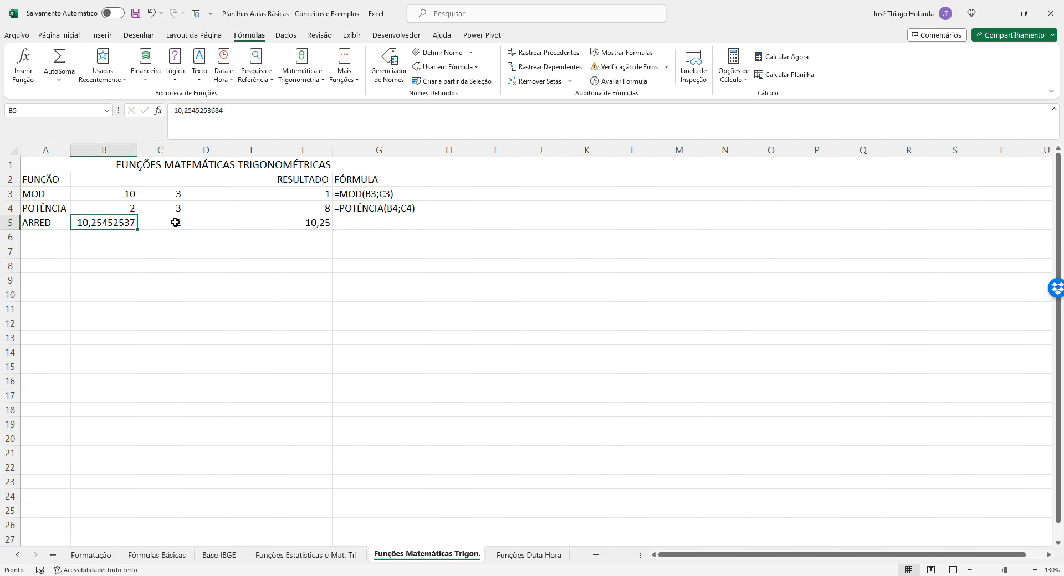
pyautogui.click(177, 223)
pyautogui.click(230, 217)
pyautogui.click(280, 218)
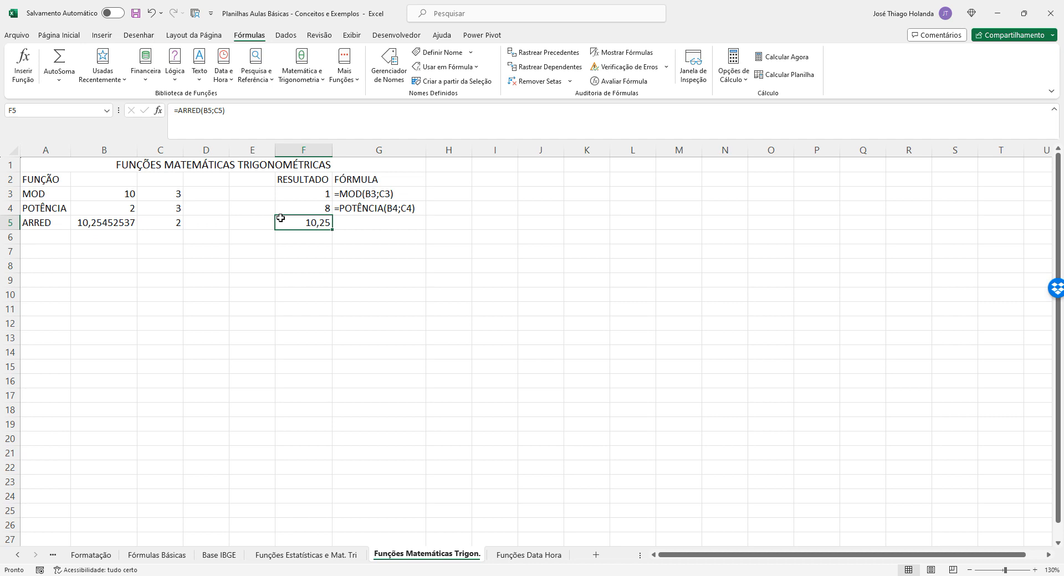
# Step: On the Funções Estatísticas e Mat. Tri sheet, show SP's SOMA DO IDHM in C2 with four decimal places
pyautogui.click(306, 554)
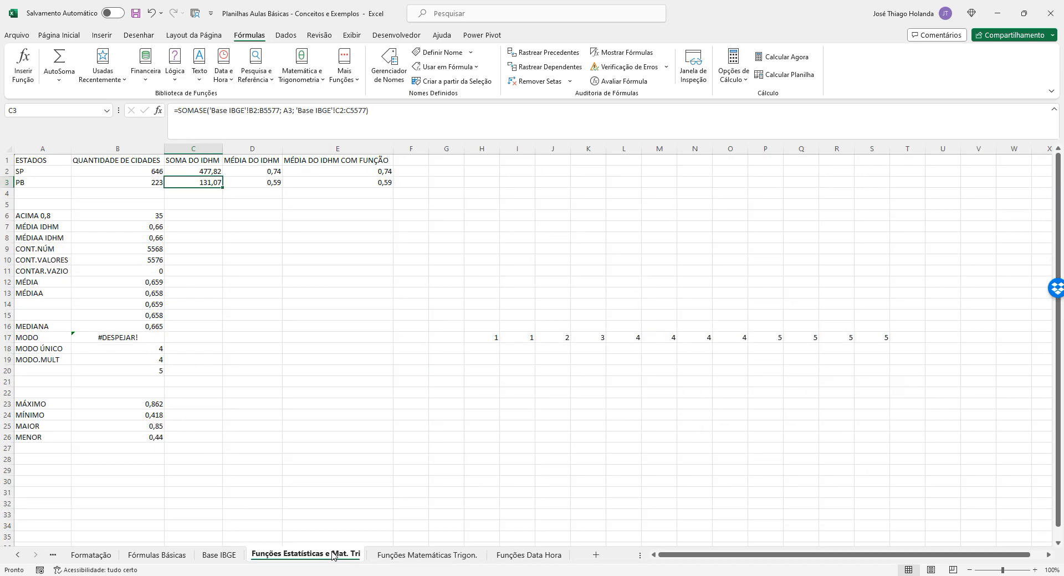
pyautogui.click(202, 176)
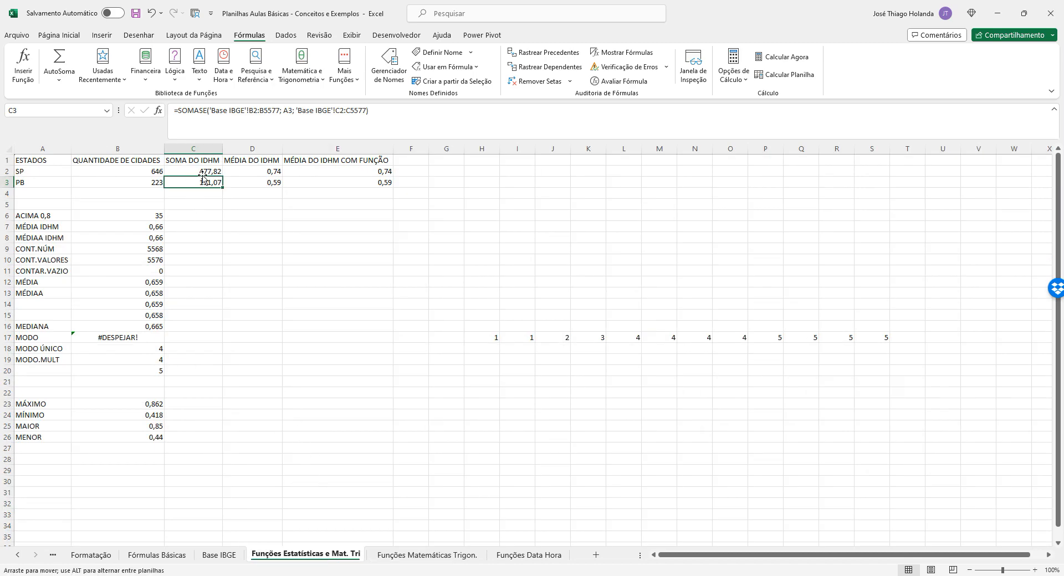
pyautogui.click(206, 169)
pyautogui.click(206, 183)
pyautogui.click(204, 173)
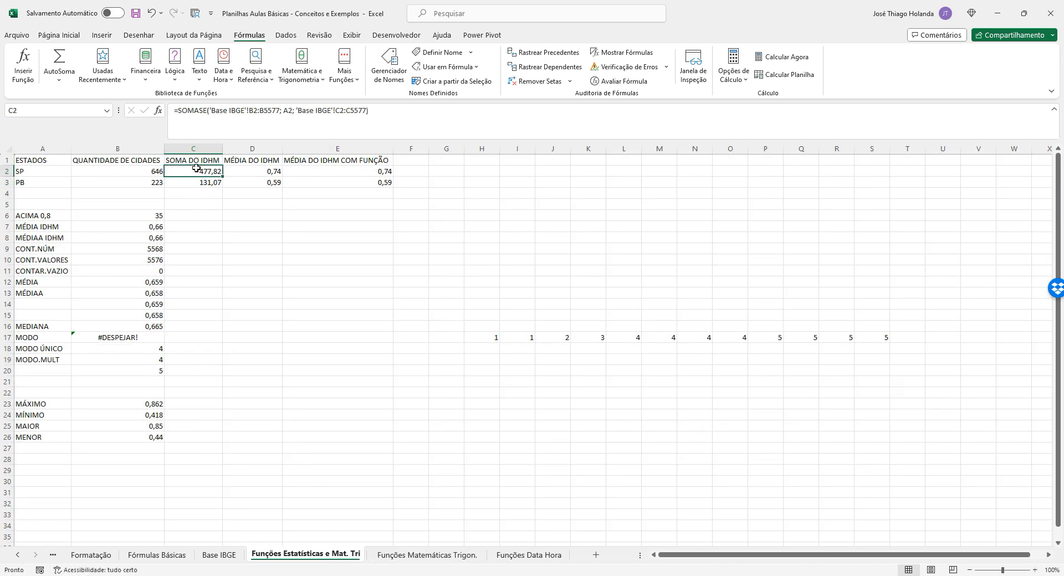
pyautogui.click(73, 36)
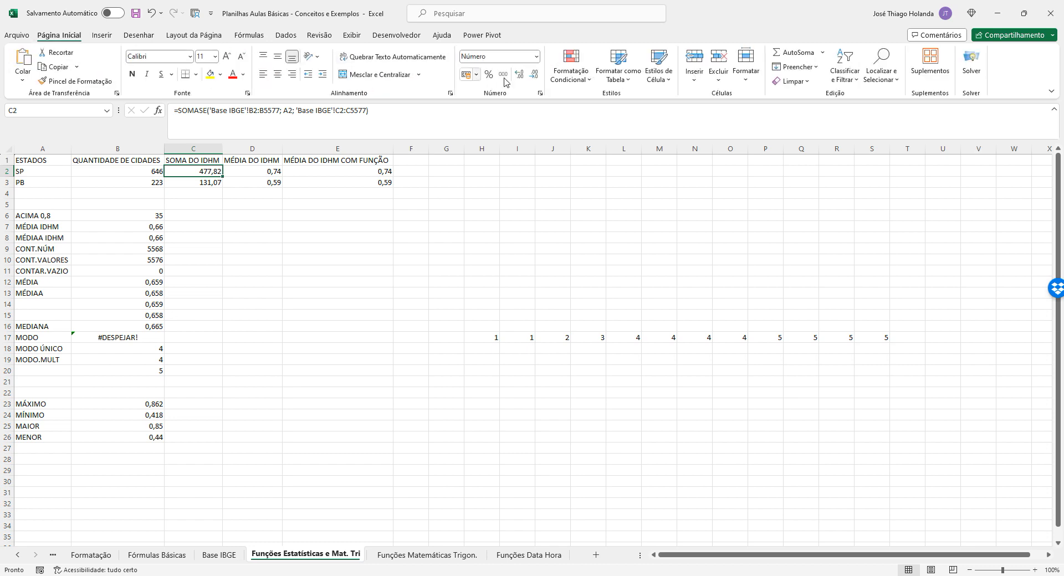
pyautogui.doubleClick(522, 76)
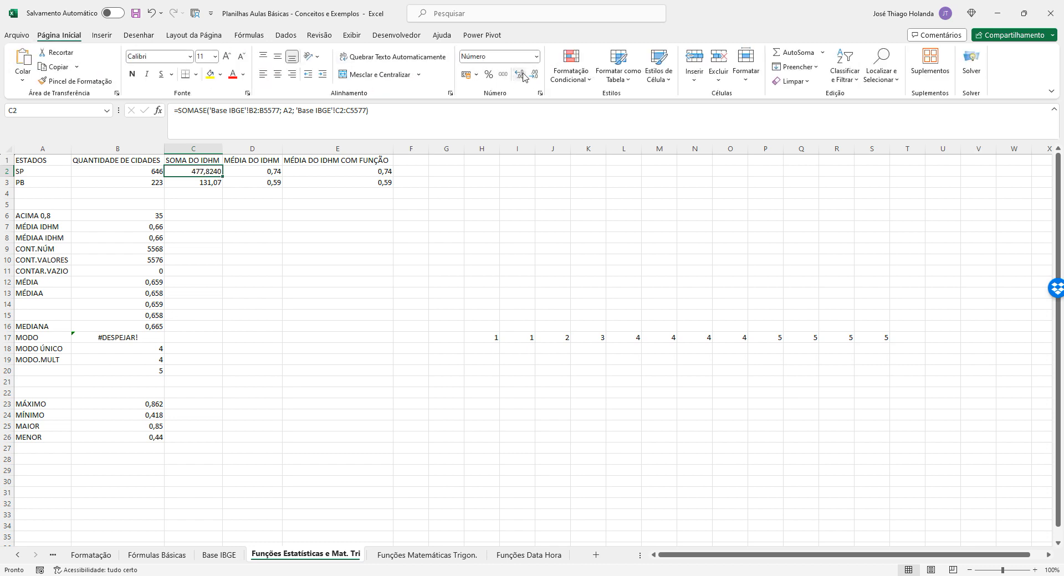
# Step: Reduce the decimal places shown for PB's MÉDIA DO IDHM in D3 to none and restore them to two
pyautogui.click(255, 181)
pyautogui.click(533, 78)
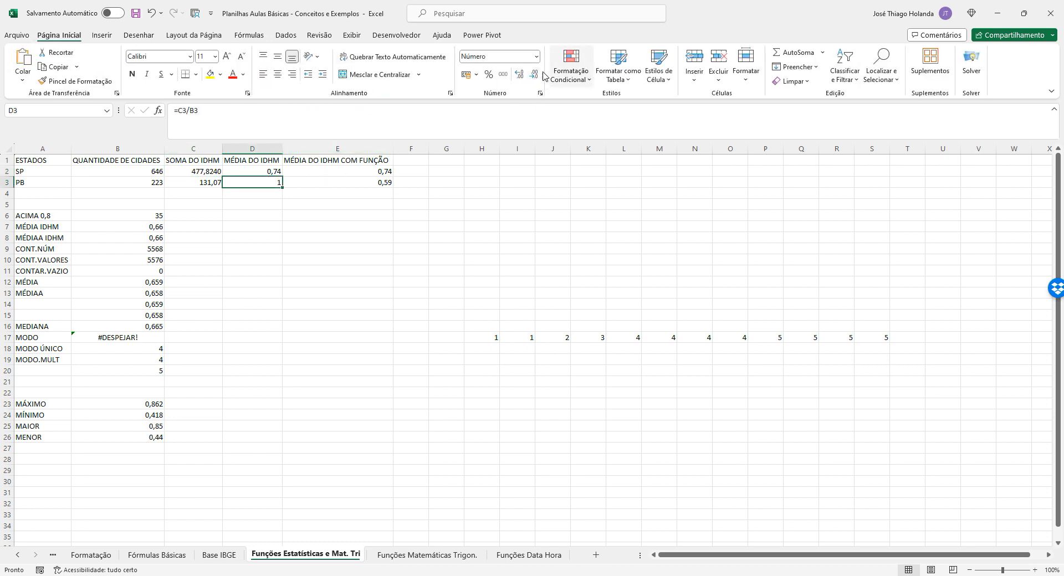
pyautogui.click(520, 76)
# Step: Show PB's SOMA DO IDHM in C3 with seven decimal places
pyautogui.click(212, 186)
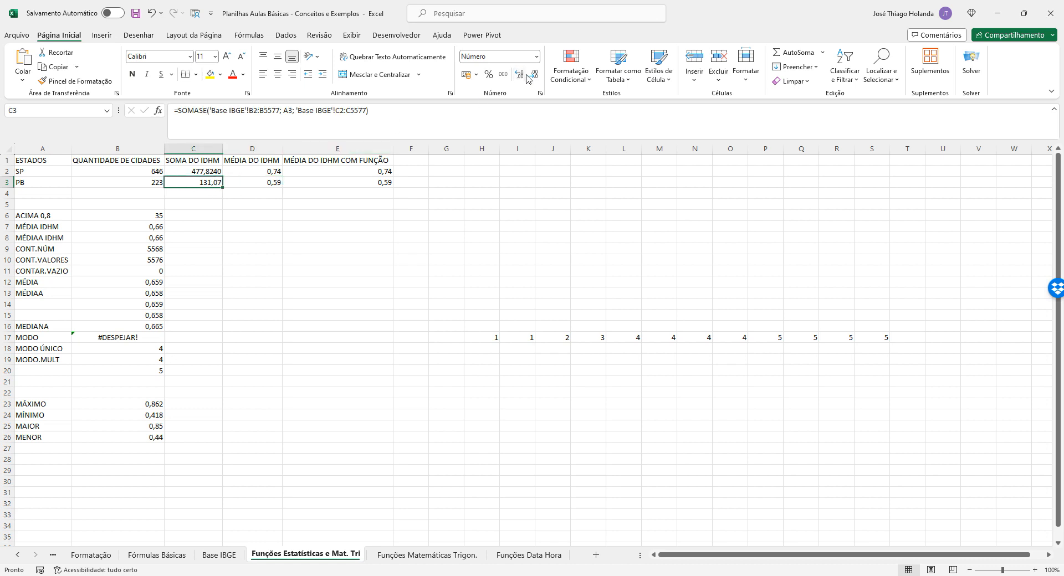
pyautogui.doubleClick(534, 76)
pyautogui.click(517, 77)
pyautogui.click(516, 78)
pyautogui.click(516, 78)
pyautogui.click(517, 77)
pyautogui.click(517, 77)
pyautogui.click(517, 77)
pyautogui.click(517, 77)
pyautogui.click(370, 249)
# Step: Wrap the SOMASE formula in C2 in ARRED so that it rounds to 2 digits
pyautogui.click(203, 171)
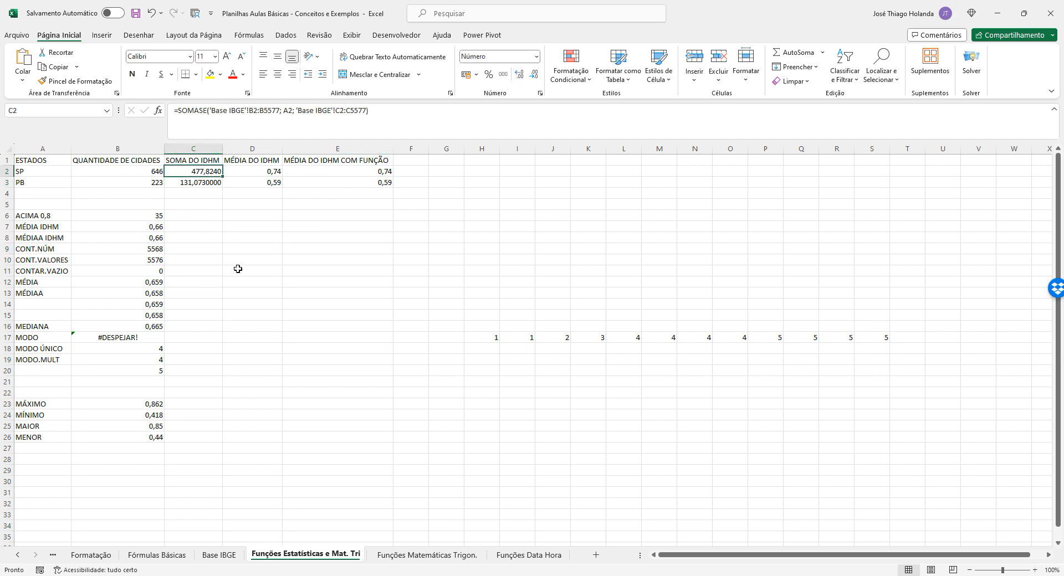
pyautogui.click(178, 110)
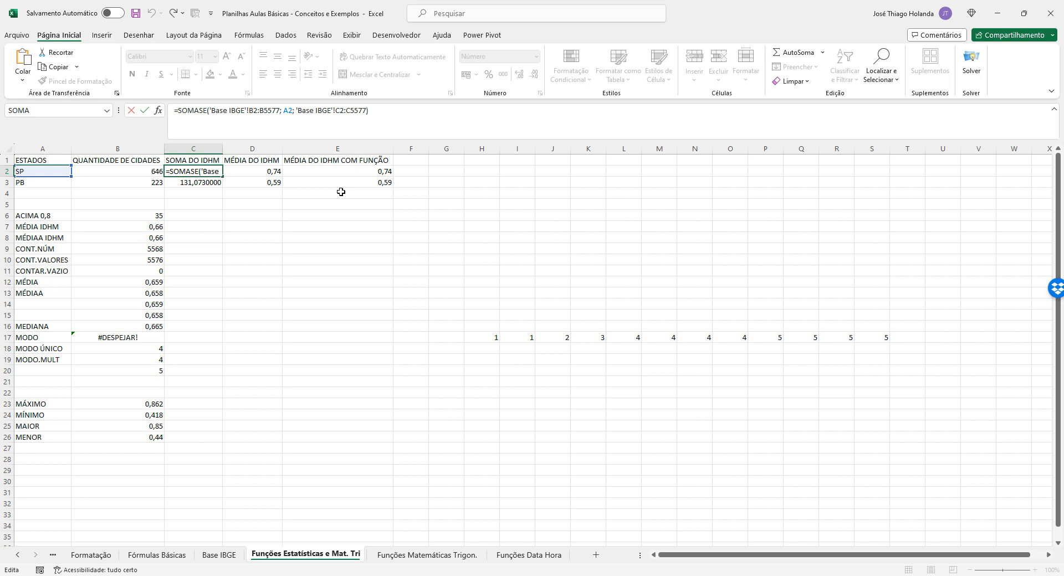
pyautogui.write('ARRE')
pyautogui.write('D')
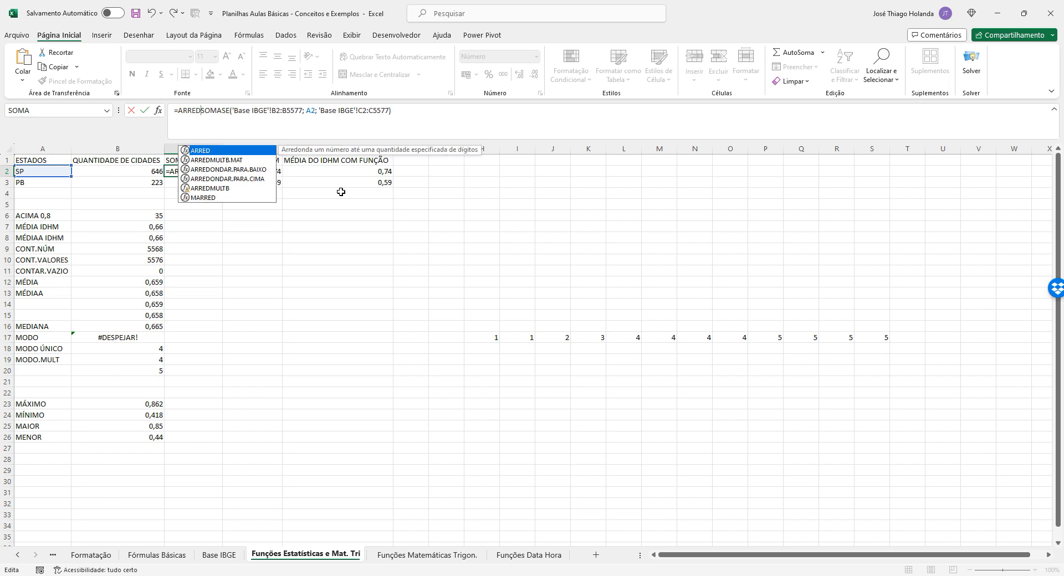
pyautogui.write('(')
pyautogui.press('End')
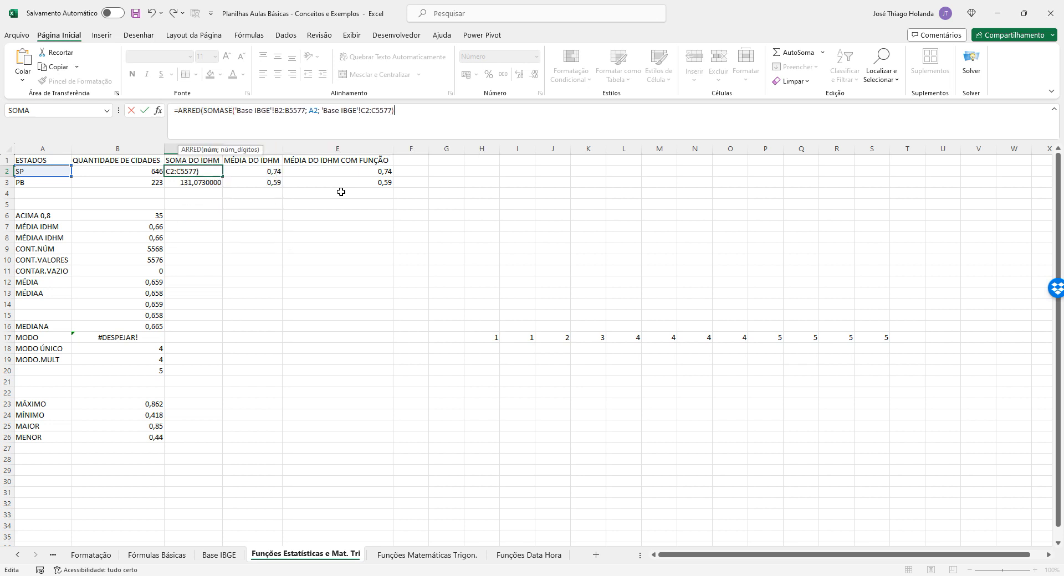
pyautogui.write(')')
pyautogui.press('Left')
pyautogui.write(';2')
pyautogui.press('Return')
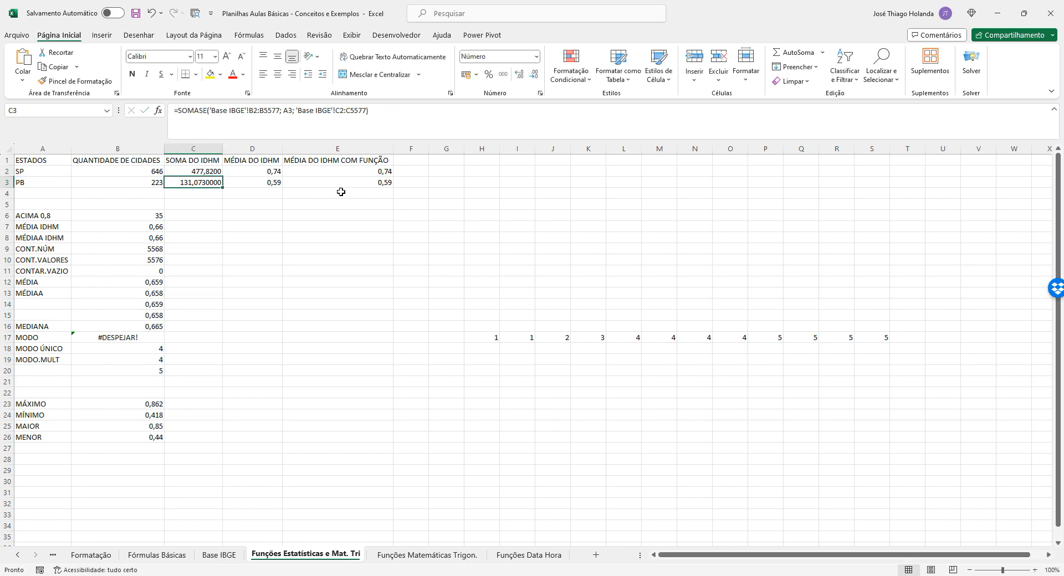
pyautogui.press('Up')
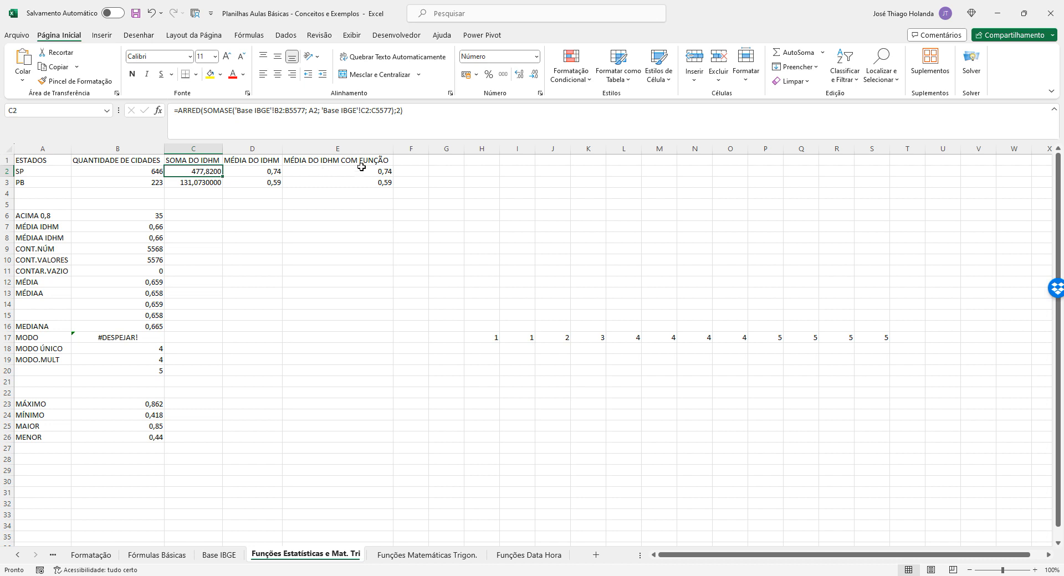
# Step: Wrap PB's SOMASE formula in C3 in ARRED with 2 as the number of digits
pyautogui.click(208, 183)
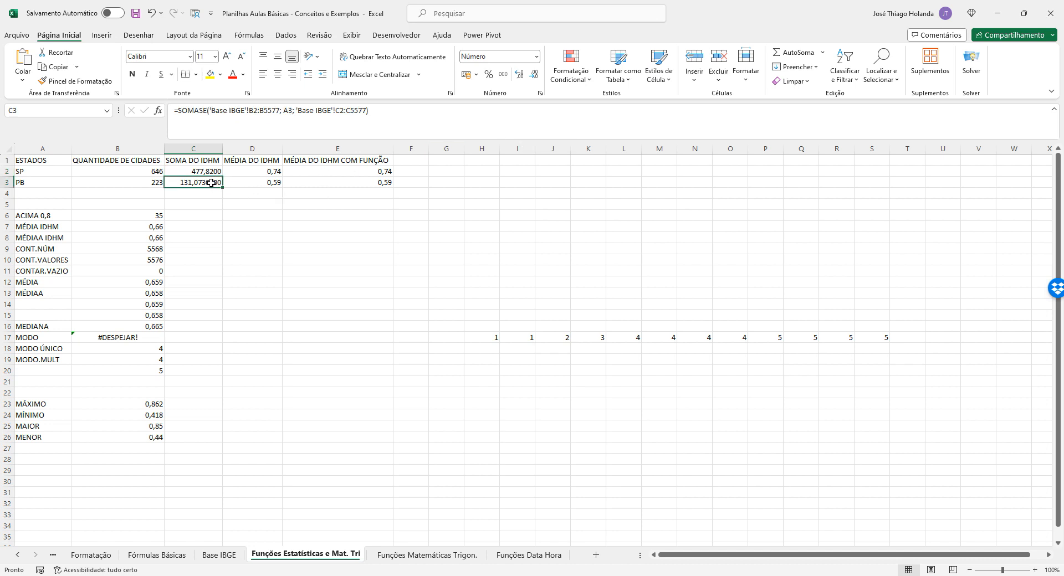
pyautogui.click(180, 111)
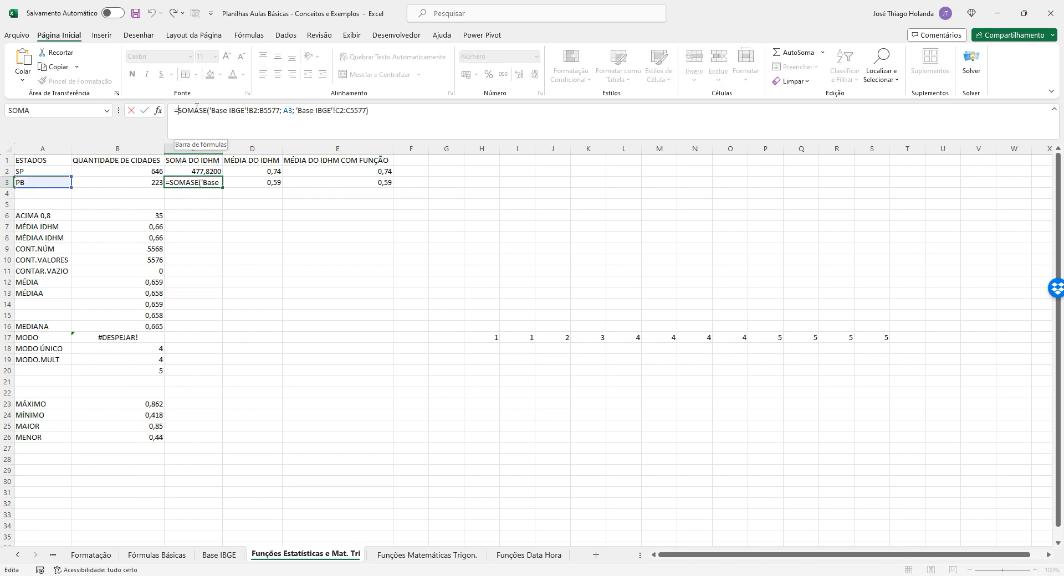
pyautogui.write('ARRED')
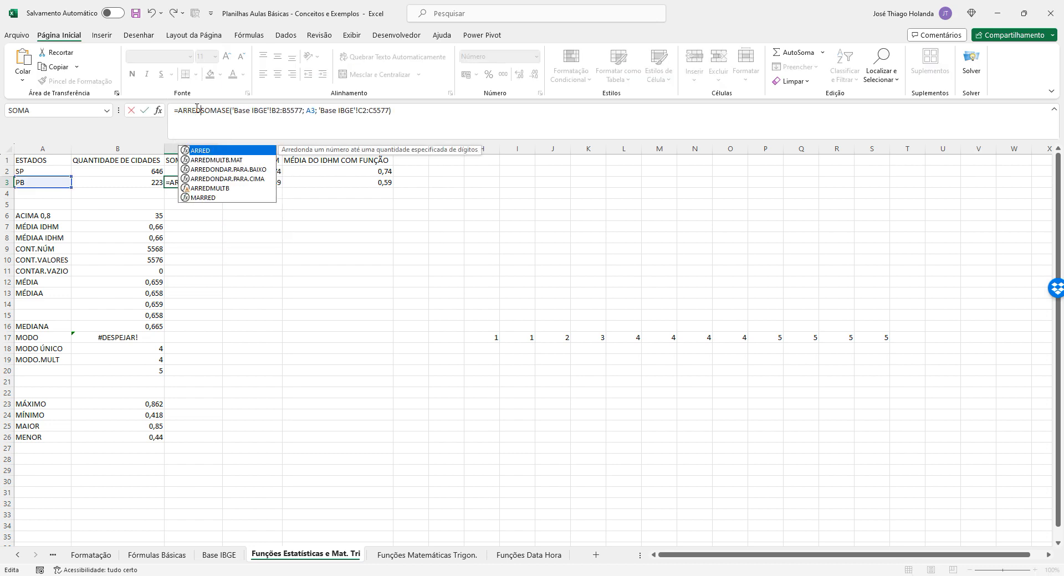
pyautogui.write('(')
pyautogui.press('End')
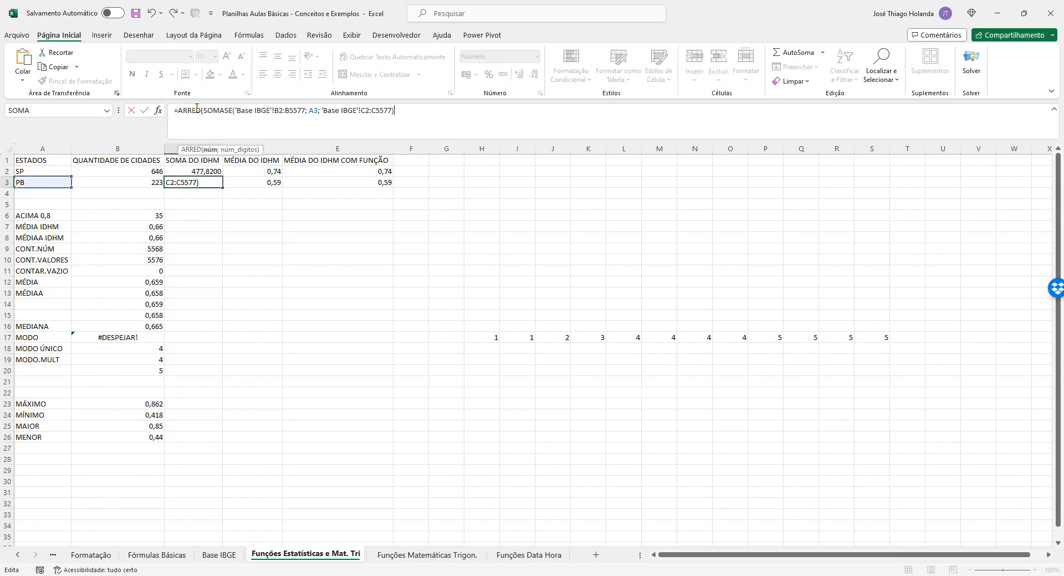
pyautogui.write('; 2)')
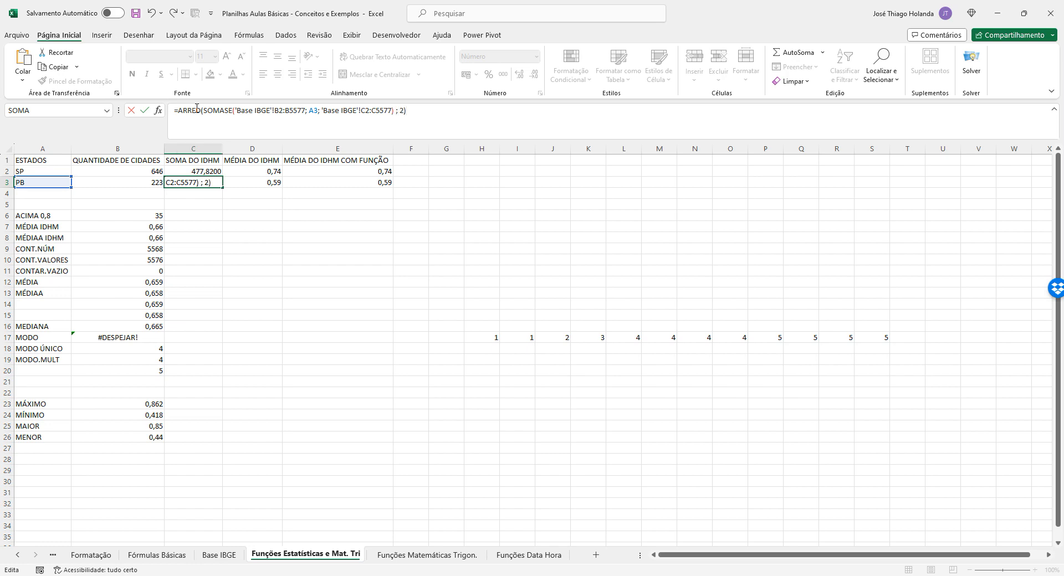
pyautogui.hotkey('ctrl', 'Return')
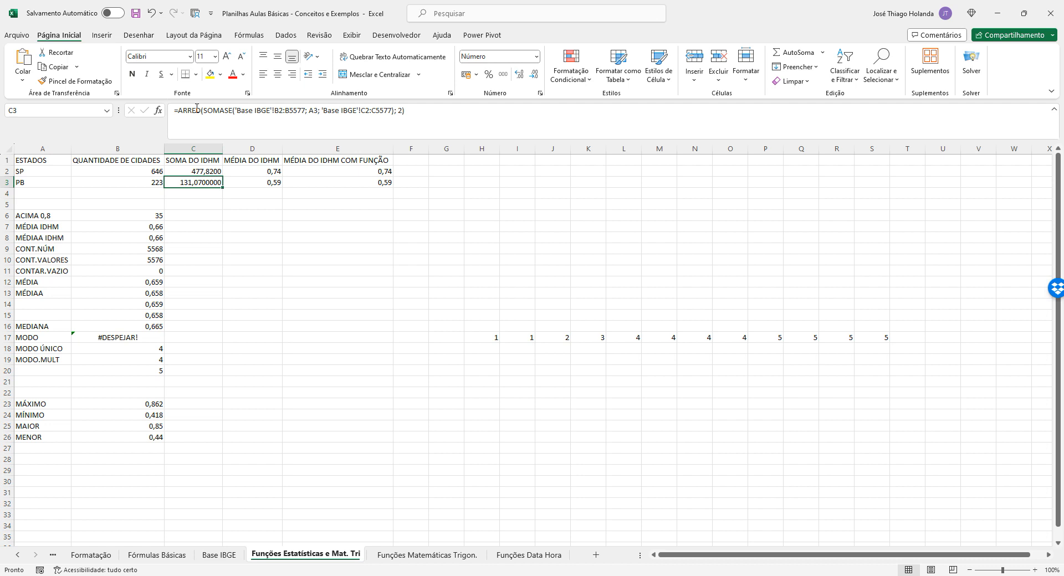
# Step: Reduce the decimal places shown for the rounded sums in C3 and C2 to three
pyautogui.click(531, 77)
pyautogui.click(531, 76)
pyautogui.click(532, 76)
pyautogui.click(530, 79)
pyautogui.click(530, 79)
pyautogui.click(530, 78)
pyautogui.click(519, 75)
pyautogui.click(519, 76)
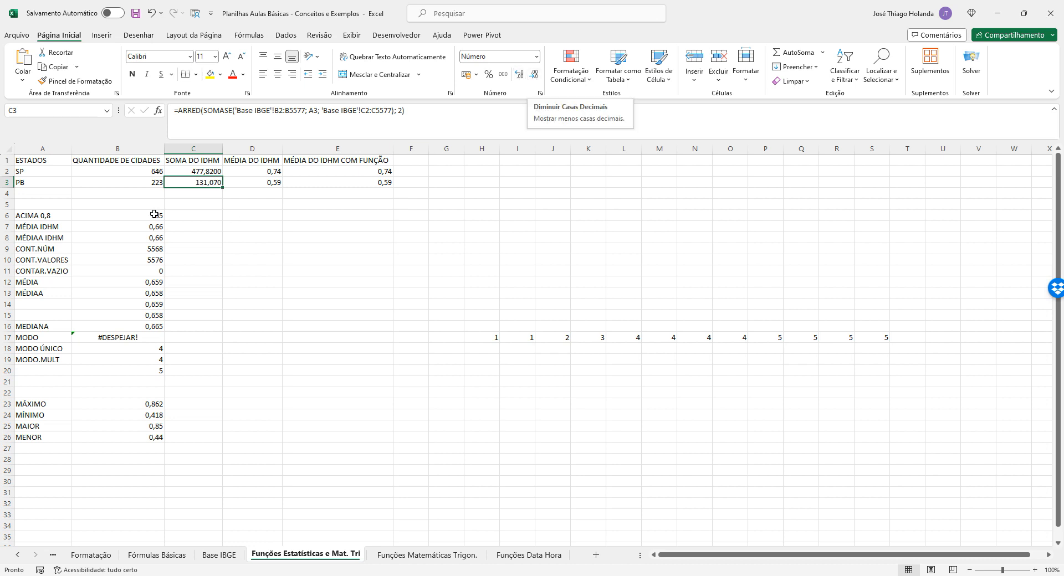
pyautogui.click(211, 171)
pyautogui.click(535, 75)
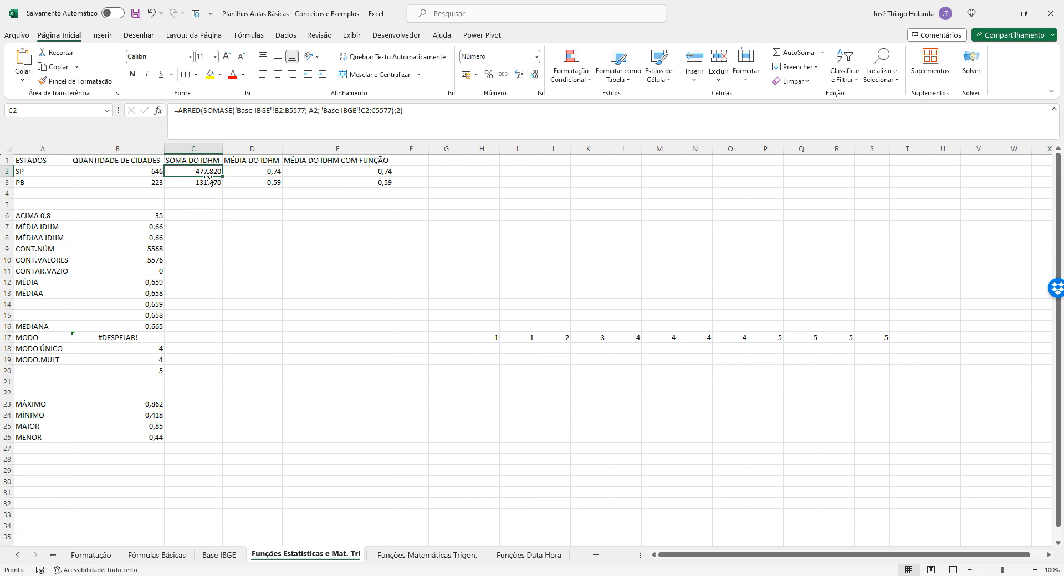
# Step: Remove the ARRED function and its digits argument from C2, leaving only the SOMASE formula
pyautogui.click(409, 110)
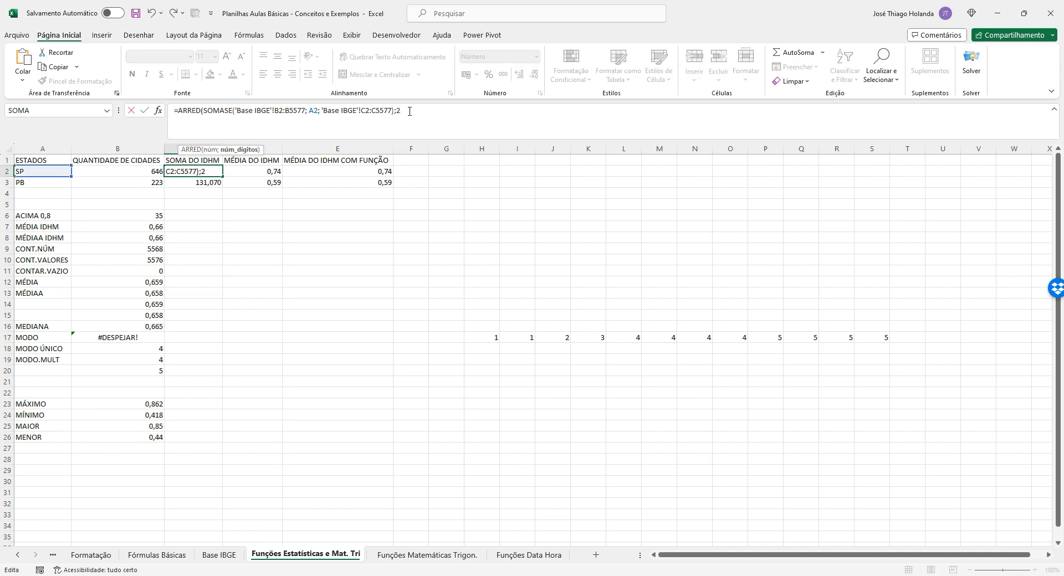
pyautogui.press('BackSpace')
pyautogui.press('BackSpace')
pyautogui.press('BackSpace')
pyautogui.click(204, 111)
pyautogui.press('BackSpace')
pyautogui.press('BackSpace')
pyautogui.press('BackSpace')
pyautogui.press('BackSpace')
pyautogui.press('BackSpace')
pyautogui.press('BackSpace')
pyautogui.press('Return')
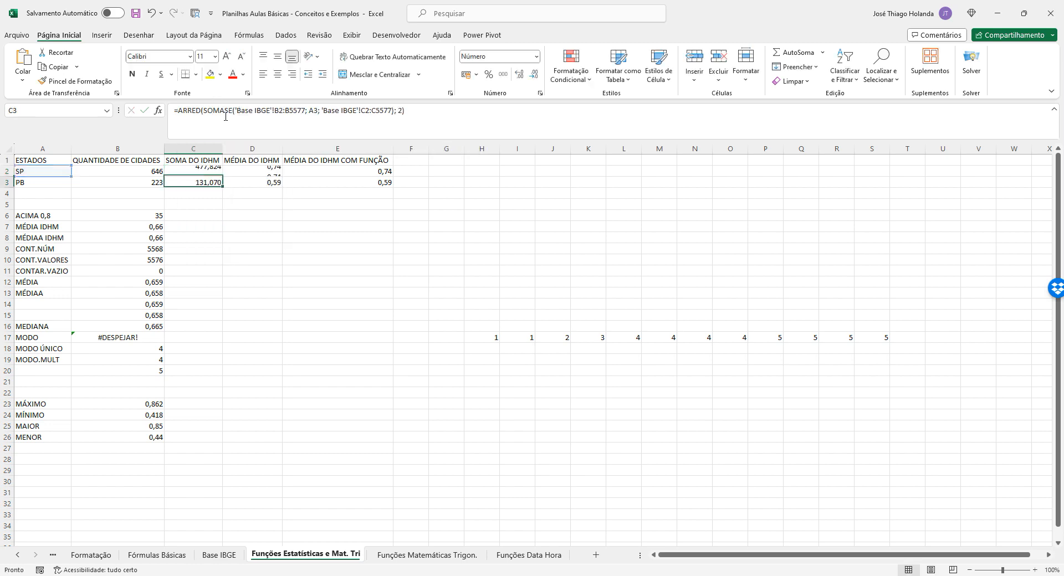
# Step: Vary the decimal places shown for the unrounded sum in C2 and compare it with the rounded sum in C3
pyautogui.click(208, 171)
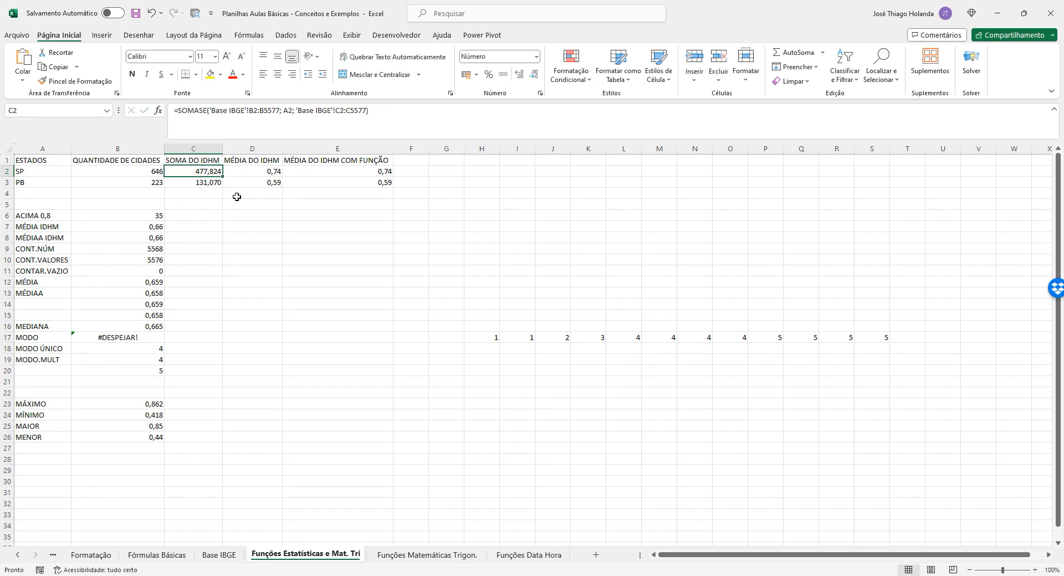
pyautogui.click(534, 75)
pyautogui.click(521, 76)
pyautogui.click(521, 76)
pyautogui.click(521, 75)
pyautogui.click(217, 183)
pyautogui.click(213, 172)
# Step: Undo the decimal-place changes in C2 and the removal of ARRED from its formula
pyautogui.hotkey('ctrl', 'z')
pyautogui.hotkey('ctrl', 'z')
pyautogui.hotkey('ctrl', 'z')
pyautogui.hotkey('ctrl', 'z')
pyautogui.hotkey('ctrl', 'z')
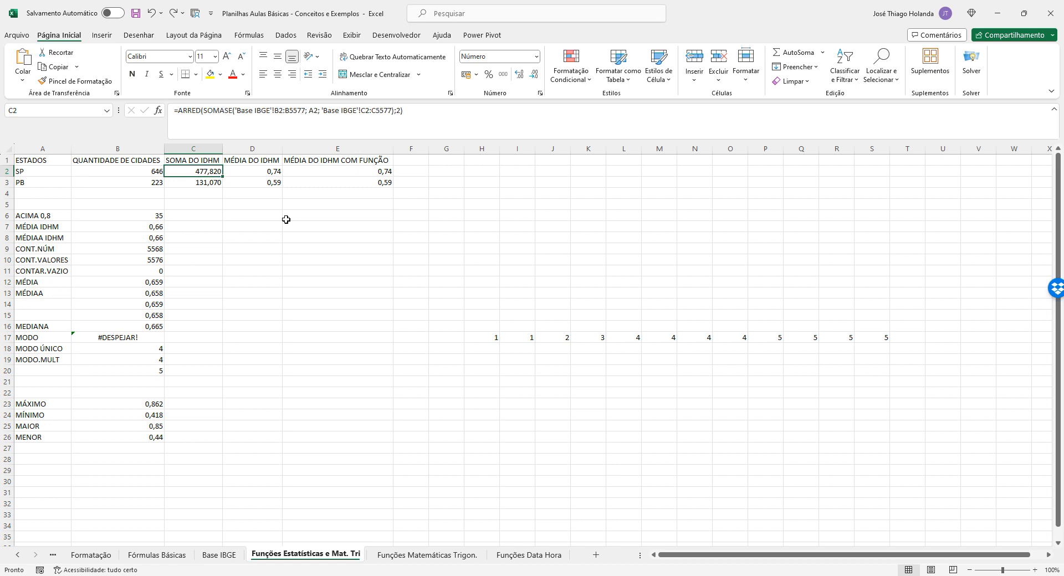
pyautogui.click(286, 220)
pyautogui.click(207, 173)
# Step: Return to the Funções Matemáticas Trigon. sheet and select cell B6 in the empty row below the ARRED example
pyautogui.click(422, 555)
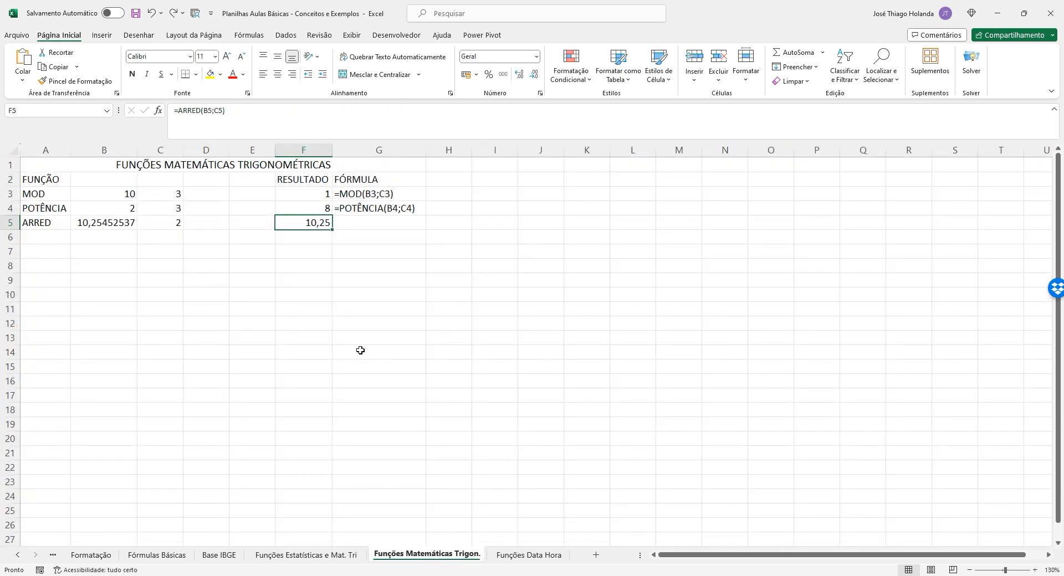
pyautogui.click(53, 236)
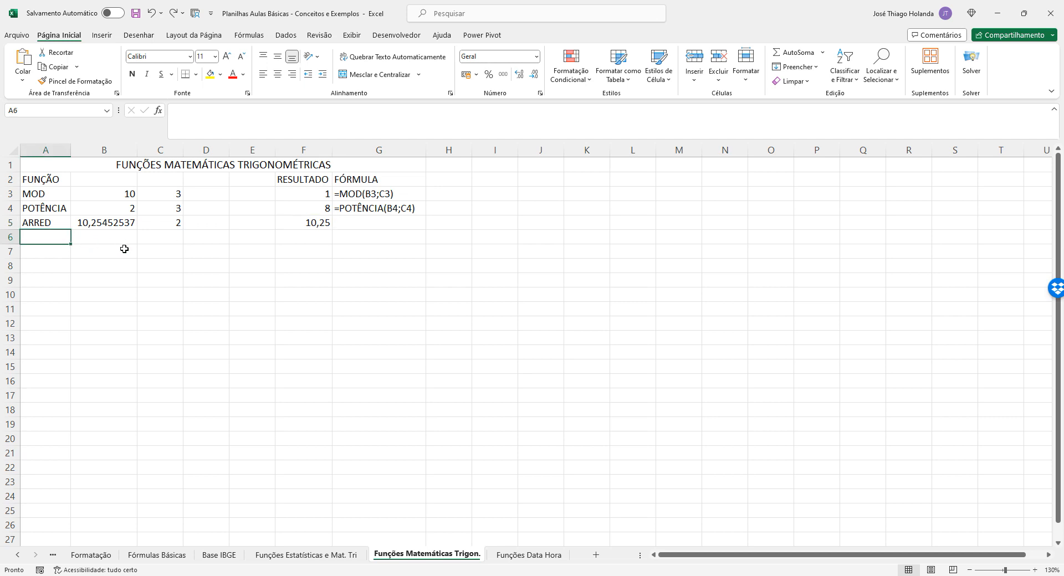
pyautogui.press('Right')
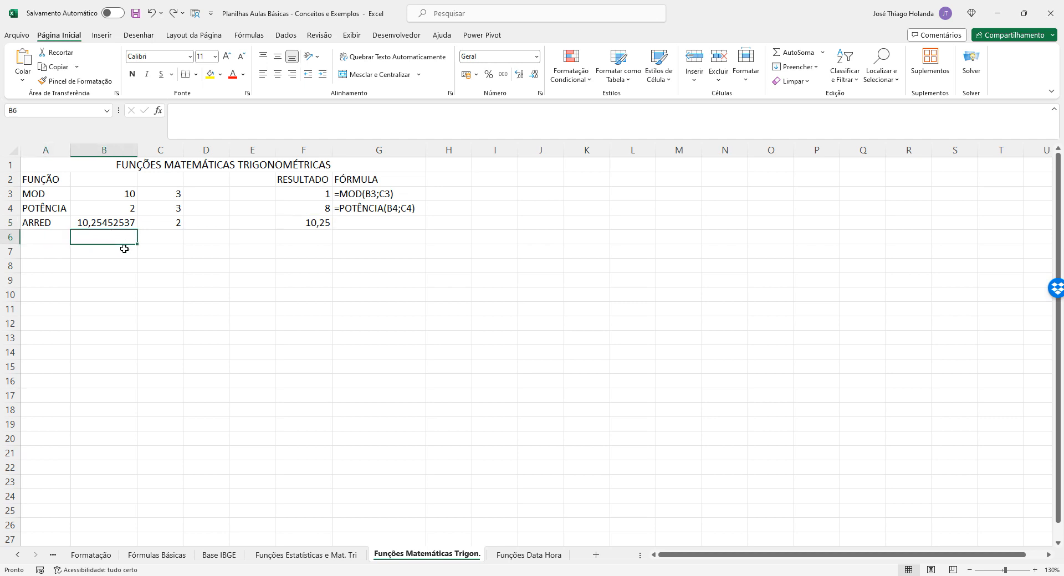
# Step: Copy the ARRED number from B5 into B6 and enter 3 as its decimal places in C6
pyautogui.press('Up')
pyautogui.hotkey('ctrl', 'c')
pyautogui.press('Down')
pyautogui.hotkey('ctrl', 'v')
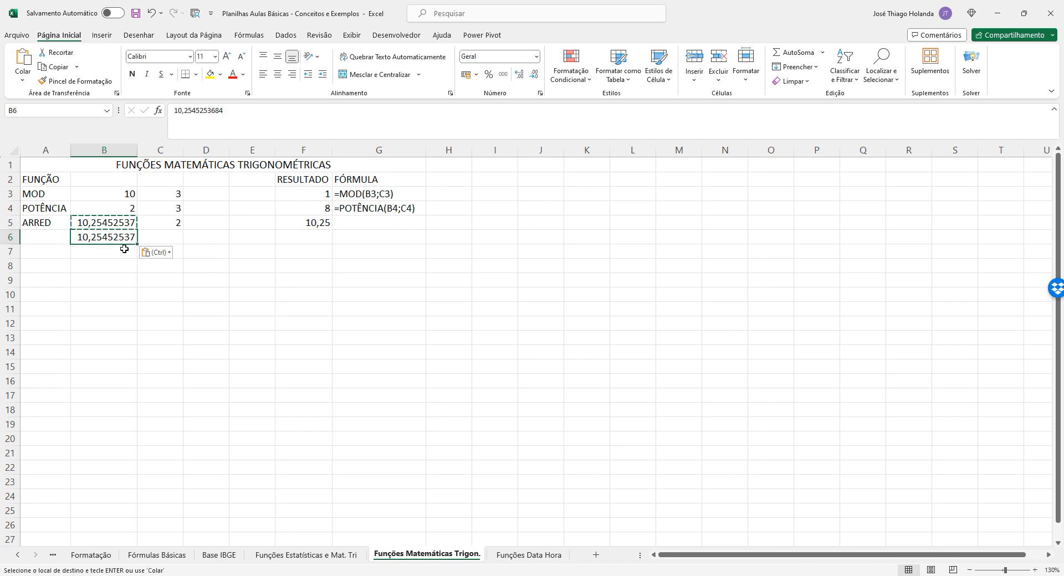
pyautogui.press('Escape')
pyautogui.press('Right')
pyautogui.write('3')
# Step: Copy the ARRED formula from F5 into F6 for the three-decimal example
pyautogui.press('Right')
pyautogui.press('Right')
pyautogui.press('Right')
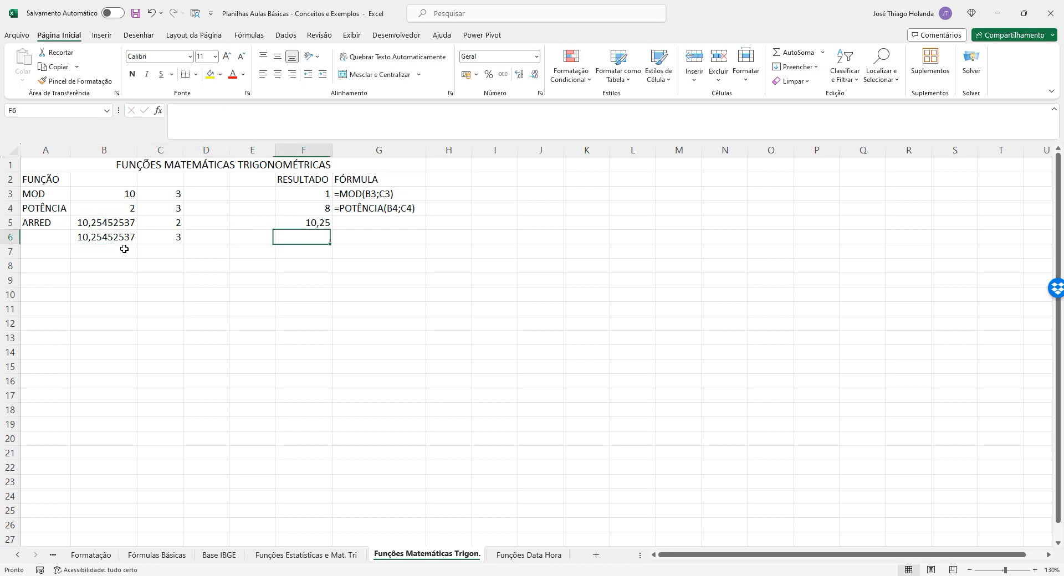
pyautogui.press('Up')
pyautogui.hotkey('ctrl', 'c')
pyautogui.press('Down')
pyautogui.hotkey('ctrl', 'v')
pyautogui.press('Escape')
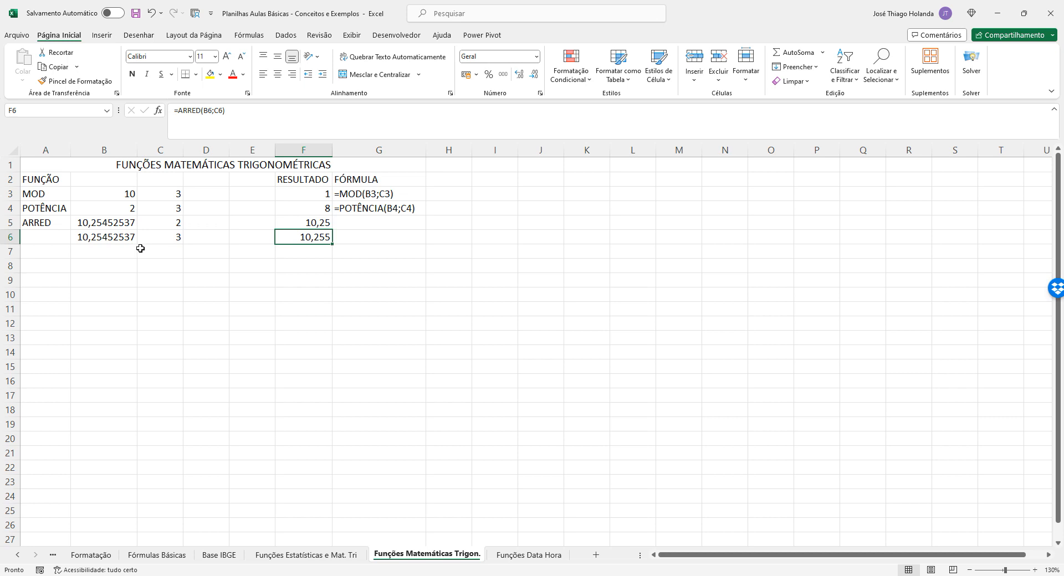
# Step: Copy the number from B6 into B7 and enter 0 as its decimal places in C7
pyautogui.click(115, 249)
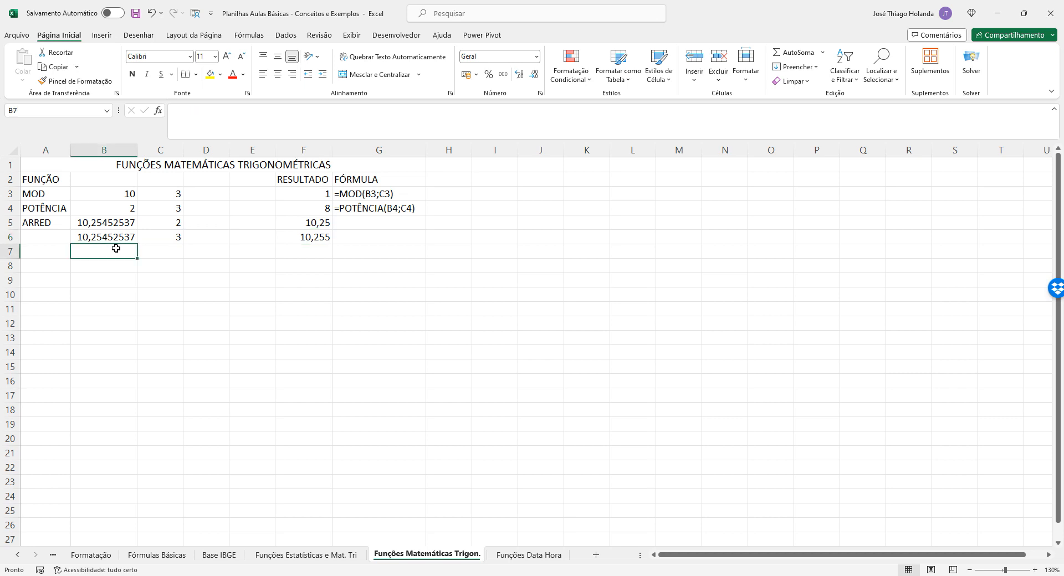
pyautogui.press('Up')
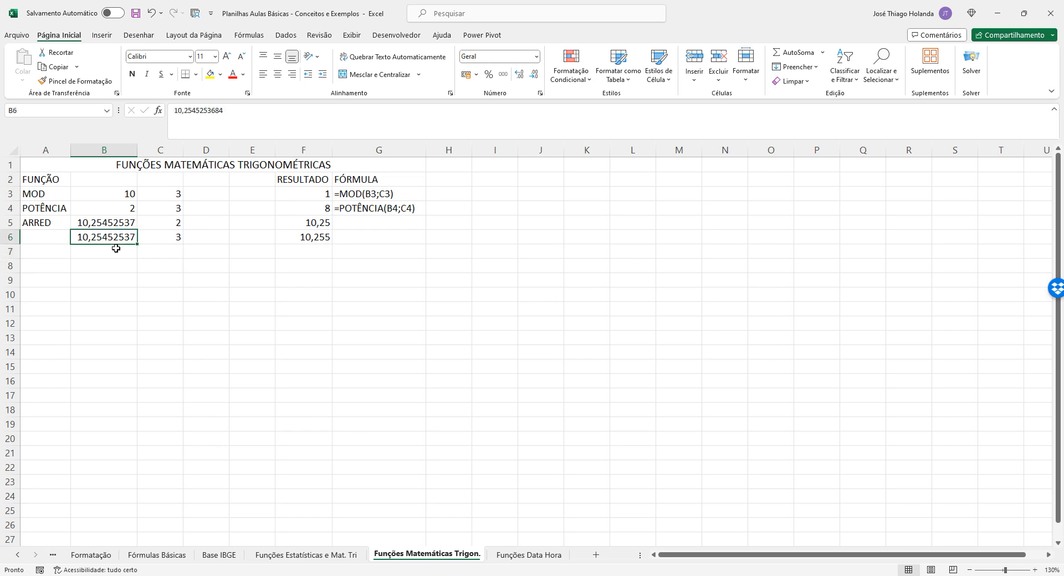
pyautogui.hotkey('ctrl', 'c')
pyautogui.press('Down')
pyautogui.hotkey('ctrl', 'v')
pyautogui.press('Right')
pyautogui.press('Escape')
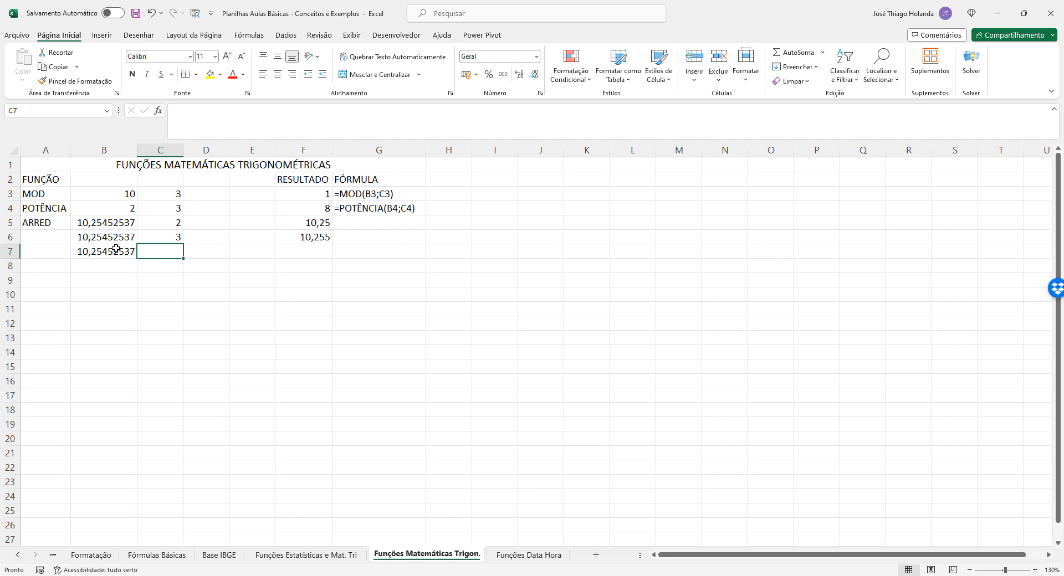
pyautogui.write('0')
# Step: Copy the ARRED formula from F6 into F7 for the zero-decimal example
pyautogui.press('Right')
pyautogui.press('Up')
pyautogui.press('Right')
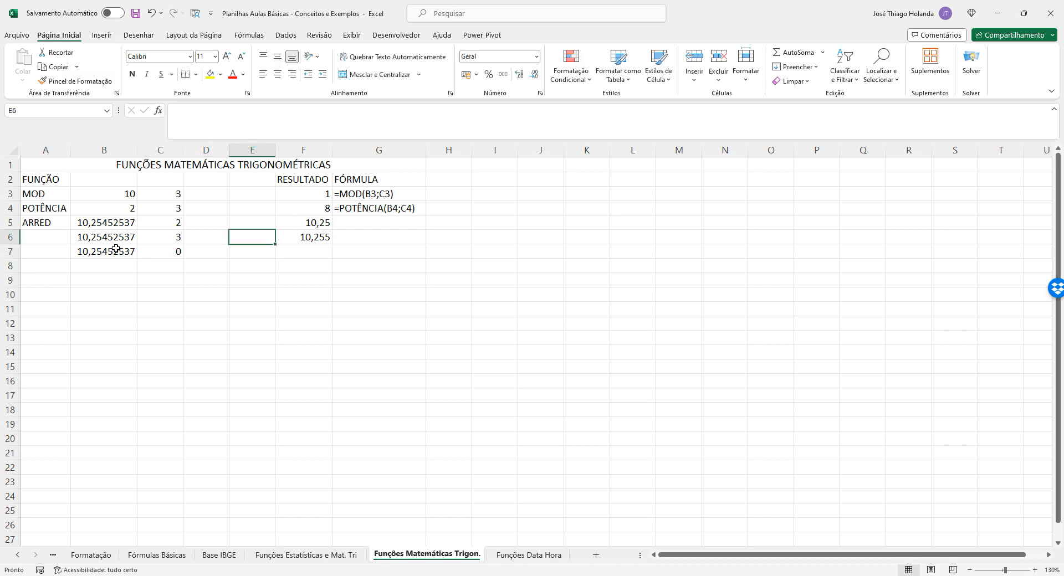
pyautogui.press('Right')
pyautogui.hotkey('ctrl', 'c')
pyautogui.press('Down')
pyautogui.hotkey('ctrl', 'v')
pyautogui.press('Escape')
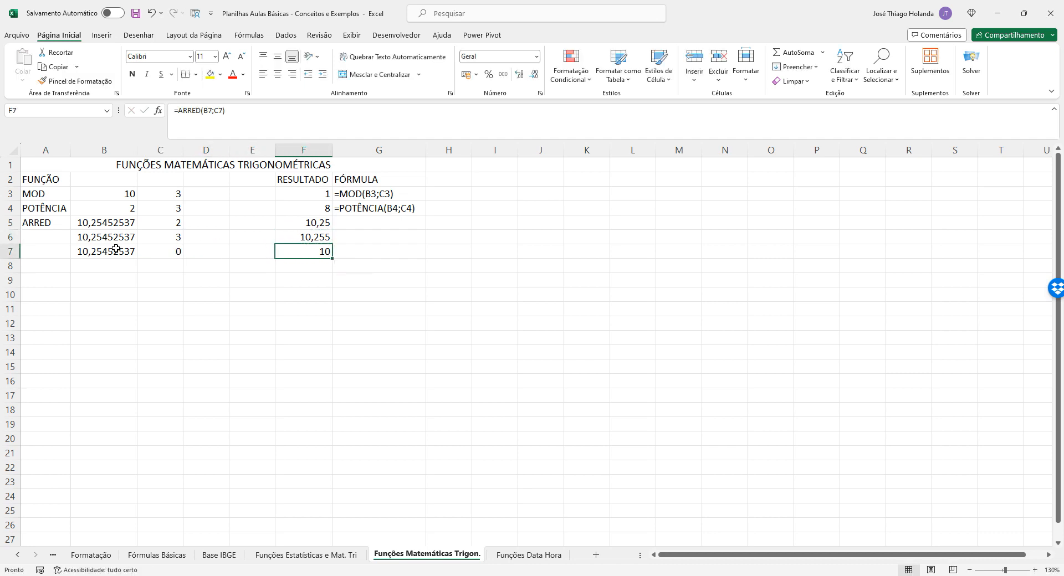
# Step: Copy the number from B7 into B8 and enter -1 as its decimal places in C8
pyautogui.press('Down')
pyautogui.press('Left')
pyautogui.press('Left')
pyautogui.press('Left')
pyautogui.press('Left')
pyautogui.press('Up')
pyautogui.hotkey('ctrl', 'c')
pyautogui.press('Down')
pyautogui.hotkey('ctrl', 'v')
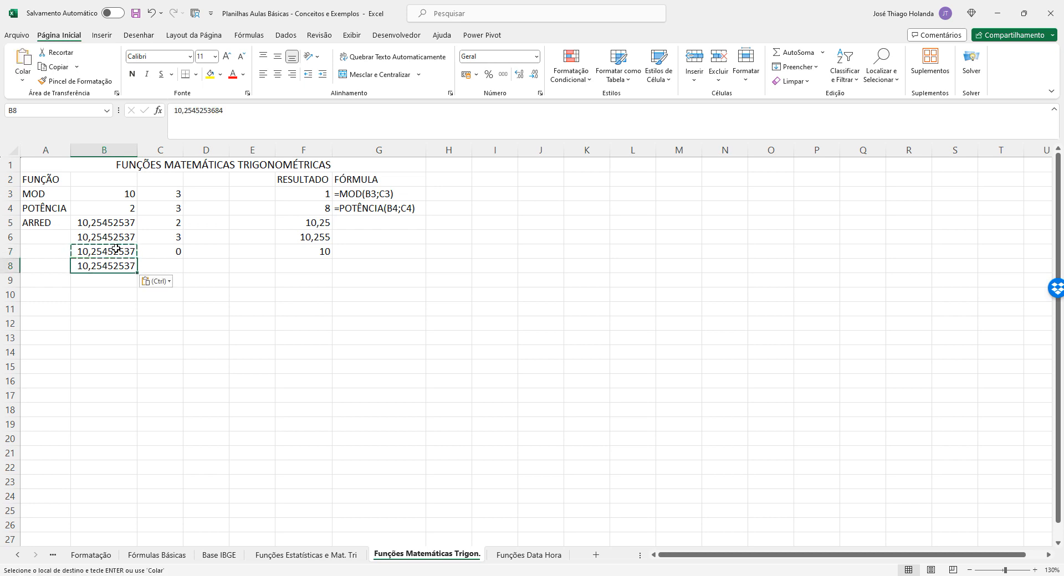
pyautogui.press('Right')
pyautogui.press('Escape')
pyautogui.write('-1')
# Step: Copy the ARRED formula from F7 into F8 for the row with a negative digit argument
pyautogui.press('Right')
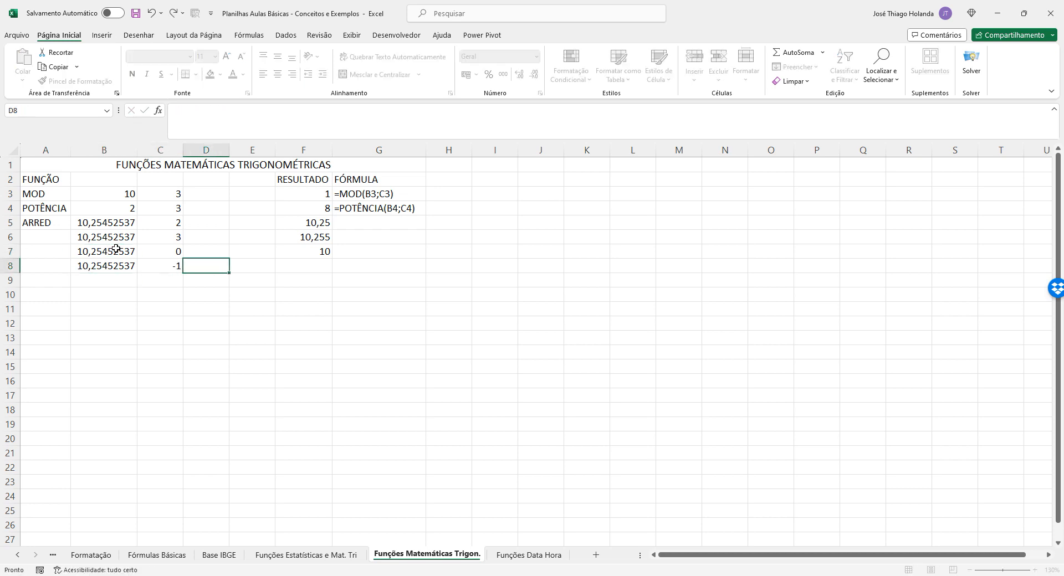
pyautogui.press('Right')
pyautogui.press('Up')
pyautogui.hotkey('ctrl', 'c')
pyautogui.press('Down')
pyautogui.hotkey('ctrl', 'v')
pyautogui.press('Escape')
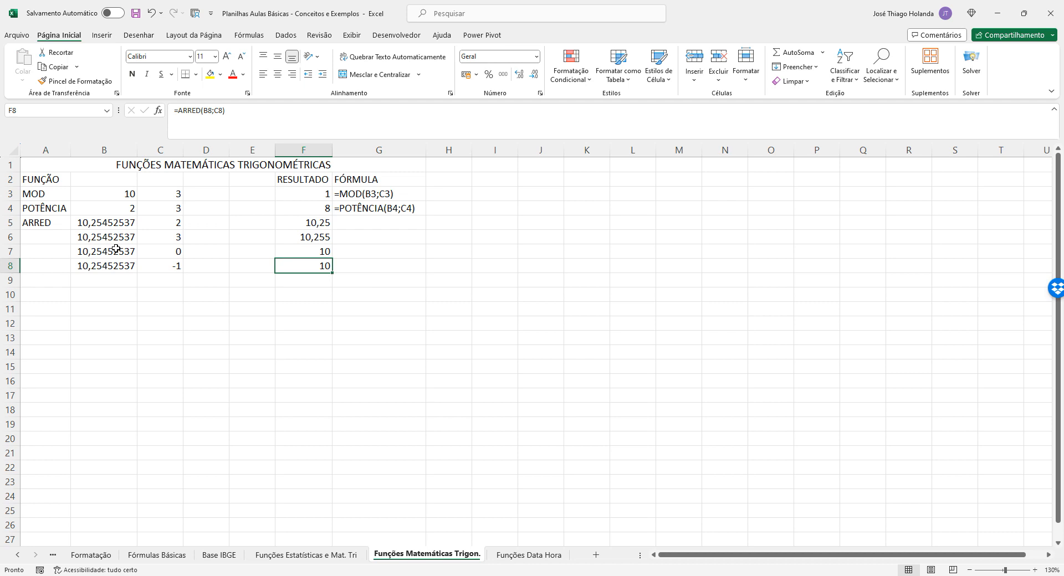
pyautogui.press('Left')
pyautogui.press('Left')
pyautogui.press('Left')
pyautogui.press('Left')
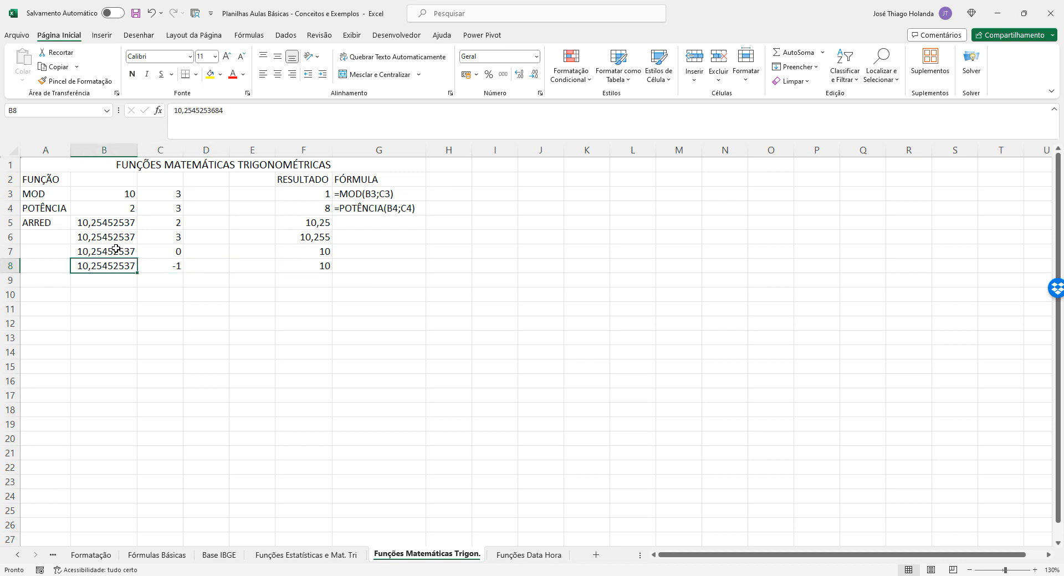
pyautogui.click(182, 110)
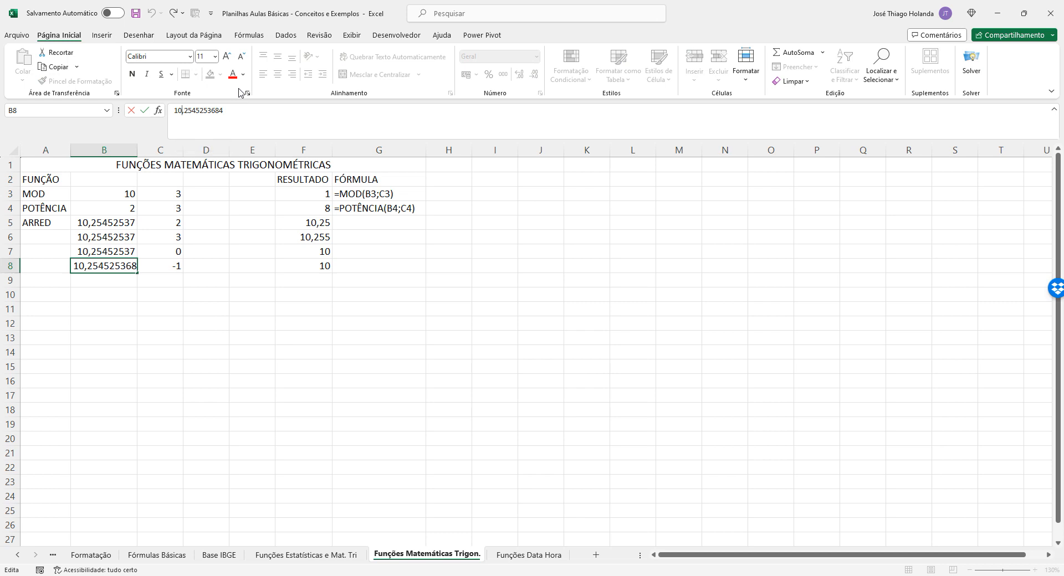
pyautogui.press('BackSpace')
pyautogui.write('800')
pyautogui.press('Return')
# Step: Compare the rounded result in F8 with its source number in B8
pyautogui.press('Up')
pyautogui.press('Right')
pyautogui.press('Right')
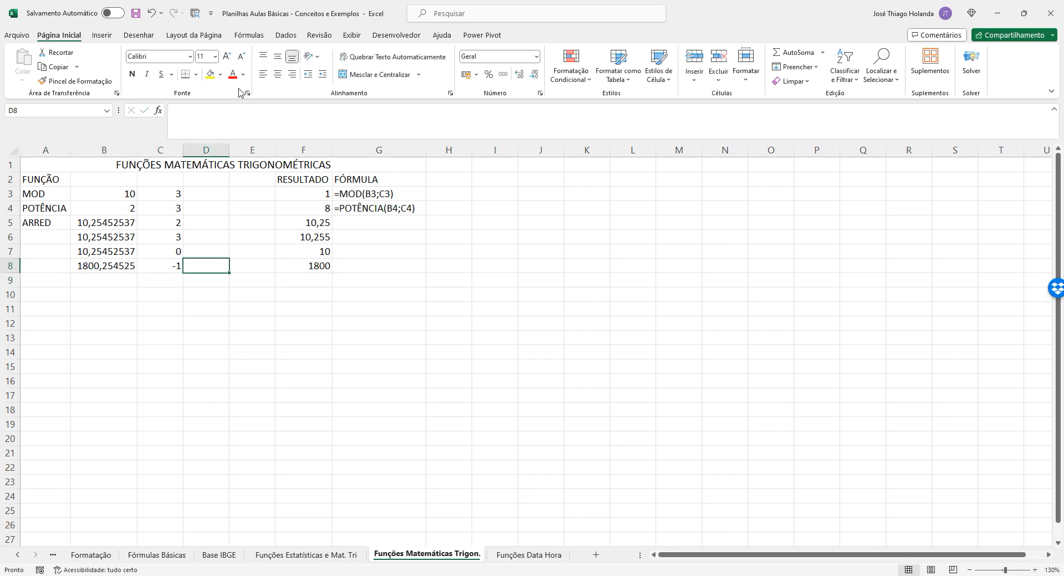
pyautogui.press('Right')
pyautogui.press('Right')
pyautogui.press('Left')
pyautogui.press('Left')
pyautogui.press('Left')
pyautogui.press('Left')
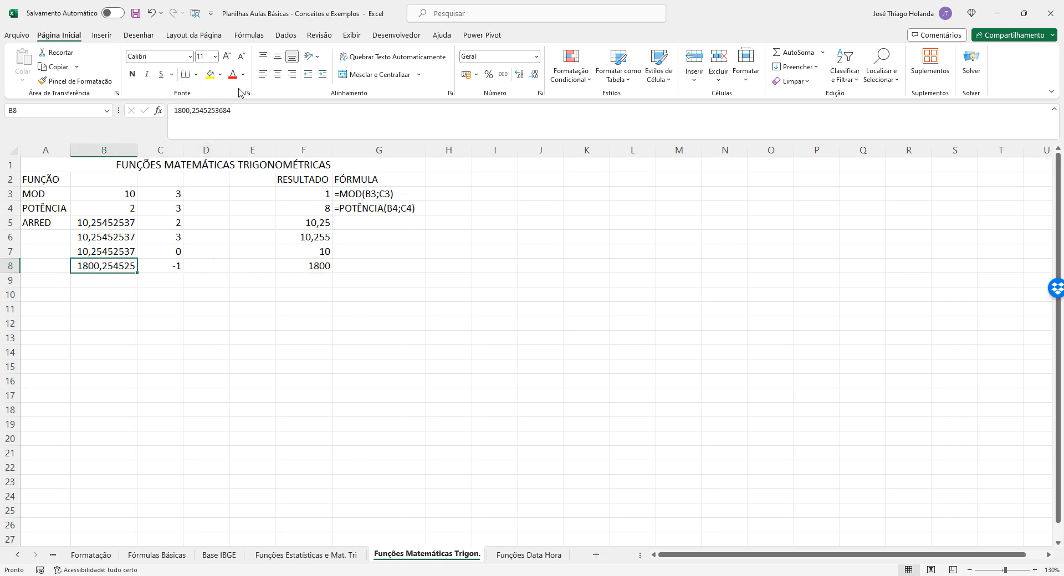
pyautogui.press('Left')
pyautogui.press('Right')
pyautogui.click(186, 110)
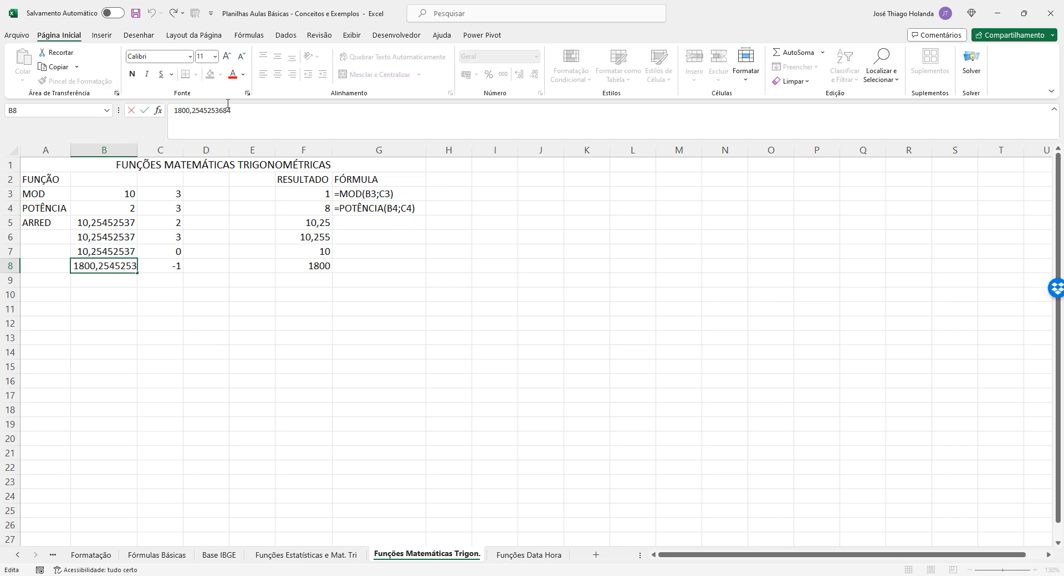
pyautogui.press('BackSpace')
pyautogui.write('51')
pyautogui.press('BackSpace')
pyautogui.write('2')
pyautogui.press('Delete')
pyautogui.press('Return')
pyautogui.press('Up')
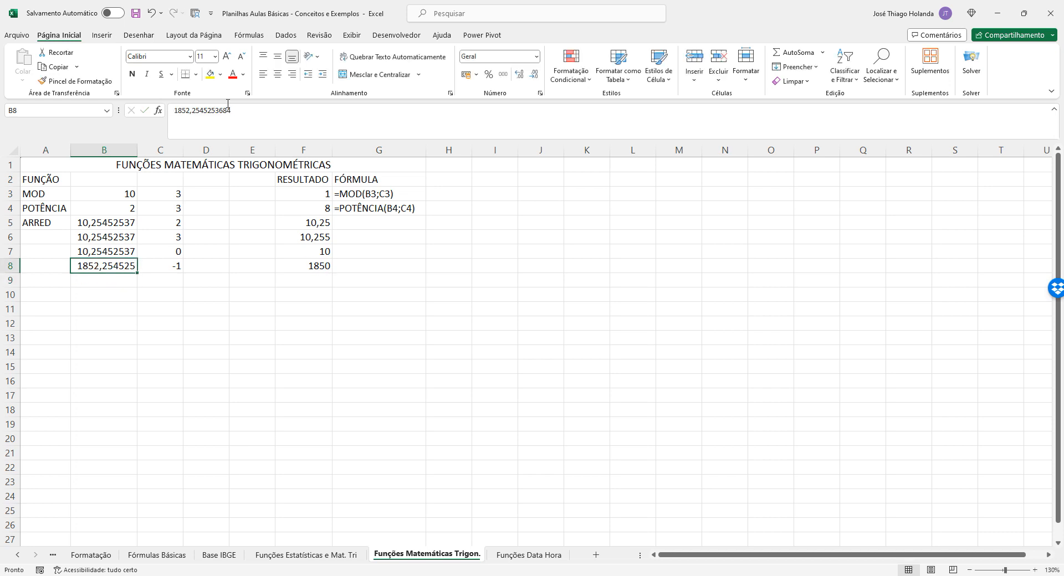
# Step: Examine how the -1 argument in row 8 rounds the updated number
pyautogui.press('Right')
pyautogui.press('Right')
pyautogui.press('Right')
pyautogui.press('Right')
pyautogui.press('Left')
pyautogui.press('Left')
pyautogui.press('Left')
pyautogui.press('Left')
pyautogui.press('Right')
pyautogui.press('Left')
pyautogui.press('Left')
pyautogui.press('Right')
# Step: Copy the number from B8 into B9 and enter -2 as its decimal places in C9
pyautogui.hotkey('ctrl', 'c')
pyautogui.press('Down')
pyautogui.hotkey('ctrl', 'v')
pyautogui.press('Right')
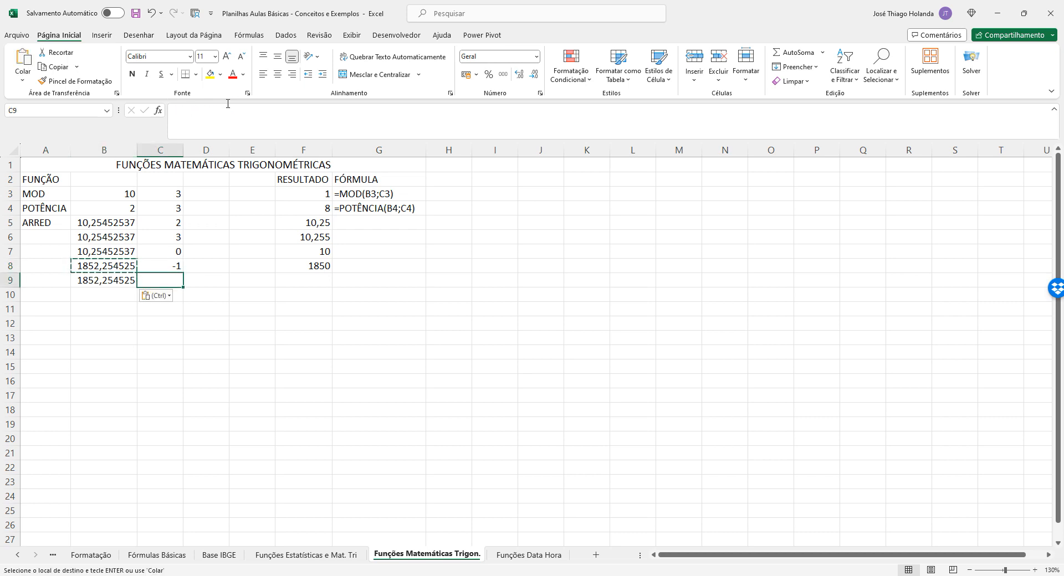
pyautogui.write('-2')
pyautogui.press('Tab')
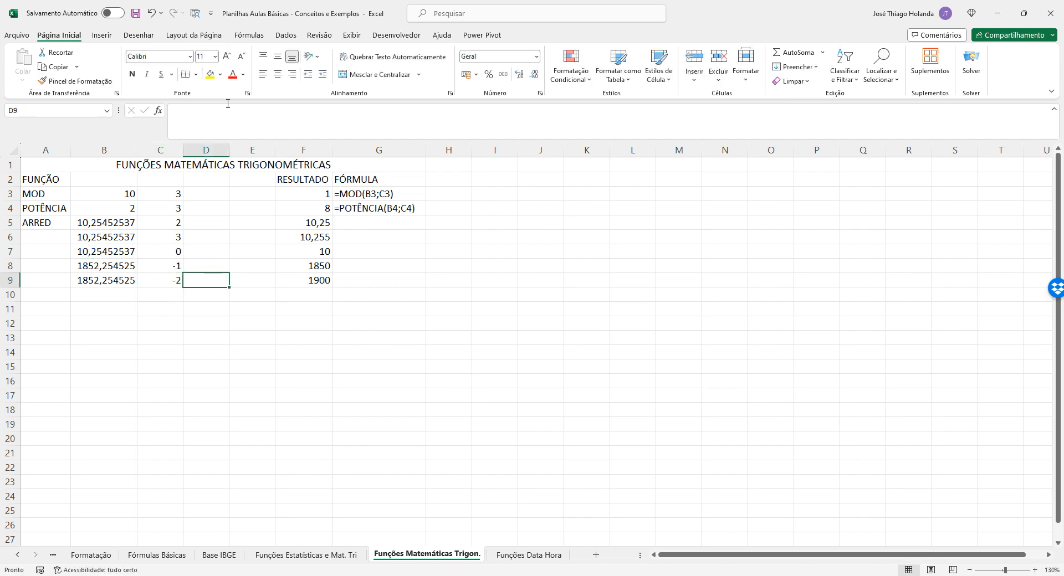
pyautogui.press('Right')
pyautogui.press('Right')
pyautogui.press('Left')
pyautogui.press('Left')
pyautogui.press('Left')
pyautogui.press('Left')
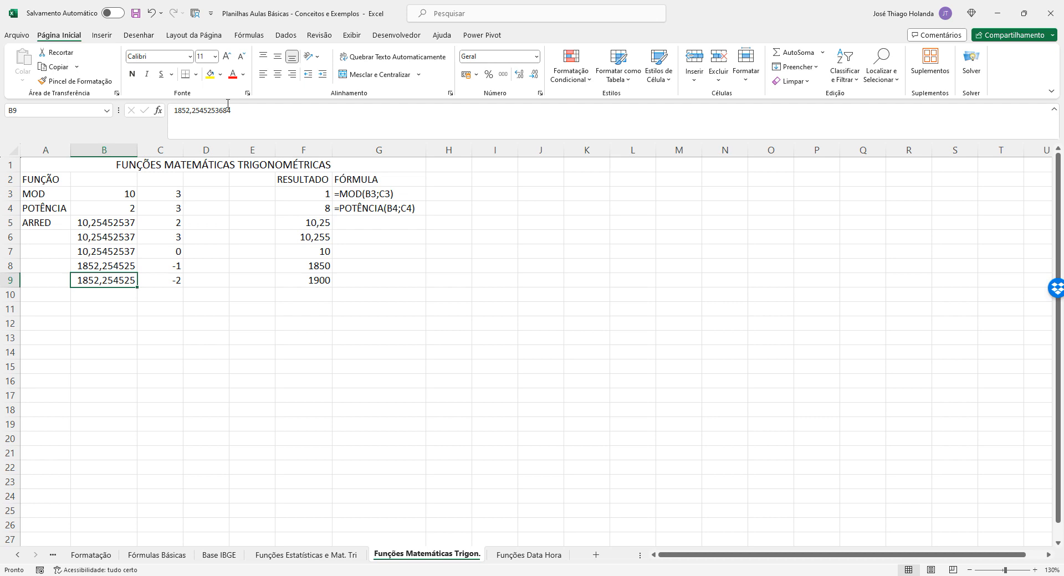
pyautogui.click(188, 110)
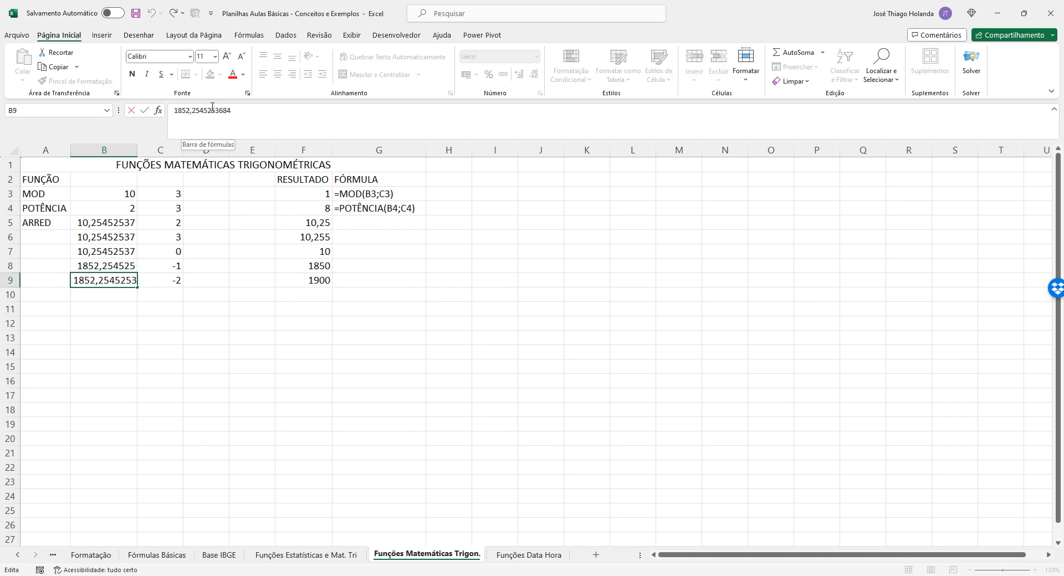
pyautogui.press('BackSpace')
pyautogui.press('BackSpace')
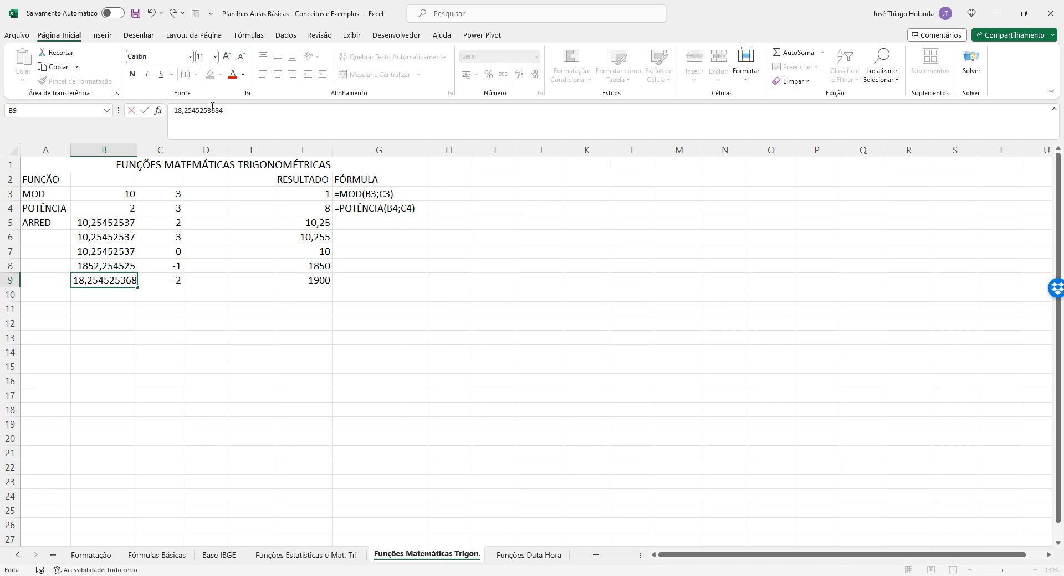
pyautogui.write('35')
pyautogui.press('Return')
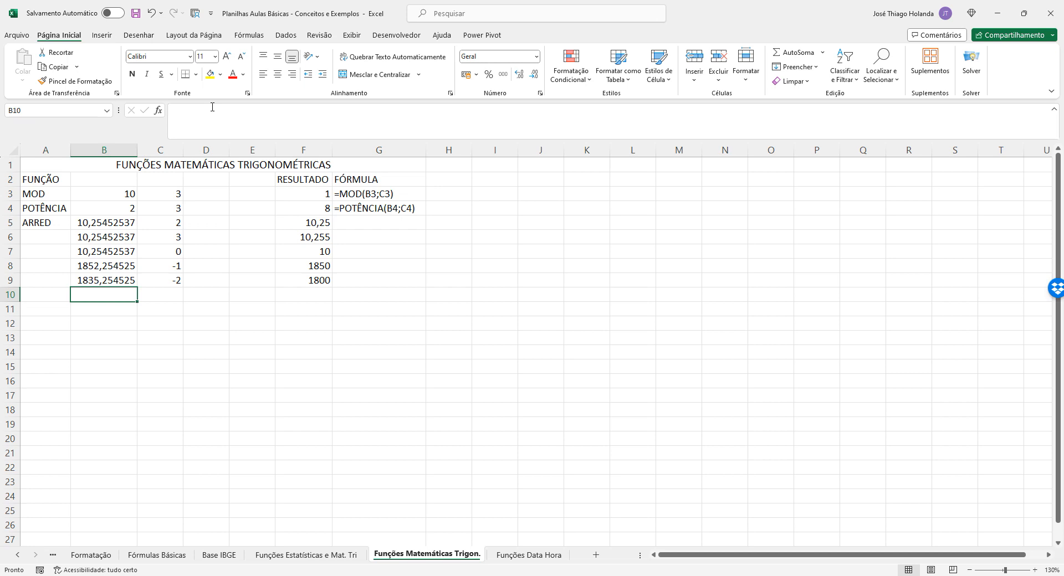
pyautogui.press('Up')
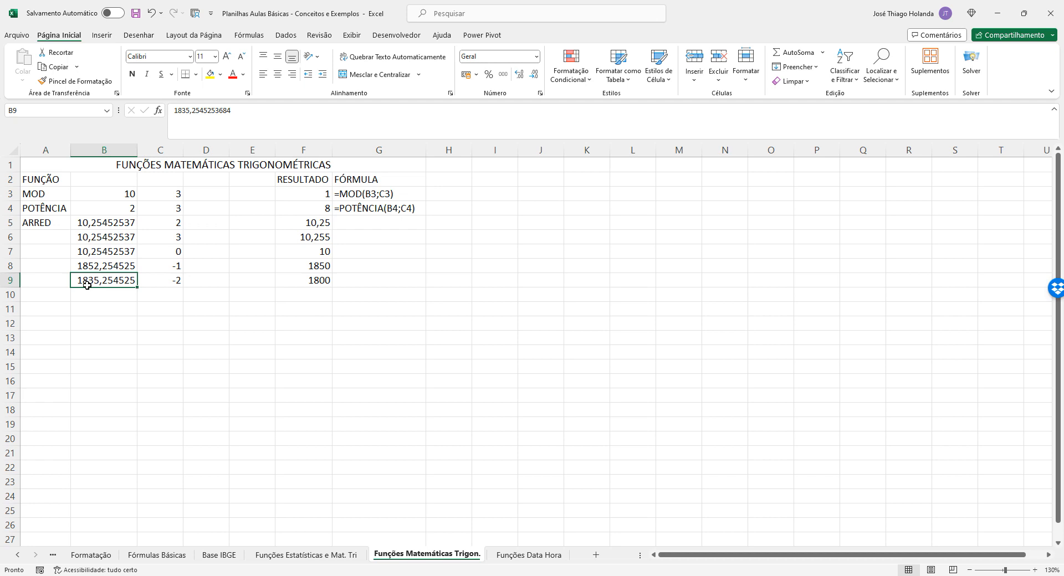
# Step: Review the positive, zero and negative digit arguments in C5:C9 of the ARRED examples
pyautogui.click(38, 294)
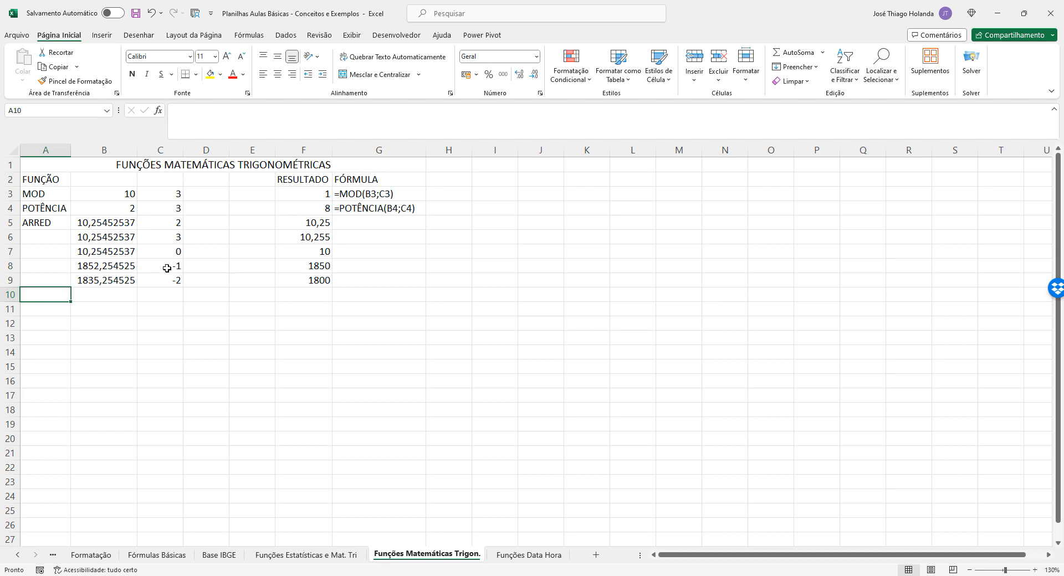
pyautogui.moveTo(174, 221); pyautogui.dragTo(177, 248)
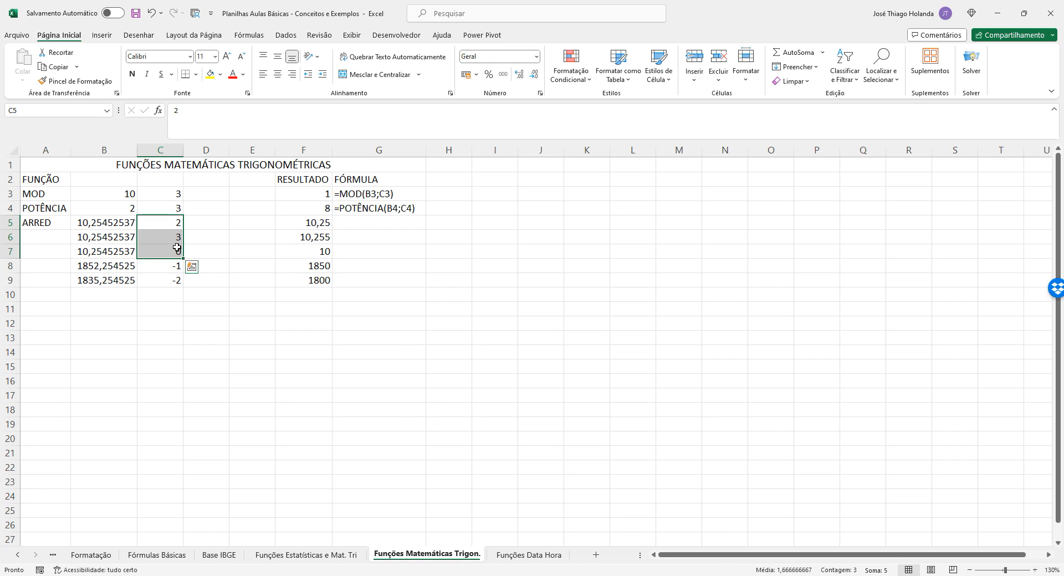
pyautogui.click(169, 267)
pyautogui.click(170, 281)
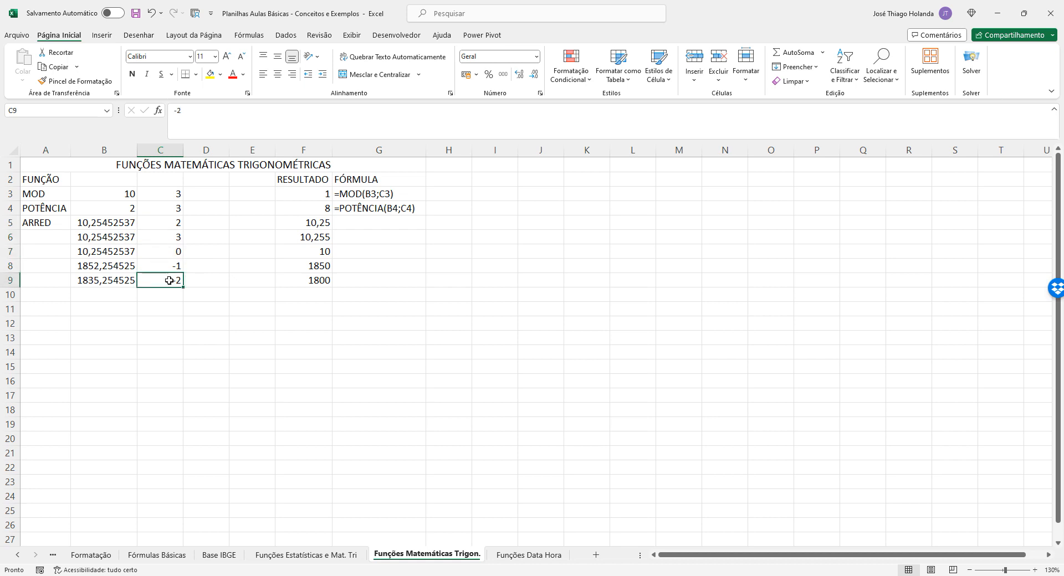
pyautogui.click(78, 282)
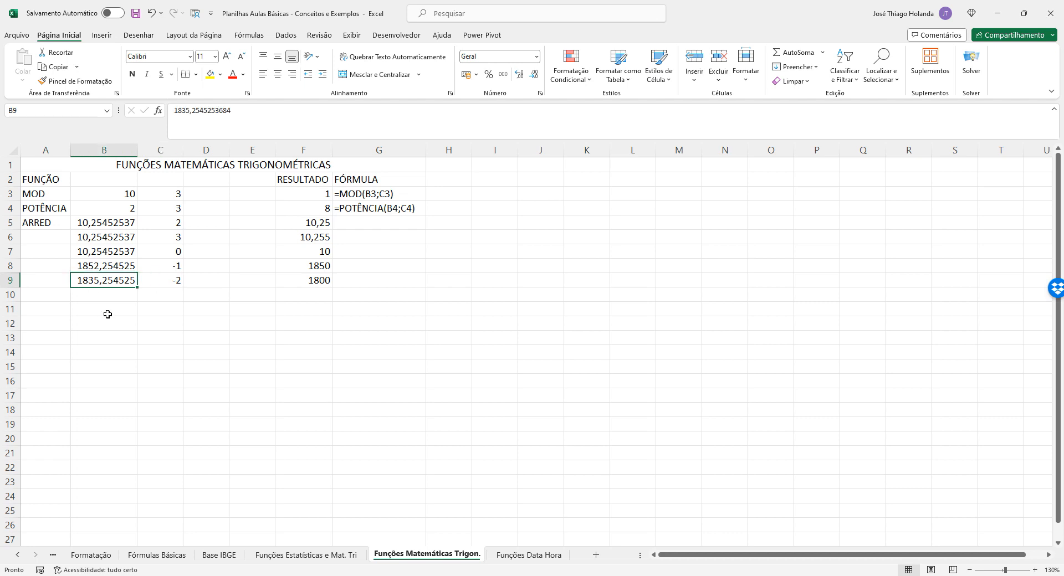
pyautogui.hotkey('alt', 'u')
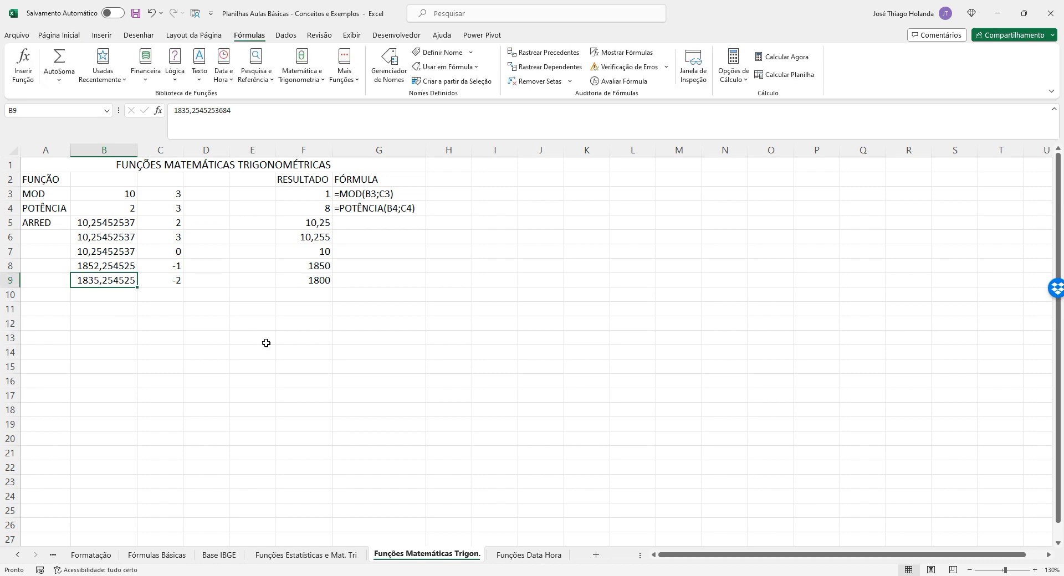
pyautogui.click(268, 335)
# Step: Add an INT example in row 10, with the label INT in A10 and 1835,25 in B10
pyautogui.click(66, 294)
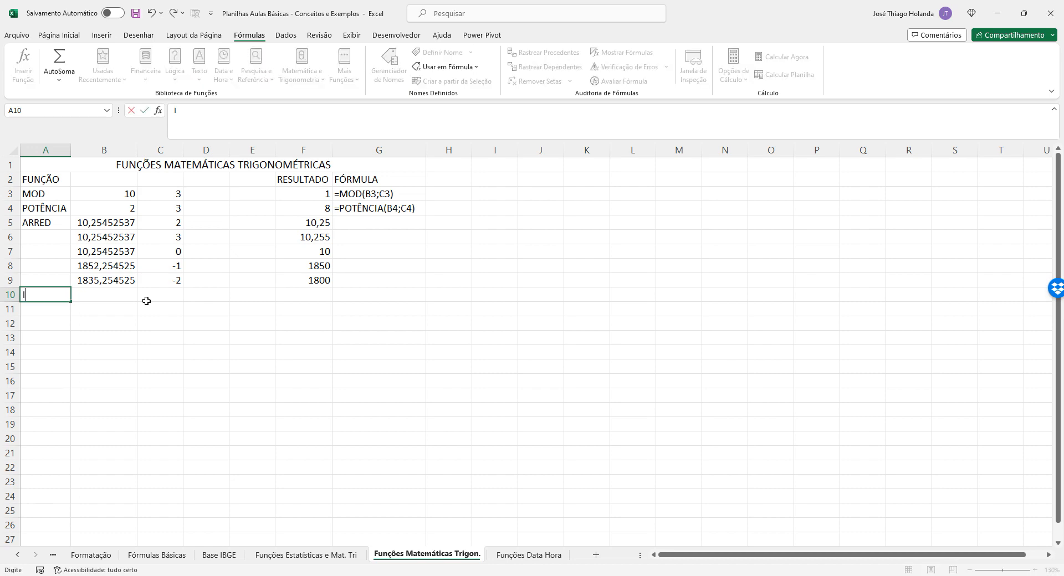
pyautogui.write('INT')
pyautogui.press('Tab')
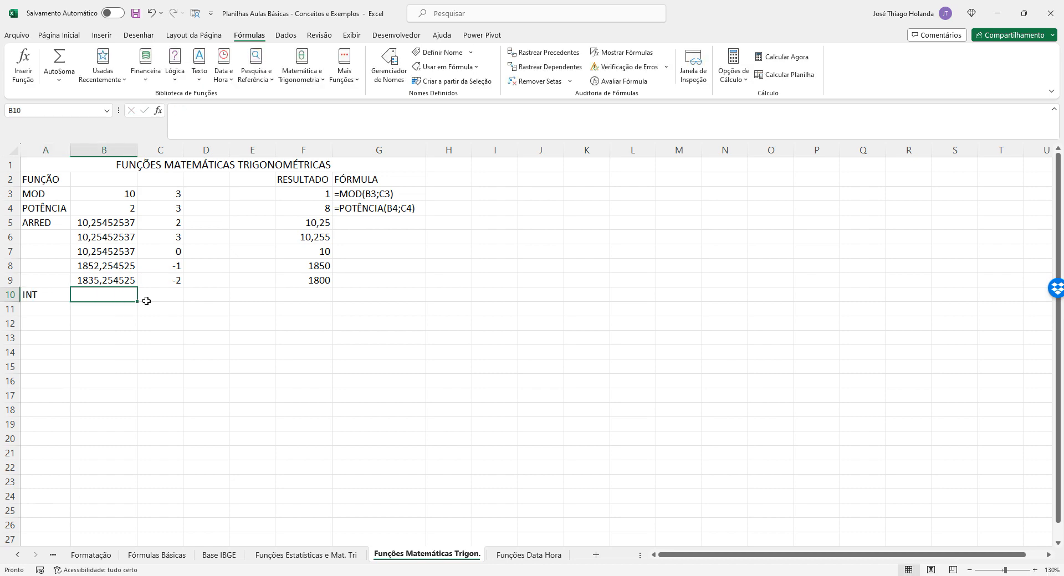
pyautogui.write('18')
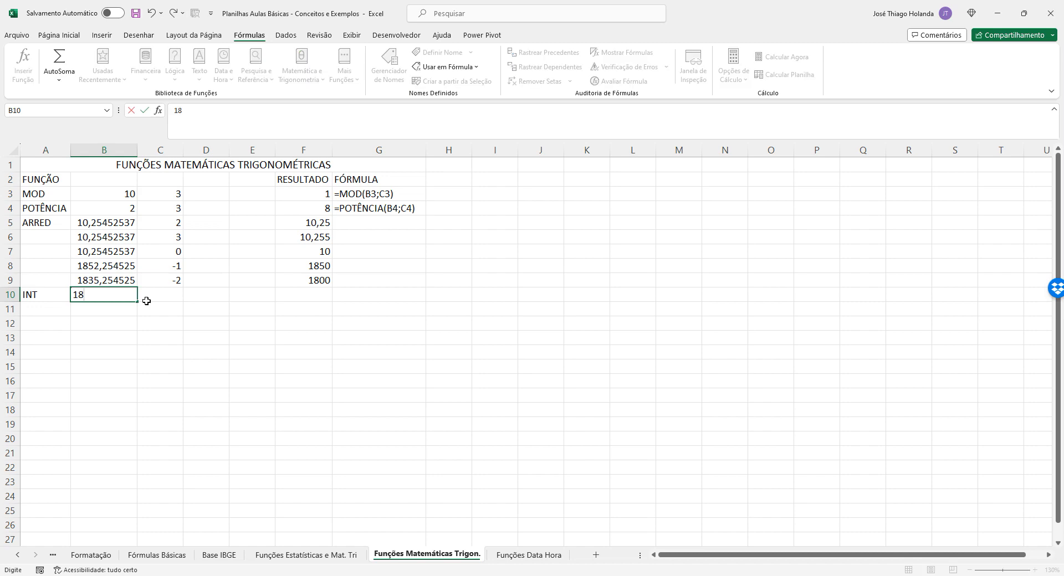
pyautogui.write('35,25')
pyautogui.press('Return')
pyautogui.press('Up')
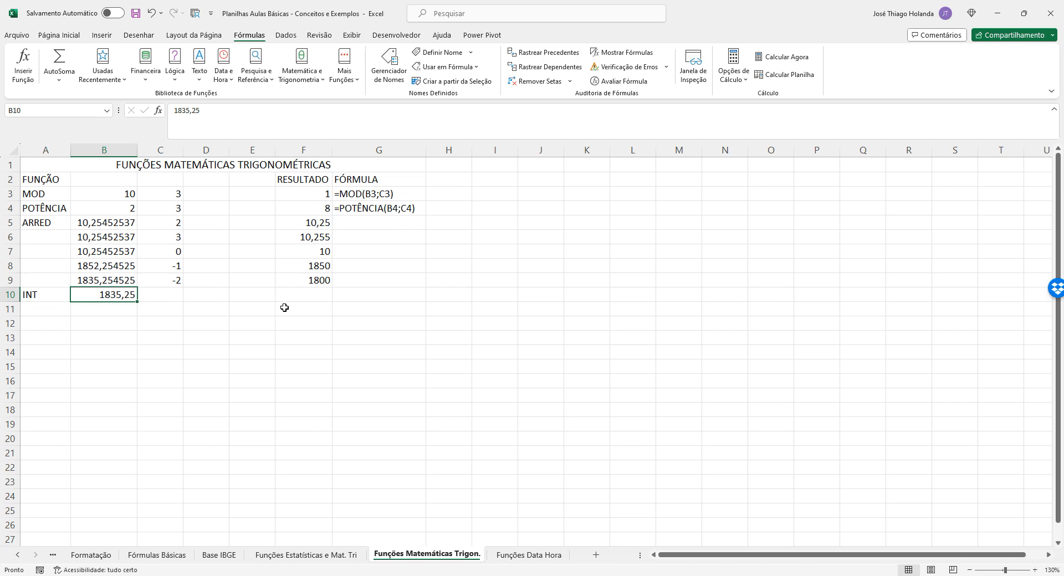
# Step: Enter =INT(B10) as the result formula in F10
pyautogui.click(317, 291)
pyautogui.write('=')
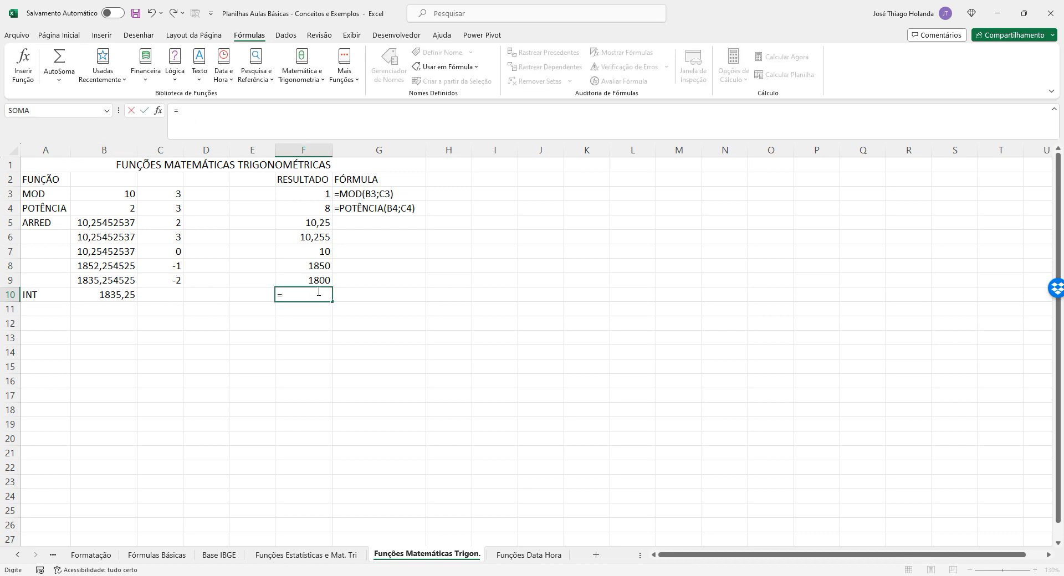
pyautogui.write('INT(')
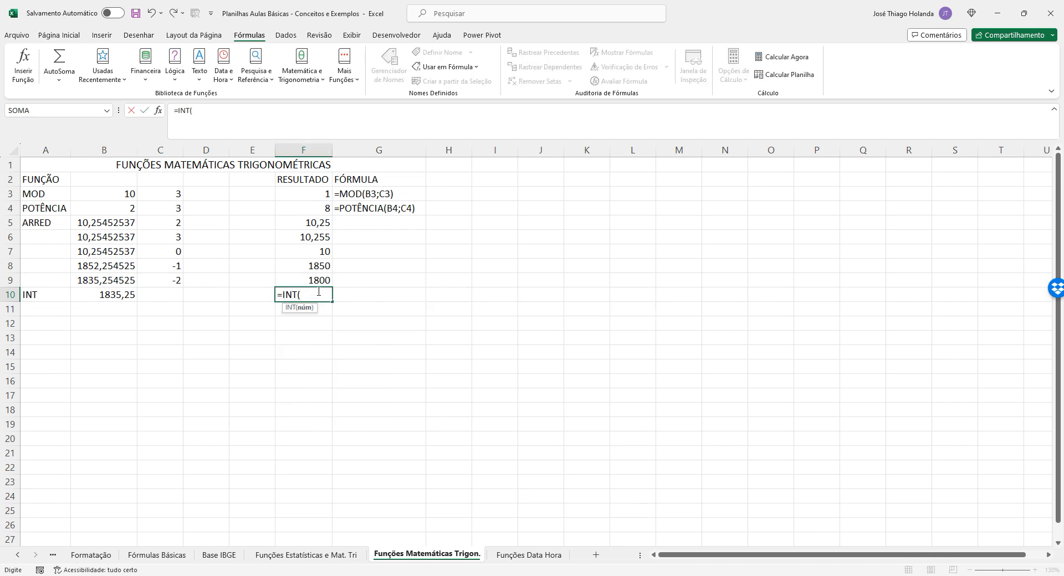
pyautogui.click(113, 294)
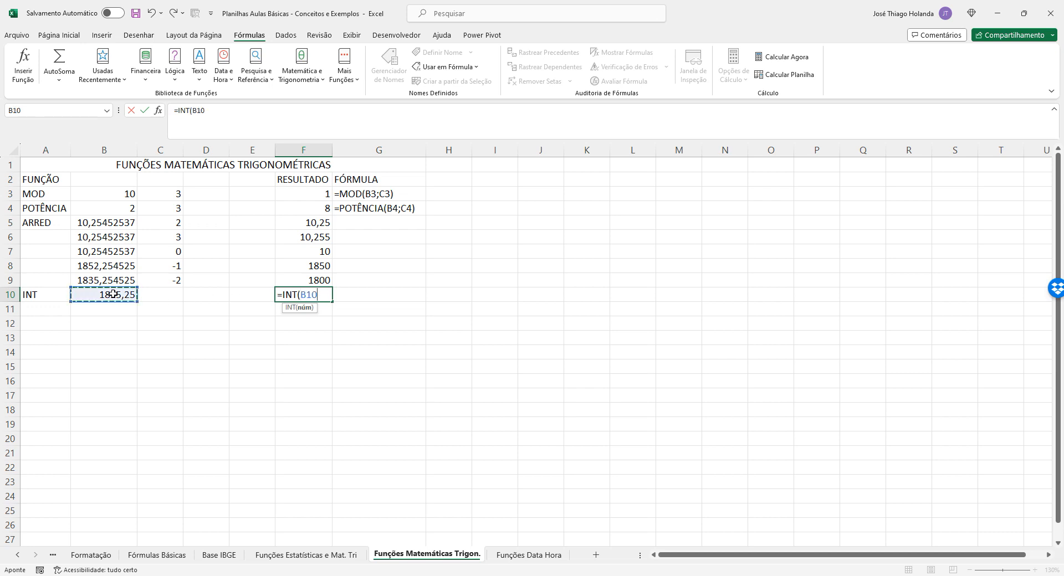
pyautogui.press('Return')
pyautogui.press('Up')
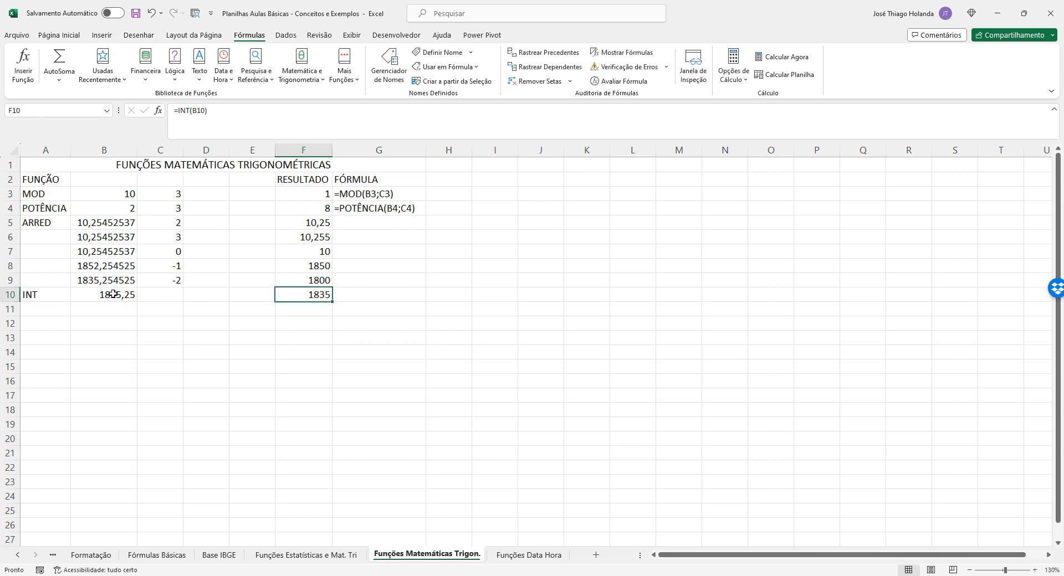
# Step: Record the formula from F5 as the text =ARRED(B5;C5) in G5 of the FÓRMULA column
pyautogui.click(114, 223)
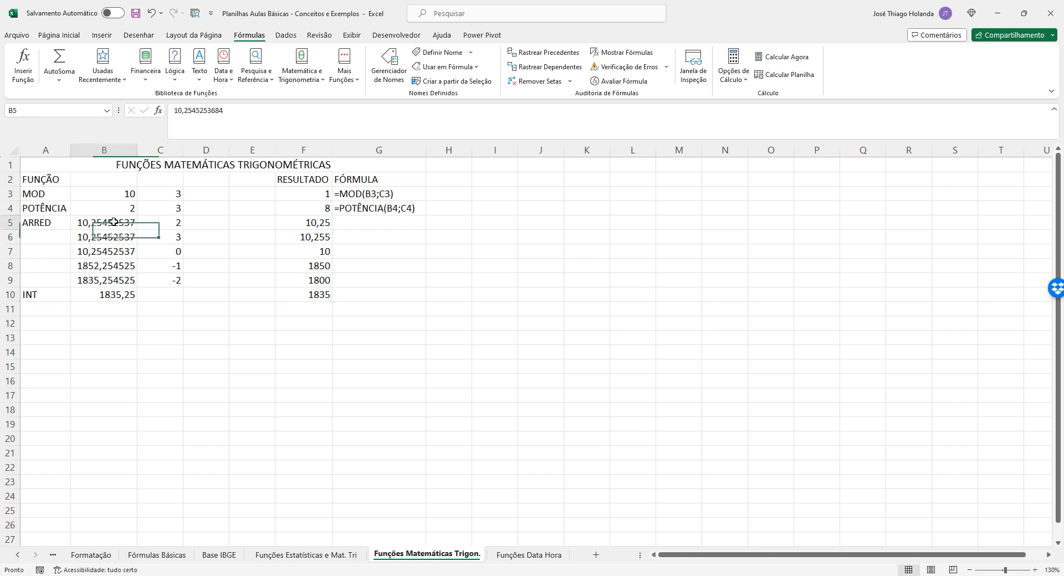
pyautogui.click(323, 223)
pyautogui.moveTo(235, 113); pyautogui.dragTo(147, 115)
pyautogui.hotkey('ctrl', 'c')
pyautogui.press('Return')
pyautogui.press('Up')
pyautogui.press('Right')
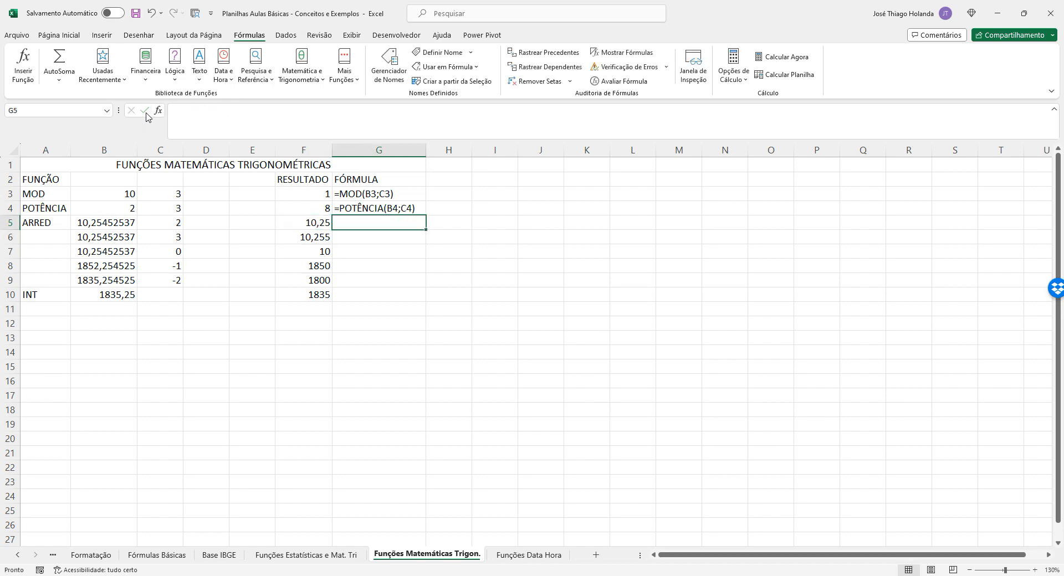
pyautogui.hotkey('ctrl', 'v')
pyautogui.press('Return')
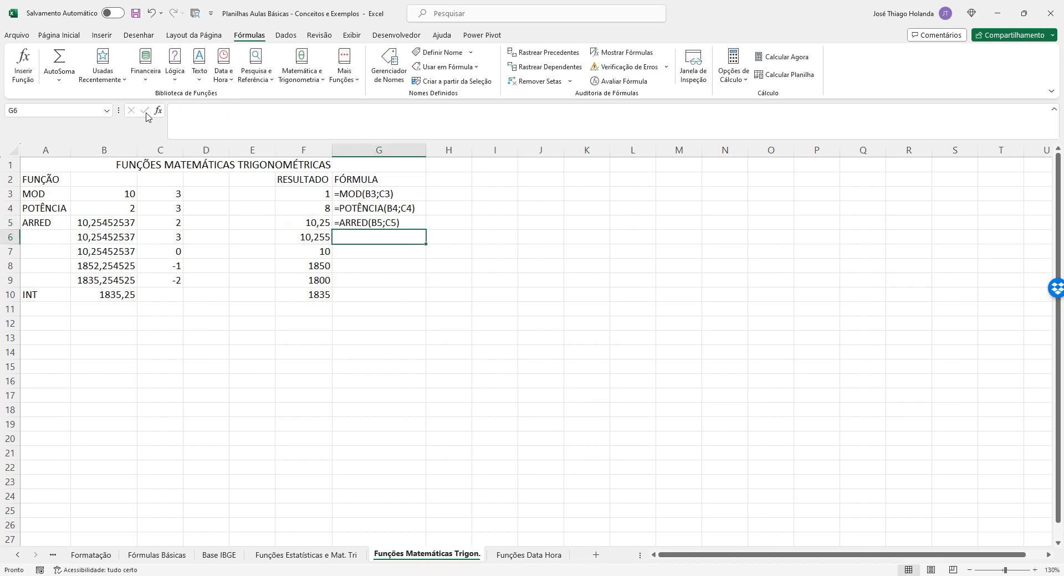
# Step: Record the formula from F6 as the text =ARRED(B6;C6) in G6
pyautogui.press('Left')
pyautogui.moveTo(227, 111); pyautogui.dragTo(140, 113)
pyautogui.hotkey('ctrl', 'c')
pyautogui.press('Return')
pyautogui.press('Up')
pyautogui.press('Right')
pyautogui.hotkey('ctrl', 'v')
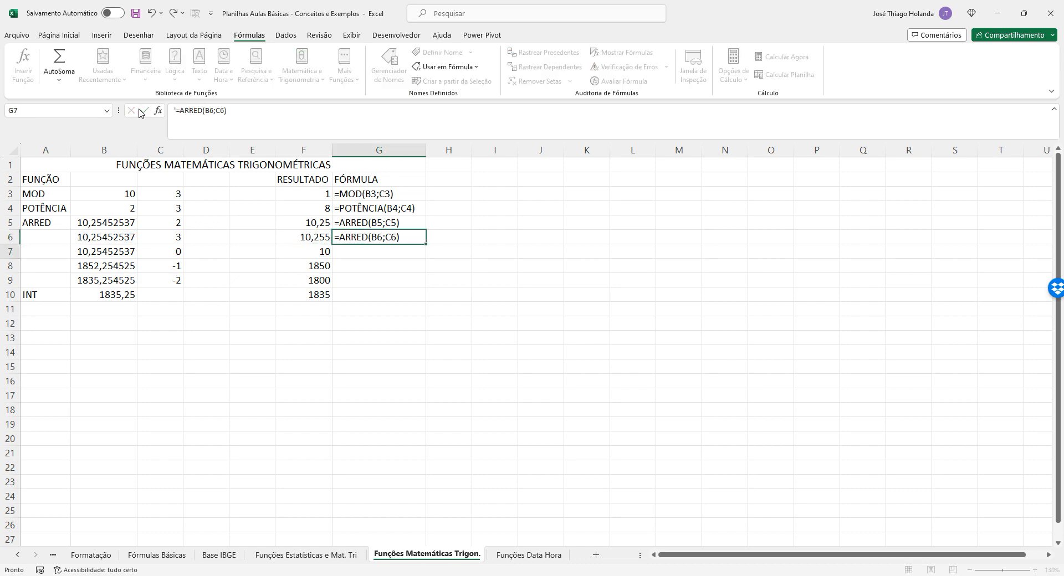
pyautogui.press('Return')
# Step: Record the formula from F7 as the text =ARRED(B7;C7) in G7
pyautogui.press('Left')
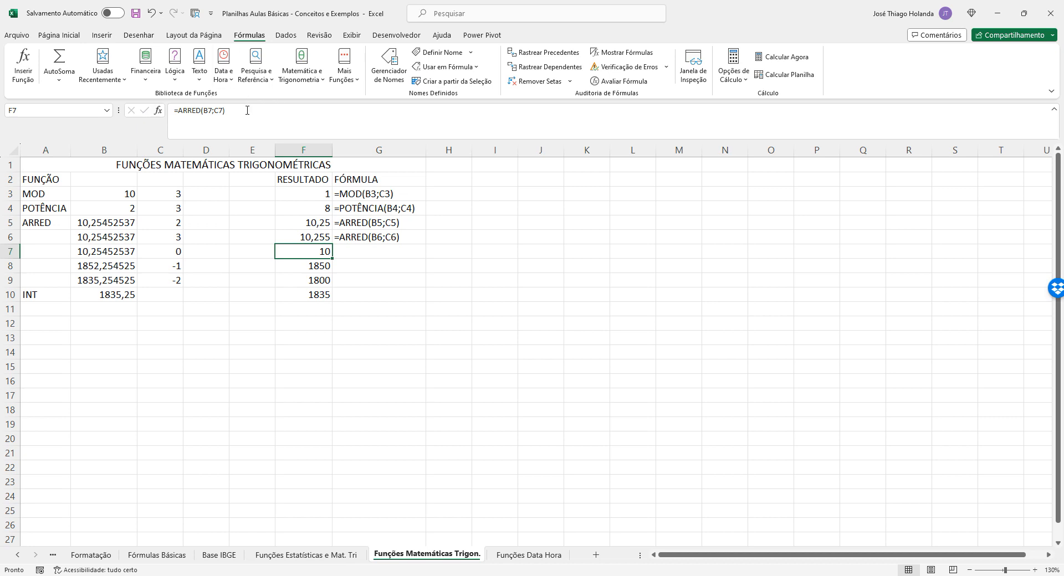
pyautogui.moveTo(247, 110); pyautogui.dragTo(166, 108)
pyautogui.hotkey('ctrl', 'c')
pyautogui.press('Return')
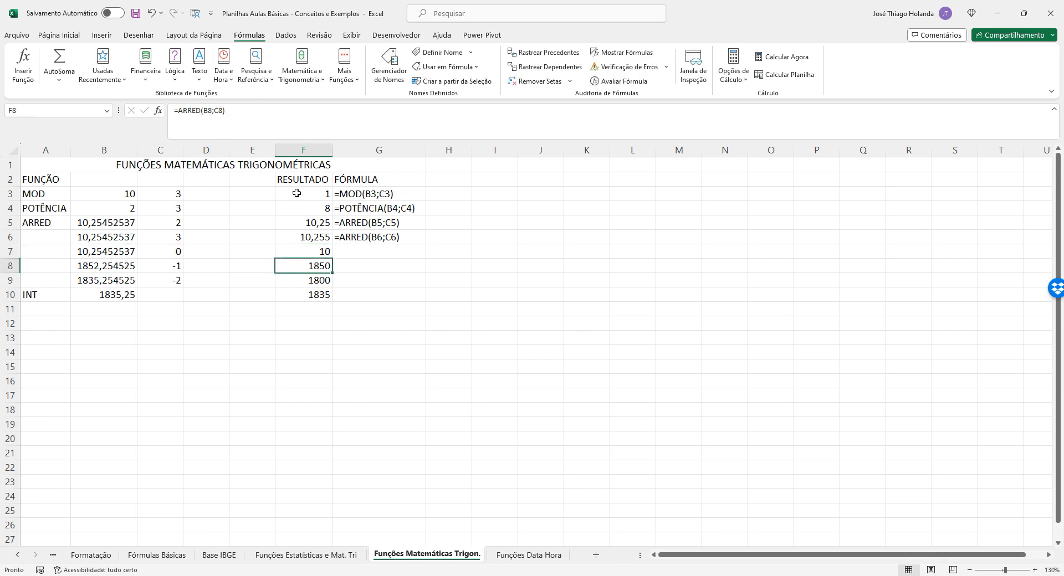
pyautogui.click(386, 255)
pyautogui.write("'")
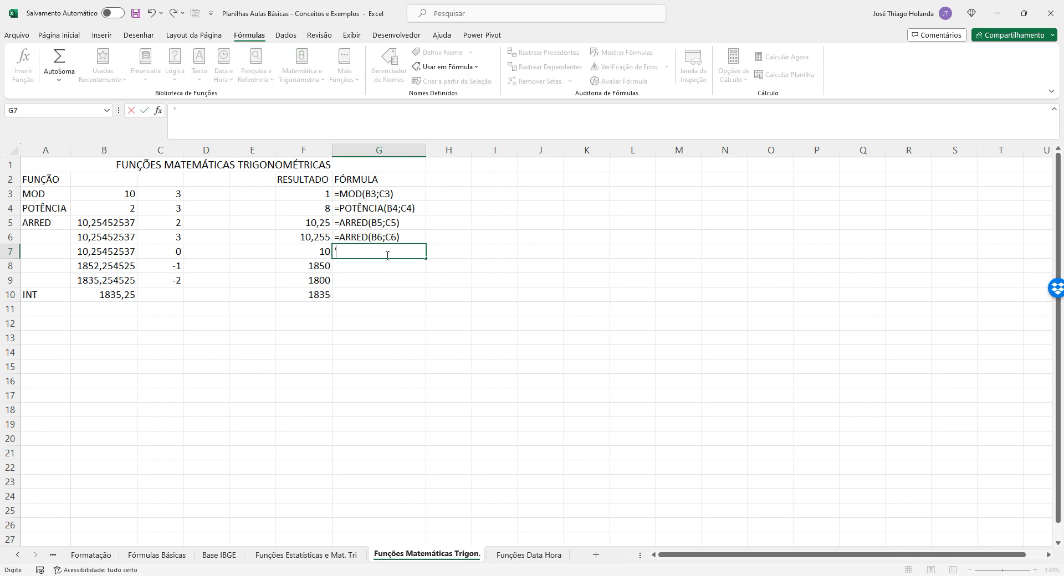
pyautogui.hotkey('ctrl', 'v')
pyautogui.press('Return')
# Step: Record the formula from F8 as the text =ARRED(B8;C8) in G8
pyautogui.press('Left')
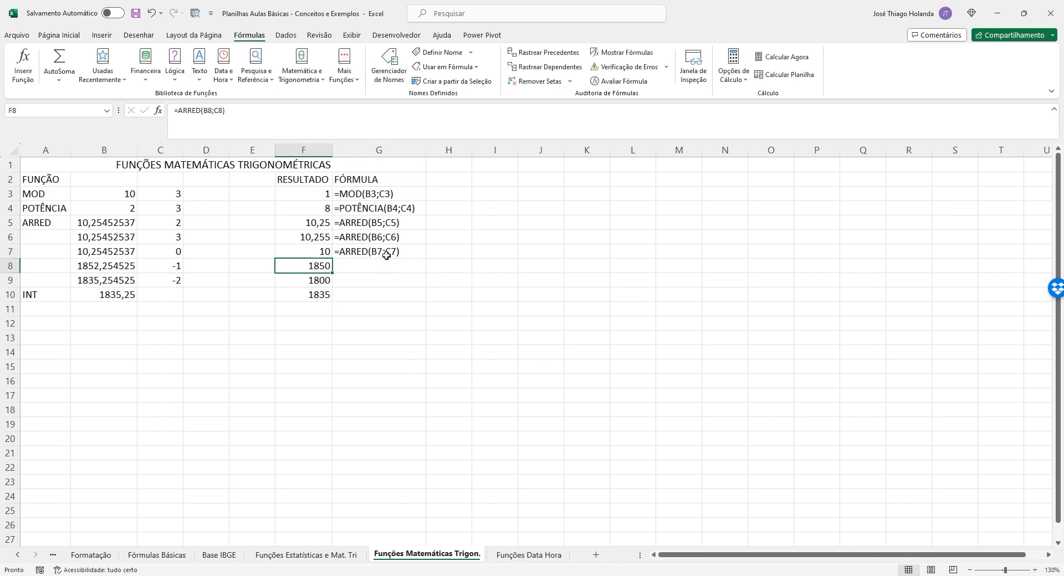
pyautogui.moveTo(268, 123); pyautogui.dragTo(131, 102)
pyautogui.hotkey('ctrl', 'c')
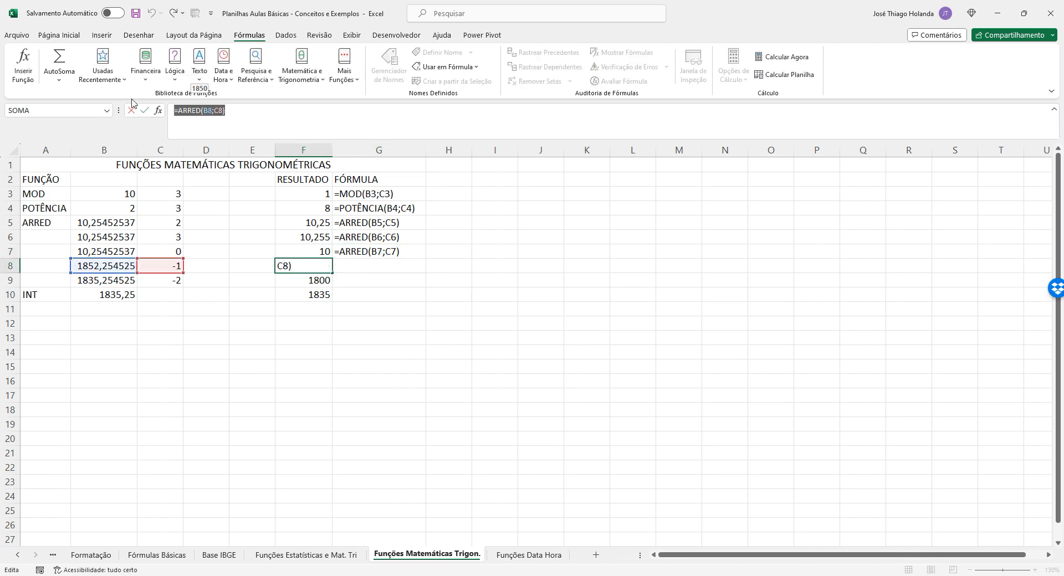
pyautogui.press('Return')
pyautogui.press('Up')
pyautogui.press('Right')
pyautogui.write("'")
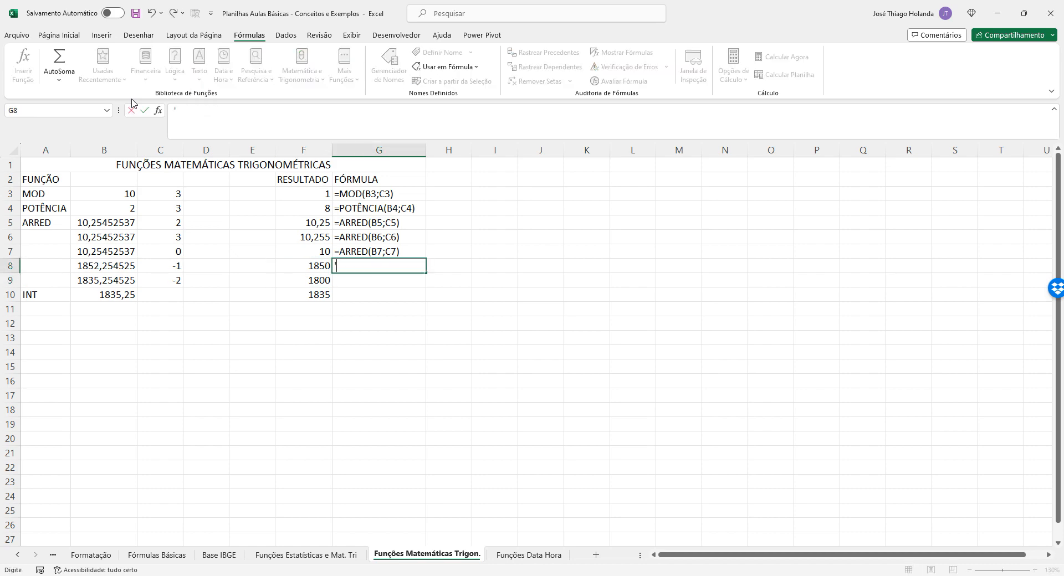
pyautogui.hotkey('ctrl', 'v')
pyautogui.press('Return')
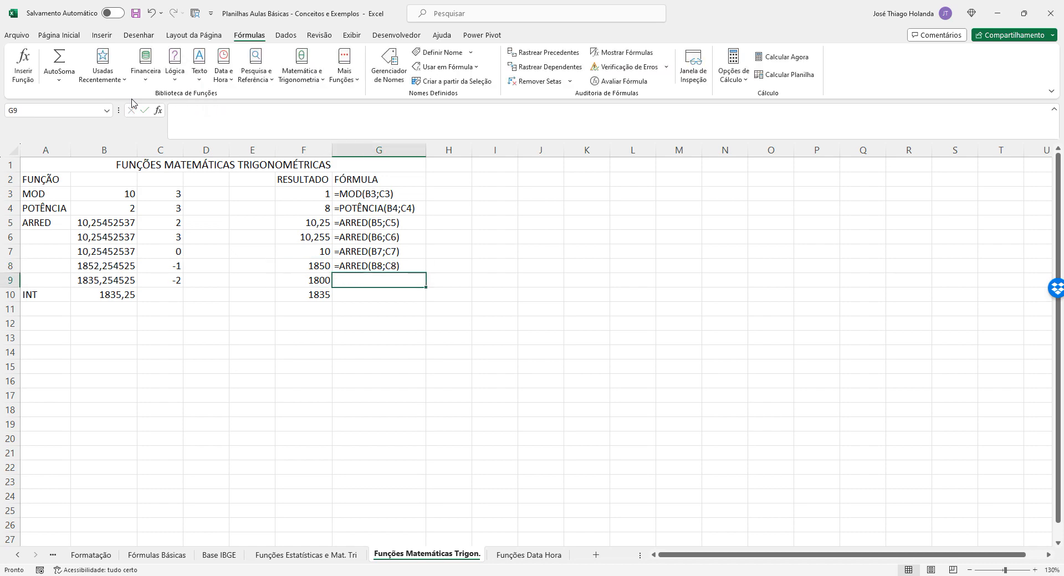
# Step: Record the formula from F9 as the text =ARRED(B9;C9) in G9
pyautogui.click(306, 281)
pyautogui.moveTo(240, 109); pyautogui.dragTo(173, 116)
pyautogui.hotkey('ctrl', 'c')
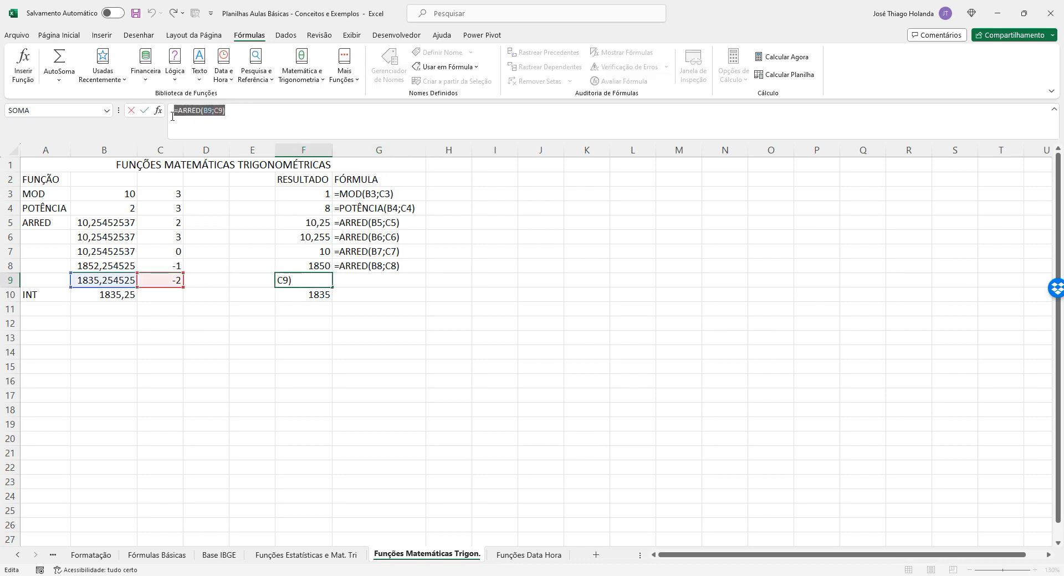
pyautogui.press('Return')
pyautogui.press('Up')
pyautogui.press('Right')
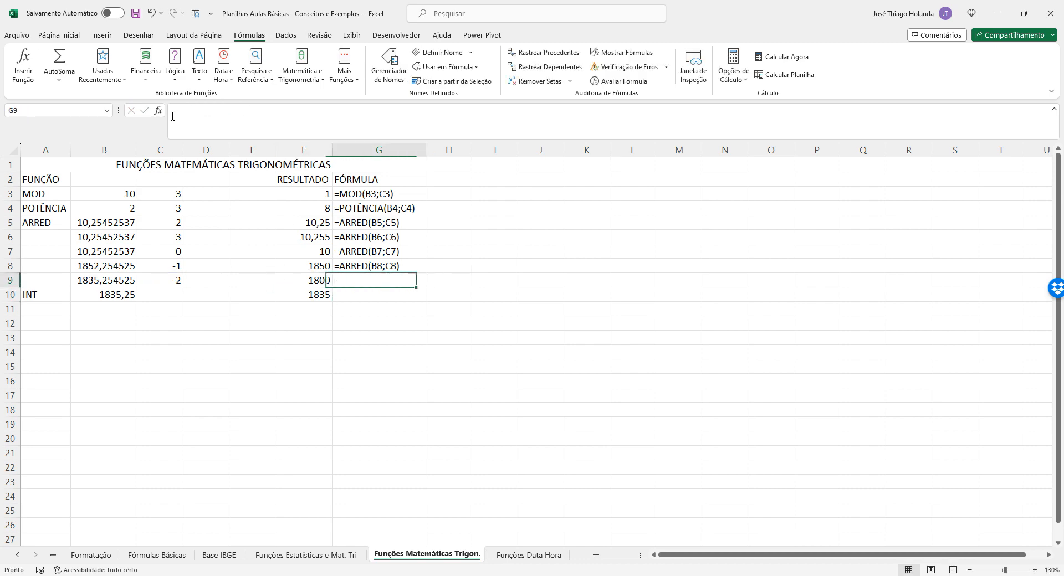
pyautogui.write("'")
pyautogui.hotkey('ctrl', 'v')
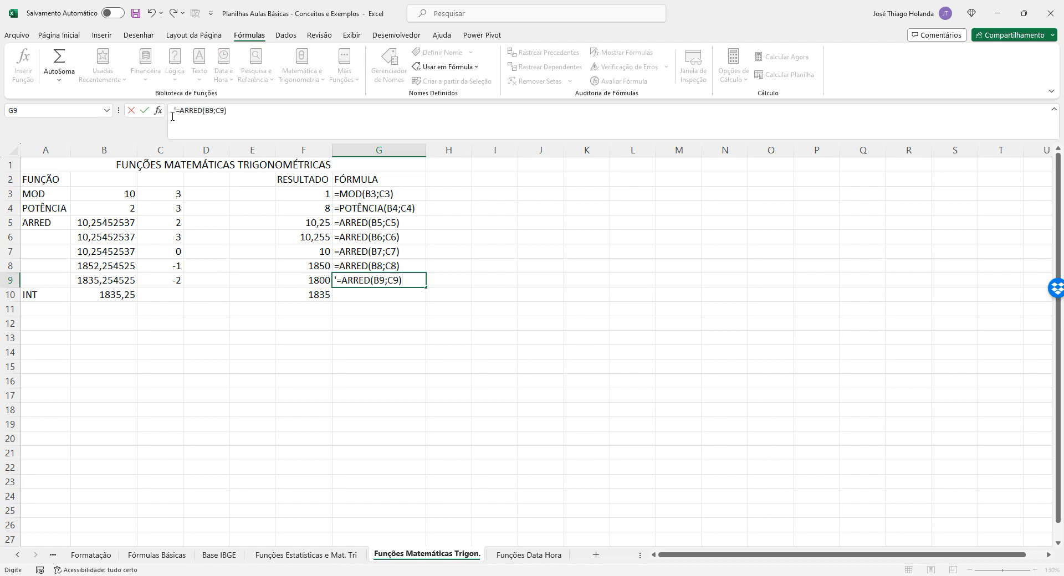
pyautogui.press('Return')
# Step: Record the formula from F10 as the text =INT(B10) in G10 of the FÓRMULA column
pyautogui.press('Left')
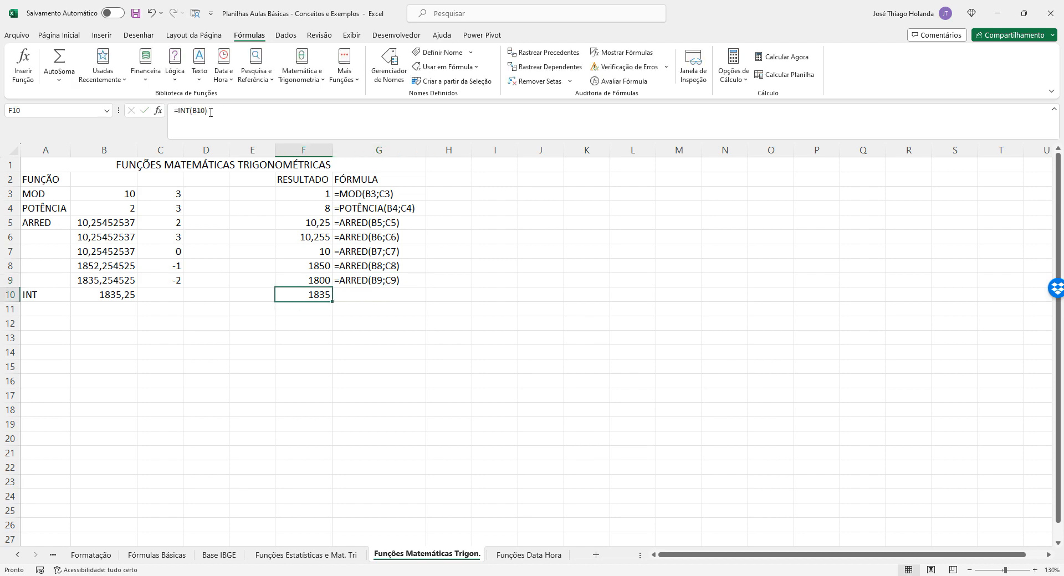
pyautogui.moveTo(210, 112); pyautogui.dragTo(119, 112)
pyautogui.hotkey('ctrl', 'c')
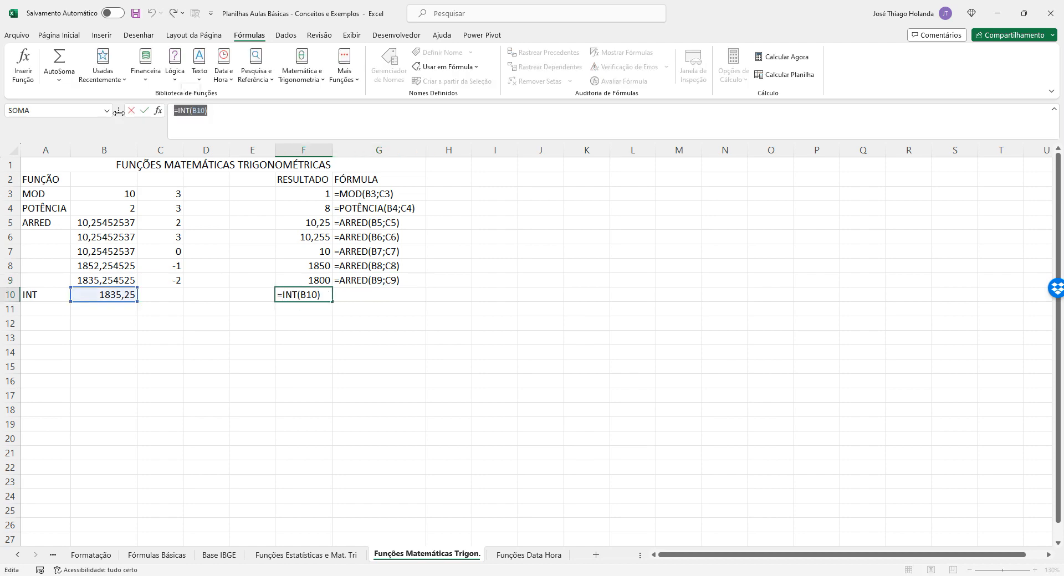
pyautogui.press('Return')
pyautogui.press('Up')
pyautogui.press('Right')
pyautogui.write("'")
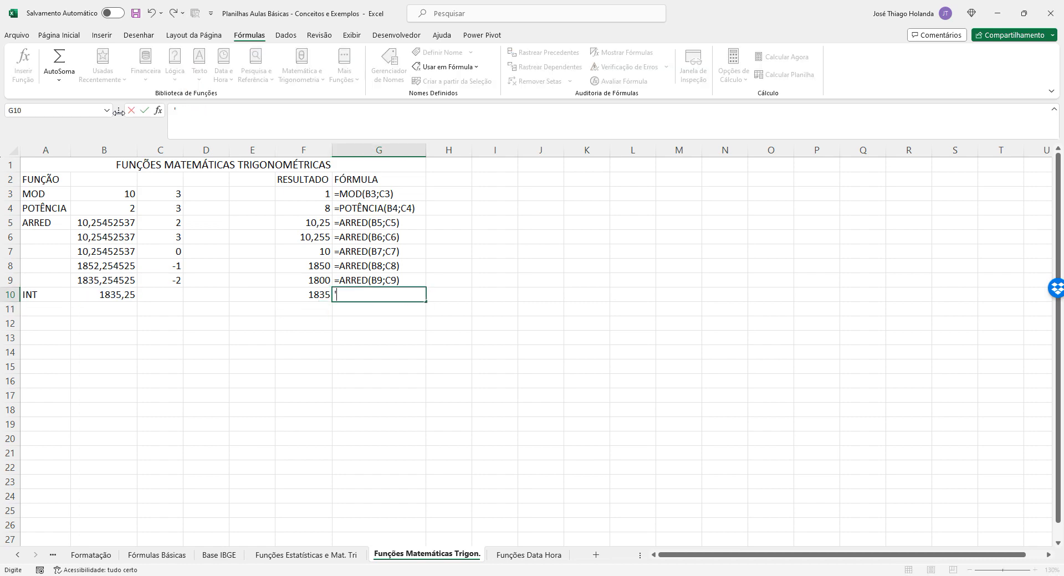
pyautogui.hotkey('ctrl', 'v')
pyautogui.press('Return')
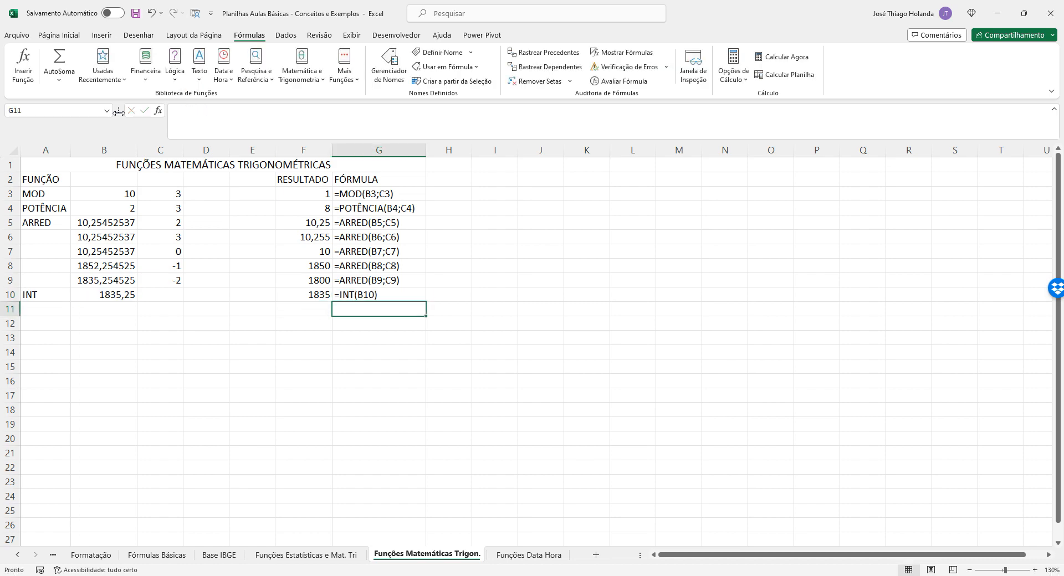
# Step: Start a new function example in row 11 with the label TRUNCAR in A11
pyautogui.press('Left')
pyautogui.press('Left')
pyautogui.press('Left')
pyautogui.press('Left')
pyautogui.press('Left')
pyautogui.press('Left')
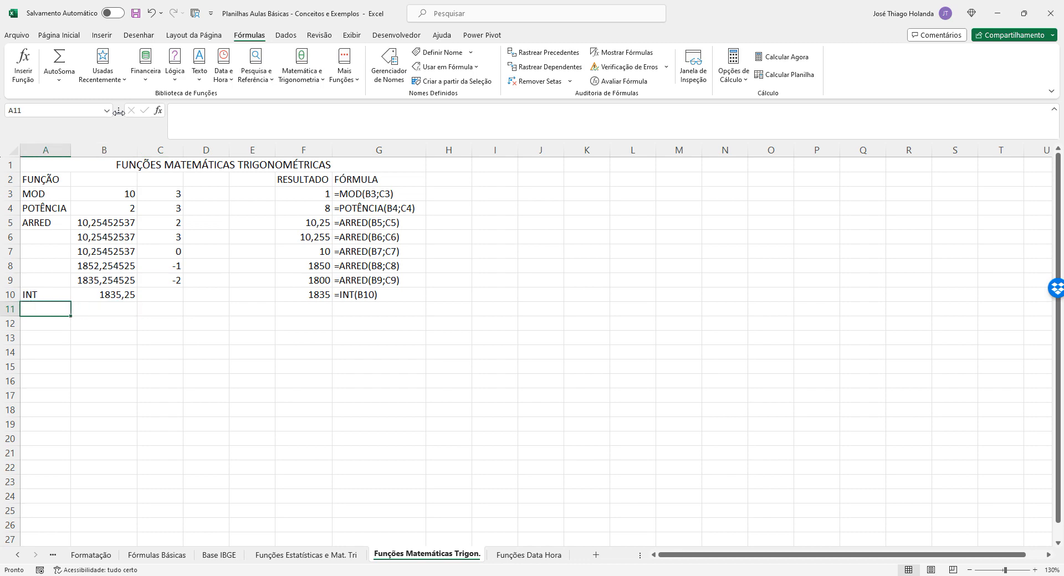
pyautogui.write('TRUNCAR')
pyautogui.press('Tab')
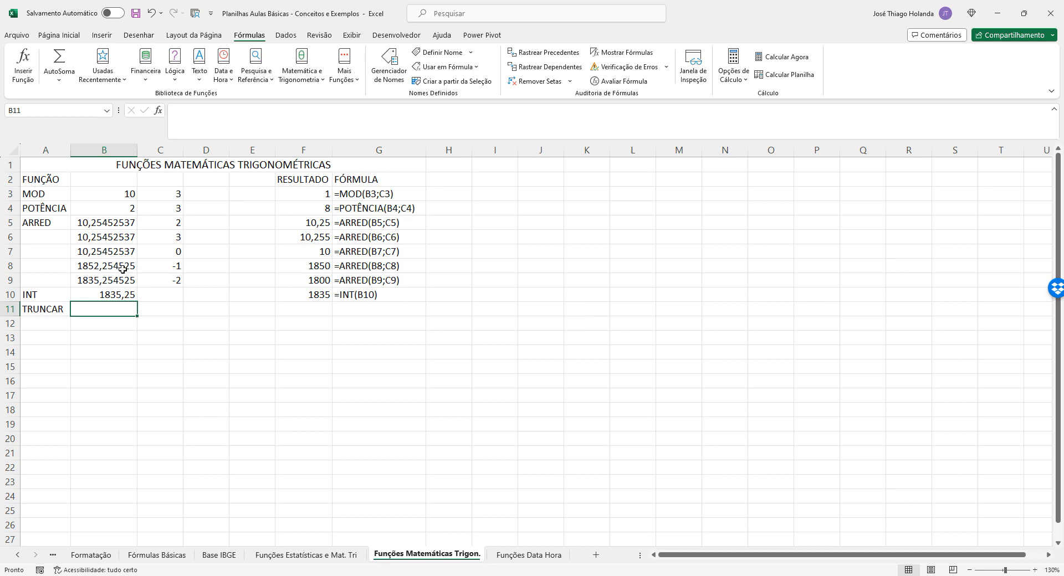
# Step: Copy the number from B5 into B11 and the decimal-places value 2 from C5 into C11
pyautogui.click(103, 221)
pyautogui.hotkey('ctrl', 'c')
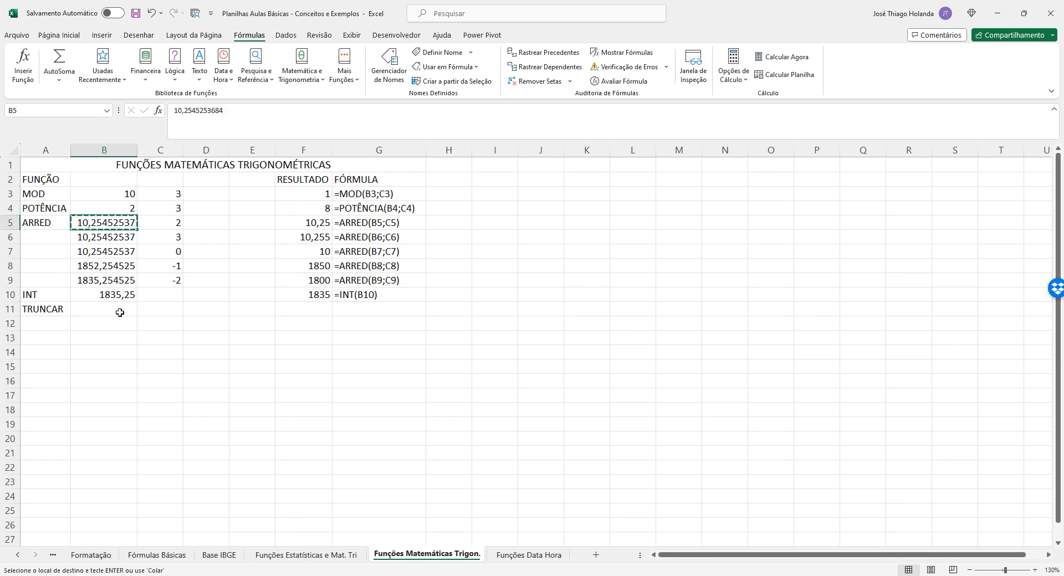
pyautogui.click(116, 311)
pyautogui.hotkey('ctrl', 'v')
pyautogui.press('Escape')
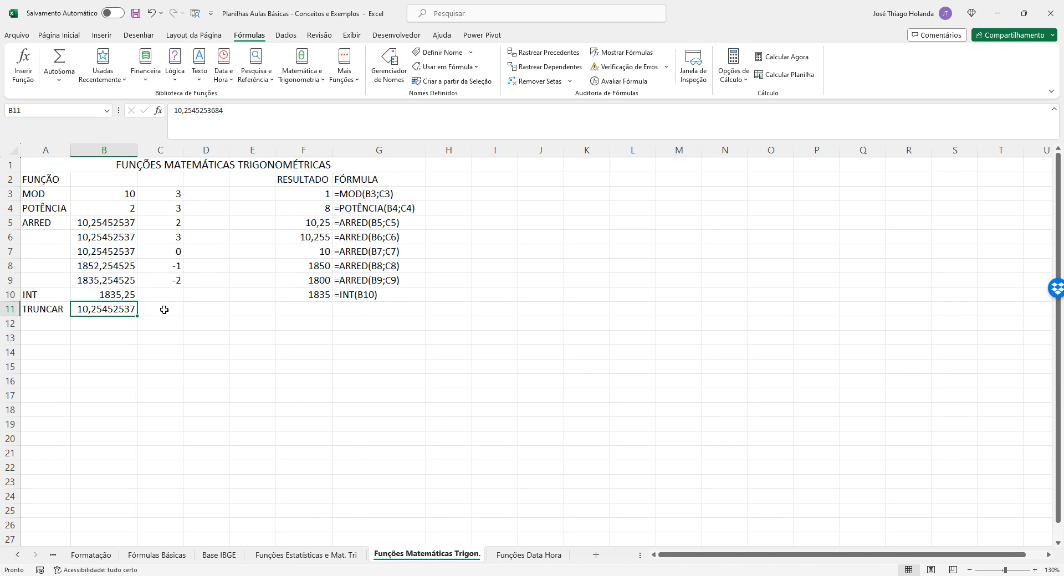
pyautogui.click(174, 194)
pyautogui.click(182, 222)
pyautogui.hotkey('ctrl', 'c')
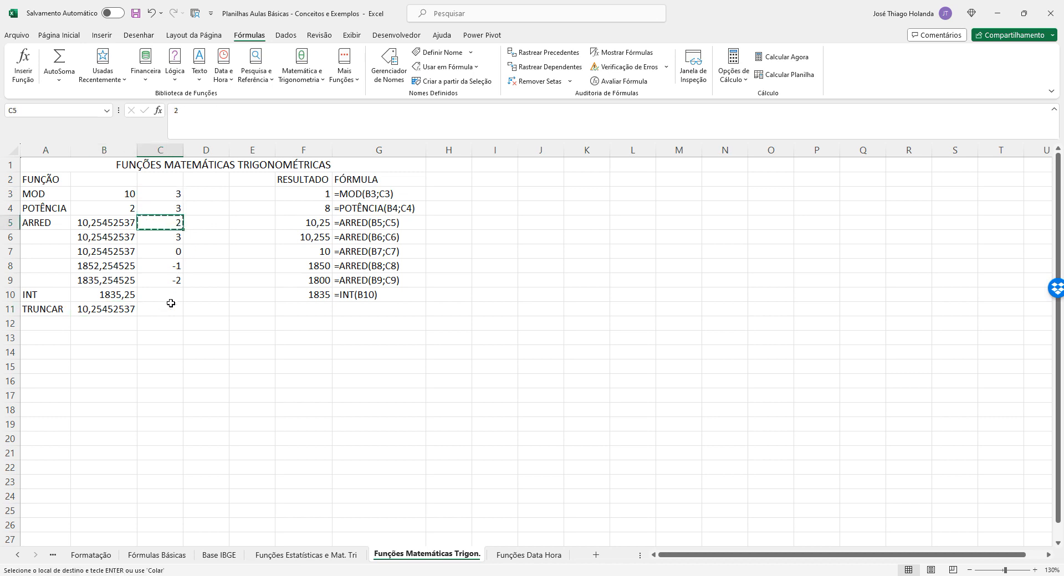
pyautogui.click(158, 308)
pyautogui.hotkey('ctrl', 'v')
# Step: Enter =TRUNCAR(B11;C11) as the result formula in F11
pyautogui.click(321, 312)
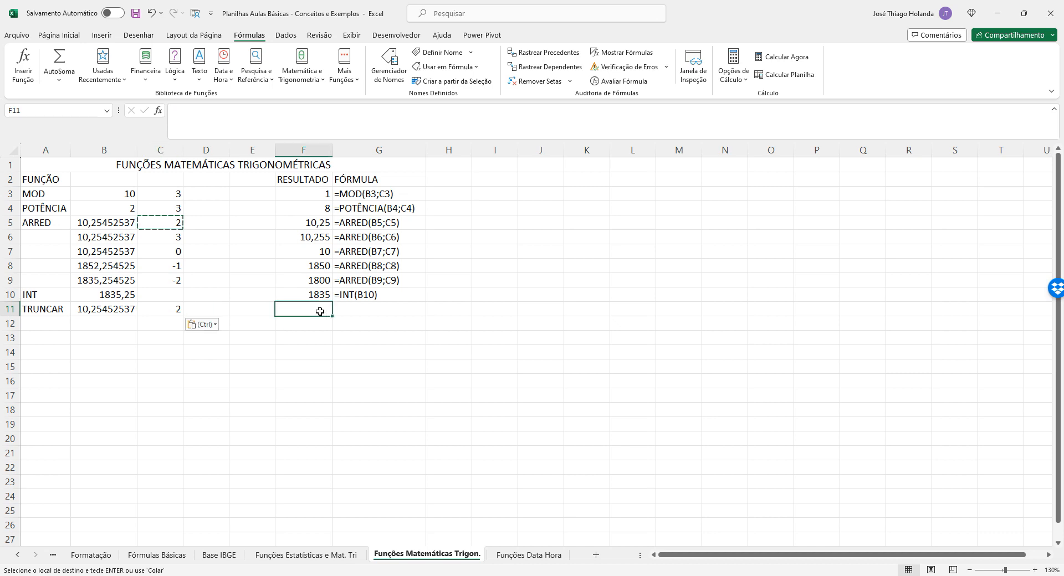
pyautogui.write('=TRUNC')
pyautogui.press('BackSpace')
pyautogui.press('BackSpace')
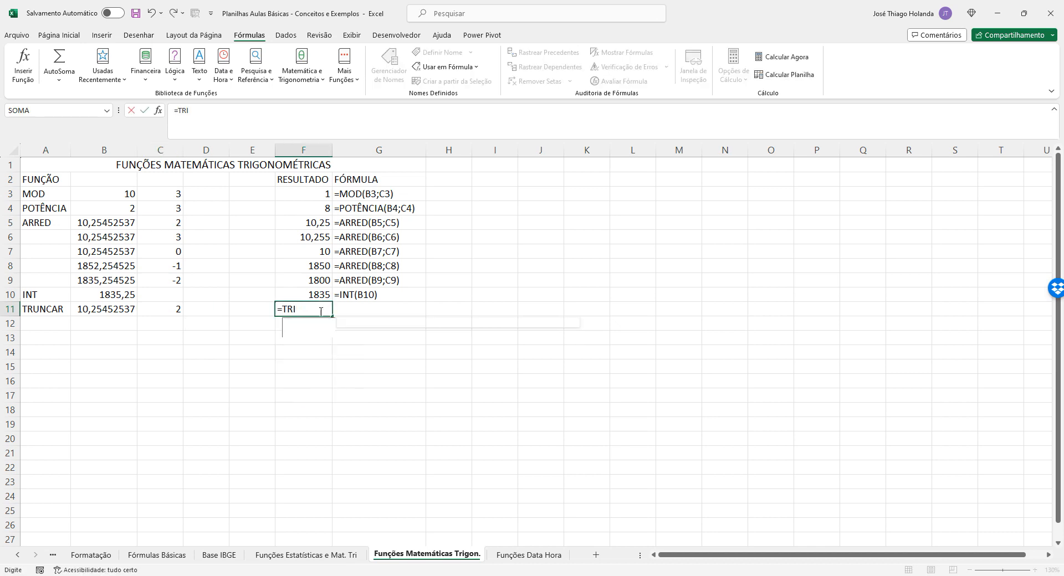
pyautogui.write('UNCA')
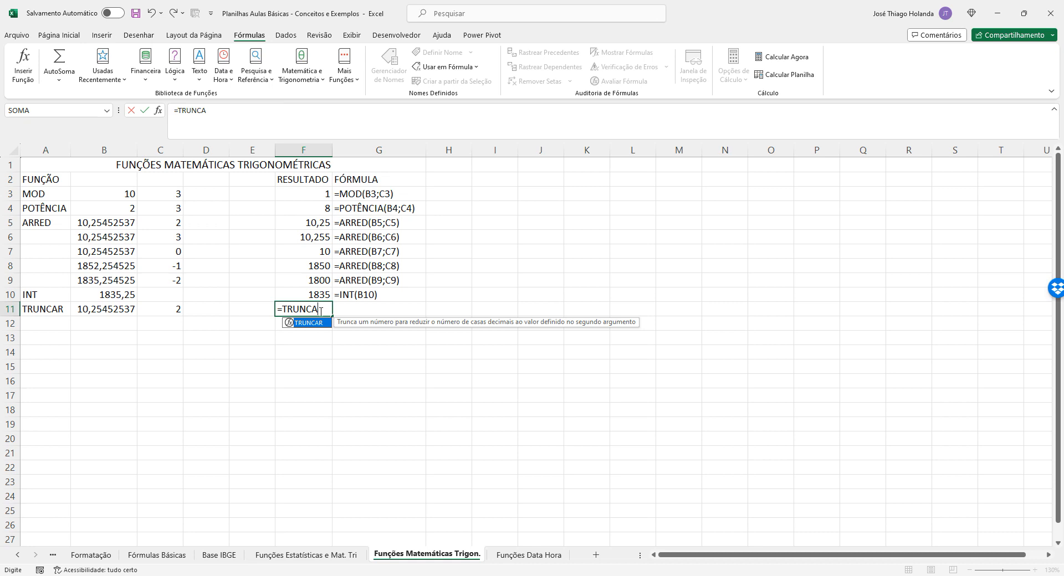
pyautogui.write('R(')
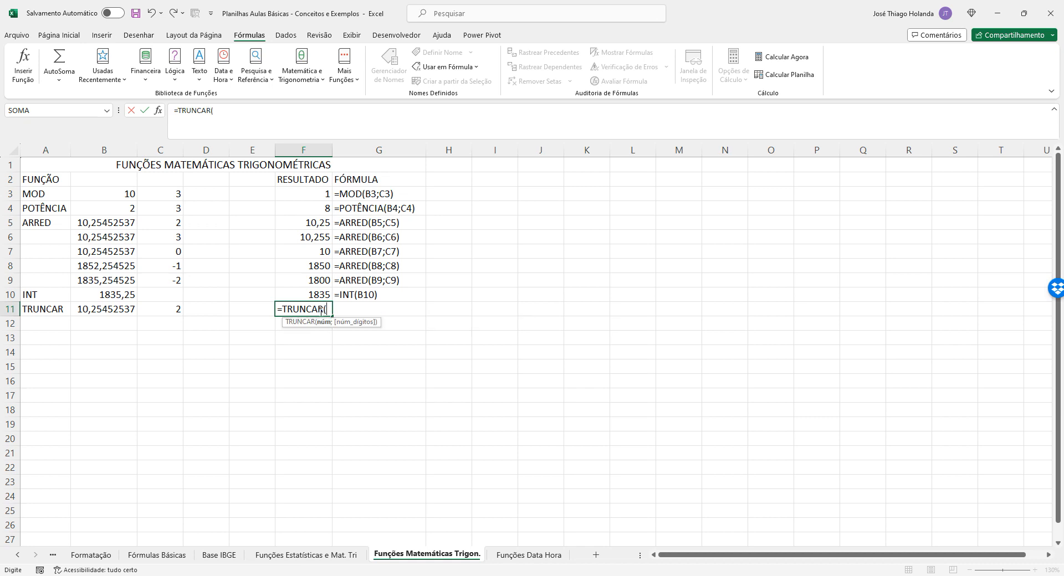
pyautogui.click(110, 309)
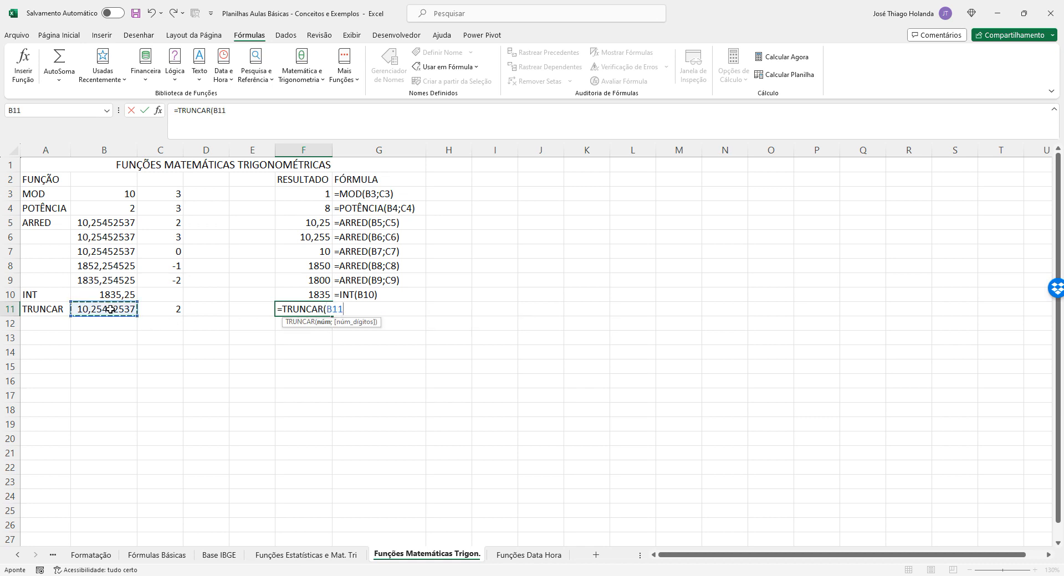
pyautogui.write(';')
pyautogui.click(176, 310)
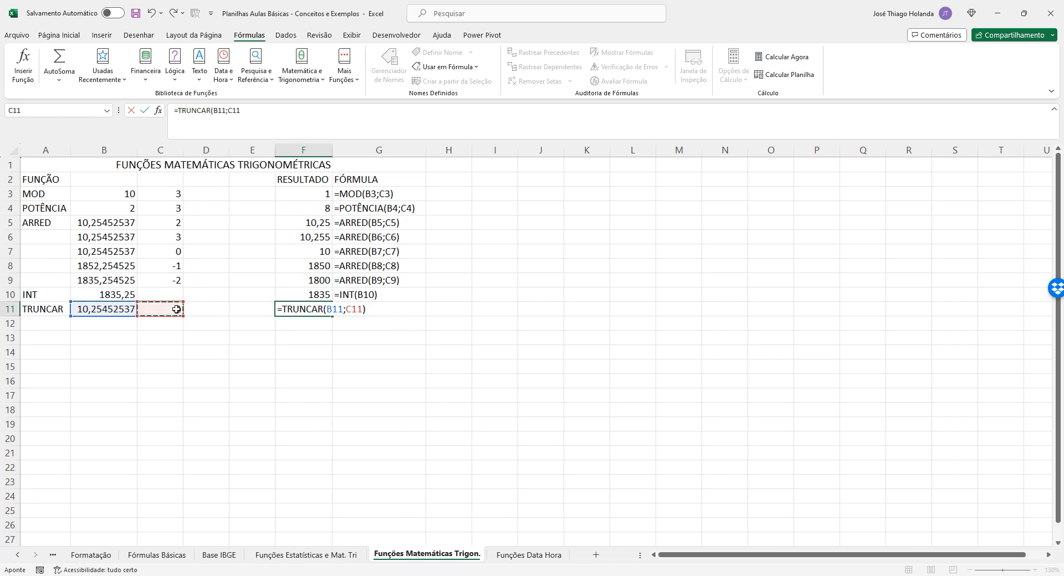
pyautogui.hotkey('ctrl', 'Return')
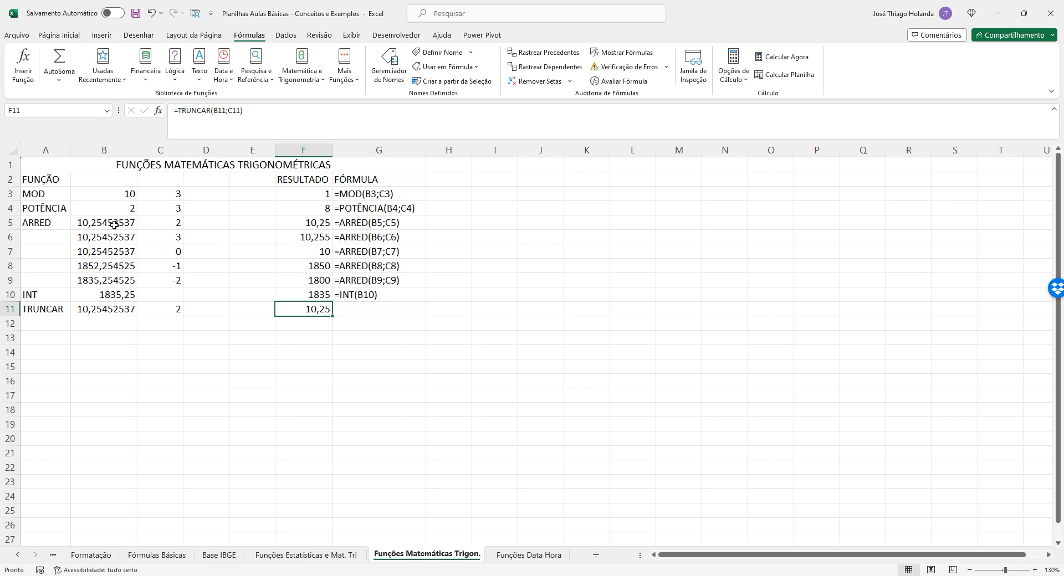
pyautogui.click(111, 311)
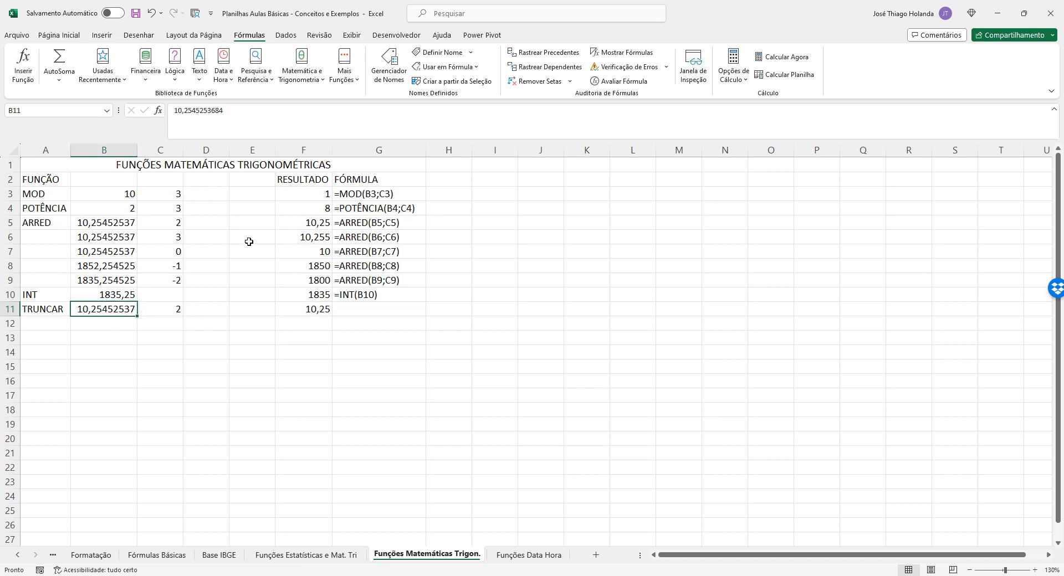
# Step: Set up a second TRUNCAR example in row 12 with 3 in C12 and the number from B11 copied into B12
pyautogui.click(271, 239)
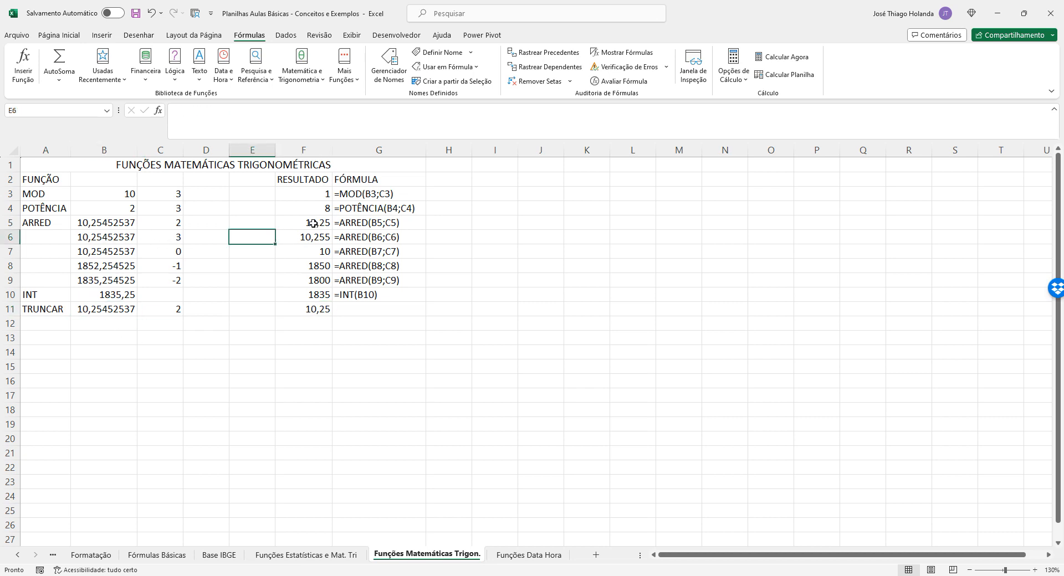
pyautogui.click(314, 224)
pyautogui.click(174, 312)
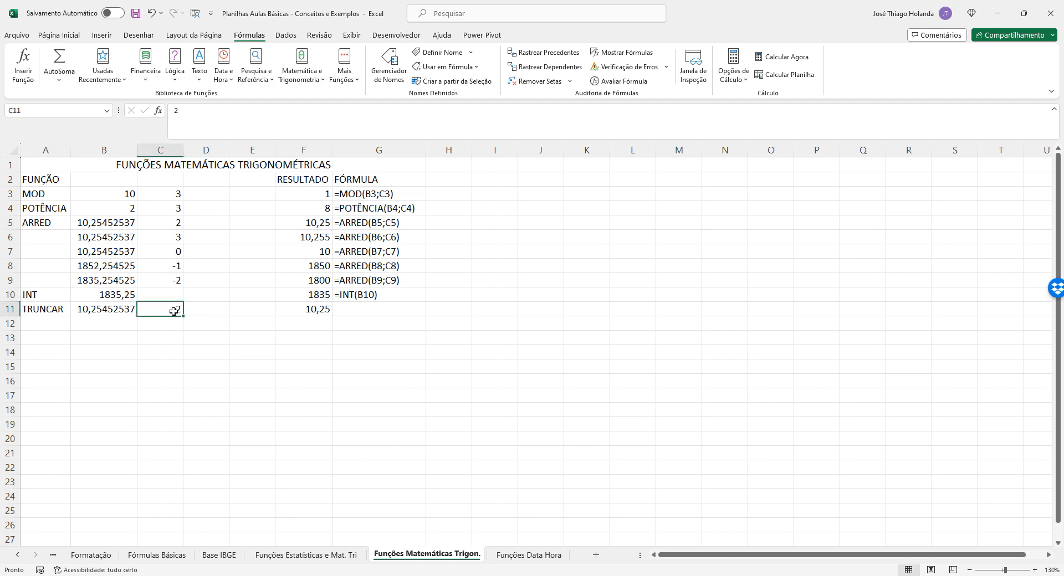
pyautogui.click(169, 326)
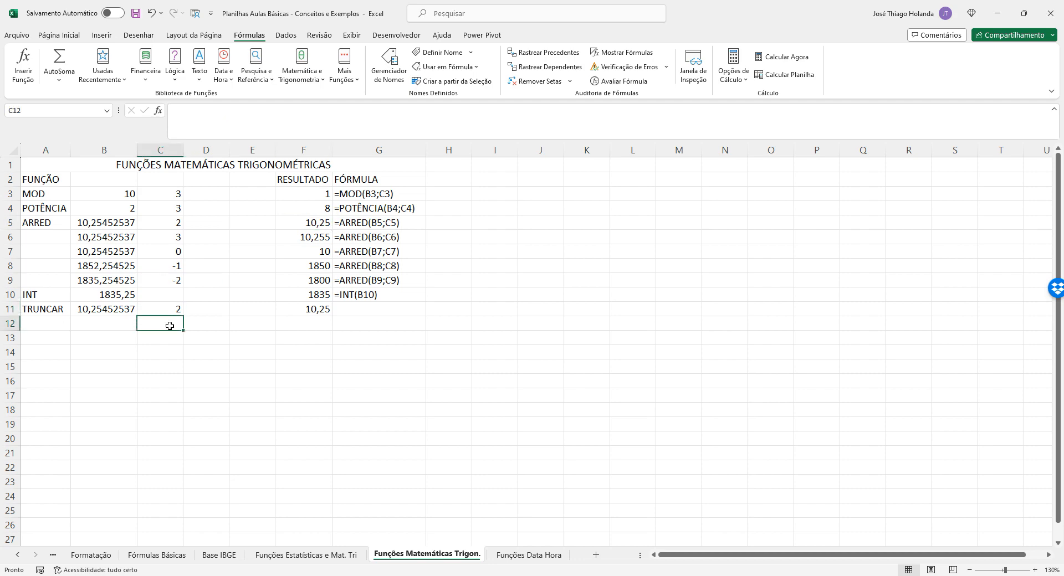
pyautogui.write('3')
pyautogui.click(121, 304)
pyautogui.hotkey('ctrl', 'c')
pyautogui.click(126, 323)
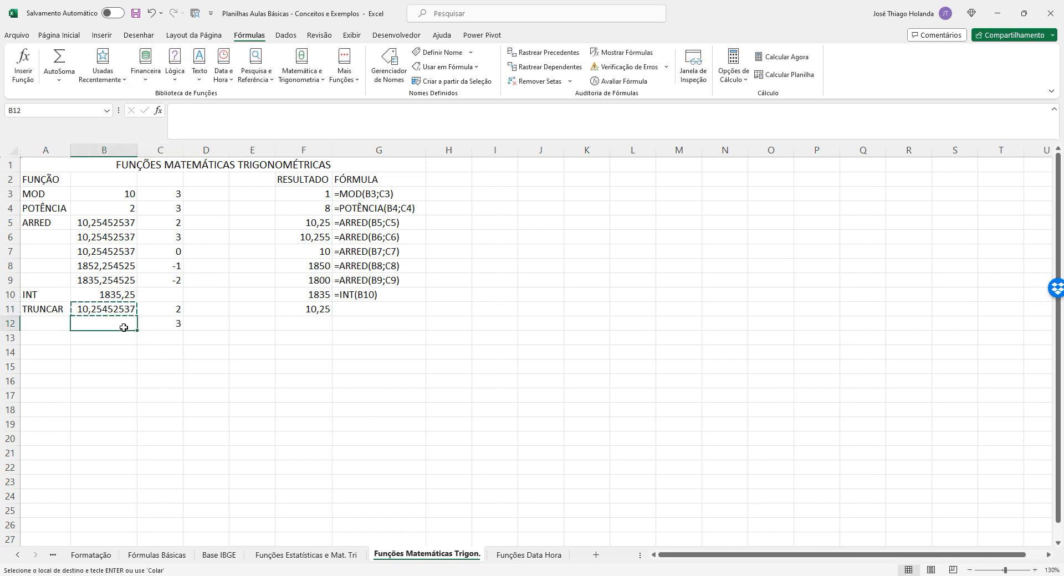
pyautogui.hotkey('ctrl', 'v')
# Step: Copy the TRUNCAR formula from F11 into F12 and compare its result with the ARRED result in F6
pyautogui.click(313, 311)
pyautogui.hotkey('ctrl', 'c')
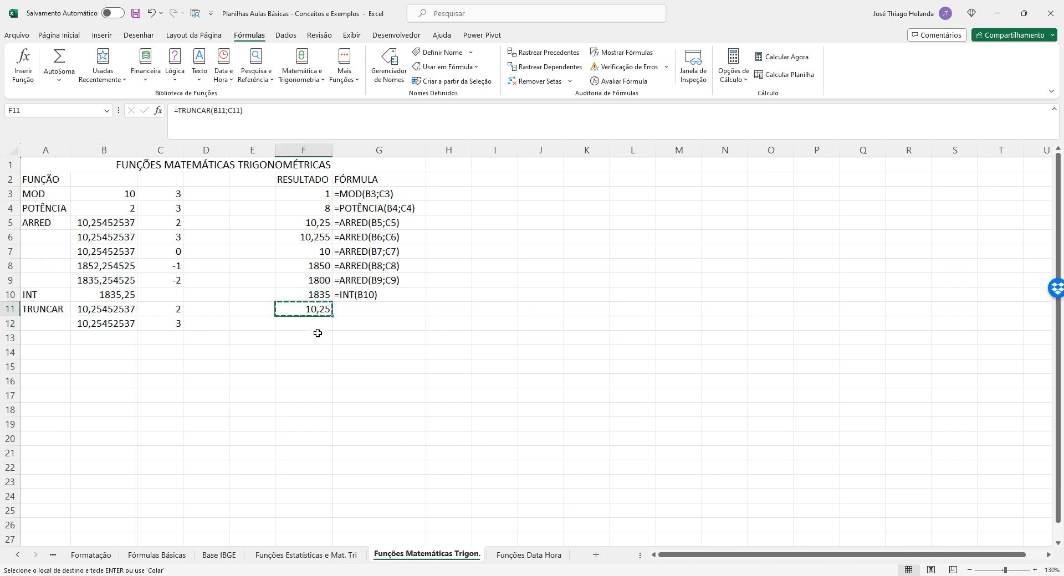
pyautogui.press('Down')
pyautogui.hotkey('ctrl', 'v')
pyautogui.press('Escape')
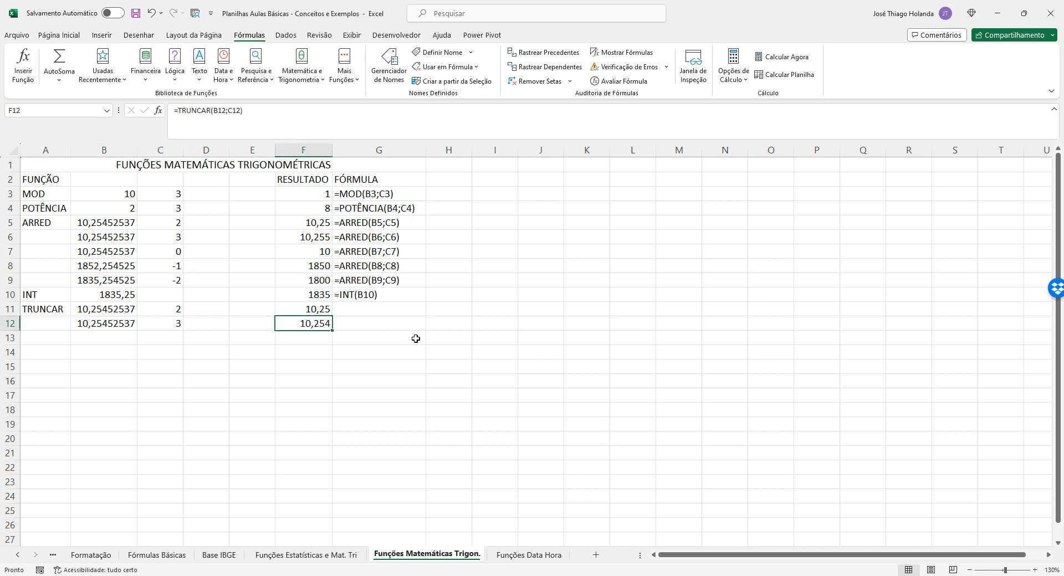
pyautogui.click(318, 241)
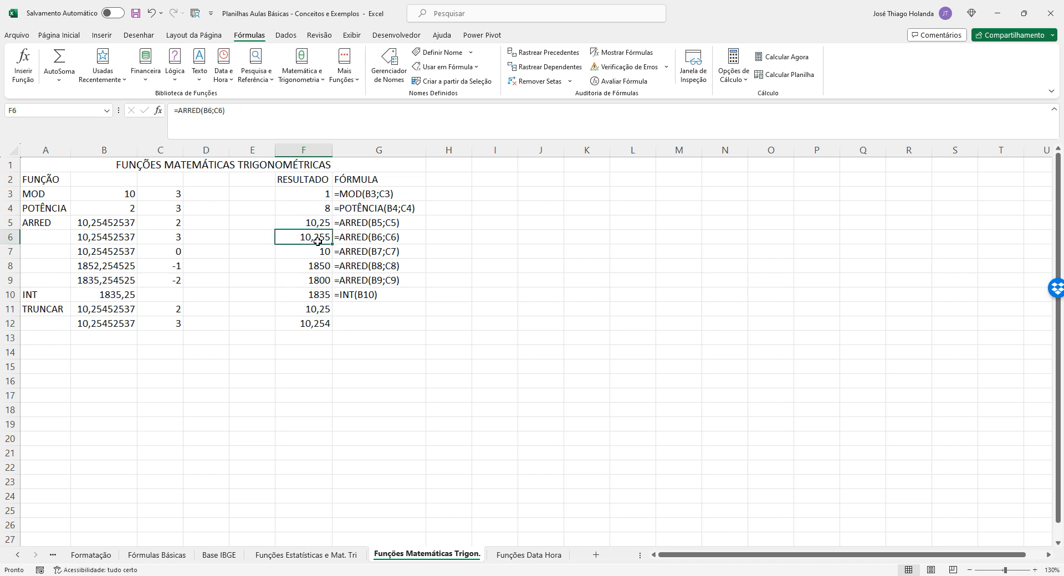
pyautogui.click(319, 328)
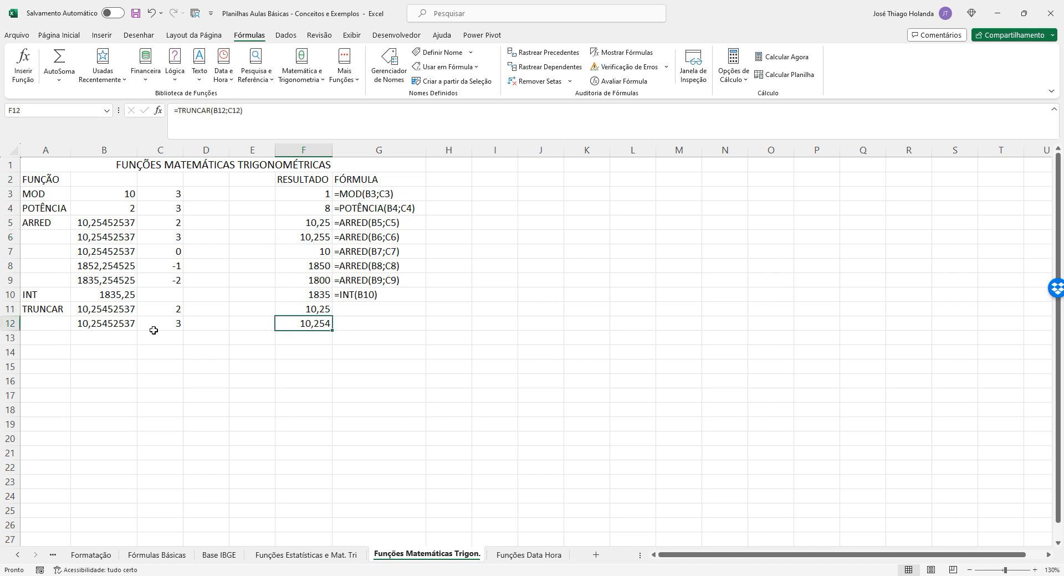
pyautogui.click(111, 324)
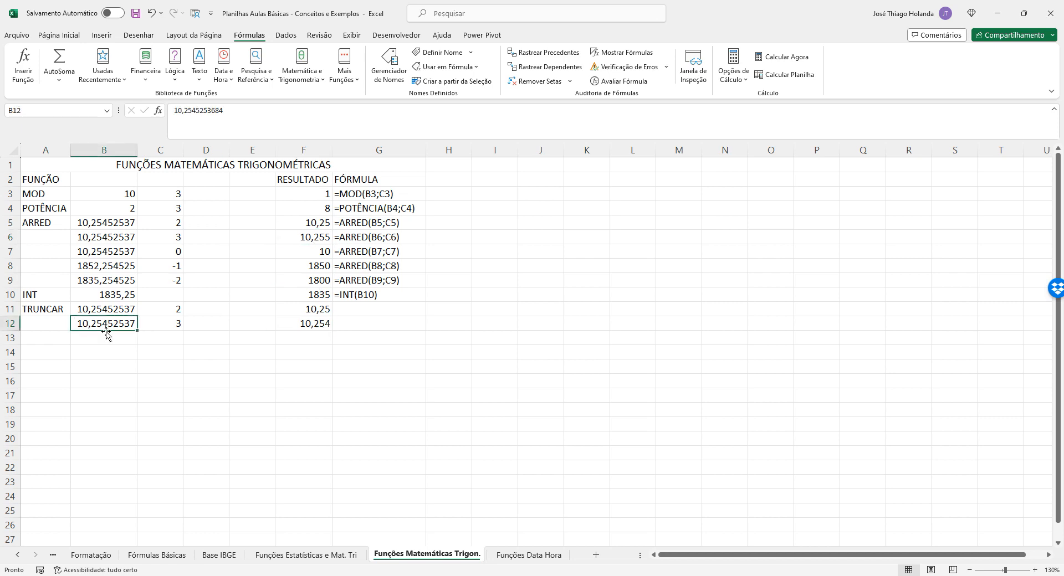
pyautogui.click(321, 324)
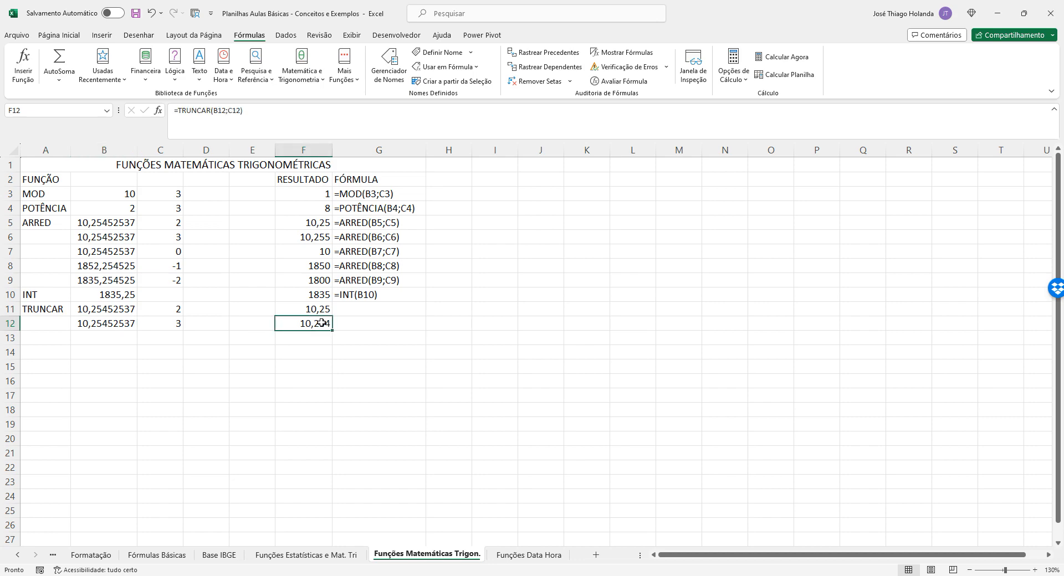
# Step: Record the formula from F11 as the text =TRUNCAR(B11;C11) in G11 of the FÓRMULA column
pyautogui.click(307, 309)
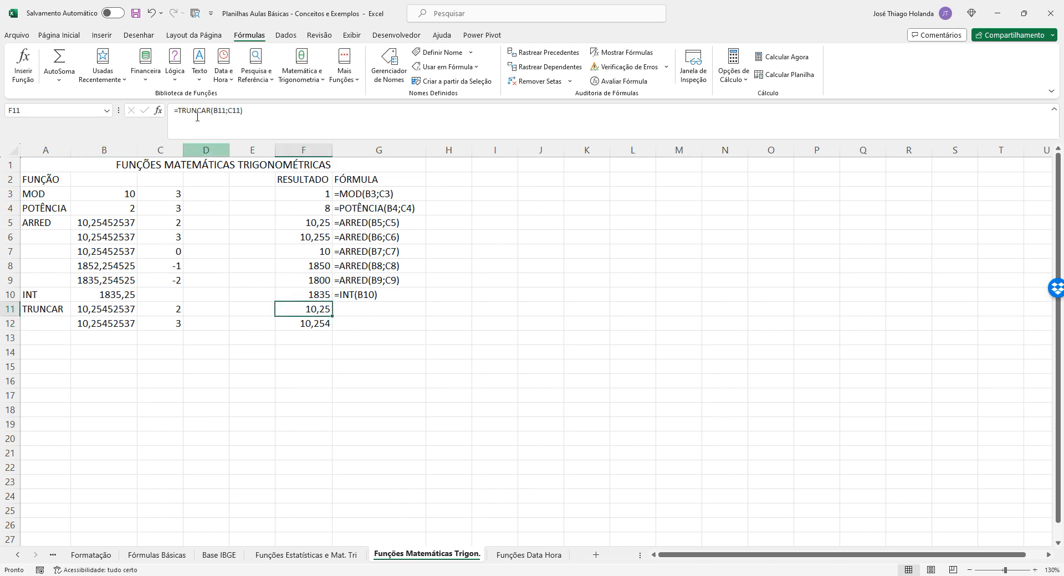
pyautogui.moveTo(249, 113); pyautogui.dragTo(83, 119)
pyautogui.press('Return')
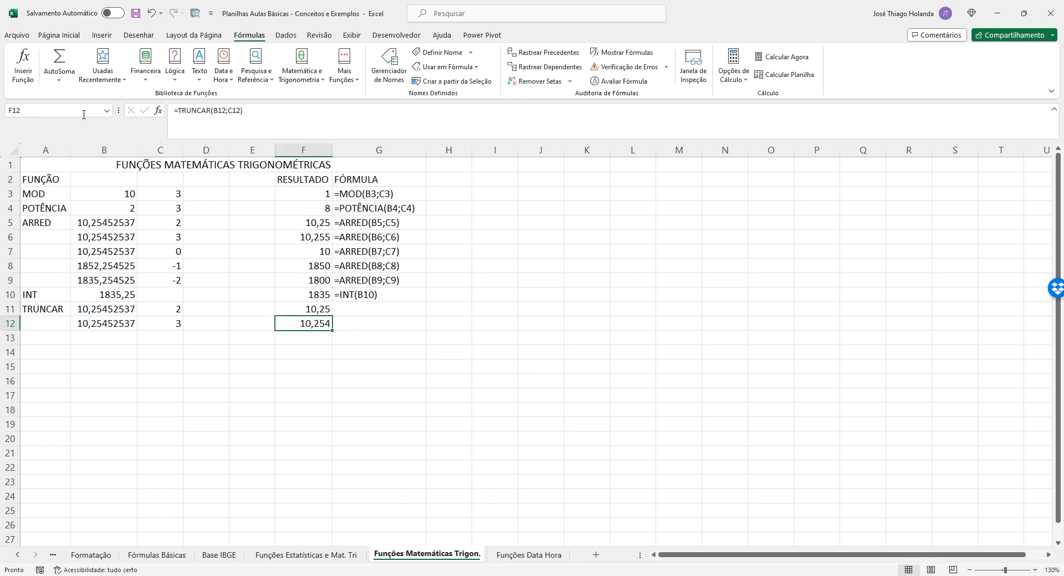
pyautogui.press('Up')
pyautogui.press('Right')
pyautogui.write("'")
pyautogui.hotkey('ctrl', 'v')
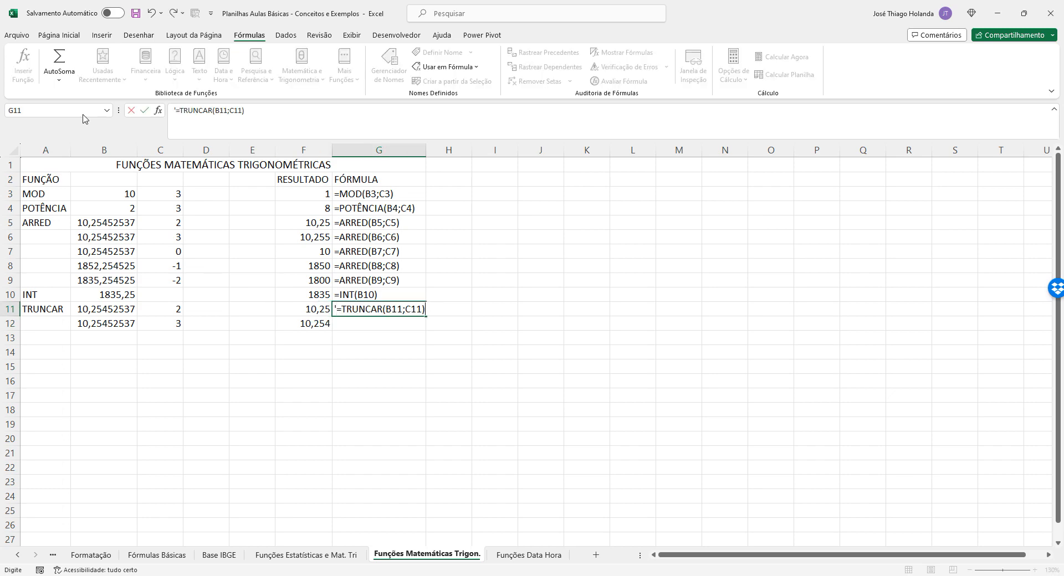
pyautogui.press('Return')
# Step: Record the formula from F12 as the text =TRUNCAR(B12;C12) in G12
pyautogui.press('Left')
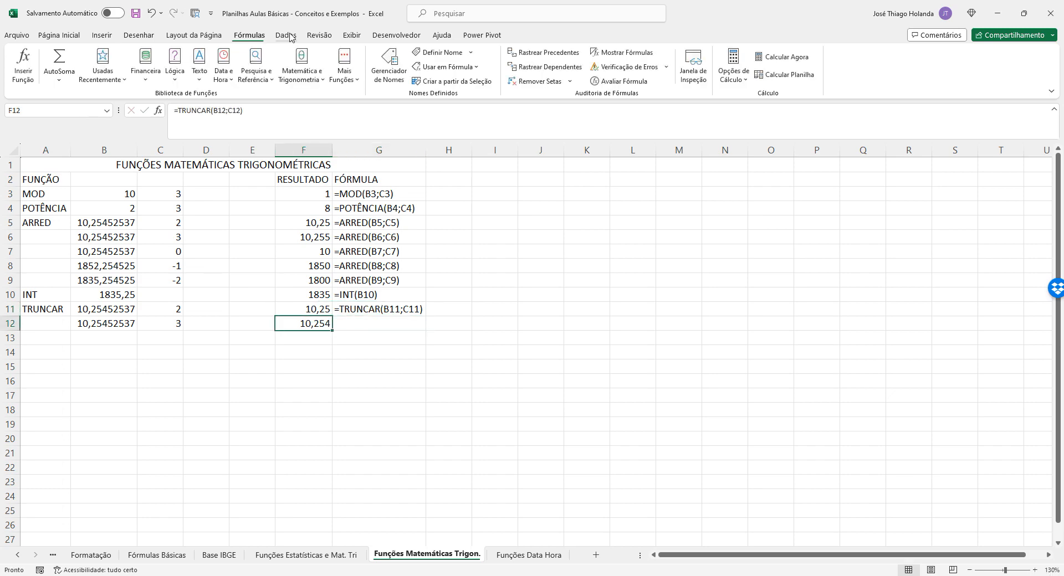
pyautogui.moveTo(265, 110); pyautogui.dragTo(102, 113)
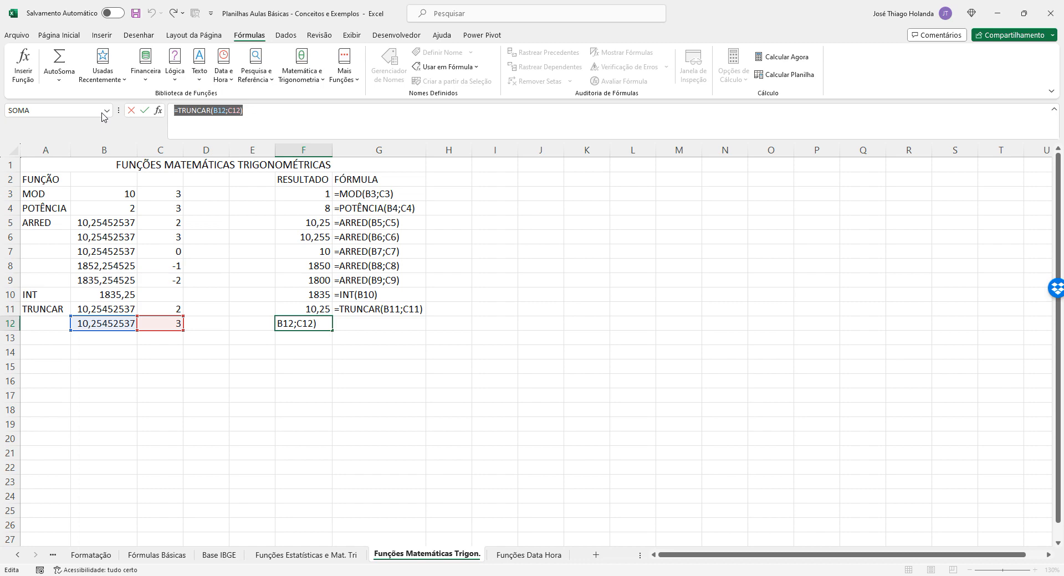
pyautogui.press('Escape')
pyautogui.press('Right')
pyautogui.write("'")
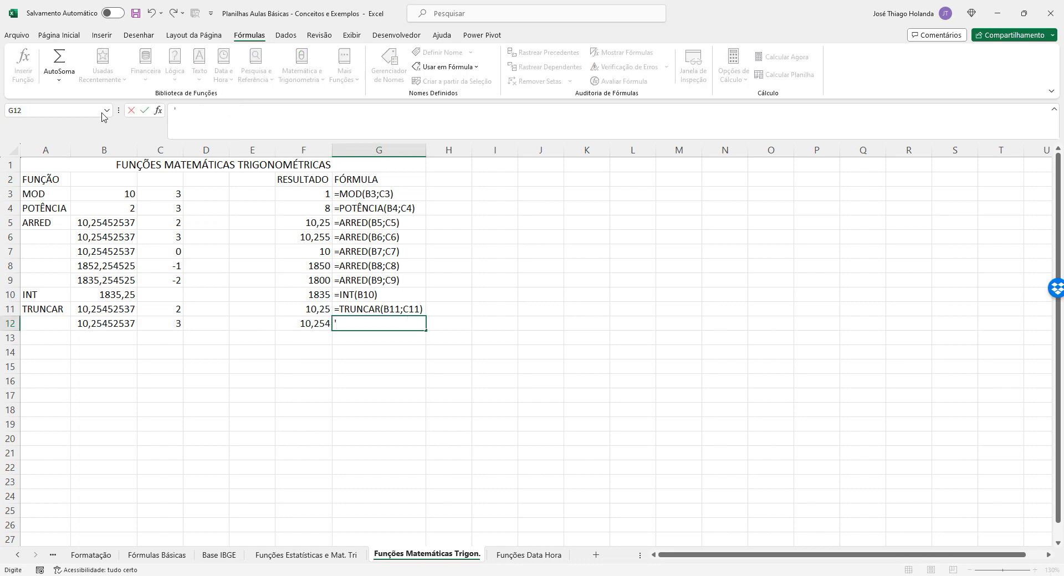
pyautogui.hotkey('ctrl', 'v')
pyautogui.press('Return')
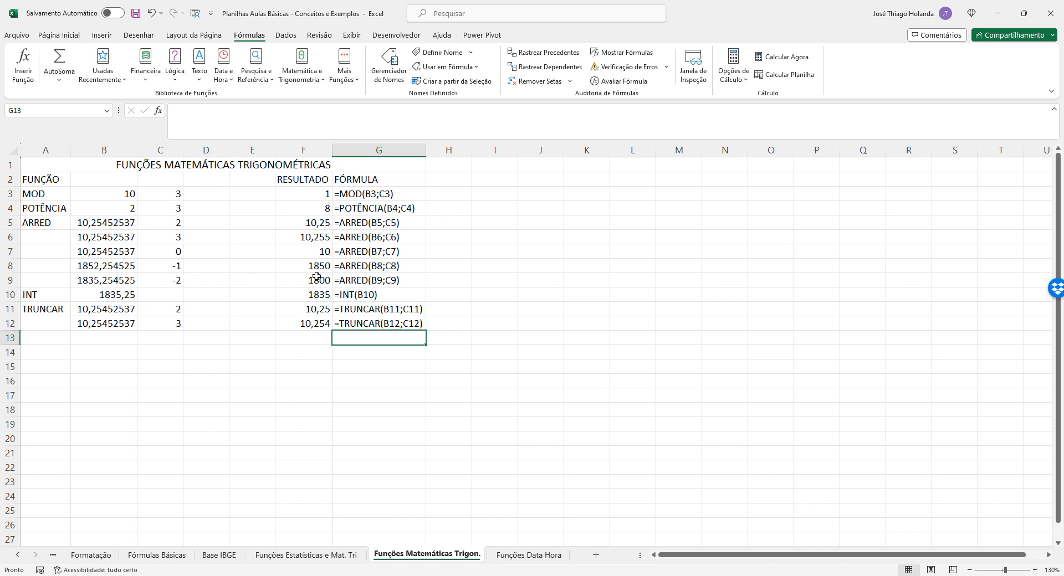
# Step: Start a square-root example in row 13 with the label RAIX in A13 and the number 25 in B13
pyautogui.click(57, 337)
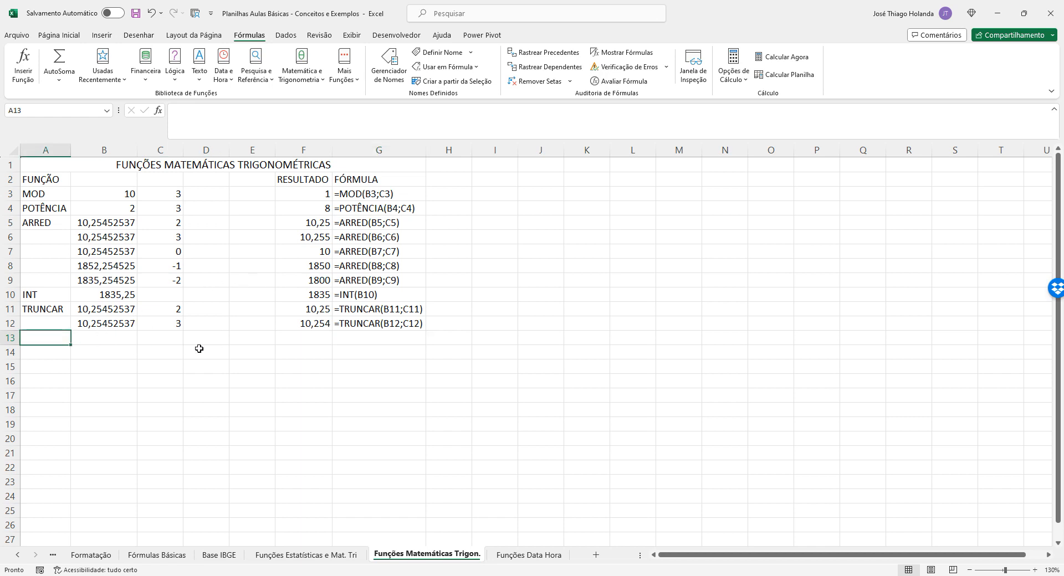
pyautogui.write('RA')
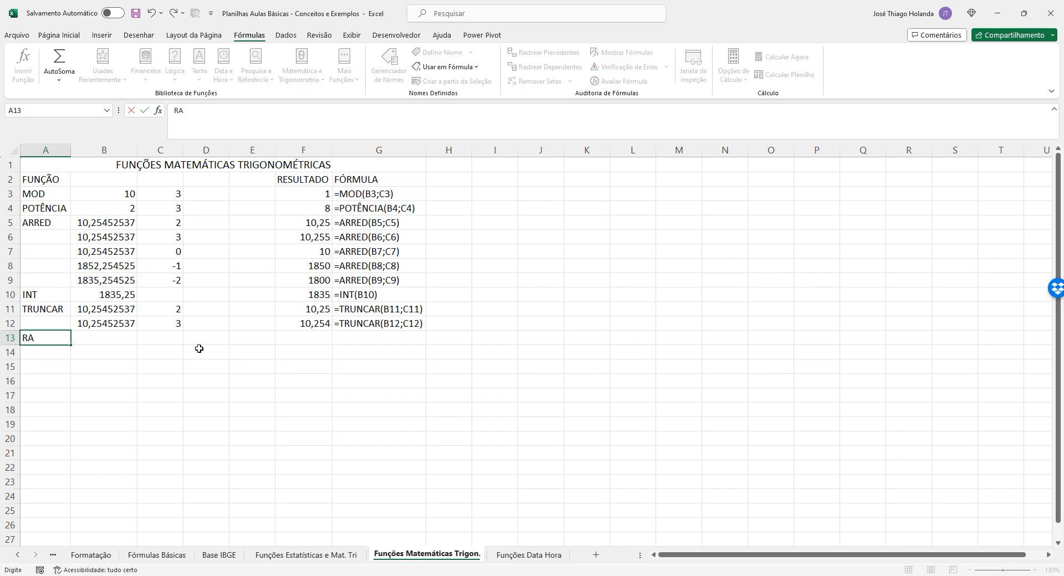
pyautogui.write('IX')
pyautogui.press('Tab')
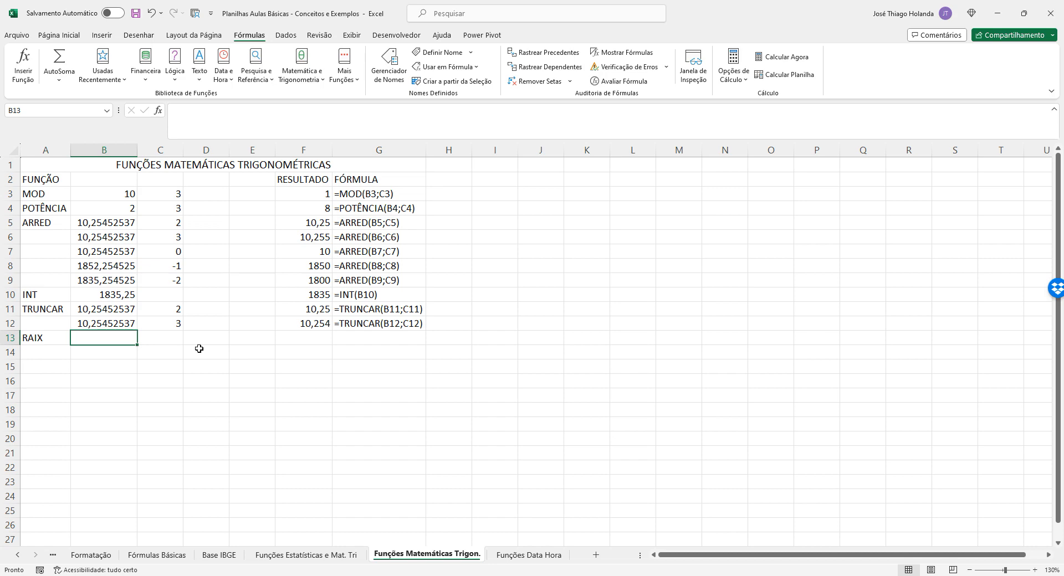
pyautogui.write('25')
pyautogui.press('Tab')
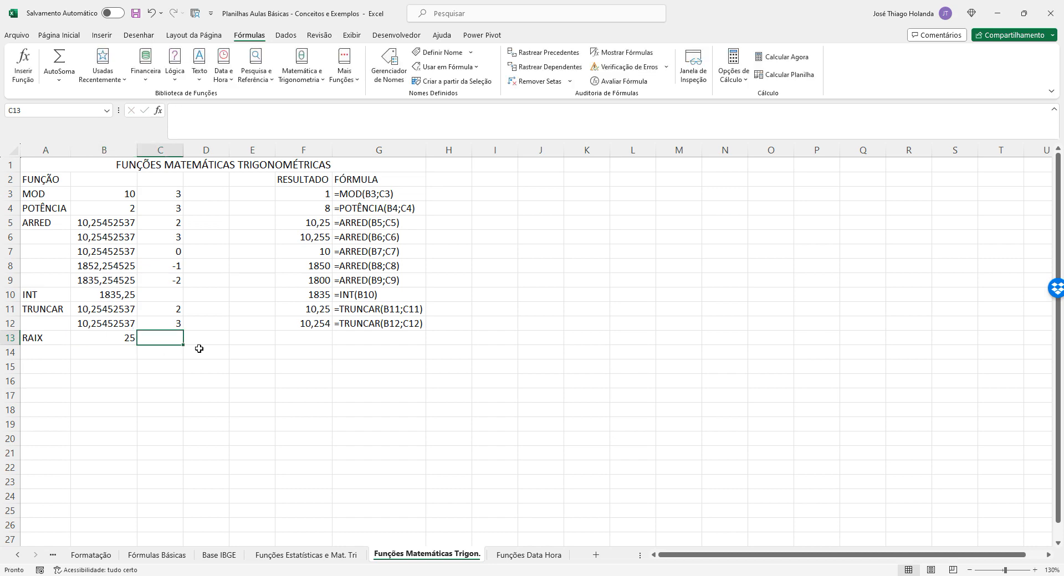
# Step: Enter =RAIZ(B13) as the result formula in F13
pyautogui.press('Right')
pyautogui.press('Right')
pyautogui.press('Right')
pyautogui.press('Right')
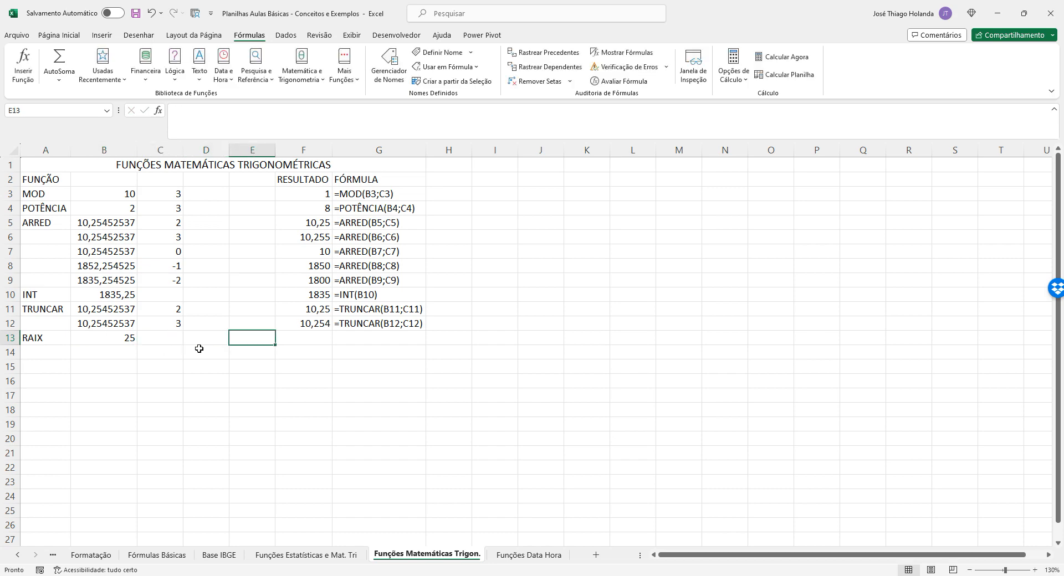
pyautogui.press('Left')
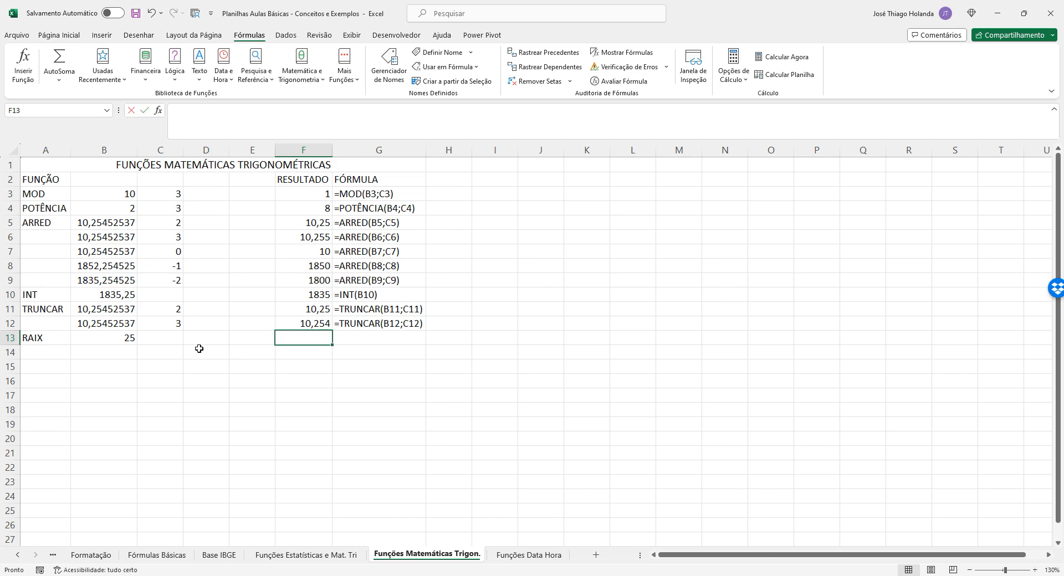
pyautogui.write('=RA')
pyautogui.press('Down')
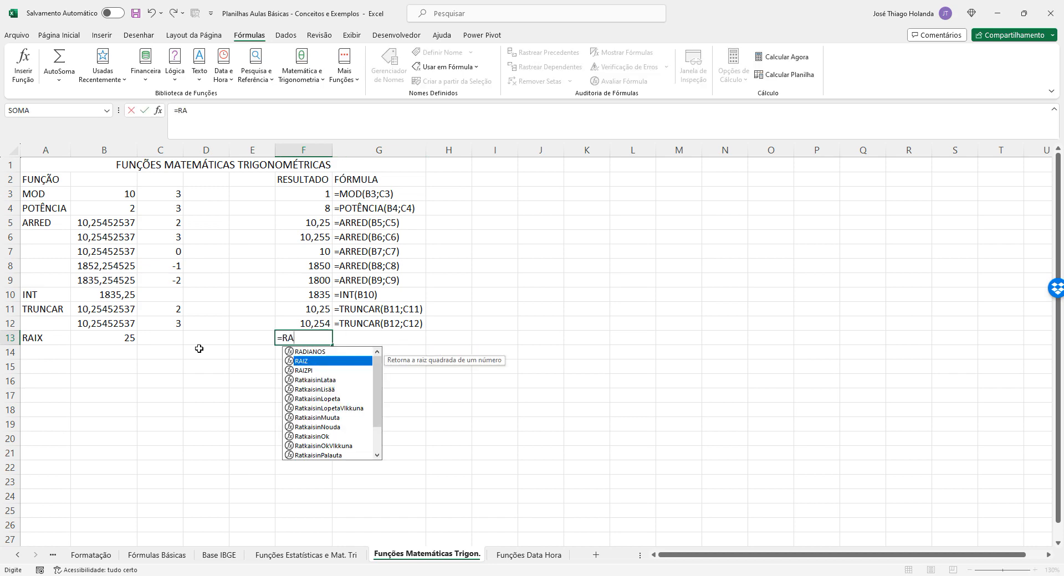
pyautogui.press('Tab')
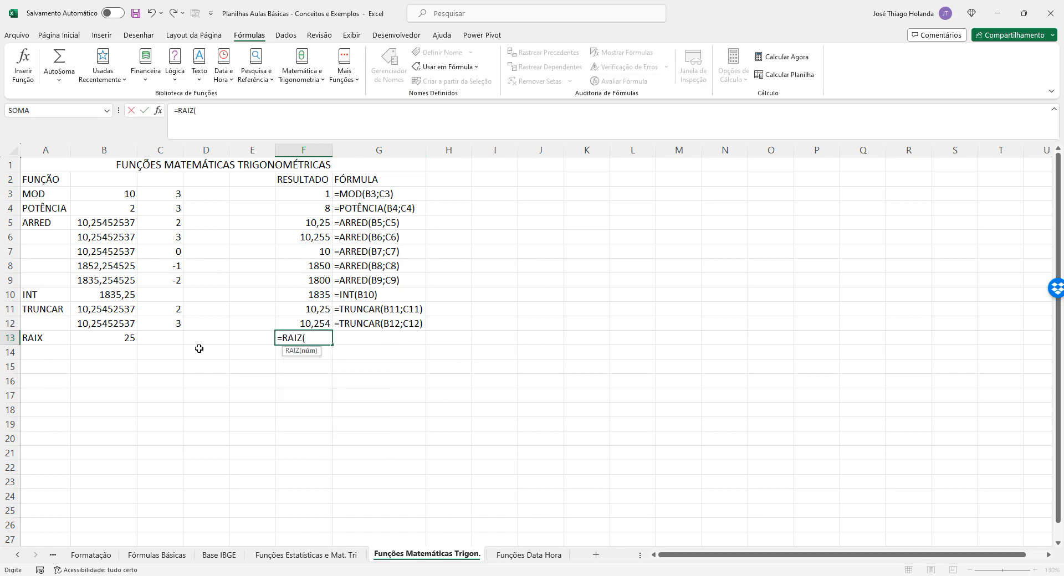
pyautogui.click(123, 338)
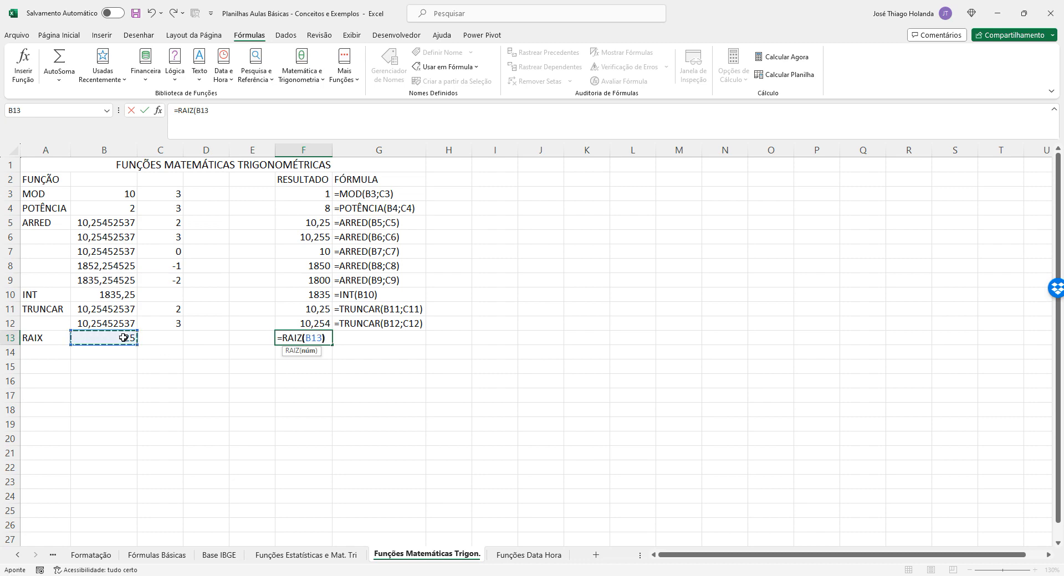
pyautogui.hotkey('ctrl', 'Return')
# Step: Record the square-root formula as the text =RAIZ(B13) in G13
pyautogui.press('Right')
pyautogui.write("'")
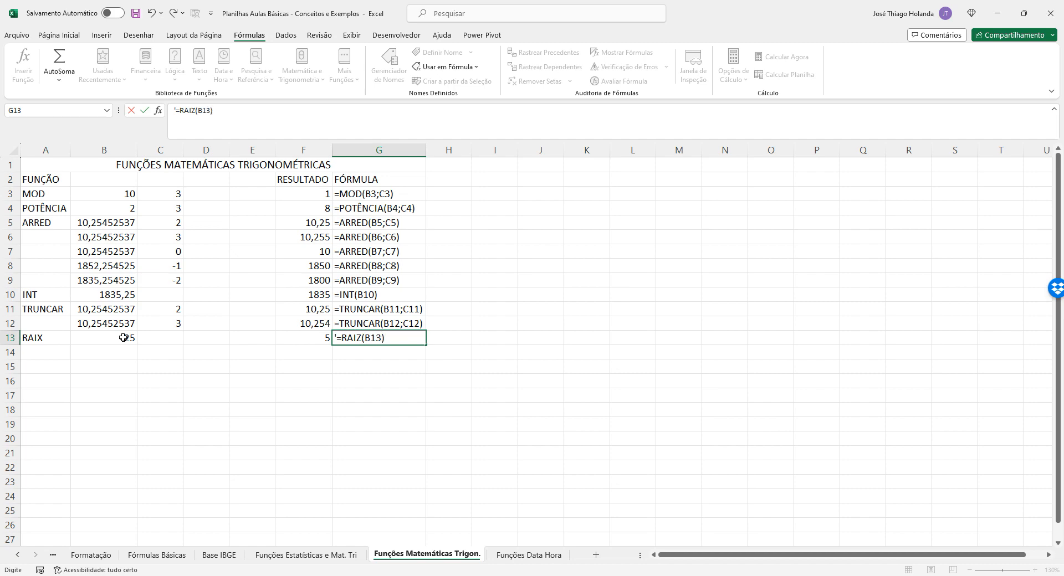
pyautogui.hotkey('ctrl', 'Return')
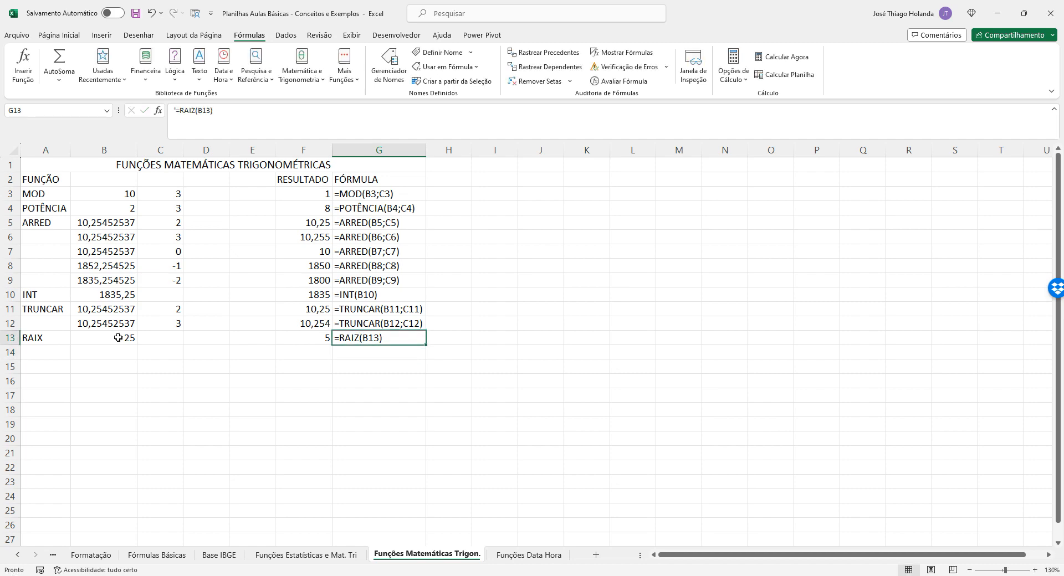
# Step: Correct the function label in A13 to RAIZ
pyautogui.click(54, 340)
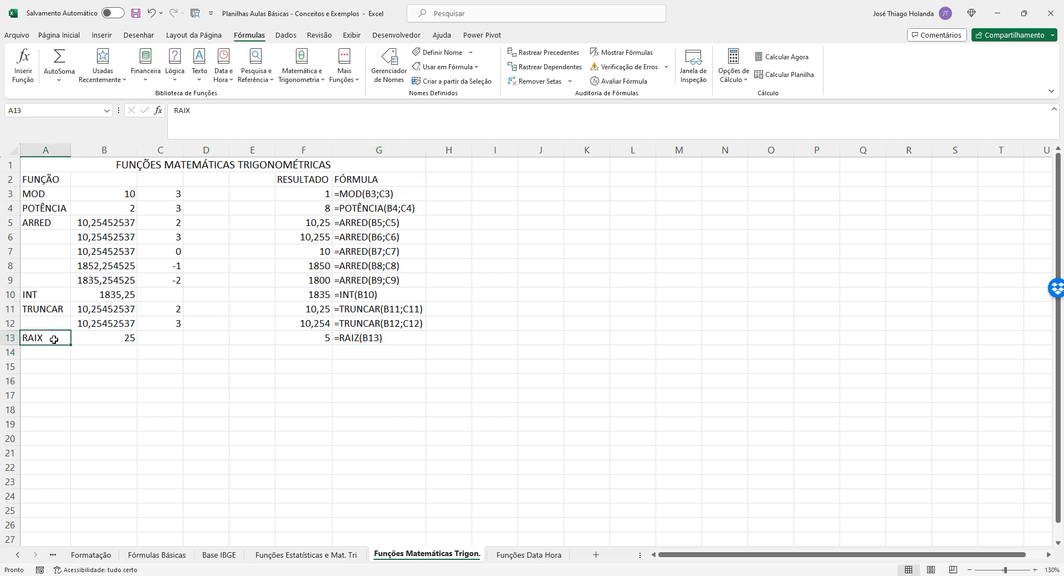
pyautogui.click(236, 114)
pyautogui.press('BackSpace')
pyautogui.write('Z')
pyautogui.press('Return')
pyautogui.press('Up')
pyautogui.click(51, 179)
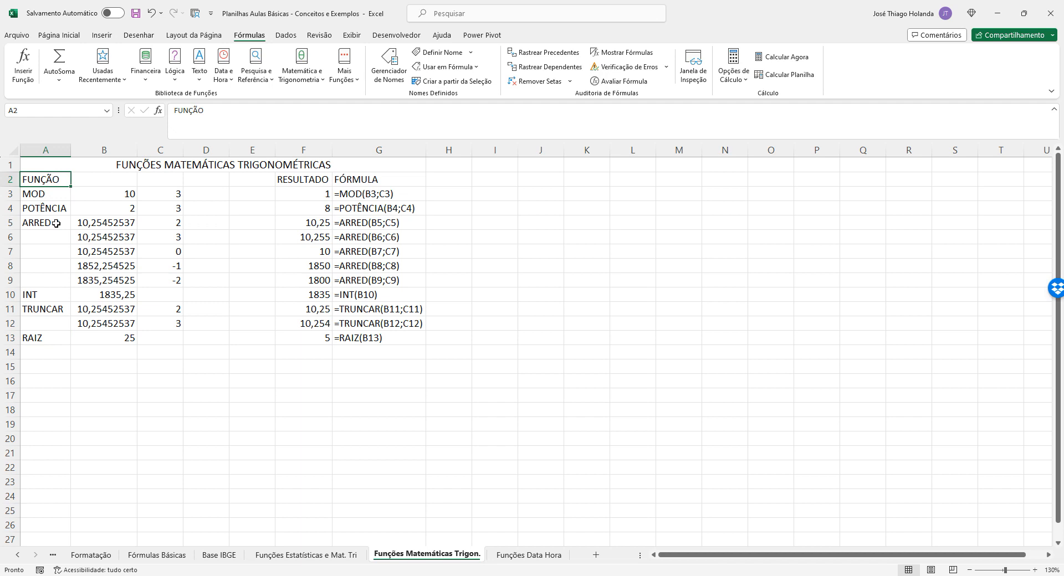
# Step: Insert a blank row above the RAIZ example in row 13
pyautogui.click(11, 339)
pyautogui.rightClick(13, 341)
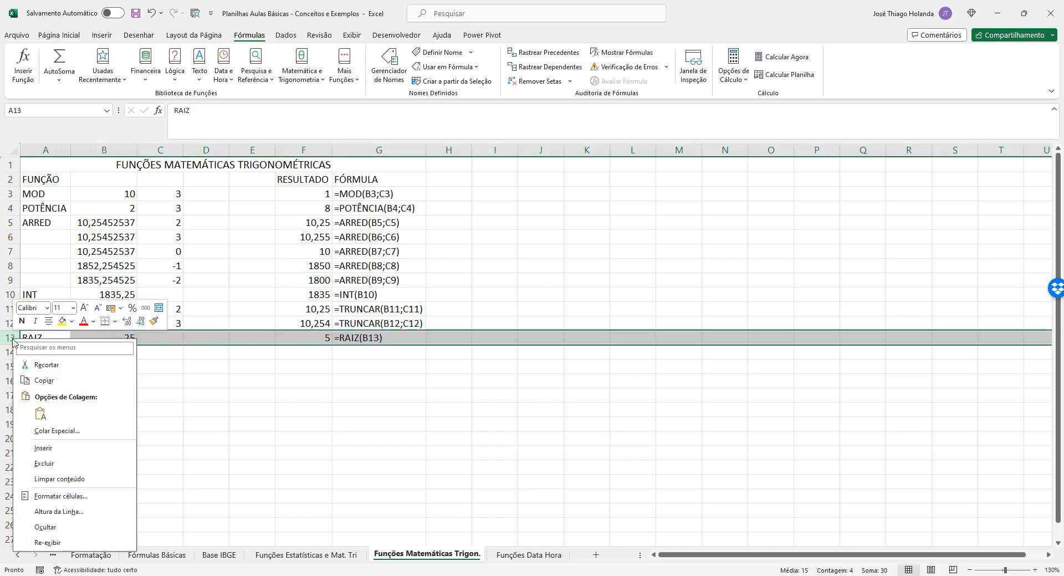
pyautogui.click(75, 448)
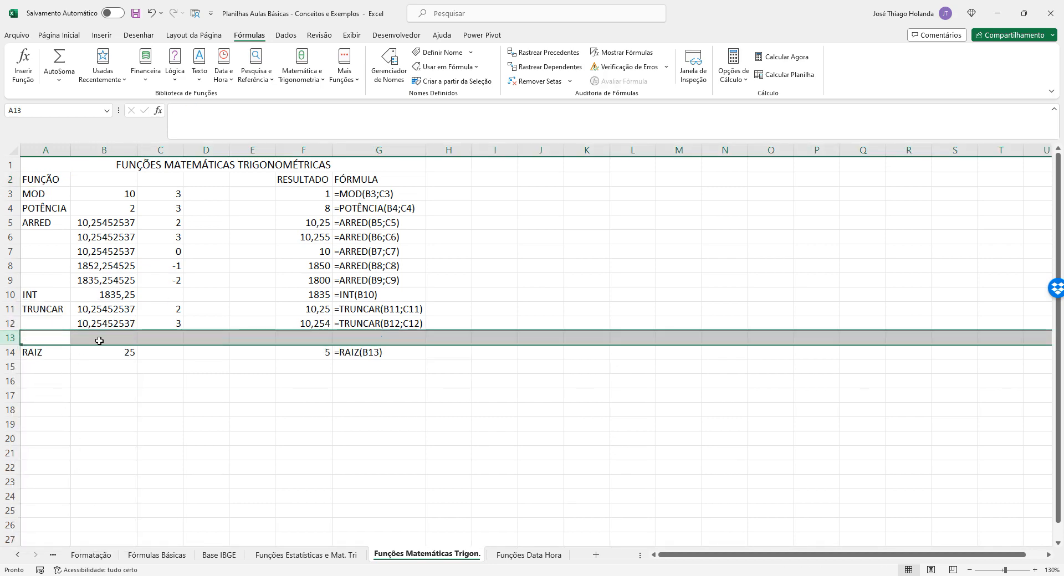
# Step: Copy the number from B12 into B13 and enter 0 as the digit count in C13
pyautogui.click(100, 340)
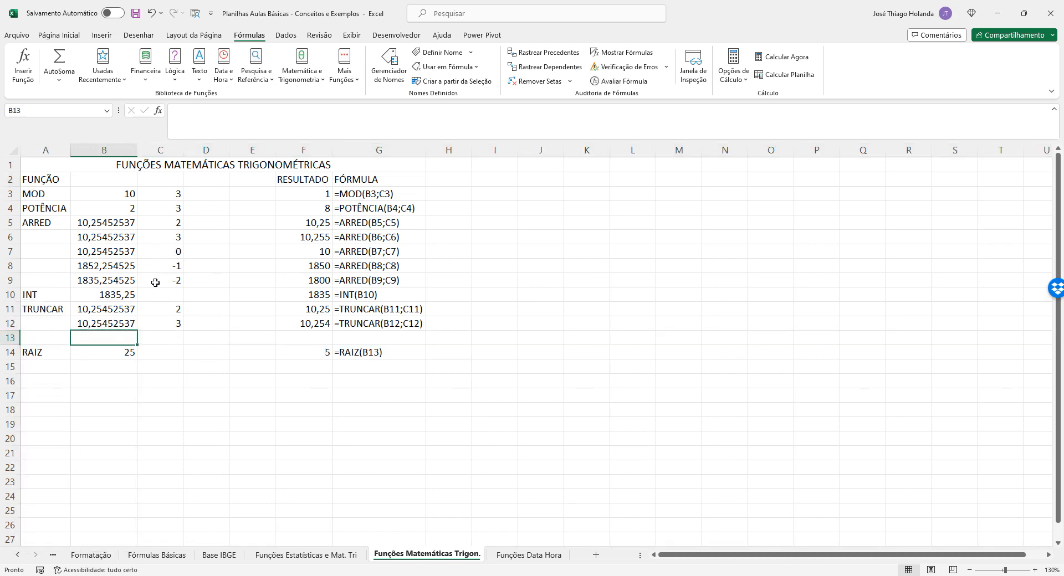
pyautogui.click(105, 326)
pyautogui.hotkey('ctrl', 'c')
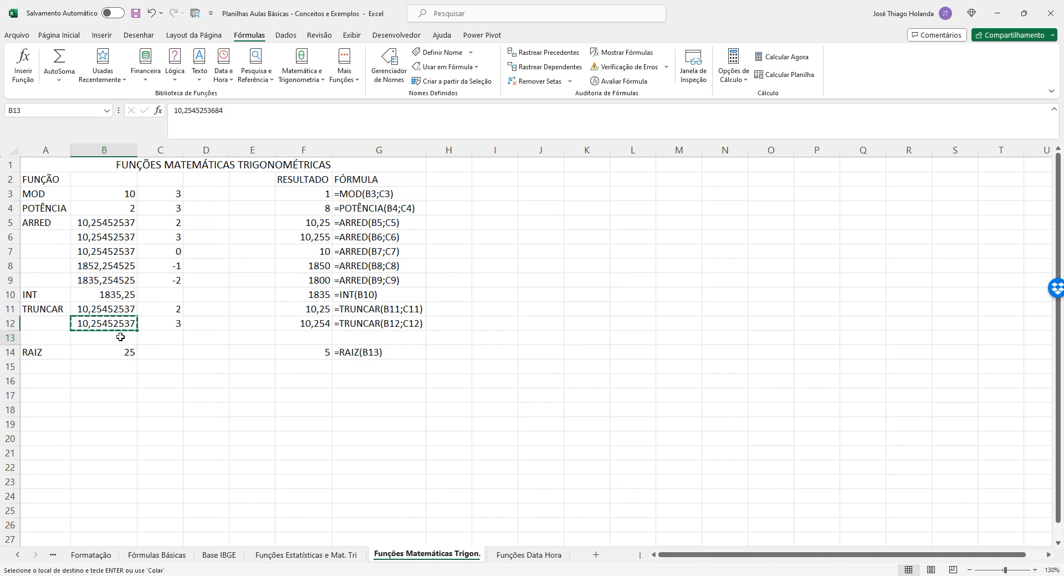
pyautogui.click(119, 338)
pyautogui.hotkey('ctrl', 'v')
pyautogui.click(169, 336)
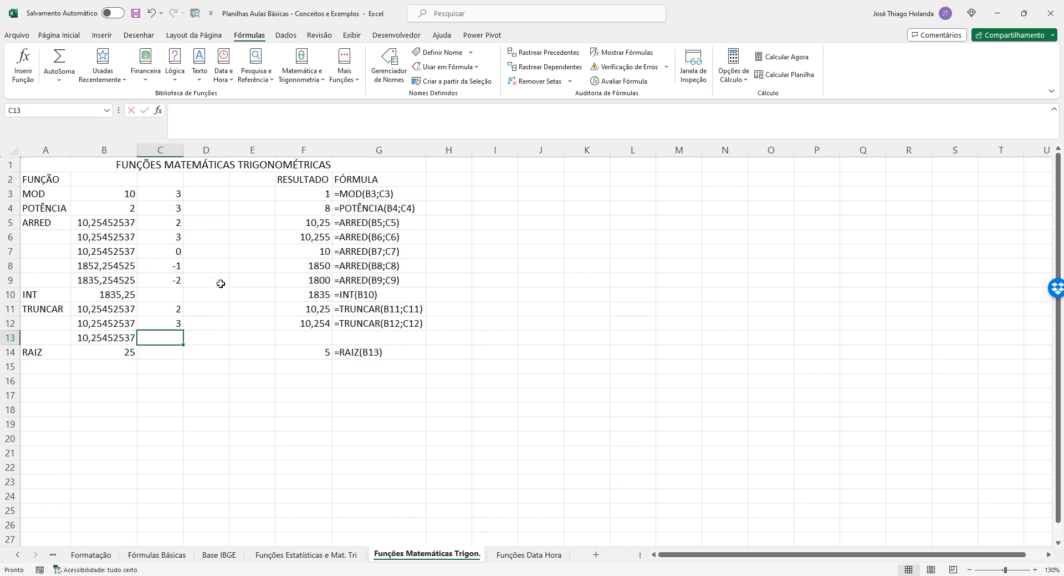
pyautogui.write('0')
pyautogui.click(166, 340)
# Step: Copy the TRUNCAR formula from F12 into F13
pyautogui.click(327, 324)
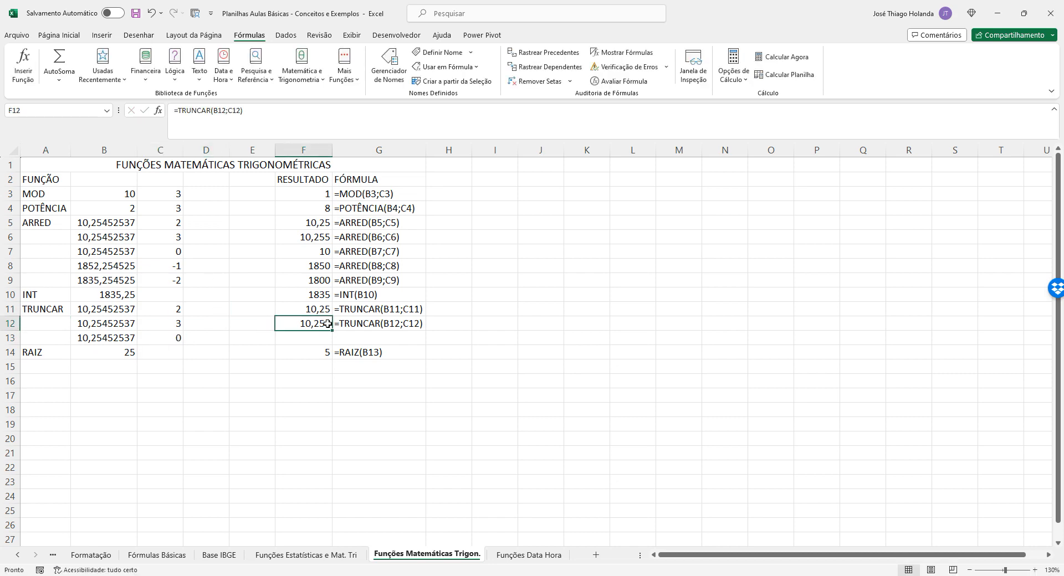
pyautogui.hotkey('ctrl', 'c')
pyautogui.click(319, 336)
pyautogui.hotkey('ctrl', 'v')
pyautogui.press('Escape')
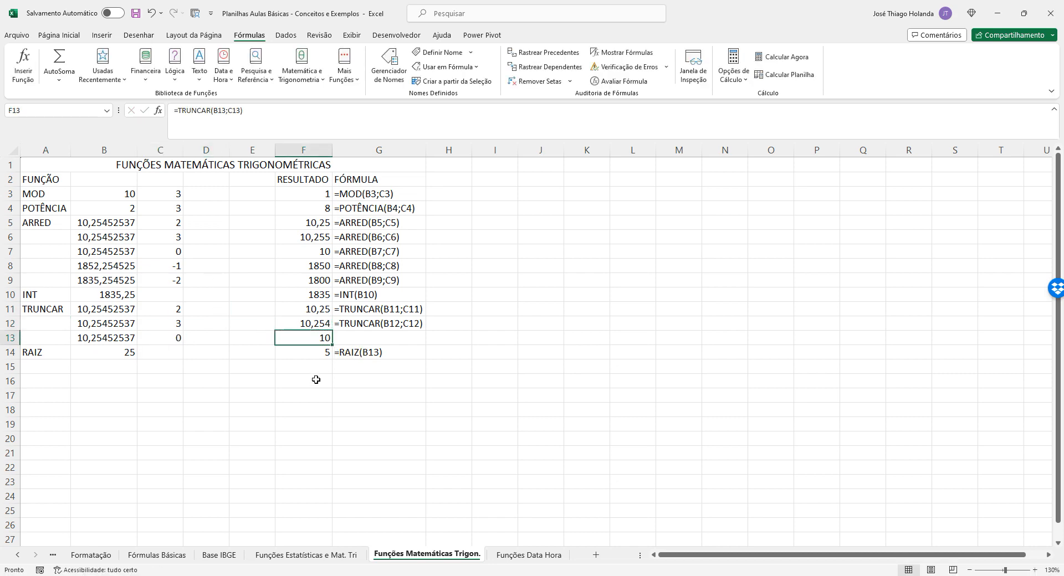
# Step: Insert a row above the RAIZ example and fill it with B13's number in B14 and -1 in C14
pyautogui.rightClick(16, 352)
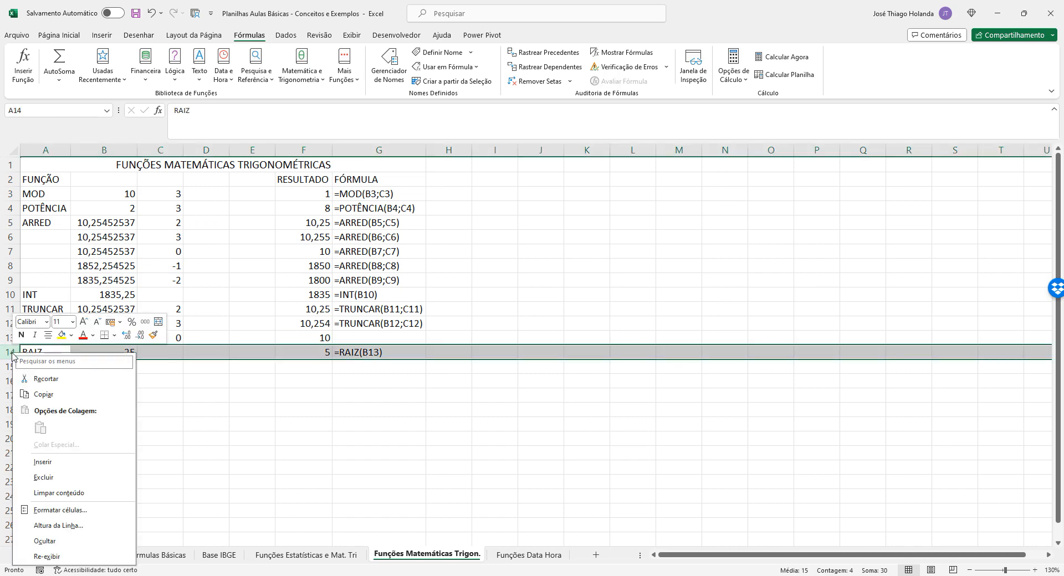
pyautogui.click(69, 462)
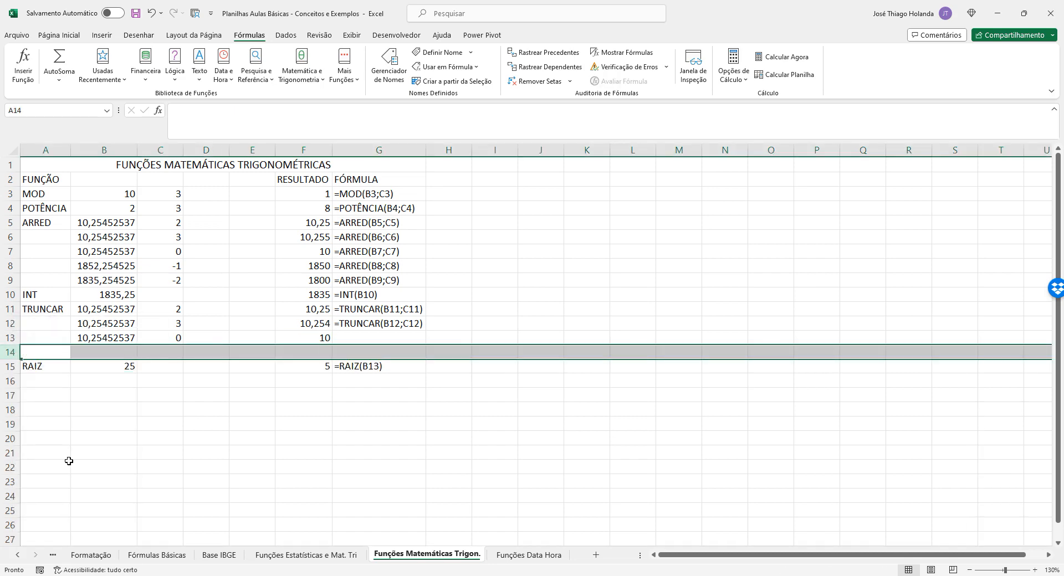
pyautogui.click(103, 354)
pyautogui.click(103, 338)
pyautogui.hotkey('ctrl', 'c')
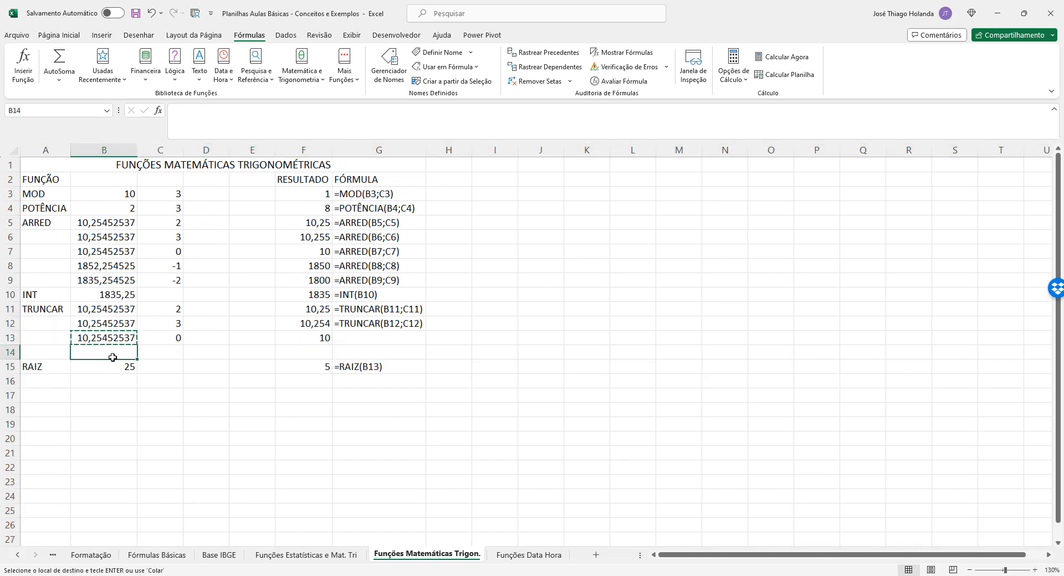
pyautogui.click(117, 355)
pyautogui.hotkey('ctrl', 'v')
pyautogui.click(181, 355)
pyautogui.press('Escape')
pyautogui.write('1')
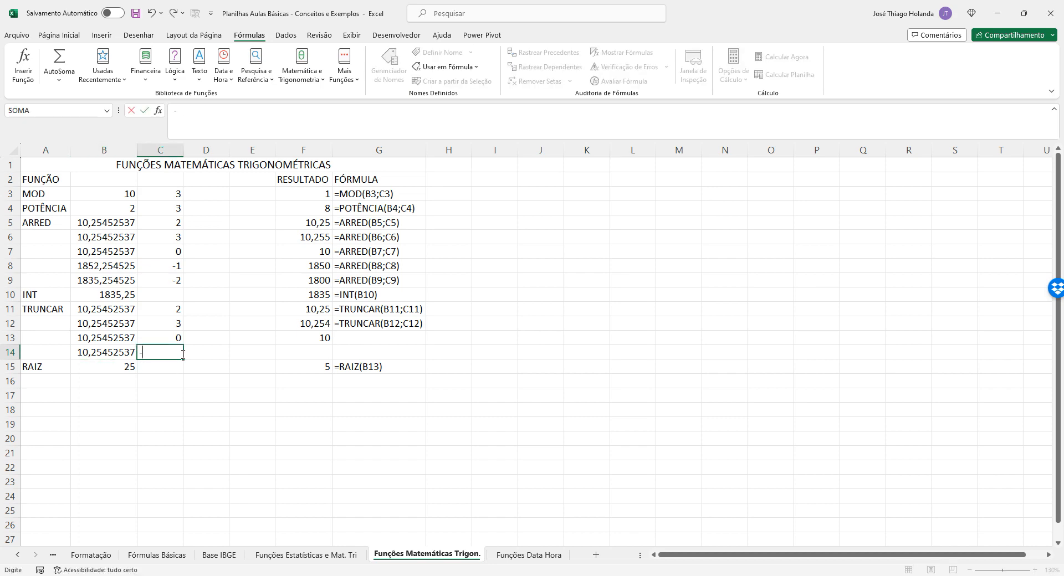
pyautogui.click(215, 380)
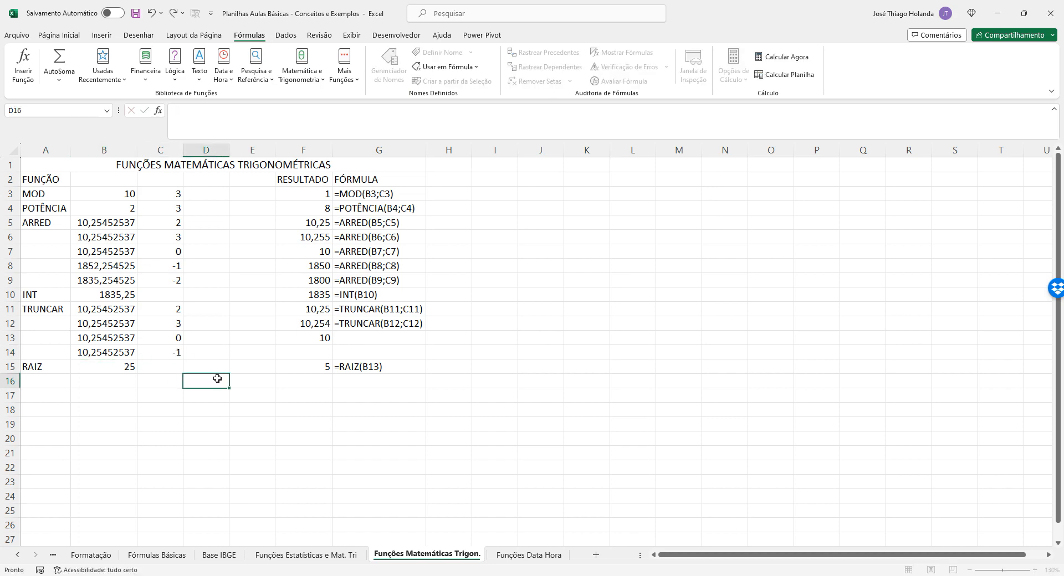
# Step: Copy the TRUNCAR formula from F13 into F14
pyautogui.click(307, 338)
pyautogui.hotkey('ctrl', 'c')
pyautogui.click(313, 353)
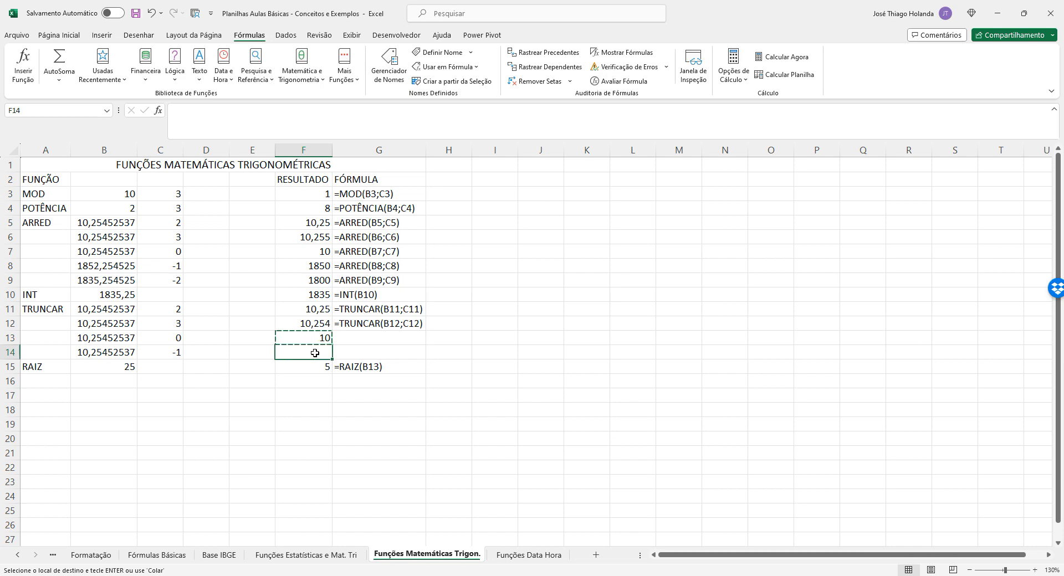
pyautogui.hotkey('ctrl', 'v')
pyautogui.click(287, 395)
pyautogui.press('Escape')
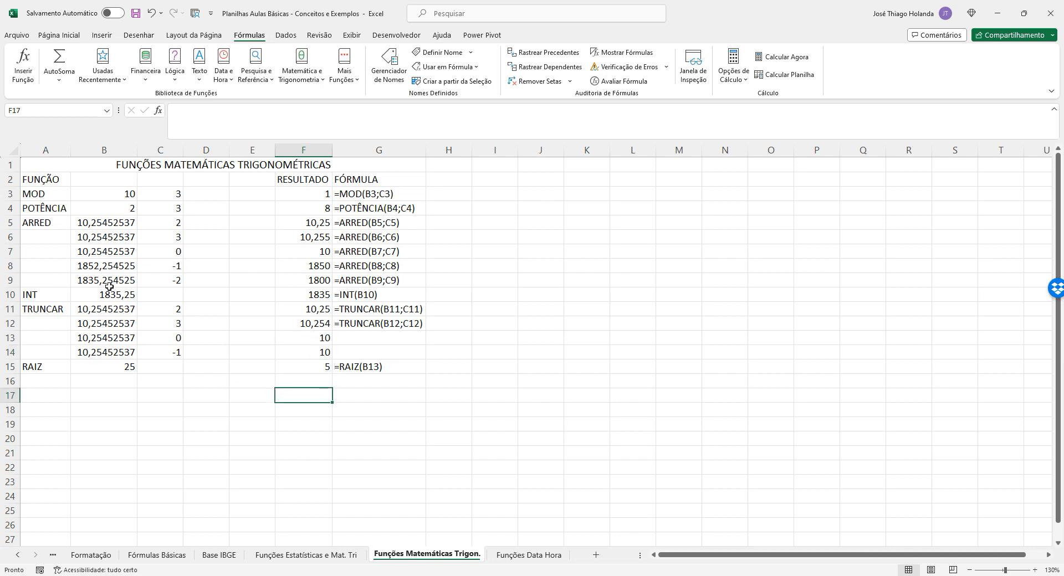
pyautogui.click(105, 264)
pyautogui.hotkey('ctrl', 'c')
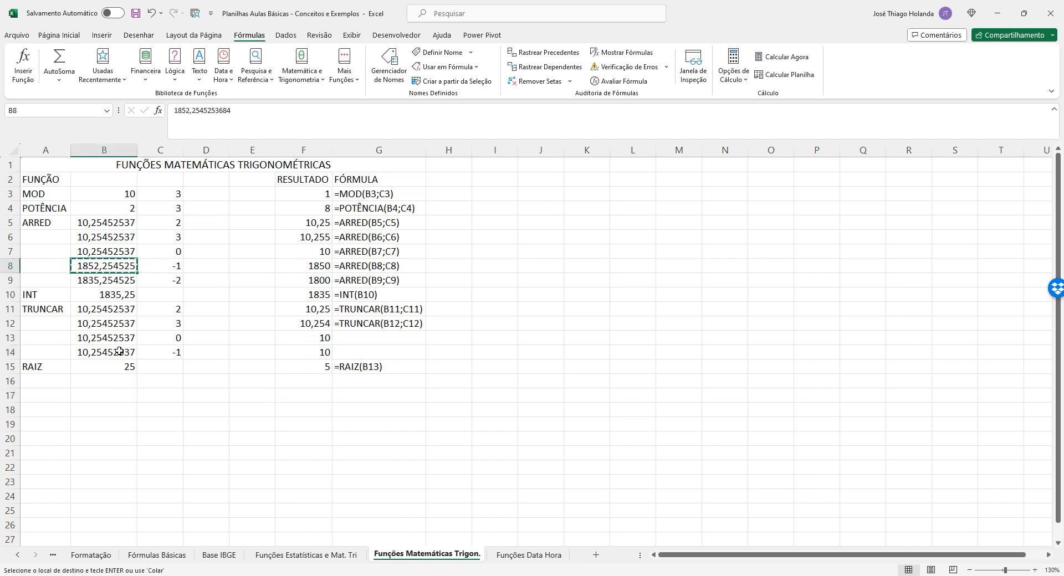
pyautogui.click(119, 351)
pyautogui.hotkey('ctrl', 'v')
pyautogui.click(234, 406)
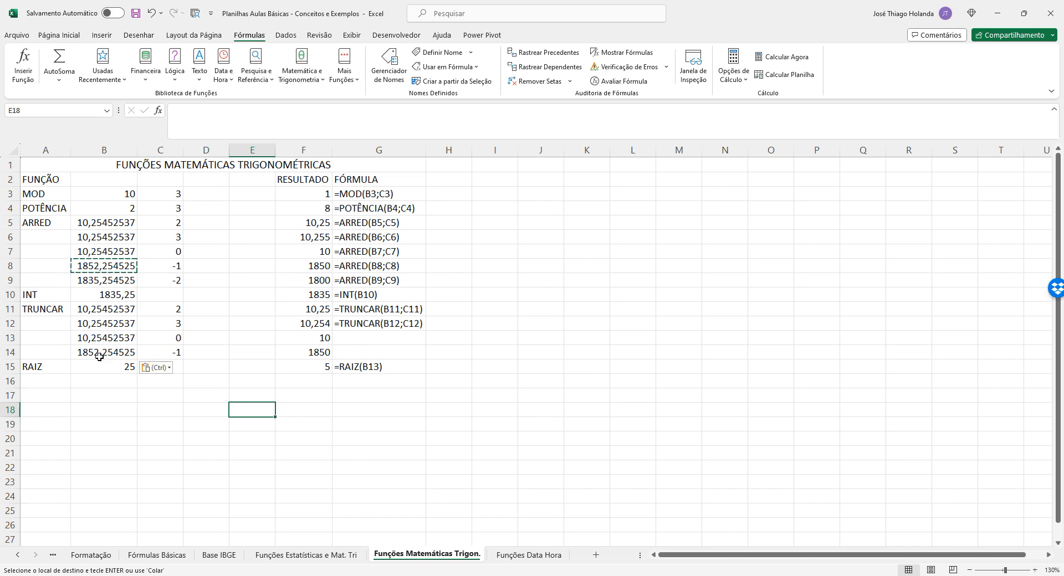
# Step: Insert a blank row above the RAIZ example in row 15
pyautogui.click(10, 367)
pyautogui.rightClick(10, 367)
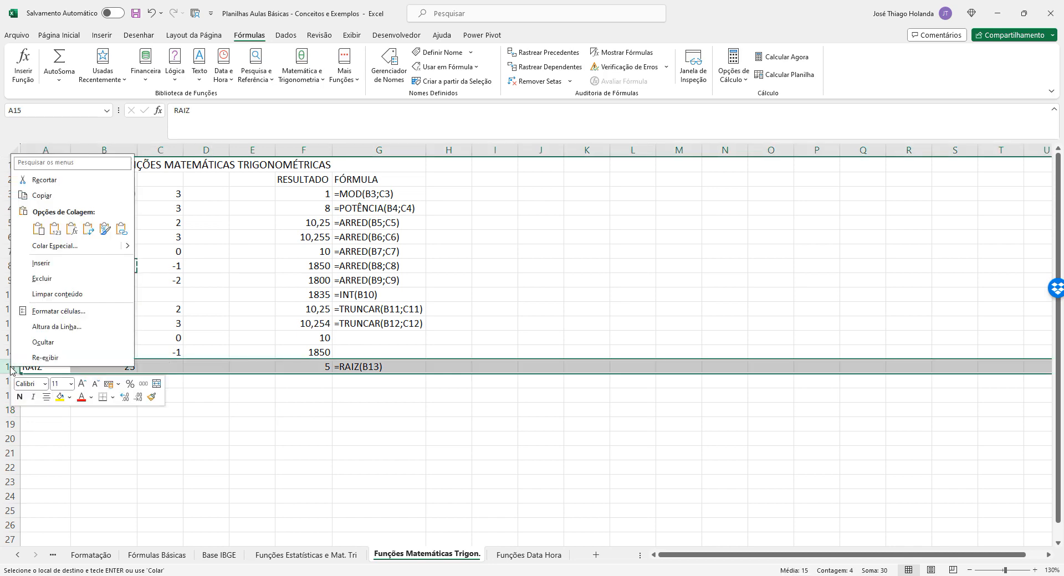
pyautogui.click(58, 269)
pyautogui.click(95, 353)
pyautogui.click(107, 367)
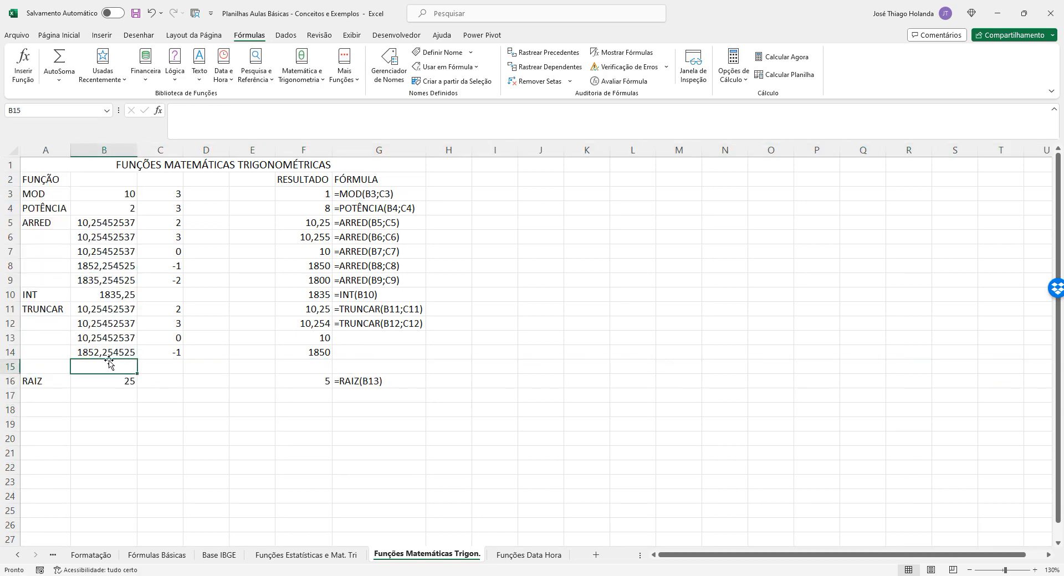
pyautogui.click(100, 352)
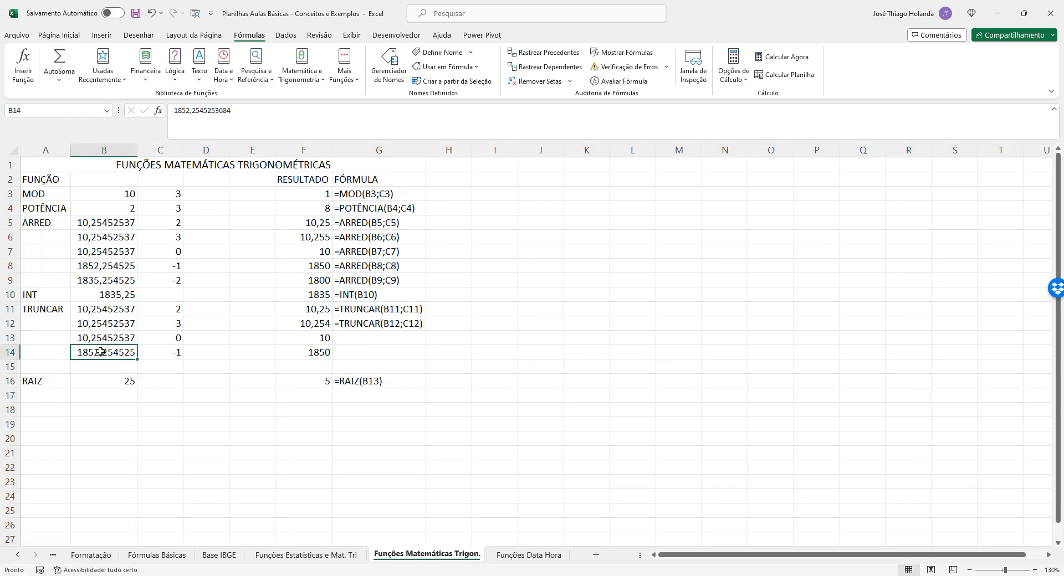
pyautogui.click(189, 112)
pyautogui.press('BackSpace')
pyautogui.write('5')
pyautogui.press('Return')
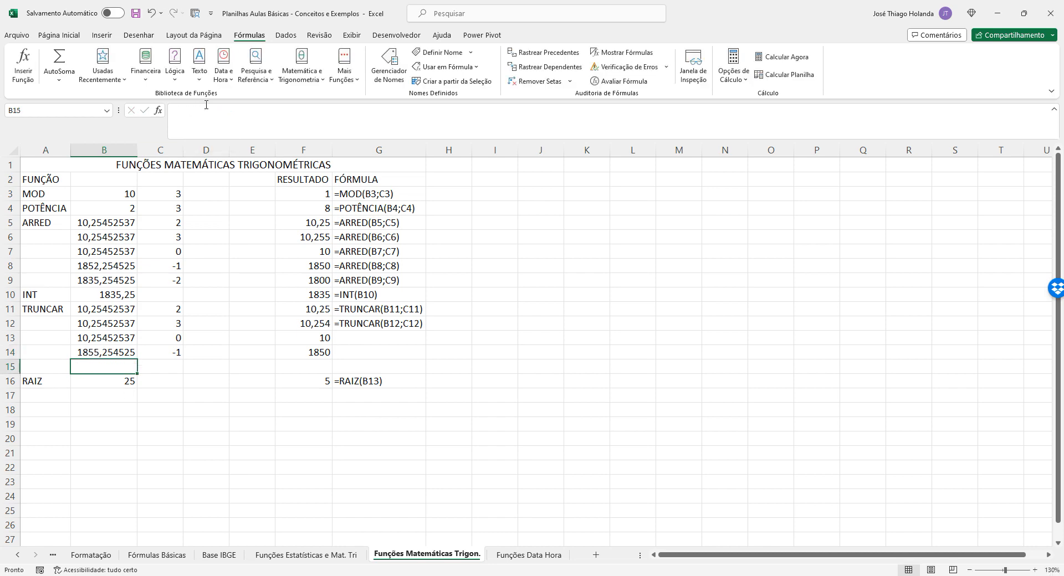
pyautogui.click(110, 356)
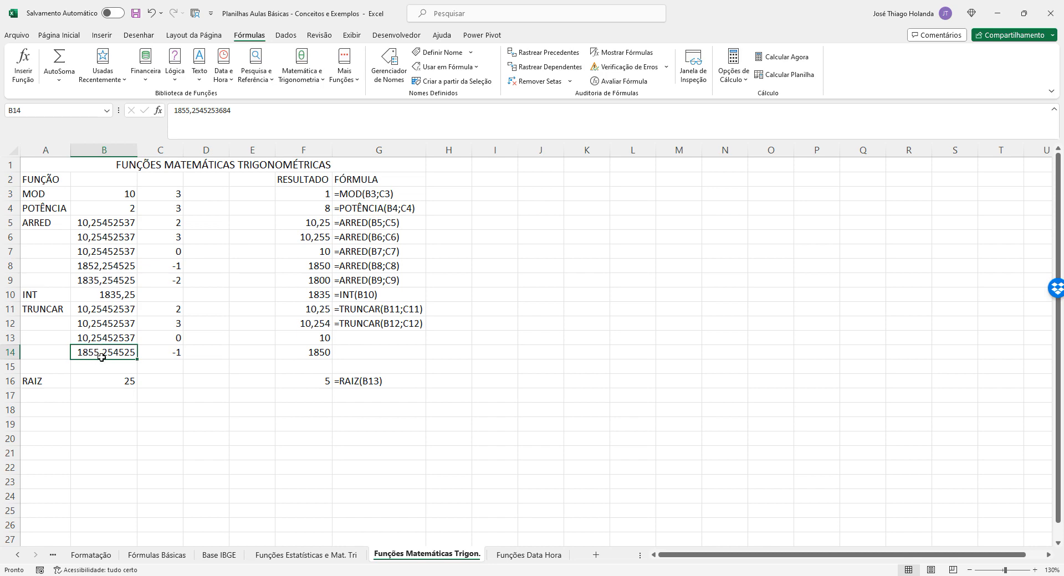
# Step: Copy the number from B9 into B15 and enter -2 as the digit count in C15
pyautogui.click(109, 279)
pyautogui.hotkey('ctrl', 'c')
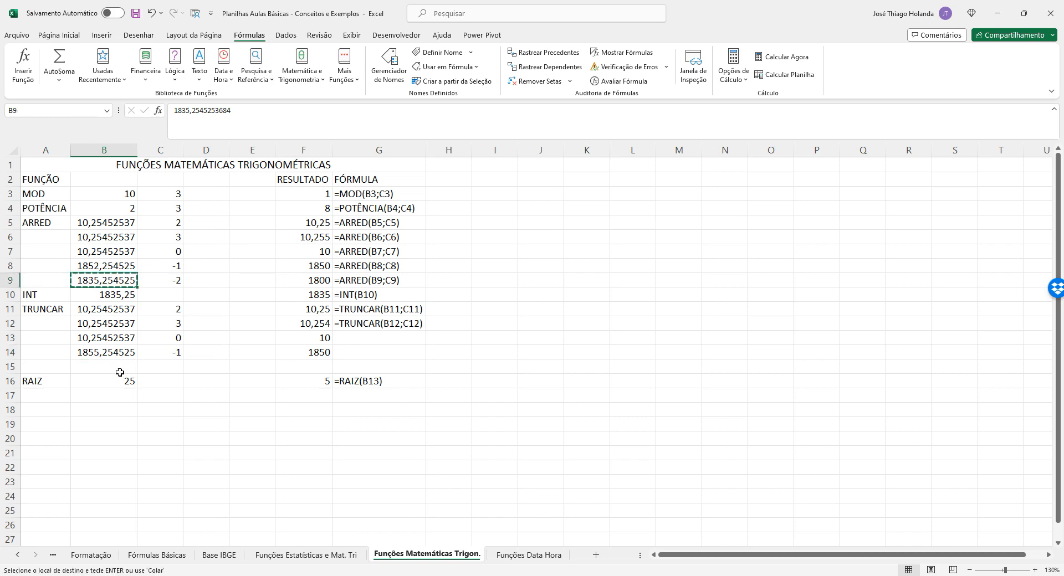
pyautogui.click(118, 367)
pyautogui.hotkey('ctrl', 'v')
pyautogui.click(169, 368)
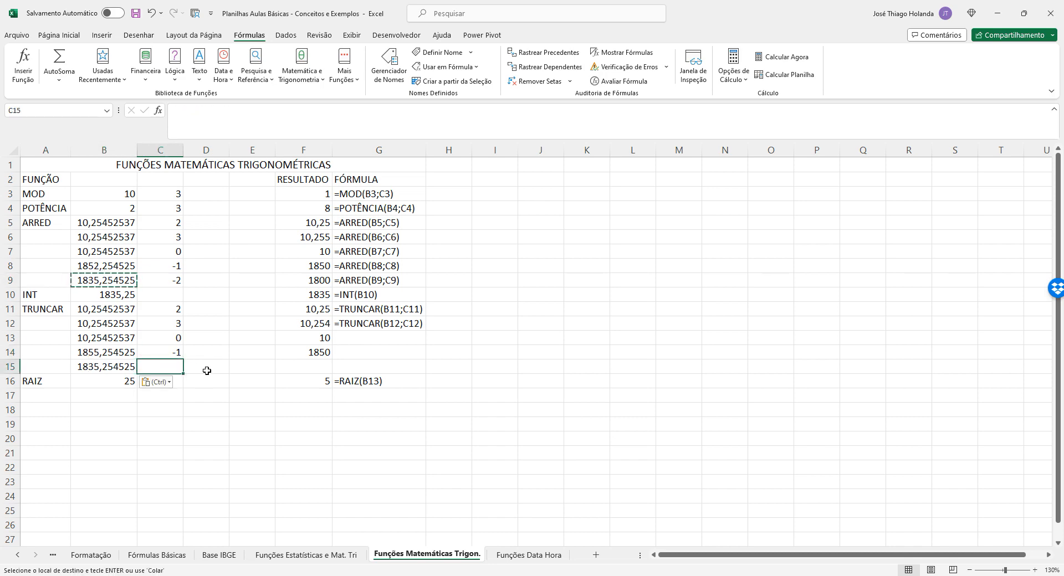
pyautogui.write('-2')
pyautogui.press('Return')
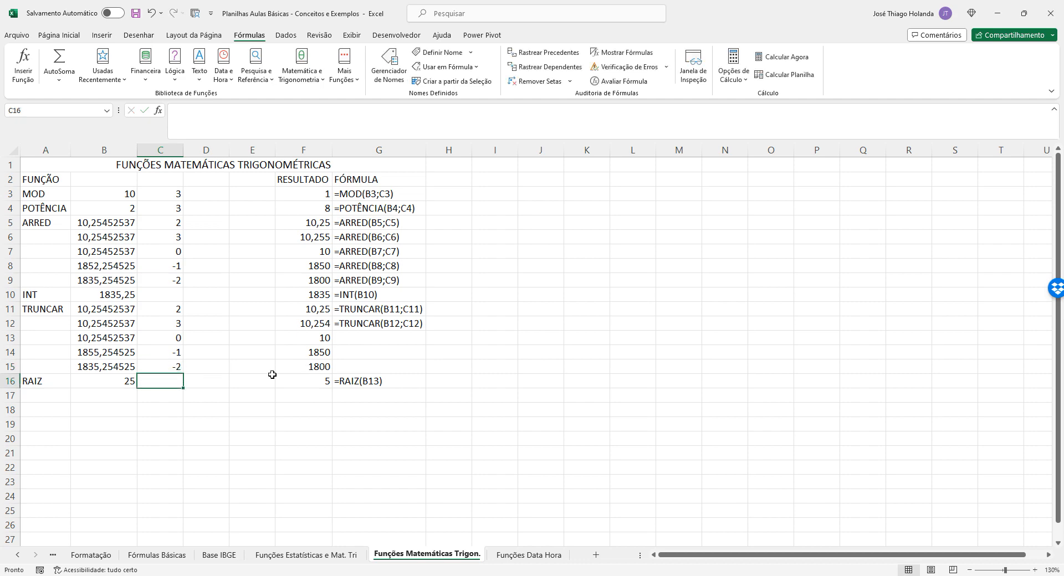
pyautogui.click(324, 368)
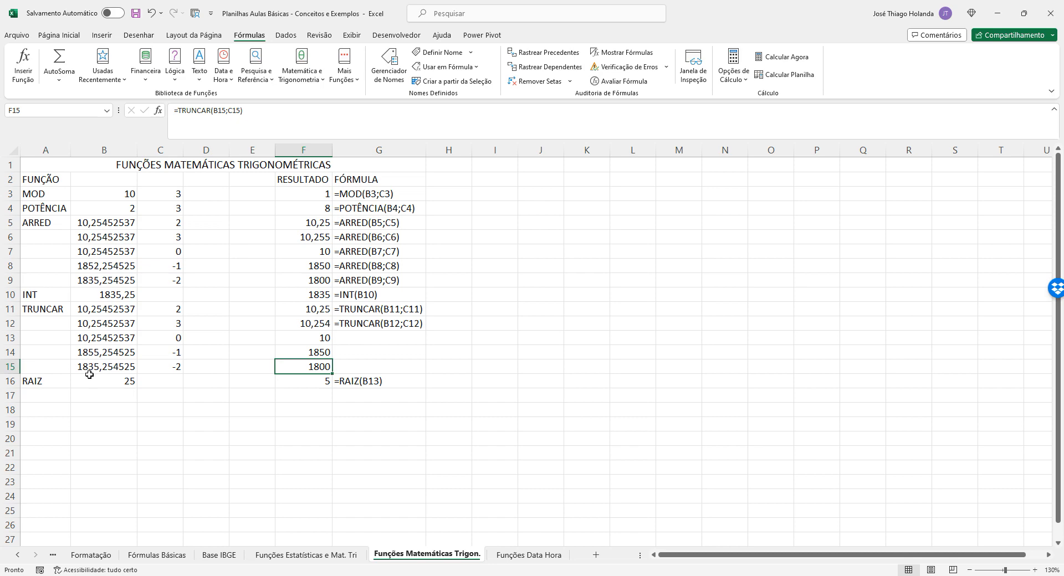
pyautogui.click(365, 336)
pyautogui.write("'")
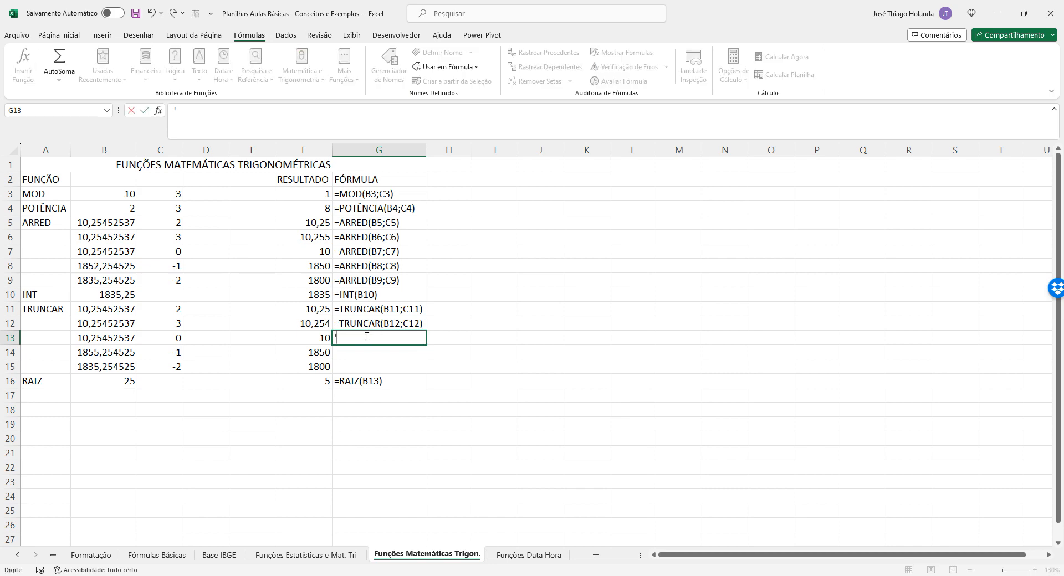
pyautogui.press('Return')
# Step: Record the formula of F13 as the text =TRUNCAR(B13;C13) in G13
pyautogui.click(311, 337)
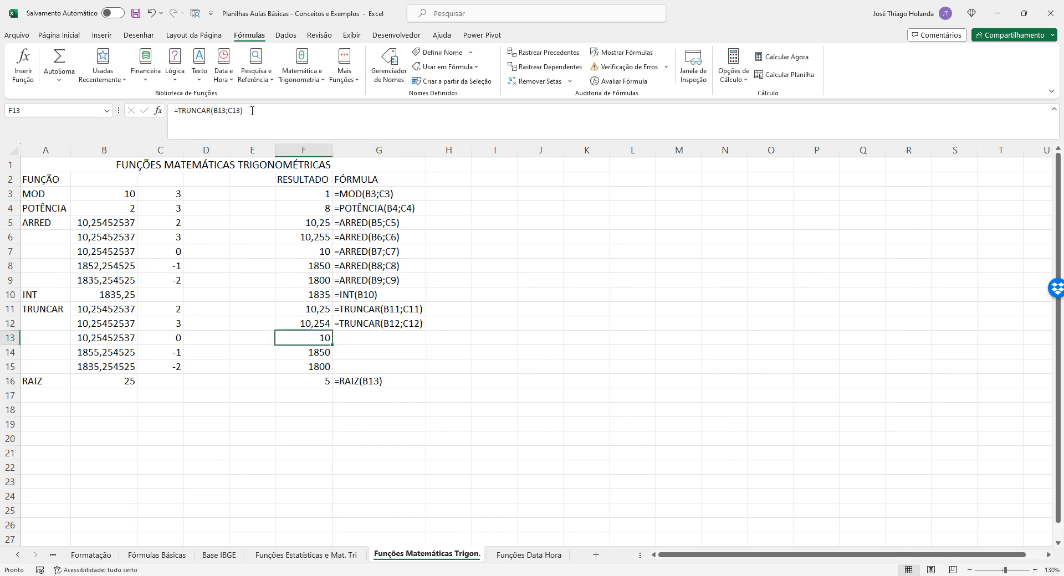
pyautogui.moveTo(252, 110); pyautogui.dragTo(31, 109)
pyautogui.hotkey('ctrl', 'c')
pyautogui.press('Escape')
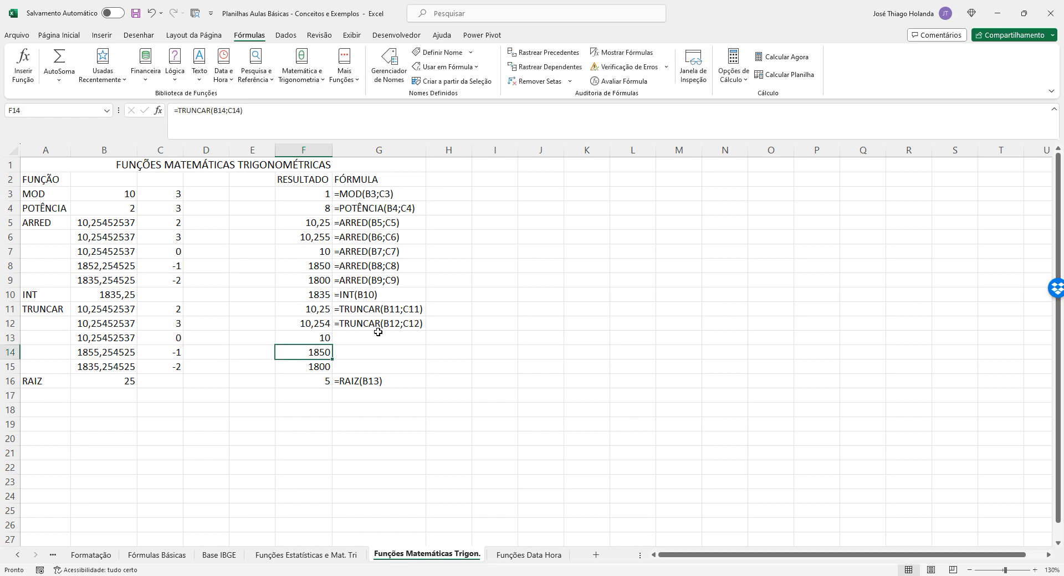
pyautogui.click(373, 337)
pyautogui.write("'")
pyautogui.hotkey('ctrl', 'v')
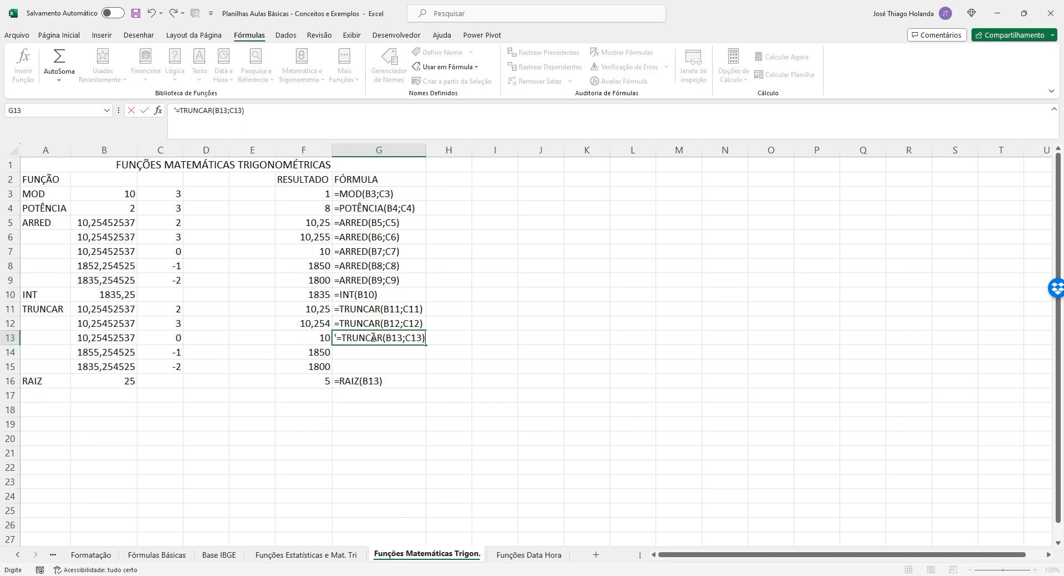
pyautogui.press('Return')
# Step: Record the formula of F14 as the text =TRUNCAR(B14;C14) in G14
pyautogui.press('Left')
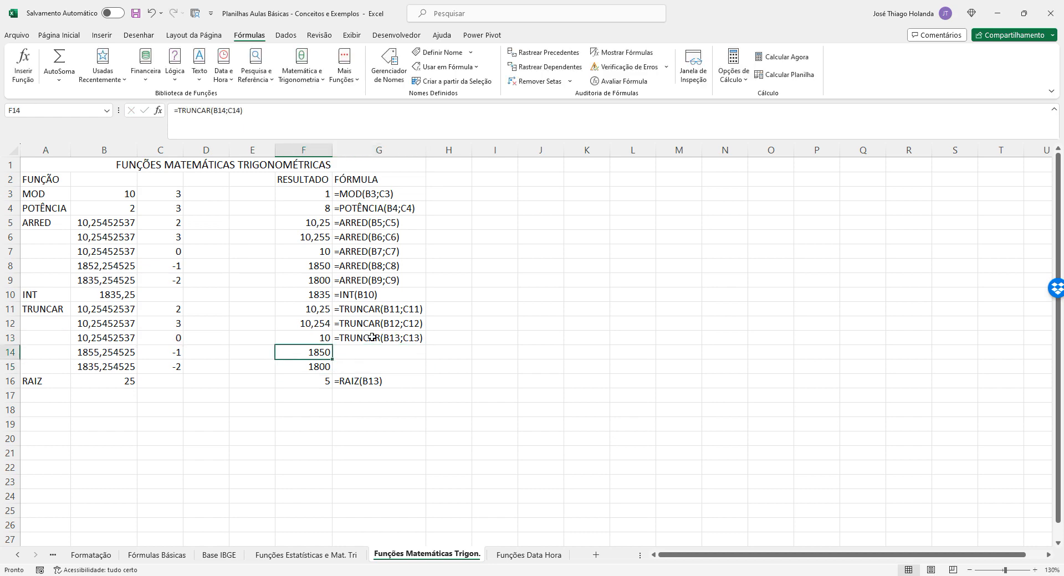
pyautogui.press('F2')
pyautogui.hotkey('shift', 'Home')
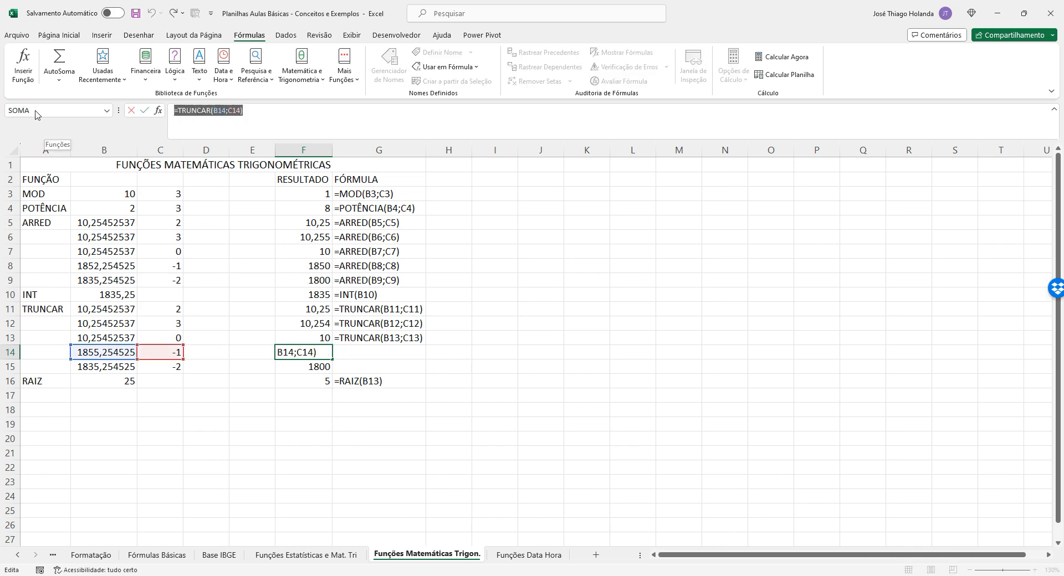
pyautogui.hotkey('ctrl', 'c')
pyautogui.press('Return')
pyautogui.press('Up')
pyautogui.press('Right')
pyautogui.write("'")
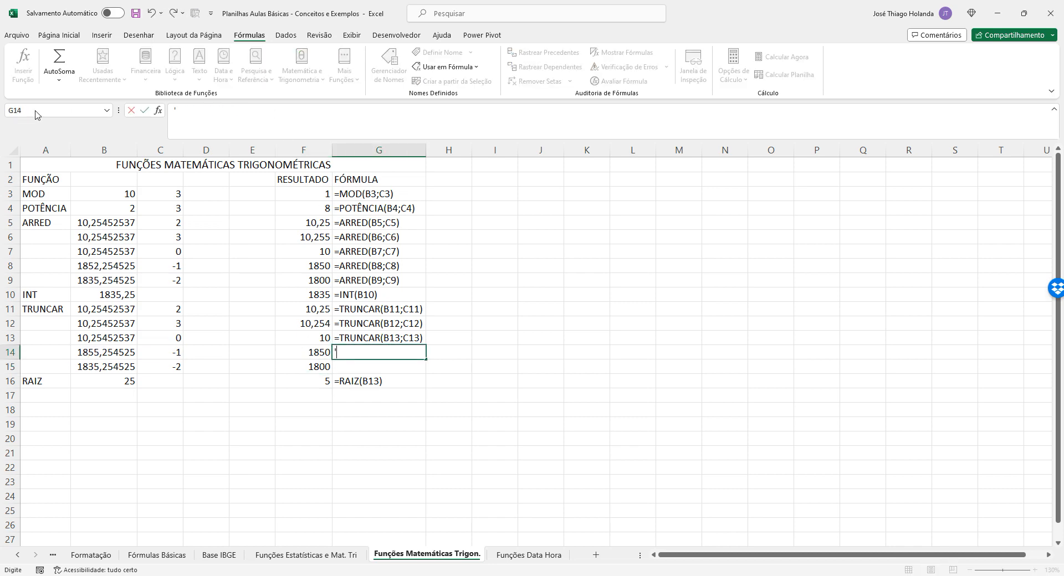
pyautogui.press('Return')
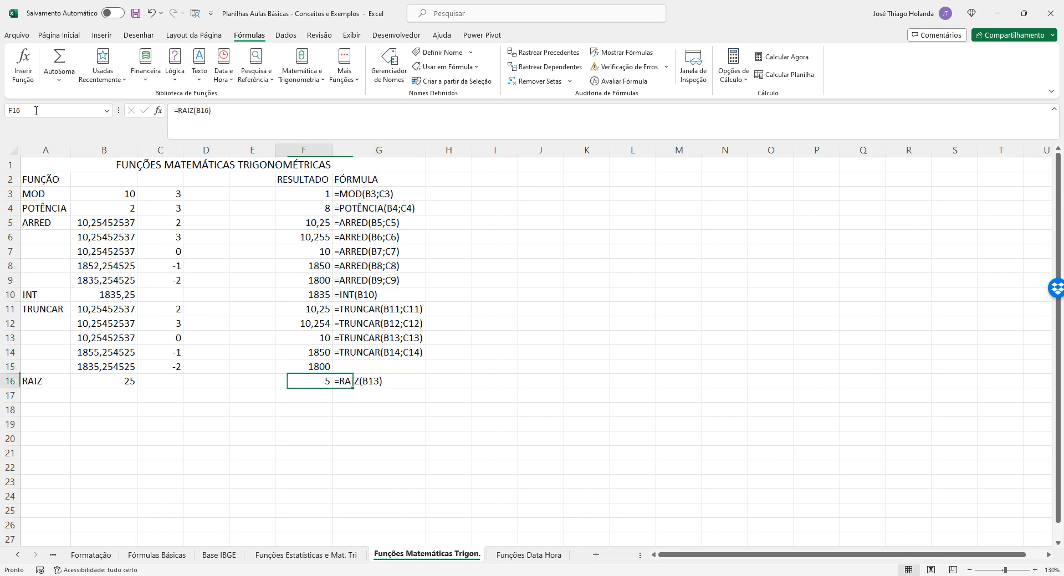
# Step: Record the formula of F15 in G15 as the text ==TRUNCAR(B15;C15)
pyautogui.press('Left')
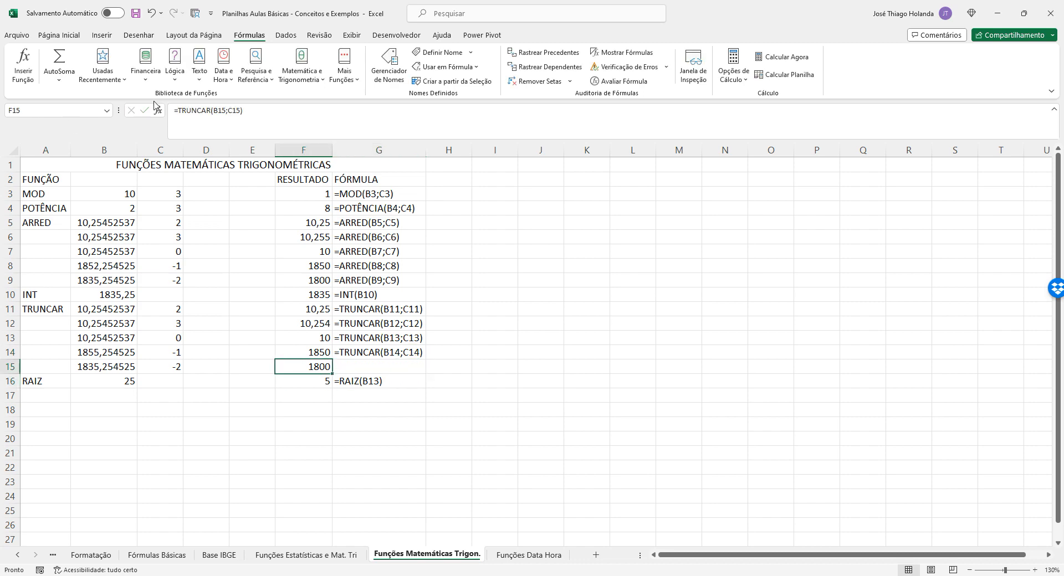
pyautogui.moveTo(260, 110); pyautogui.dragTo(50, 119)
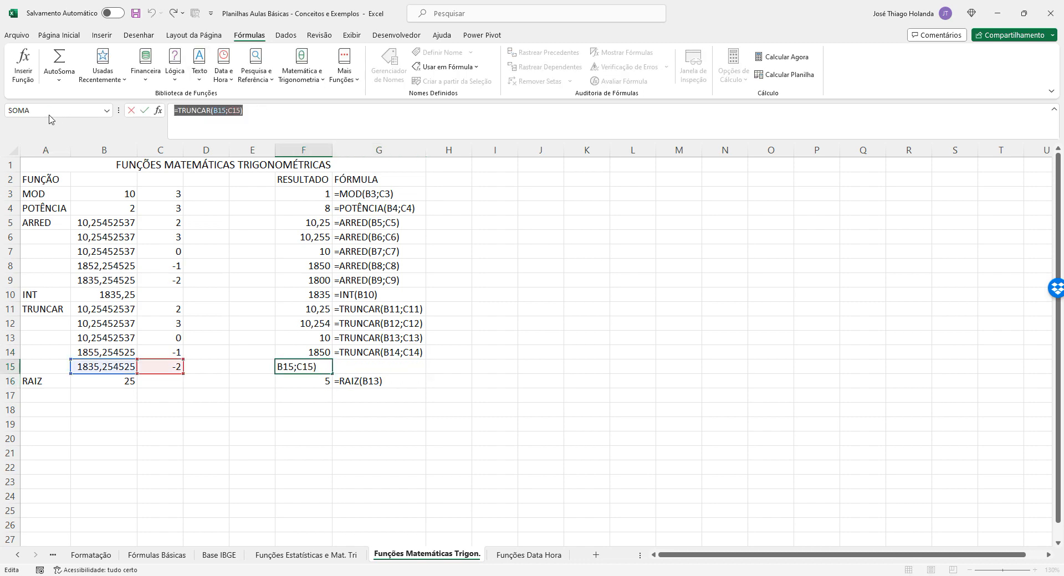
pyautogui.press('Escape')
pyautogui.press('Right')
pyautogui.write("'")
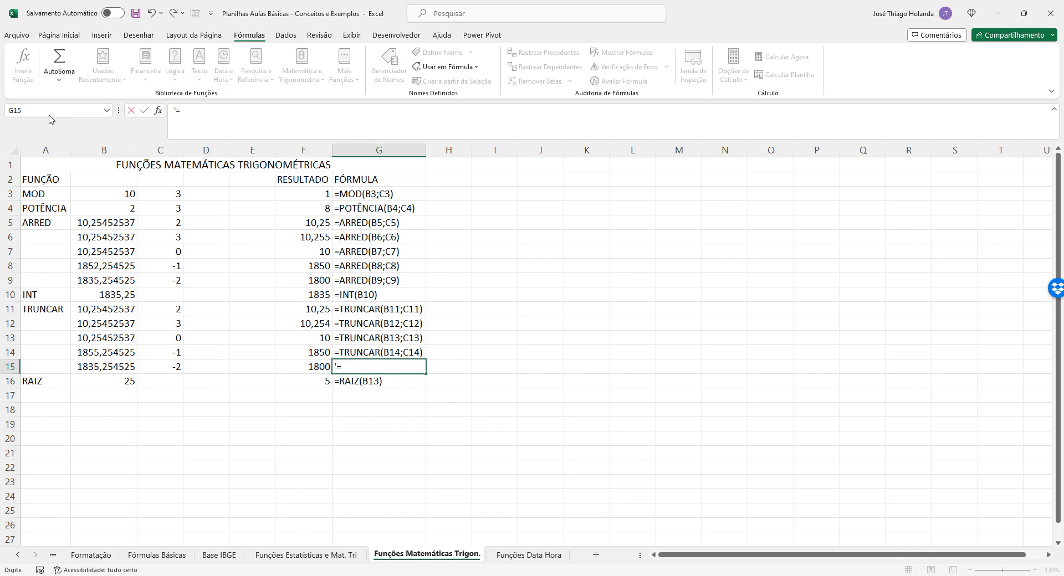
pyautogui.write('=')
pyautogui.hotkey('ctrl', 'v')
pyautogui.press('Return')
pyautogui.press('Left')
pyautogui.press('Down')
pyautogui.press('Left')
pyautogui.press('Left')
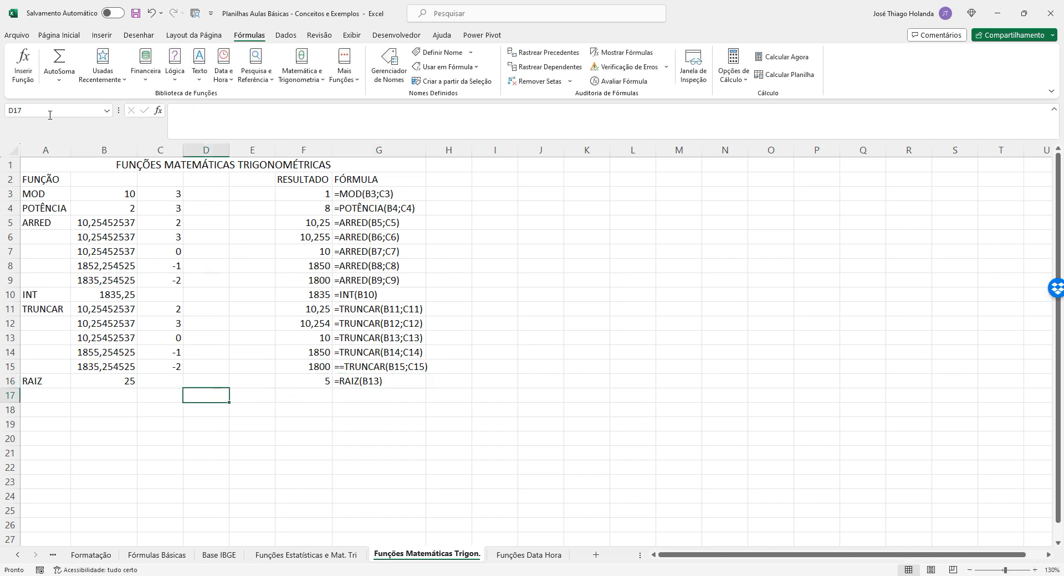
# Step: Insert a blank row above the first ARRED example, directly below the POTÊNCIA row
pyautogui.press('Left')
pyautogui.press('Left')
pyautogui.press('Left')
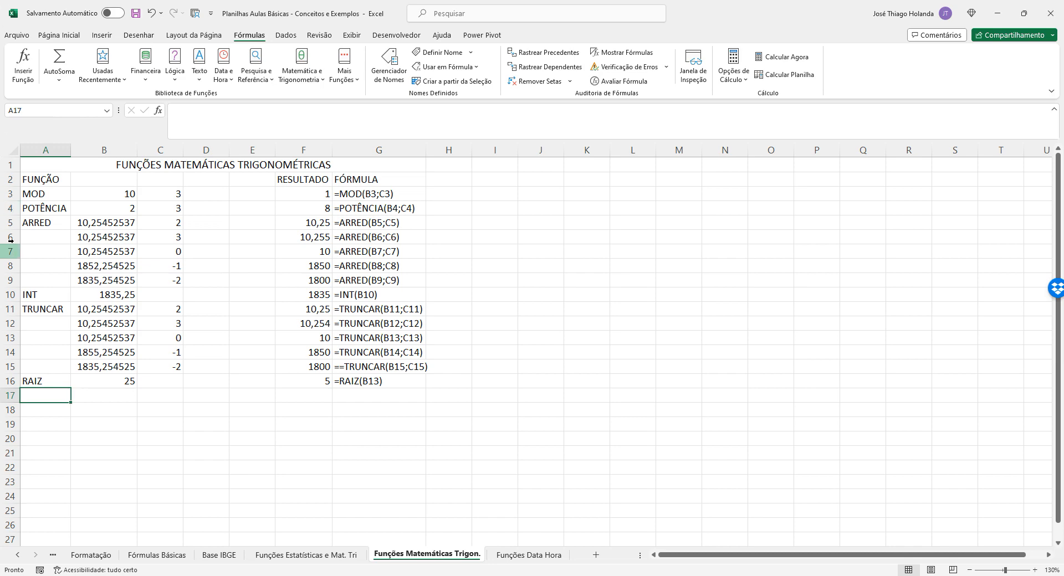
pyautogui.click(7, 223)
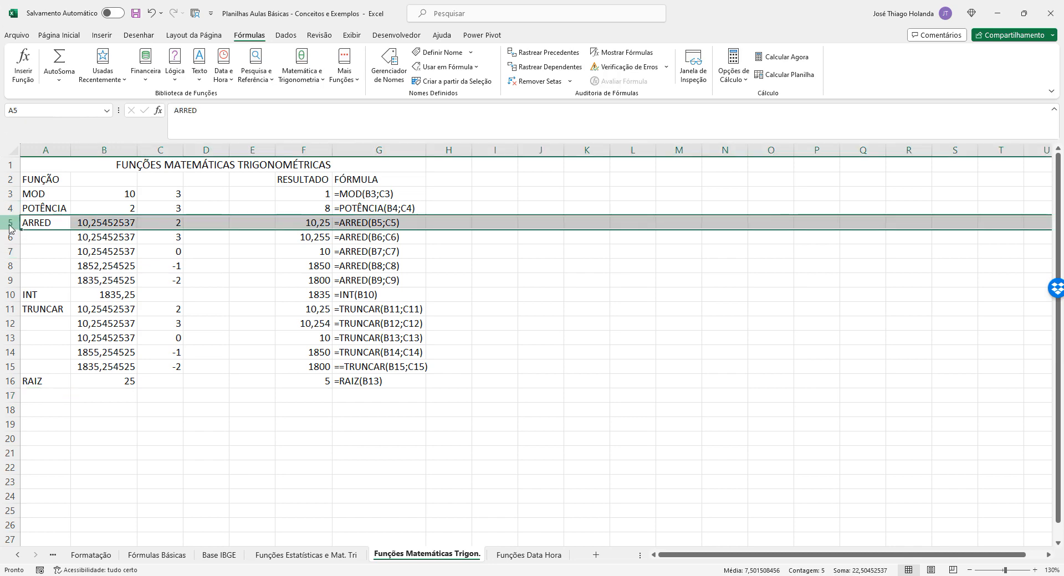
pyautogui.rightClick(9, 227)
pyautogui.click(78, 338)
pyautogui.click(99, 224)
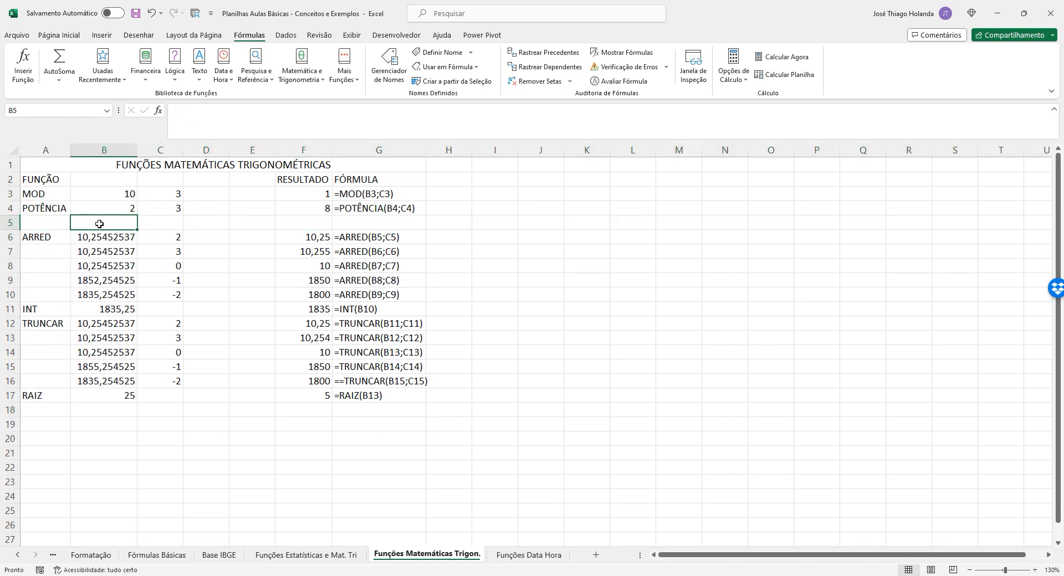
# Step: Enter 25 in B5 as the base of a second POTÊNCIA example
pyautogui.click(176, 225)
pyautogui.click(110, 225)
pyautogui.write('25')
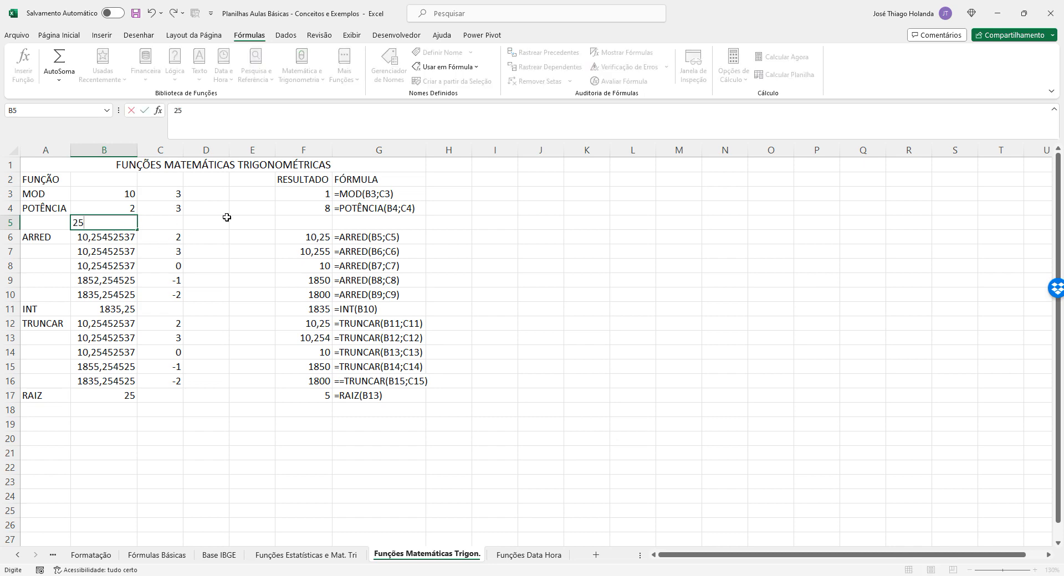
pyautogui.click(171, 222)
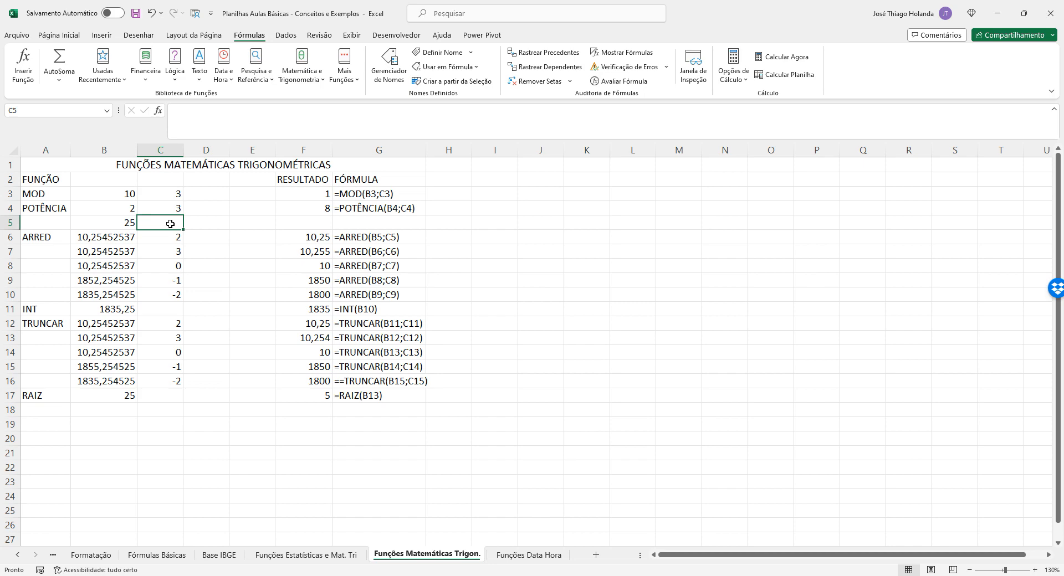
# Step: Try to enter the exponent 1/2 in C5 without changing the cell's number format
pyautogui.write('1')
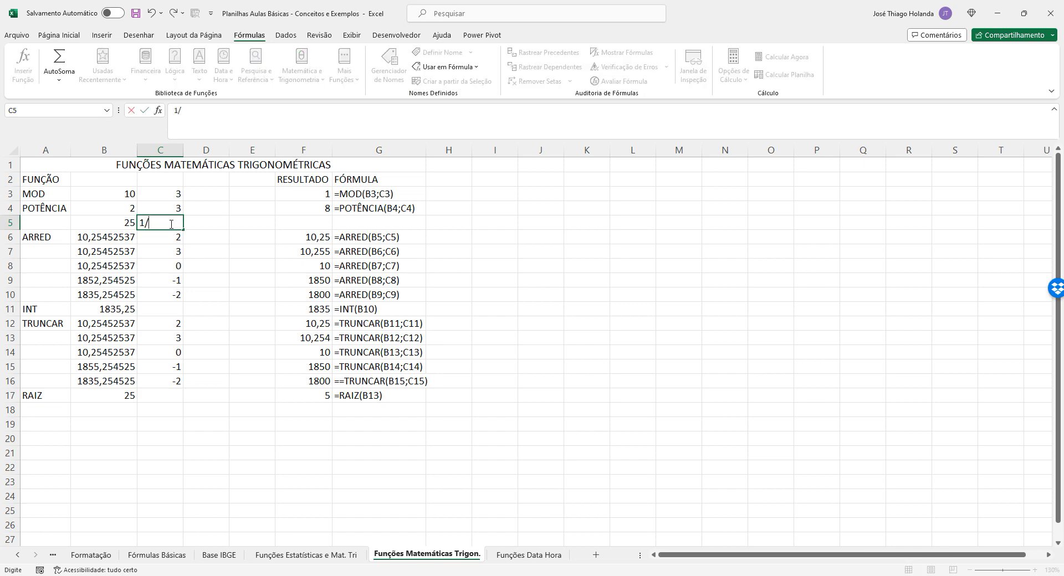
pyautogui.write('/2')
pyautogui.press('Return')
pyautogui.click(171, 223)
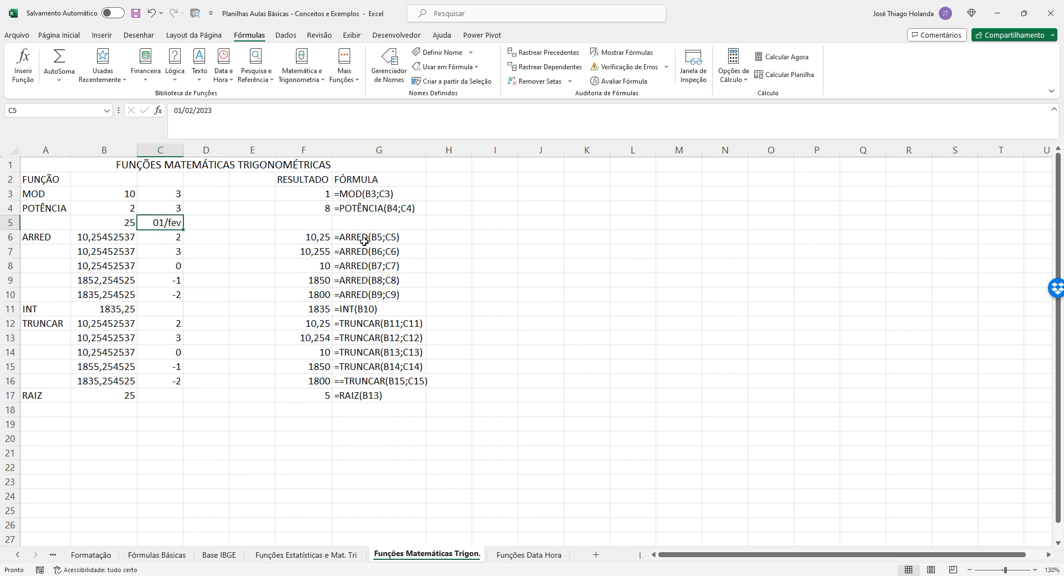
# Step: Format C5 with the Fração number format and enter 1/2 as the exponent
pyautogui.click(58, 35)
pyautogui.click(536, 56)
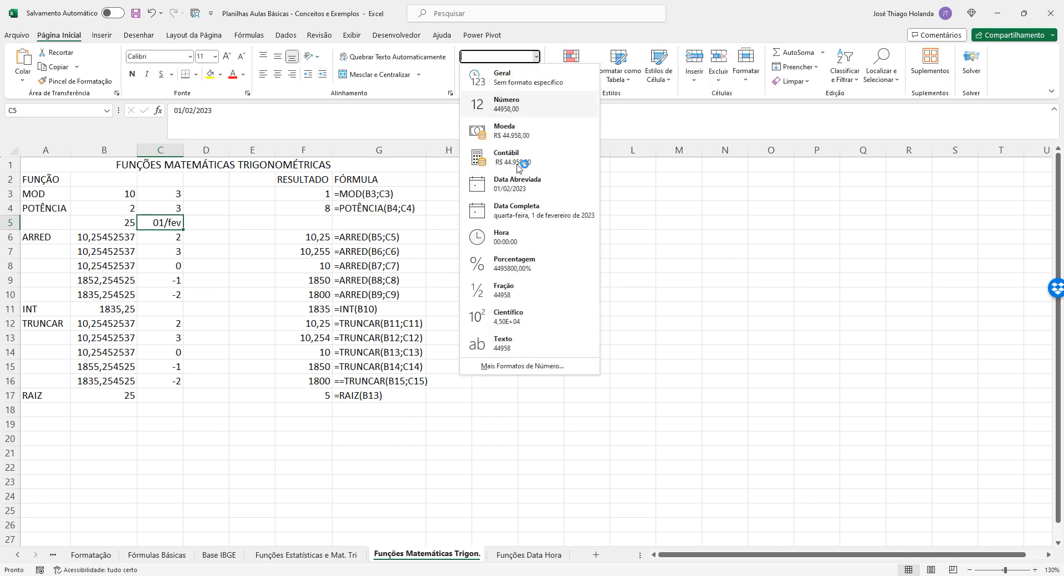
pyautogui.click(521, 290)
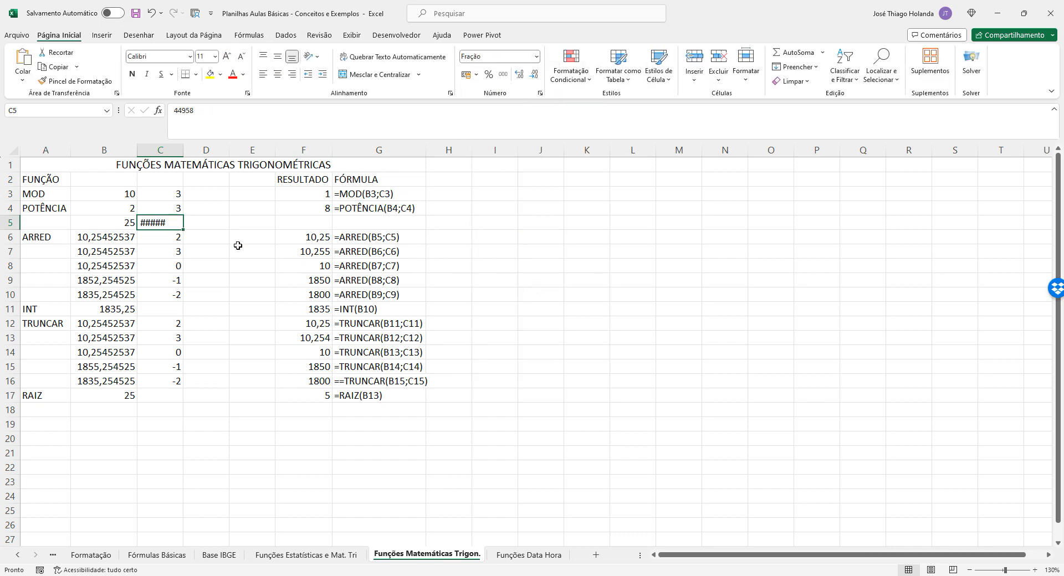
pyautogui.write('1/2')
pyautogui.press('Return')
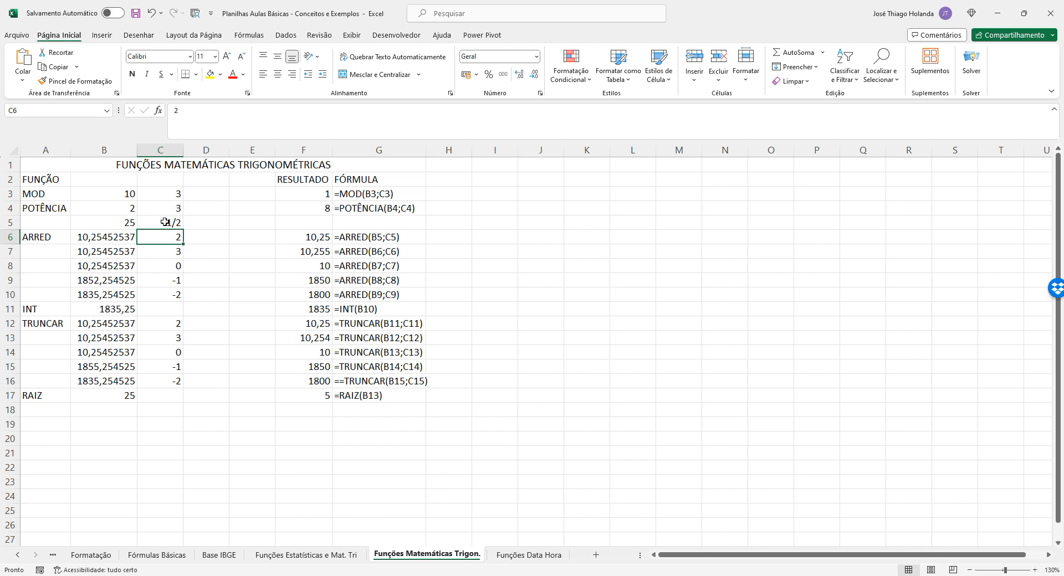
# Step: Fill the POTÊNCIA formula from F4 down to F5 and record it in G5 as the text =POTÊNCIA(B5;C5)
pyautogui.click(325, 210)
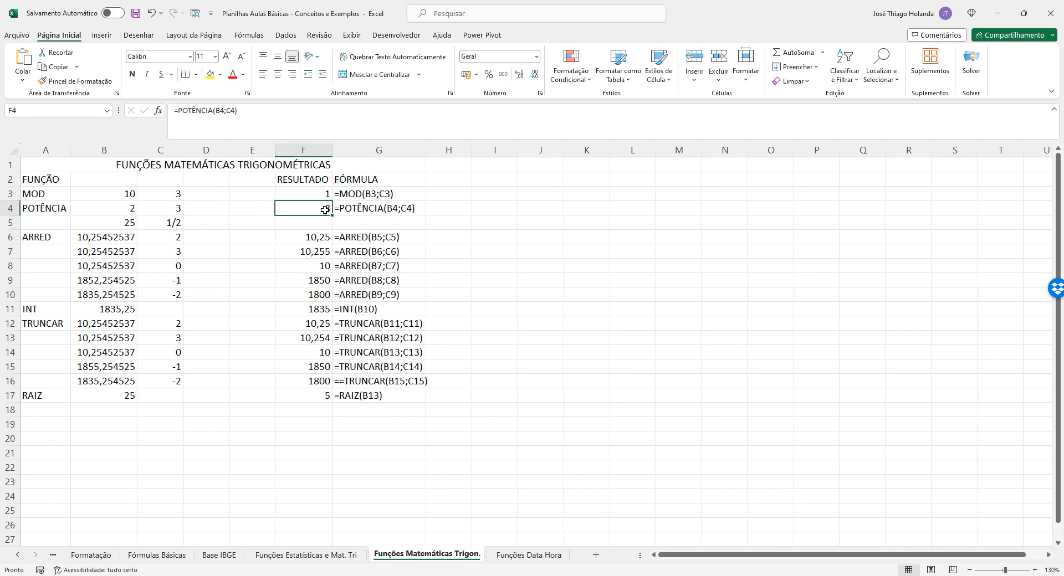
pyautogui.moveTo(325, 209); pyautogui.dragTo(328, 230)
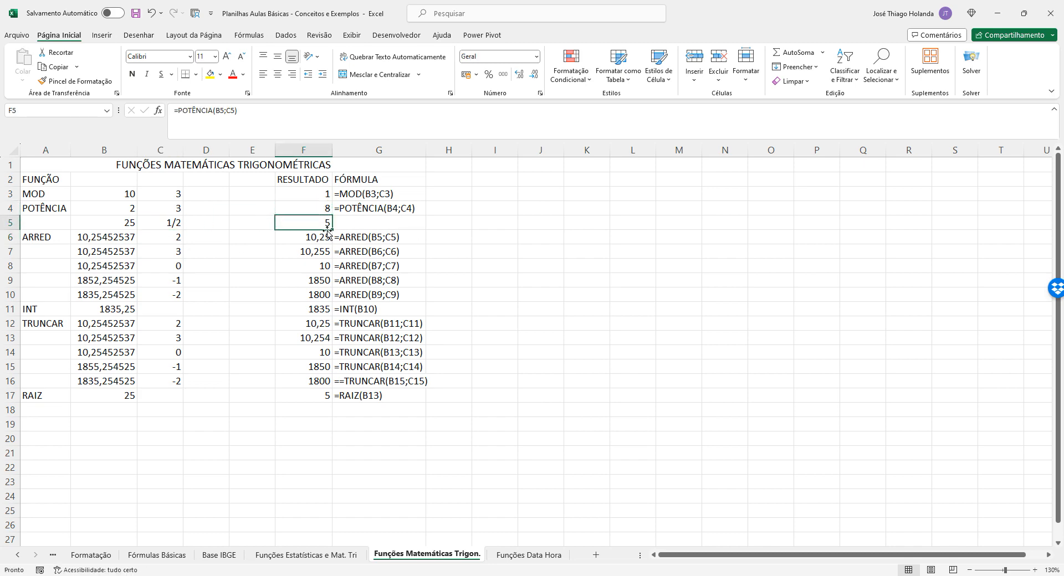
pyautogui.moveTo(246, 111); pyautogui.dragTo(29, 110)
pyautogui.hotkey('ctrl', 'c')
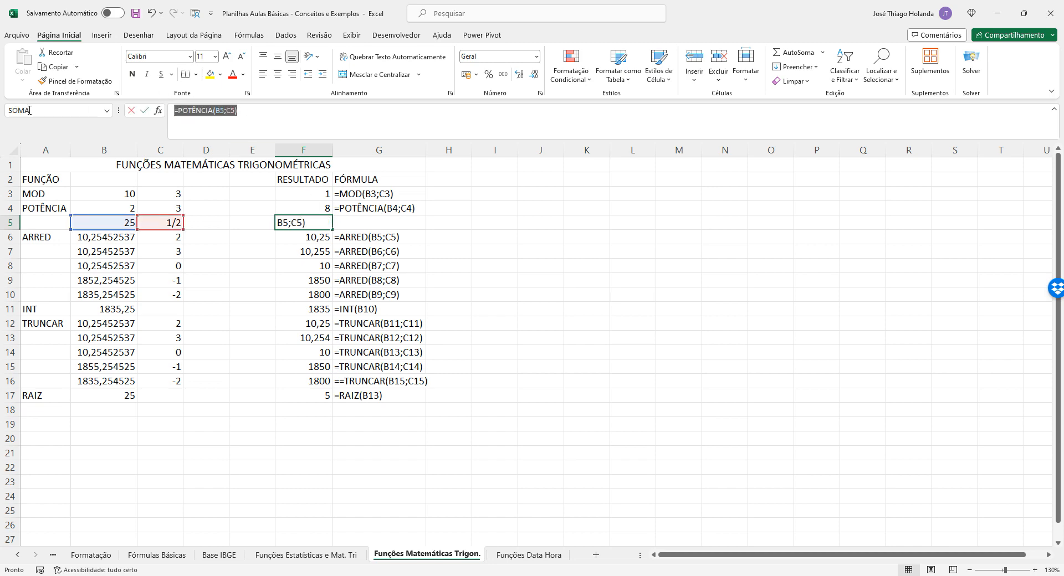
pyautogui.press('Return')
pyautogui.press('Up')
pyautogui.press('Right')
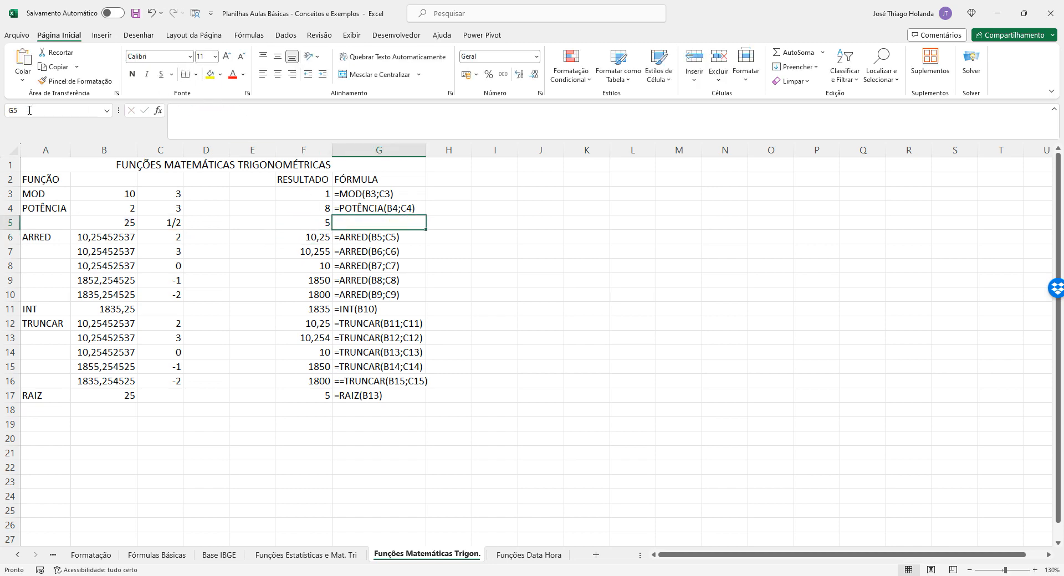
pyautogui.write("'")
pyautogui.hotkey('ctrl', 'v')
pyautogui.press('Return')
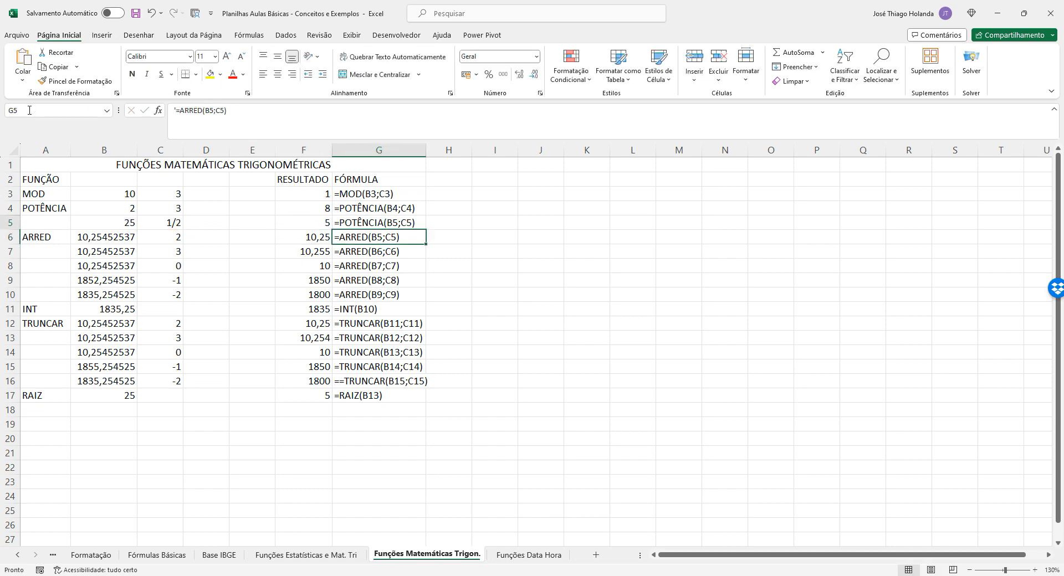
# Step: Examine the base, exponent and result of the POTÊNCIA example in row 5 and compare them with the RAIZ example in row 17
pyautogui.press('Up')
pyautogui.press('Left')
pyautogui.press('Left')
pyautogui.press('Left')
pyautogui.press('Left')
pyautogui.press('Left')
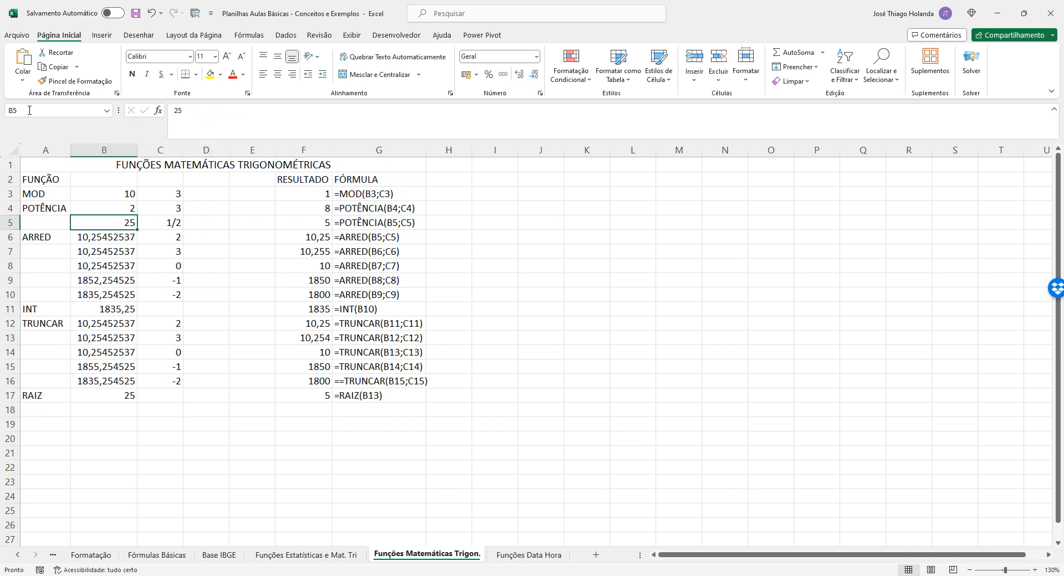
pyautogui.click(156, 225)
pyautogui.click(100, 223)
pyautogui.press('Right')
pyautogui.click(100, 223)
pyautogui.click(150, 220)
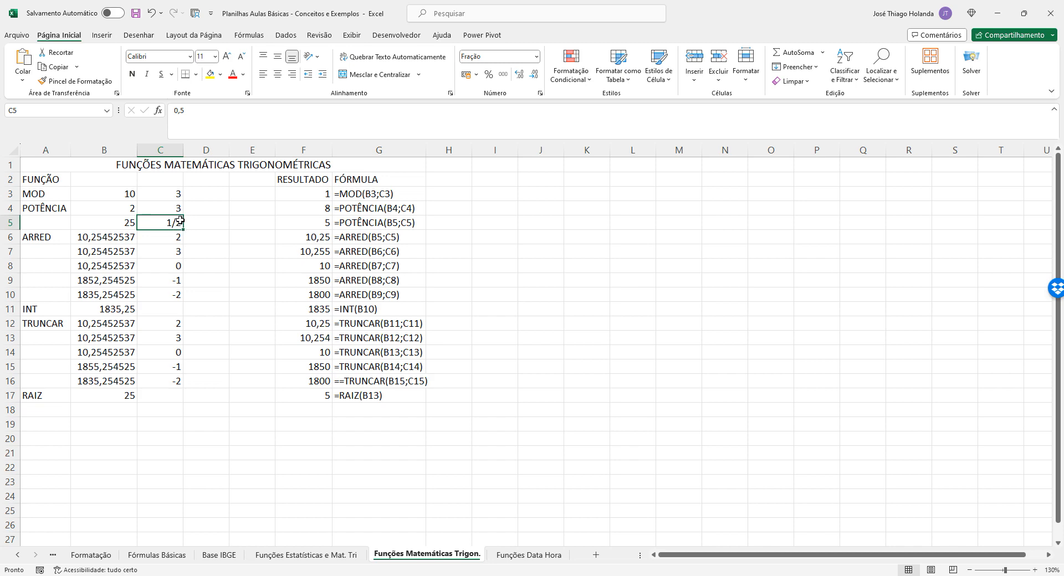
pyautogui.click(160, 396)
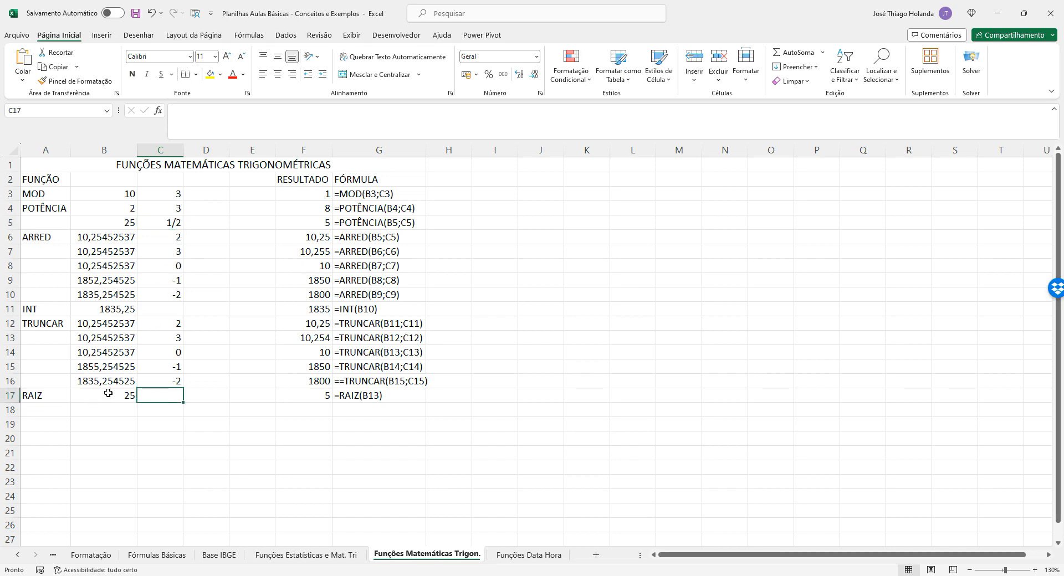
pyautogui.click(109, 393)
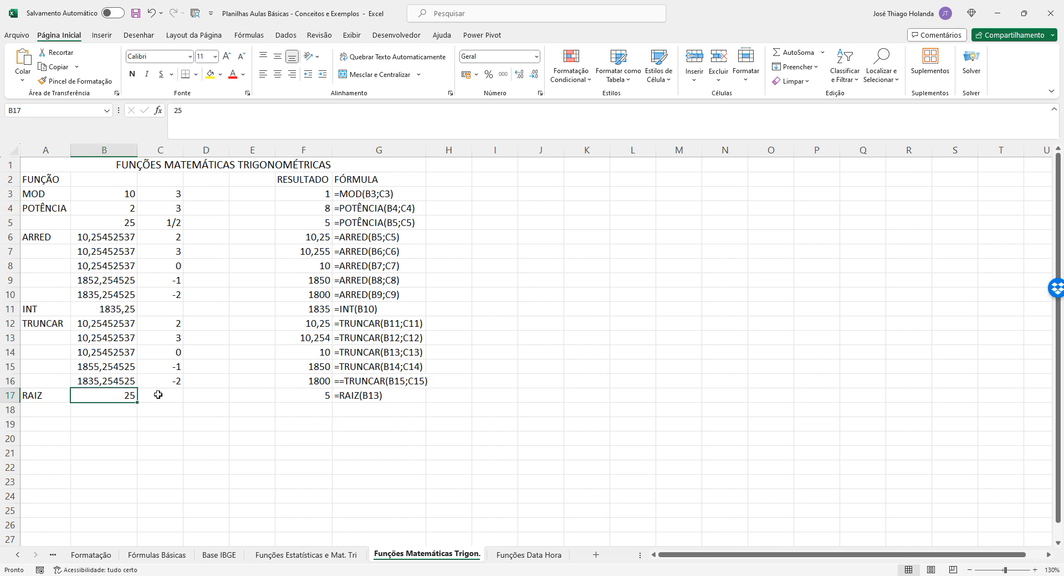
pyautogui.click(173, 223)
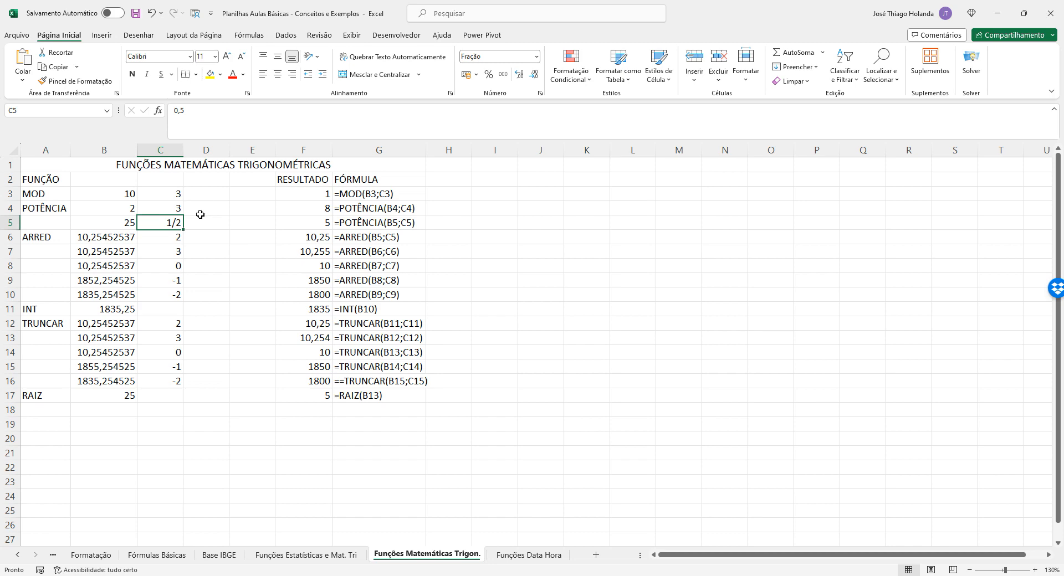
pyautogui.click(125, 223)
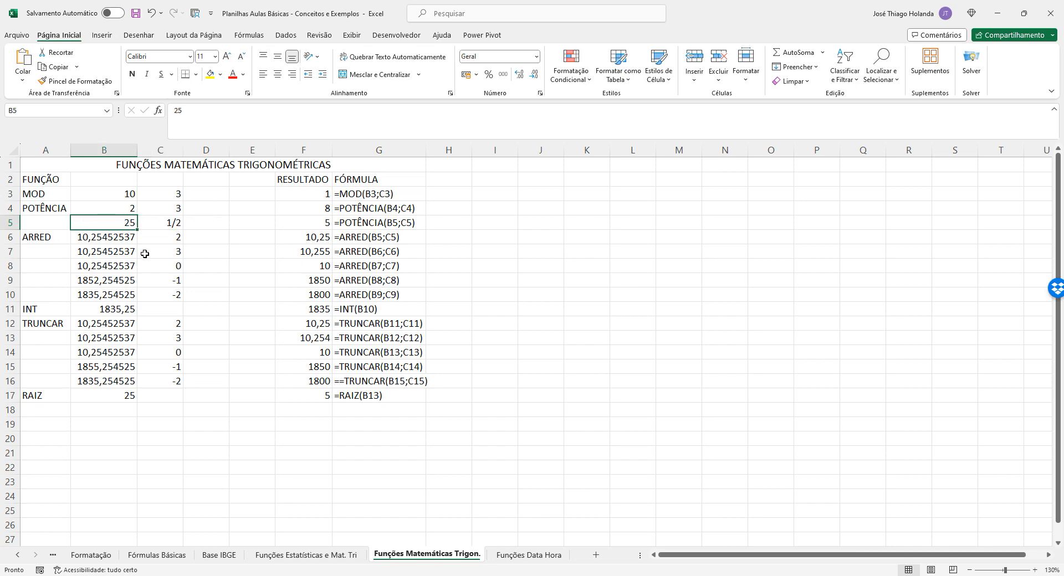
pyautogui.click(165, 222)
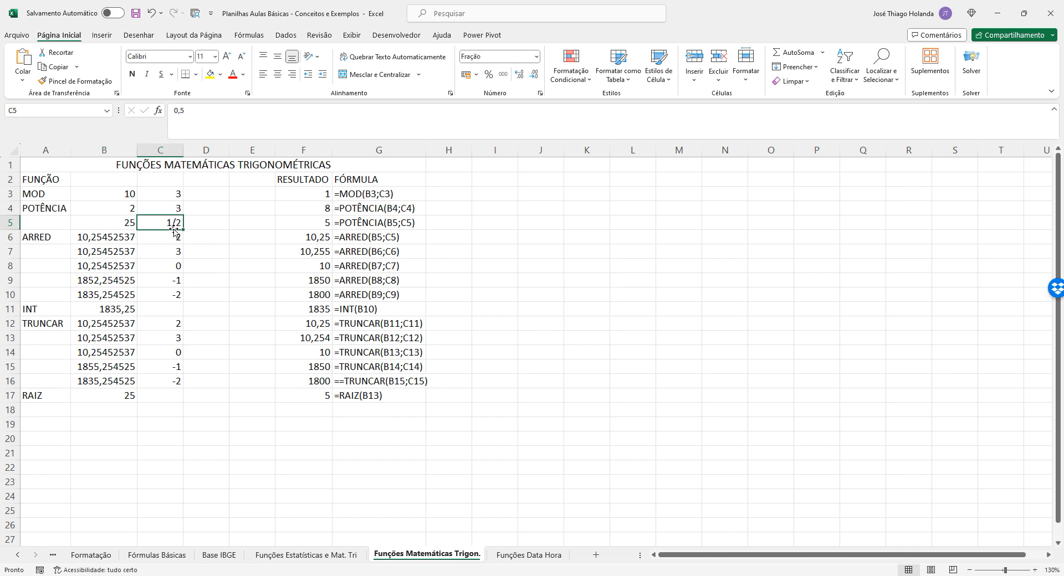
pyautogui.click(288, 221)
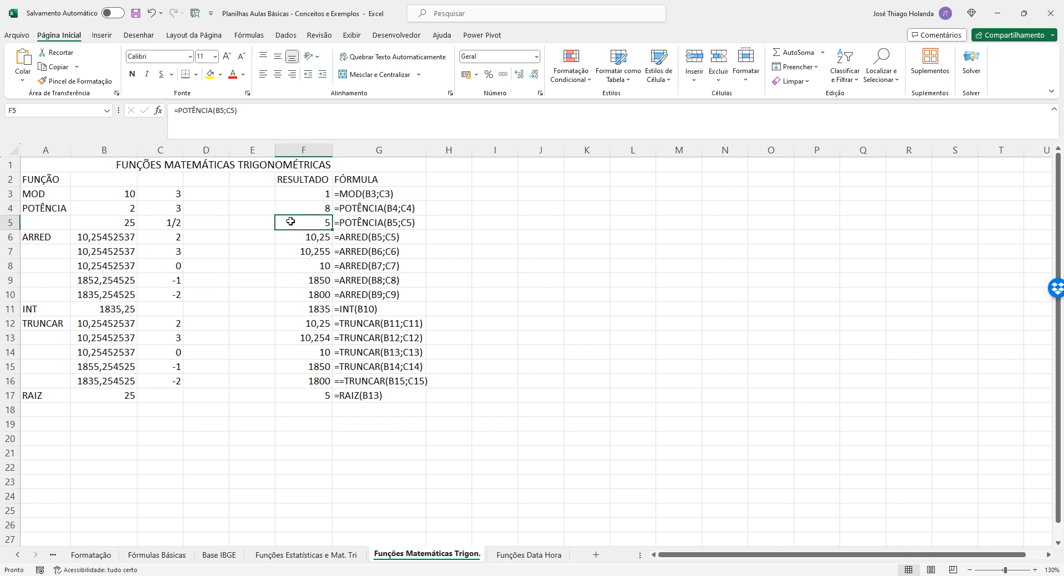
pyautogui.click(157, 220)
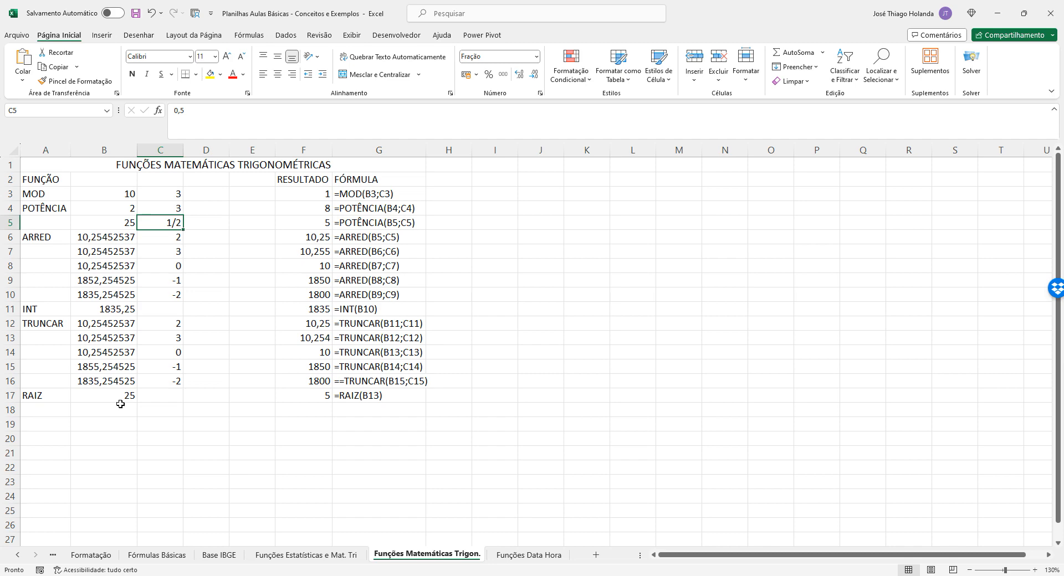
pyautogui.click(234, 248)
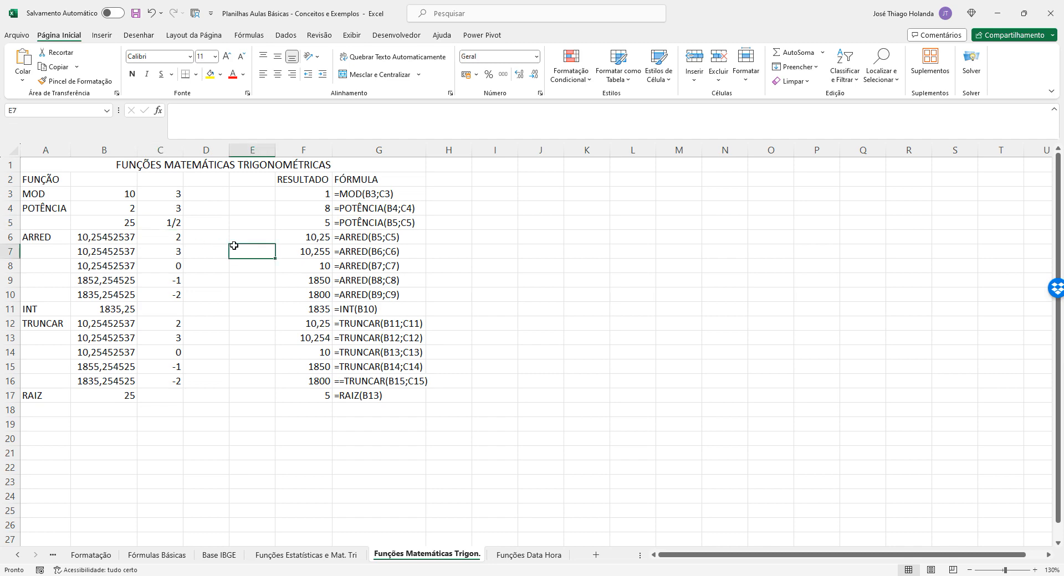
# Step: Go to the Operadores sheet and examine the Potenciação operator and its example in the Operadores Aritméticos table
pyautogui.click(19, 556)
pyautogui.click(144, 556)
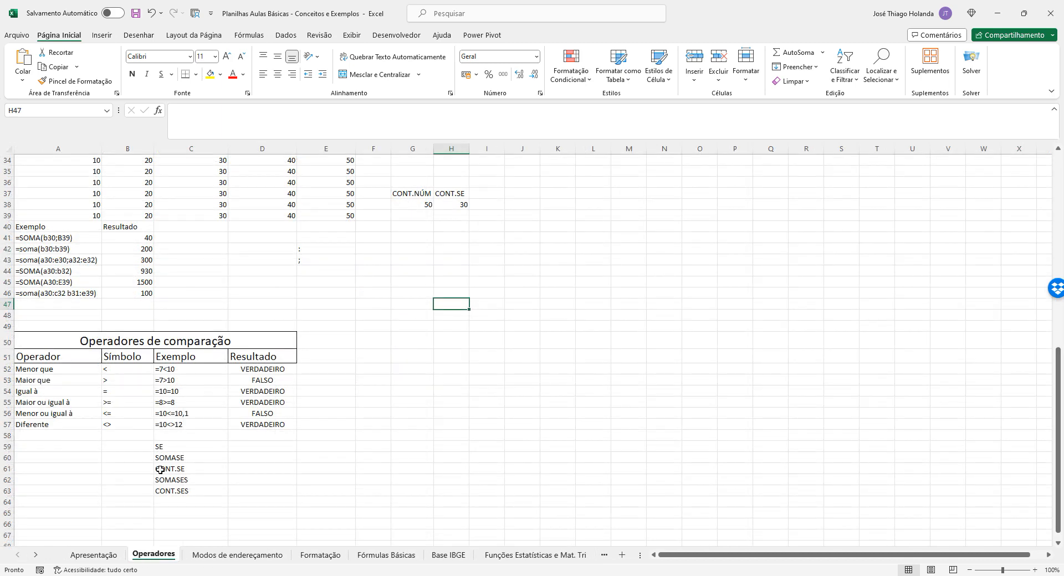
pyautogui.click(95, 448)
pyautogui.scroll(2, 141, 442)
pyautogui.scroll(-2, 218, 424)
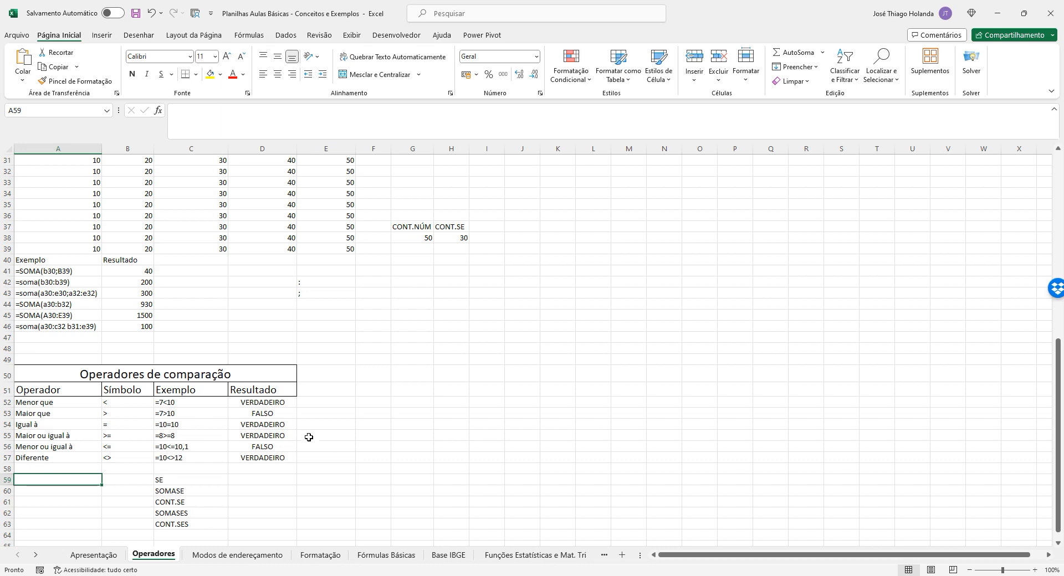
pyautogui.scroll(3, 307, 443)
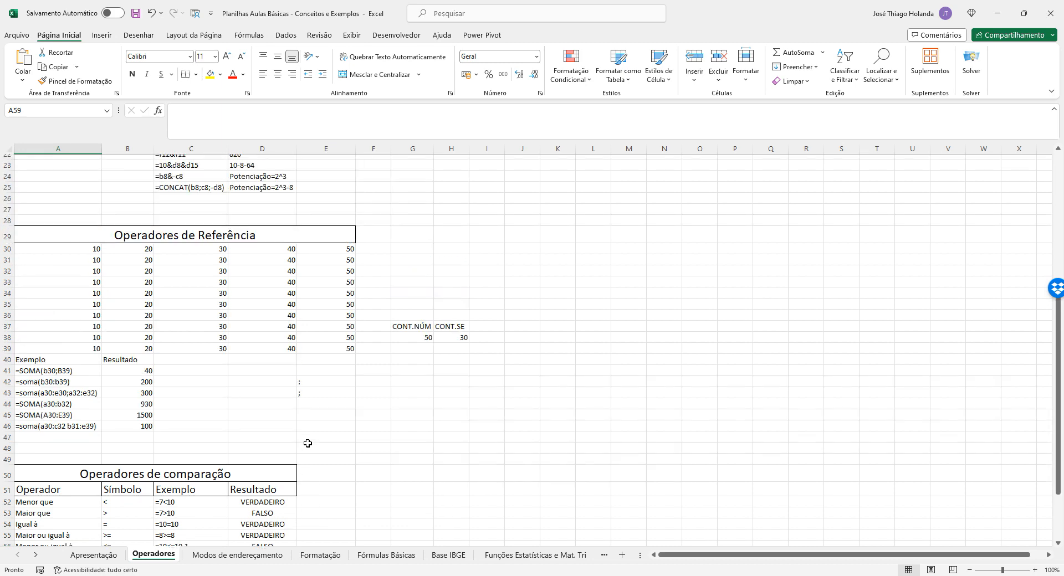
pyautogui.scroll(7, 308, 443)
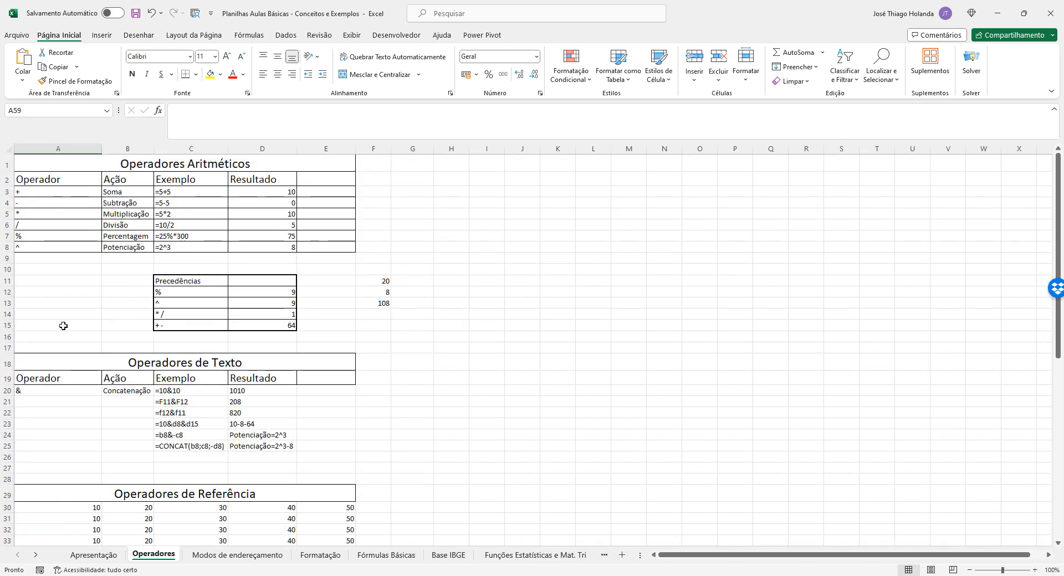
pyautogui.click(131, 246)
pyautogui.click(178, 248)
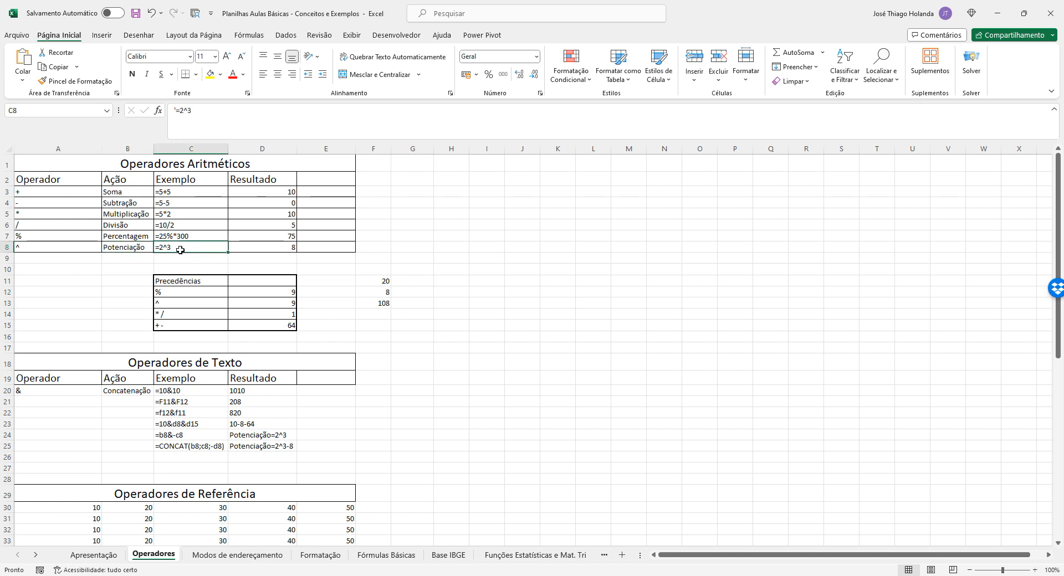
pyautogui.click(127, 248)
pyautogui.click(68, 248)
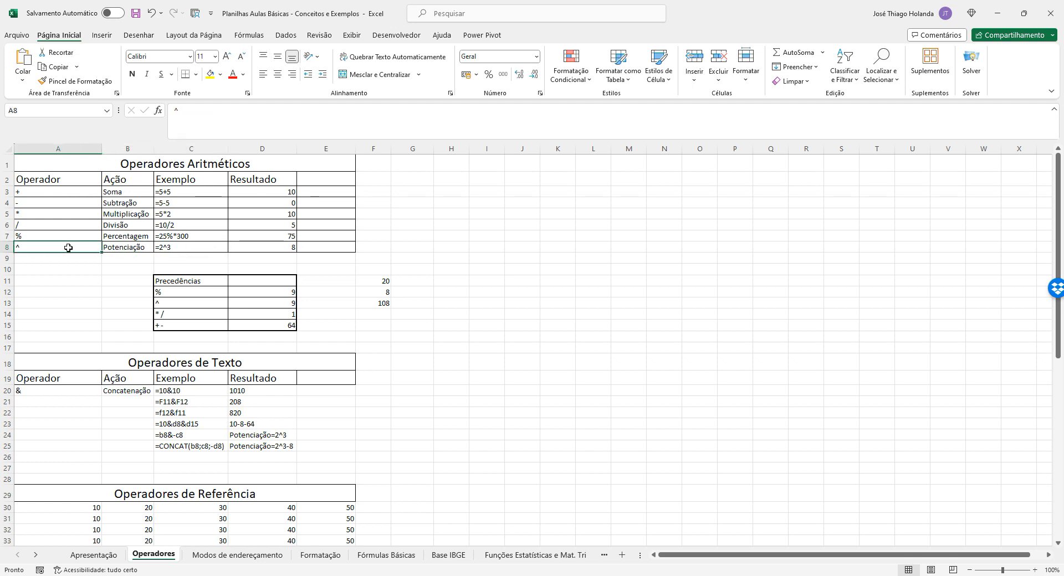
pyautogui.click(189, 248)
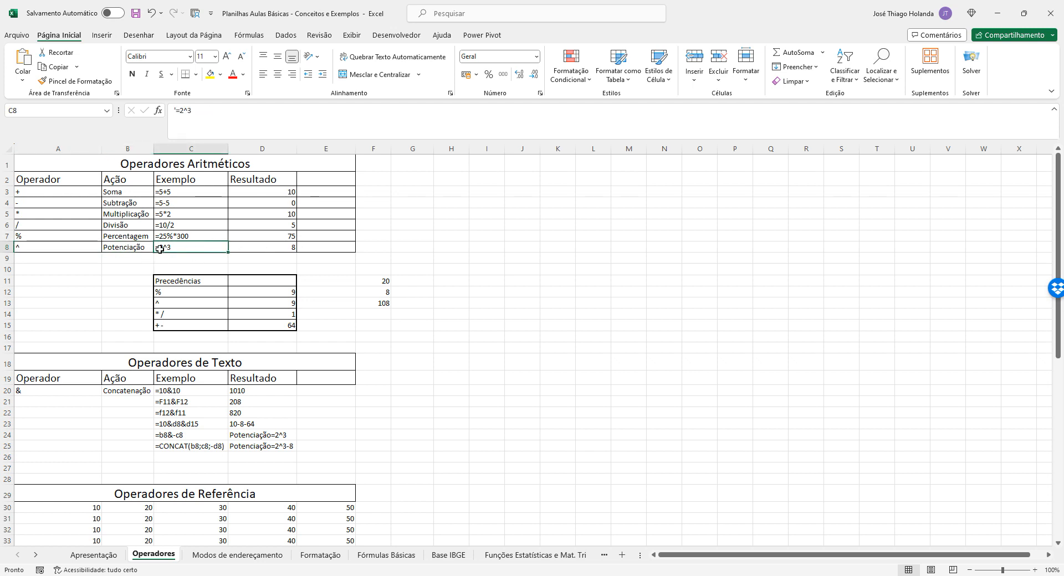
# Step: Return to the Funções Matemáticas Trigon. sheet
pyautogui.click(448, 555)
pyautogui.click(503, 555)
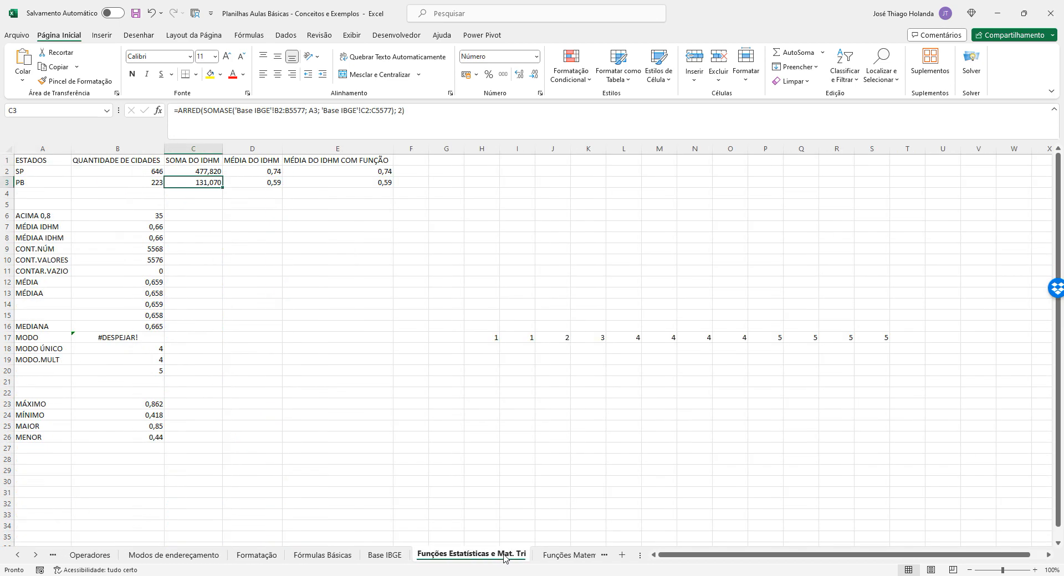
pyautogui.click(567, 556)
pyautogui.click(521, 558)
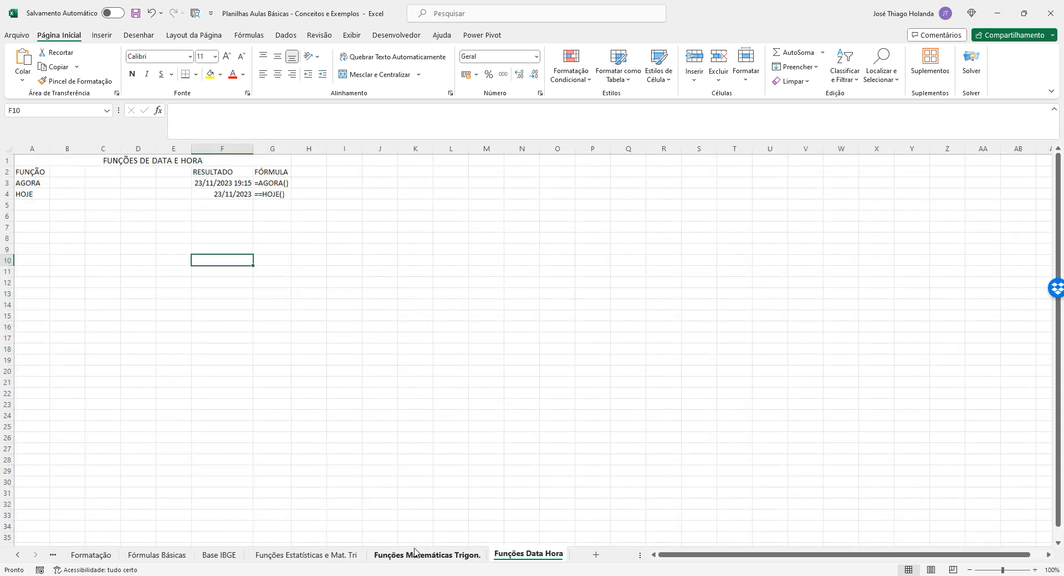
pyautogui.click(418, 554)
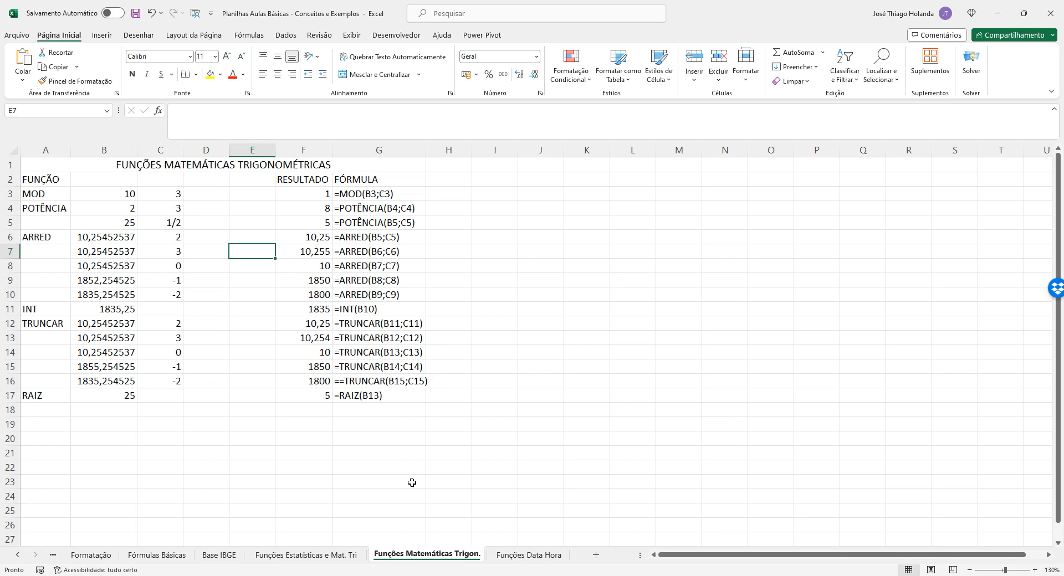
# Step: Go to the Funções Data Hora sheet and examine the list of available date and time functions
pyautogui.click(528, 555)
pyautogui.click(34, 206)
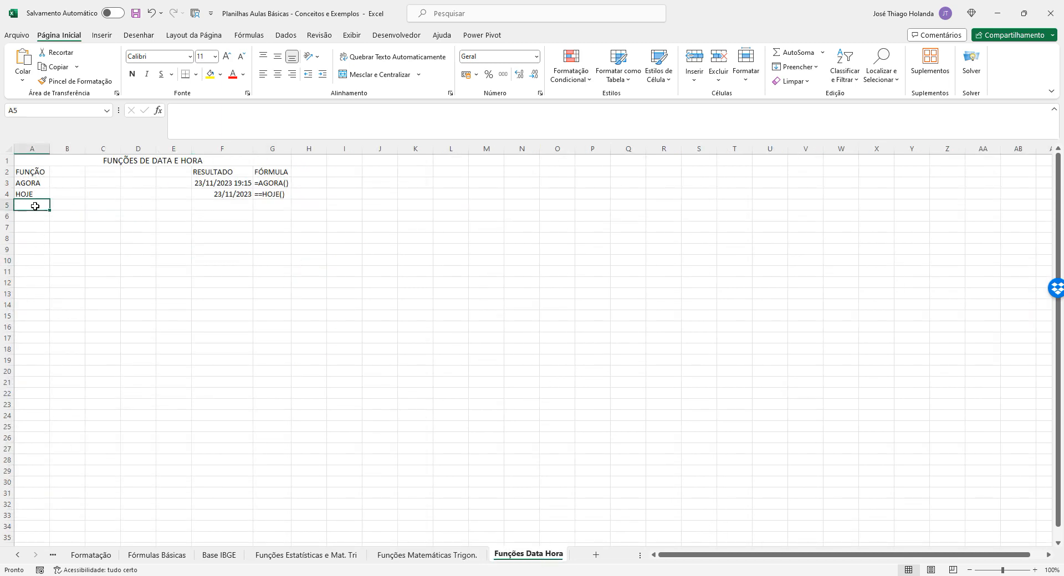
pyautogui.click(249, 35)
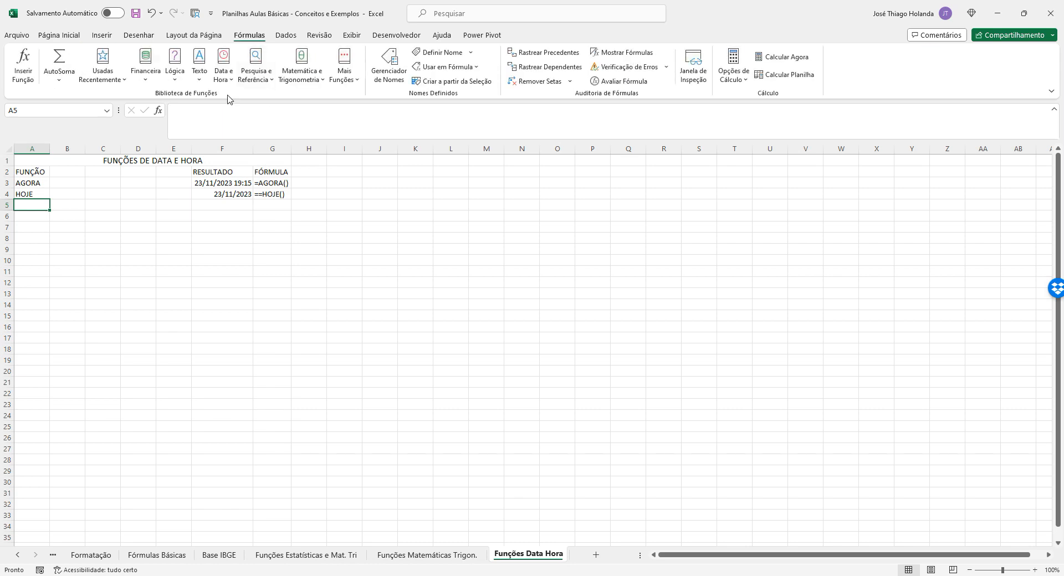
pyautogui.click(223, 72)
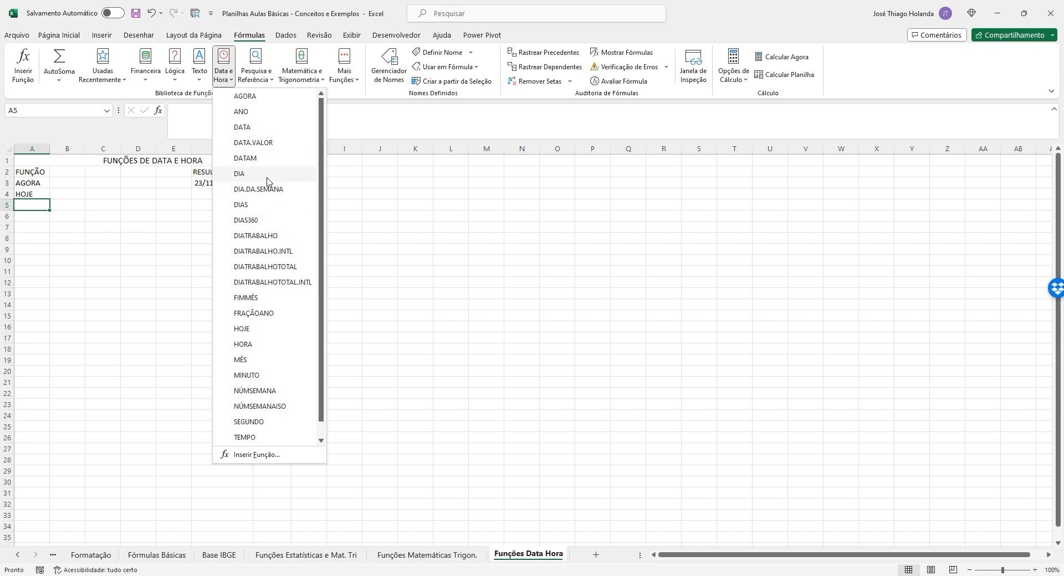
pyautogui.click(105, 229)
pyautogui.click(34, 238)
pyautogui.click(35, 211)
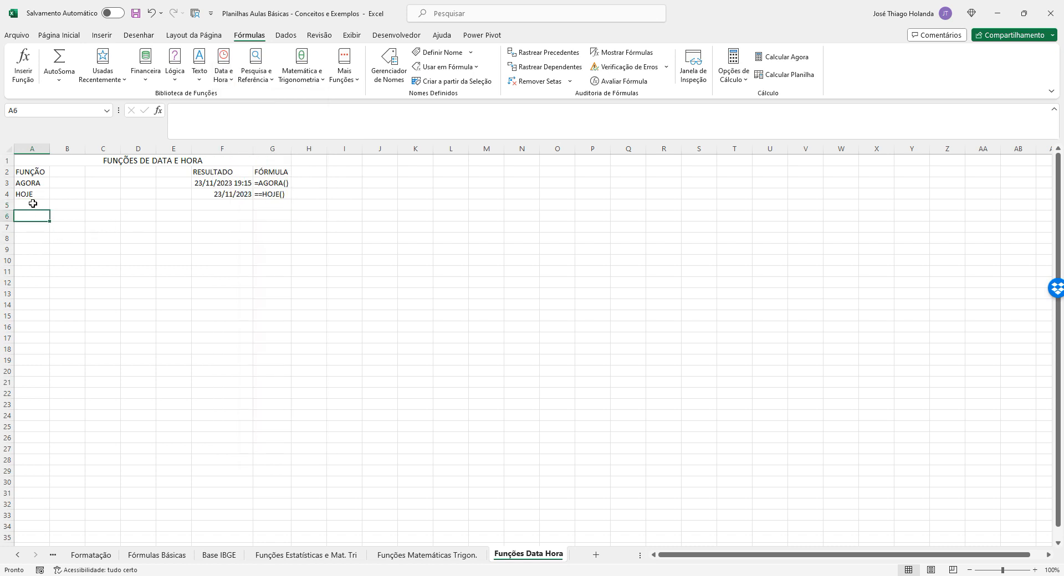
# Step: Enter the function labels DIA, MÊS and ANO in cells A5 to A7
pyautogui.click(32, 204)
pyautogui.write('DIA')
pyautogui.press('Return')
pyautogui.write('M')
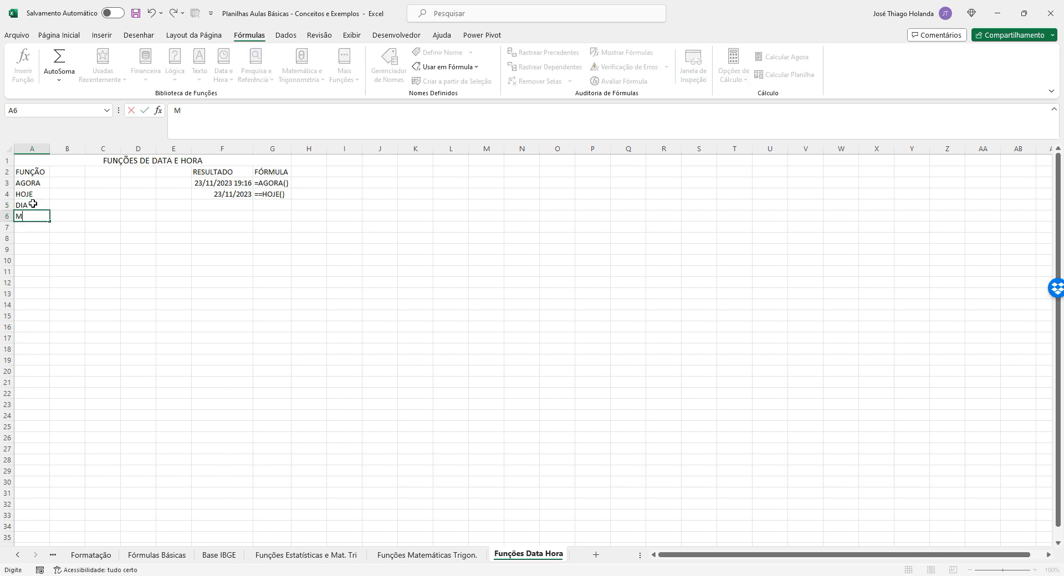
pyautogui.write('ÊS')
pyautogui.press('Return')
pyautogui.write('ANO')
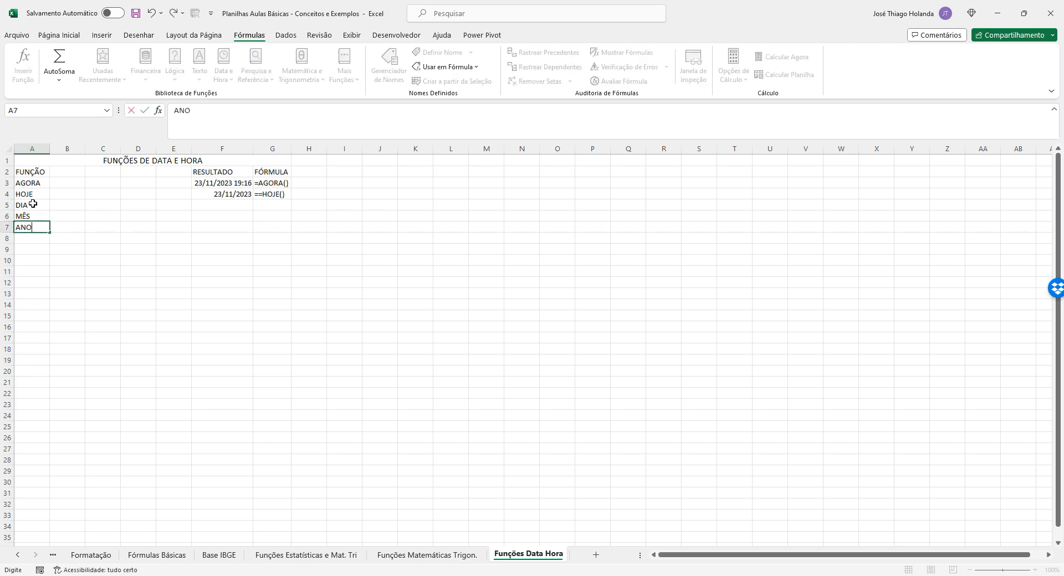
# Step: Enter the date 10/10/2012 in B5 as the argument of the DIA example
pyautogui.press('Right')
pyautogui.press('Up')
pyautogui.press('Up')
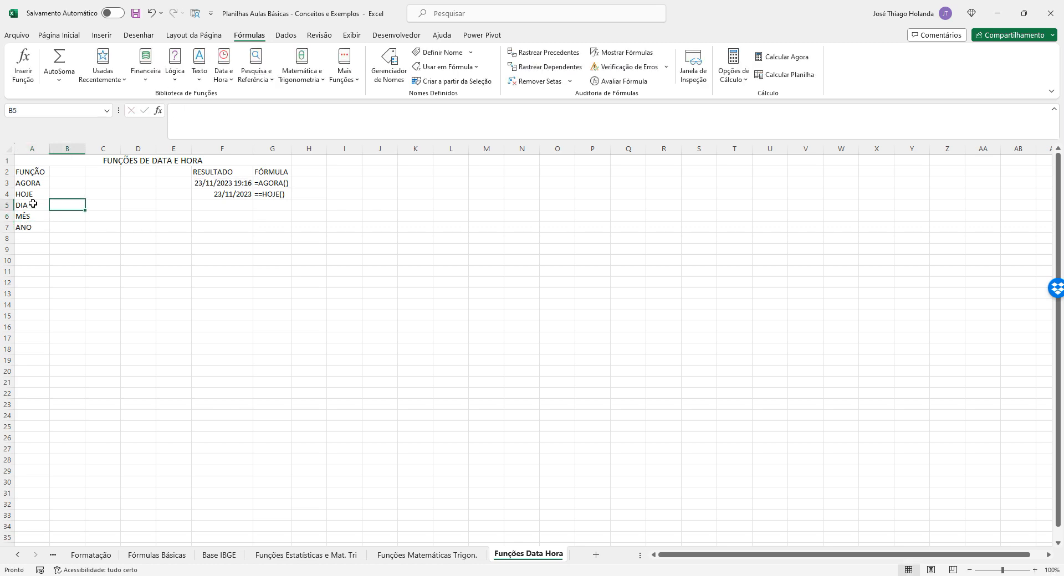
pyautogui.write('10')
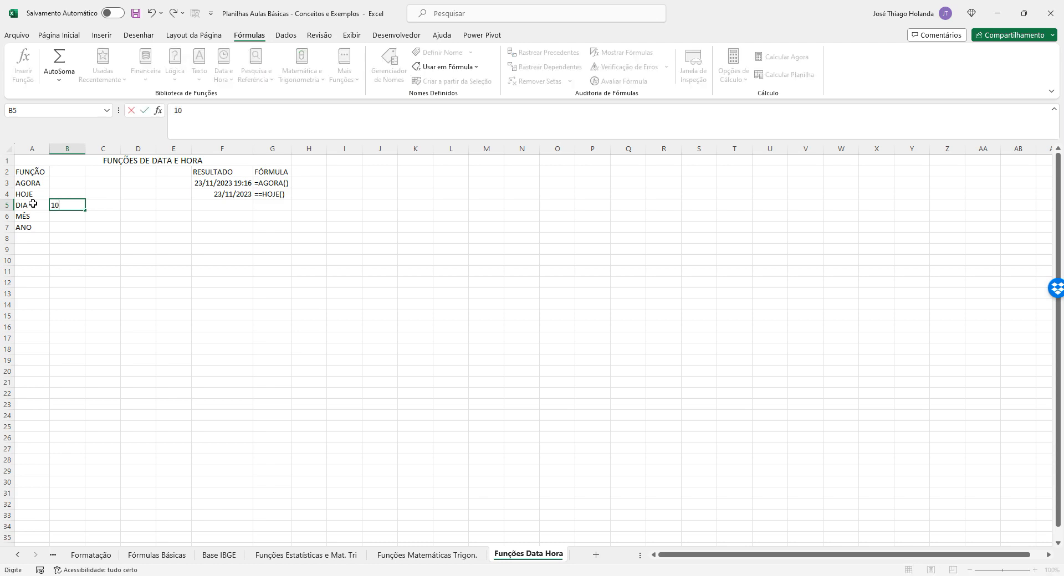
pyautogui.write('/10/2012')
pyautogui.press('Return')
pyautogui.press('Up')
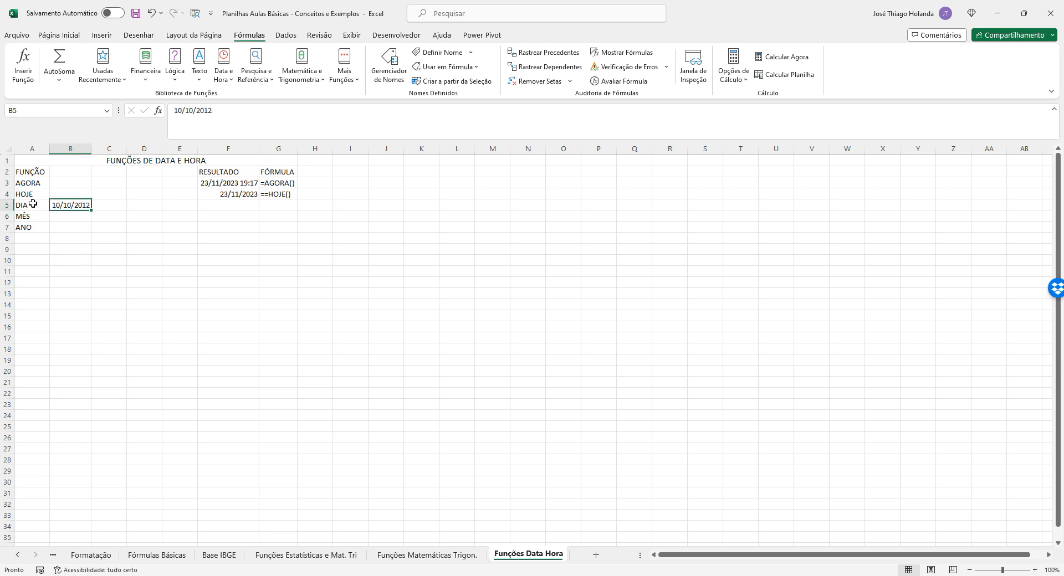
# Step: Copy the date from B5 into B6 and B7 for the MÊS and ANO examples
pyautogui.hotkey('ctrl', 'c')
pyautogui.press('Down')
pyautogui.hotkey('ctrl', 'v')
pyautogui.press('Down')
pyautogui.hotkey('ctrl', 'v')
pyautogui.press('Escape')
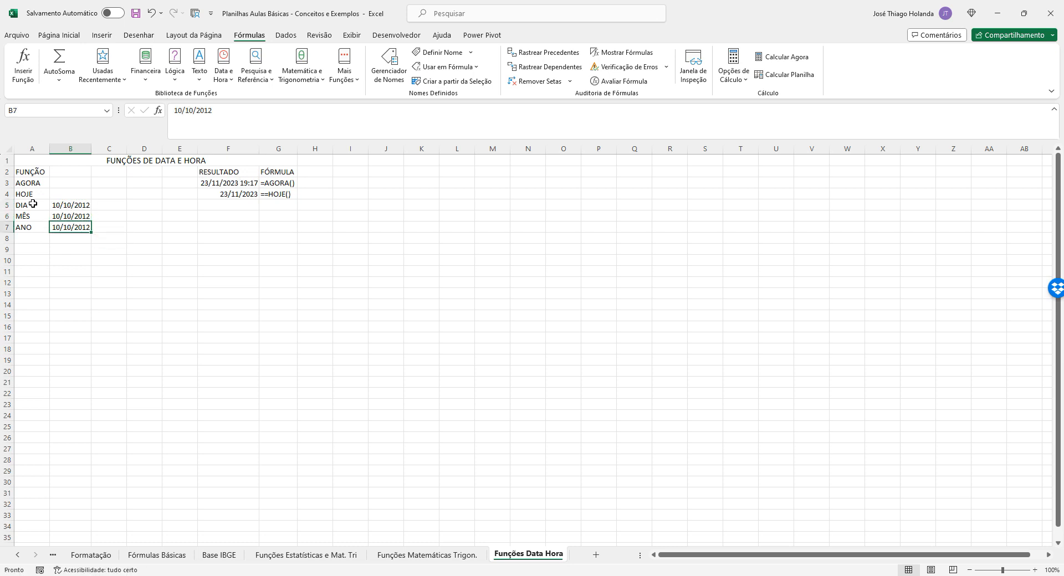
# Step: Enter the formula =DIA(B5) in the RESULTADO cell F5 and check it against the date in B5
pyautogui.press('Up')
pyautogui.press('Up')
pyautogui.press('Right')
pyautogui.press('Right')
pyautogui.press('Right')
pyautogui.press('Right')
pyautogui.write('=')
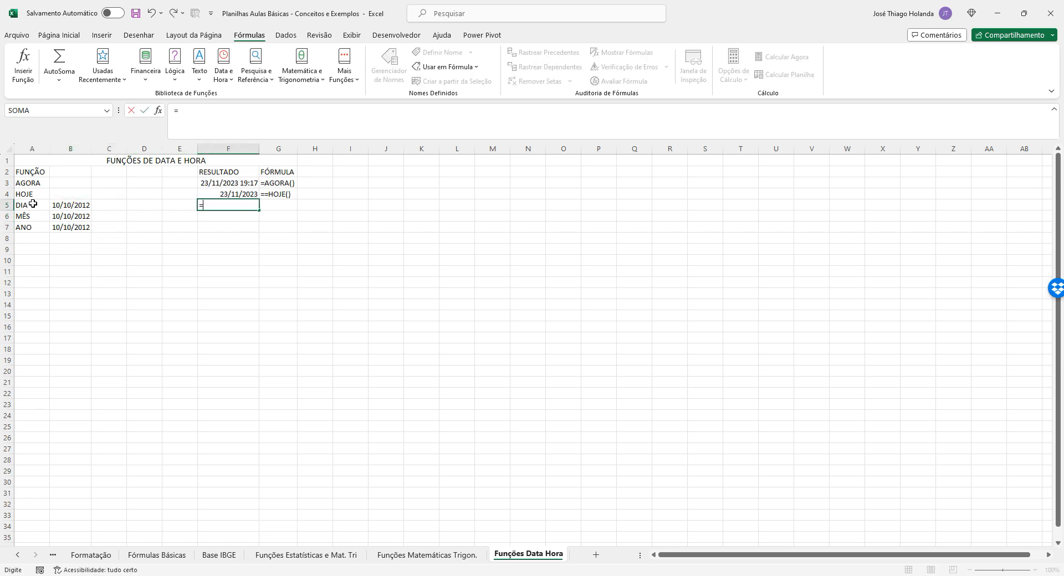
pyautogui.write('DIA(')
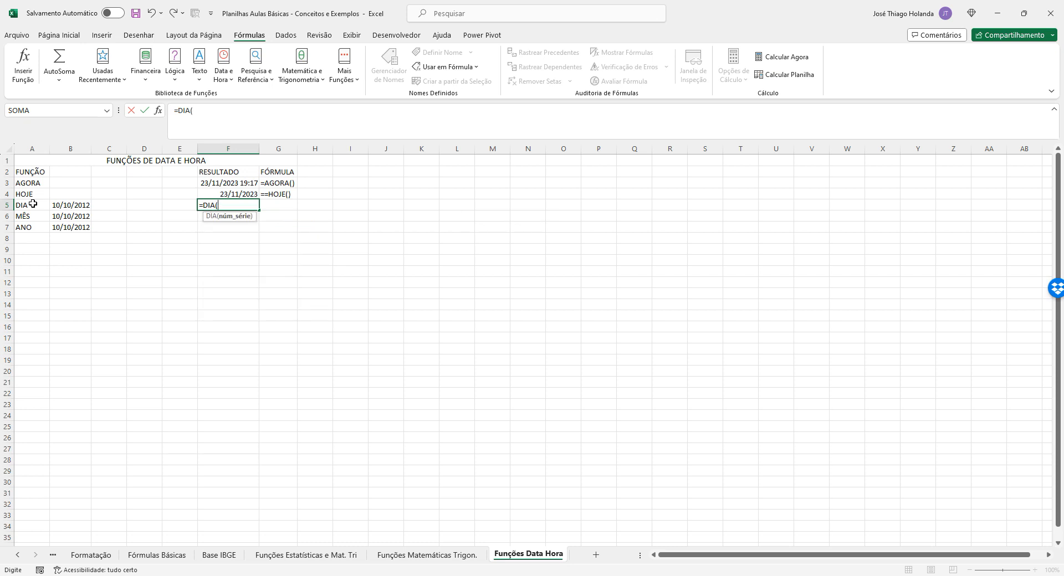
pyautogui.click(57, 208)
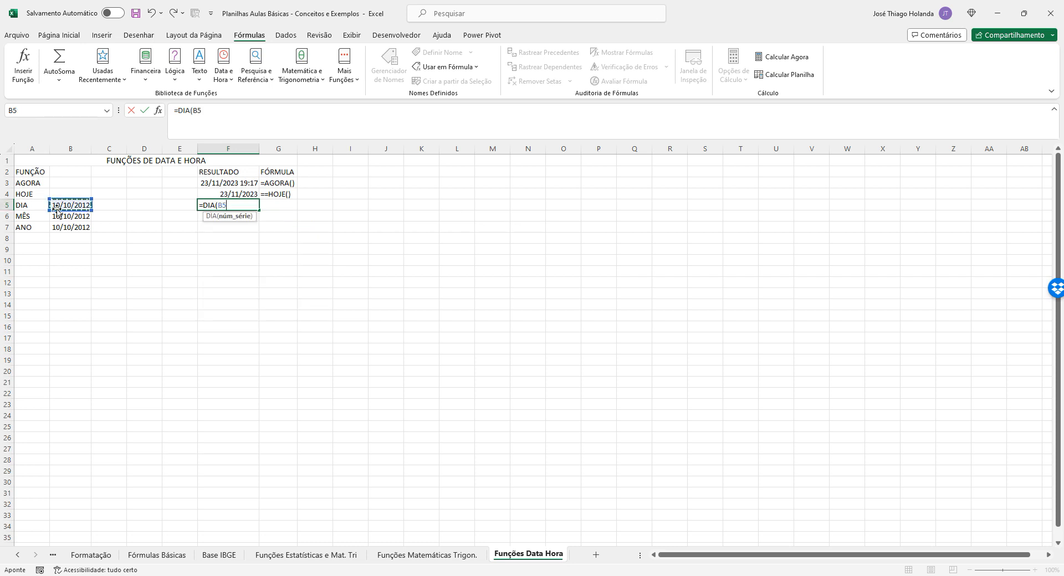
pyautogui.press('Return')
pyautogui.press('Up')
pyautogui.press('Left')
pyautogui.press('Left')
pyautogui.press('Left')
pyautogui.press('Left')
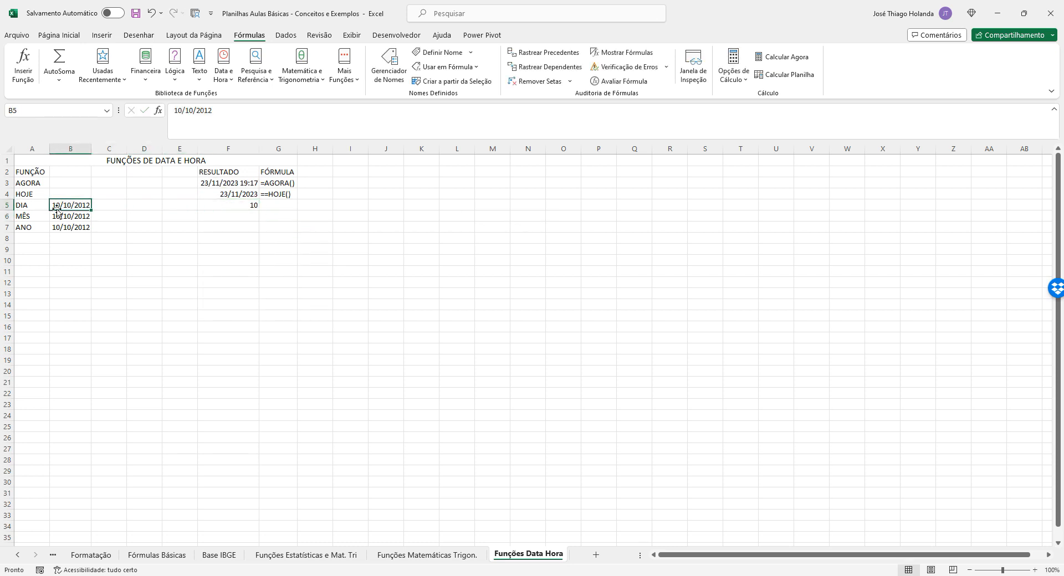
# Step: Enter the formula =MÊS(B6) in the RESULTADO cell F6
pyautogui.press('Right')
pyautogui.press('Right')
pyautogui.press('Right')
pyautogui.press('Right')
pyautogui.press('Down')
pyautogui.write('=M')
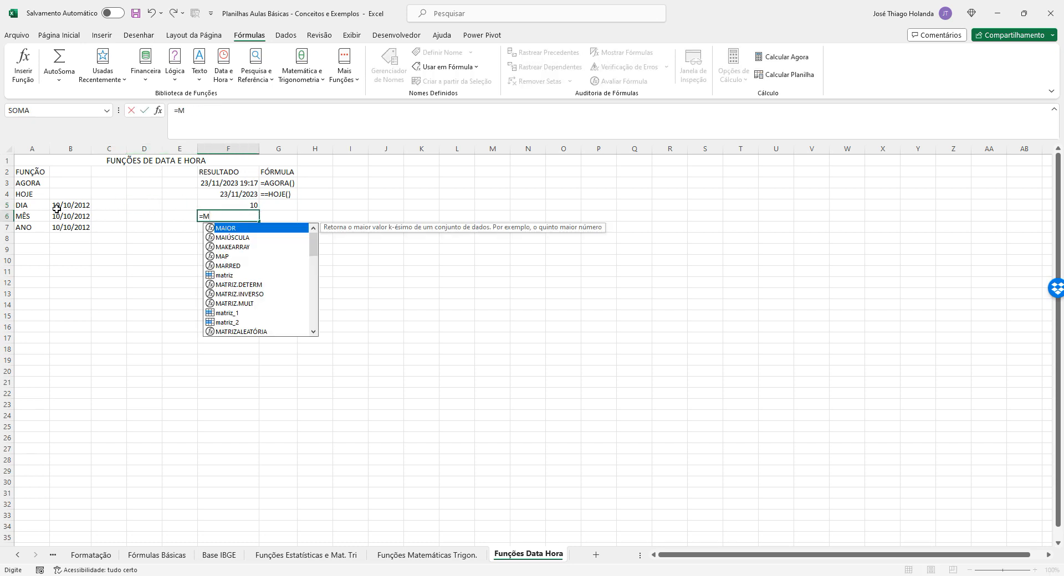
pyautogui.write('ÊS(')
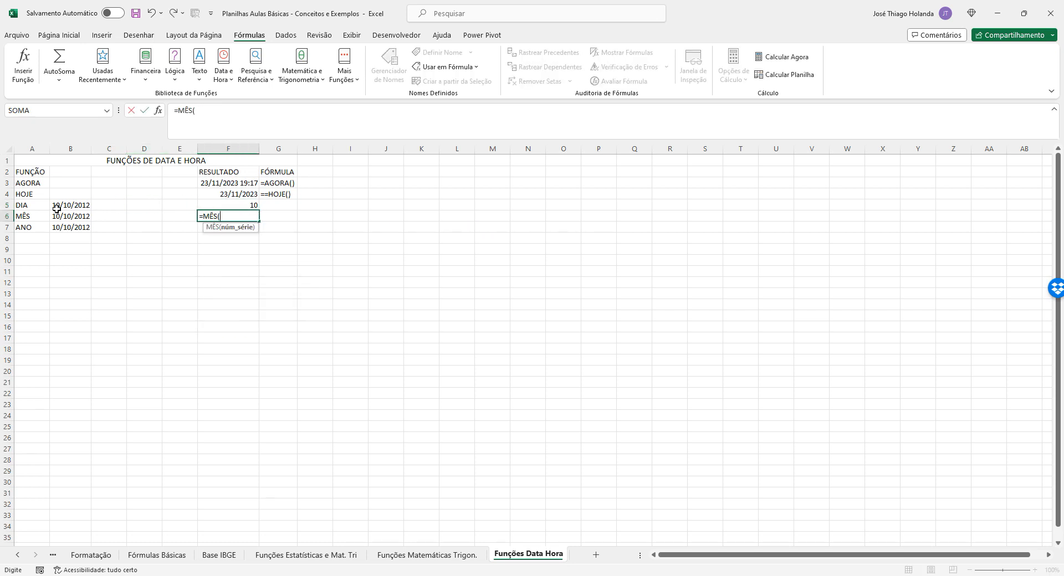
pyautogui.click(68, 217)
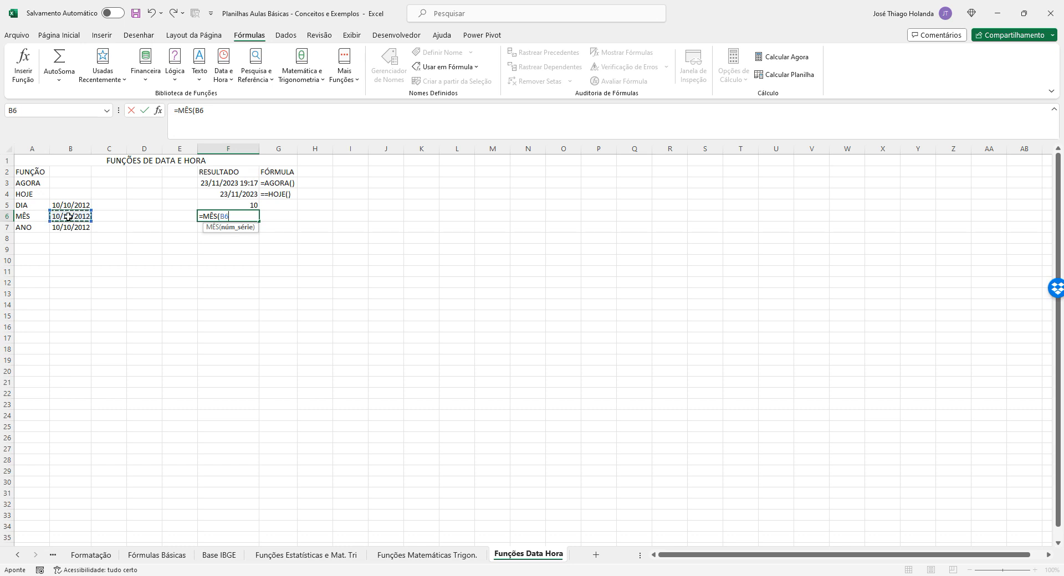
pyautogui.press('Return')
pyautogui.press('Up')
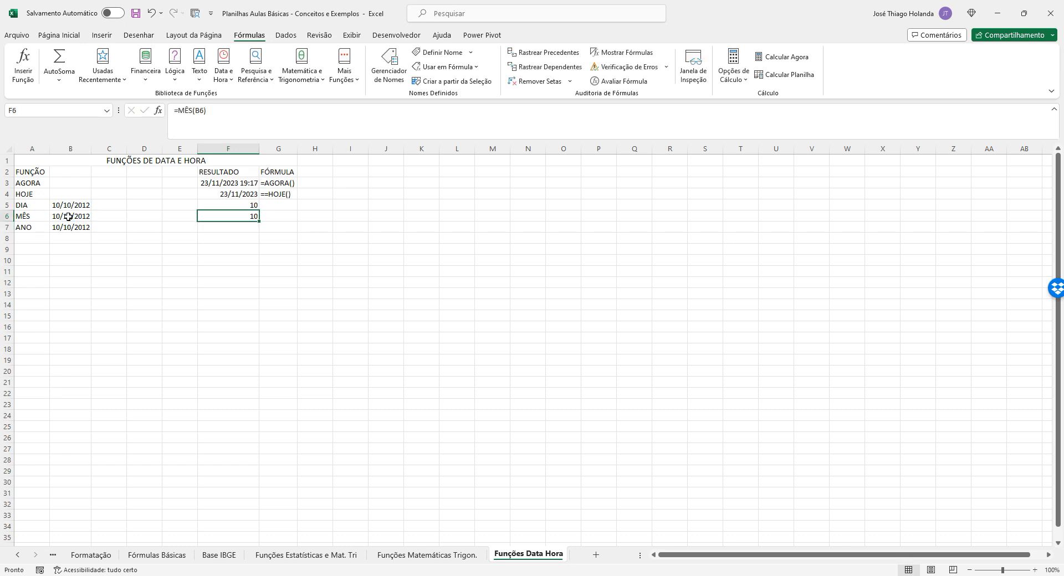
# Step: Enter the formula =ANO(B7) in the RESULTADO cell F7
pyautogui.press('Down')
pyautogui.write('=ANO(')
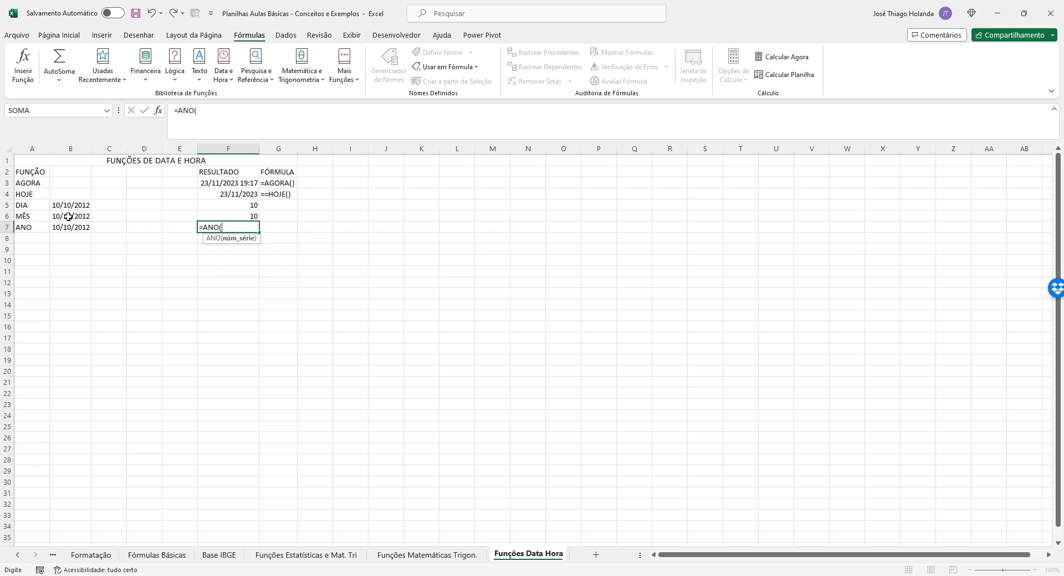
pyautogui.click(74, 227)
pyautogui.write(')')
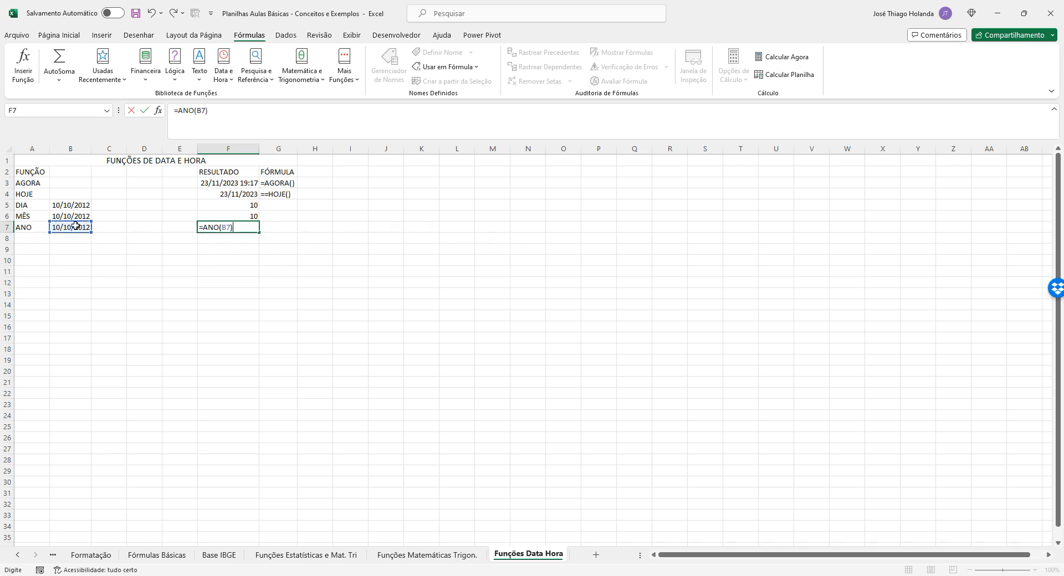
pyautogui.press('Return')
# Step: Copy the formula from F5 and record it in G5 as the text =DIA(B5)
pyautogui.press('Up')
pyautogui.press('Up')
pyautogui.press('Up')
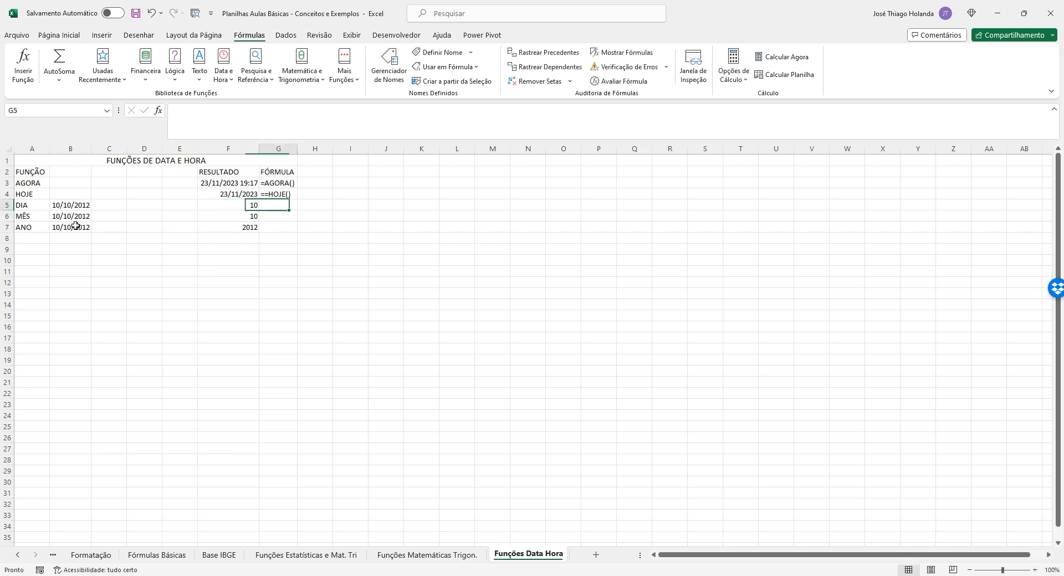
pyautogui.press('Right')
pyautogui.click(245, 205)
pyautogui.moveTo(206, 110); pyautogui.dragTo(28, 111)
pyautogui.hotkey('ctrl', 'c')
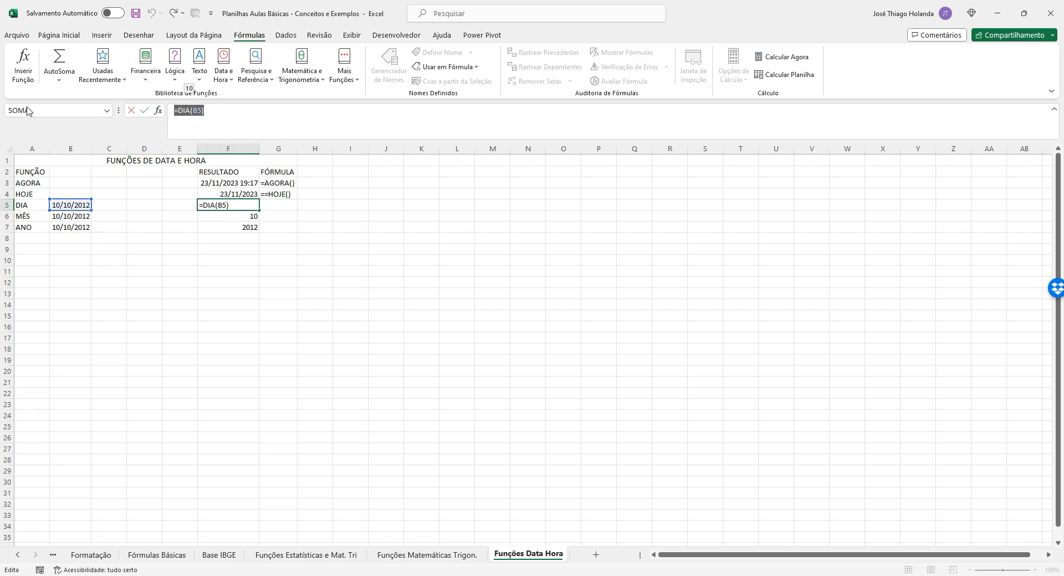
pyautogui.press('Return')
pyautogui.press('Up')
pyautogui.press('Right')
pyautogui.write("'")
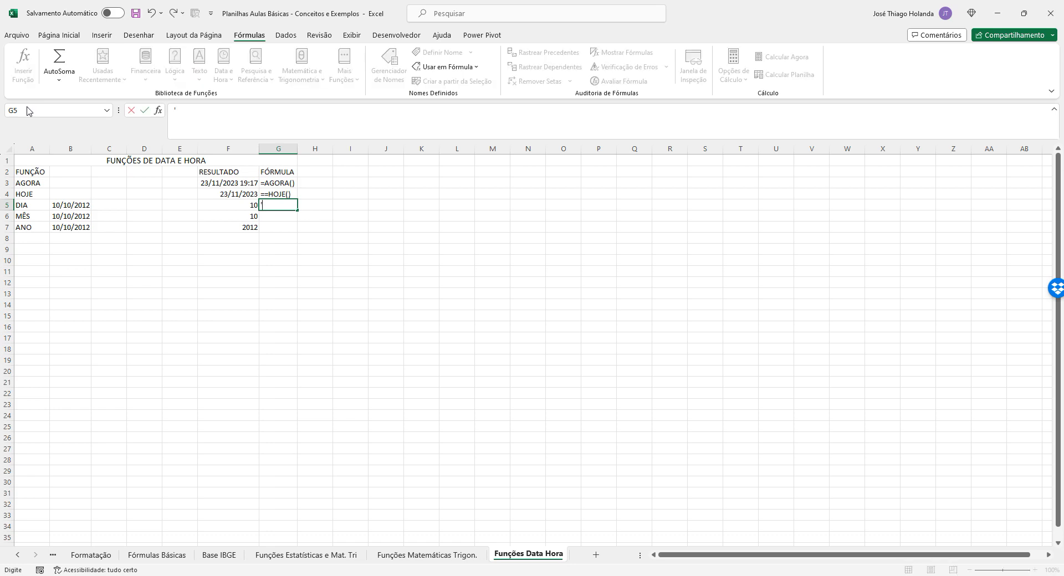
pyautogui.hotkey('ctrl', 'v')
pyautogui.press('Return')
# Step: Copy the formula from F6 and record it in G6 as the text =MÊS(B6)
pyautogui.press('Left')
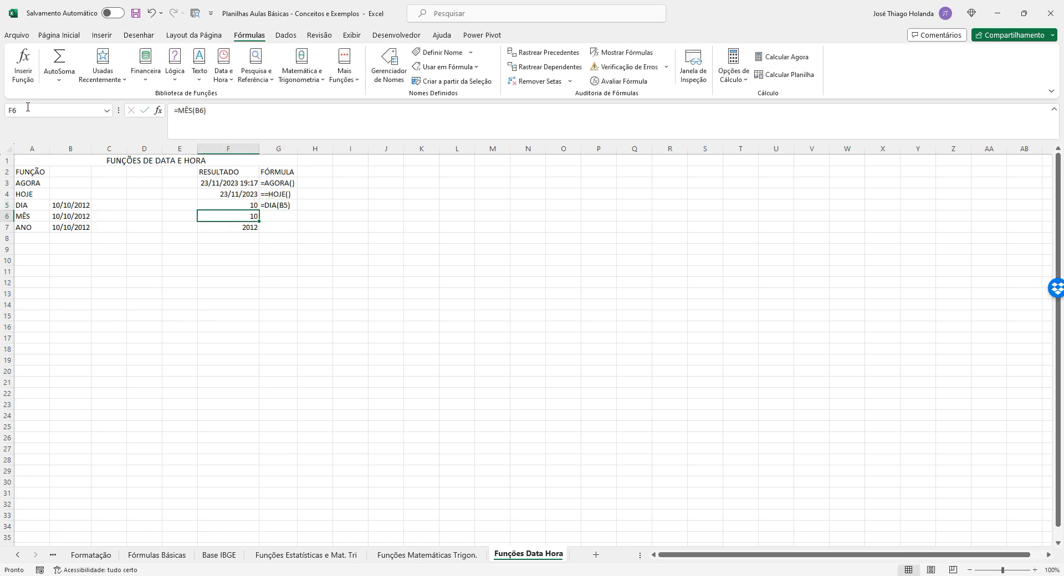
pyautogui.moveTo(239, 116); pyautogui.dragTo(43, 108)
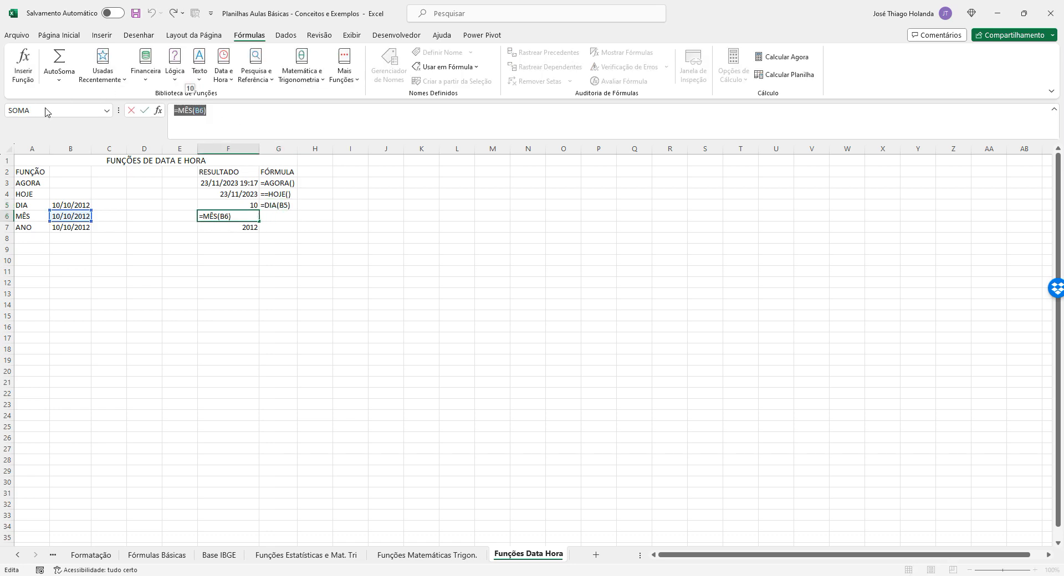
pyautogui.hotkey('ctrl', 'c')
pyautogui.press('Return')
pyautogui.press('Up')
pyautogui.press('Right')
pyautogui.write("'")
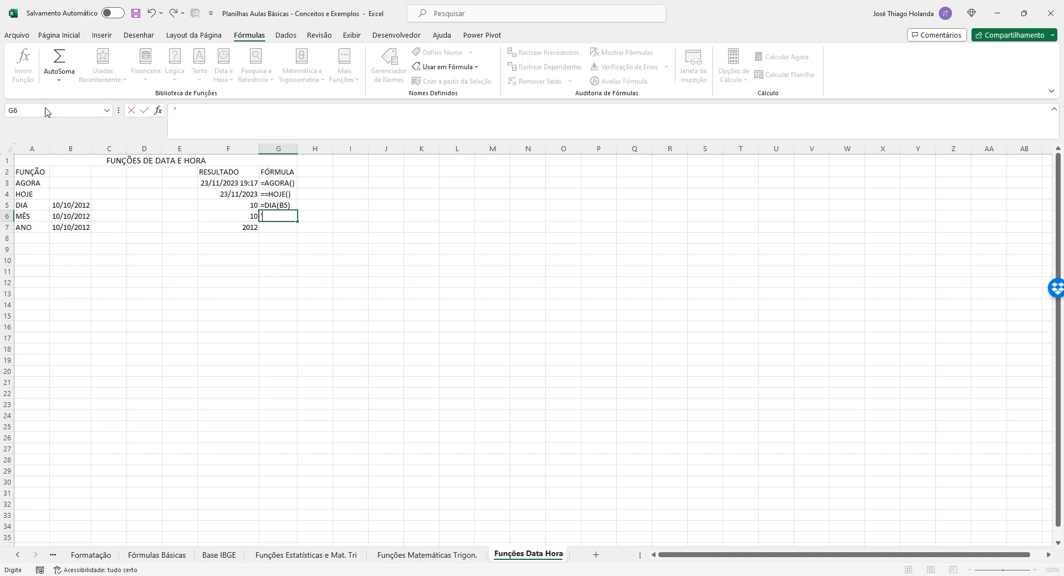
pyautogui.hotkey('ctrl', 'v')
pyautogui.press('Return')
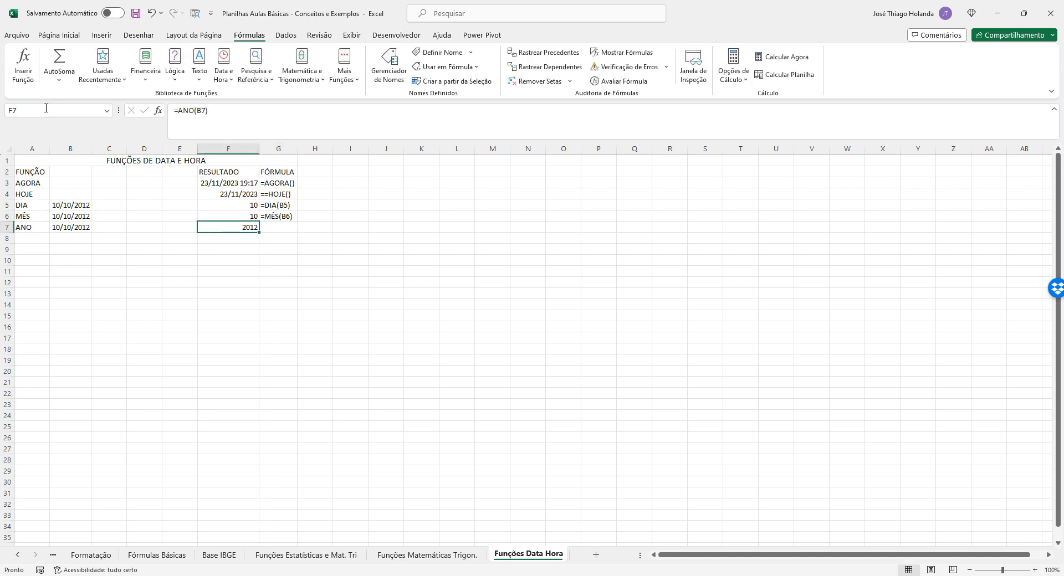
# Step: Copy the formula from F7 and record it in G7 as the text =ANO(B7)
pyautogui.click(244, 120)
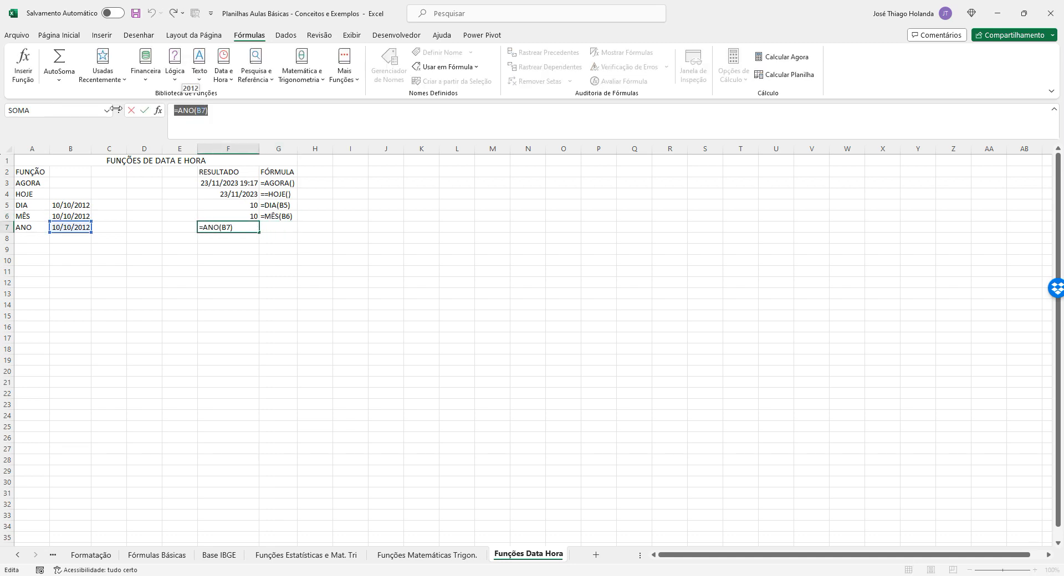
pyautogui.press('Return')
pyautogui.press('Up')
pyautogui.press('Right')
pyautogui.write('=ANO(B7)')
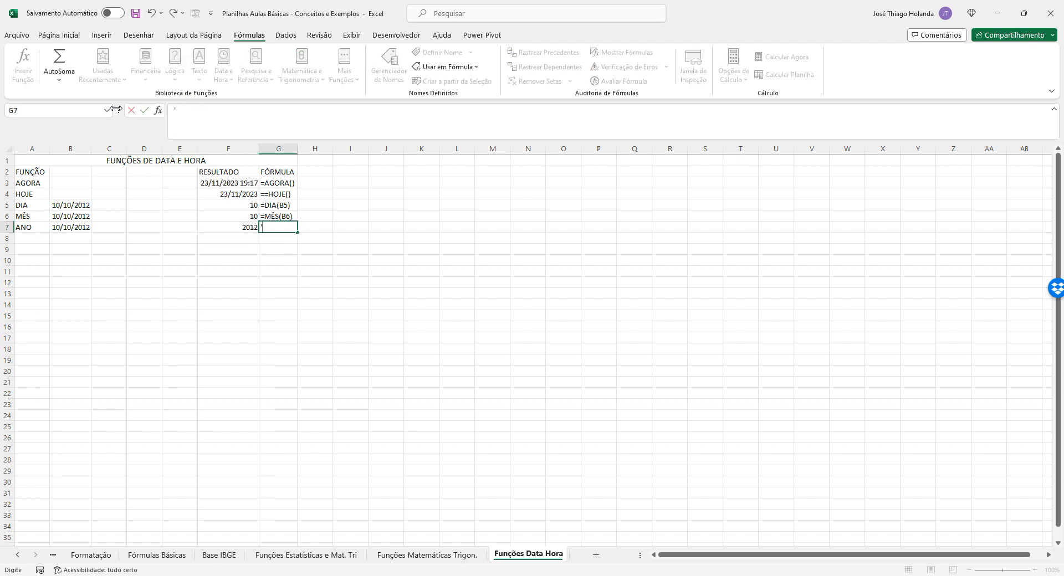
pyautogui.press('Return')
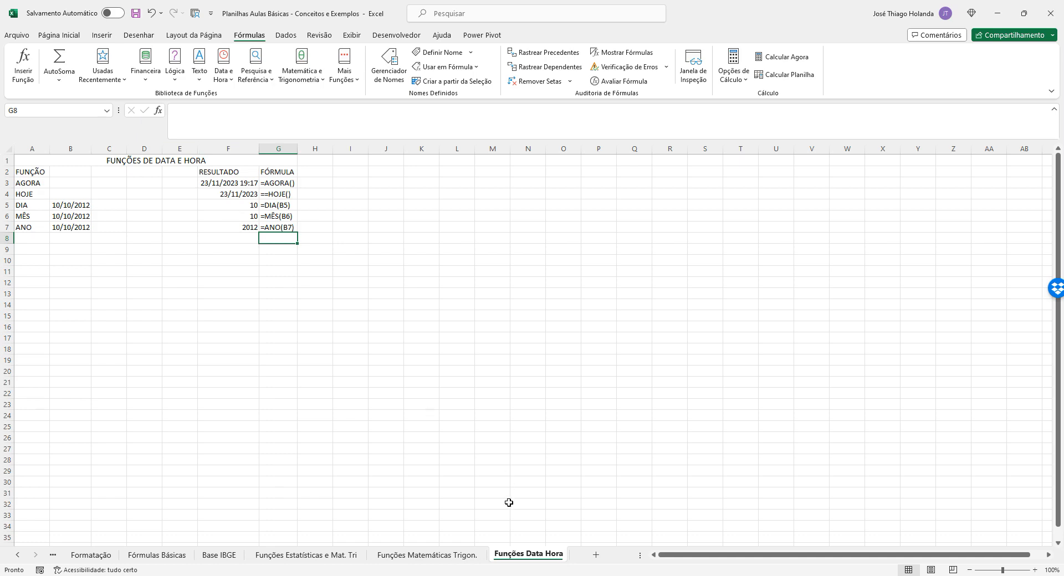
# Step: Return to the Funções Matemáticas Trigon. sheet and examine the list of math and trigonometry functions and the RAIZ example in row 17
pyautogui.click(446, 558)
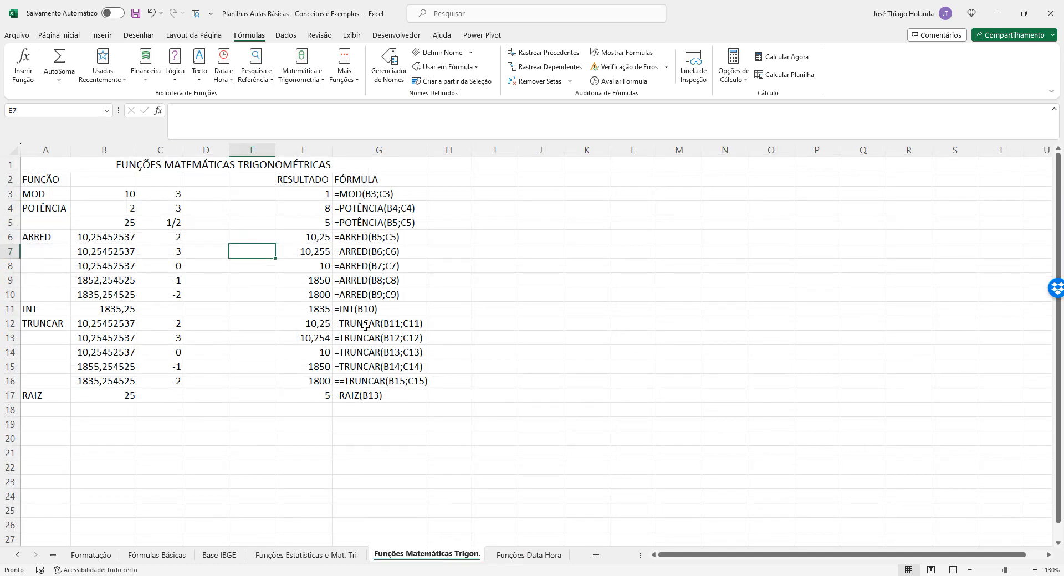
pyautogui.click(316, 81)
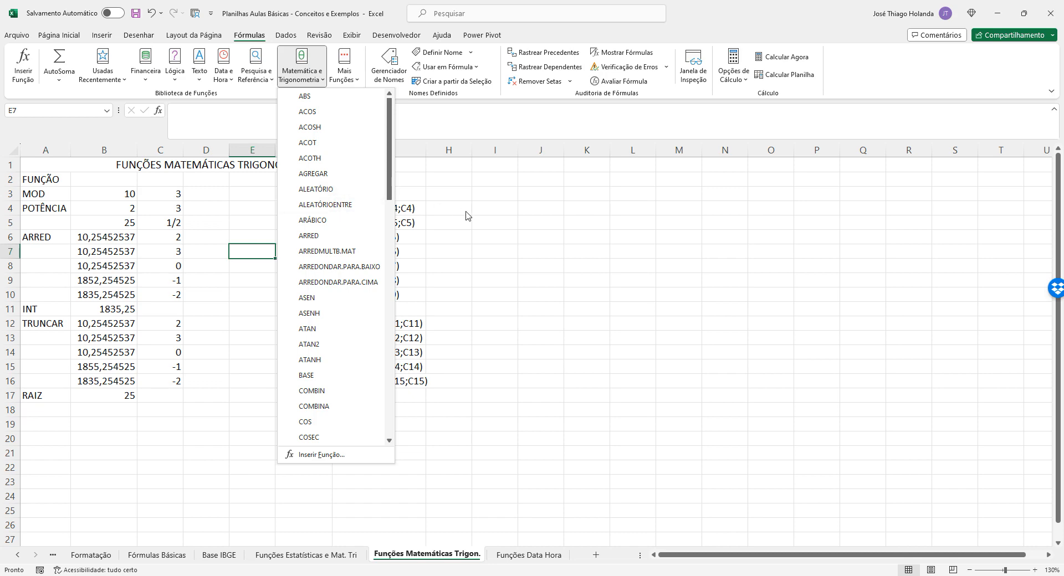
pyautogui.click(562, 244)
pyautogui.click(43, 411)
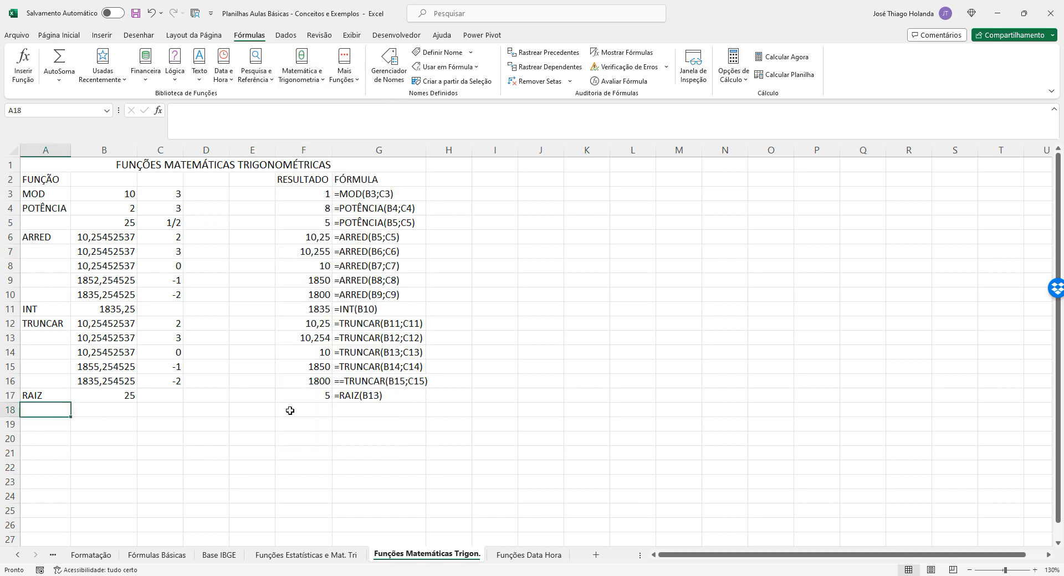
pyautogui.press('Up')
pyautogui.press('Right')
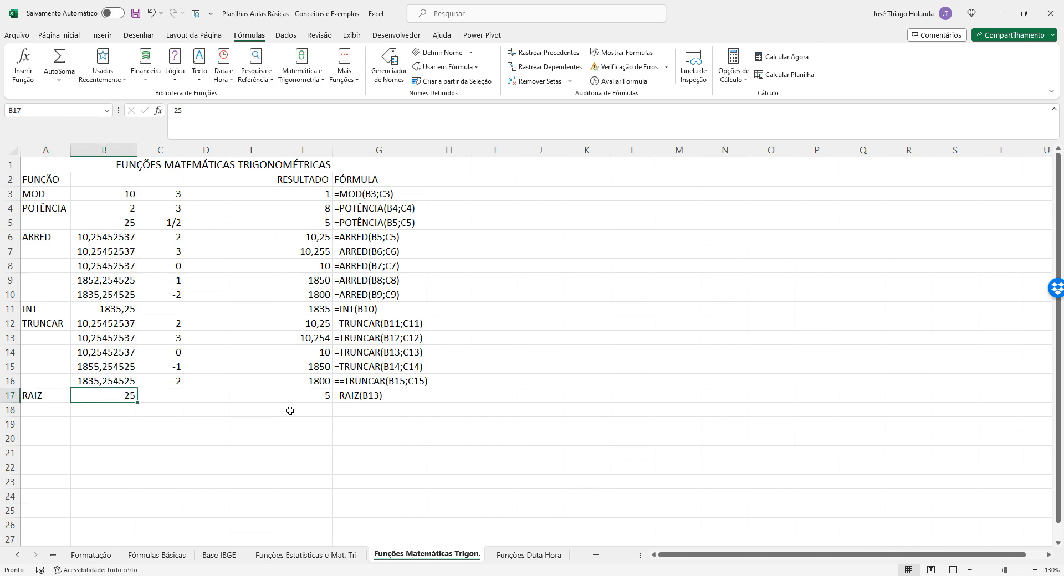
pyautogui.click(361, 399)
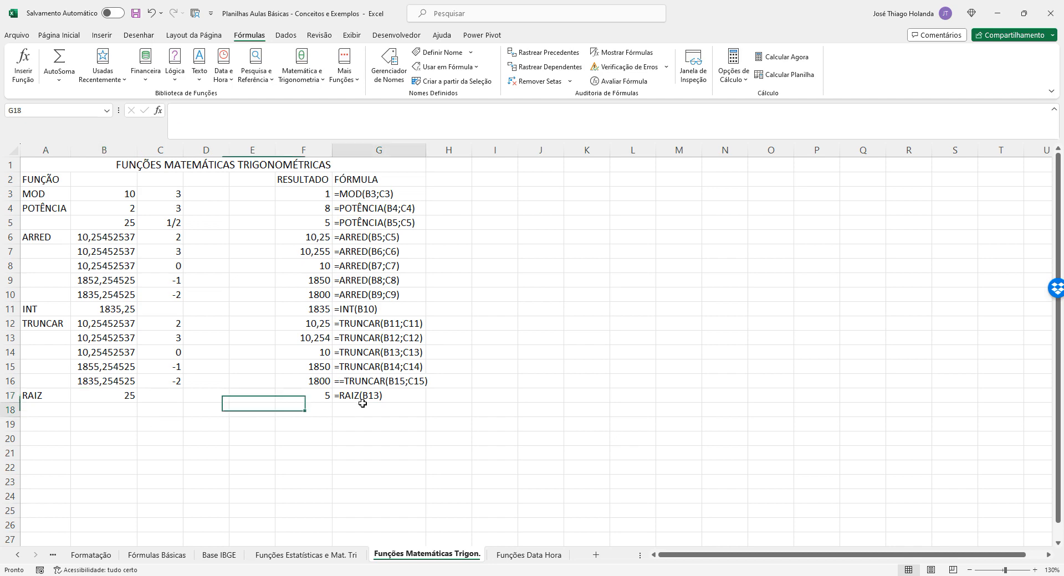
# Step: Enter the function name ALEATÓRIO in A18 and fit column A's width to its contents
pyautogui.click(312, 395)
pyautogui.click(193, 110)
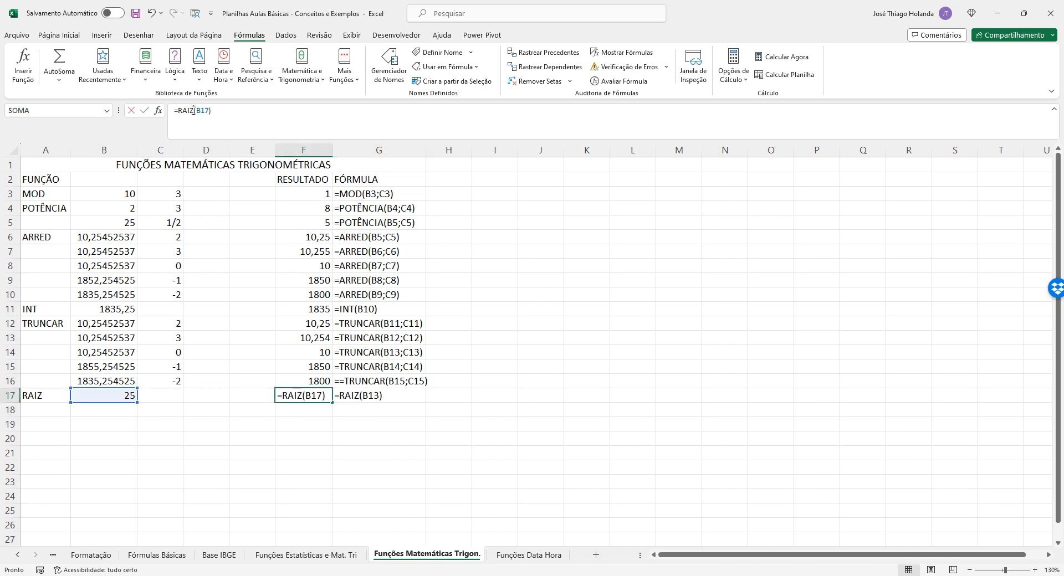
pyautogui.press('Return')
pyautogui.press('Left')
pyautogui.press('Left')
pyautogui.press('Left')
pyautogui.press('Left')
pyautogui.press('Left')
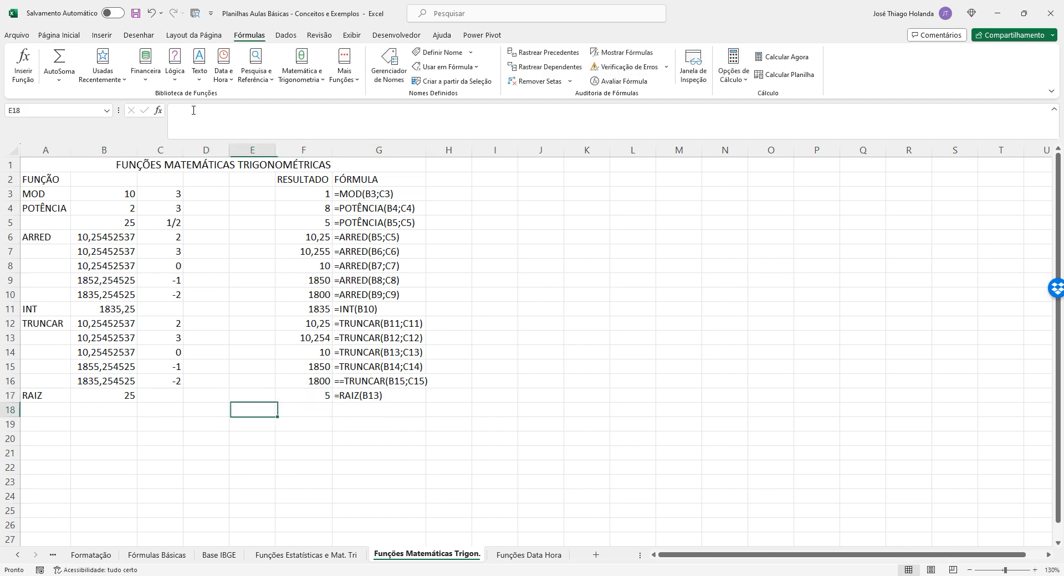
pyautogui.write('ALE')
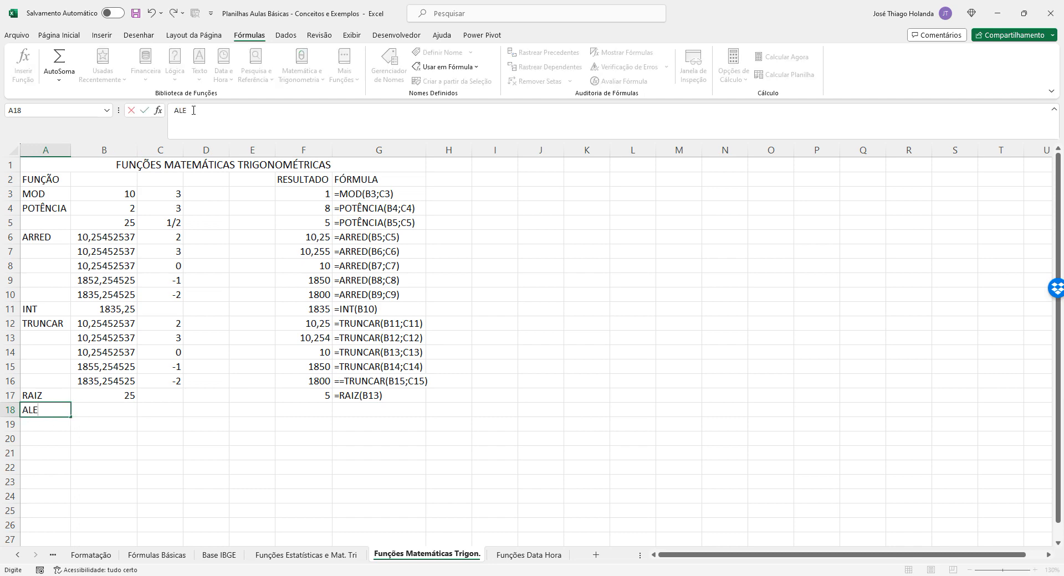
pyautogui.write('ATÓRIO')
pyautogui.press('Return')
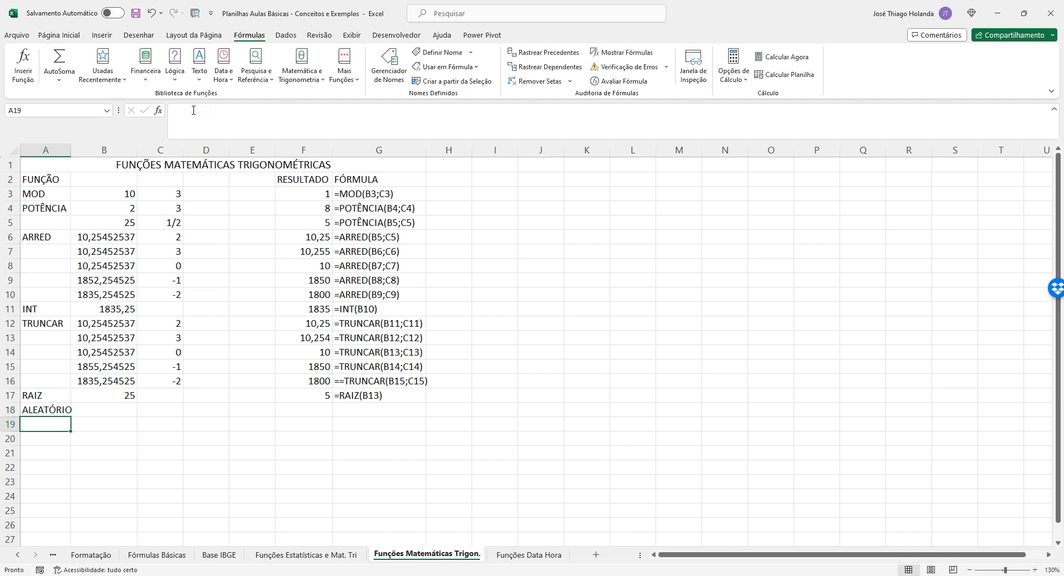
pyautogui.doubleClick(70, 150)
# Step: Enter the formula =ALEATÓRIO() in F18 to generate a random number
pyautogui.click(115, 411)
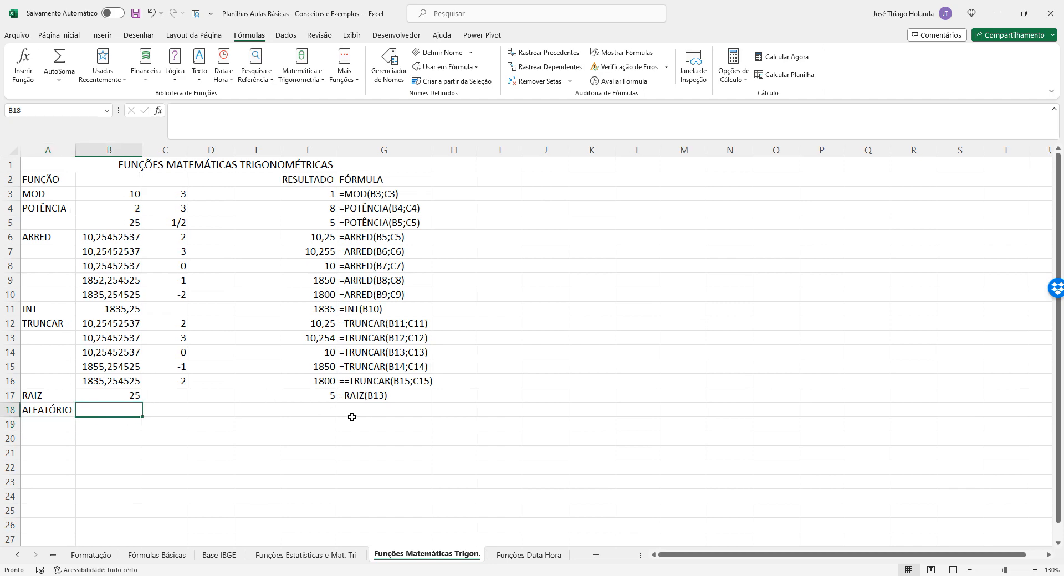
pyautogui.click(317, 411)
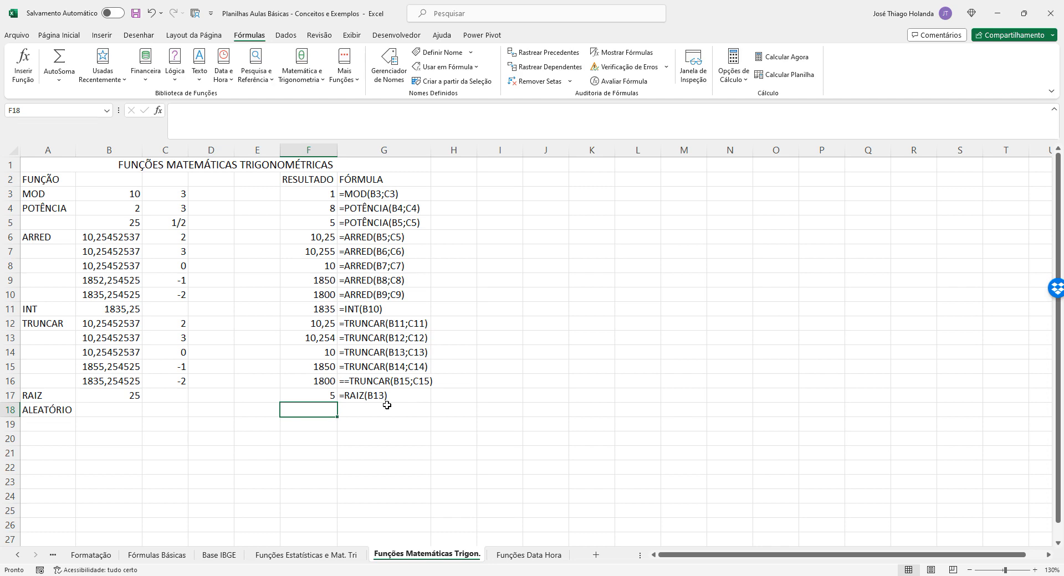
pyautogui.write('=ale')
pyautogui.press('Tab')
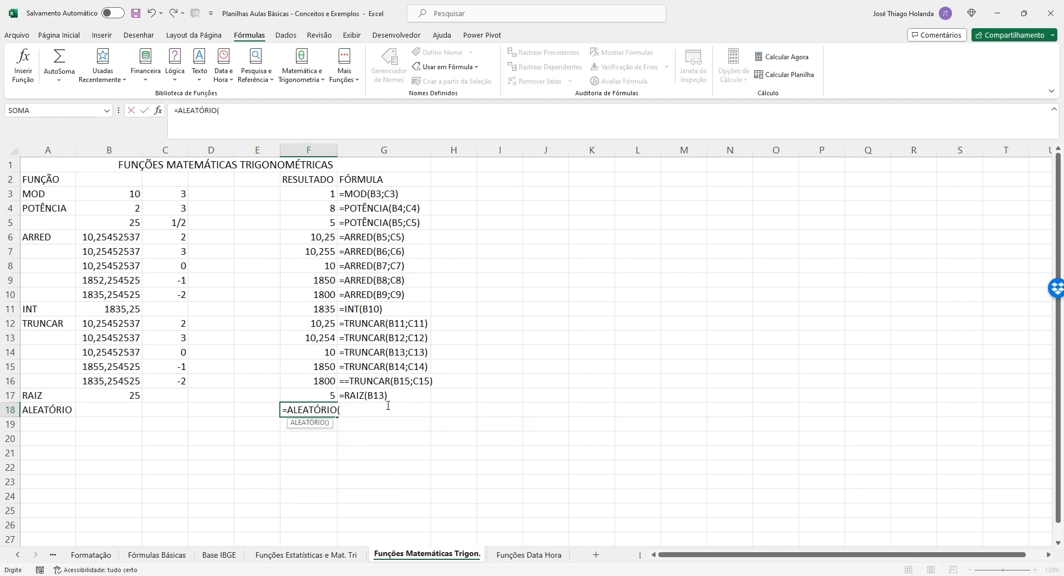
pyautogui.press('BackSpace')
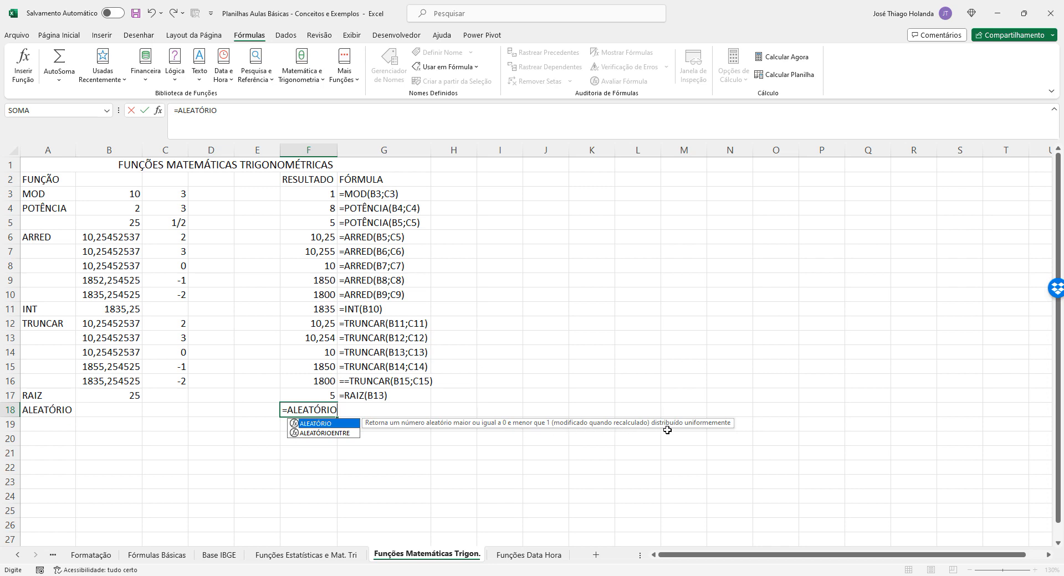
pyautogui.write('()')
pyautogui.hotkey('ctrl', 'Return')
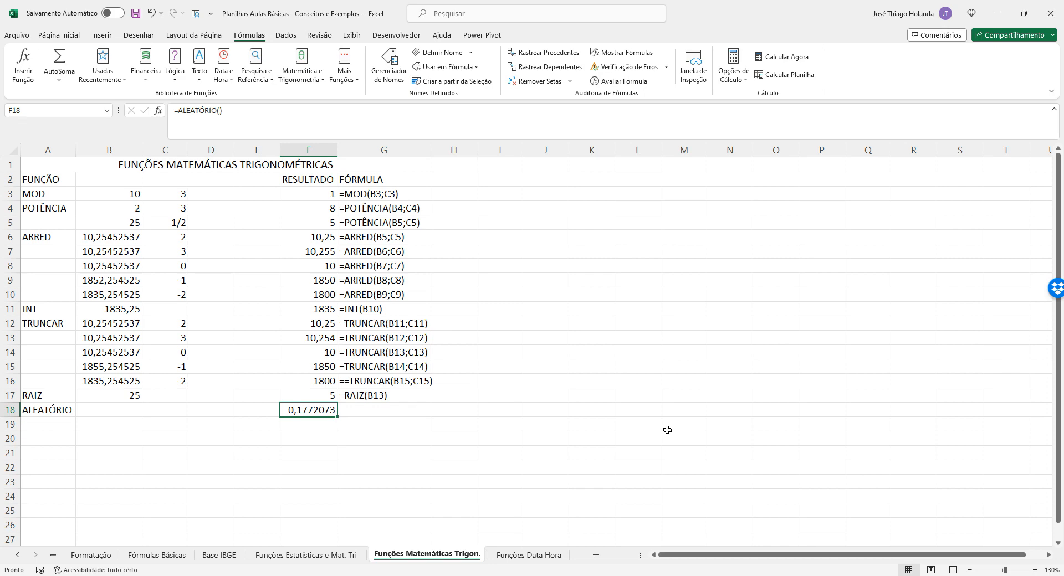
# Step: Copy the formula from F18 and record it in G18 as the text ==ALEATÓRIO()
pyautogui.moveTo(271, 114); pyautogui.dragTo(72, 109)
pyautogui.hotkey('ctrl', 'c')
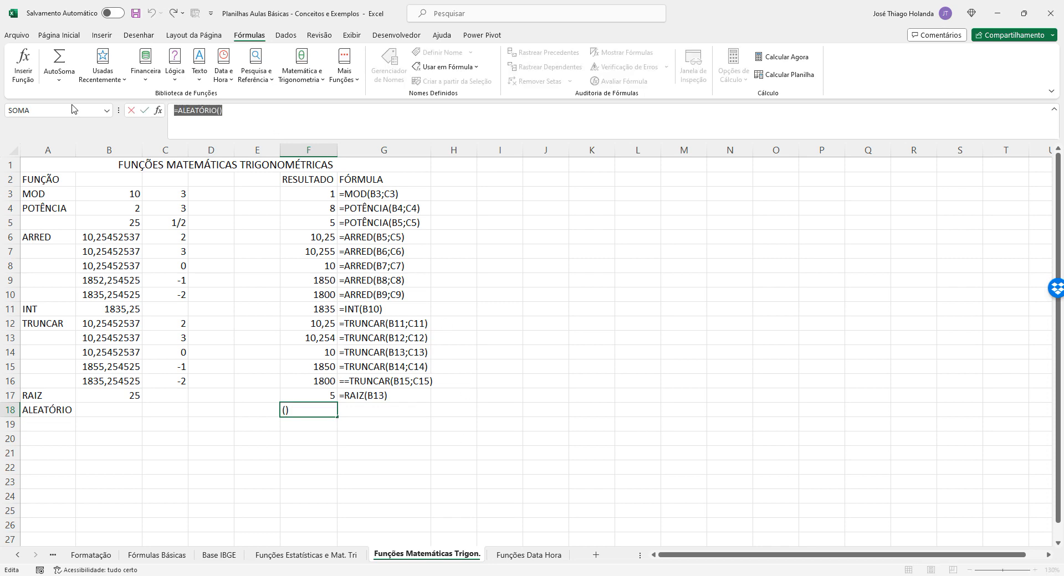
pyautogui.hotkey('ctrl', 'Return')
pyautogui.press('Right')
pyautogui.write("'")
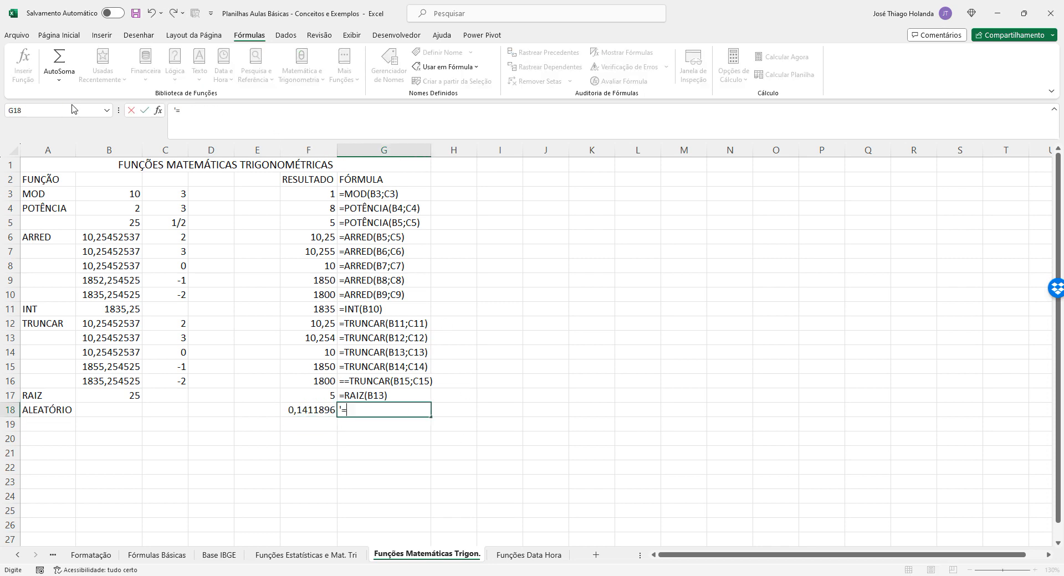
pyautogui.write('=')
pyautogui.hotkey('ctrl', 'v')
pyautogui.press('Return')
# Step: Enter the function name ALEATÓRIOENTRE in A19
pyautogui.press('Left')
pyautogui.press('Left')
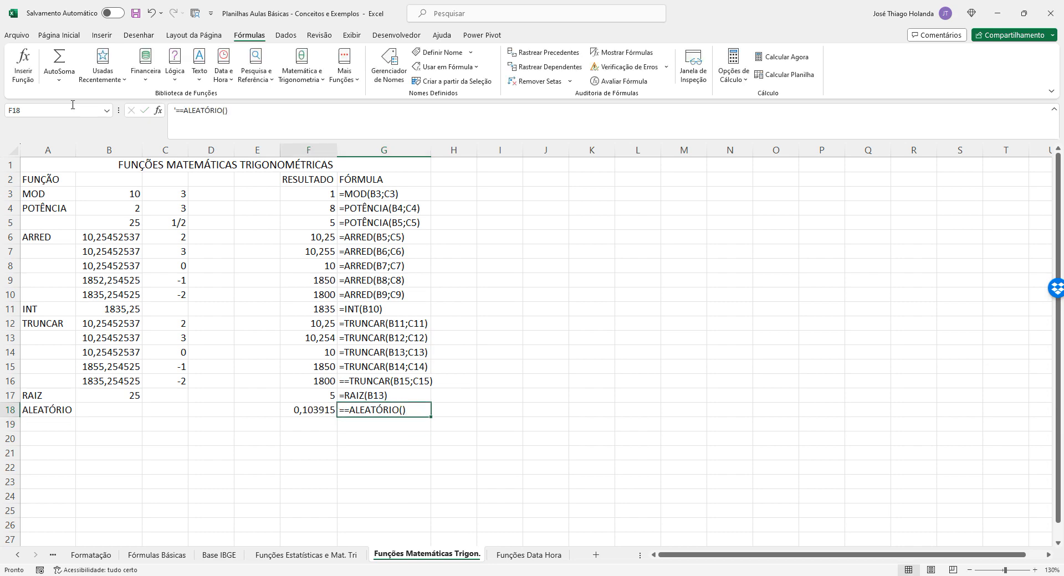
pyautogui.press('Left')
pyautogui.press('Left')
pyautogui.press('Left')
pyautogui.press('Left')
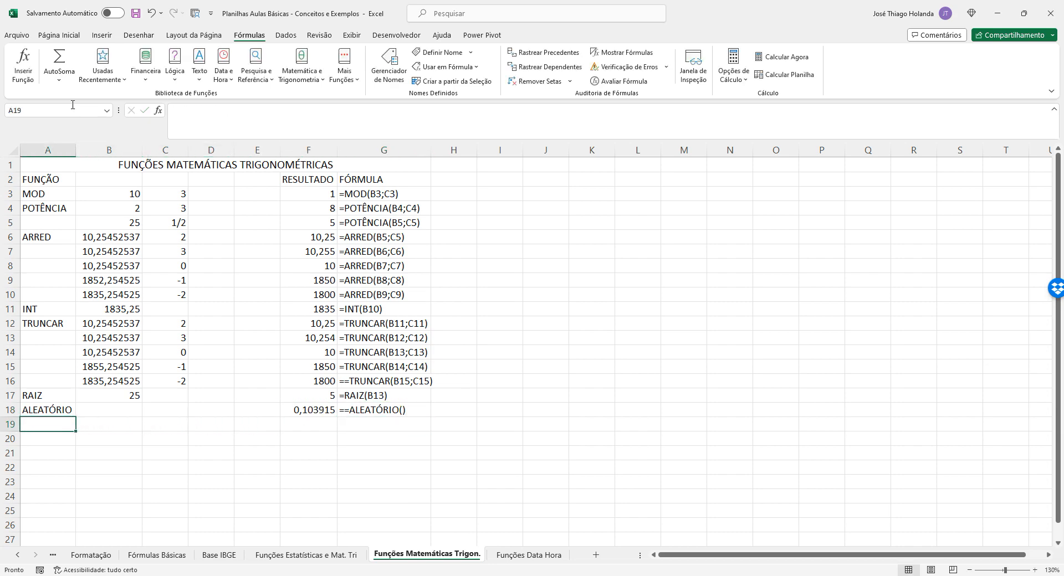
pyautogui.write('ALEA')
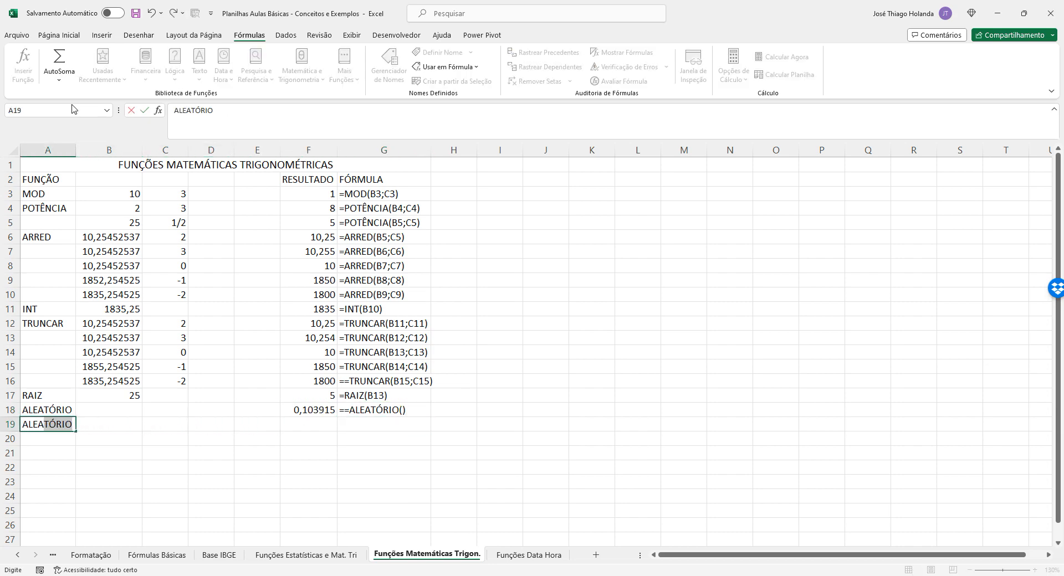
pyautogui.write('TÓRIOENTRE')
# Step: Enter the formula =ALEATÓRIOENTRE(1; 10) in F19
pyautogui.press('Right')
pyautogui.press('Right')
pyautogui.press('Right')
pyautogui.press('Right')
pyautogui.press('Right')
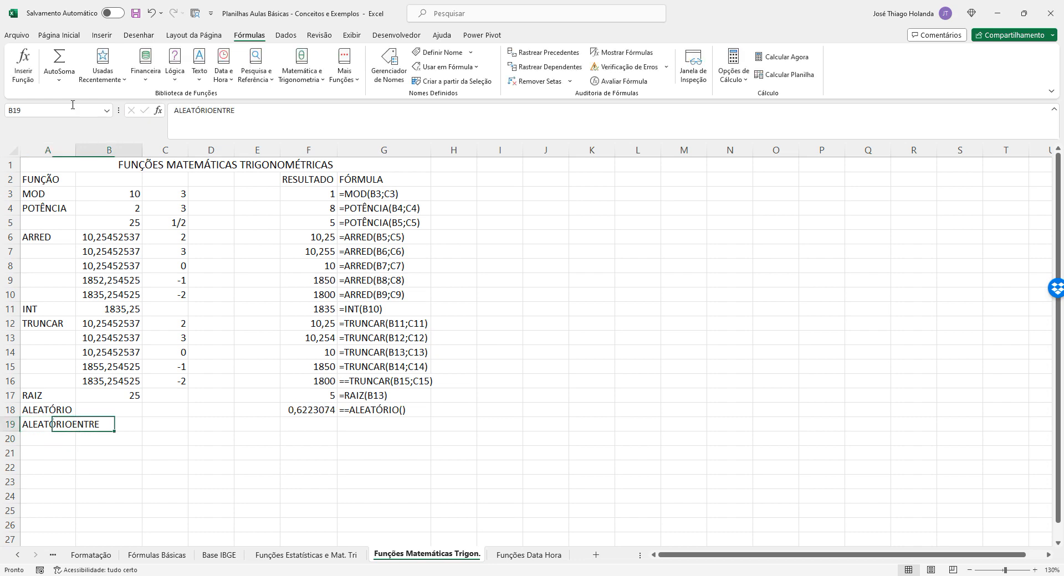
pyautogui.write('=ALE')
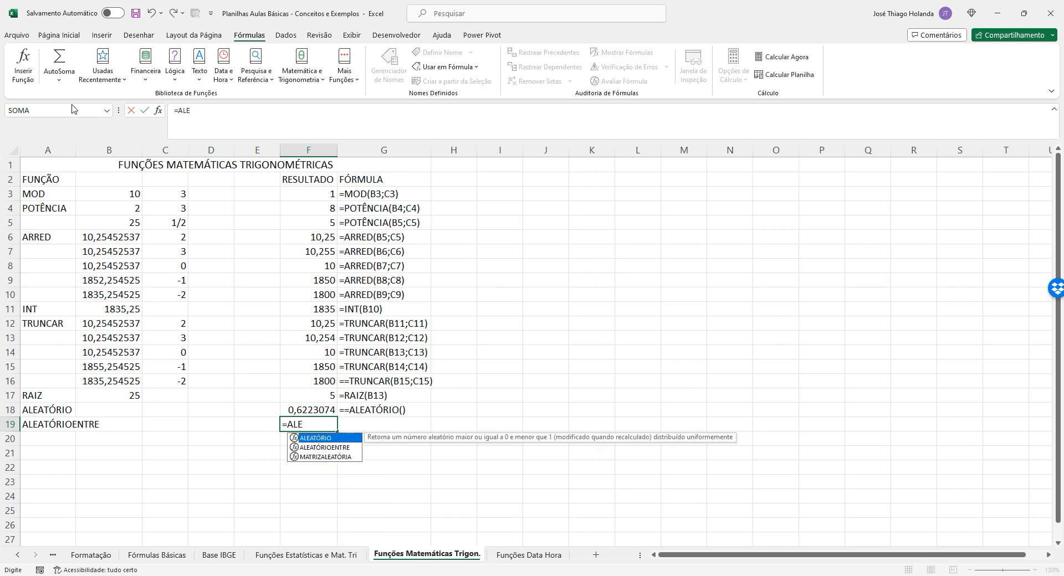
pyautogui.press('Down')
pyautogui.press('Tab')
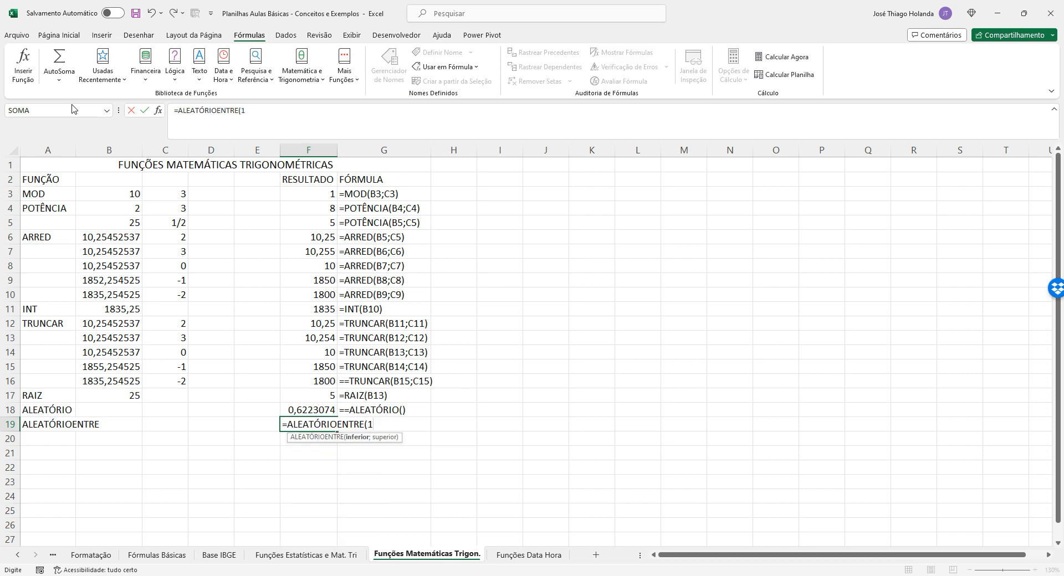
pyautogui.write('1 ; 10)')
pyautogui.press('Return')
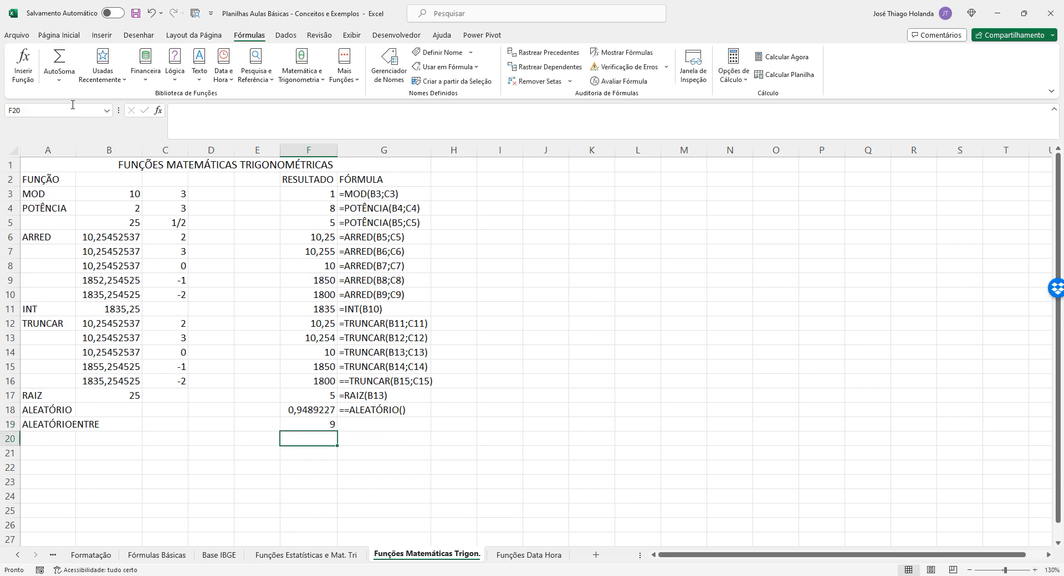
# Step: Copy the formula from F19 and record it in G19 as the text =ALEATÓRIOENTRE(1; 10)
pyautogui.press('Up')
pyautogui.press('Right')
pyautogui.press('Up')
pyautogui.press('Down')
pyautogui.press('Left')
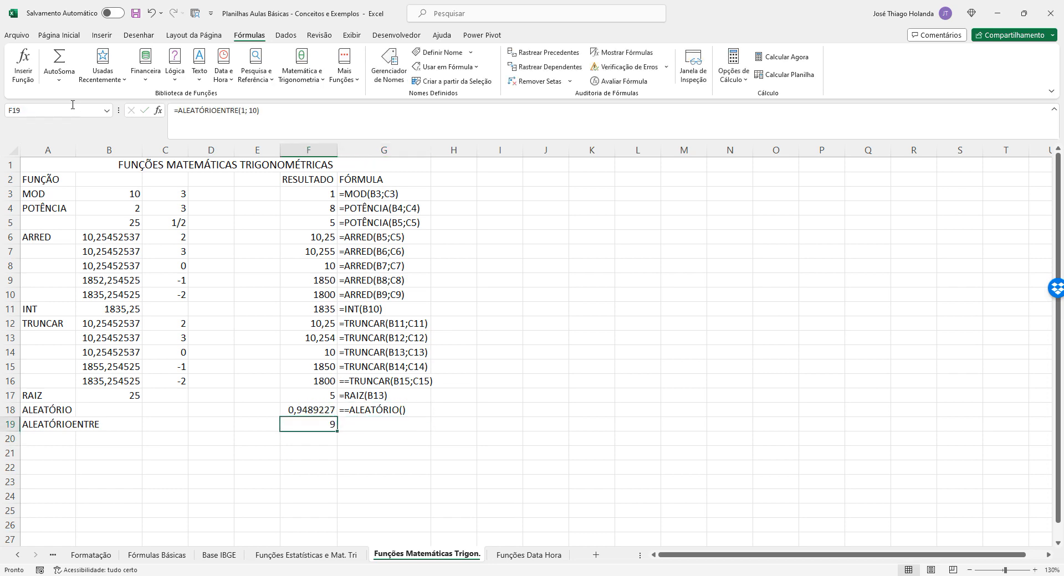
pyautogui.click(266, 135)
pyautogui.tripleClick(266, 135)
pyautogui.hotkey('ctrl', 'c')
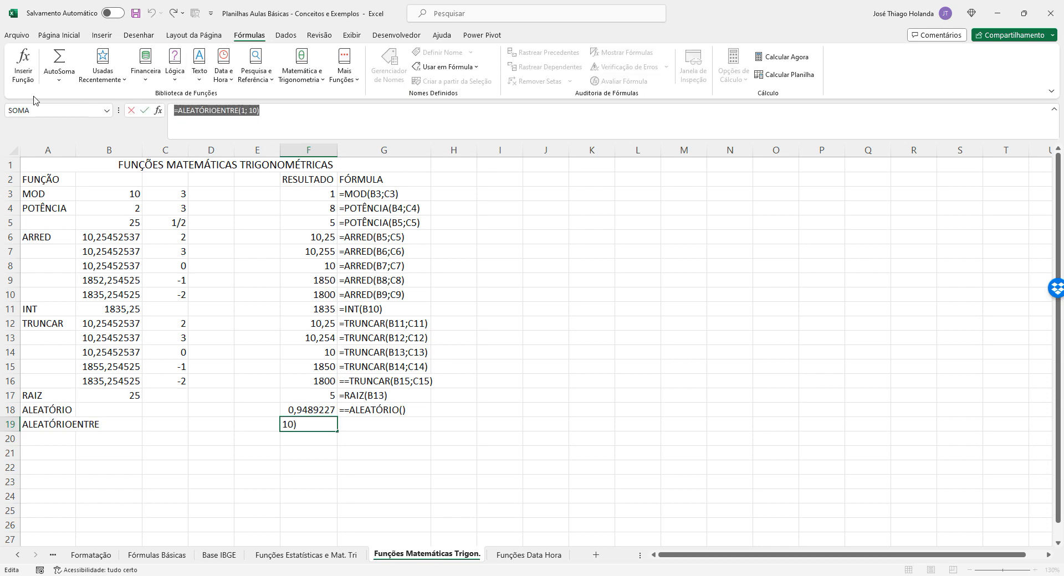
pyautogui.press('Return')
pyautogui.press('Up')
pyautogui.press('Right')
pyautogui.write("'")
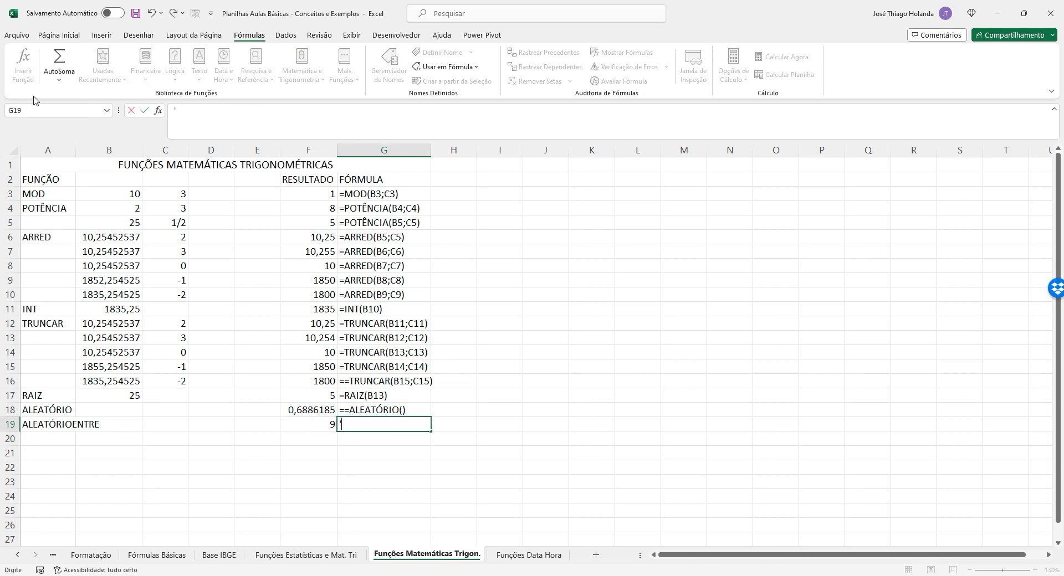
pyautogui.hotkey('ctrl', 'v')
pyautogui.press('Return')
pyautogui.press('Up')
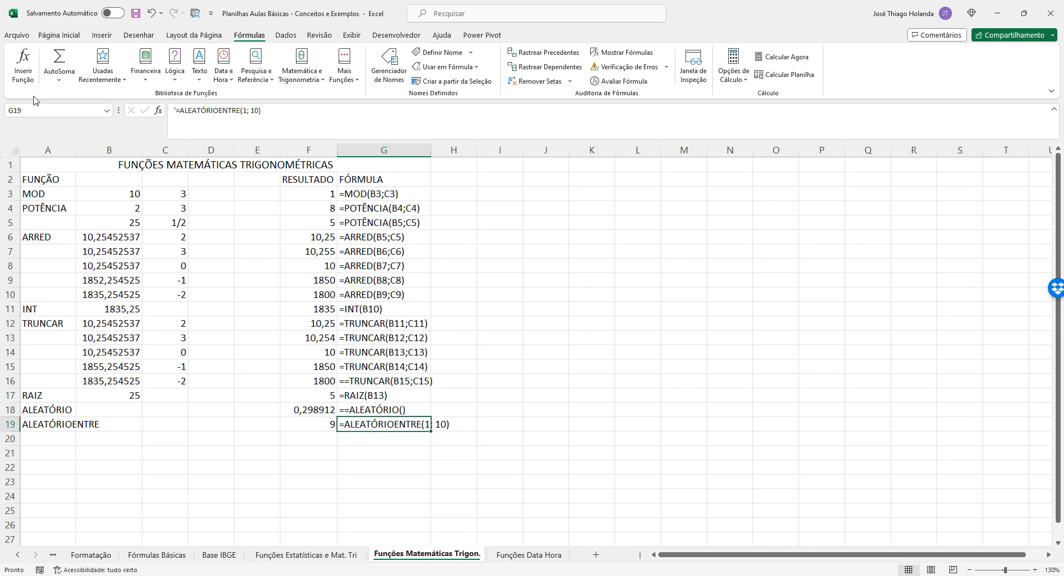
# Step: Enter the lower limit 1 in B19 and the upper limit 10 in C19
pyautogui.press('Left')
pyautogui.press('Left')
pyautogui.press('Right')
pyautogui.press('Right')
pyautogui.press('Left')
pyautogui.press('Left')
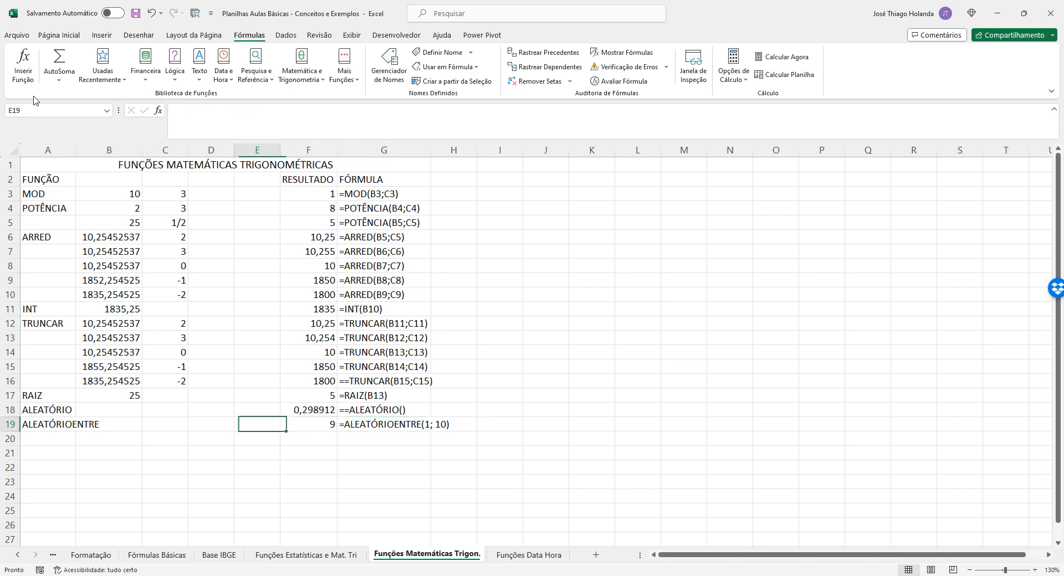
pyautogui.press('Left')
pyautogui.press('Left')
pyautogui.press('Left')
pyautogui.write('1')
pyautogui.press('Tab')
pyautogui.write('10')
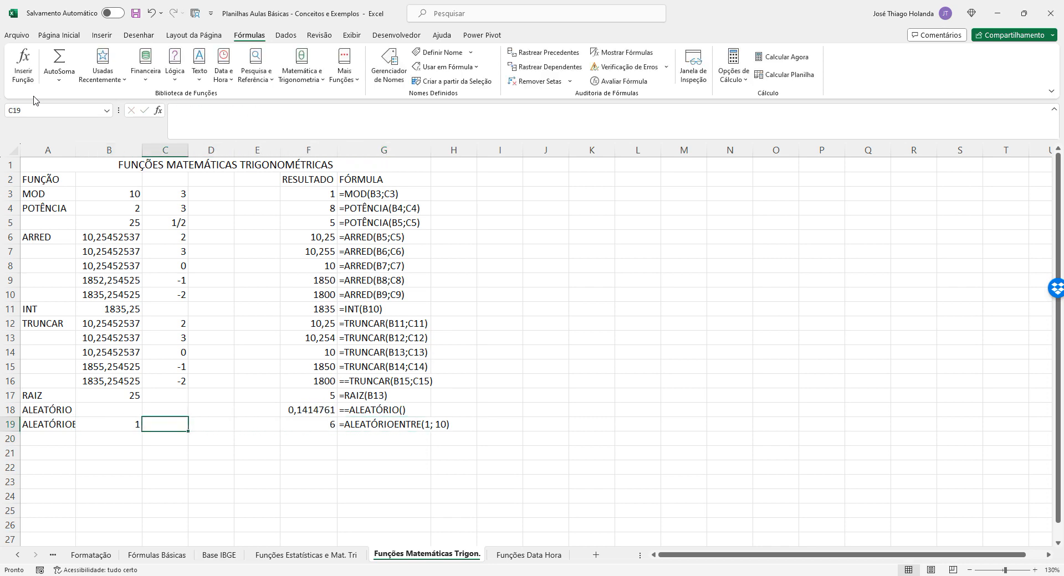
pyautogui.press('Tab')
# Step: Replace the fixed limits in the F19 formula with cell references, making it =ALEATÓRIOENTRE(B19; C19)
pyautogui.press('Tab')
pyautogui.press('Tab')
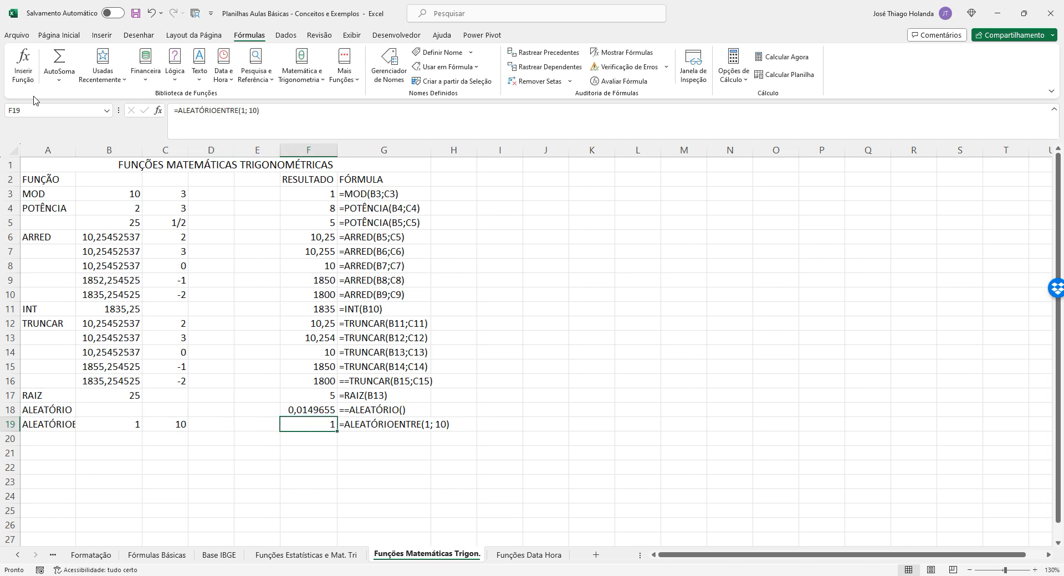
pyautogui.click(260, 110)
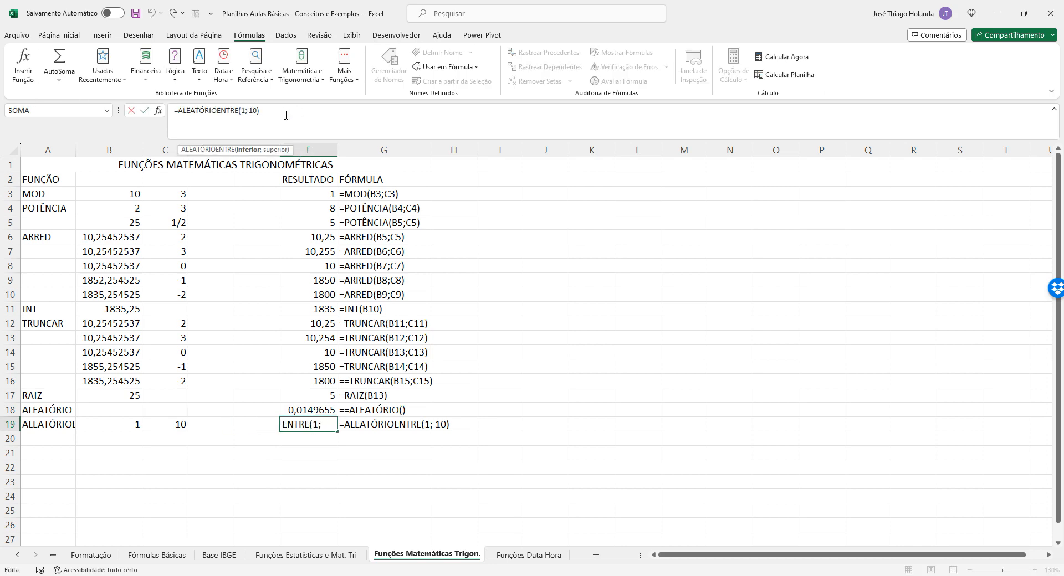
pyautogui.press('BackSpace')
pyautogui.write('B19')
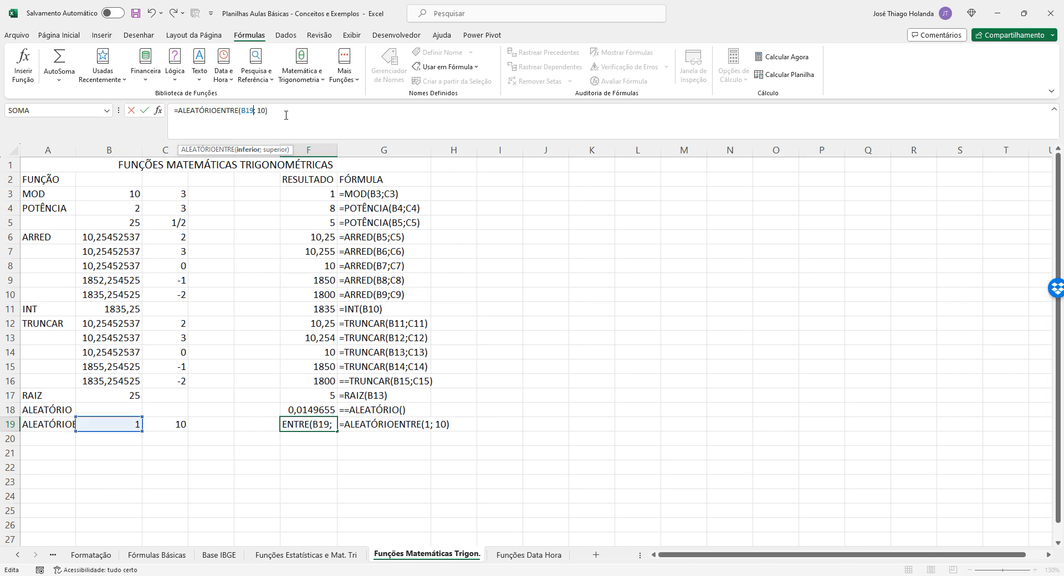
pyautogui.press('Right')
pyautogui.press('Right')
pyautogui.press('Delete')
pyautogui.press('Delete')
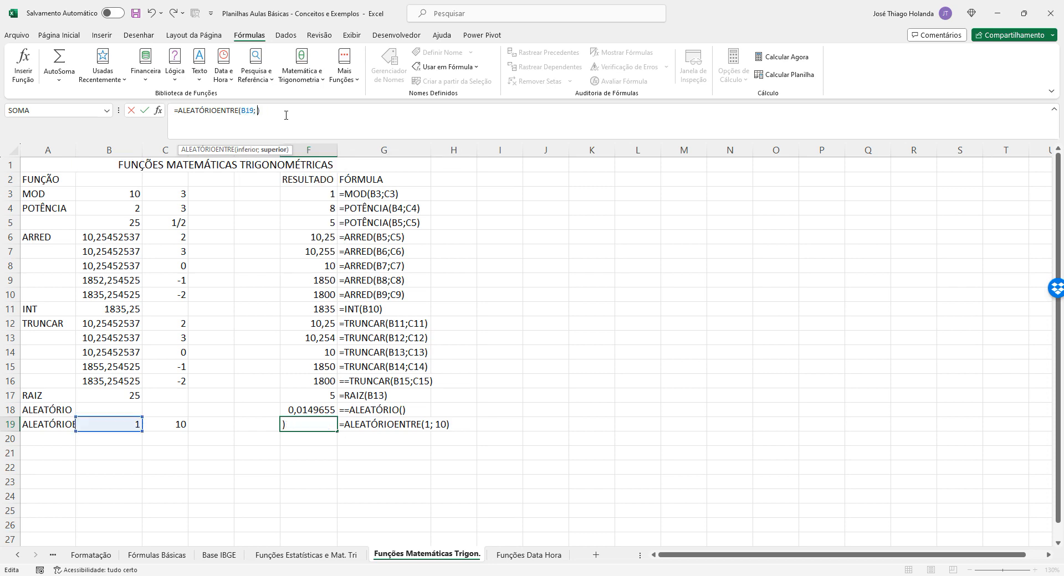
pyautogui.write('C19')
pyautogui.press('Tab')
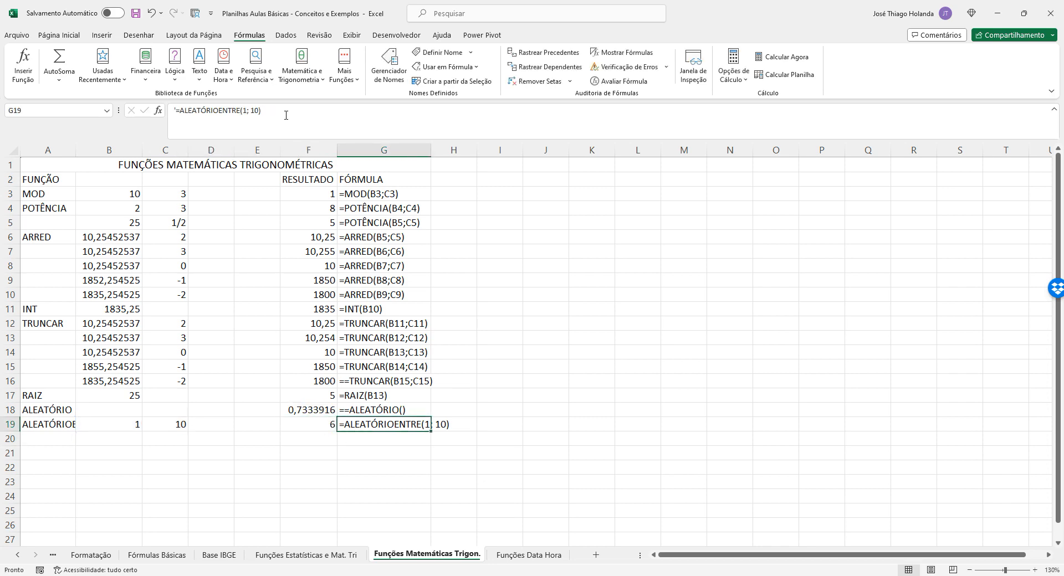
# Step: Overwrite G19 with the text =ALEATÓRIOENTRE(B19; C19) copied from F19, and fit column G's width to its contents
pyautogui.press('Left')
pyautogui.press('F2')
pyautogui.hotkey('shift', 'Home')
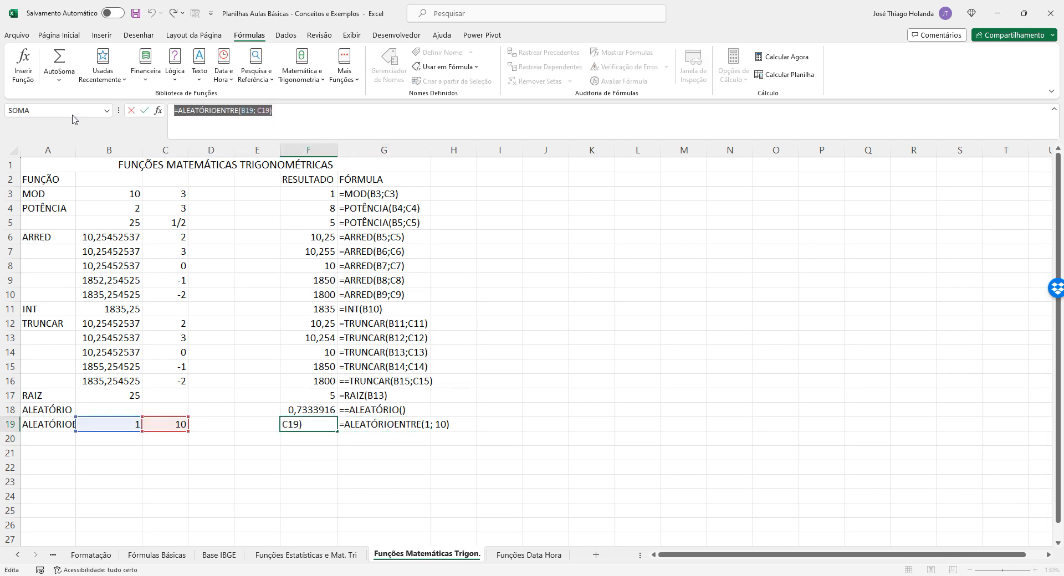
pyautogui.hotkey('ctrl', 'c')
pyautogui.press('Tab')
pyautogui.write("'")
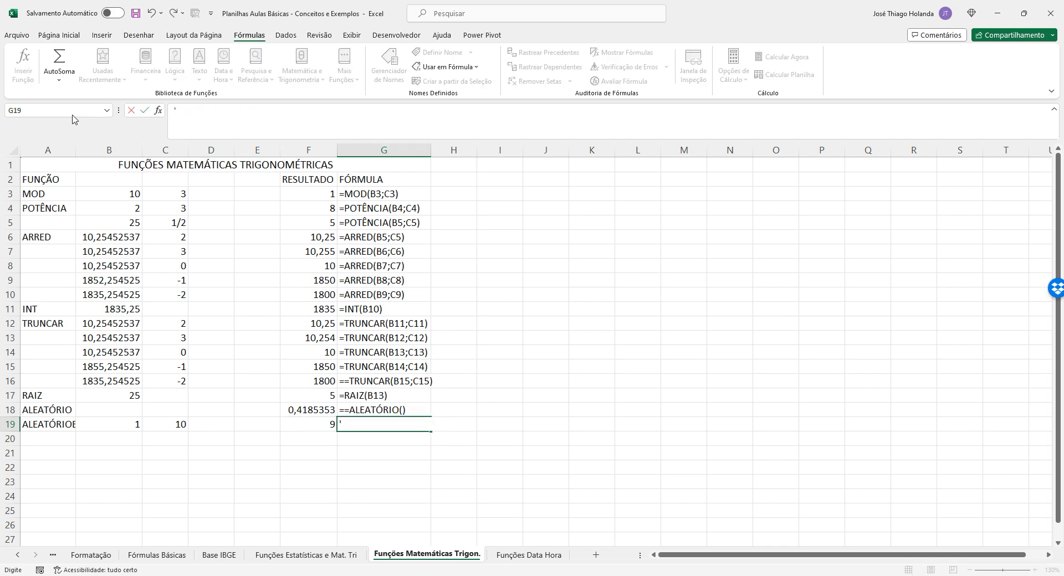
pyautogui.hotkey('ctrl', 'v')
pyautogui.press('Return')
pyautogui.press('Up')
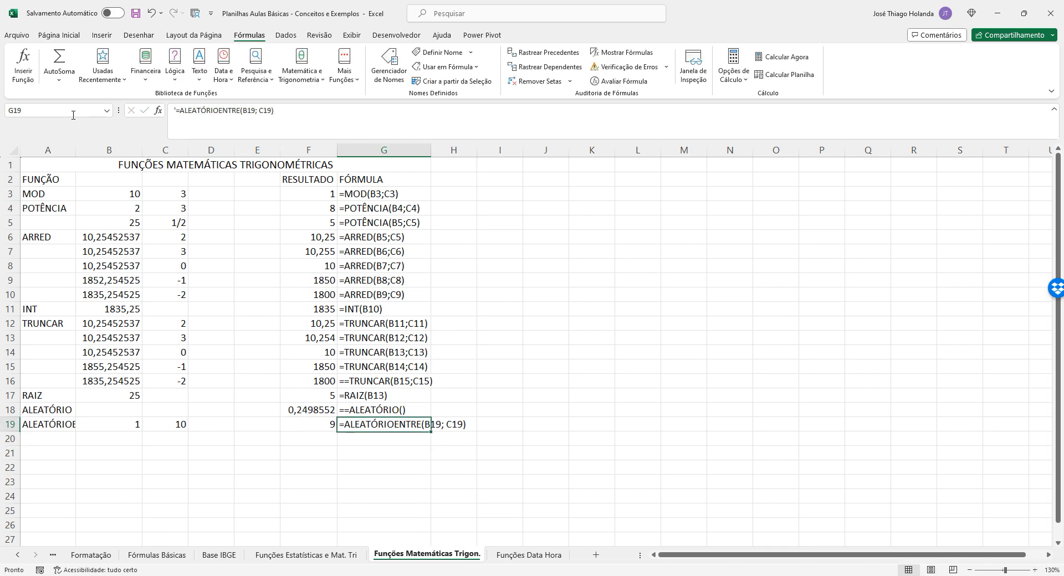
pyautogui.doubleClick(430, 150)
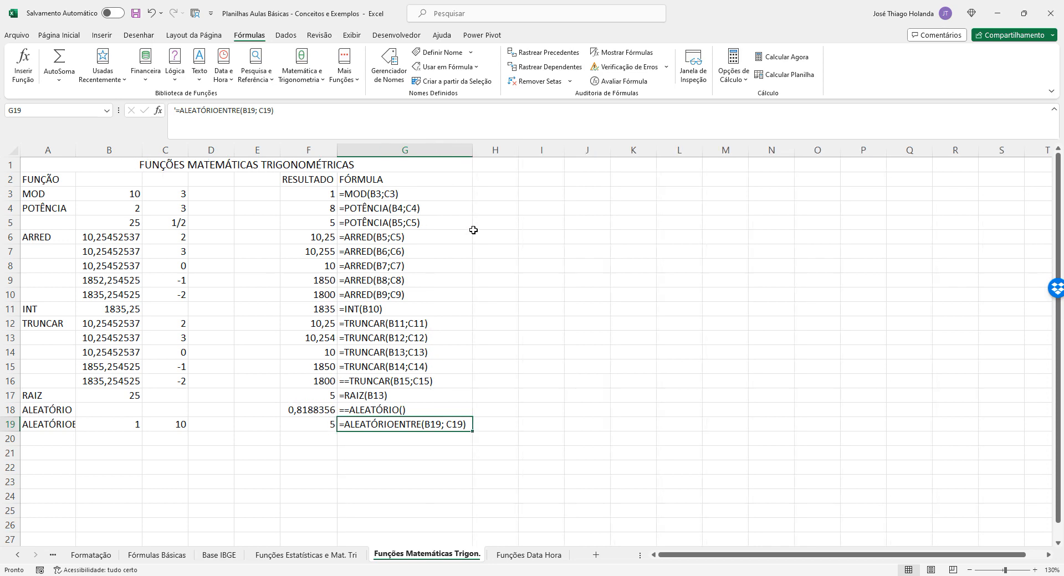
# Step: Remove the extra equals sign from the formula texts in G18 and G16, and save the workbook
pyautogui.click(405, 410)
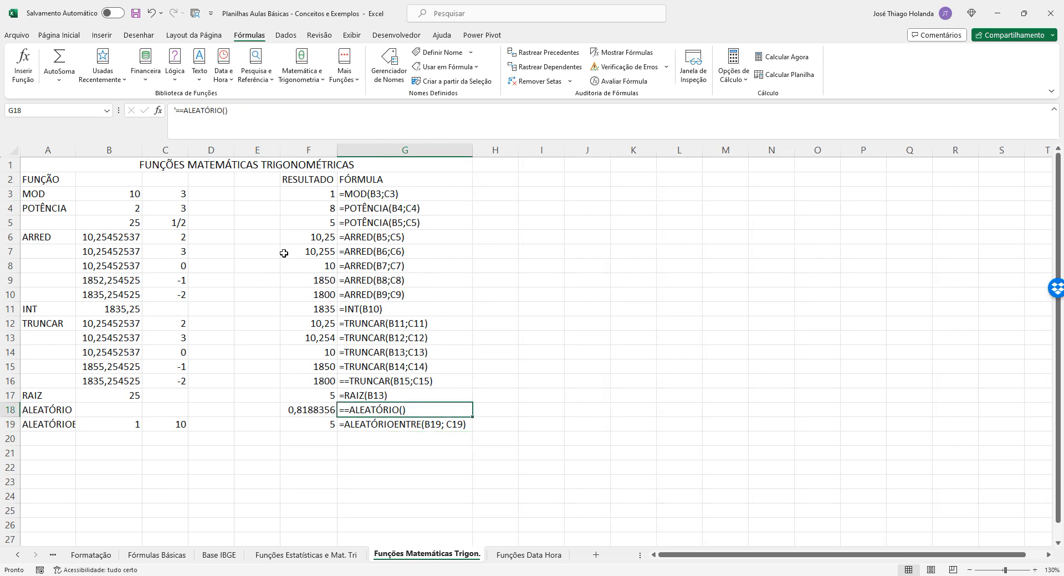
pyautogui.click(184, 115)
pyautogui.press('BackSpace')
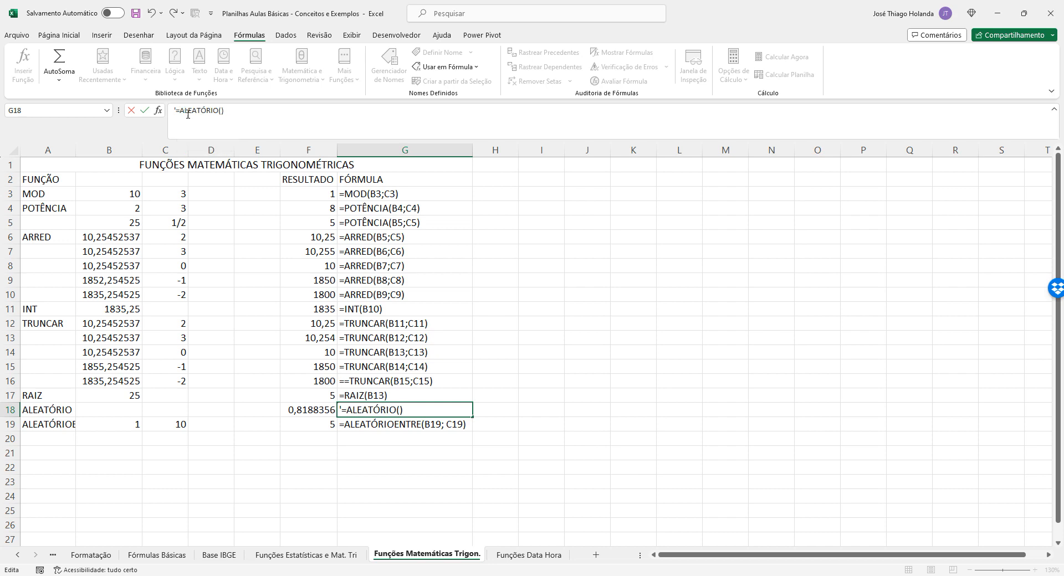
pyautogui.press('Return')
pyautogui.click(367, 380)
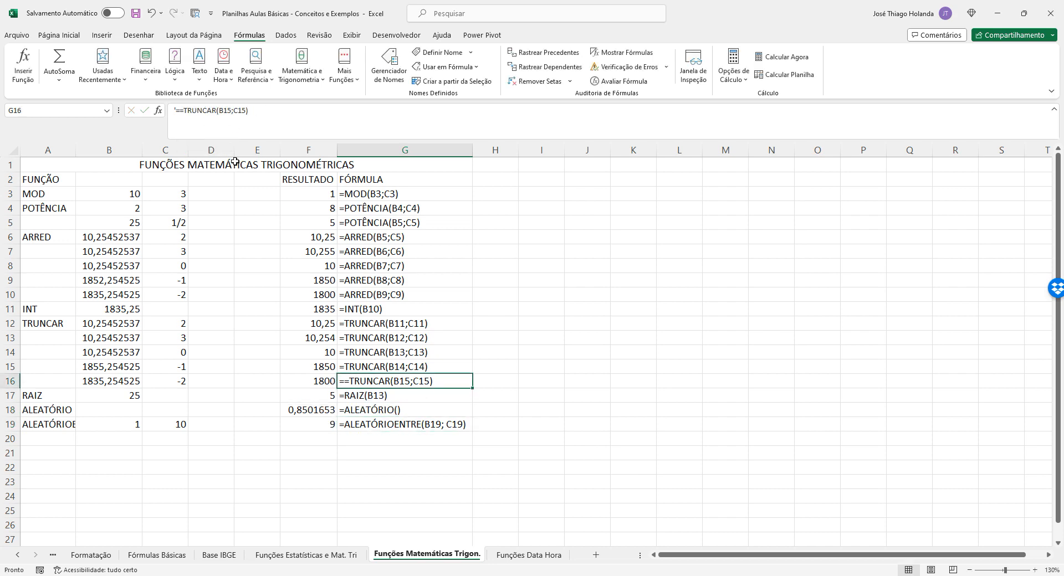
pyautogui.click(186, 111)
pyautogui.press('BackSpace')
pyautogui.press('Return')
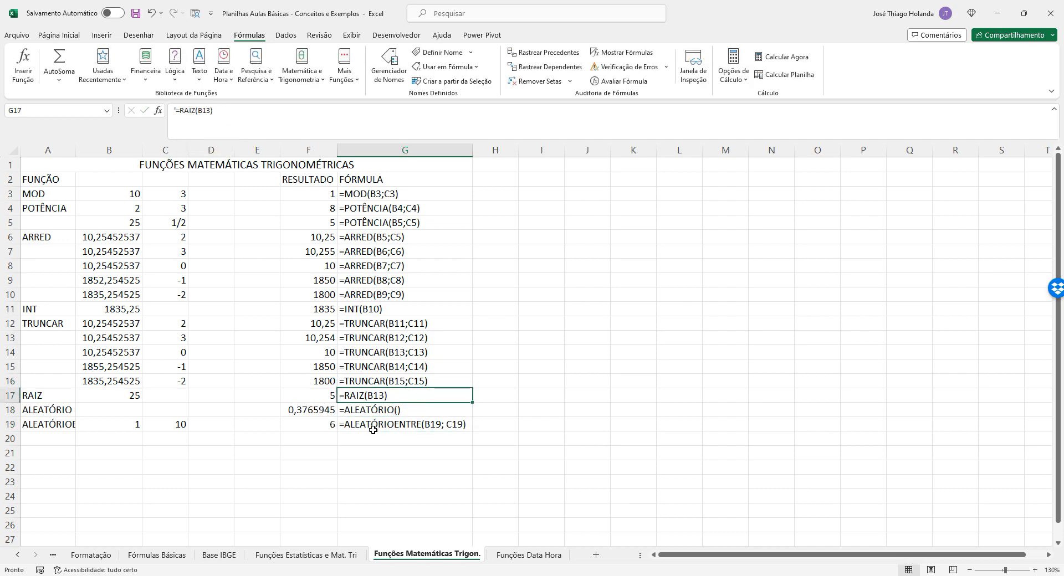
pyautogui.click(313, 438)
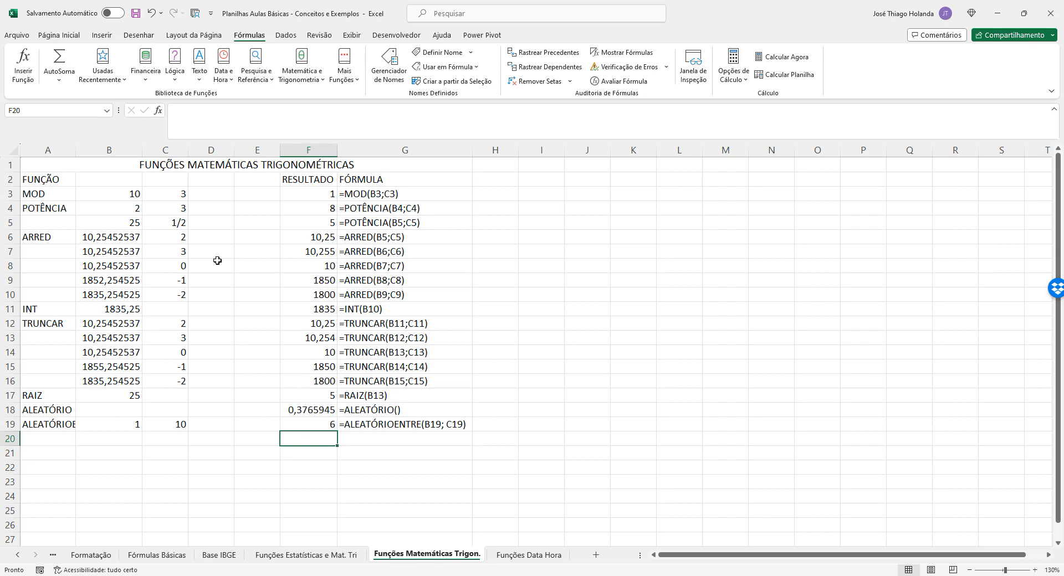
pyautogui.click(136, 13)
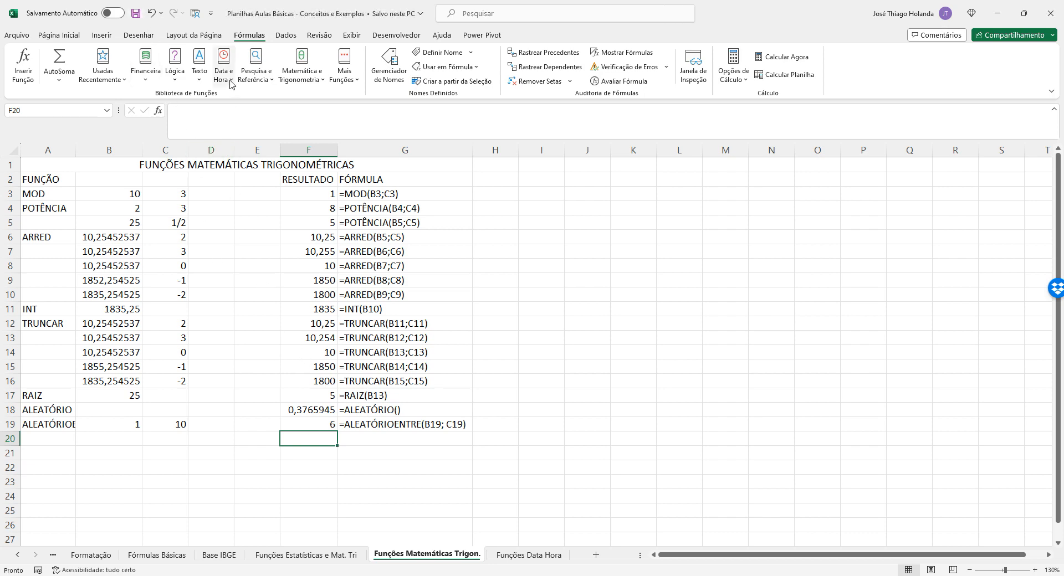
# Step: Look through the available text, logical, lookup and reference, and math and trigonometry functions, including FATORIAL
pyautogui.click(198, 78)
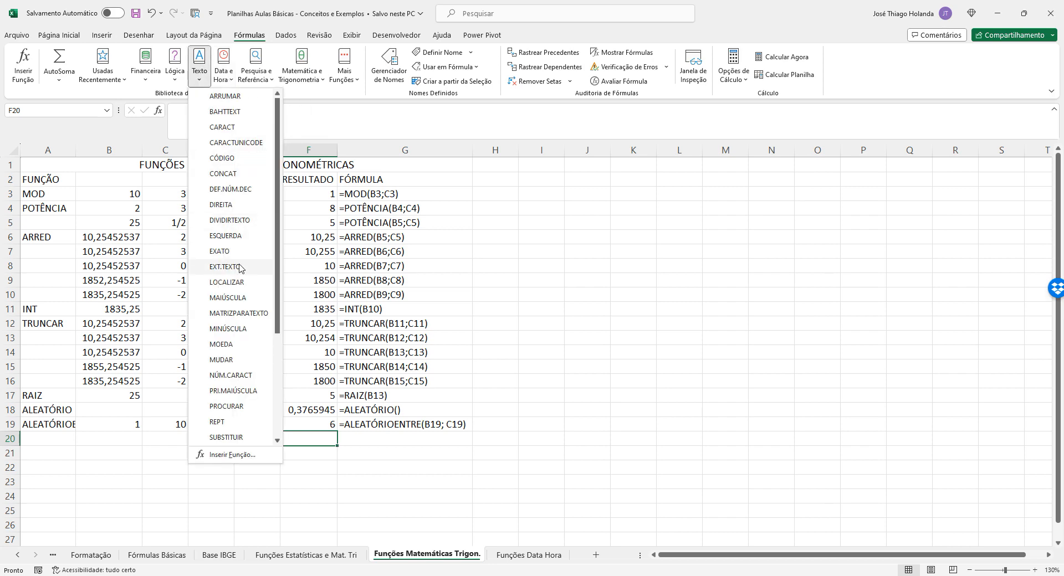
pyautogui.scroll(-3, 237, 311)
pyautogui.scroll(4, 239, 321)
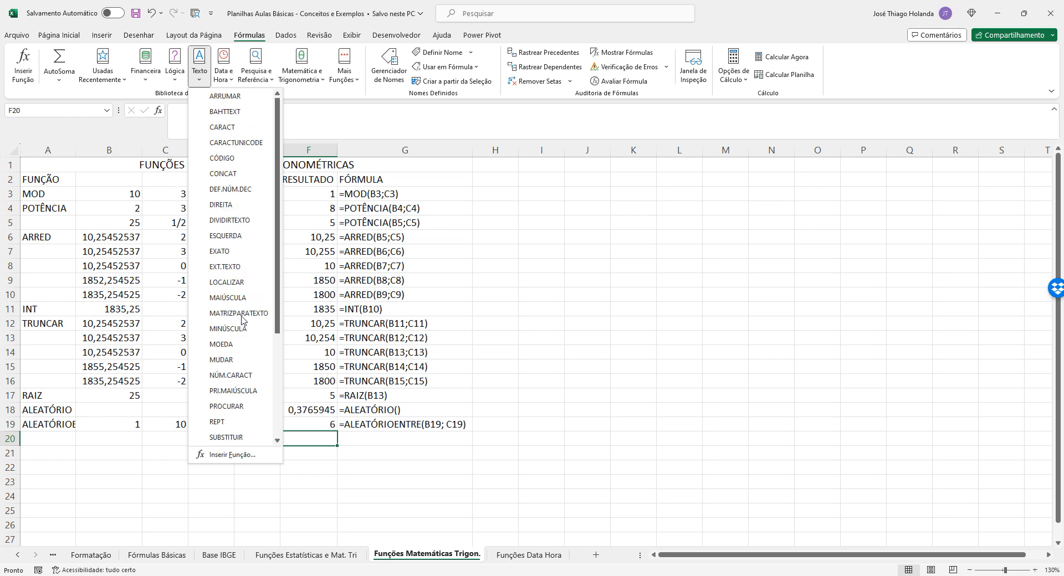
pyautogui.click(176, 77)
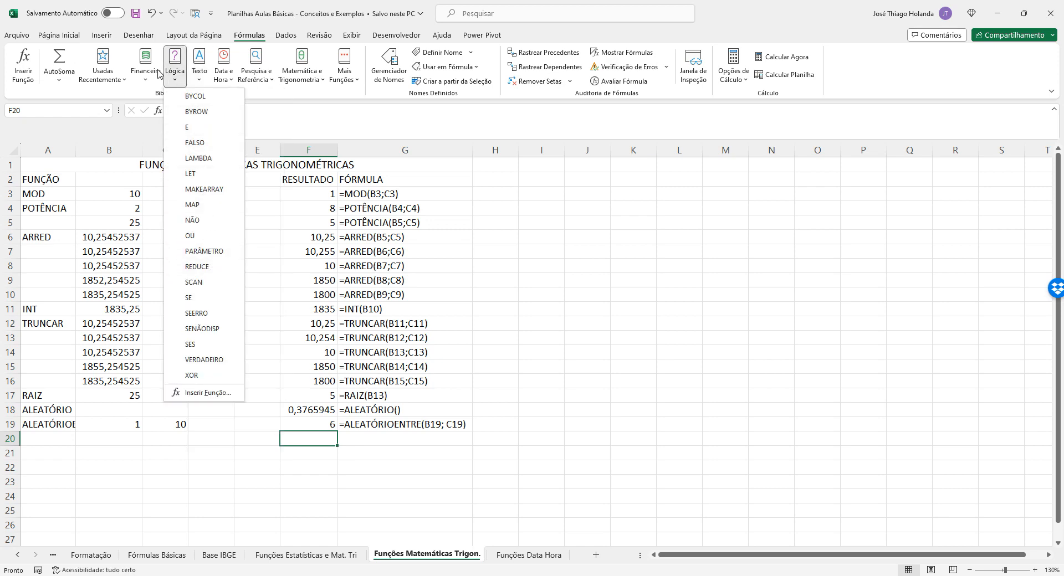
pyautogui.click(260, 80)
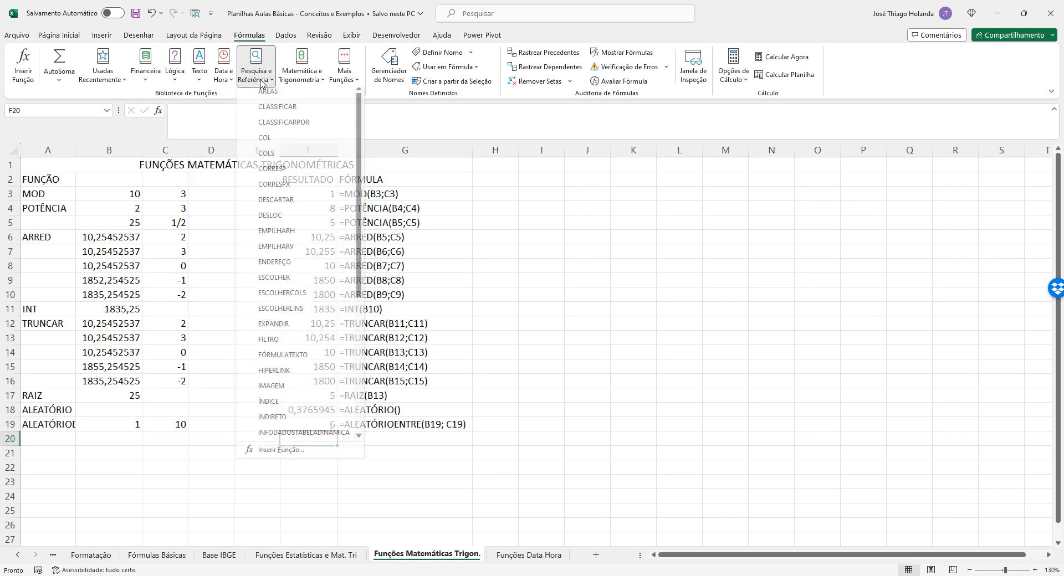
pyautogui.scroll(-5, 299, 202)
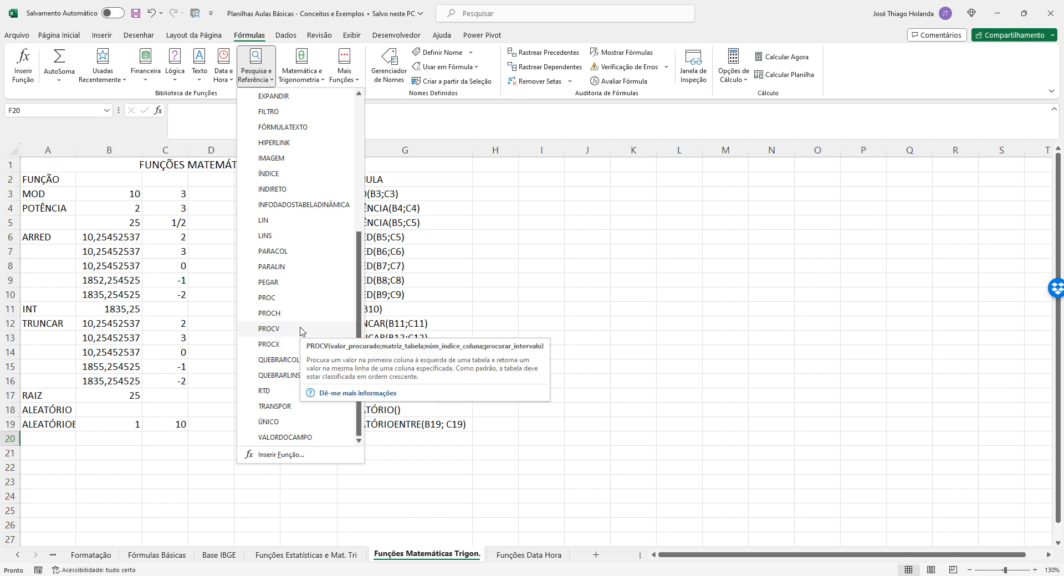
pyautogui.scroll(5, 296, 324)
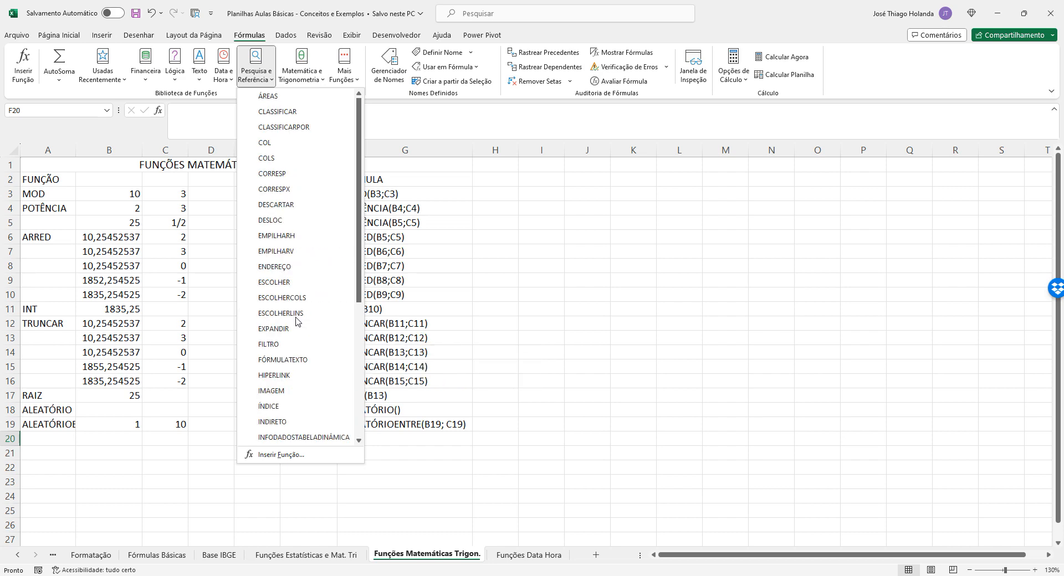
pyautogui.click(301, 66)
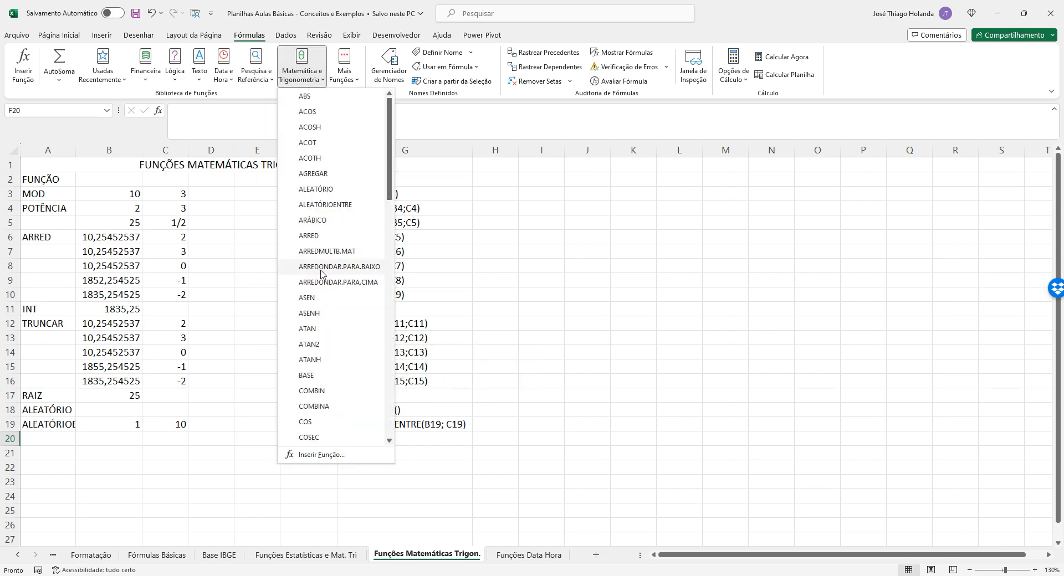
pyautogui.scroll(-6, 345, 372)
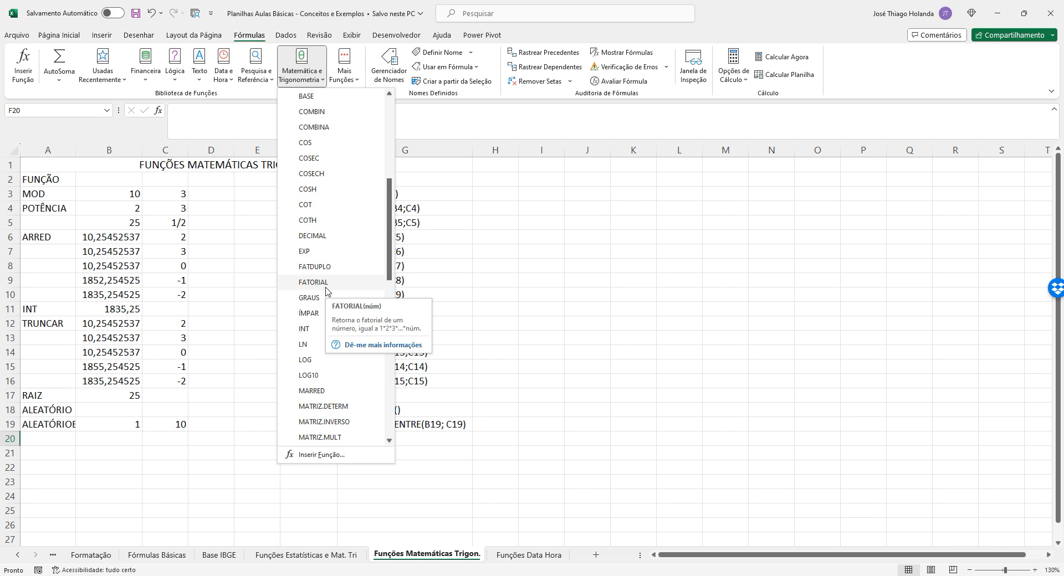
pyautogui.press('Escape')
# Step: Fit column A's width to its contents, and add the label FATORIAL in A20 with the value 5 in B20
pyautogui.doubleClick(75, 151)
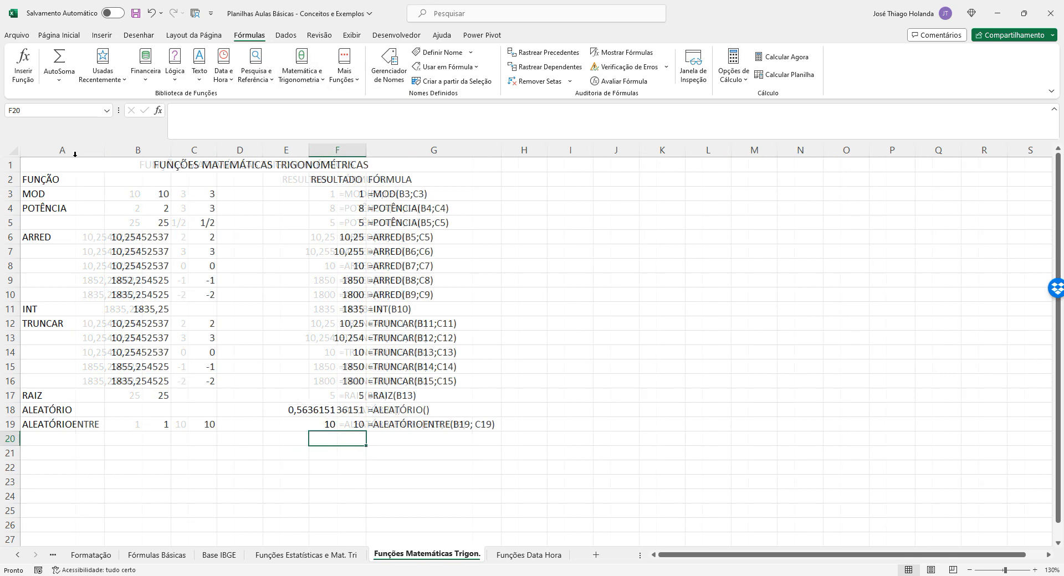
pyautogui.click(179, 479)
pyautogui.click(101, 440)
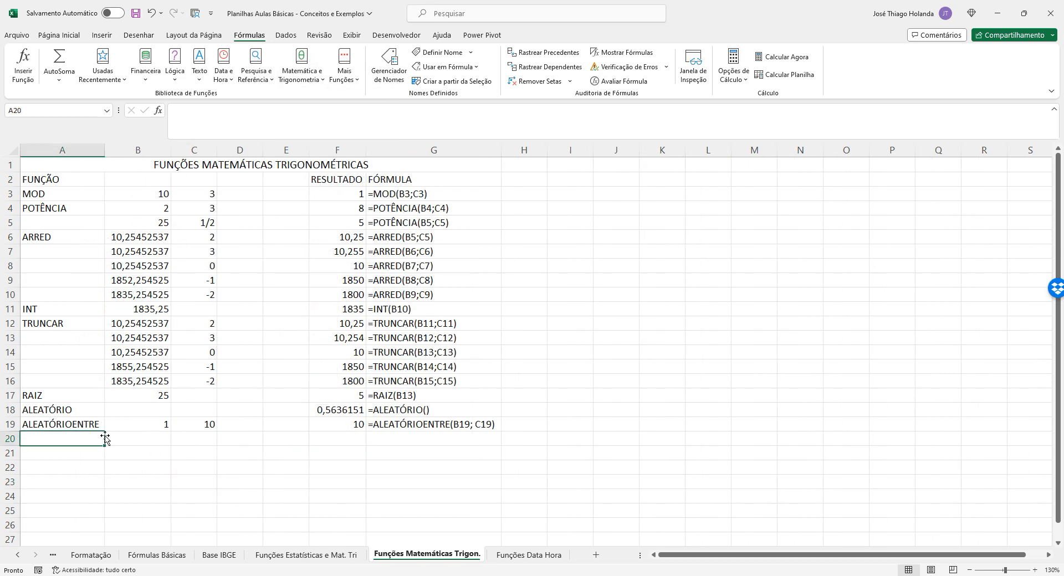
pyautogui.write('FATORIAL')
pyautogui.press('Tab')
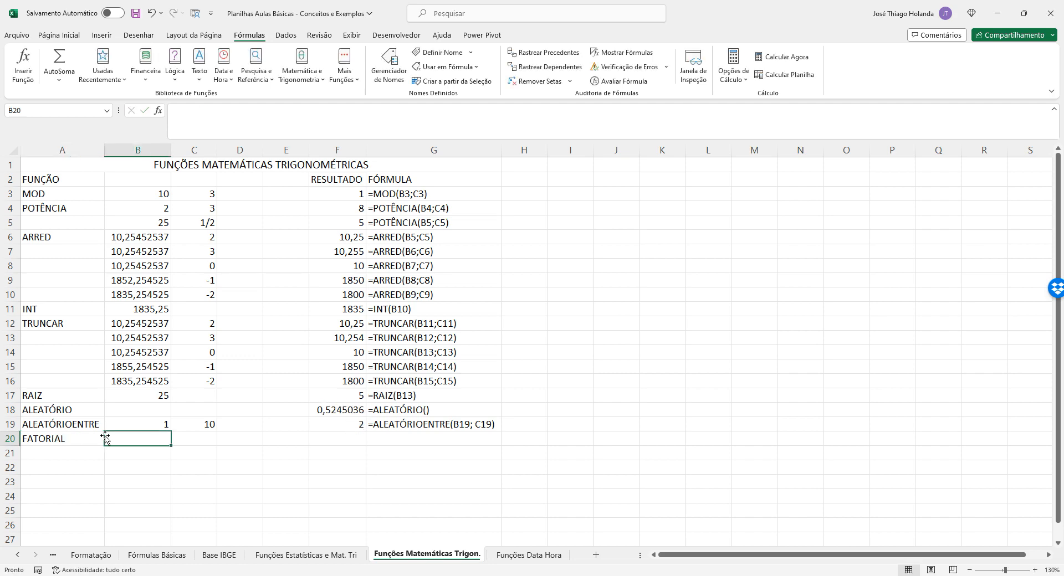
pyautogui.write('5')
# Step: Calculate the factorial of the B20 value in F20 with the formula =FATORIAL(B20)
pyautogui.press('Tab')
pyautogui.press('Tab')
pyautogui.press('Tab')
pyautogui.press('Tab')
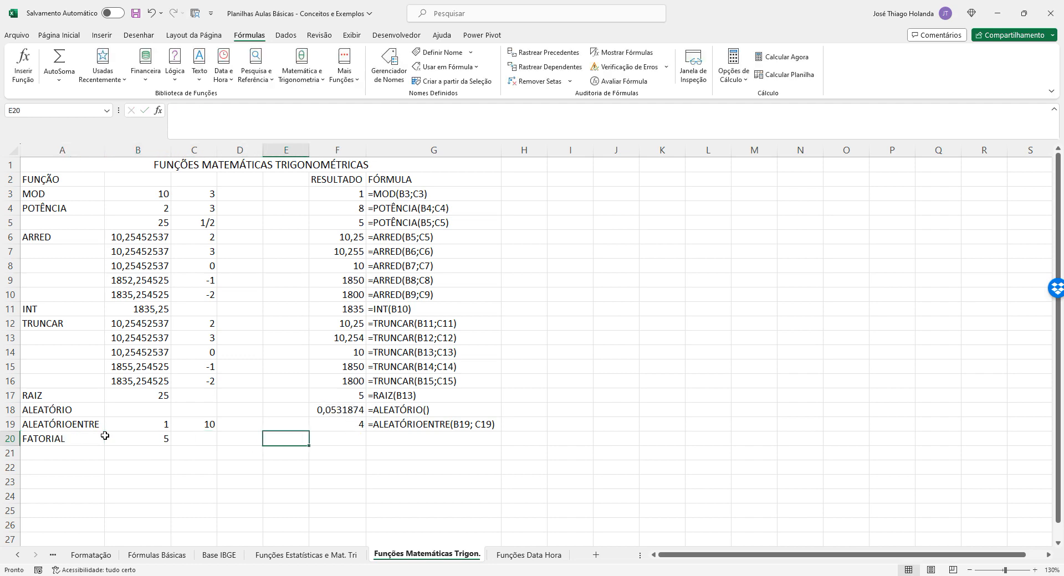
pyautogui.write('=FATORIAL(')
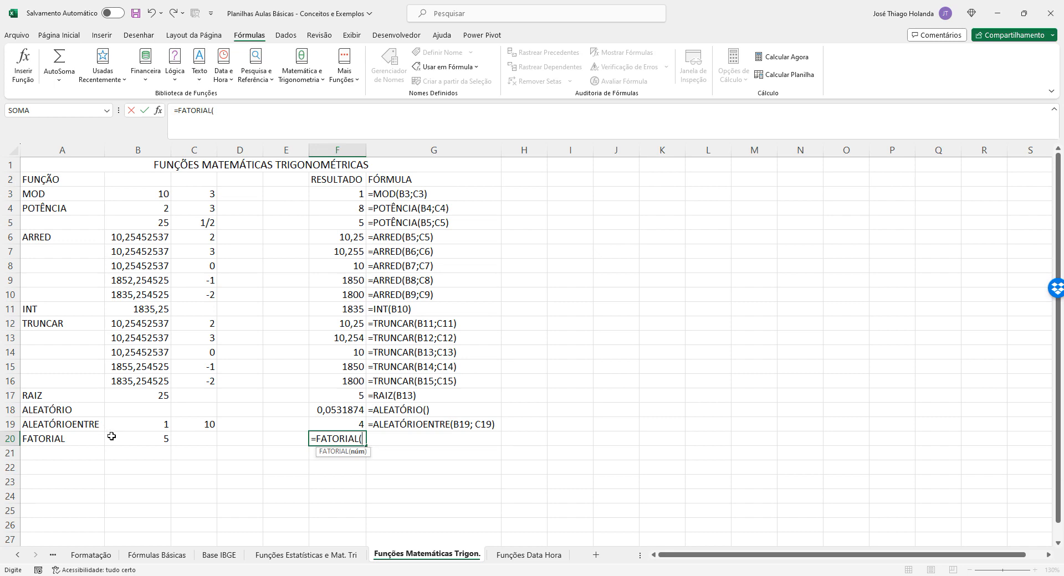
pyautogui.click(107, 437)
pyautogui.write(')')
pyautogui.hotkey('ctrl', 'Return')
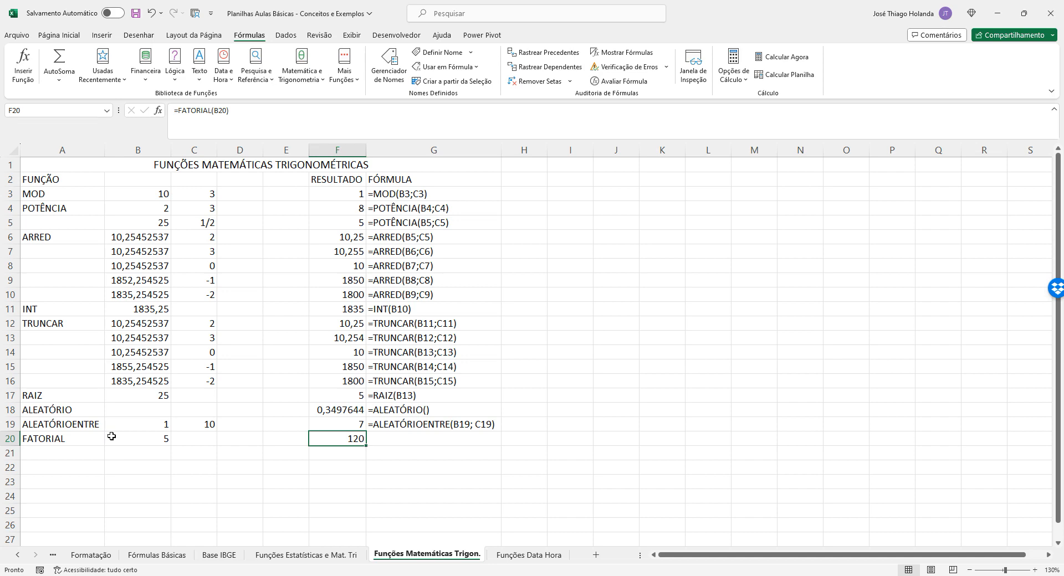
pyautogui.press('Right')
pyautogui.write("'")
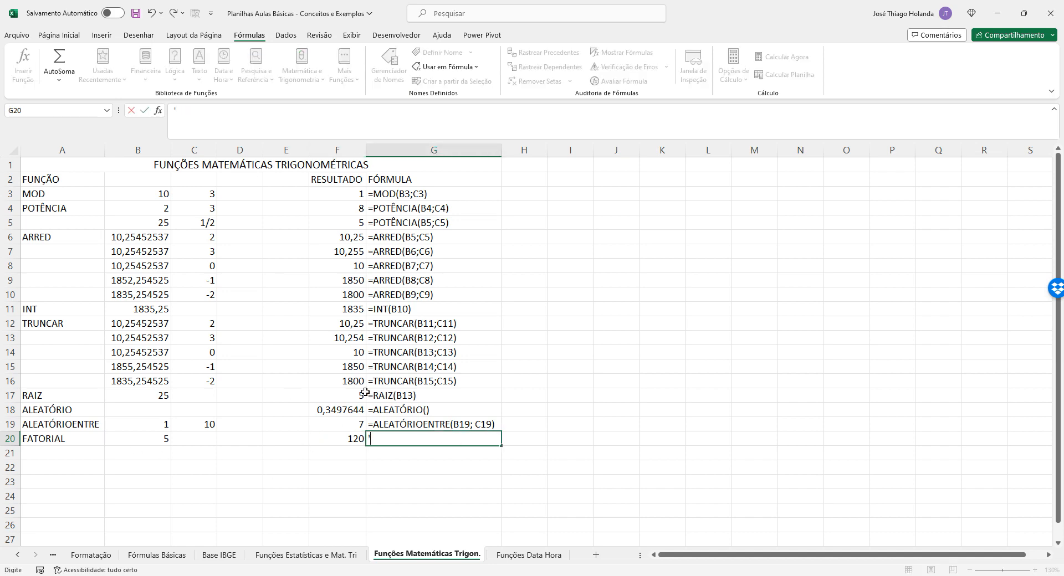
pyautogui.press('Return')
# Step: Copy the formula from F20 and record it in G20 as the text =FATORIAL(B20)
pyautogui.click(341, 442)
pyautogui.moveTo(251, 121); pyautogui.dragTo(72, 123)
pyautogui.hotkey('ctrl', 'c')
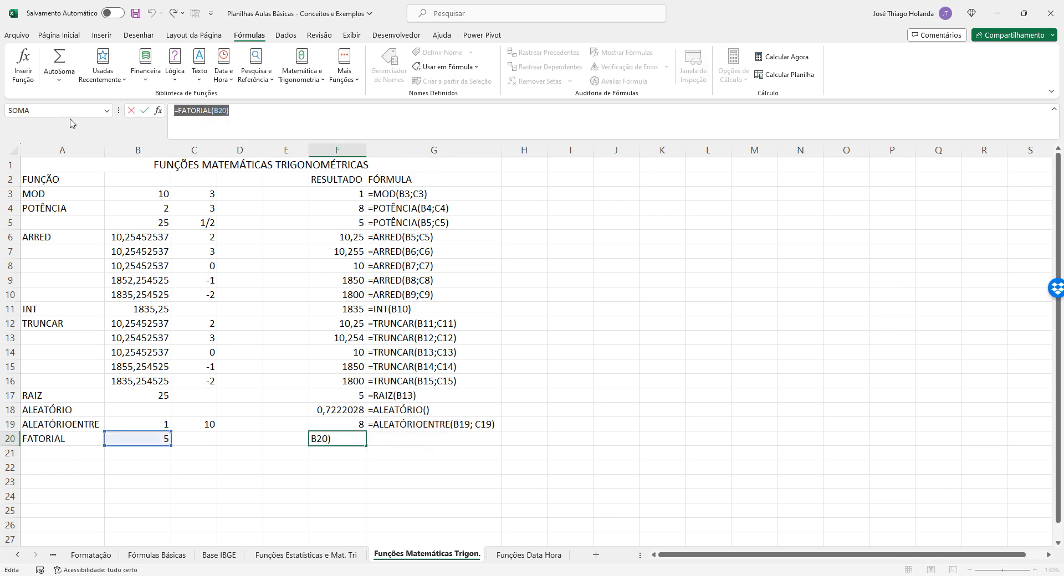
pyautogui.press('Escape')
pyautogui.press('Right')
pyautogui.write("'")
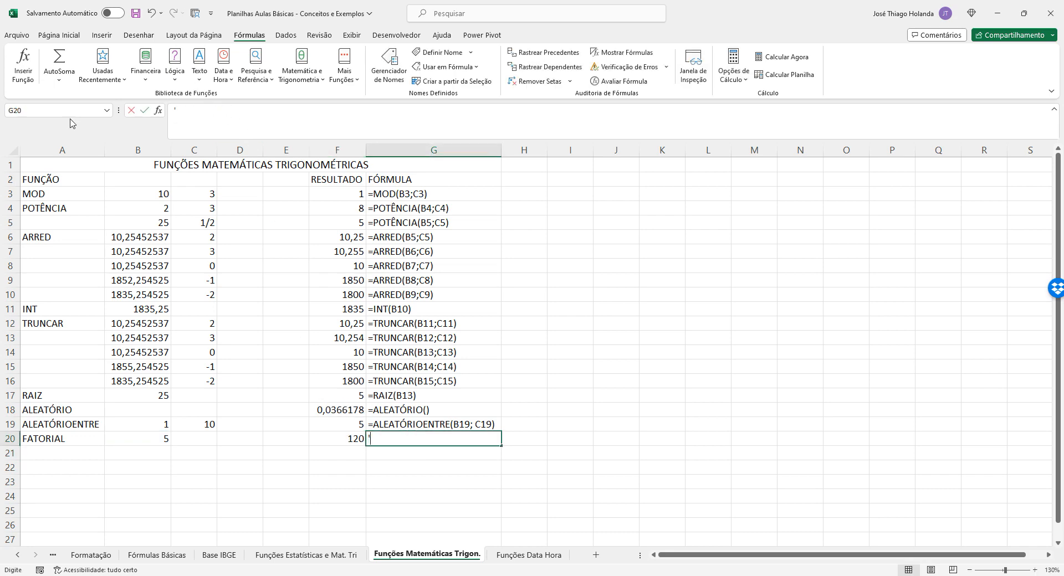
pyautogui.hotkey('ctrl', 'v')
pyautogui.press('Return')
# Step: Return to the FATORIAL input in B20 and review the available math and trigonometry and date and time functions
pyautogui.press('Up')
pyautogui.press('Left')
pyautogui.press('Left')
pyautogui.press('Left')
pyautogui.press('Left')
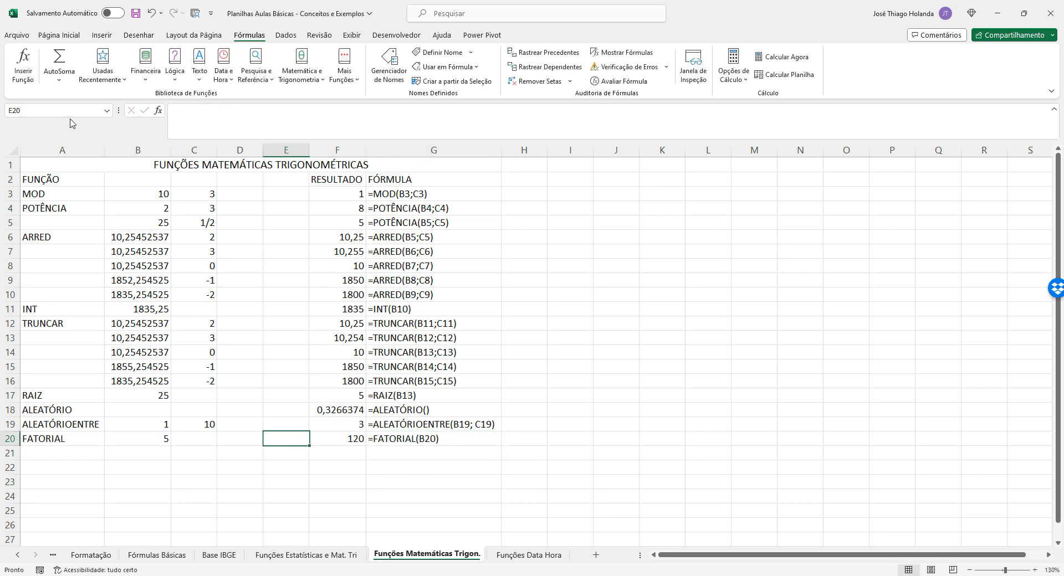
pyautogui.press('Left')
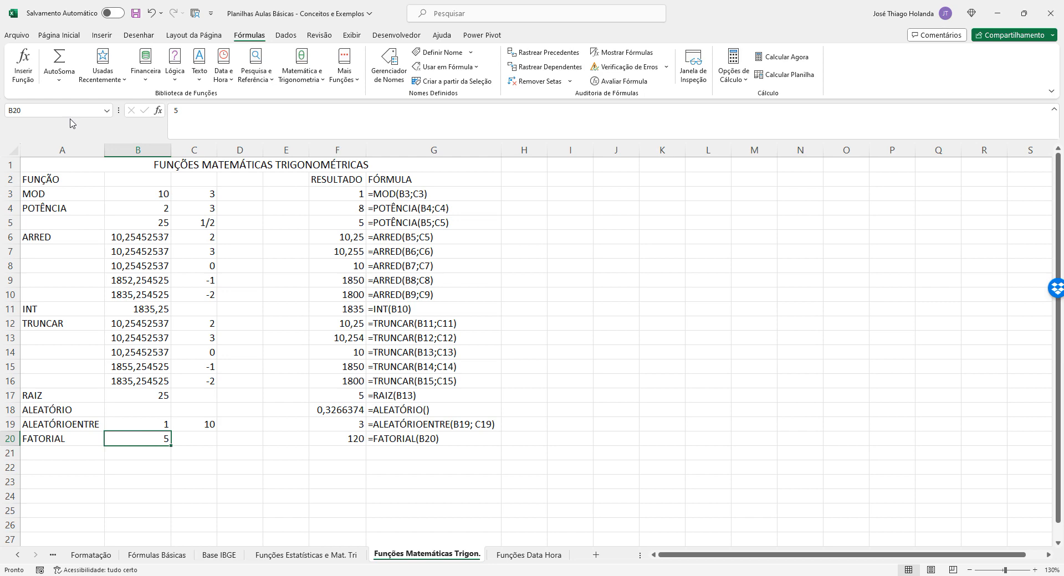
pyautogui.click(301, 72)
pyautogui.scroll(-1, 330, 248)
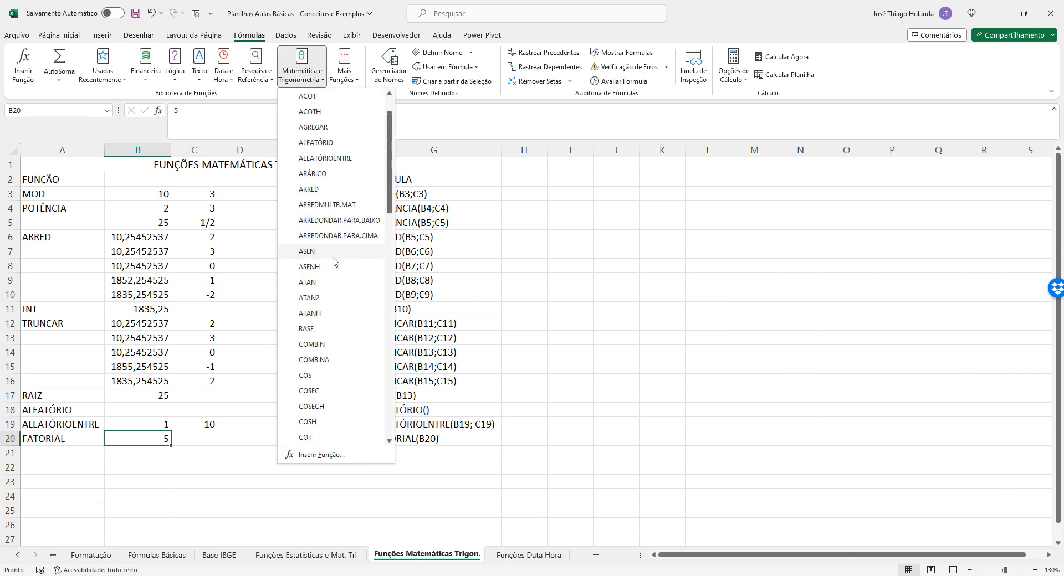
pyautogui.scroll(-4, 335, 265)
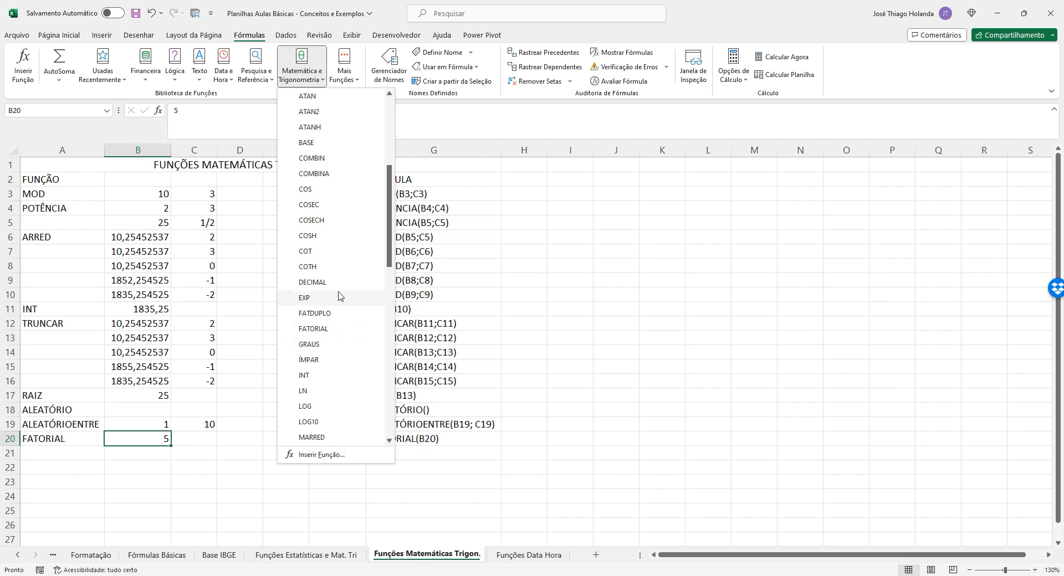
pyautogui.scroll(2, 340, 277)
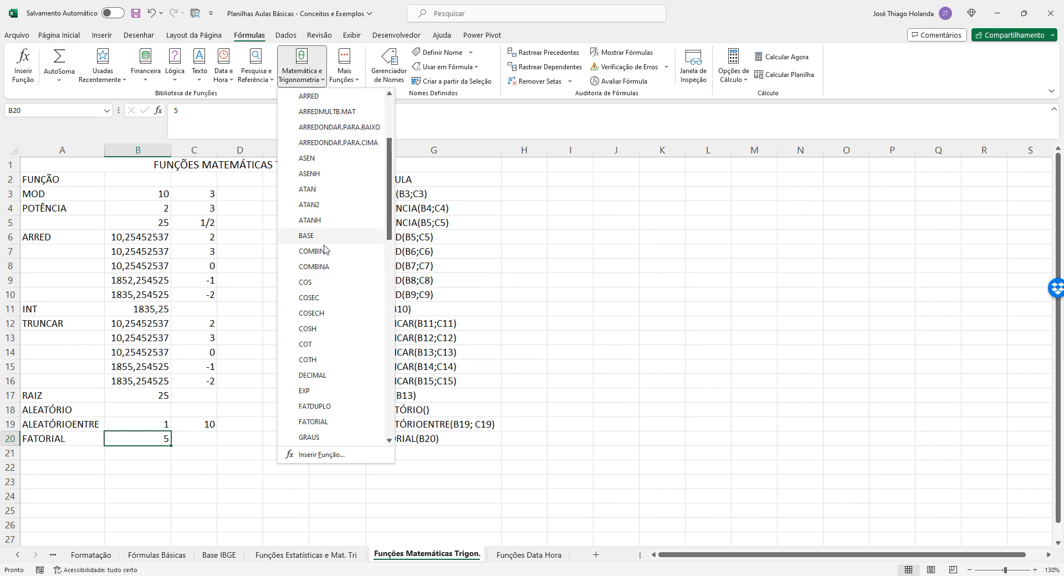
pyautogui.scroll(3, 336, 331)
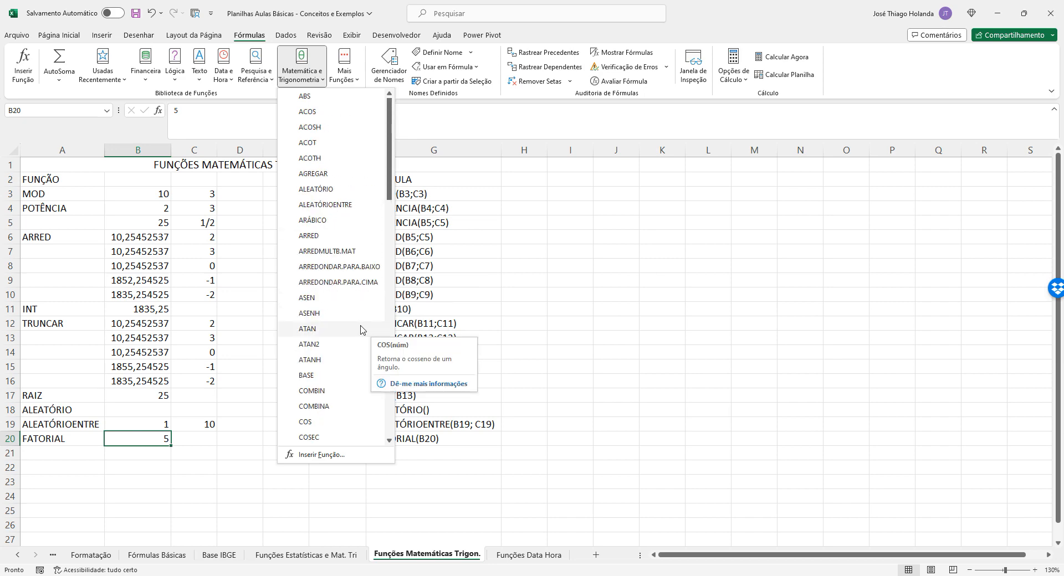
pyautogui.moveTo(223, 72)
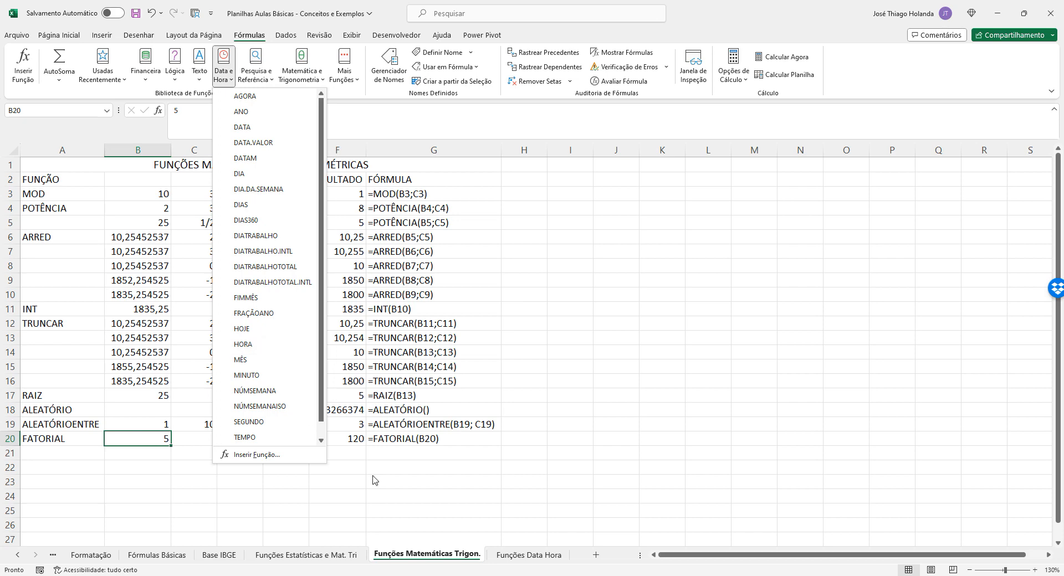
pyautogui.click(449, 499)
# Step: On the Funções Data Hora sheet, add the function labels HORA, MINUTO and SEGUNDO in A8, A9 and A10
pyautogui.click(528, 554)
pyautogui.click(28, 242)
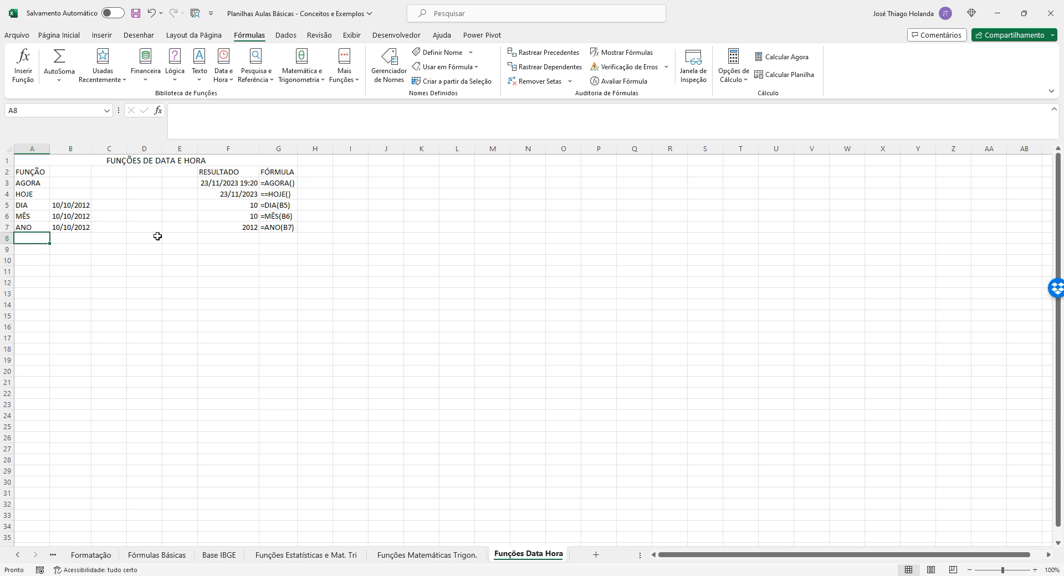
pyautogui.write('HOTRA')
pyautogui.press('BackSpace')
pyautogui.press('BackSpace')
pyautogui.press('BackSpace')
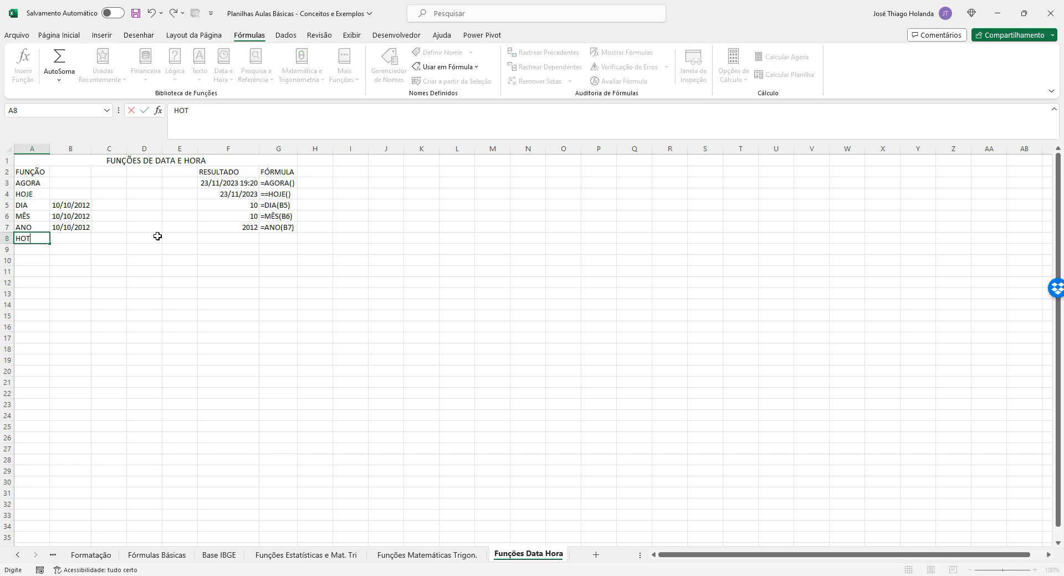
pyautogui.write('RA')
pyautogui.press('Return')
pyautogui.write('MINUTO')
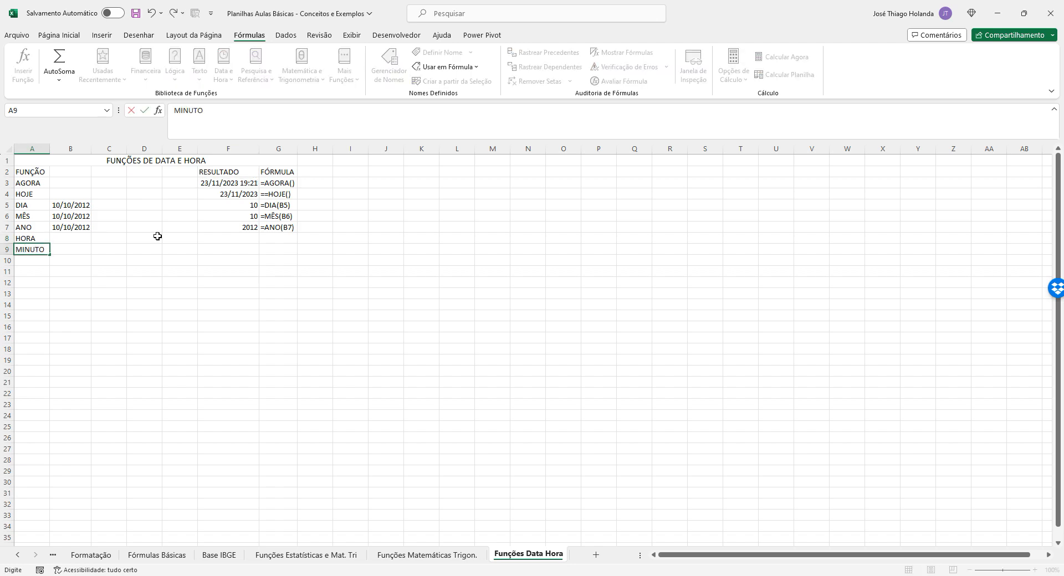
pyautogui.press('Return')
pyautogui.write('SEGUNDO')
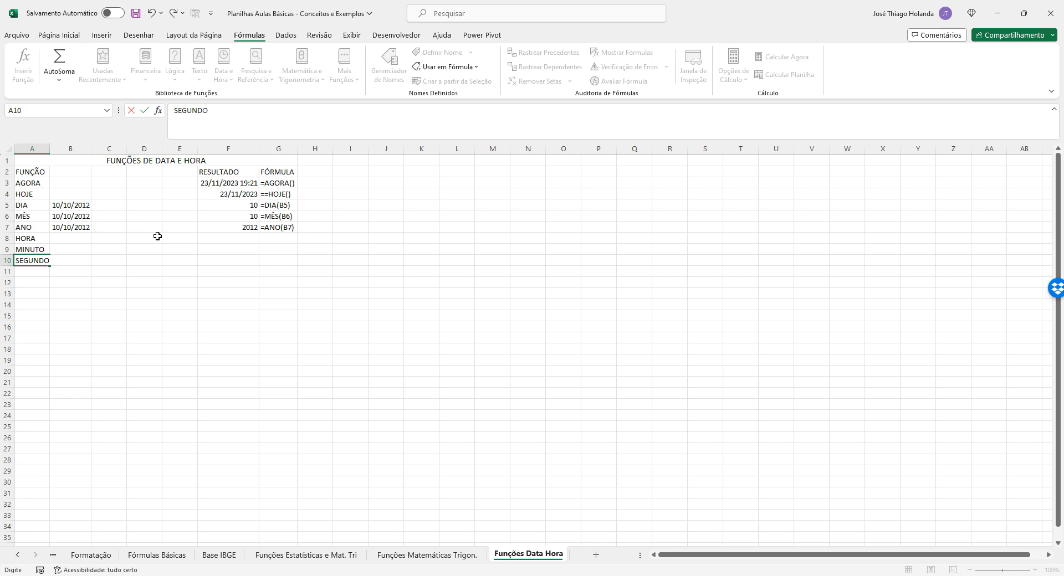
pyautogui.press('Return')
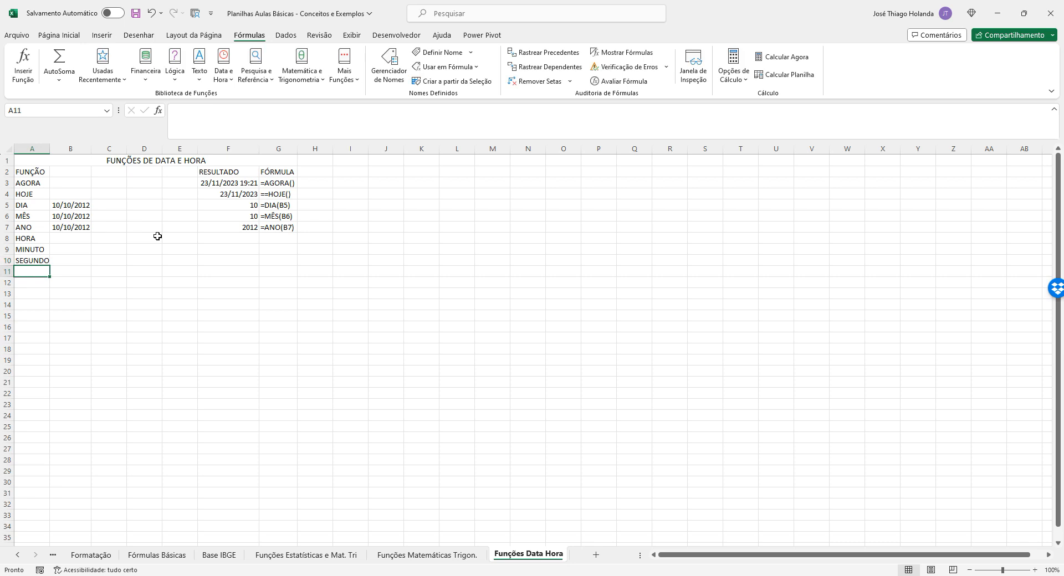
# Step: Fit column A's width to its labels and enter the time 10:00:00 in B8 for the HORA example
pyautogui.press('Up')
pyautogui.press('Up')
pyautogui.press('Right')
pyautogui.press('Up')
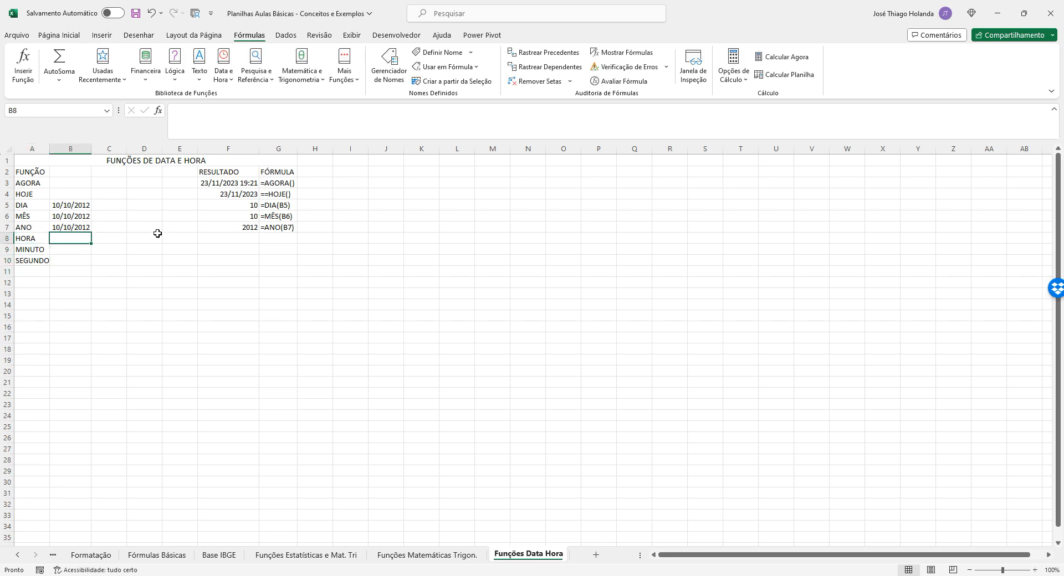
pyautogui.doubleClick(49, 149)
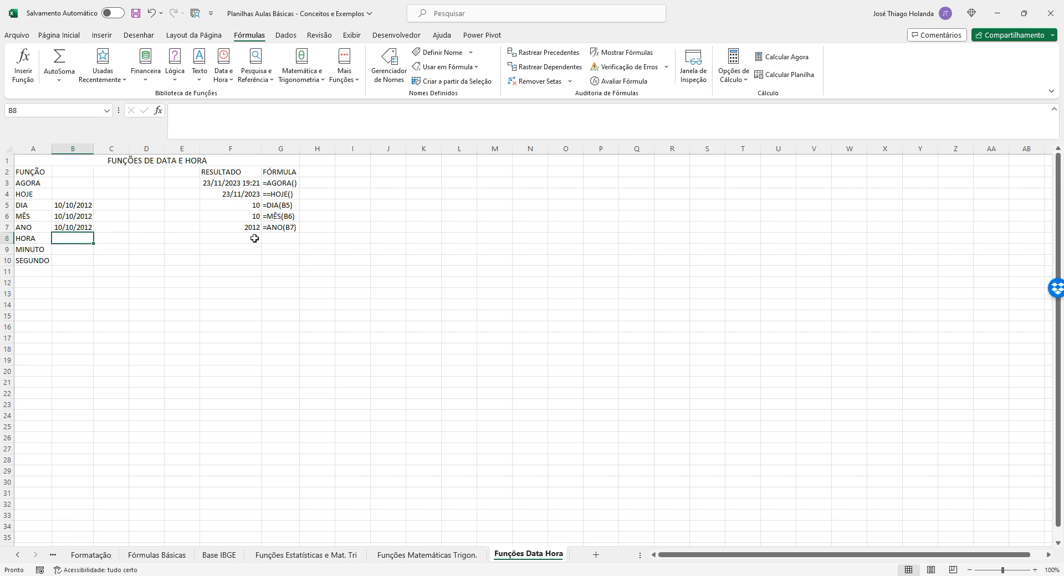
pyautogui.write('10')
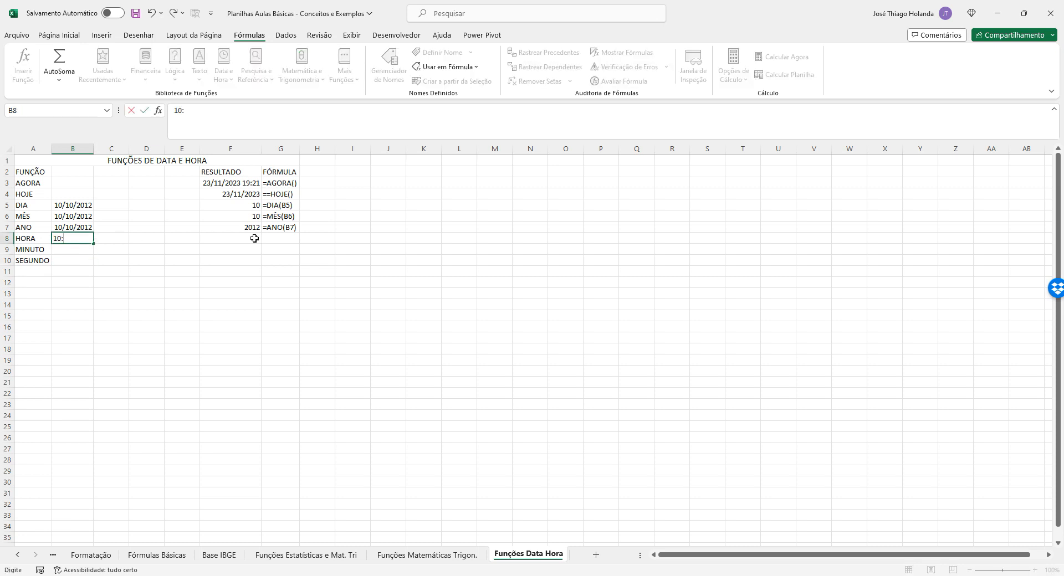
pyautogui.write(':00:00')
pyautogui.hotkey('ctrl', 'Return')
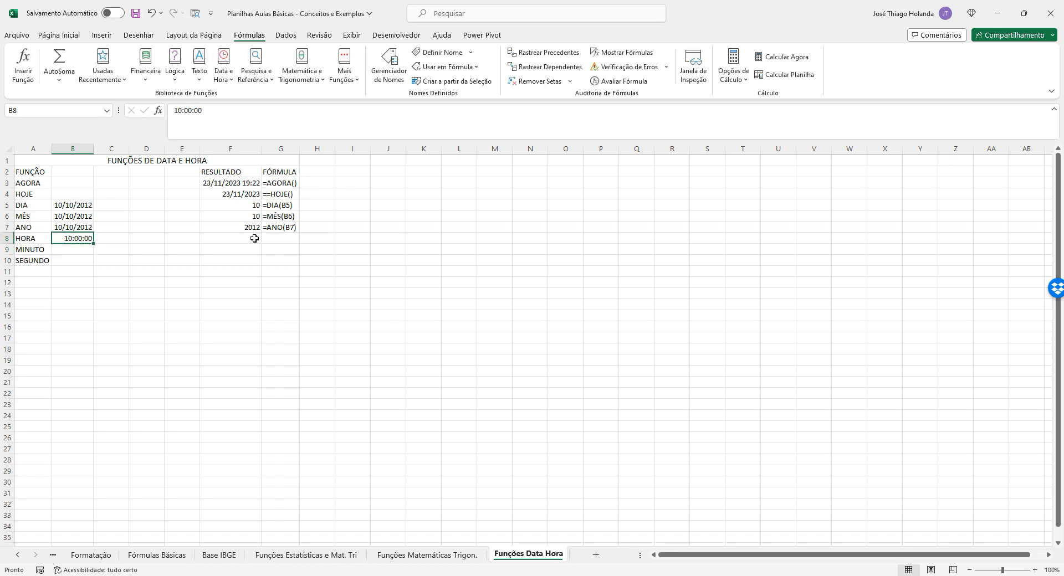
# Step: Apply the Hora number format to B8 and fill the time series down through B10
pyautogui.click(78, 36)
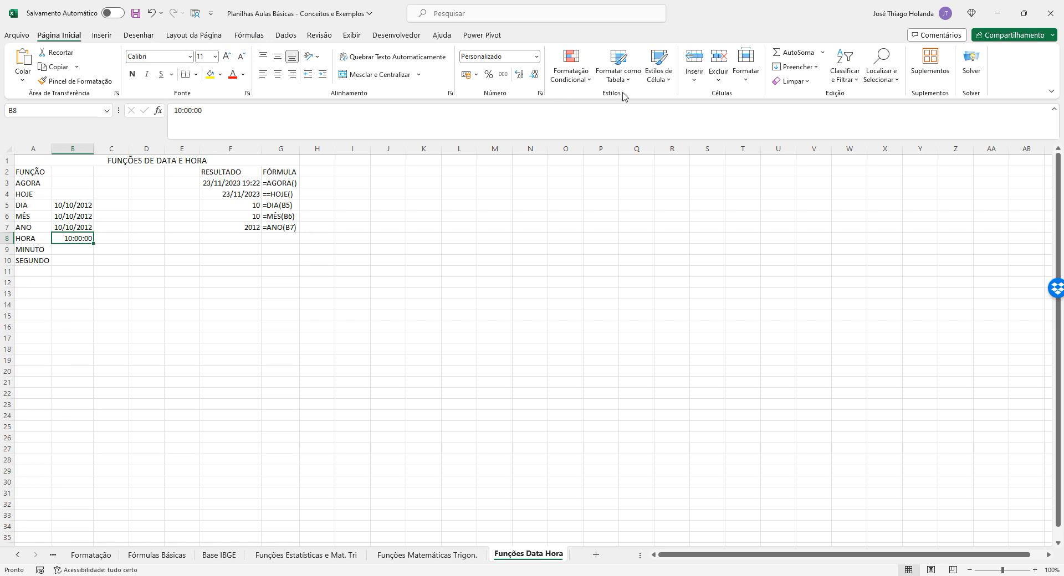
pyautogui.click(535, 55)
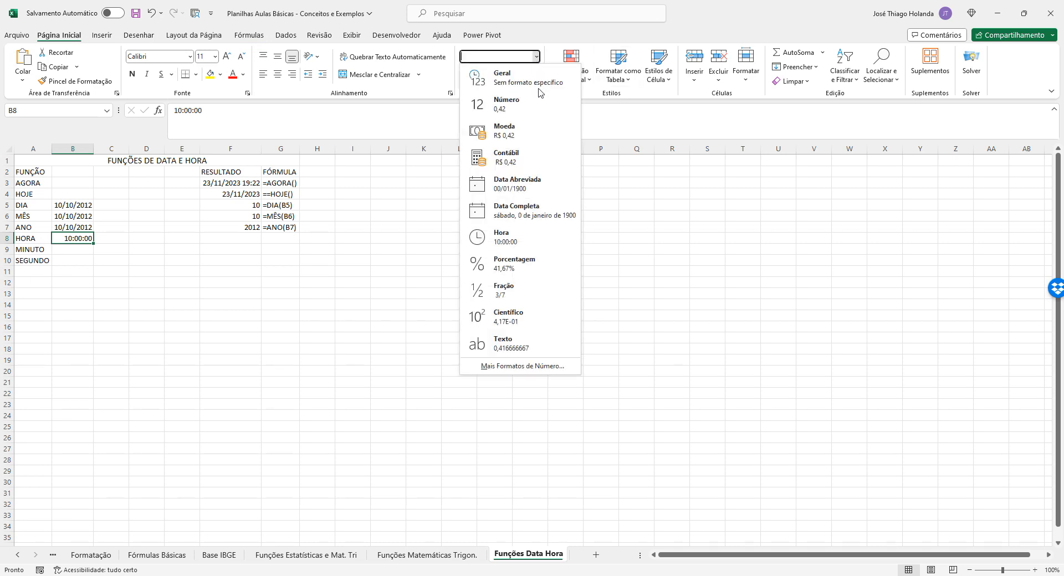
pyautogui.click(519, 236)
pyautogui.click(98, 284)
pyautogui.click(79, 239)
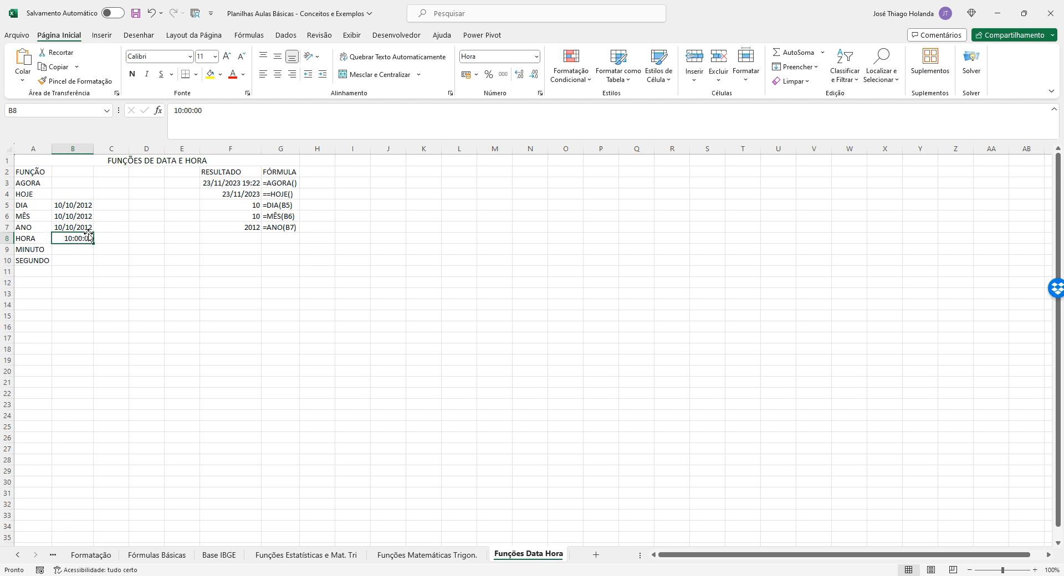
pyautogui.moveTo(93, 244); pyautogui.dragTo(94, 264)
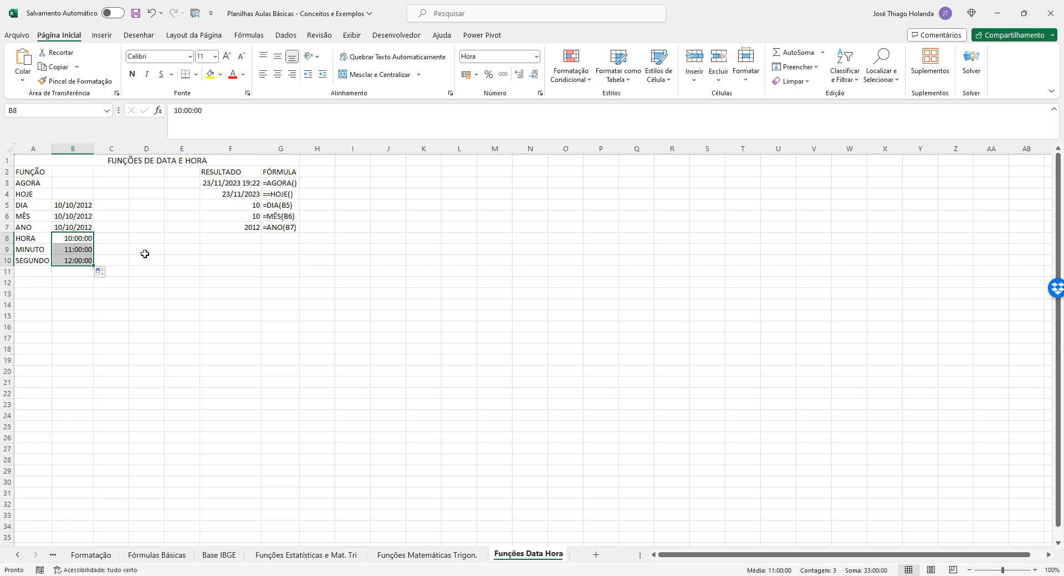
pyautogui.click(145, 252)
# Step: Extract the hour from the B8 time in F8 with the formula =HORA(B8)
pyautogui.click(239, 236)
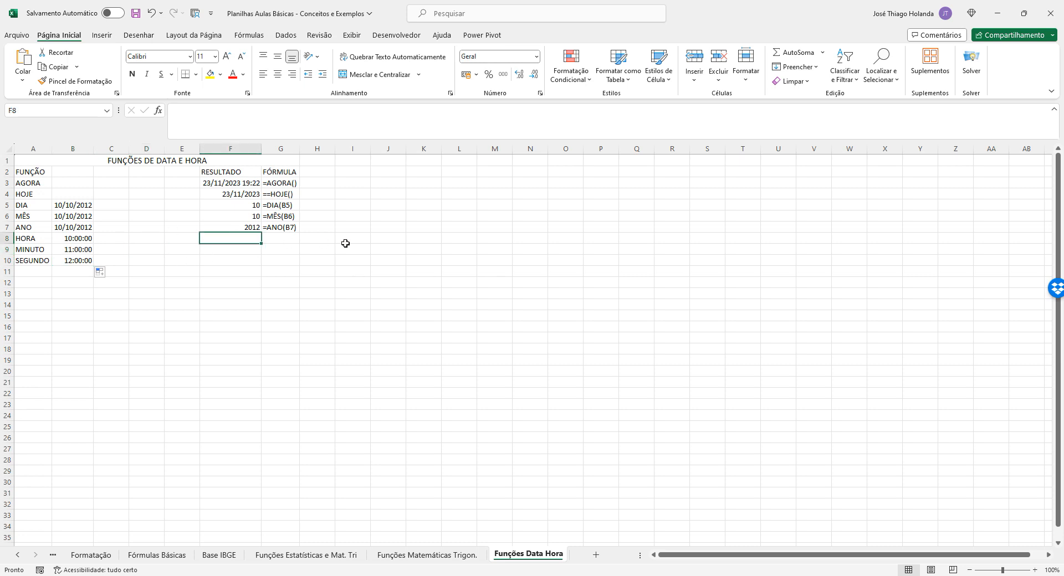
pyautogui.write('=HO')
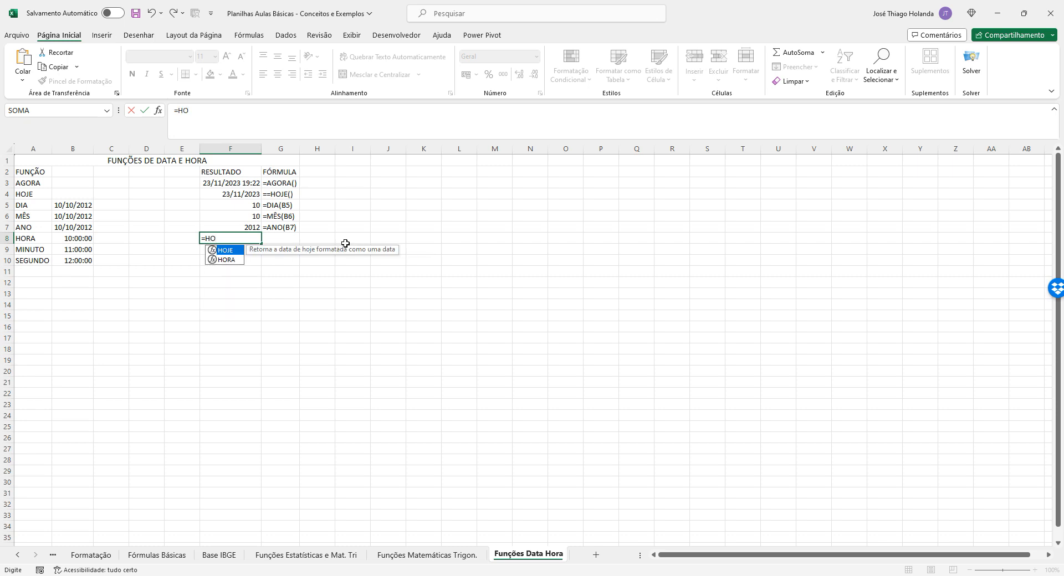
pyautogui.press('BackSpace')
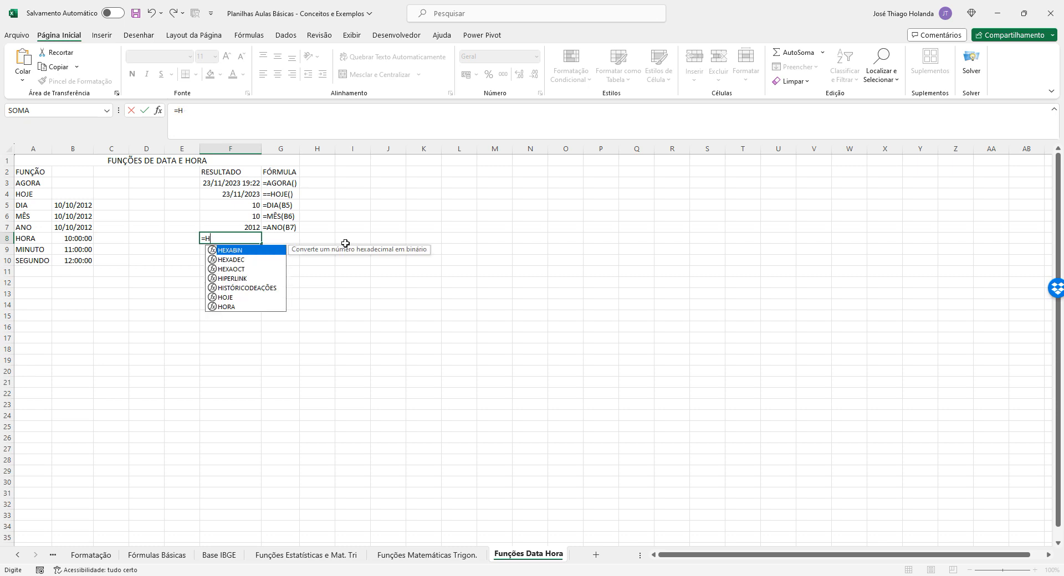
pyautogui.write('O')
pyautogui.press('Down')
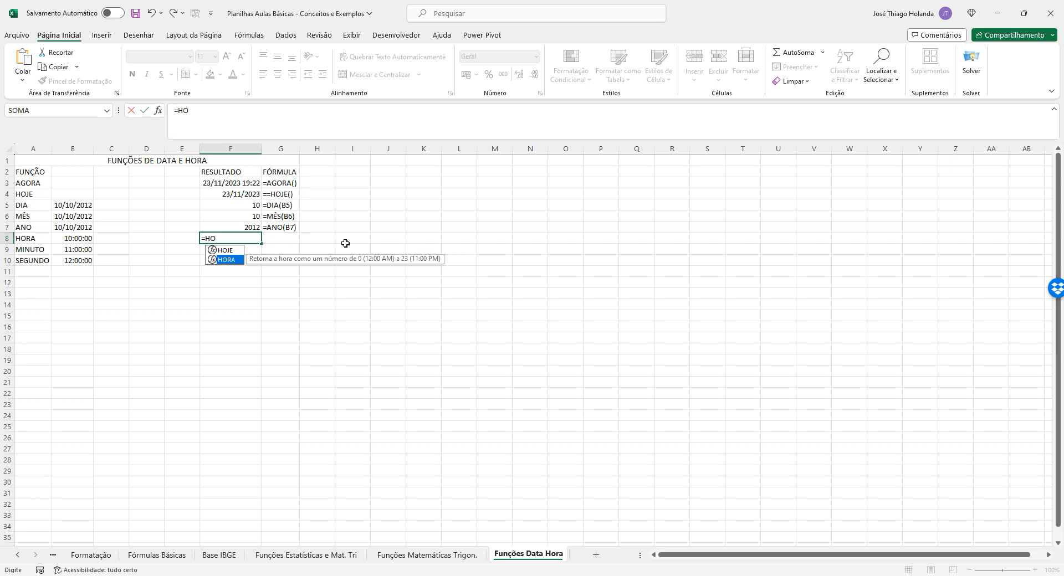
pyautogui.press('Tab')
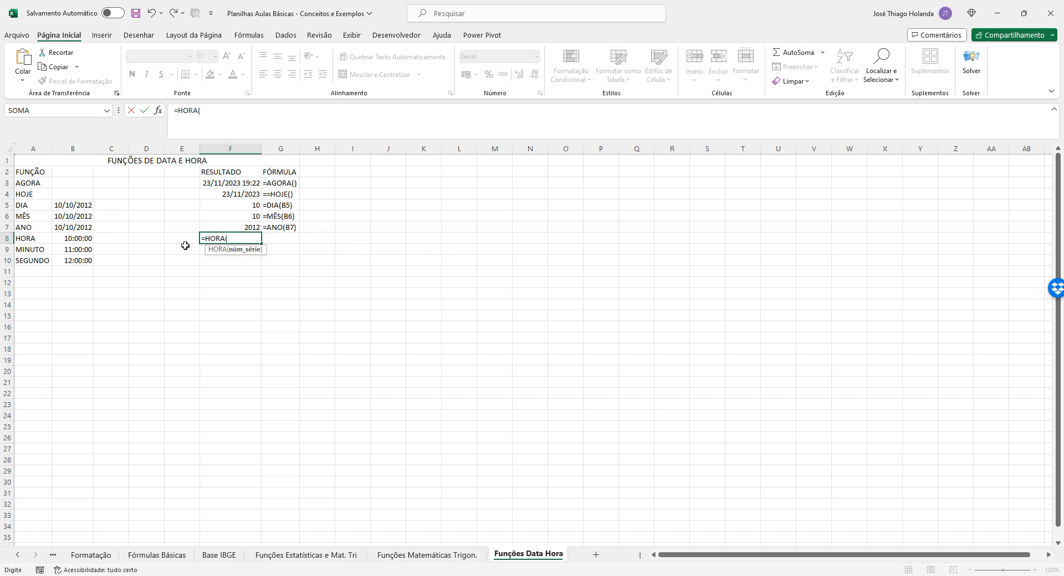
pyautogui.click(66, 239)
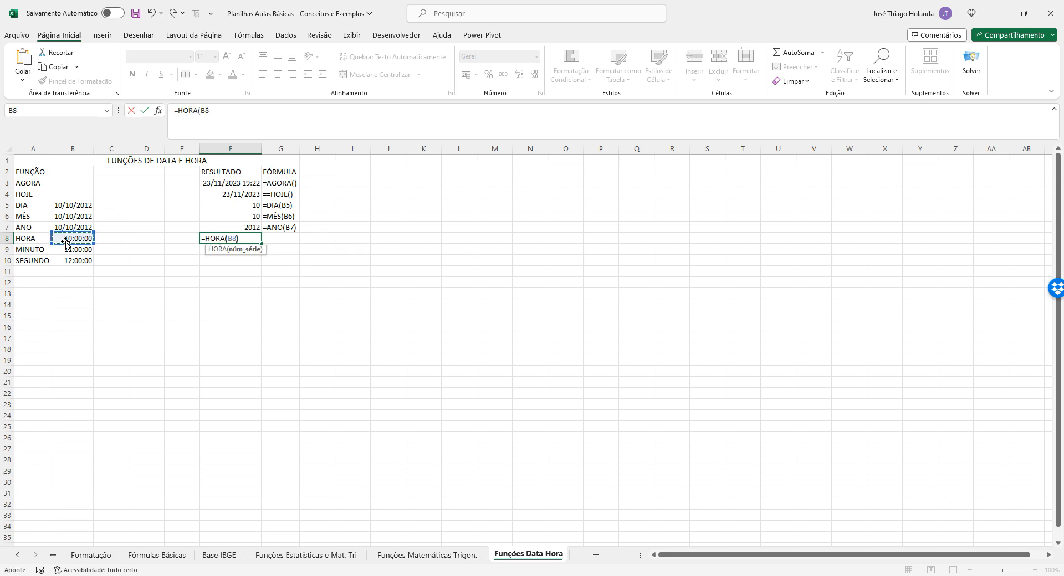
pyautogui.press('Return')
# Step: Copy the formula from F8 and record it in G8 as the text =HORA(B8)
pyautogui.press('Up')
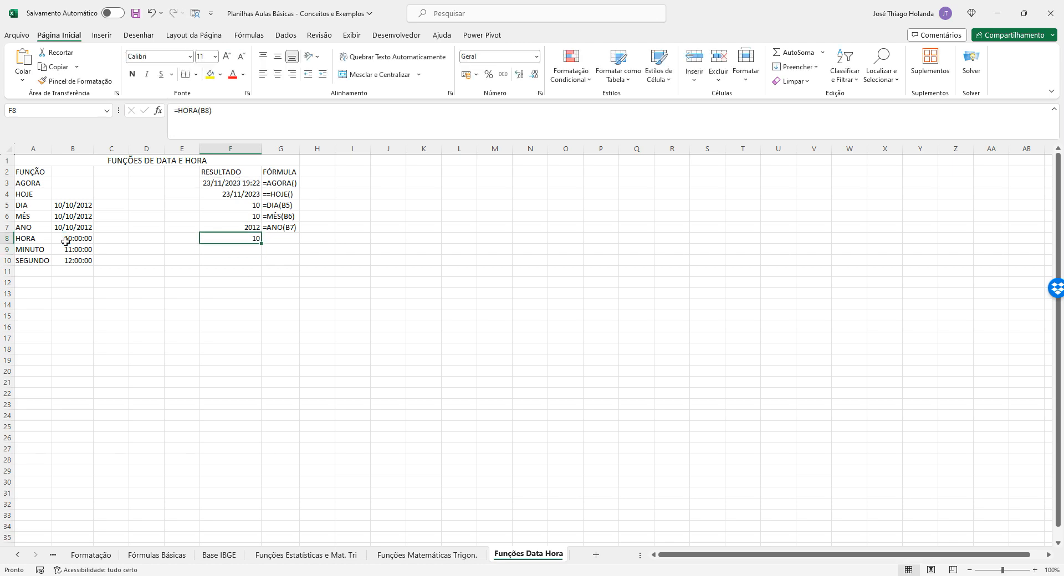
pyautogui.moveTo(261, 112); pyautogui.dragTo(94, 107)
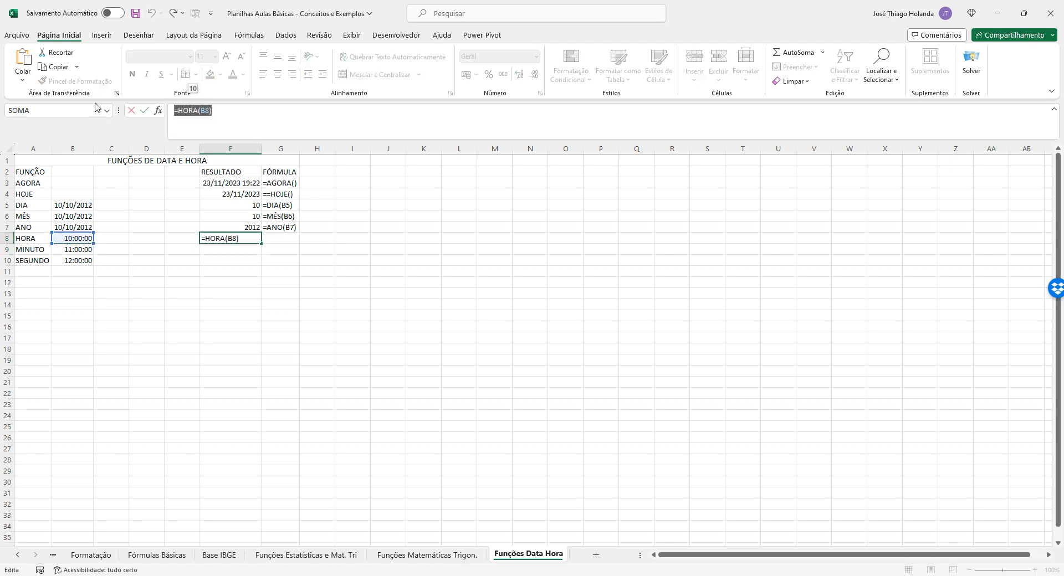
pyautogui.hotkey('ctrl', 'c')
pyautogui.press('Return')
pyautogui.press('Up')
pyautogui.press('Right')
pyautogui.write("'")
pyautogui.hotkey('ctrl', 'v')
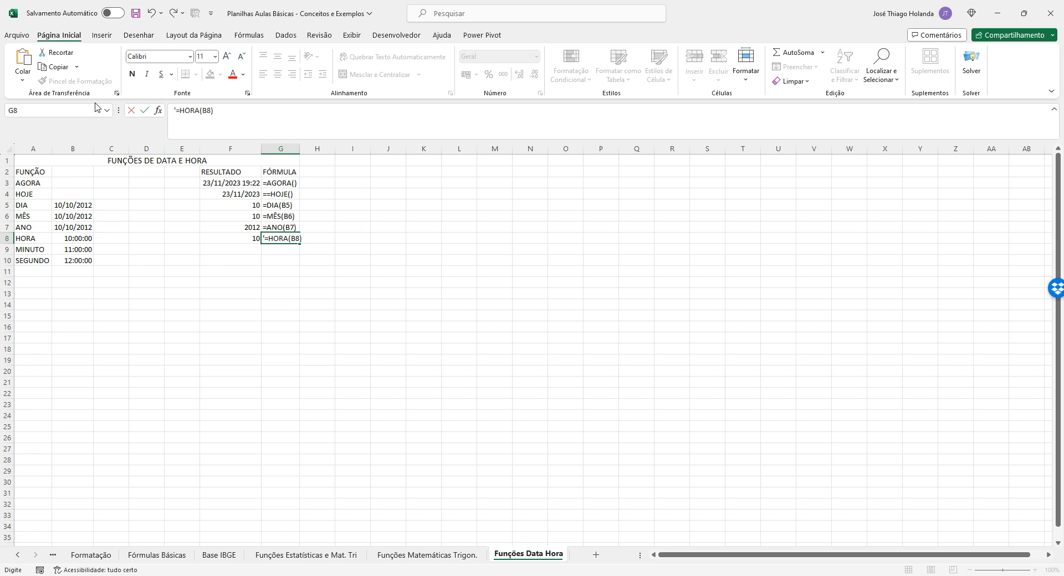
pyautogui.press('Return')
# Step: Extract the minutes from the B9 time in F9 with the formula =MINUTO(B9)
pyautogui.press('Left')
pyautogui.press('Left')
pyautogui.press('Left')
pyautogui.press('Left')
pyautogui.press('Left')
pyautogui.press('Left')
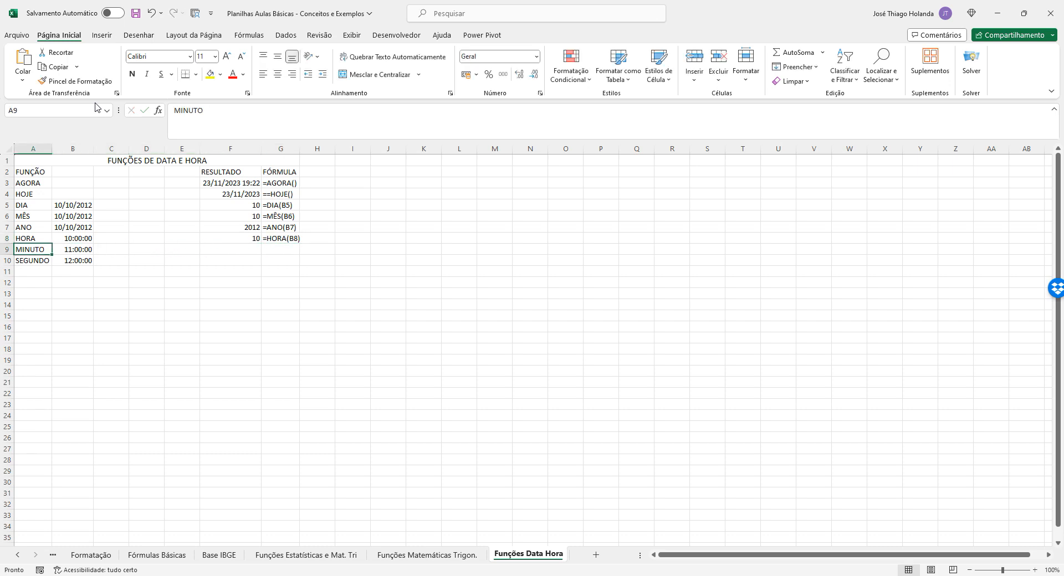
pyautogui.press('Right')
pyautogui.press('Right')
pyautogui.press('Right')
pyautogui.press('Right')
pyautogui.press('Right')
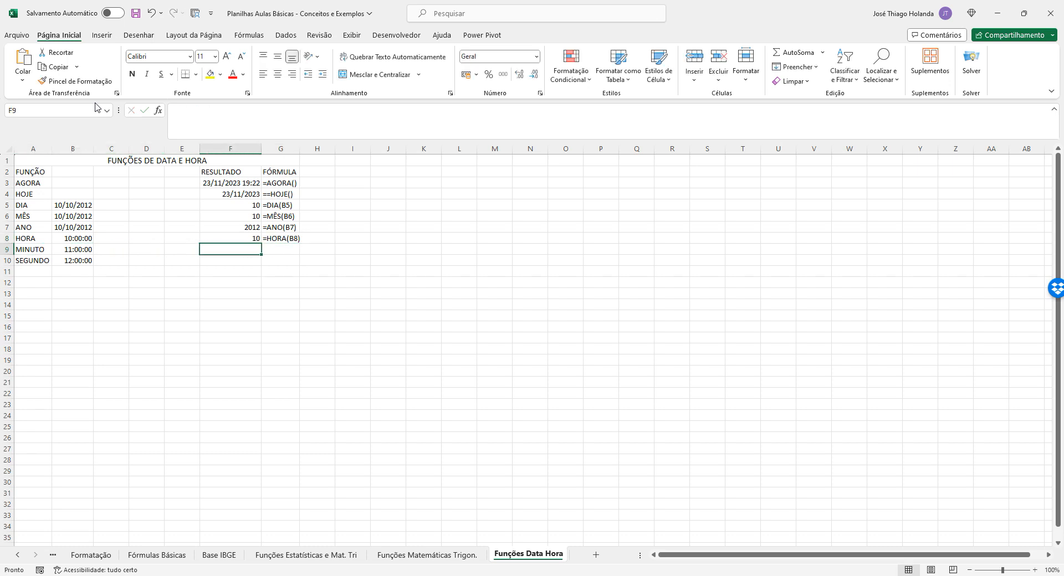
pyautogui.write('=MI')
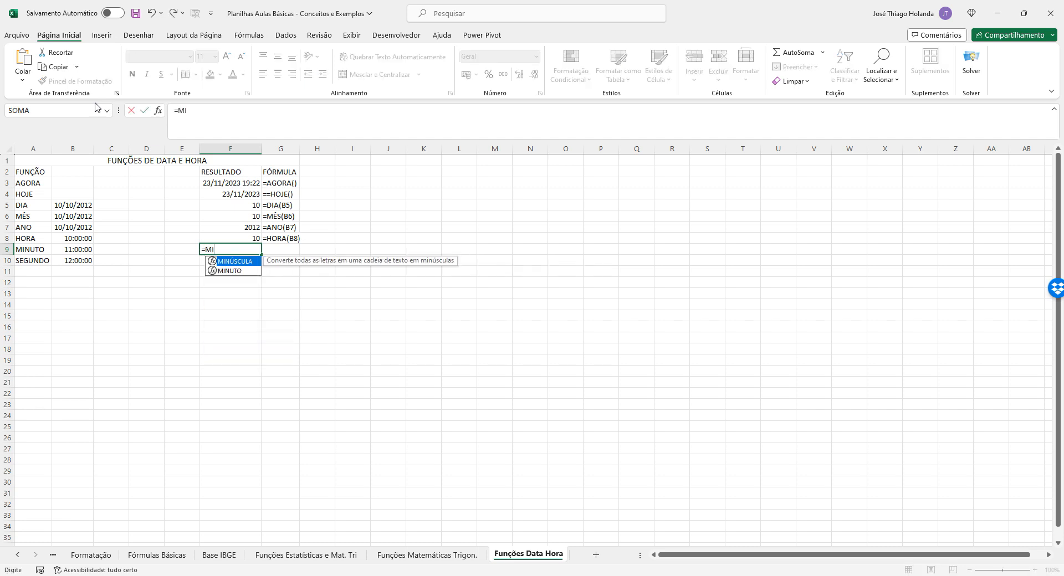
pyautogui.press('Down')
pyautogui.press('Tab')
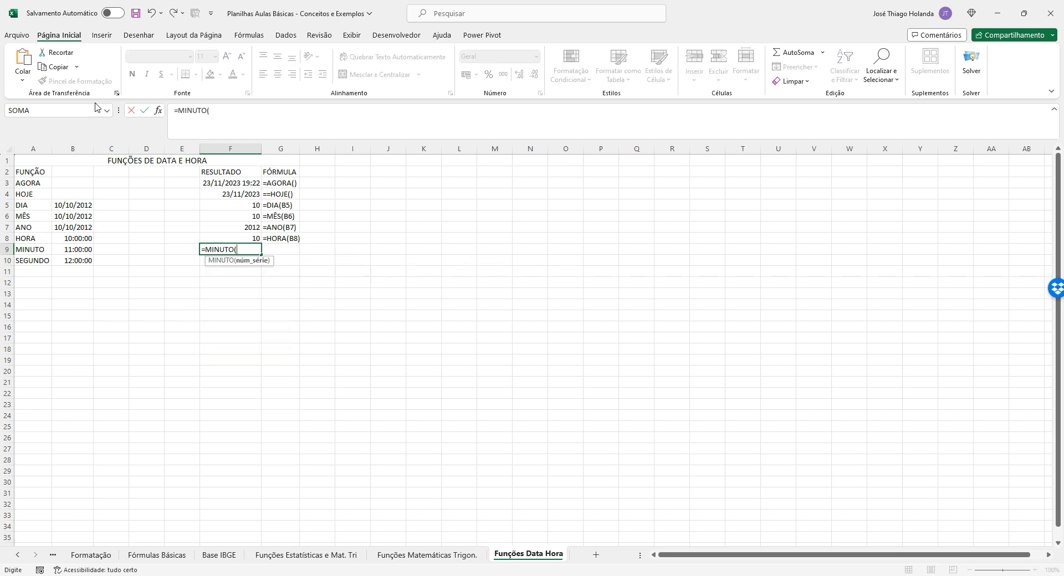
pyautogui.click(76, 250)
pyautogui.write(')')
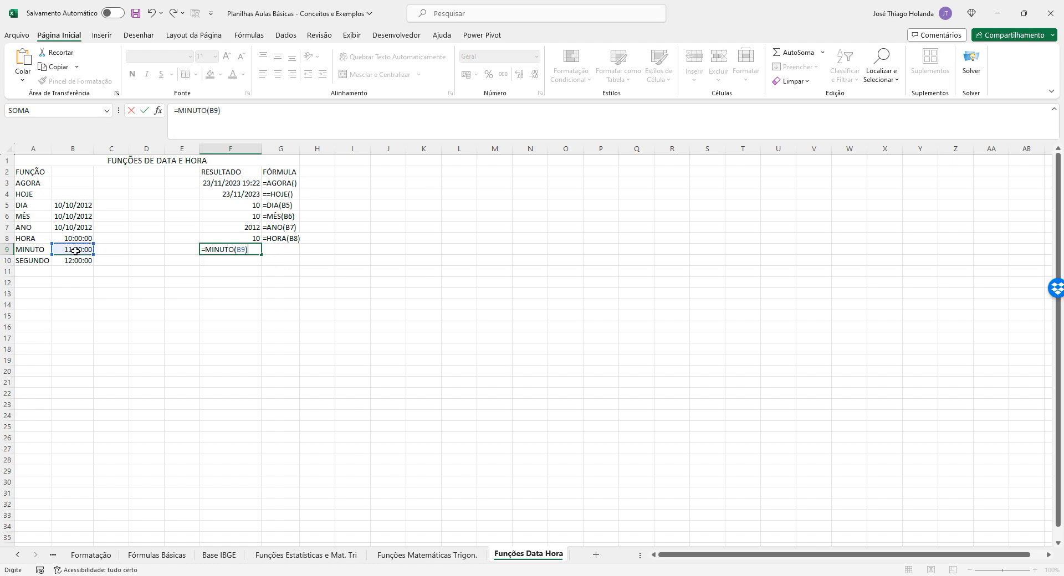
pyautogui.hotkey('ctrl', 'Return')
# Step: Record the F9 formula in G9 as the text =MINUTO(B9)
pyautogui.click(280, 115)
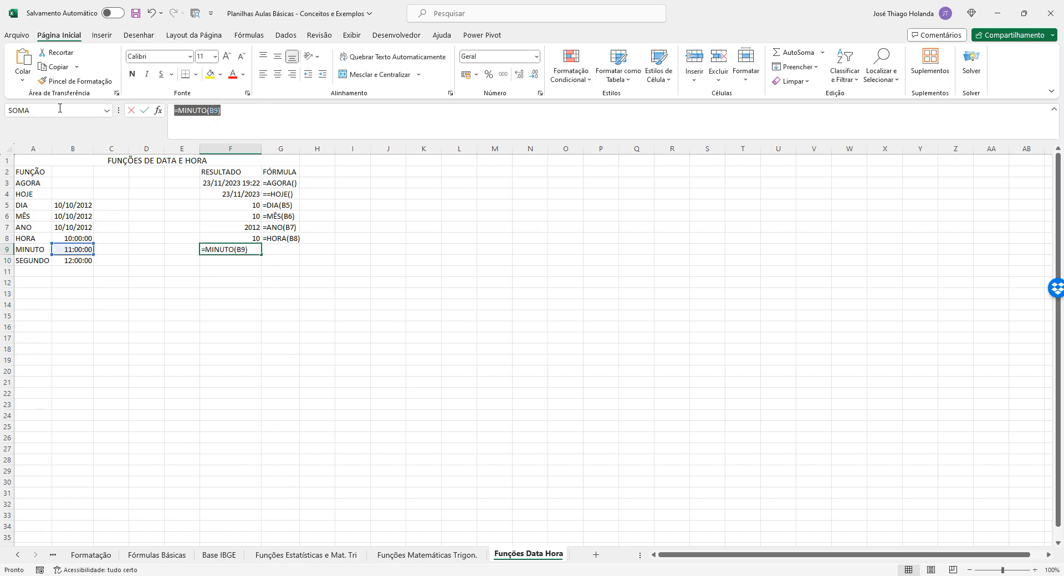
pyautogui.press('Return')
pyautogui.press('Up')
pyautogui.press('Right')
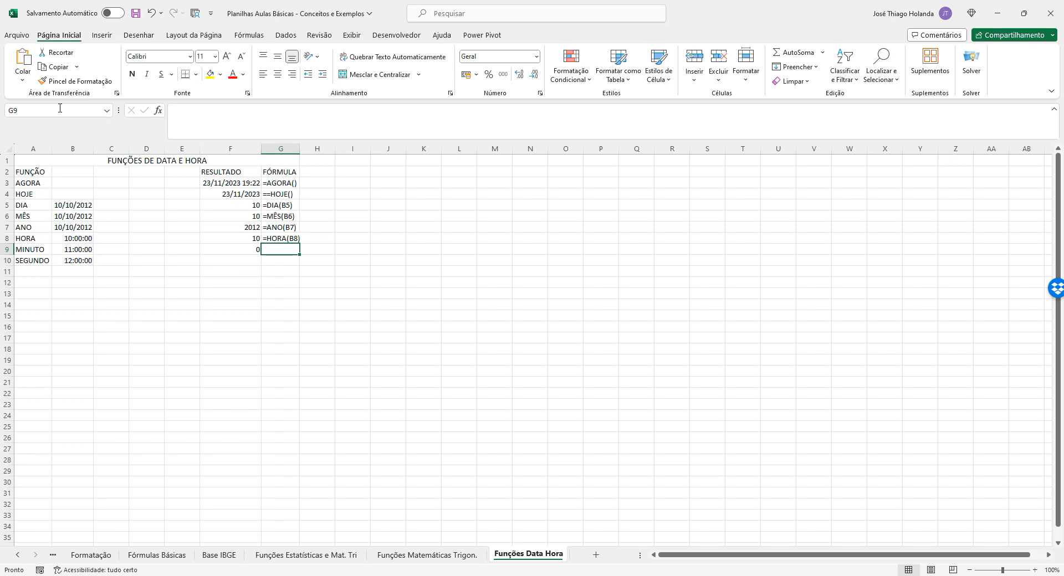
pyautogui.write("'=MINUTO(B9)")
pyautogui.press('Return')
# Step: Extract the seconds from the B10 time in F10 with the formula =SEGUNDO(B10)
pyautogui.press('Left')
pyautogui.press('Left')
pyautogui.press('Left')
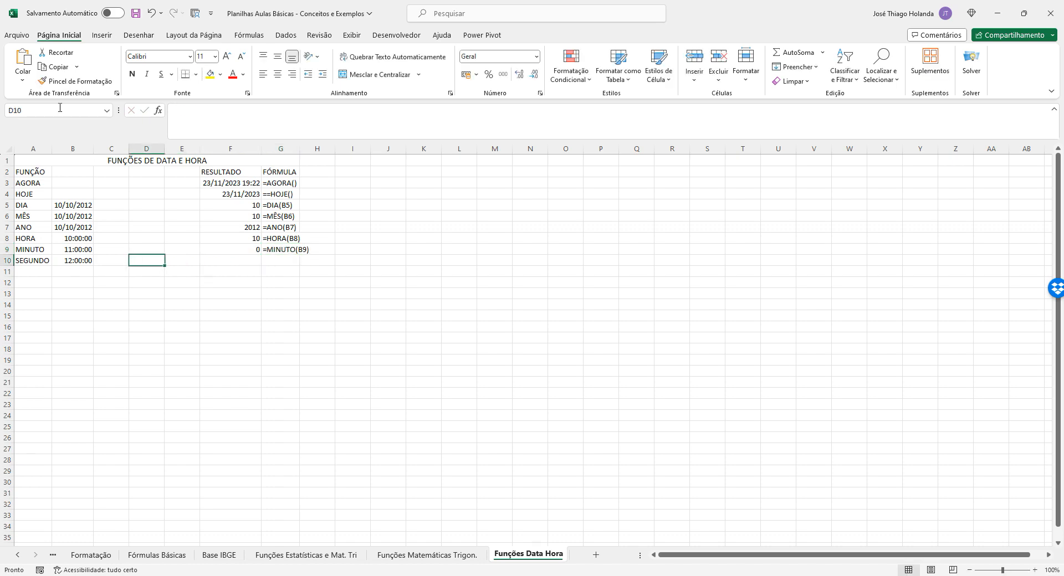
pyautogui.press('Left')
pyautogui.press('Right')
pyautogui.press('Right')
pyautogui.press('Right')
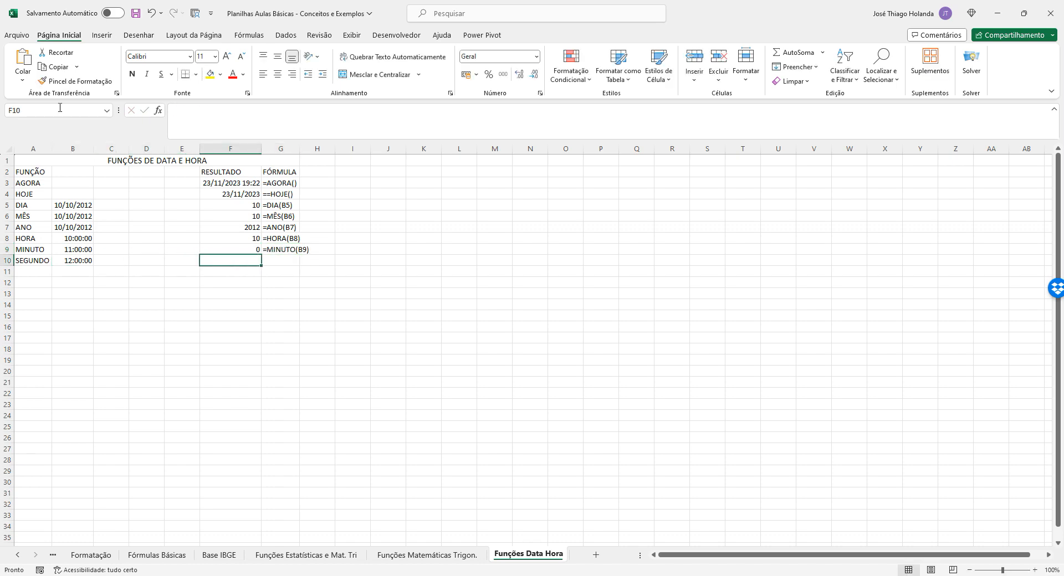
pyautogui.write('=SEG')
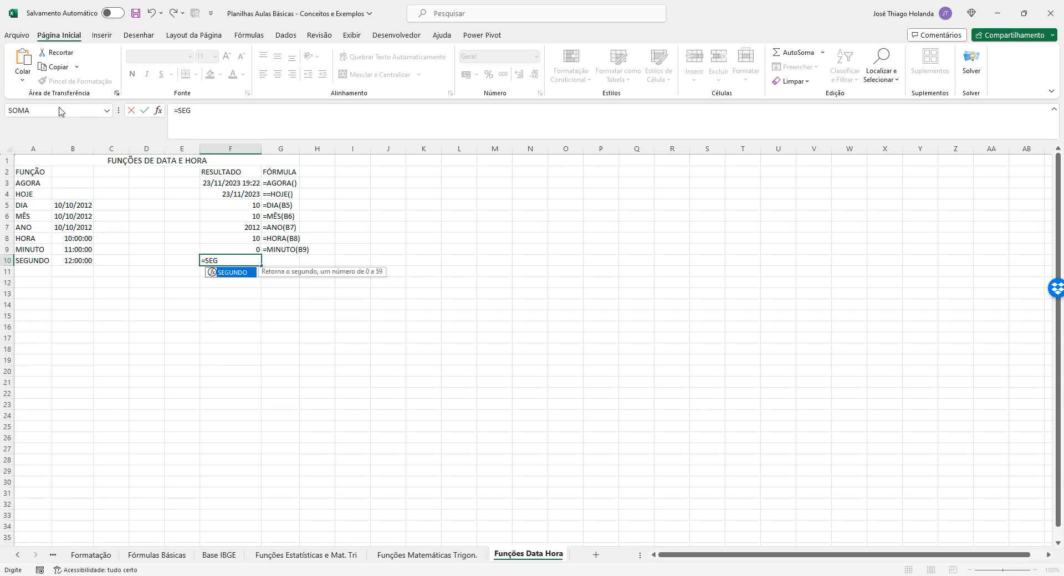
pyautogui.write('UN')
pyautogui.press('Tab')
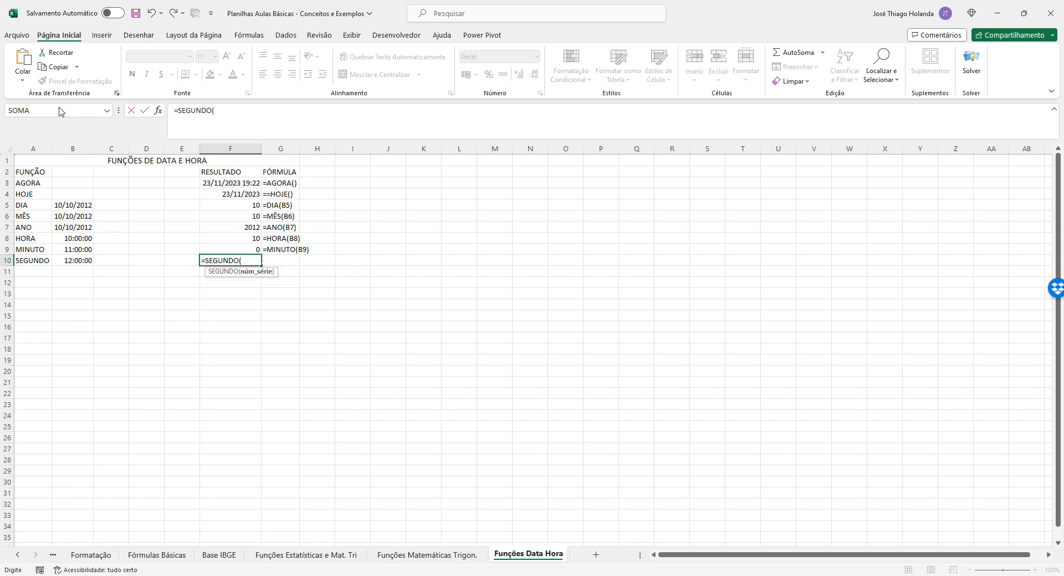
pyautogui.click(78, 261)
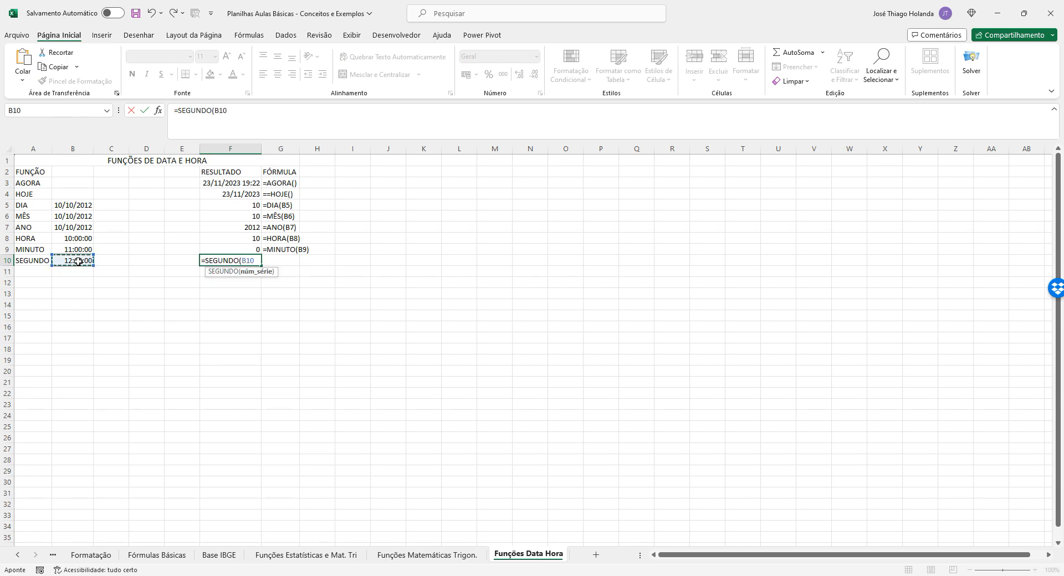
pyautogui.write(')')
pyautogui.hotkey('ctrl', 'Return')
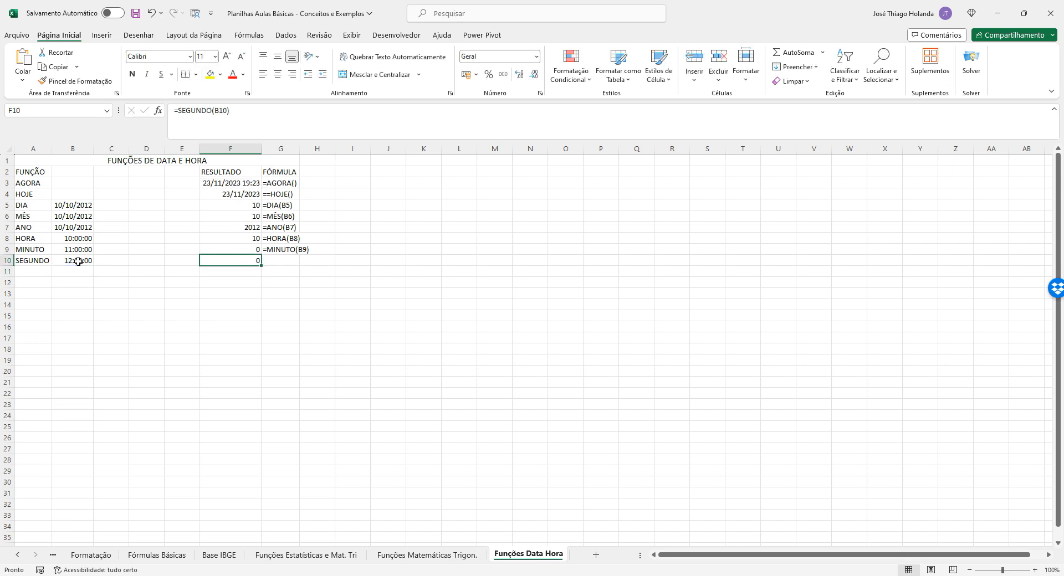
# Step: Copy the formula from F10 and record it in G10 as the text =SEGUNDO(B10)
pyautogui.moveTo(254, 117); pyautogui.dragTo(111, 115)
pyautogui.hotkey('ctrl', 'c')
pyautogui.press('Escape')
pyautogui.press('Tab')
pyautogui.write("'")
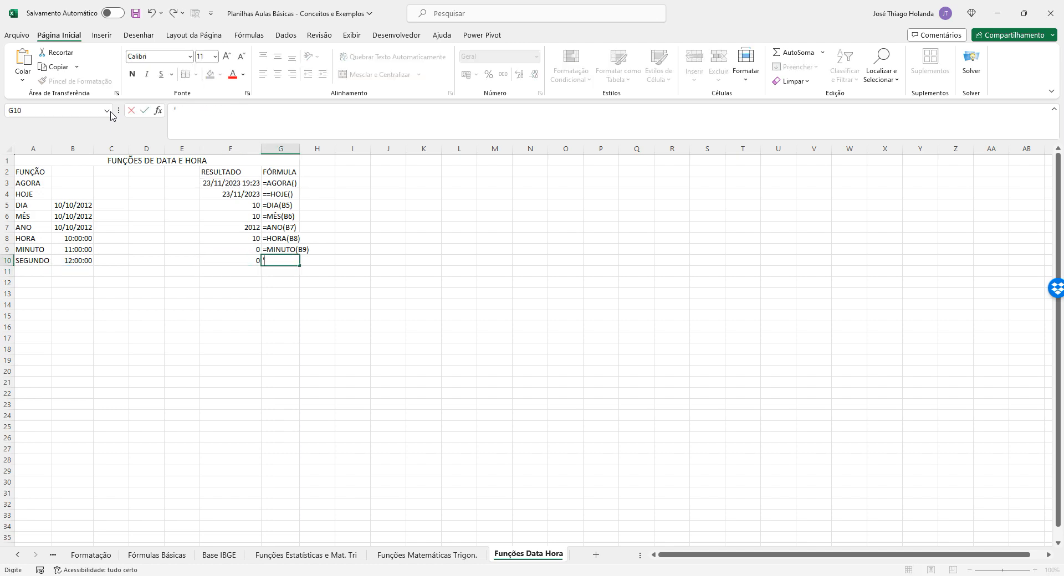
pyautogui.hotkey('ctrl', 'v')
pyautogui.press('Return')
# Step: Change the MINUTO example time in B9 to 11:10:00
pyautogui.press('Up')
pyautogui.press('Left')
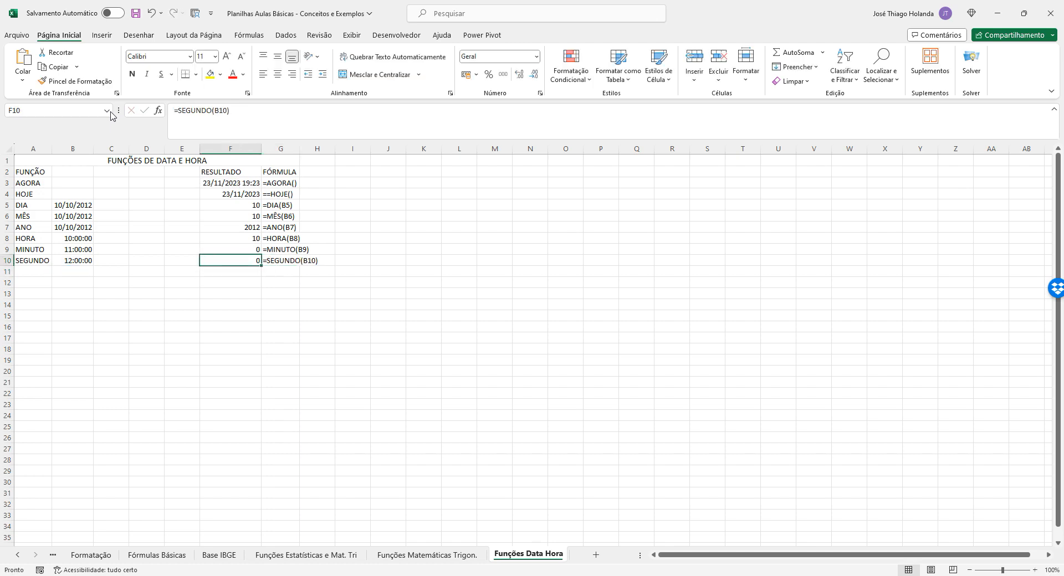
pyautogui.press('Up')
pyautogui.press('Left')
pyautogui.press('Left')
pyautogui.press('Left')
pyautogui.press('Left')
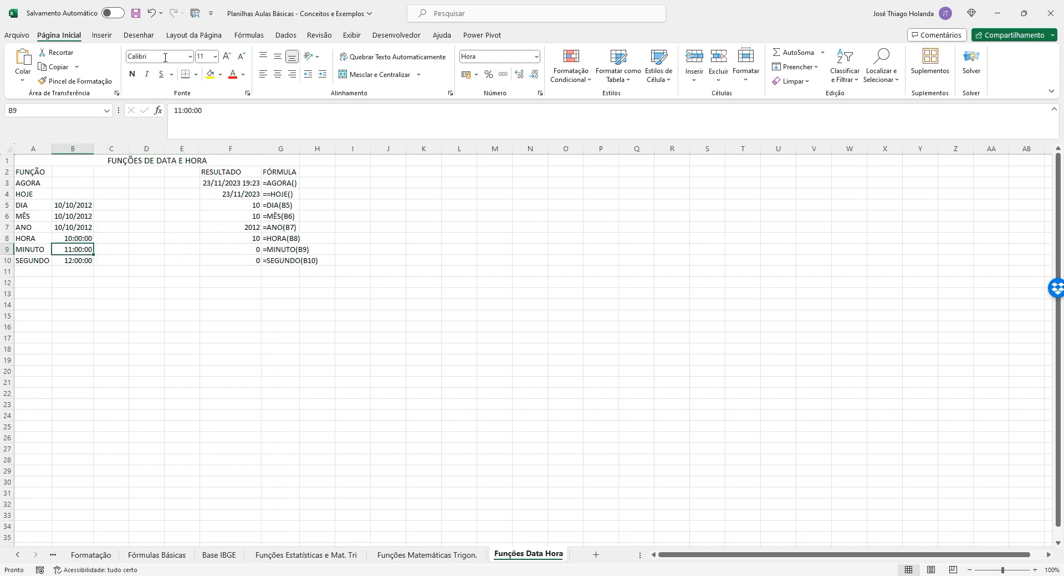
pyautogui.doubleClick(187, 110)
pyautogui.write('1')
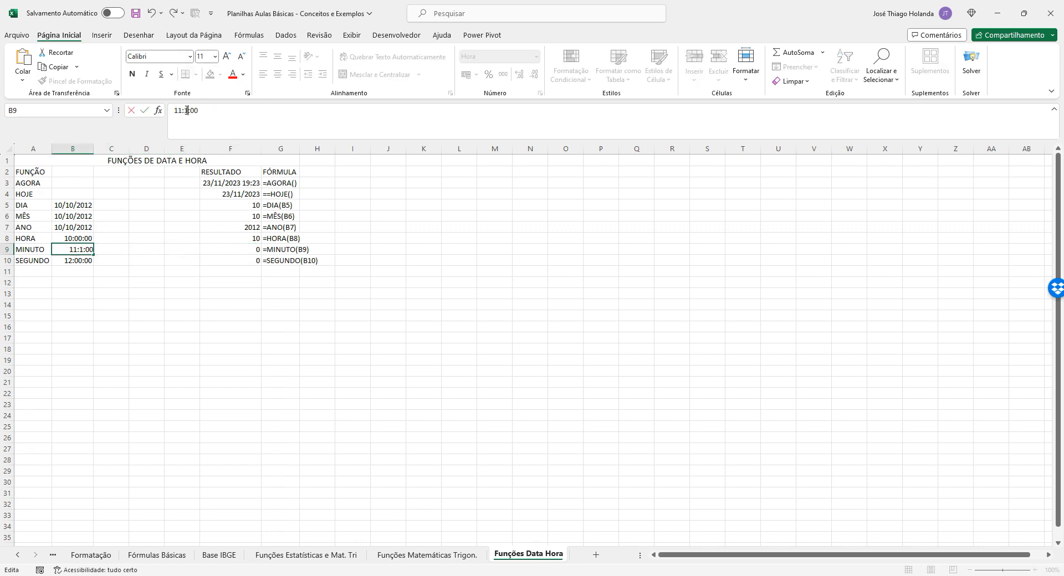
pyautogui.press('Return')
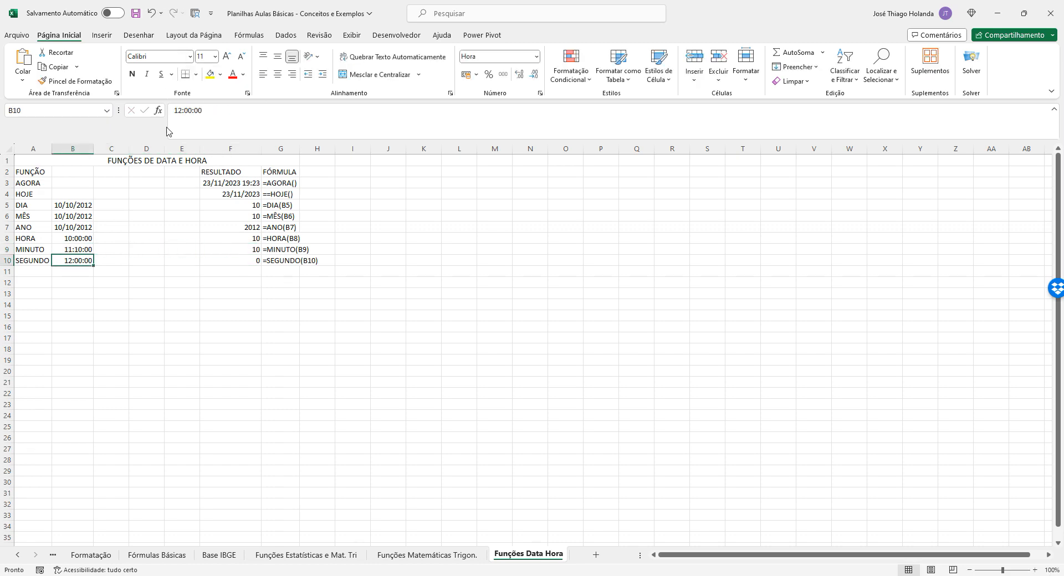
# Step: Change the time in cell B9 of the MINUTO row to 11:20:00
pyautogui.click(82, 248)
pyautogui.doubleClick(188, 111)
pyautogui.write('20')
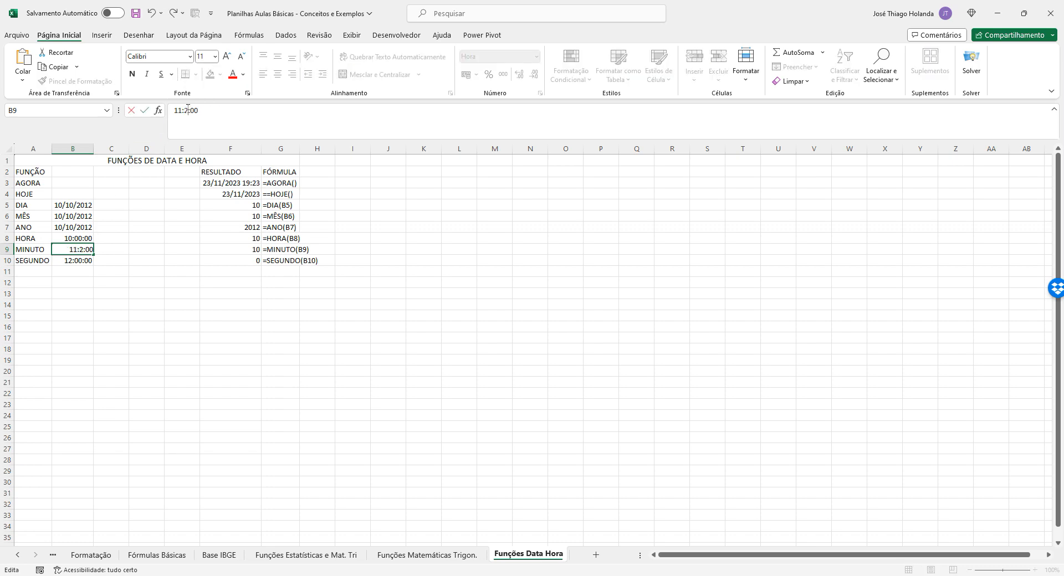
pyautogui.press('Return')
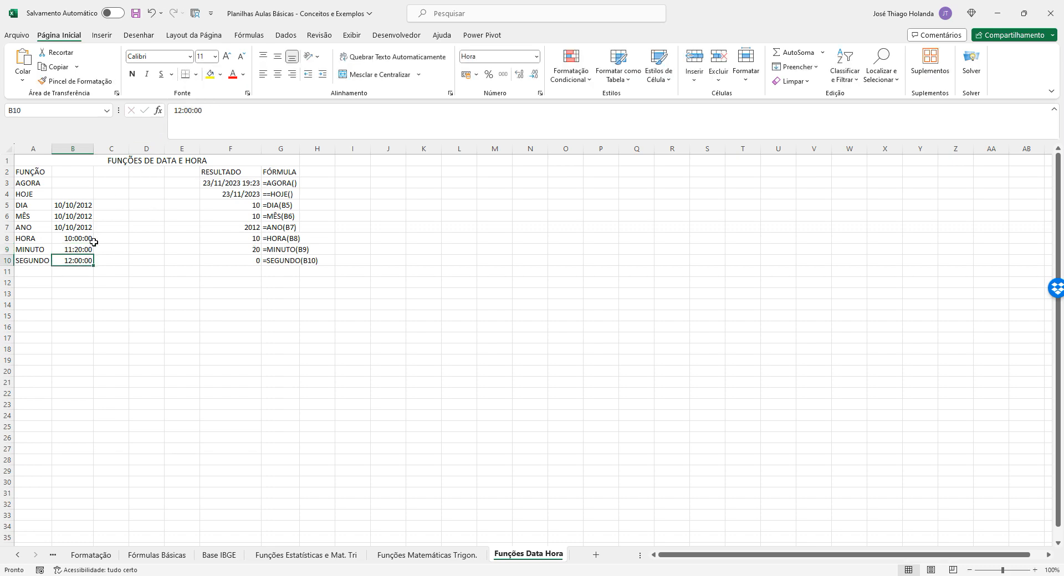
# Step: Set the time in cell B10 of the SEGUNDO row to 12:30:35, and autofit column G to its formula text
pyautogui.doubleClick(187, 110)
pyautogui.write('30')
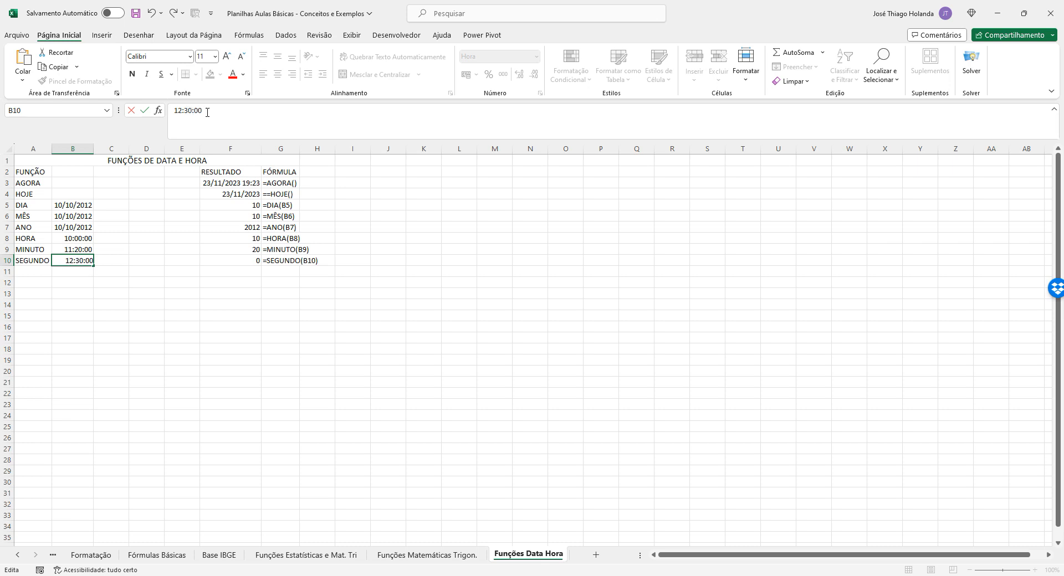
pyautogui.doubleClick(199, 110)
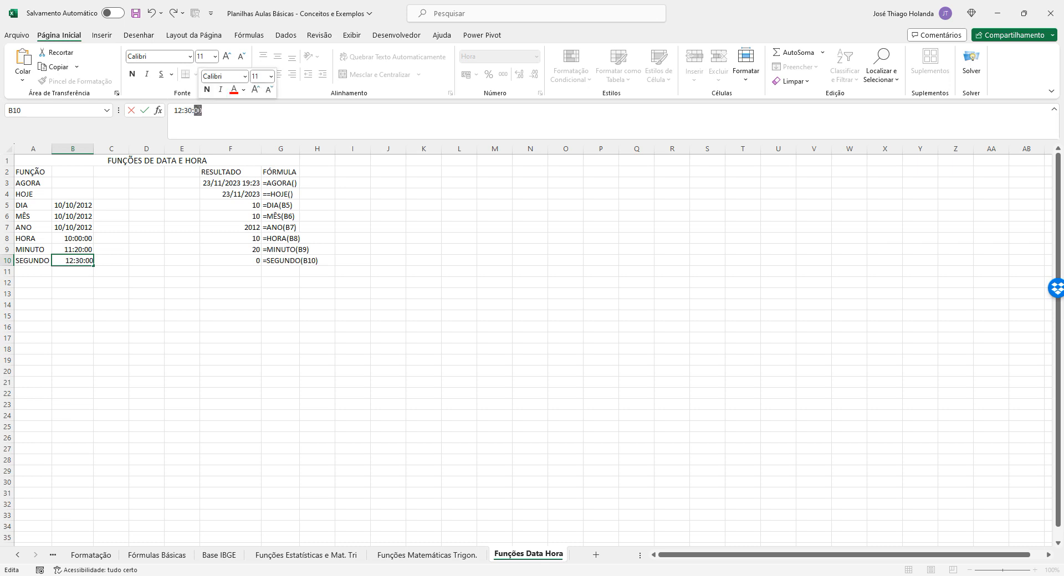
pyautogui.write('35')
pyautogui.press('Return')
pyautogui.click(404, 224)
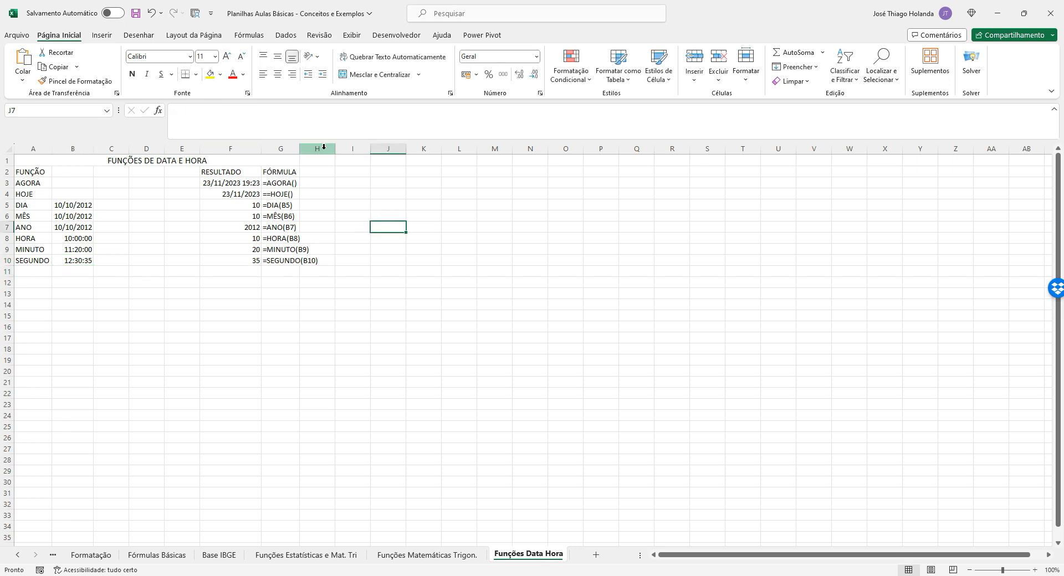
pyautogui.doubleClick(299, 148)
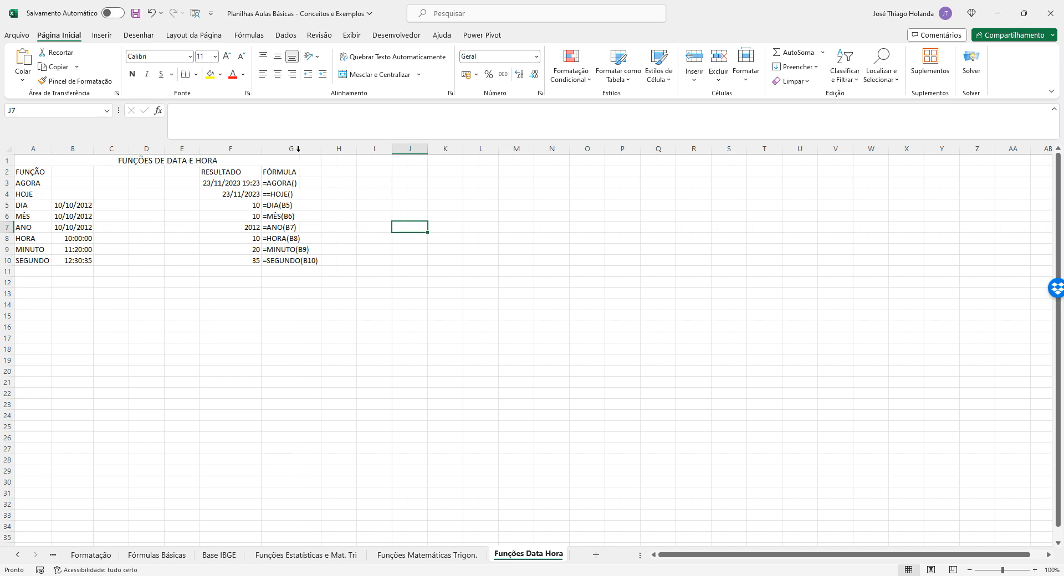
pyautogui.click(460, 555)
pyautogui.click(303, 555)
pyautogui.click(326, 392)
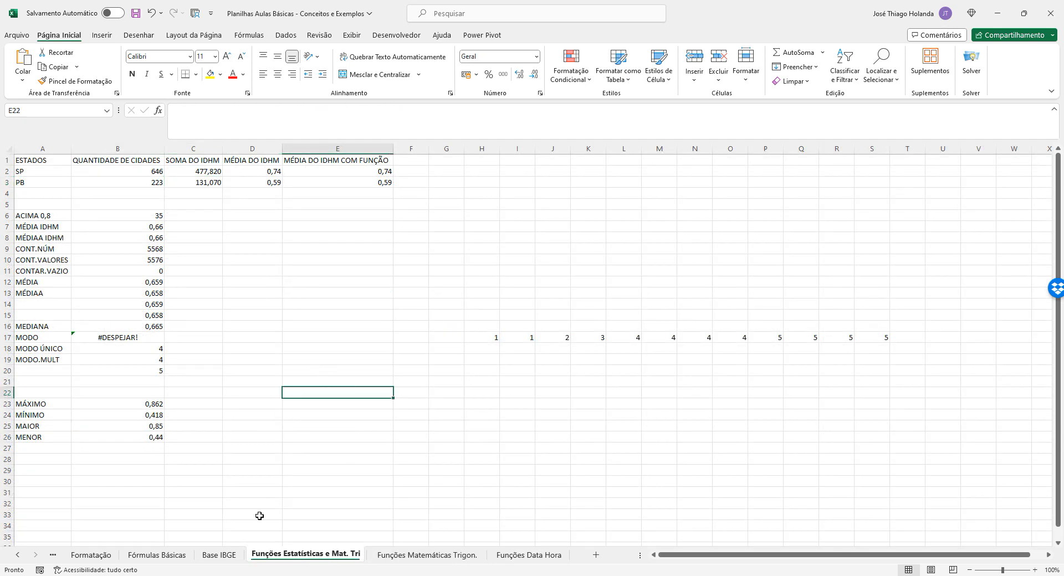
pyautogui.click(424, 555)
pyautogui.click(335, 555)
pyautogui.click(340, 302)
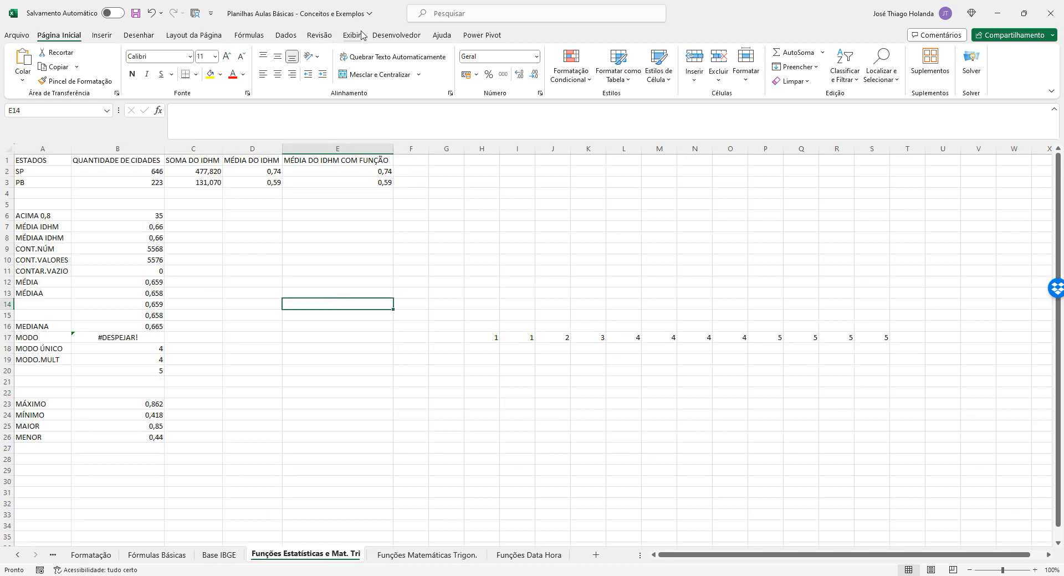
# Step: Browse the recently used, financial and logical function lists in the function library
pyautogui.click(249, 35)
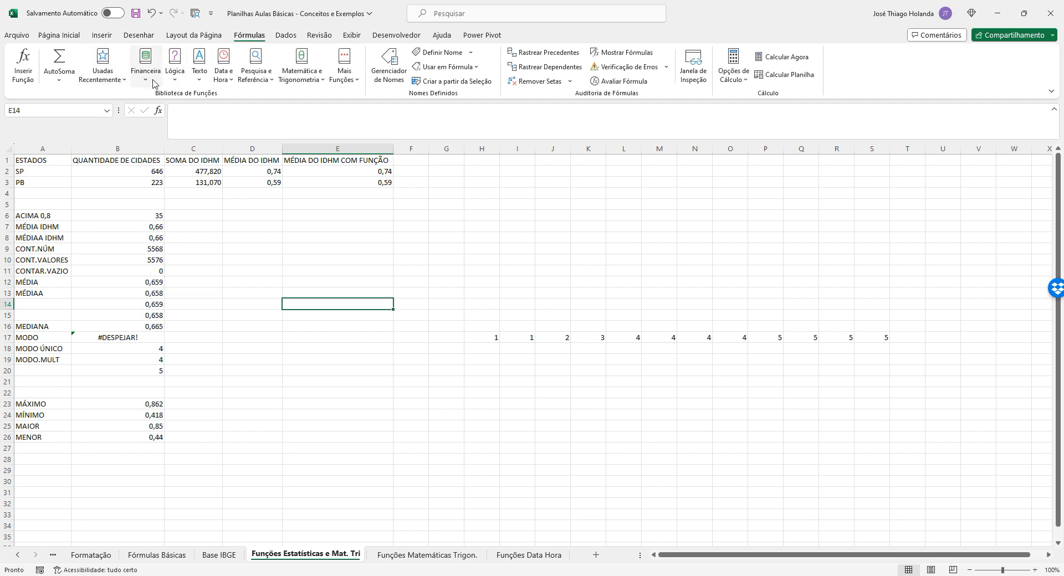
pyautogui.click(121, 81)
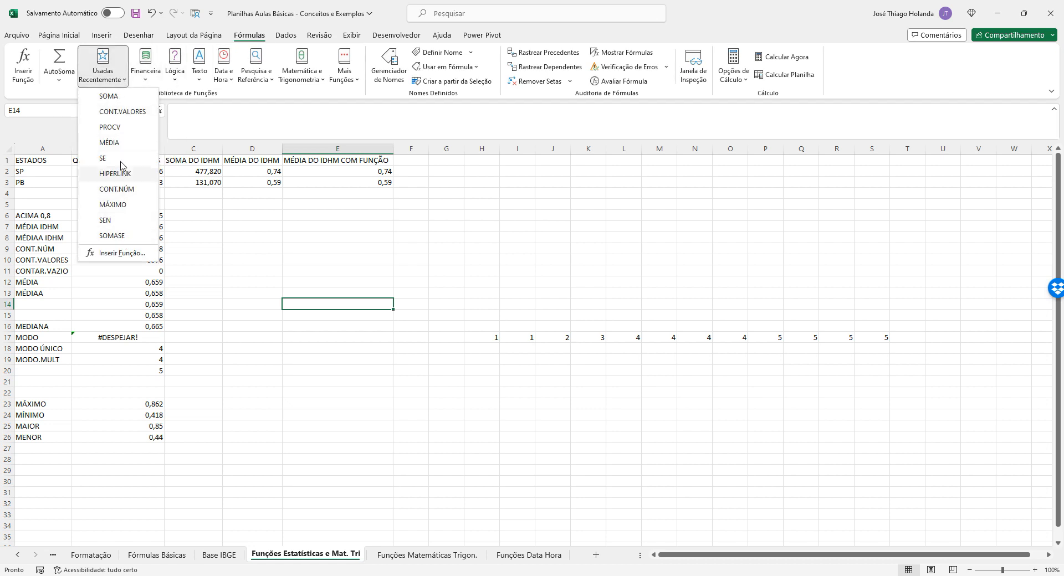
pyautogui.click(153, 84)
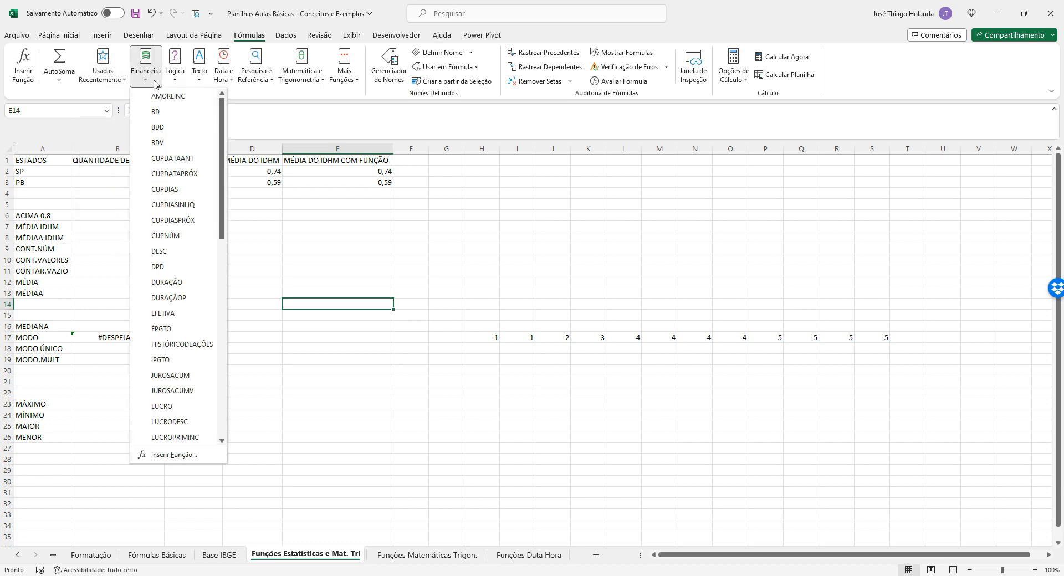
pyautogui.scroll(-5, 175, 266)
pyautogui.scroll(5, 173, 268)
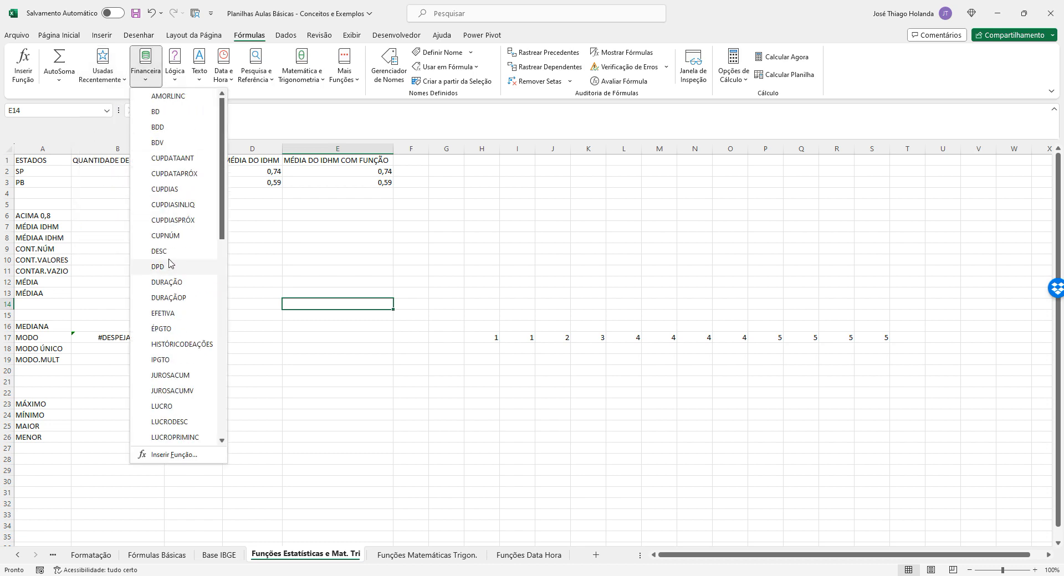
pyautogui.click(179, 84)
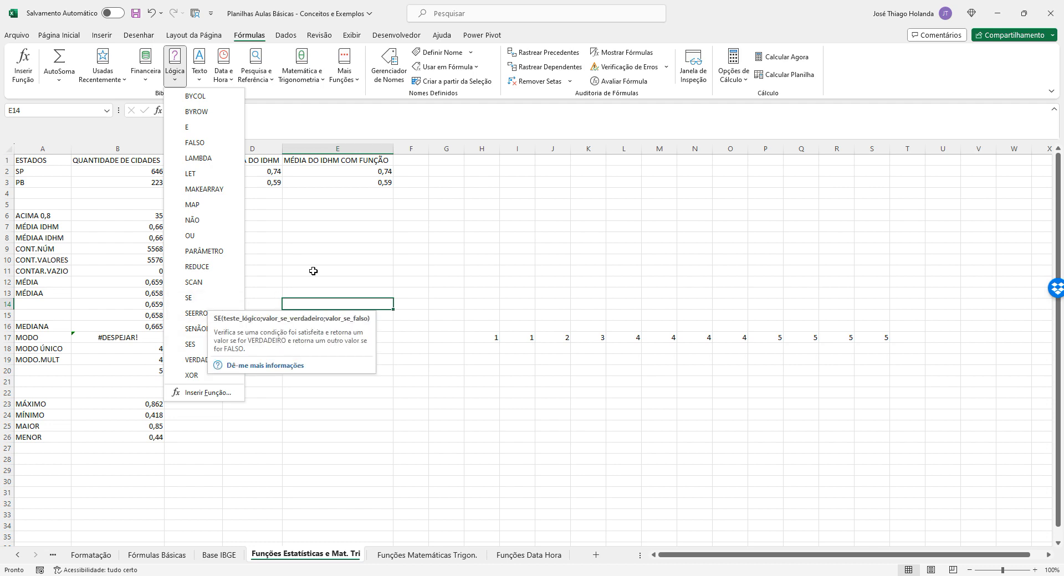
pyautogui.click(314, 271)
# Step: Examine the formulas behind the average, count, MÁXIMO and MENOR results on the Funções Estatísticas e Mat. Tri sheet
pyautogui.click(219, 555)
pyautogui.click(306, 554)
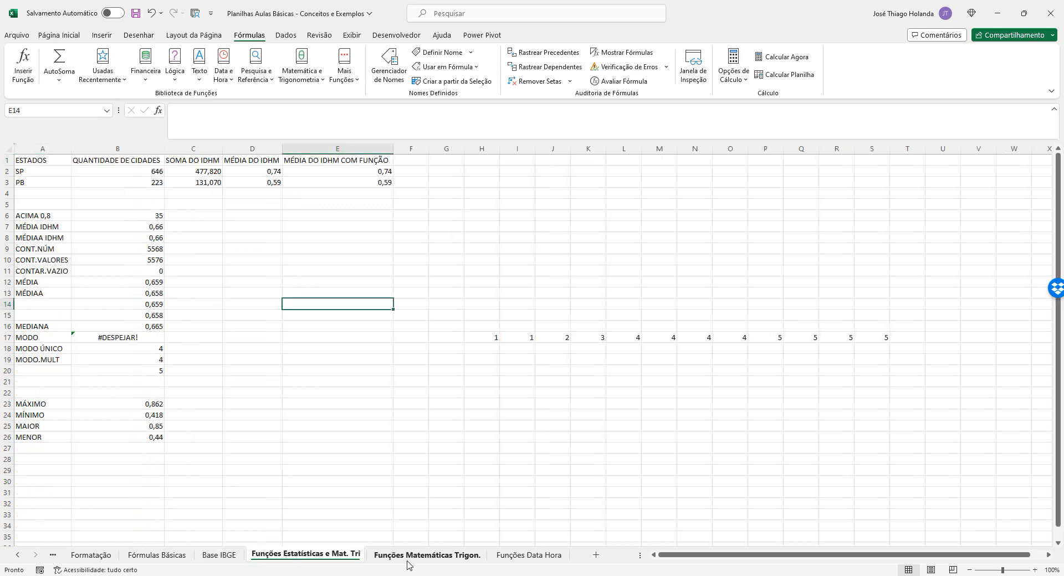
pyautogui.click(138, 304)
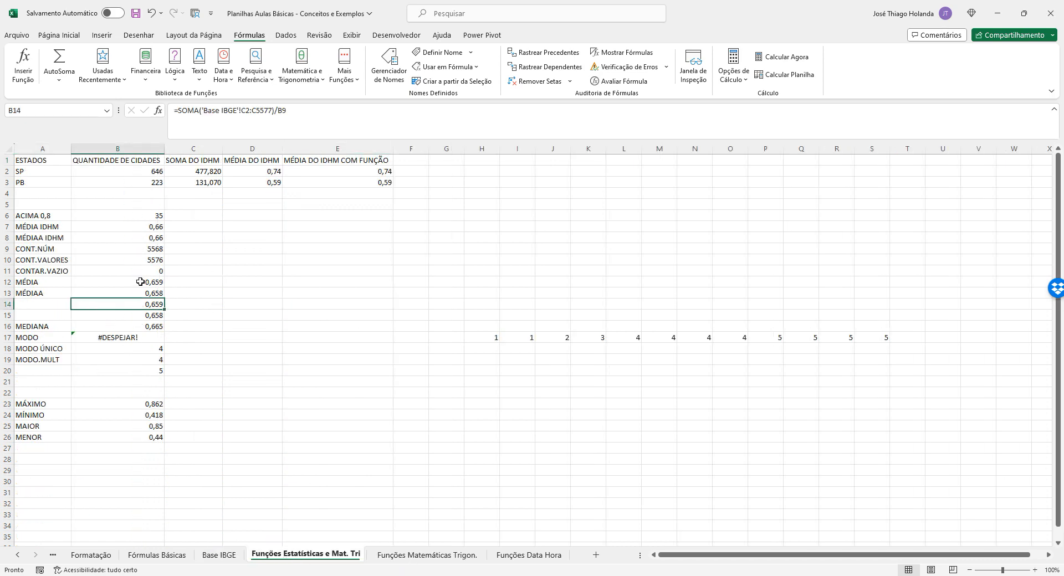
pyautogui.click(138, 282)
pyautogui.click(133, 249)
pyautogui.click(132, 241)
pyautogui.click(119, 404)
pyautogui.click(151, 447)
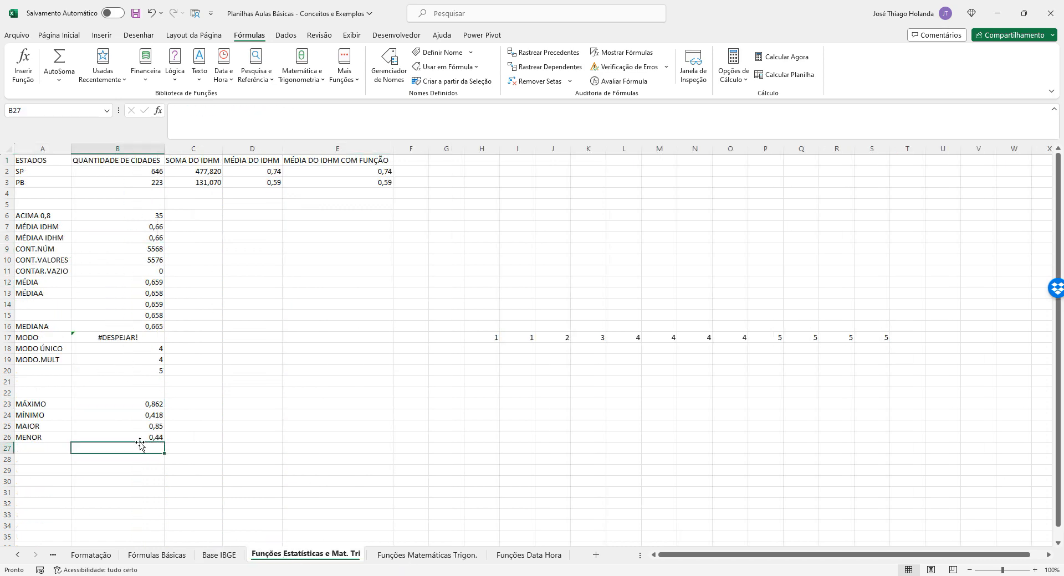
pyautogui.click(133, 433)
# Step: Add two blank worksheets after the Funções Data Hora sheet
pyautogui.click(426, 555)
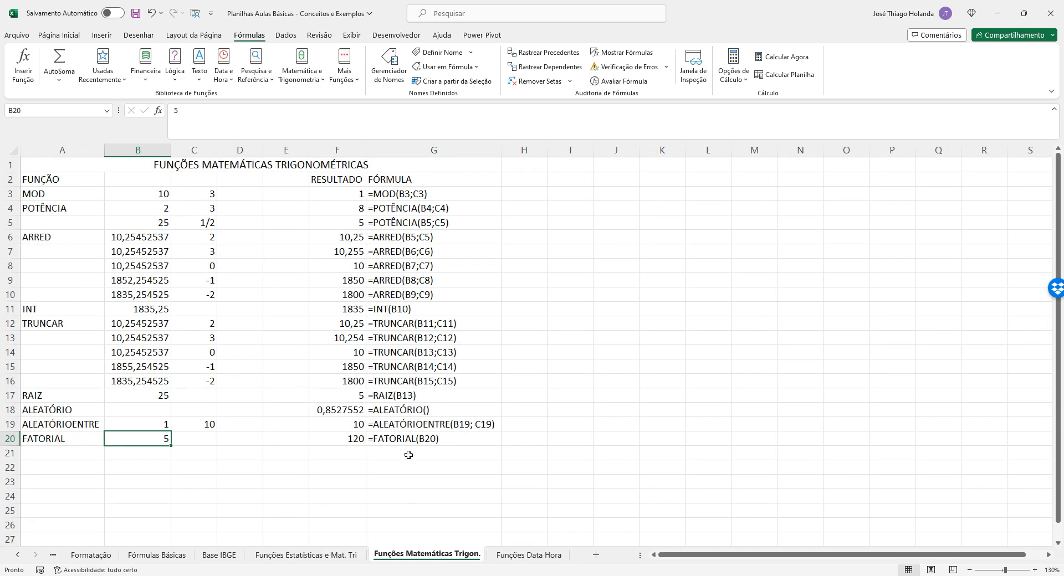
pyautogui.click(529, 555)
pyautogui.click(598, 554)
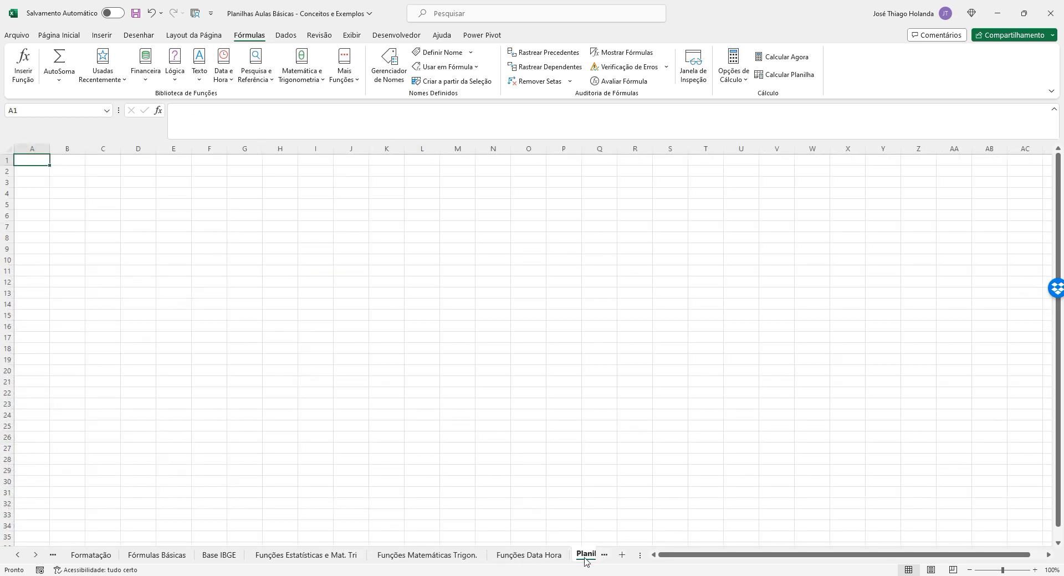
pyautogui.click(583, 557)
pyautogui.click(583, 557)
# Step: Rename the first new worksheet as Funções Lógicas
pyautogui.doubleClick(546, 557)
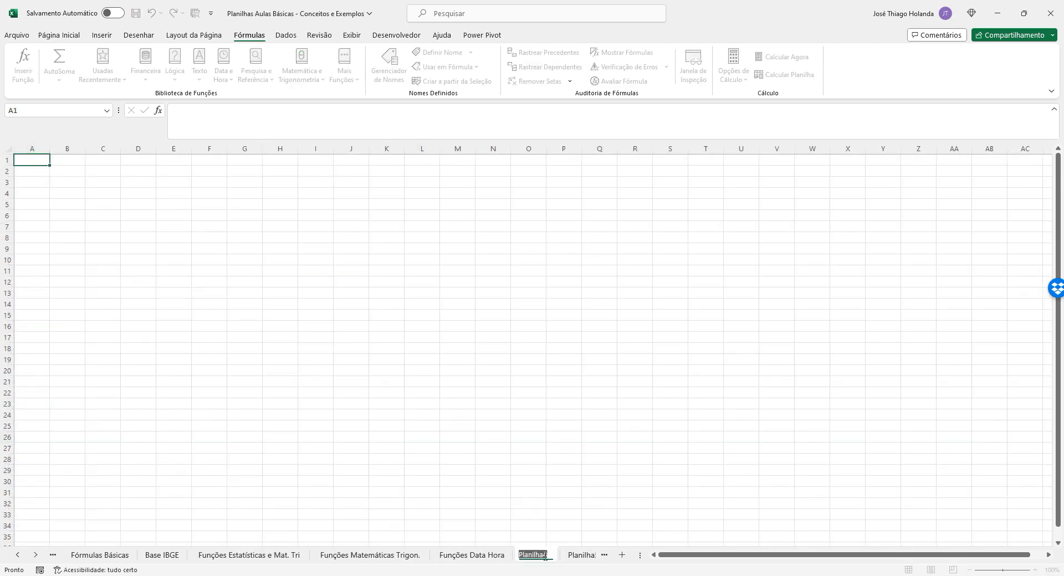
pyautogui.write('fUNÇÕES')
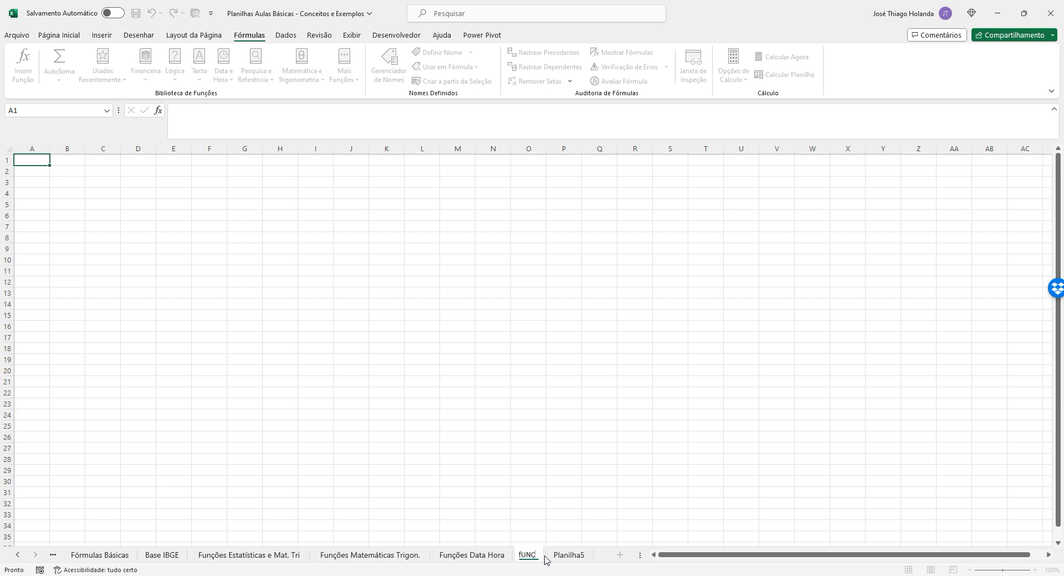
pyautogui.press('BackSpace')
pyautogui.press('BackSpace')
pyautogui.press('BackSpace')
pyautogui.press('BackSpace')
pyautogui.press('BackSpace')
pyautogui.press('BackSpace')
pyautogui.press('BackSpace')
pyautogui.write('Funções Lógicas')
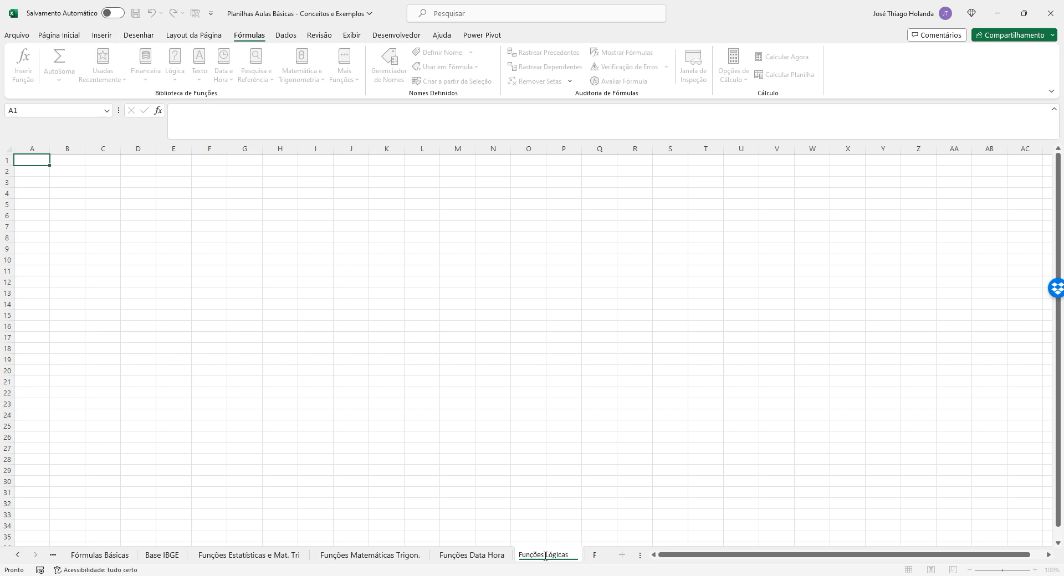
pyautogui.press('Return')
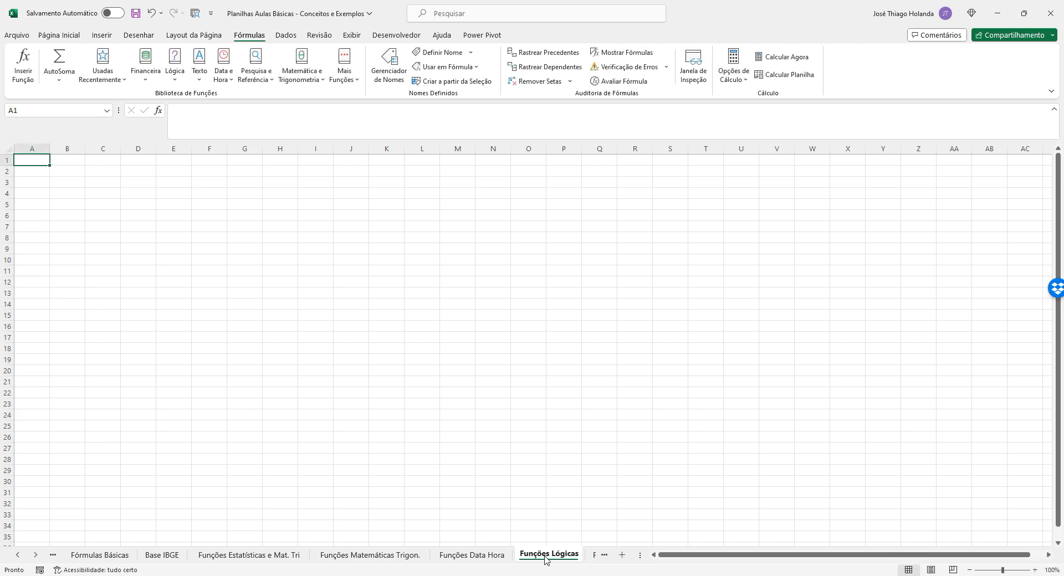
# Step: Rename the second new worksheet as Funções de Pesquisa e Referênci
pyautogui.click(594, 555)
pyautogui.doubleClick(540, 555)
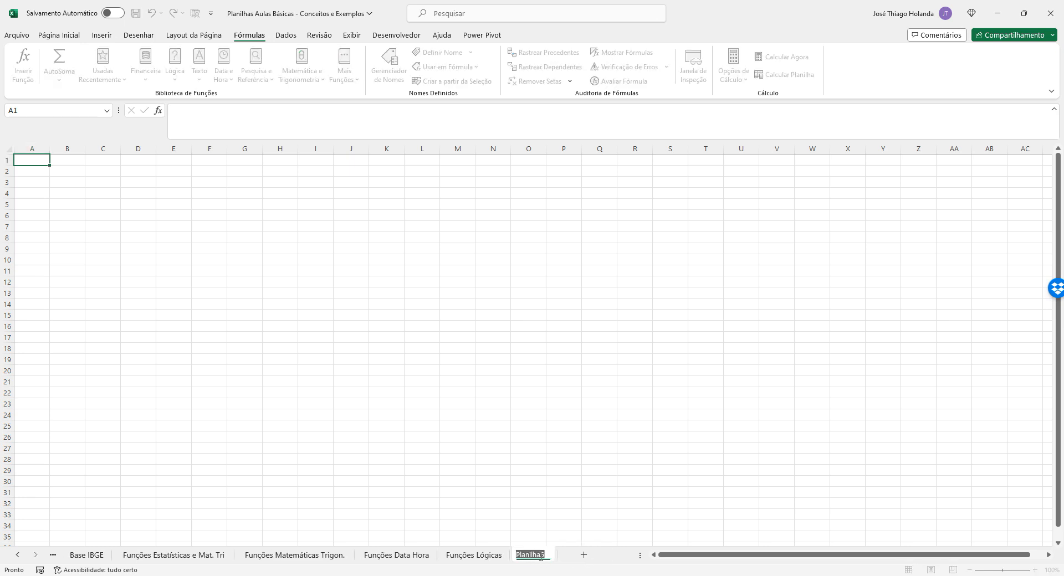
pyautogui.write('Funções de Pesquisa e Refer')
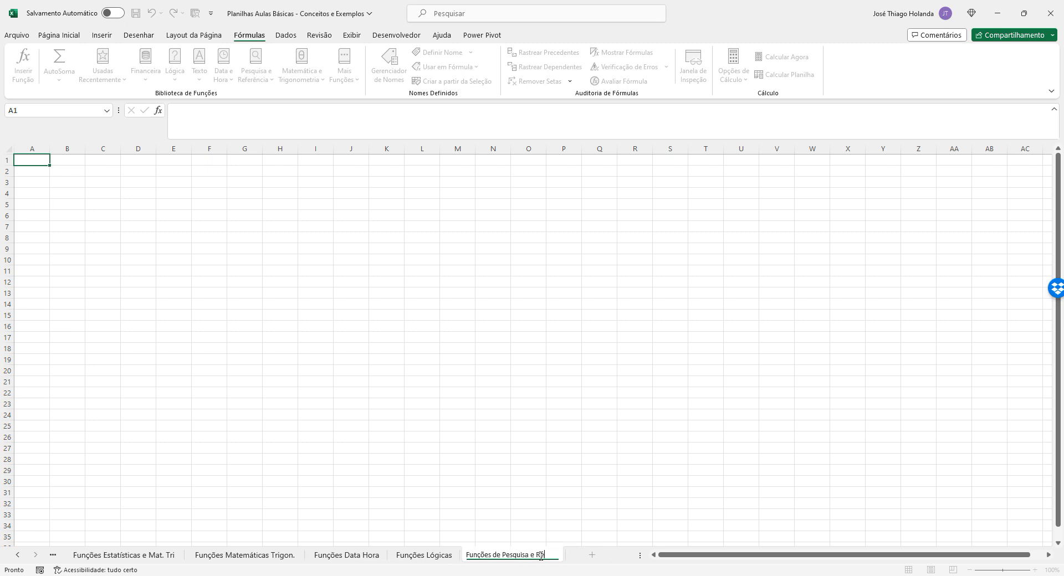
pyautogui.write('ênci')
pyautogui.press('Return')
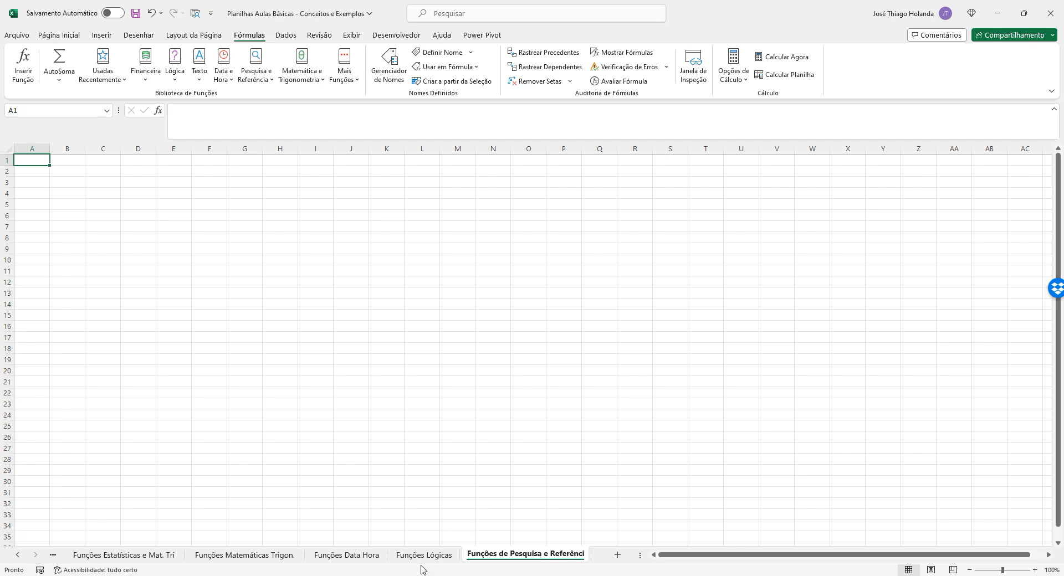
# Step: Examine the municipality, state and IDHM entries on the Base IBGE sheet as source data for lookups
pyautogui.click(140, 553)
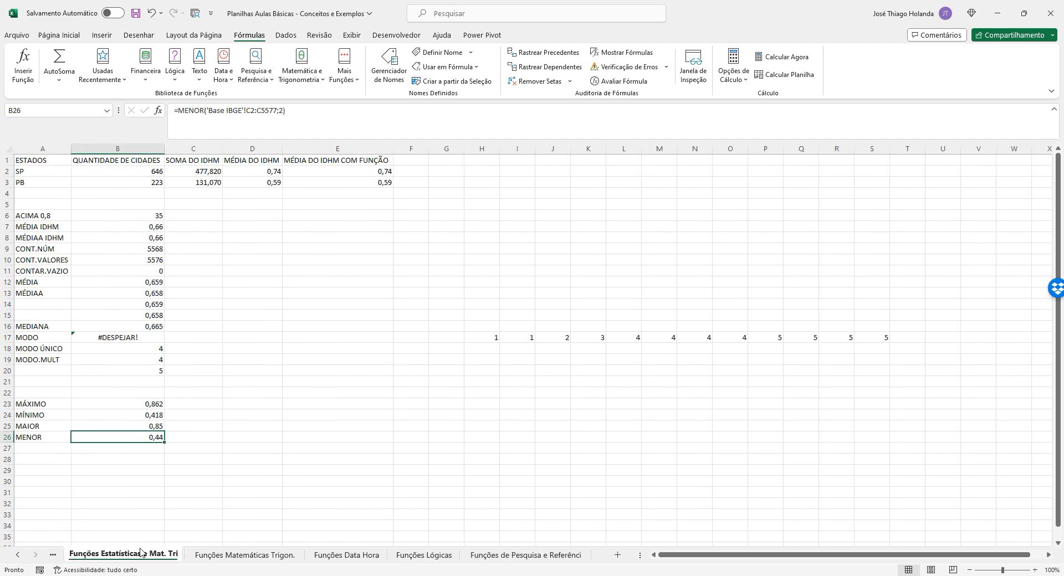
pyautogui.click(51, 557)
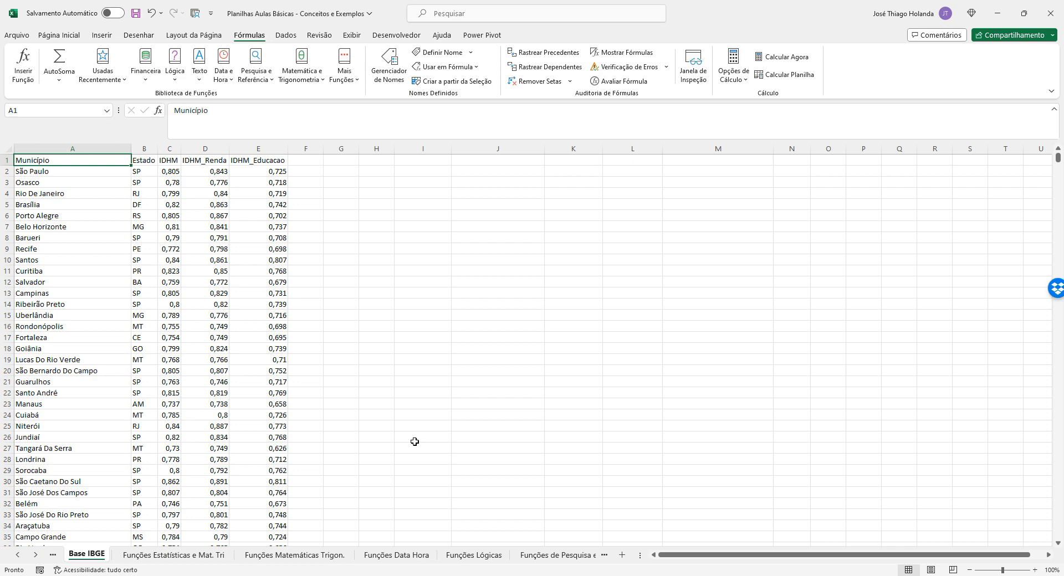
pyautogui.moveTo(66, 175); pyautogui.dragTo(142, 225)
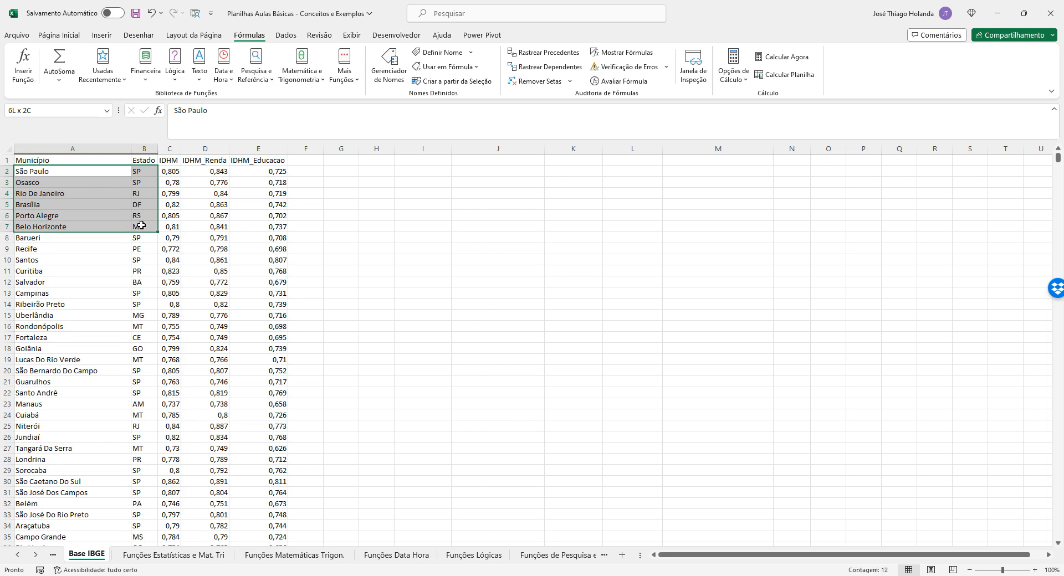
pyautogui.moveTo(141, 225); pyautogui.dragTo(71, 251)
pyautogui.moveTo(69, 326); pyautogui.dragTo(71, 337)
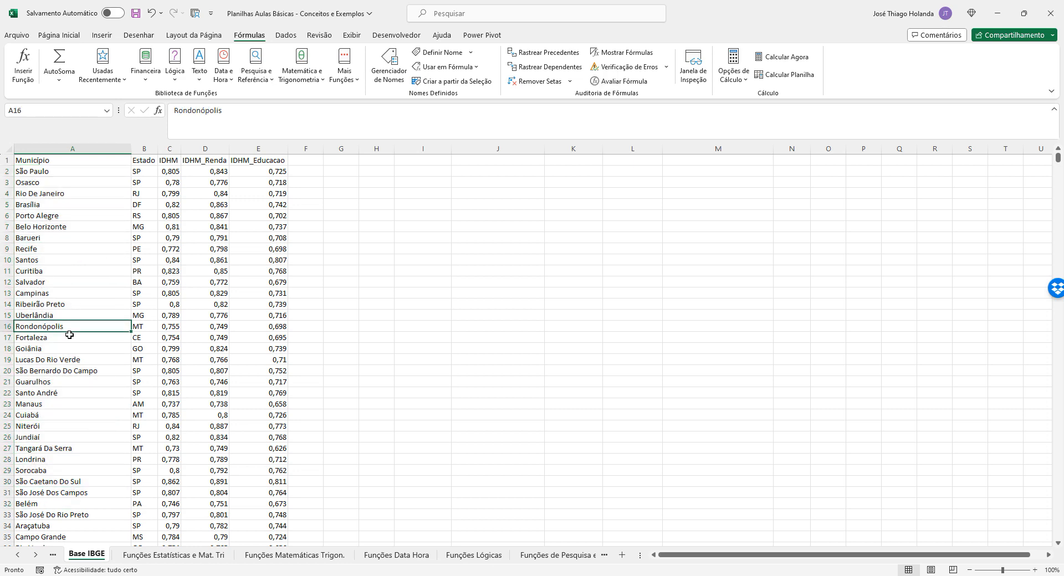
pyautogui.click(66, 345)
pyautogui.click(165, 348)
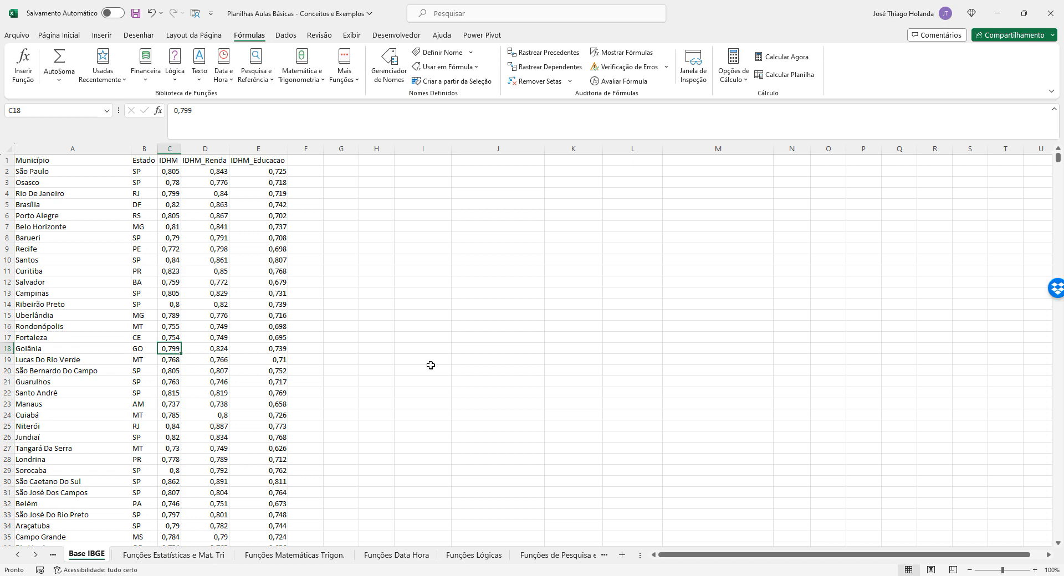
# Step: Start a PROCV formula in cell J12 of the Base IBGE sheet
pyautogui.click(464, 282)
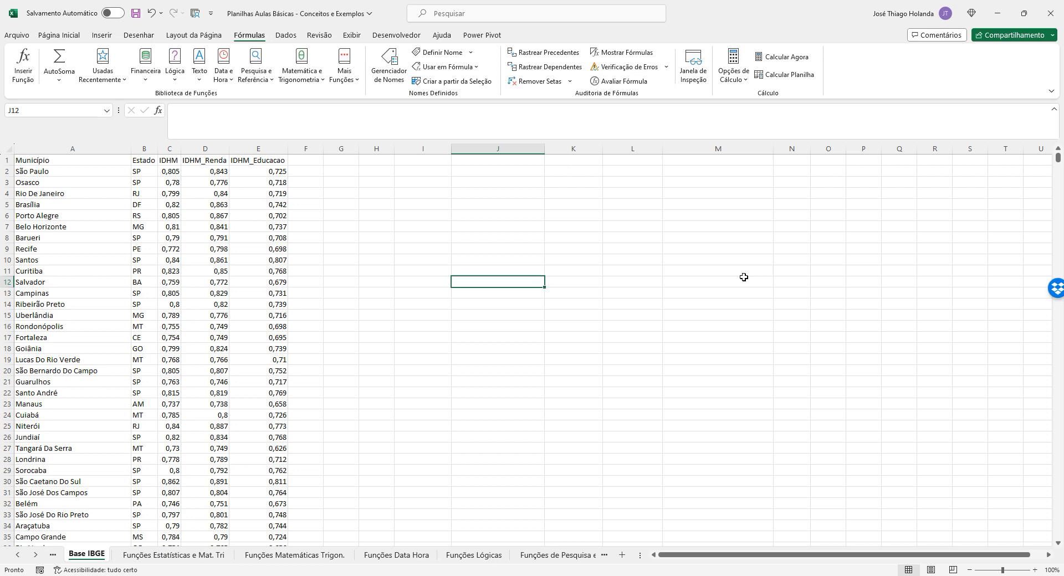
pyautogui.write('=r')
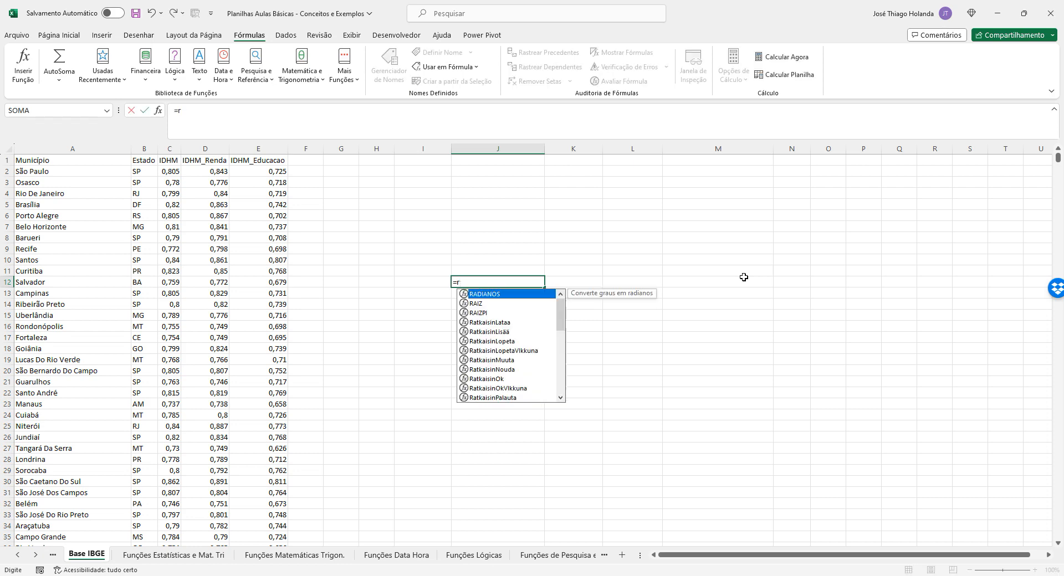
pyautogui.press('BackSpace')
pyautogui.write('proc')
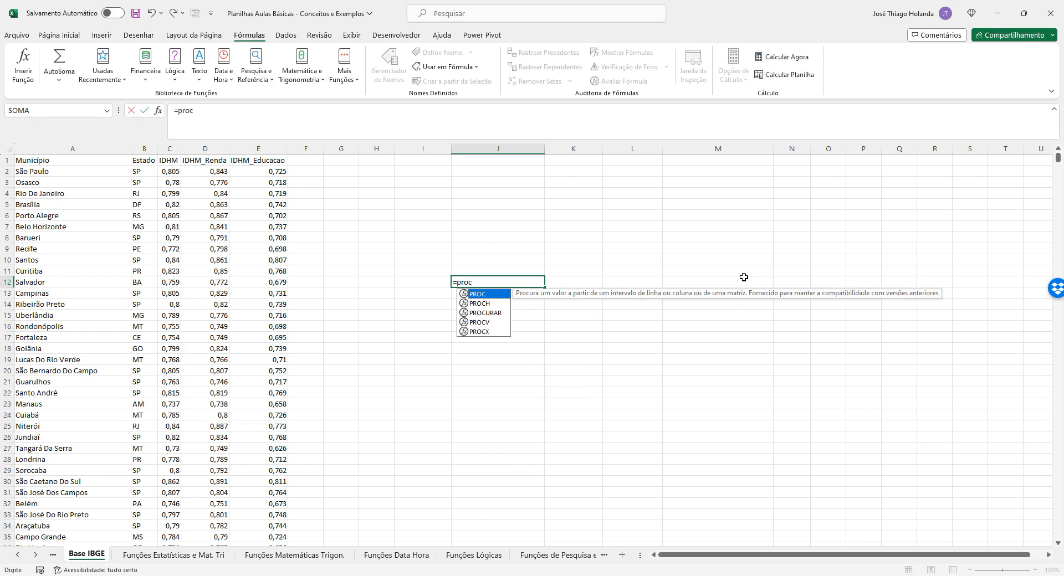
pyautogui.write('v')
pyautogui.press('Tab')
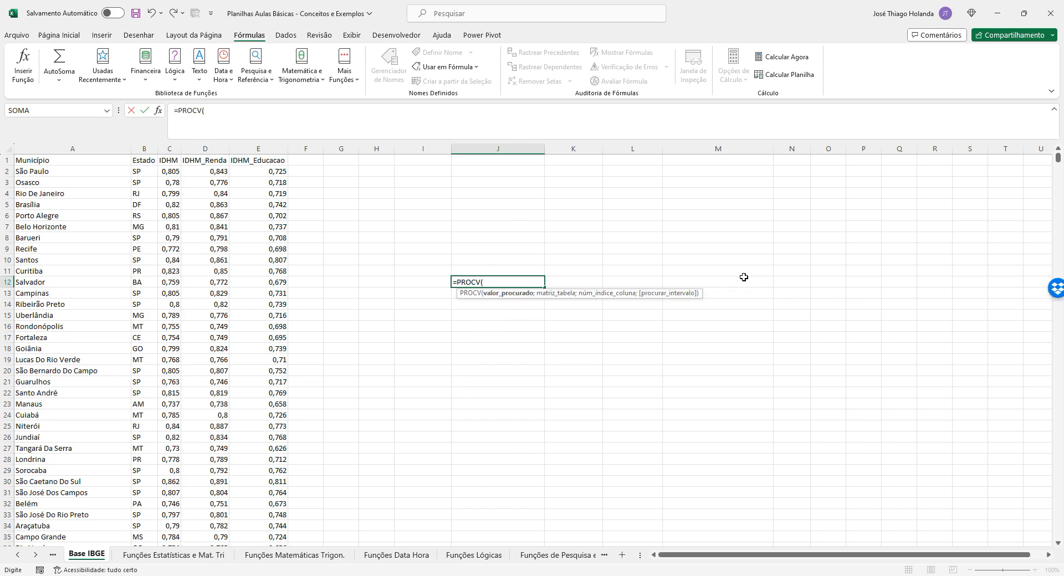
# Step: Read the description of the PROCV function and restore its argument list in J12
pyautogui.click(484, 281)
pyautogui.press('BackSpace')
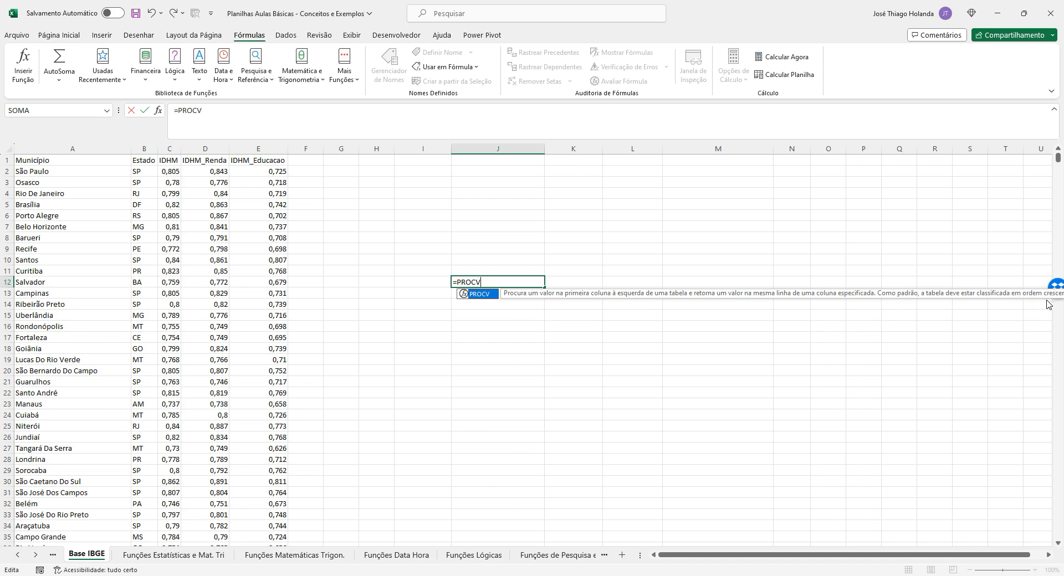
pyautogui.moveTo(866, 560); pyautogui.dragTo(880, 559)
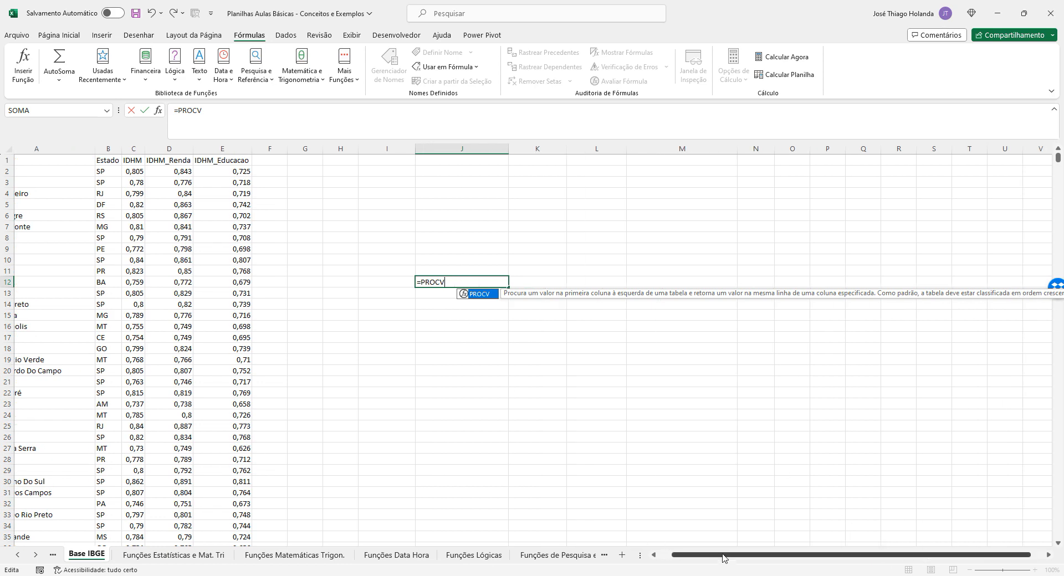
pyautogui.moveTo(729, 554); pyautogui.dragTo(716, 555)
pyautogui.click(505, 283)
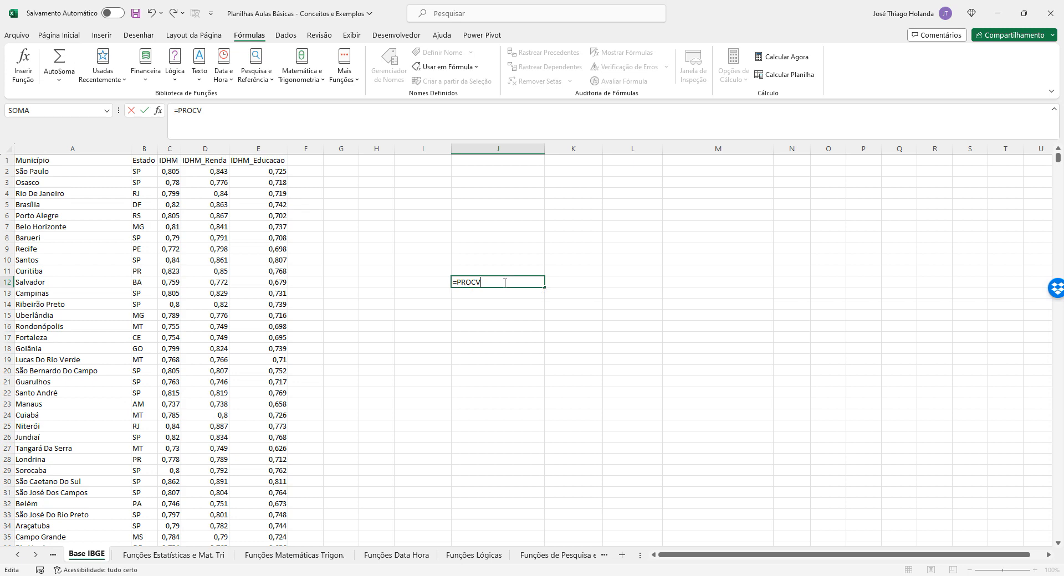
pyautogui.write('(')
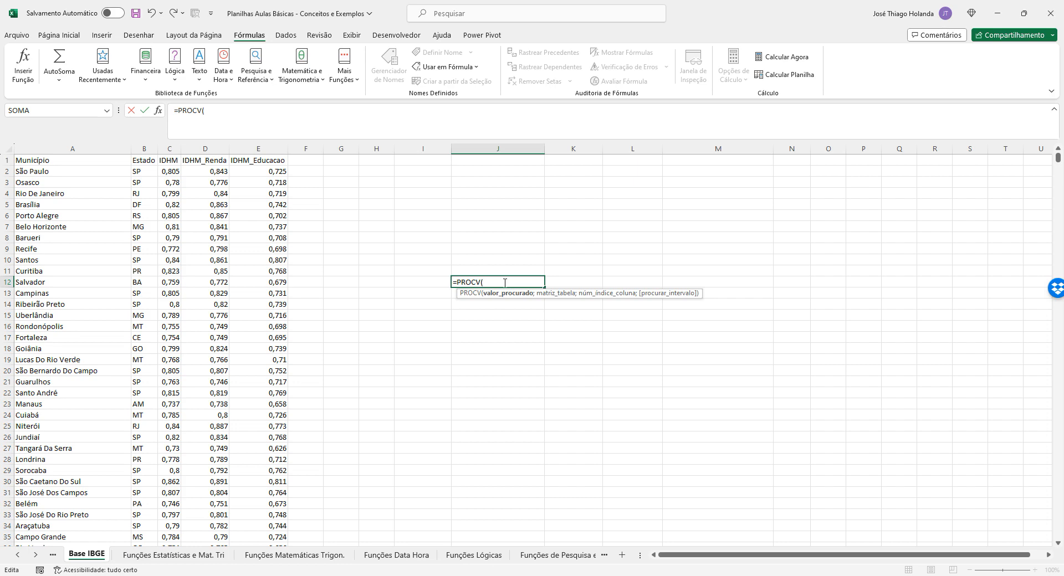
# Step: Set J11 as the PROCV lookup value and A2:E5577 as the table range
pyautogui.click(488, 271)
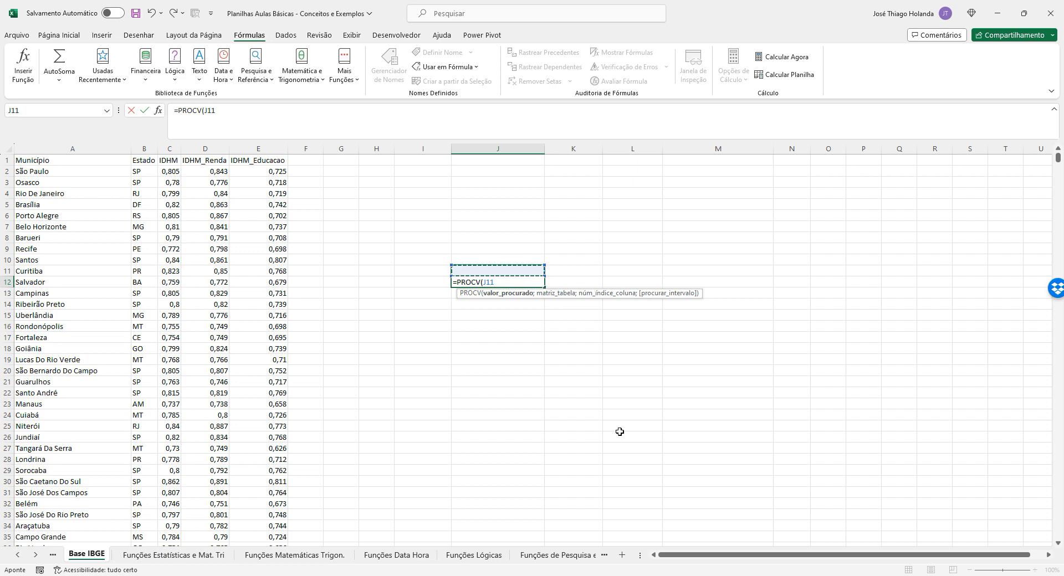
pyautogui.write(';')
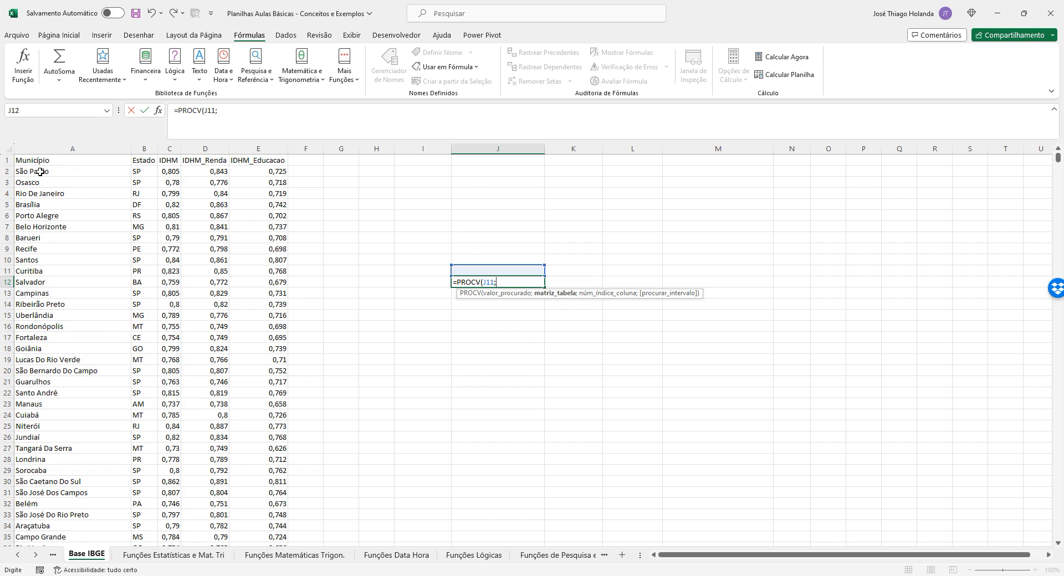
pyautogui.moveTo(39, 173); pyautogui.dragTo(282, 368)
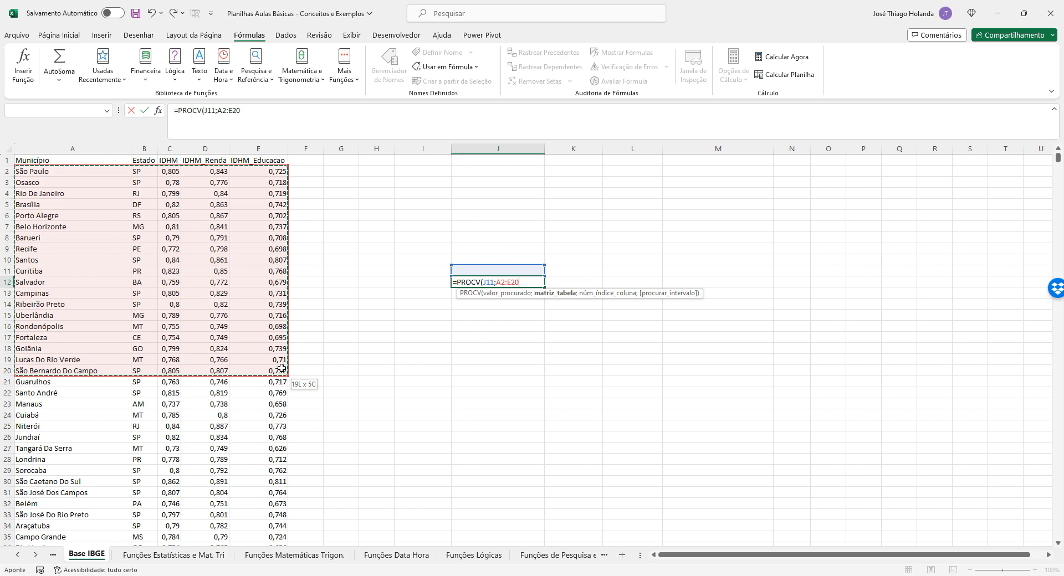
pyautogui.click(260, 114)
pyautogui.press('BackSpace')
pyautogui.press('BackSpace')
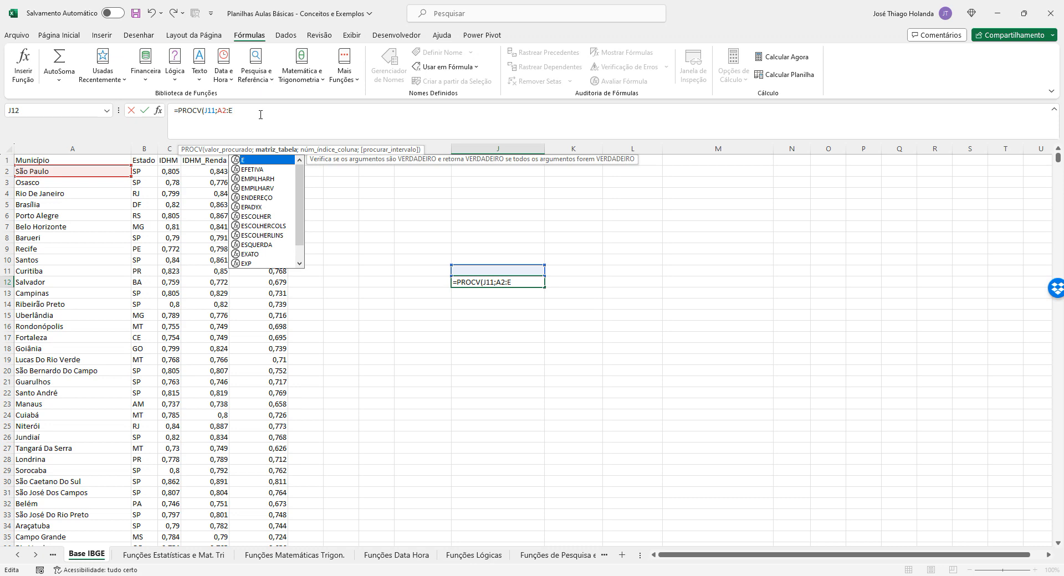
pyautogui.write('5577')
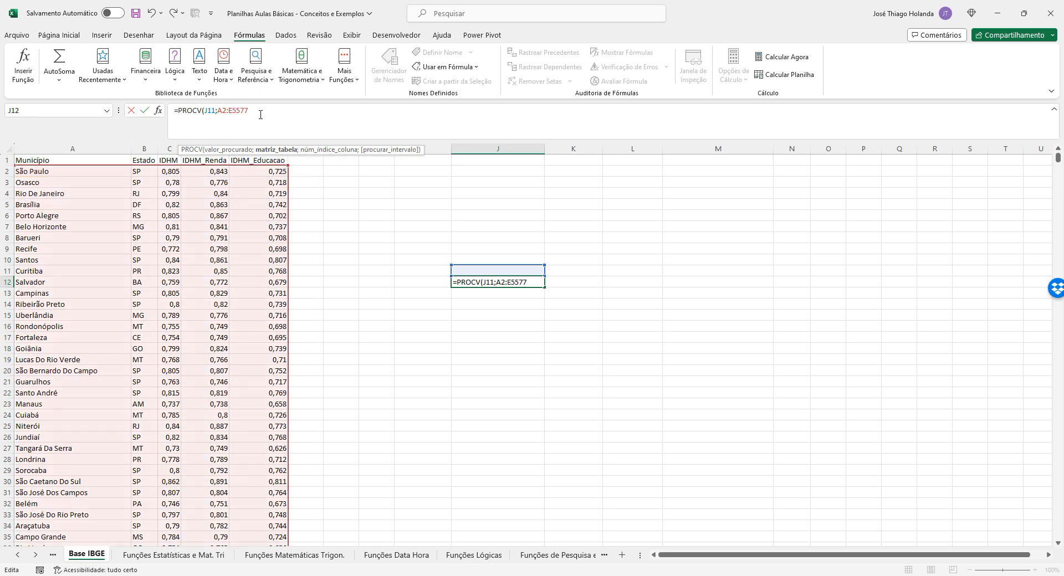
# Step: Set the PROCV column index to 2 and enter the formula in J12
pyautogui.write(')')
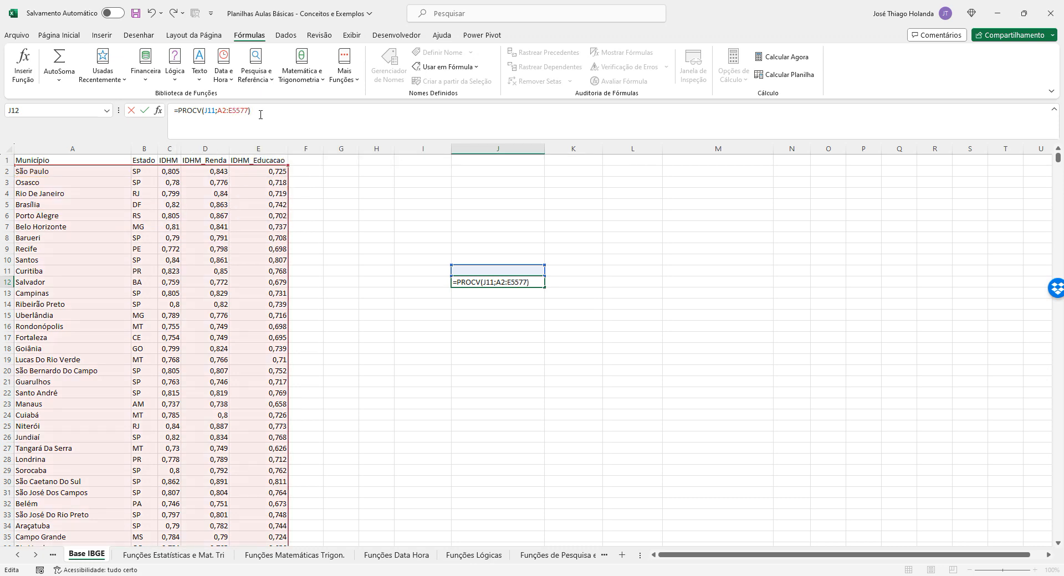
pyautogui.press('BackSpace')
pyautogui.write(';2')
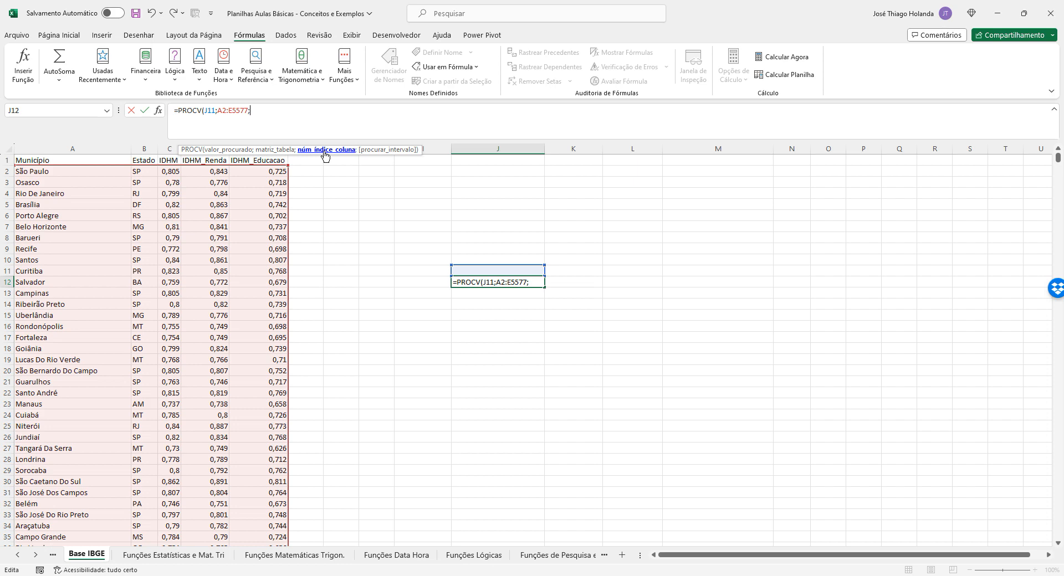
pyautogui.write('2)')
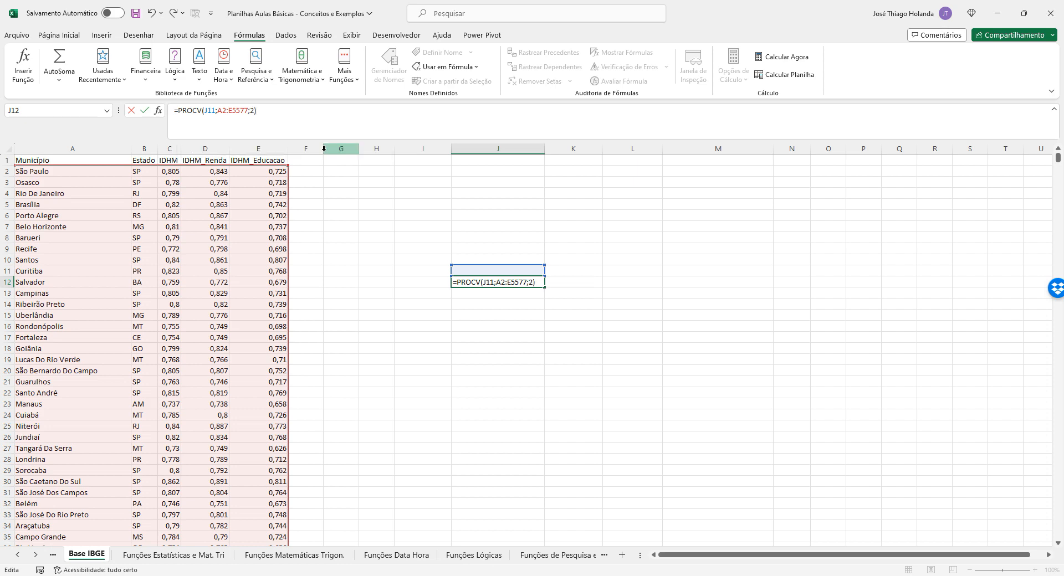
pyautogui.press('Return')
pyautogui.press('Up')
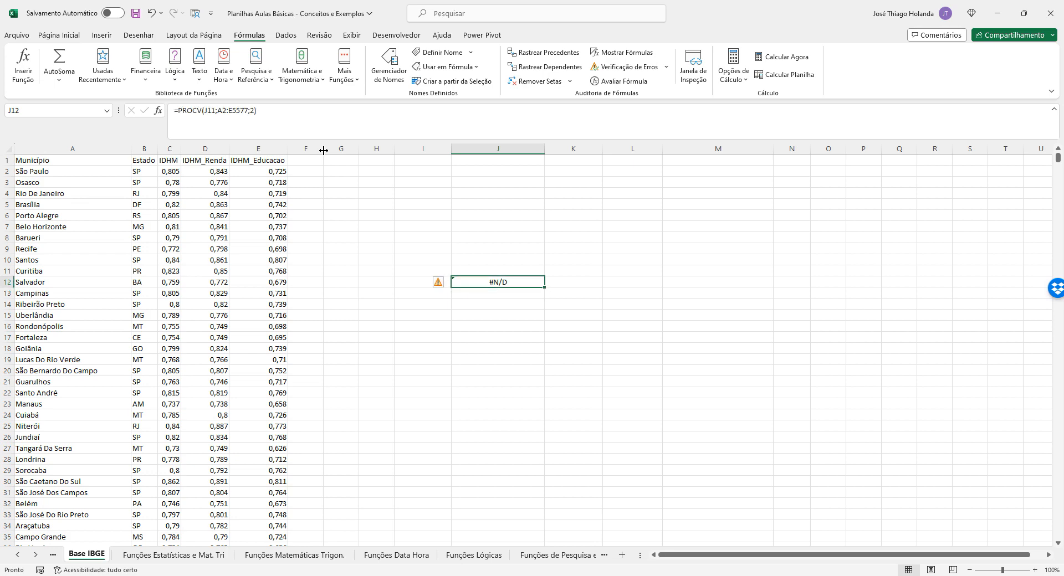
# Step: Add FALSO for exact match as the last argument of the PROCV formula in J12
pyautogui.click(320, 104)
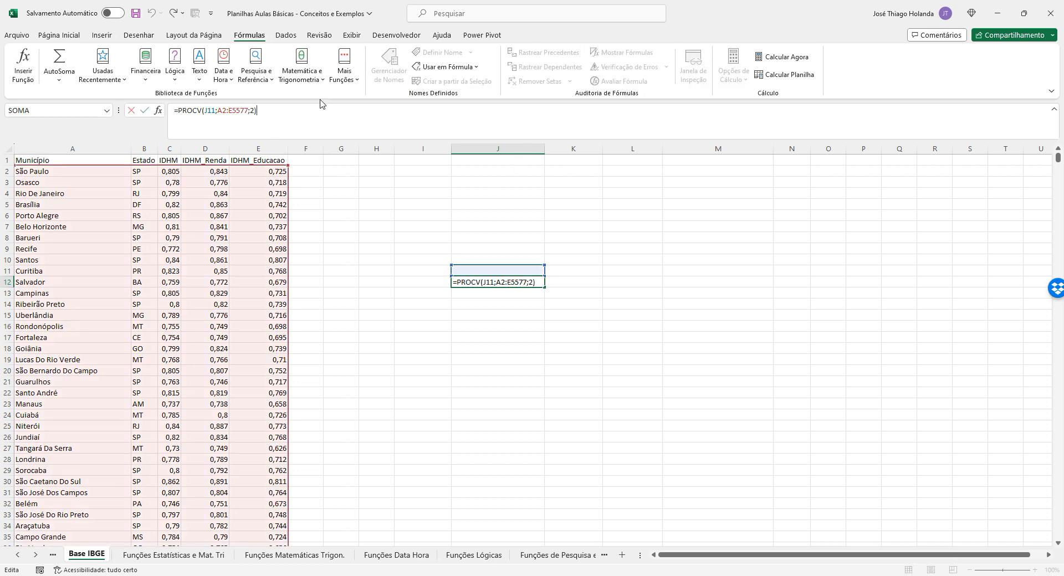
pyautogui.press('BackSpace')
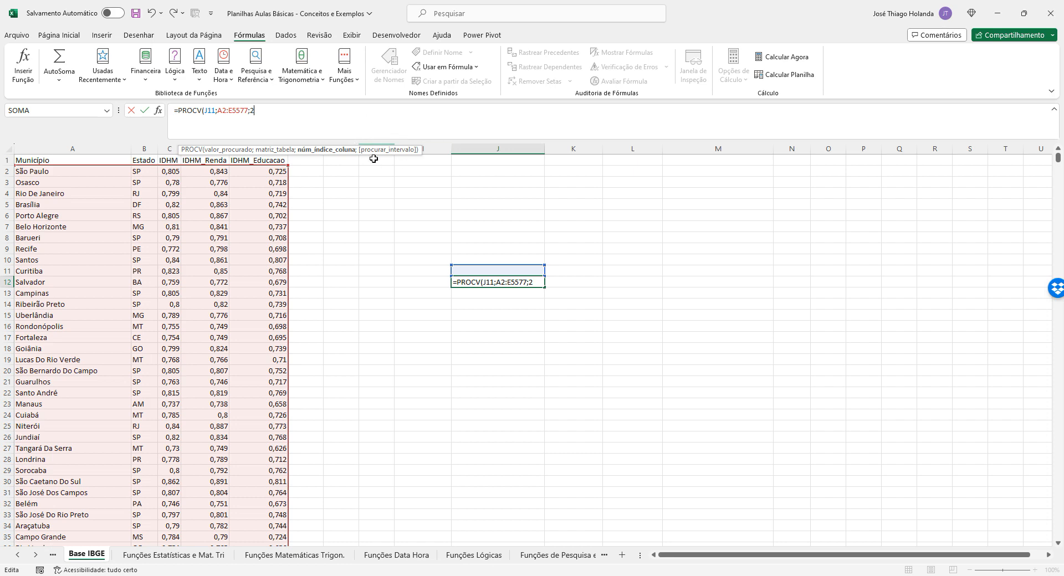
pyautogui.click(194, 151)
pyautogui.click(265, 110)
pyautogui.write(';')
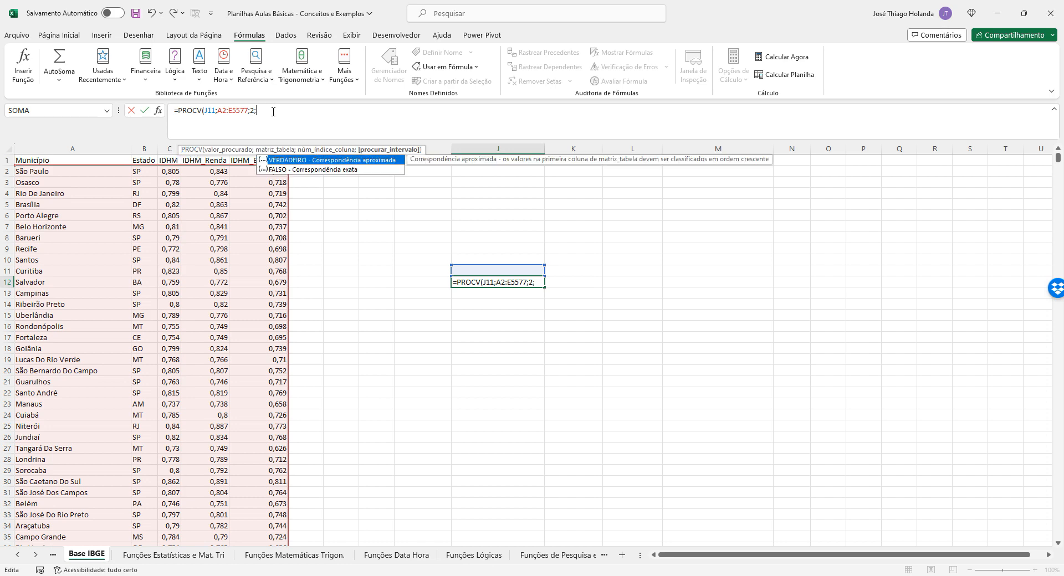
pyautogui.click(285, 171)
pyautogui.doubleClick(284, 171)
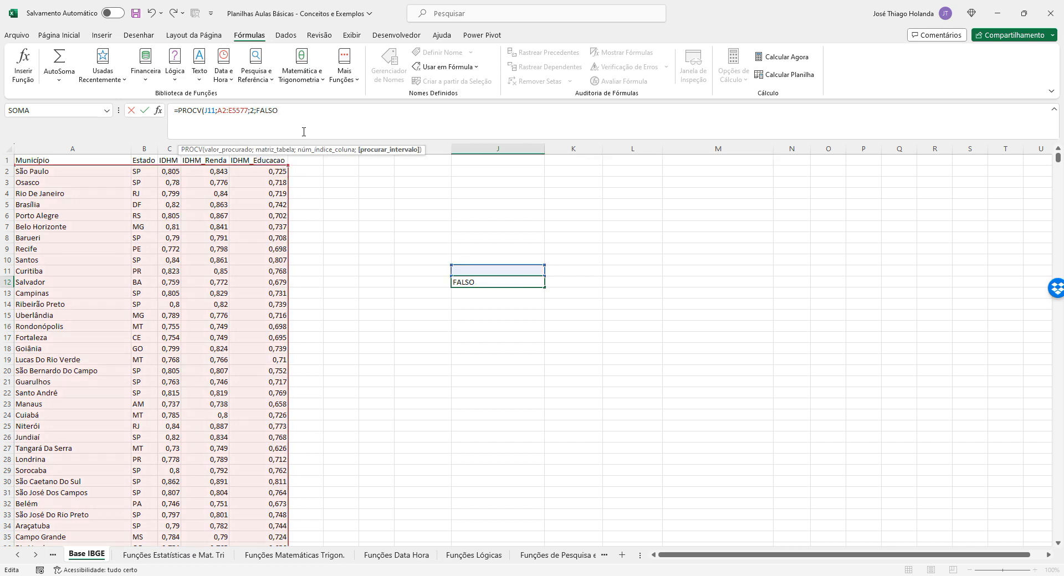
pyautogui.press('Return')
# Step: Enter João Pessoa in J11 as the municipality to look up
pyautogui.press('Up')
pyautogui.press('Up')
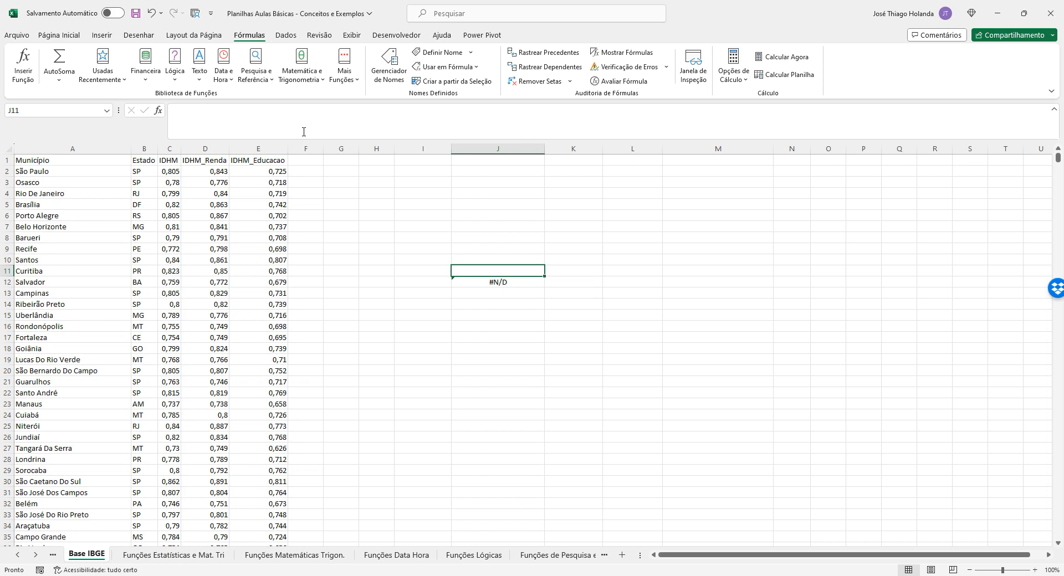
pyautogui.write('João Pessoa')
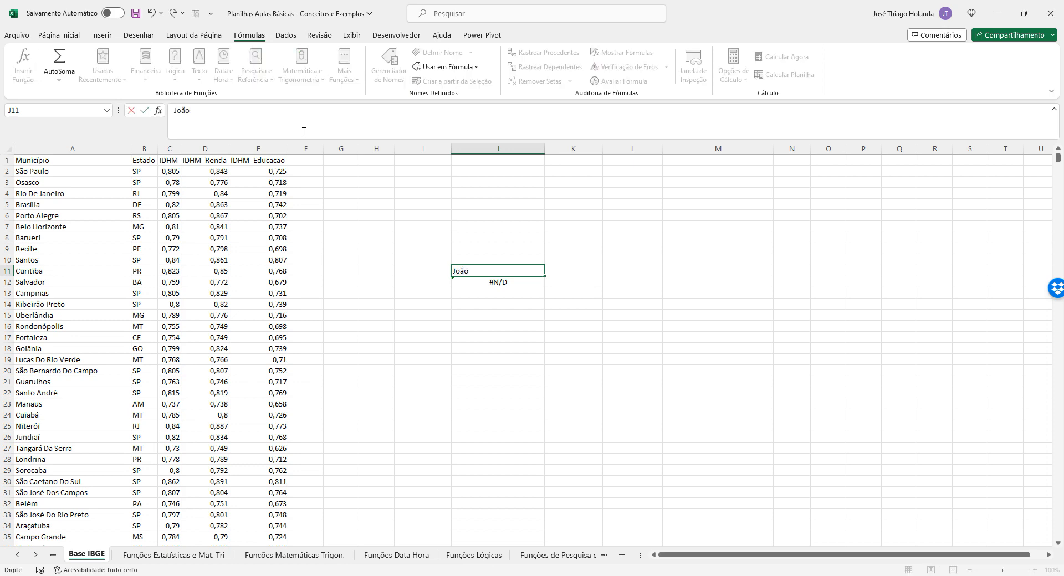
pyautogui.press('Return')
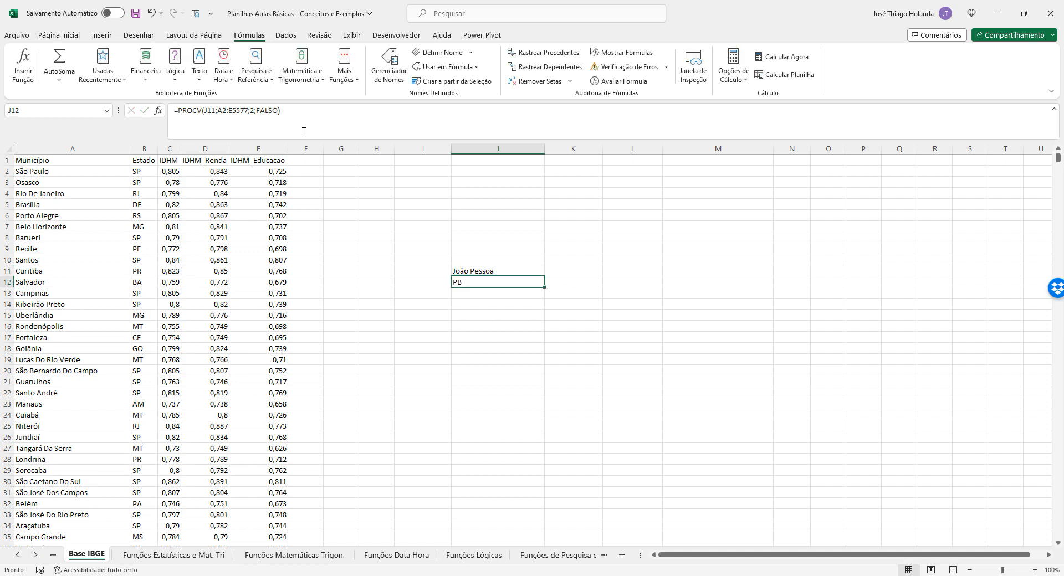
# Step: Label the lookup result rows with Estado in I12 and IDHM in I13
pyautogui.press('Left')
pyautogui.write('Estado')
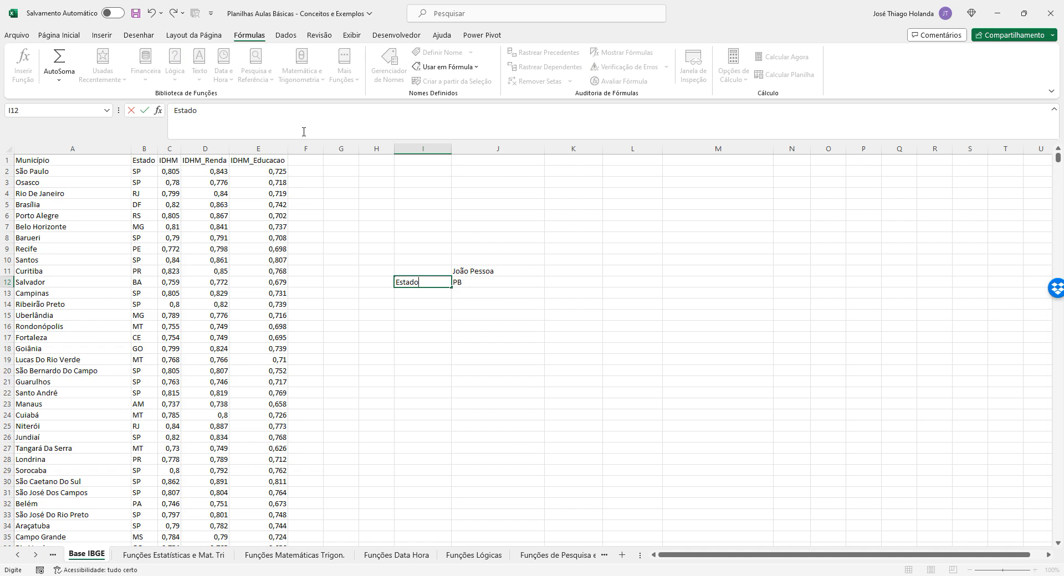
pyautogui.press('Return')
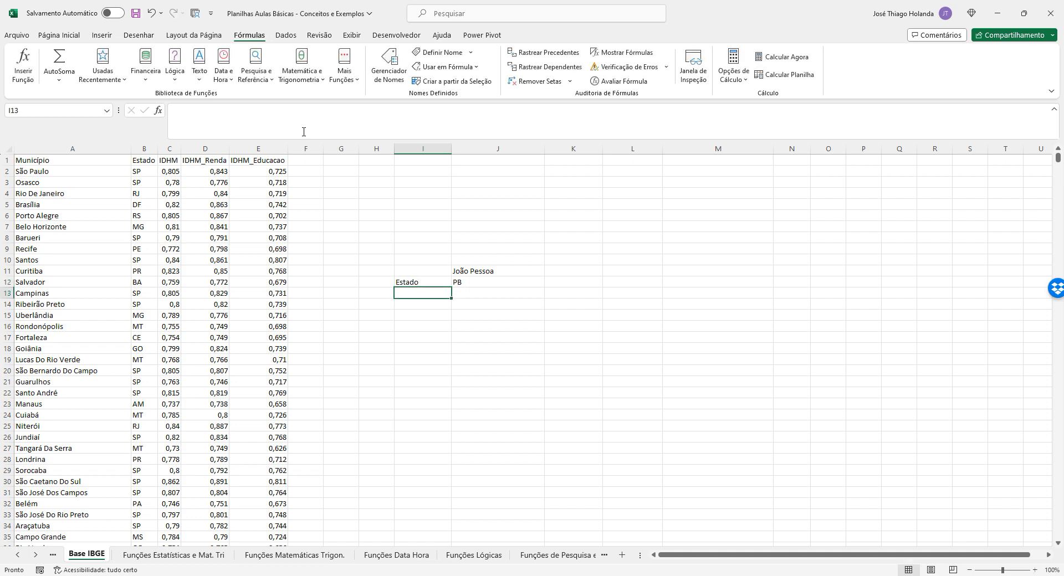
pyautogui.write('Idh')
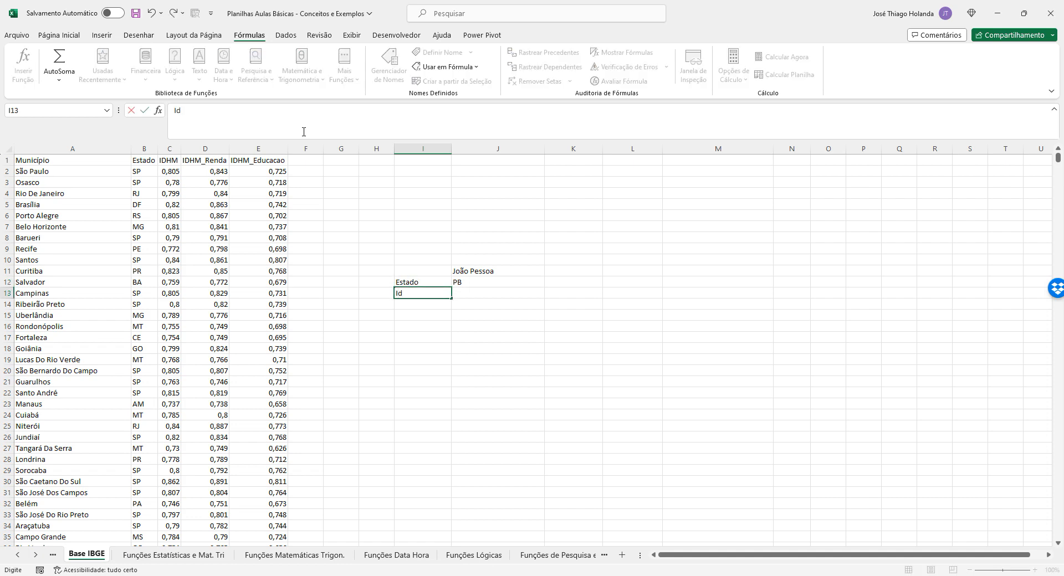
pyautogui.press('BackSpace')
pyautogui.press('BackSpace')
pyautogui.press('Escape')
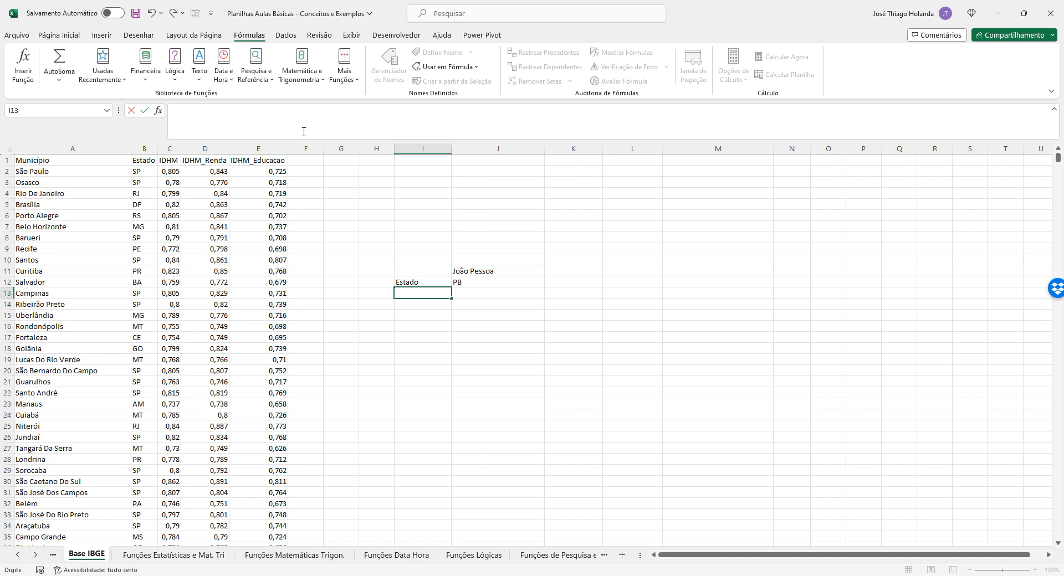
pyautogui.write('IDHM')
pyautogui.press('Return')
# Step: Copy the text of the PROCV formula in J12 into J13 with its references intact
pyautogui.press('Up')
pyautogui.press('Up')
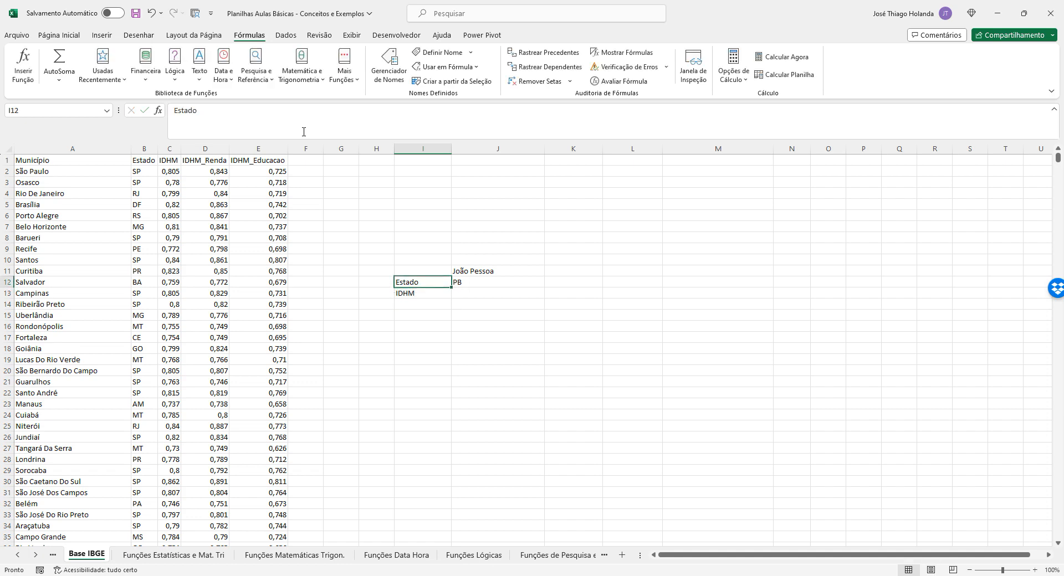
pyautogui.press('Right')
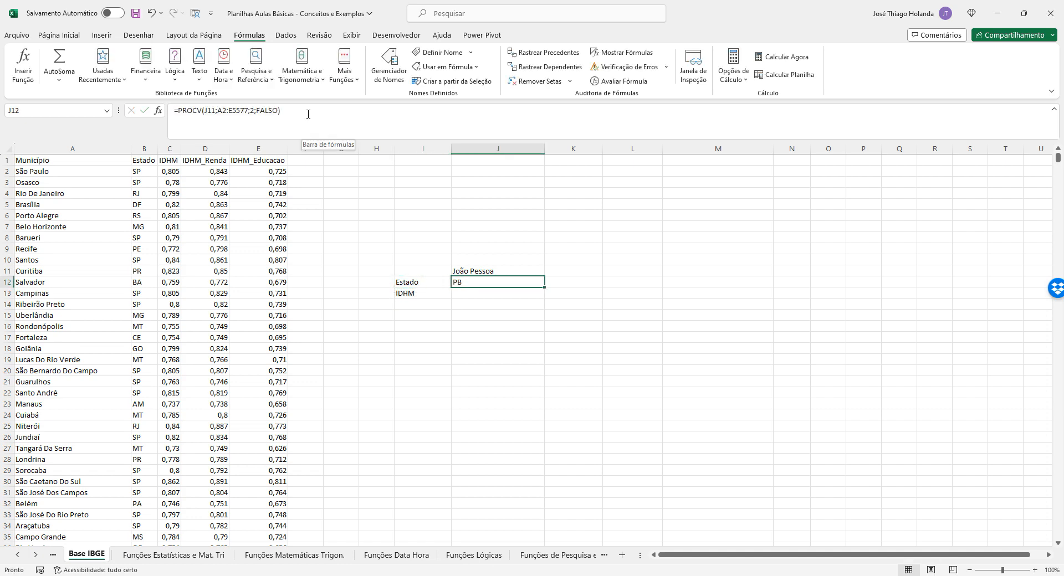
pyautogui.moveTo(305, 113); pyautogui.dragTo(132, 104)
pyautogui.hotkey('ctrl', 'c')
pyautogui.press('Return')
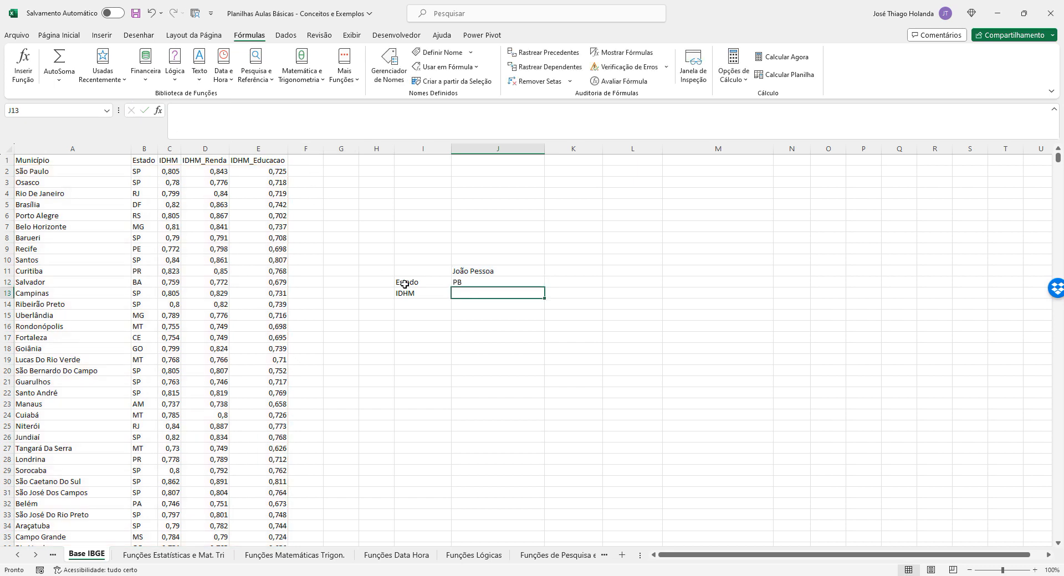
pyautogui.click(326, 129)
pyautogui.hotkey('ctrl', 'v')
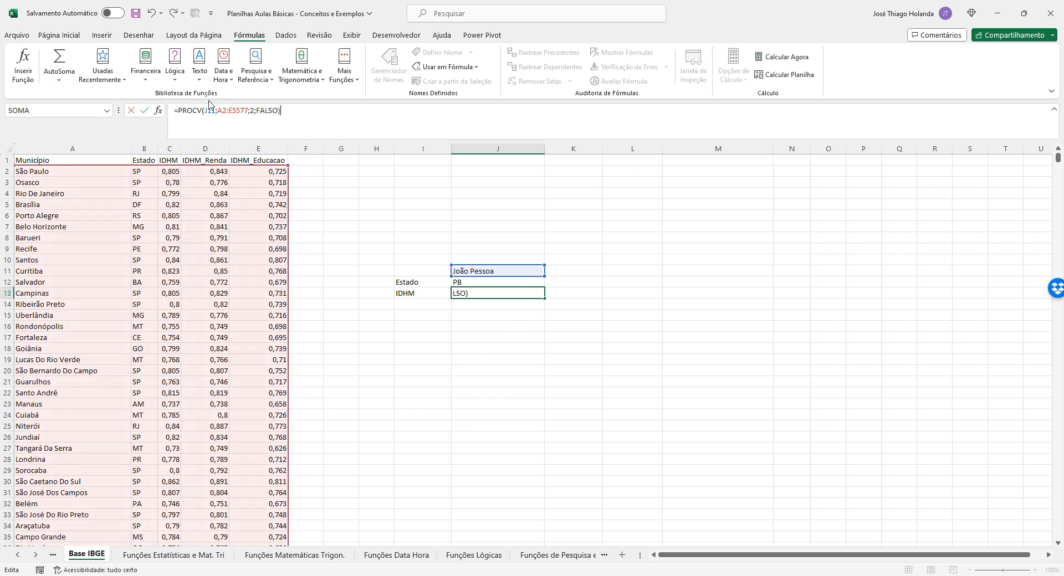
# Step: Set the column index of the PROCV formula in J13 to 3 and enter it
pyautogui.click(250, 109)
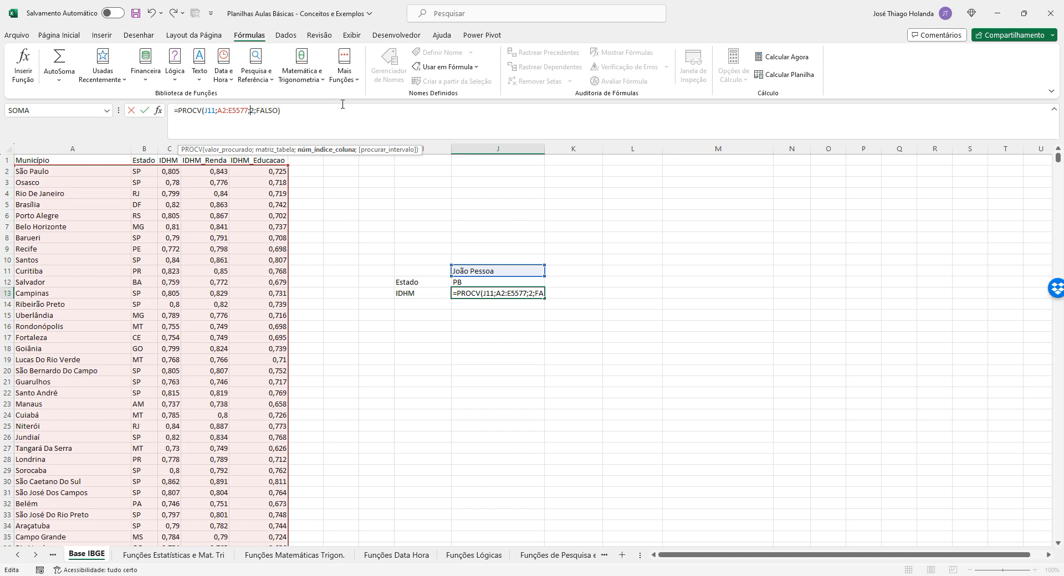
pyautogui.press('Delete')
pyautogui.write('3')
pyautogui.hotkey('ctrl', 'Return')
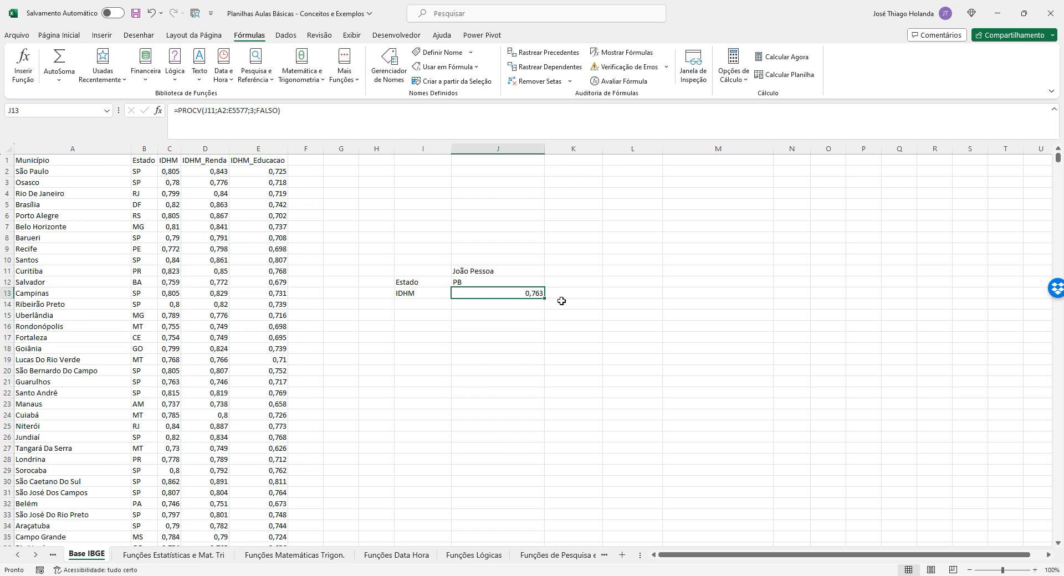
# Step: Open data validation for the municipality cell J11 and set the allowed entries to Lista
pyautogui.click(504, 272)
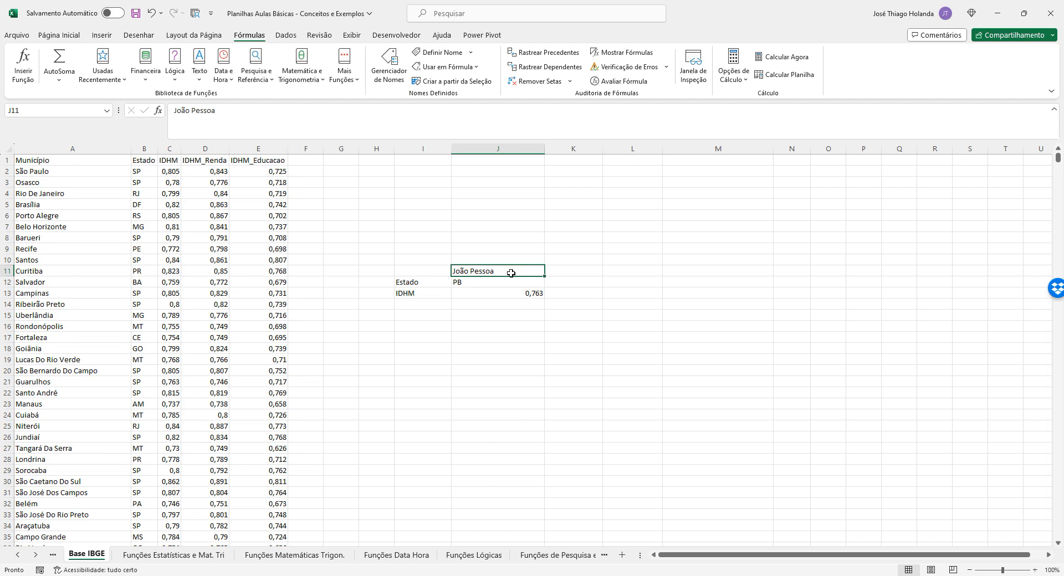
pyautogui.click(432, 271)
pyautogui.click(506, 271)
pyautogui.click(59, 36)
pyautogui.click(299, 13)
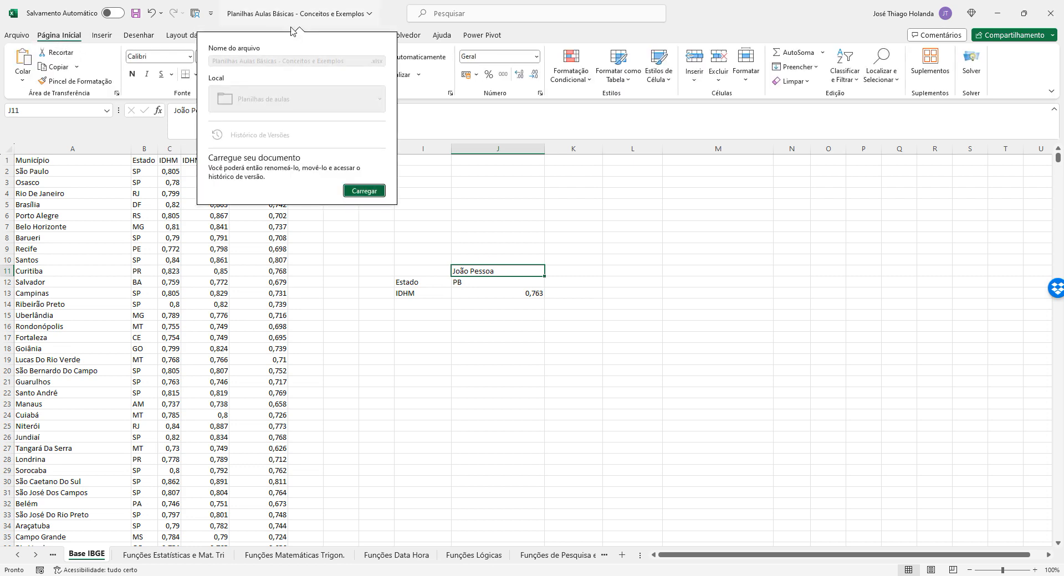
pyautogui.click(526, 202)
pyautogui.click(286, 35)
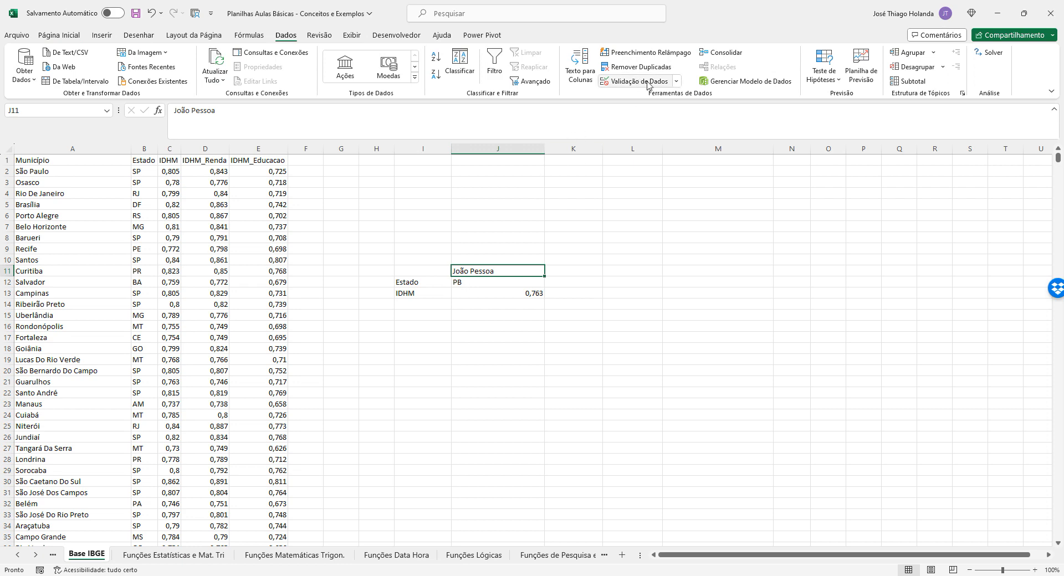
pyautogui.click(676, 82)
pyautogui.click(669, 98)
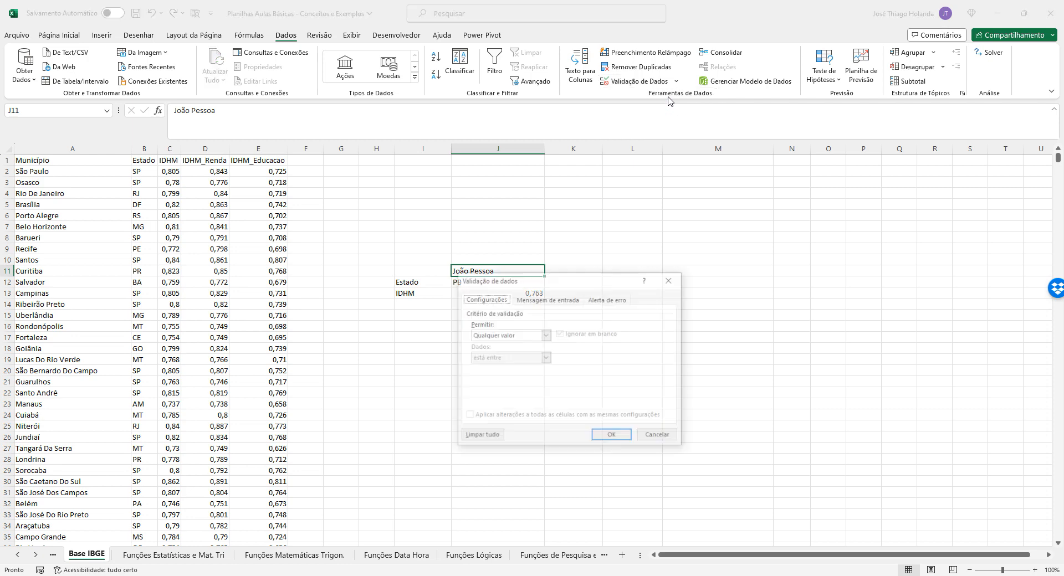
pyautogui.click(546, 335)
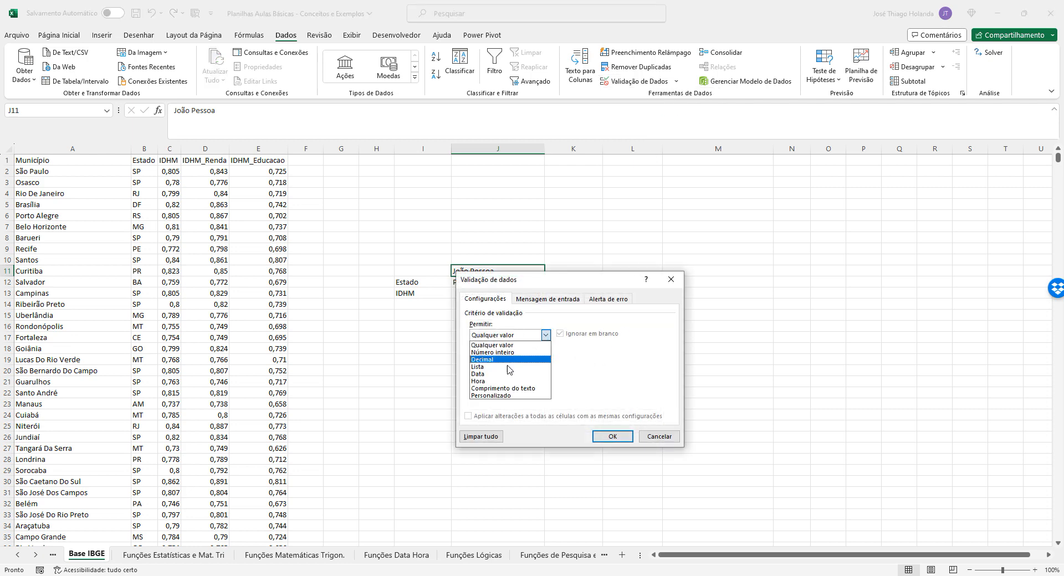
pyautogui.click(478, 367)
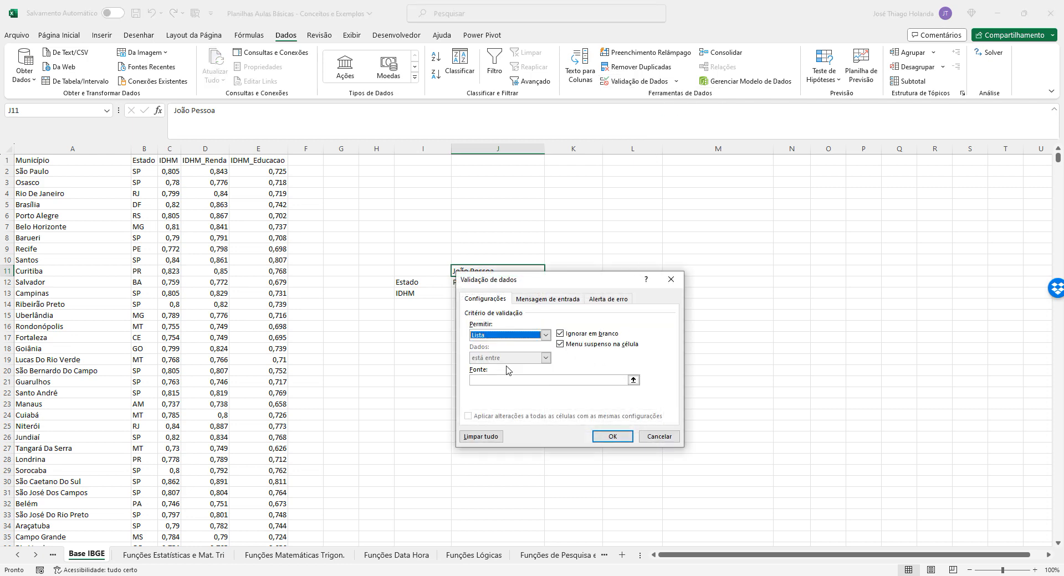
# Step: Set the validation list source to the municipality names in $A$2:$A$5577 and apply the rule
pyautogui.click(633, 380)
pyautogui.click(64, 174)
pyautogui.moveTo(63, 174); pyautogui.dragTo(133, 532)
pyautogui.moveTo(115, 417); pyautogui.dragTo(133, 536)
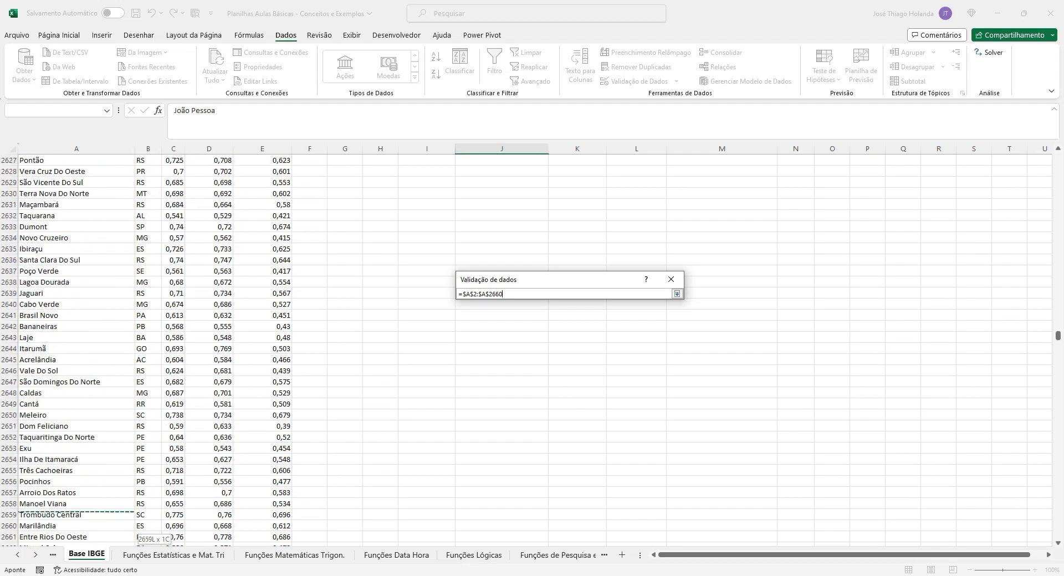
pyautogui.moveTo(93, 500); pyautogui.dragTo(93, 546)
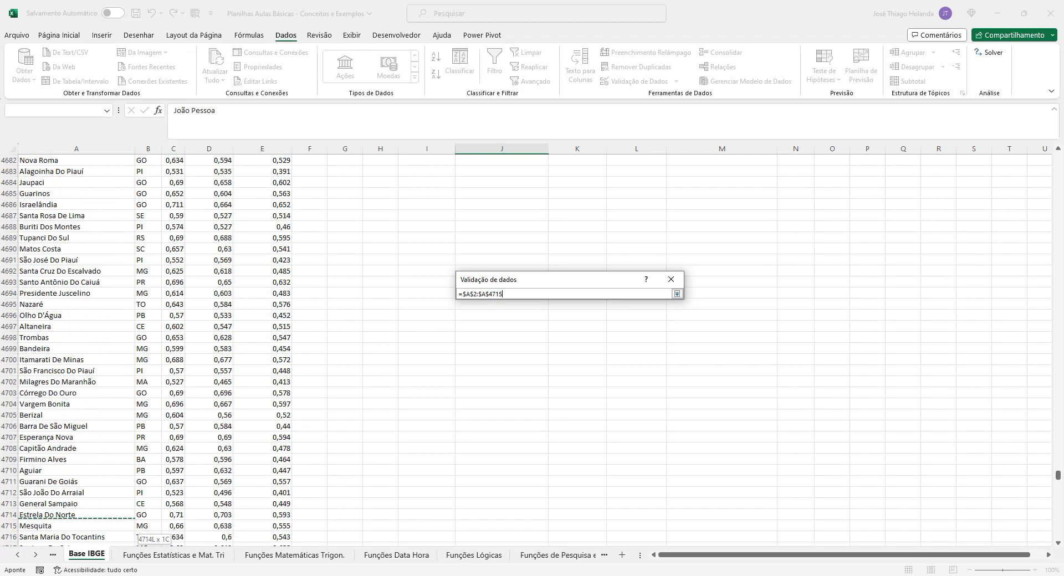
pyautogui.moveTo(92, 546); pyautogui.dragTo(67, 550)
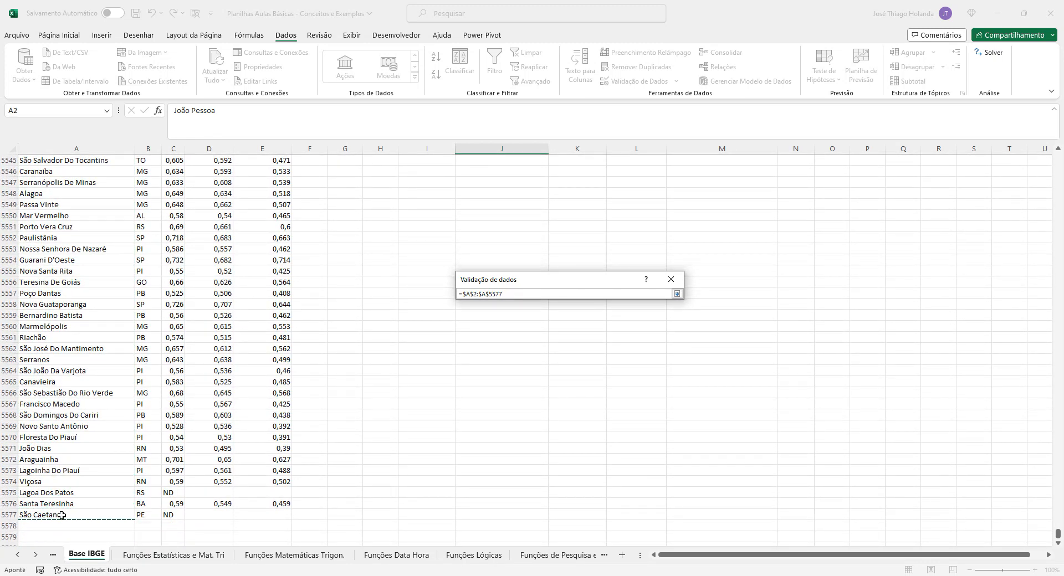
pyautogui.moveTo(62, 515); pyautogui.dragTo(62, 516)
pyautogui.click(676, 294)
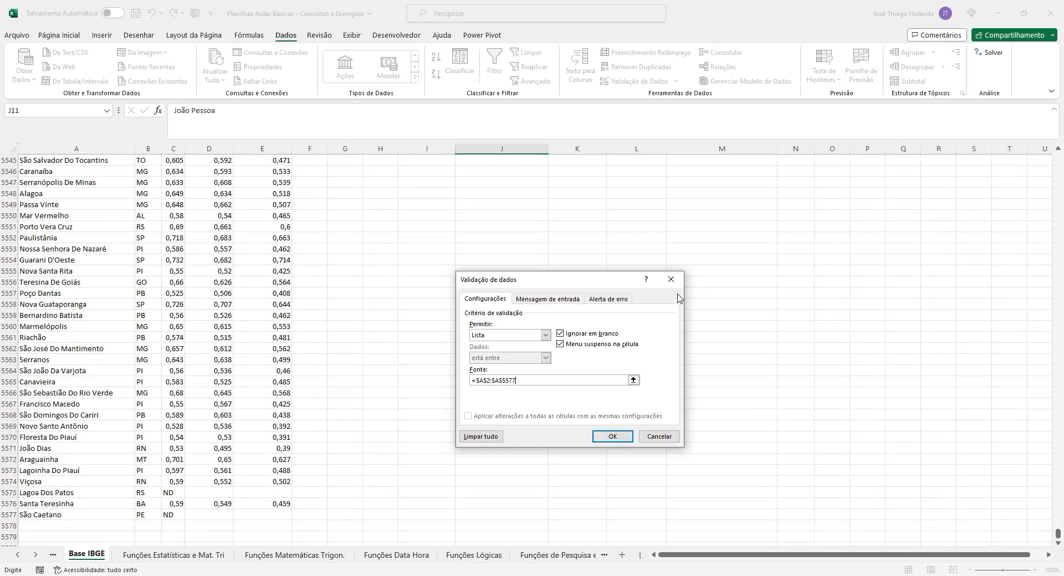
pyautogui.click(612, 436)
# Step: Test the drop-down list in J11 by choosing Niterói and Maringá in turn
pyautogui.scroll(6, 1047, 444)
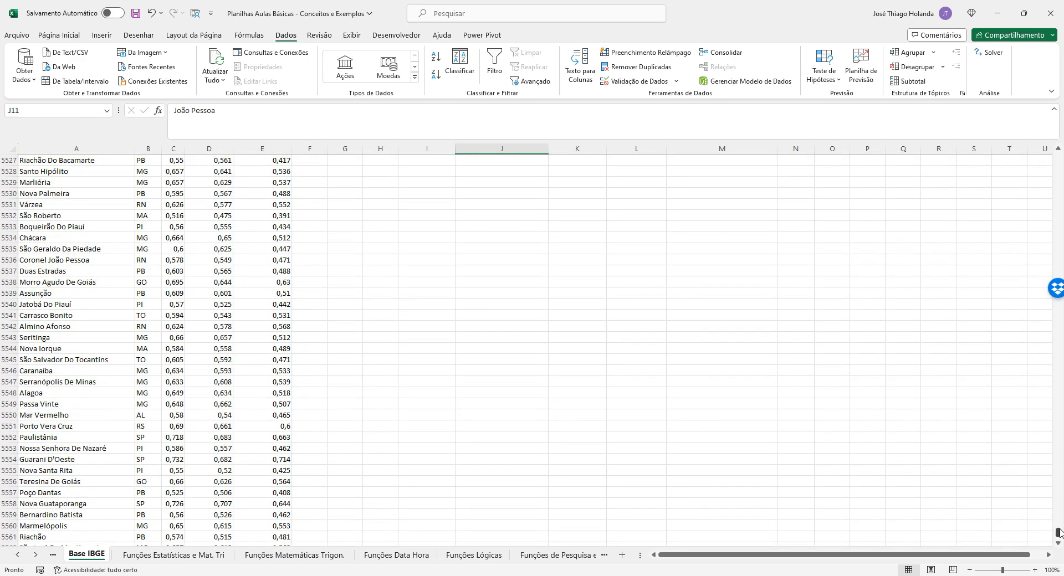
pyautogui.moveTo(1058, 533); pyautogui.dragTo(1061, 151)
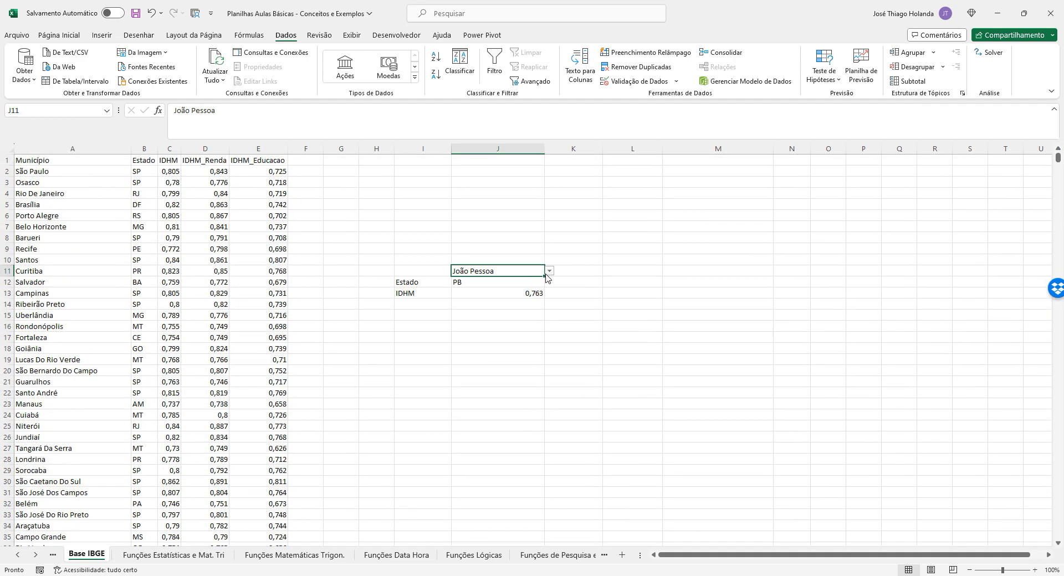
pyautogui.click(570, 270)
pyautogui.click(523, 271)
pyautogui.click(549, 271)
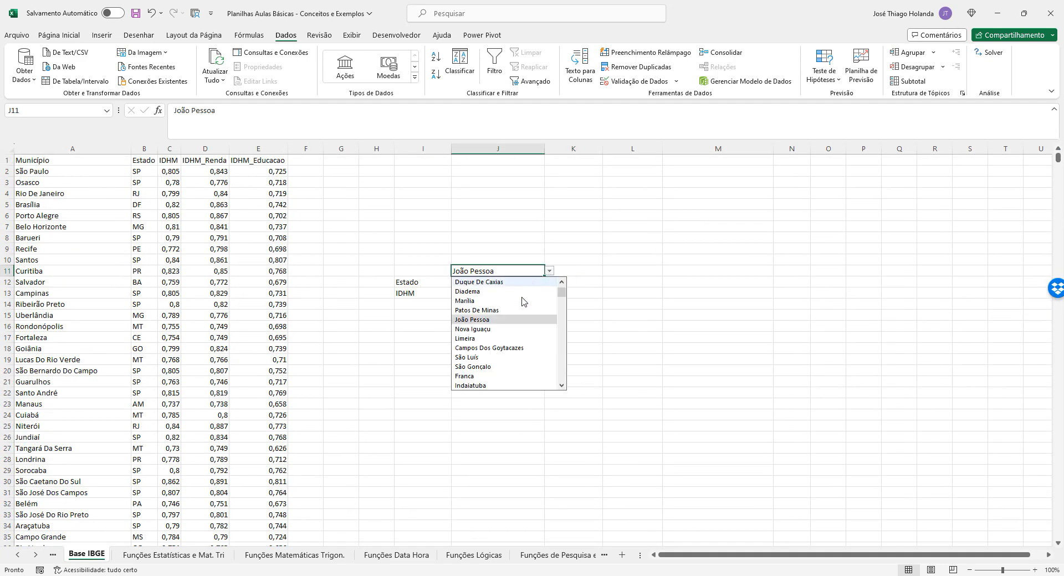
pyautogui.scroll(8, 524, 321)
pyautogui.scroll(-6, 533, 339)
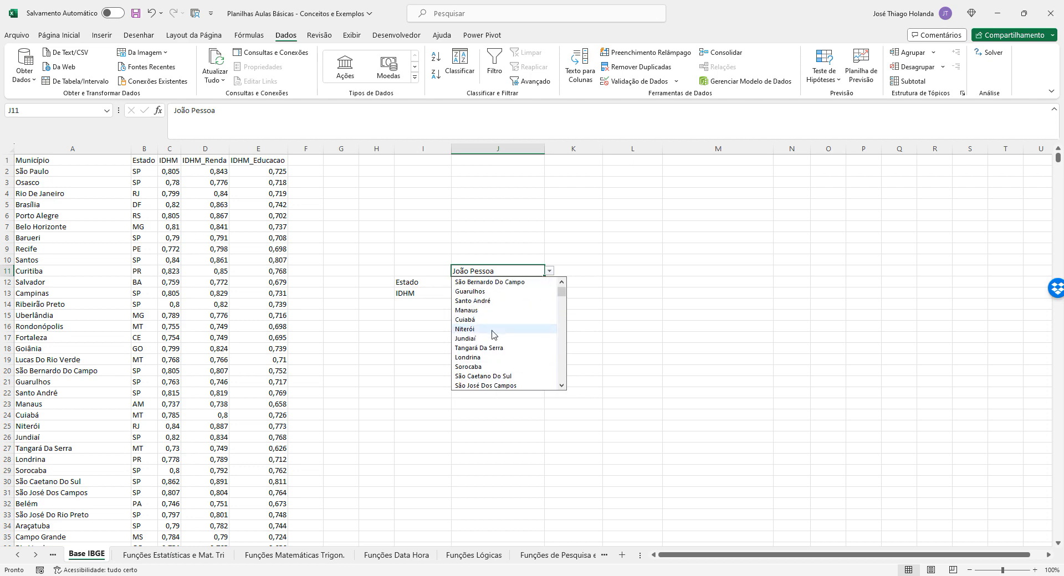
pyautogui.click(492, 329)
pyautogui.click(549, 271)
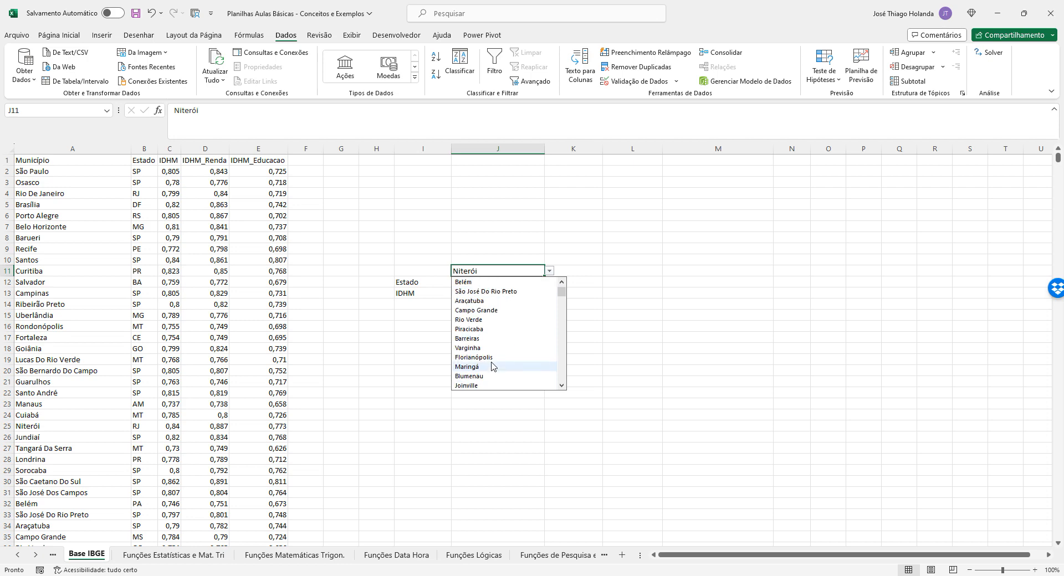
pyautogui.click(492, 366)
# Step: Choose Macaé as the municipality from the list in J11
pyautogui.click(554, 275)
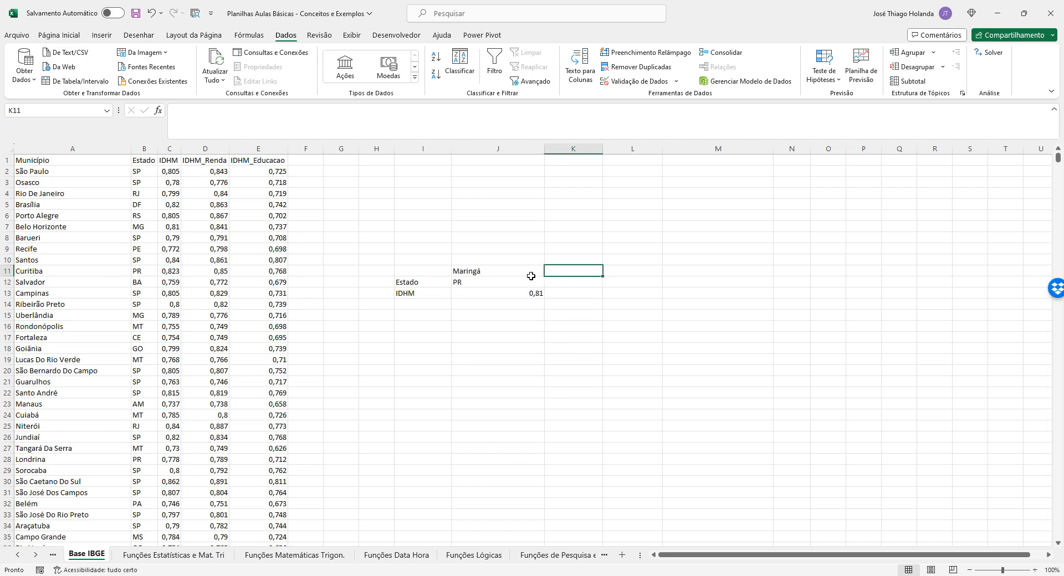
pyautogui.click(531, 274)
pyautogui.click(549, 271)
pyautogui.scroll(-5, 487, 344)
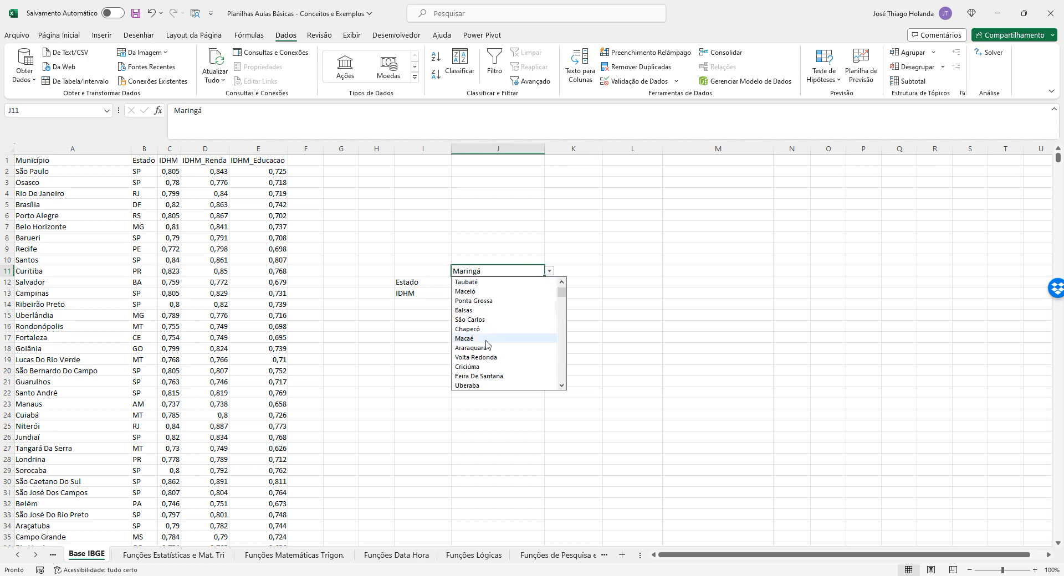
pyautogui.click(486, 338)
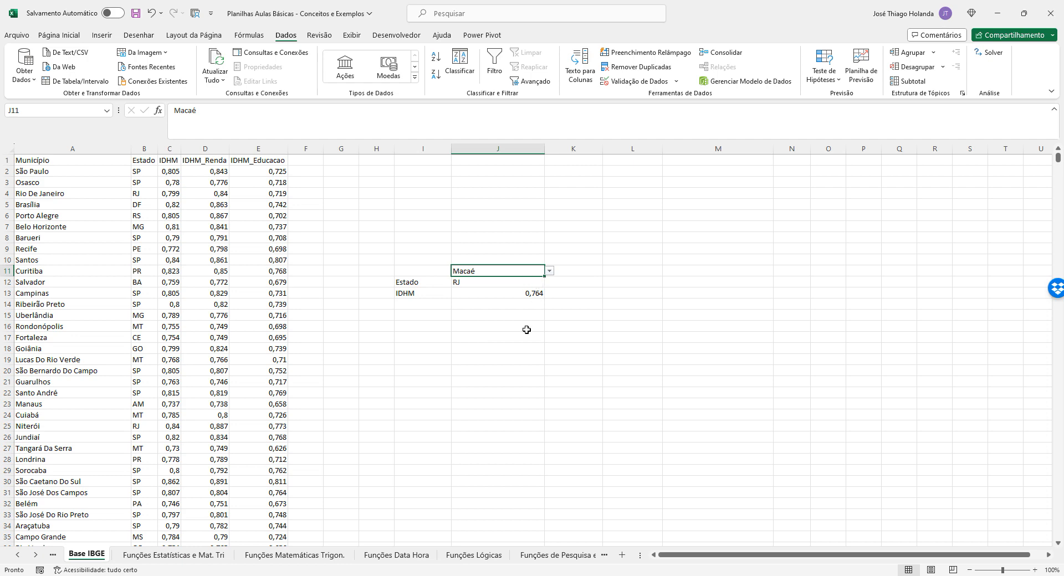
# Step: Replace the municipality in J11 with João Pessoa, narrowing the list suggestions with the text João P
pyautogui.doubleClick(490, 272)
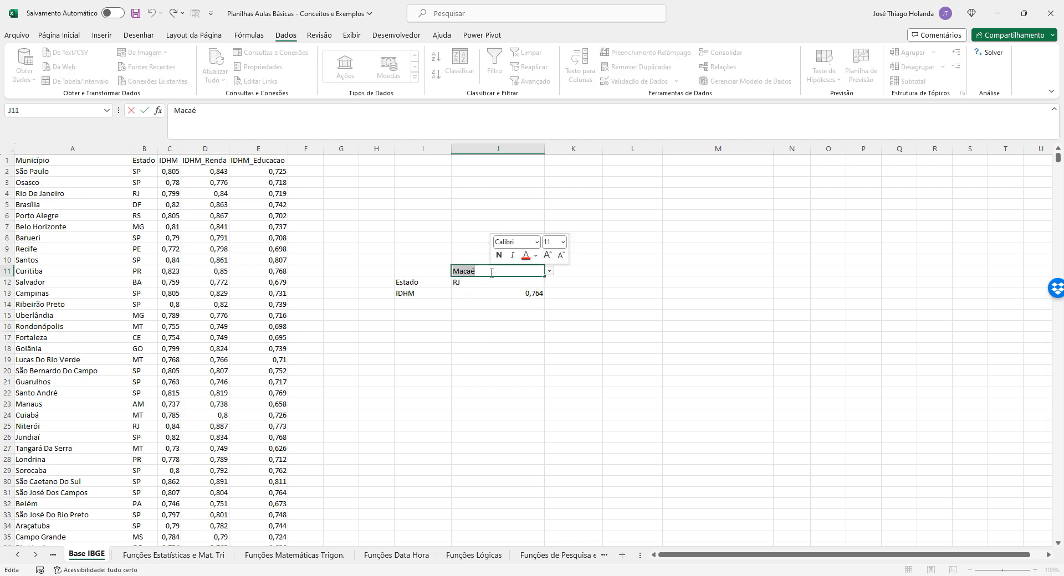
pyautogui.write('João OP')
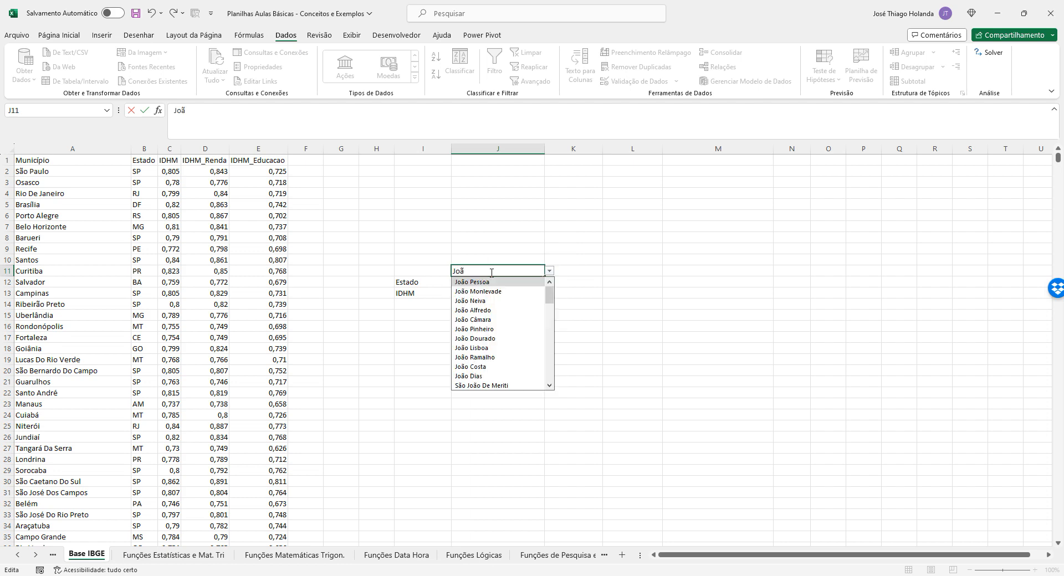
pyautogui.press('BackSpace')
pyautogui.press('BackSpace')
pyautogui.write('Pessoa')
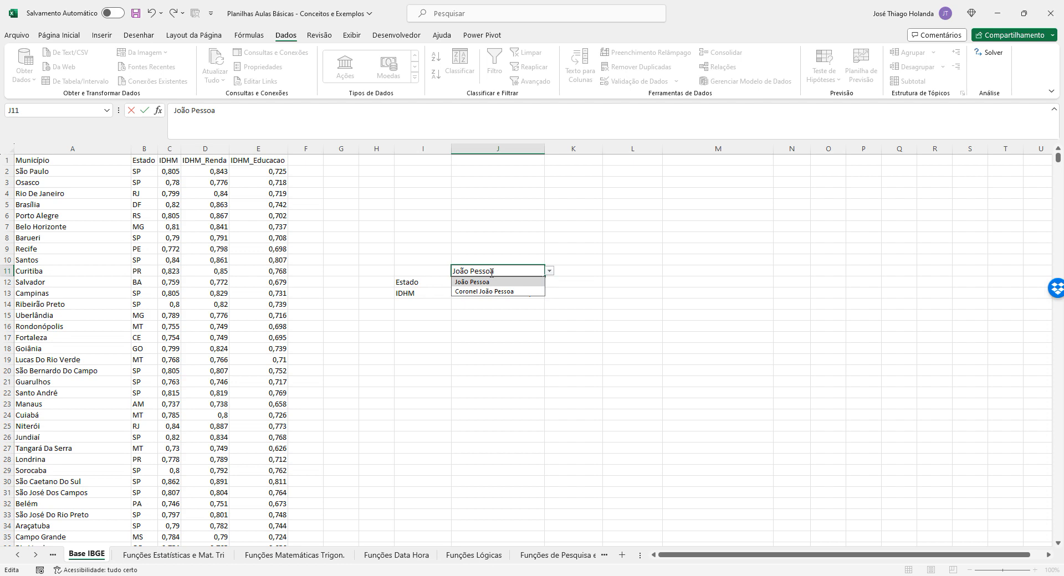
pyautogui.press('BackSpace')
pyautogui.press('BackSpace')
pyautogui.press('BackSpace')
pyautogui.press('BackSpace')
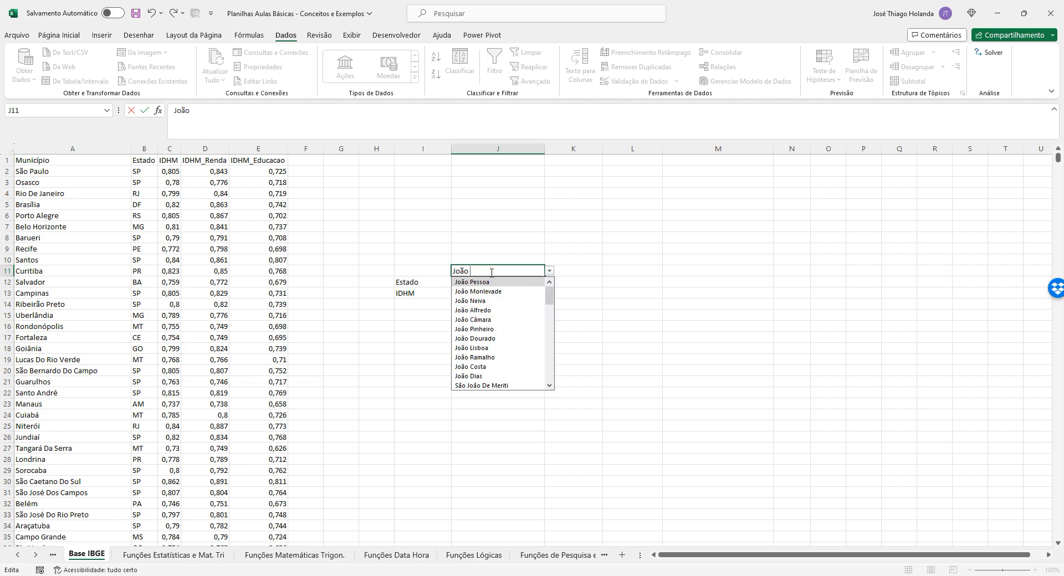
pyautogui.write('P')
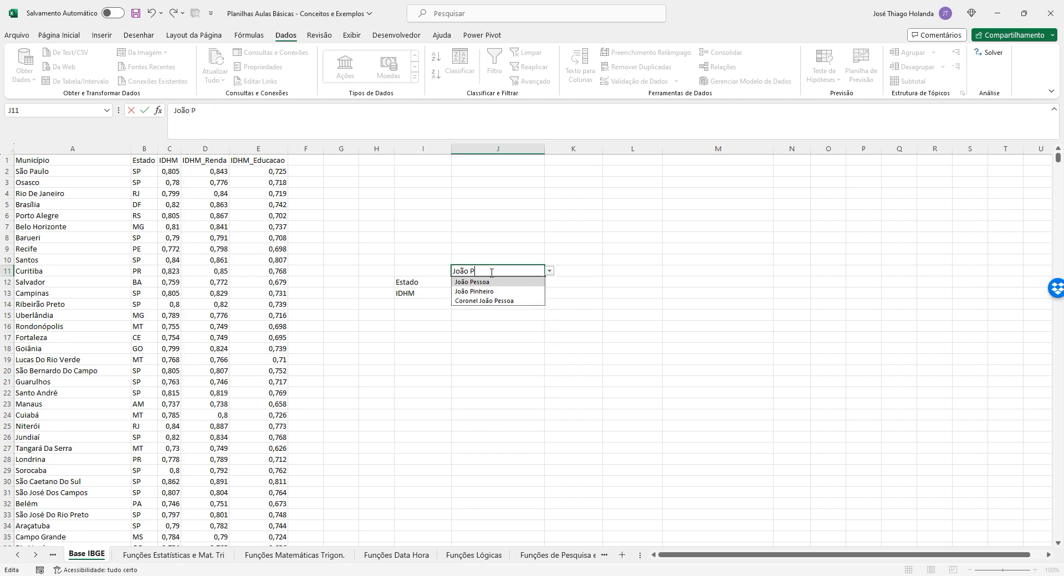
pyautogui.press('Return')
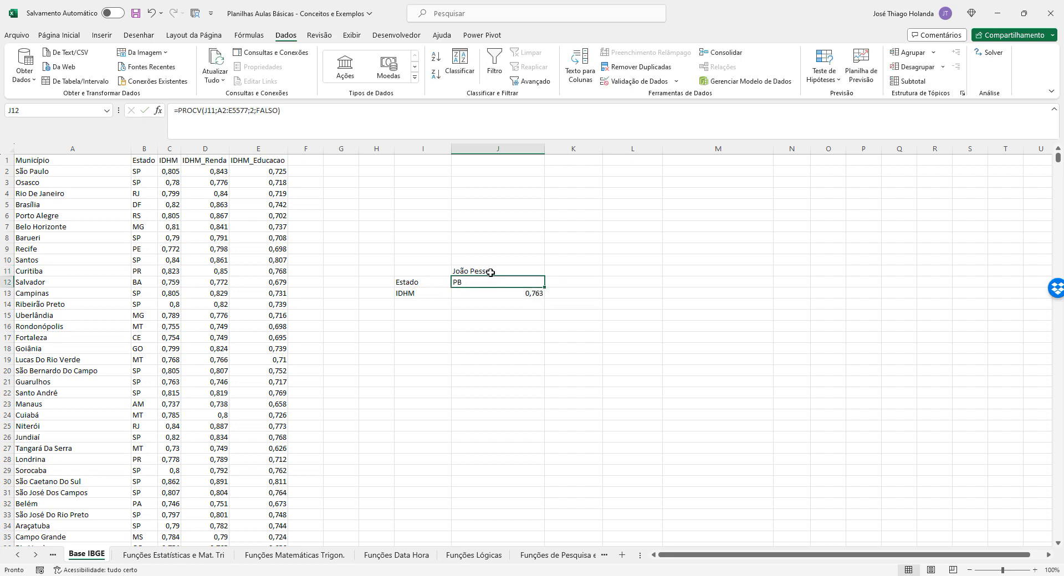
# Step: Review the lookup cells and examine each argument of the PROCV formula in J13
pyautogui.click(490, 272)
pyautogui.click(483, 299)
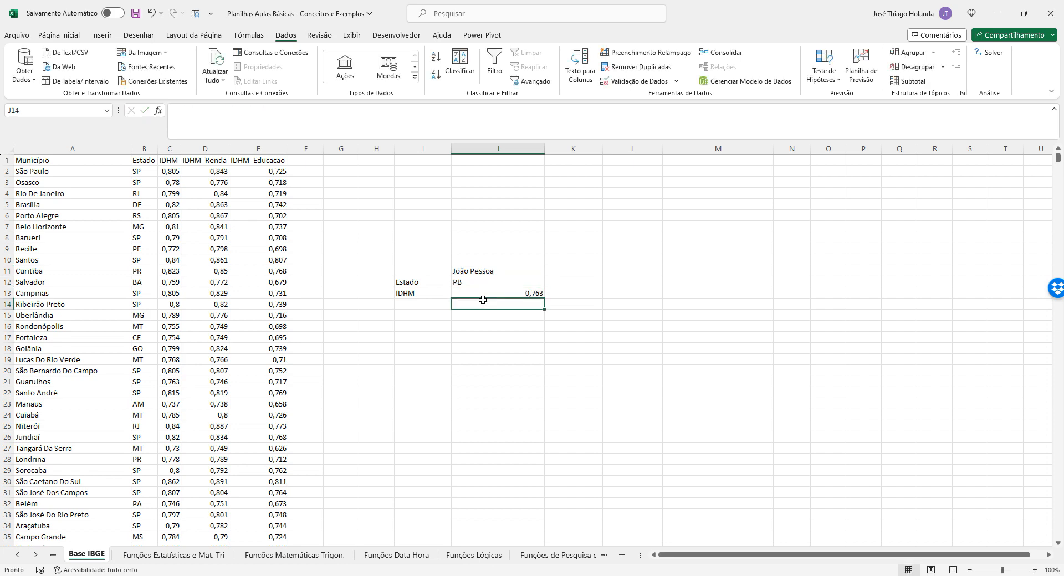
pyautogui.click(482, 284)
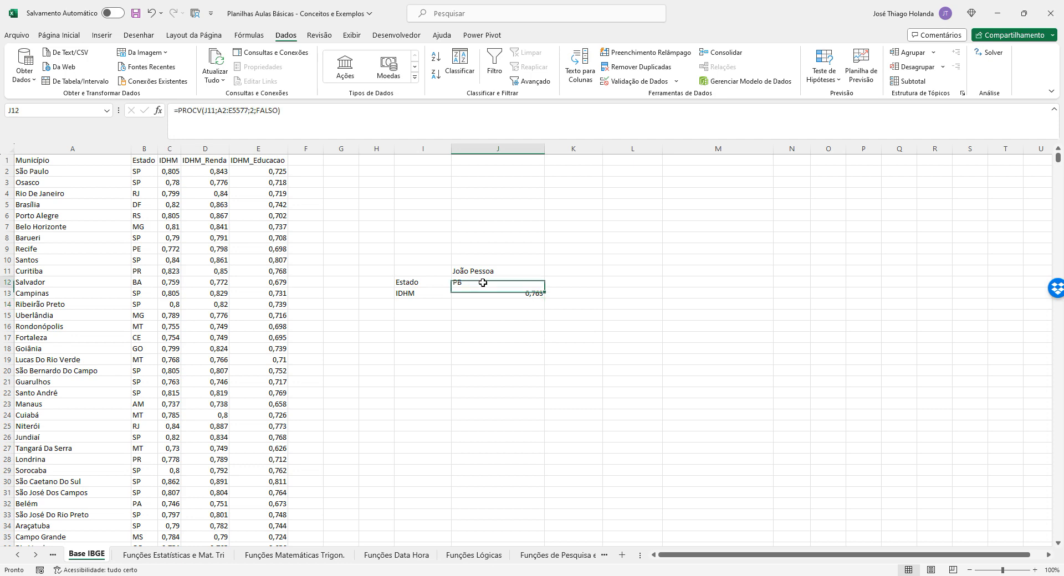
pyautogui.click(492, 296)
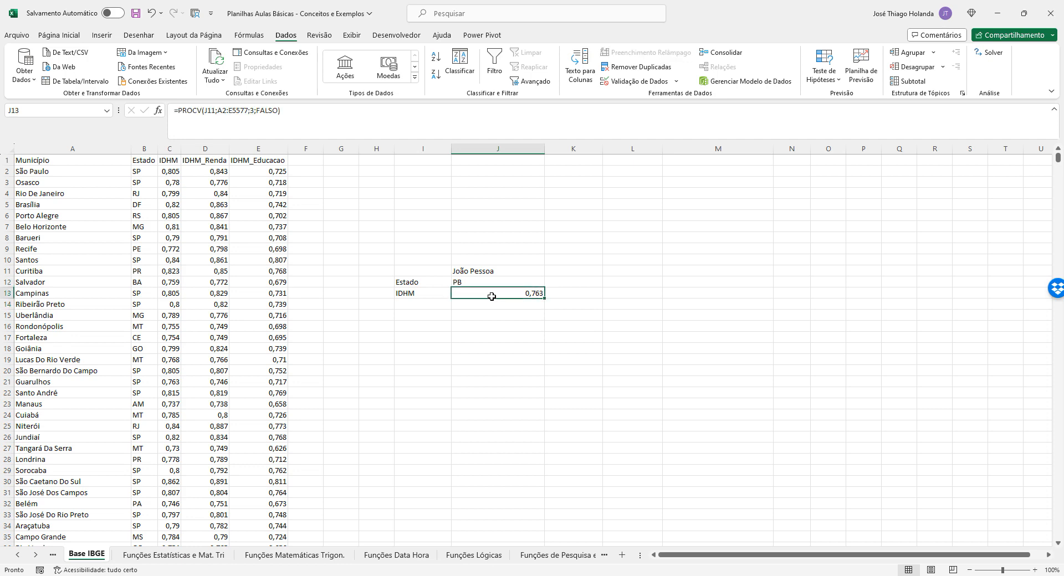
pyautogui.click(208, 111)
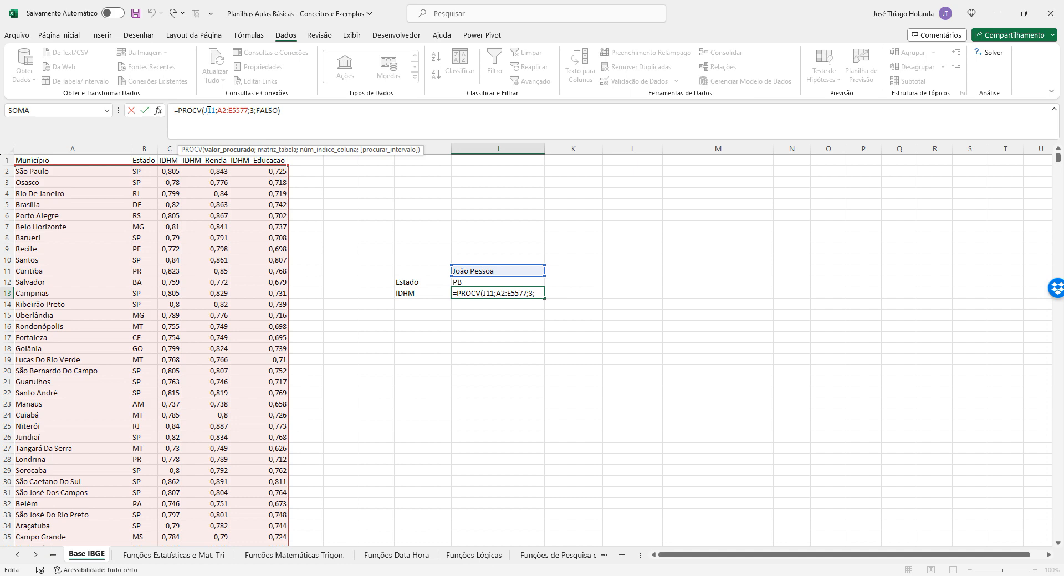
pyautogui.click(226, 110)
pyautogui.click(254, 110)
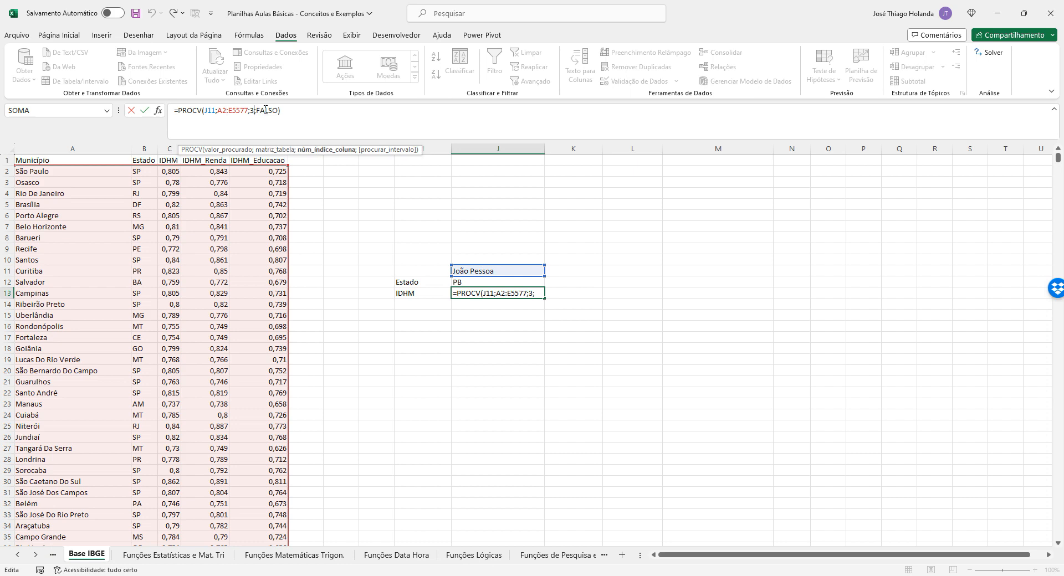
pyautogui.click(267, 111)
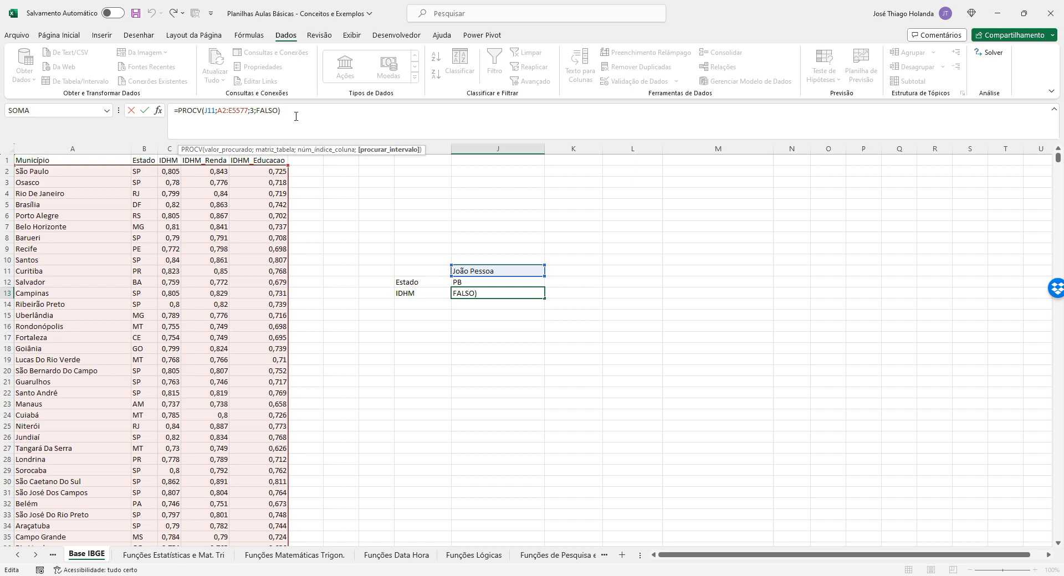
# Step: Remove the FALSO match argument from the PROCV formula in J13 and enter the formula
pyautogui.press('BackSpace')
pyautogui.press('BackSpace')
pyautogui.press('BackSpace')
pyautogui.press('BackSpace')
pyautogui.press('BackSpace')
pyautogui.press('BackSpace')
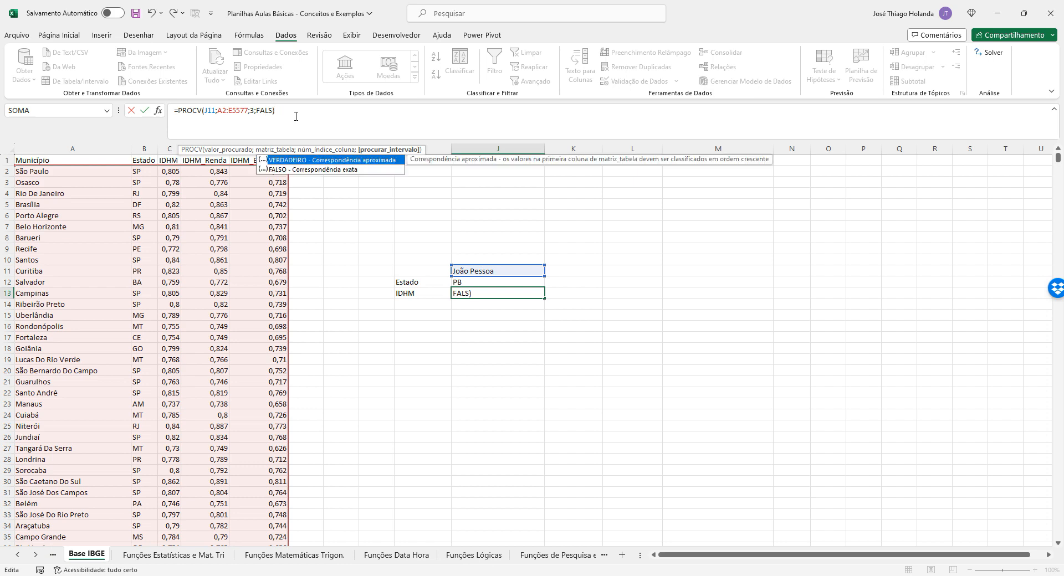
pyautogui.press('Return')
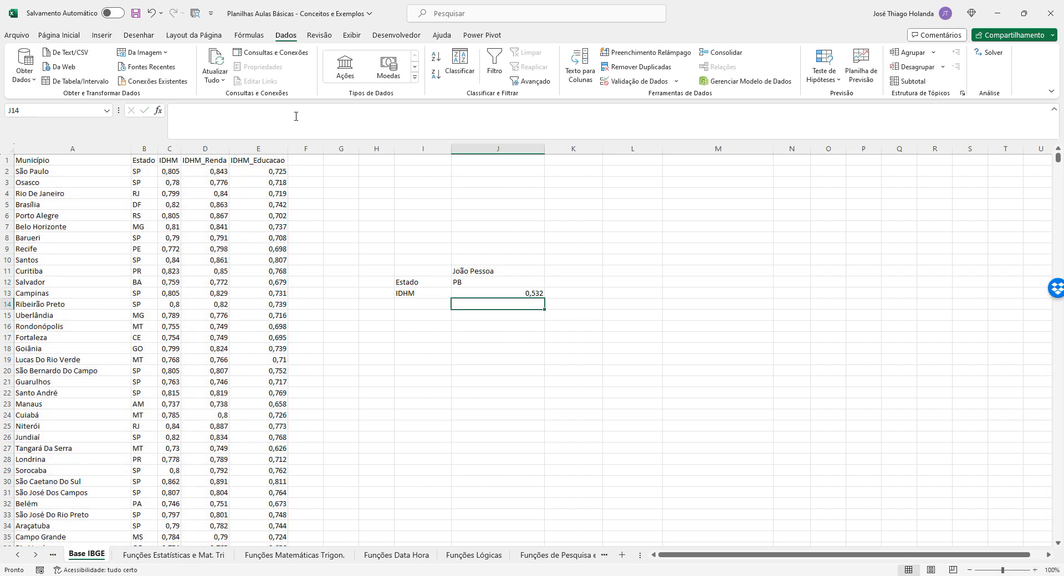
# Step: Choose Marília as the municipality from the drop-down list in J11
pyautogui.press('Up')
pyautogui.press('Up')
pyautogui.press('Up')
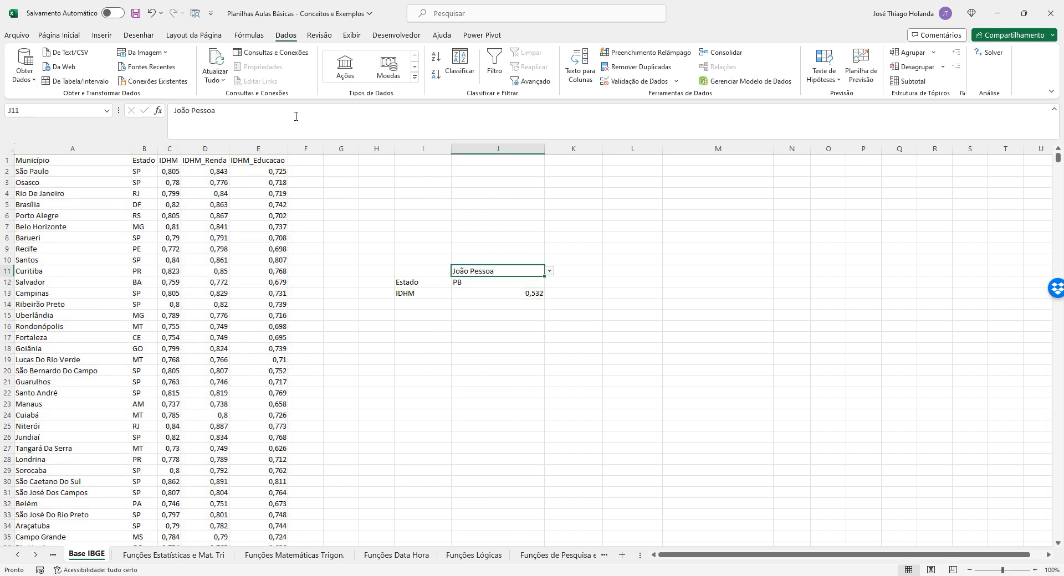
pyautogui.click(549, 271)
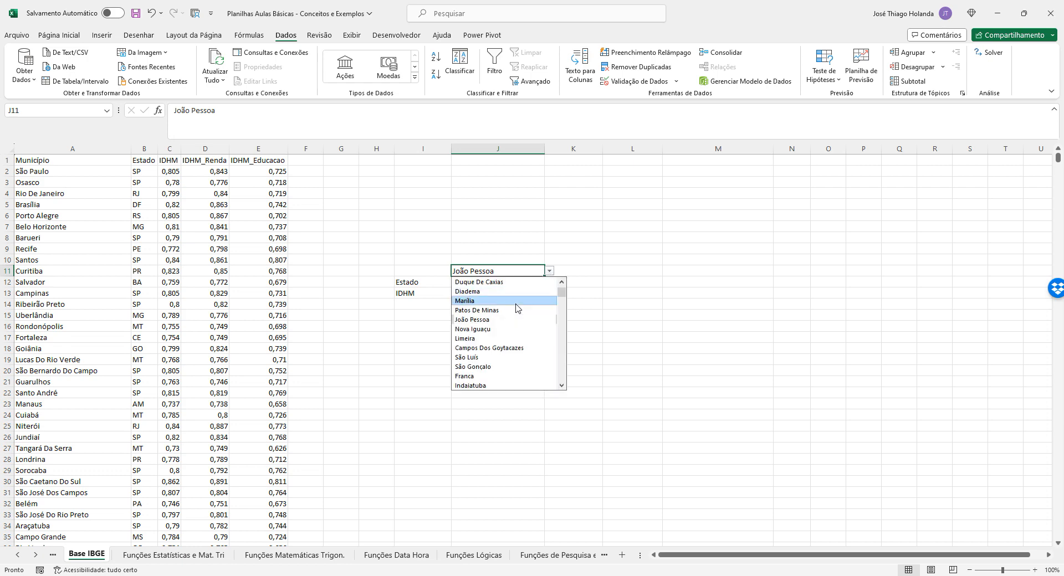
pyautogui.click(515, 302)
# Step: Set the municipality in J11 to João Pessoa, narrowing the list suggestions with the text joão pessoa
pyautogui.click(549, 271)
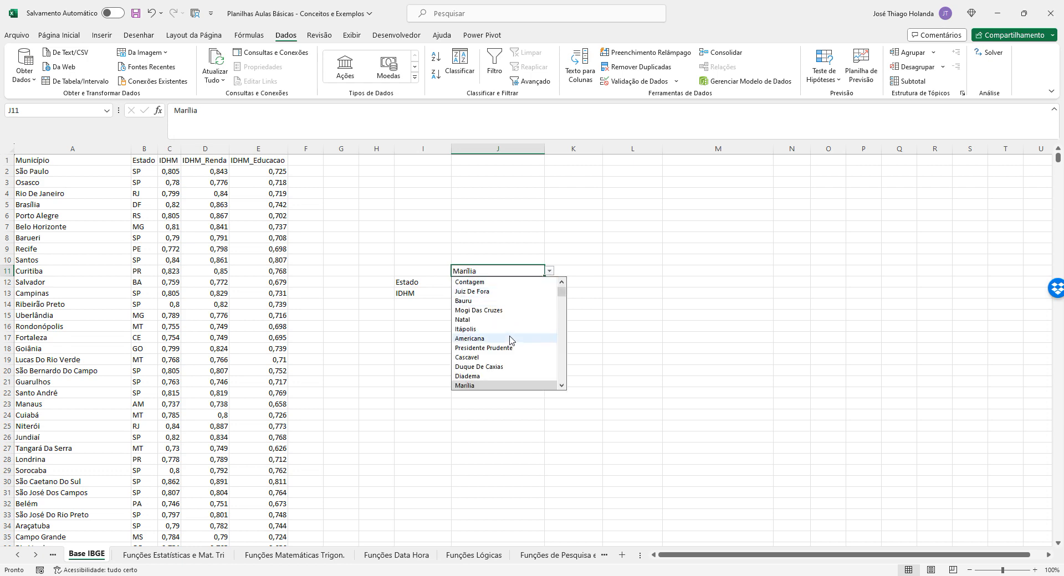
pyautogui.write('joão')
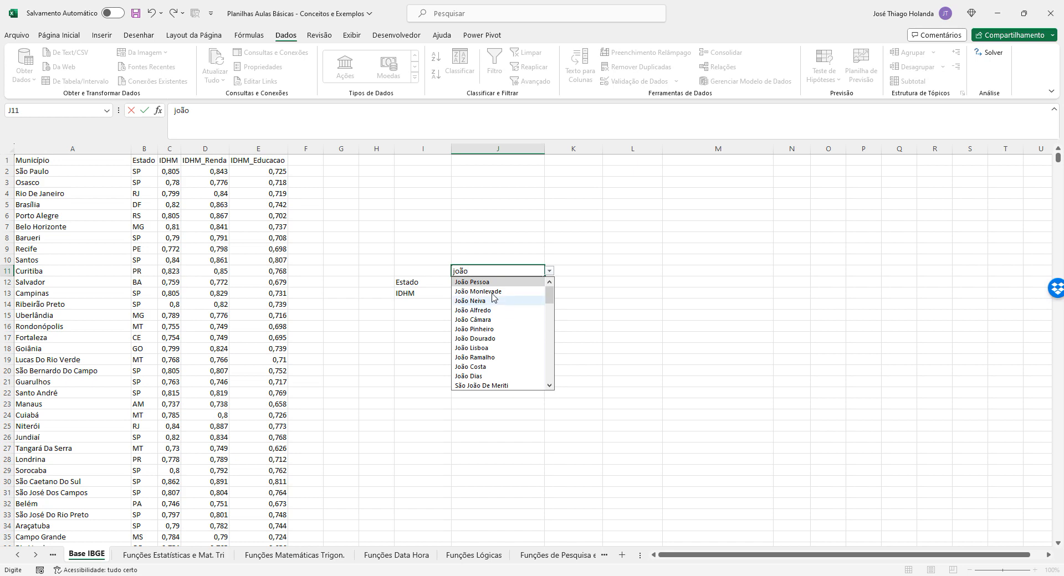
pyautogui.write(' pess')
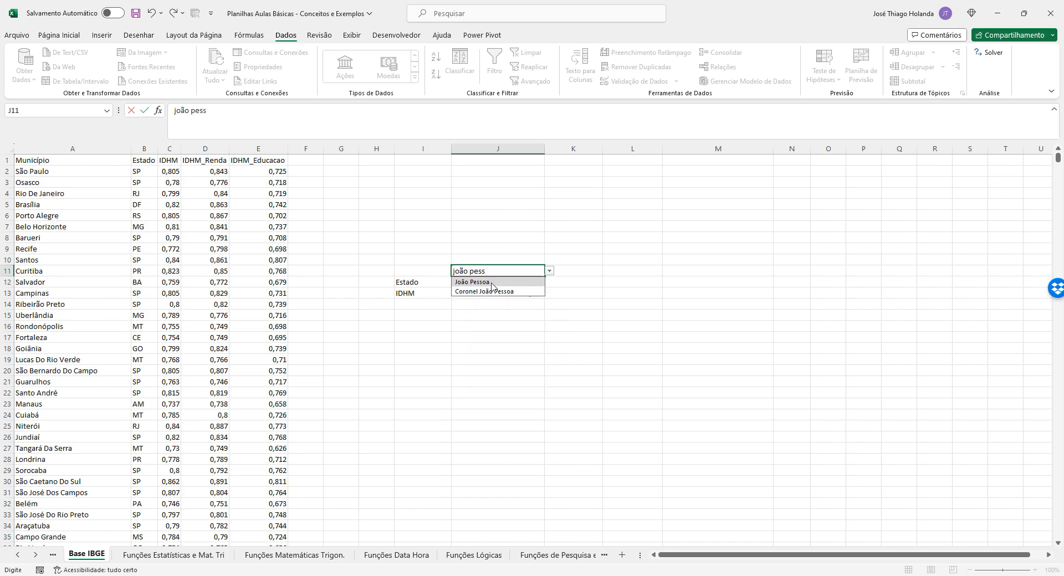
pyautogui.write('oa')
pyautogui.click(491, 283)
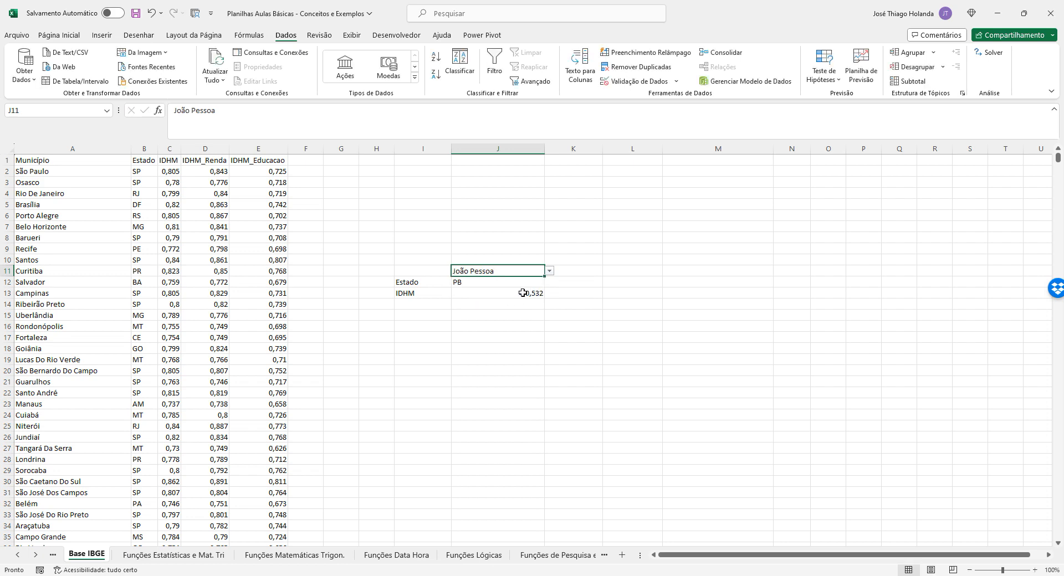
# Step: Add FALSO as the match argument of the PROCV formula in J13 and enter the formula
pyautogui.click(523, 292)
pyautogui.click(252, 110)
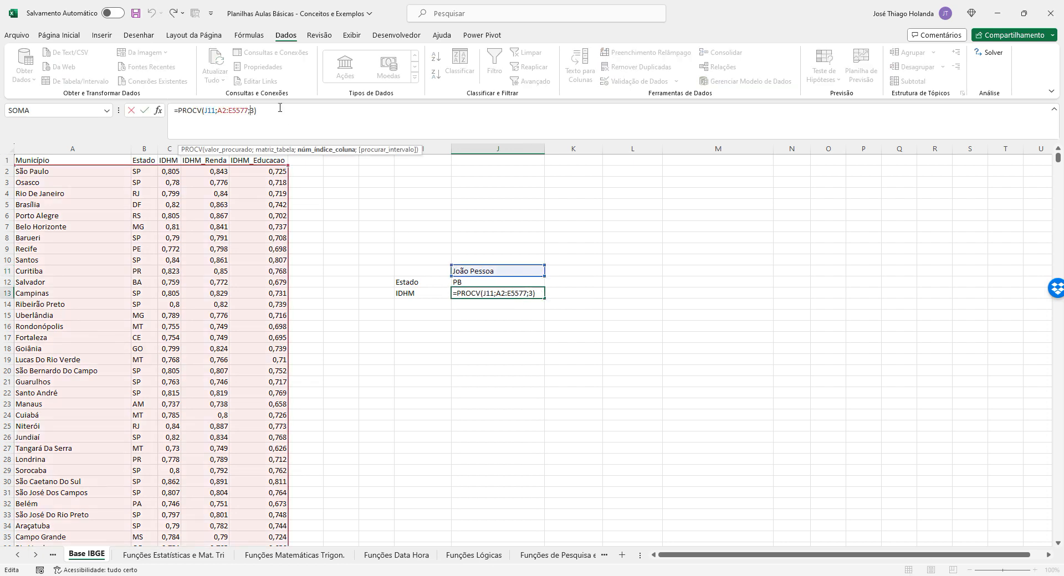
pyautogui.write(';0')
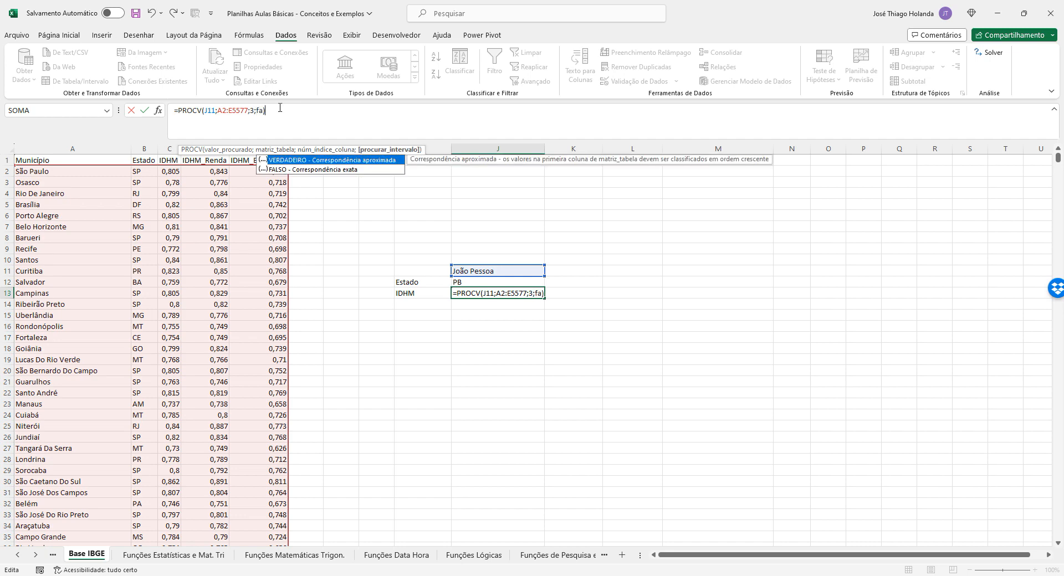
pyautogui.press('Return')
pyautogui.press('Up')
pyautogui.press('Up')
pyautogui.press('Up')
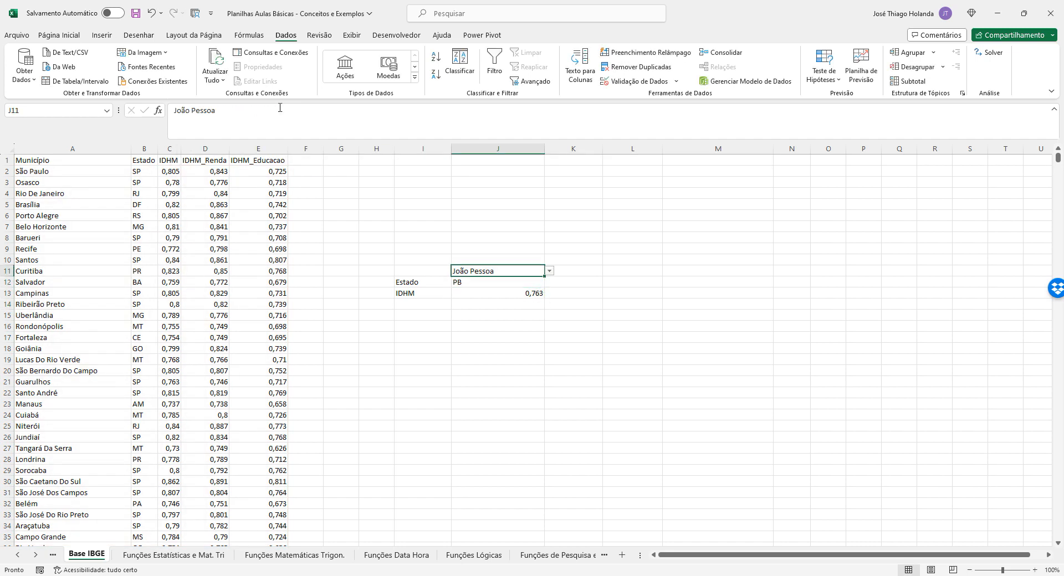
# Step: Search the Base IBGE sheet for João Pessoa and check the IDHM value in its row
pyautogui.scroll(-6, 83, 333)
pyautogui.scroll(6, 86, 375)
pyautogui.click(363, 357)
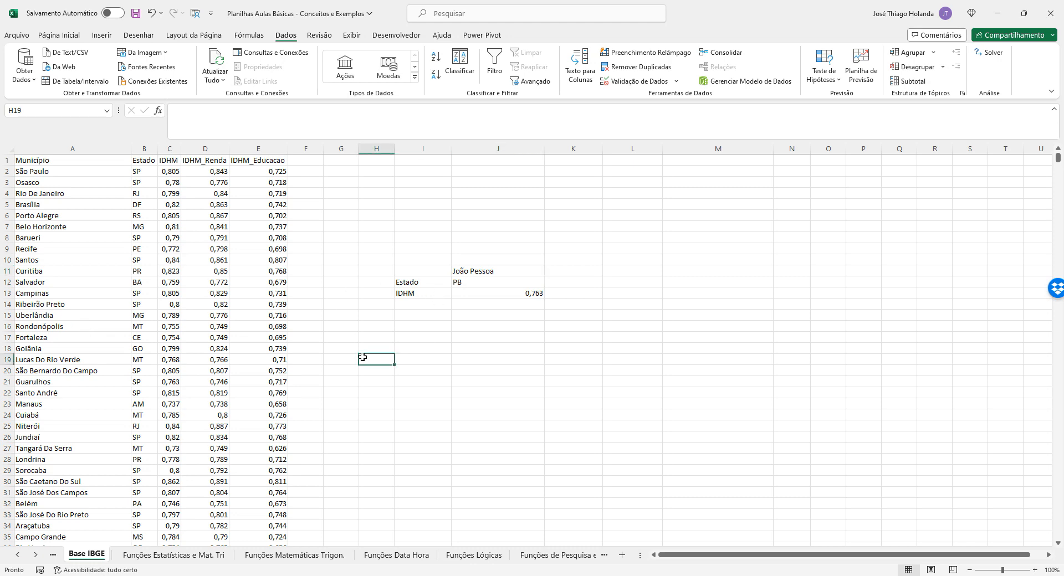
pyautogui.doubleClick(362, 358)
pyautogui.press('Return')
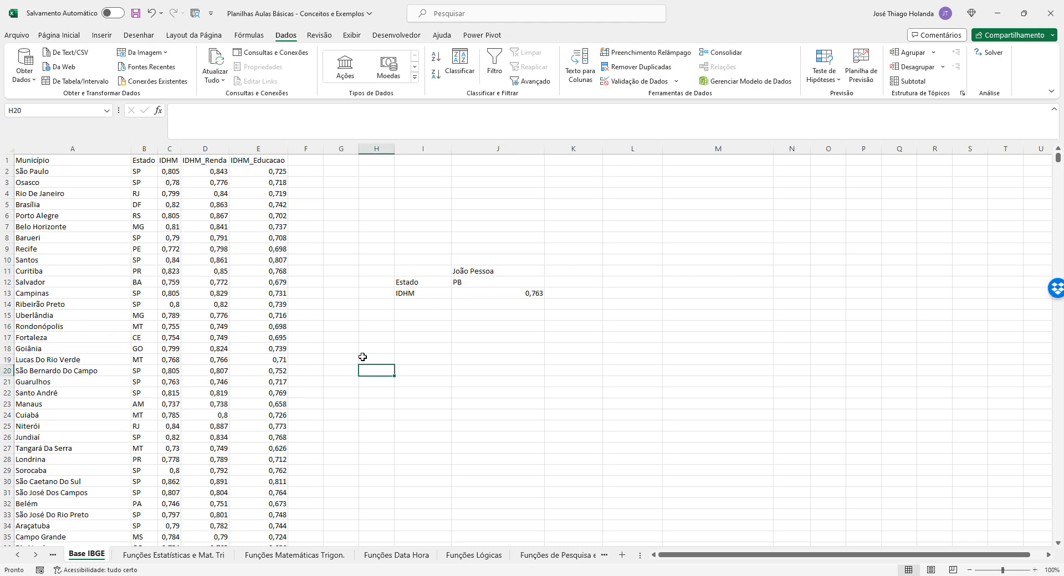
pyautogui.hotkey('ctrl', 'l')
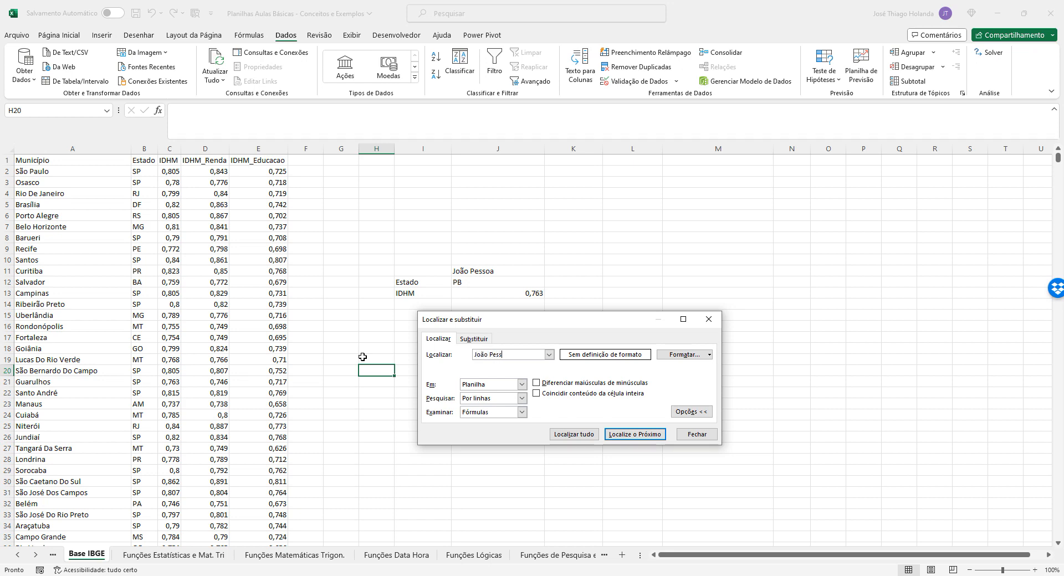
pyautogui.write('João Pessoa')
pyautogui.press('Return')
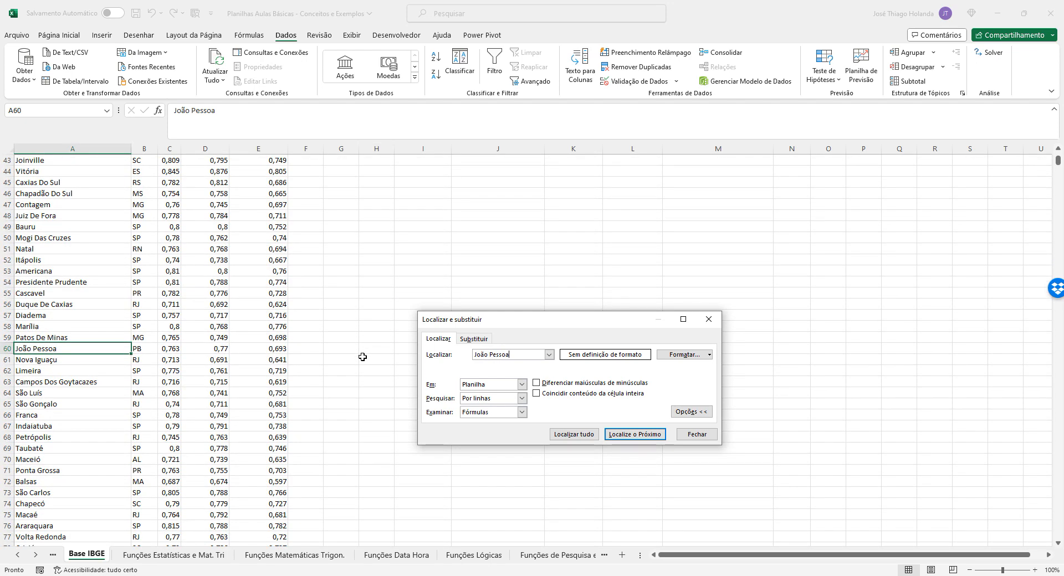
pyautogui.click(170, 350)
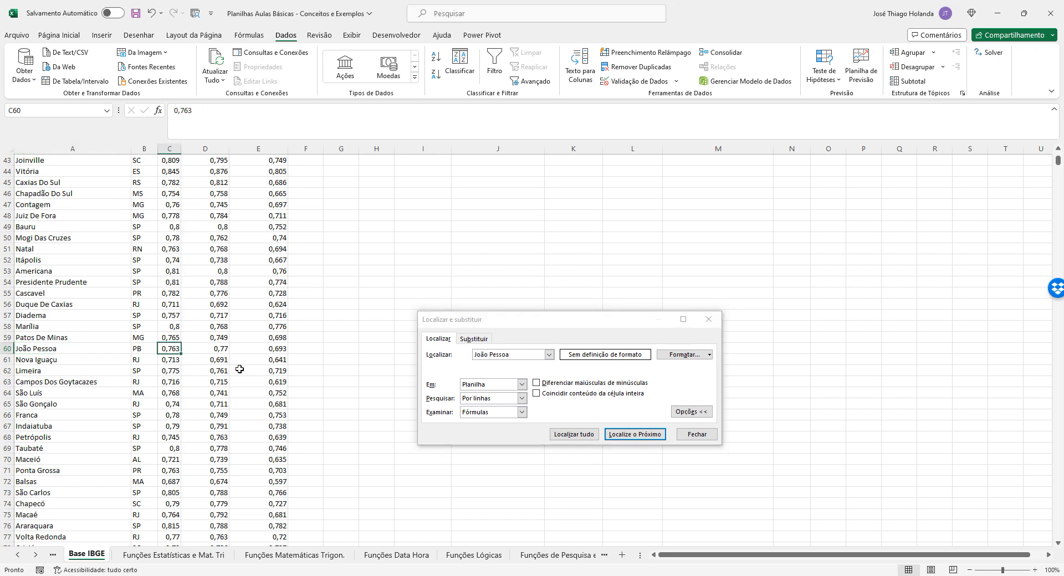
pyautogui.click(699, 435)
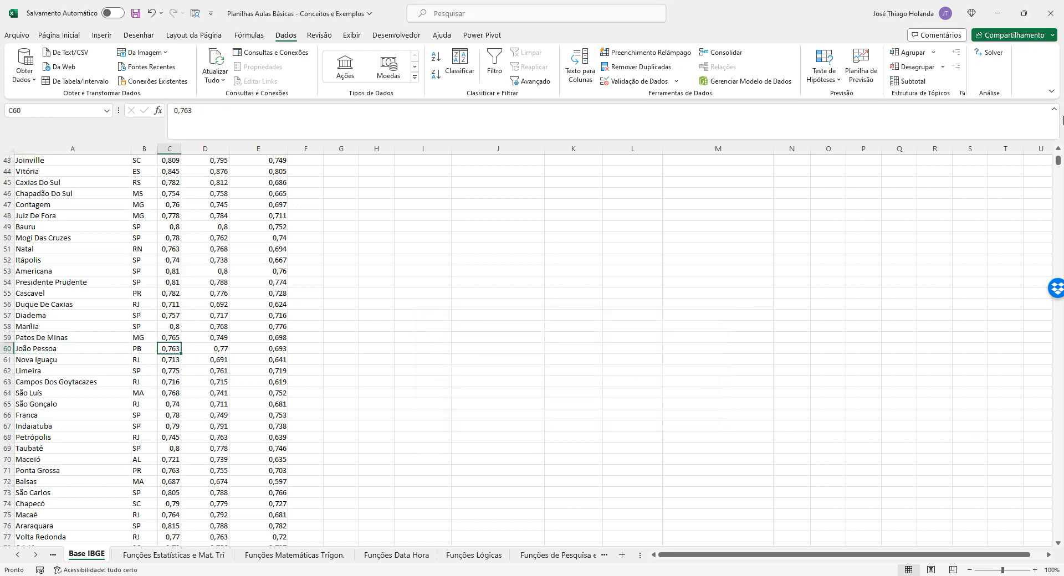
# Step: Return to the lookup block and review the municipality in J11 with the state and IDHM formulas below it
pyautogui.moveTo(1058, 162); pyautogui.dragTo(1057, 155)
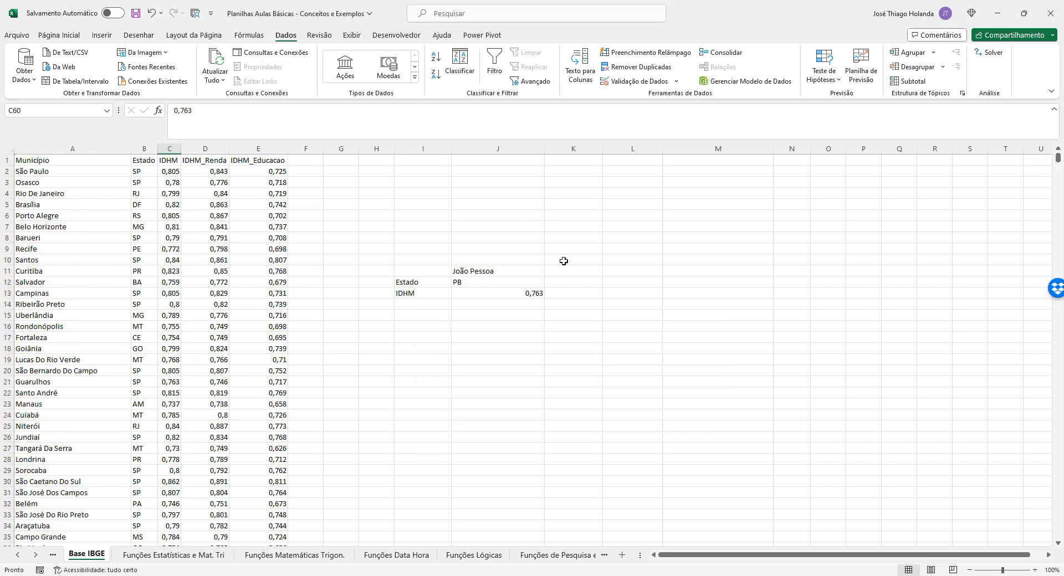
pyautogui.click(514, 293)
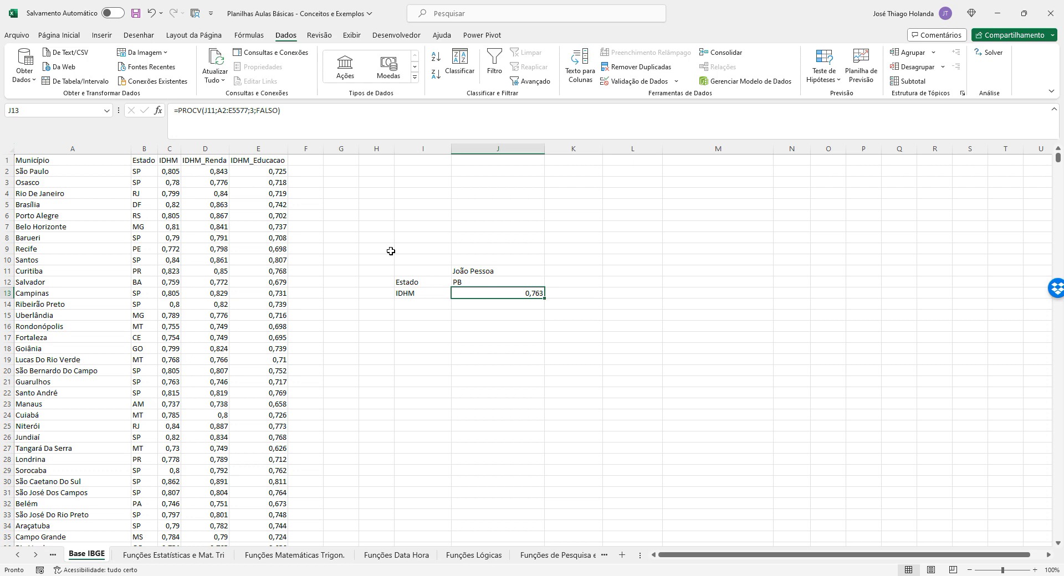
pyautogui.click(478, 284)
pyautogui.click(453, 293)
pyautogui.click(448, 293)
pyautogui.click(429, 302)
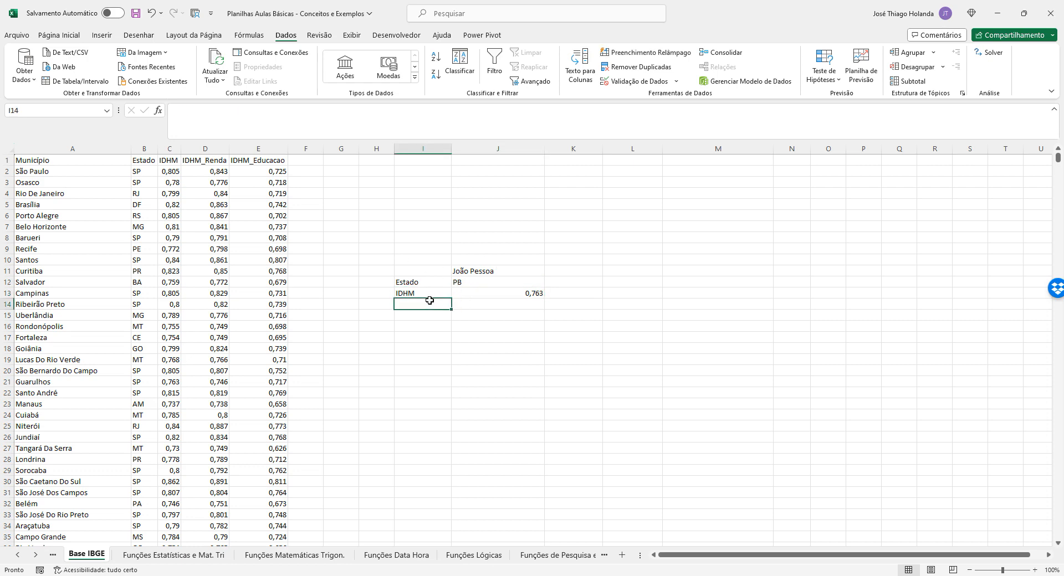
pyautogui.click(485, 271)
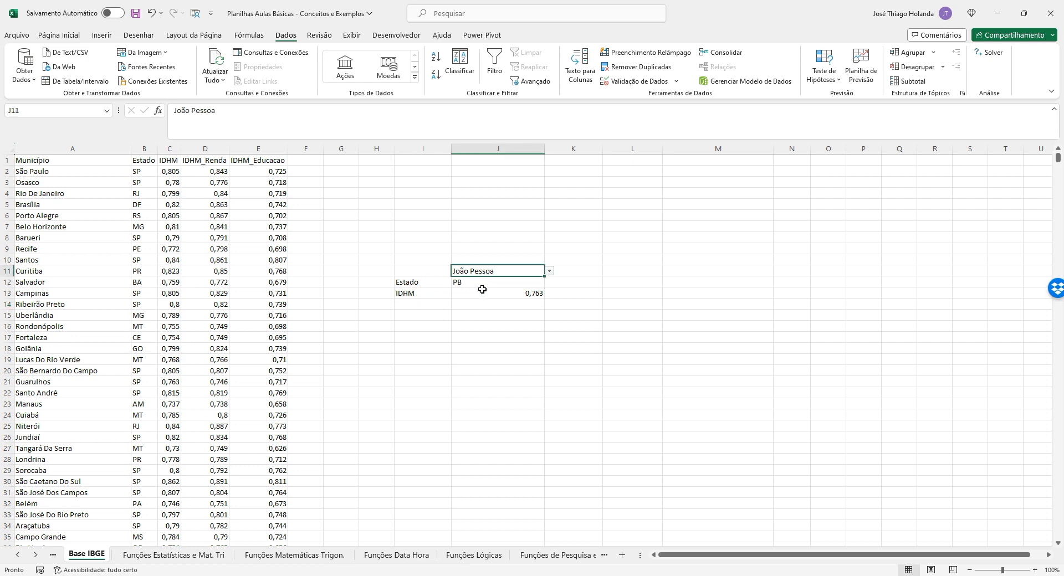
pyautogui.click(509, 293)
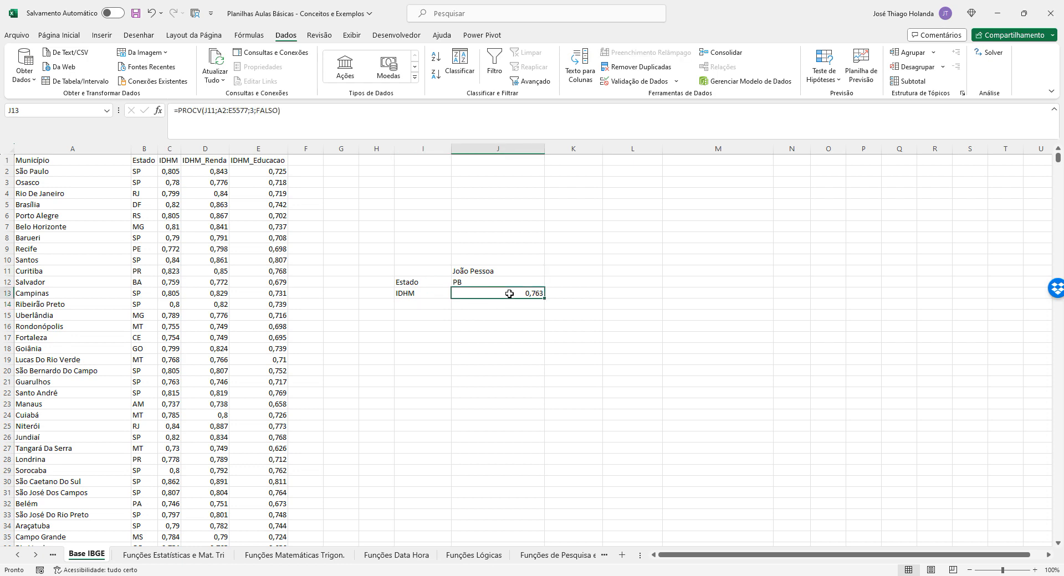
pyautogui.click(519, 272)
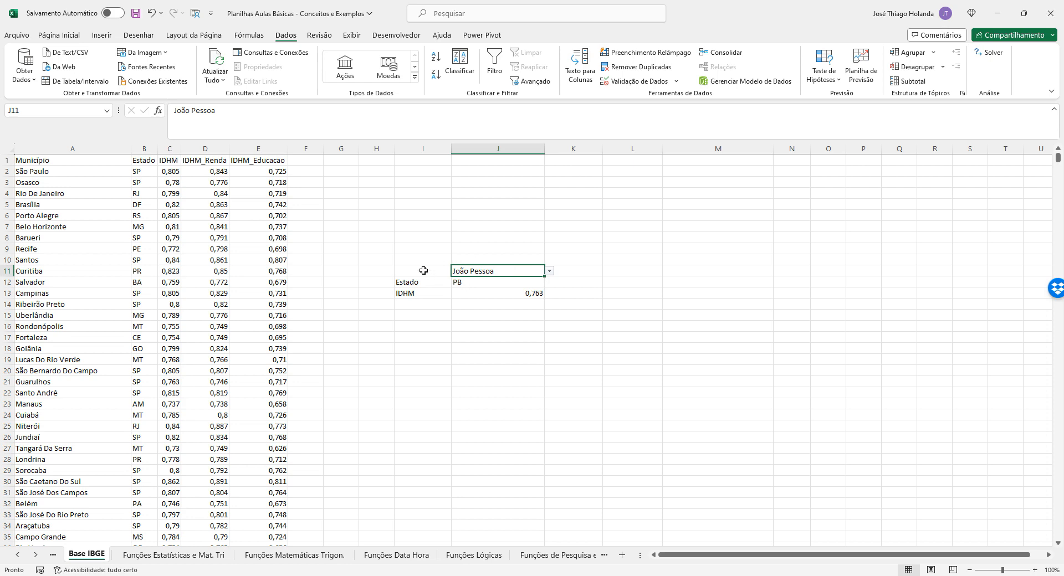
# Step: Copy the lookup block I11:J13 to A1 of the Funções de Pesquisa e Referência sheet and fit column B to its contents
pyautogui.moveTo(421, 271); pyautogui.dragTo(493, 291)
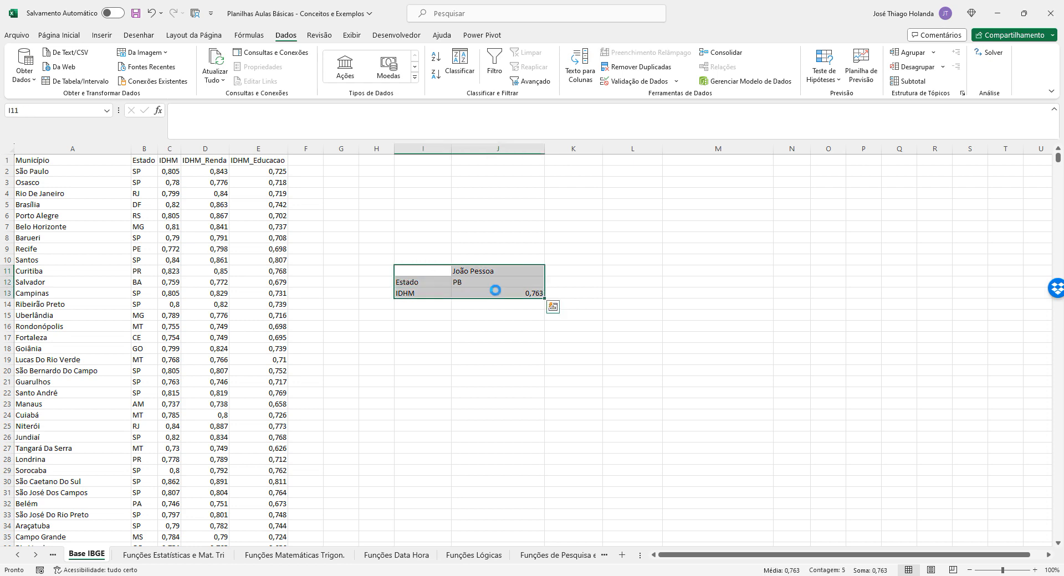
pyautogui.hotkey('ctrl', 'c')
pyautogui.click(560, 555)
pyautogui.click(424, 554)
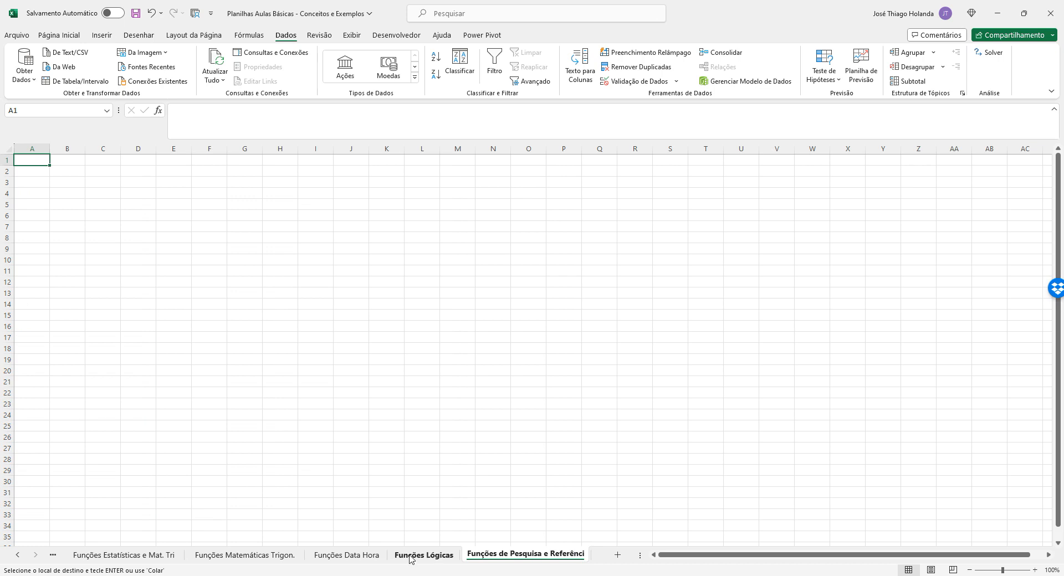
pyautogui.click(505, 556)
pyautogui.press('Return')
pyautogui.click(157, 218)
pyautogui.doubleClick(85, 149)
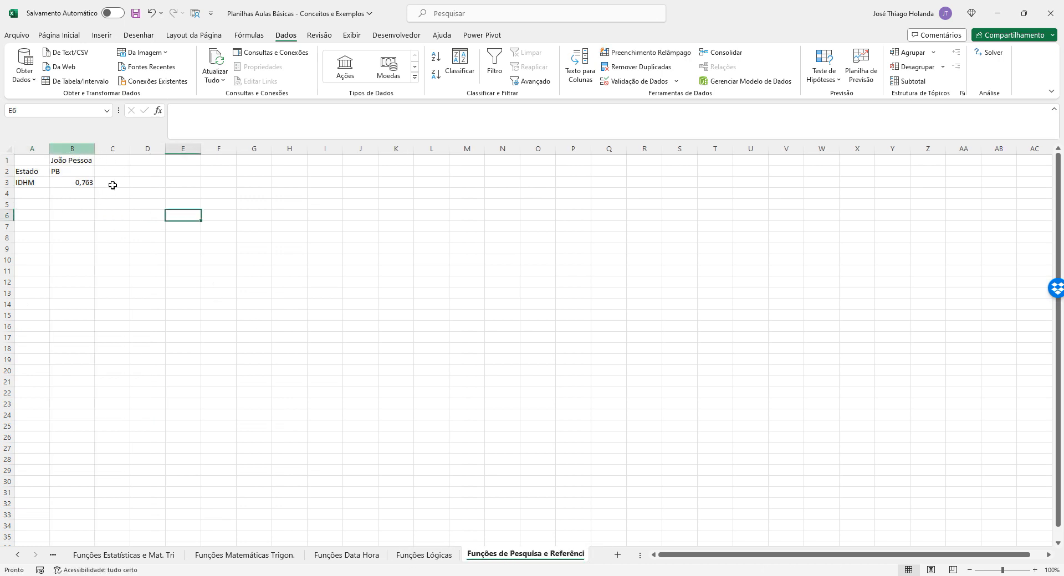
# Step: Check the options in the drop-down list of B1 and examine the pasted PROCV formulas in B2 and B3
pyautogui.click(137, 204)
pyautogui.click(84, 161)
pyautogui.click(99, 160)
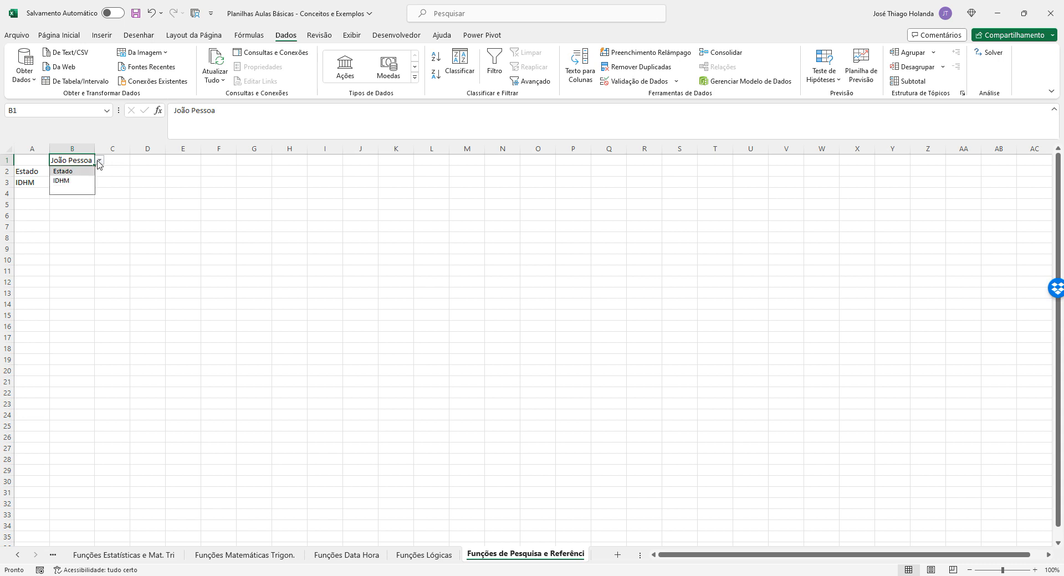
pyautogui.click(99, 162)
pyautogui.click(100, 161)
pyautogui.click(121, 216)
pyautogui.click(48, 173)
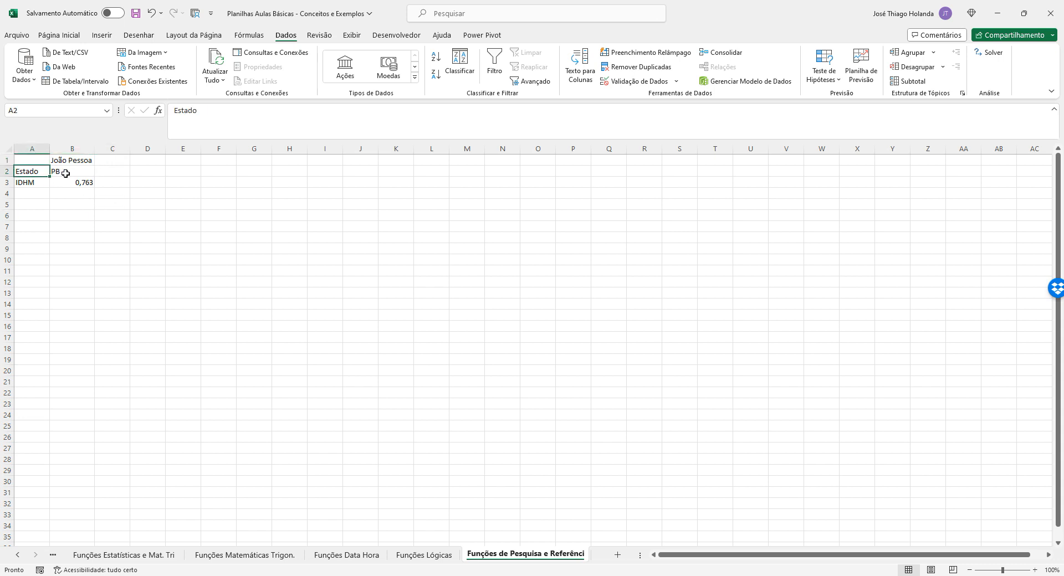
pyautogui.click(65, 174)
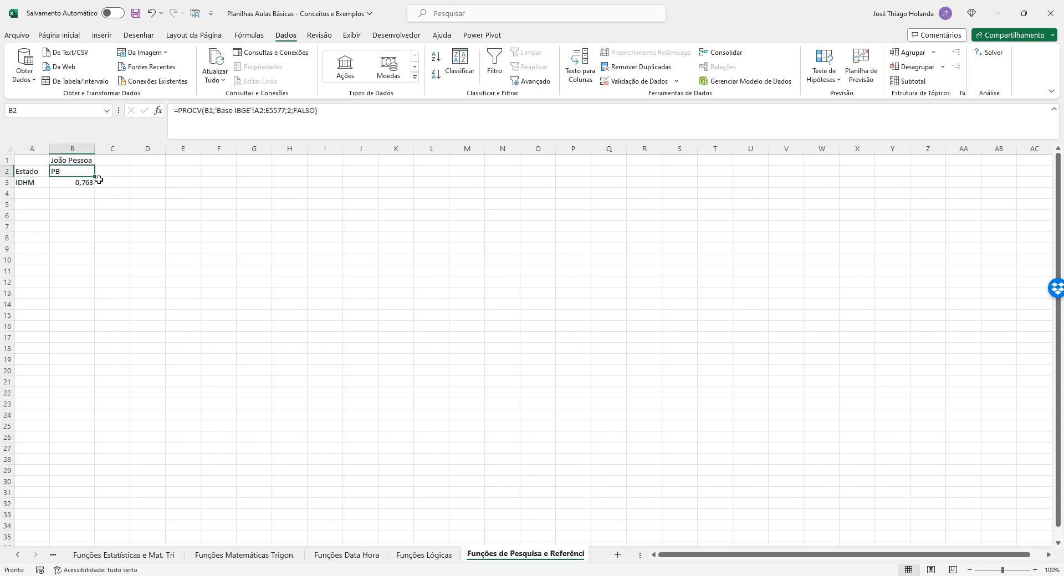
pyautogui.click(75, 183)
# Step: Open the data validation of B1 and point its list source to the Base IBGE sheet
pyautogui.click(81, 160)
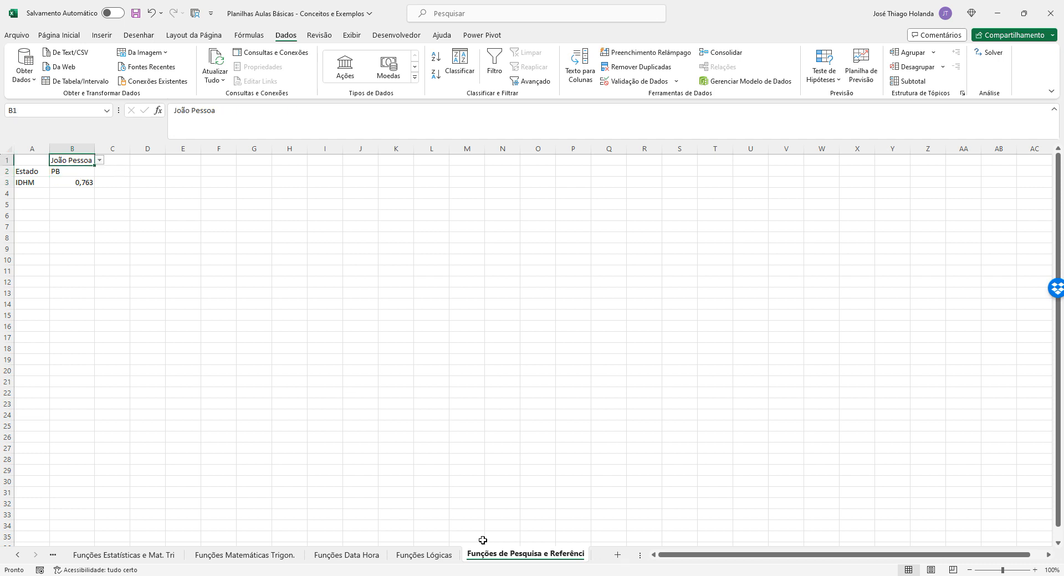
pyautogui.click(436, 556)
pyautogui.click(505, 558)
pyautogui.click(638, 81)
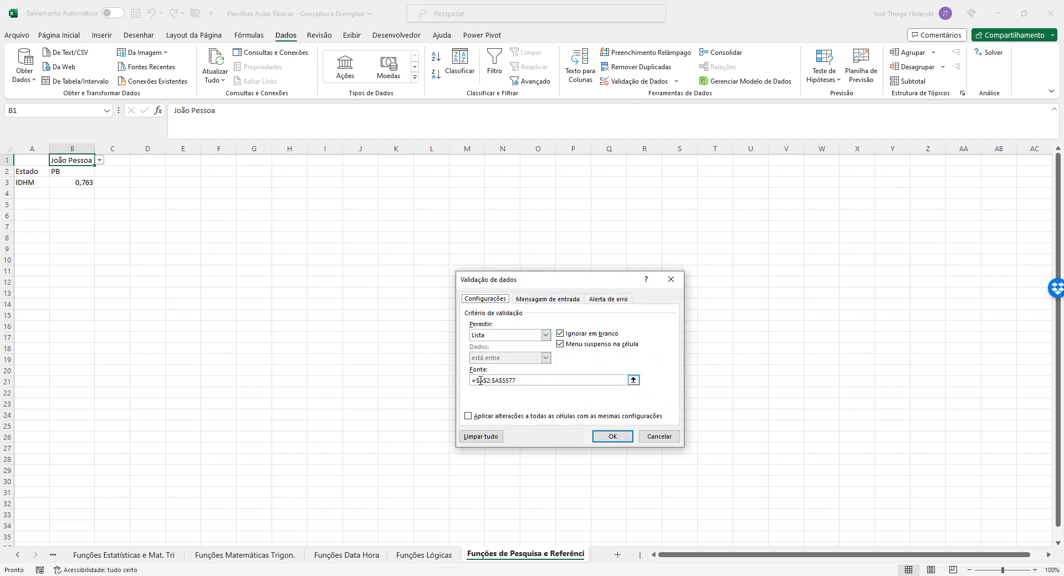
pyautogui.click(633, 381)
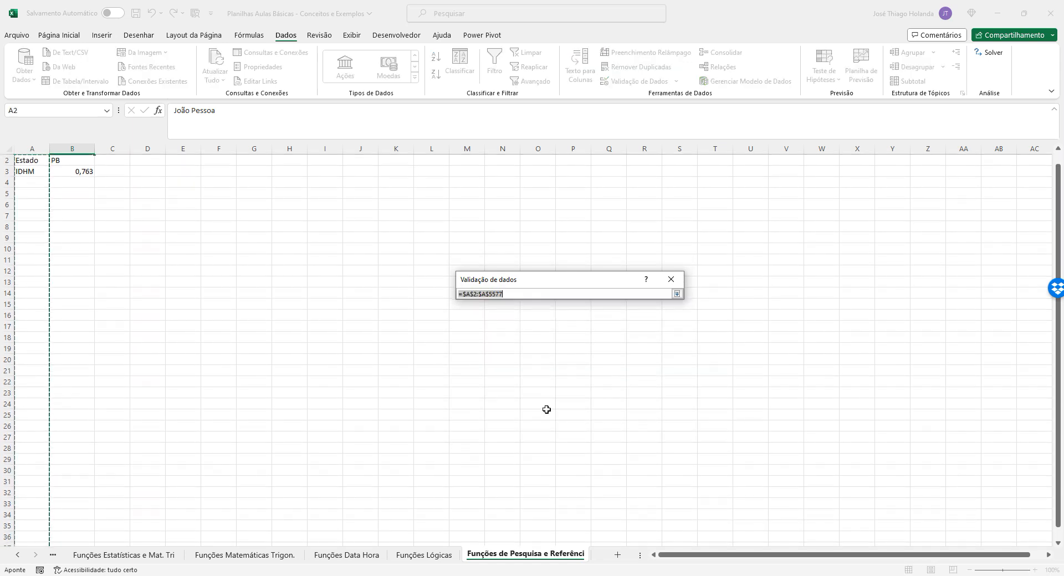
pyautogui.click(124, 557)
pyautogui.click(52, 555)
pyautogui.click(86, 556)
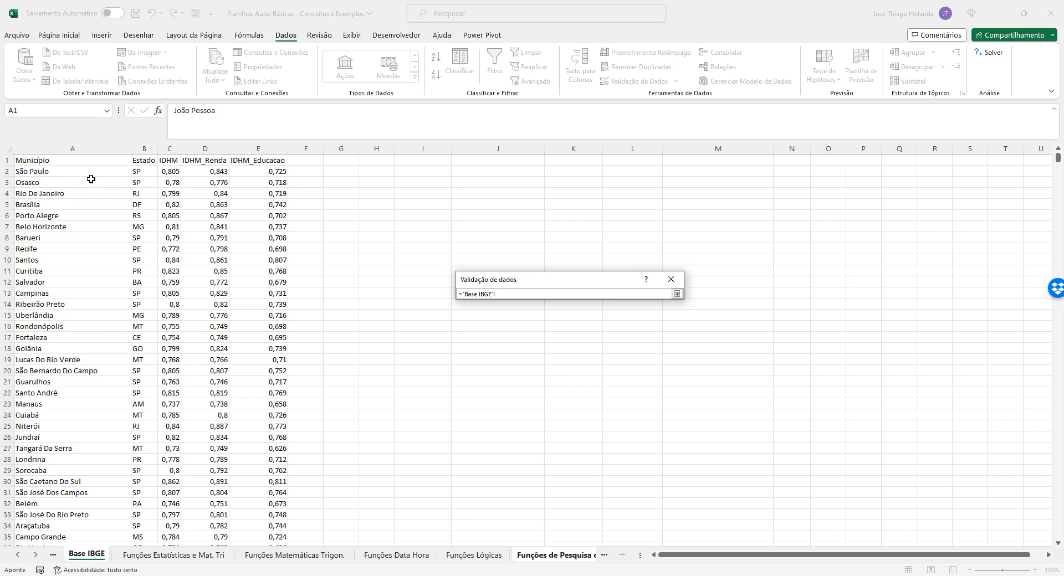
# Step: Set the validation list source to ='Base IBGE'!$A$2:$A$5577 and apply it to B1
pyautogui.moveTo(83, 171); pyautogui.dragTo(129, 348)
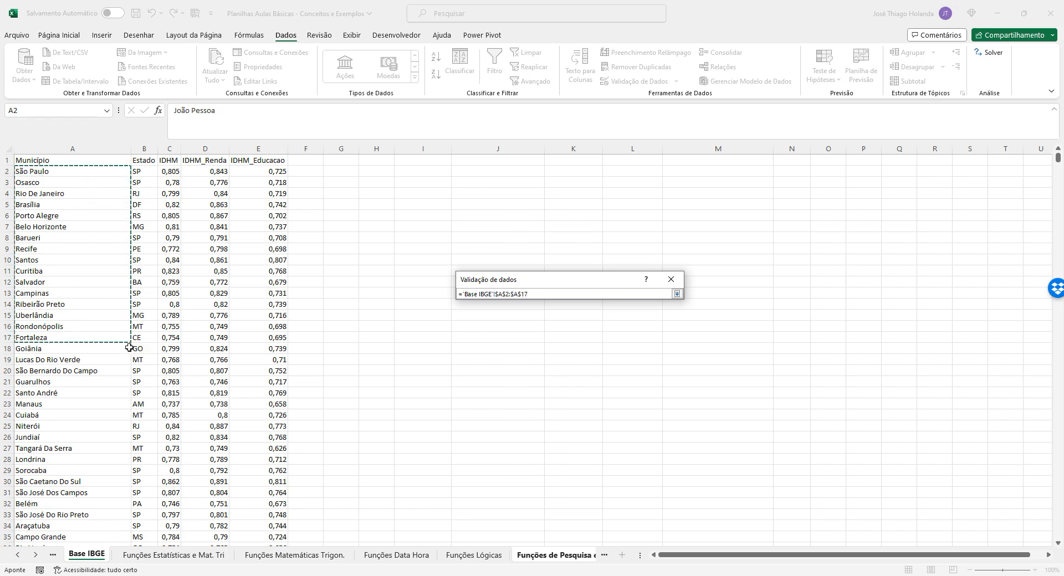
pyautogui.click(552, 295)
pyautogui.press('BackSpace')
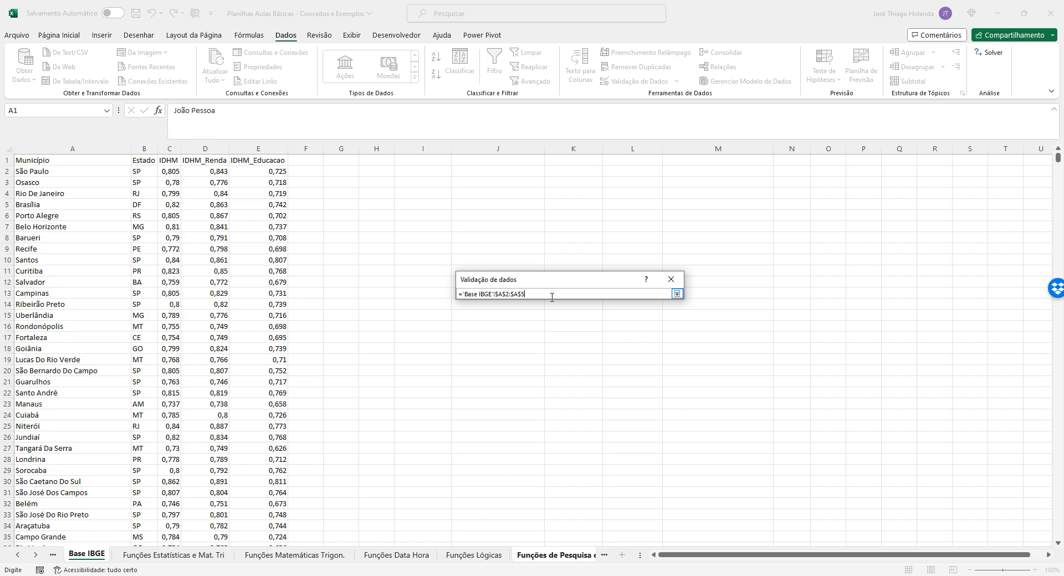
pyautogui.write('5577')
pyautogui.click(677, 293)
pyautogui.click(611, 436)
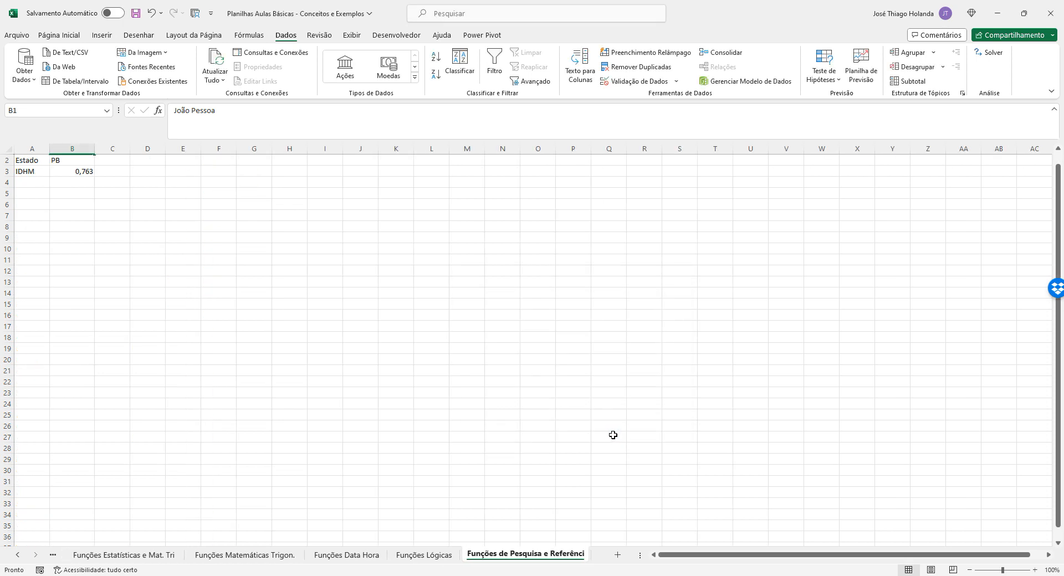
pyautogui.click(37, 166)
pyautogui.scroll(1, 93, 205)
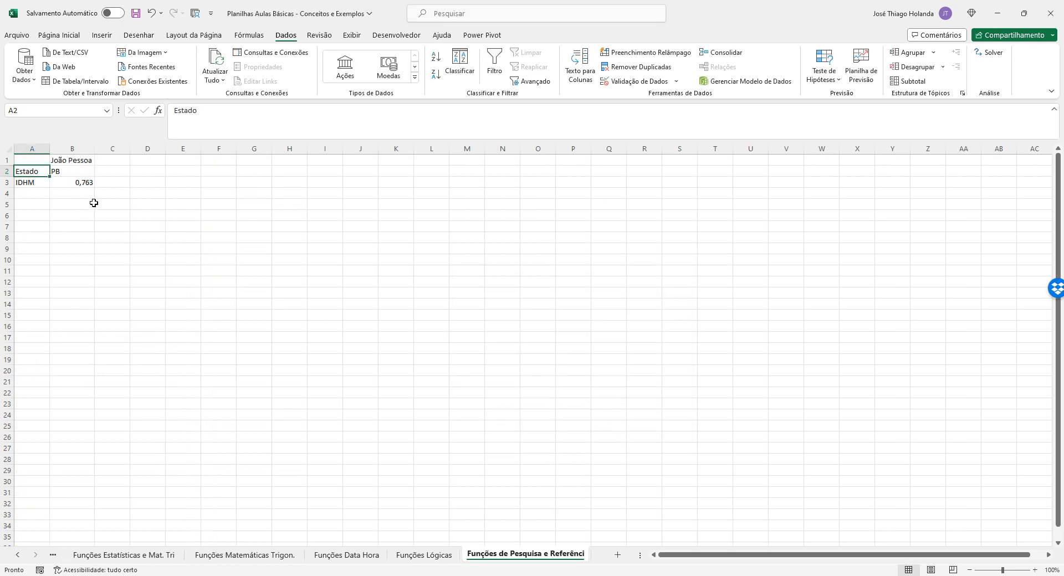
# Step: Browse the municipality drop-down list of B1 and check the list source in its data validation
pyautogui.click(89, 160)
pyautogui.click(100, 160)
pyautogui.scroll(-4, 100, 197)
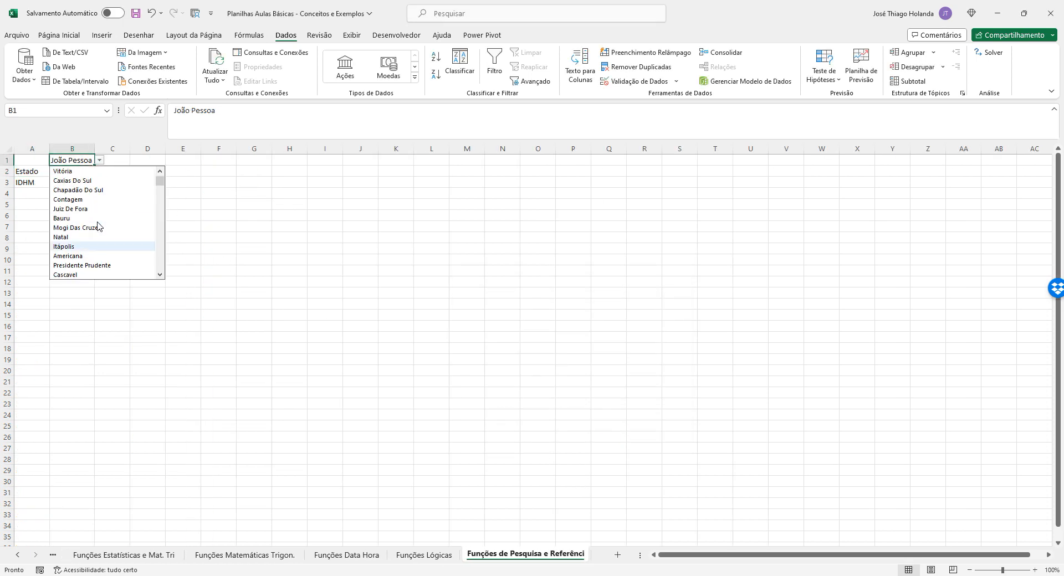
pyautogui.click(261, 229)
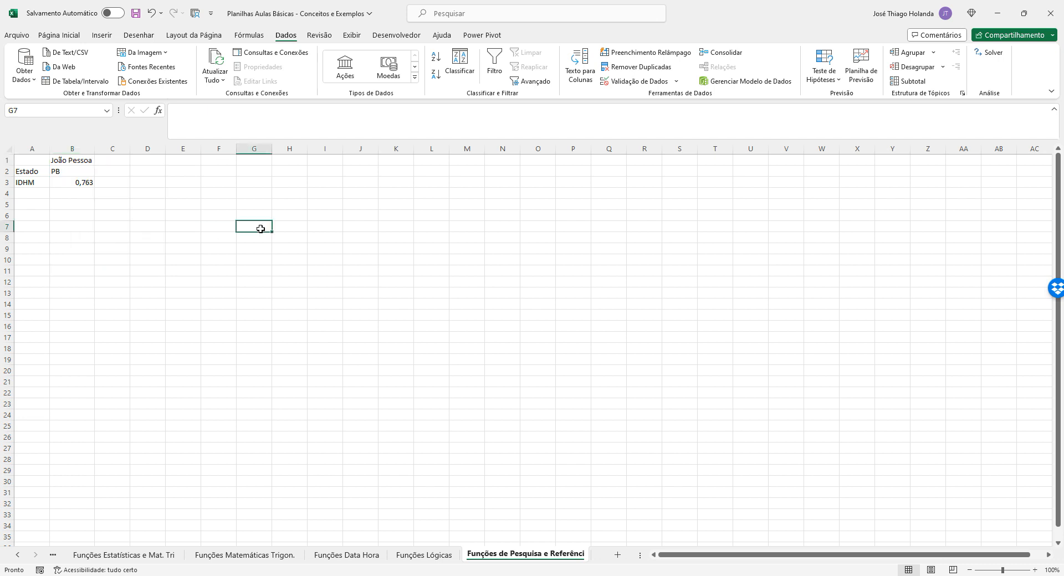
pyautogui.click(82, 160)
pyautogui.click(630, 83)
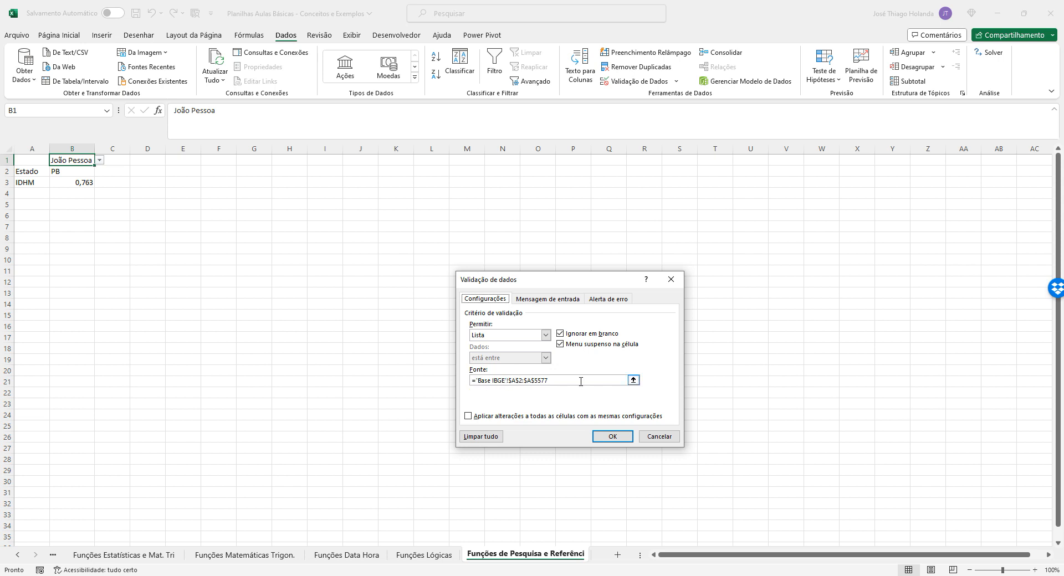
pyautogui.click(612, 436)
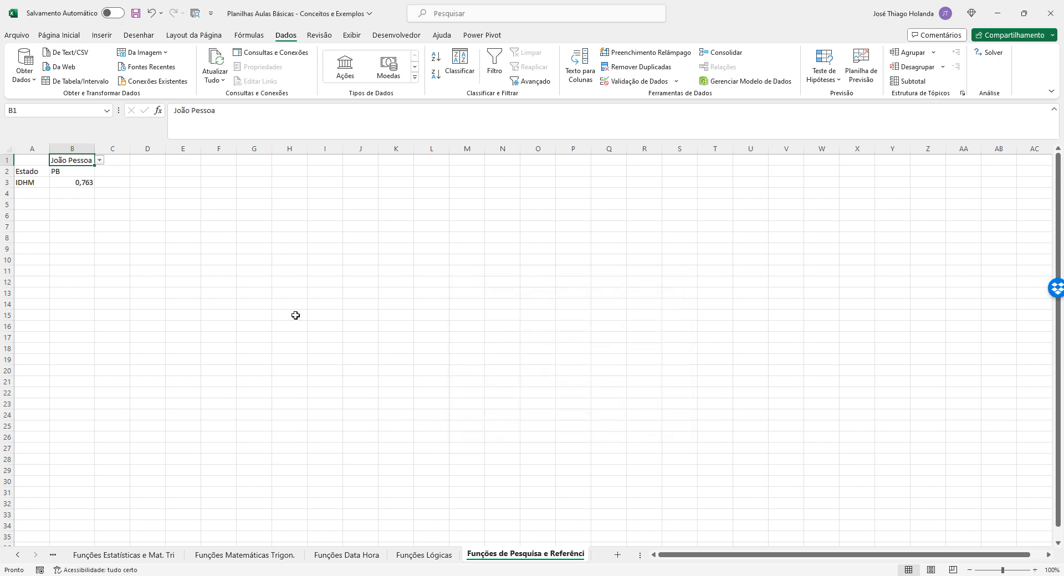
# Step: Choose Cascavel in the B1 drop-down and look through the order of the listed municipalities
pyautogui.click(182, 259)
pyautogui.click(86, 161)
pyautogui.click(100, 161)
pyautogui.click(93, 227)
pyautogui.click(100, 161)
pyautogui.scroll(-5, 89, 216)
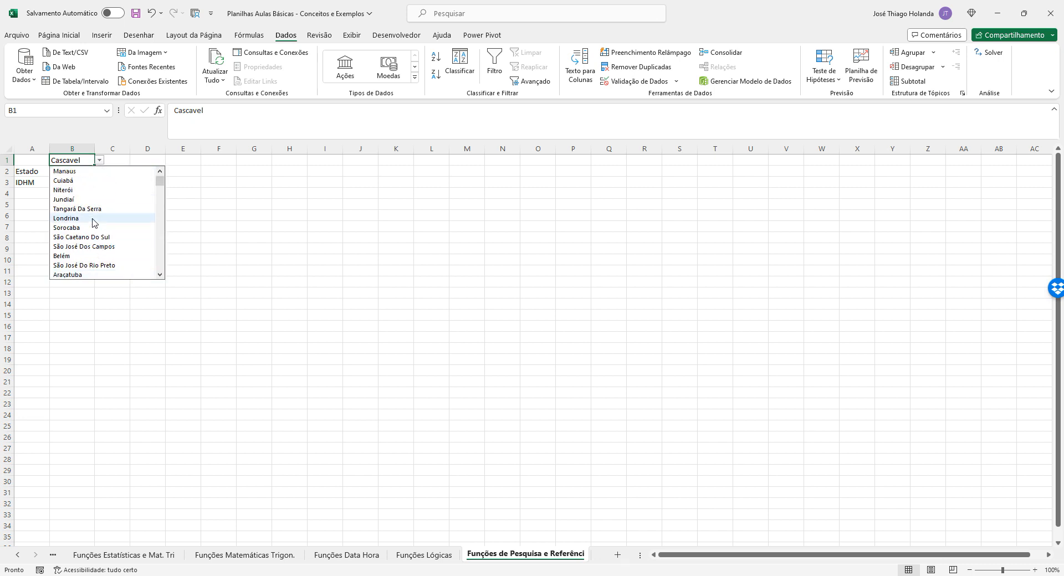
pyautogui.click(244, 227)
pyautogui.click(67, 161)
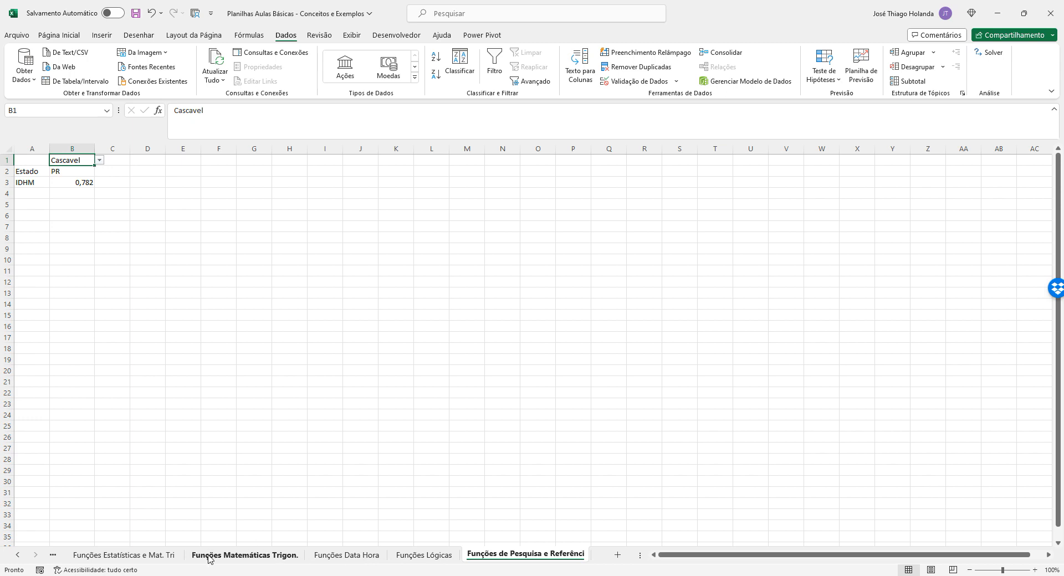
# Step: Sort the whole table on the Base IBGE sheet by Município from A to Z, keeping the header row
pyautogui.click(123, 555)
pyautogui.click(52, 556)
pyautogui.click(83, 327)
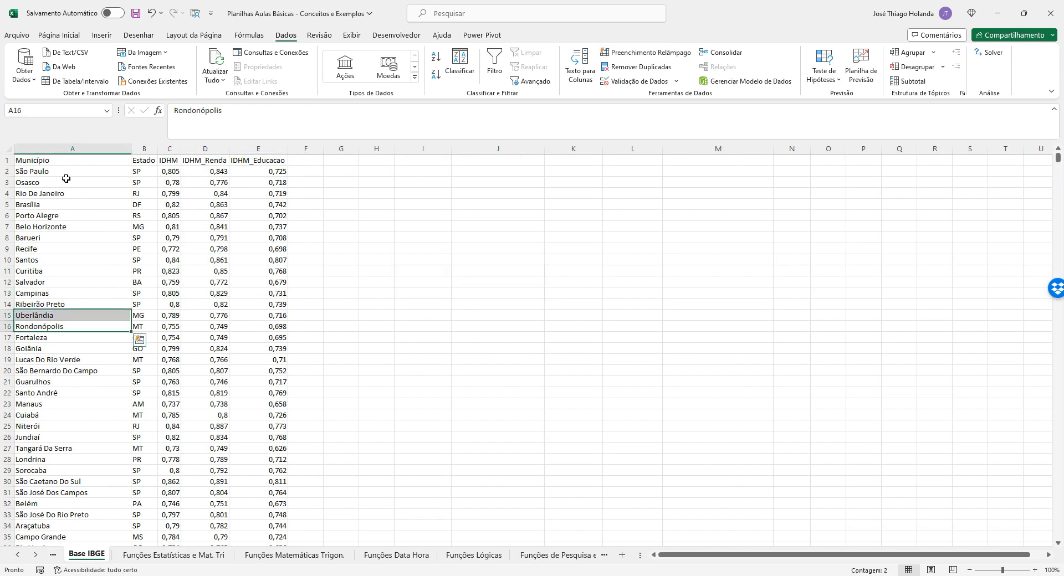
pyautogui.click(55, 170)
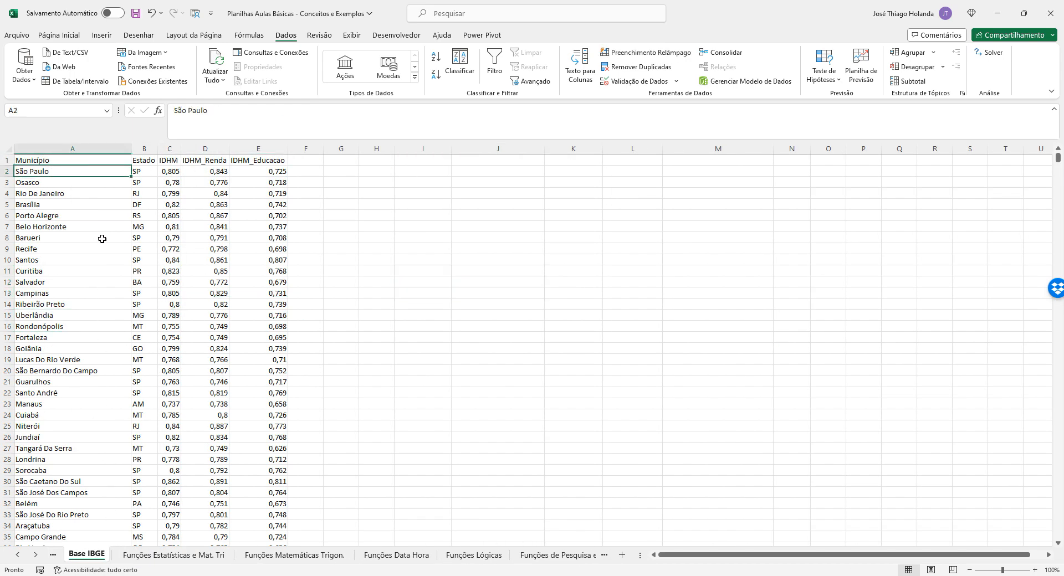
pyautogui.click(52, 160)
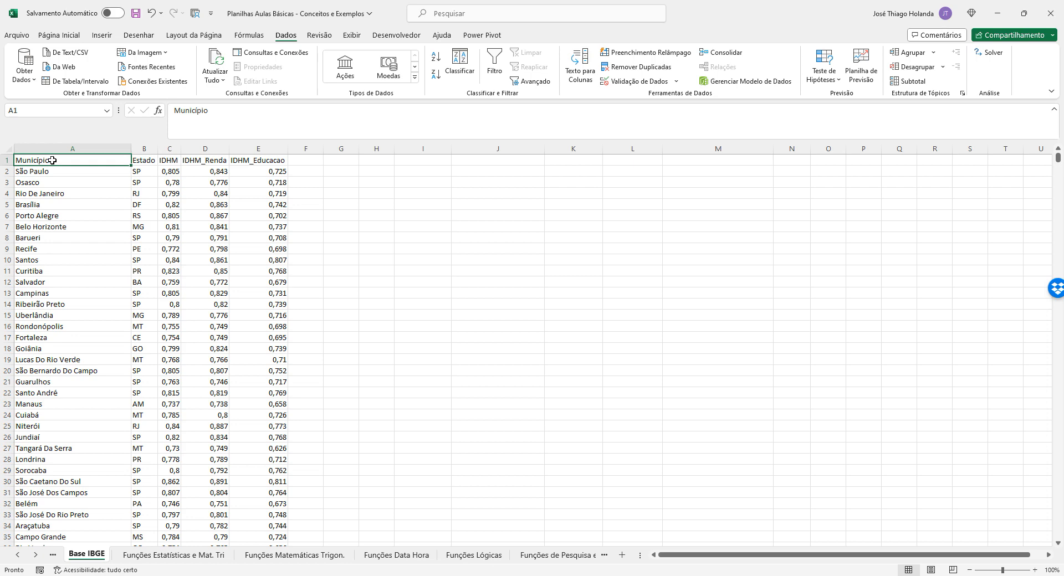
pyautogui.hotkey('ctrl', 'shift', 'End')
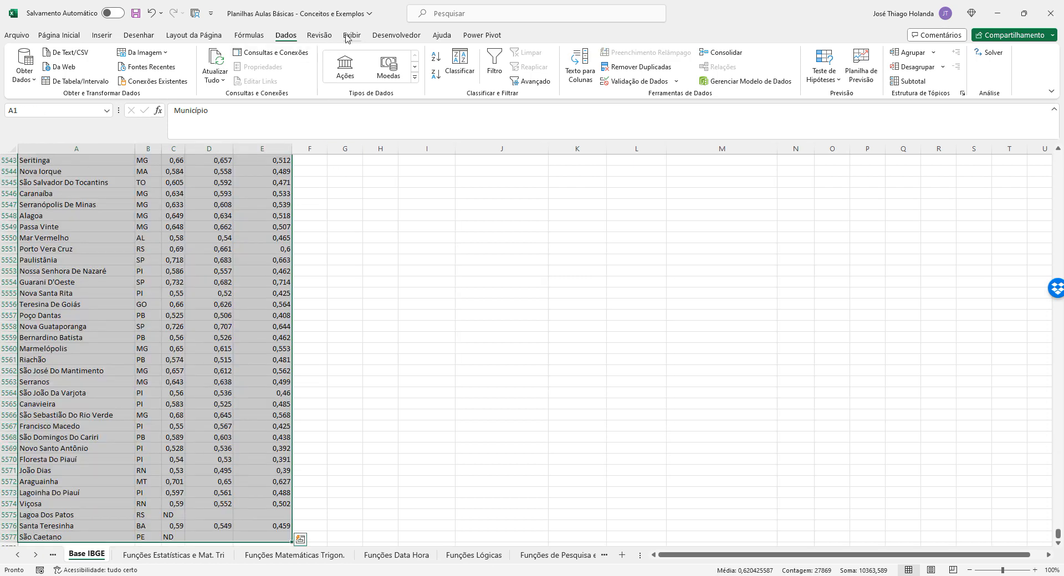
pyautogui.click(459, 63)
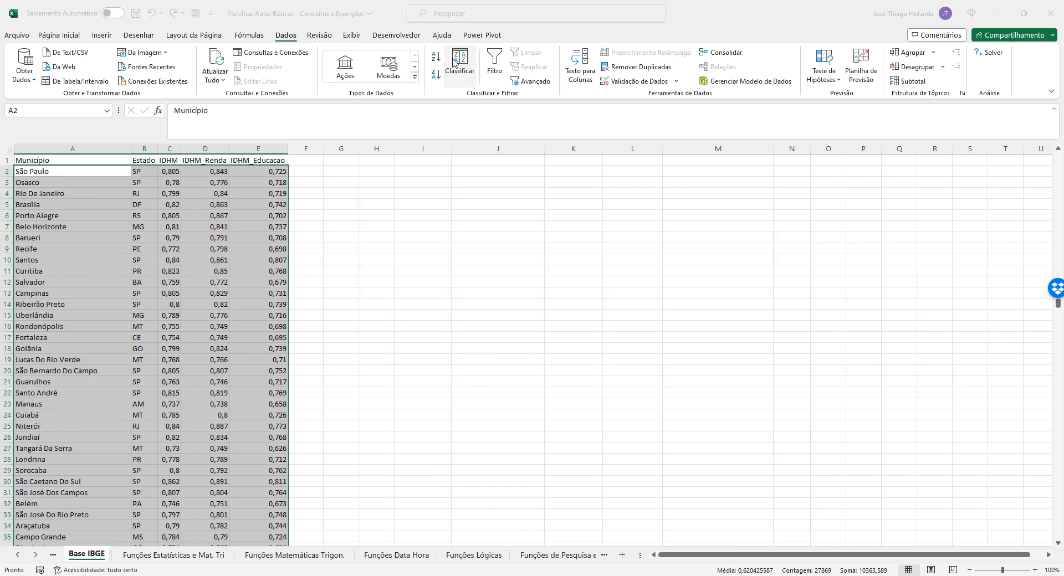
pyautogui.click(472, 347)
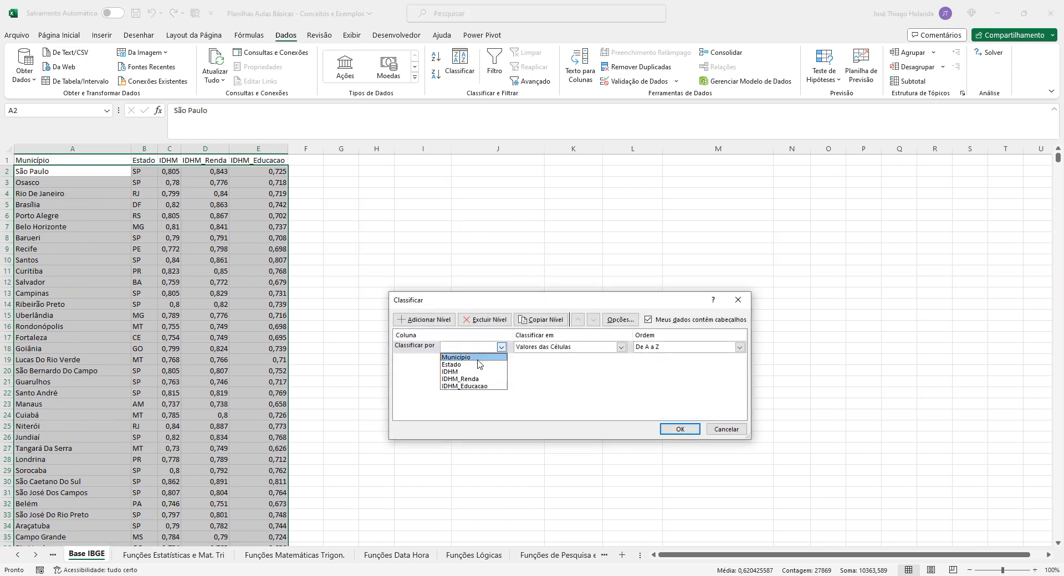
pyautogui.click(480, 359)
pyautogui.click(679, 429)
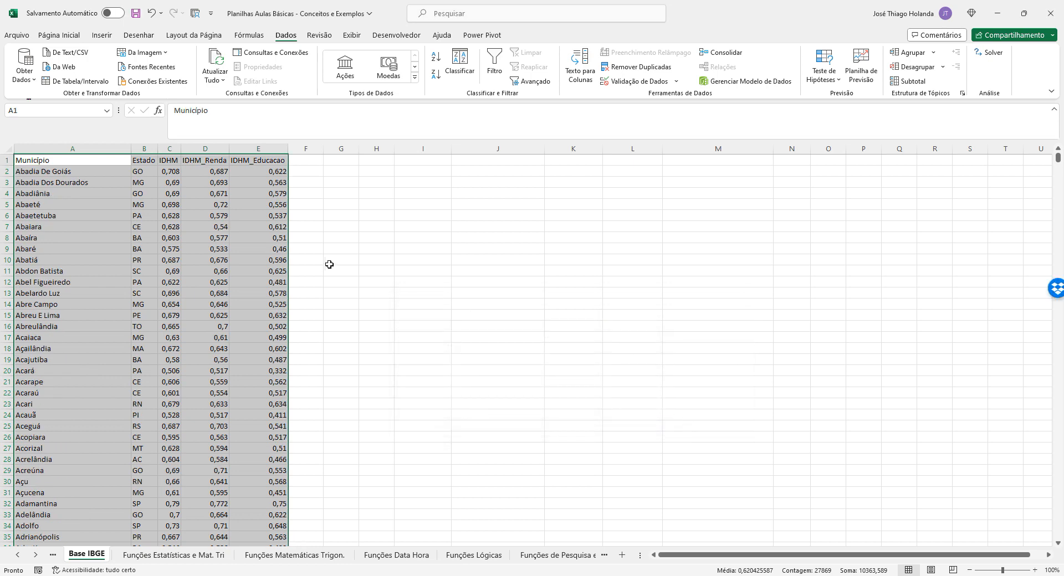
pyautogui.click(97, 191)
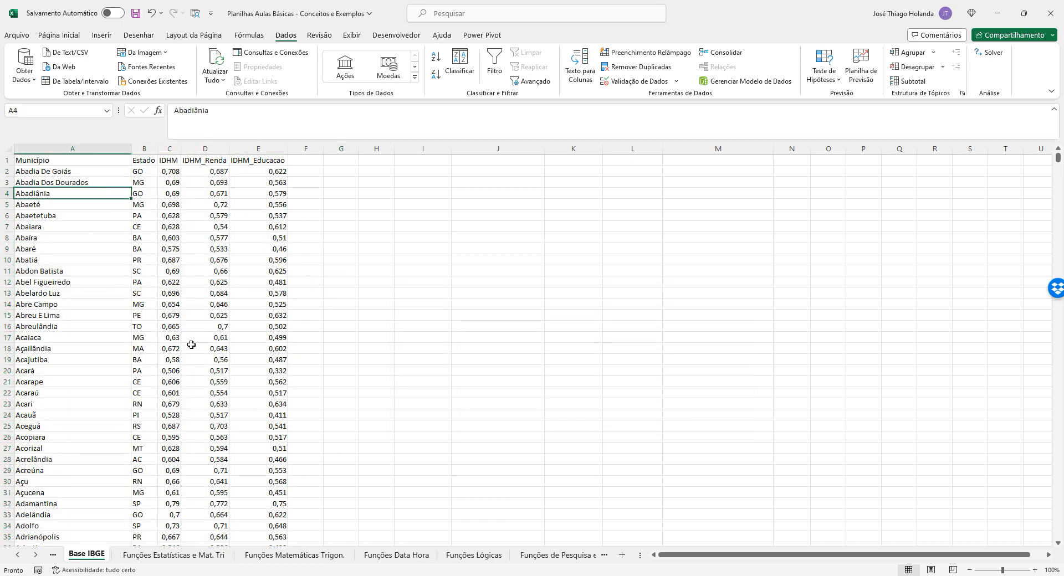
# Step: Return to the Funções de Pesquisa e Referência sheet and examine the order of municipalities in the B1 drop-down list
pyautogui.click(554, 555)
pyautogui.click(194, 225)
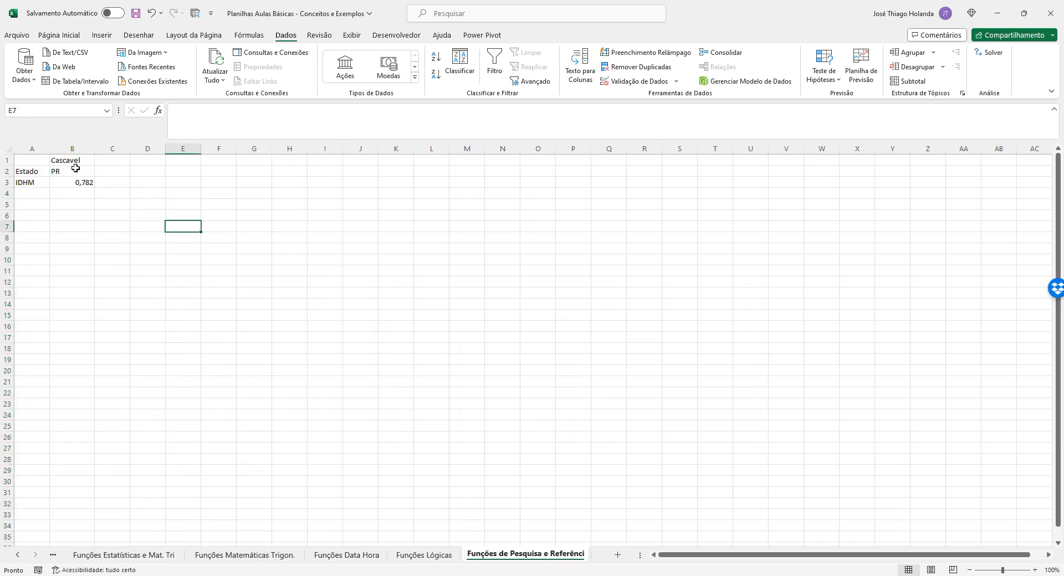
pyautogui.click(86, 170)
pyautogui.click(91, 160)
pyautogui.click(99, 160)
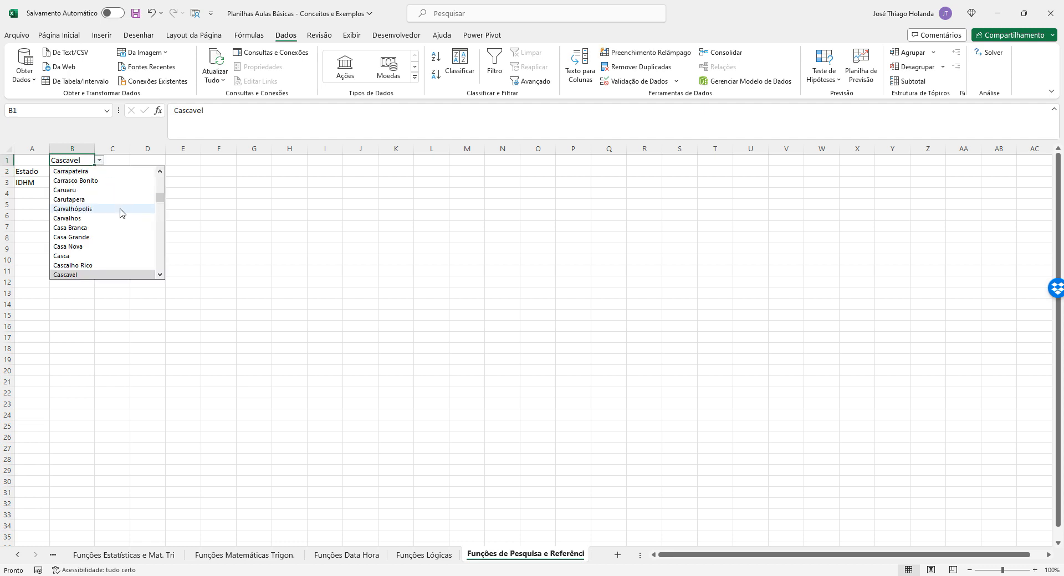
pyautogui.scroll(10, 128, 221)
pyautogui.moveTo(160, 197); pyautogui.dragTo(159, 176)
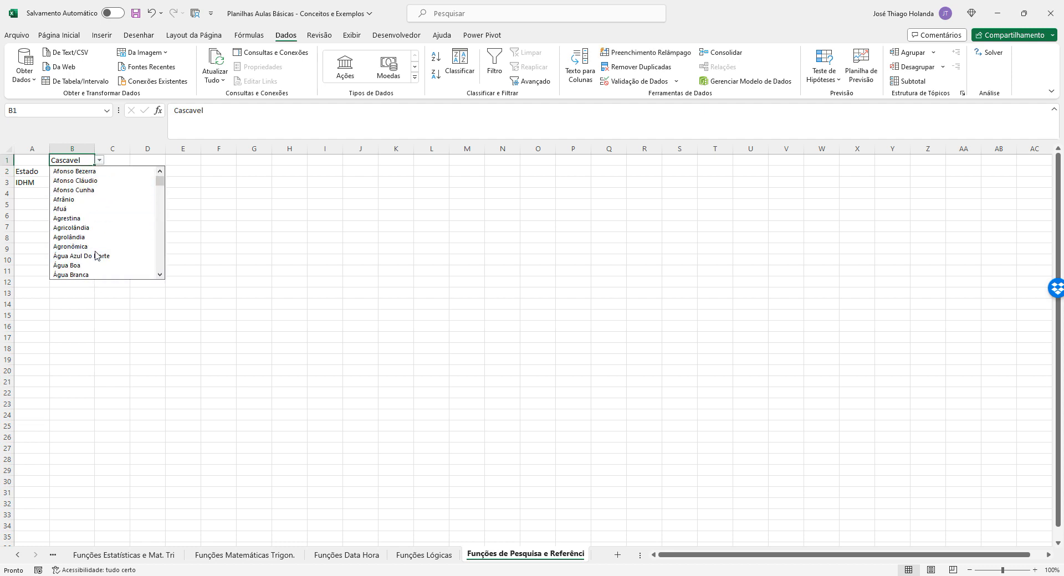
pyautogui.click(199, 200)
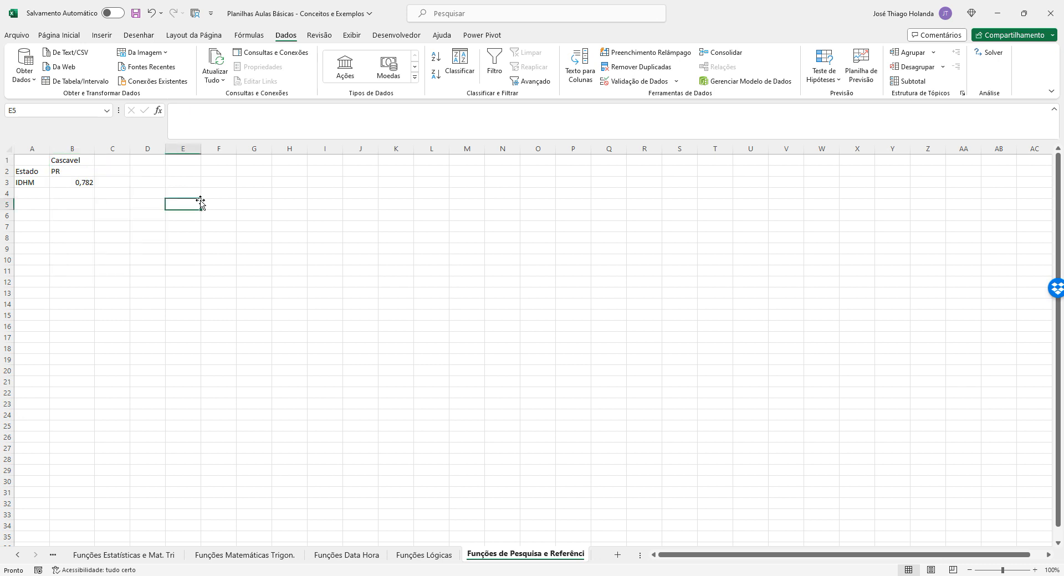
# Step: Search the B1 drop-down for João Pessoa and choose it, and examine the PROCV formula in B3
pyautogui.click(103, 199)
pyautogui.click(84, 162)
pyautogui.click(99, 161)
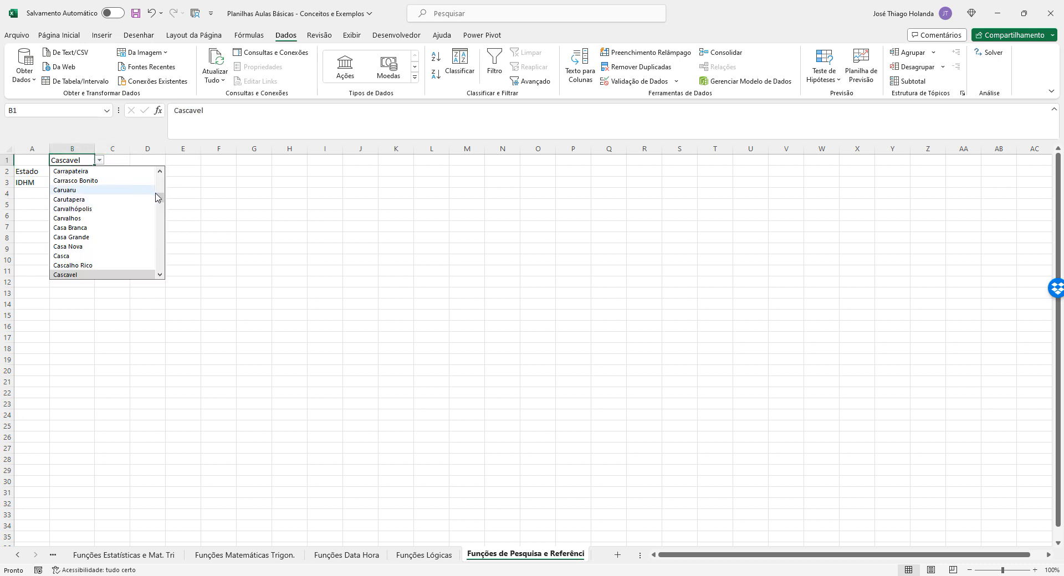
pyautogui.write('jo')
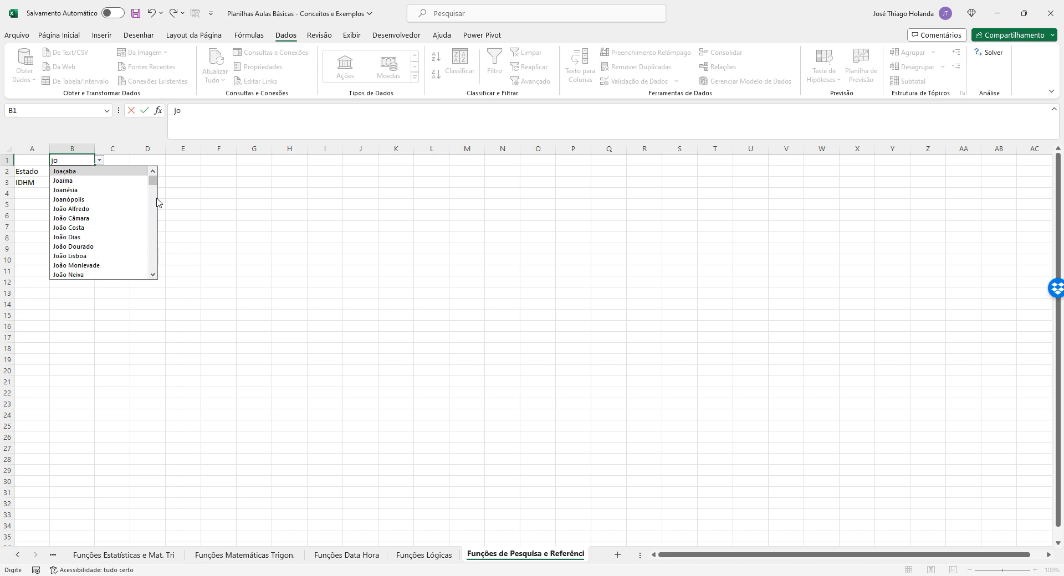
pyautogui.write('ão pessoa')
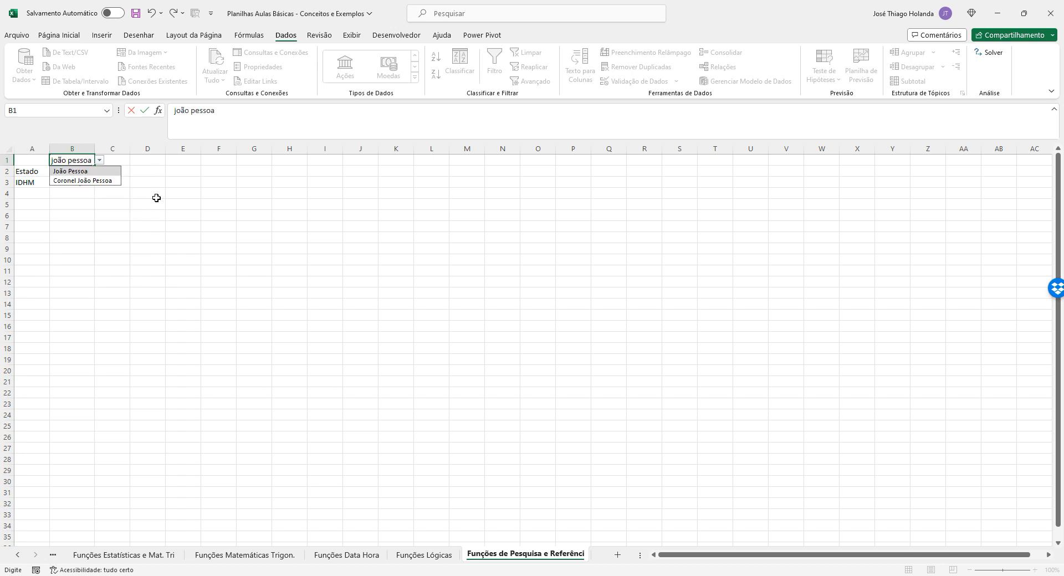
pyautogui.click(88, 173)
pyautogui.click(197, 230)
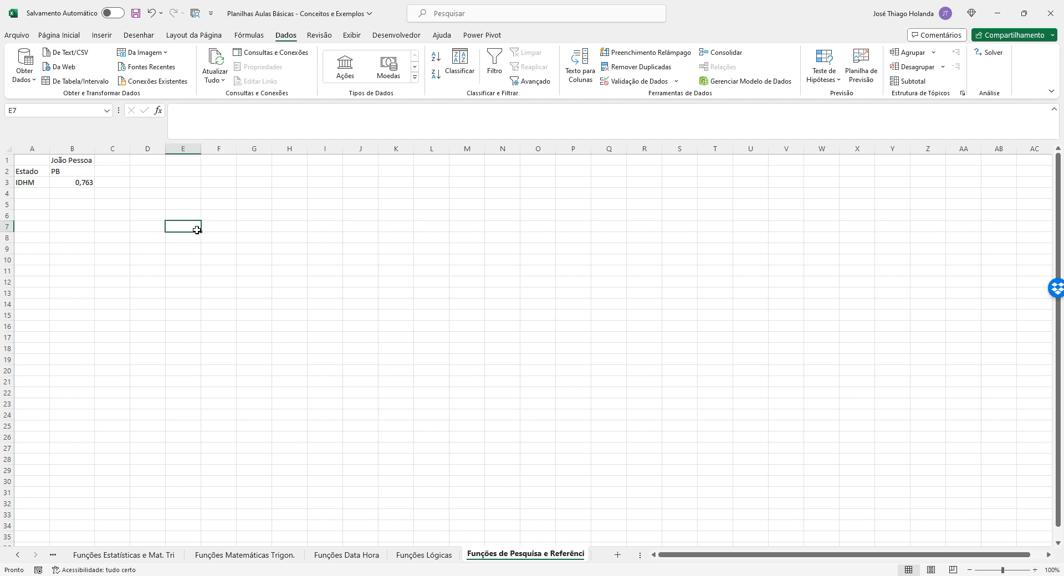
pyautogui.click(79, 182)
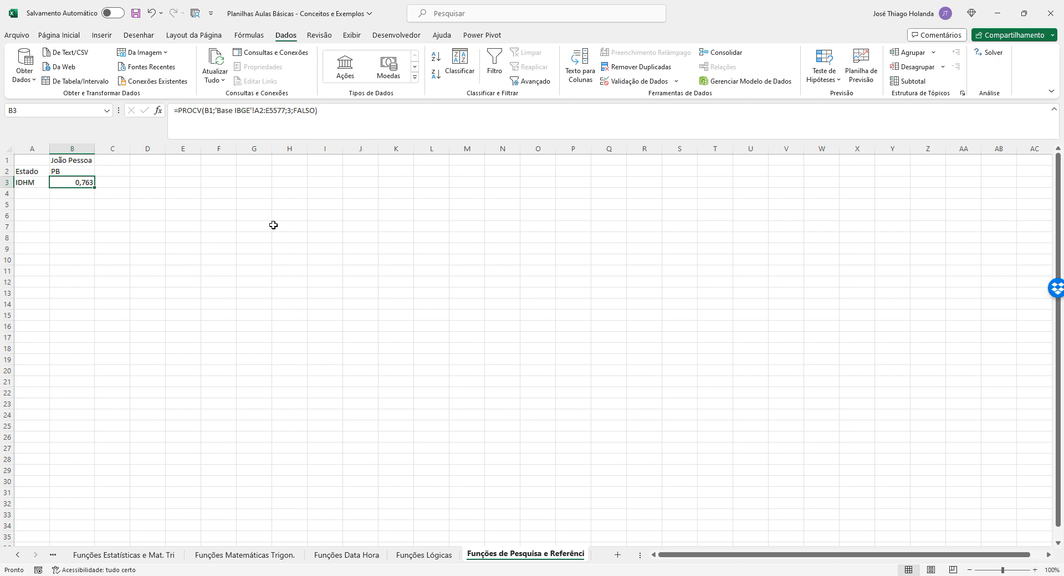
pyautogui.click(173, 161)
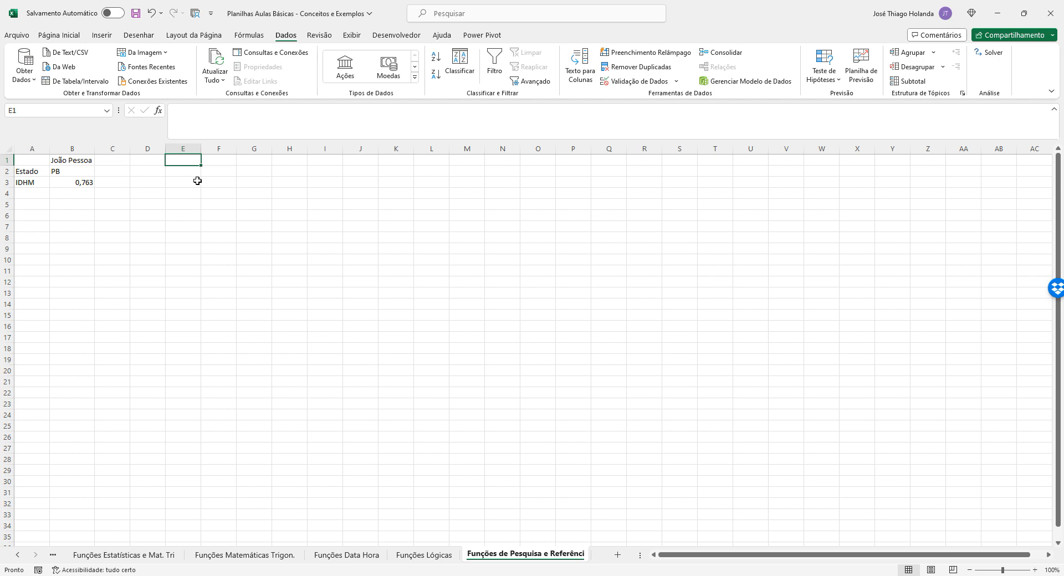
# Step: Examine the column headers of the Base IBGE table and the values in its IDHM_Educacao column
pyautogui.click(52, 555)
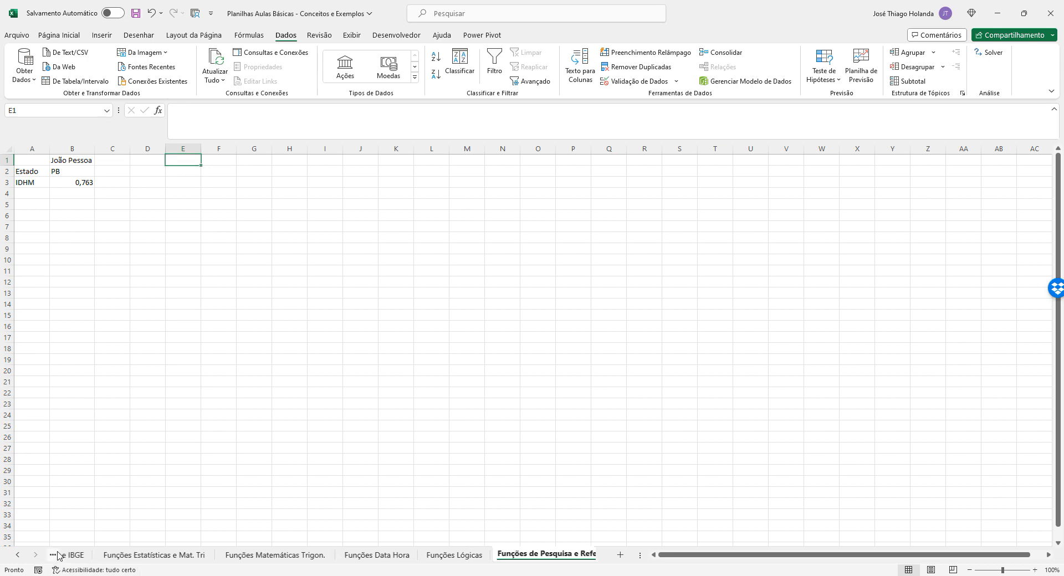
pyautogui.click(87, 554)
pyautogui.click(135, 182)
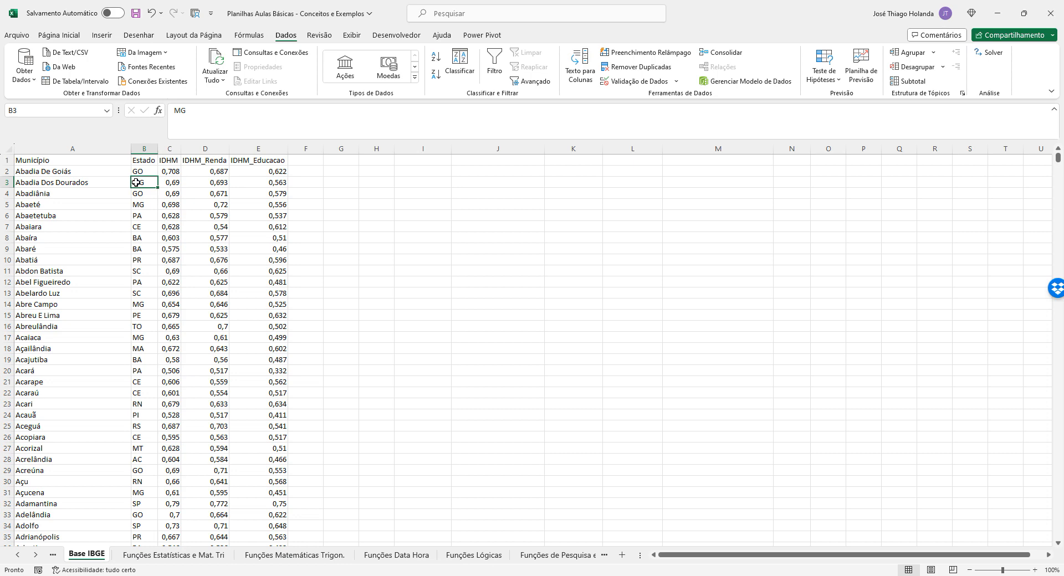
pyautogui.click(85, 158)
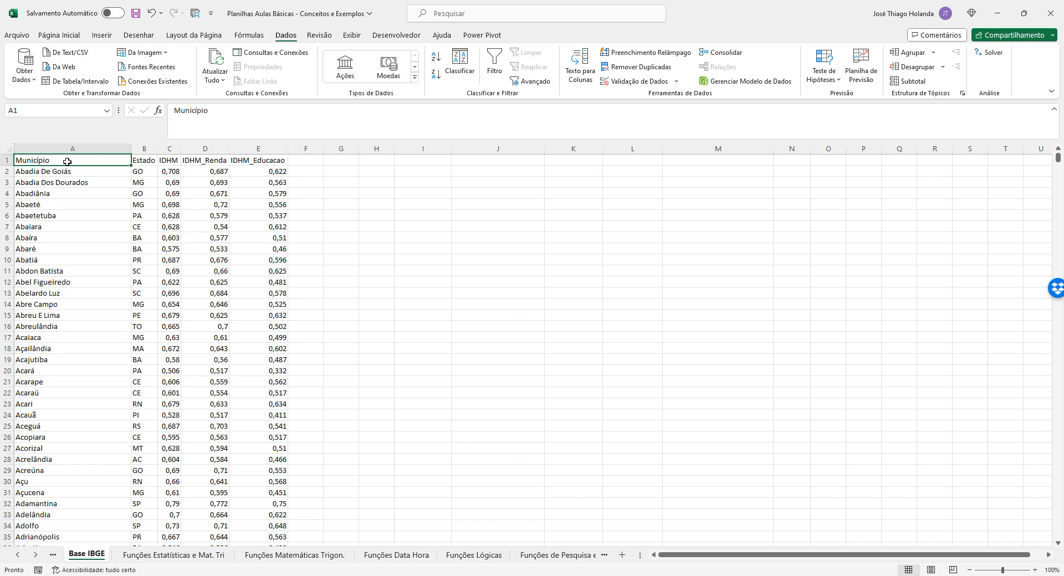
pyautogui.click(140, 161)
pyautogui.click(178, 159)
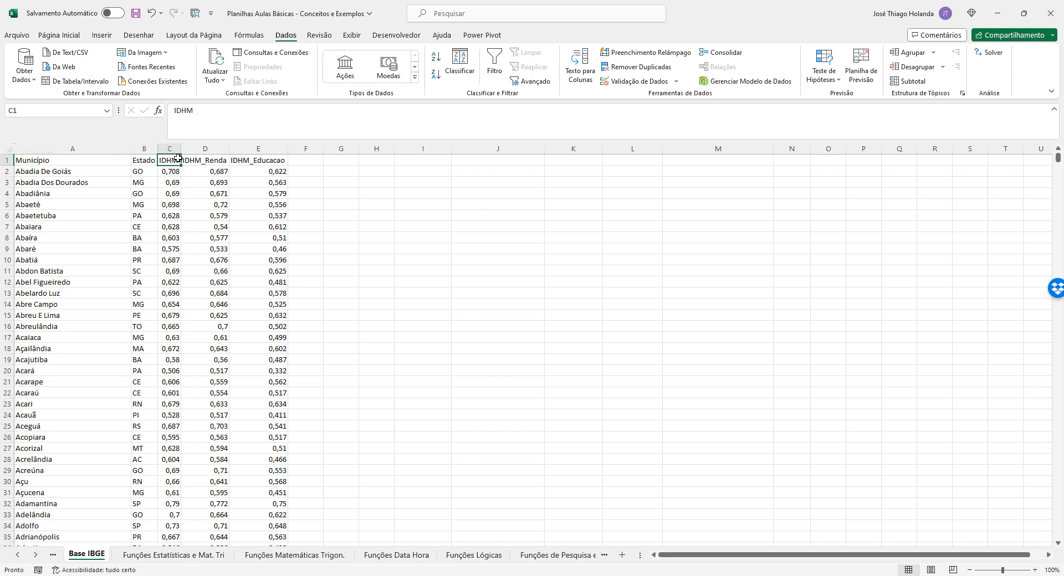
pyautogui.click(196, 160)
pyautogui.click(273, 161)
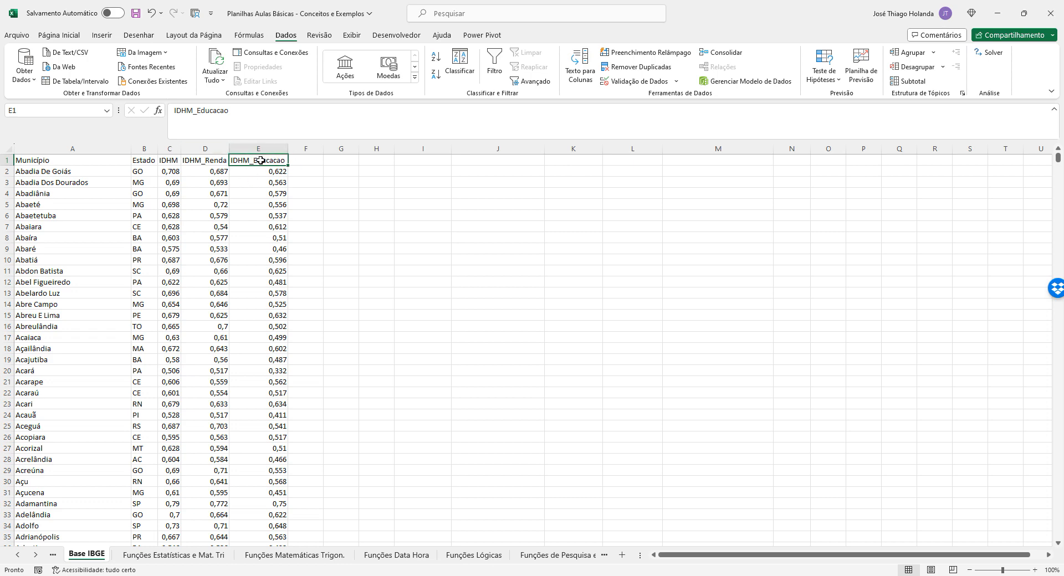
pyautogui.click(264, 182)
pyautogui.click(264, 215)
pyautogui.click(266, 260)
pyautogui.click(266, 326)
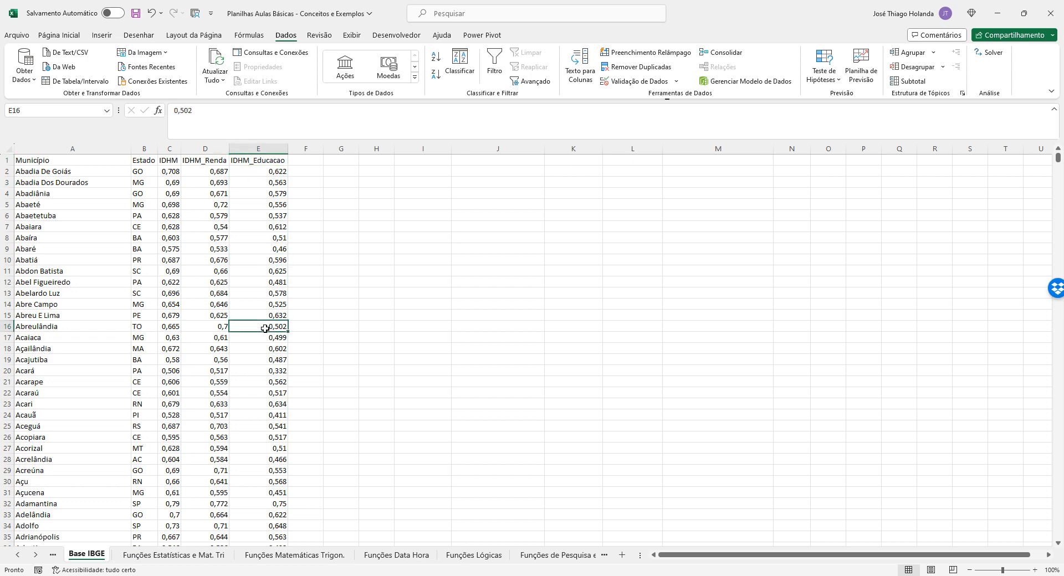
pyautogui.click(267, 381)
pyautogui.click(247, 248)
pyautogui.click(266, 305)
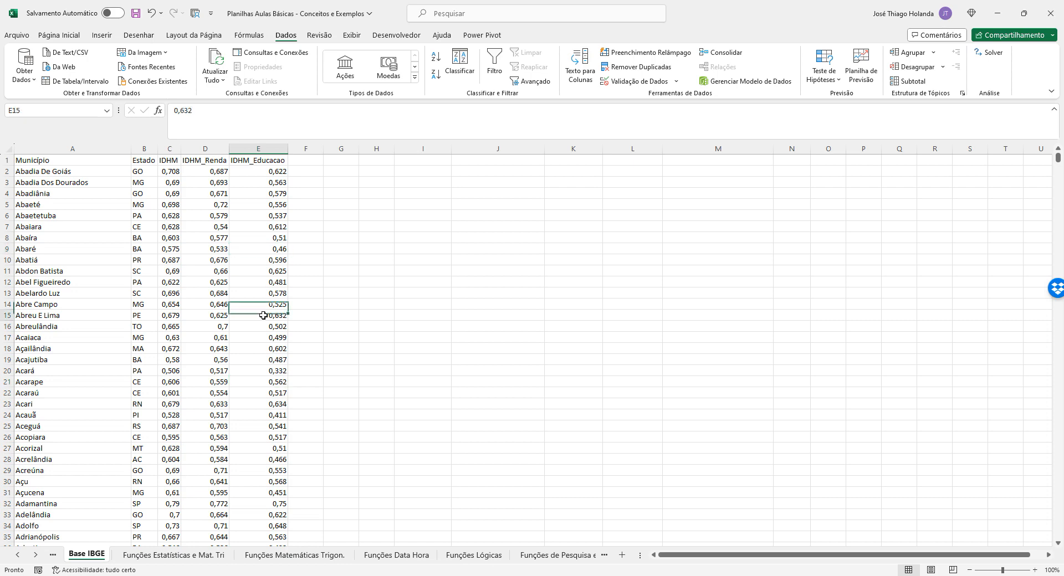
pyautogui.click(265, 339)
pyautogui.click(260, 403)
pyautogui.click(249, 461)
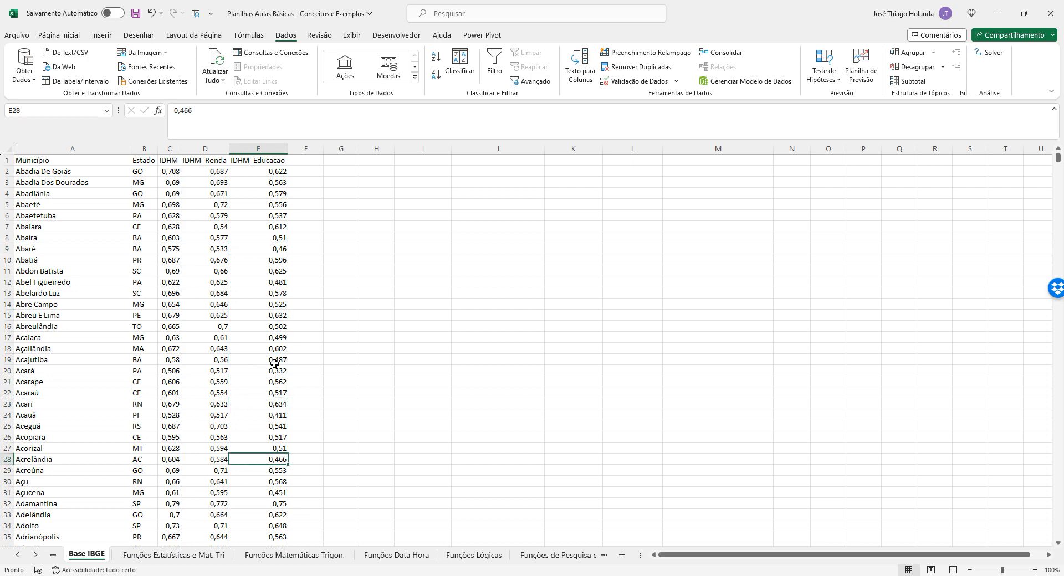
# Step: Sort the whole Base IBGE table by IDHM from smallest to largest, keeping the header row
pyautogui.click(77, 161)
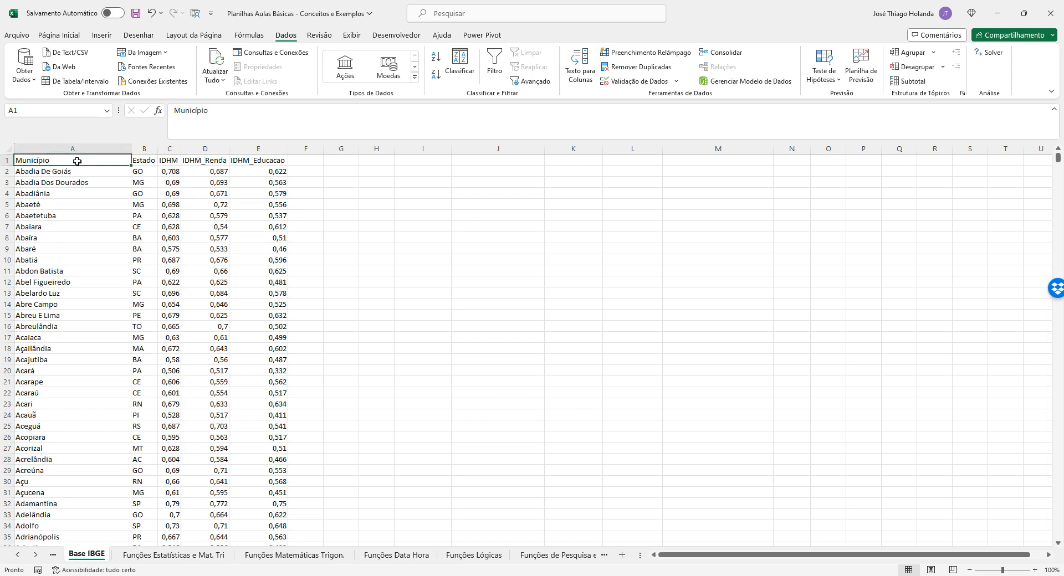
pyautogui.press('super+space')
pyautogui.click(57, 171)
pyautogui.click(58, 162)
pyautogui.hotkey('ctrl', 'a')
pyautogui.click(459, 64)
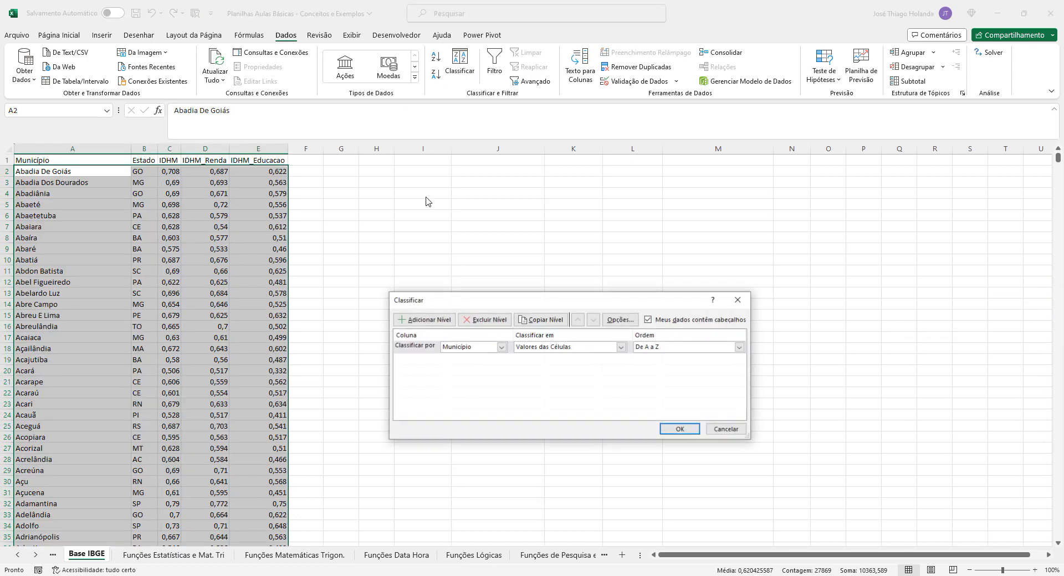
pyautogui.click(502, 346)
pyautogui.click(479, 370)
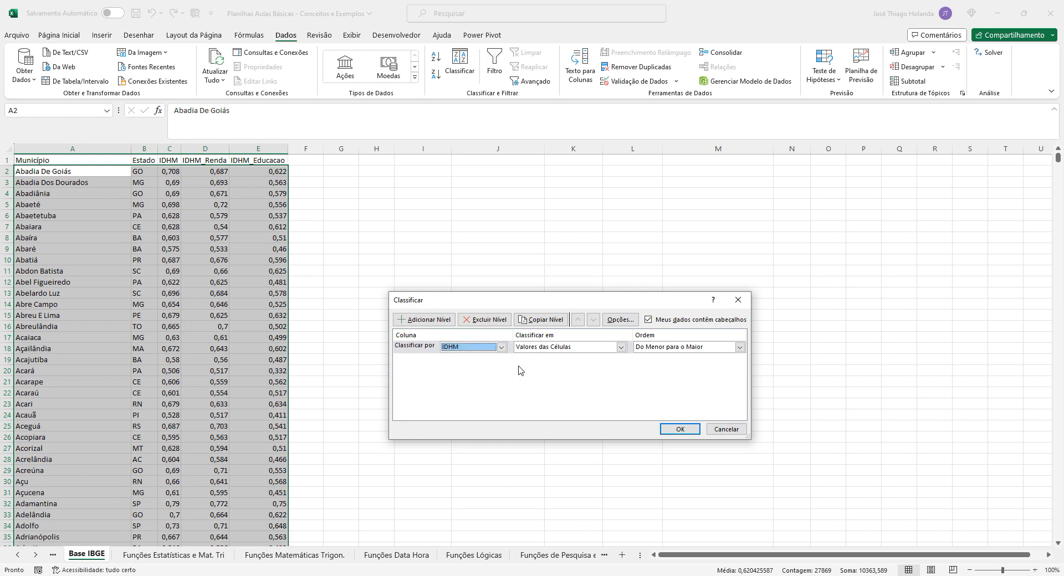
pyautogui.click(739, 346)
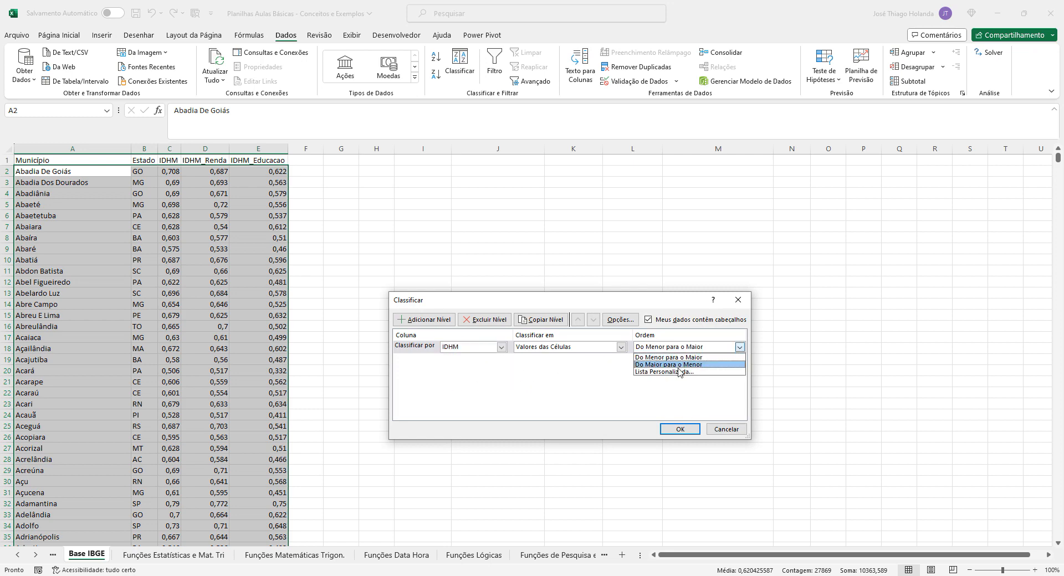
pyautogui.click(678, 365)
pyautogui.click(668, 347)
pyautogui.click(659, 357)
pyautogui.click(679, 430)
# Step: Begin a PROCH formula in H7 that looks up C1 in the range C1:C5577
pyautogui.click(377, 226)
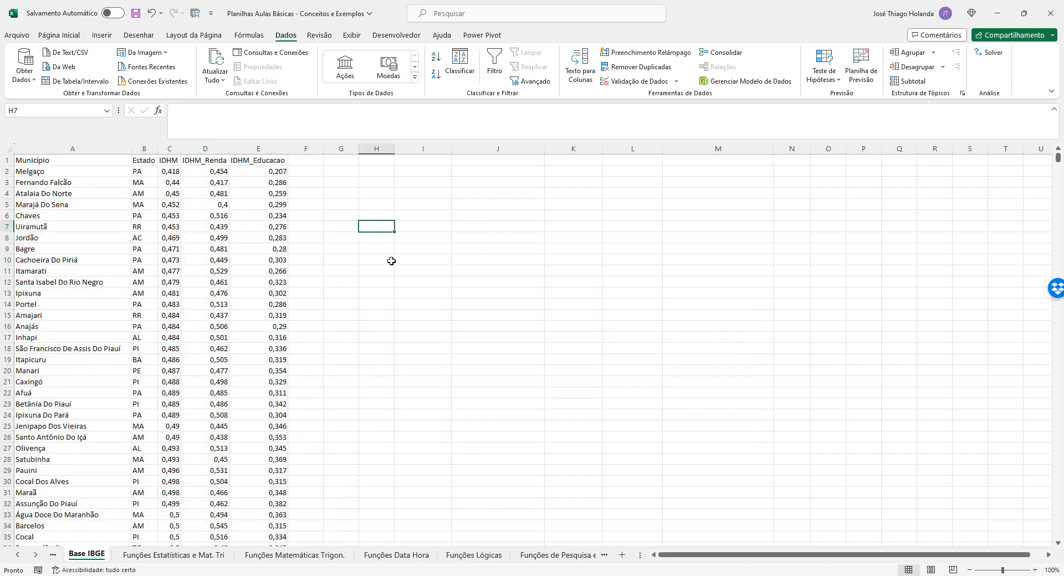
pyautogui.write('=proc')
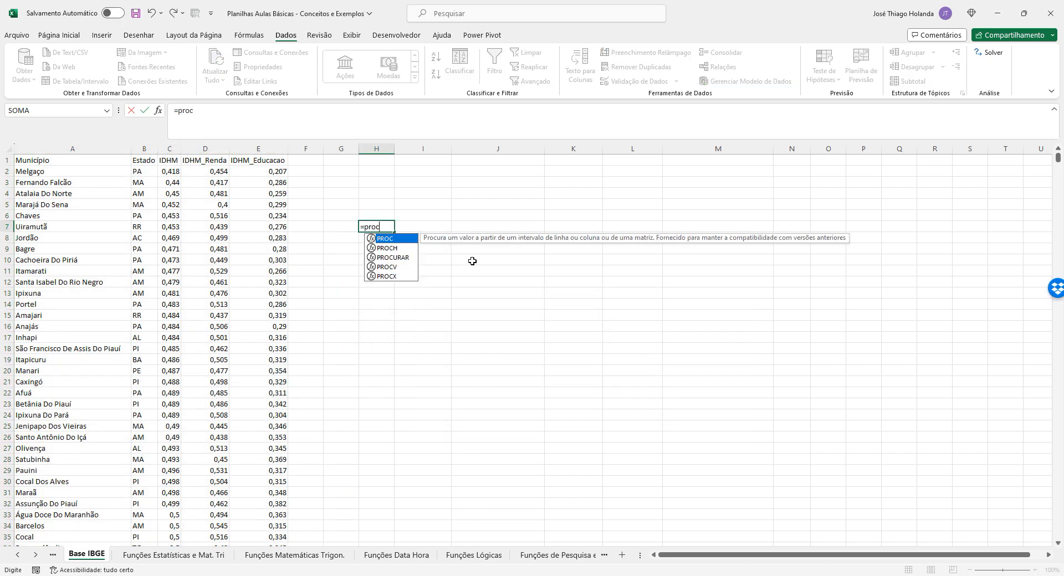
pyautogui.press('Down')
pyautogui.press('Tab')
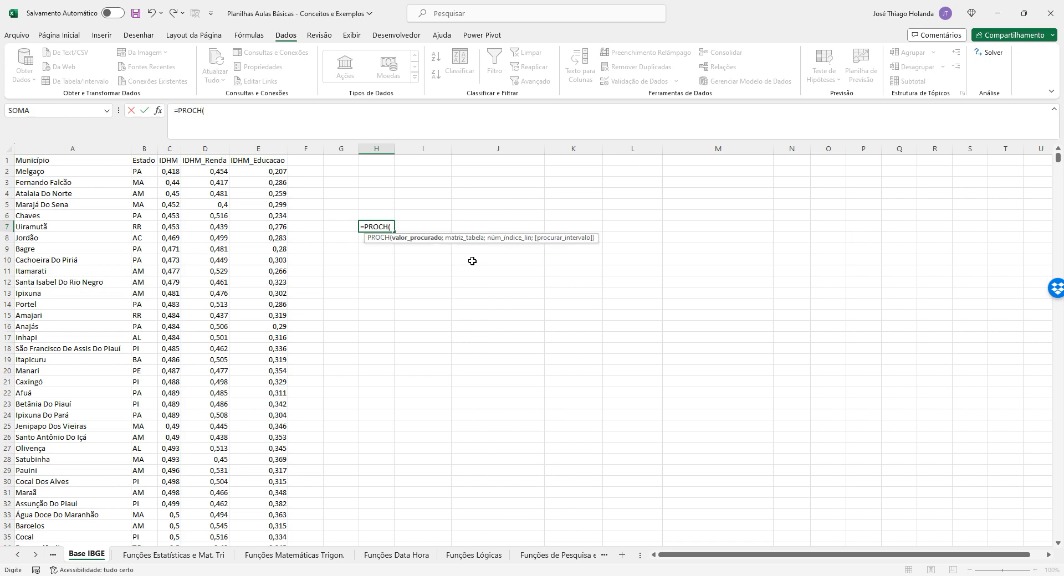
pyautogui.click(168, 161)
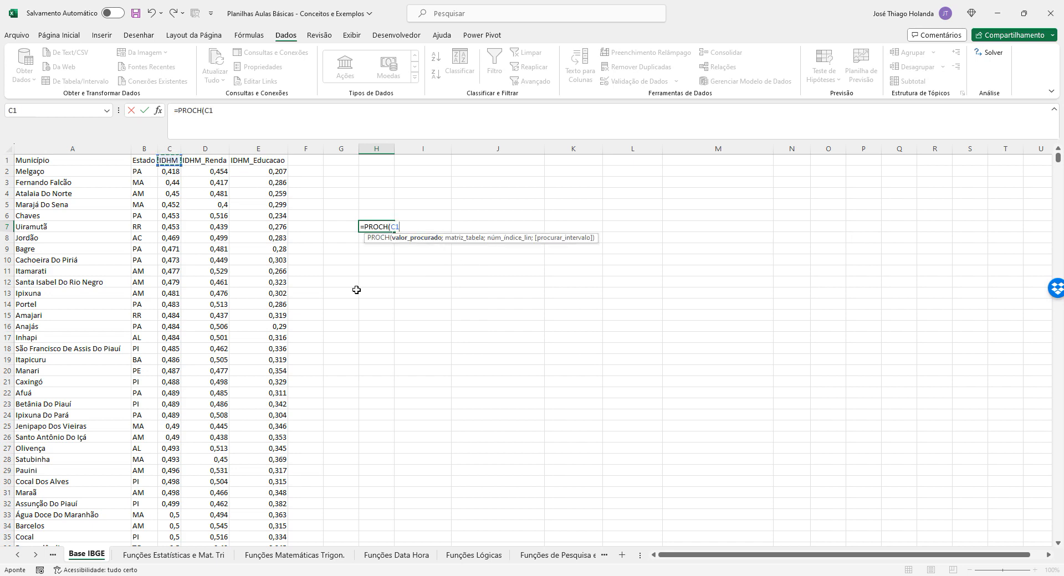
pyautogui.write(';')
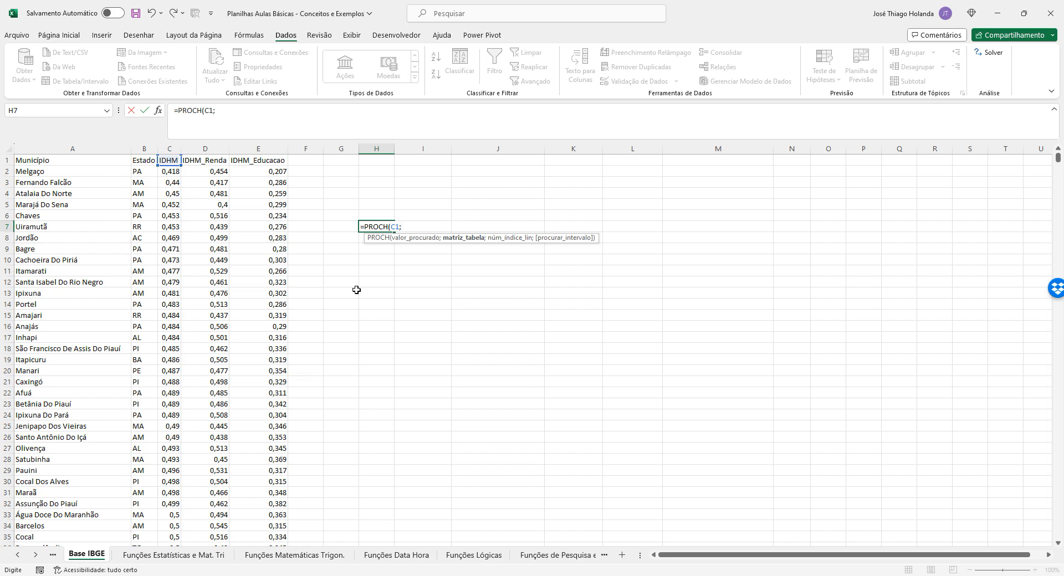
pyautogui.click(172, 159)
pyautogui.moveTo(172, 159); pyautogui.dragTo(176, 291)
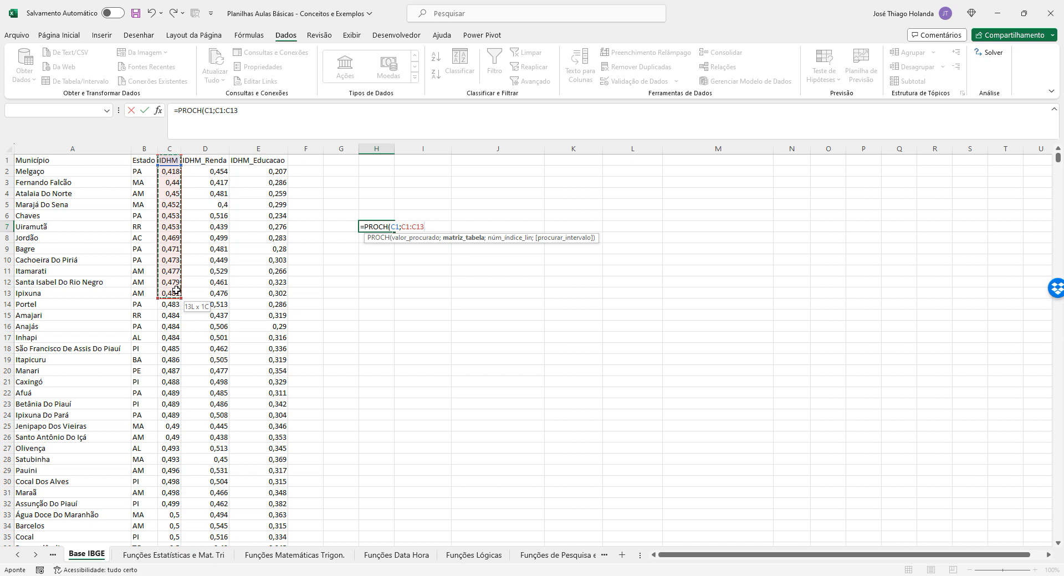
pyautogui.moveTo(176, 291); pyautogui.dragTo(161, 324)
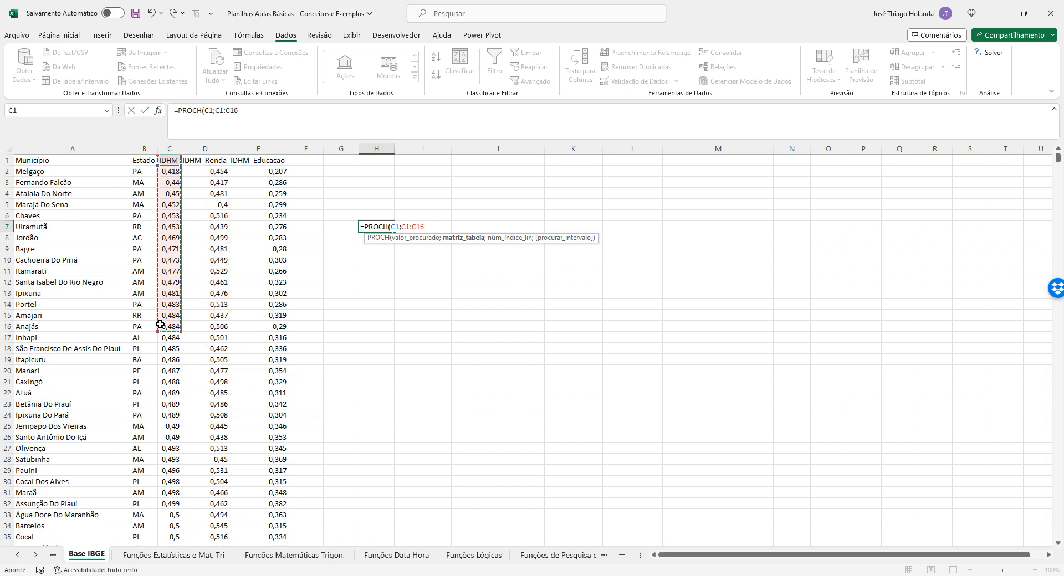
pyautogui.press('BackSpace')
pyautogui.write('5577')
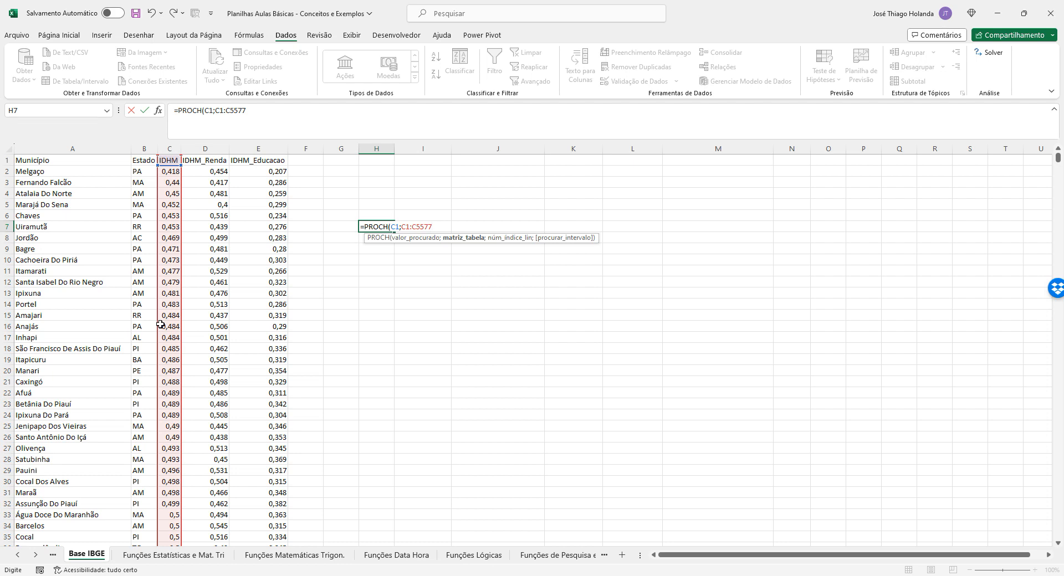
# Step: Complete the PROCH formula in H7 with row index 2 and FALSO for an exact match
pyautogui.write(';2')
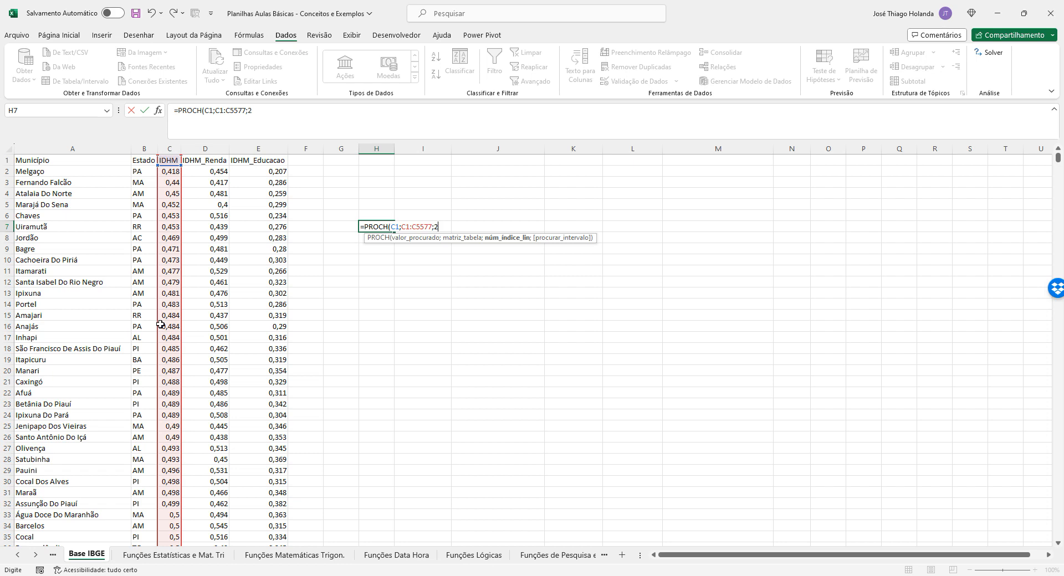
pyautogui.write(';fals')
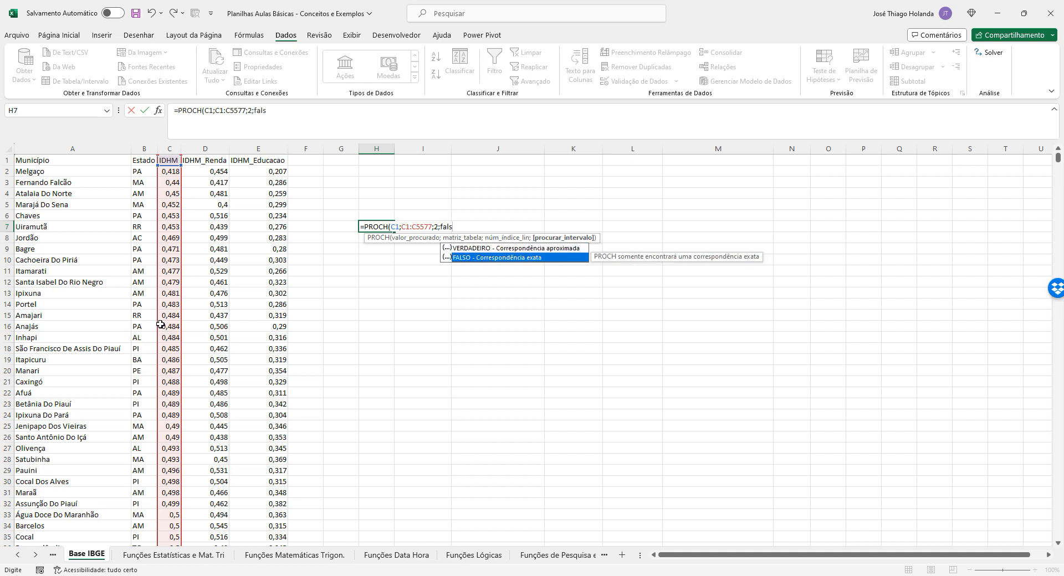
pyautogui.write(')')
pyautogui.press('BackSpace')
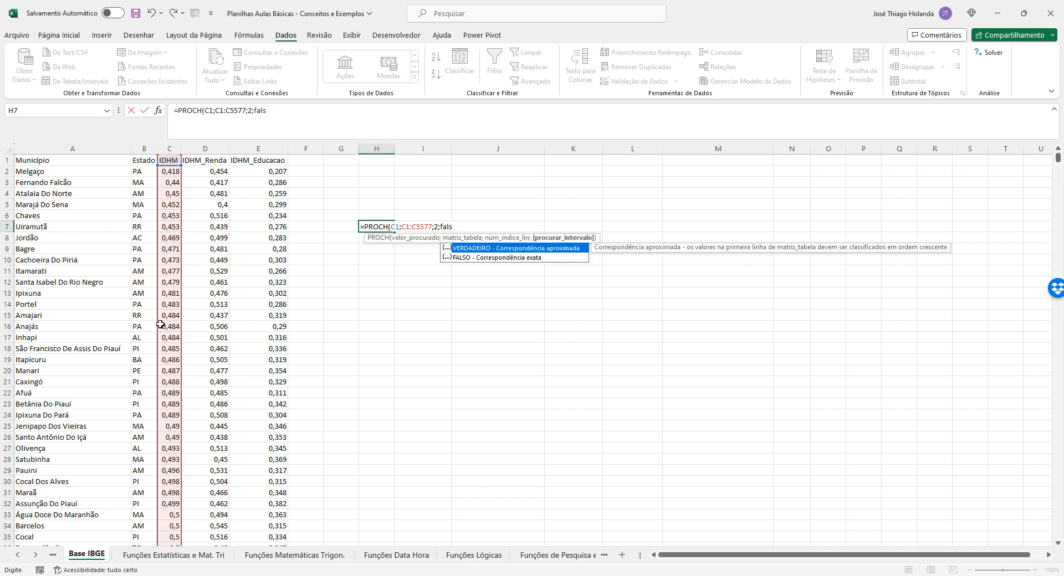
pyautogui.hotkey('ctrl', 'Return')
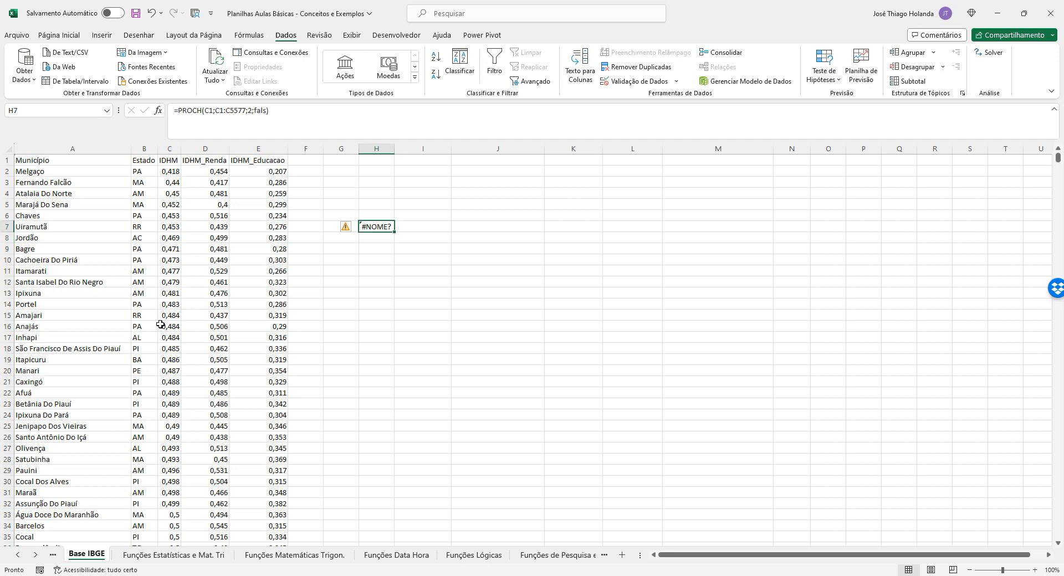
pyautogui.click(313, 118)
pyautogui.press('BackSpace')
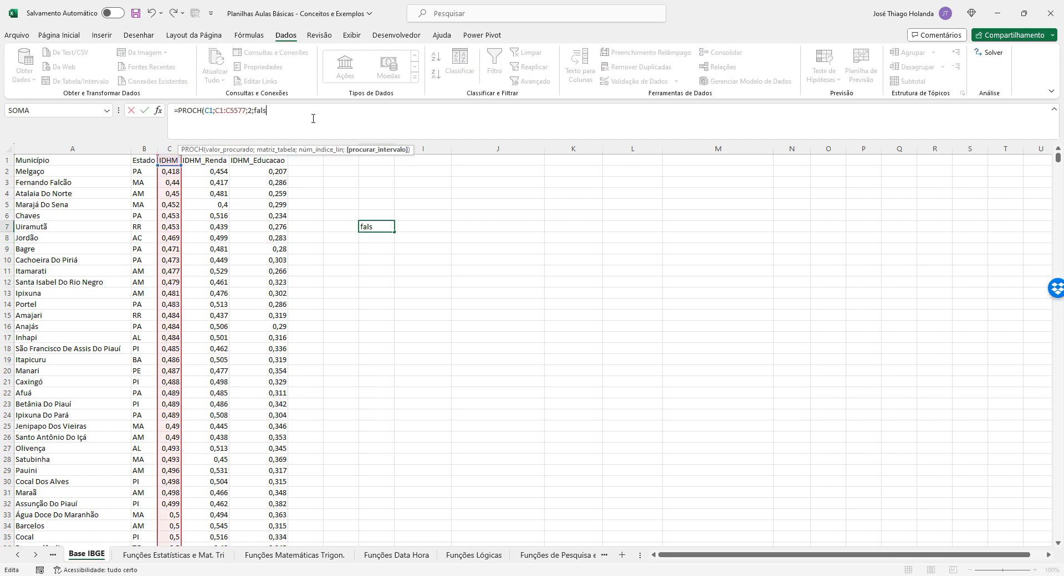
pyautogui.press('BackSpace')
pyautogui.press('Down')
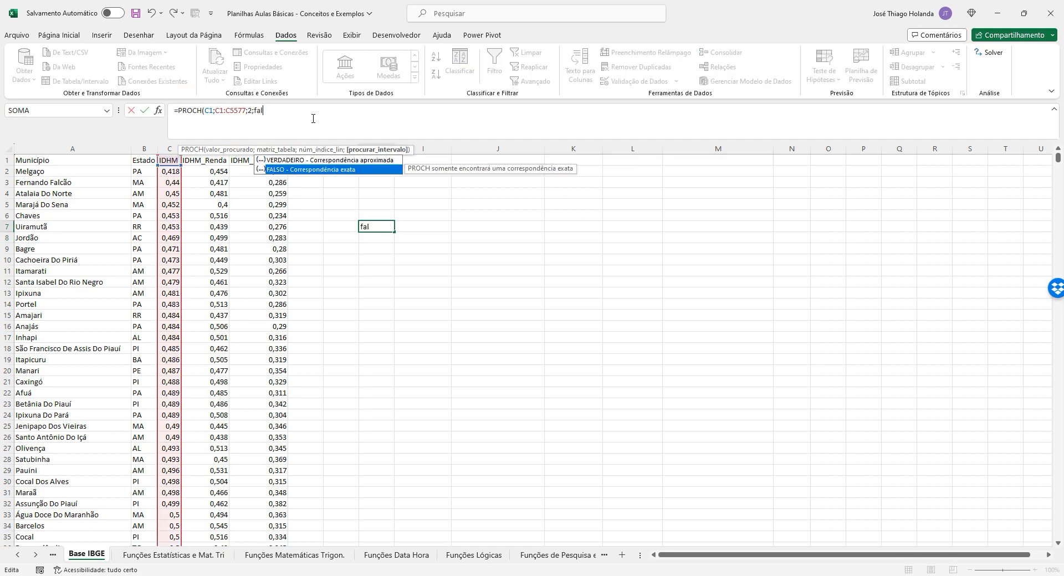
pyautogui.press('Tab')
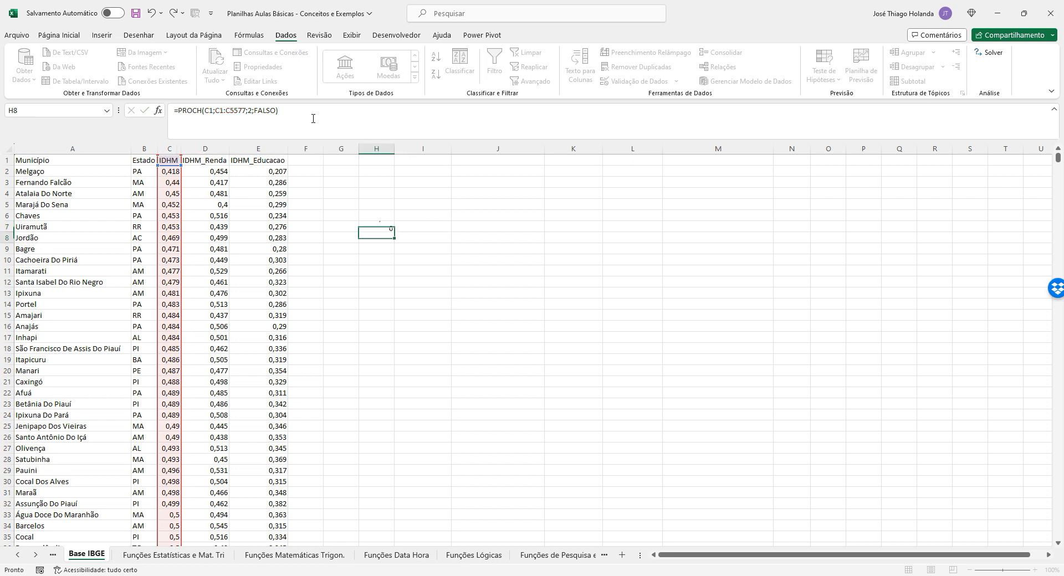
pyautogui.hotkey('ctrl', 'Return')
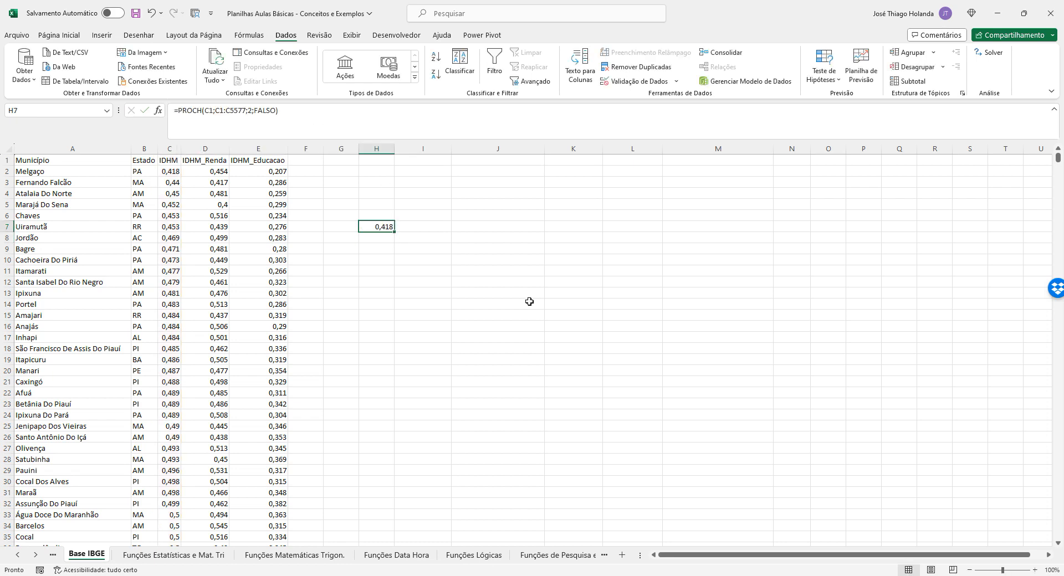
# Step: Examine the lookup value and table range arguments of the PROCH formula in H7
pyautogui.click(207, 111)
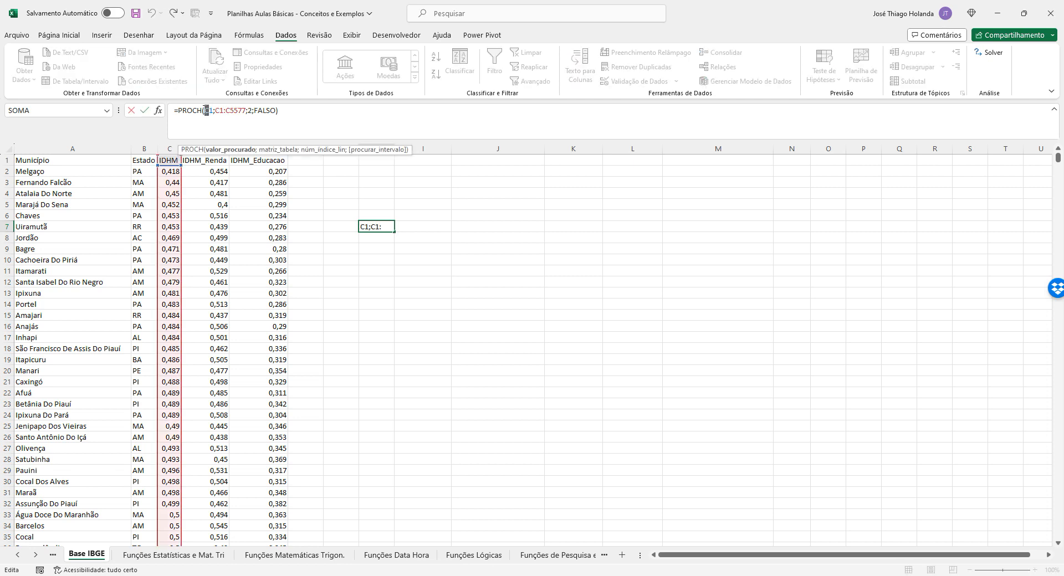
pyautogui.click(211, 109)
pyautogui.moveTo(215, 111); pyautogui.dragTo(247, 111)
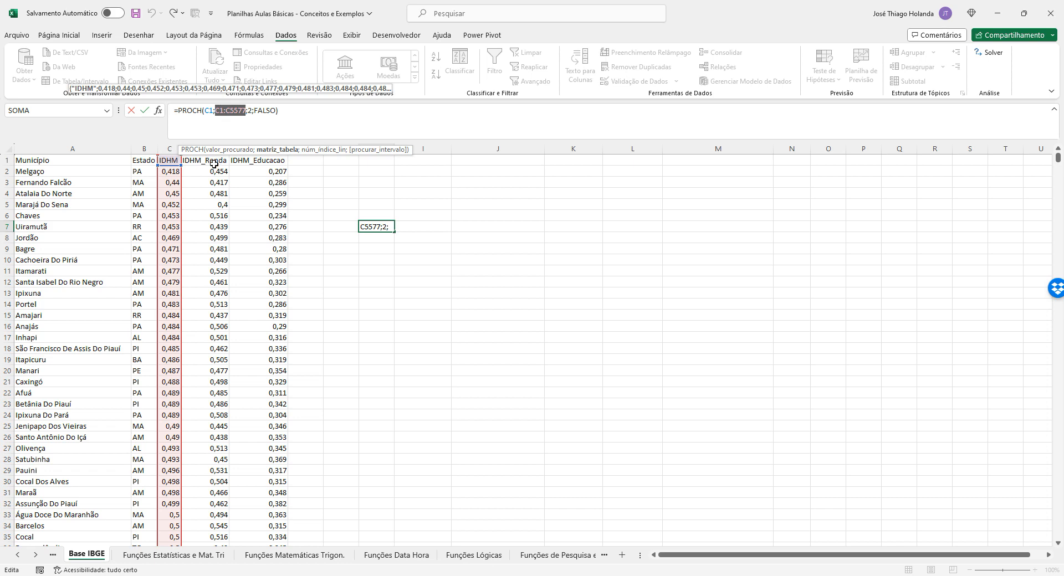
pyautogui.click(333, 112)
pyautogui.press('Return')
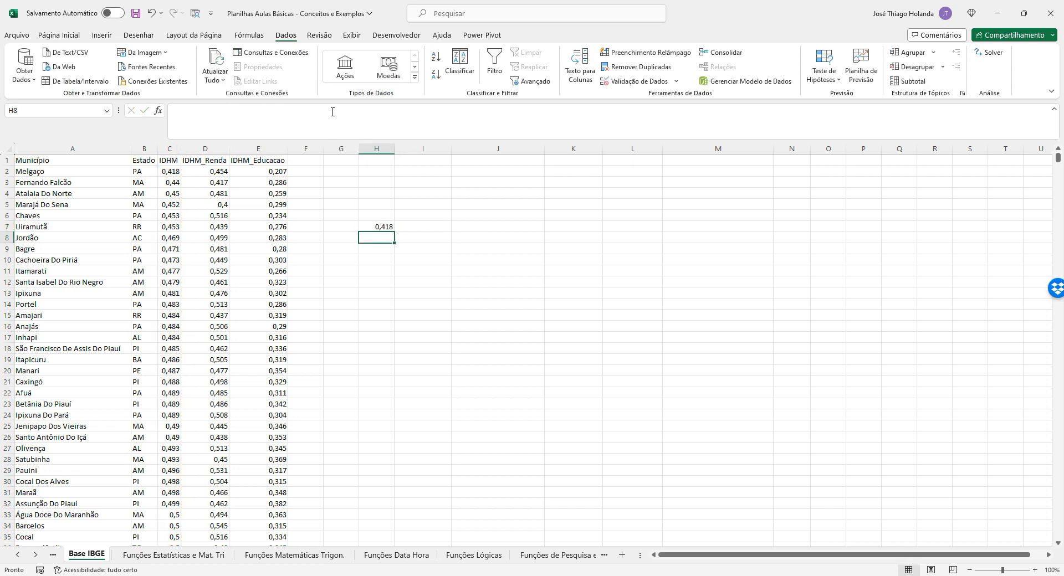
# Step: Move the PROCH formula from H7 of Base IBGE to G1 on the Funções de Pesquisa e Referência sheet
pyautogui.click(388, 226)
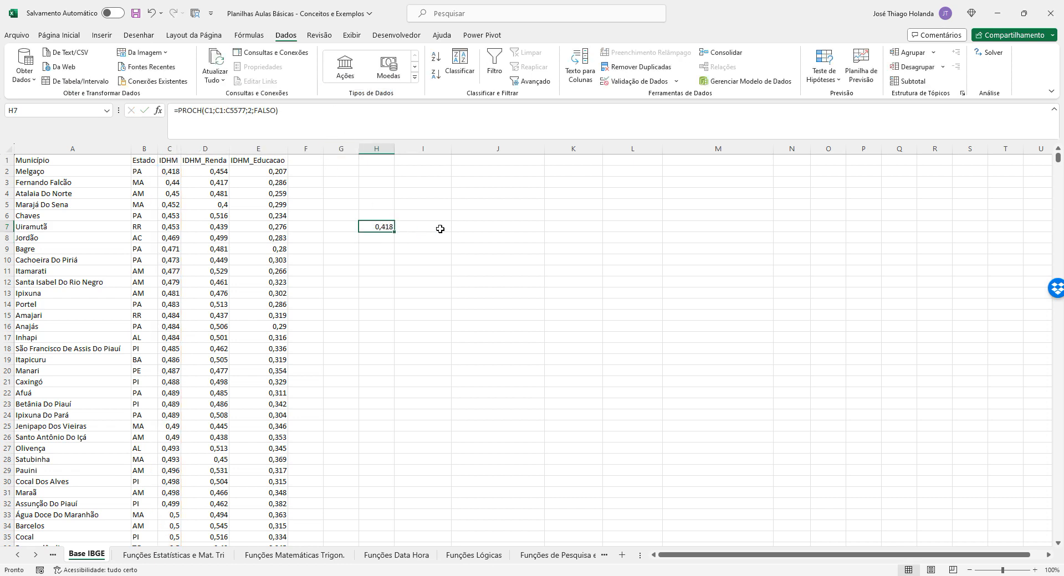
pyautogui.hotkey('ctrl', 'c')
pyautogui.click(550, 560)
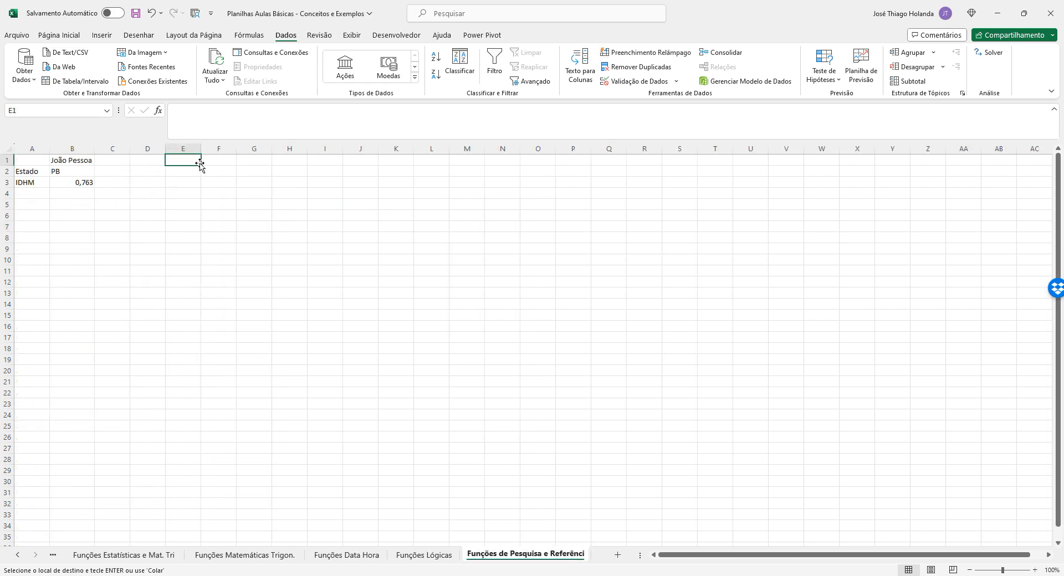
pyautogui.click(154, 162)
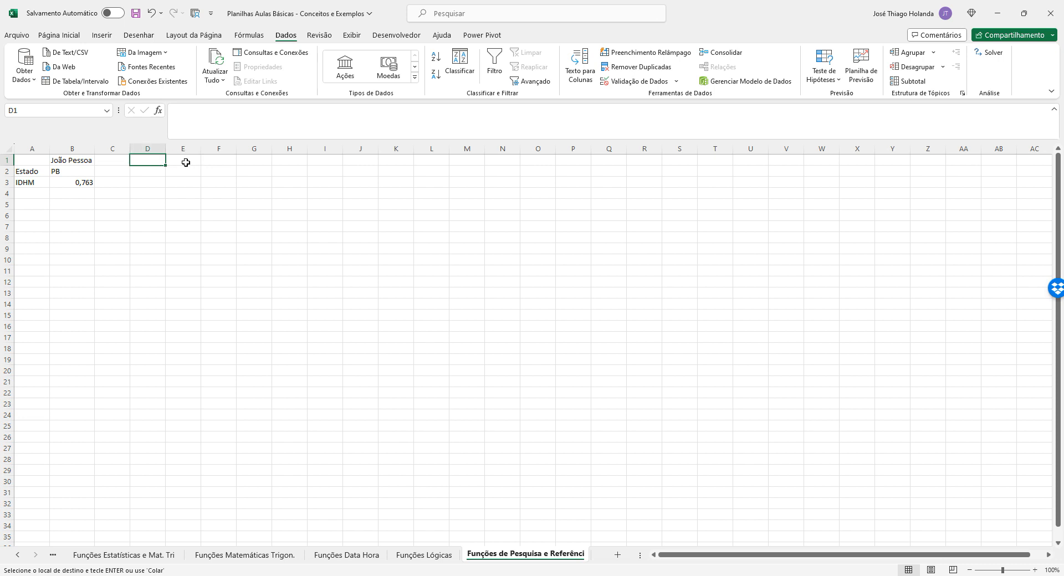
pyautogui.click(203, 161)
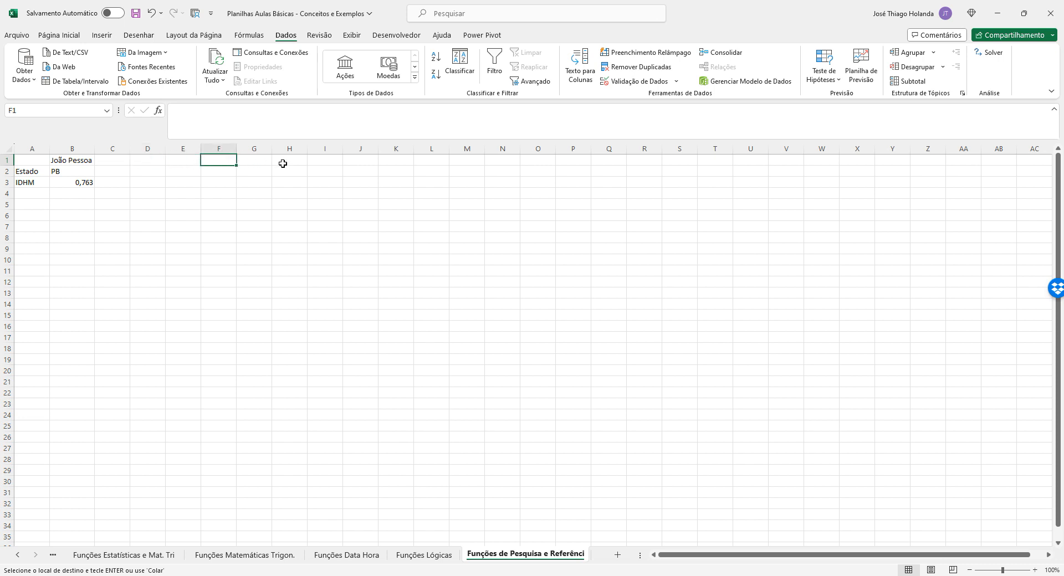
pyautogui.press('Return')
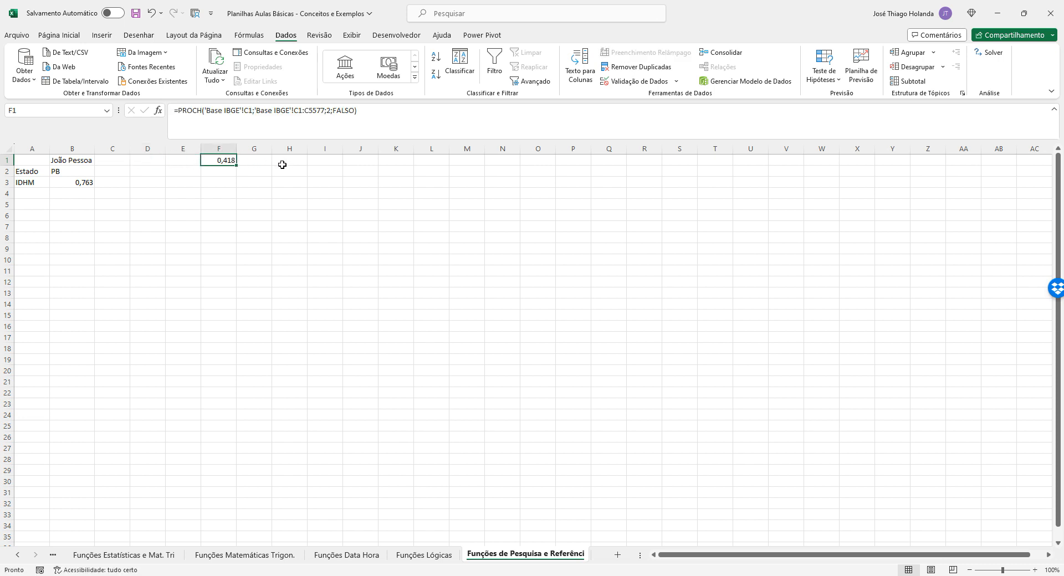
pyautogui.moveTo(233, 162); pyautogui.dragTo(261, 161)
# Step: Label the formula by entering PROCH in F1
pyautogui.click(222, 163)
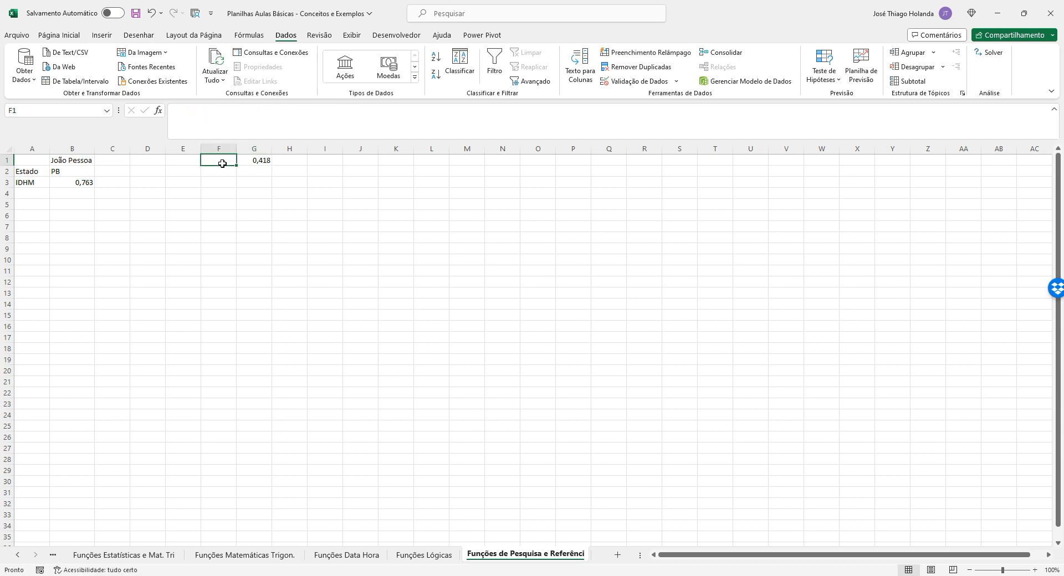
pyautogui.write('proc')
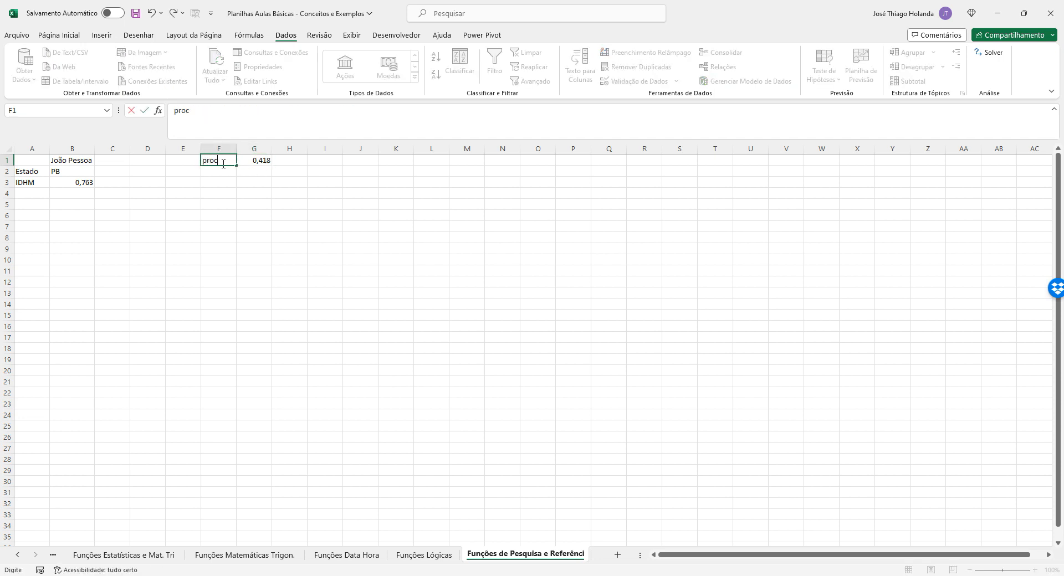
pyautogui.press('BackSpace')
pyautogui.press('BackSpace')
pyautogui.press('BackSpace')
pyautogui.write('PROCH')
pyautogui.press('Return')
# Step: Enter a copy of G1's formula as plain text in H1 and fit column H to its contents
pyautogui.press('Up')
pyautogui.press('Right')
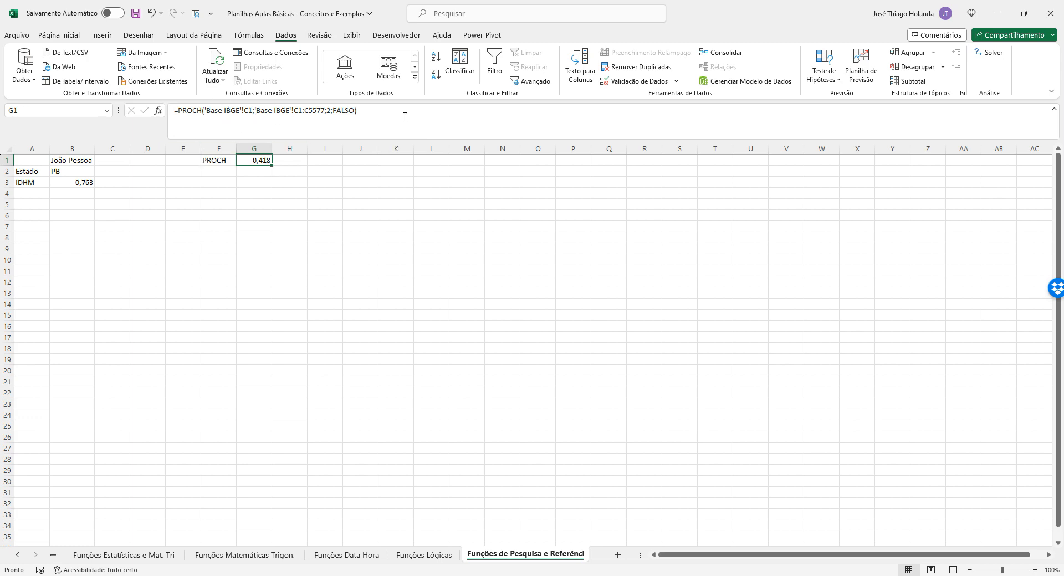
pyautogui.moveTo(404, 118); pyautogui.dragTo(108, 88)
pyautogui.hotkey('ctrl', 'c')
pyautogui.press('Return')
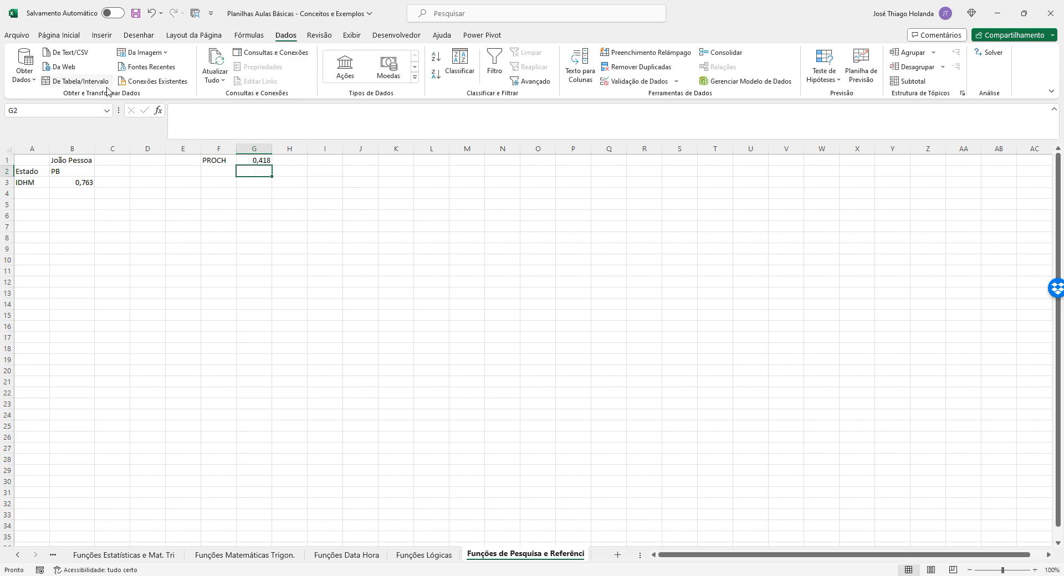
pyautogui.press('Up')
pyautogui.press('Right')
pyautogui.write("'")
pyautogui.hotkey('ctrl', 'v')
pyautogui.press('Return')
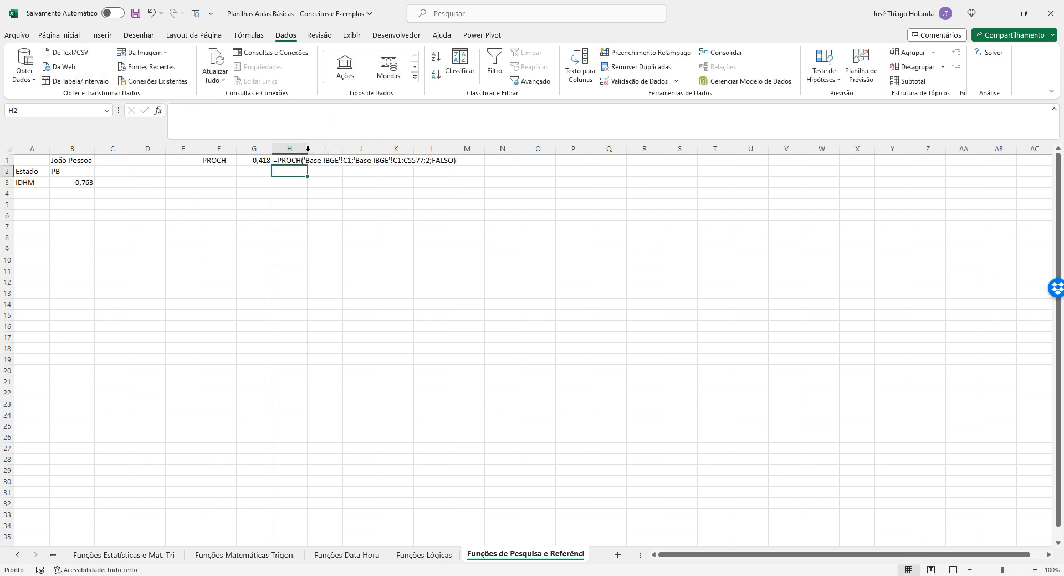
pyautogui.doubleClick(307, 148)
pyautogui.click(383, 225)
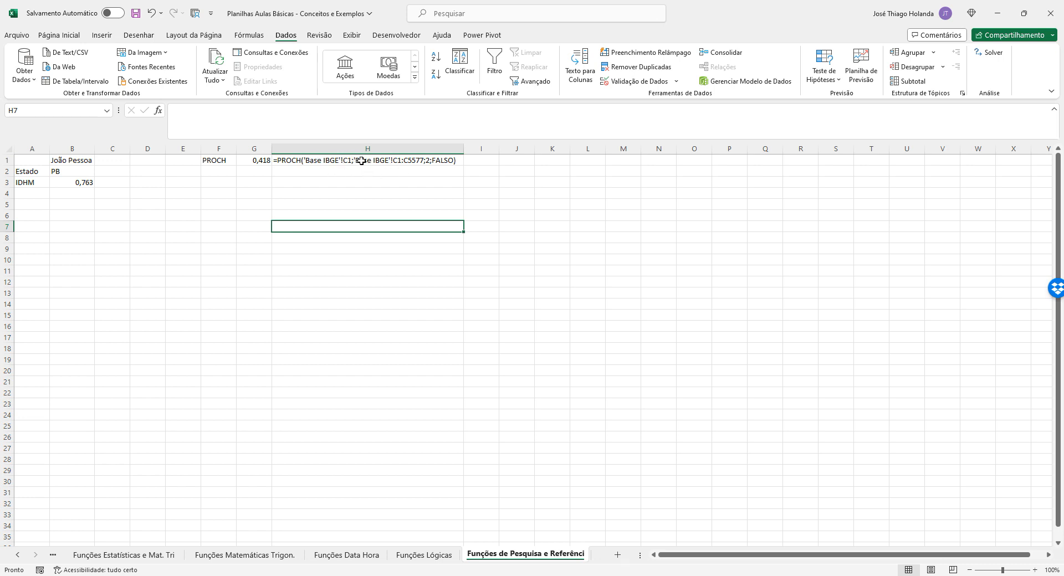
pyautogui.click(349, 162)
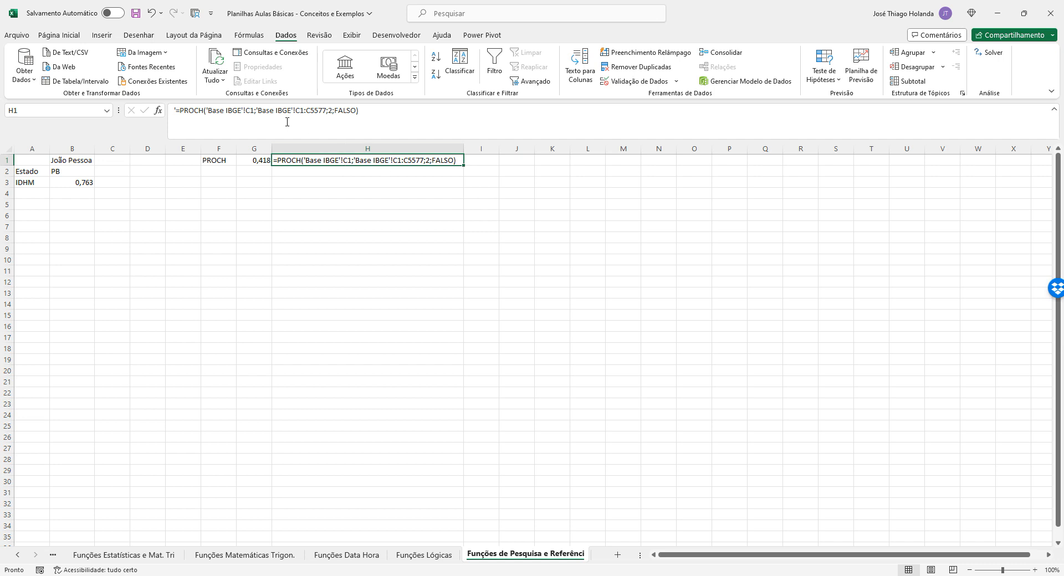
# Step: Put spaces around the semicolons in H1's PROCH formula text and highlight each of its four arguments
pyautogui.click(245, 109)
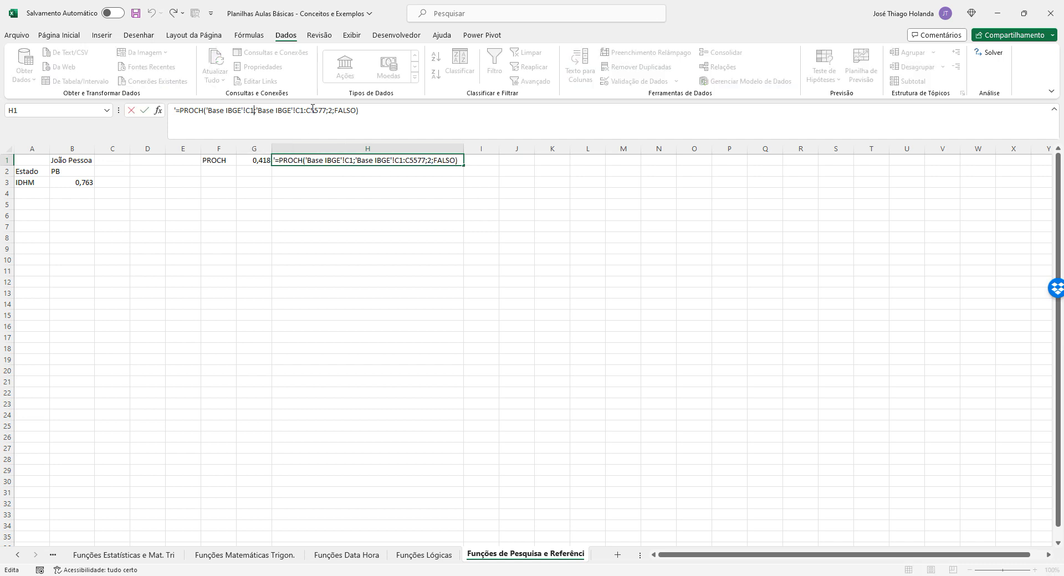
pyautogui.press('Right')
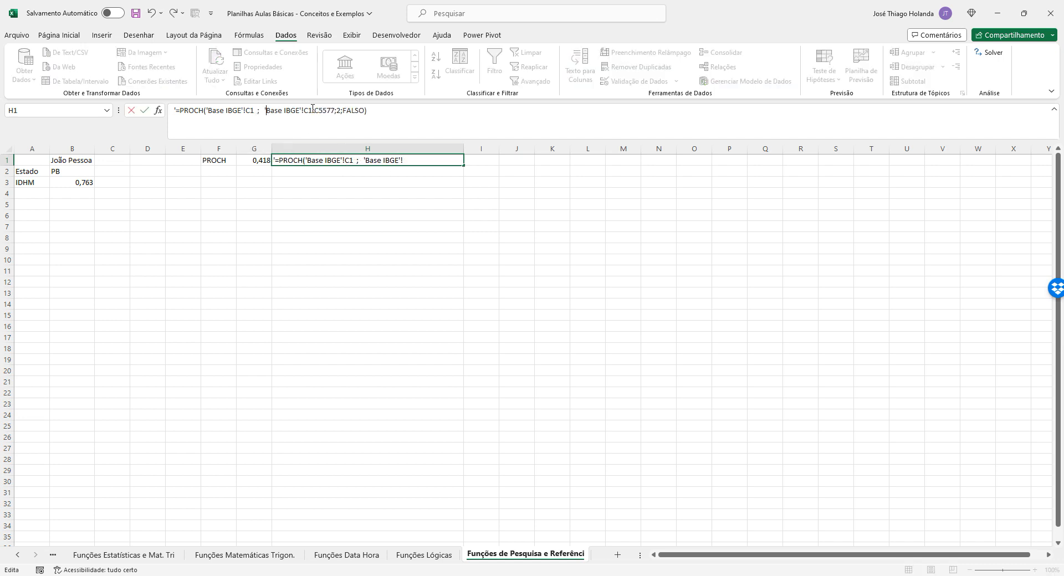
pyautogui.click(312, 109)
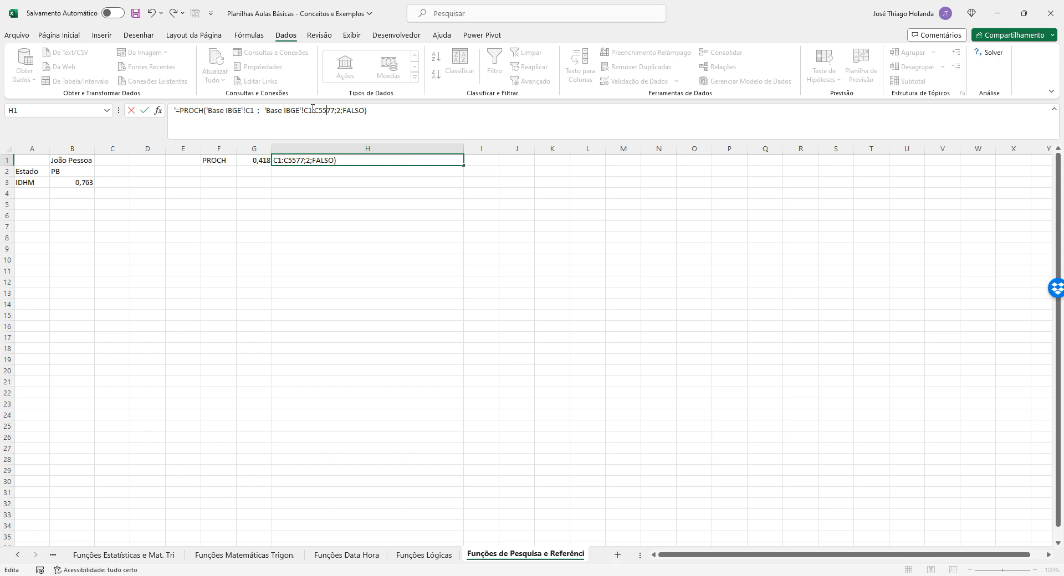
pyautogui.press('Right')
pyautogui.press('Right')
pyautogui.press('Right')
pyautogui.press('Right')
pyautogui.press('Right')
pyautogui.press('Right')
pyautogui.press('Right')
pyautogui.press('Right')
pyautogui.press('Right')
pyautogui.press('Right')
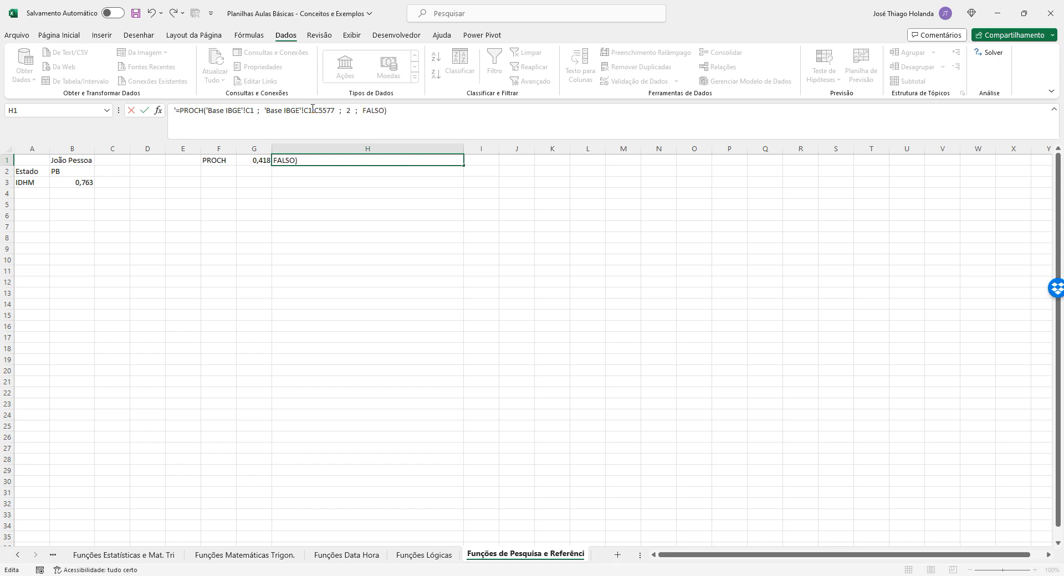
pyautogui.moveTo(256, 109); pyautogui.dragTo(208, 110)
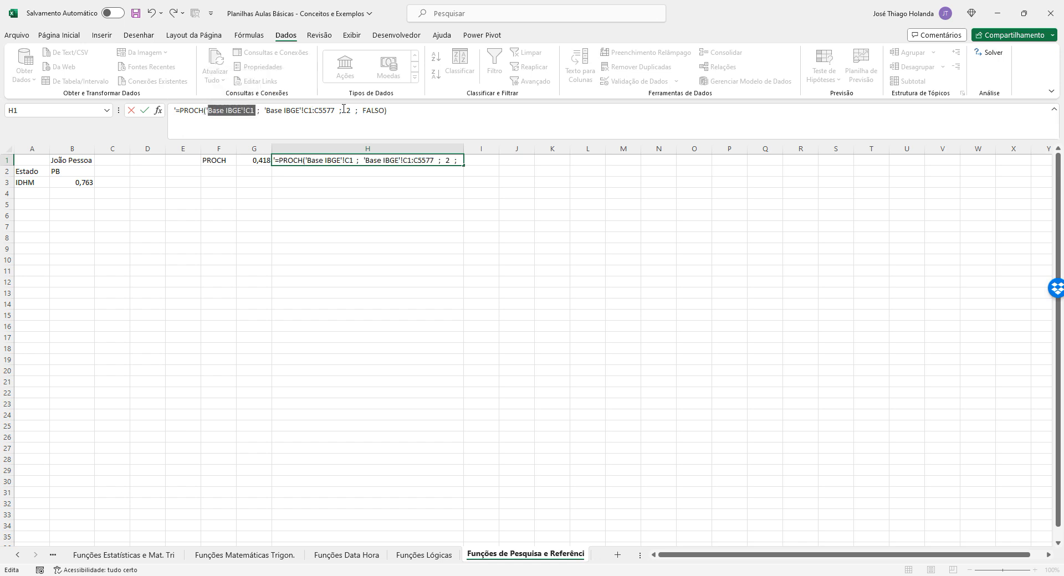
pyautogui.moveTo(335, 110); pyautogui.dragTo(265, 111)
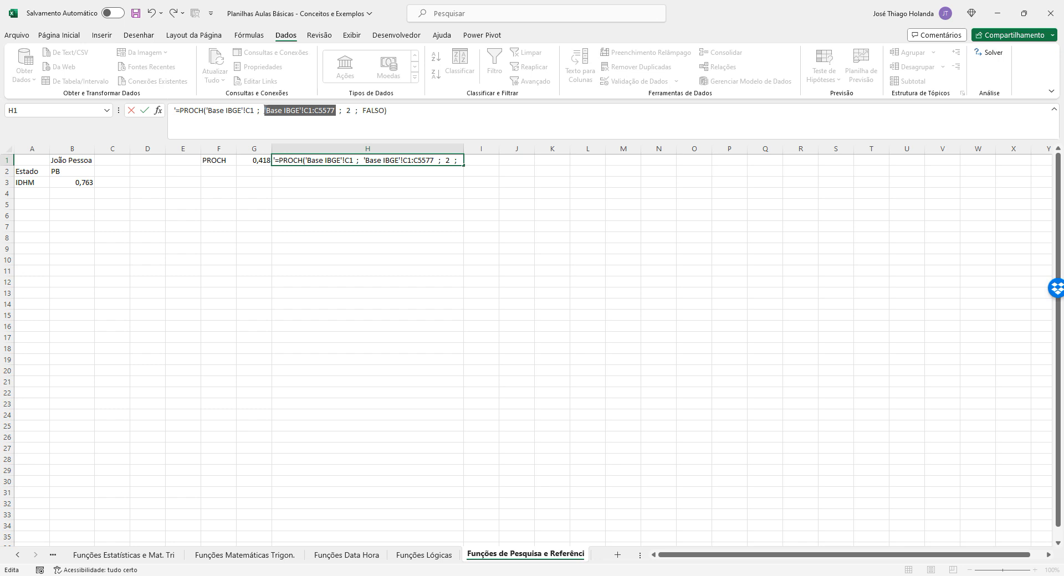
pyautogui.doubleClick(348, 111)
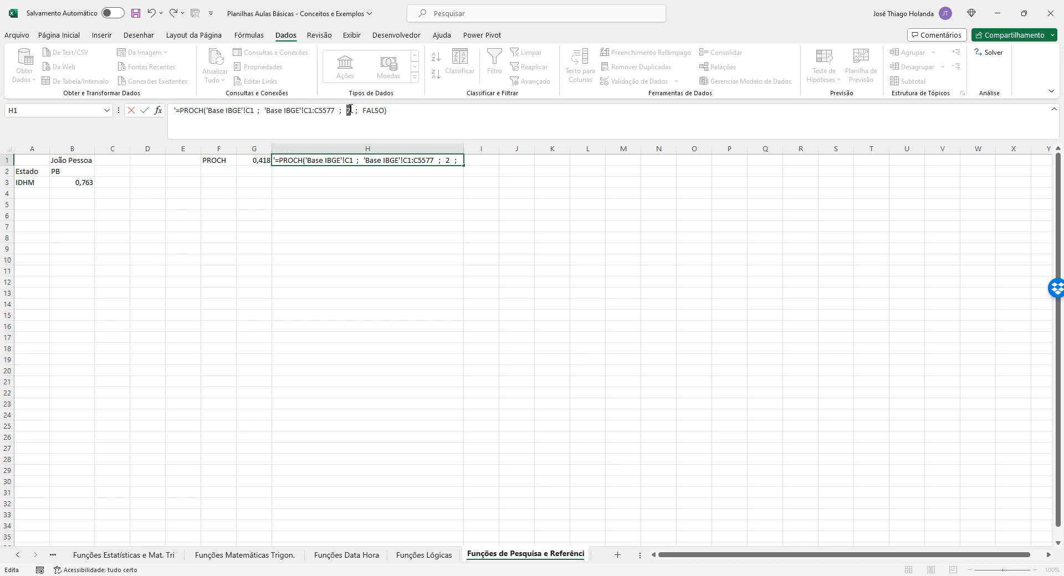
pyautogui.doubleClick(374, 110)
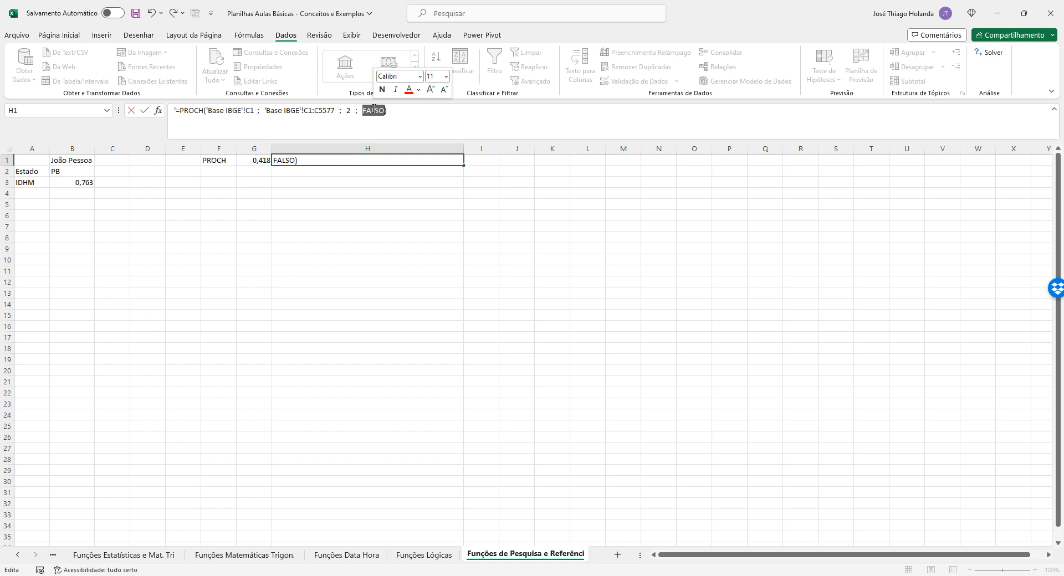
pyautogui.press('Escape')
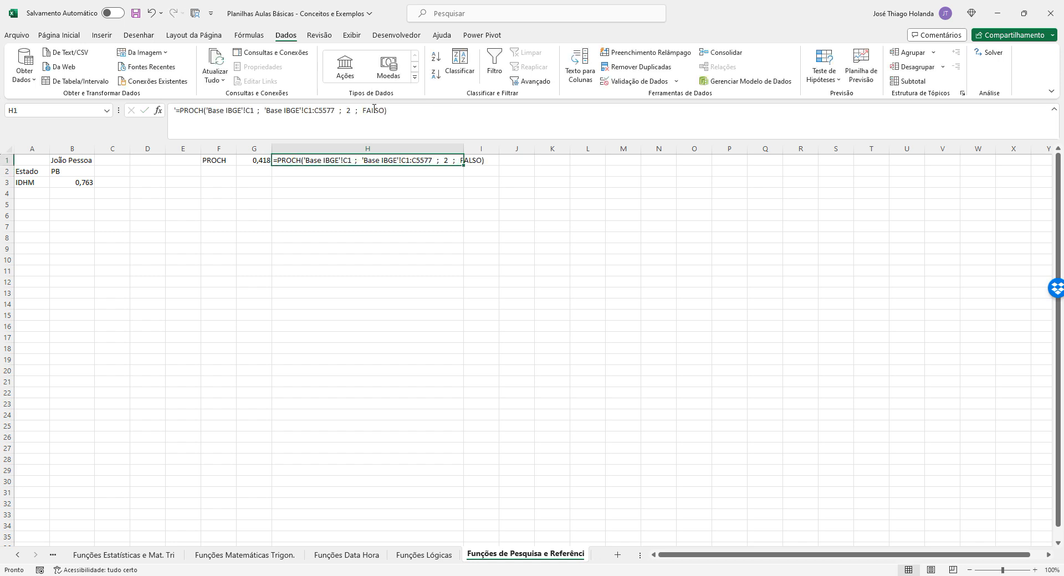
# Step: Enter a copy of B2's PROCV formula as plain text in C2 and fit column C to its contents
pyautogui.press('Left')
pyautogui.press('Left')
pyautogui.press('Left')
pyautogui.press('Left')
pyautogui.press('Left')
pyautogui.press('Down')
pyautogui.press('Down')
pyautogui.press('Left')
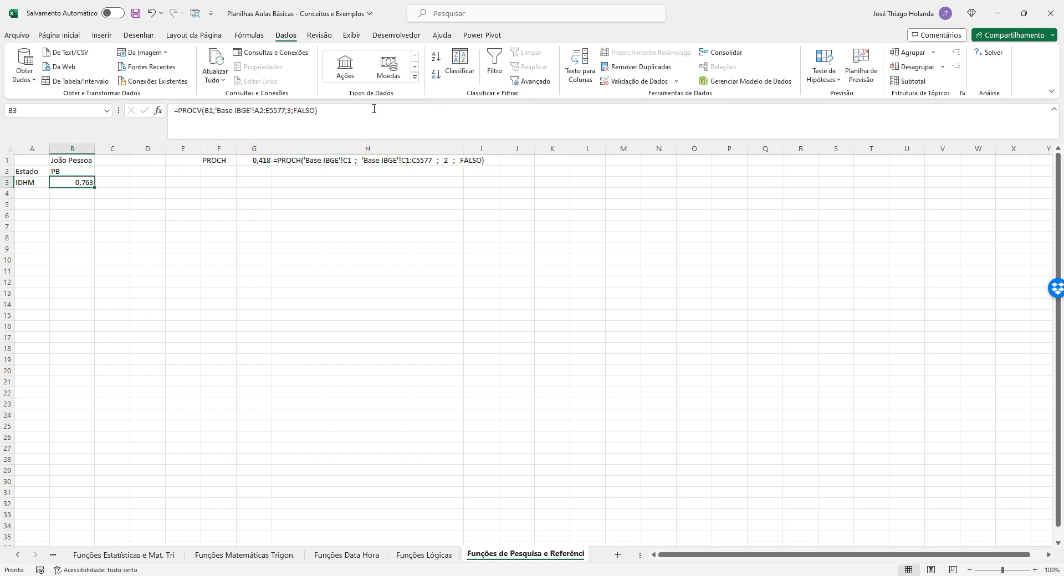
pyautogui.press('Up')
pyautogui.press('Right')
pyautogui.press('Left')
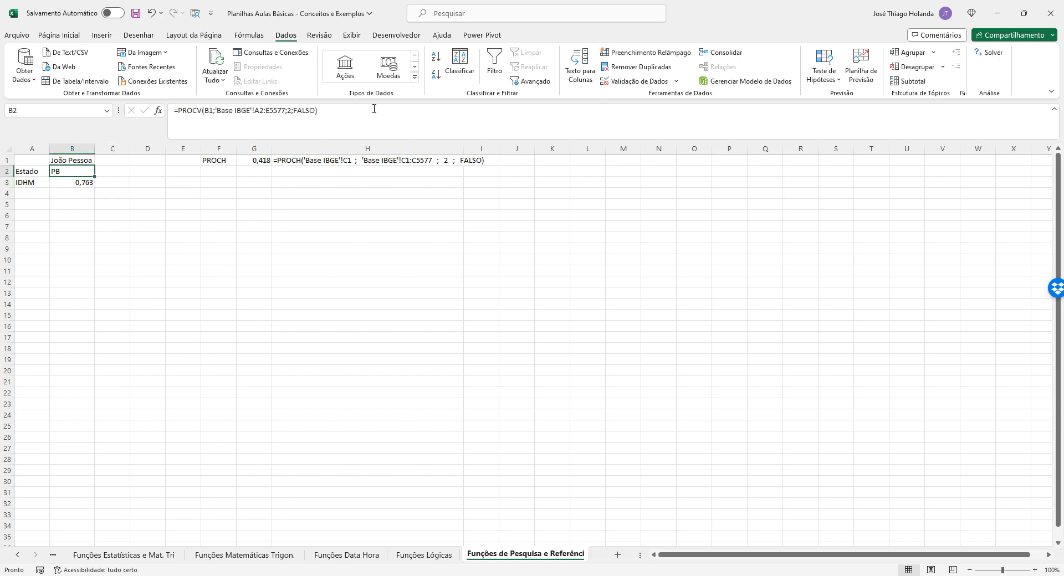
pyautogui.press('Right')
pyautogui.press('Left')
pyautogui.press('Up')
pyautogui.press('Down')
pyautogui.moveTo(374, 109); pyautogui.dragTo(142, 104)
pyautogui.hotkey('ctrl', 'c')
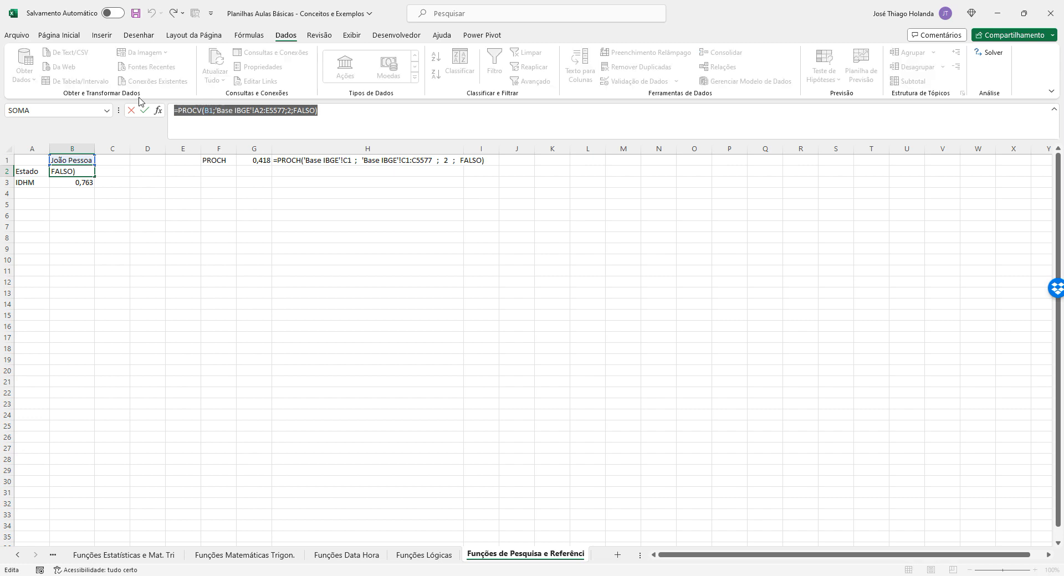
pyautogui.press('Return')
pyautogui.press('Up')
pyautogui.press('Right')
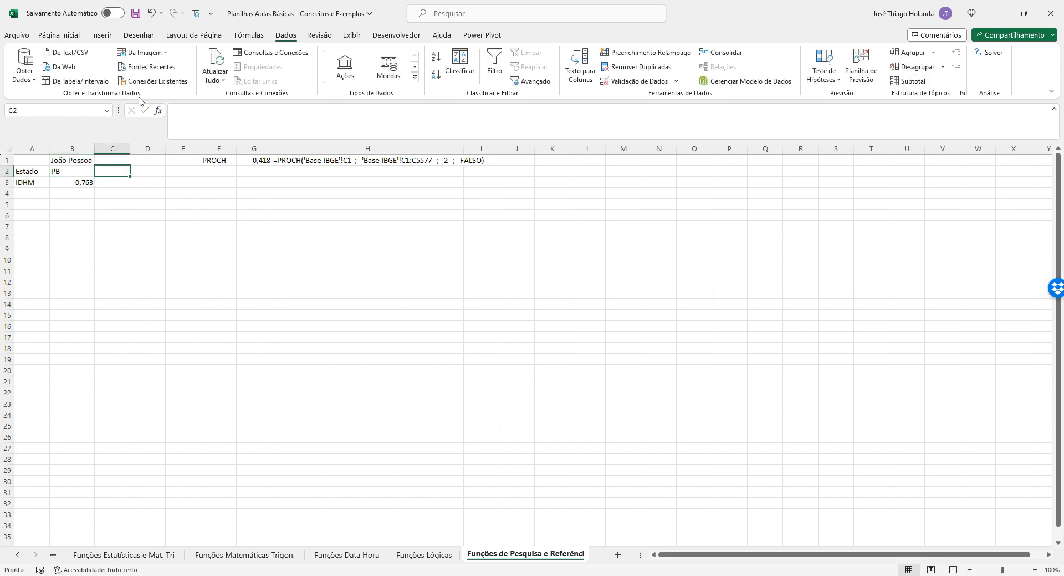
pyautogui.hotkey('ctrl', 'v')
pyautogui.press('Return')
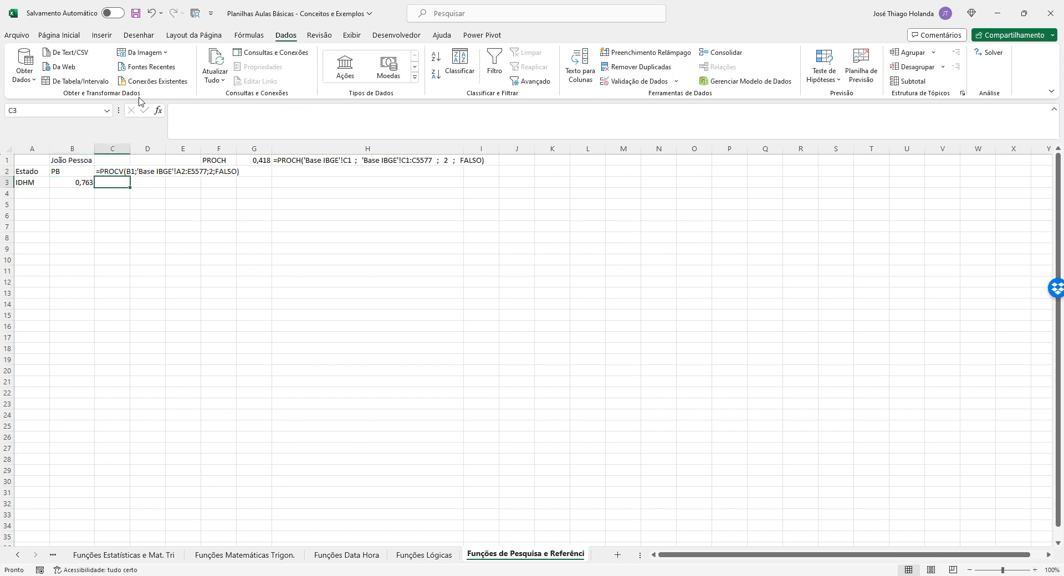
pyautogui.doubleClick(129, 148)
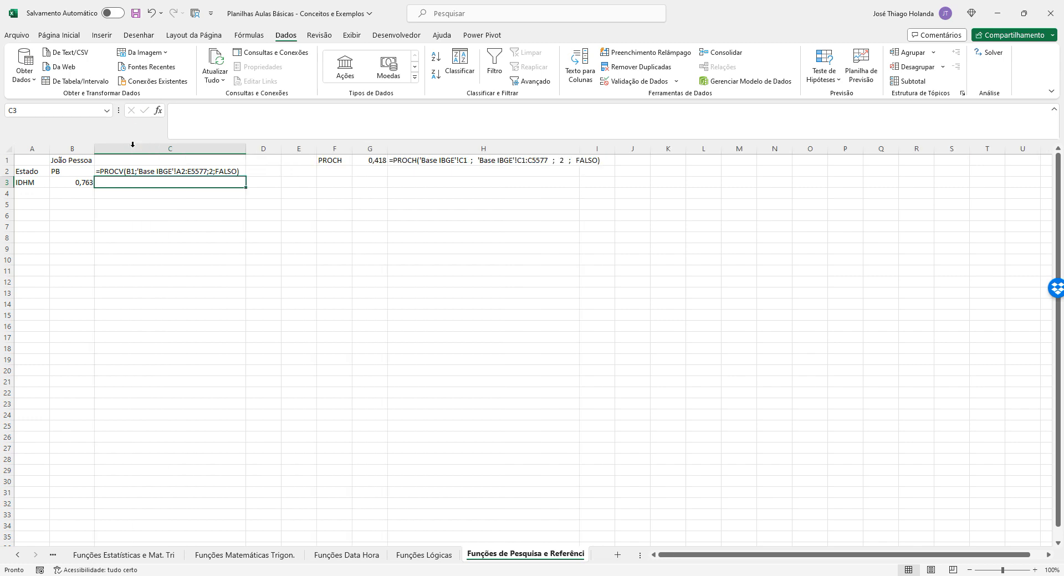
# Step: Enter a copy of B3's PROCV formula as plain text in C3
pyautogui.click(73, 184)
pyautogui.moveTo(319, 110); pyautogui.dragTo(11, 111)
pyautogui.hotkey('ctrl', 'c')
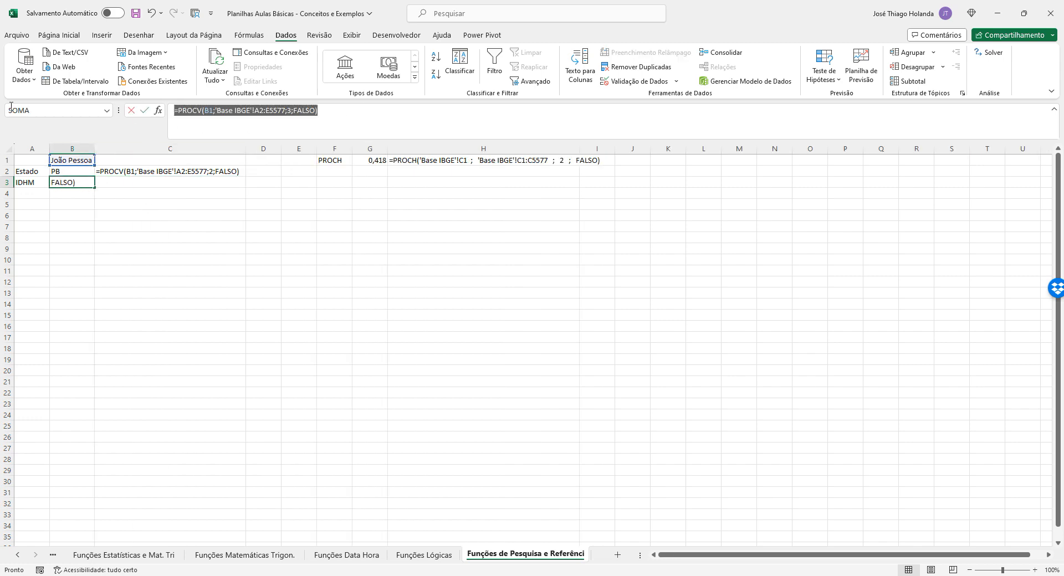
pyautogui.press('Escape')
pyautogui.press('Right')
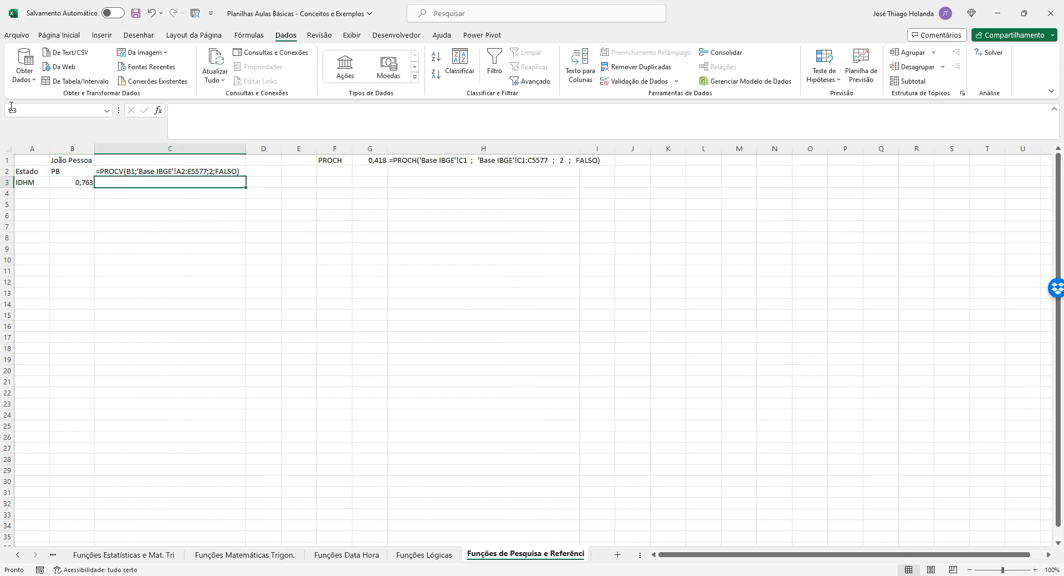
pyautogui.write("'=")
pyautogui.hotkey('ctrl', 'v')
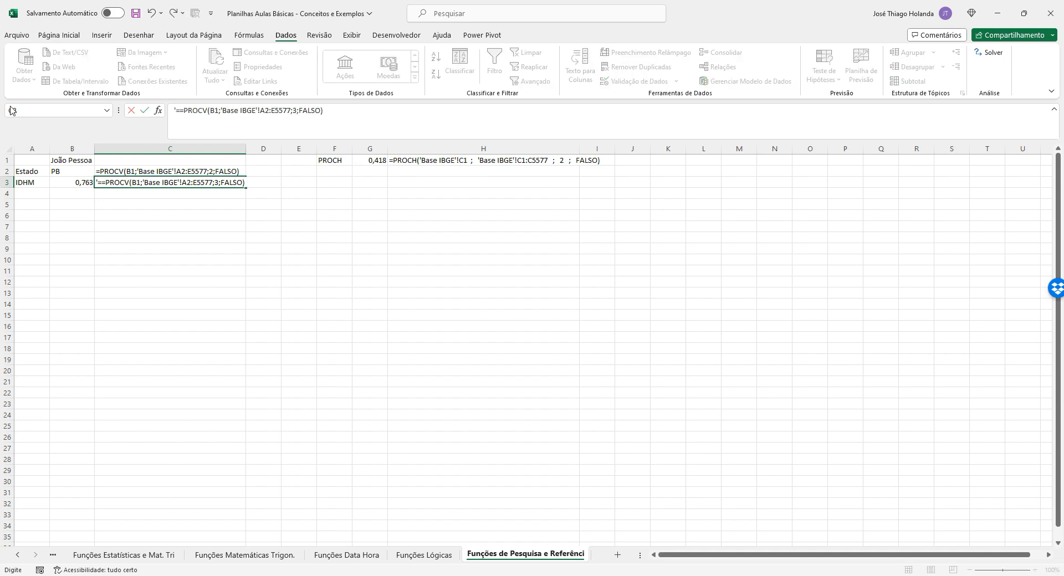
pyautogui.press('Return')
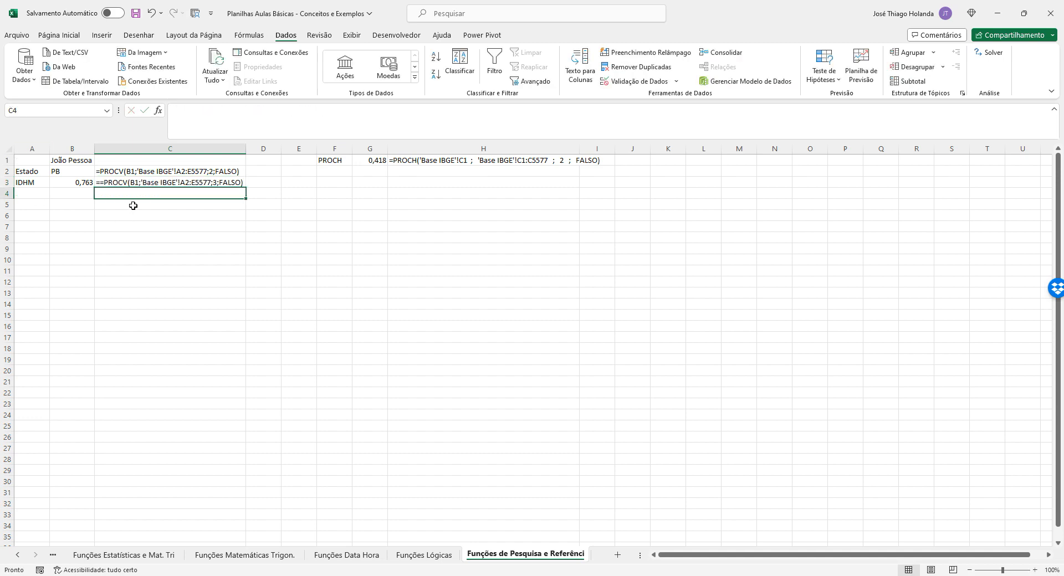
# Step: Remove the duplicate equals sign from the formula text in C3
pyautogui.click(154, 183)
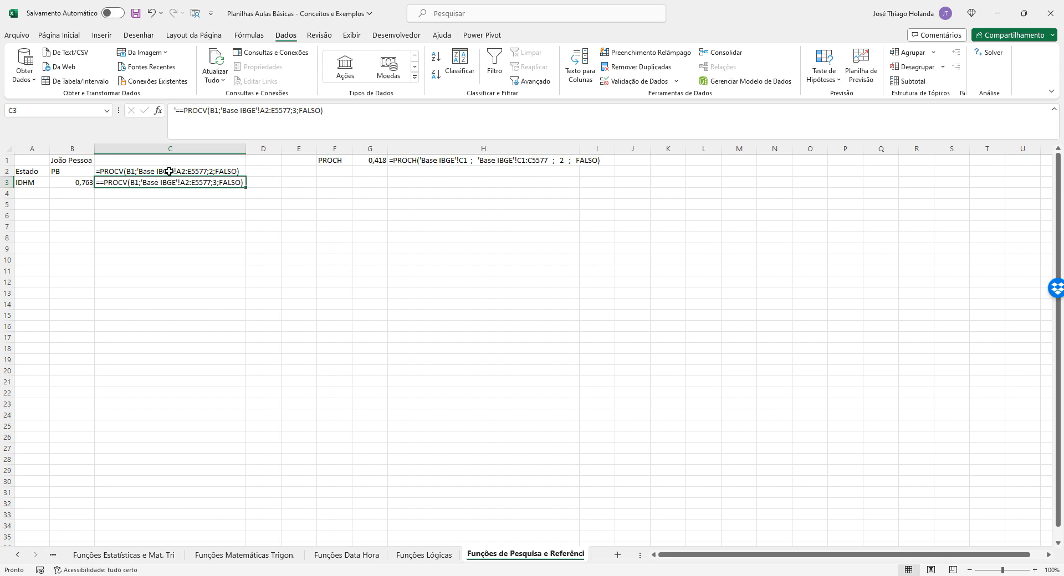
pyautogui.click(187, 110)
pyautogui.press('BackSpace')
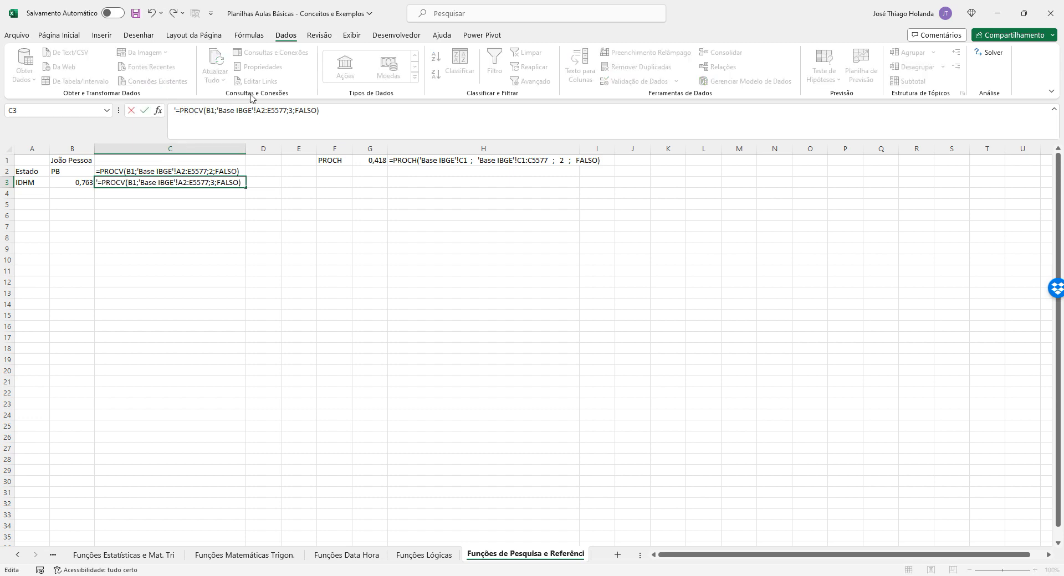
pyautogui.press('Return')
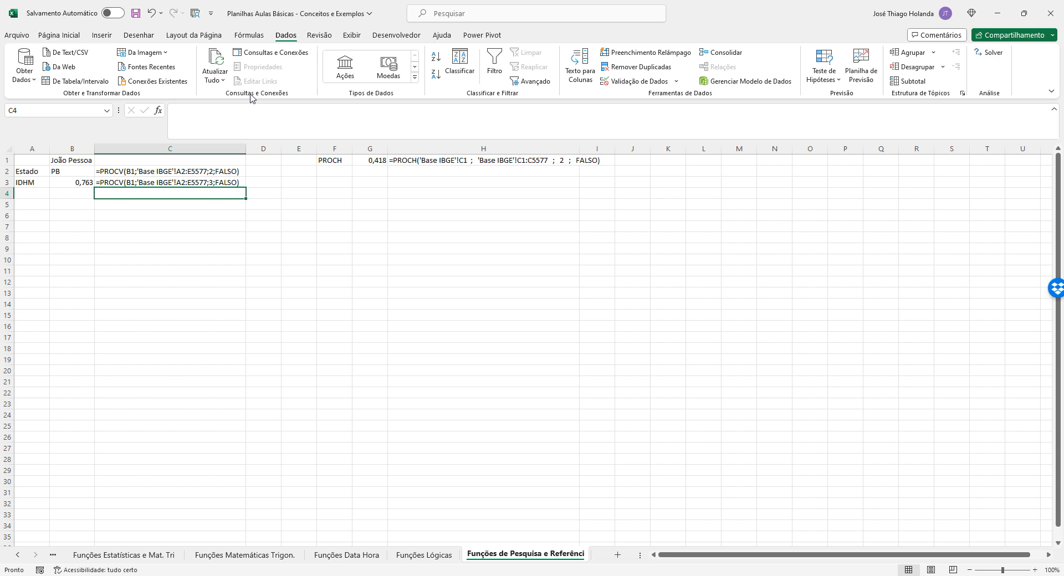
# Step: Examine the PROCV text in C2 and the municipality data block starting at A2 on the Base IBGE sheet
pyautogui.click(384, 230)
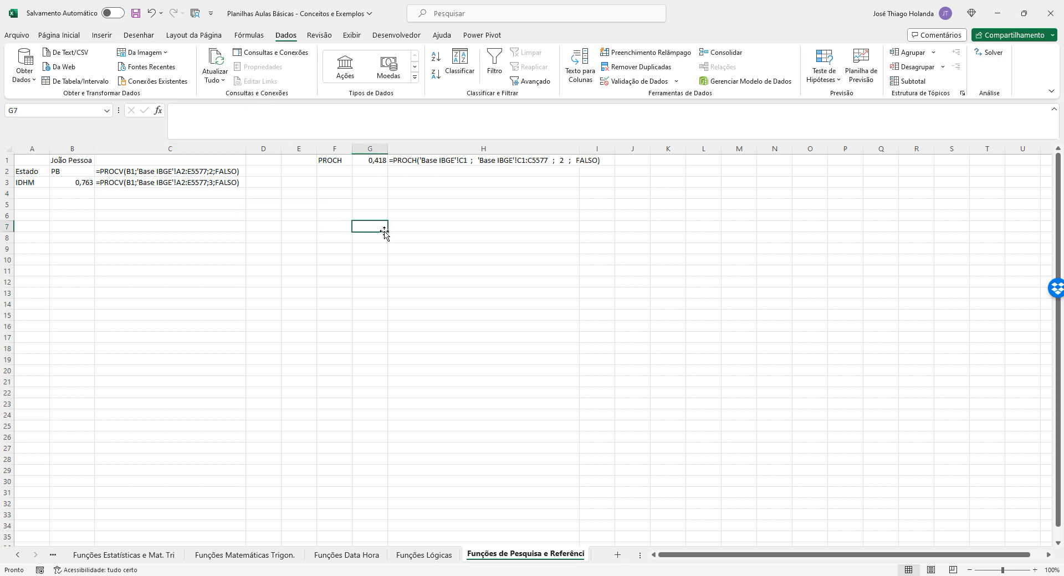
pyautogui.click(172, 173)
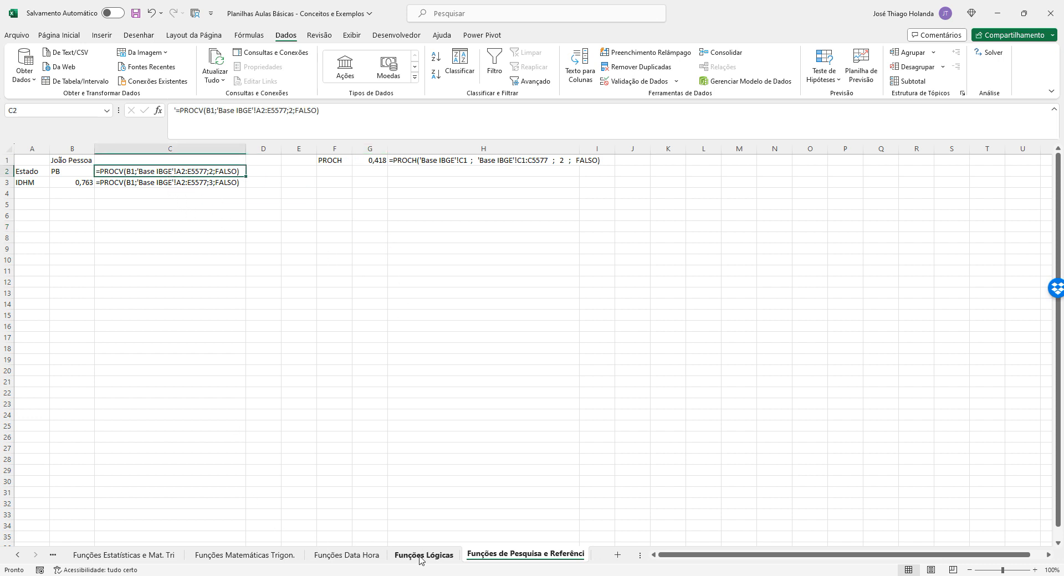
pyautogui.click(53, 556)
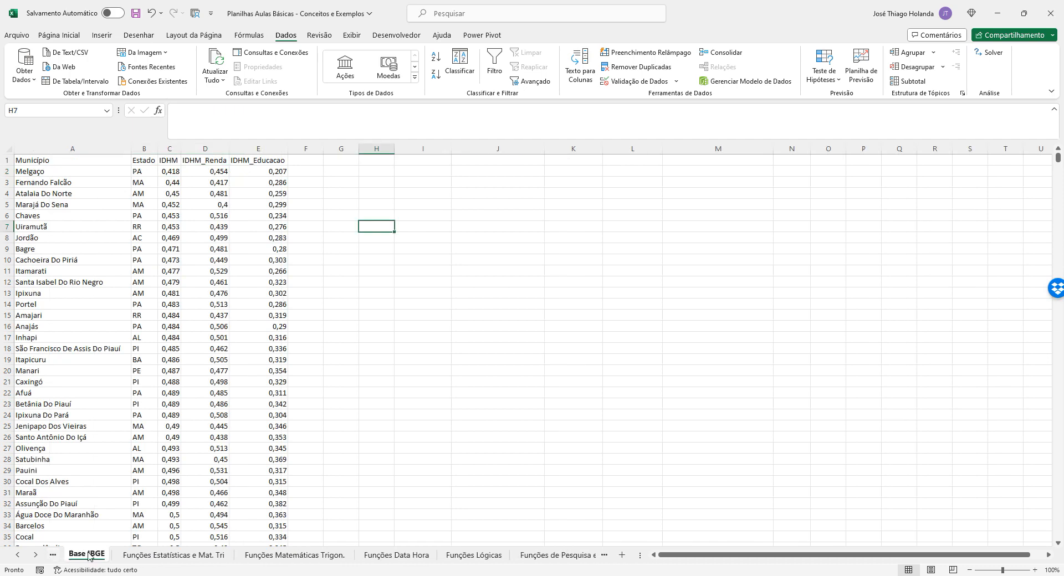
pyautogui.moveTo(79, 173); pyautogui.dragTo(171, 407)
pyautogui.moveTo(362, 430); pyautogui.dragTo(271, 338)
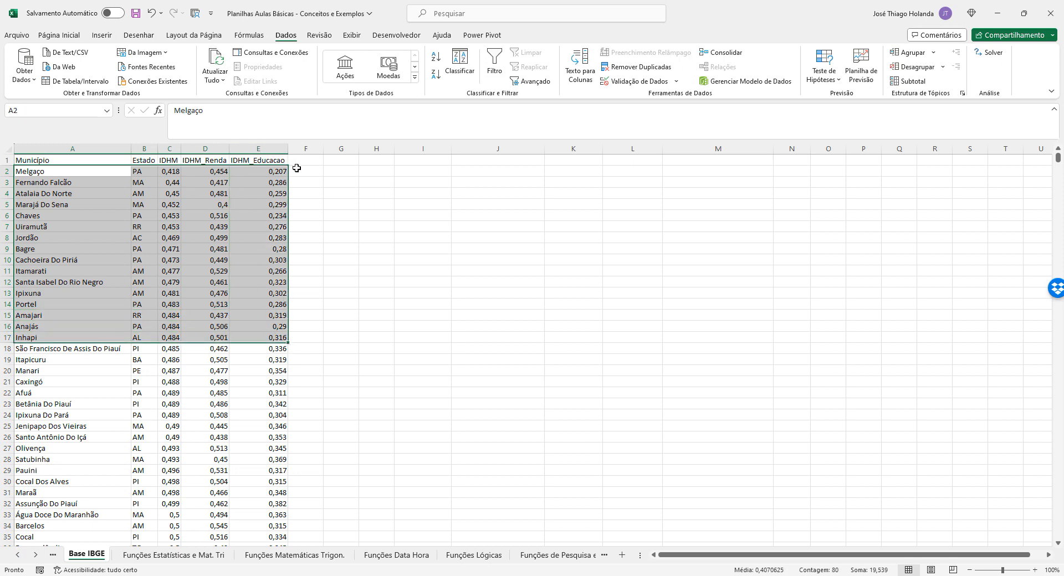
pyautogui.click(62, 175)
pyautogui.click(425, 230)
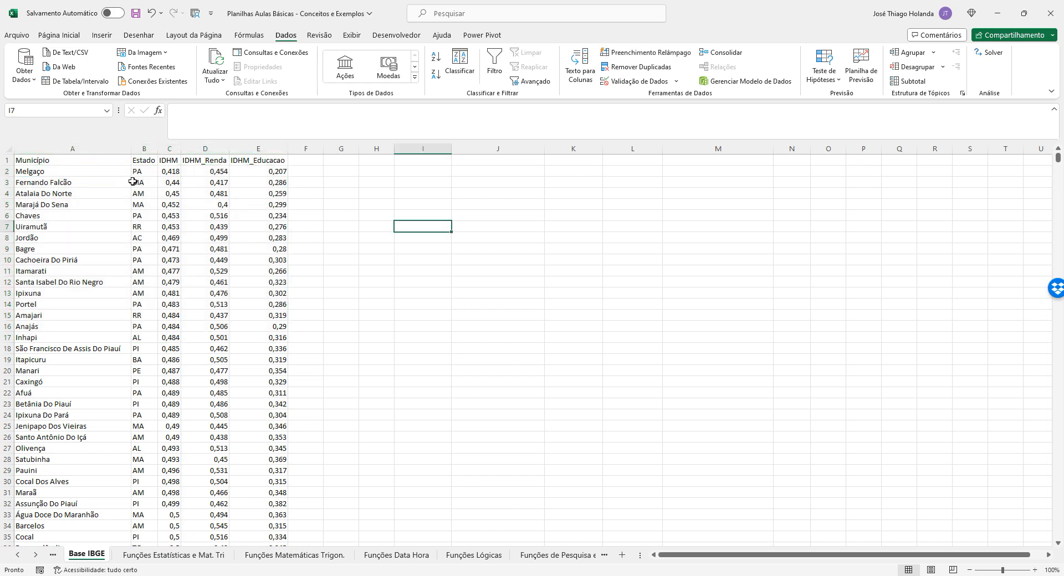
pyautogui.click(82, 169)
pyautogui.moveTo(81, 168); pyautogui.dragTo(285, 316)
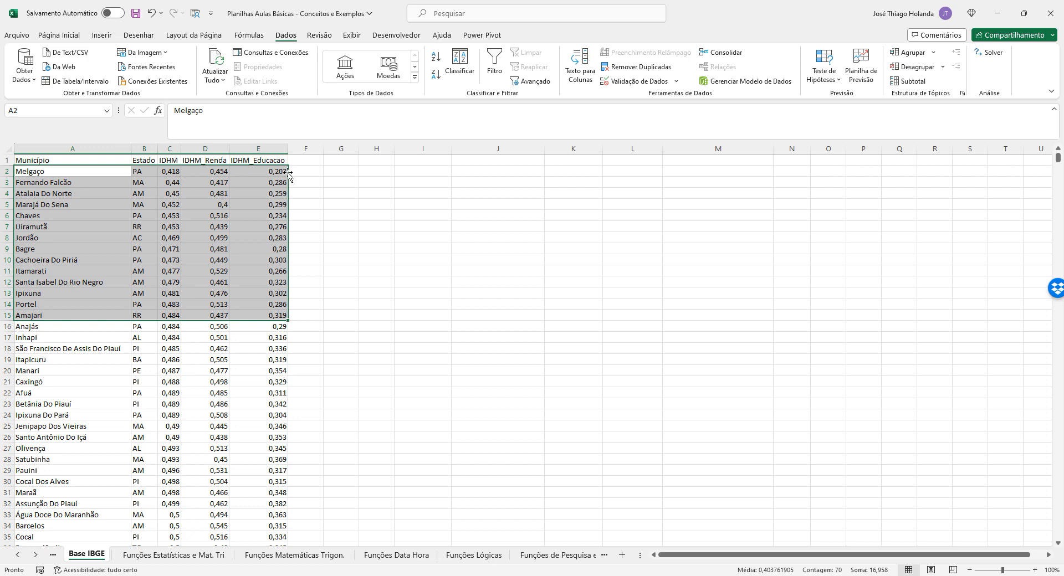
pyautogui.click(365, 204)
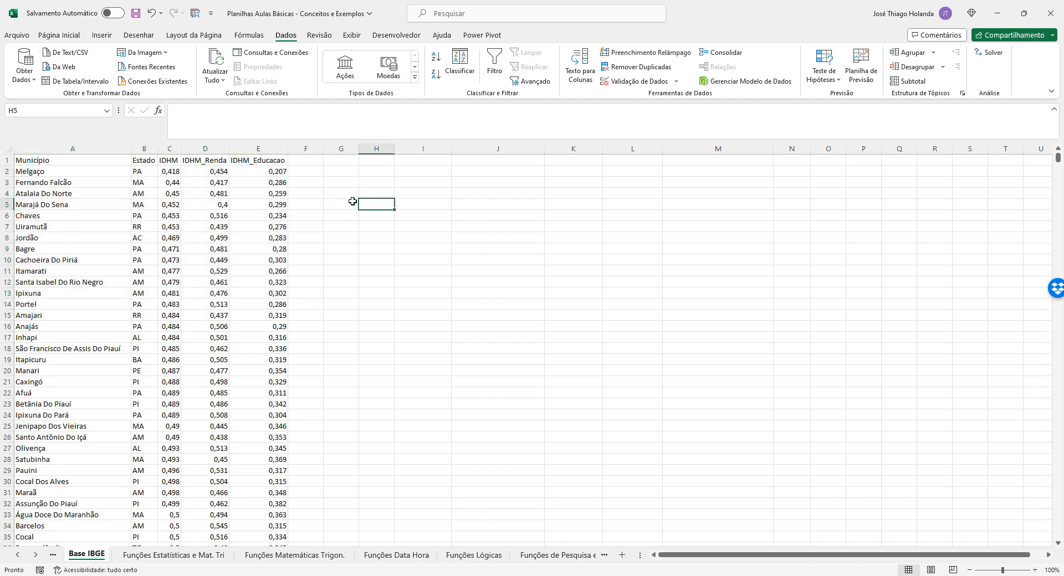
pyautogui.click(554, 556)
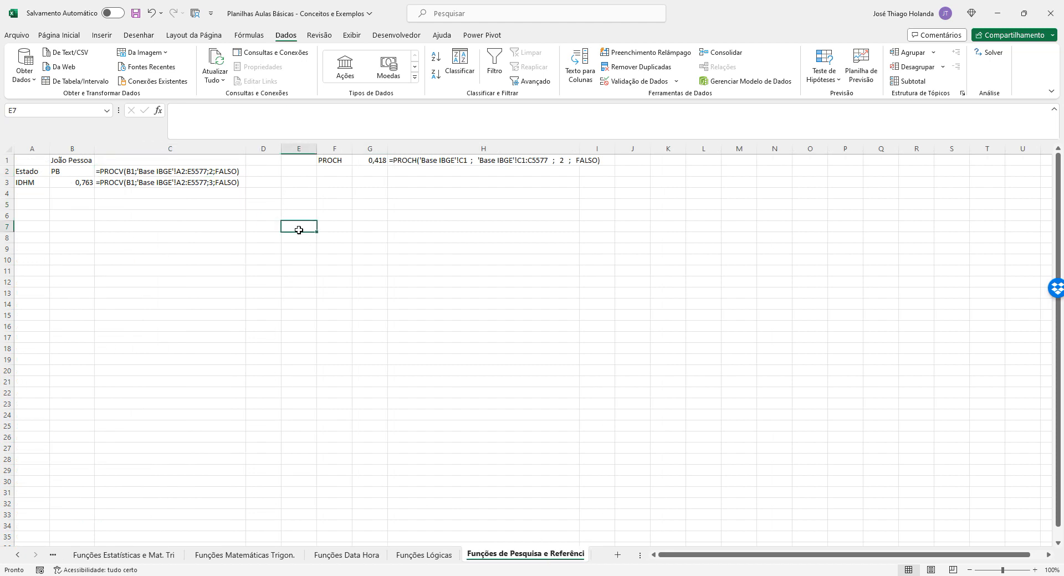
# Step: Insert a blank column before the Estado column on the Base IBGE sheet
pyautogui.click(53, 558)
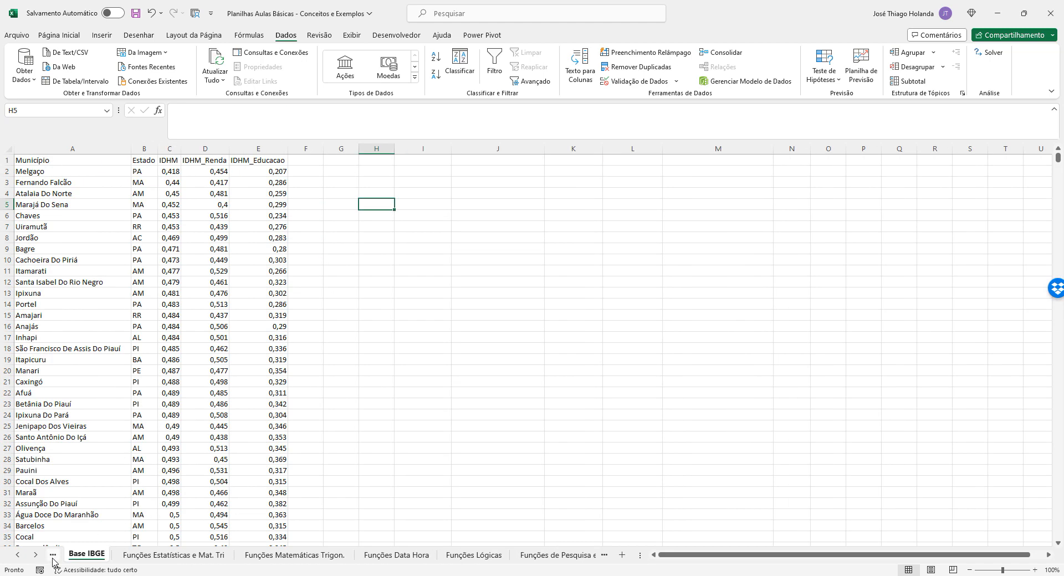
pyautogui.click(145, 149)
pyautogui.rightClick(145, 148)
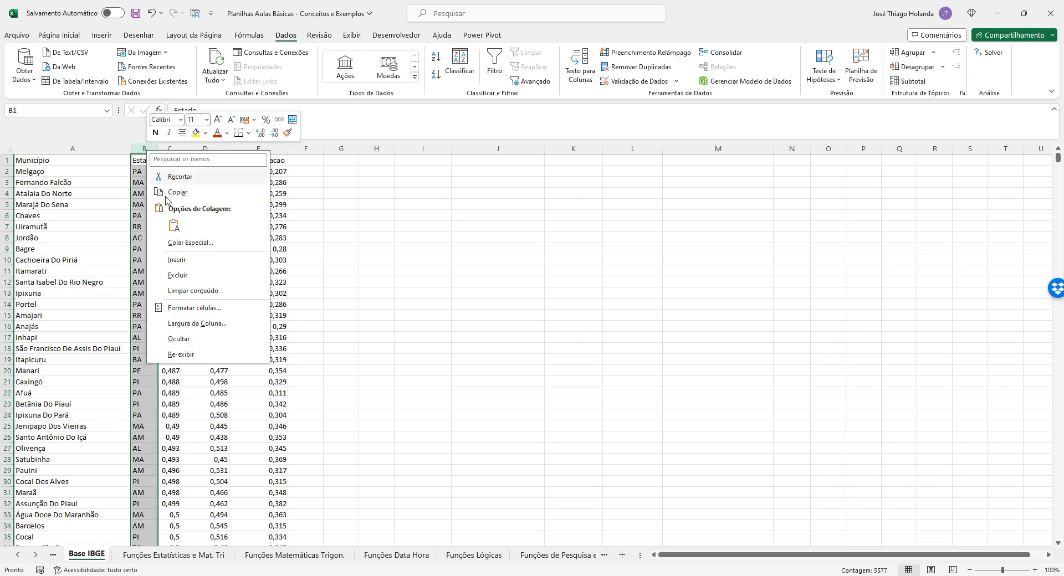
pyautogui.click(185, 261)
pyautogui.click(283, 237)
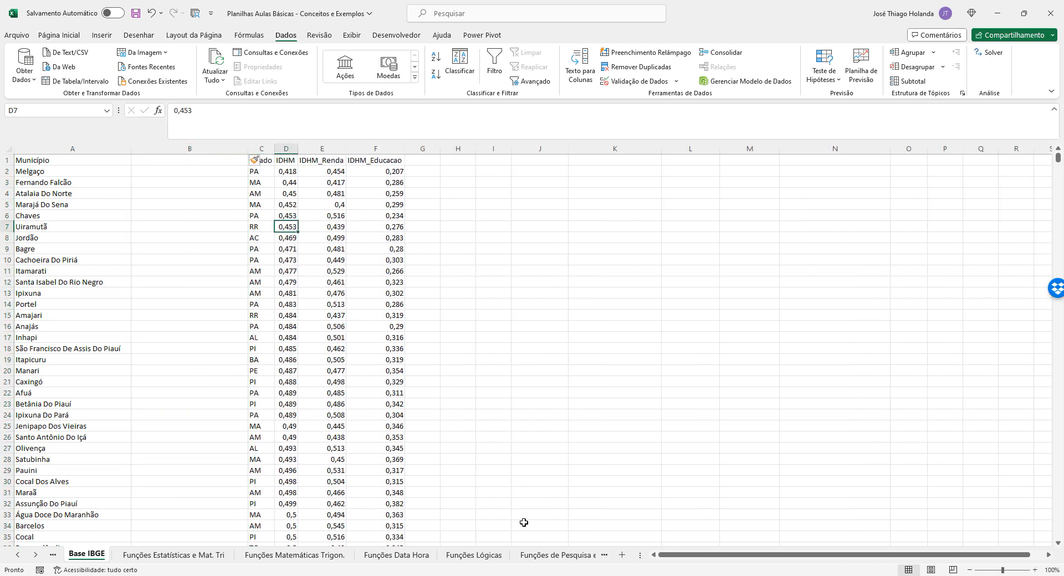
# Step: Check the PROCV formulas and results in B2 and B3 on the Funções de Pesquisa e Referência sheet
pyautogui.click(548, 555)
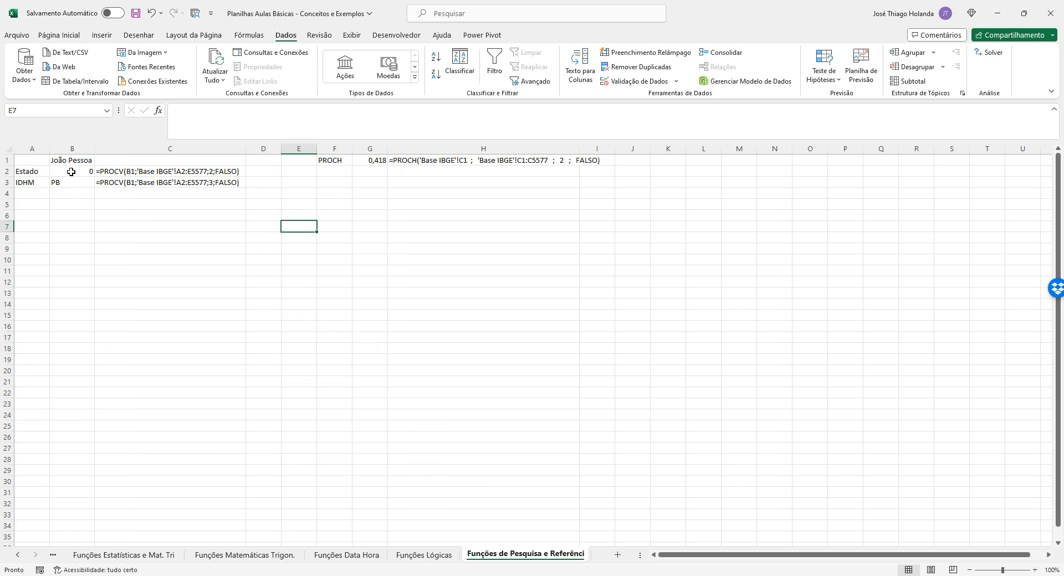
pyautogui.click(69, 171)
pyautogui.click(81, 182)
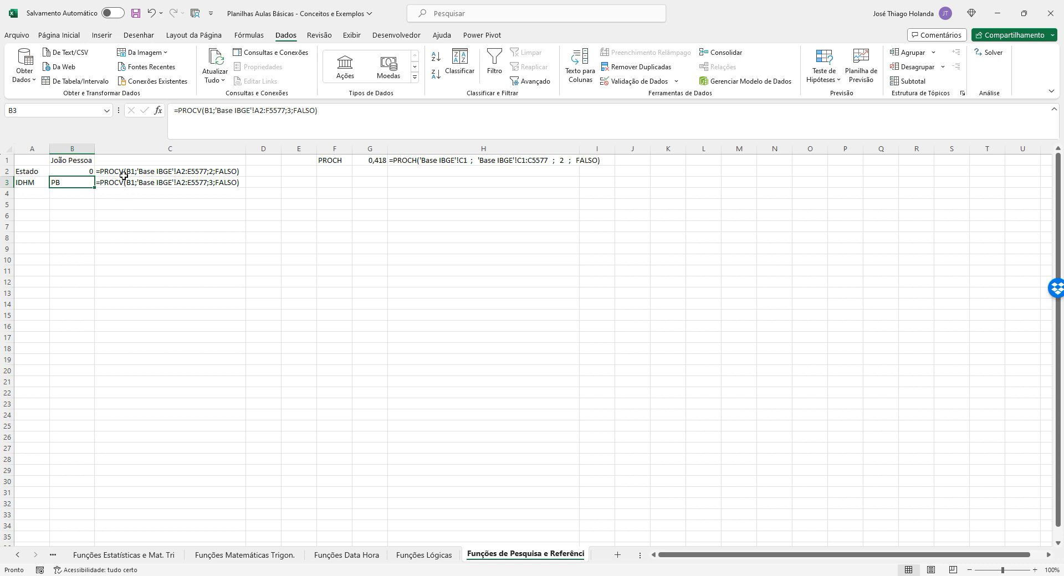
# Step: Compare the PROCV formulas in B2 and B3 with the shifted data columns on the Base IBGE sheet
pyautogui.click(79, 170)
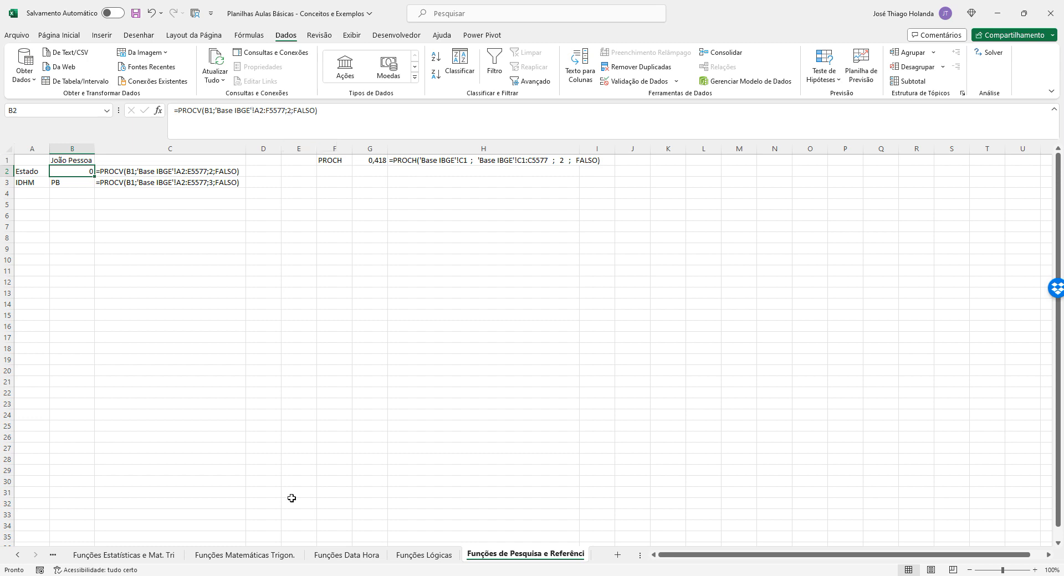
pyautogui.click(52, 556)
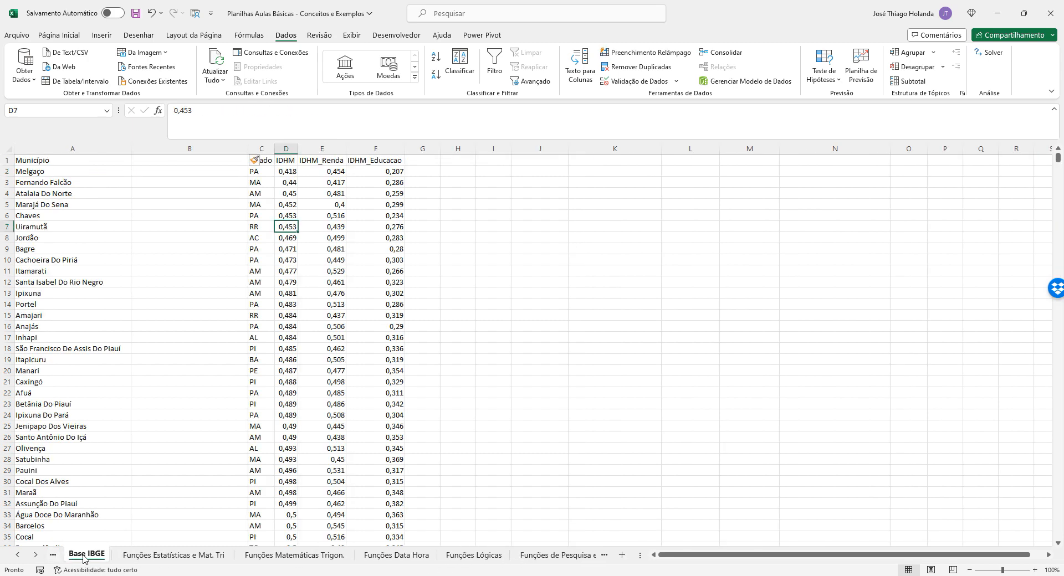
pyautogui.click(60, 173)
pyautogui.moveTo(177, 185); pyautogui.dragTo(377, 238)
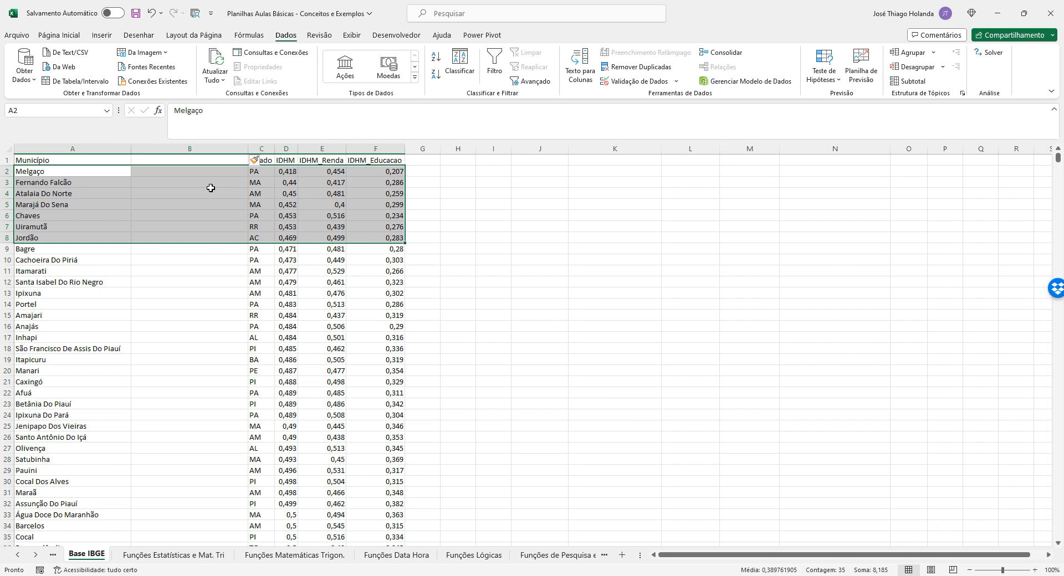
pyautogui.click(538, 555)
pyautogui.click(72, 181)
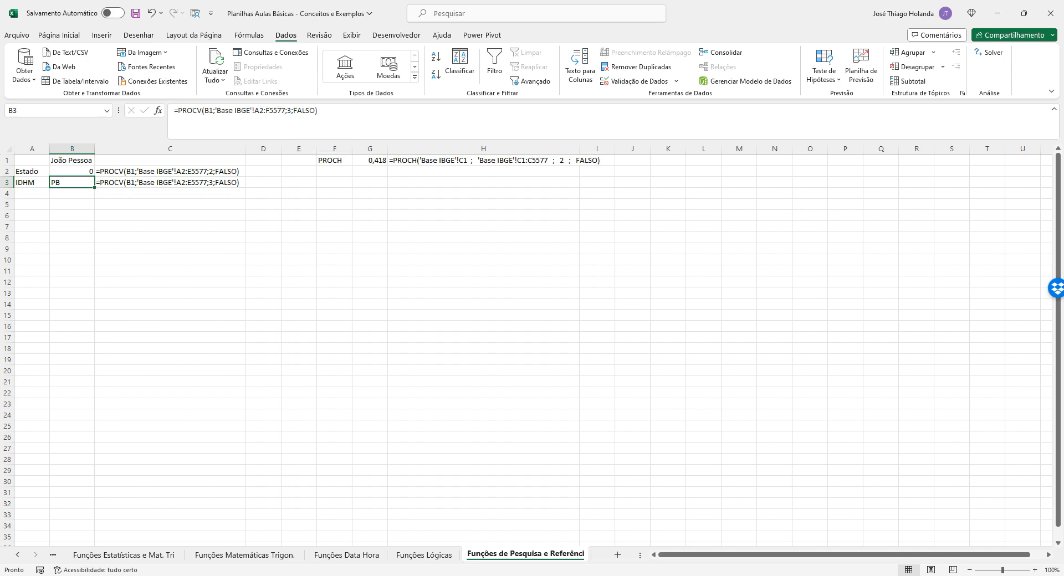
# Step: Delete the blank column before Estado on the Base IBGE sheet and return to the Funções de Pesquisa e Referência sheet
pyautogui.click(104, 560)
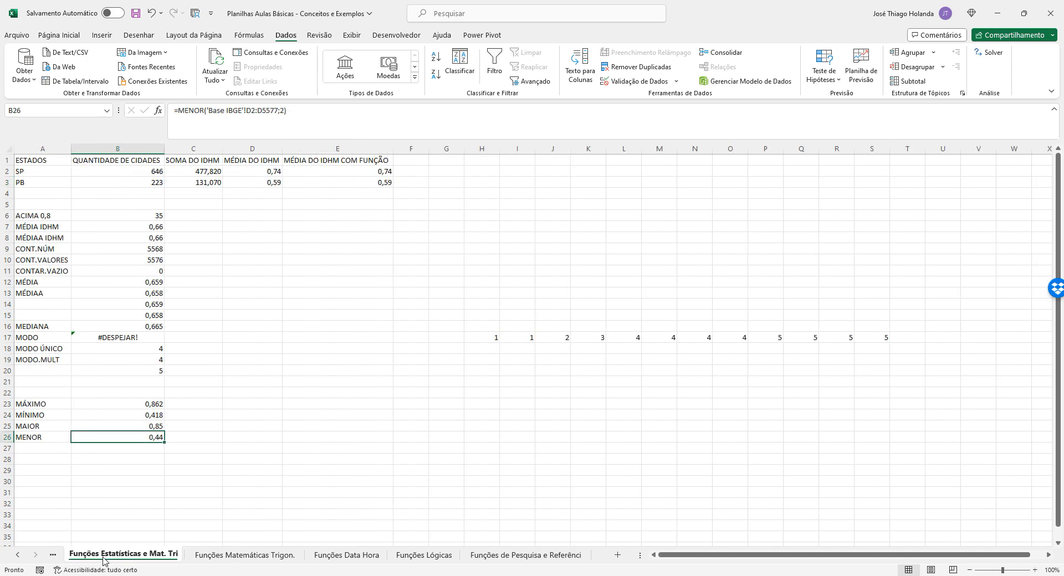
pyautogui.click(53, 555)
pyautogui.rightClick(208, 149)
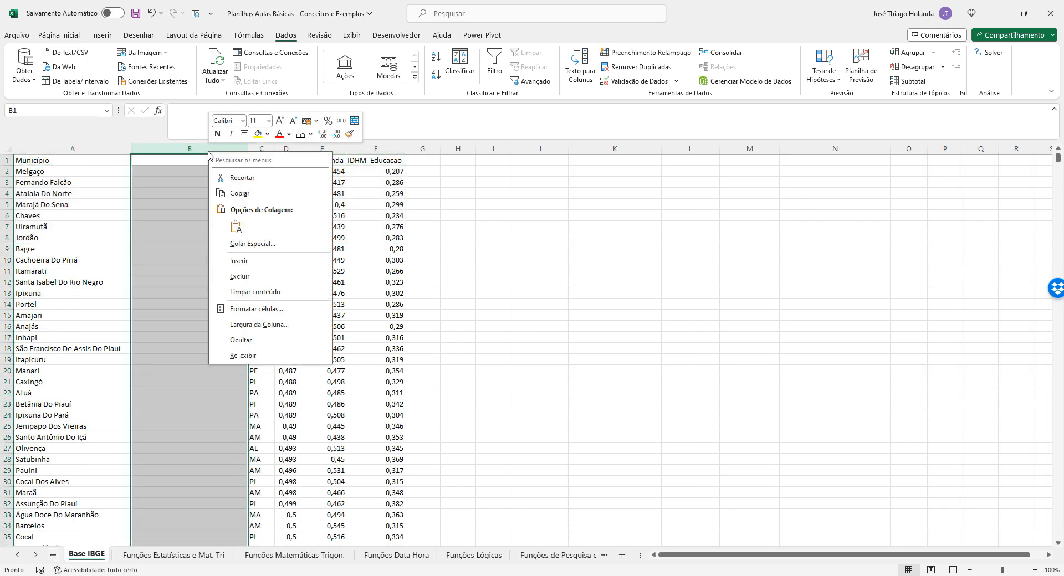
pyautogui.click(242, 276)
pyautogui.click(349, 228)
pyautogui.hotkey('ctrl', 'pagedown')
pyautogui.hotkey('ctrl', 'pagedown')
pyautogui.hotkey('ctrl', 'pagedown')
pyautogui.hotkey('ctrl', 'pagedown')
pyautogui.hotkey('ctrl', 'pagedown')
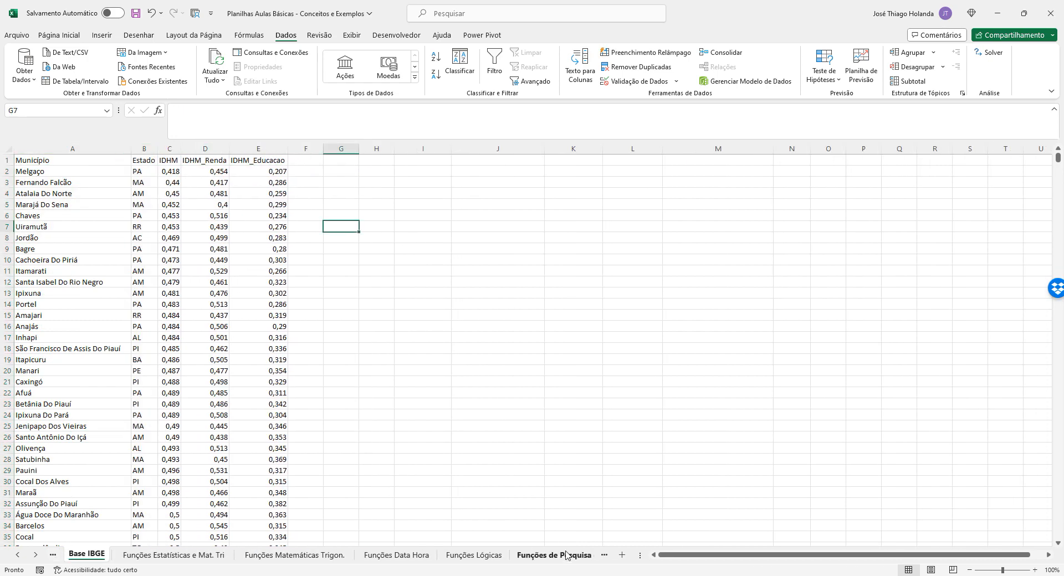
pyautogui.click(379, 315)
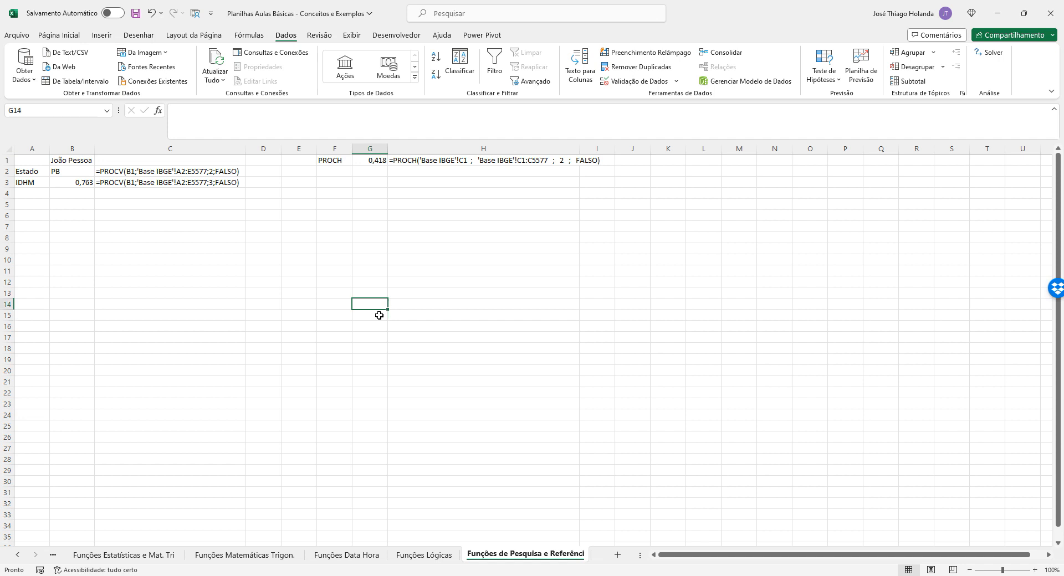
# Step: Copy the João Pessoa municipality cell from B1 to B6
pyautogui.press('Left')
pyautogui.press('Left')
pyautogui.press('Left')
pyautogui.press('Left')
pyautogui.press('Left')
pyautogui.press('Left')
pyautogui.press('Up')
pyautogui.press('Up')
pyautogui.press('Up')
pyautogui.press('Up')
pyautogui.press('Up')
pyautogui.press('Up')
pyautogui.press('Up')
pyautogui.press('Up')
pyautogui.press('Up')
pyautogui.press('Up')
pyautogui.press('Up')
pyautogui.press('Up')
pyautogui.press('Up')
pyautogui.press('Up')
pyautogui.press('Right')
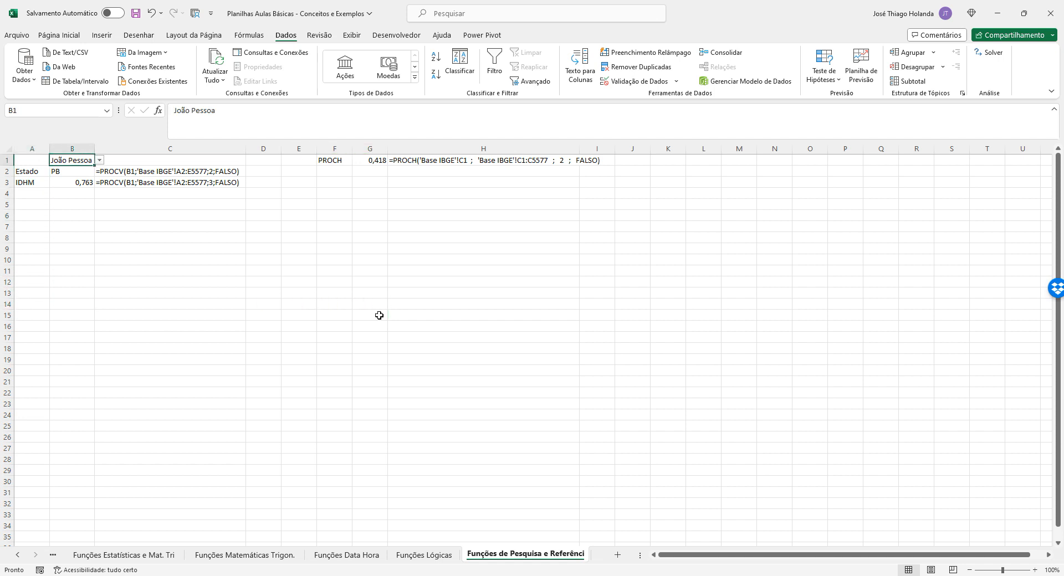
pyautogui.hotkey('ctrl', 'c')
pyautogui.press('Down')
pyautogui.press('Down')
pyautogui.press('Down')
pyautogui.press('Down')
pyautogui.press('Down')
pyautogui.press('Down')
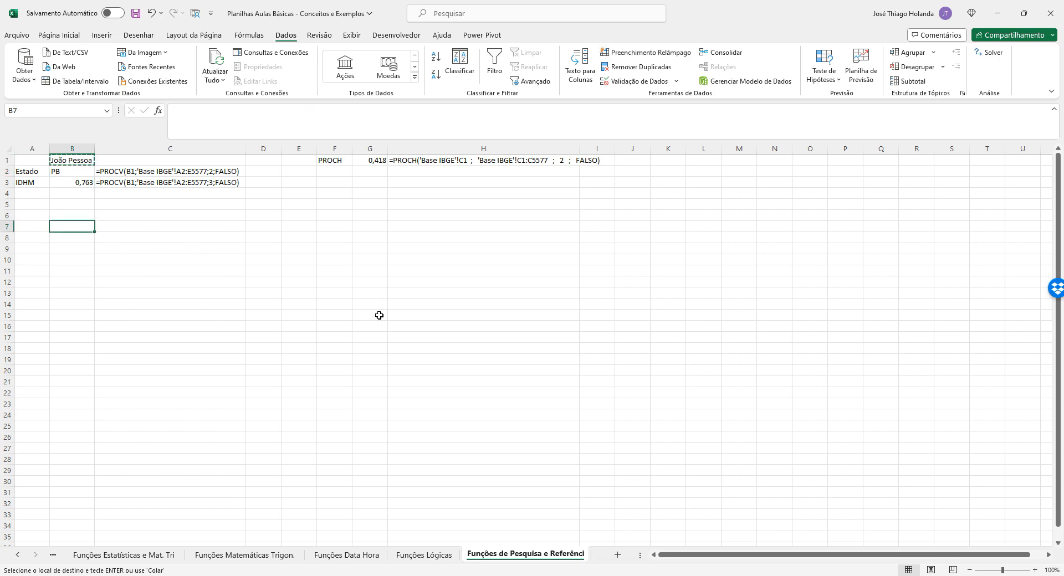
pyautogui.press('Up')
pyautogui.hotkey('ctrl', 'v')
# Step: Label A7 as Estado and A8 as IDHM for the second lookup block
pyautogui.press('Down')
pyautogui.press('Left')
pyautogui.write('eST')
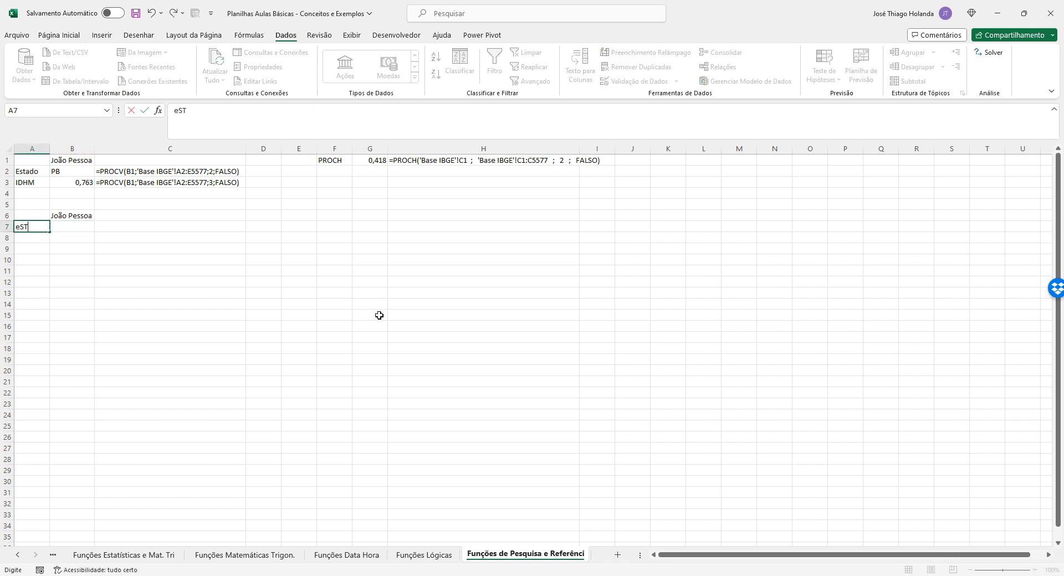
pyautogui.write('ADO')
pyautogui.press('Return')
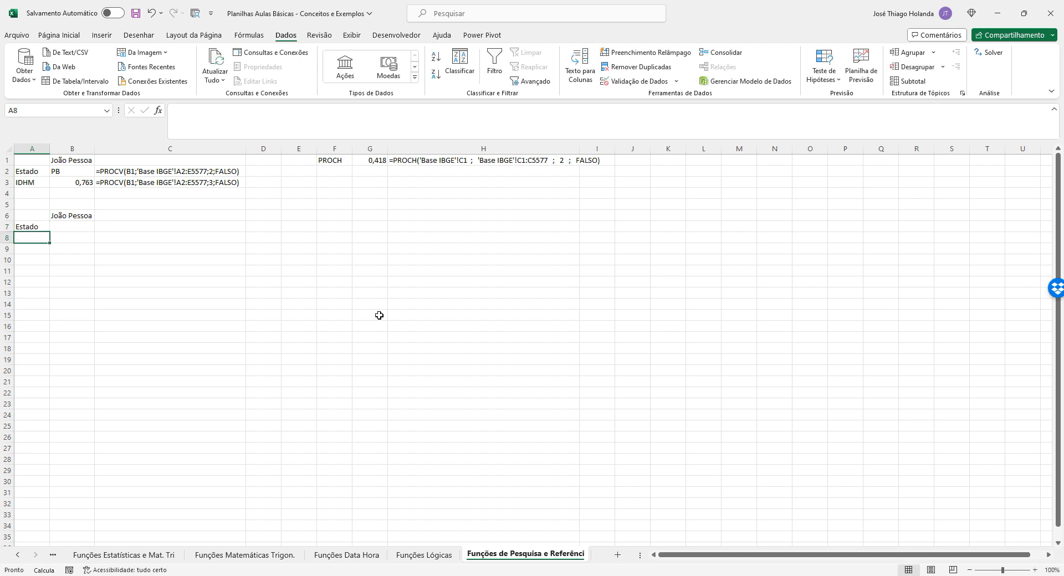
pyautogui.write('IDH')
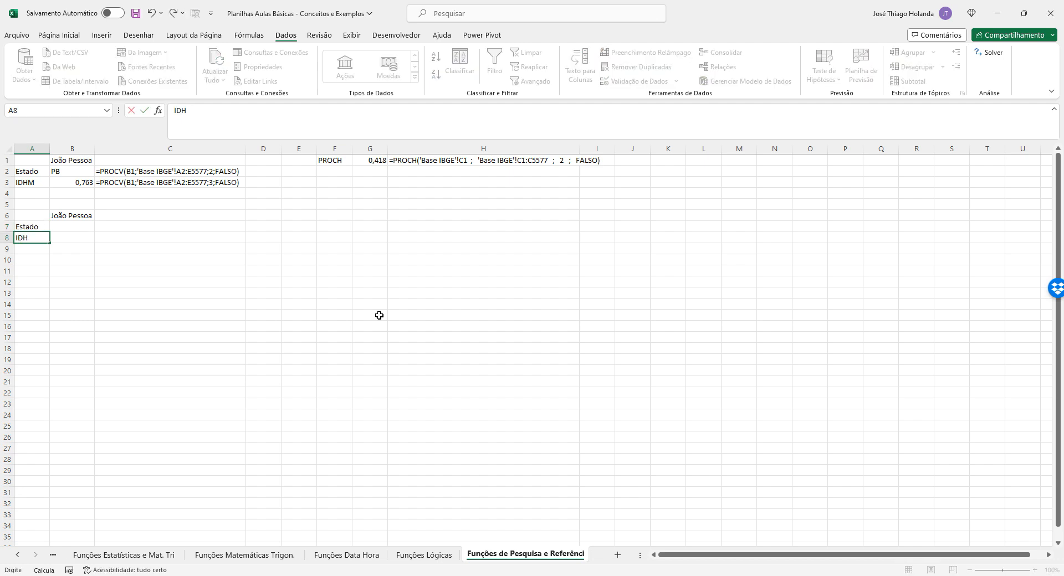
pyautogui.write('M')
pyautogui.press('Return')
# Step: Copy the PROCV formula text from B2 into B7, keeping its references as they are
pyautogui.press('Up')
pyautogui.press('Up')
pyautogui.press('Up')
pyautogui.press('Right')
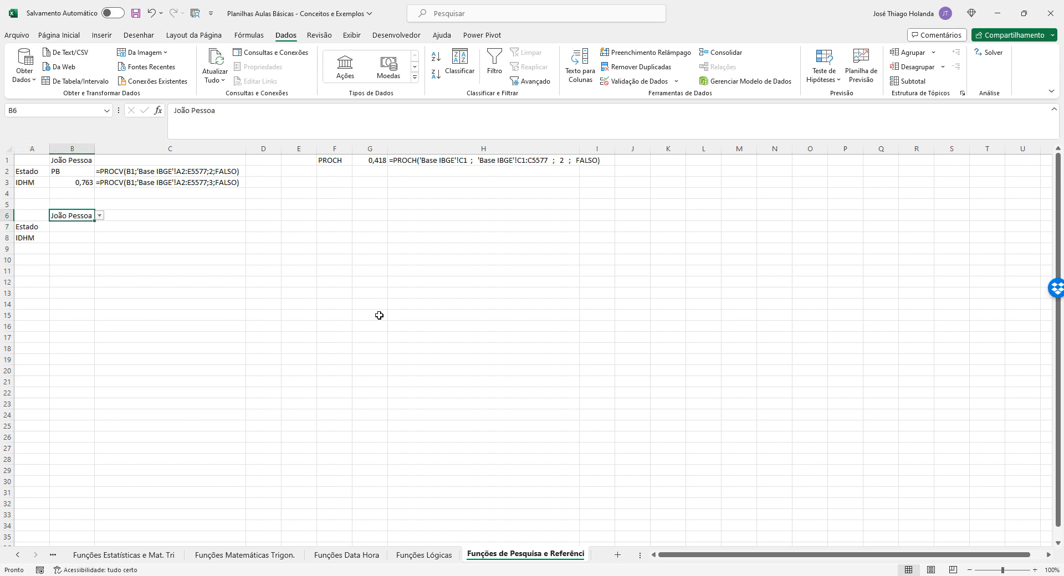
pyautogui.press('Up')
pyautogui.press('Up')
pyautogui.press('Up')
pyautogui.press('Up')
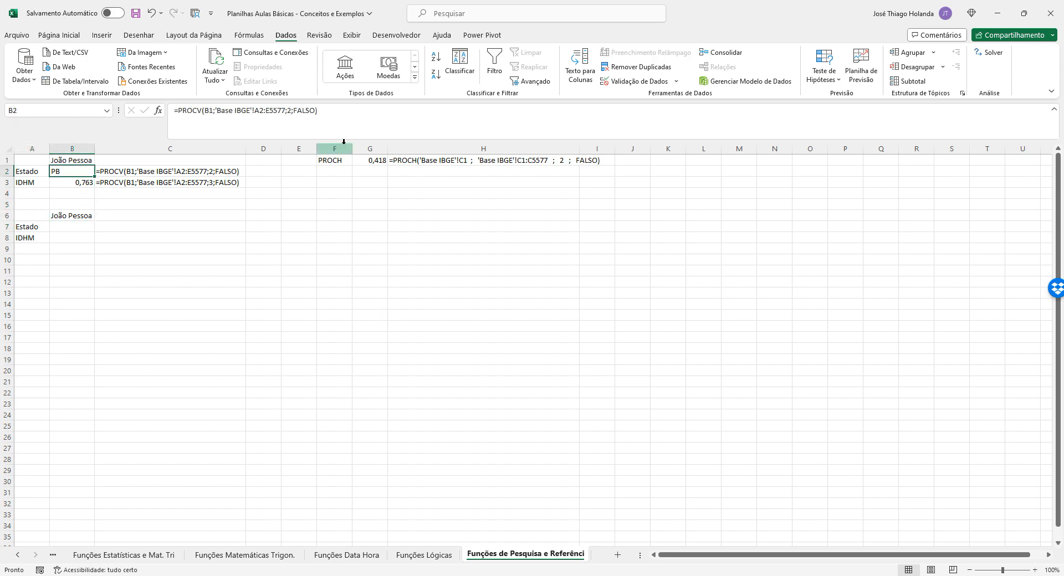
pyautogui.moveTo(334, 114); pyautogui.dragTo(102, 107)
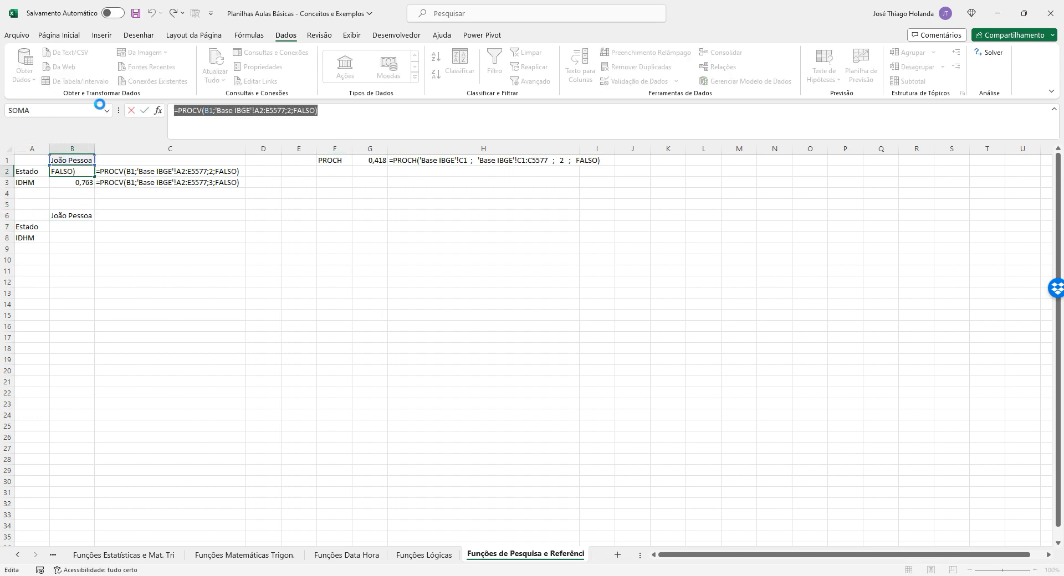
pyautogui.press('Return')
pyautogui.press('Down')
pyautogui.press('Down')
pyautogui.press('Down')
pyautogui.press('Down')
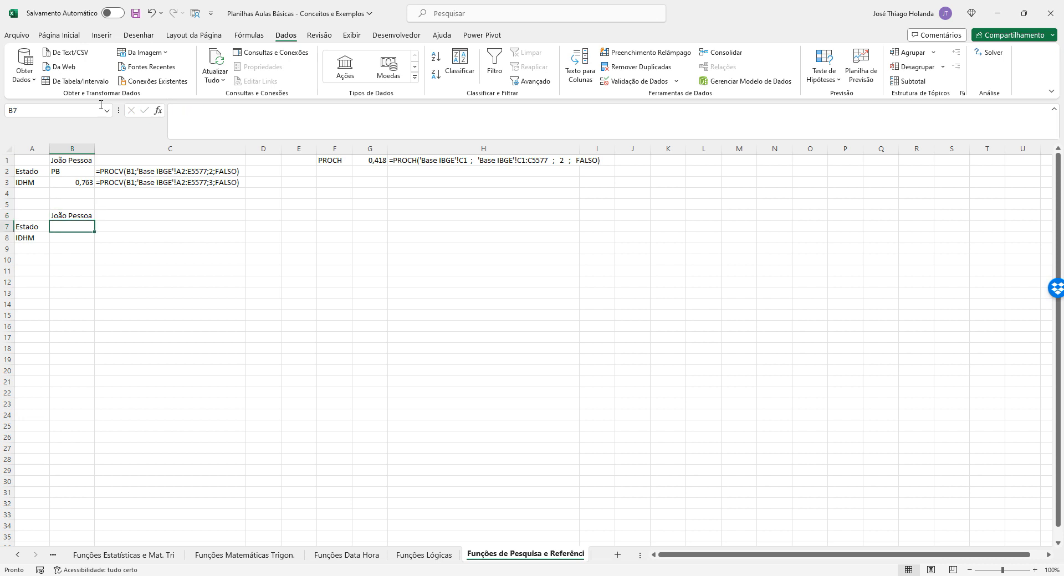
pyautogui.click(210, 109)
pyautogui.hotkey('ctrl', 'v')
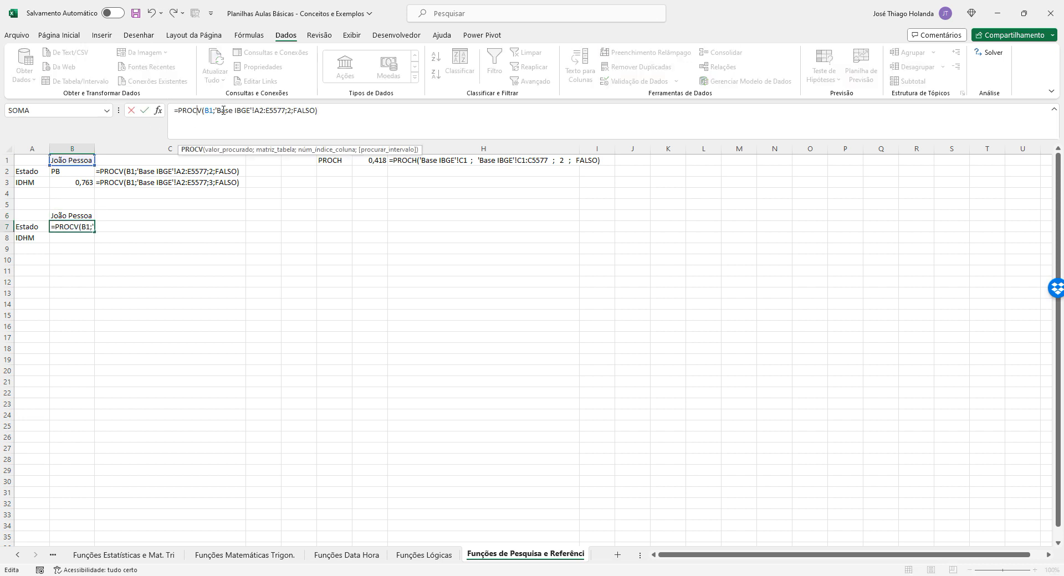
# Step: Change the function in the B7 formula to PROCX and its lookup value to B6
pyautogui.press('BackSpace')
pyautogui.write('x')
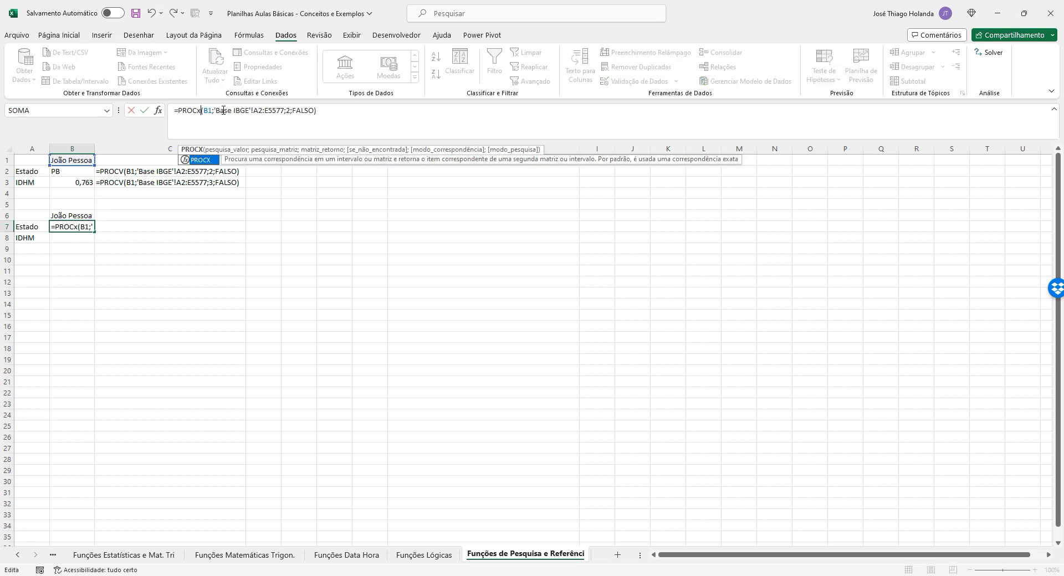
pyautogui.click(224, 111)
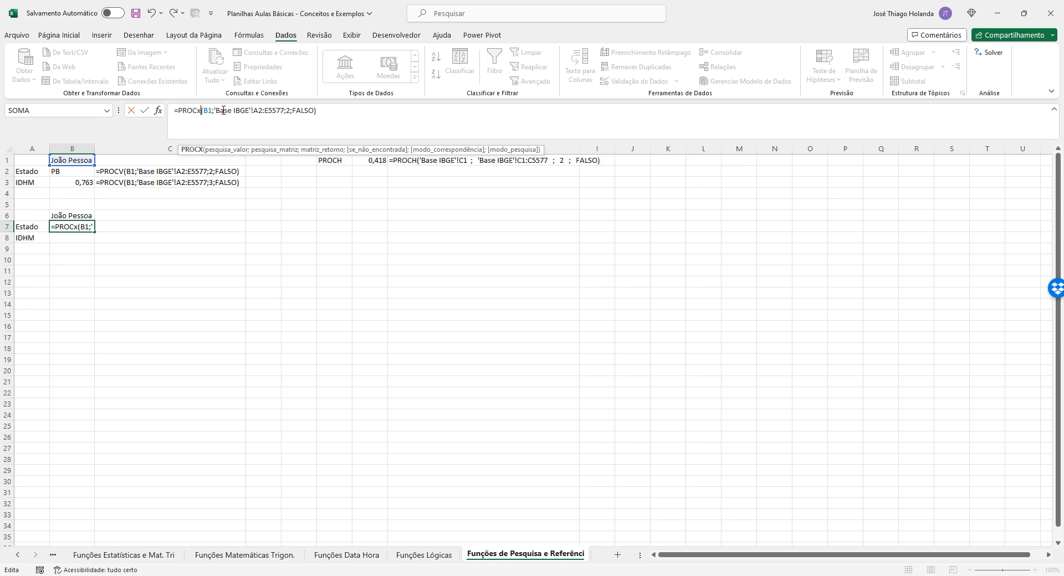
pyautogui.press('BackSpace')
pyautogui.write('X')
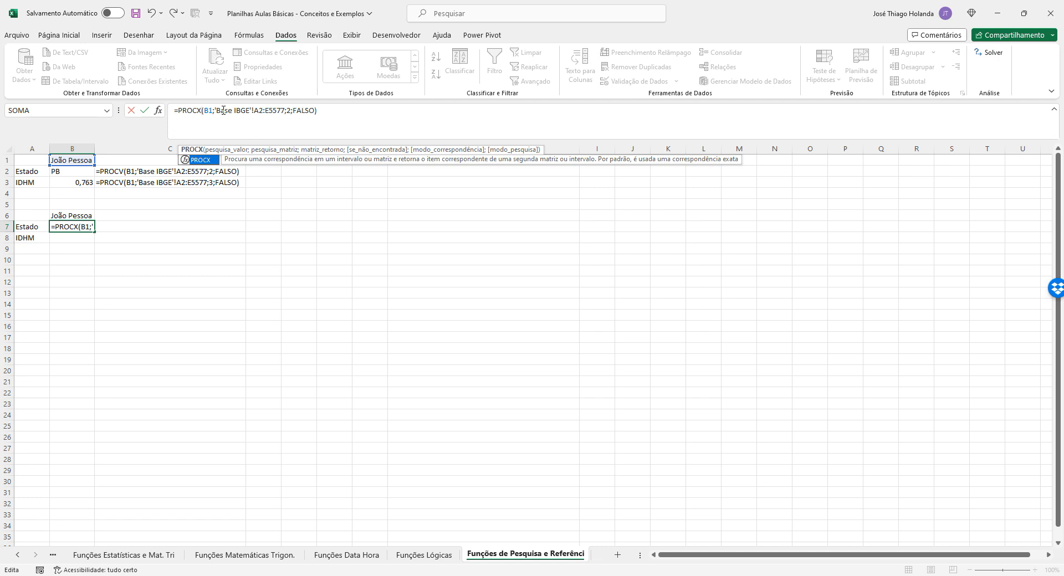
pyautogui.press('Right')
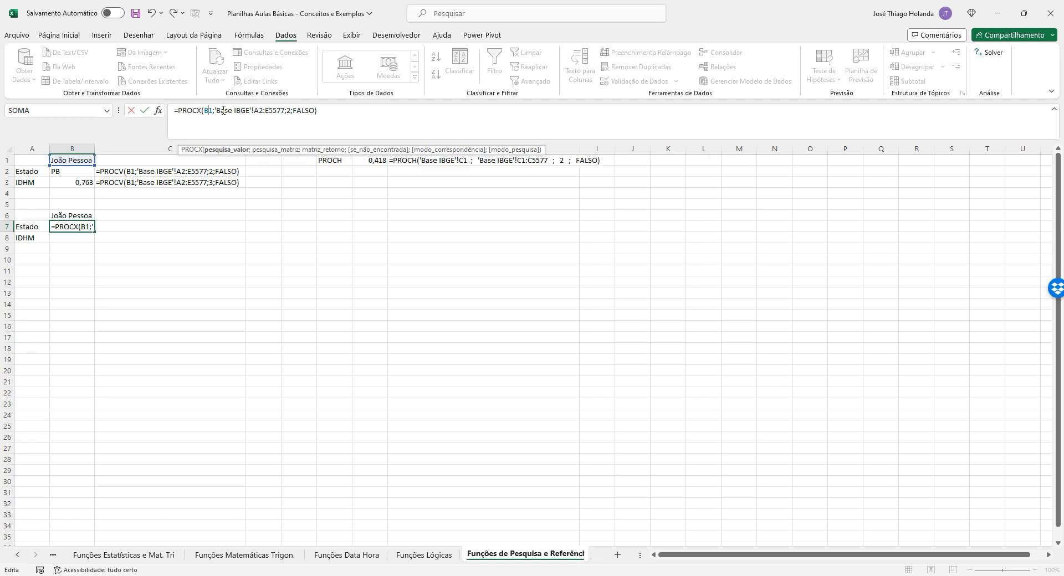
pyautogui.press('Delete')
pyautogui.write('6')
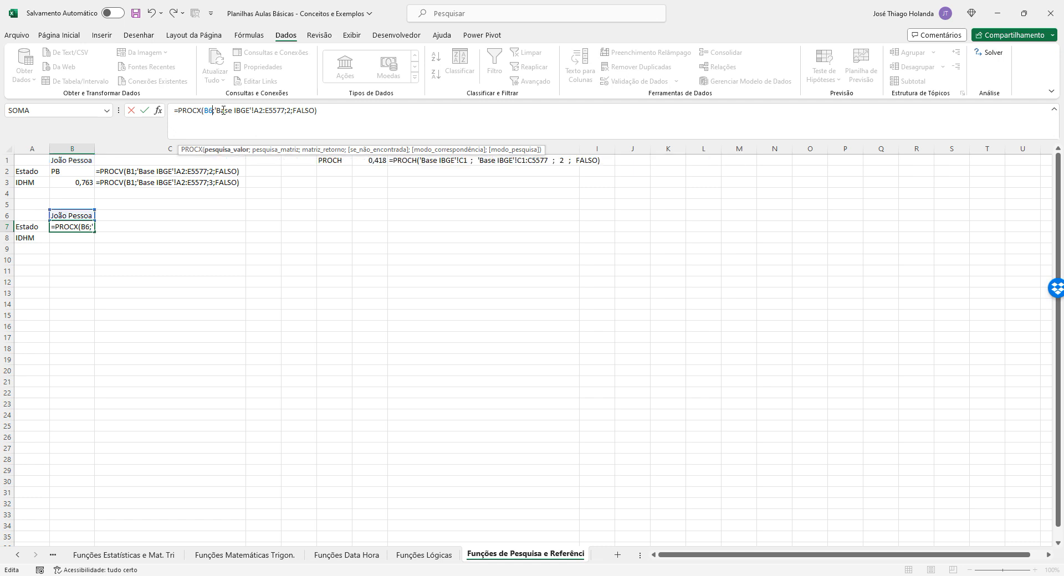
# Step: Narrow the lookup array of the B7 PROCX formula to 'Base IBGE'!A2:A5577
pyautogui.press('Right')
pyautogui.press('Right')
pyautogui.press('Right')
pyautogui.press('Right')
pyautogui.press('Right')
pyautogui.press('Right')
pyautogui.press('Right')
pyautogui.press('Right')
pyautogui.press('Right')
pyautogui.press('Right')
pyautogui.press('Right')
pyautogui.press('Right')
pyautogui.press('Right')
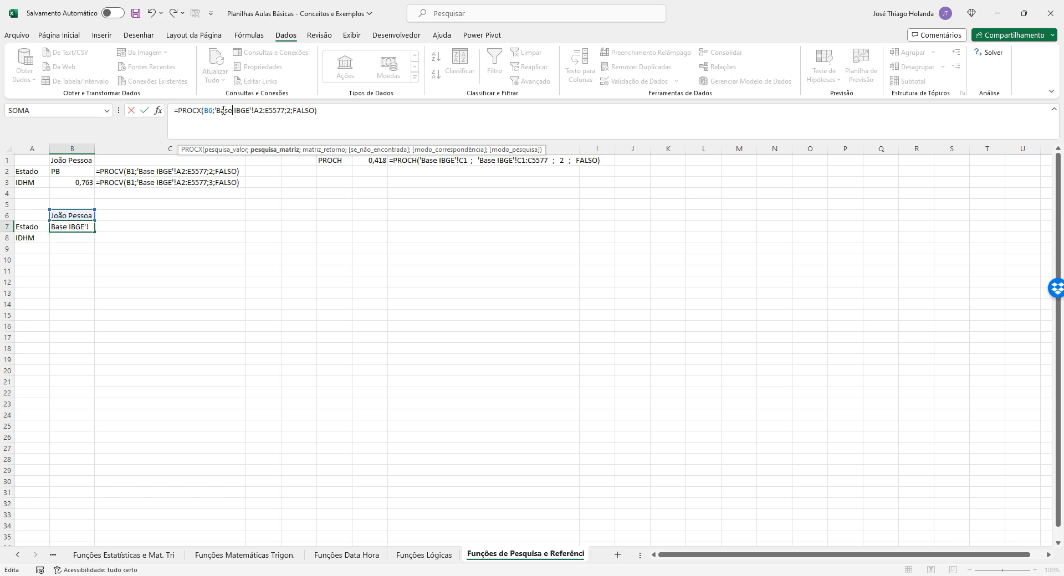
pyautogui.press('Right')
pyautogui.press('Right')
pyautogui.press('Right')
pyautogui.press('Right')
pyautogui.press('Right')
pyautogui.press('Delete')
pyautogui.write('A')
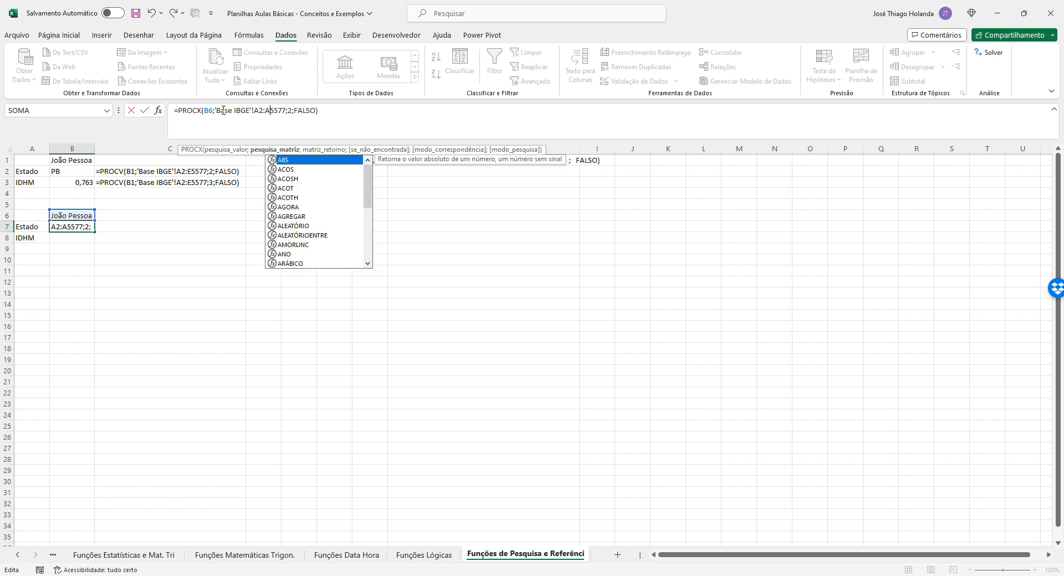
pyautogui.press('Left')
pyautogui.press('Left')
pyautogui.press('Left')
pyautogui.press('Left')
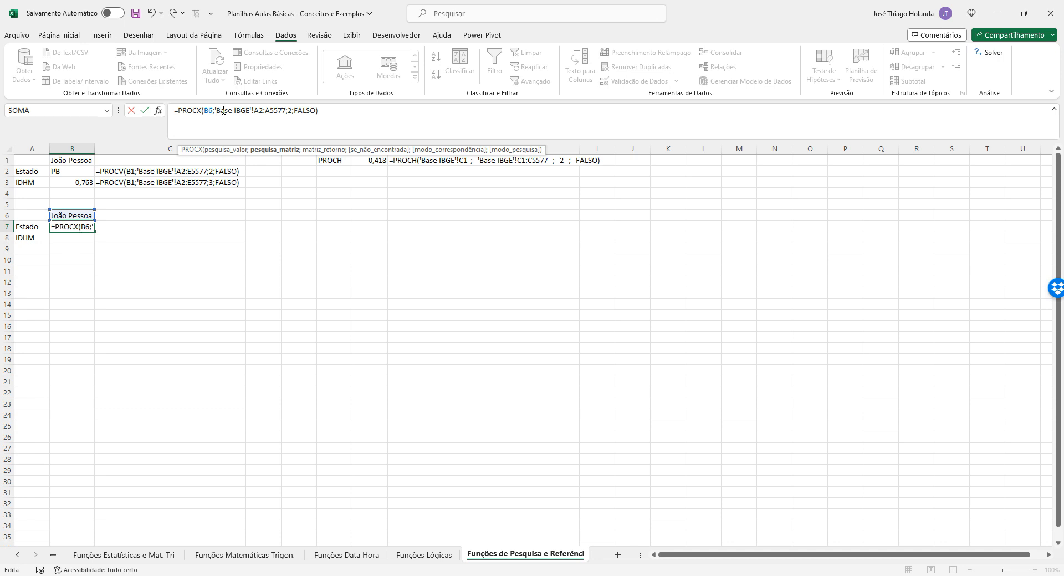
# Step: Replace the column index 2 in the B7 formula with a copy of the range 'Base IBGE'!A2:A5577 as the return array
pyautogui.moveTo(216, 111); pyautogui.dragTo(278, 110)
pyautogui.hotkey('shift', 'Right')
pyautogui.hotkey('shift', 'Right')
pyautogui.hotkey('ctrl', 'c')
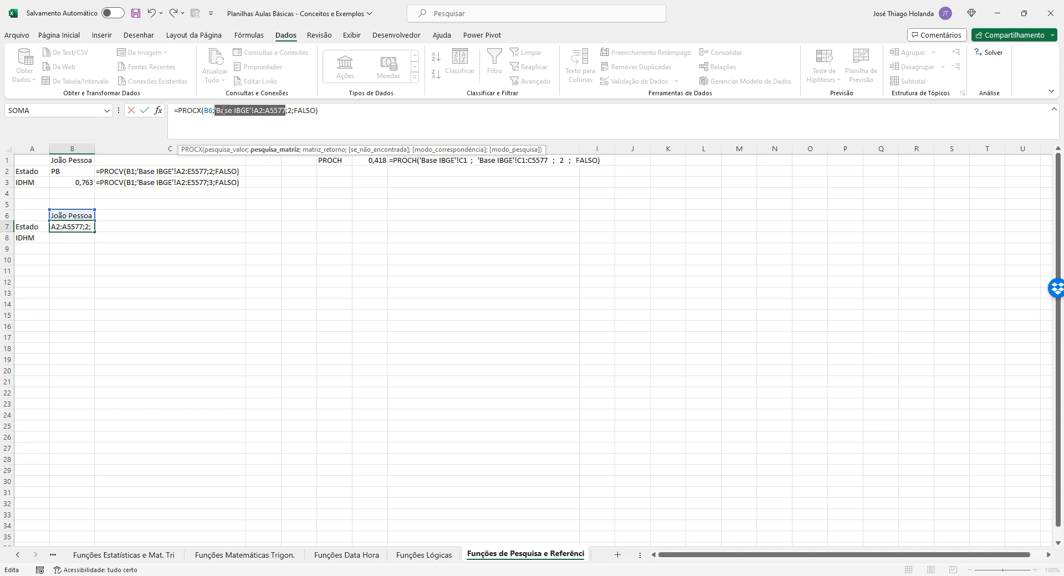
pyautogui.press('Right')
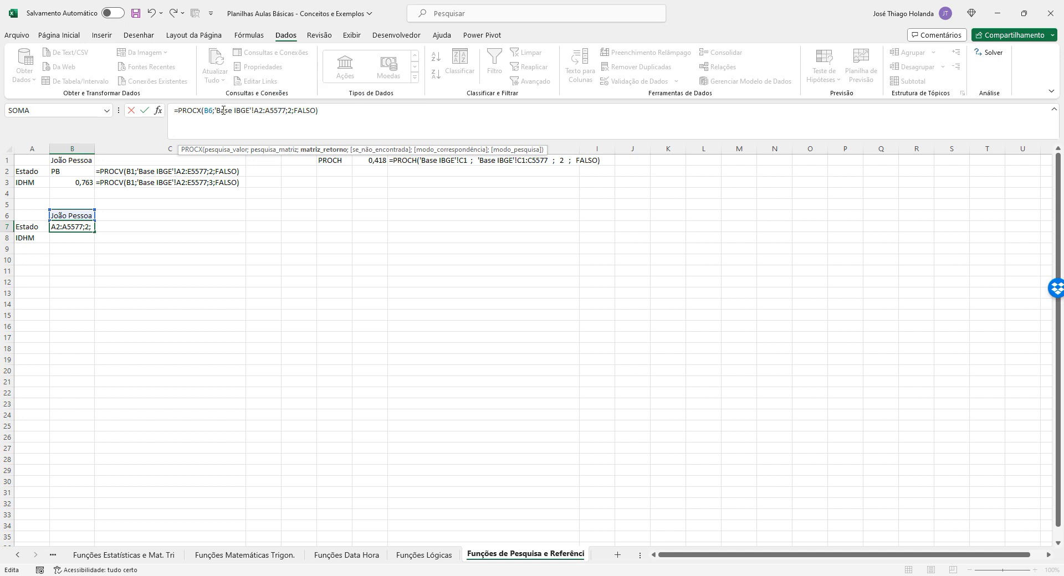
pyautogui.press('Delete')
pyautogui.press('Delete')
pyautogui.press('Delete')
pyautogui.press('Delete')
pyautogui.write('fa')
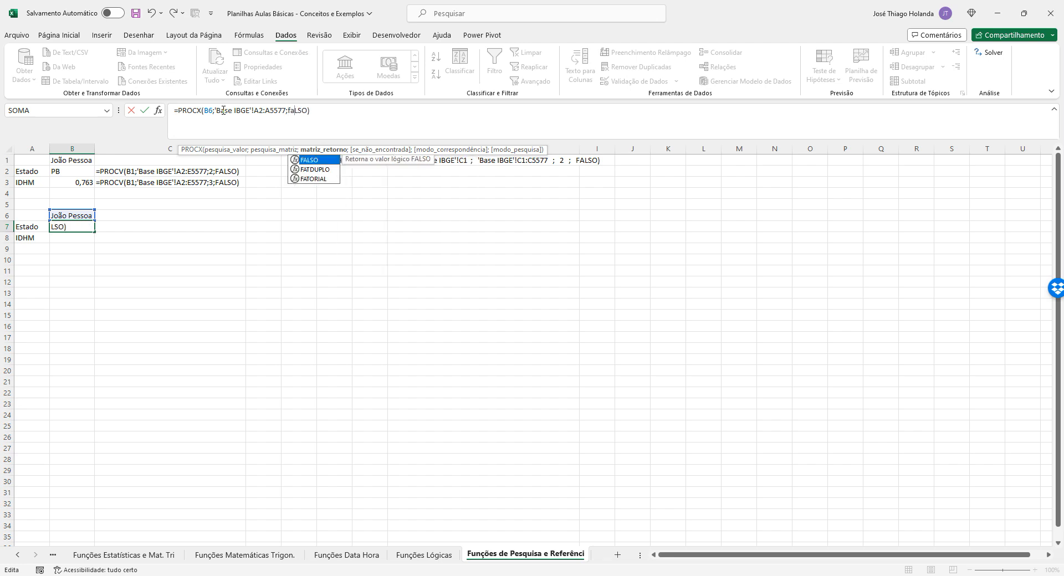
pyautogui.press('BackSpace')
pyautogui.press('BackSpace')
pyautogui.write('FA')
pyautogui.press('BackSpace')
pyautogui.write('AL')
pyautogui.press('BackSpace')
pyautogui.press('BackSpace')
pyautogui.write('A')
pyautogui.press('Left')
pyautogui.press('Left')
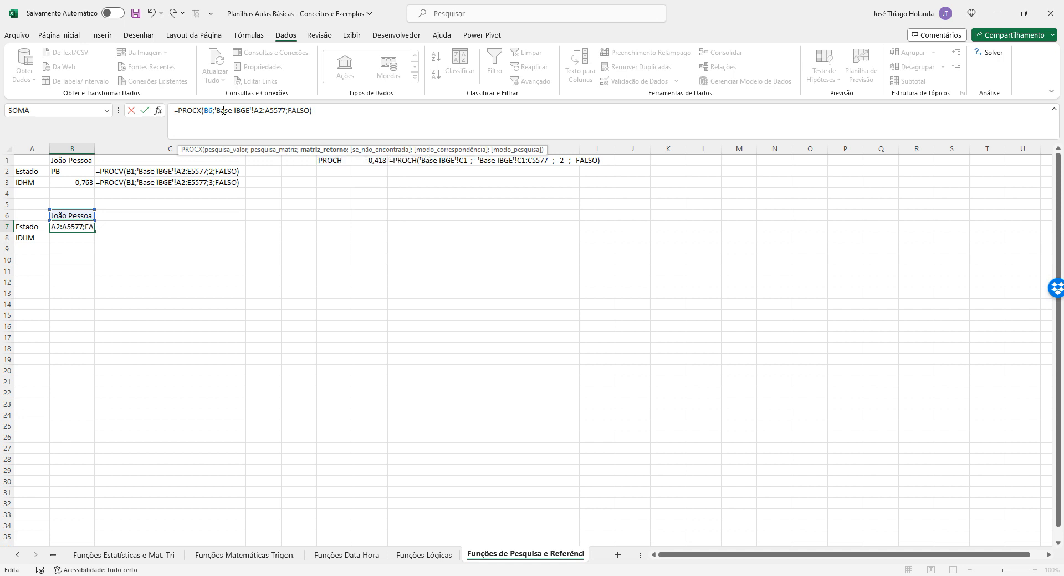
pyautogui.hotkey('ctrl', 'v')
pyautogui.write(';')
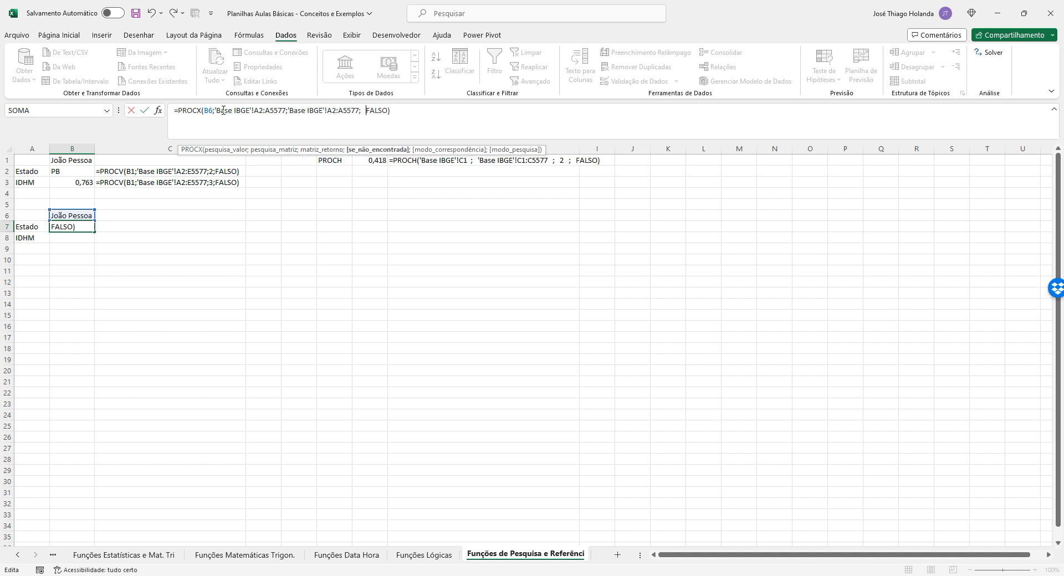
# Step: Separate the lookup array from the return array in the B7 formula with extra spaces
pyautogui.press('Left')
pyautogui.press('Left')
pyautogui.press('Left')
pyautogui.press('Left')
pyautogui.press('Left')
pyautogui.press('Left')
pyautogui.press('Left')
pyautogui.press('Left')
pyautogui.press('Left')
pyautogui.press('Left')
pyautogui.press('Left')
pyautogui.press('Left')
pyautogui.press('Left')
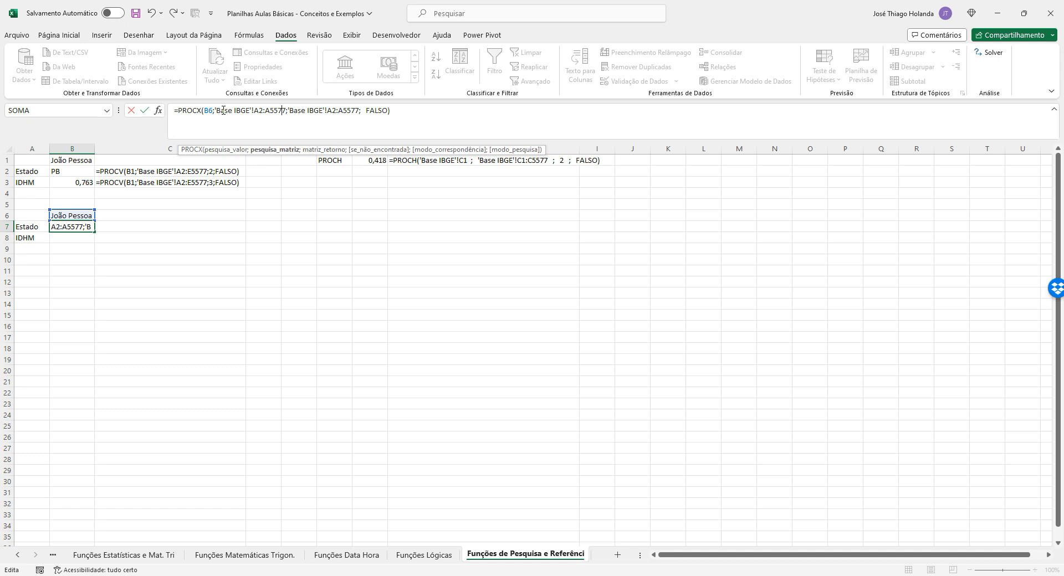
pyautogui.press('Right')
pyautogui.press('Right')
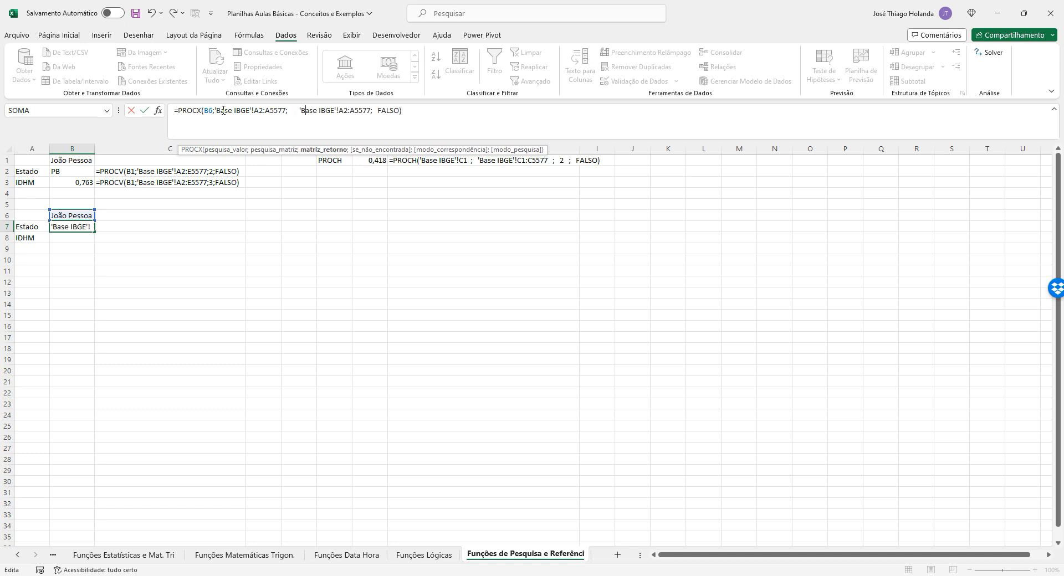
# Step: Add spaces after the B7 formula's return array and between the lookup value B6 and the lookup array
pyautogui.press('Right')
pyautogui.press('Right')
pyautogui.press('Right')
pyautogui.press('Right')
pyautogui.press('Right')
pyautogui.press('Right')
pyautogui.press('Right')
pyautogui.press('Right')
pyautogui.press('Right')
pyautogui.press('Right')
pyautogui.press('Right')
pyautogui.press('Right')
pyautogui.press('Right')
pyautogui.press('Right')
pyautogui.press('Right')
pyautogui.press('Right')
pyautogui.press('Right')
pyautogui.press('Right')
pyautogui.press('Right')
pyautogui.press('Left')
pyautogui.press('Left')
pyautogui.press('Left')
pyautogui.press('Left')
pyautogui.press('Left')
pyautogui.press('Left')
pyautogui.press('Left')
pyautogui.press('Left')
pyautogui.press('Left')
pyautogui.press('Left')
pyautogui.press('Left')
pyautogui.press('Left')
pyautogui.press('Left')
pyautogui.press('Left')
pyautogui.press('Left')
pyautogui.press('Left')
pyautogui.press('Left')
pyautogui.press('Left')
pyautogui.press('Left')
pyautogui.press('Left')
pyautogui.press('Left')
pyautogui.press('Right')
pyautogui.press('Right')
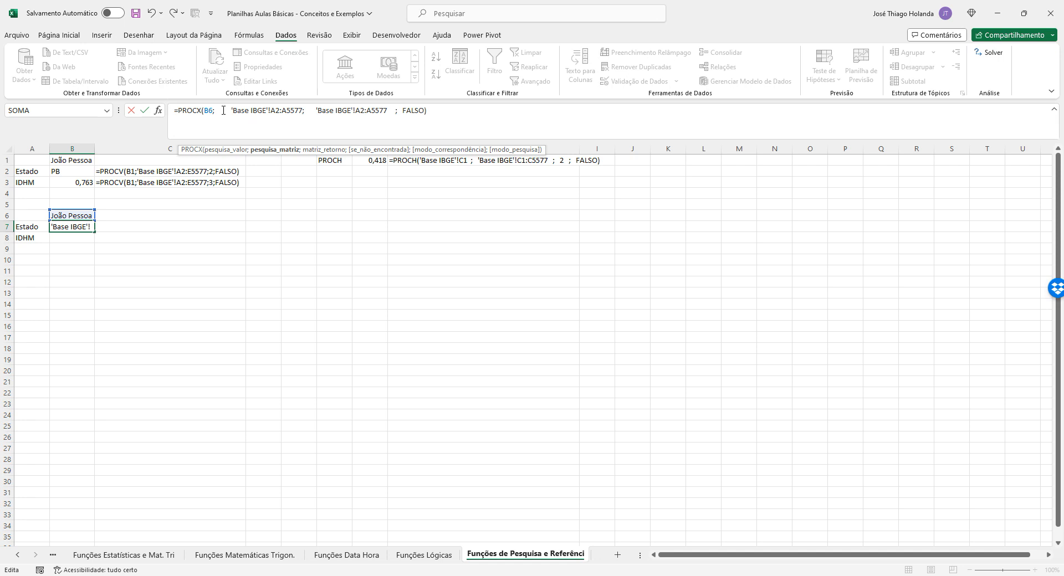
# Step: Space out the separators that follow B6 and the lookup array 'Base IBGE'!A2:A5577 in the B7 formula
pyautogui.press('Right')
pyautogui.press('Right')
pyautogui.press('Right')
pyautogui.press('Right')
pyautogui.press('Right')
pyautogui.press('Right')
pyautogui.press('Right')
pyautogui.press('Right')
pyautogui.press('Right')
pyautogui.press('Right')
pyautogui.press('Right')
pyautogui.press('Left')
pyautogui.press('Left')
pyautogui.press('Left')
pyautogui.press('Left')
pyautogui.press('Left')
pyautogui.press('Left')
pyautogui.press('Left')
pyautogui.press('Left')
pyautogui.press('Left')
pyautogui.press('Left')
pyautogui.press('Left')
pyautogui.press('Left')
pyautogui.press('Left')
pyautogui.press('Left')
pyautogui.press('Left')
pyautogui.press('Left')
pyautogui.press('Left')
pyautogui.press('Left')
pyautogui.press('Left')
pyautogui.press('Left')
pyautogui.press('Right')
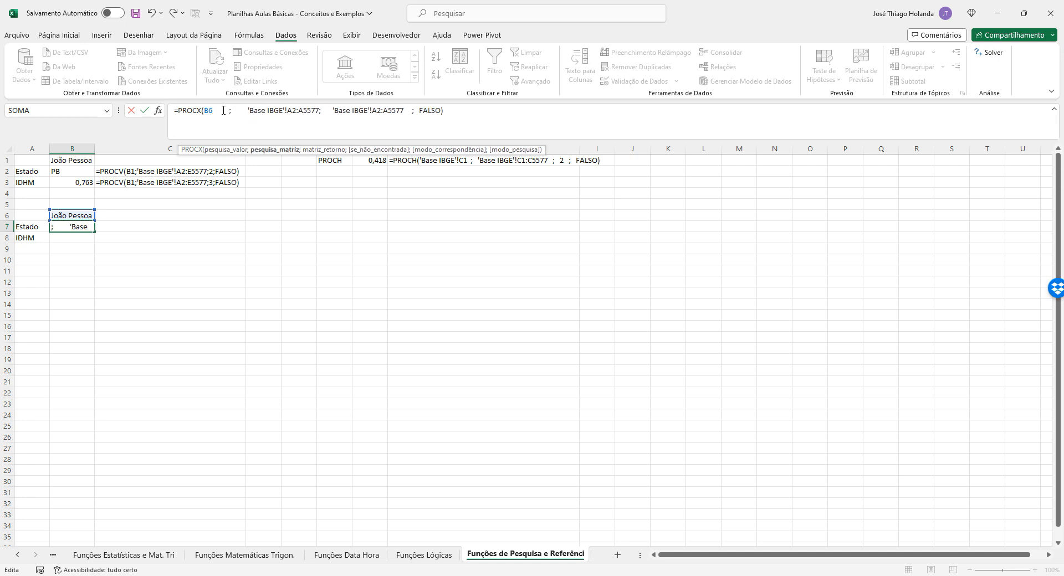
pyautogui.press('Right')
pyautogui.press('Right')
pyautogui.press('Right')
pyautogui.press('Right')
pyautogui.press('Right')
pyautogui.press('Right')
pyautogui.press('Right')
pyautogui.press('Right')
pyautogui.press('Right')
pyautogui.press('Right')
pyautogui.press('Right')
pyautogui.press('Right')
pyautogui.press('Right')
pyautogui.press('Right')
pyautogui.press('Right')
pyautogui.press('Right')
pyautogui.press('Right')
pyautogui.press('Right')
pyautogui.press('Right')
pyautogui.press('Right')
pyautogui.press('Right')
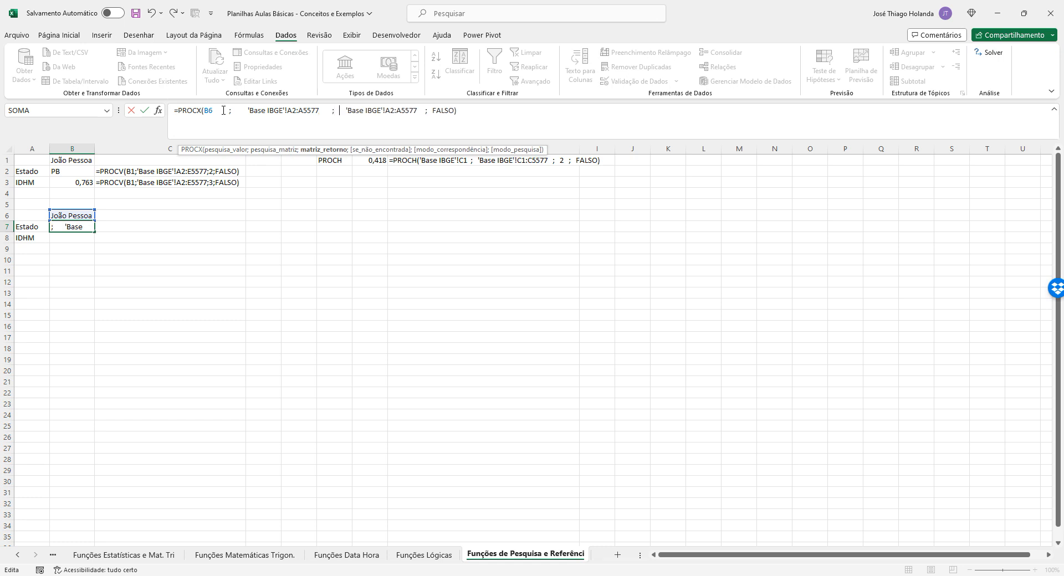
# Step: Change the return array of the B7 PROCX formula to 'Base IBGE'!B2:B5577 and enter the formula
pyautogui.press('Right')
pyautogui.press('Right')
pyautogui.press('Right')
pyautogui.press('Right')
pyautogui.press('Right')
pyautogui.press('Right')
pyautogui.press('Right')
pyautogui.press('Right')
pyautogui.press('Right')
pyautogui.press('Right')
pyautogui.press('Right')
pyautogui.press('Right')
pyautogui.press('Right')
pyautogui.press('Right')
pyautogui.press('Right')
pyautogui.press('Right')
pyautogui.press('Right')
pyautogui.press('Right')
pyautogui.press('Right')
pyautogui.press('Delete')
pyautogui.write('B')
pyautogui.press('BackSpace')
pyautogui.write('B')
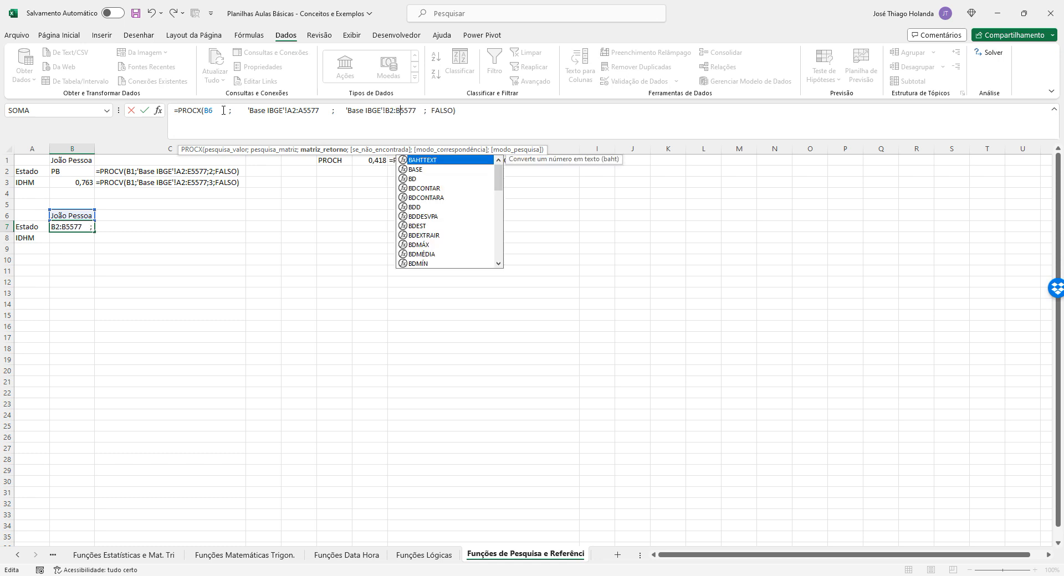
pyautogui.press('Escape')
pyautogui.press('Return')
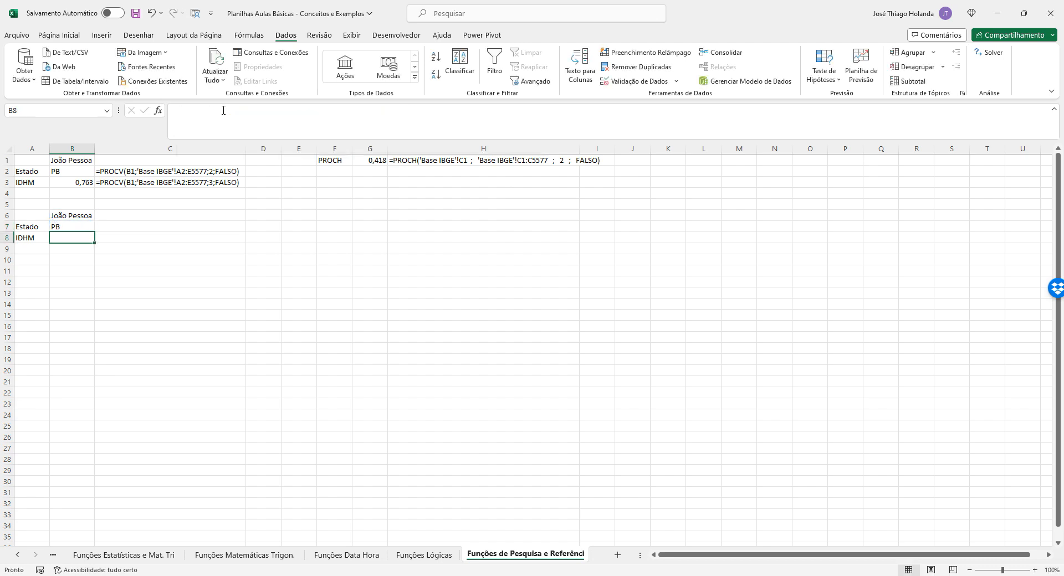
# Step: Review the B7 formula's lookup value in B6 and its Município and Estado ranges on the Base IBGE sheet
pyautogui.press('Up')
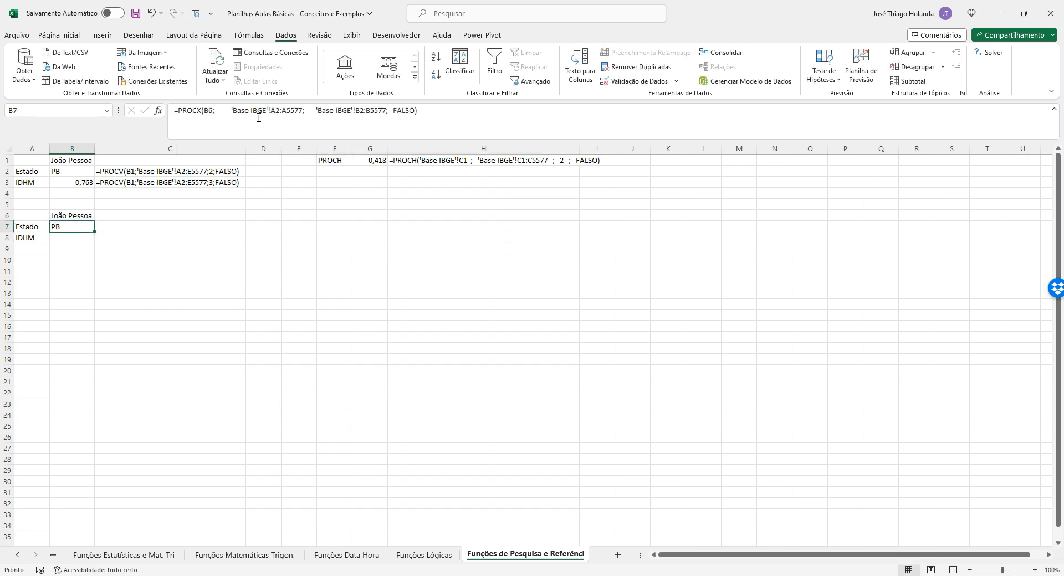
pyautogui.click(63, 216)
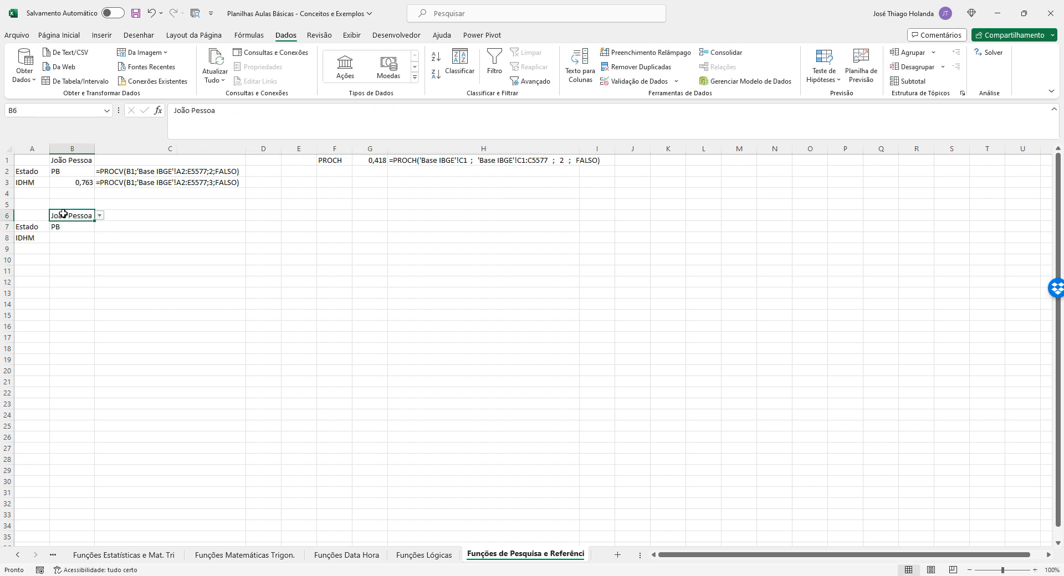
pyautogui.click(74, 226)
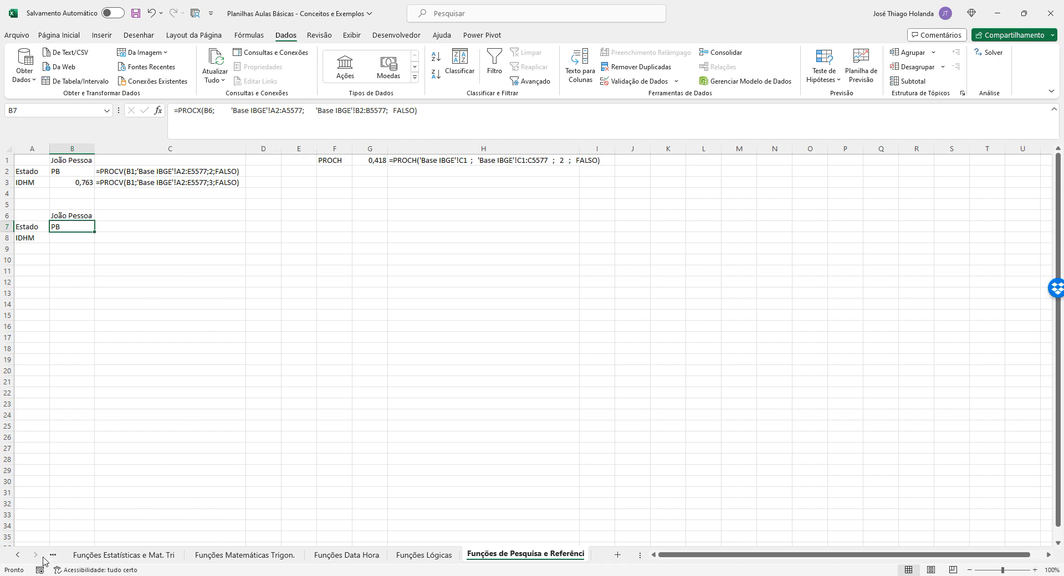
pyautogui.click(18, 555)
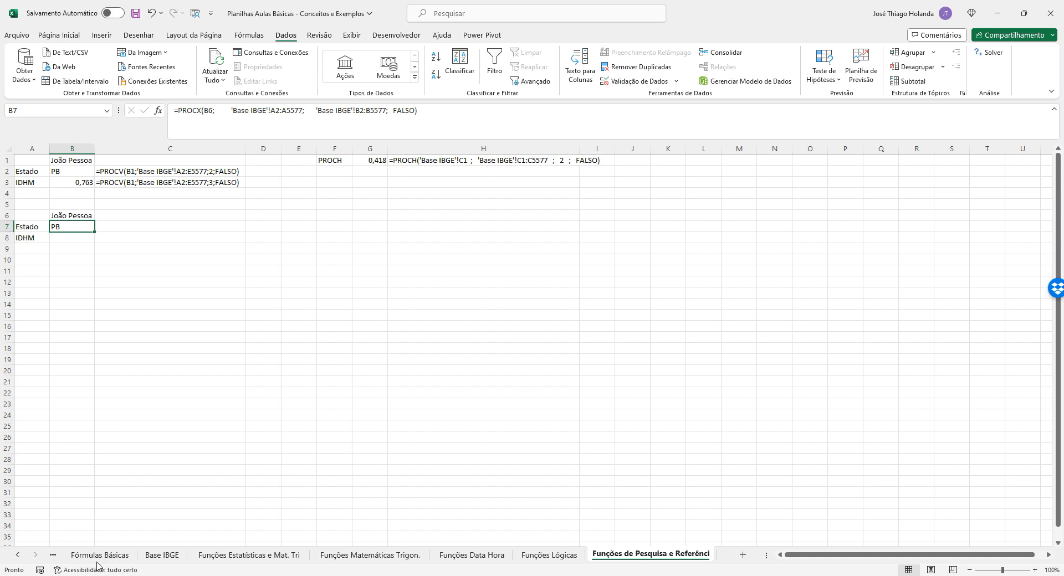
pyautogui.click(162, 554)
pyautogui.click(94, 149)
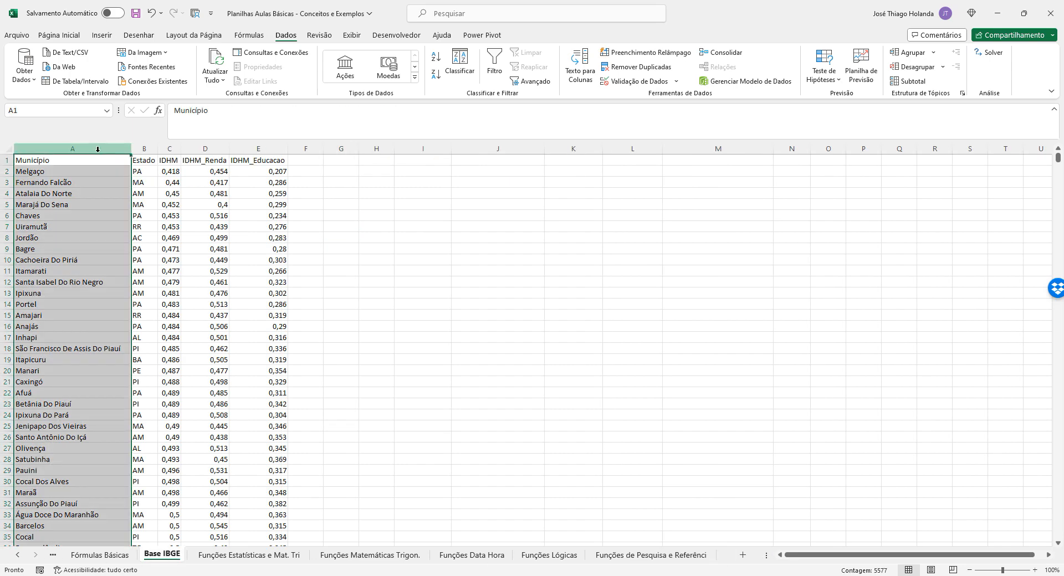
pyautogui.click(81, 172)
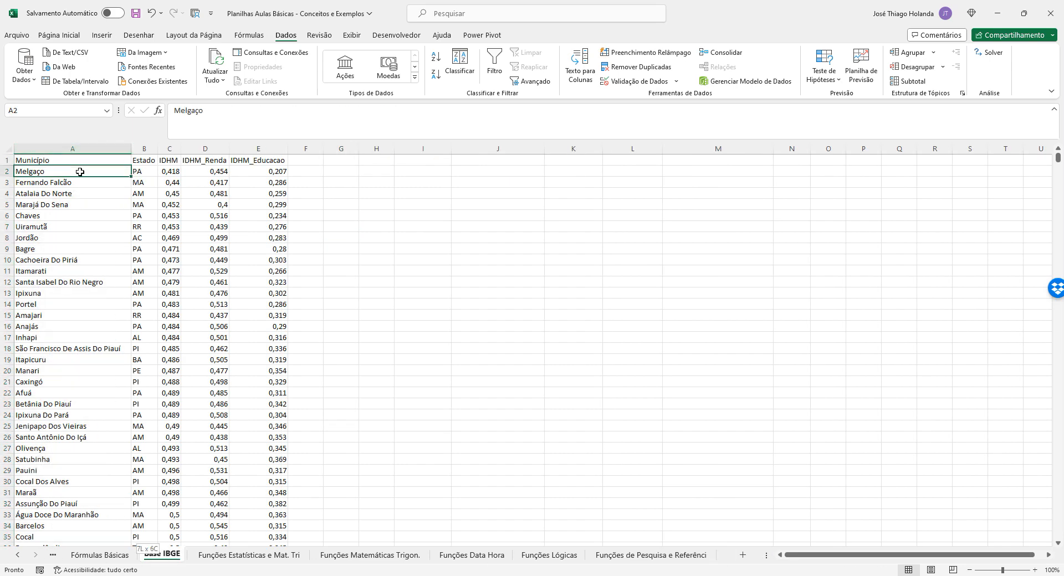
pyautogui.hotkey('ctrl', 'shift', 'Down')
pyautogui.click(176, 304)
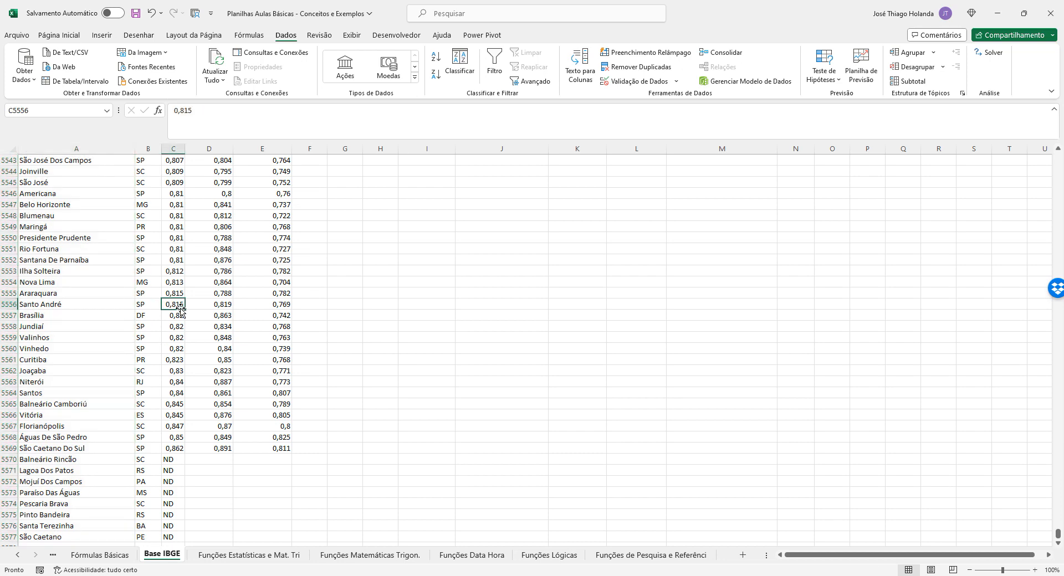
pyautogui.hotkey('ctrl', 'Home')
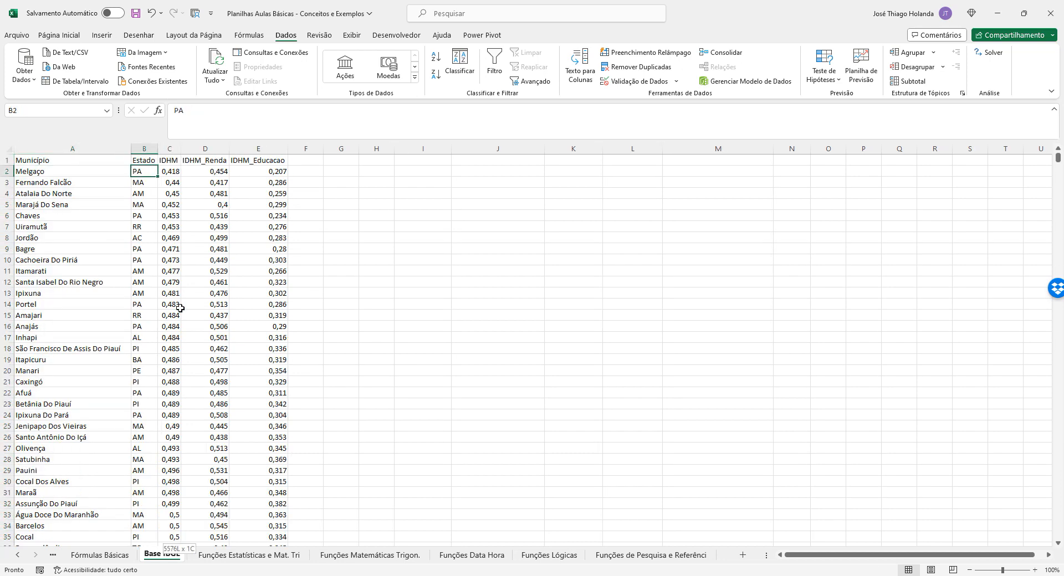
pyautogui.hotkey('ctrl', 'shift', 'Down')
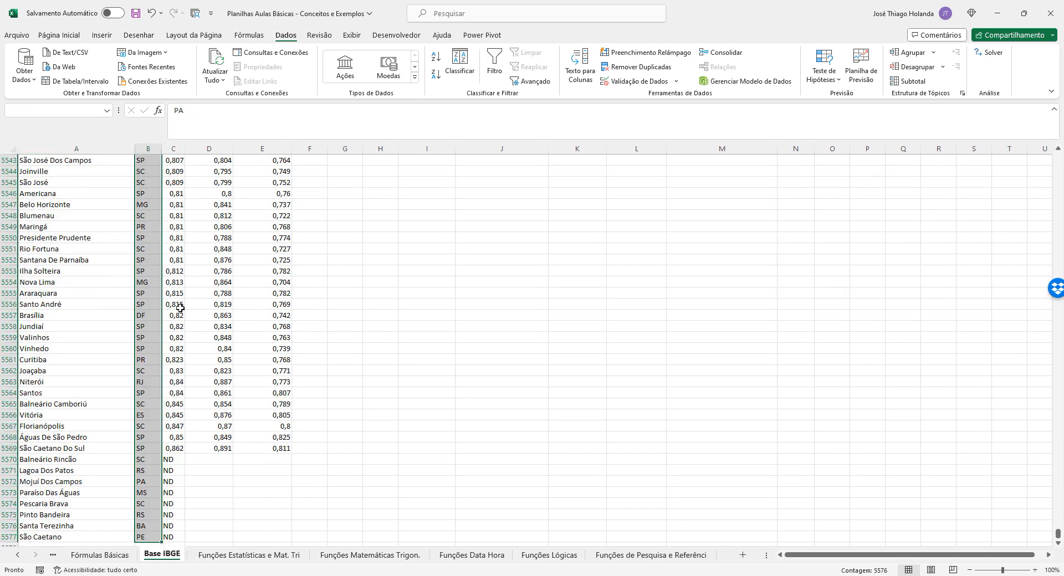
pyautogui.hotkey('ctrl', 'Home')
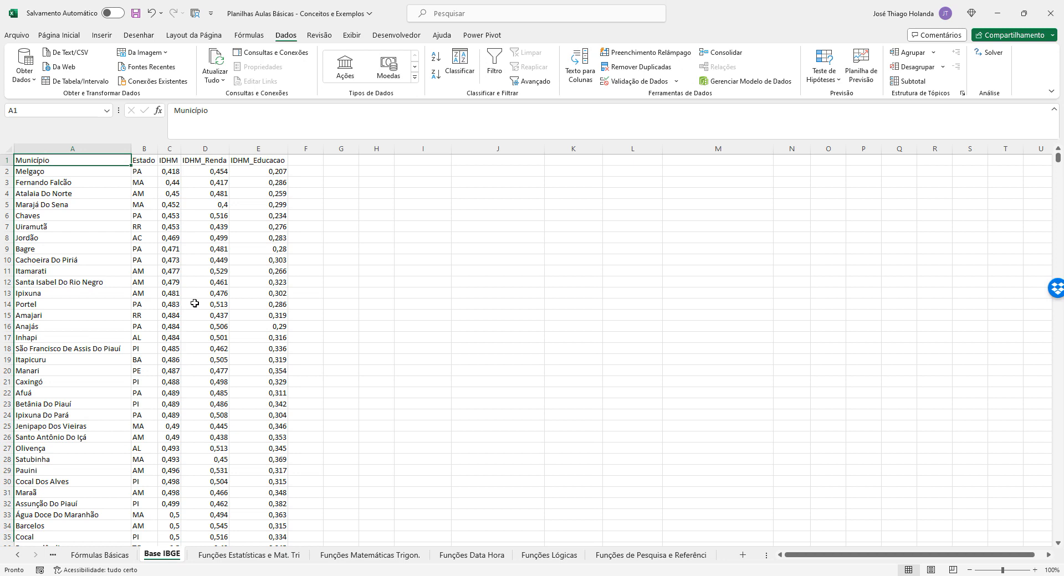
# Step: Copy the PROCX formula text from B7 into B8 on the Funções de Pesquisa e Referência sheet
pyautogui.click(666, 555)
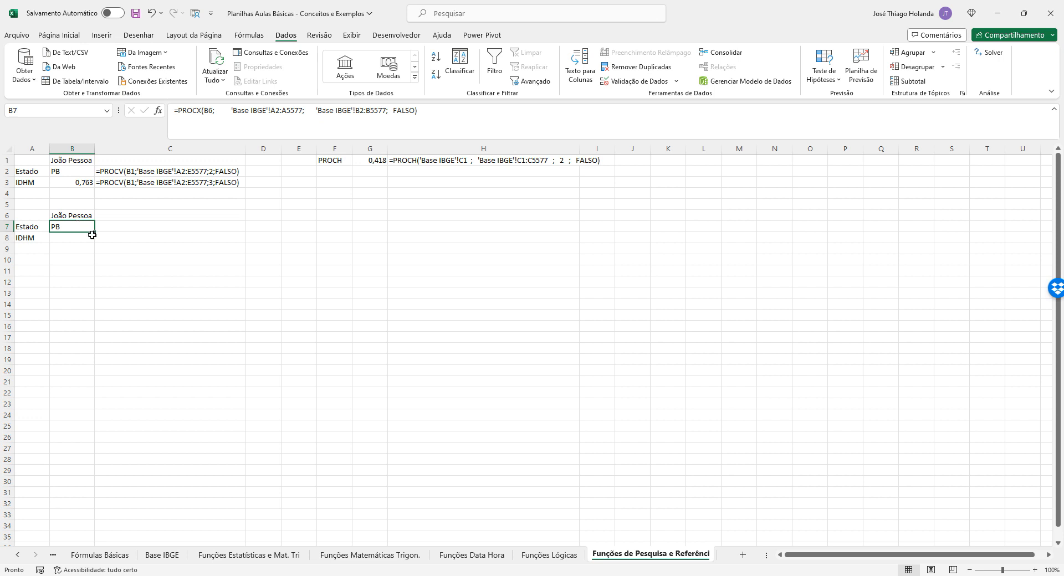
pyautogui.click(459, 116)
pyautogui.tripleClick(459, 116)
pyautogui.hotkey('ctrl', 'c')
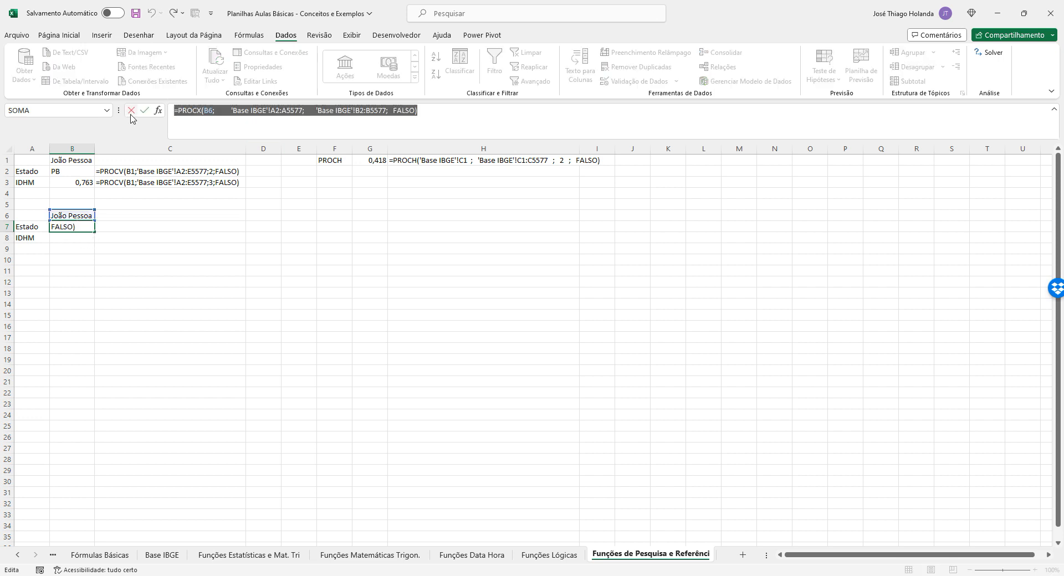
pyautogui.press('Return')
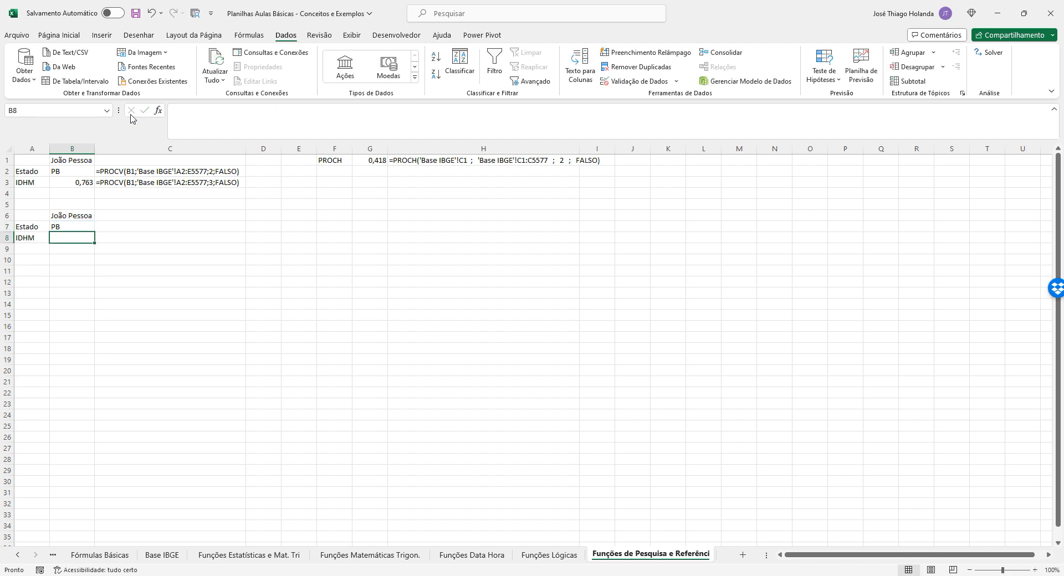
pyautogui.click(227, 123)
pyautogui.hotkey('ctrl', 'v')
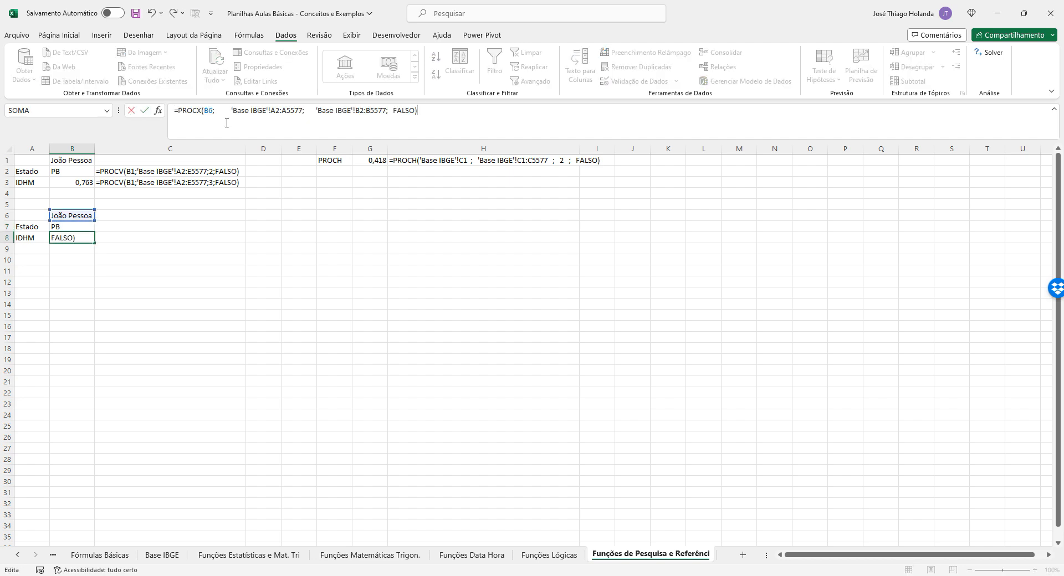
# Step: Change the return array of the B8 PROCX formula to 'Base IBGE'!C2:C5577 and enter the formula
pyautogui.click(390, 111)
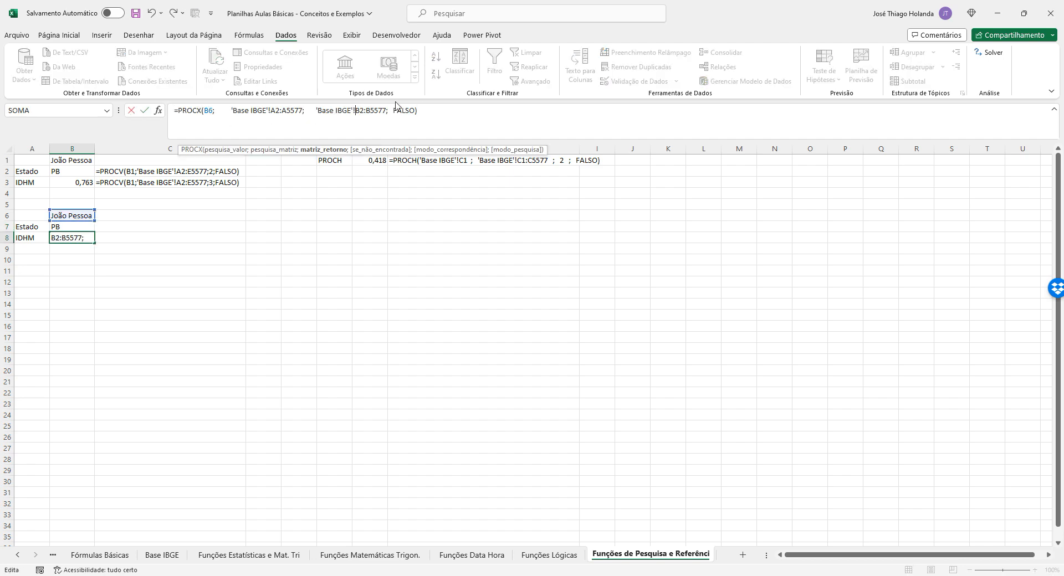
pyautogui.press('Delete')
pyautogui.write('C')
pyautogui.press('Right')
pyautogui.press('Right')
pyautogui.press('Delete')
pyautogui.write('C')
pyautogui.press('Return')
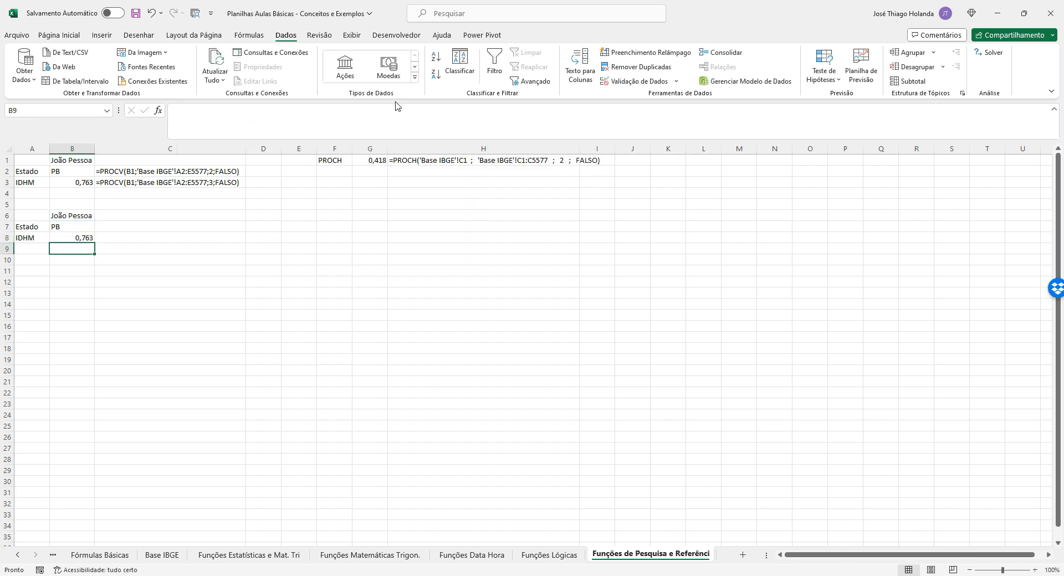
# Step: Insert an empty column before Estado on the Base IBGE sheet and check its effect on the B7 PROCX formula
pyautogui.click(161, 557)
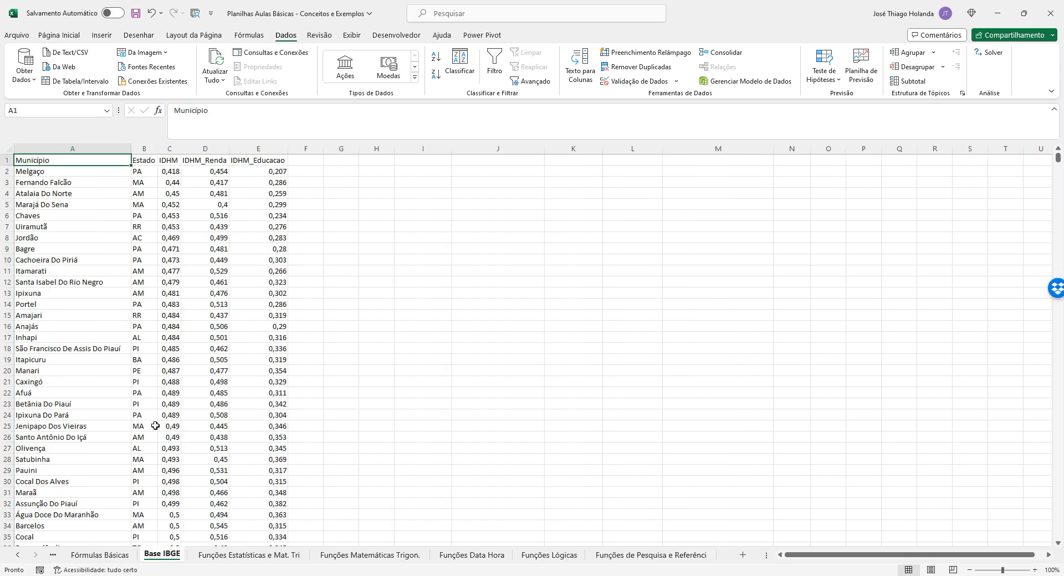
pyautogui.rightClick(142, 143)
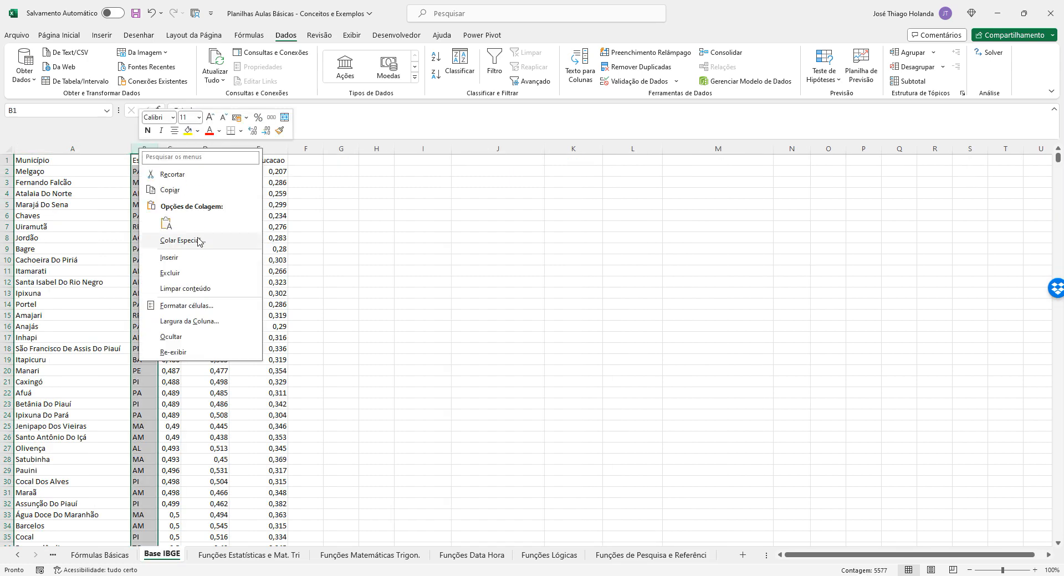
pyautogui.click(202, 259)
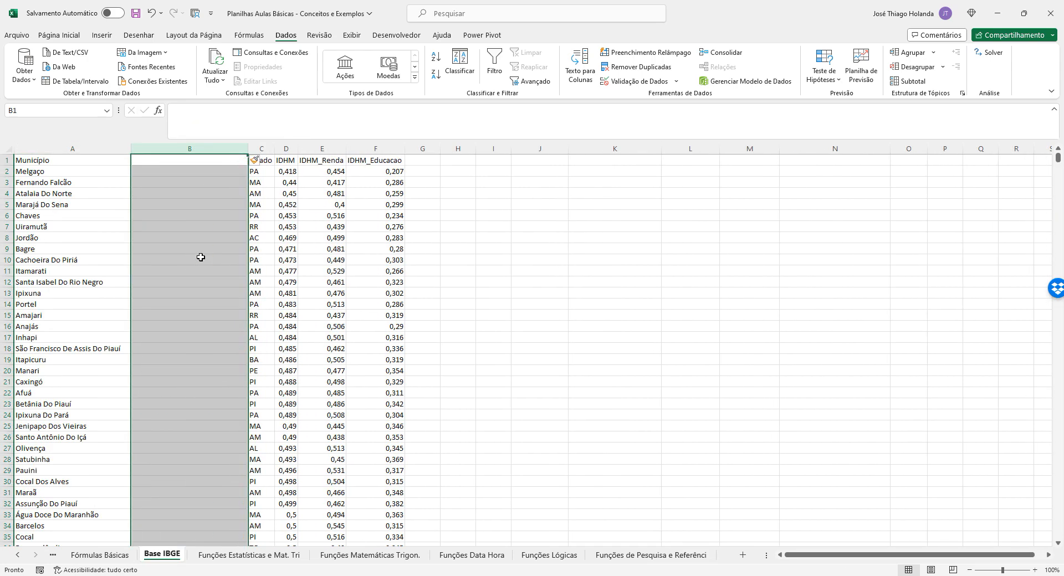
pyautogui.click(254, 181)
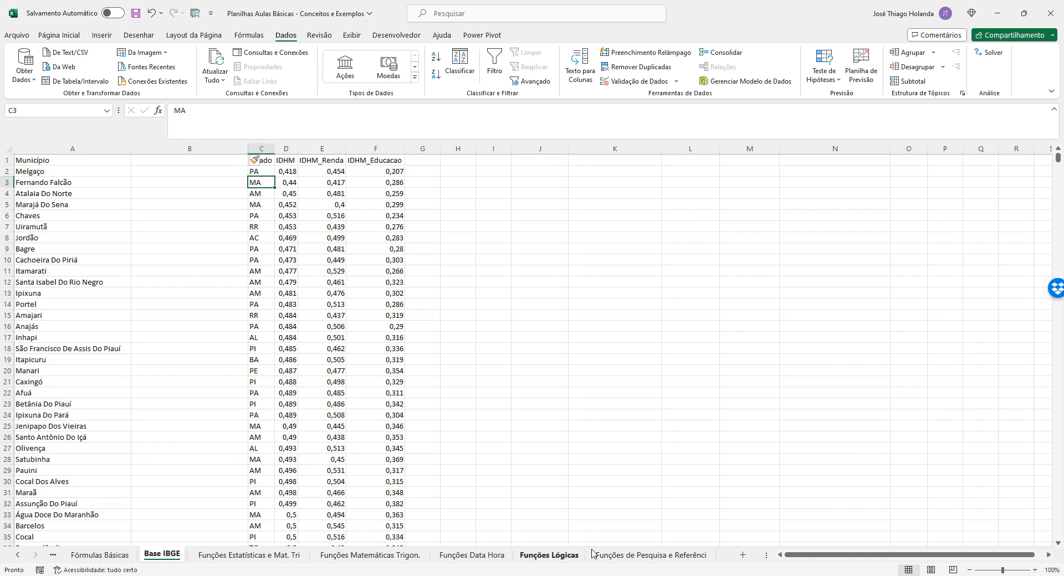
pyautogui.click(657, 556)
pyautogui.click(84, 228)
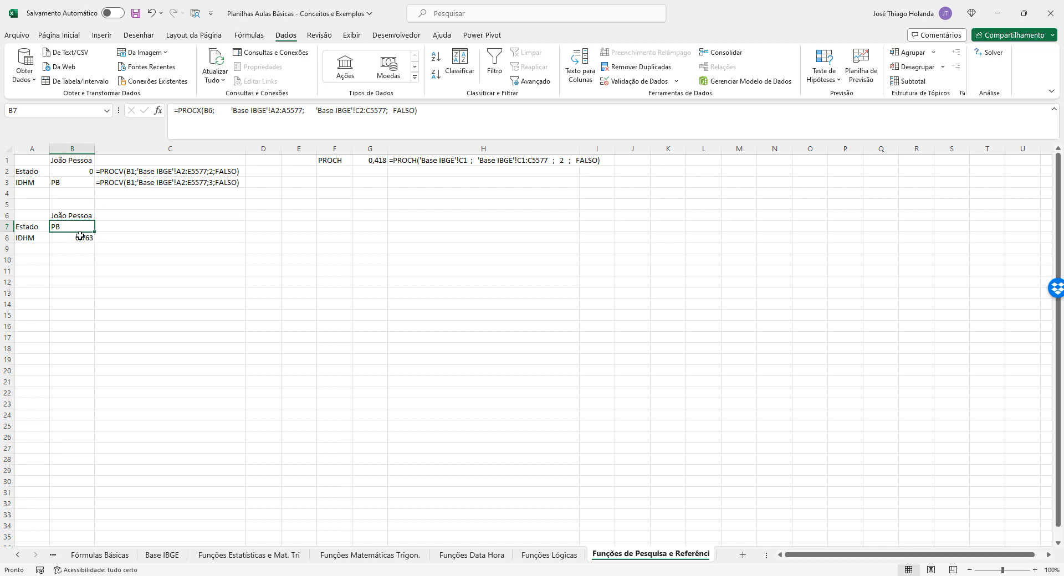
# Step: Delete the empty column B from the Base IBGE sheet and return to cell B6 on the lookup functions sheet
pyautogui.click(149, 555)
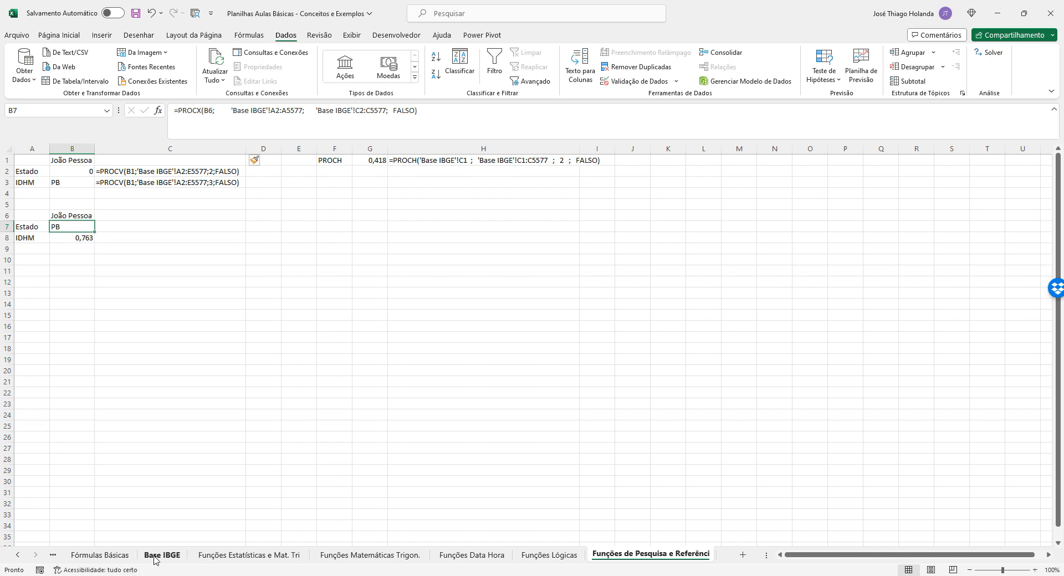
pyautogui.click(138, 149)
pyautogui.rightClick(158, 150)
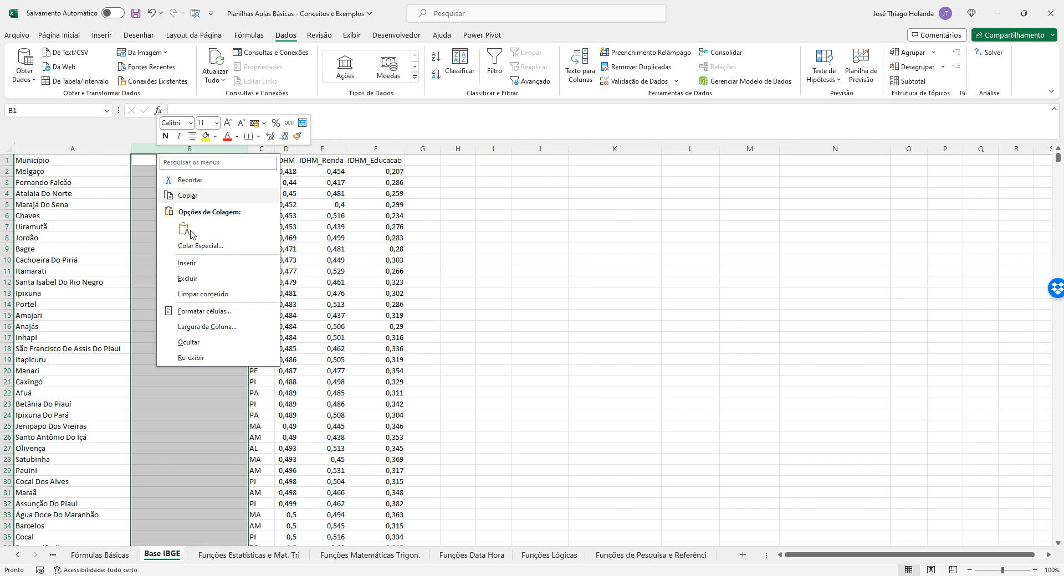
pyautogui.click(205, 279)
pyautogui.click(612, 565)
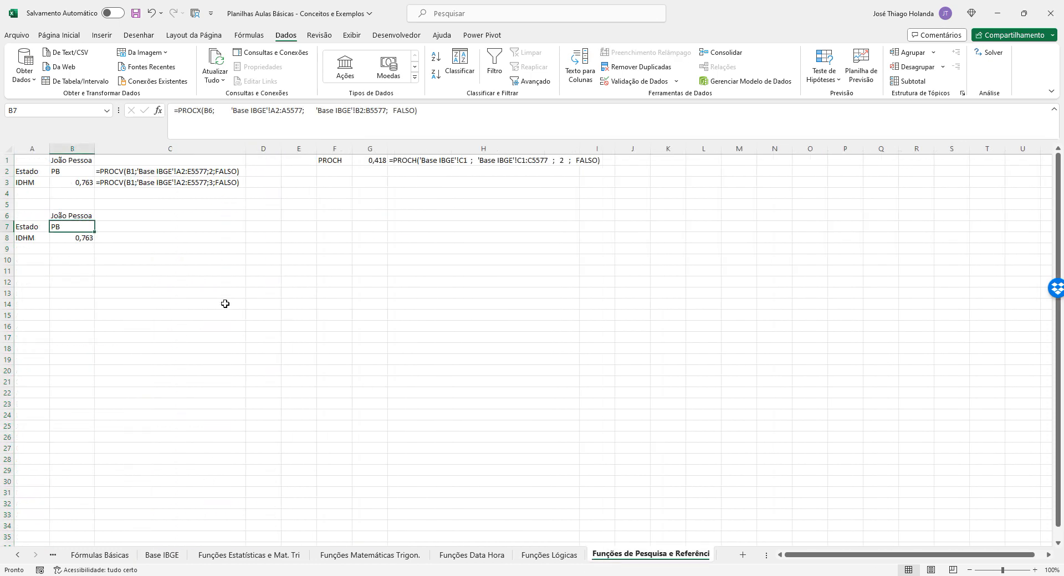
pyautogui.click(225, 303)
pyautogui.click(86, 220)
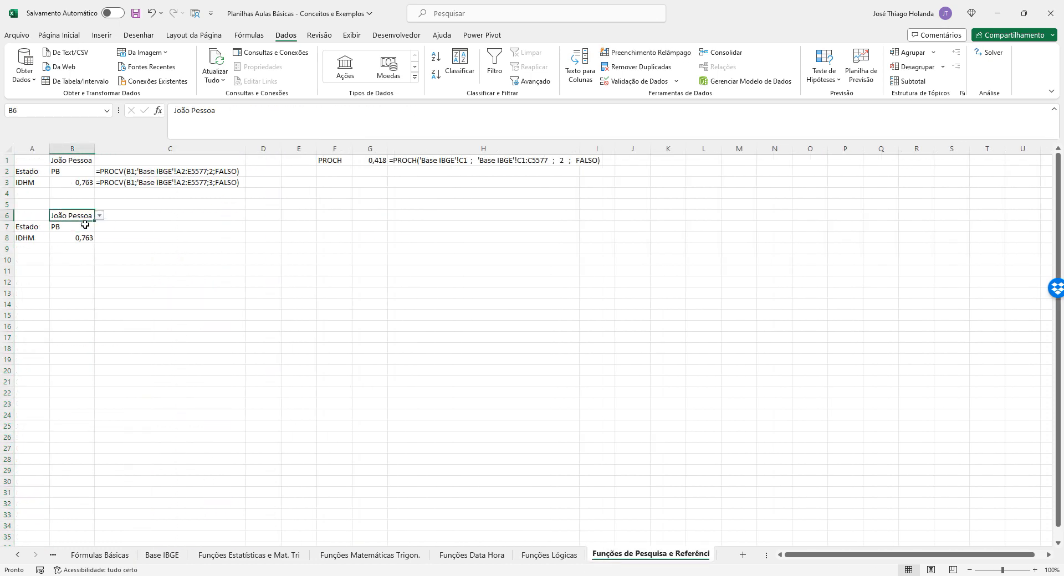
# Step: Show the B7 PROCX formula as literal text in C7, copying it with a leading apostrophe
pyautogui.doubleClick(83, 228)
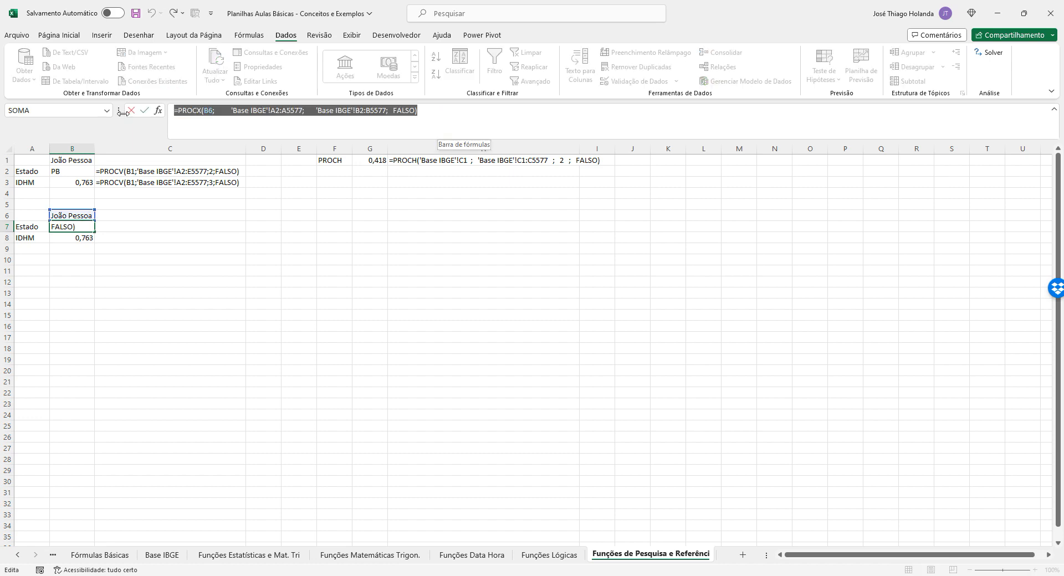
pyautogui.press('Tab')
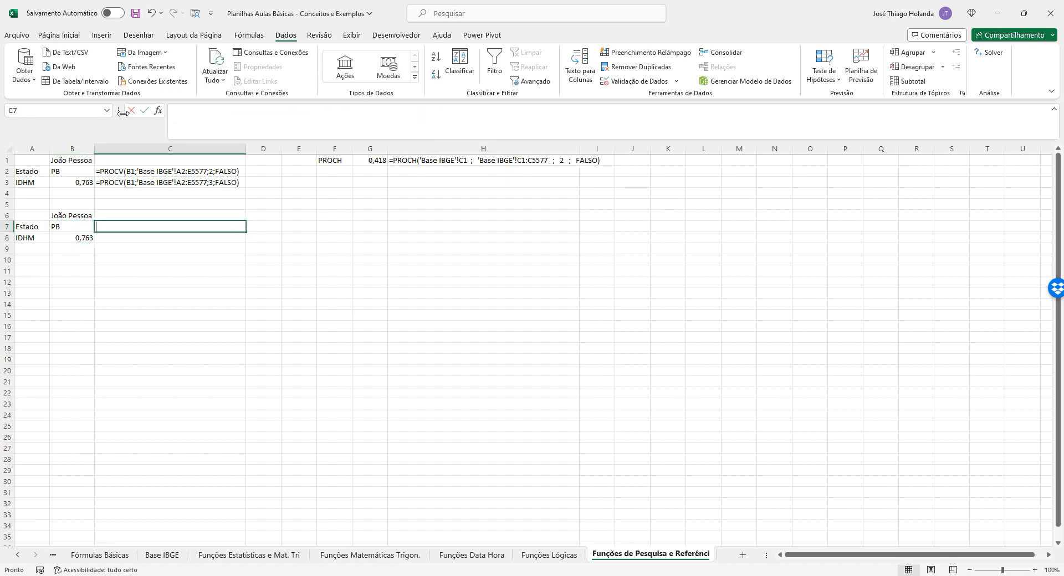
pyautogui.write("'")
pyautogui.write("=PROCX(B6;         'Base IBGE'!A2:A5577;      'Base IBGE'!B2:B5577;  FALSO)")
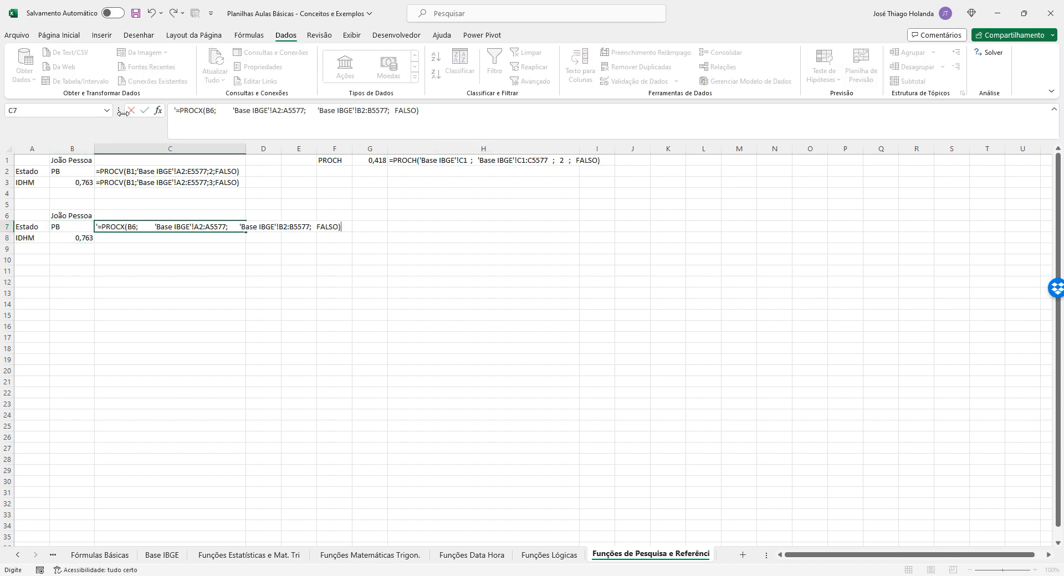
pyautogui.press('Return')
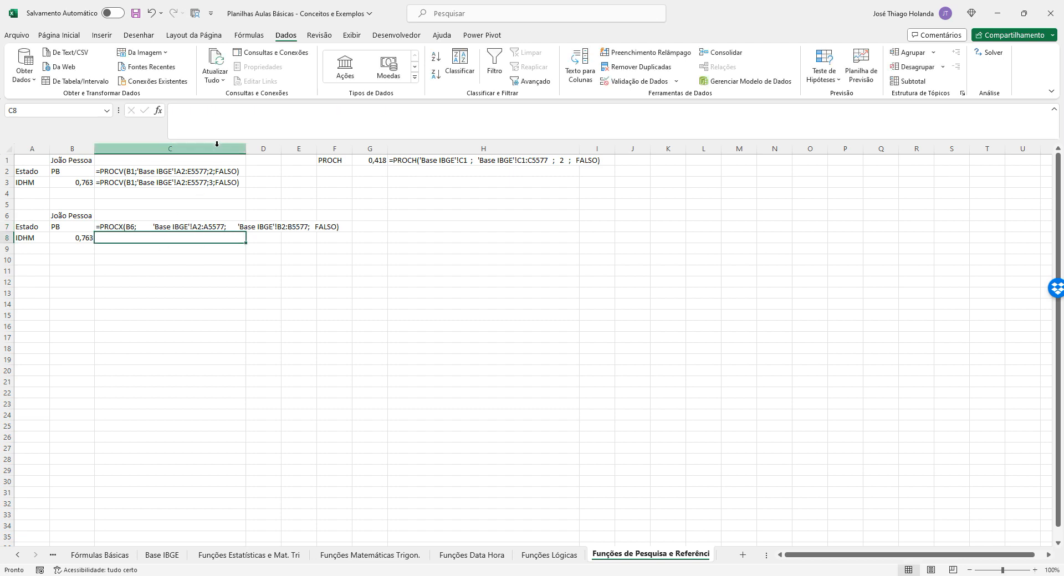
# Step: Remove the extra spaces between the arguments of the formula text in C7 so it reads =PROCX(B6;'Base IBGE'!A2:A5577;'Base IBGE'!B2:B5577;FALSO)
pyautogui.click(137, 227)
pyautogui.click(231, 108)
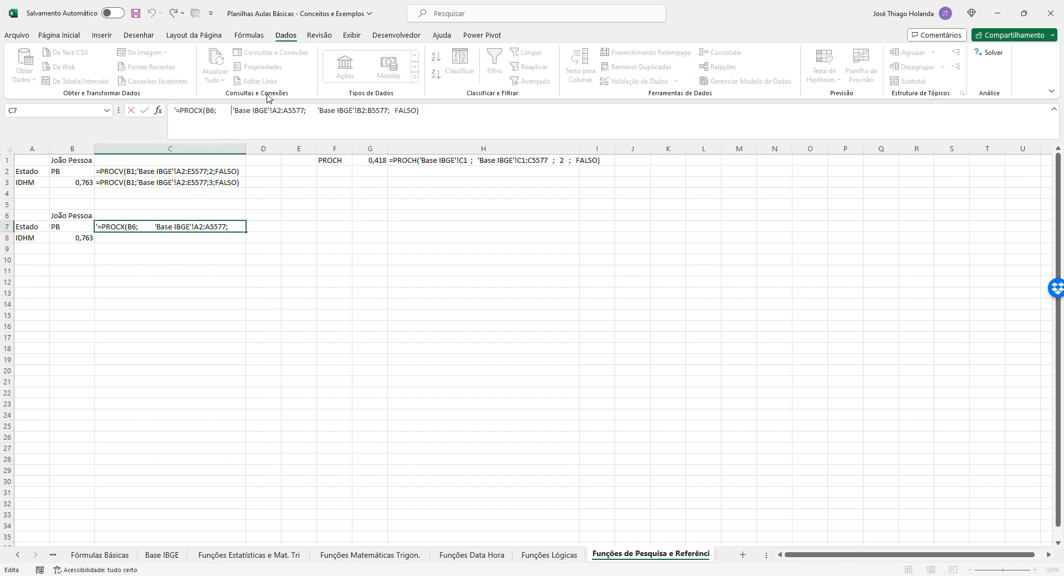
pyautogui.press('BackSpace')
pyautogui.press('BackSpace')
pyautogui.press('BackSpace')
pyautogui.press('BackSpace')
pyautogui.press('BackSpace')
pyautogui.press('BackSpace')
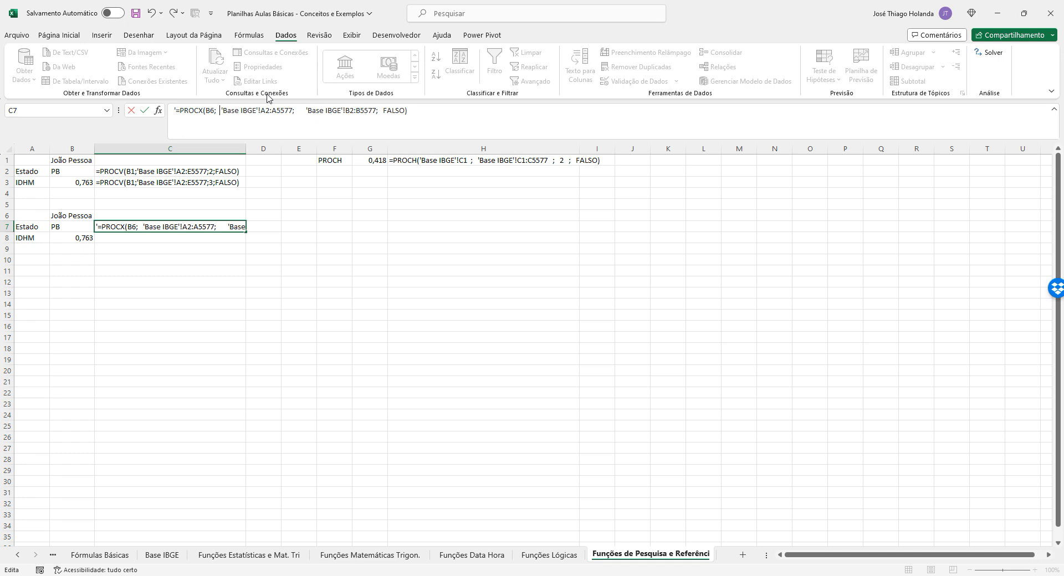
pyautogui.press('BackSpace')
pyautogui.press('BackSpace')
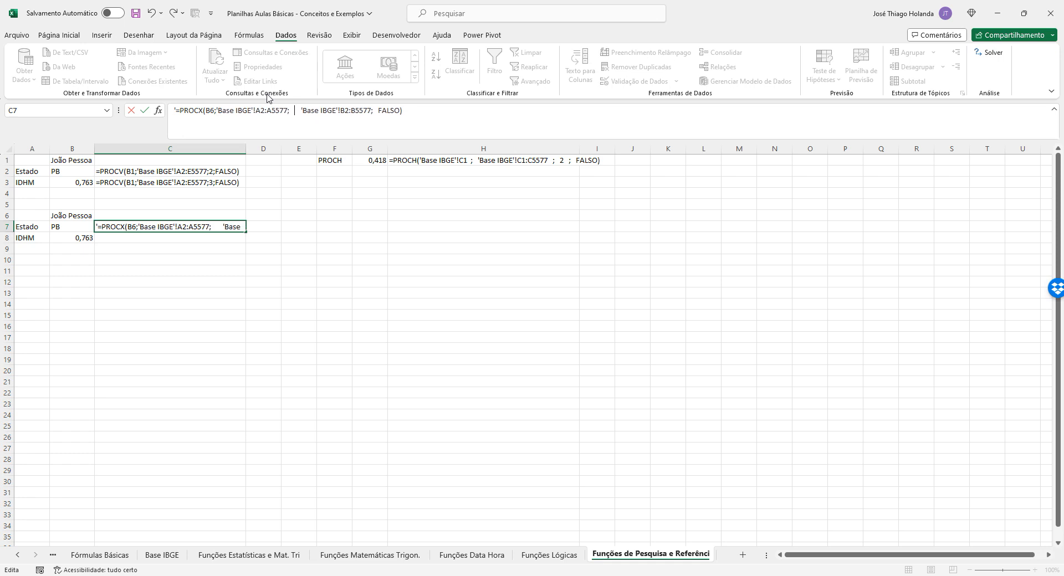
pyautogui.press('BackSpace')
pyautogui.press('BackSpace')
pyautogui.press('BackSpace')
pyautogui.press('BackSpace')
pyautogui.press('BackSpace')
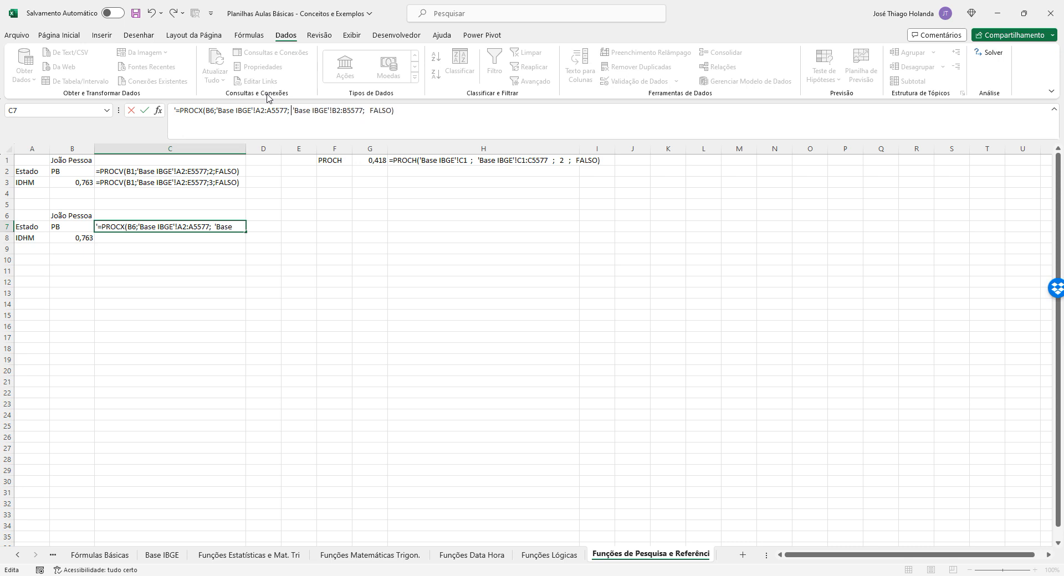
pyautogui.press('BackSpace')
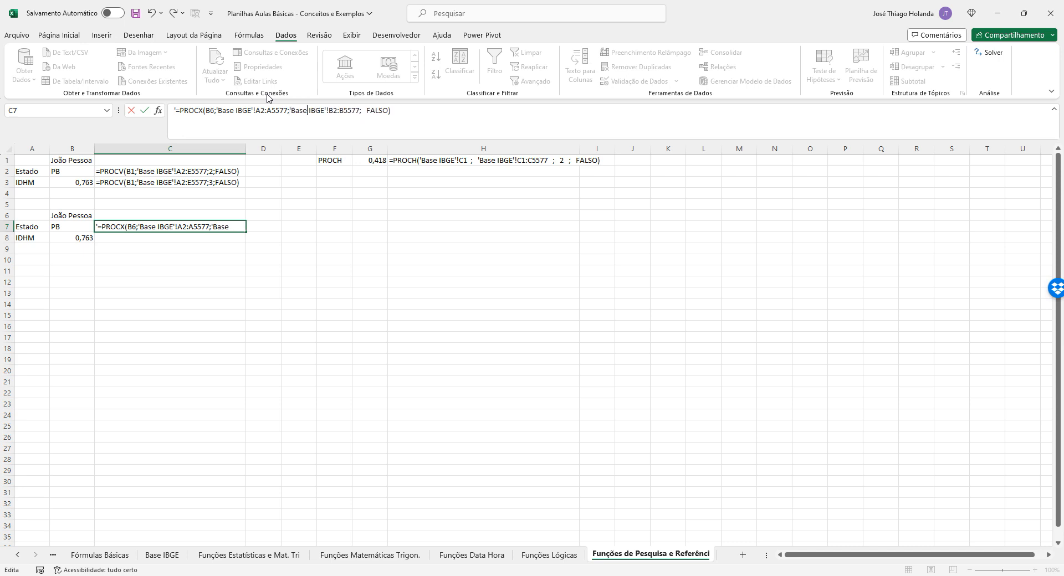
pyautogui.press('End')
pyautogui.press('BackSpace')
pyautogui.press('BackSpace')
pyautogui.press('BackSpace')
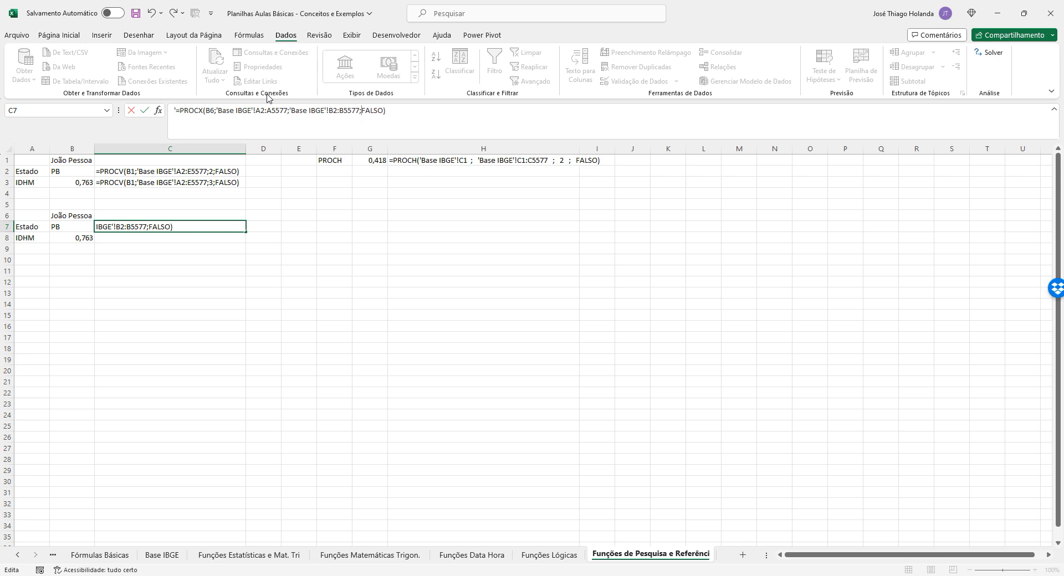
pyautogui.press('Return')
# Step: Copy the full PROCX formula text from B8, the IDHM lookup
pyautogui.press('Left')
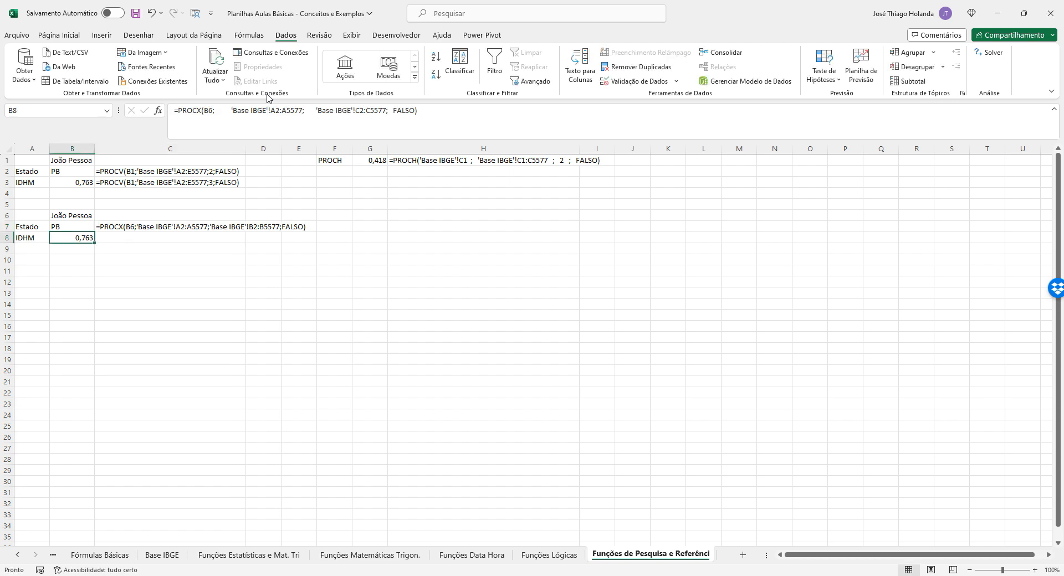
pyautogui.moveTo(426, 114); pyautogui.dragTo(43, 116)
pyautogui.hotkey('ctrl', 'c')
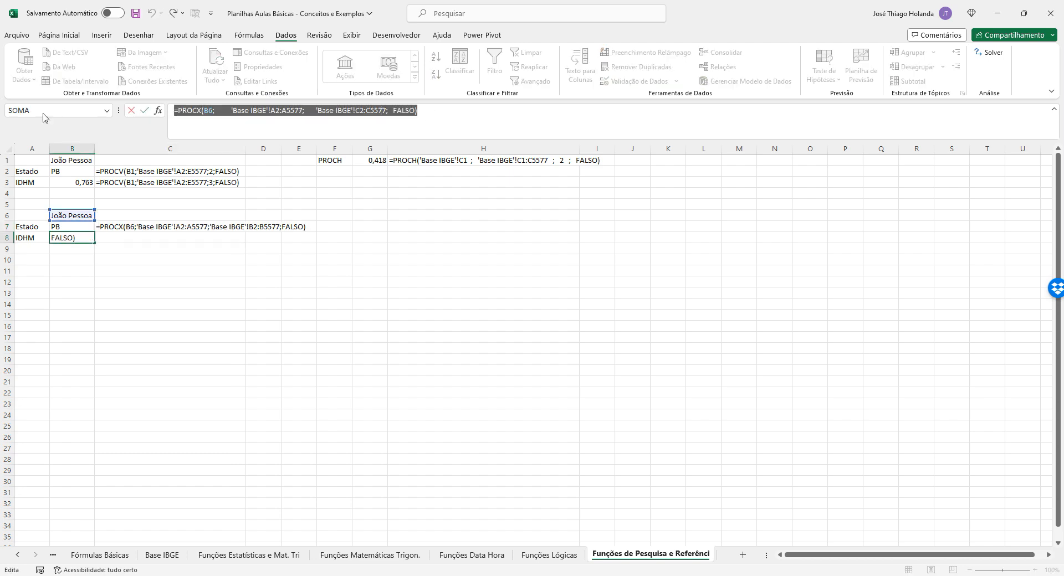
# Step: Paste the copied IDHM PROCX formula into C8 as text, preceded by an apostrophe
pyautogui.press('Tab')
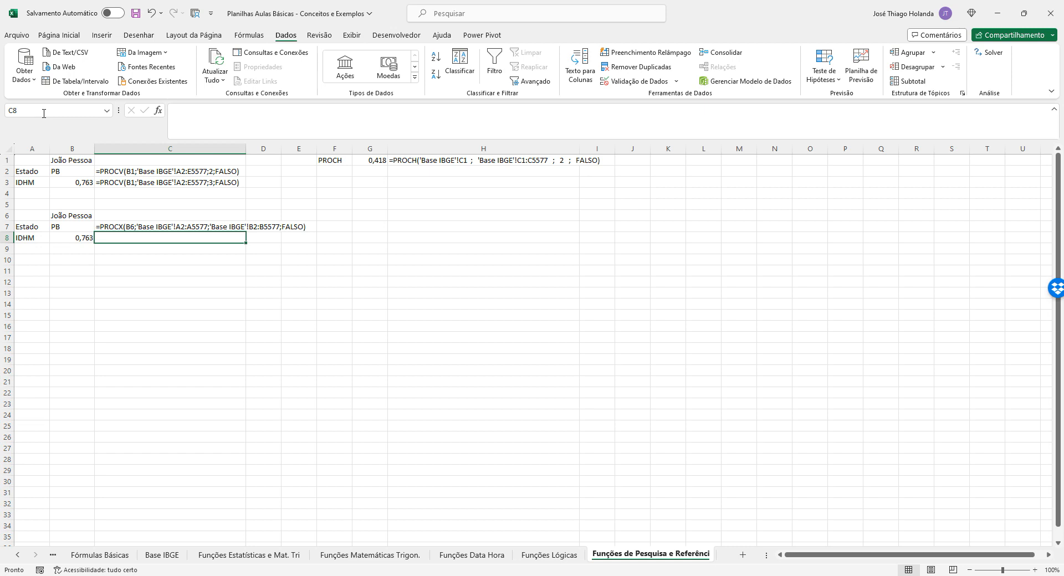
pyautogui.write("'")
pyautogui.hotkey('ctrl', 'v')
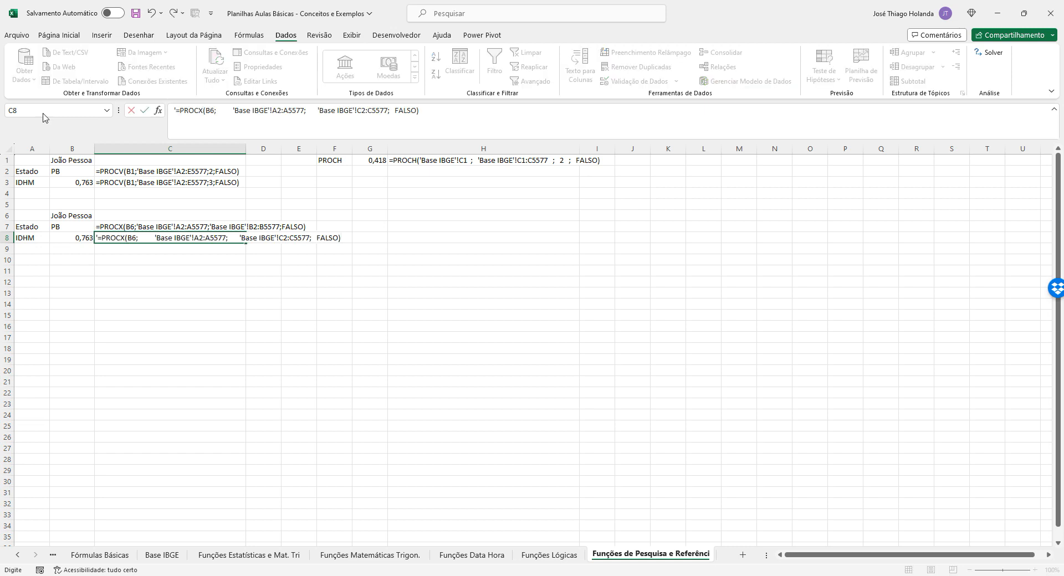
# Step: Remove the extra spaces from the C8 text so it reads =PROCX(B6;'Base IBGE'!A2:A5577;'Base IBGE'!C2:C5577;FALSO)
pyautogui.click(215, 112)
pyautogui.press('Delete')
pyautogui.press('Delete')
pyautogui.press('Delete')
pyautogui.press('Delete')
pyautogui.press('Delete')
pyautogui.press('Delete')
pyautogui.press('Delete')
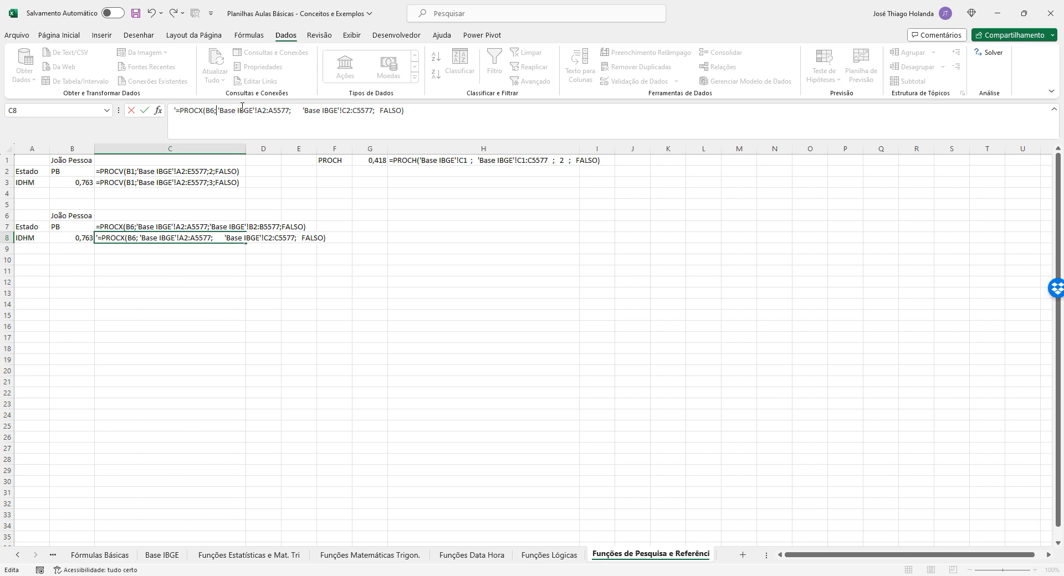
pyautogui.press('Delete')
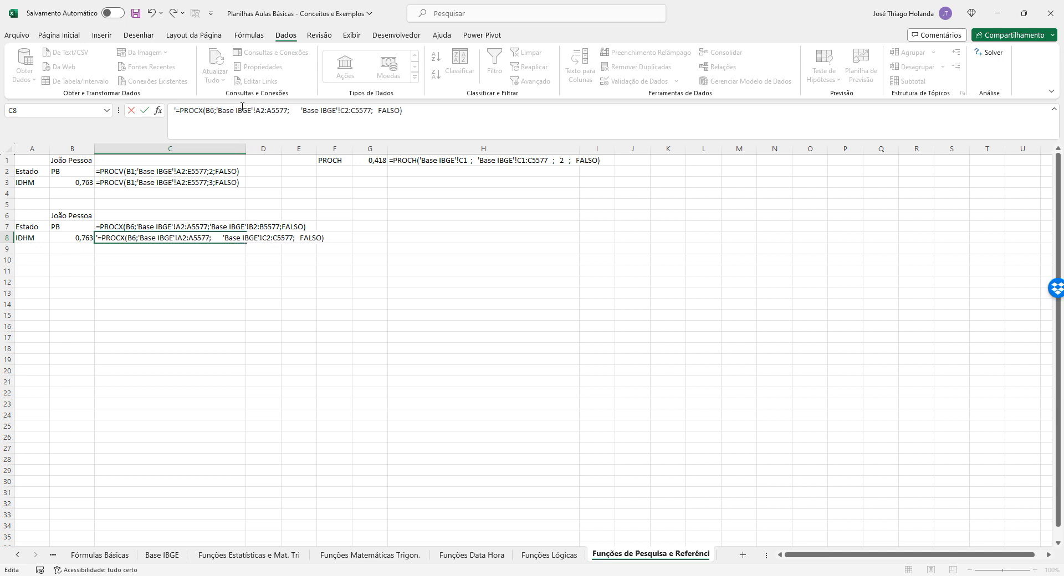
pyautogui.press('Delete')
pyautogui.press('Delete')
pyautogui.press('Delete')
pyautogui.press('Delete')
pyautogui.press('Delete')
pyautogui.press('Delete')
pyautogui.press('Delete')
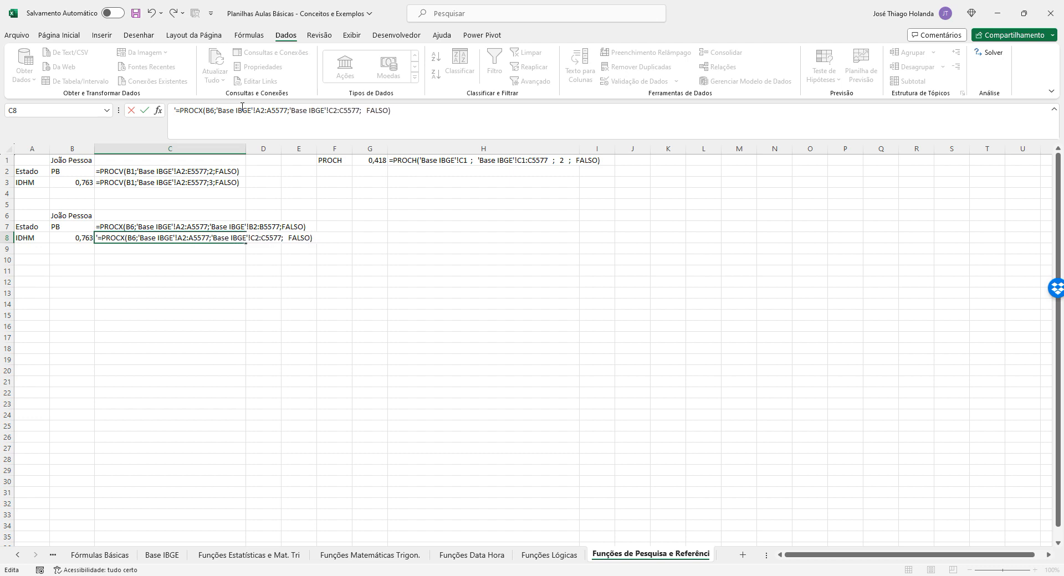
pyautogui.press('Delete')
pyautogui.press('Delete')
pyautogui.press('Return')
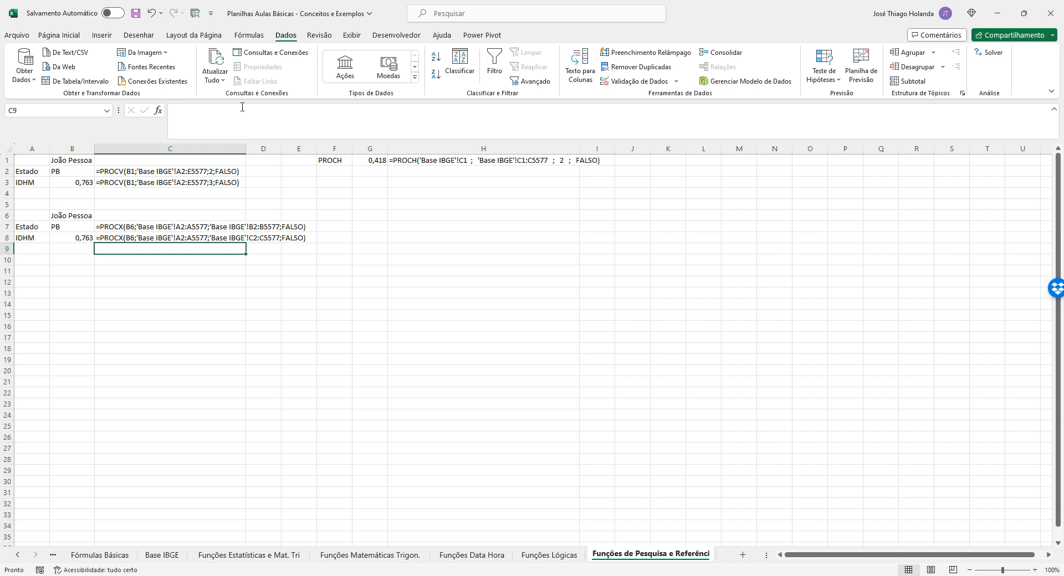
# Step: Fit column C's width to its formula texts and save the workbook
pyautogui.click(242, 148)
pyautogui.doubleClick(245, 148)
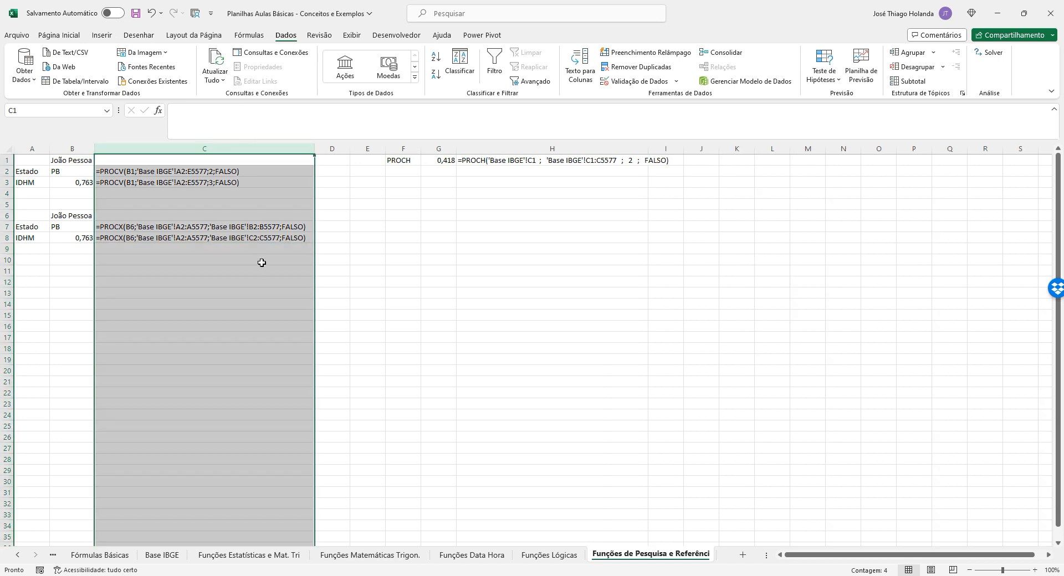
pyautogui.click(261, 262)
pyautogui.click(135, 13)
pyautogui.click(318, 338)
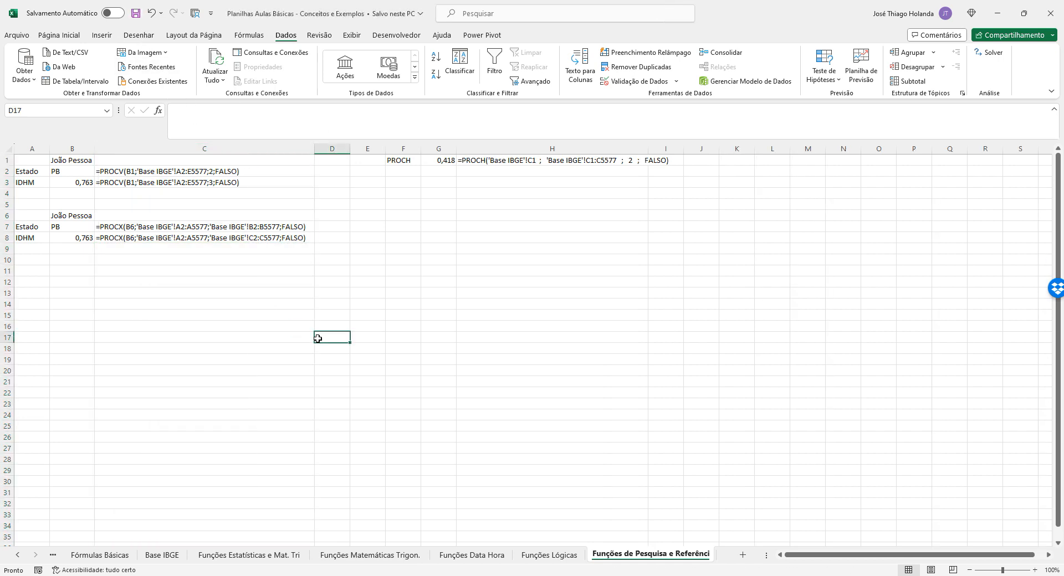
# Step: On the Funções Lógicas sheet, enter the title NOTAS DOS ALUNOS in A1 and fit column A to it
pyautogui.click(550, 555)
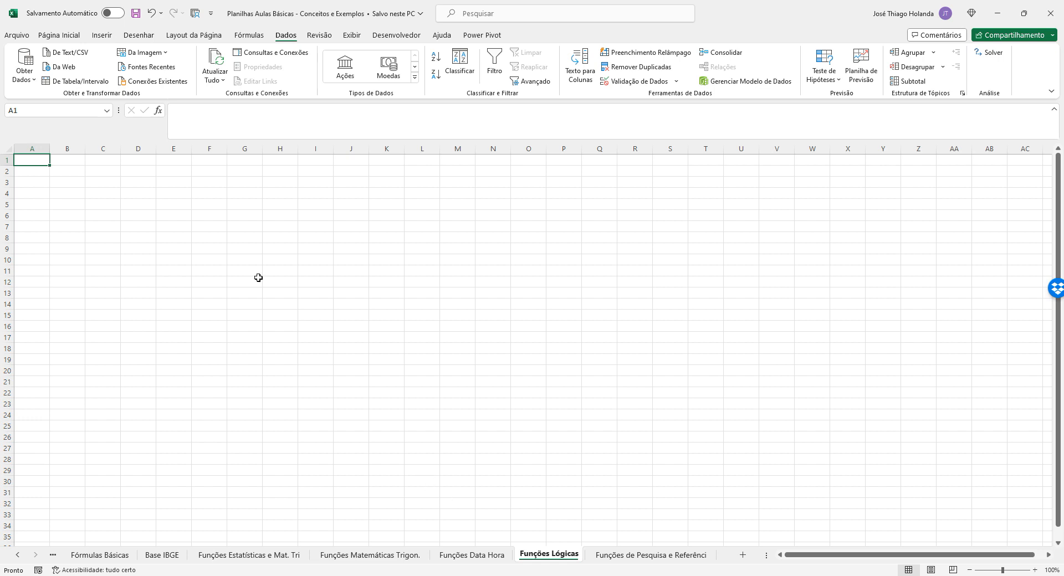
pyautogui.click(247, 259)
pyautogui.click(39, 160)
pyautogui.write('NO')
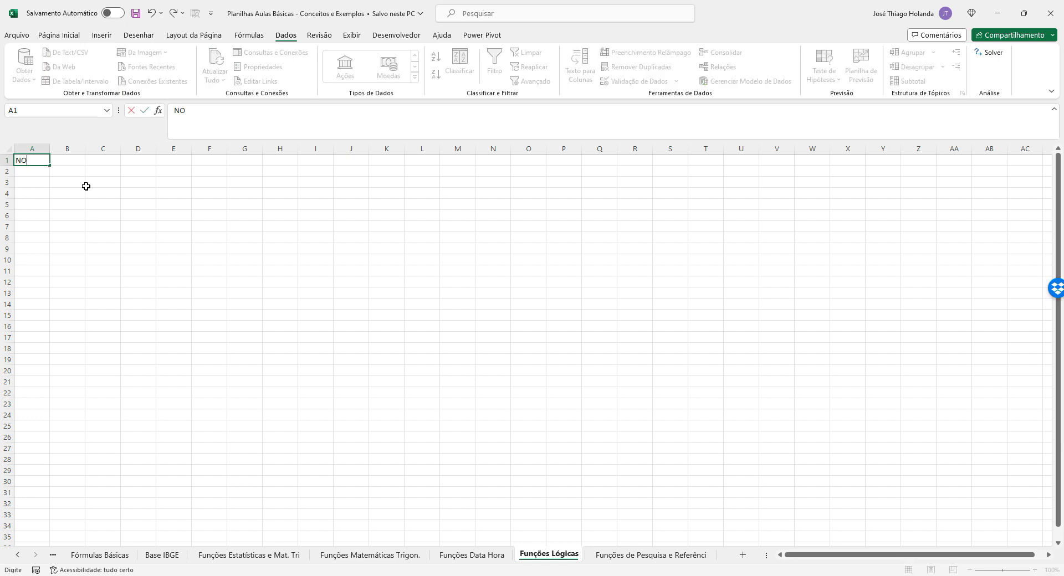
pyautogui.write('TAS DOS ALUNOS')
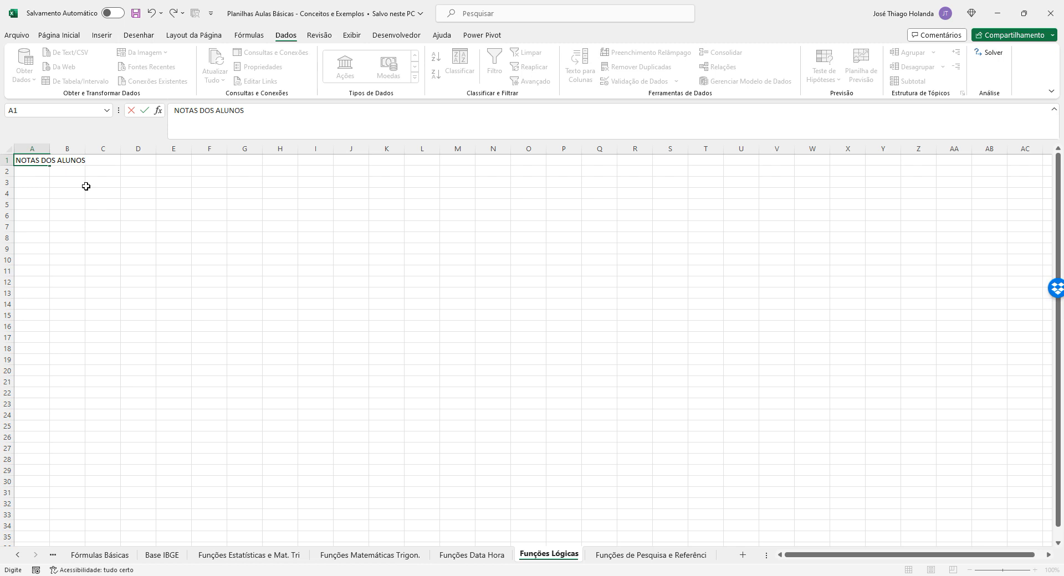
pyautogui.press('Return')
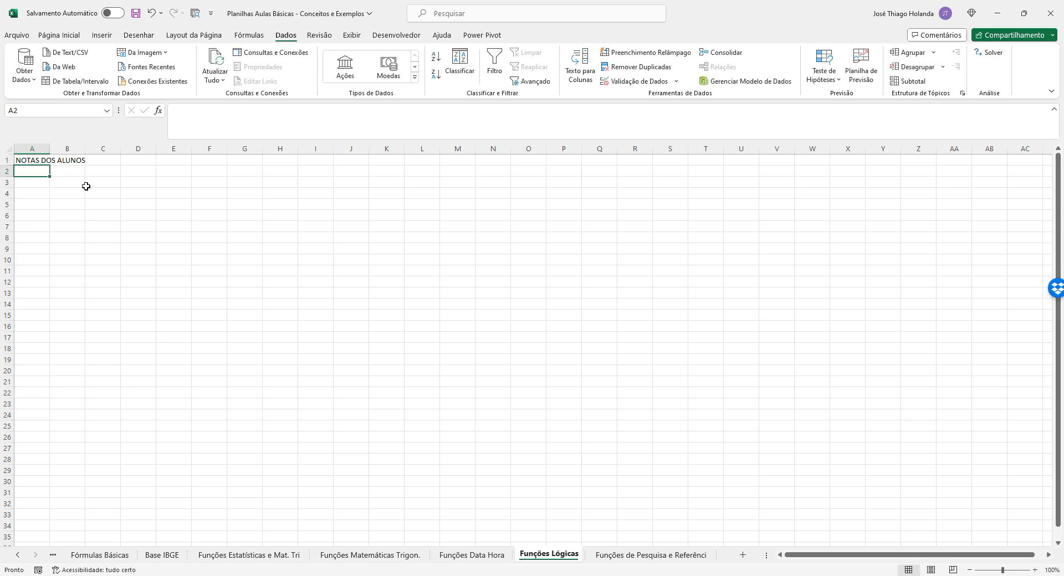
pyautogui.doubleClick(50, 148)
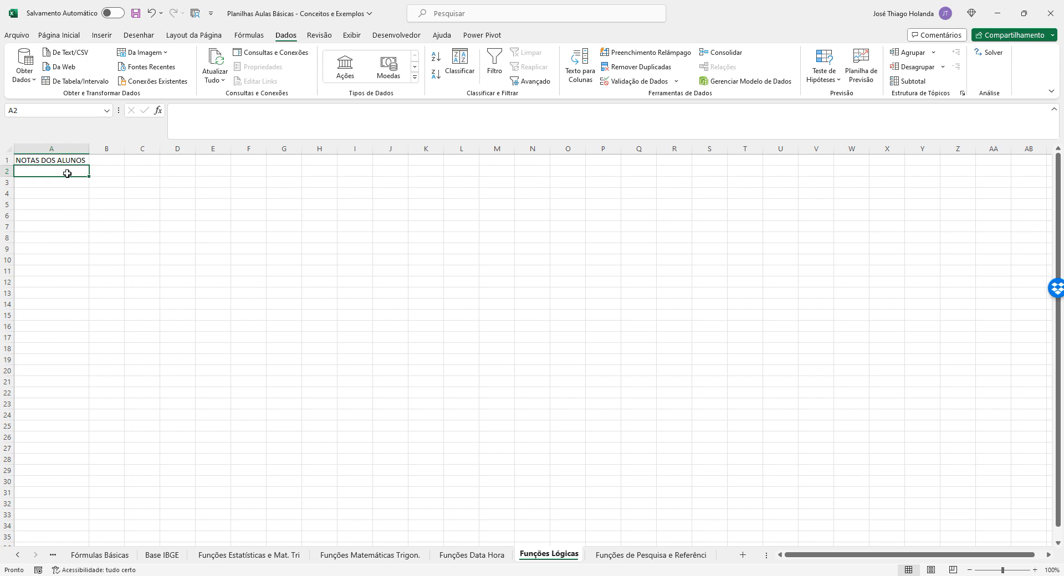
# Step: Enter the headers NOME, DISCPLINA and AVALIAÇÃO in cells A2 to C2
pyautogui.write('NOME')
pyautogui.press('Tab')
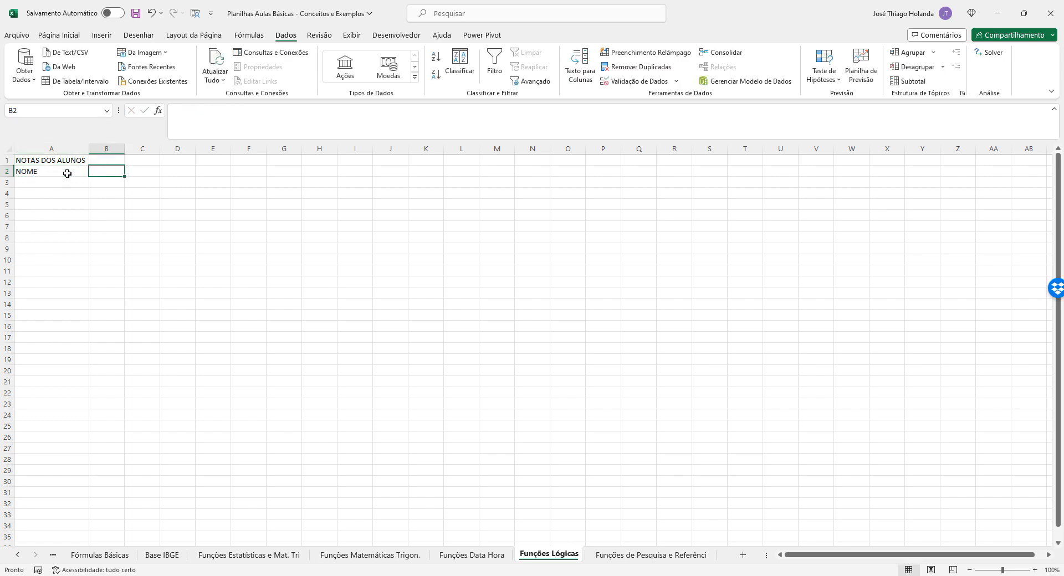
pyautogui.write('DISCPLINA')
pyautogui.press('Tab')
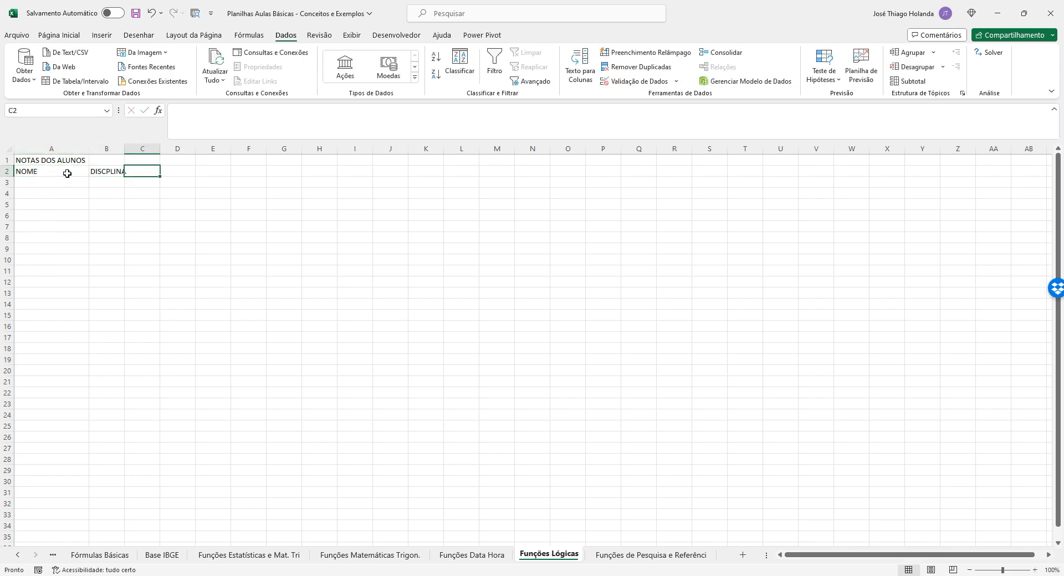
pyautogui.press('Left')
pyautogui.press('Right')
pyautogui.write('NO')
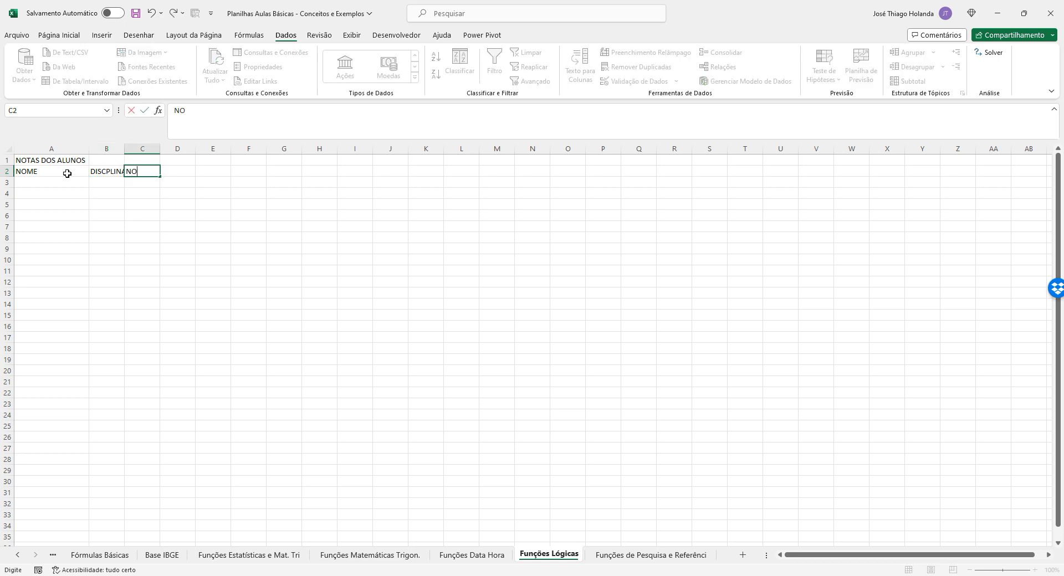
pyautogui.press('BackSpace')
pyautogui.press('BackSpace')
pyautogui.write('AVALIAÇÃO')
pyautogui.press('Return')
# Step: Fill A3:A7 under NOME with the five students' first names, one per row
pyautogui.press('Left')
pyautogui.press('Left')
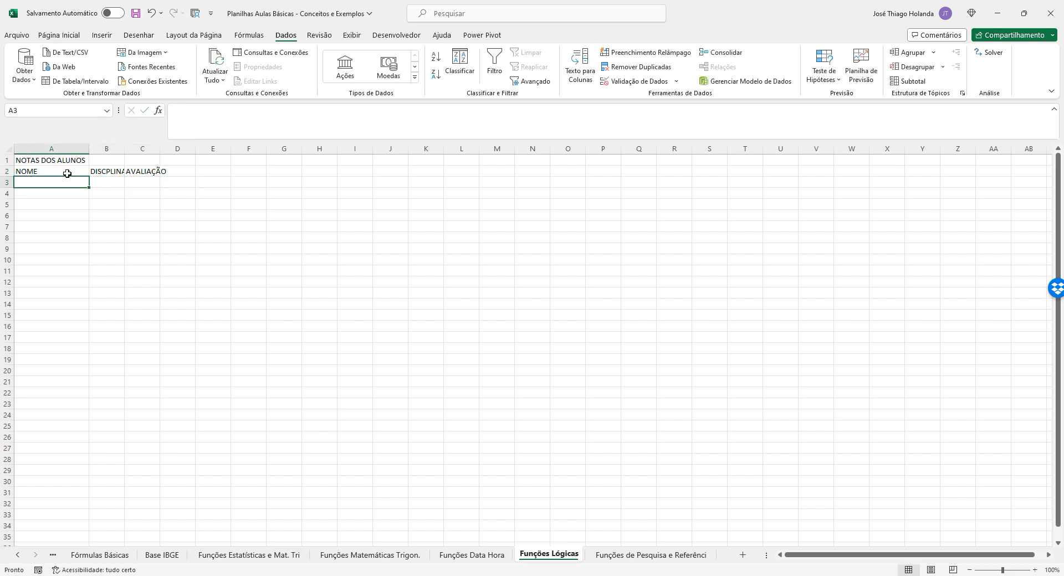
pyautogui.write('JOSÉ')
pyautogui.press('Return')
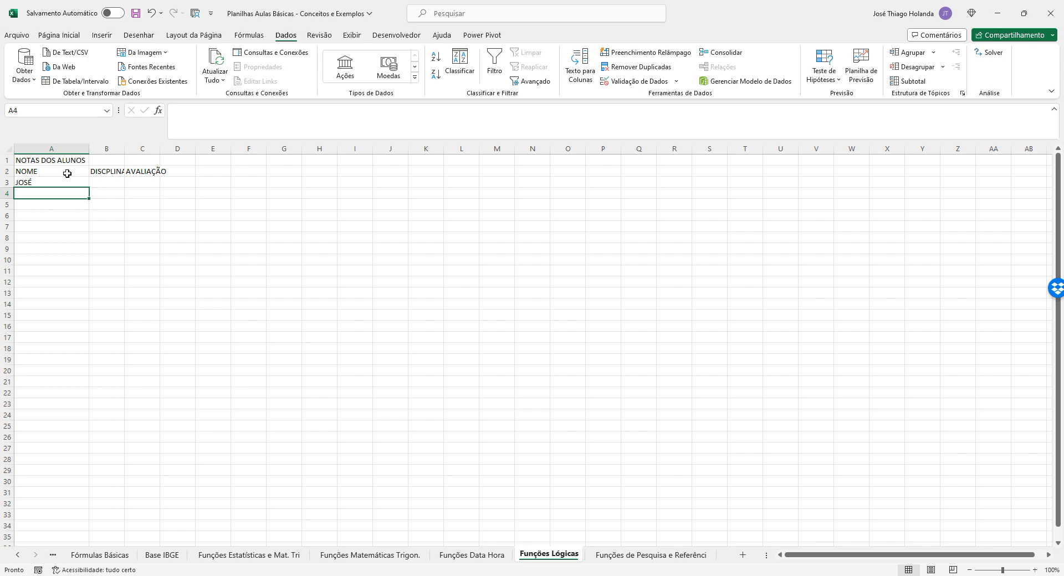
pyautogui.write('MARIA')
pyautogui.press('Return')
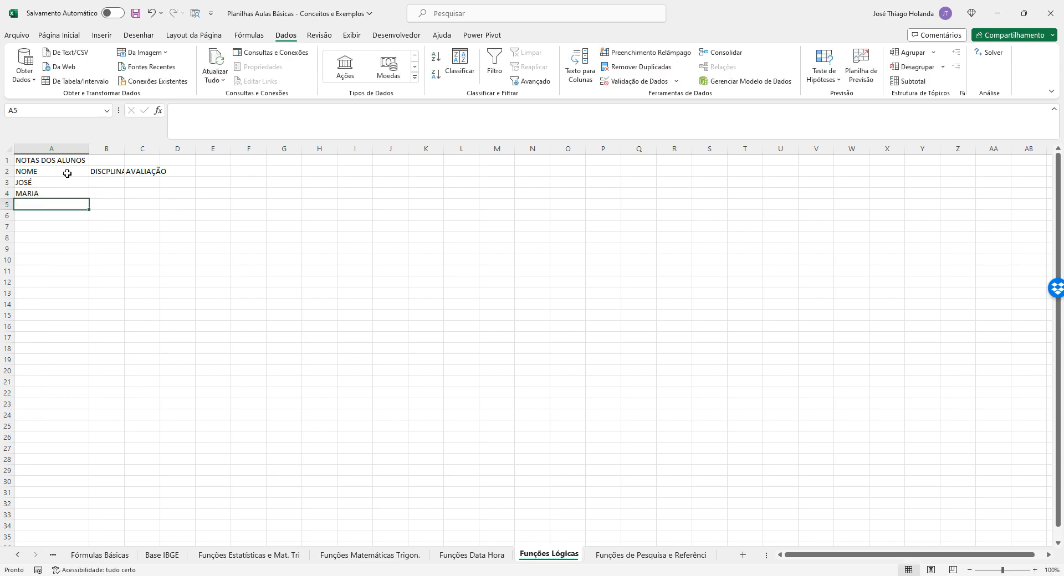
pyautogui.write('JOÃO')
pyautogui.press('Return')
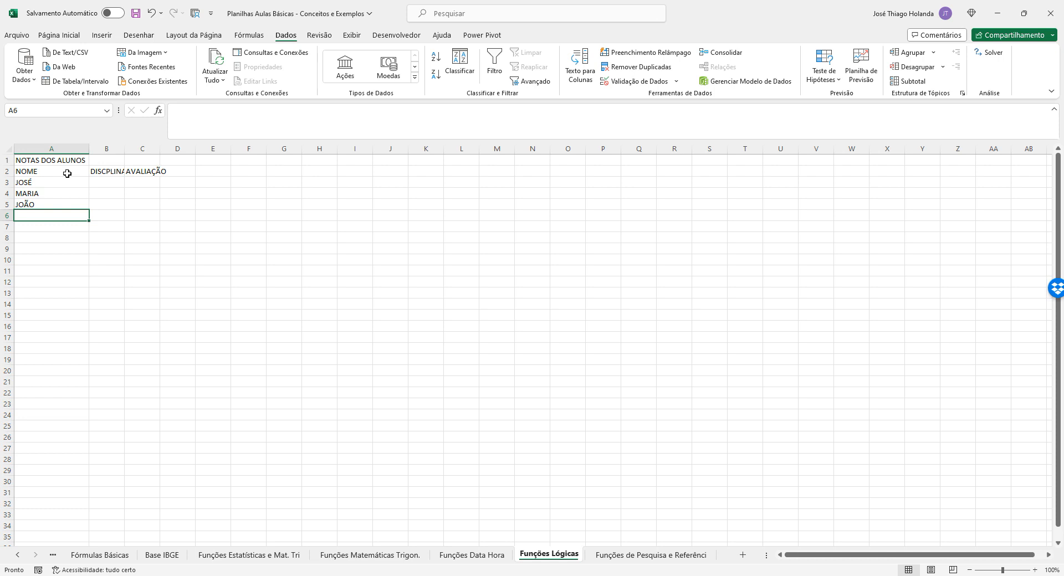
pyautogui.write('LARISSA')
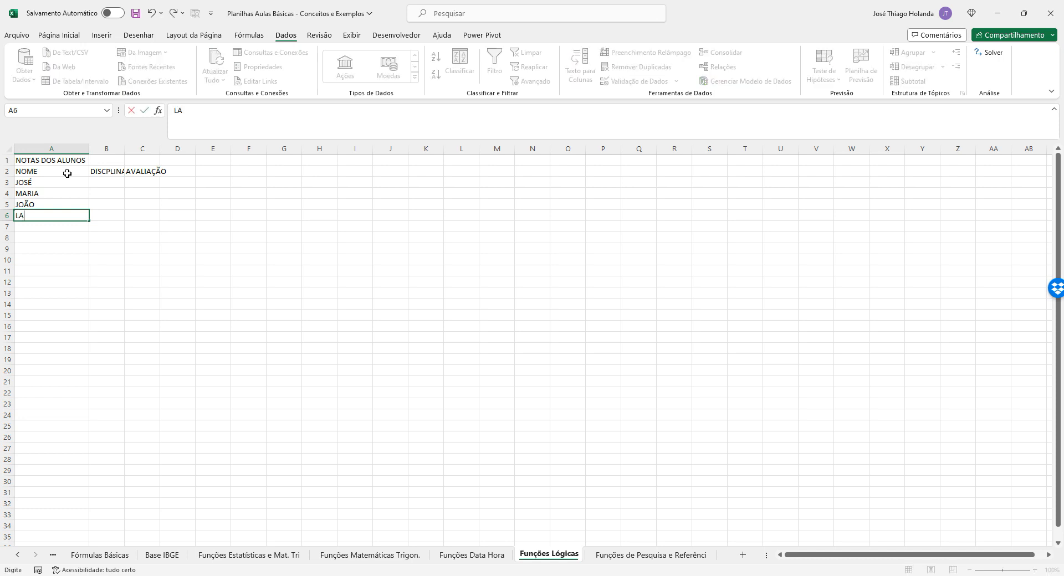
pyautogui.press('Return')
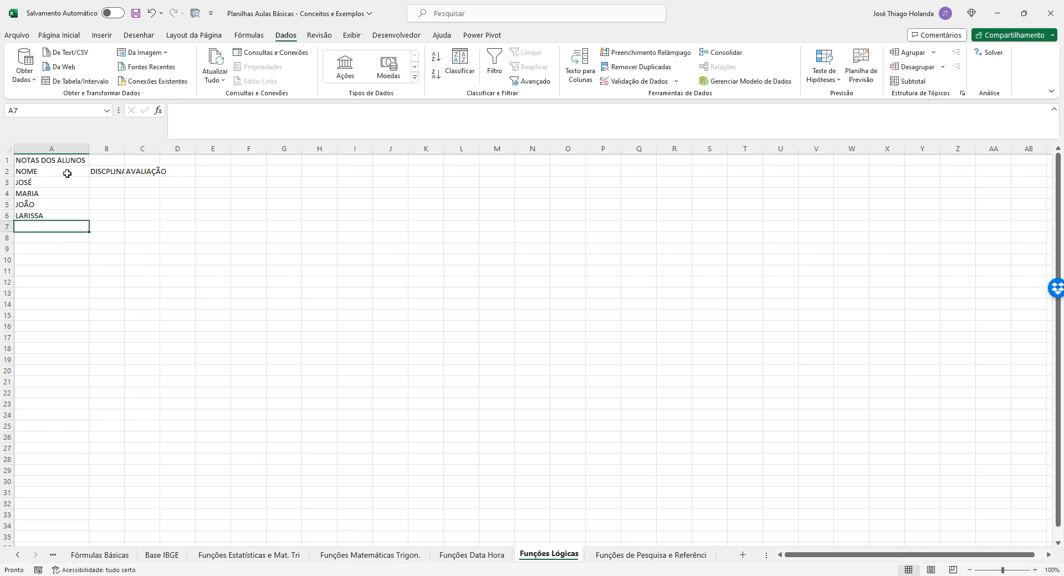
pyautogui.write('GUILHERME')
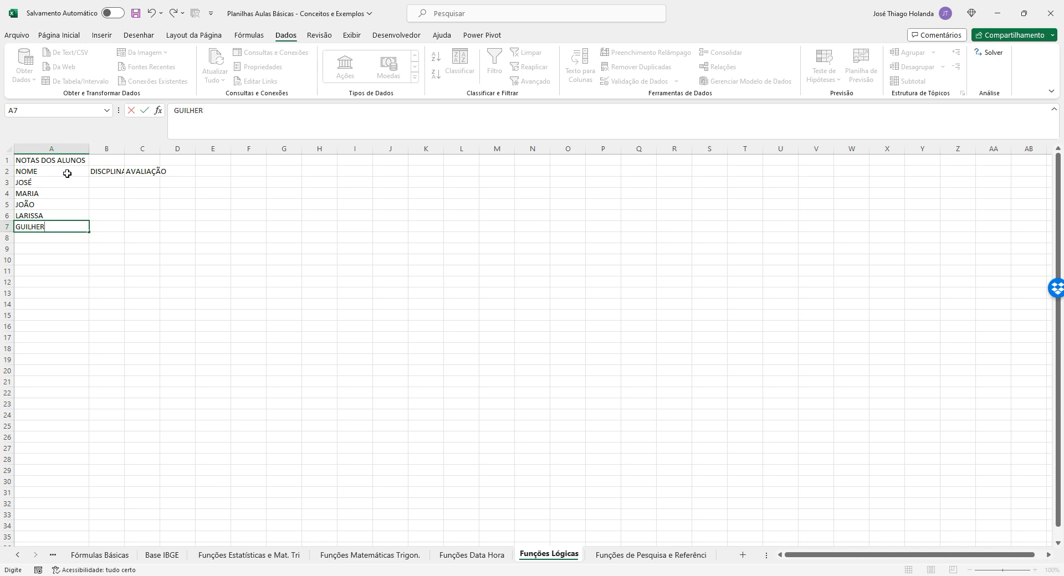
pyautogui.press('Return')
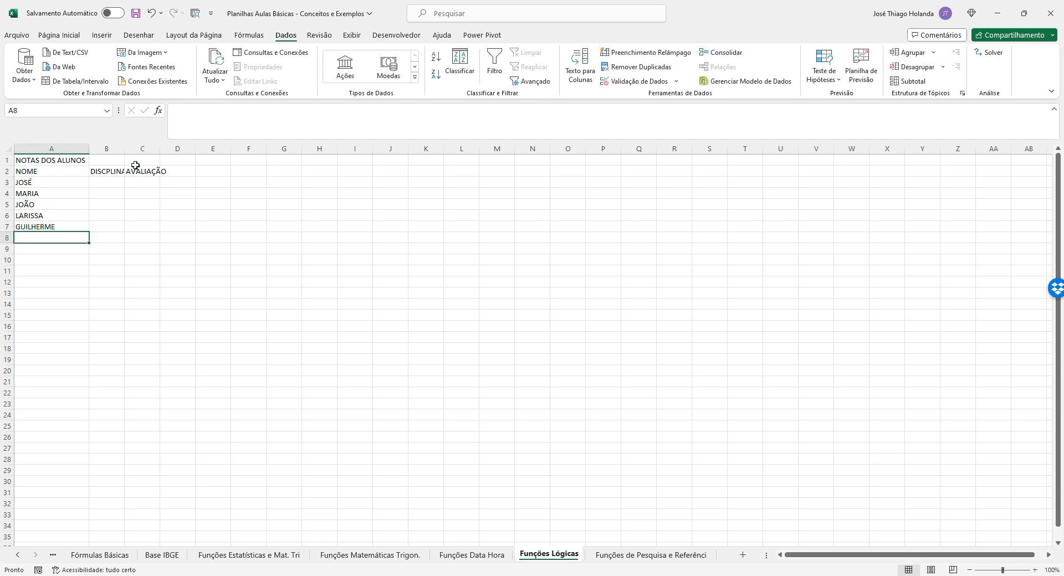
# Step: Merge and center the title across A1:C1, and fit columns B and C to their headers
pyautogui.click(133, 148)
pyautogui.doubleClick(124, 149)
pyautogui.moveTo(74, 160); pyautogui.dragTo(147, 160)
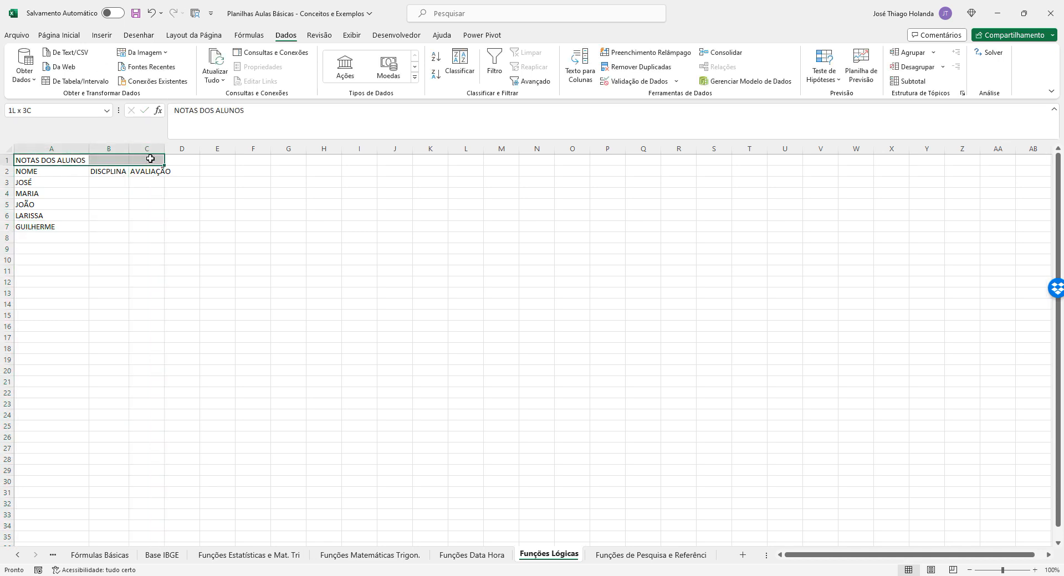
pyautogui.click(53, 35)
pyautogui.click(379, 74)
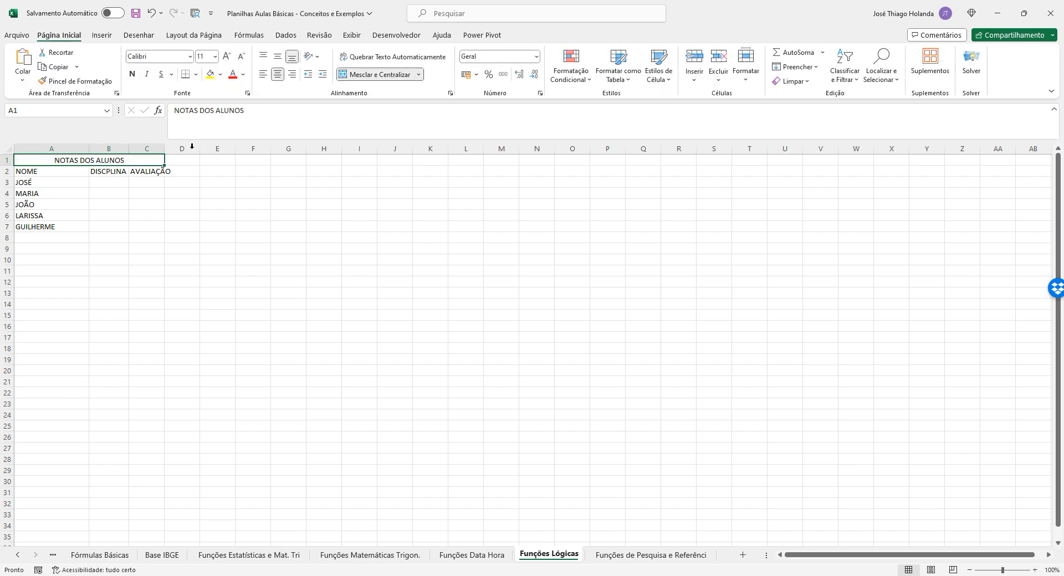
pyautogui.doubleClick(165, 148)
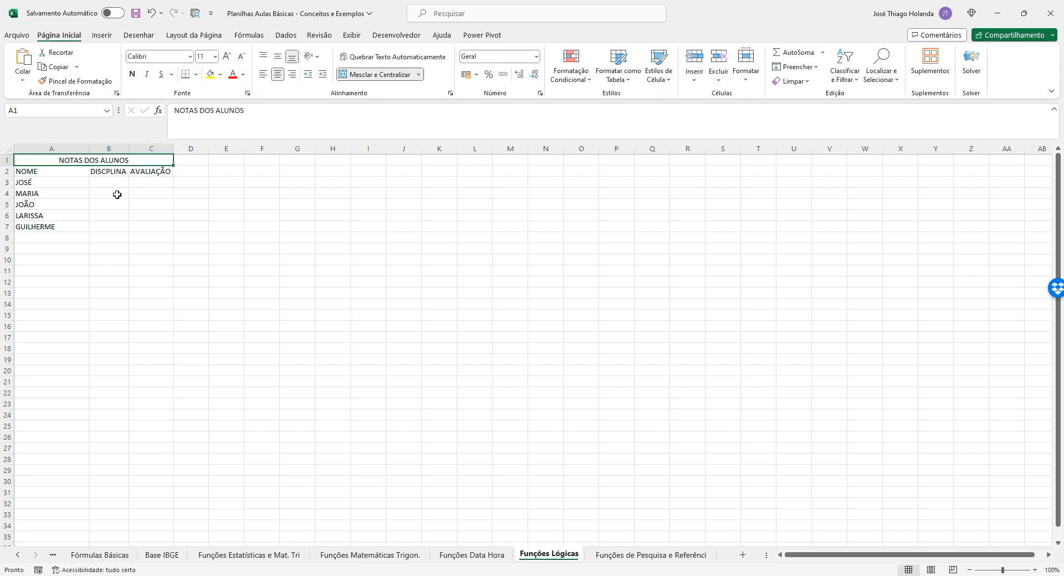
# Step: Enter MATEMÁTICA in B3 and copy it down through B7 for all five students
pyautogui.click(116, 183)
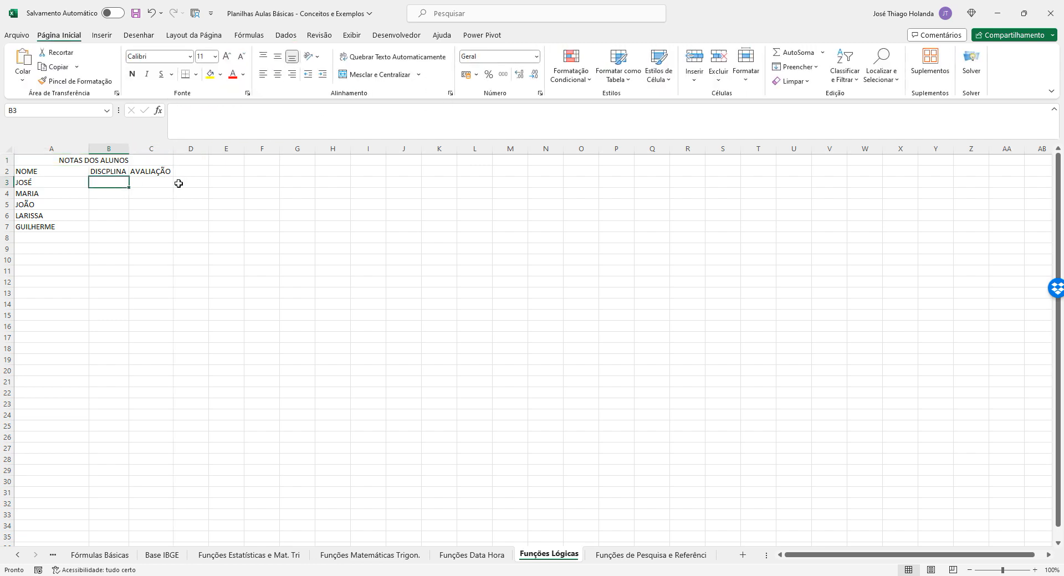
pyautogui.write('MATEMÁTICA')
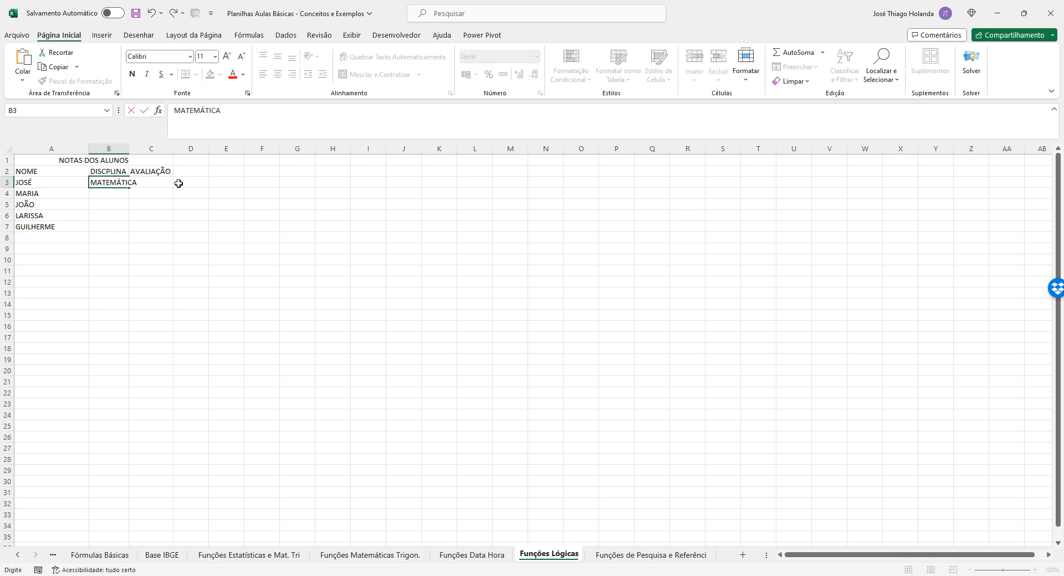
pyautogui.hotkey('ctrl', 'Return')
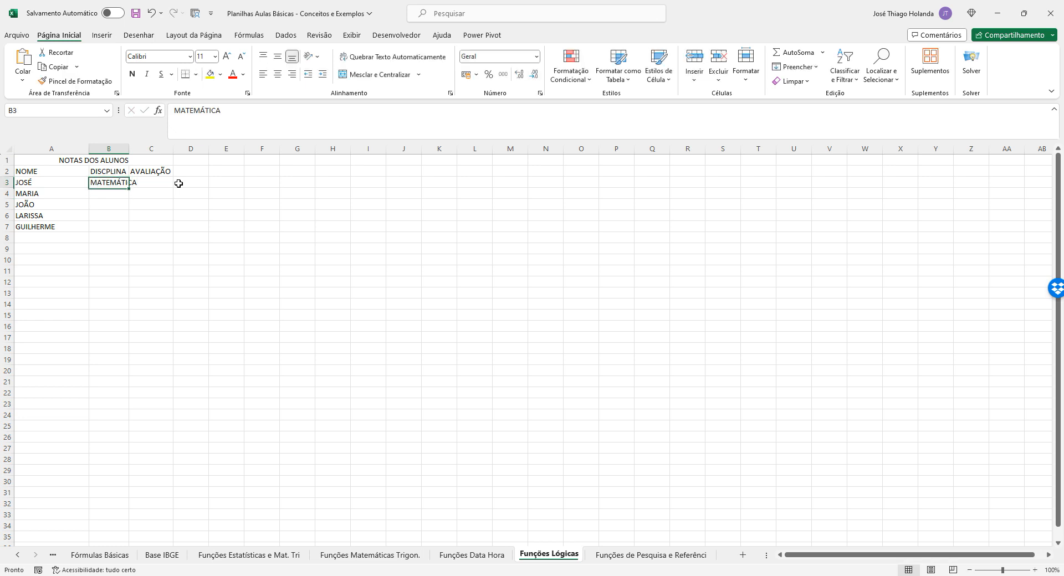
pyautogui.hotkey('ctrl', 'c')
pyautogui.hotkey('shift', 'Down')
pyautogui.hotkey('shift', 'Down')
pyautogui.hotkey('shift', 'Down')
pyautogui.hotkey('shift', 'Down')
pyautogui.hotkey('ctrl', 'v')
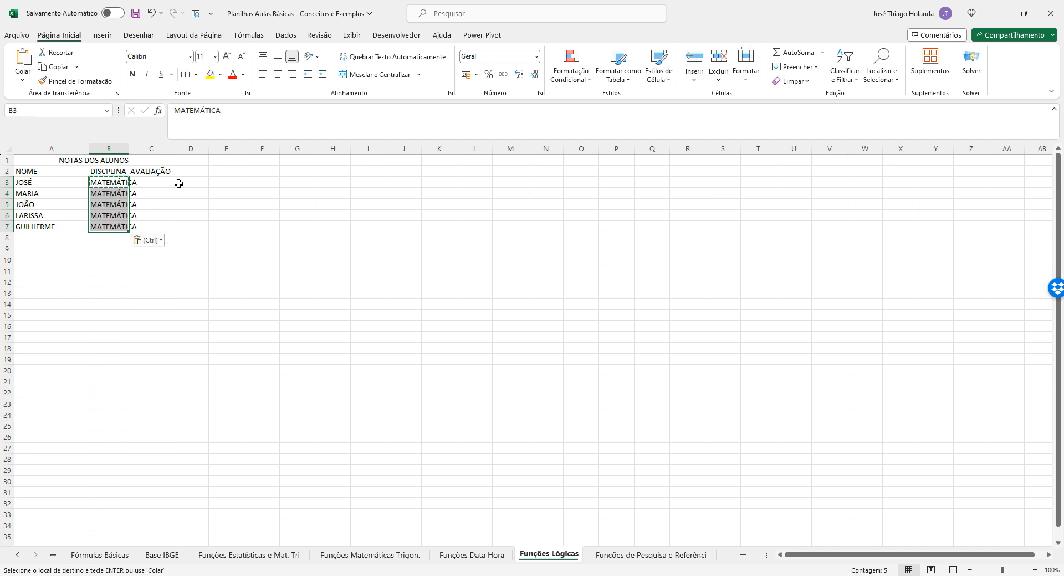
# Step: Copy the five student names from A3:A7 into A8:A12
pyautogui.press('Down')
pyautogui.press('Left')
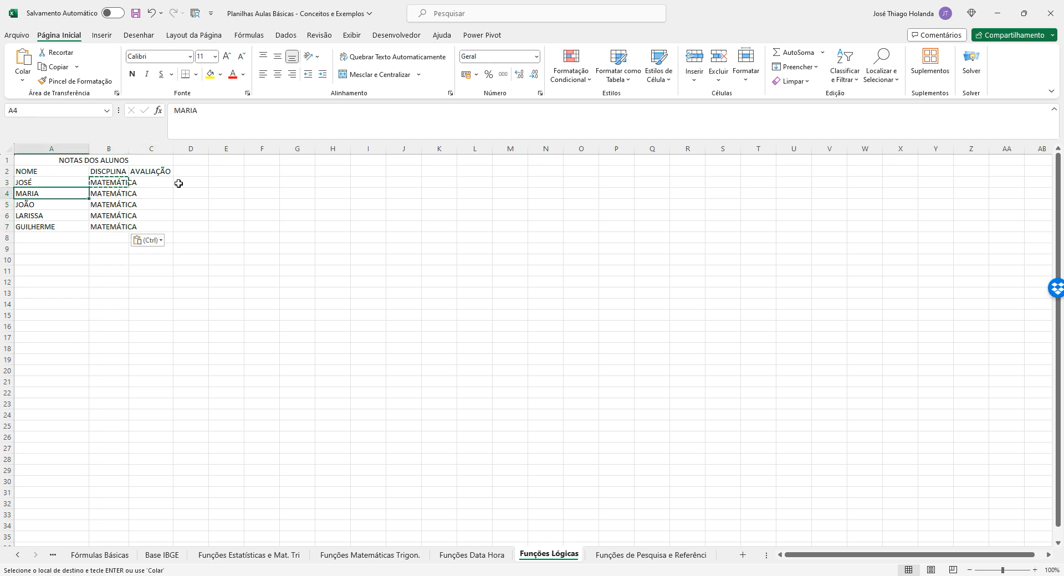
pyautogui.press('Up')
pyautogui.hotkey('shift', 'Down')
pyautogui.hotkey('shift', 'Down')
pyautogui.hotkey('shift', 'Down')
pyautogui.hotkey('shift', 'Down')
pyautogui.hotkey('ctrl', 'c')
pyautogui.press('Down')
pyautogui.press('Down')
pyautogui.press('Down')
pyautogui.press('Down')
pyautogui.press('Down')
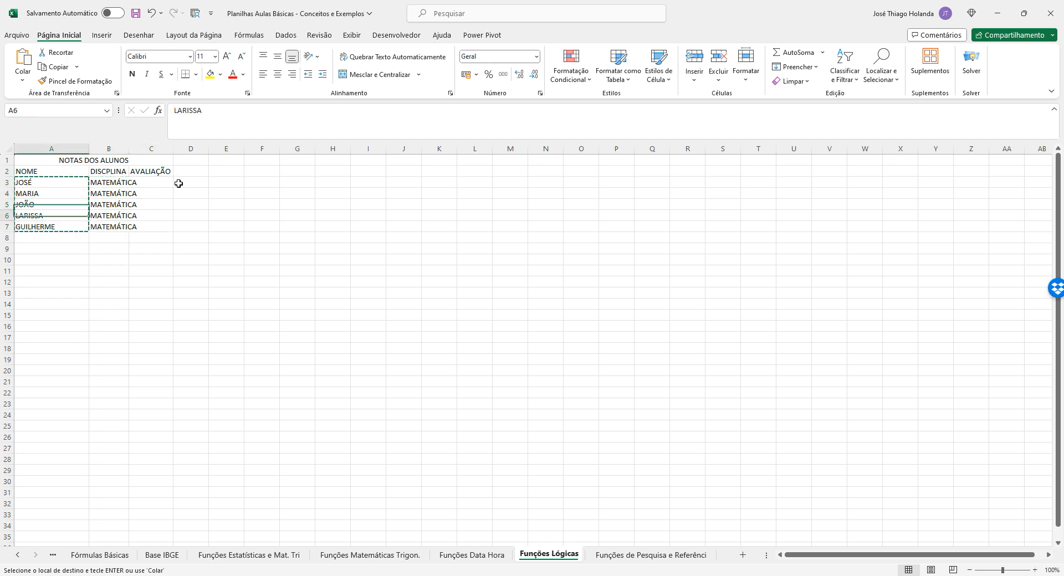
pyautogui.hotkey('ctrl', 'v')
# Step: Enter PORTUGUÊS in B8, copy it down through B12, and fit column B to its contents
pyautogui.press('Right')
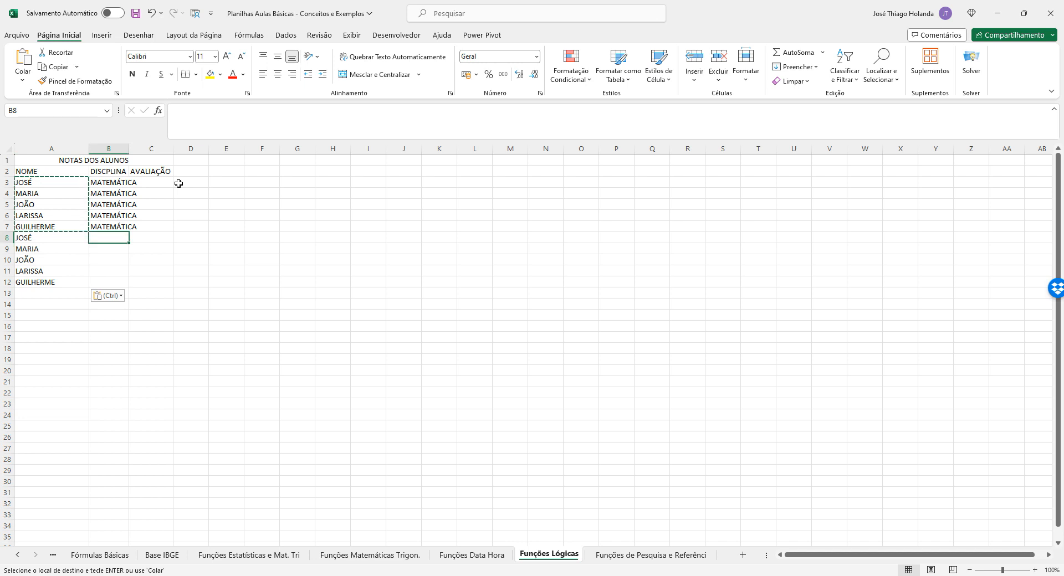
pyautogui.write('PORTIUGU')
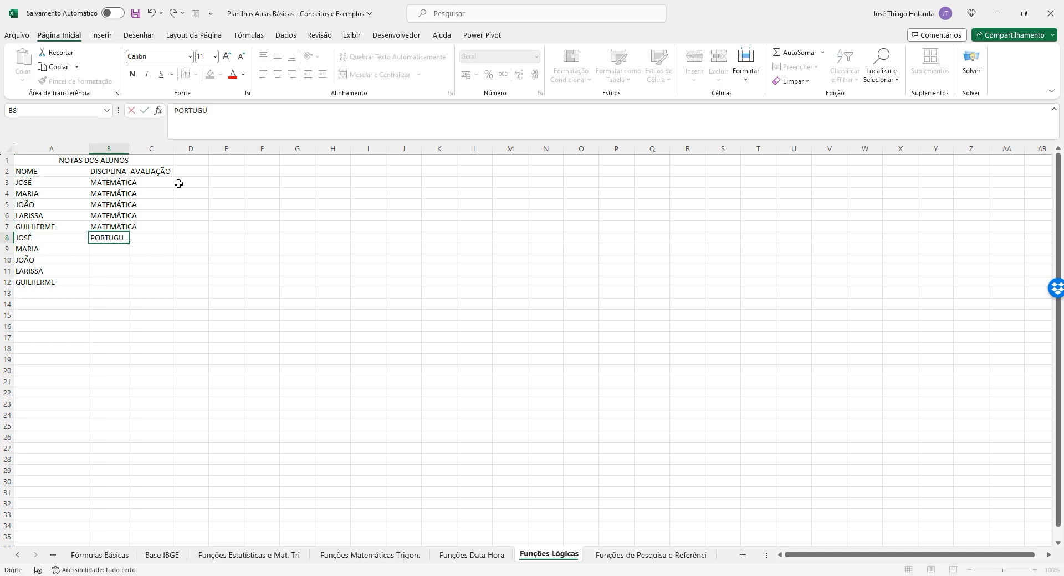
pyautogui.write('ÊS')
pyautogui.press('Return')
pyautogui.press('Up')
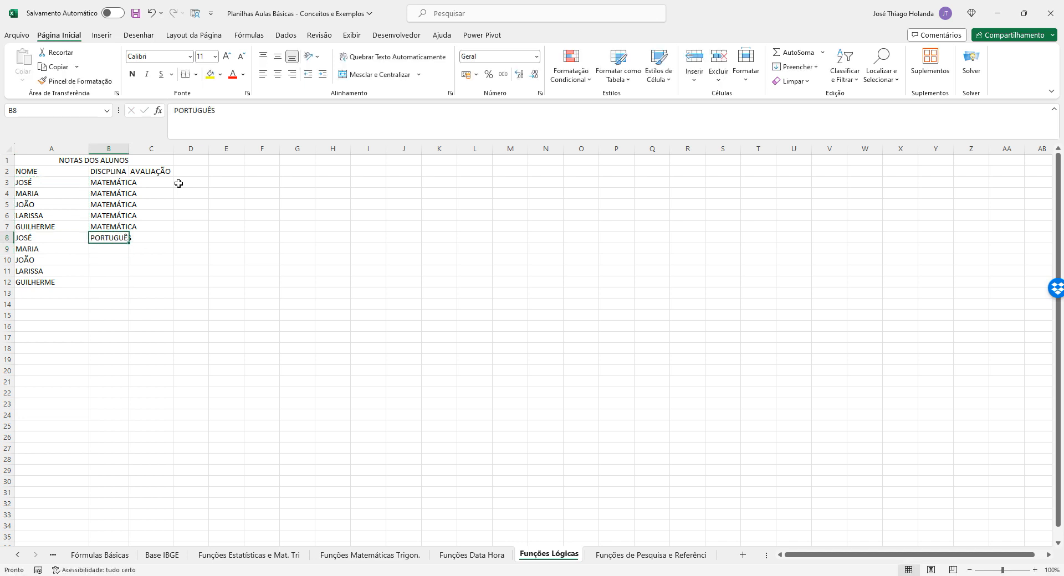
pyautogui.hotkey('ctrl', 'c')
pyautogui.hotkey('shift', 'Down')
pyautogui.hotkey('shift', 'Down')
pyautogui.hotkey('shift', 'Down')
pyautogui.hotkey('shift', 'Down')
pyautogui.press('Return')
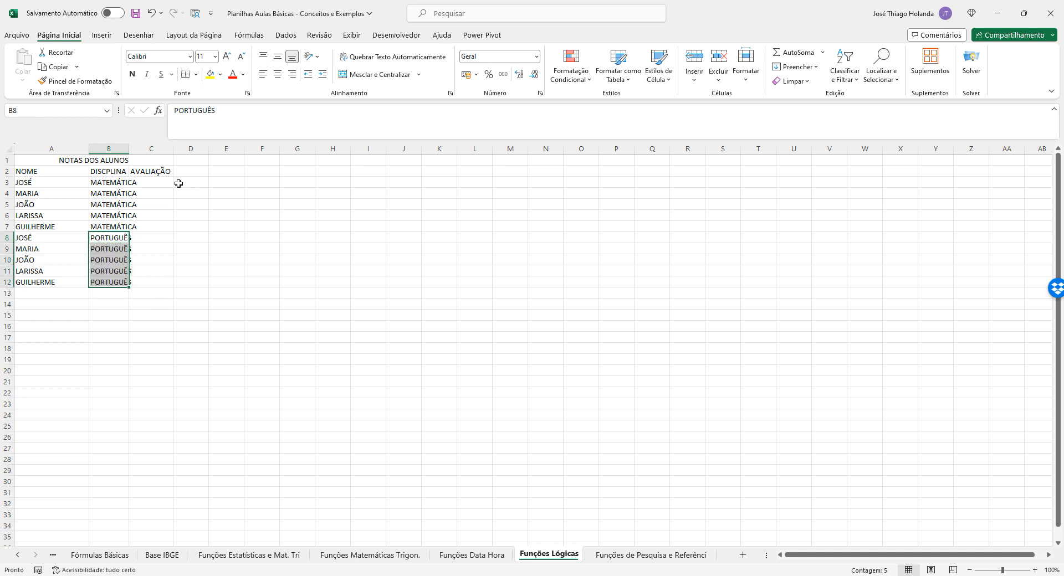
pyautogui.doubleClick(129, 148)
# Step: Enter =ALEATÓRIOENTRE(0;100) in C3 and fill it down through C12
pyautogui.click(175, 180)
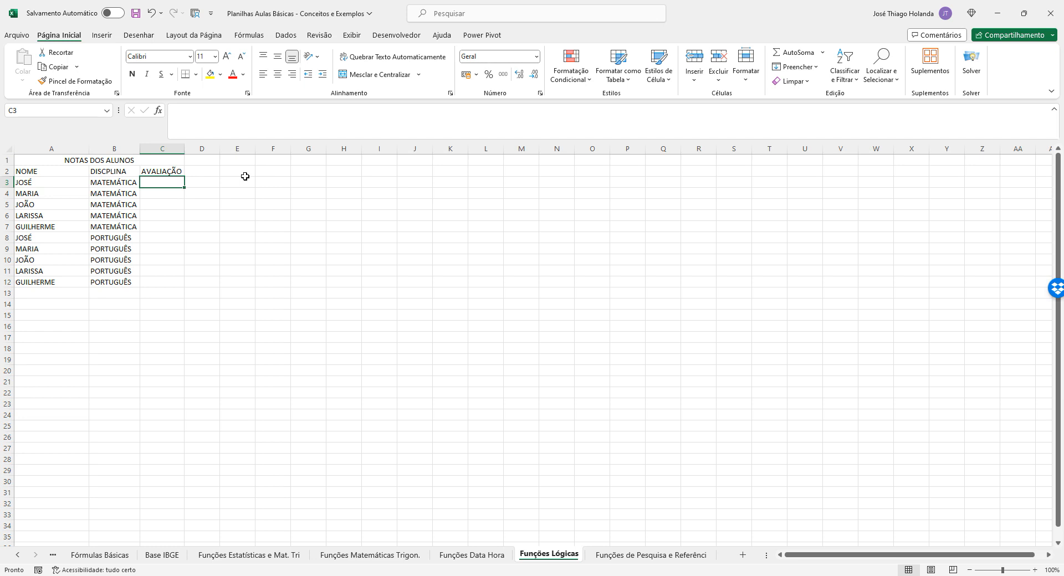
pyautogui.write('=ALE')
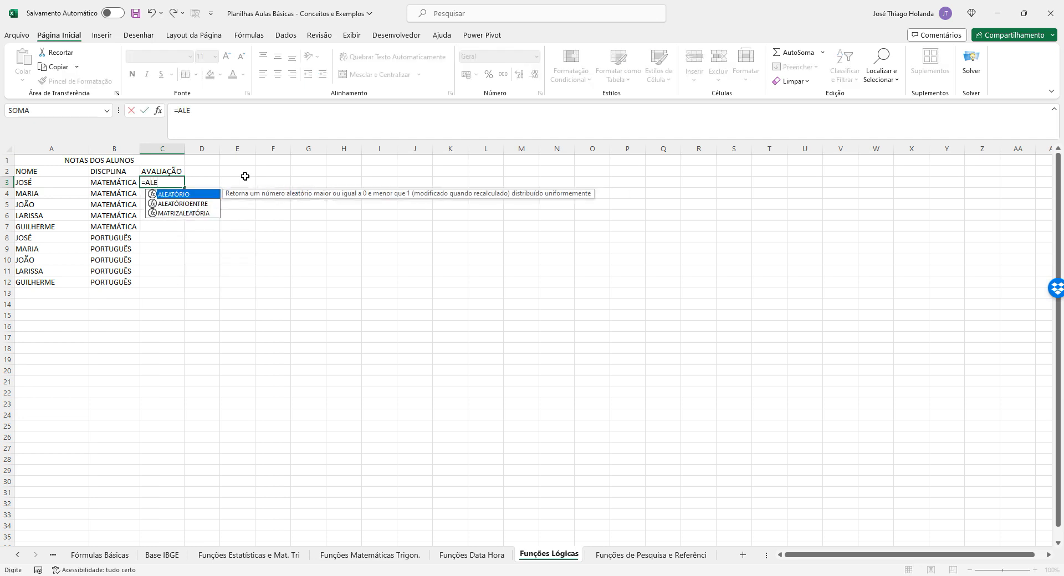
pyautogui.write('ATÓRIO')
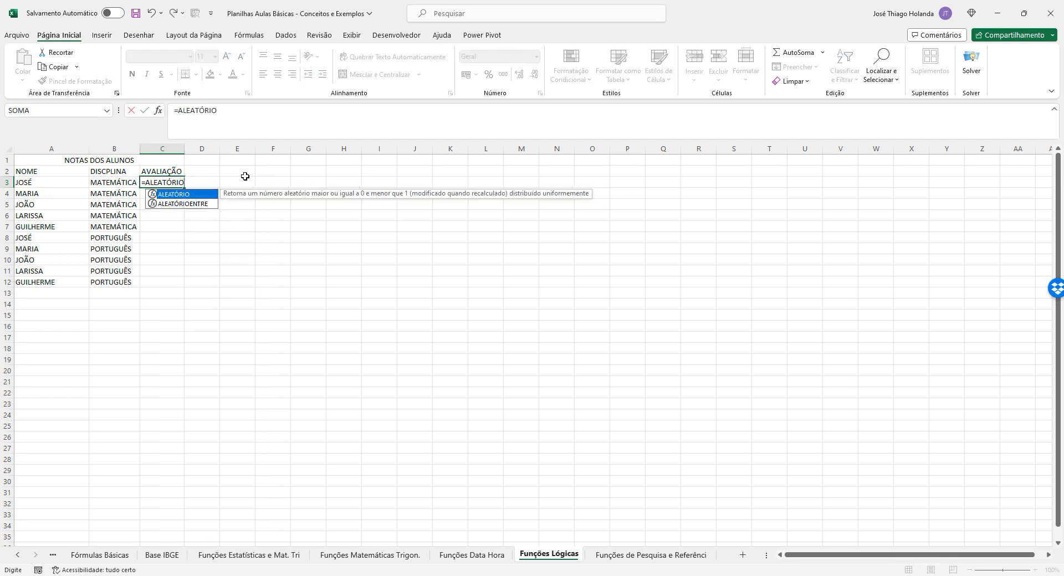
pyautogui.write('E')
pyautogui.press('Tab')
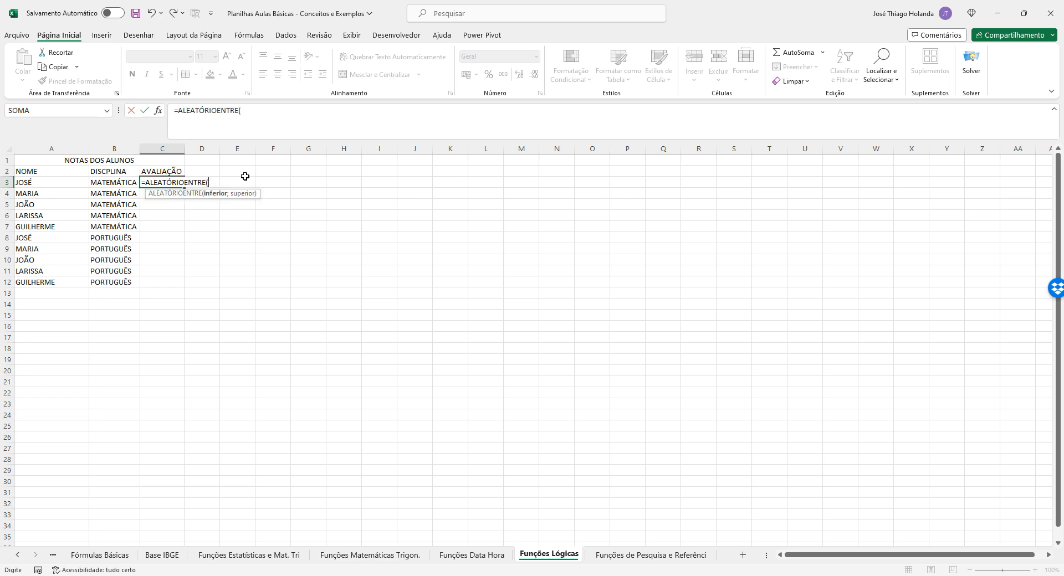
pyautogui.write('0;100)')
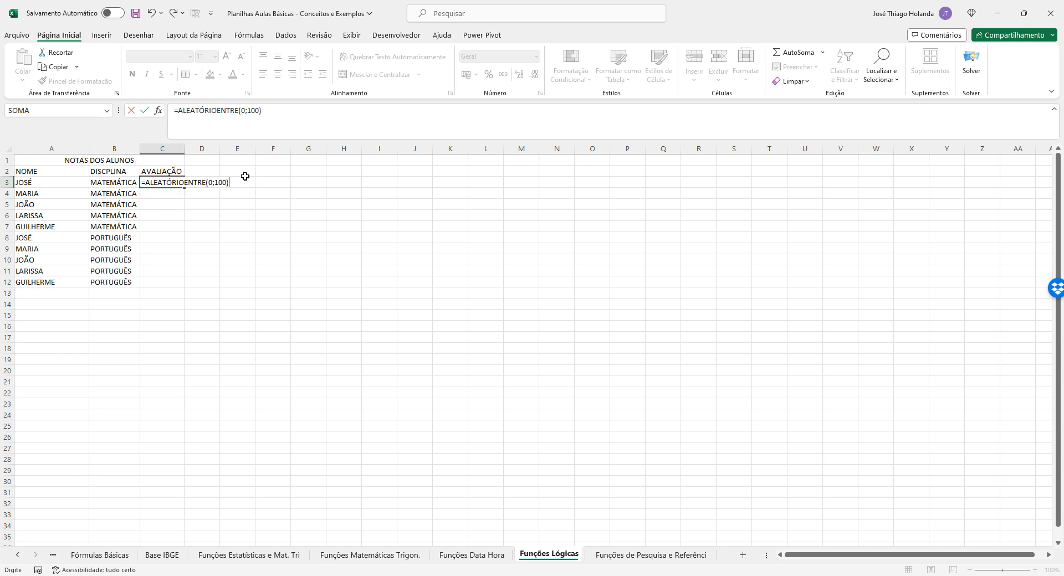
pyautogui.press('Return')
pyautogui.press('Up')
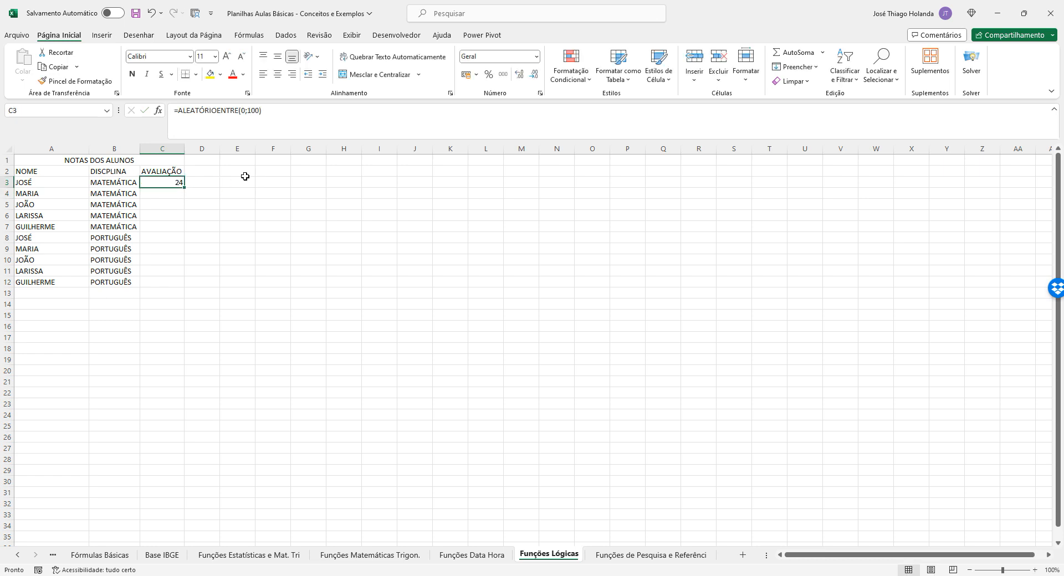
pyautogui.moveTo(184, 190); pyautogui.dragTo(180, 283)
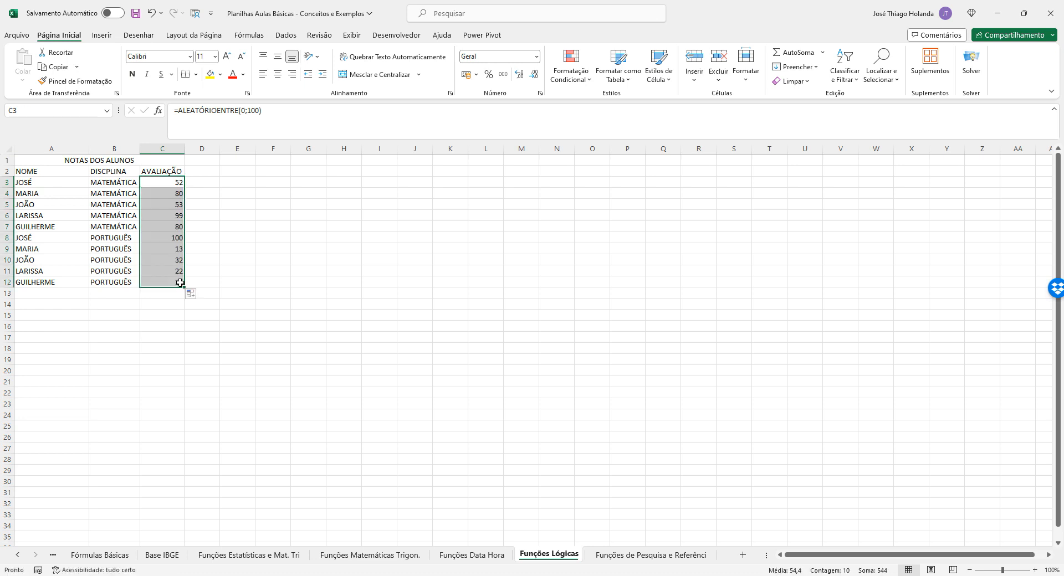
# Step: Replace the random formulas in C3:C12 with their values and check several of the grade cells
pyautogui.hotkey('ctrl', 'c')
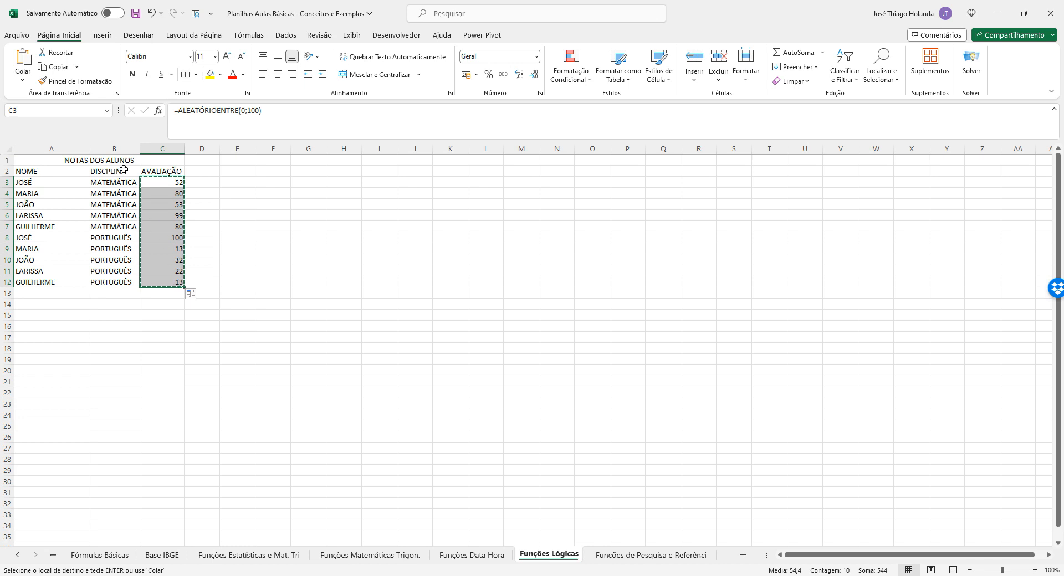
pyautogui.click(22, 79)
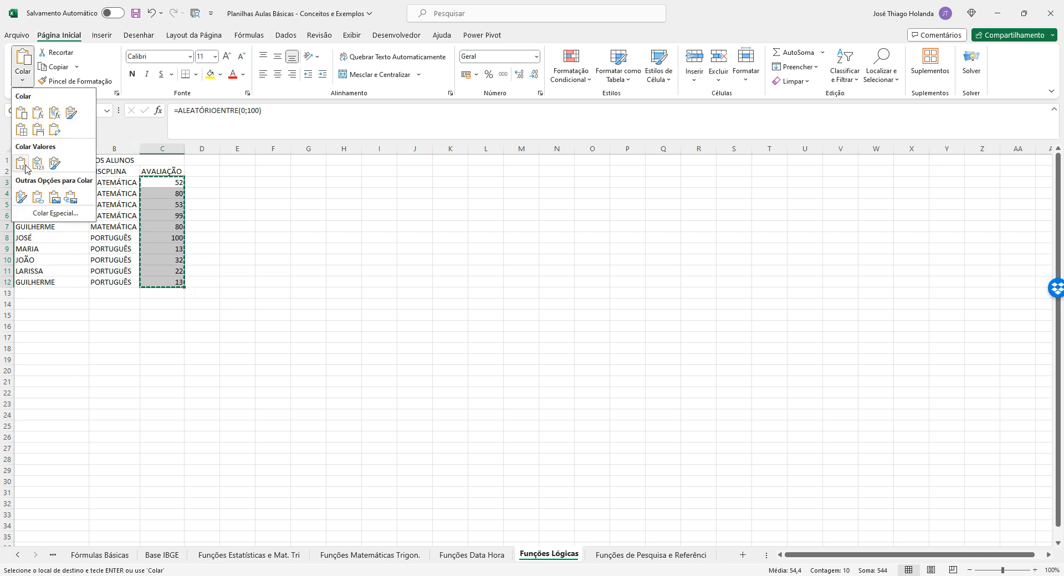
pyautogui.click(20, 165)
pyautogui.click(231, 225)
pyautogui.press('Escape')
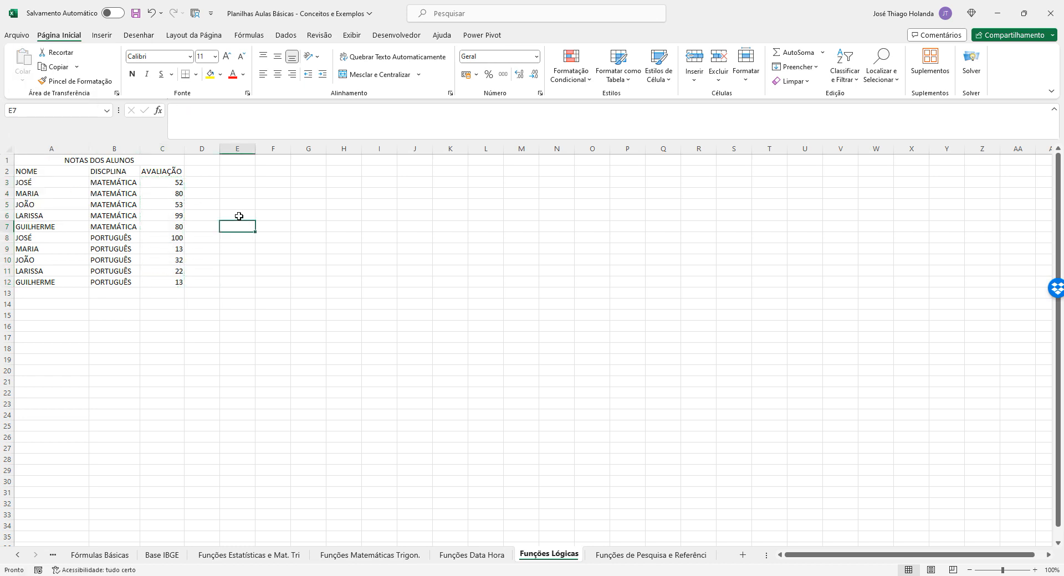
pyautogui.click(154, 240)
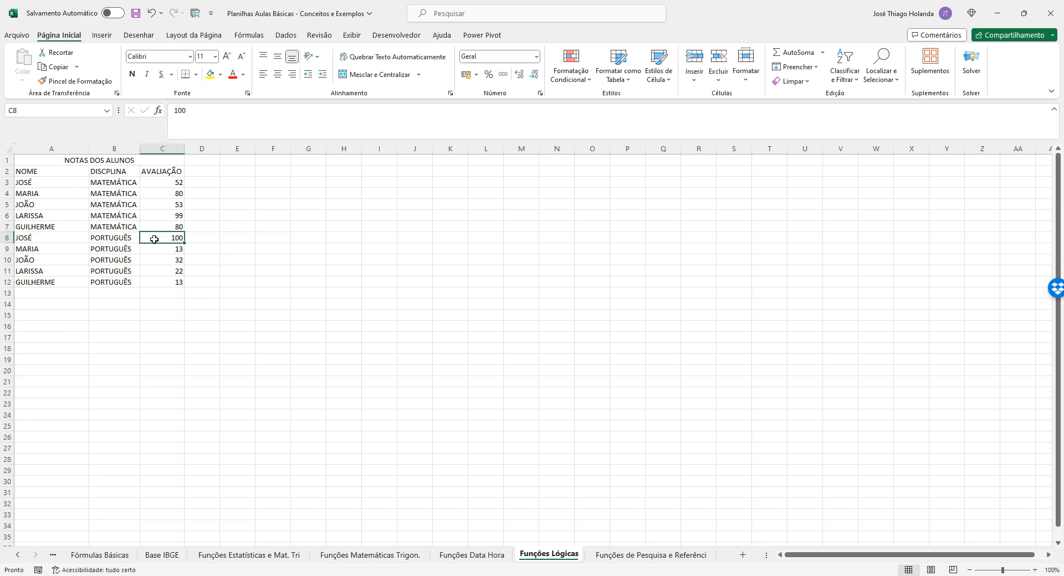
pyautogui.click(165, 183)
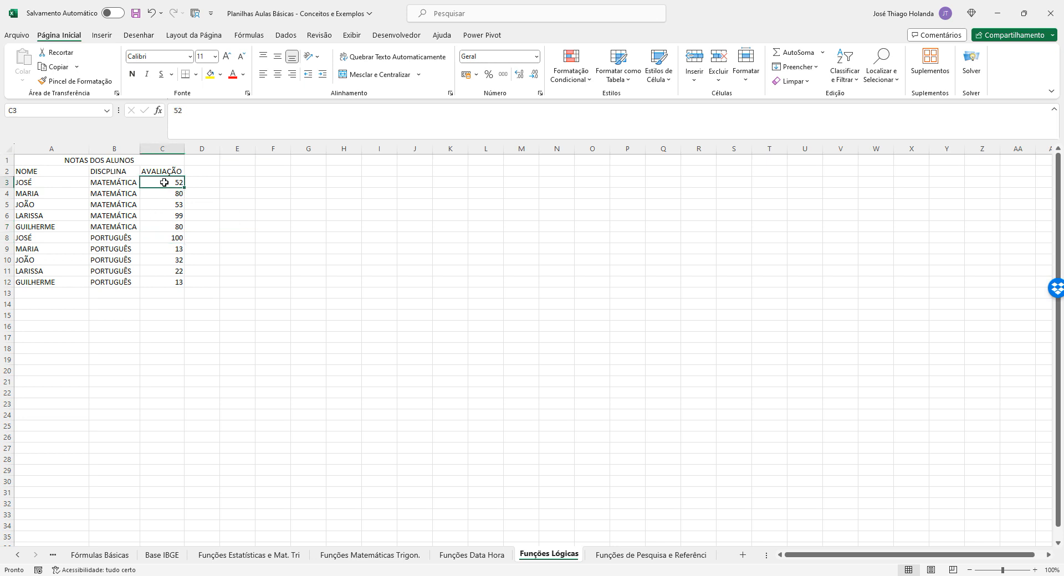
pyautogui.click(165, 217)
pyautogui.click(161, 248)
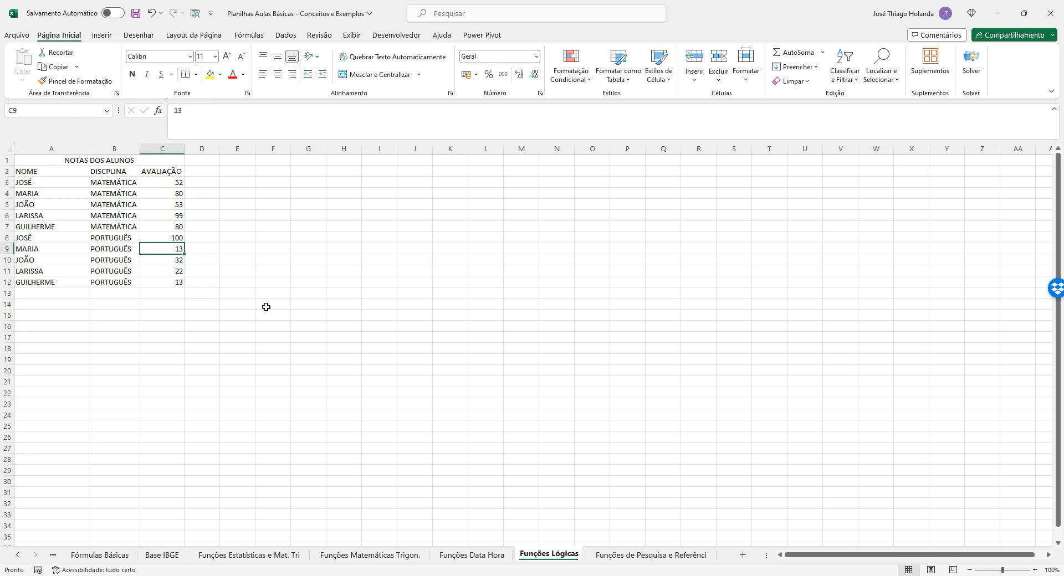
pyautogui.click(208, 269)
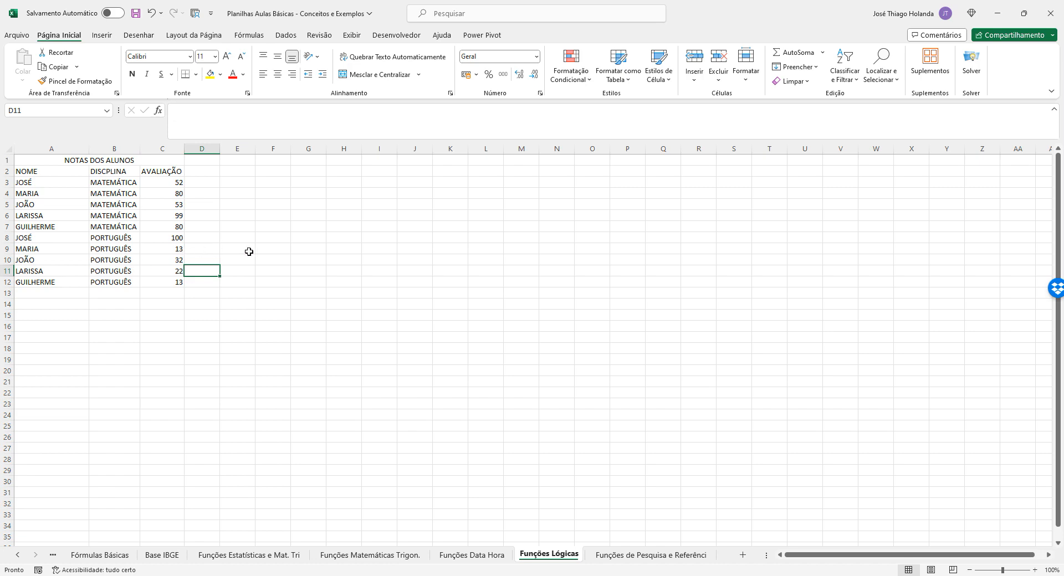
# Step: Narrow column A so that it is only slightly wider than the student names
pyautogui.click(126, 159)
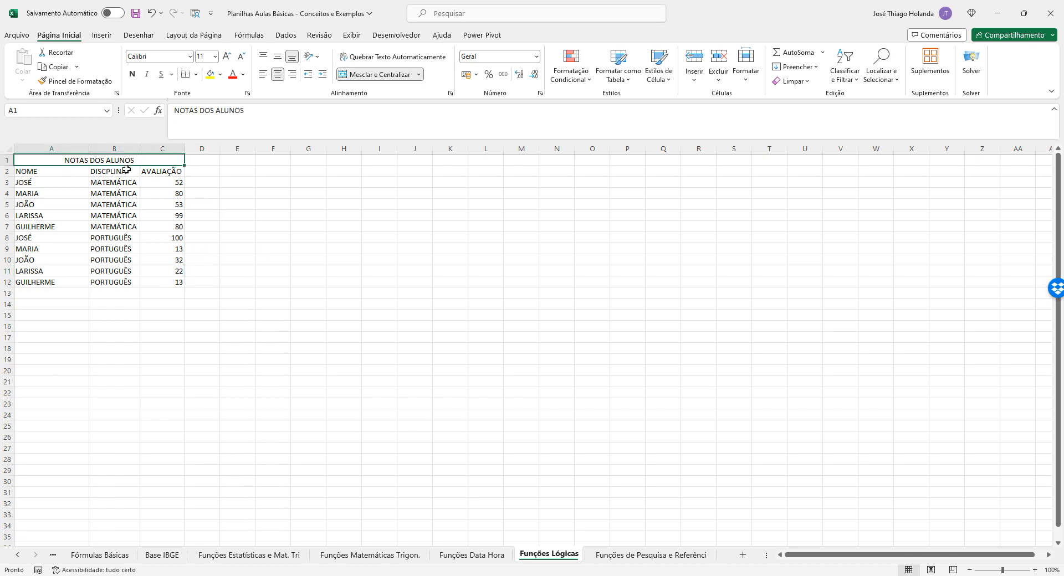
pyautogui.keyDown('ctrl'); pyautogui.scroll(1, 90, 178); pyautogui.keyUp('ctrl')
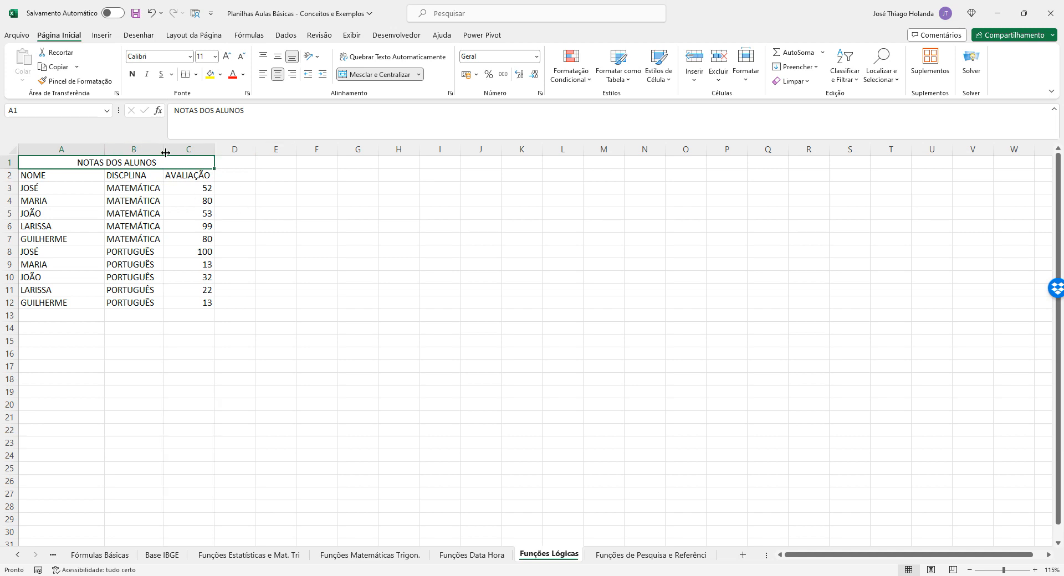
pyautogui.click(99, 148)
pyautogui.doubleClick(105, 148)
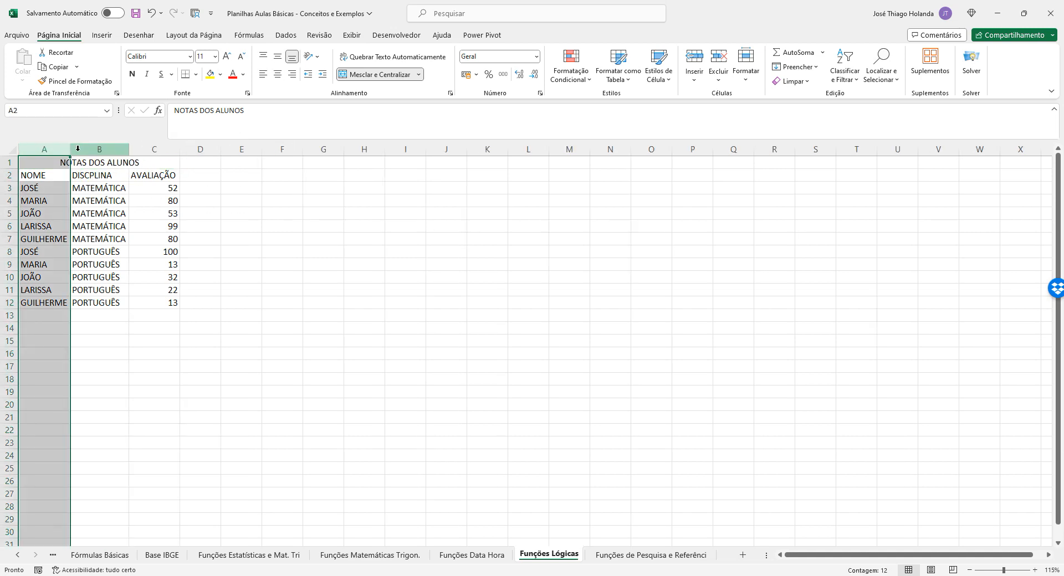
pyautogui.moveTo(69, 150); pyautogui.dragTo(93, 148)
pyautogui.click(138, 212)
# Step: Add the header SITUAÇÃO in D2 and fit column D to it
pyautogui.click(220, 178)
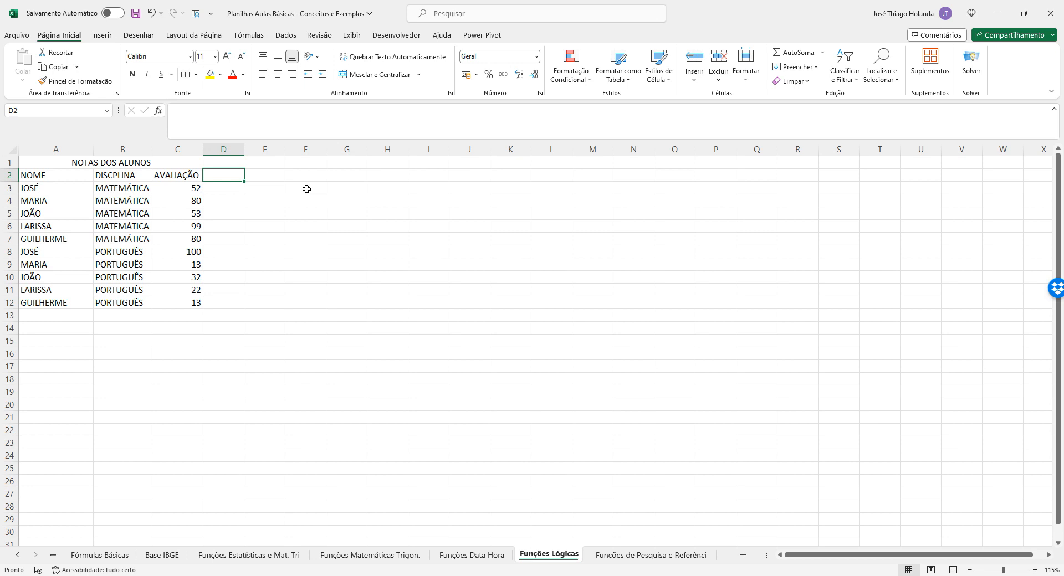
pyautogui.write('SI')
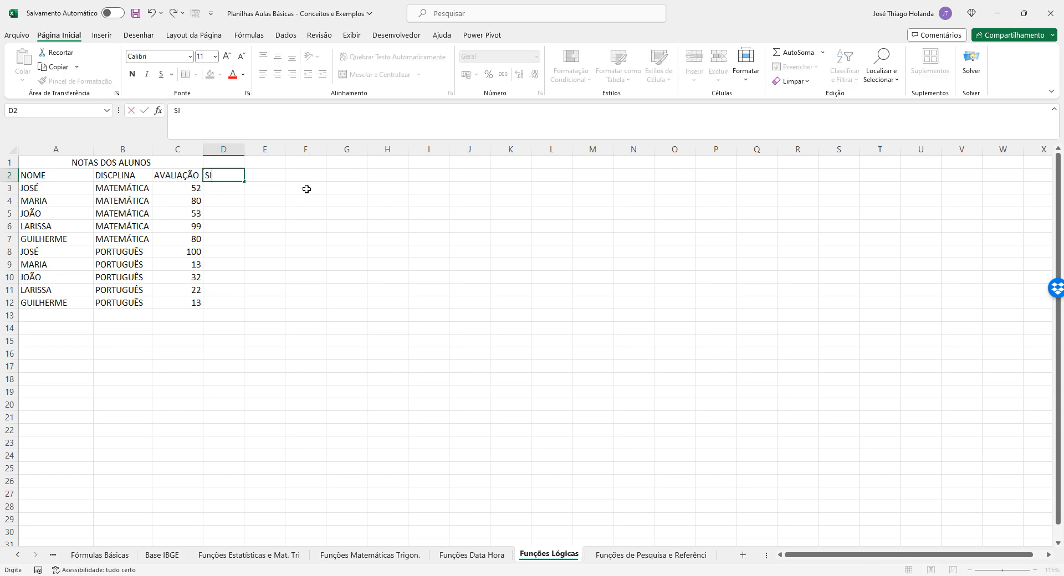
pyautogui.write('TUAÇÃO')
pyautogui.press('Return')
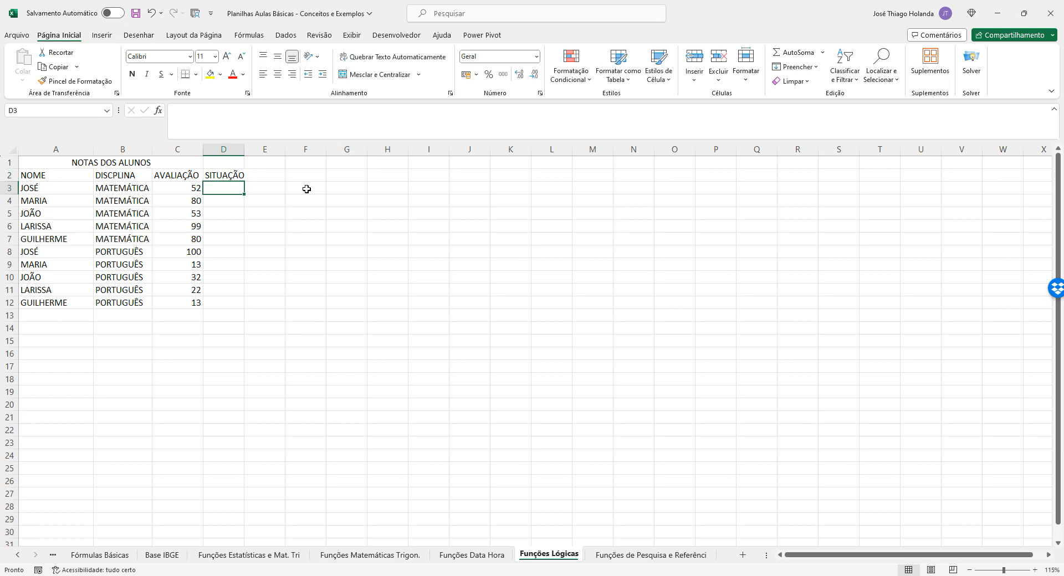
pyautogui.doubleClick(244, 149)
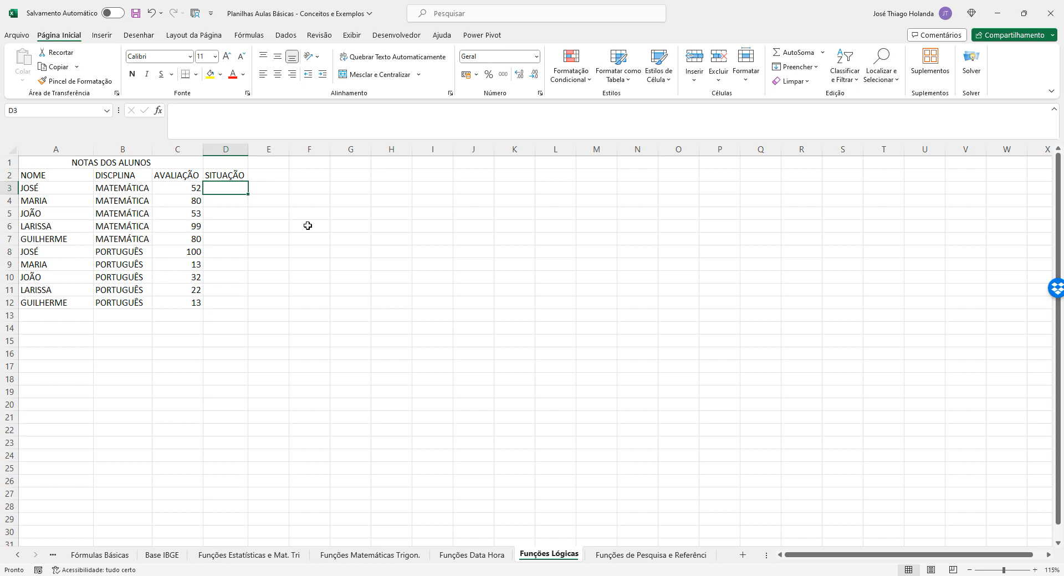
# Step: Start an SE formula in D3 that tests C3>=H1 and returns "APROVADO" when true
pyautogui.write('=')
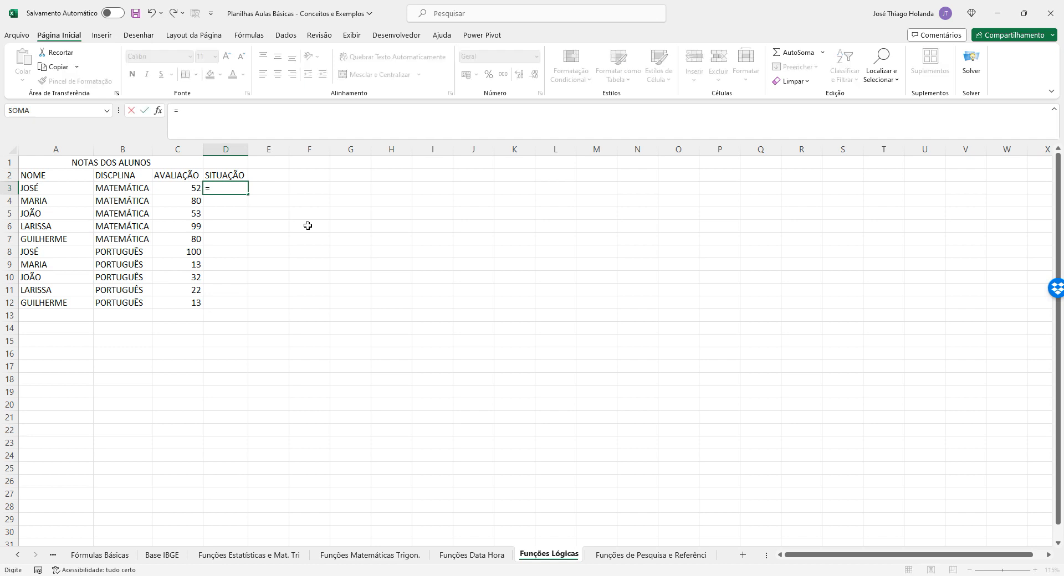
pyautogui.write('S')
pyautogui.press('BackSpace')
pyautogui.write('SE')
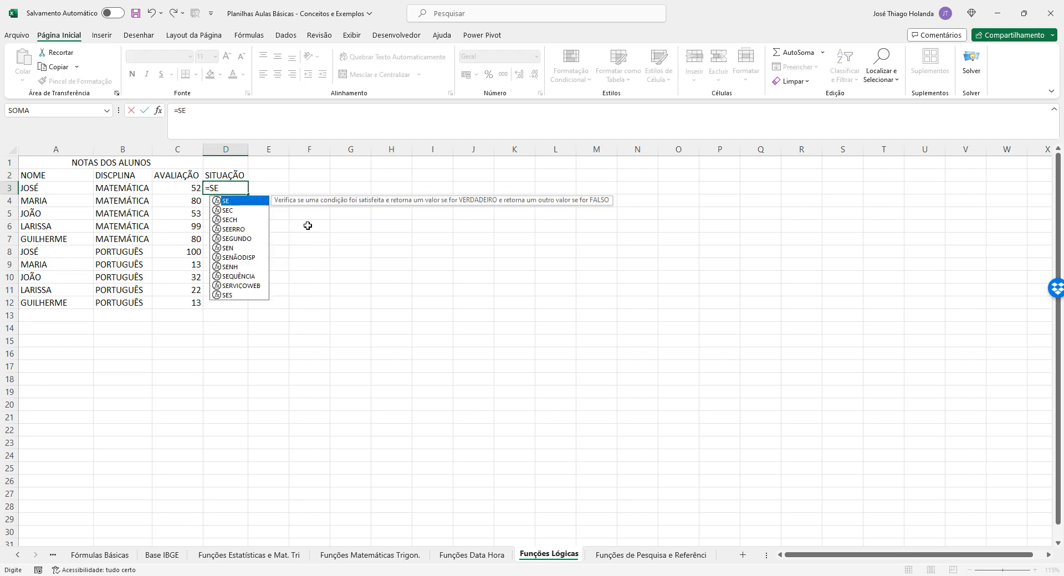
pyautogui.write('(')
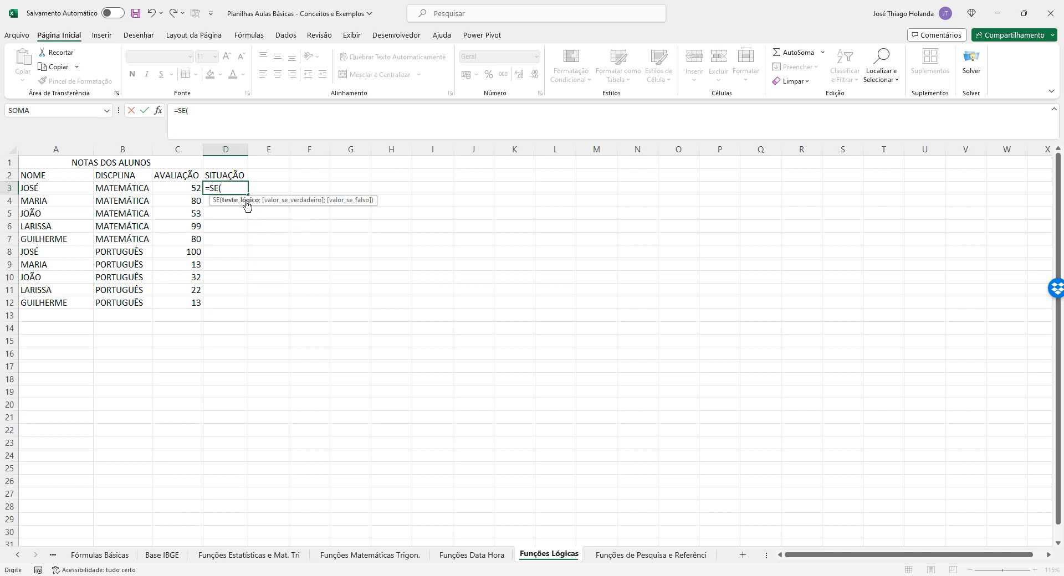
pyautogui.click(183, 188)
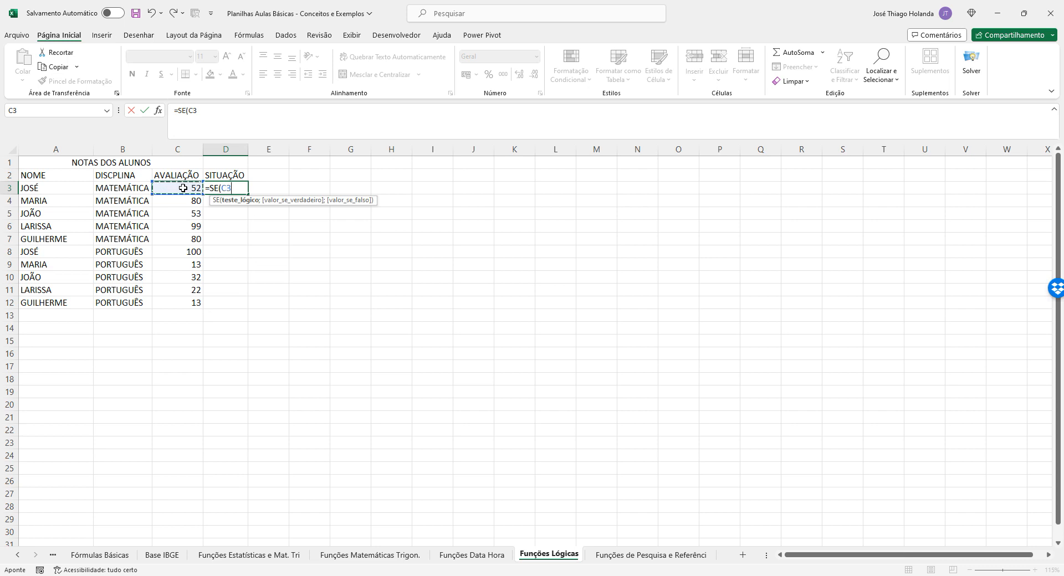
pyautogui.write('>=')
pyautogui.click(400, 161)
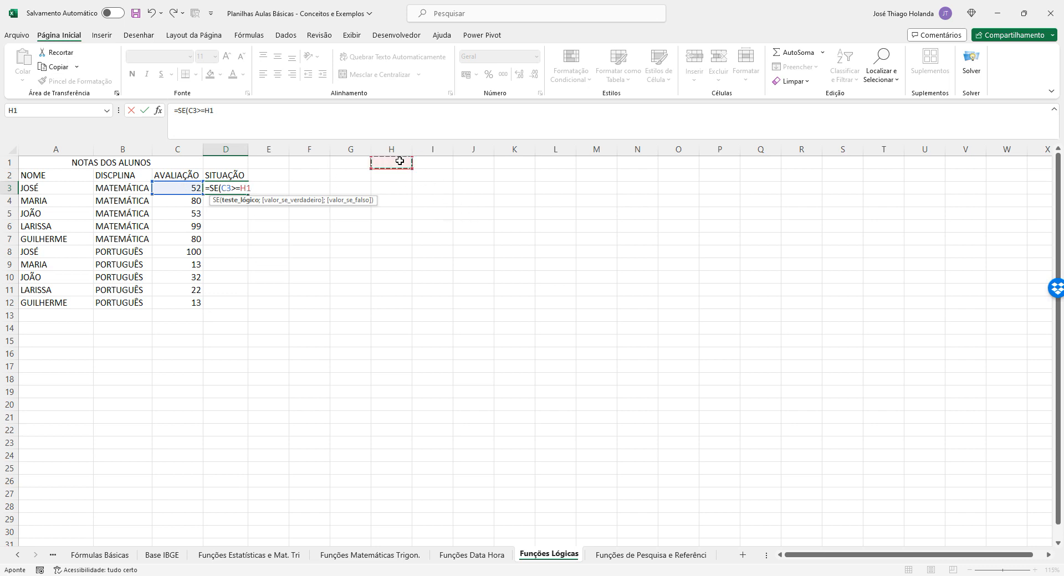
pyautogui.write(';')
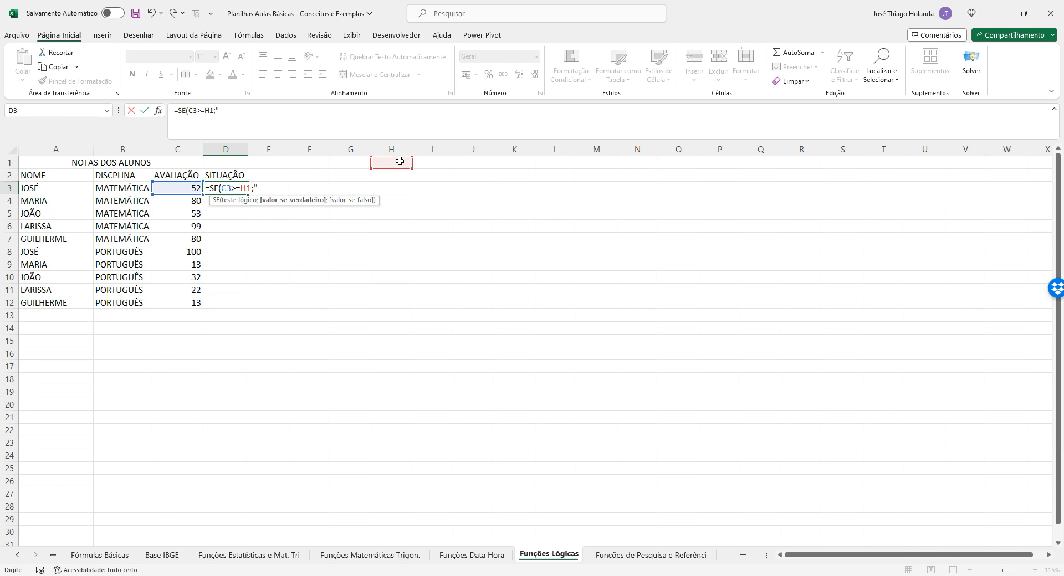
pyautogui.write('"APROVADO";')
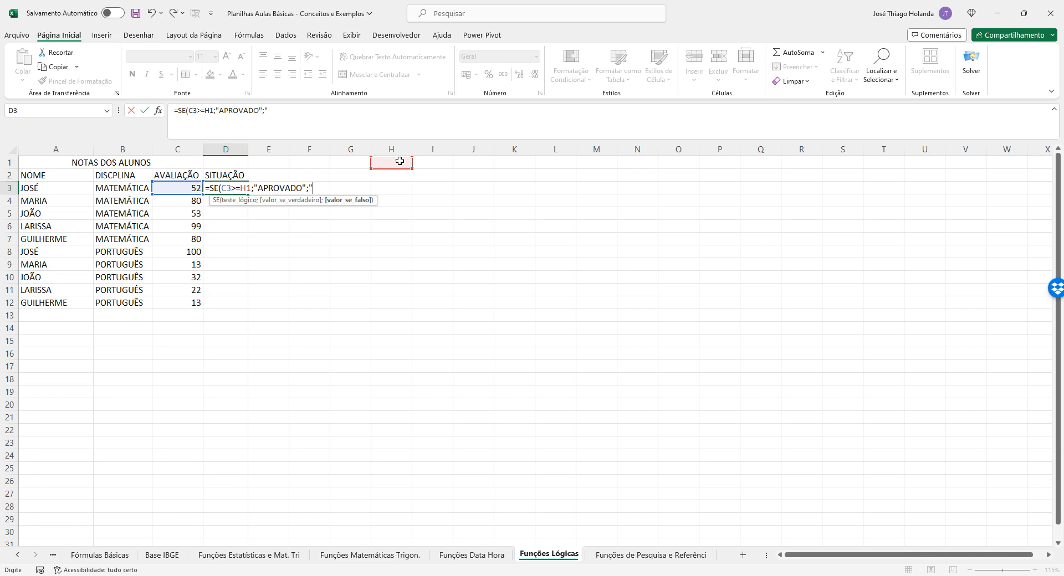
pyautogui.write('"REPROVADO')
pyautogui.press('BackSpace')
pyautogui.press('BackSpace')
pyautogui.press('BackSpace')
pyautogui.press('BackSpace')
pyautogui.press('BackSpace')
pyautogui.press('BackSpace')
pyautogui.press('BackSpace')
pyautogui.press('BackSpace')
# Step: Complete the SE formula in D3 with "EM RECUPERAÇÃO" as the value when false
pyautogui.write('EM RECIUUPERA')
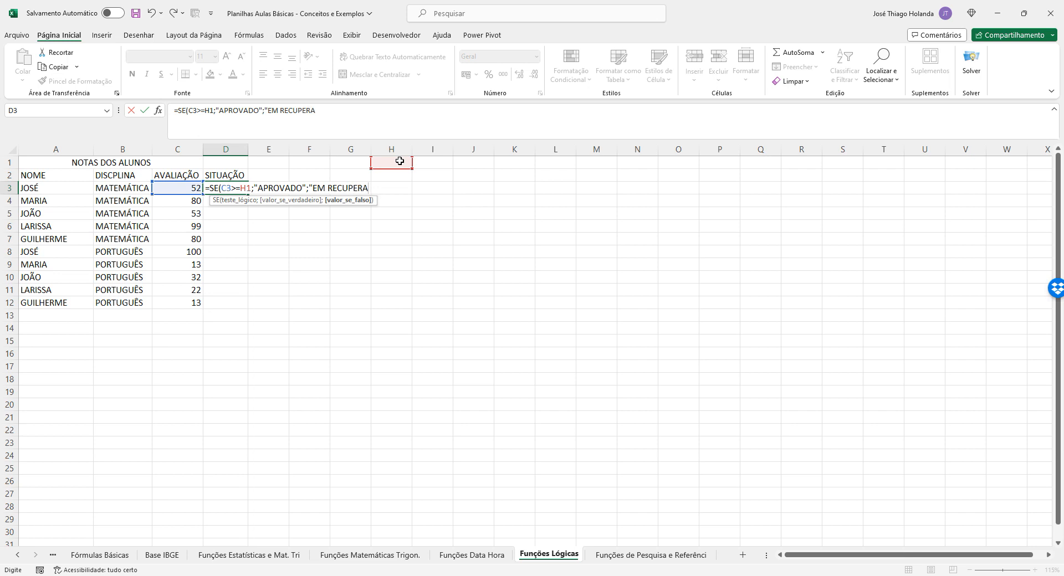
pyautogui.write('ÇÃO')
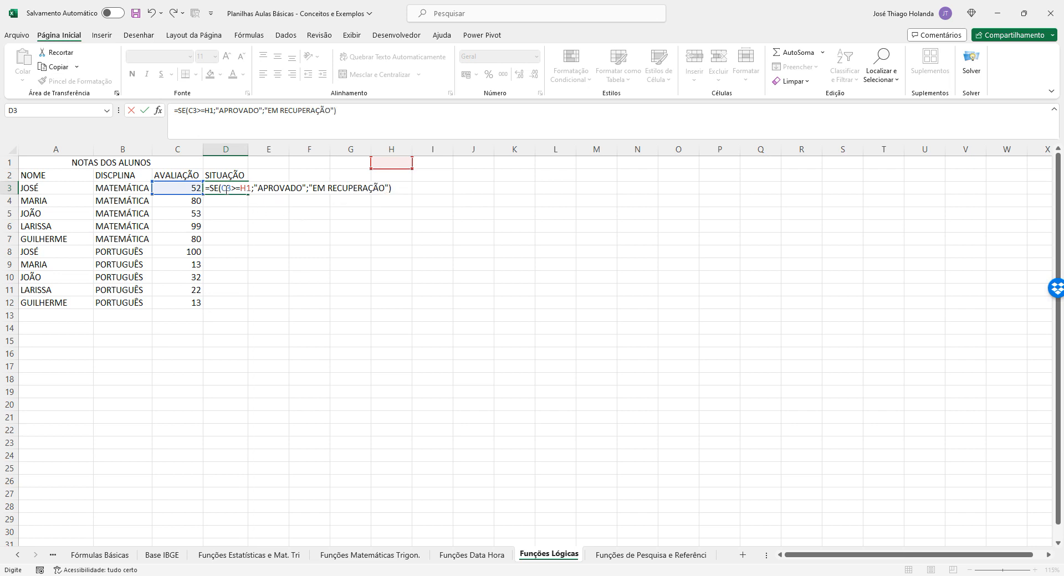
pyautogui.moveTo(222, 188); pyautogui.dragTo(390, 193)
pyautogui.press('Return')
pyautogui.click(280, 201)
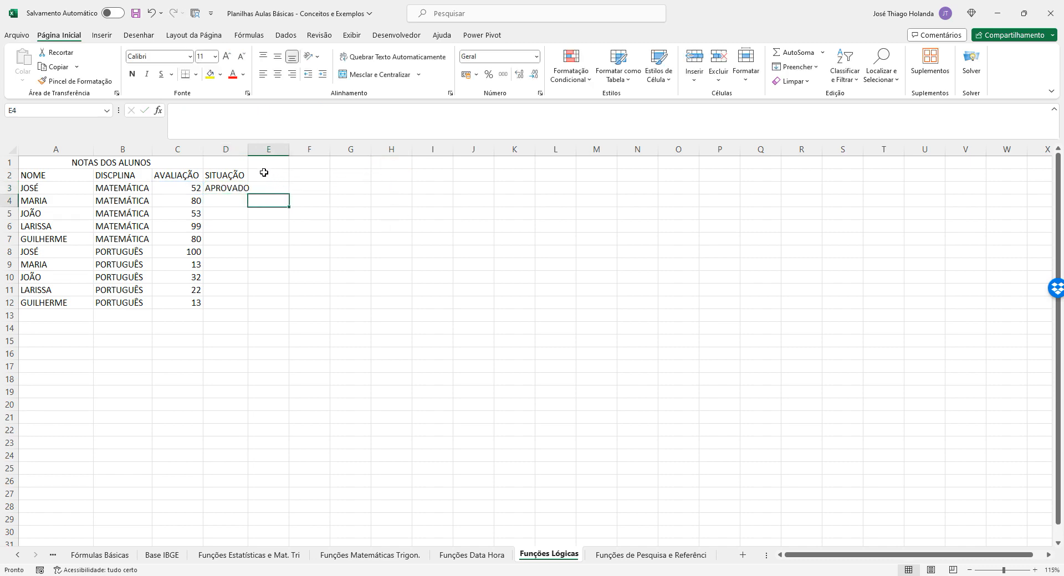
# Step: Enter 70 in H1 as the passing mark and widen column D to fit the "EM RECUPERAÇÃO" text
pyautogui.moveTo(249, 153); pyautogui.dragTo(254, 154)
pyautogui.click(381, 162)
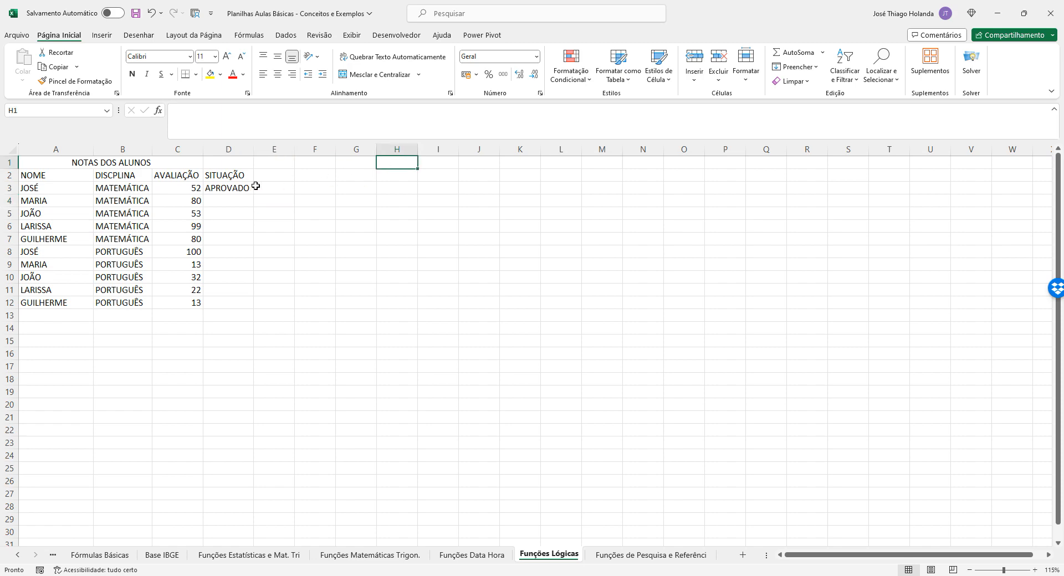
pyautogui.click(238, 188)
pyautogui.click(406, 162)
pyautogui.write('70')
pyautogui.press('Return')
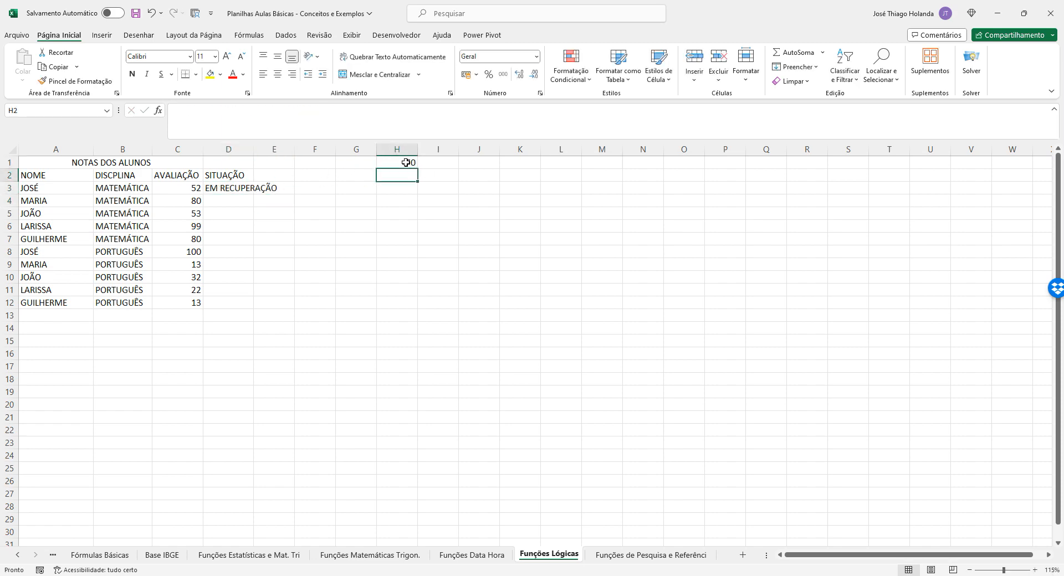
pyautogui.moveTo(254, 150); pyautogui.dragTo(281, 149)
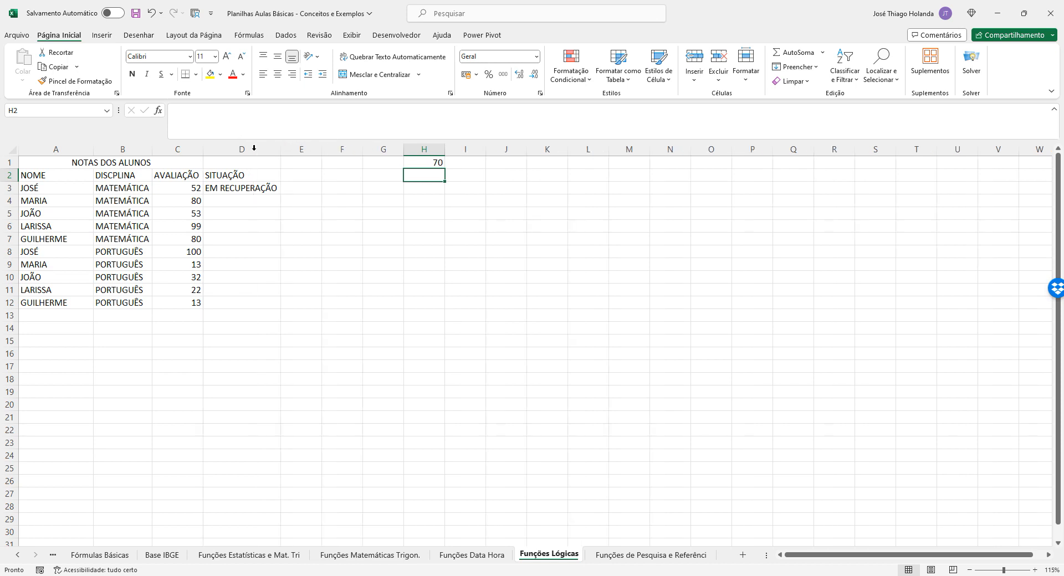
# Step: Make the H1 reference in the D3 SE formula absolute as $H$1
pyautogui.click(265, 189)
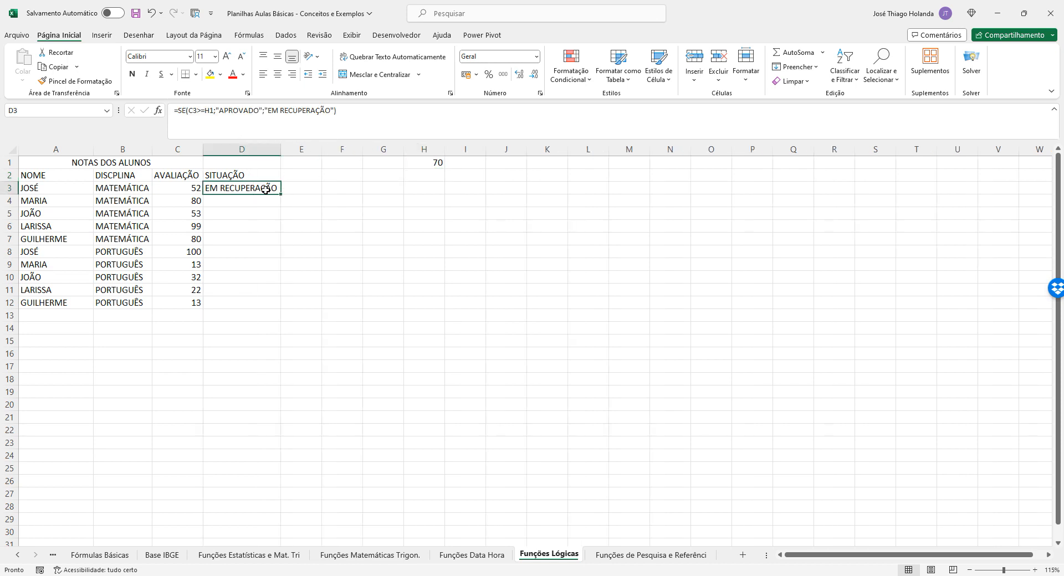
pyautogui.click(211, 111)
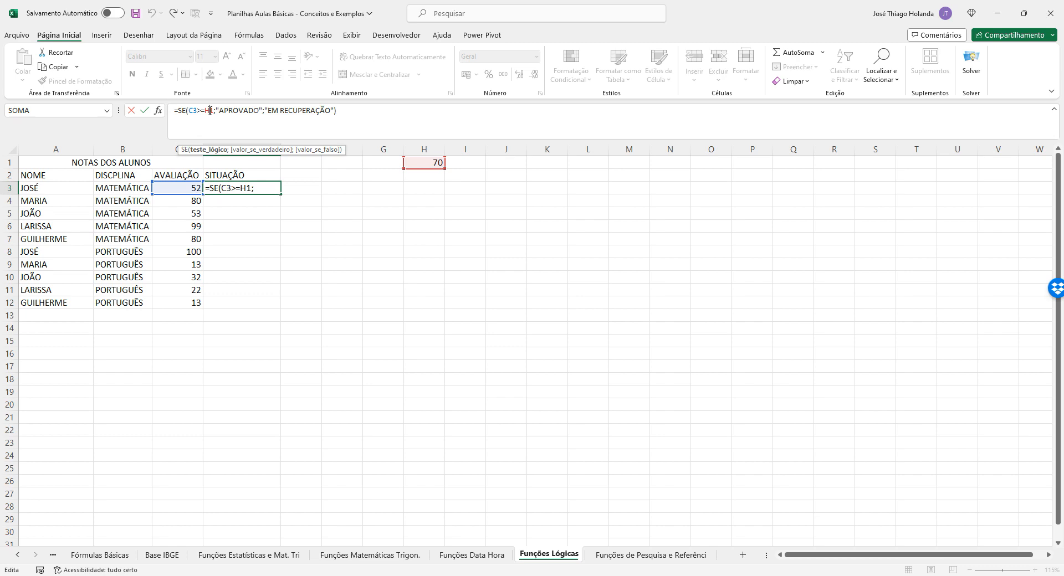
pyautogui.press('F4')
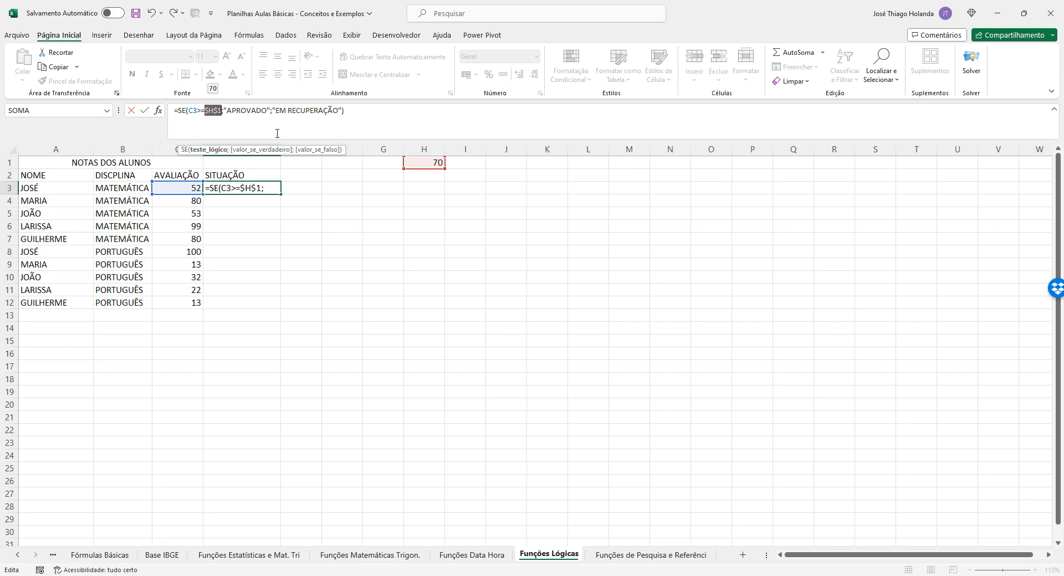
pyautogui.press('Return')
# Step: Copy the SE formula from D3 down through D12
pyautogui.click(269, 189)
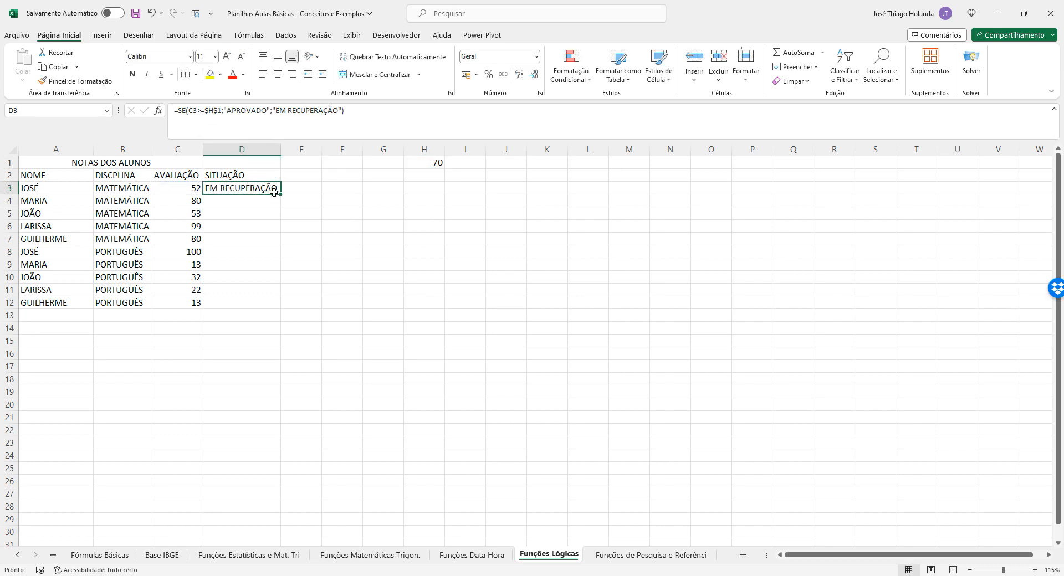
pyautogui.moveTo(281, 194); pyautogui.dragTo(287, 309)
pyautogui.click(328, 254)
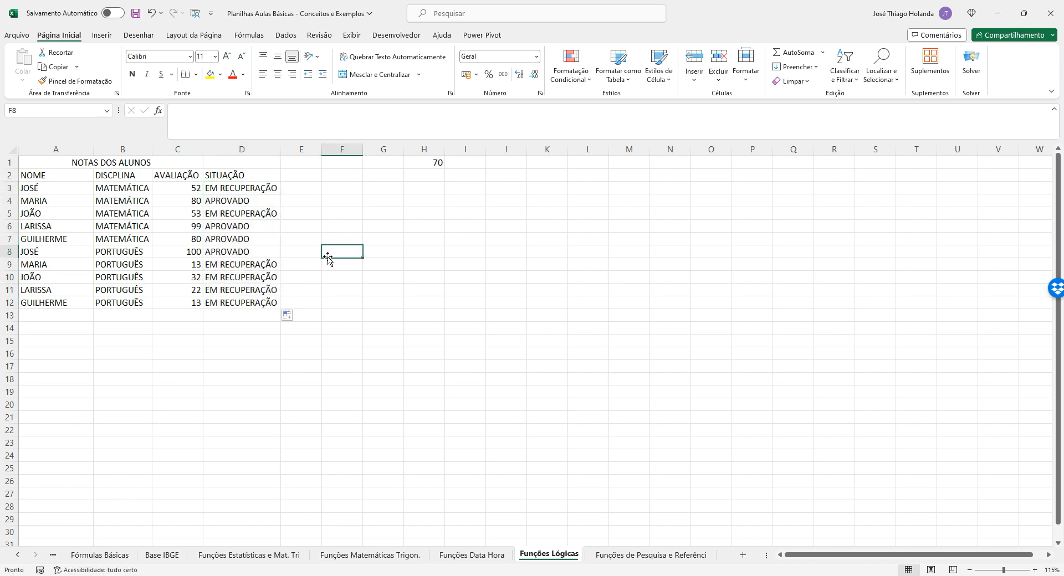
# Step: Check the copied SE formulas in column D and the passing mark in H1 that they reference
pyautogui.click(218, 188)
pyautogui.click(227, 202)
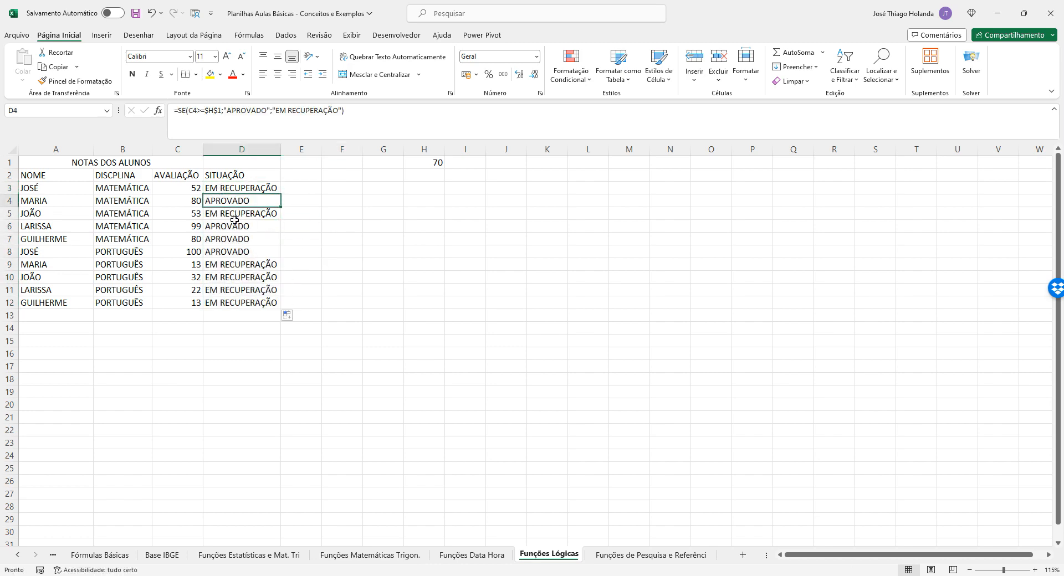
pyautogui.click(234, 226)
pyautogui.click(234, 251)
pyautogui.click(234, 265)
pyautogui.click(253, 303)
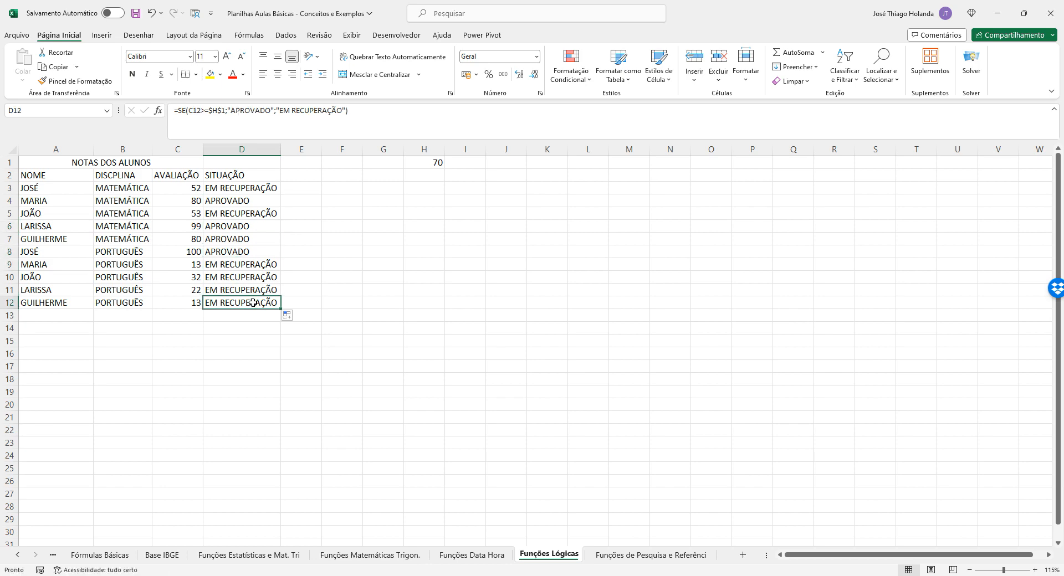
pyautogui.click(428, 163)
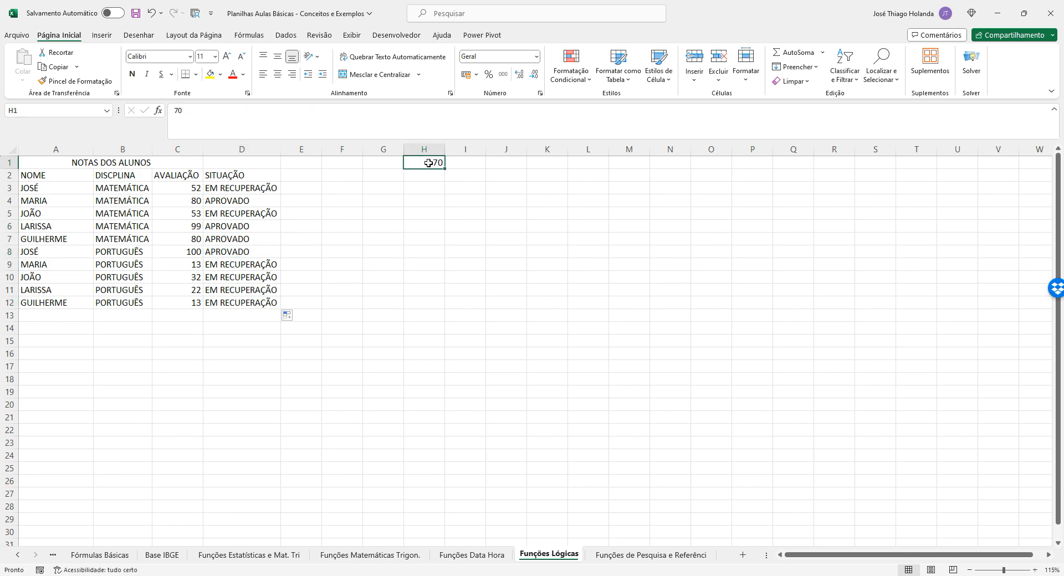
# Step: Label G1 as "MÉDIA PARA APROVAÇÃO" and fit column G to the text
pyautogui.click(376, 164)
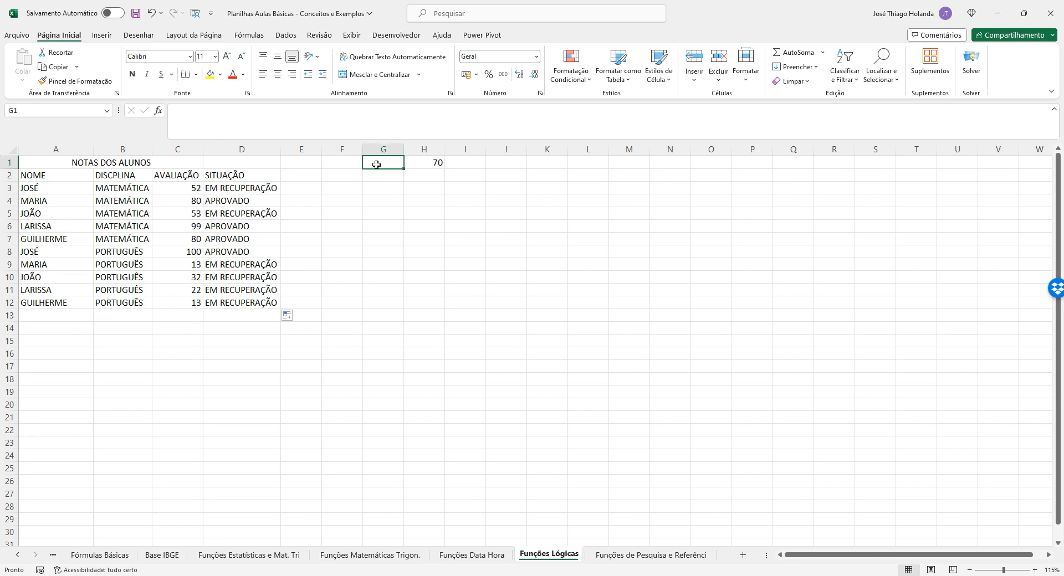
pyautogui.write('MÉDIA PARA')
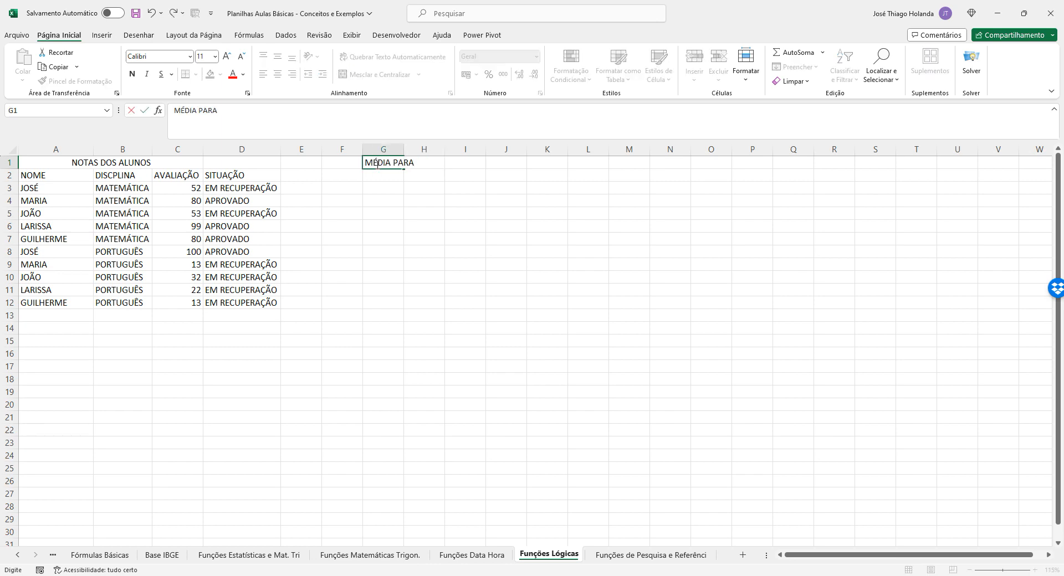
pyautogui.write(' APROVAÇÃO')
pyautogui.press('Return')
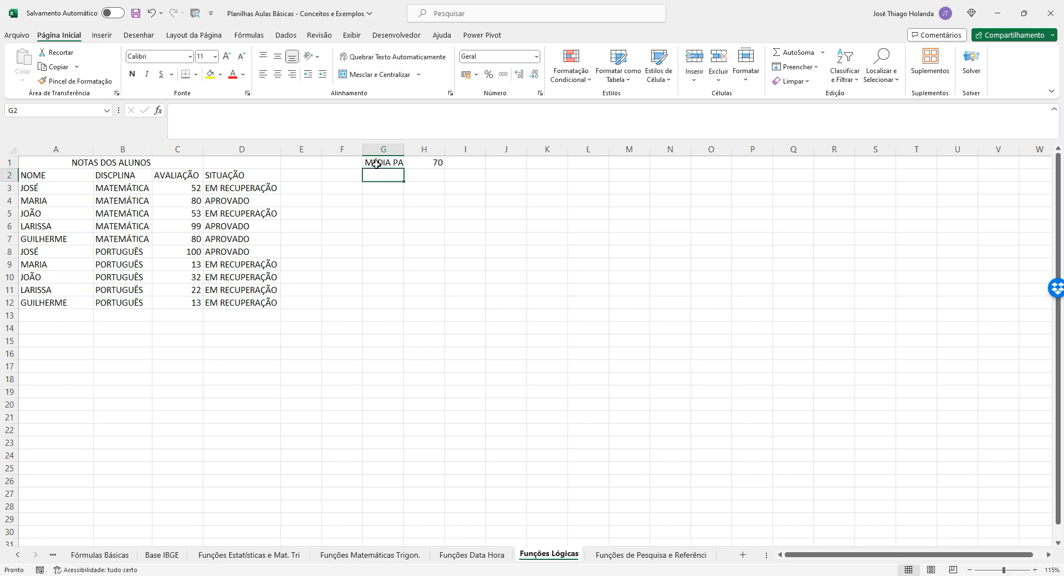
pyautogui.doubleClick(403, 149)
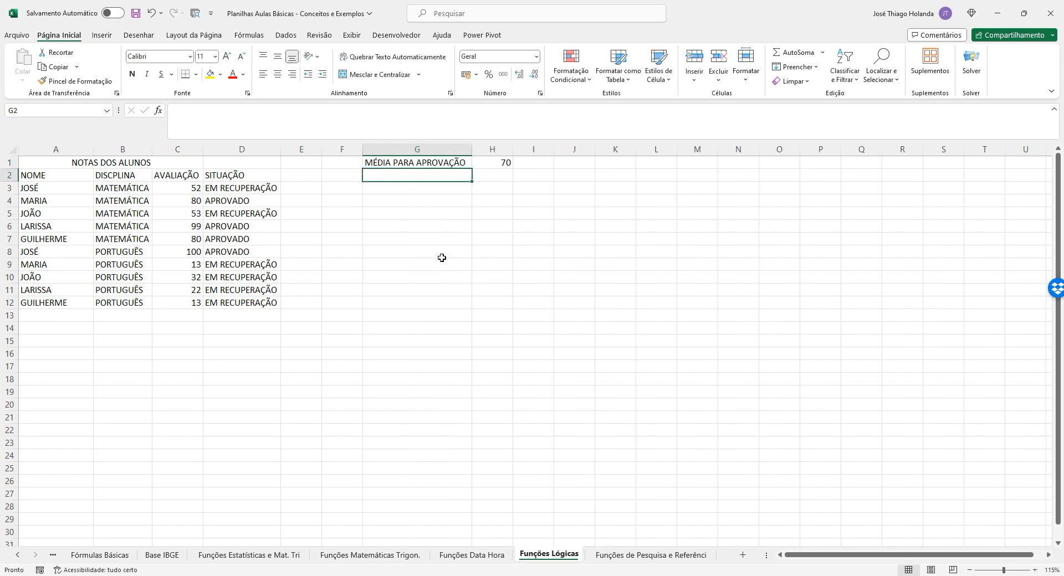
# Step: Review the SITUAÇÃO formulas in D3 and D4 together with the passing-average label and value in G1:H1
pyautogui.click(442, 256)
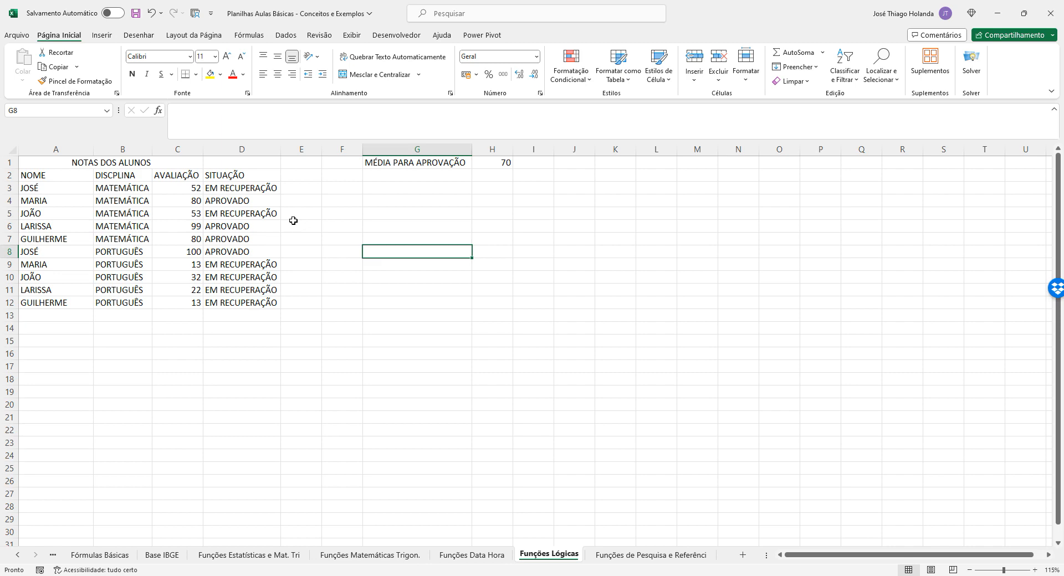
pyautogui.click(356, 201)
pyautogui.click(316, 240)
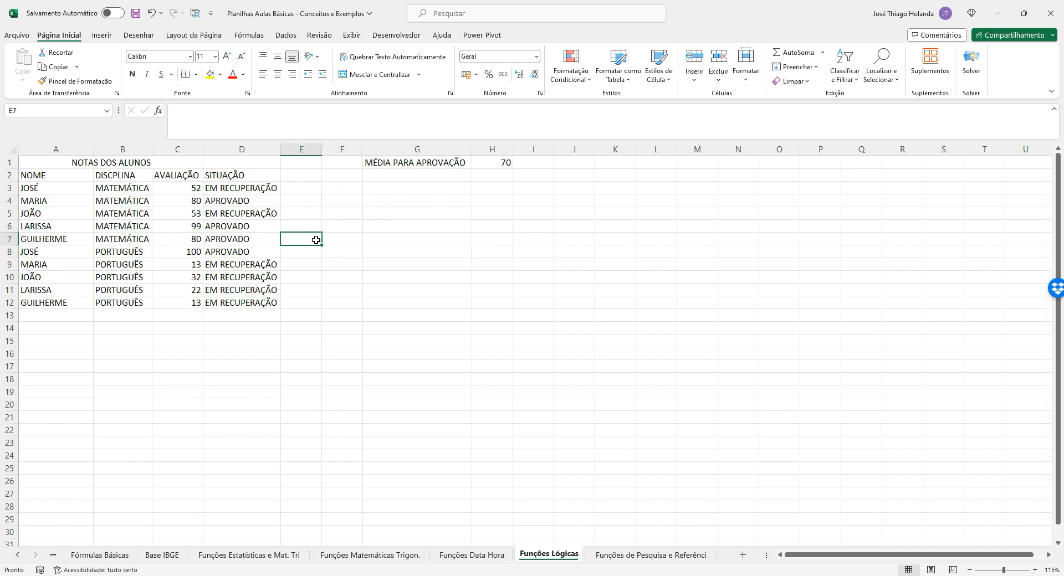
pyautogui.click(264, 198)
pyautogui.click(227, 175)
pyautogui.click(239, 197)
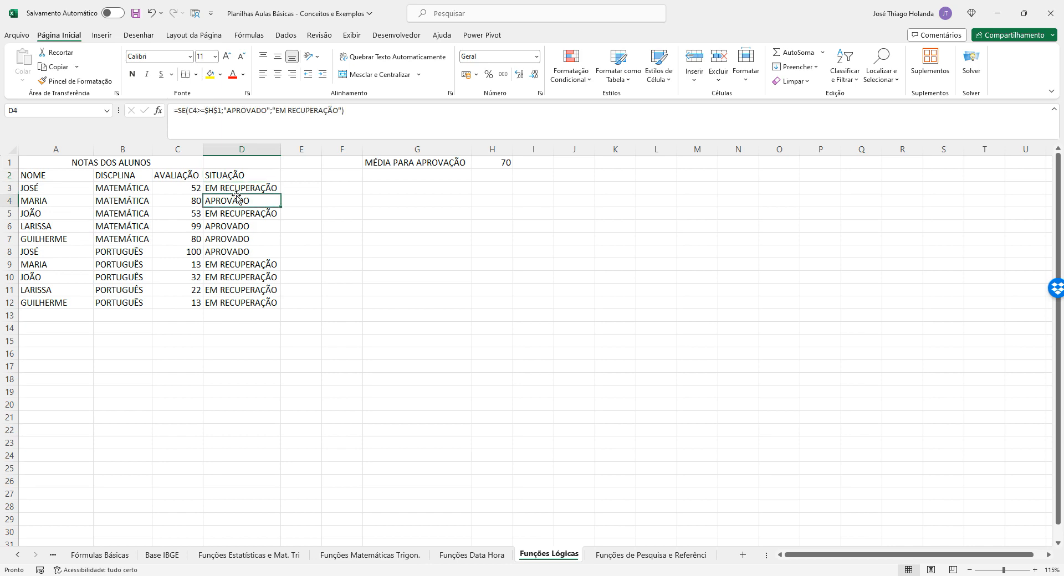
pyautogui.click(236, 188)
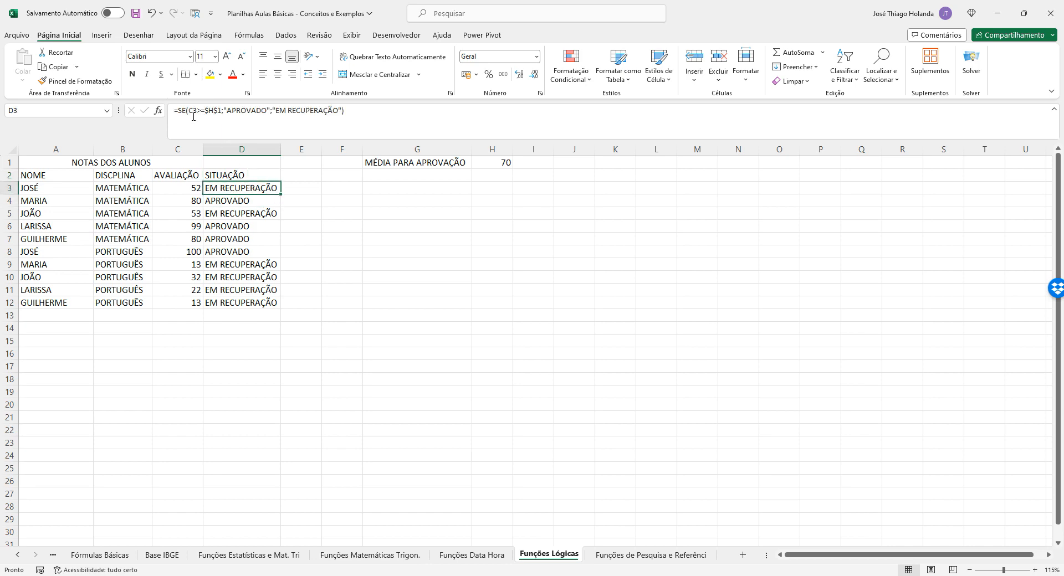
pyautogui.click(291, 175)
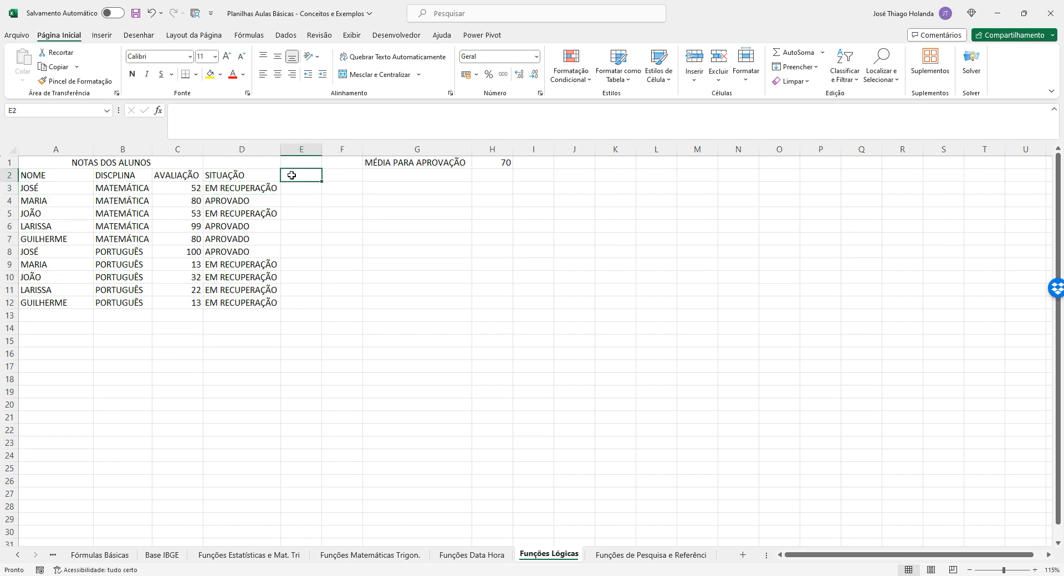
pyautogui.click(245, 177)
pyautogui.click(240, 188)
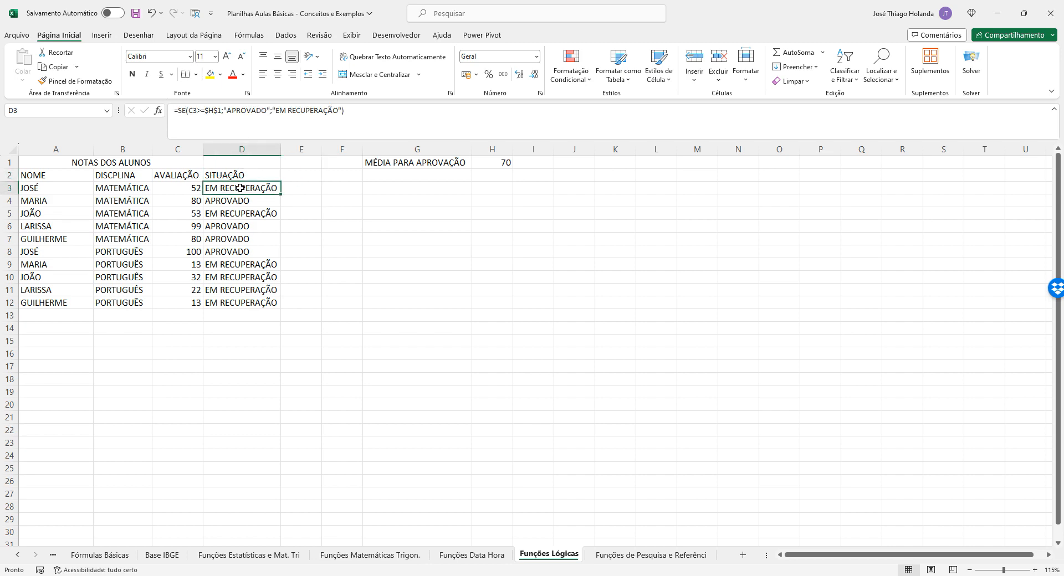
pyautogui.click(436, 187)
pyautogui.click(430, 164)
pyautogui.click(482, 166)
pyautogui.click(434, 163)
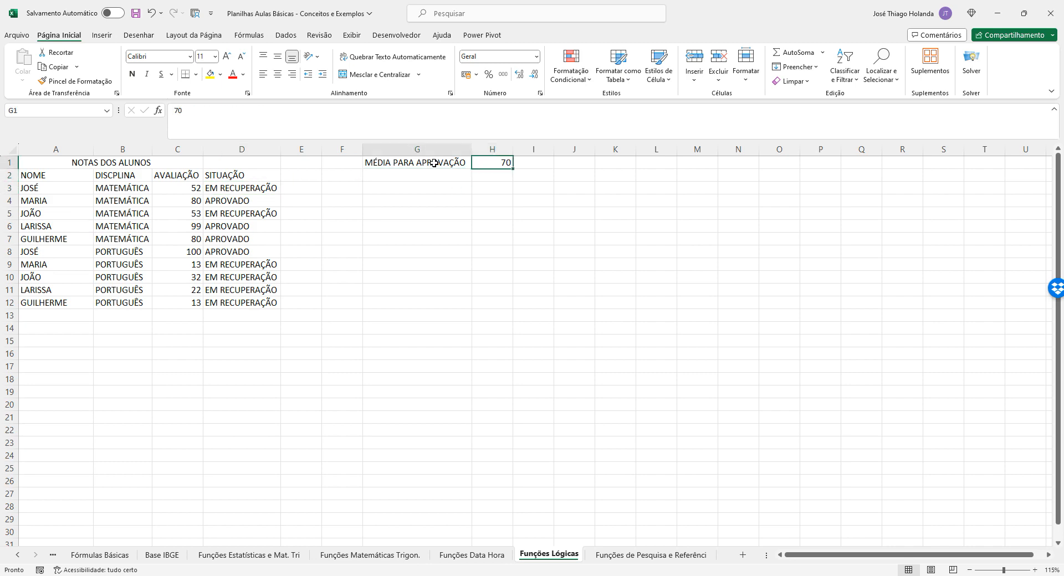
# Step: Label G2 as "MÉDIA PARA RECUPERAÇÃO" and widen column G to fit it
pyautogui.click(424, 177)
pyautogui.write('MÉDIA')
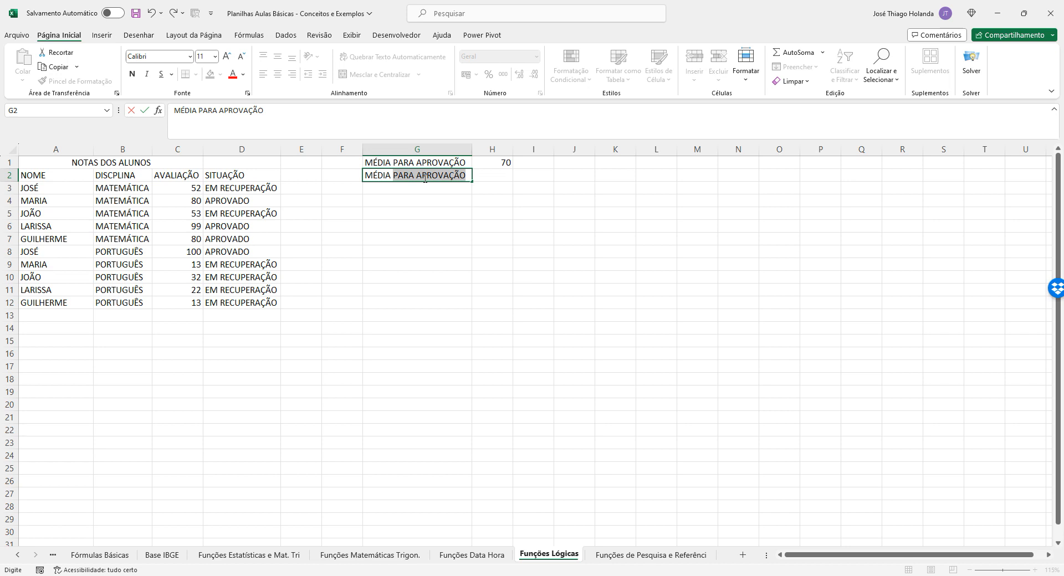
pyautogui.press('BackSpace')
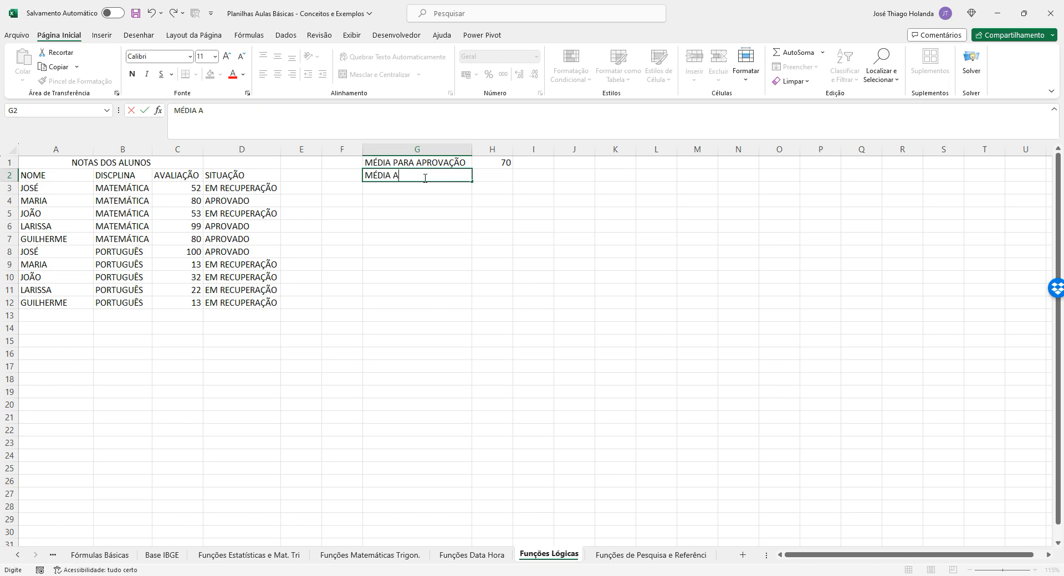
pyautogui.write('PARA RE')
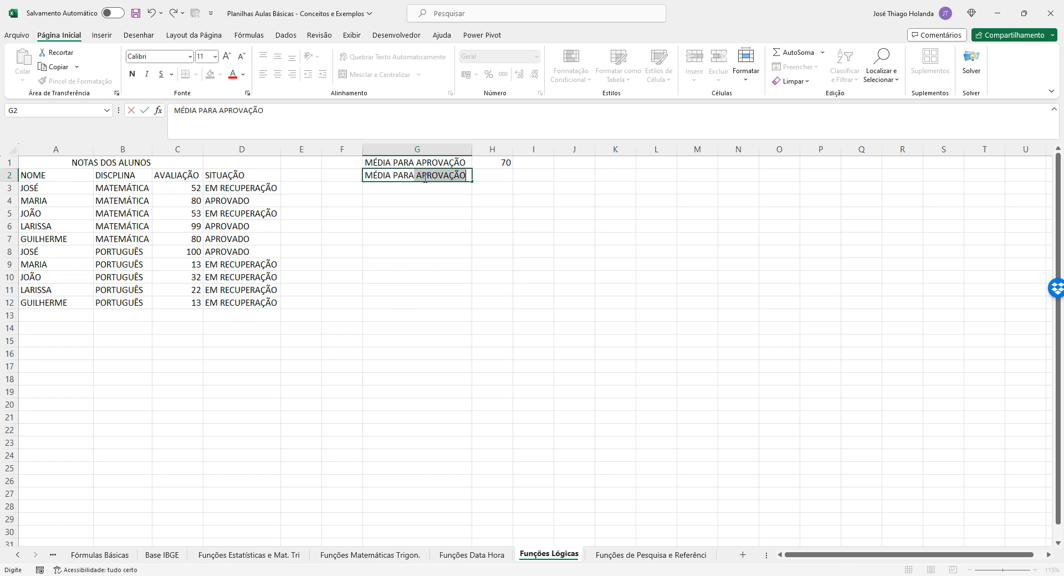
pyautogui.write('CUPERA')
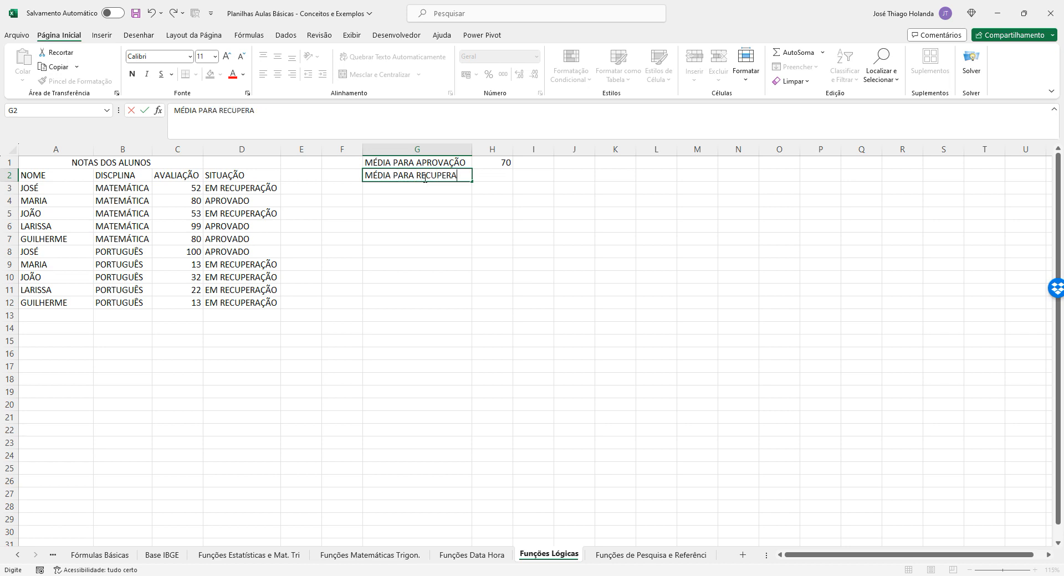
pyautogui.write('ÇÃO')
pyautogui.press('Return')
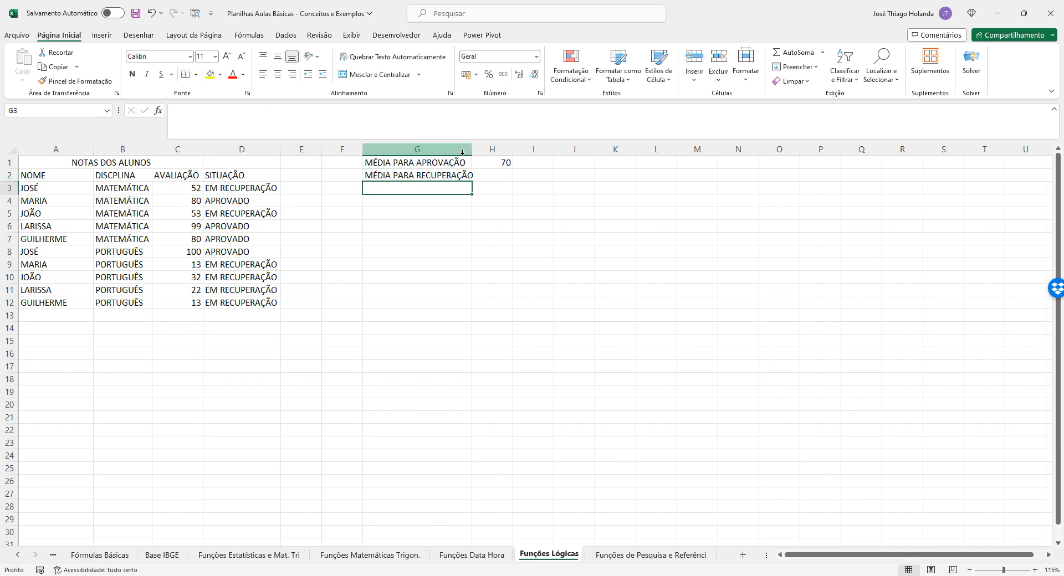
pyautogui.moveTo(472, 149); pyautogui.dragTo(479, 150)
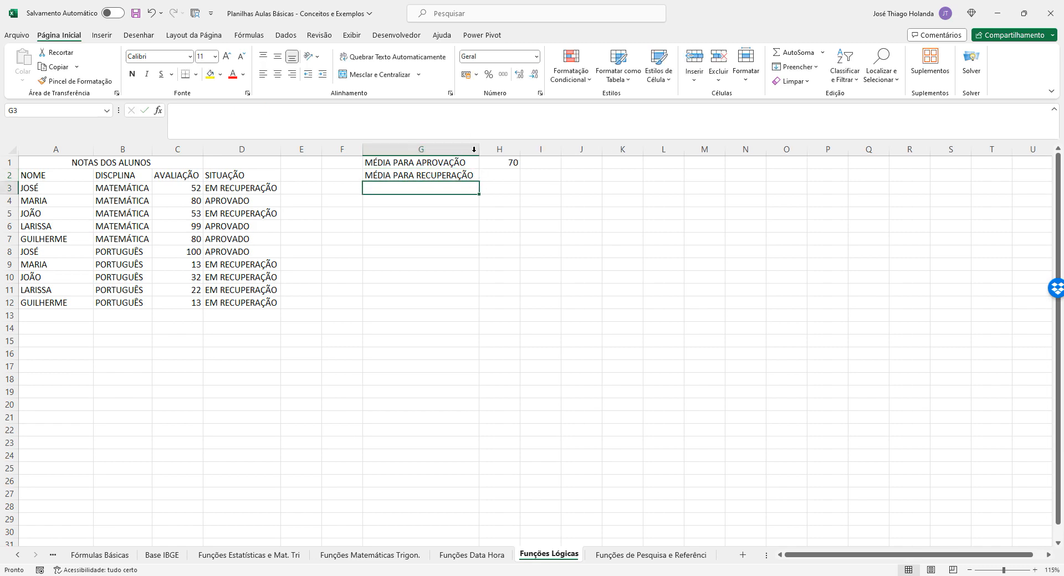
# Step: Enter 40 in H2 as the average for recovery
pyautogui.click(496, 175)
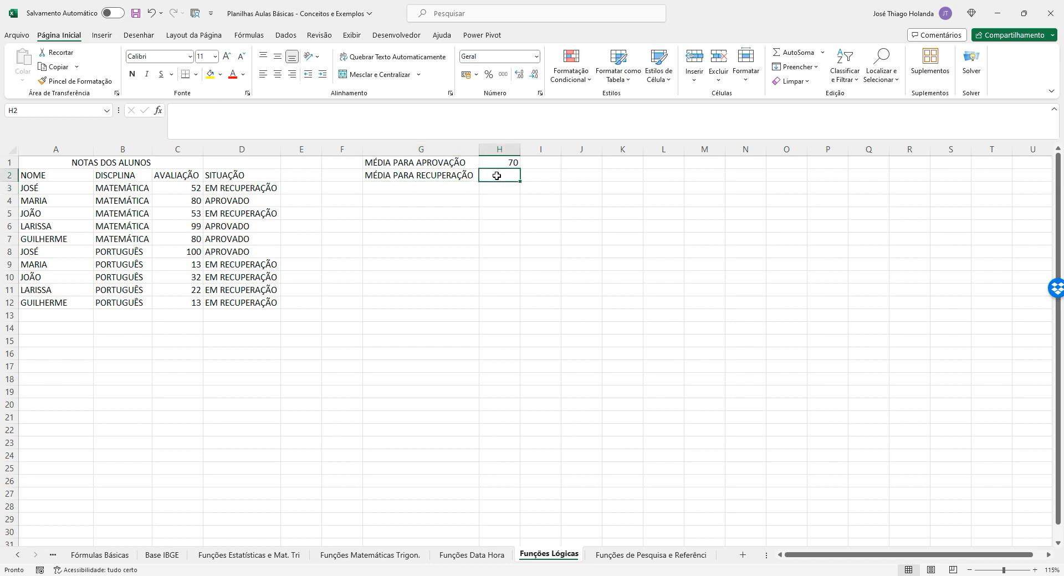
pyautogui.write('40')
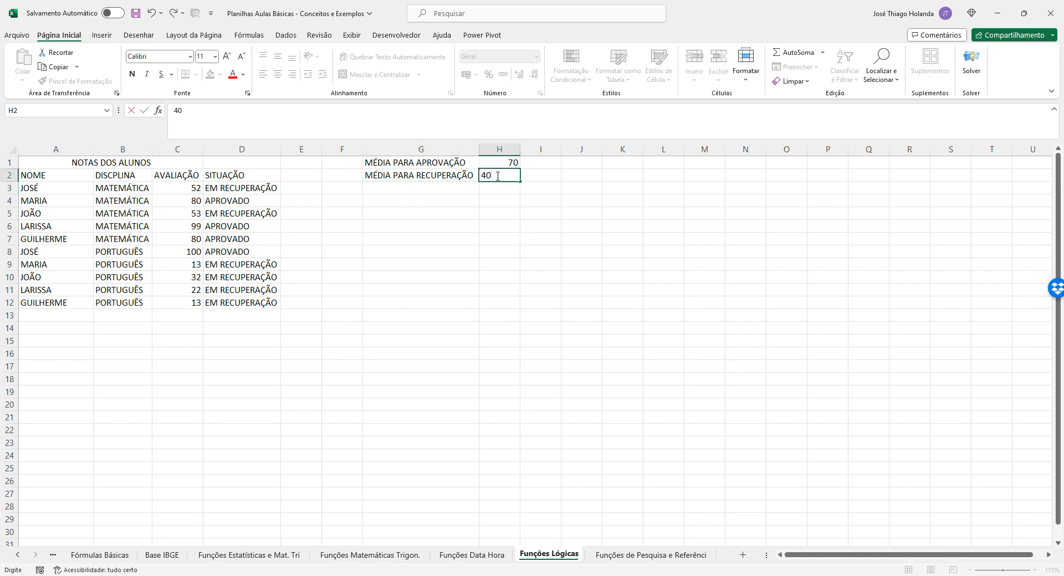
pyautogui.press('Return')
pyautogui.press('Left')
pyautogui.press('Up')
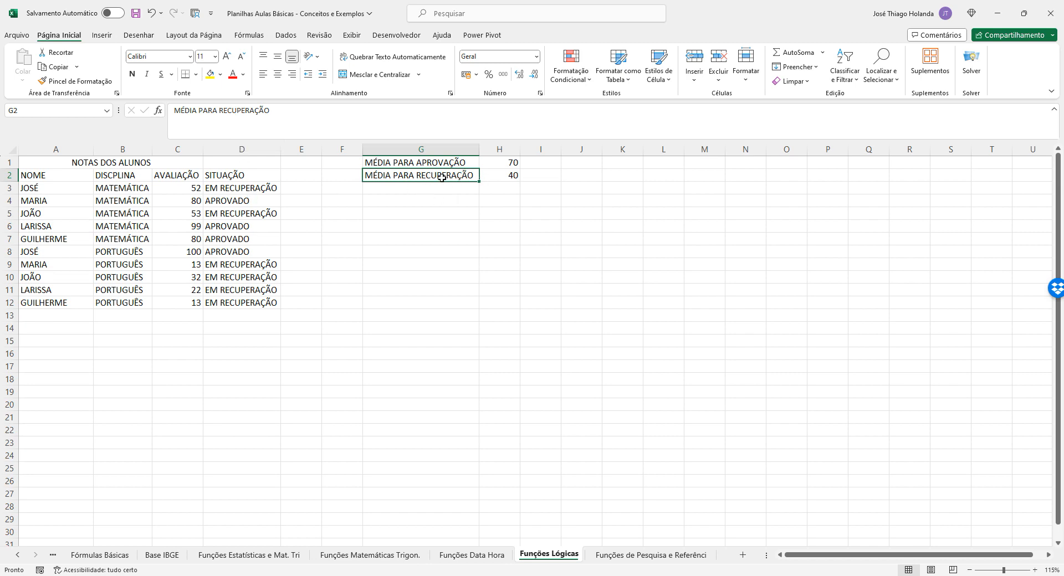
pyautogui.doubleClick(261, 111)
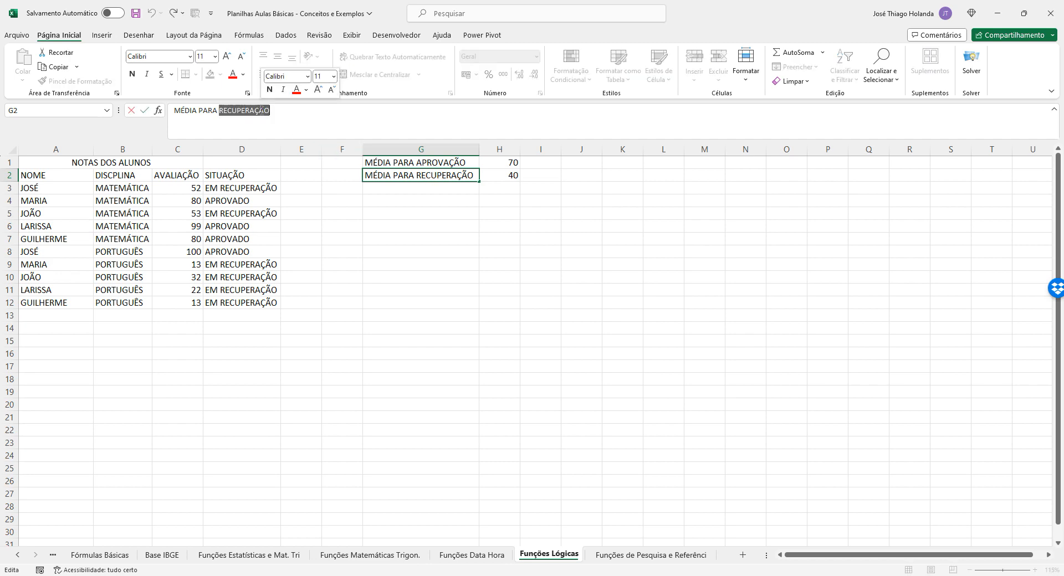
pyautogui.press('Return')
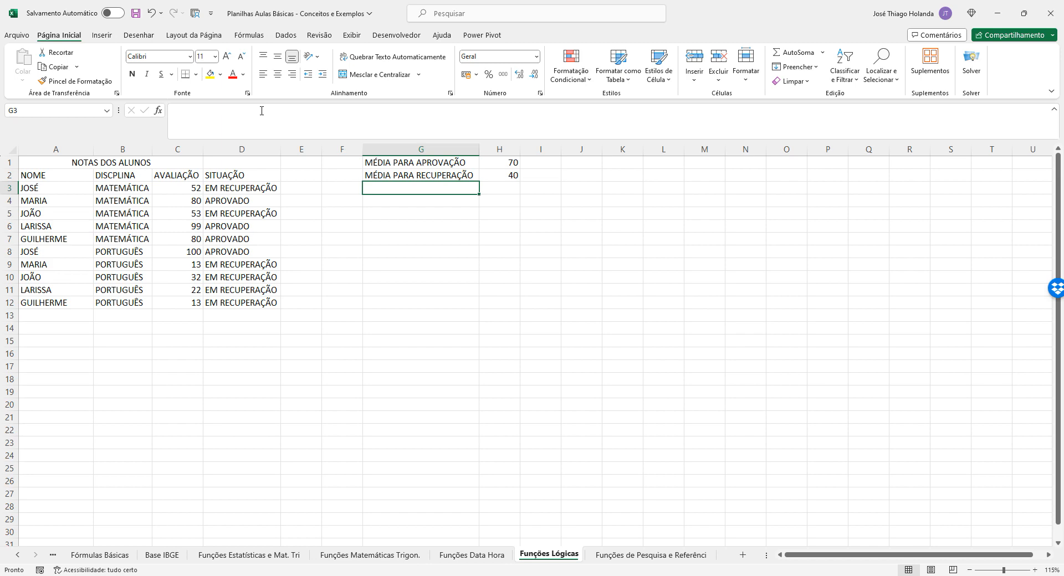
# Step: Label E2 as "SITUAÇÃO FINAL" and fit column E to the text
pyautogui.press('Left')
pyautogui.press('Up')
pyautogui.press('Left')
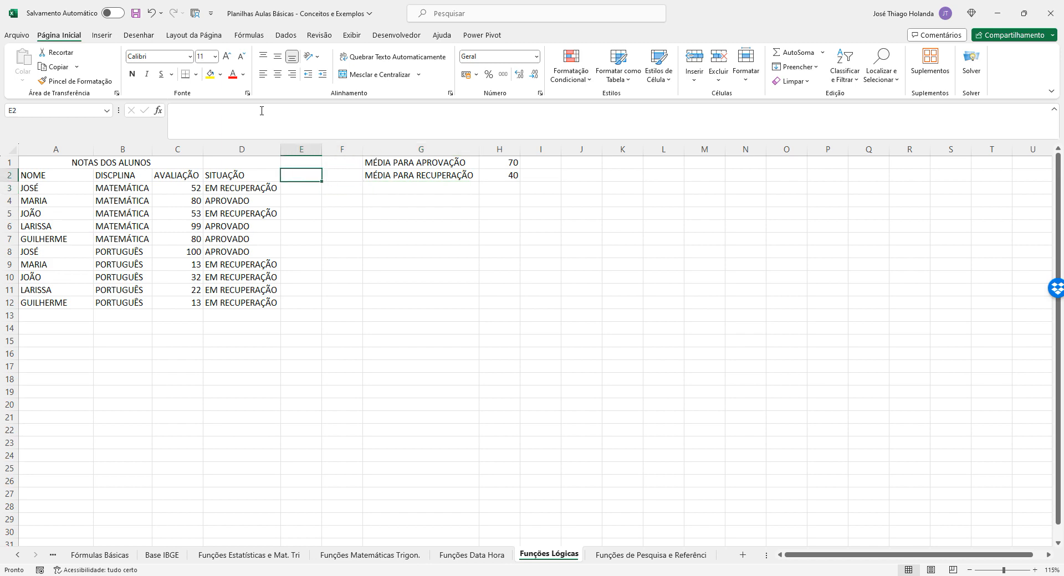
pyautogui.write('SITUAÇÃO')
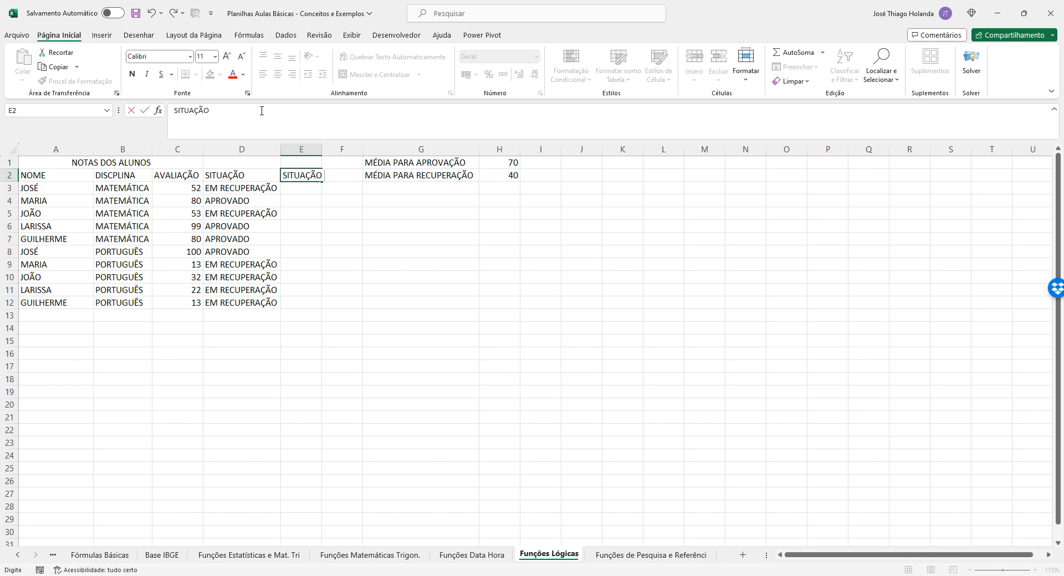
pyautogui.write('FINAL')
pyautogui.press('Return')
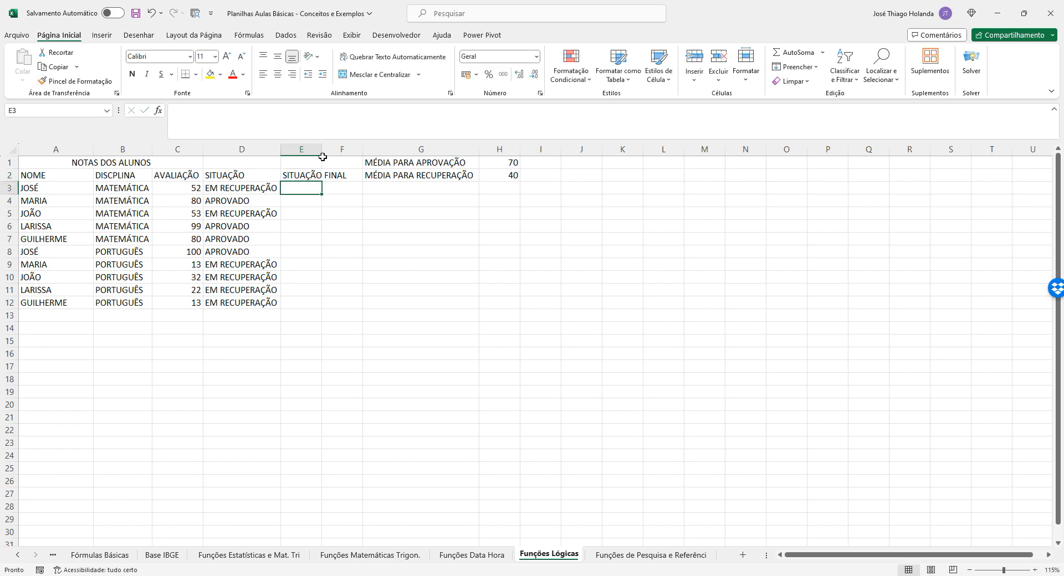
pyautogui.doubleClick(321, 150)
# Step: Copy the text of the SE formula in D3 into E3 without shifting its references and fit column E to the result
pyautogui.click(250, 190)
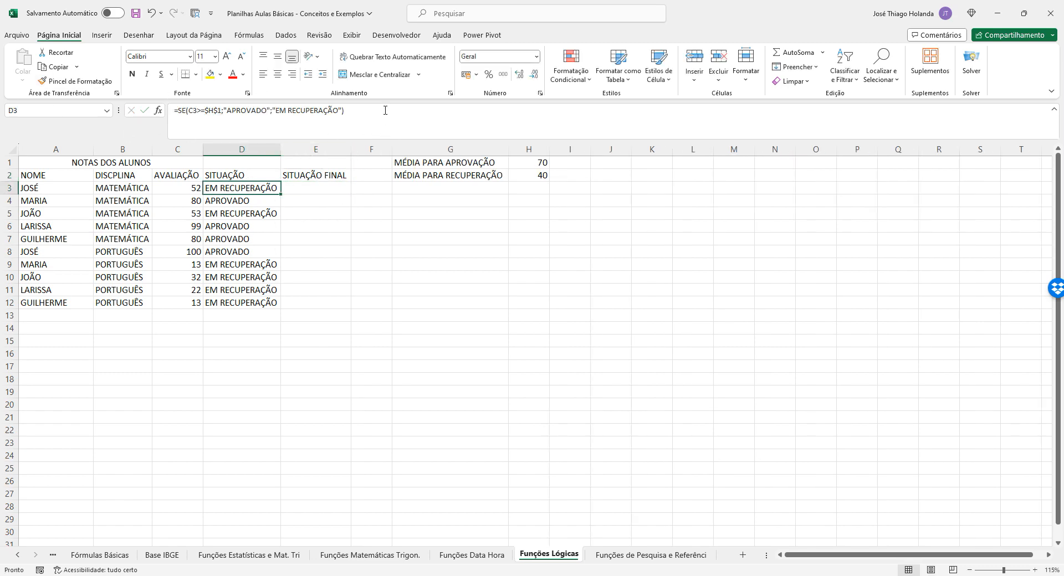
pyautogui.moveTo(383, 110); pyautogui.dragTo(55, 107)
pyautogui.hotkey('ctrl', 'c')
pyautogui.press('Tab')
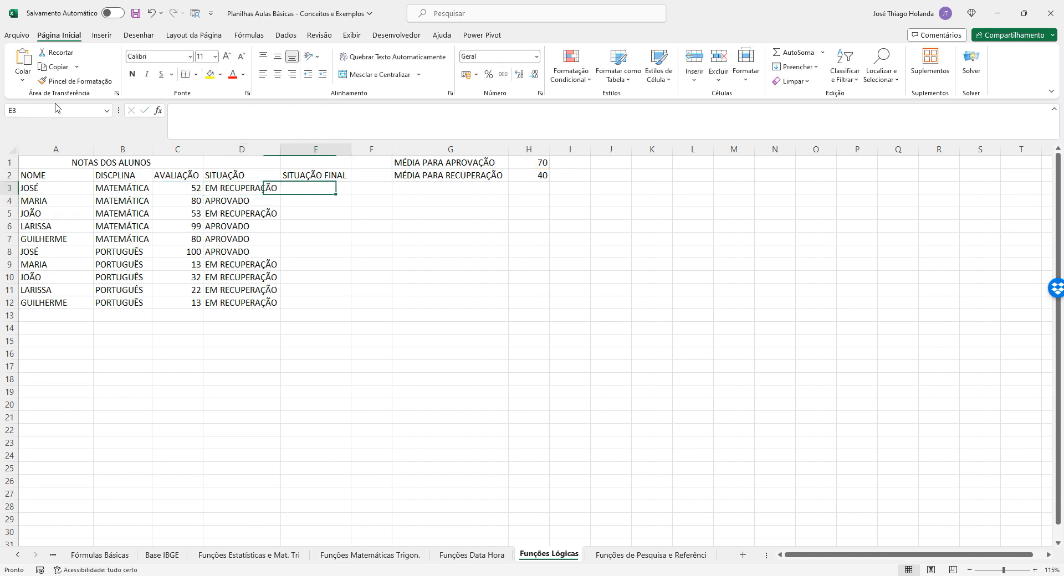
pyautogui.click(185, 120)
pyautogui.hotkey('ctrl', 'v')
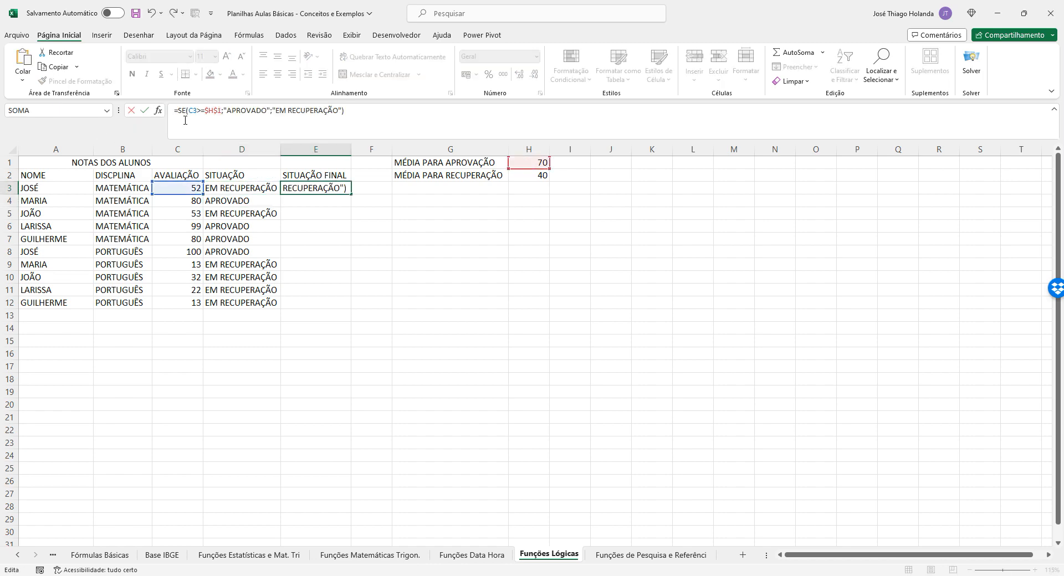
pyautogui.hotkey('ctrl', 'Return')
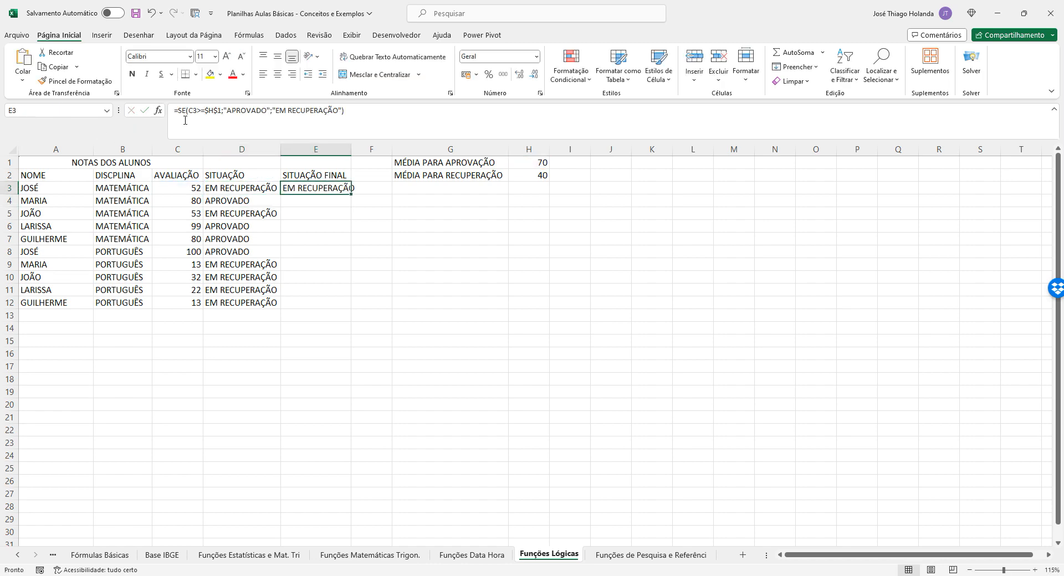
pyautogui.doubleClick(351, 149)
# Step: Remove the value-if-false text "EM RECUPERAÇÃO" from the SE formula in E3, keeping the closing parenthesis
pyautogui.click(195, 110)
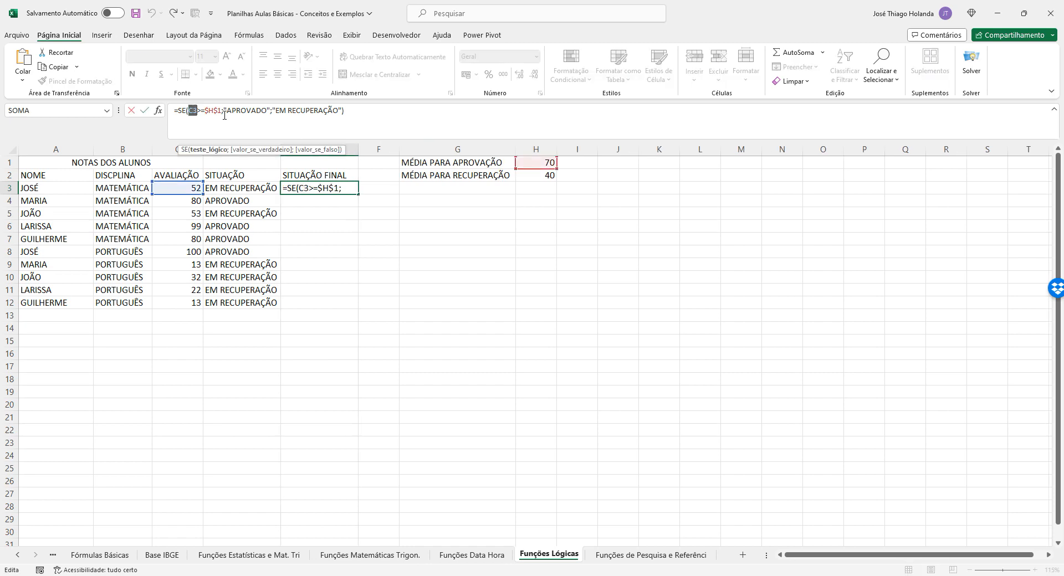
pyautogui.doubleClick(216, 110)
pyautogui.doubleClick(247, 110)
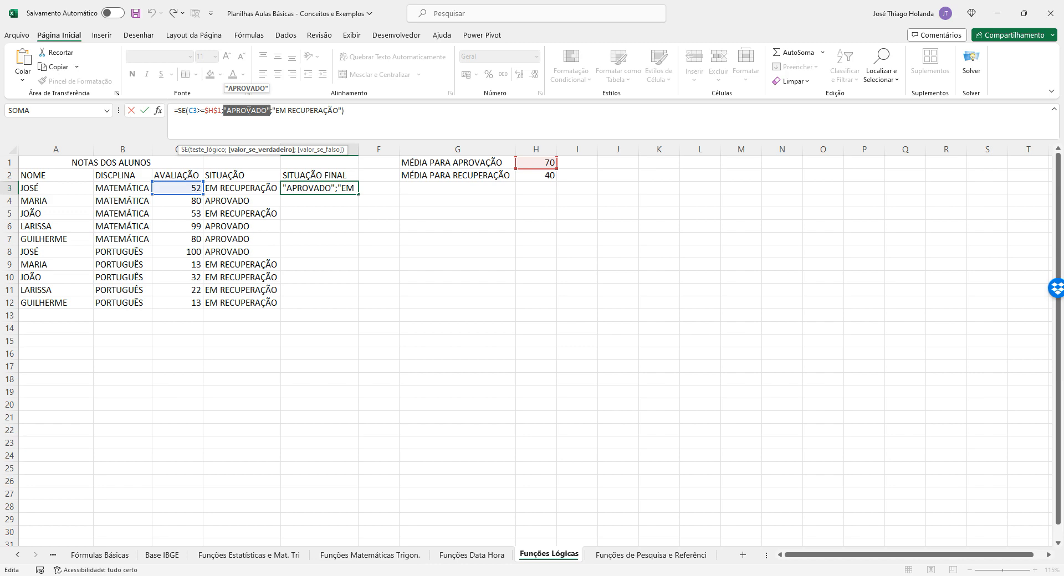
pyautogui.moveTo(273, 112); pyautogui.dragTo(317, 114)
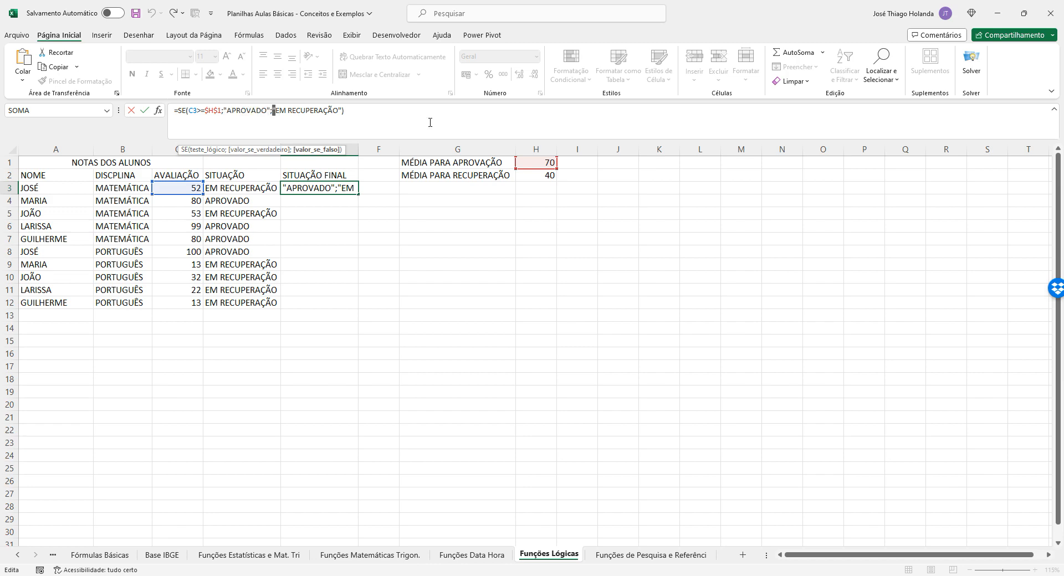
pyautogui.press('Delete')
pyautogui.press('Delete')
pyautogui.press('Delete')
pyautogui.press('Delete')
pyautogui.press('Delete')
pyautogui.press('Delete')
pyautogui.press('Delete')
pyautogui.press('Delete')
pyautogui.press('Delete')
pyautogui.press('Delete')
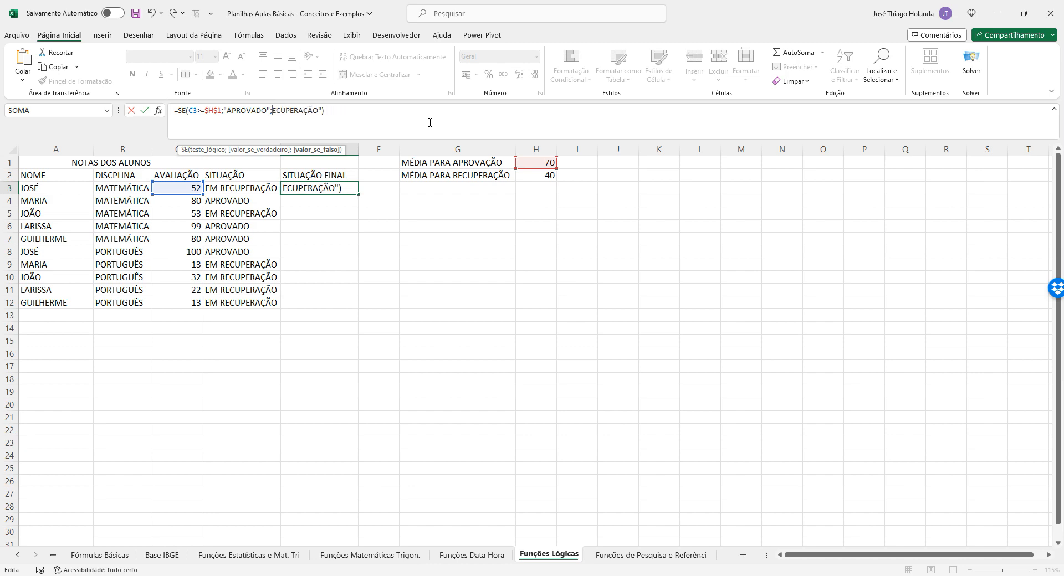
pyautogui.press('Delete')
pyautogui.press('Delete')
pyautogui.press('Delete')
pyautogui.press('Delete')
pyautogui.press('Delete')
pyautogui.press('Delete')
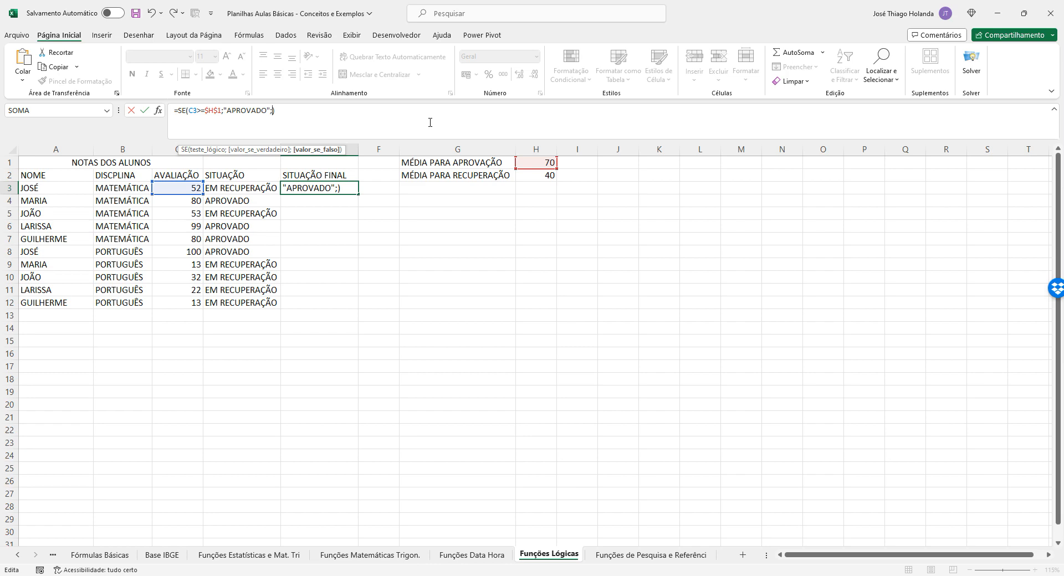
# Step: Nest a second SE as the value-if-false in E3, testing C3>=$H$2 with an absolute reference to the recovery average
pyautogui.write('SE')
pyautogui.press('Escape')
pyautogui.write('SE ()')
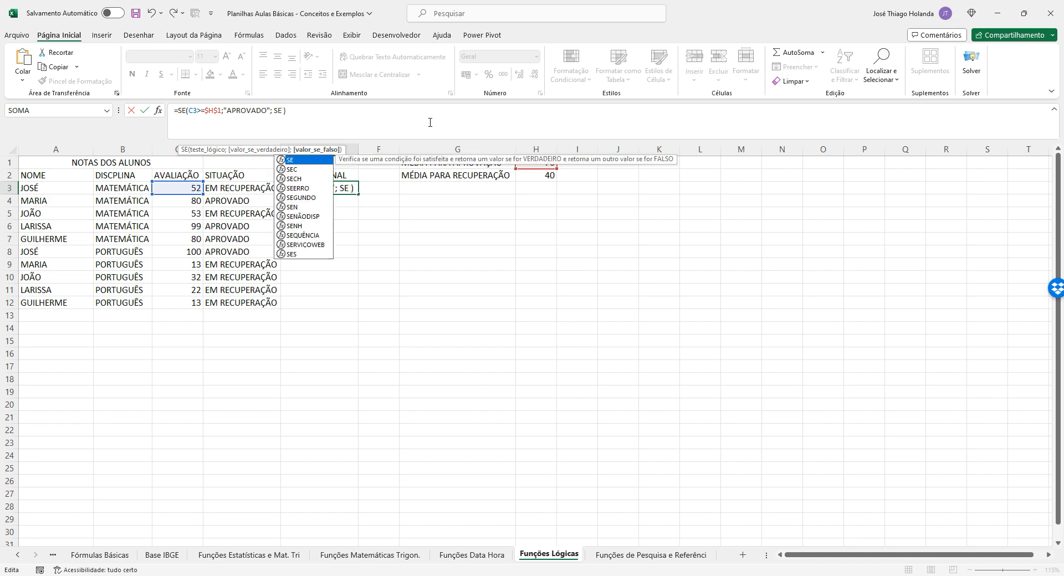
pyautogui.press('Left')
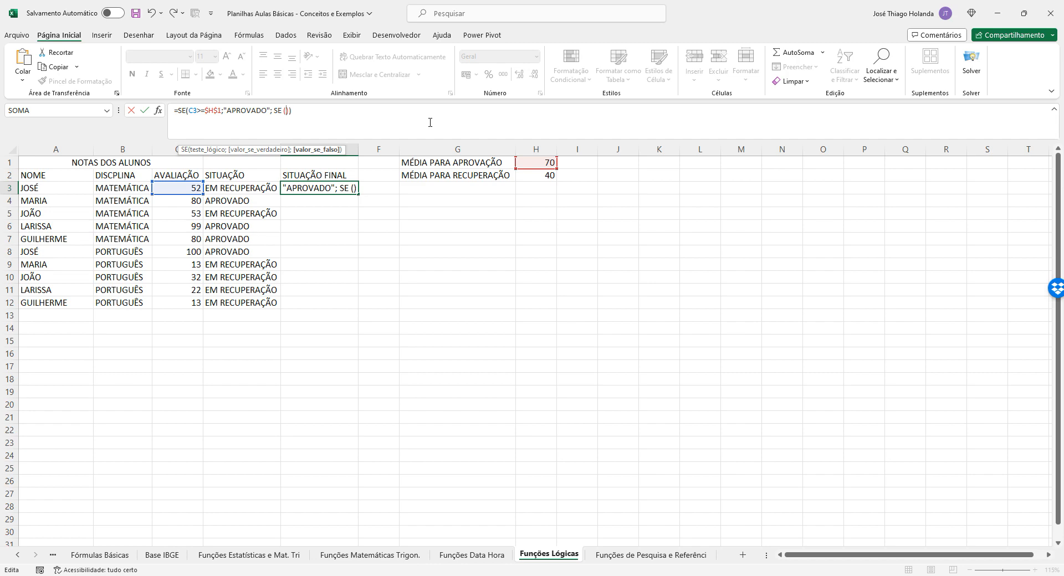
pyautogui.click(184, 188)
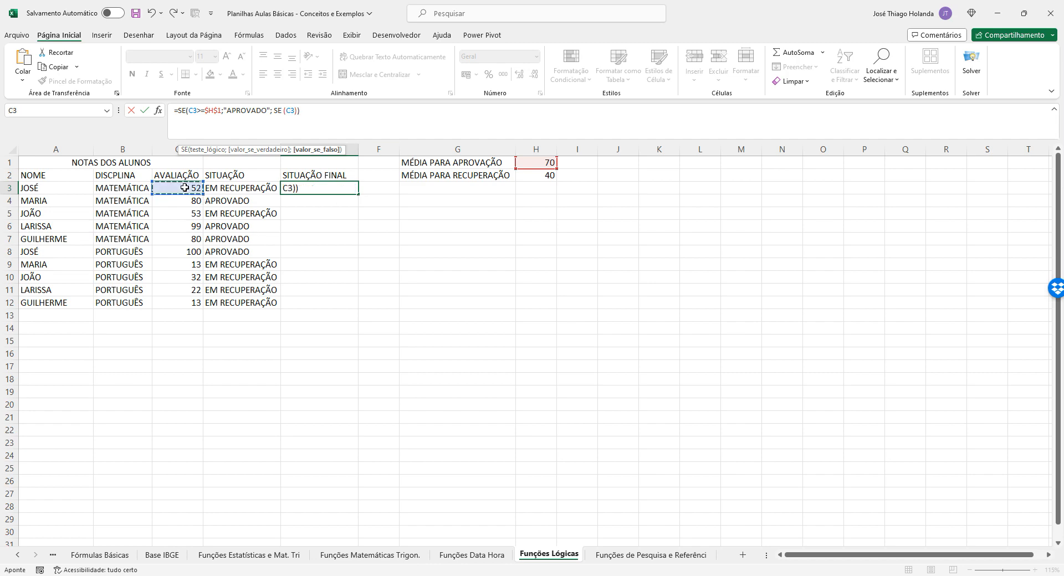
pyautogui.write('>=')
pyautogui.click(536, 177)
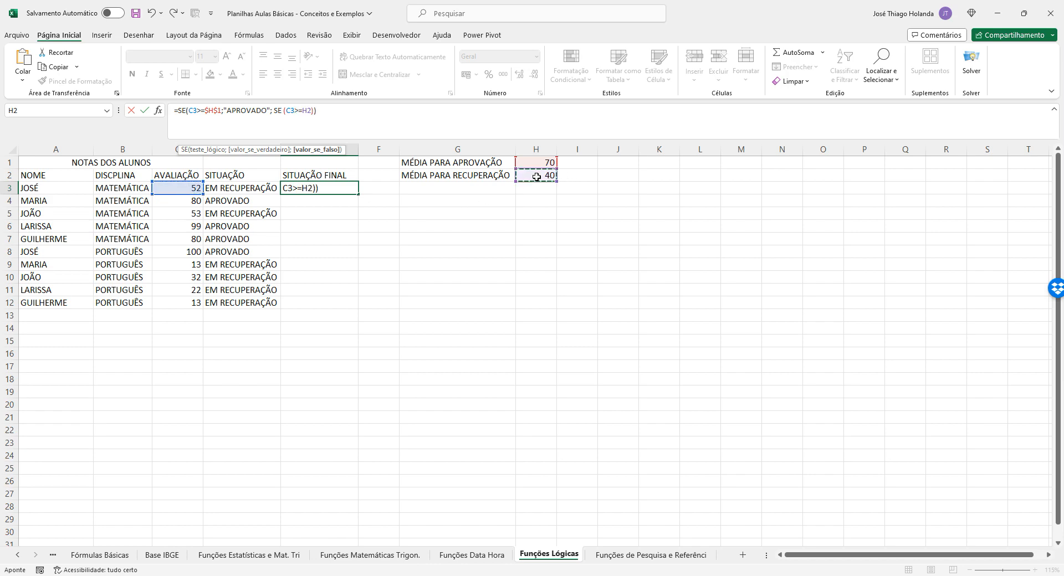
pyautogui.press('F4')
pyautogui.write(';')
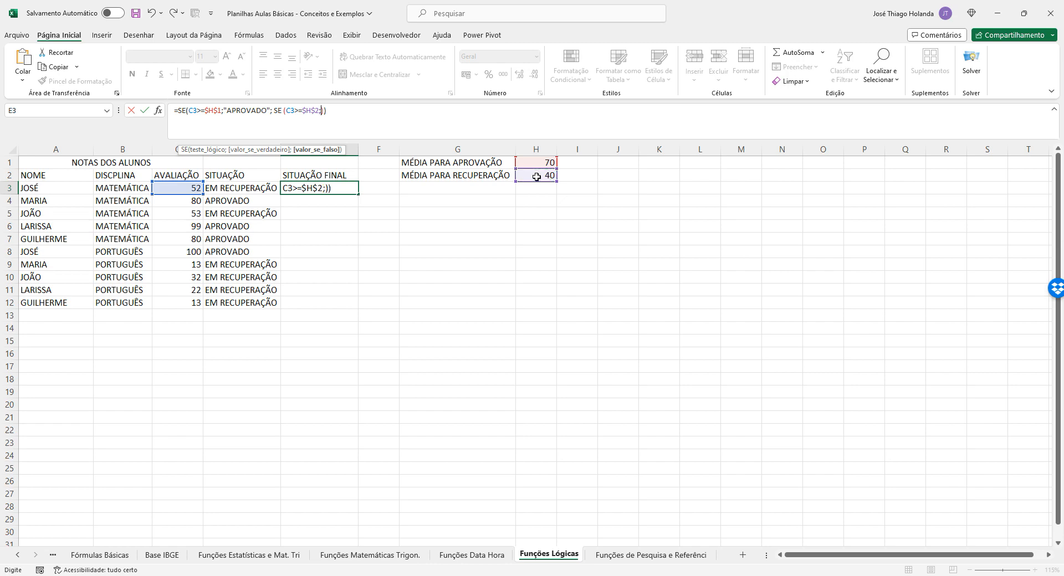
# Step: Complete the nested SE in E3 with "EM RECUPERAÇÃO" if true and "REPROVADO" if false, and enter the formula
pyautogui.write('"EM RECUPERA')
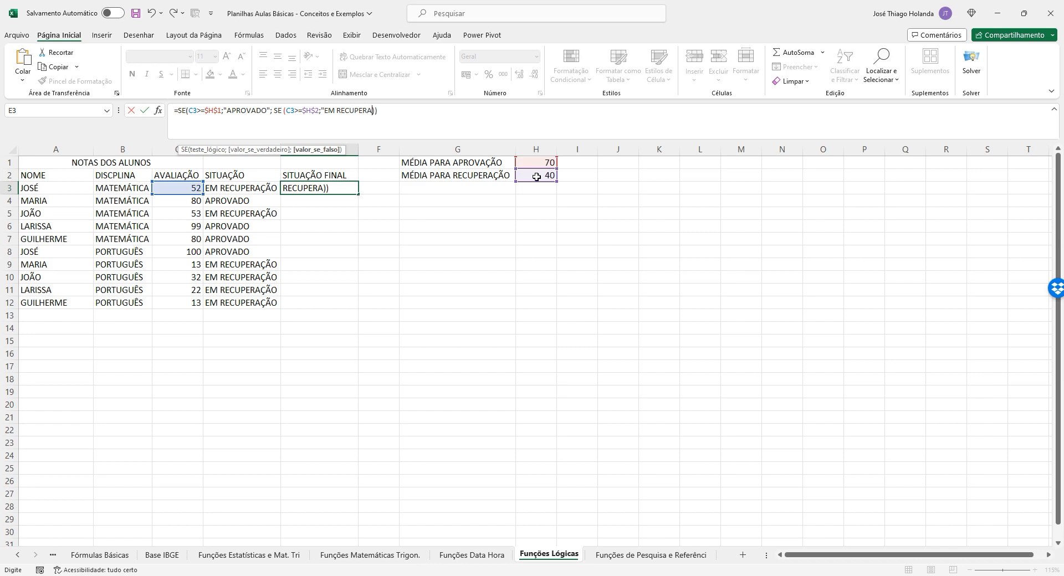
pyautogui.write('ÇÃO";"REPROVADO')
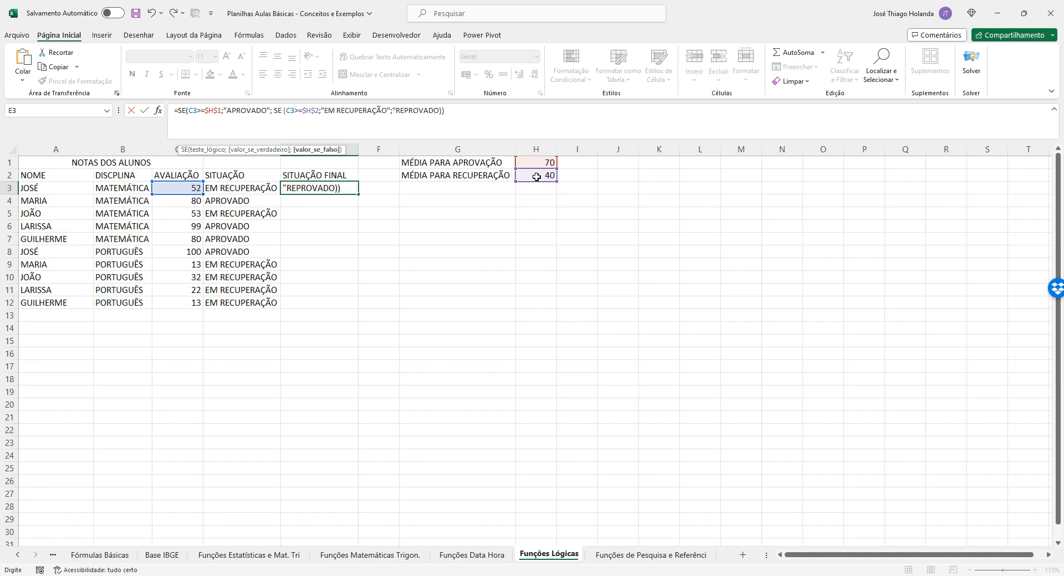
pyautogui.write('"')
pyautogui.press('Return')
pyautogui.press('Return')
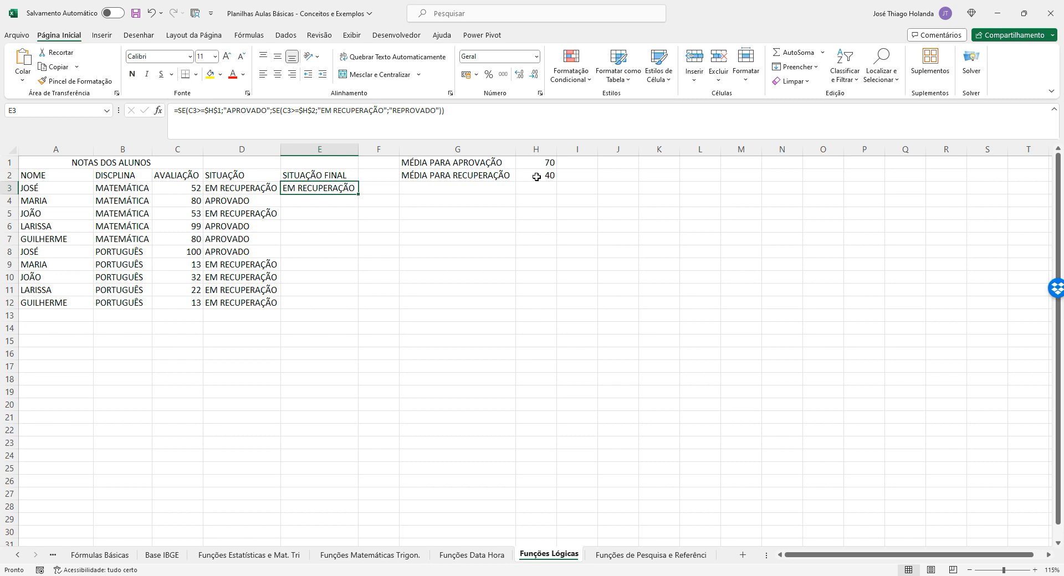
# Step: Fill the SITUAÇÃO FINAL formula from E3 down to E12 and compare the formulas in D9 and E9
pyautogui.click(195, 186)
pyautogui.click(305, 186)
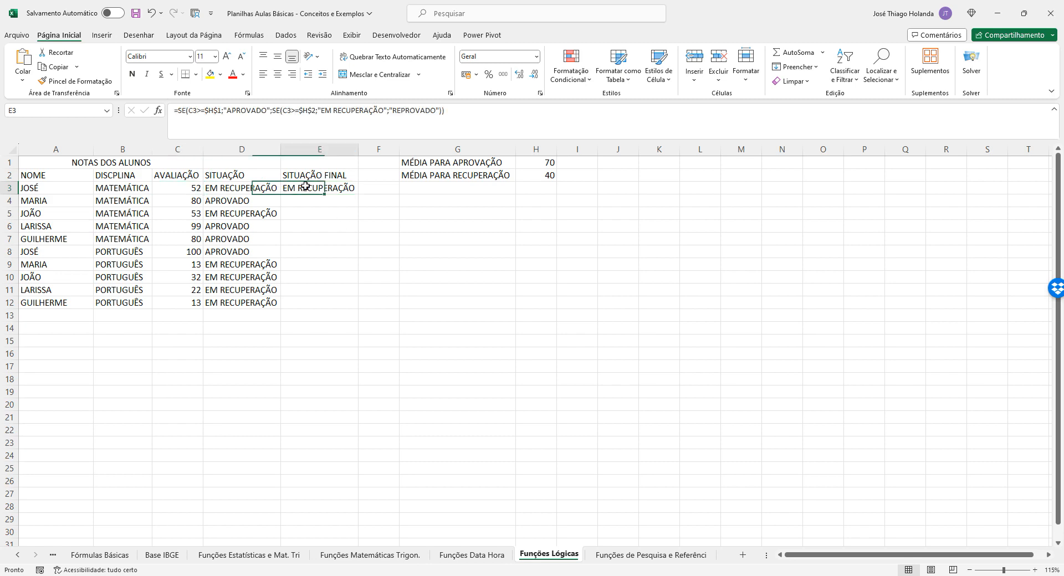
pyautogui.moveTo(358, 194); pyautogui.dragTo(367, 306)
pyautogui.click(411, 262)
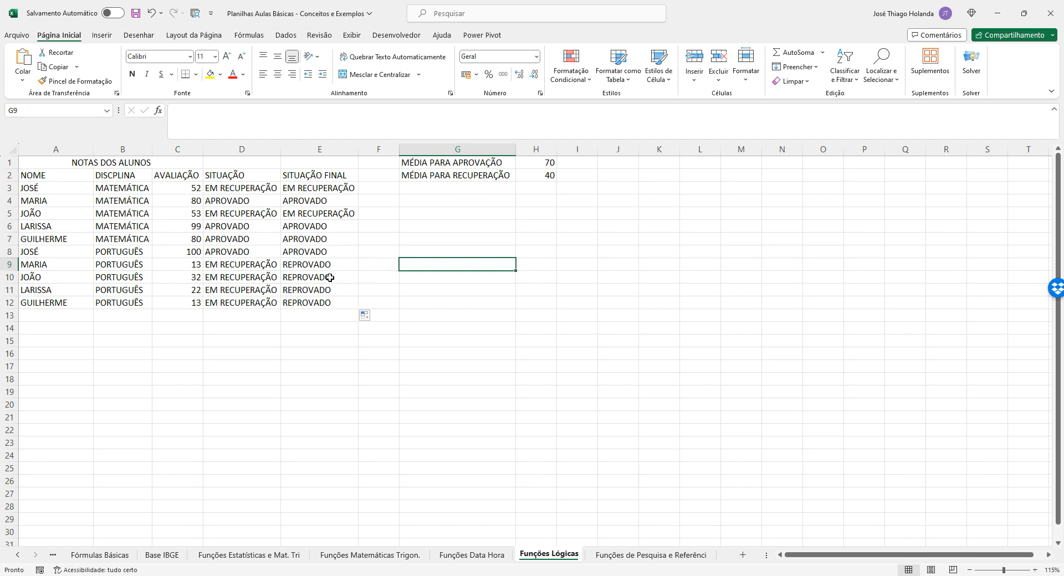
pyautogui.click(314, 268)
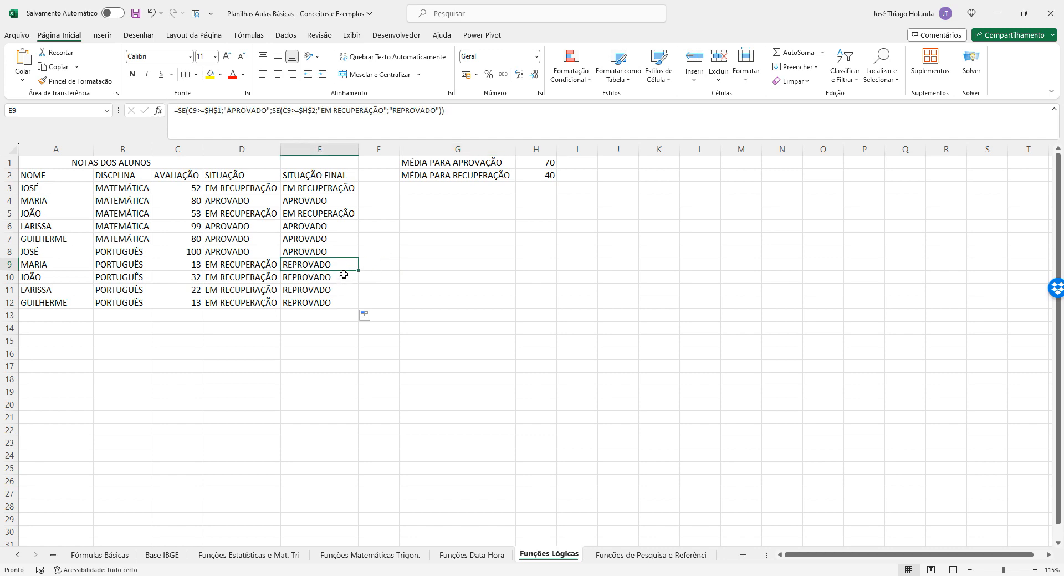
pyautogui.click(250, 267)
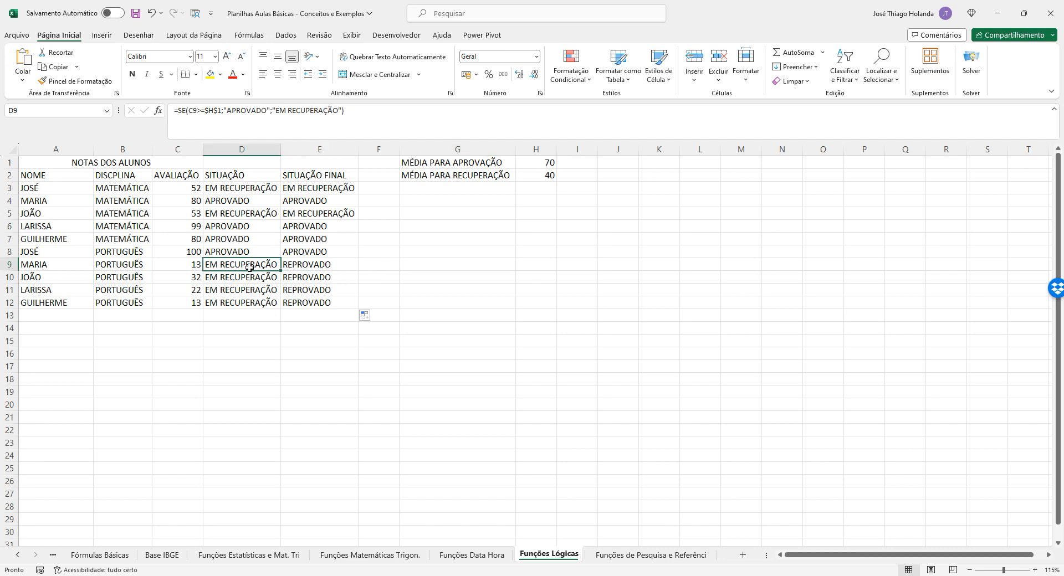
pyautogui.click(327, 265)
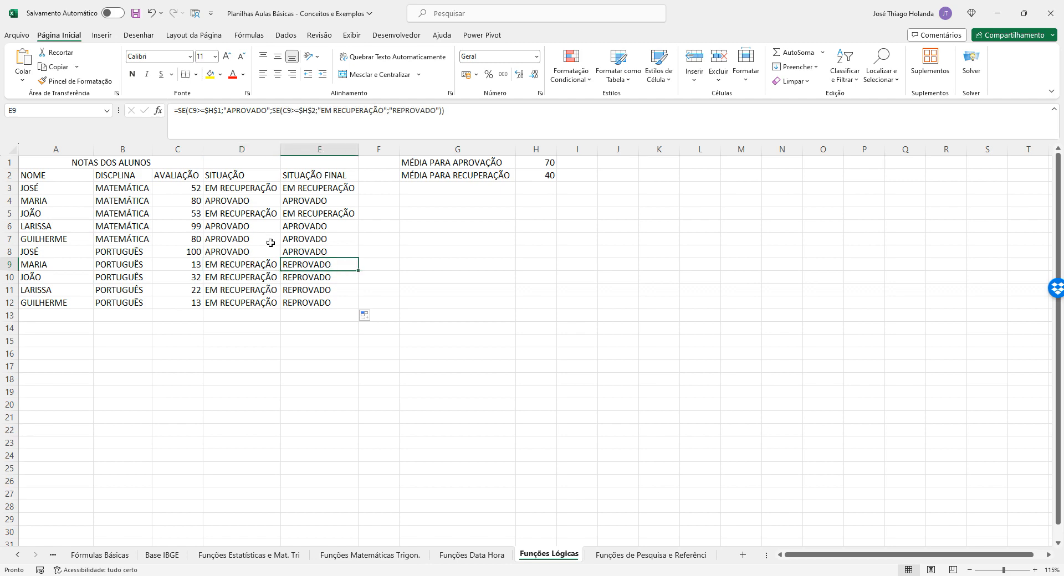
# Step: Insert two blank columns between AVALIAÇÃO and SITUAÇÃO
pyautogui.click(223, 150)
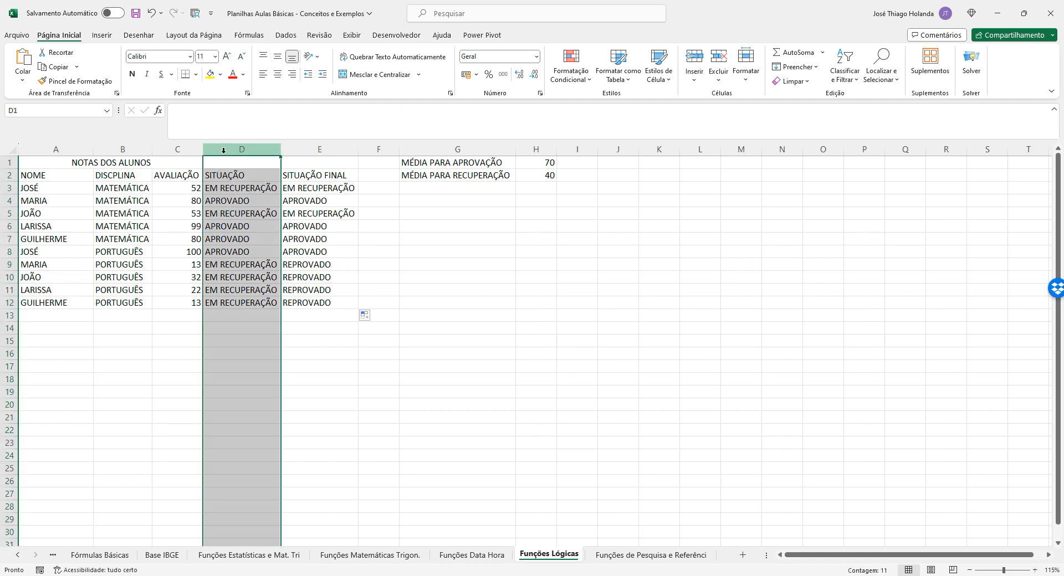
pyautogui.rightClick(223, 152)
pyautogui.click(288, 264)
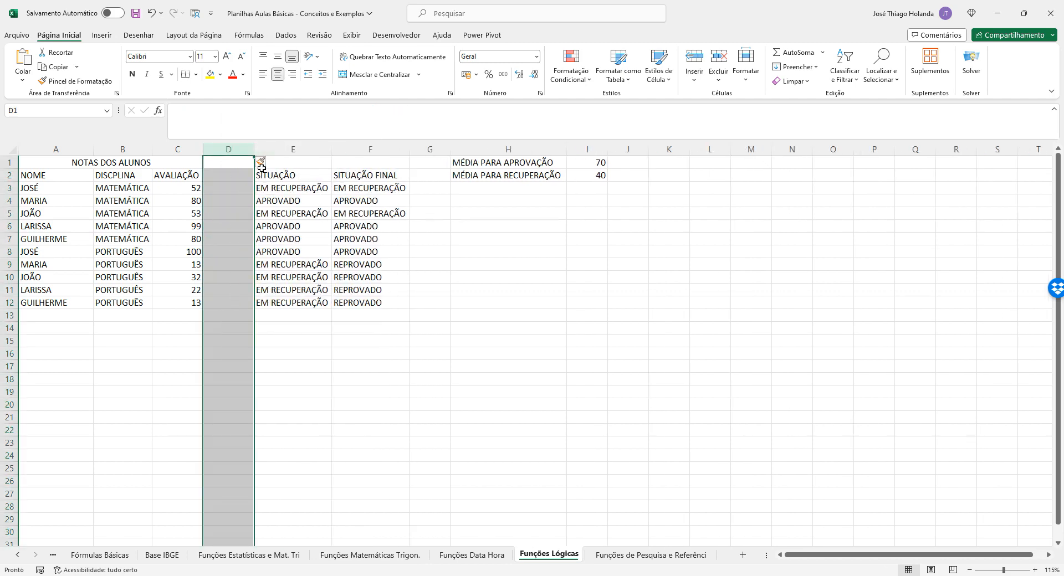
pyautogui.rightClick(227, 151)
pyautogui.click(287, 260)
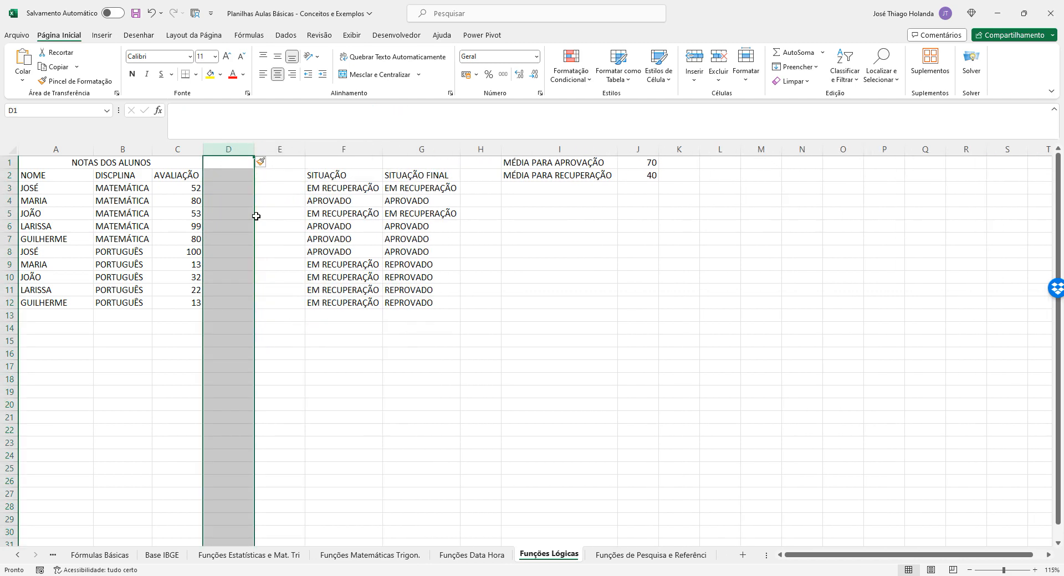
# Step: Rename the header in C2 to "AVALIAÇÃO 1"
pyautogui.click(213, 172)
pyautogui.press('Left')
pyautogui.click(242, 120)
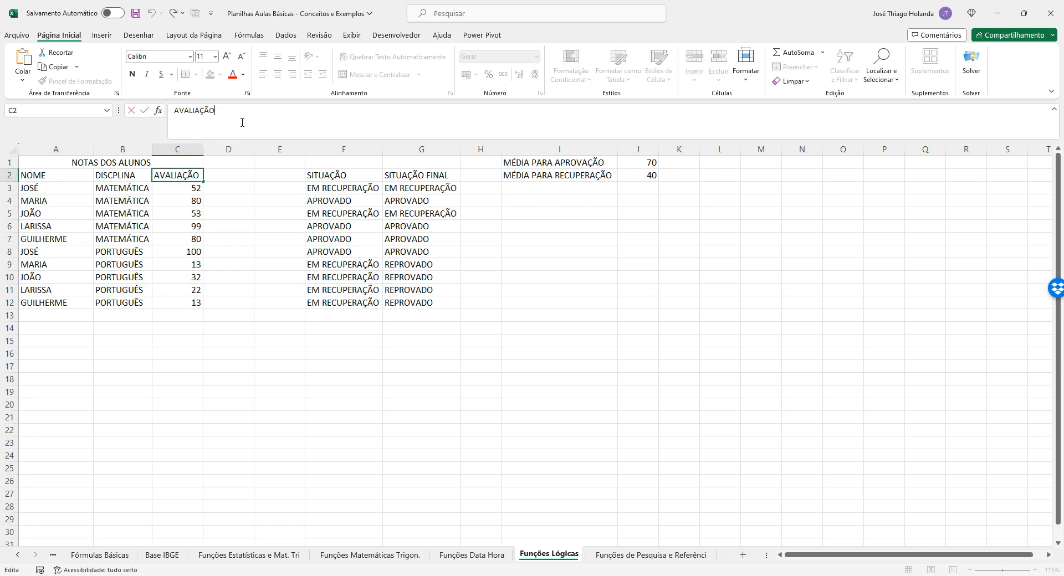
pyautogui.press('Escape')
# Step: Copy the C2 header to D2, change it to "AVALIAÇÃO 2", and widen columns C and D to fit the headers
pyautogui.hotkey('ctrl', 'c')
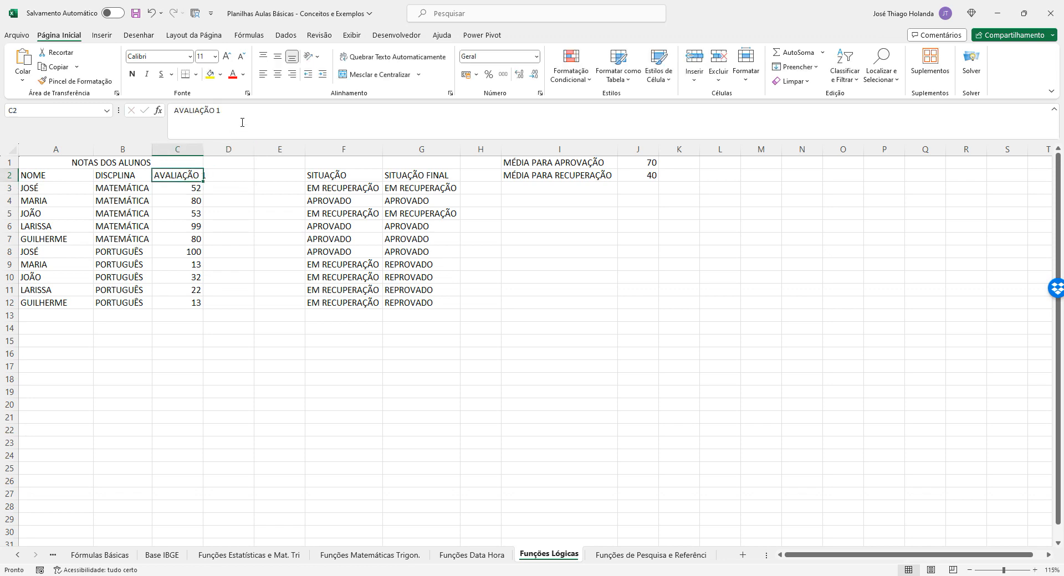
pyautogui.press('Right')
pyautogui.hotkey('ctrl', 'v')
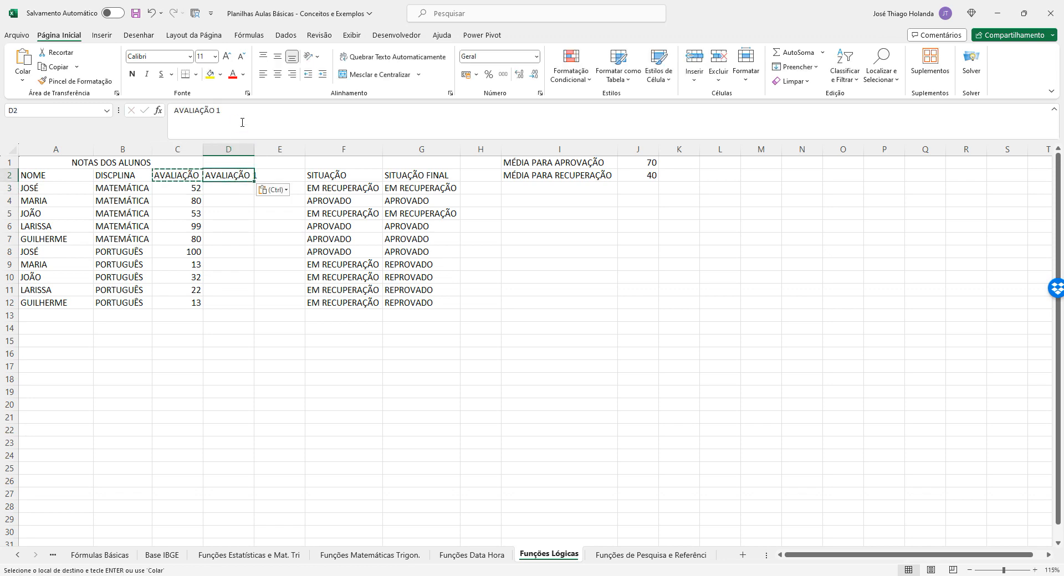
pyautogui.click(242, 122)
pyautogui.press('BackSpace')
pyautogui.write('2')
pyautogui.hotkey('ctrl', 'Return')
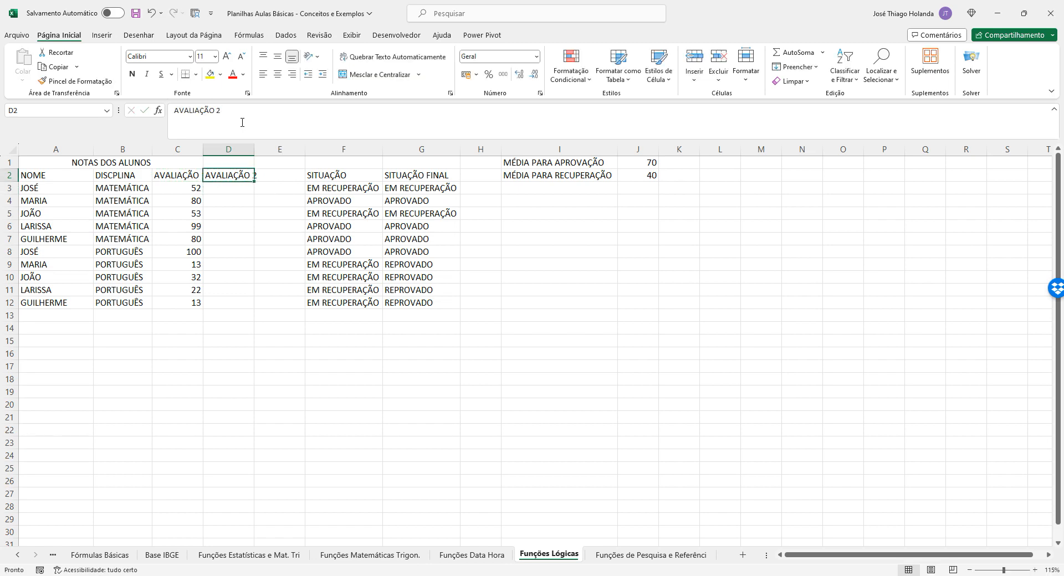
pyautogui.moveTo(203, 149); pyautogui.dragTo(267, 144)
# Step: Enter the formula =ALEATÓRIOENTRE(0;100) in D3 under AVALIAÇÃO 2
pyautogui.click(259, 192)
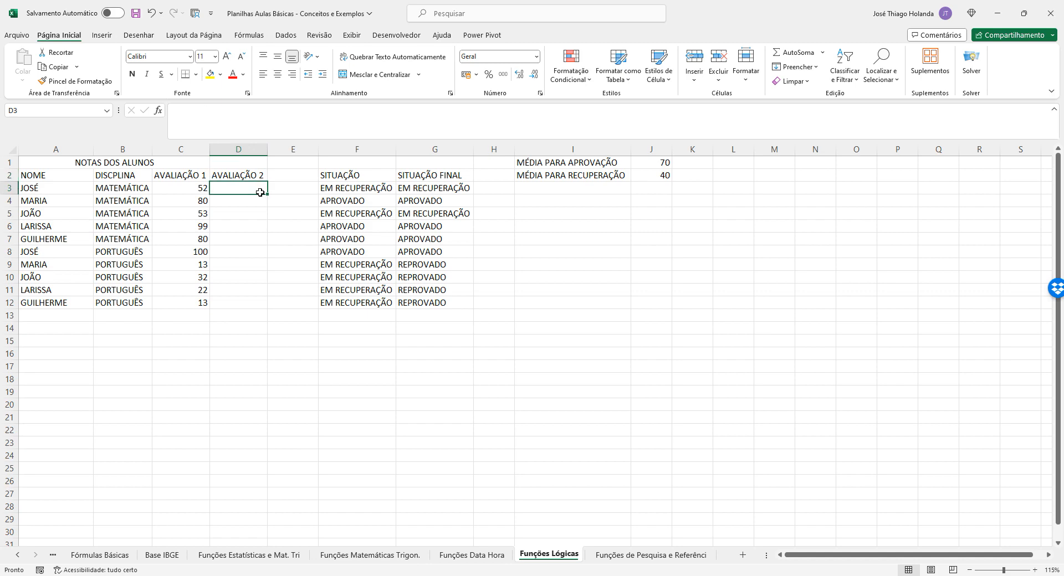
pyautogui.write('=ALE')
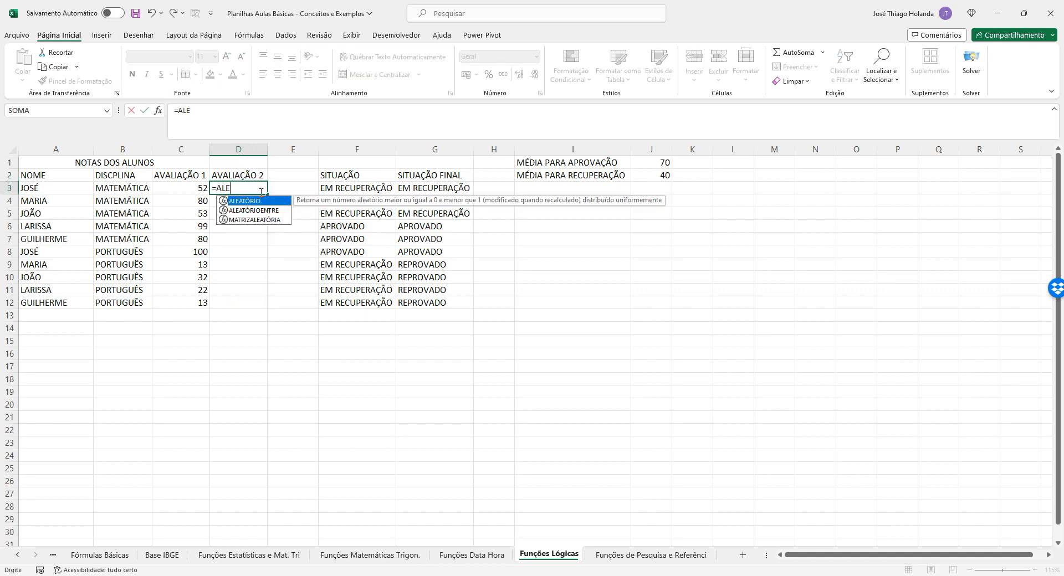
pyautogui.write('ATÓRIO')
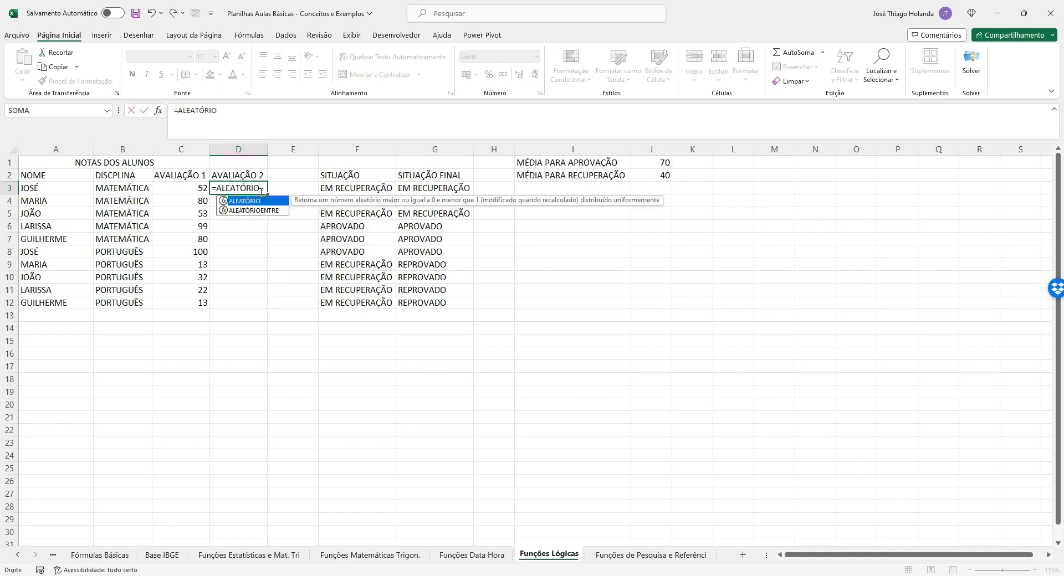
pyautogui.press('Down')
pyautogui.press('Tab')
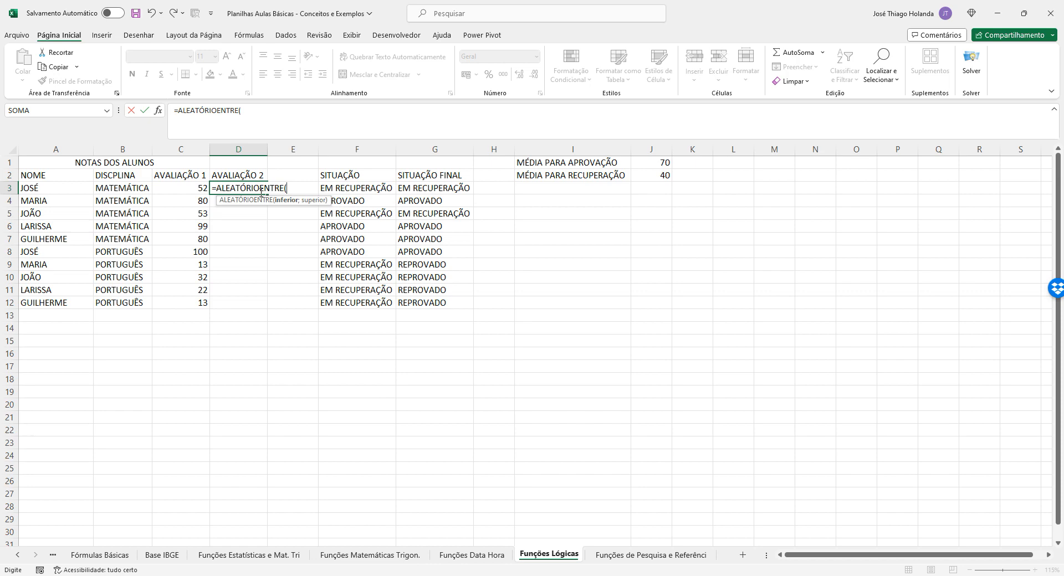
pyautogui.write('1')
pyautogui.press('BackSpace')
pyautogui.write('0;100')
pyautogui.press('Return')
# Step: Fill the random-grade formula from D3 down to D12 and replace the formulas with their fixed values
pyautogui.click(260, 192)
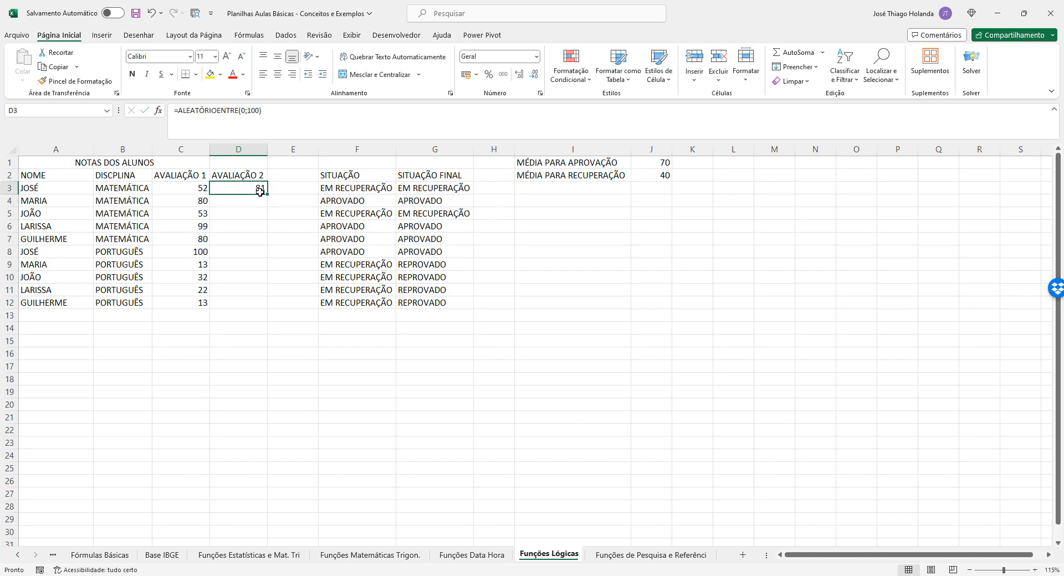
pyautogui.moveTo(266, 194); pyautogui.dragTo(279, 305)
pyautogui.hotkey('ctrl', 'c')
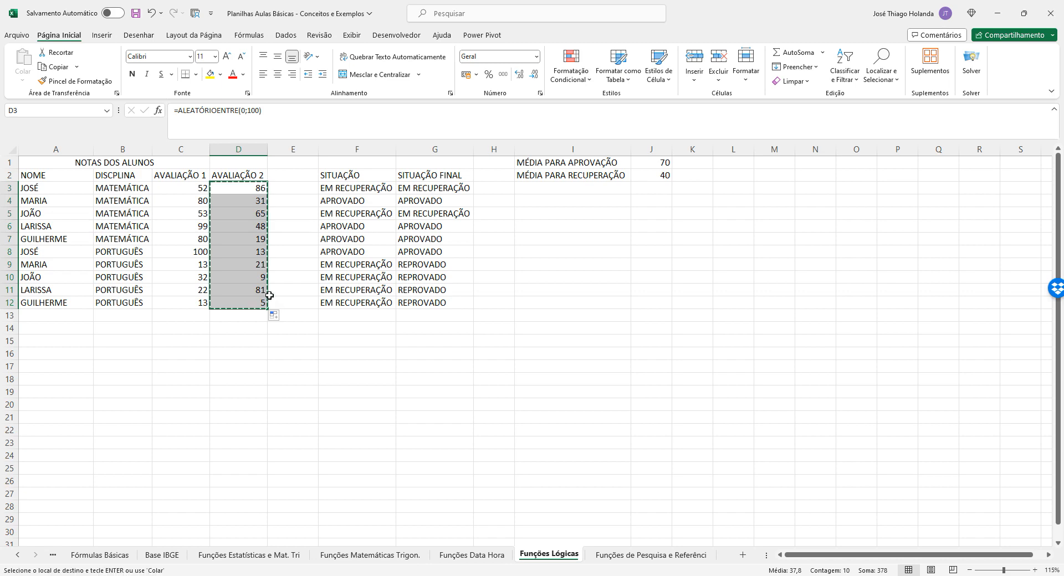
pyautogui.click(22, 80)
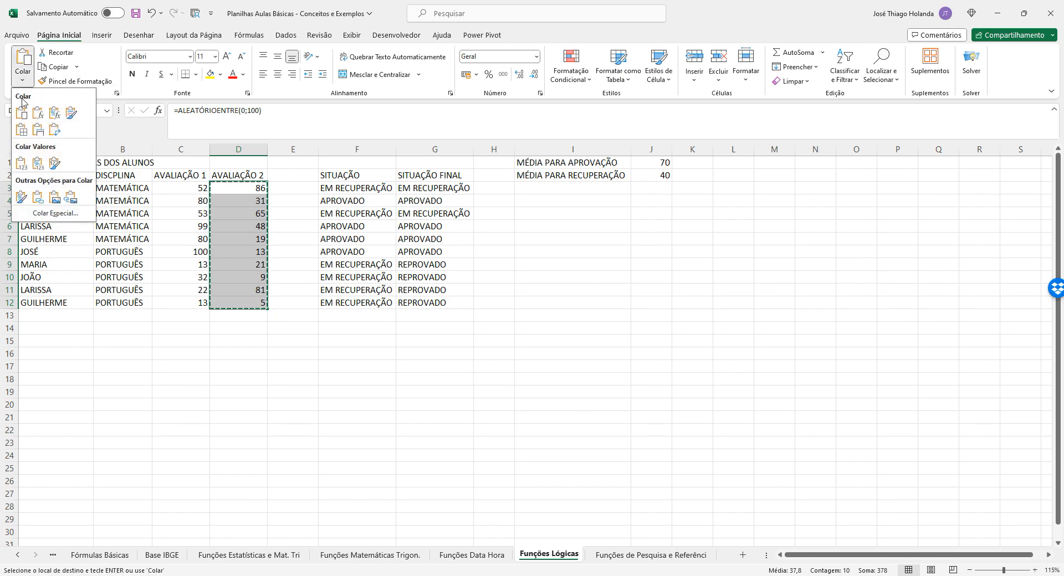
pyautogui.click(20, 188)
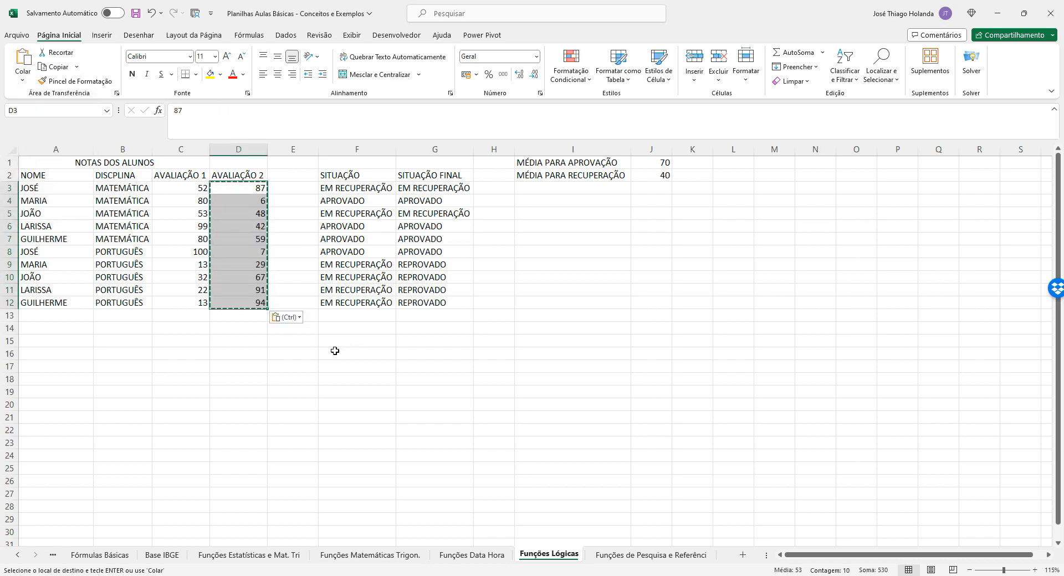
pyautogui.click(386, 367)
pyautogui.press('Escape')
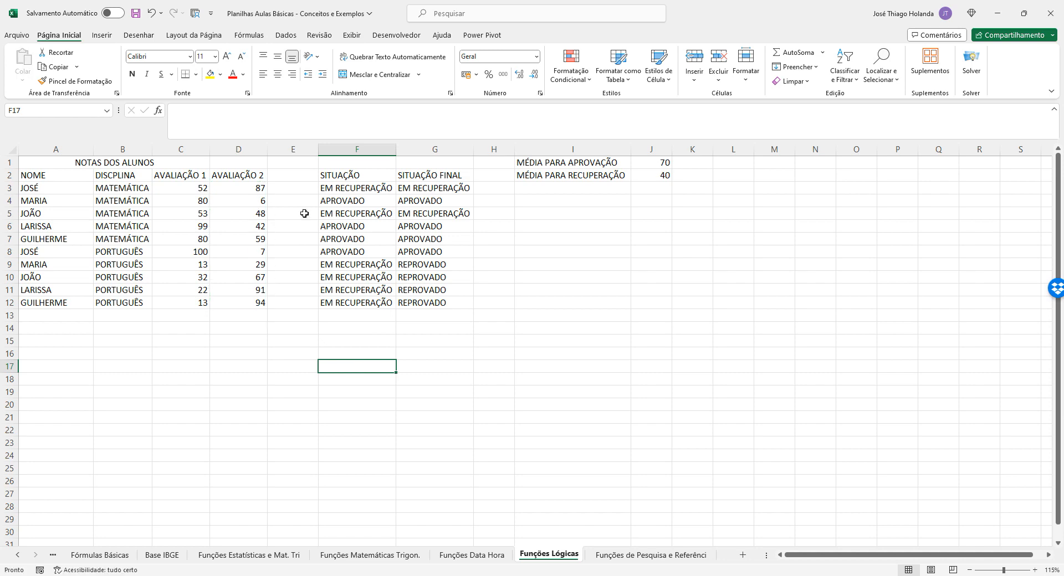
# Step: Enter the header "MÉDIA" in E2 and begin a formula in E3
pyautogui.click(282, 174)
pyautogui.write('M')
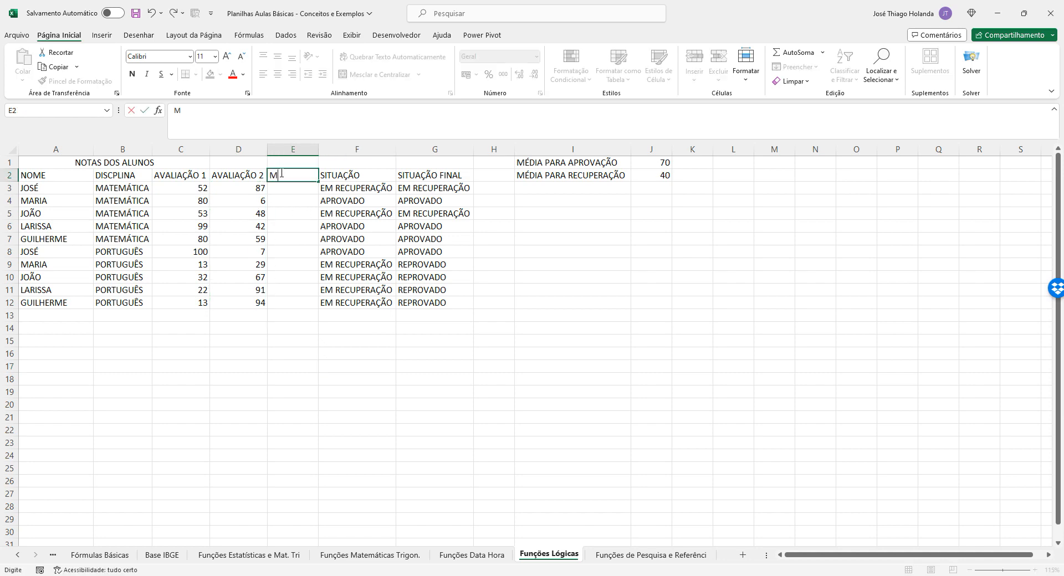
pyautogui.write('ÉDIA')
pyautogui.press('Return')
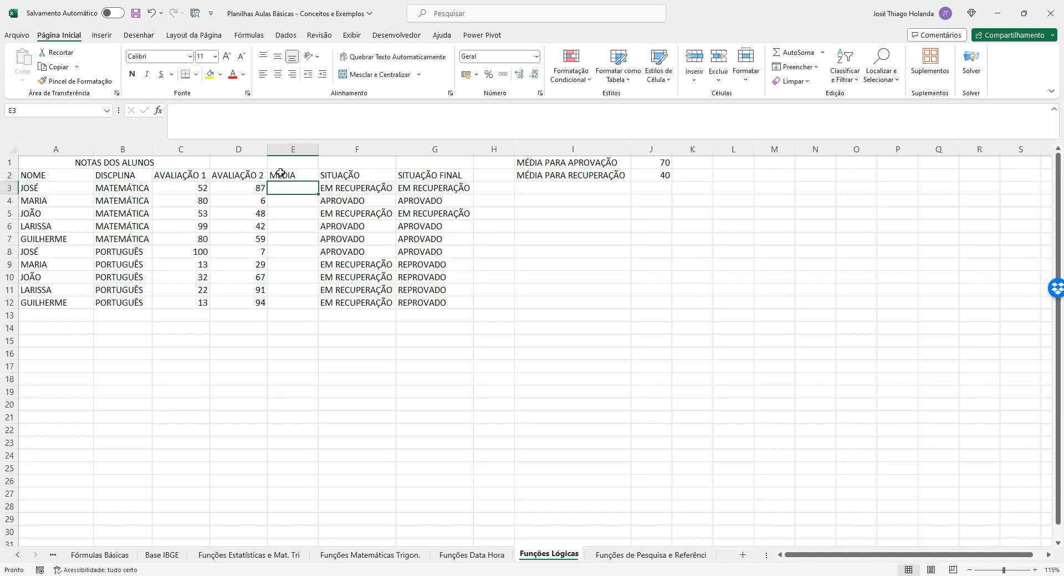
pyautogui.write('=')
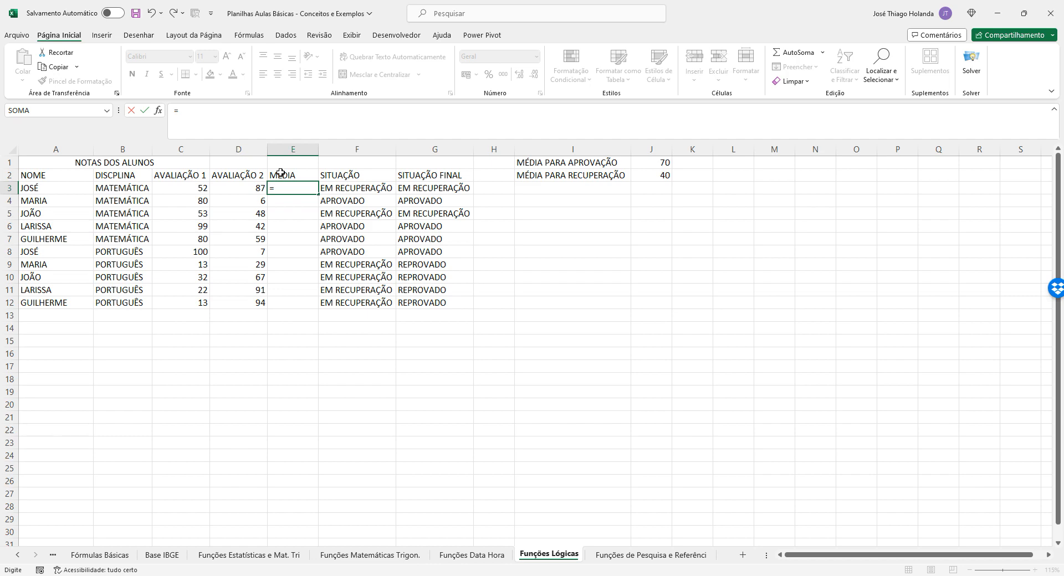
pyautogui.write('MÉDI')
pyautogui.press('Tab')
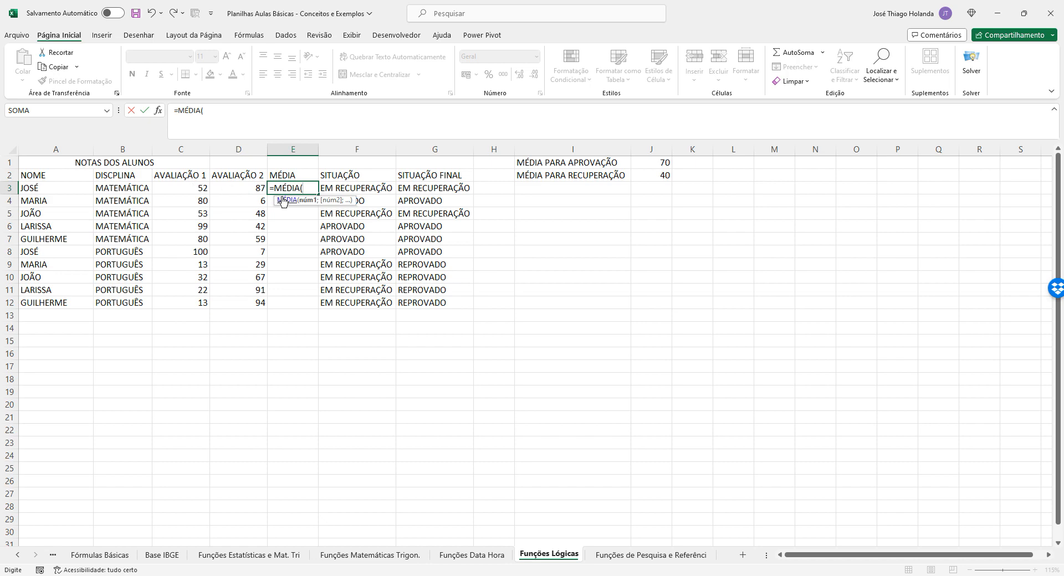
pyautogui.press('BackSpace')
pyautogui.press('BackSpace')
pyautogui.press('BackSpace')
pyautogui.press('BackSpace')
pyautogui.press('BackSpace')
pyautogui.press('BackSpace')
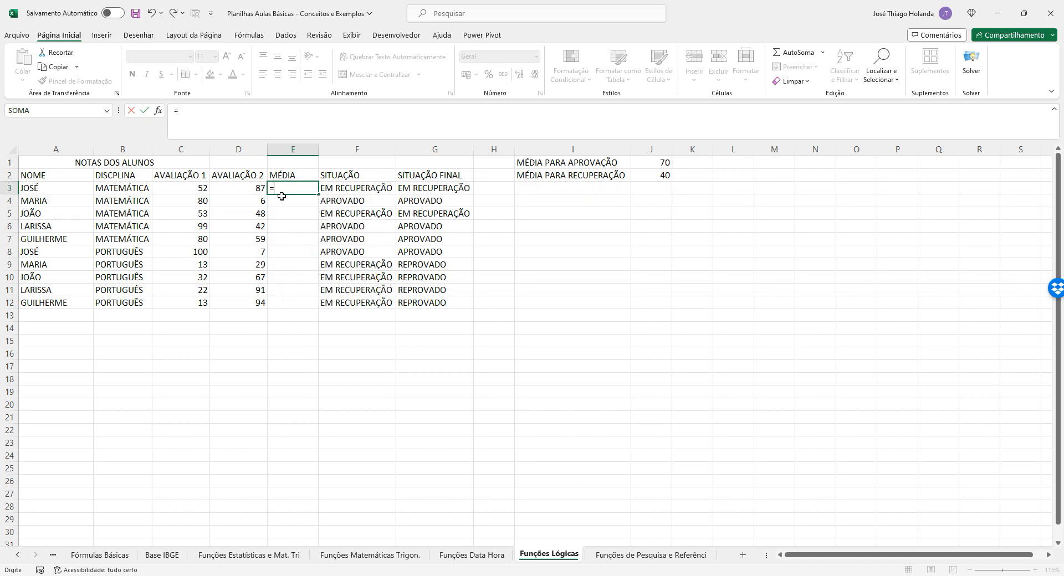
# Step: Calculate the average of the two evaluations in E3 with the formula =(C3+D3)/2
pyautogui.click(181, 189)
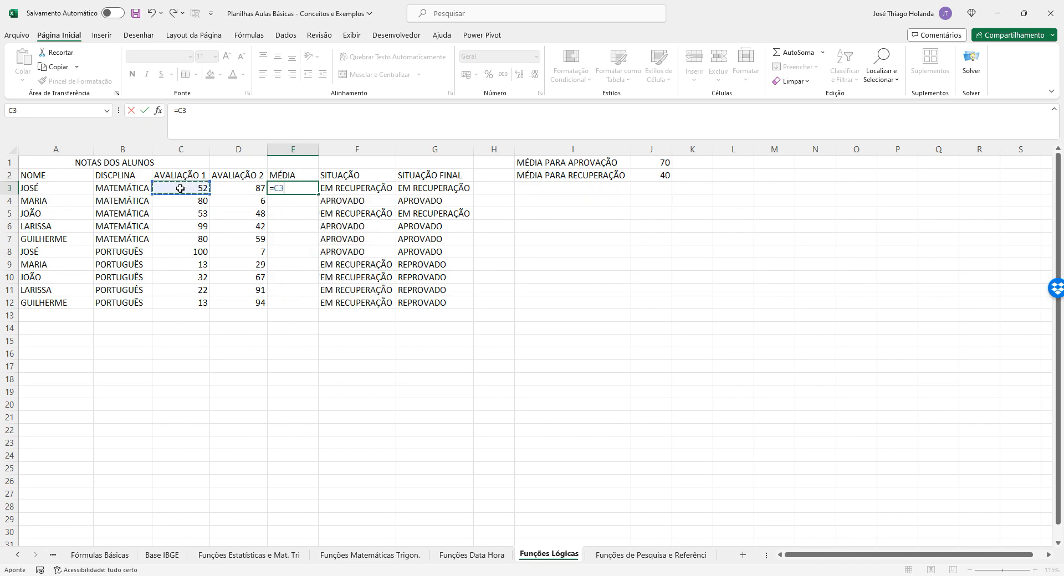
pyautogui.write('+')
pyautogui.click(233, 189)
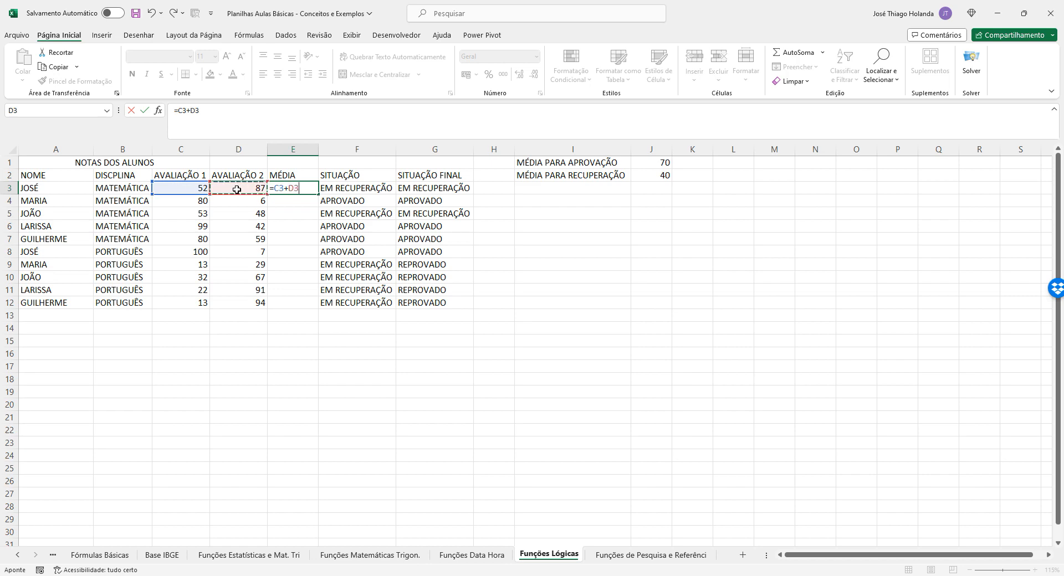
pyautogui.click(180, 111)
pyautogui.write('(')
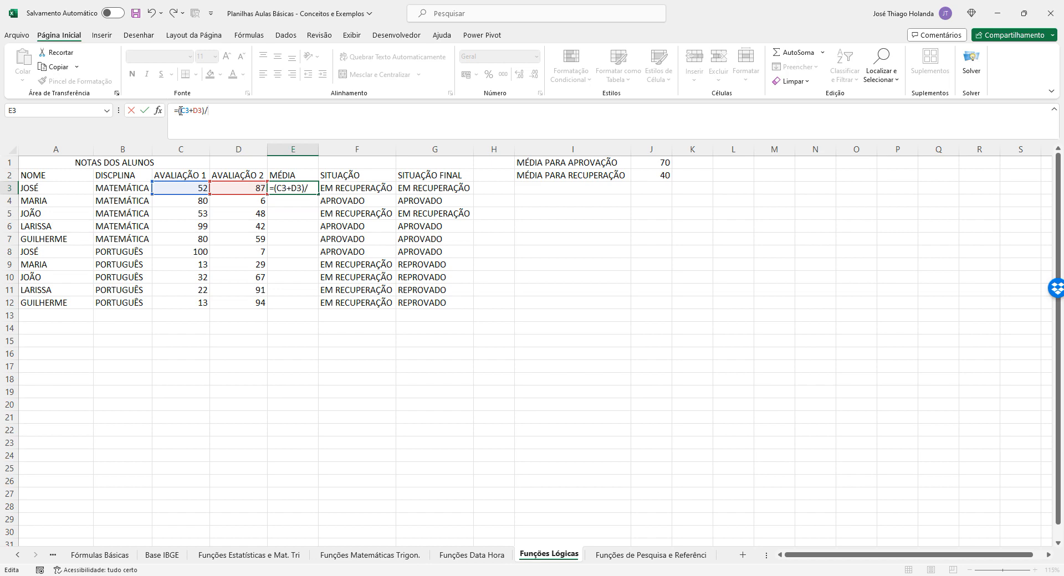
pyautogui.press('Return')
# Step: Fill the MÉDIA formula from E3 down to E12
pyautogui.click(313, 191)
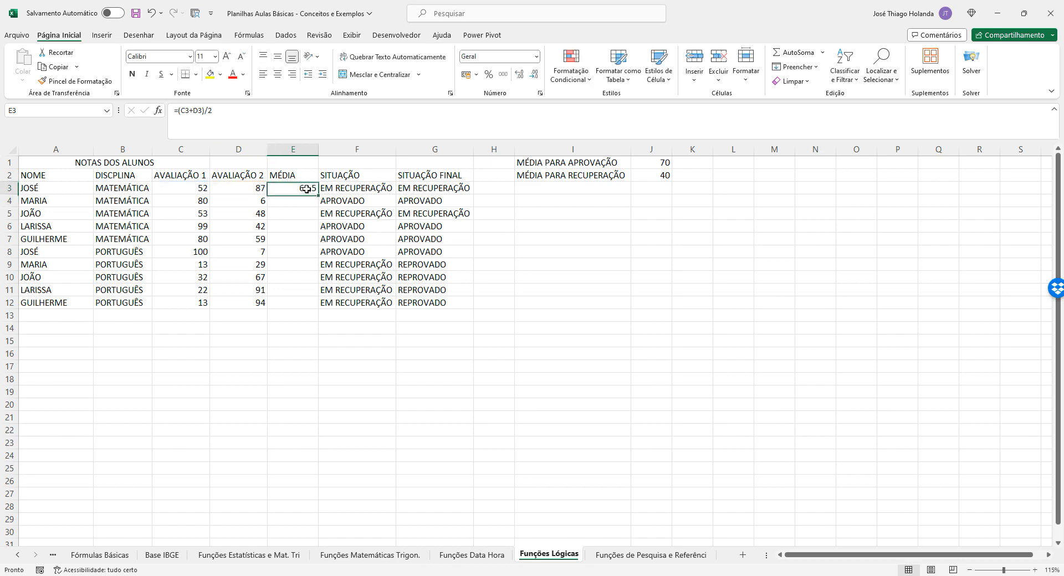
pyautogui.moveTo(318, 192); pyautogui.dragTo(319, 308)
pyautogui.click(304, 343)
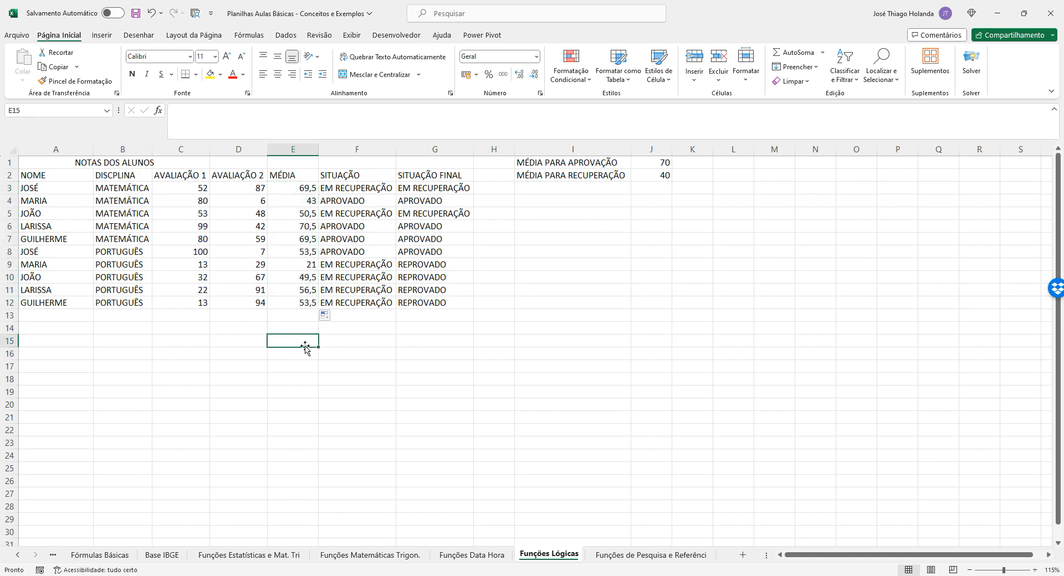
# Step: Change the SITUAÇÃO formula in F3 to test E3 instead of C3 and fill it down to F12
pyautogui.click(357, 187)
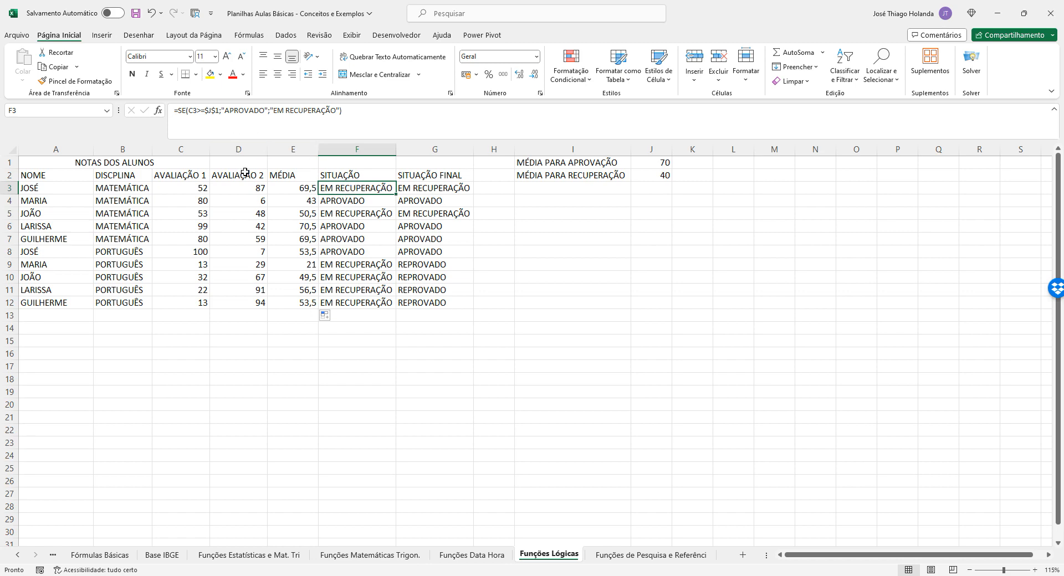
pyautogui.click(195, 113)
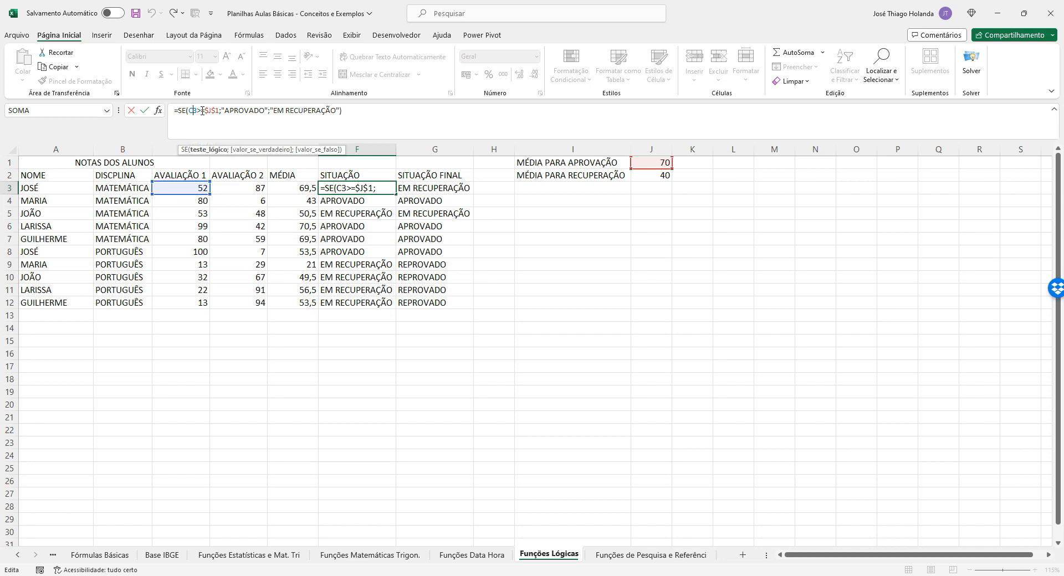
pyautogui.press('BackSpace')
pyautogui.write('E')
pyautogui.hotkey('ctrl', 'Return')
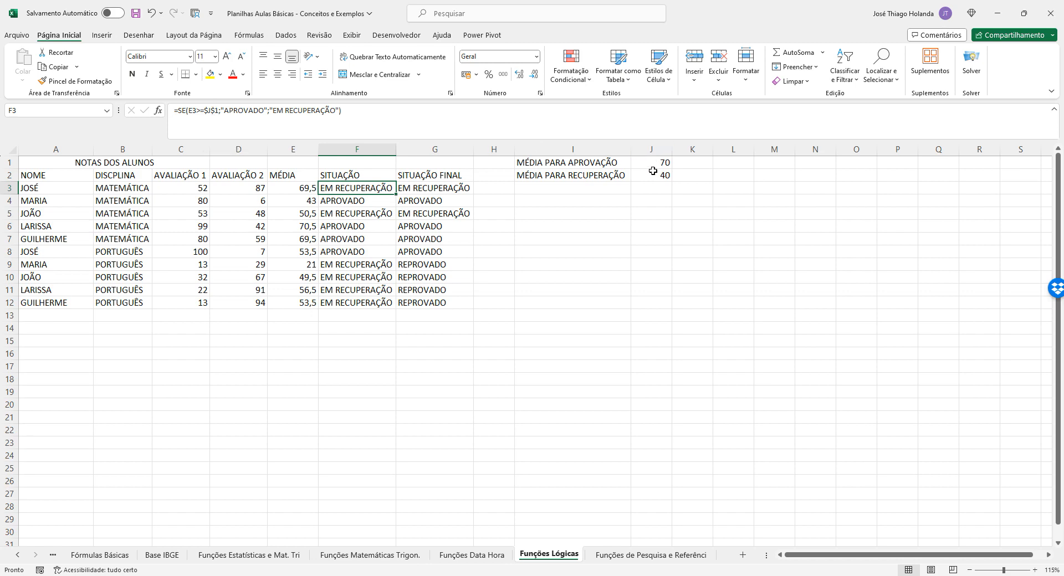
pyautogui.moveTo(396, 195); pyautogui.dragTo(397, 308)
# Step: Replace both C3 references with E3 in the nested SE formula in G3 and fill it down to G12
pyautogui.click(437, 188)
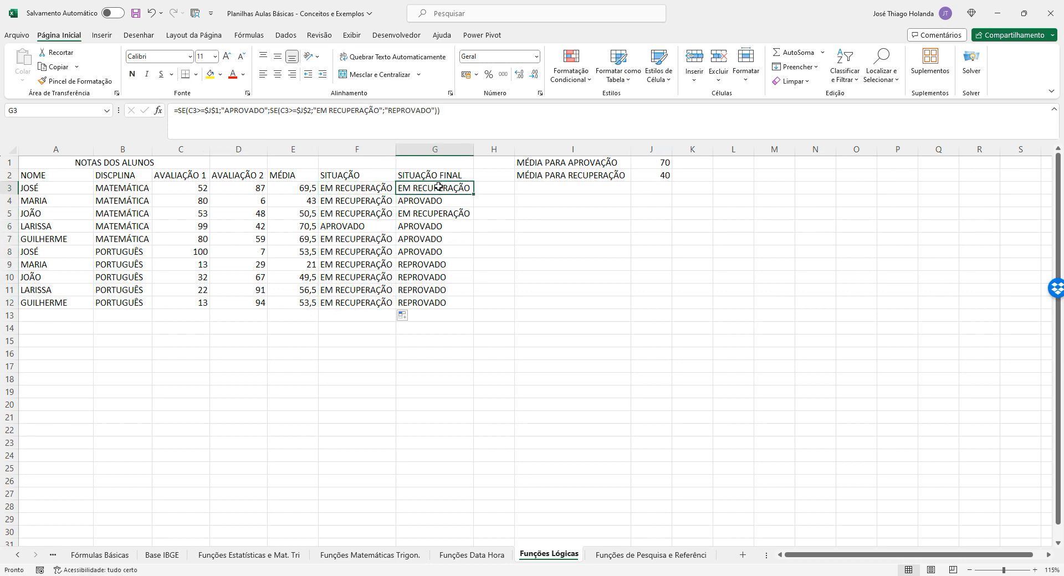
pyautogui.click(223, 107)
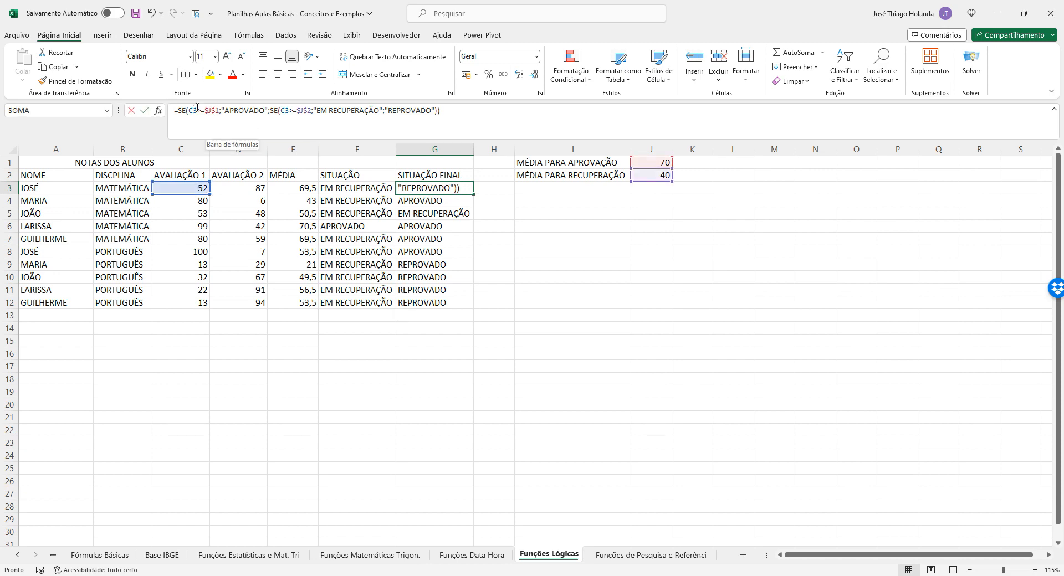
pyautogui.write('E')
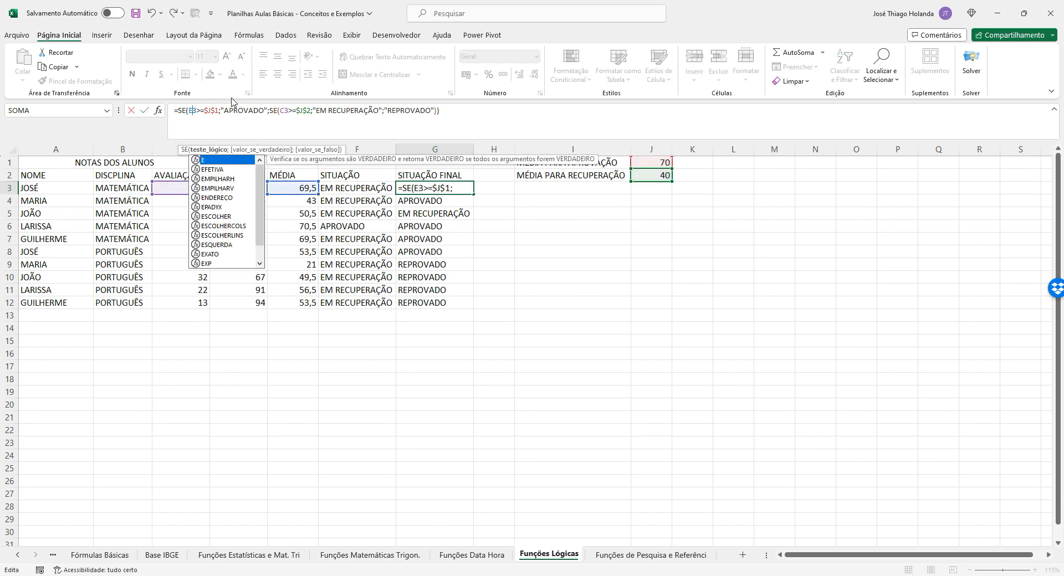
pyautogui.press('Right')
pyautogui.press('Right')
pyautogui.press('Right')
pyautogui.press('Right')
pyautogui.press('Right')
pyautogui.press('Right')
pyautogui.press('Right')
pyautogui.press('Right')
pyautogui.press('Right')
pyautogui.press('Right')
pyautogui.press('Right')
pyautogui.press('Right')
pyautogui.press('Right')
pyautogui.press('Right')
pyautogui.press('Right')
pyautogui.press('Right')
pyautogui.press('Right')
pyautogui.press('Right')
pyautogui.press('Right')
pyautogui.press('Right')
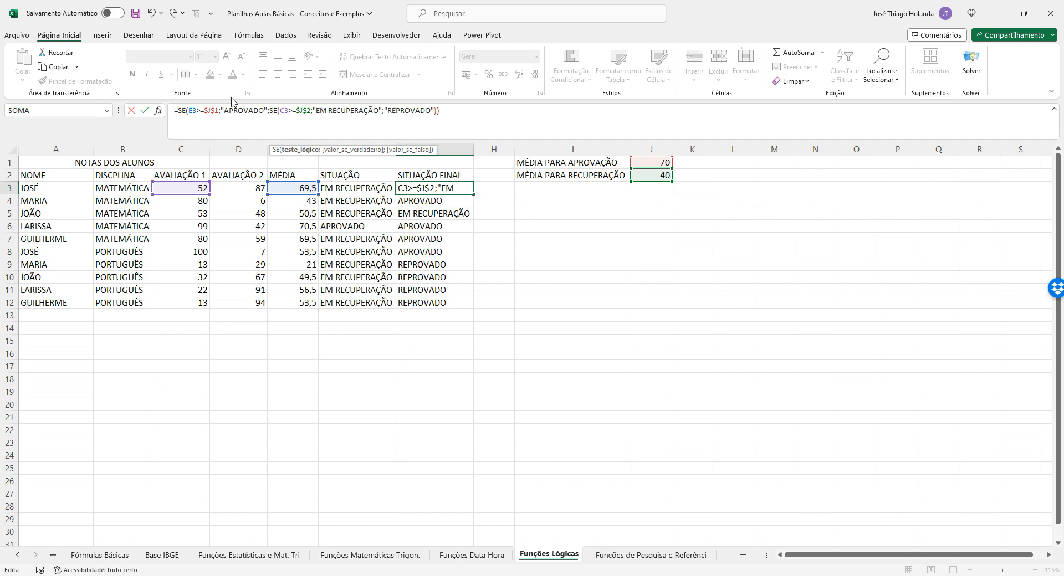
pyautogui.press('BackSpace')
pyautogui.write('E')
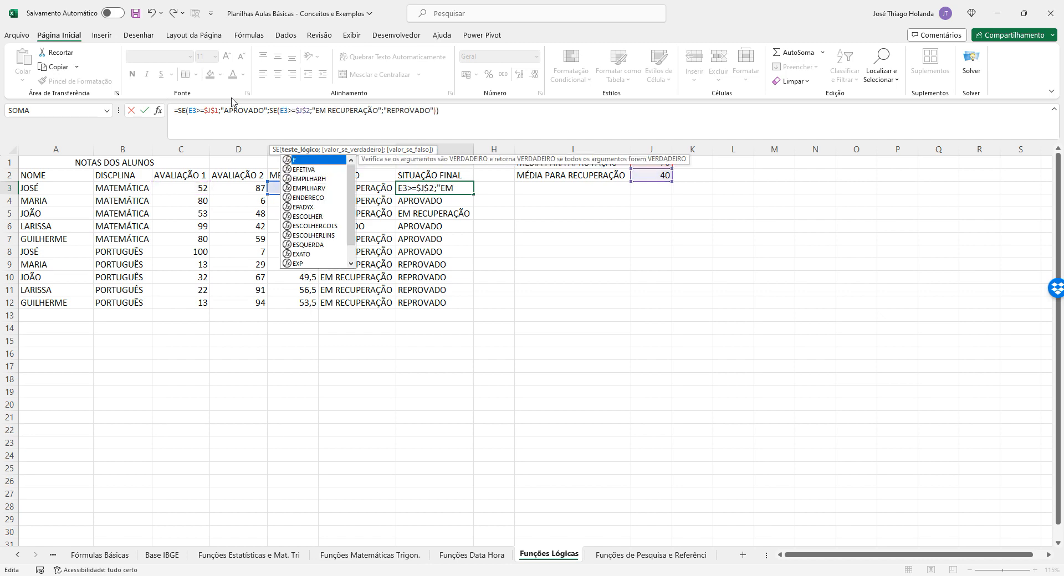
pyautogui.hotkey('ctrl', 'Return')
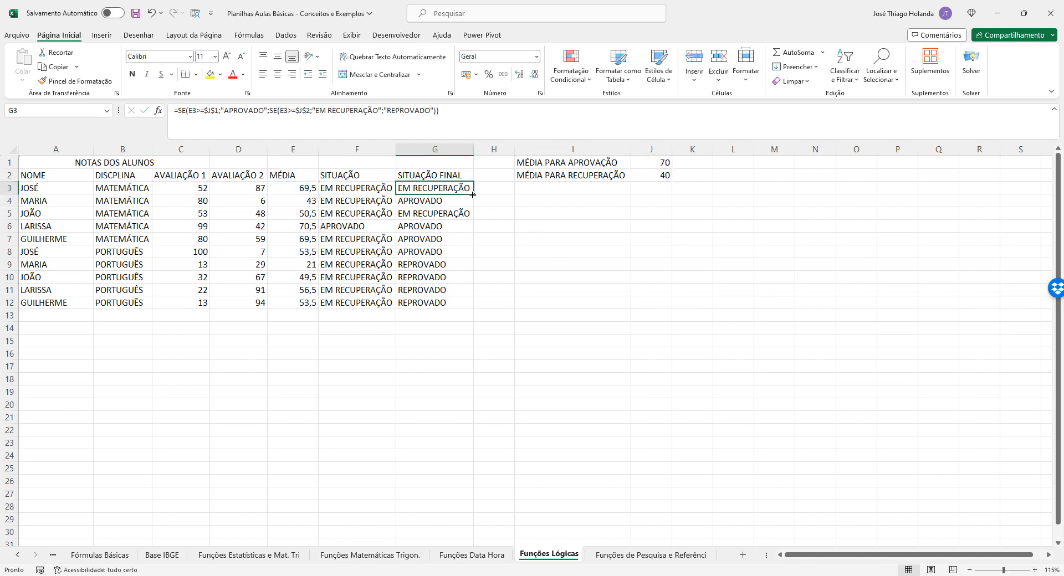
pyautogui.moveTo(475, 195); pyautogui.dragTo(483, 305)
# Step: Compare the simple SE formula in F3 with the arguments of the nested SE formula in G3, and check F6
pyautogui.moveTo(367, 190); pyautogui.dragTo(369, 200)
pyautogui.click(368, 185)
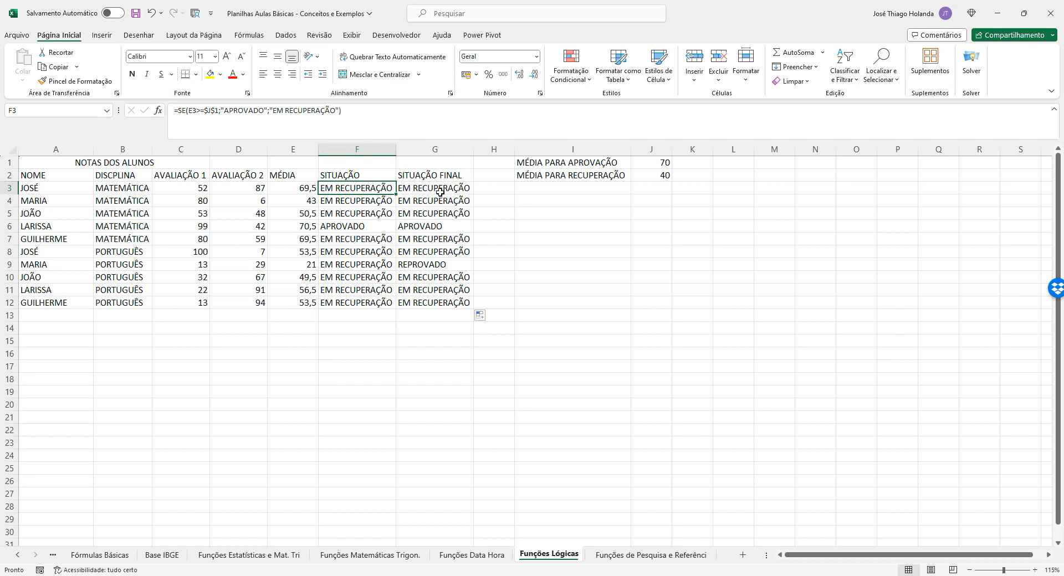
pyautogui.click(399, 188)
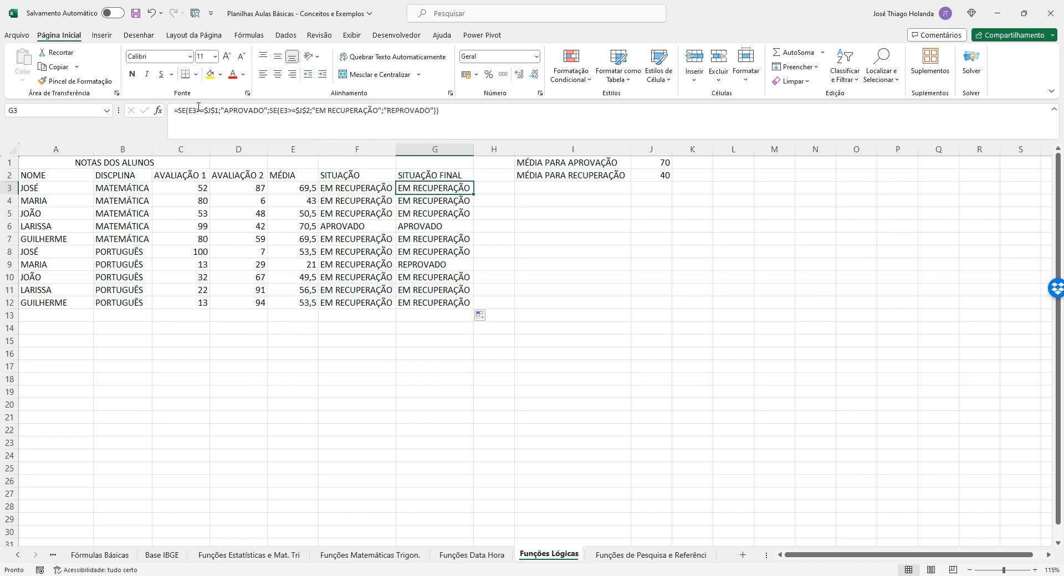
pyautogui.doubleClick(253, 111)
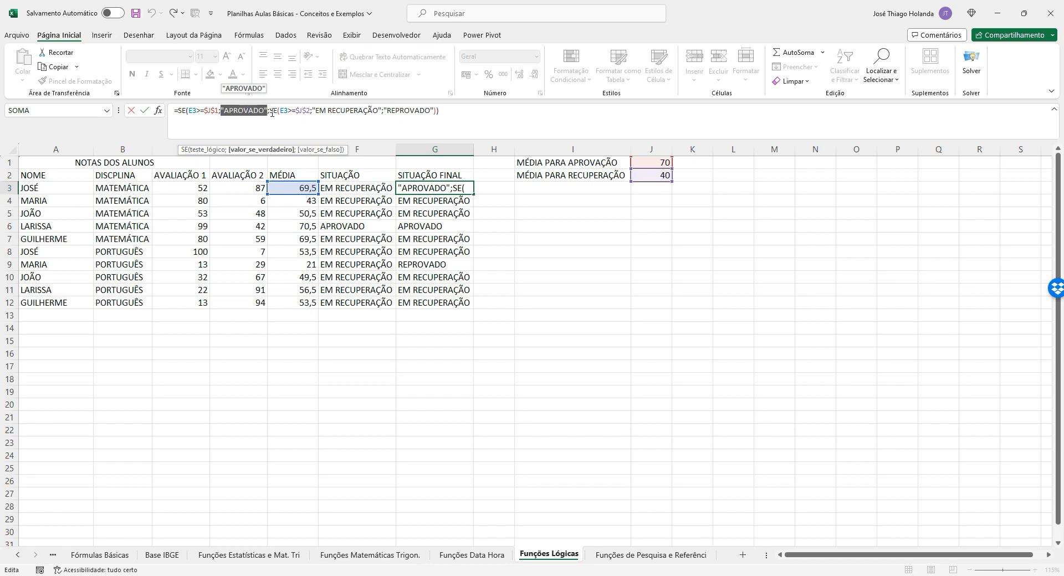
pyautogui.moveTo(272, 113); pyautogui.dragTo(440, 111)
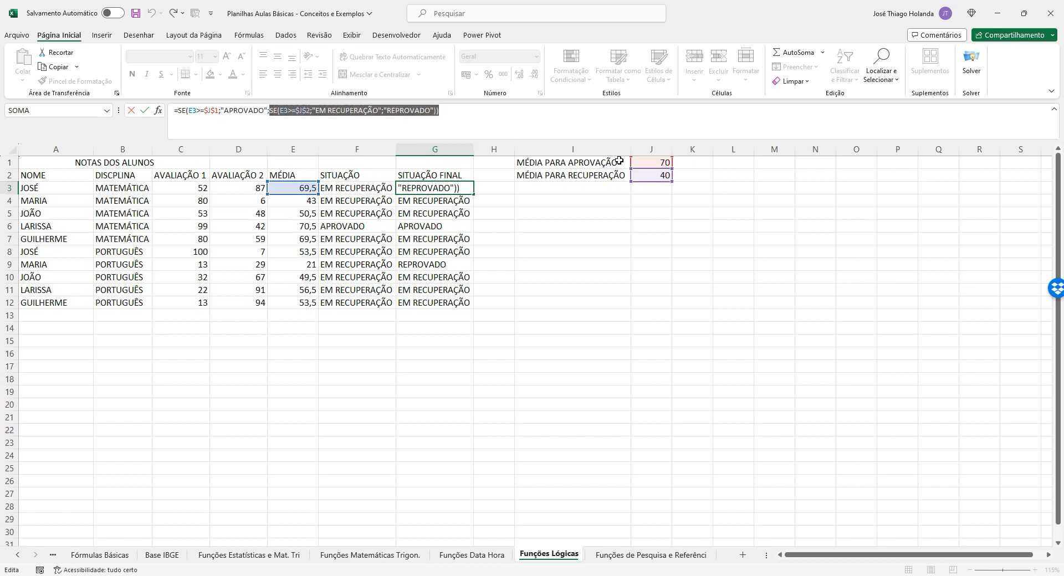
pyautogui.click(312, 110)
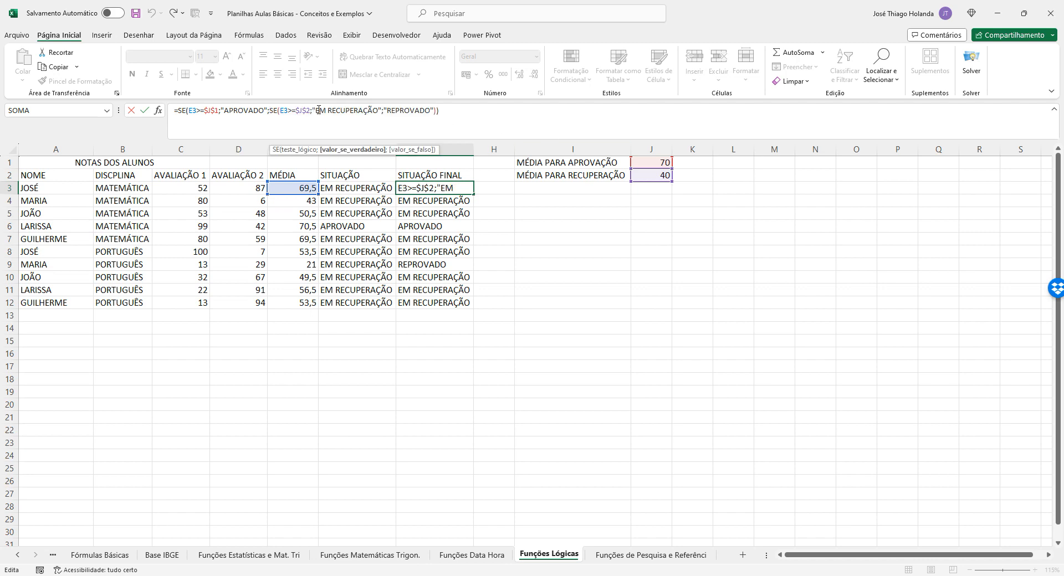
pyautogui.press('Return')
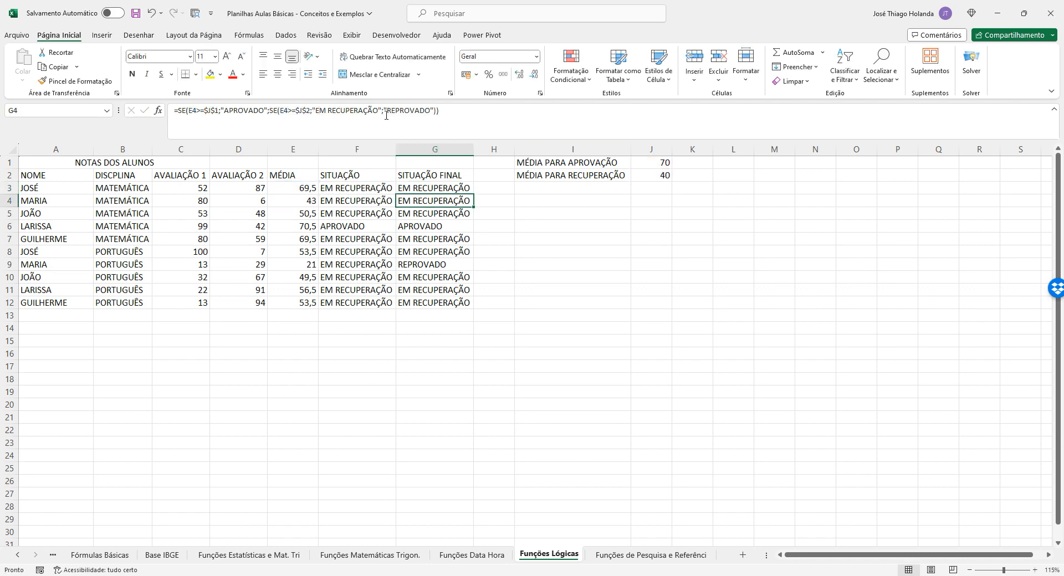
pyautogui.click(349, 227)
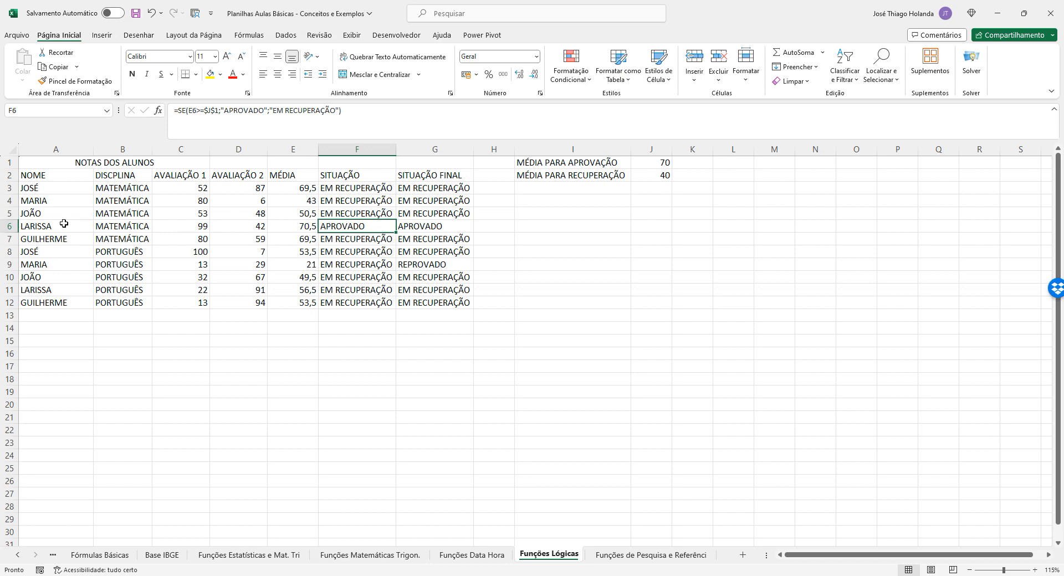
# Step: Check the student records in rows 6 and 9 against the SITUAÇÃO FINAL results in G3:G12
pyautogui.moveTo(56, 229); pyautogui.dragTo(437, 227)
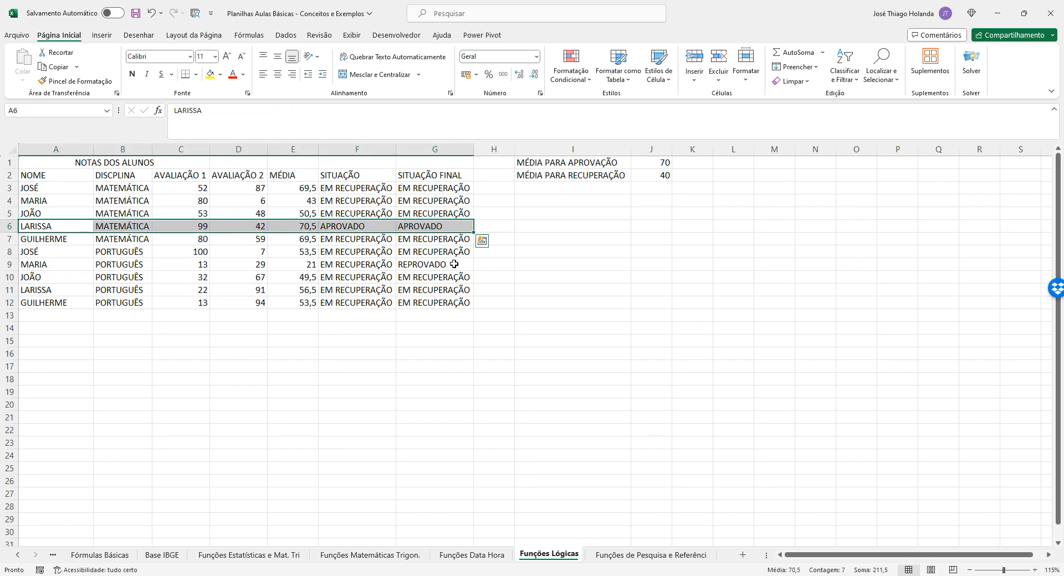
pyautogui.moveTo(461, 265); pyautogui.dragTo(54, 266)
pyautogui.click(465, 300)
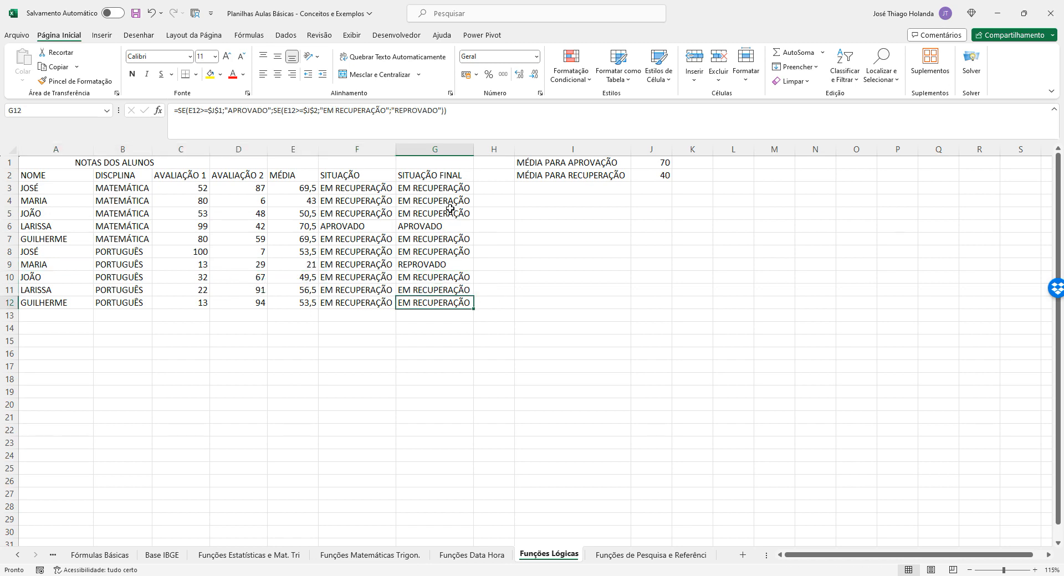
pyautogui.moveTo(447, 189); pyautogui.dragTo(456, 299)
pyautogui.click(364, 244)
pyautogui.click(468, 265)
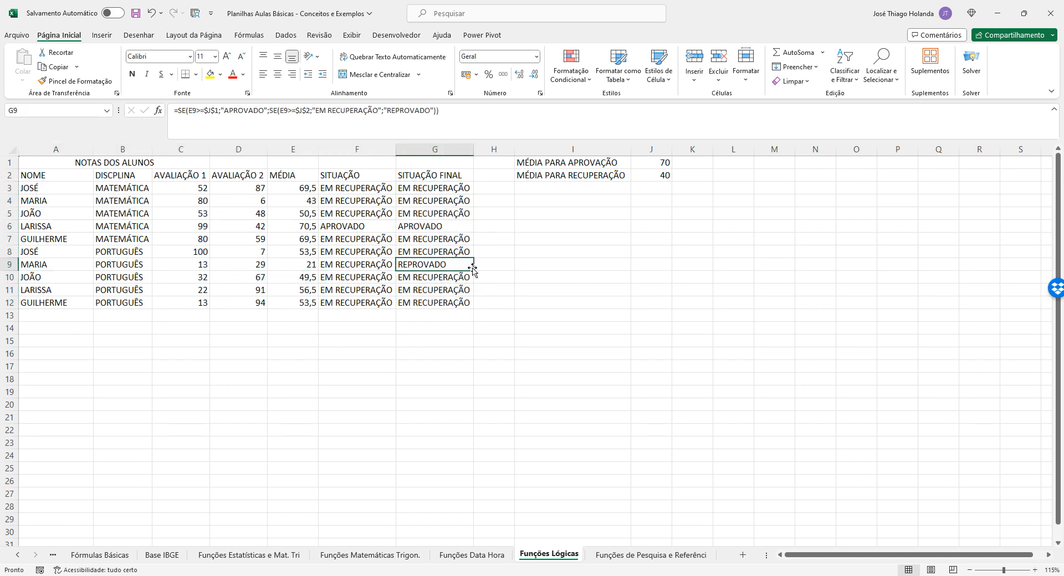
# Step: Compare the simple SE results in F3:F12 with the nested SE results in G3:G12, particularly in row 9
pyautogui.click(351, 224)
pyautogui.click(362, 266)
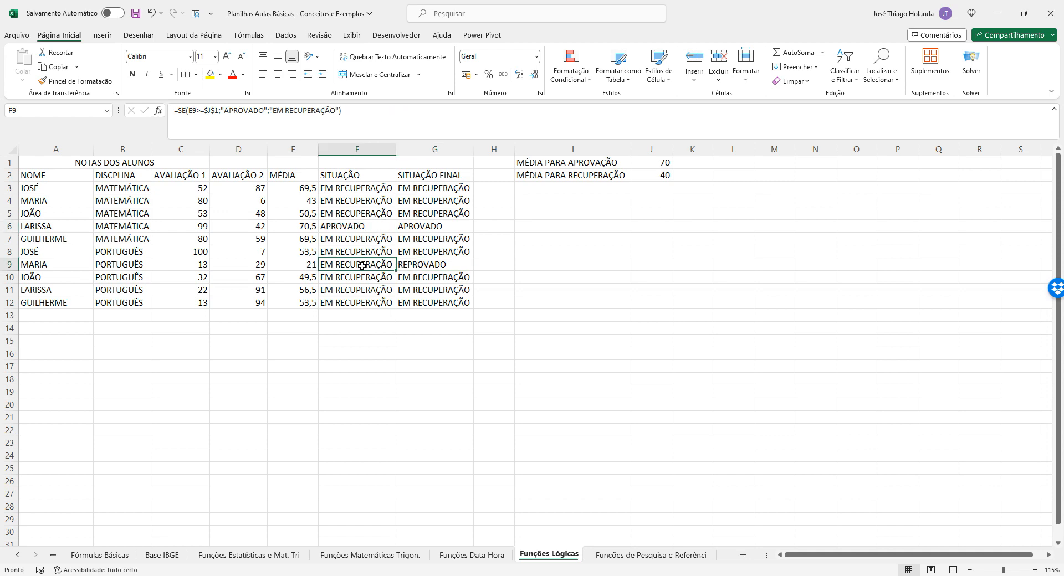
pyautogui.click(292, 269)
pyautogui.click(356, 270)
pyautogui.moveTo(361, 183); pyautogui.dragTo(362, 300)
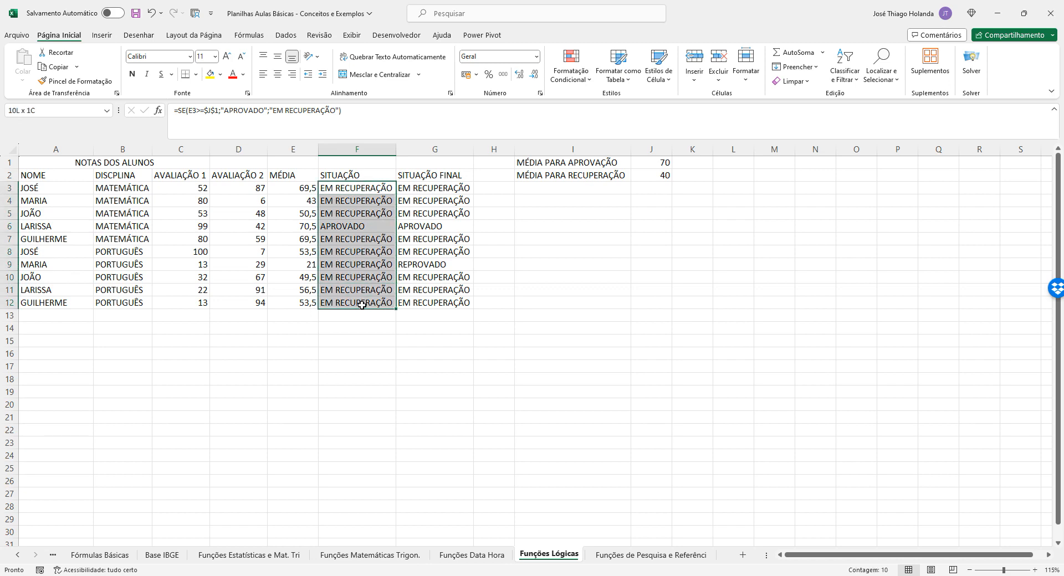
pyautogui.click(359, 271)
pyautogui.moveTo(418, 191); pyautogui.dragTo(433, 311)
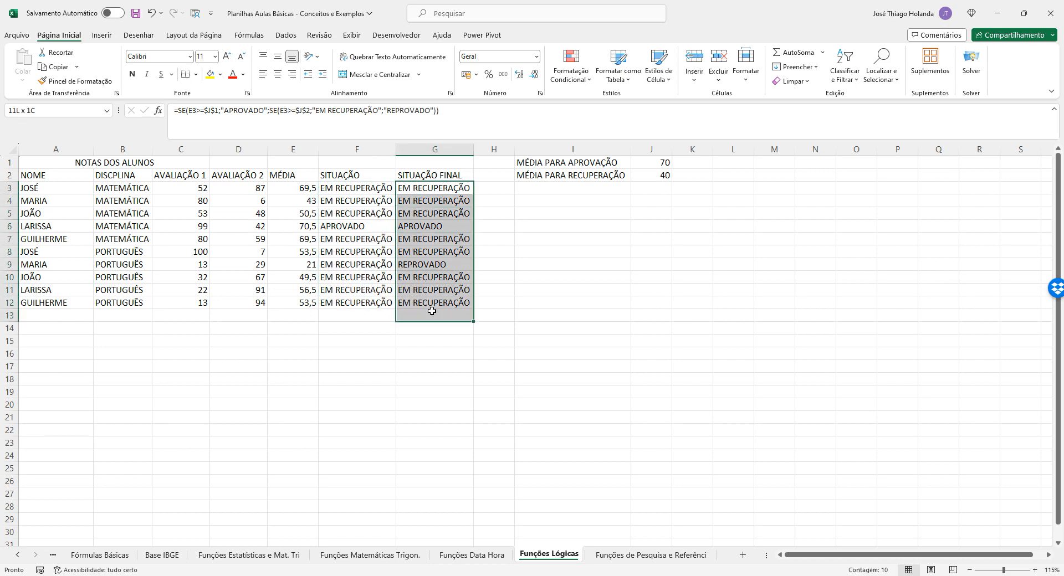
pyautogui.click(434, 274)
pyautogui.click(558, 272)
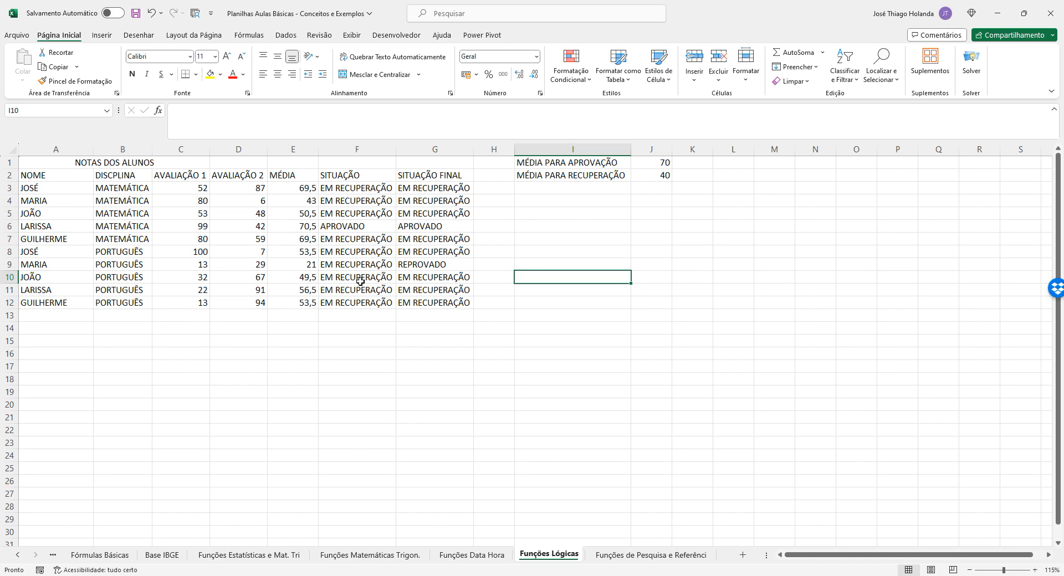
pyautogui.click(430, 190)
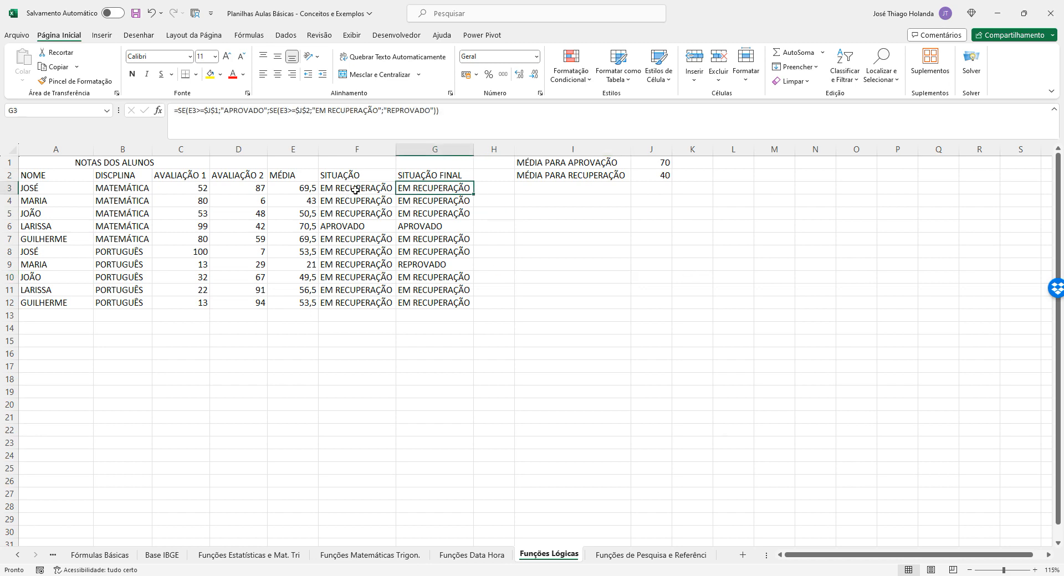
pyautogui.click(351, 192)
pyautogui.click(445, 187)
# Step: Review the conditional sum and average formulas in C2:E3 on the Funções Estatísticas e Mat. Tri sheet
pyautogui.click(365, 555)
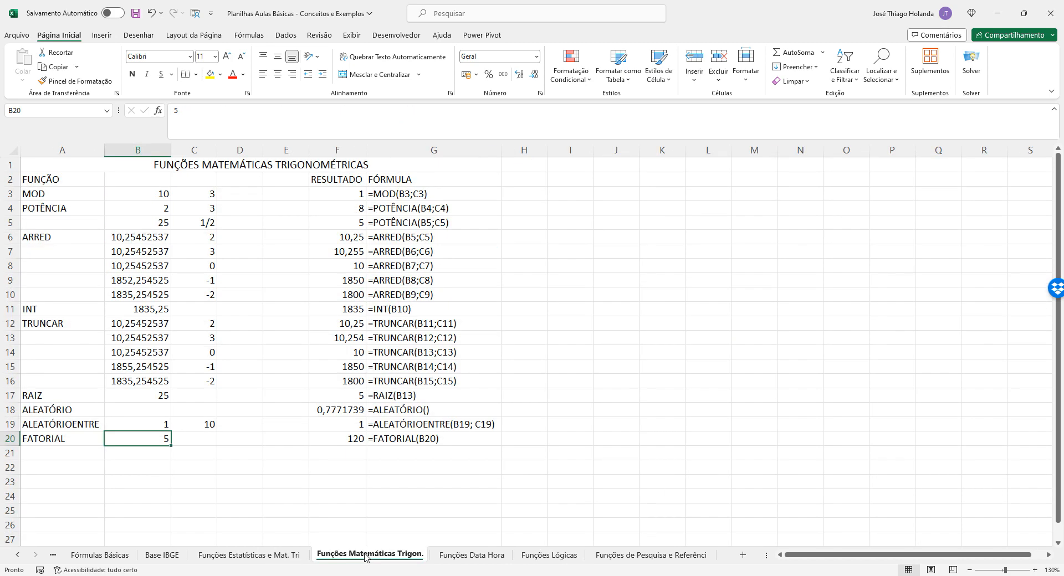
pyautogui.click(272, 555)
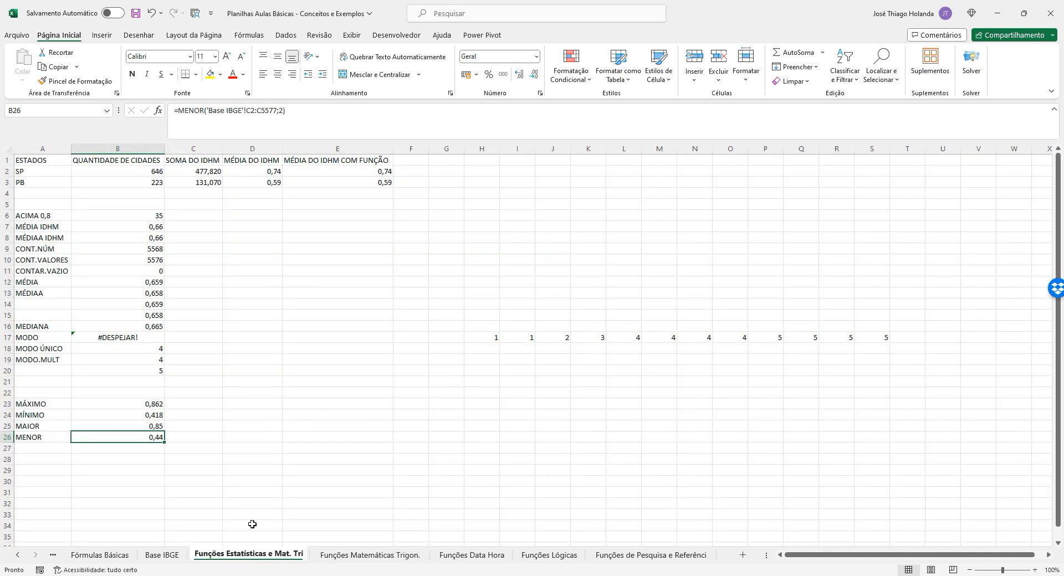
pyautogui.click(65, 228)
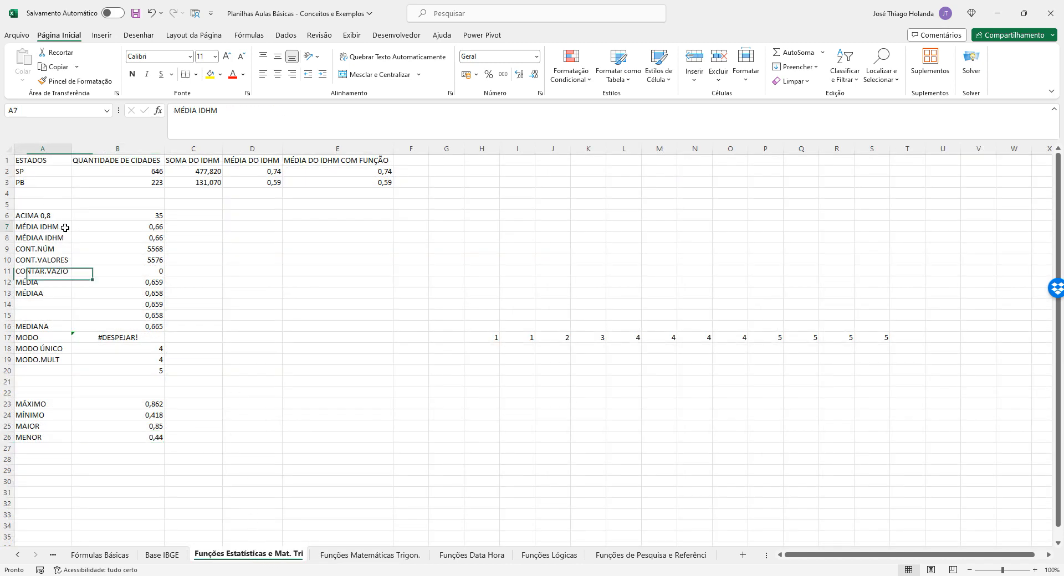
pyautogui.click(50, 238)
pyautogui.click(46, 283)
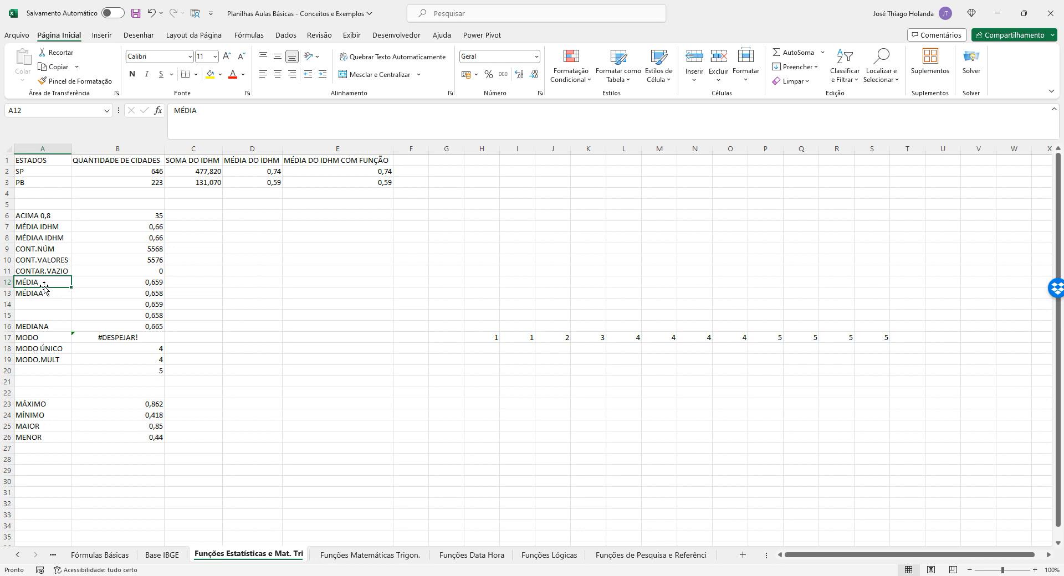
pyautogui.click(173, 176)
pyautogui.click(207, 184)
pyautogui.click(209, 173)
pyautogui.click(211, 184)
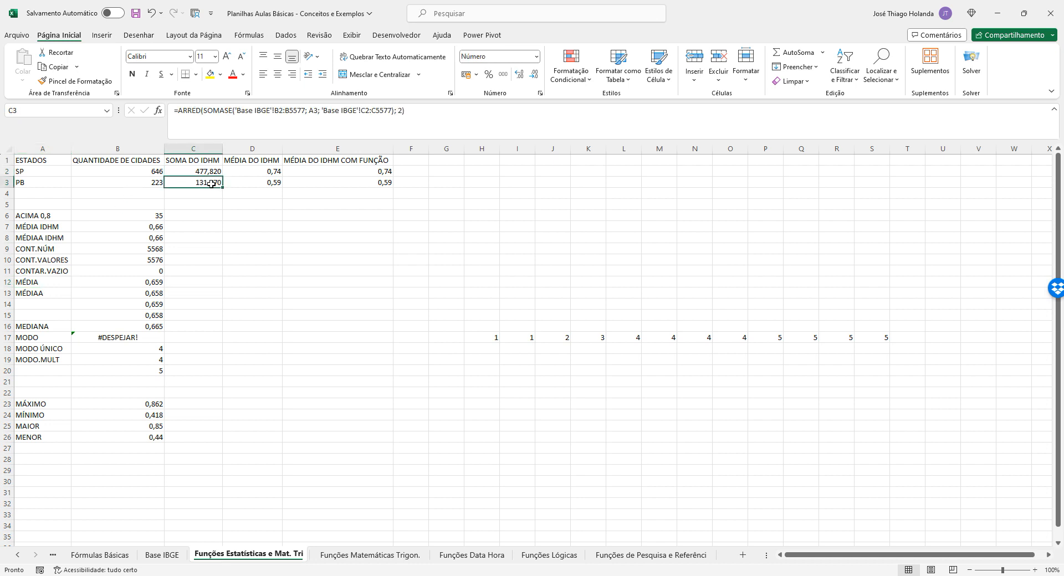
pyautogui.click(277, 184)
pyautogui.click(262, 173)
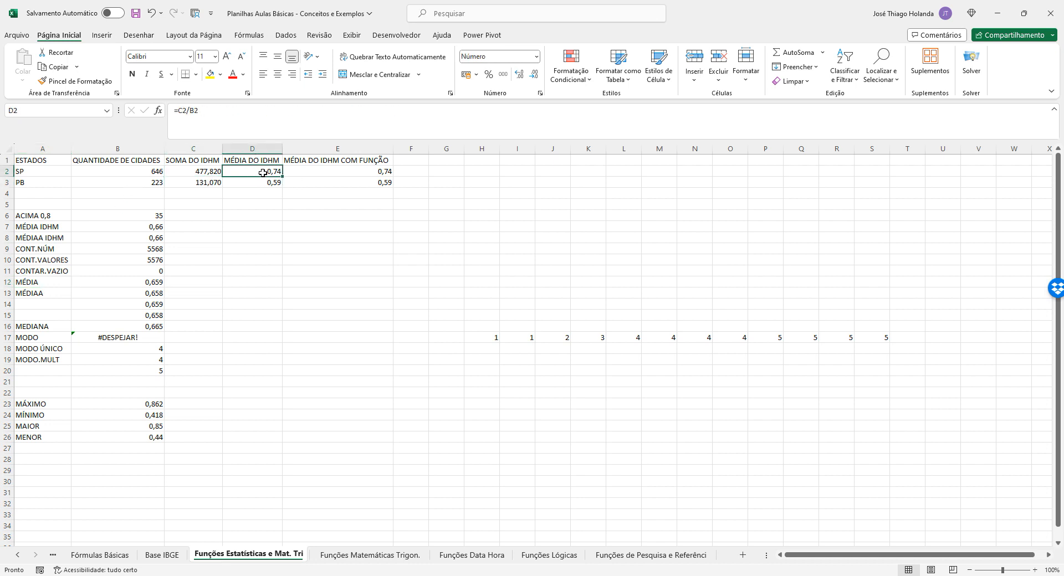
pyautogui.click(349, 174)
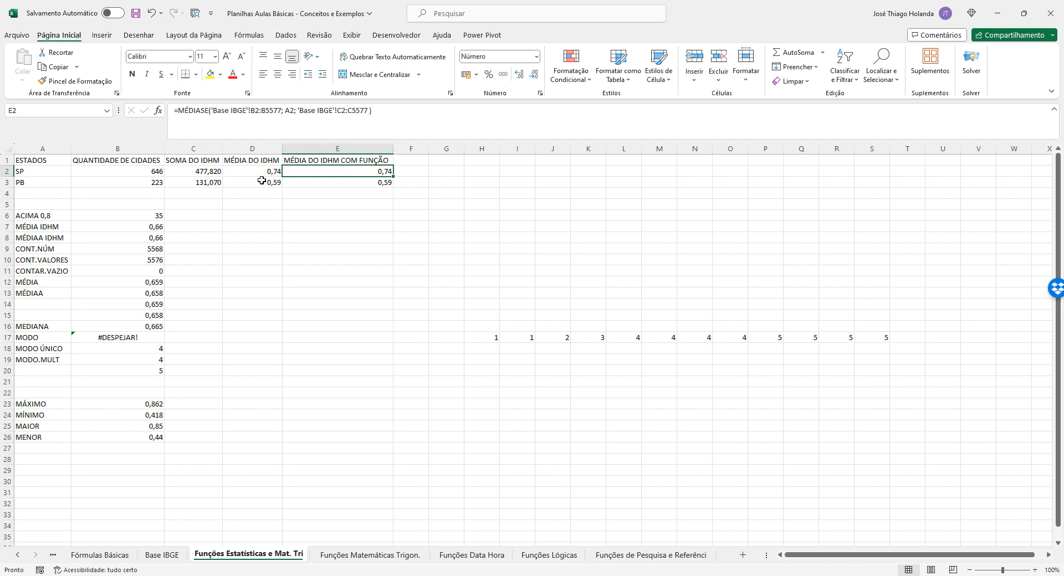
# Step: Look through the statistical and the math and trigonometry function lists for the MÉDIASE and SOMASE variants
pyautogui.click(249, 35)
pyautogui.click(335, 82)
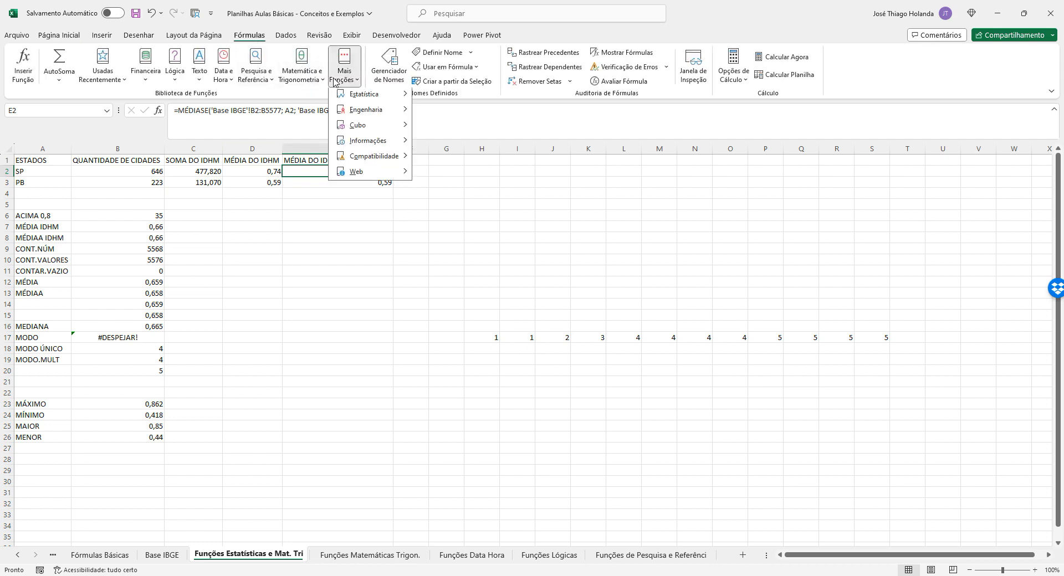
pyautogui.moveTo(364, 94)
pyautogui.scroll(-10, 481, 321)
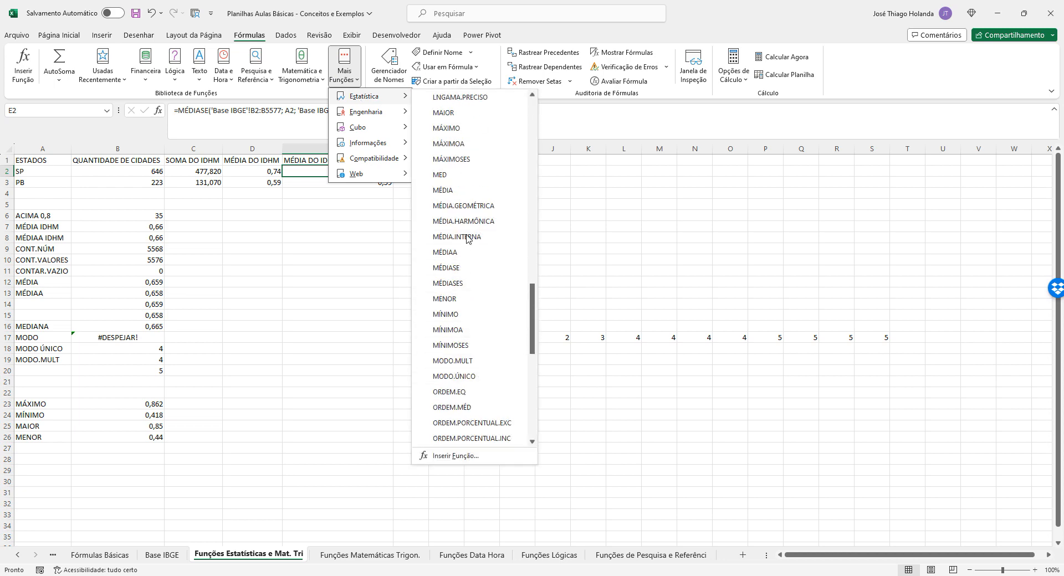
pyautogui.click(308, 81)
pyautogui.scroll(-15, 341, 387)
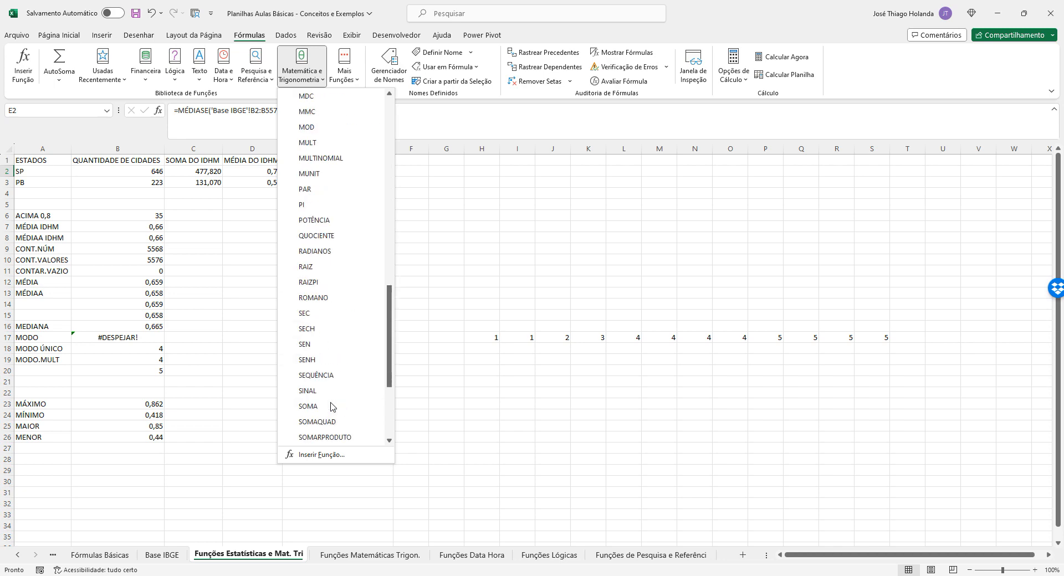
pyautogui.scroll(1, 341, 393)
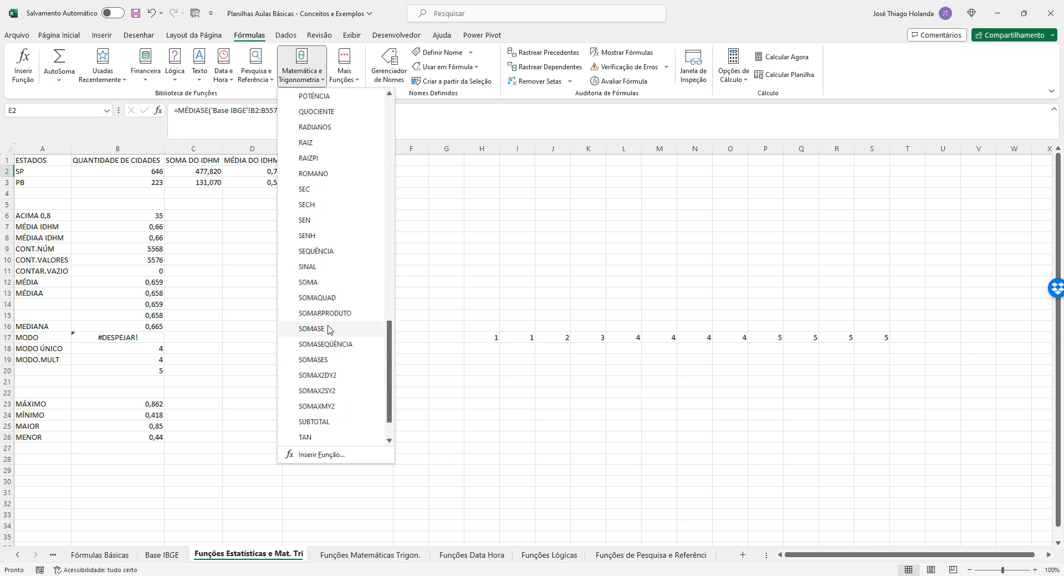
pyautogui.press('Escape')
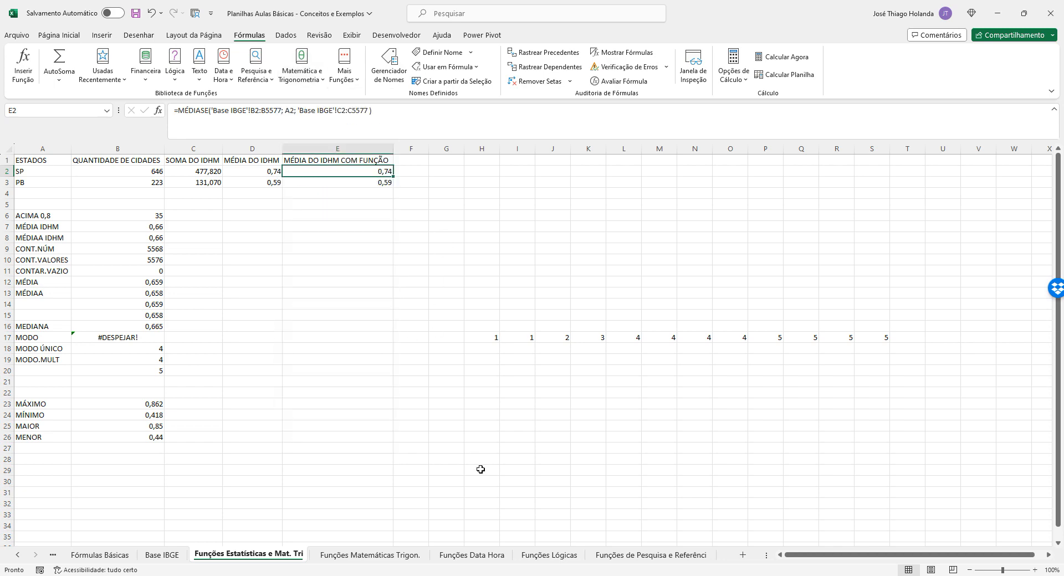
# Step: View the Funções Data Hora and Funções de Pesquisa e Referência sheets and return to Funções Lógicas
pyautogui.click(471, 555)
pyautogui.click(549, 554)
pyautogui.click(416, 457)
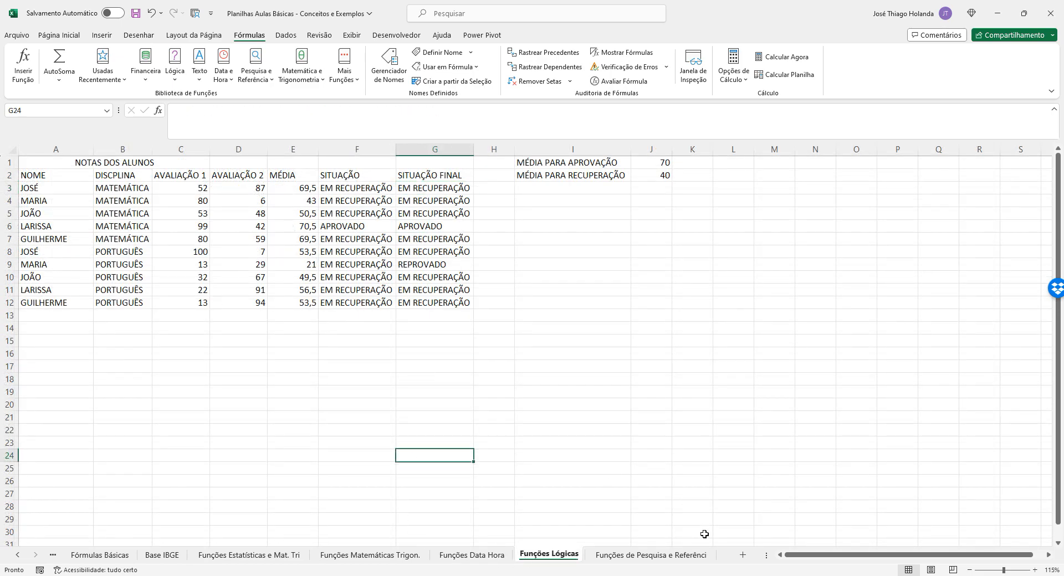
pyautogui.click(651, 554)
pyautogui.click(309, 363)
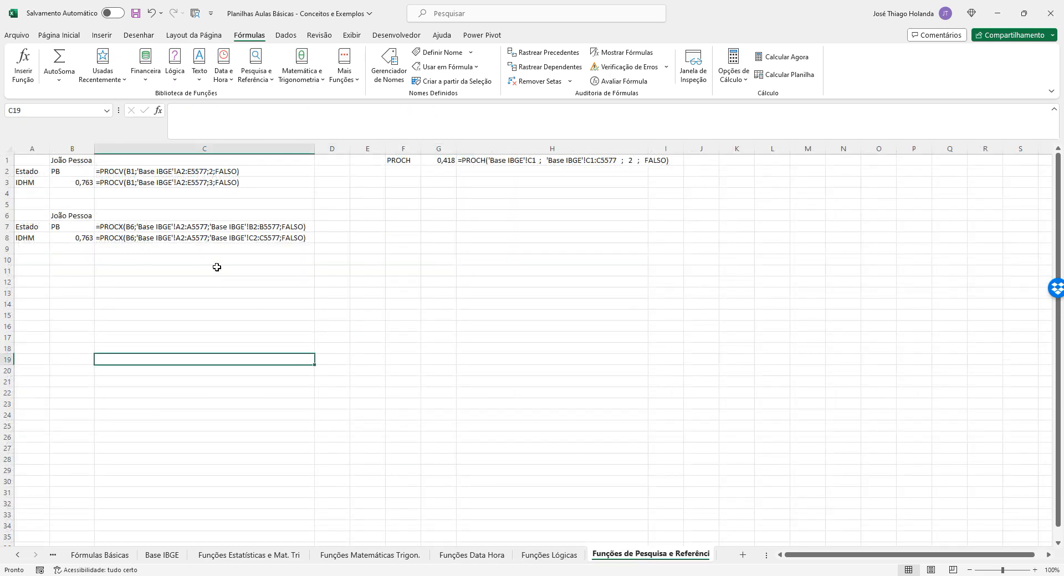
pyautogui.click(570, 555)
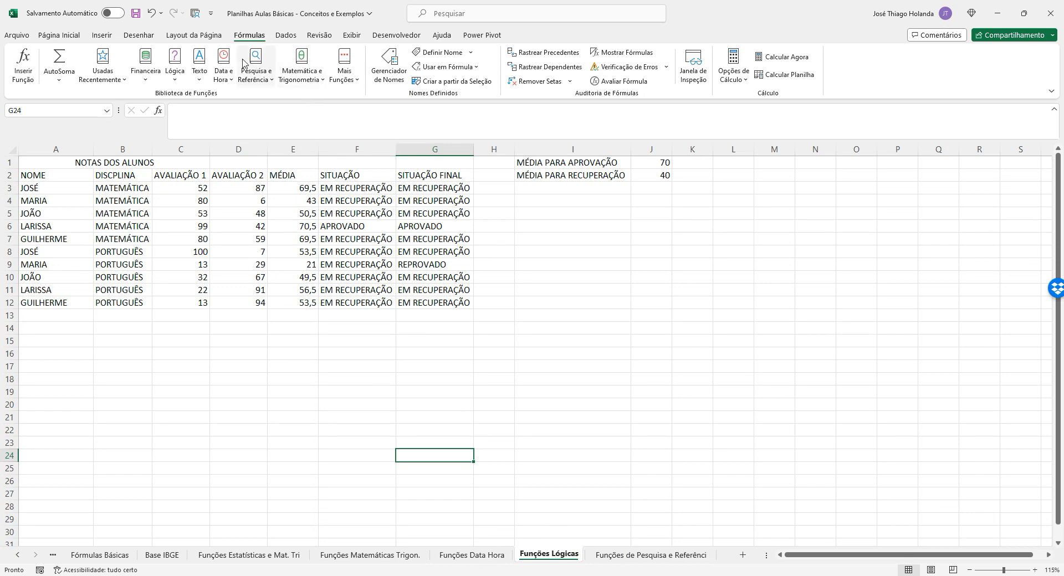
# Step: Browse the logical functions and read the description of SES
pyautogui.click(175, 72)
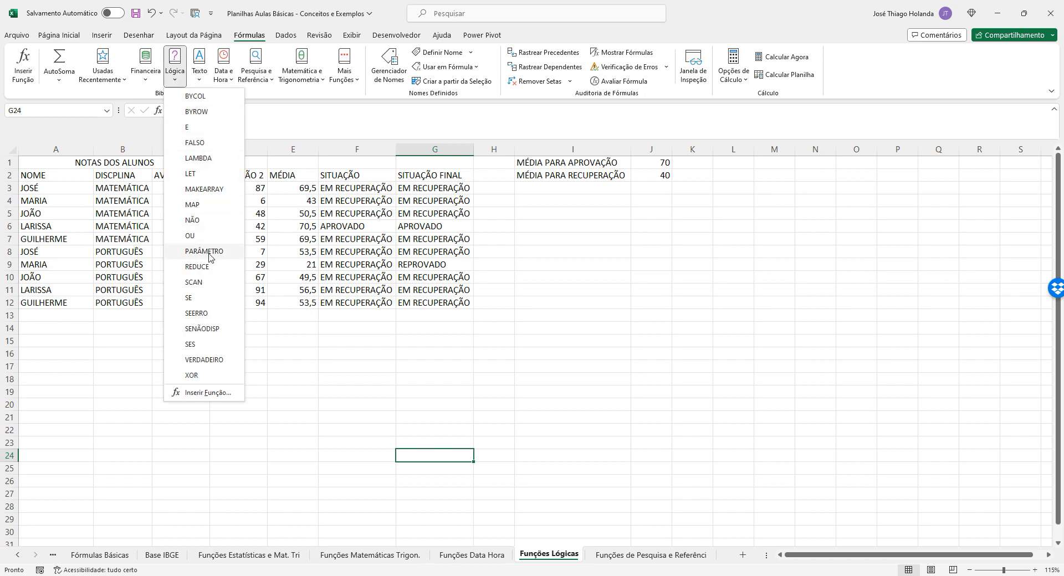
pyautogui.moveTo(209, 256)
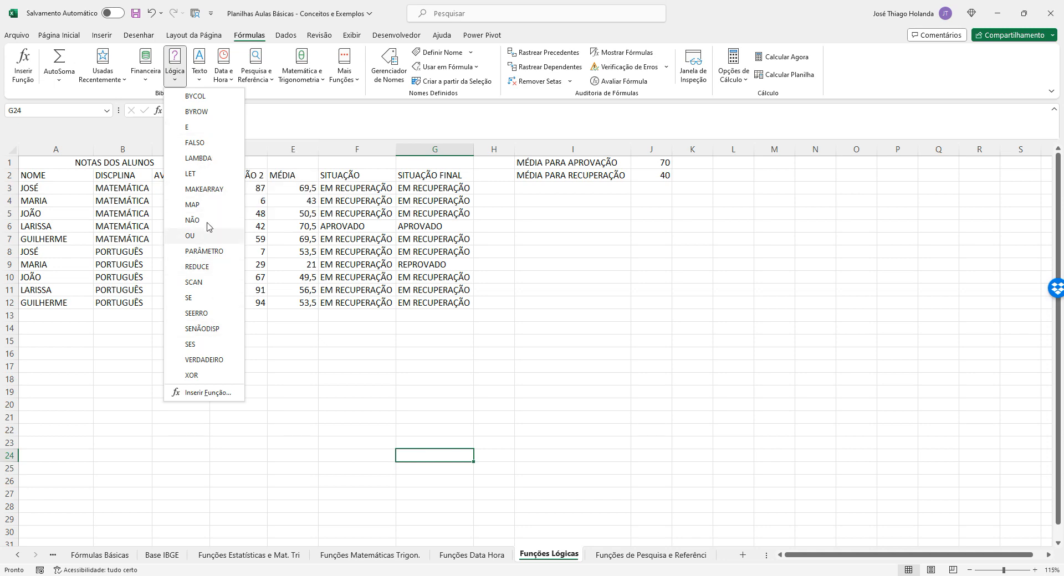
pyautogui.moveTo(207, 223)
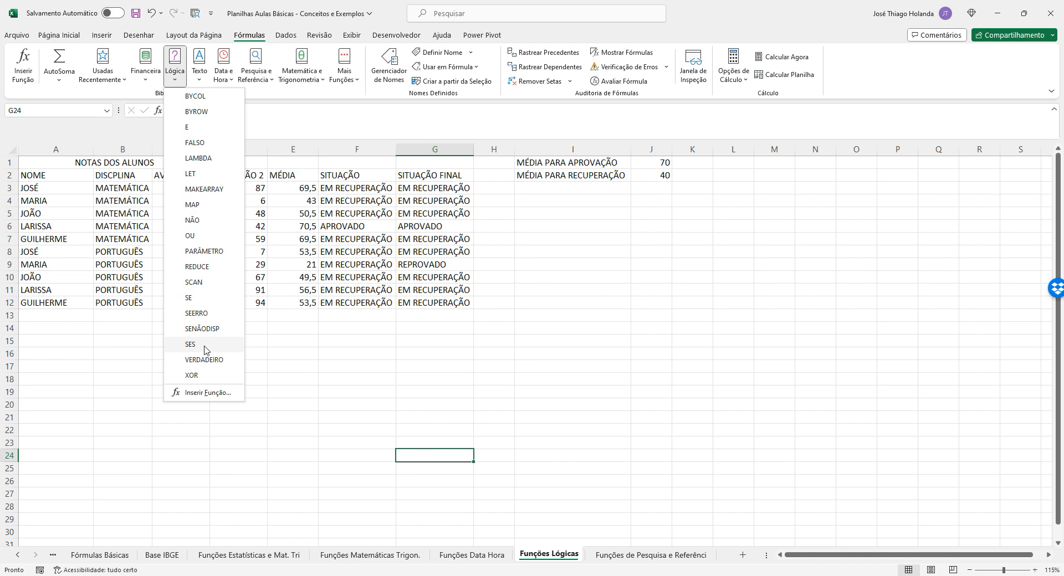
pyautogui.moveTo(216, 351)
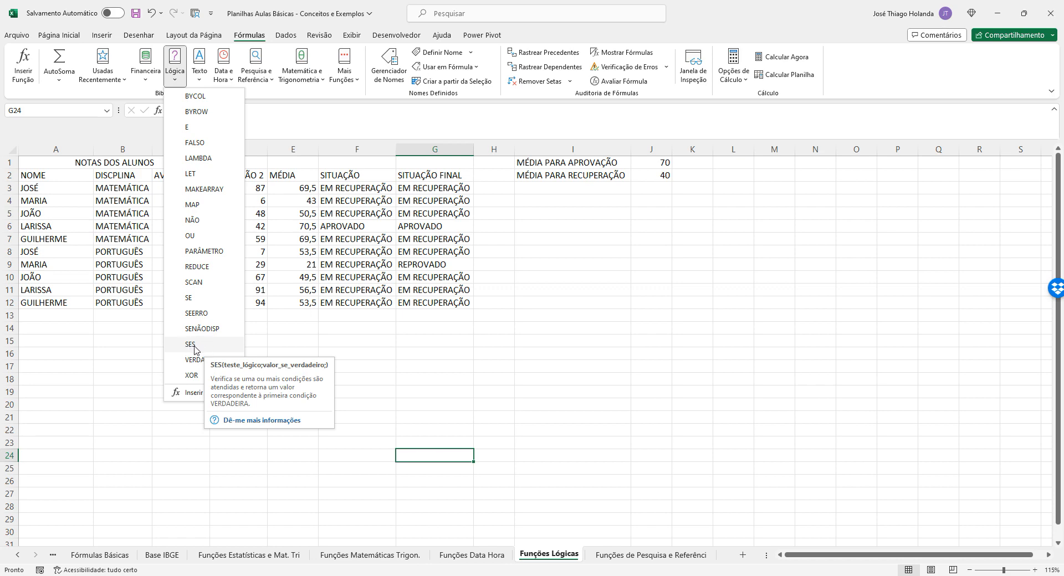
pyautogui.click(543, 443)
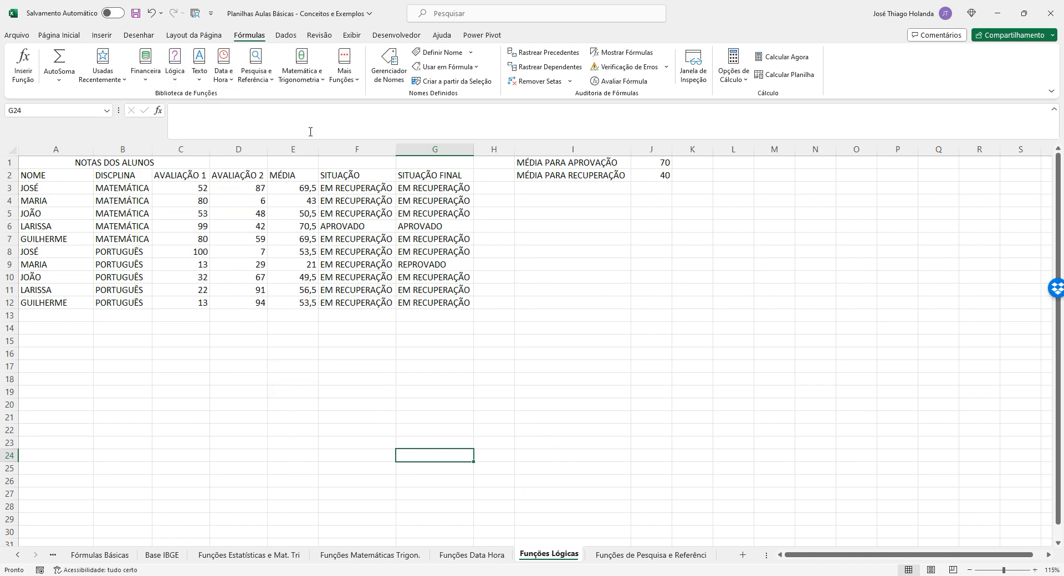
# Step: Find SOMASE and SOMASES among the math functions and MÉDIASE and MÉDIASES among the statistical functions
pyautogui.click(263, 79)
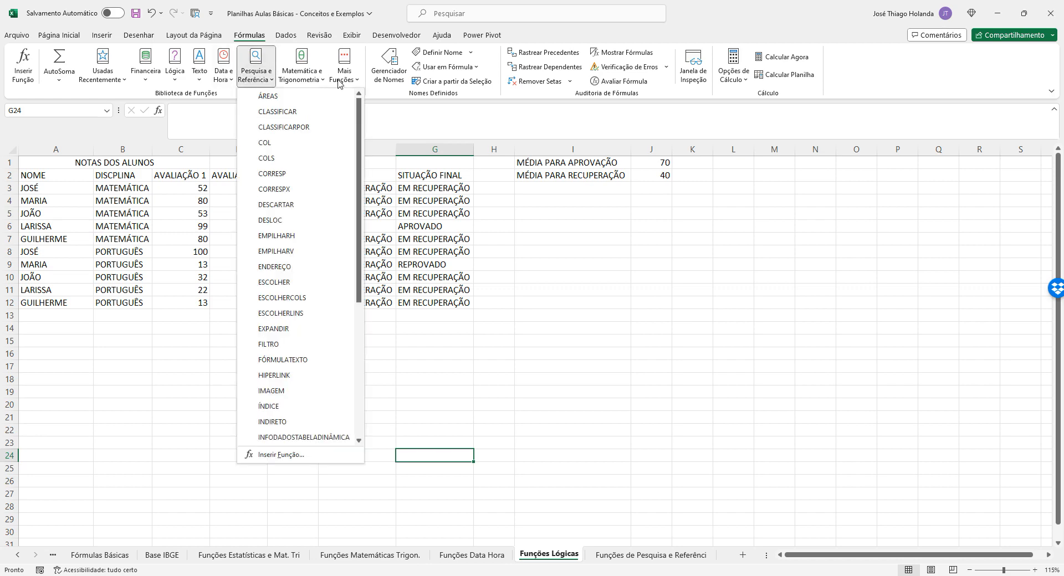
pyautogui.click(301, 72)
pyautogui.scroll(-15, 332, 310)
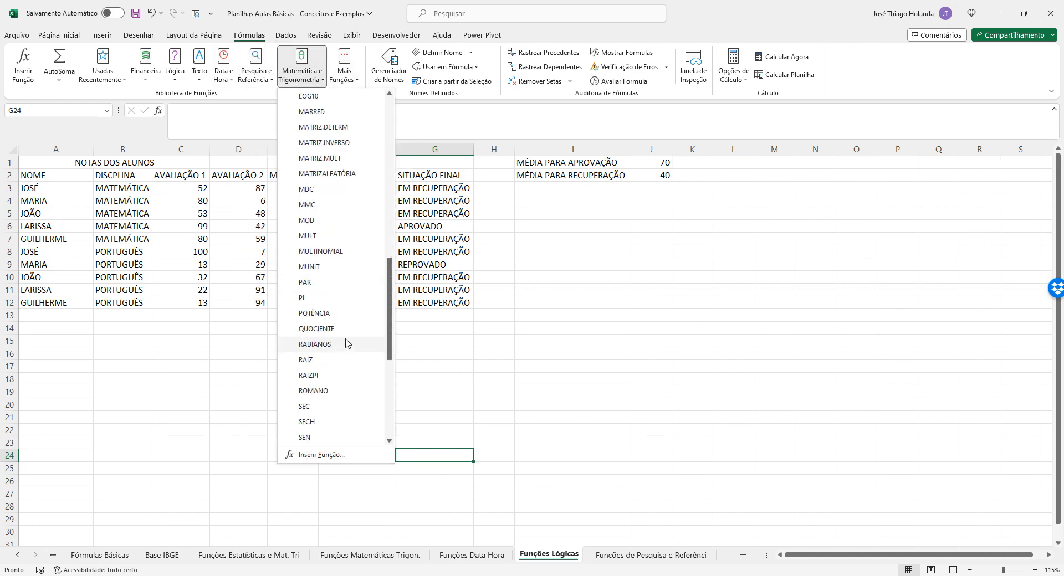
pyautogui.scroll(1, 346, 333)
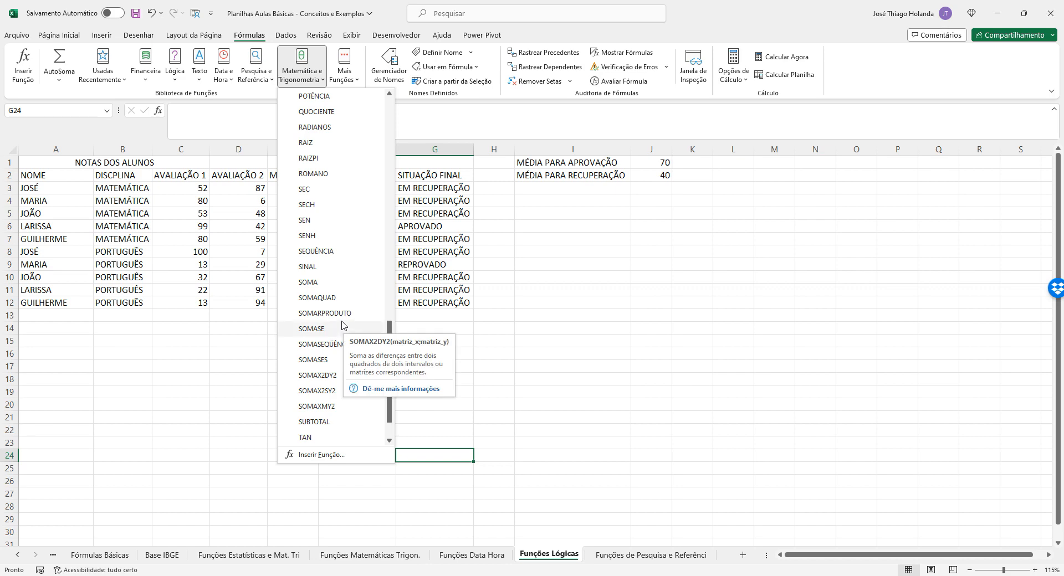
pyautogui.moveTo(328, 383)
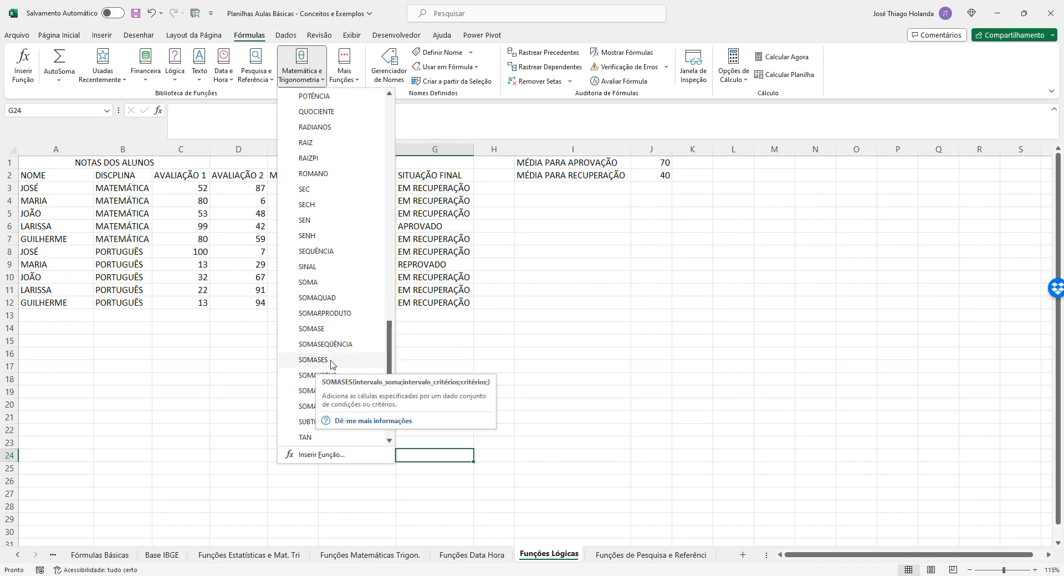
pyautogui.click(344, 66)
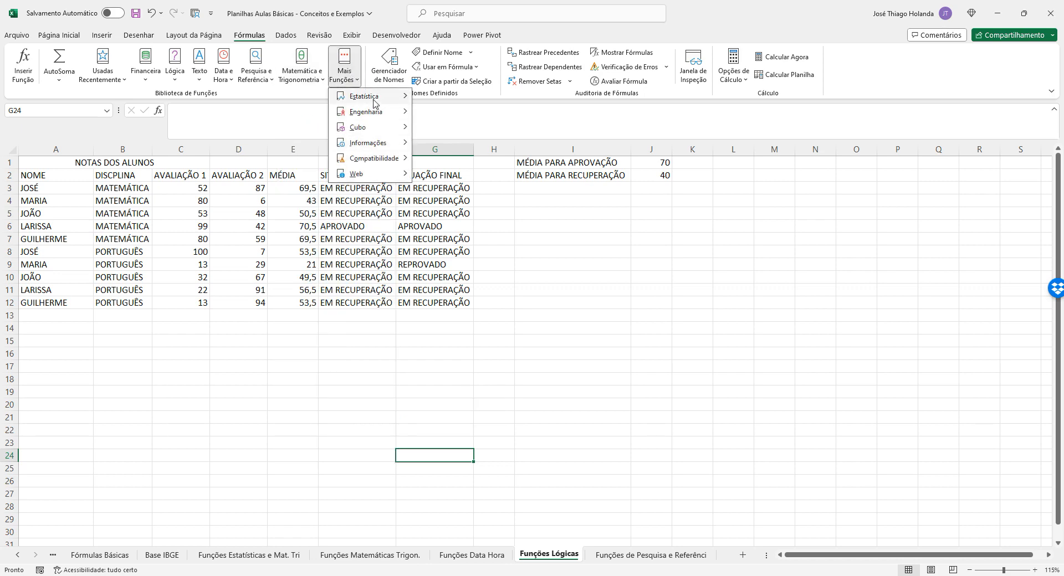
pyautogui.moveTo(374, 103)
pyautogui.scroll(-15, 471, 288)
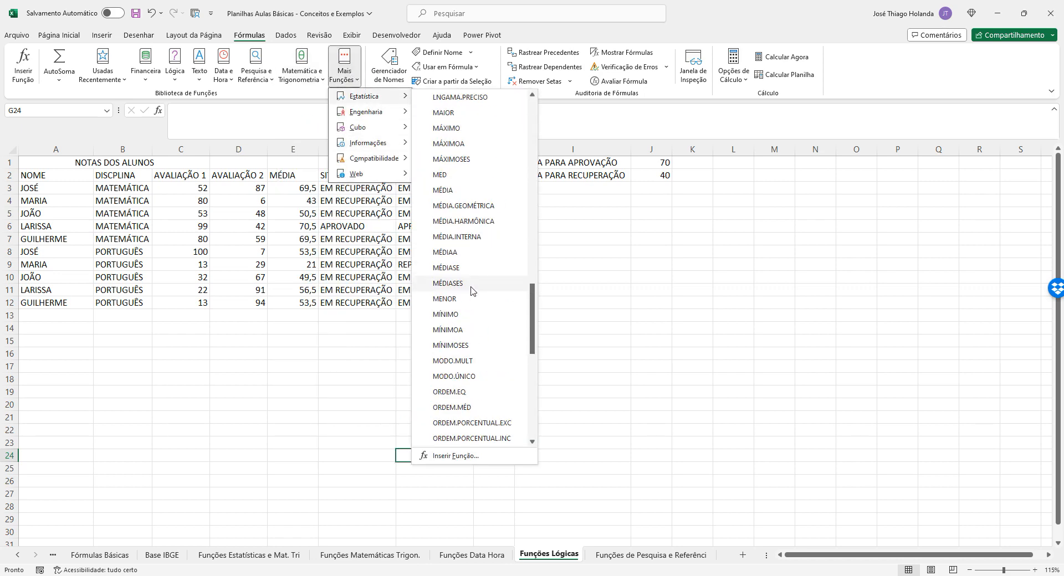
pyautogui.click(644, 303)
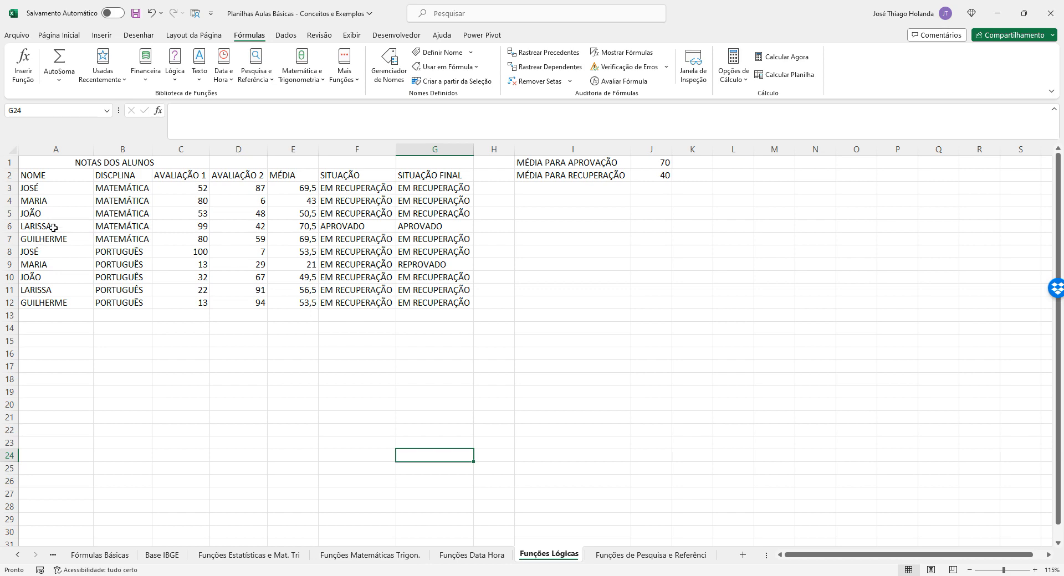
# Step: Highlight the student record in A6:G6 with a yellow fill
pyautogui.moveTo(53, 228); pyautogui.dragTo(413, 222)
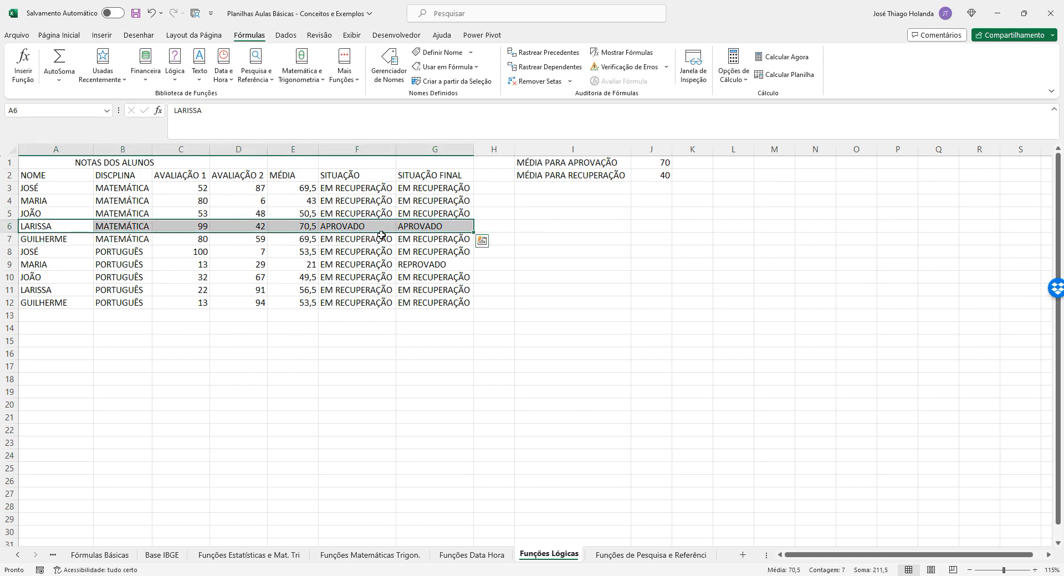
pyautogui.click(414, 228)
pyautogui.moveTo(77, 226); pyautogui.dragTo(411, 226)
pyautogui.click(59, 35)
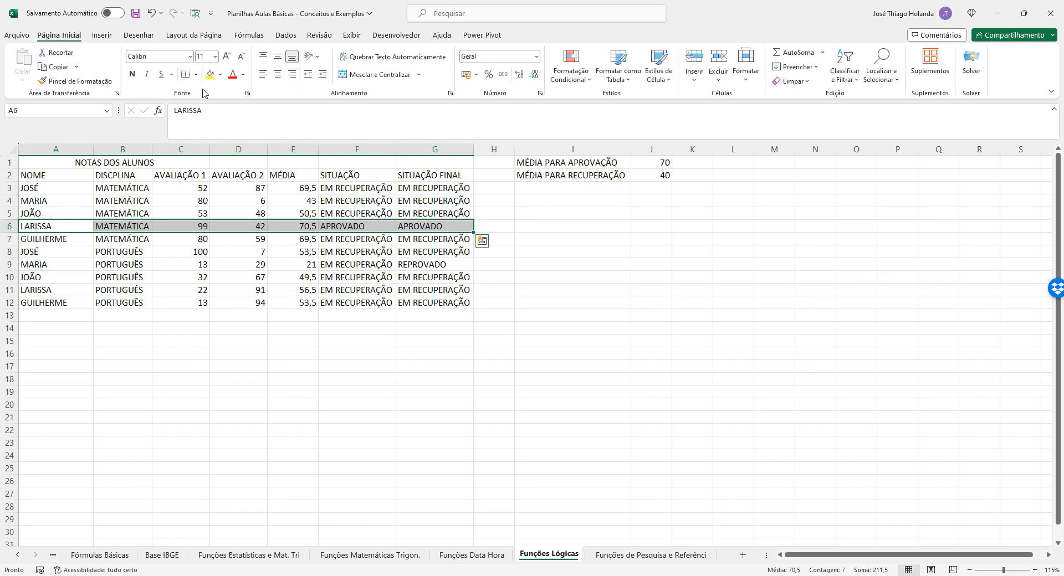
pyautogui.click(210, 74)
pyautogui.click(547, 261)
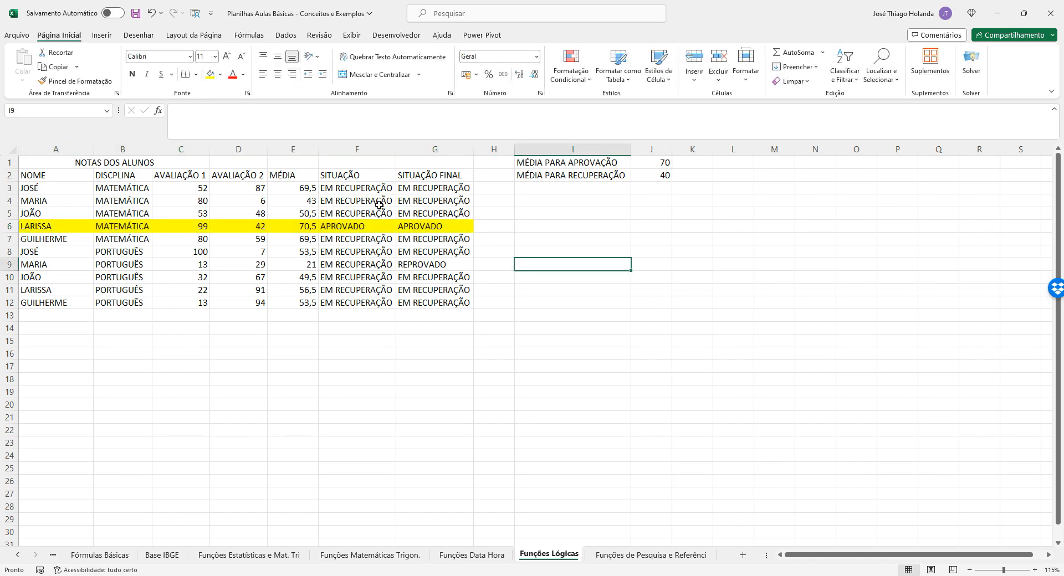
# Step: Set the AVALIAÇÃO 1 grade in C6 to 50 to test the classification formulas
pyautogui.click(194, 226)
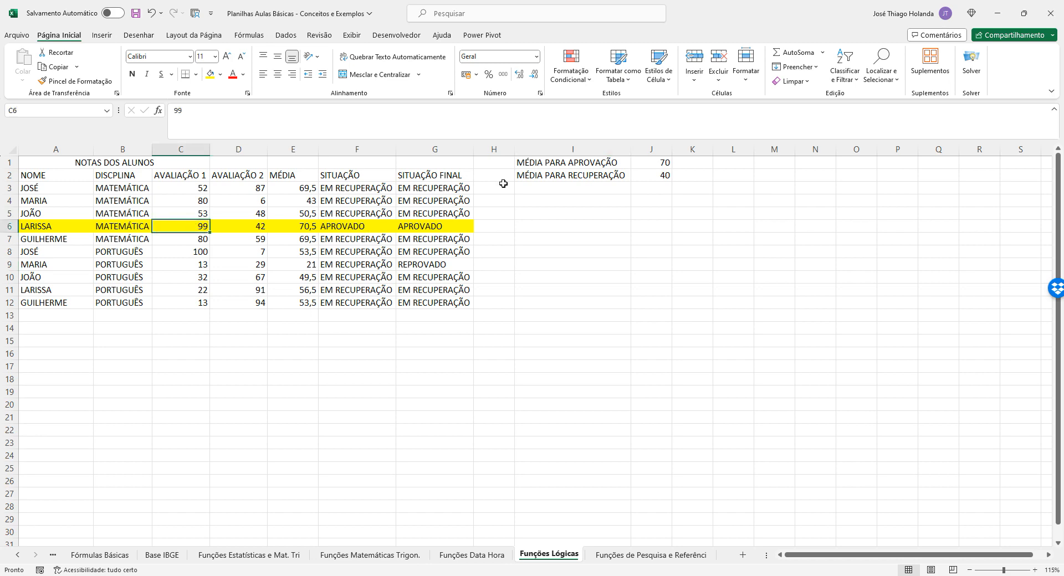
pyautogui.write('50')
pyautogui.press('Return')
pyautogui.press('Up')
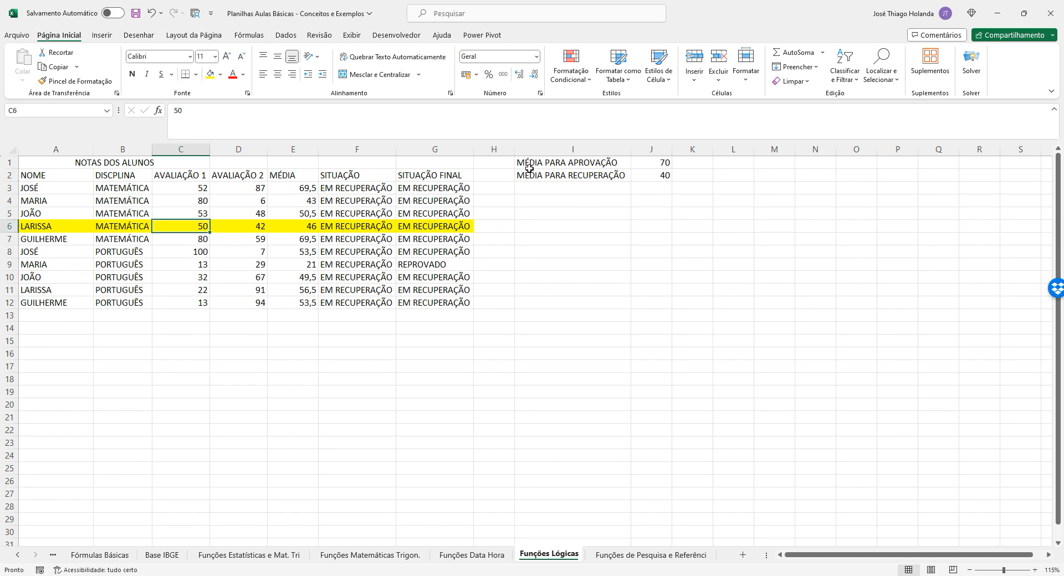
# Step: Undo the grade change in C6 and the yellow fill on row 6
pyautogui.hotkey('ctrl', 'z')
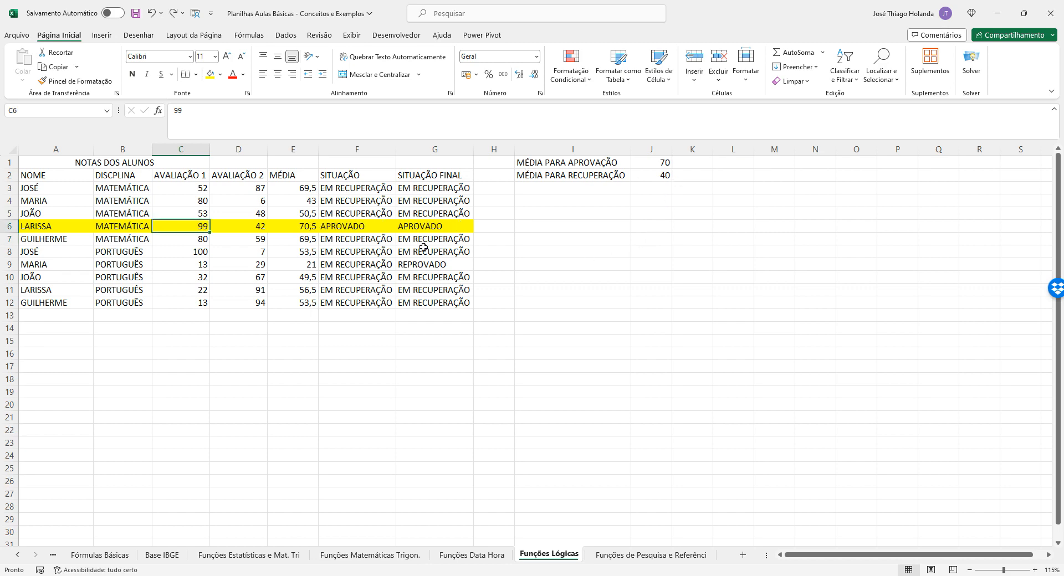
pyautogui.hotkey('ctrl', 'z')
pyautogui.click(545, 225)
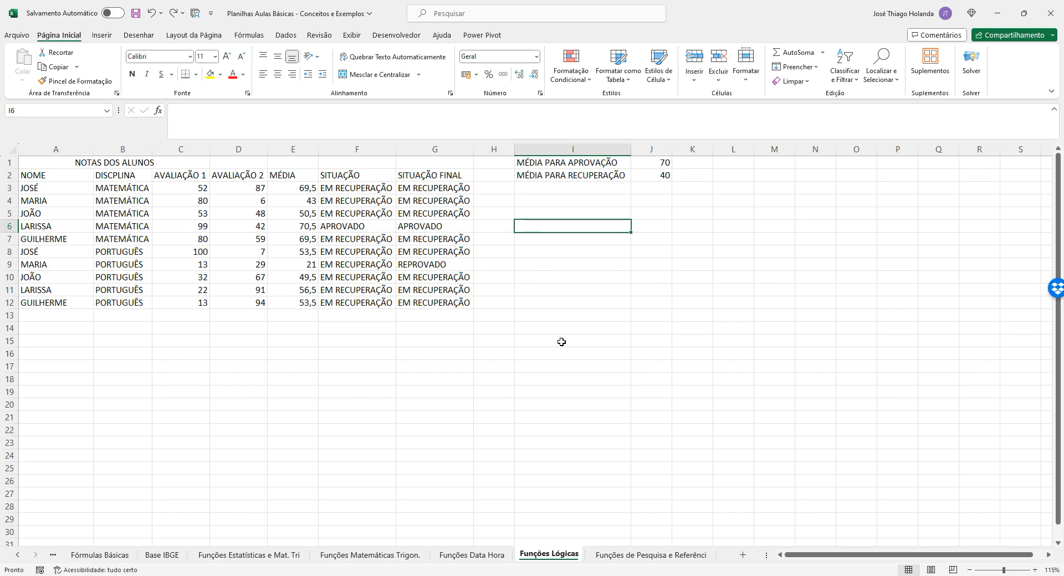
# Step: Switch to the Funções Estatísticas e Mat. Tri sheet and review the formulas behind the results in column B
pyautogui.click(277, 555)
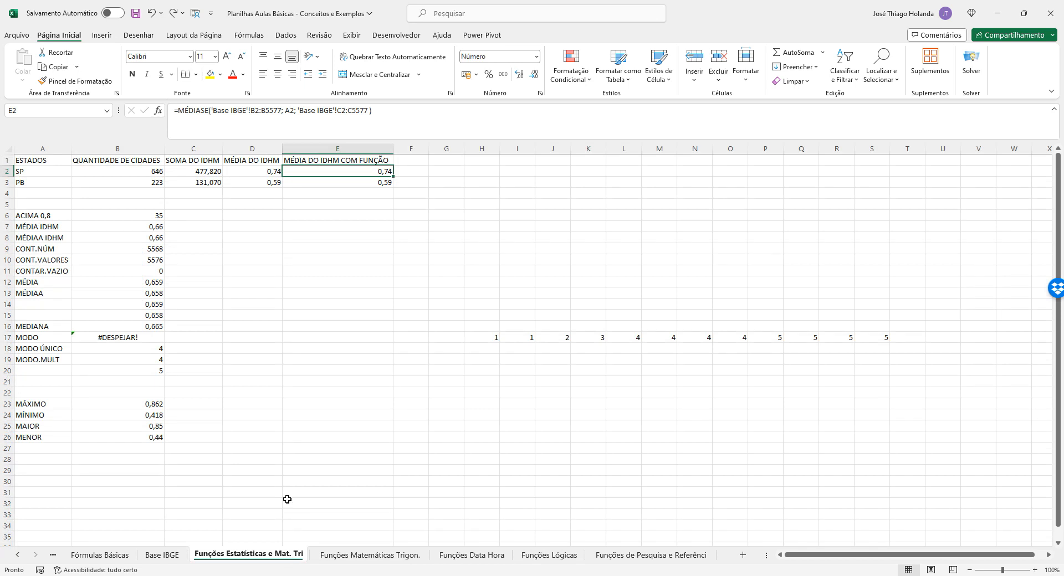
pyautogui.click(262, 346)
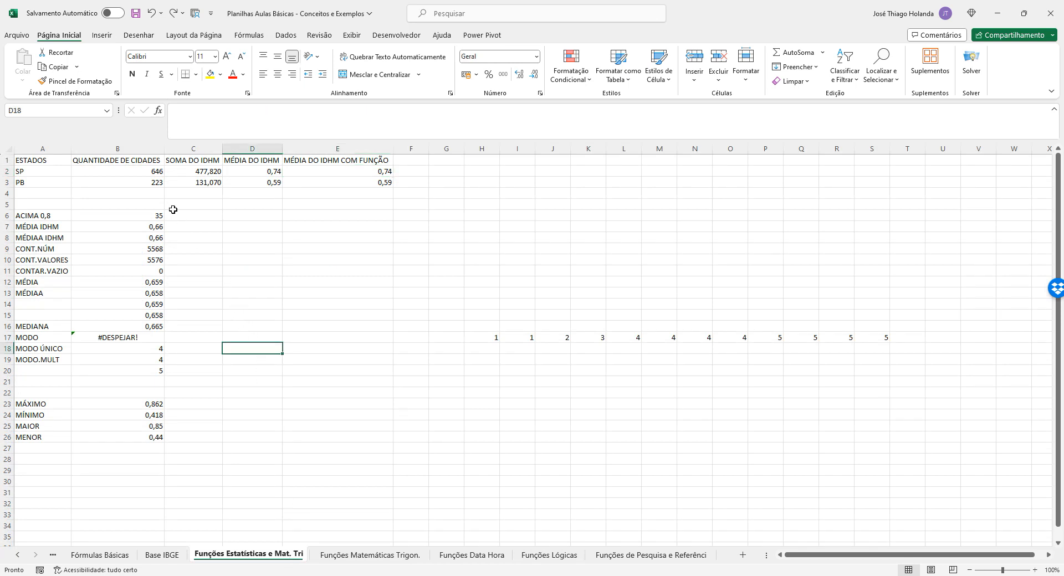
pyautogui.click(144, 175)
pyautogui.click(145, 161)
pyautogui.click(139, 231)
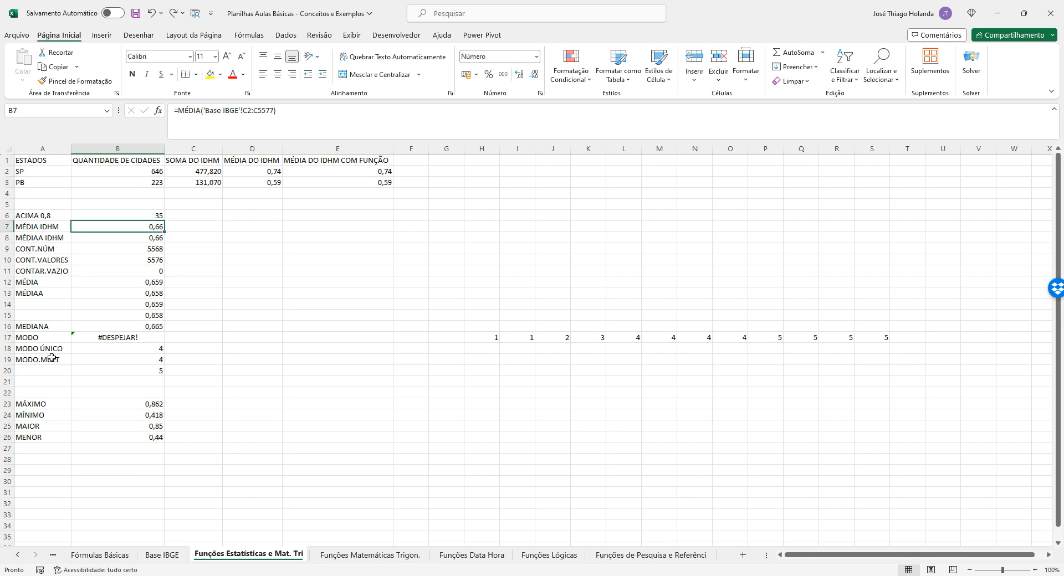
pyautogui.click(158, 216)
pyautogui.click(108, 228)
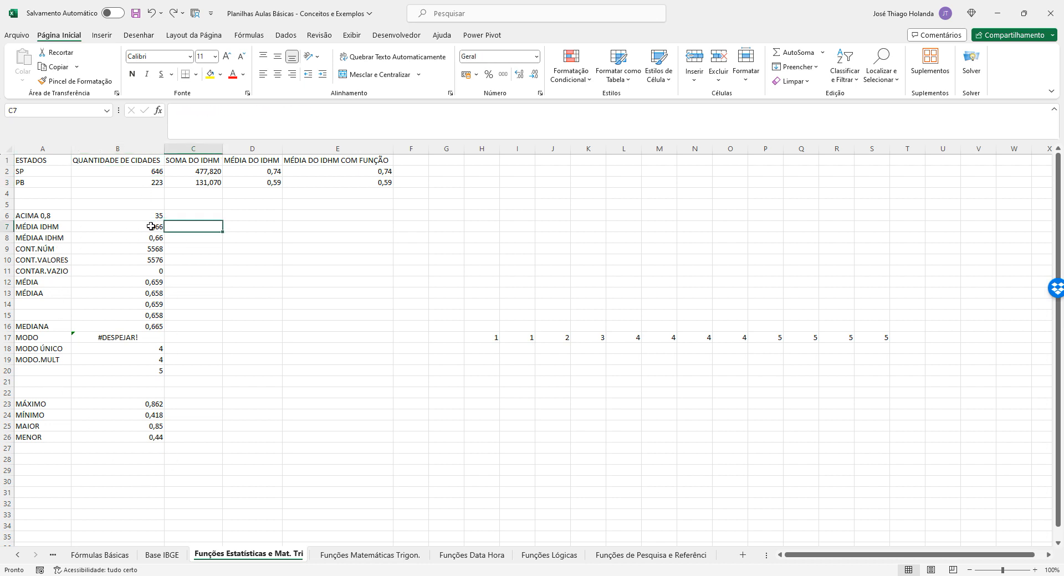
pyautogui.click(111, 258)
pyautogui.click(113, 281)
pyautogui.click(132, 316)
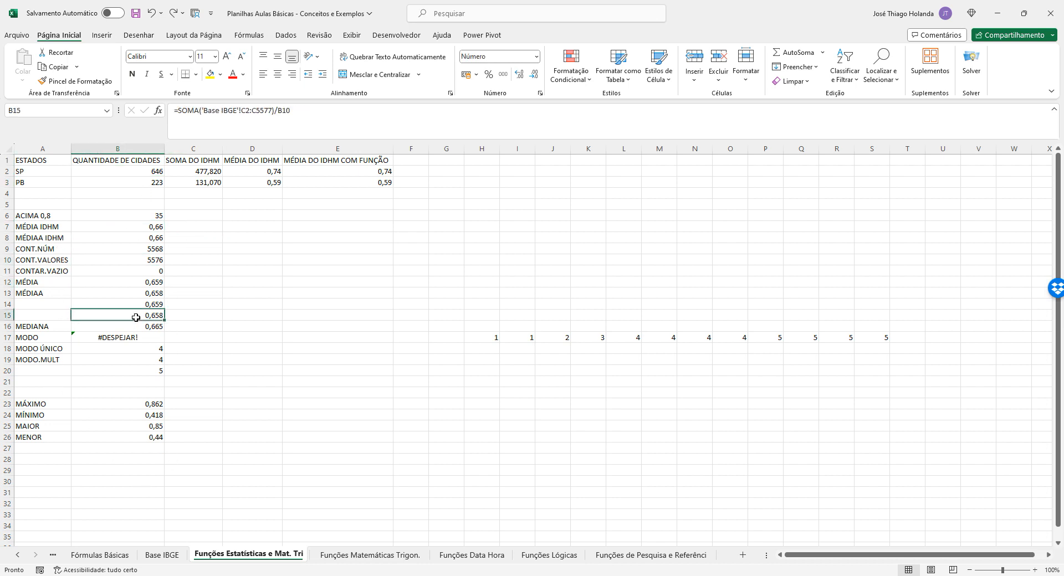
pyautogui.click(131, 424)
pyautogui.click(124, 226)
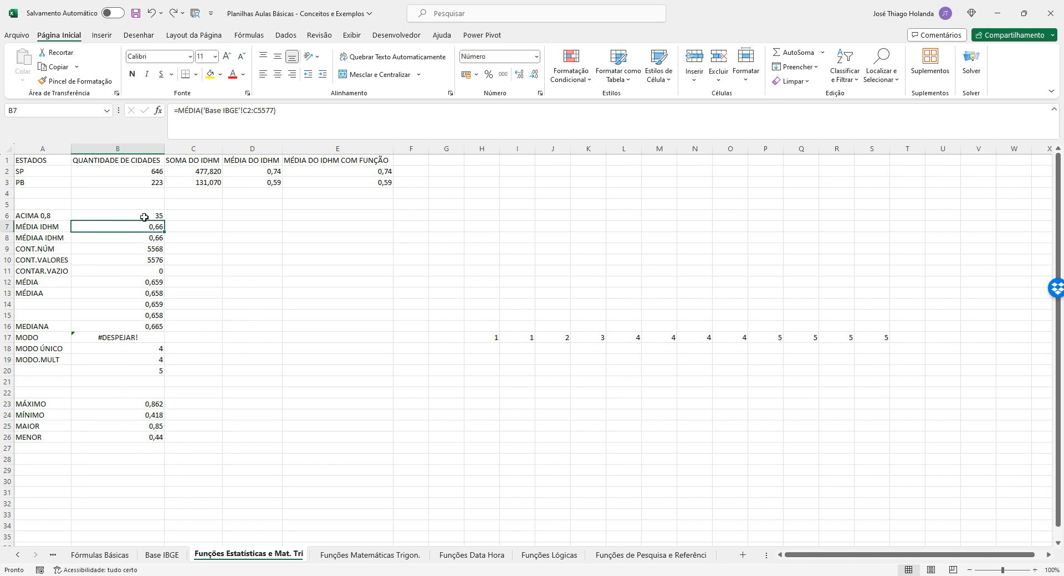
# Step: Copy the ACIMA 0,8 formula from B6 into C6 as plain text: =CONT.SE('Base IBGE'!C2:C5577; ">0,8")
pyautogui.click(146, 216)
pyautogui.moveTo(333, 109); pyautogui.dragTo(88, 109)
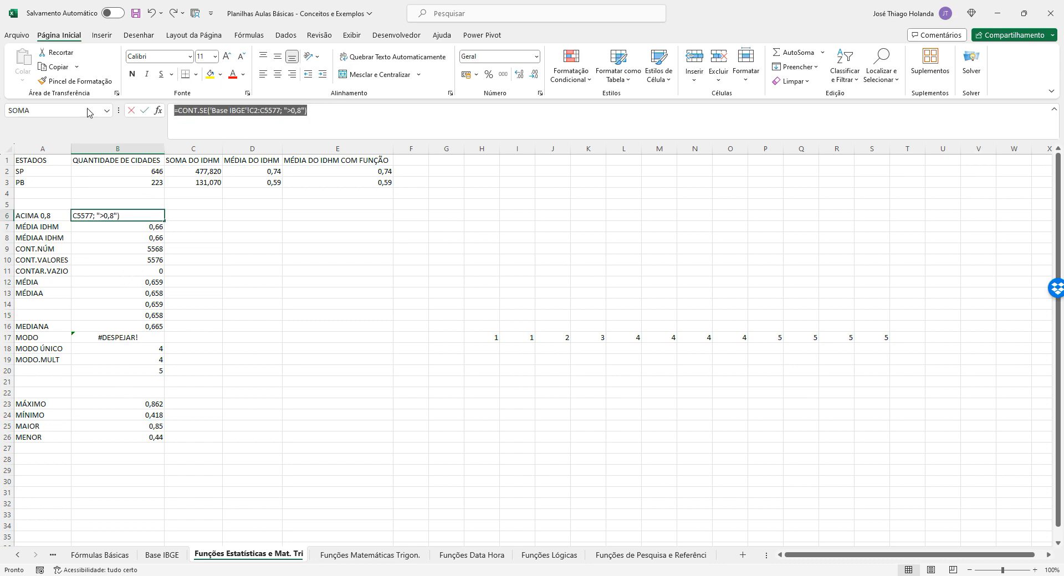
pyautogui.hotkey('ctrl', 'c')
pyautogui.press('Return')
pyautogui.press('Up')
pyautogui.press('Right')
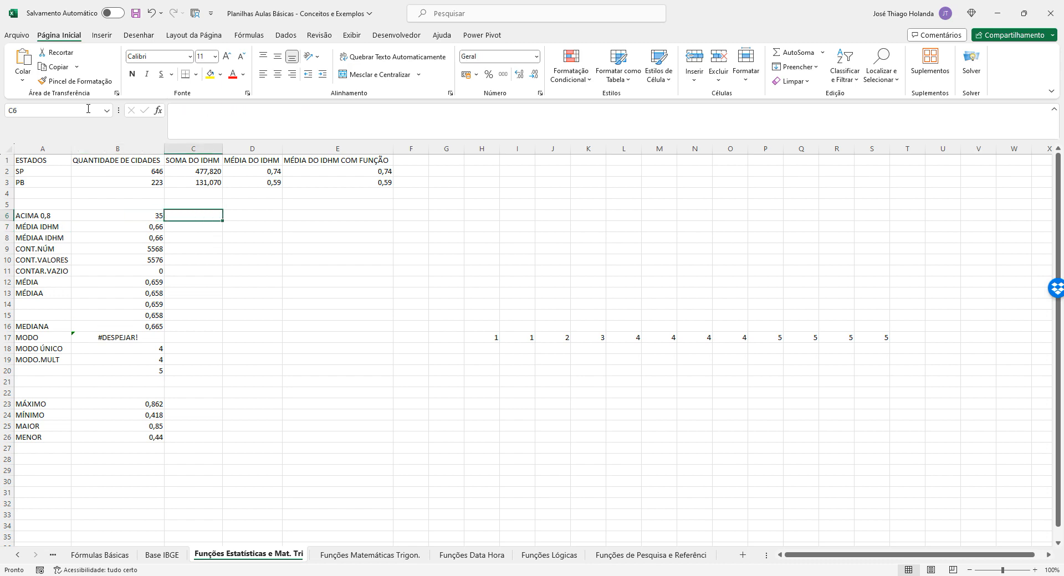
pyautogui.write("'")
pyautogui.hotkey('ctrl', 'v')
pyautogui.press('Return')
# Step: Copy the MÉDIA IDHM formula from B7 into C7 as plain text: =MÉDIA('Base IBGE'!C2:C5577)
pyautogui.press('Left')
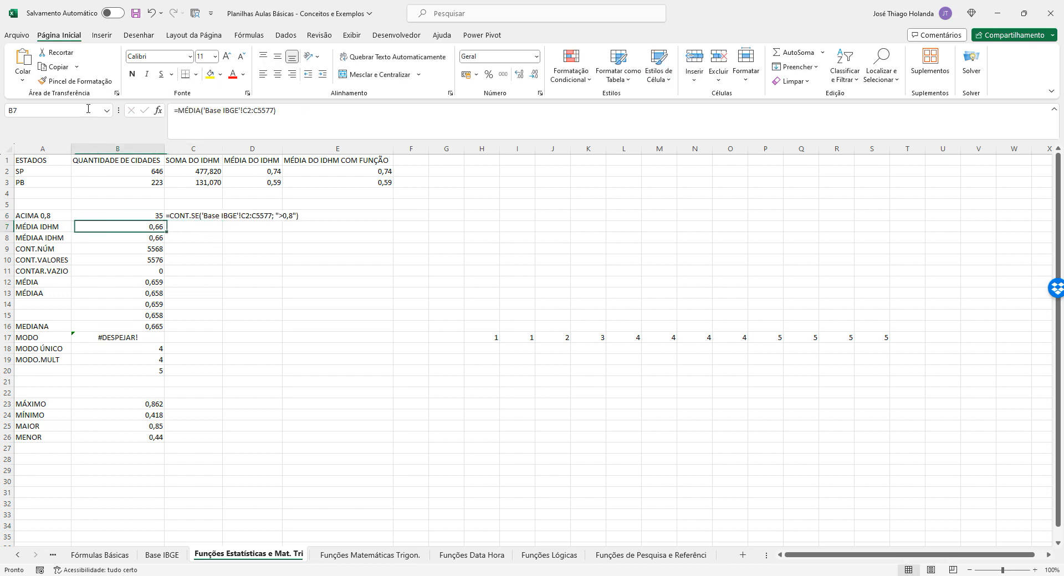
pyautogui.press('F2')
pyautogui.hotkey('shift', 'Home')
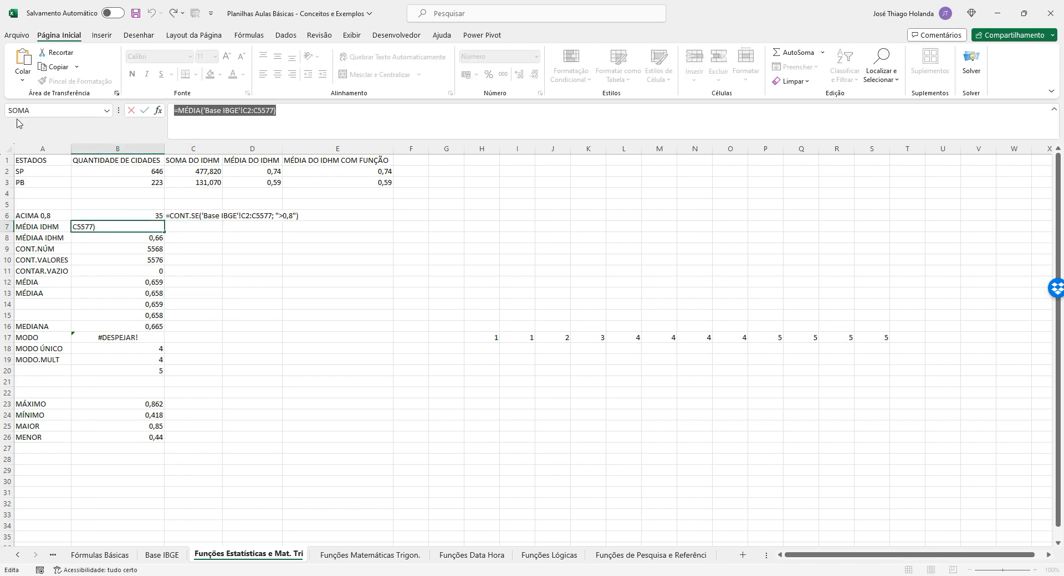
pyautogui.hotkey('ctrl', 'c')
pyautogui.press('Return')
pyautogui.press('Up')
pyautogui.press('Right')
pyautogui.write("'")
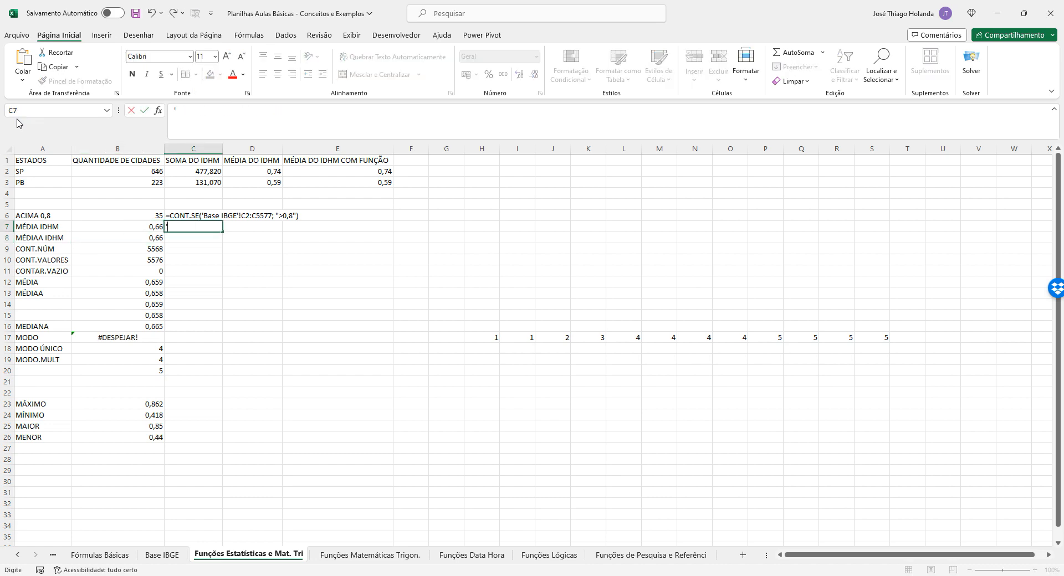
pyautogui.hotkey('ctrl', 'v')
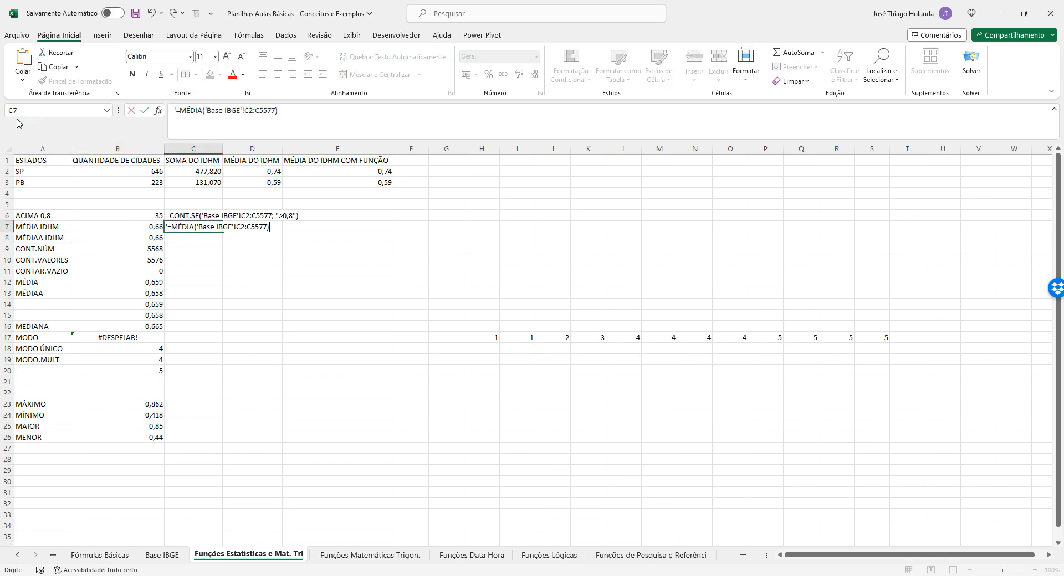
pyautogui.press('Return')
# Step: Copy the MÉDIAA IDHM formula from B8 into C8 as plain text: =MÉDIAA('Base IBGE'!C2:C5577)
pyautogui.press('Left')
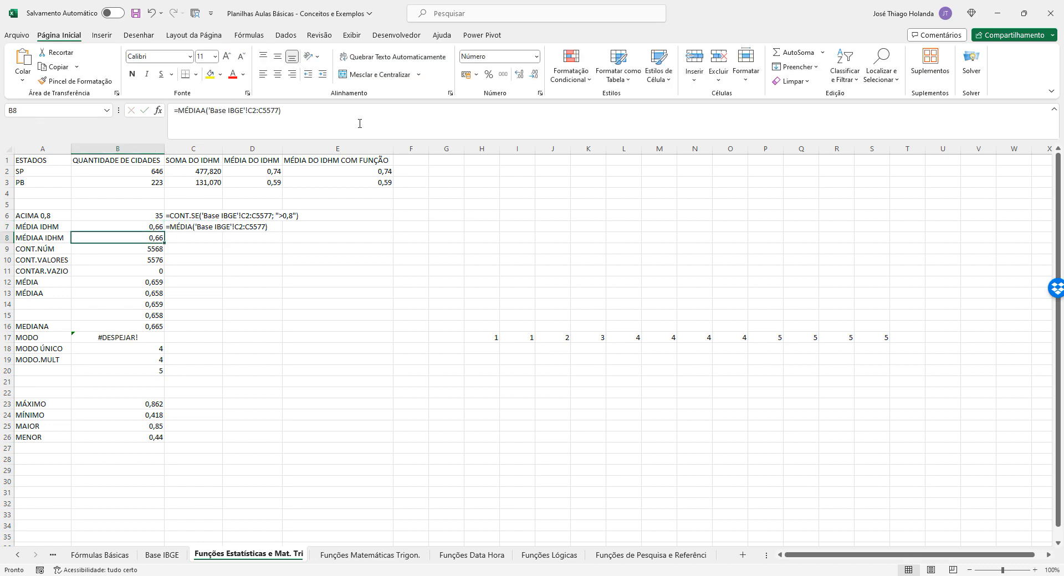
pyautogui.moveTo(360, 124); pyautogui.dragTo(174, 111)
pyautogui.hotkey('ctrl', 'c')
pyautogui.press('Escape')
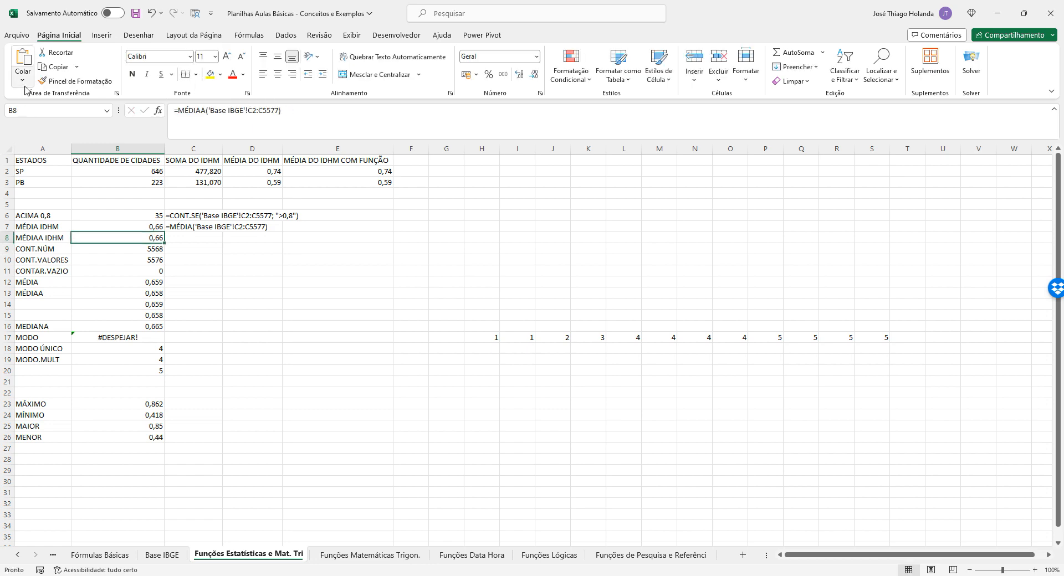
pyautogui.press('Right')
pyautogui.write("'")
pyautogui.hotkey('ctrl', 'v')
pyautogui.press('Return')
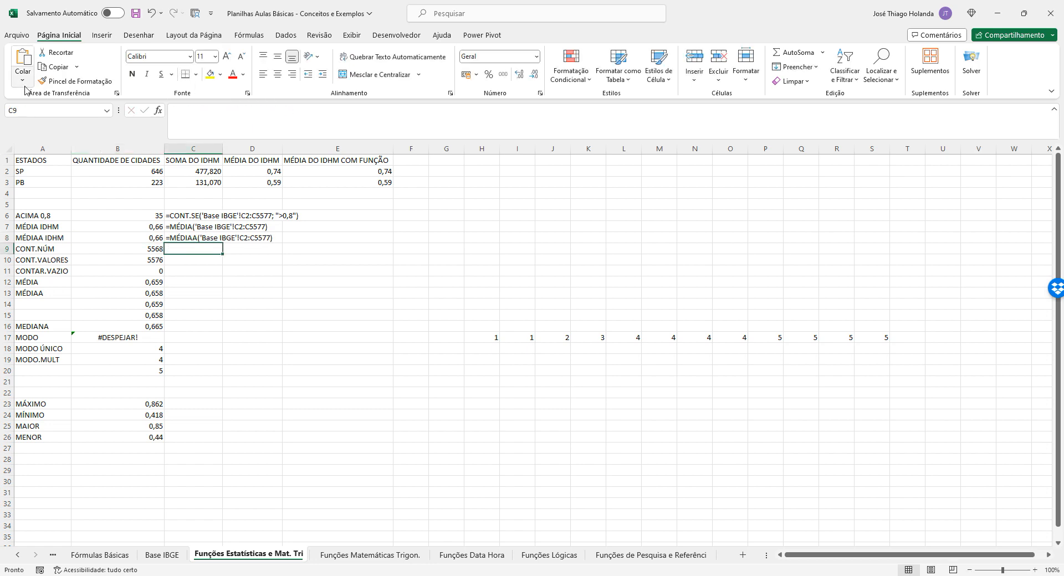
# Step: Copy the CONT.NÚM formula from B9 into C9 as plain text: =CONT.NÚM('Base IBGE'!C2:C5577)
pyautogui.press('Left')
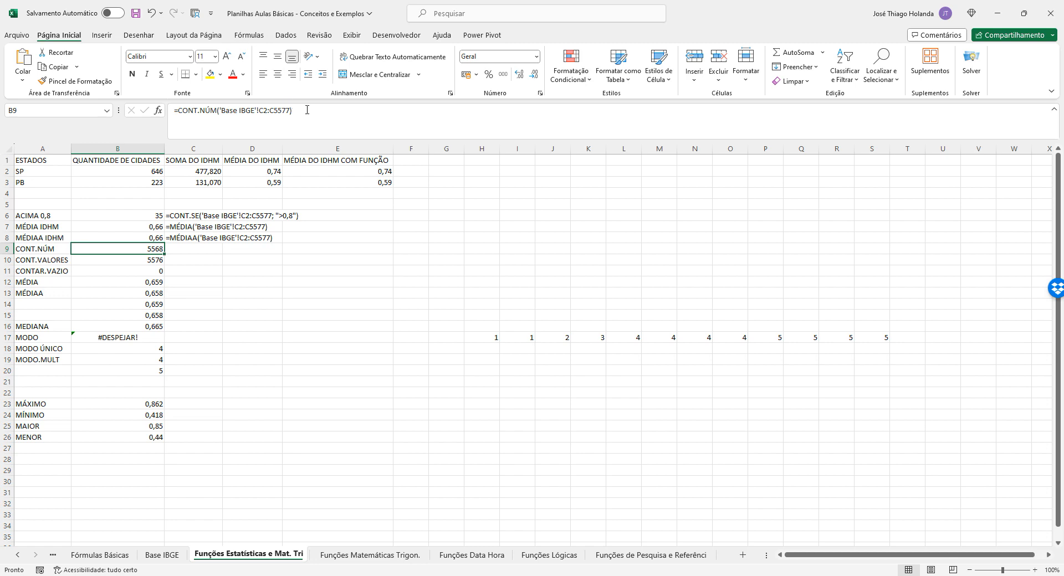
pyautogui.moveTo(304, 109); pyautogui.dragTo(78, 105)
pyautogui.hotkey('ctrl', 'c')
pyautogui.press('Return')
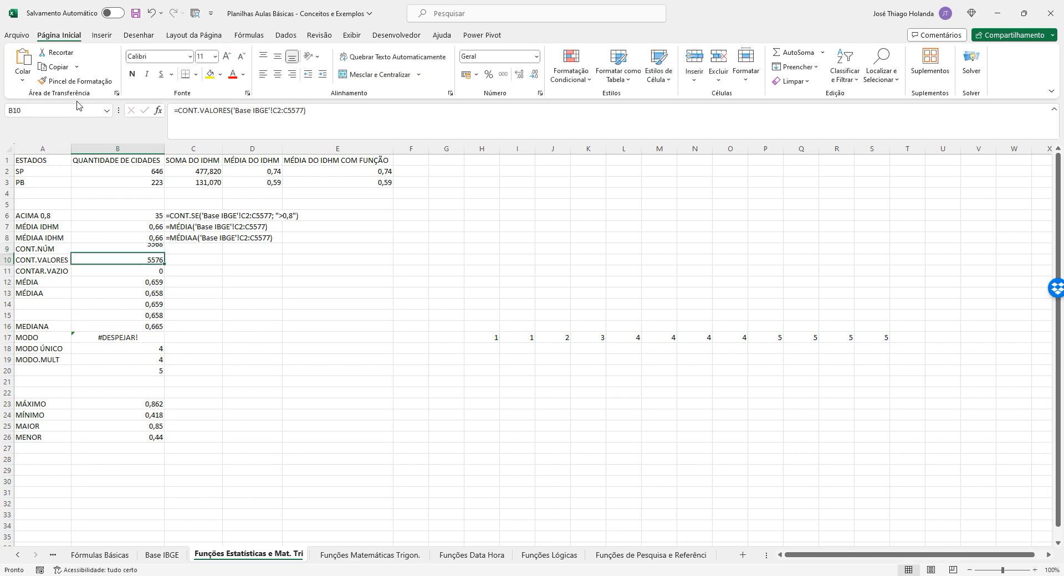
pyautogui.press('Up')
pyautogui.press('Right')
pyautogui.write("'")
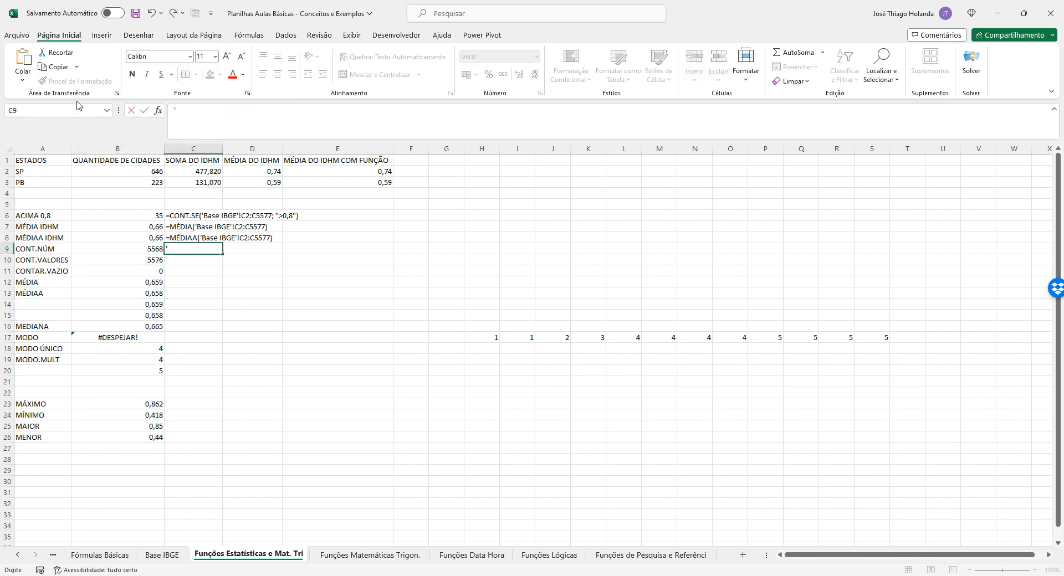
pyautogui.hotkey('ctrl', 'v')
pyautogui.press('Return')
pyautogui.press('Left')
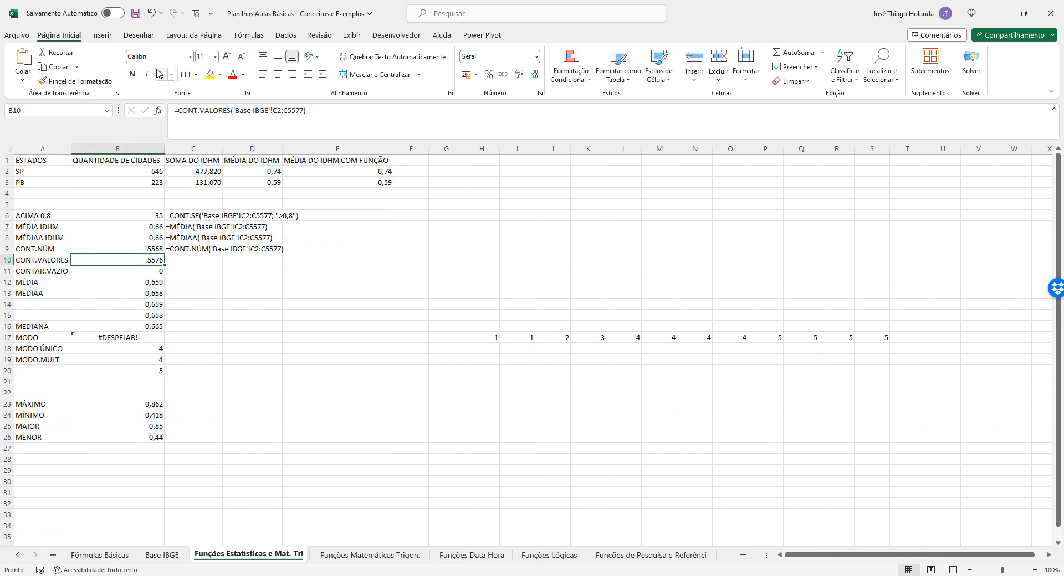
pyautogui.press('F2')
pyautogui.hotkey('shift', 'Home')
pyautogui.hotkey('ctrl', 'x')
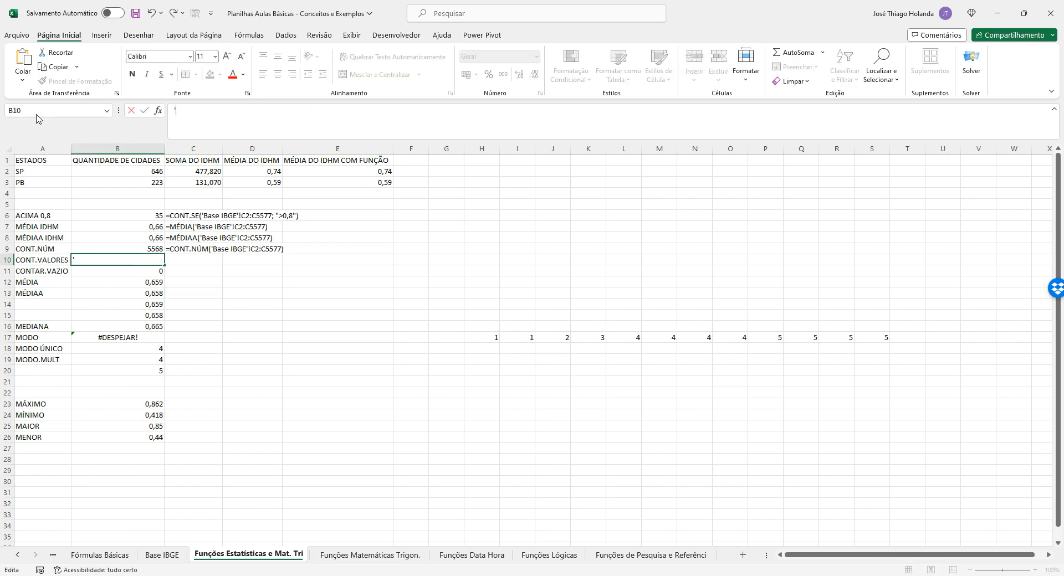
pyautogui.press('Return')
pyautogui.hotkey('ctrl', 'z')
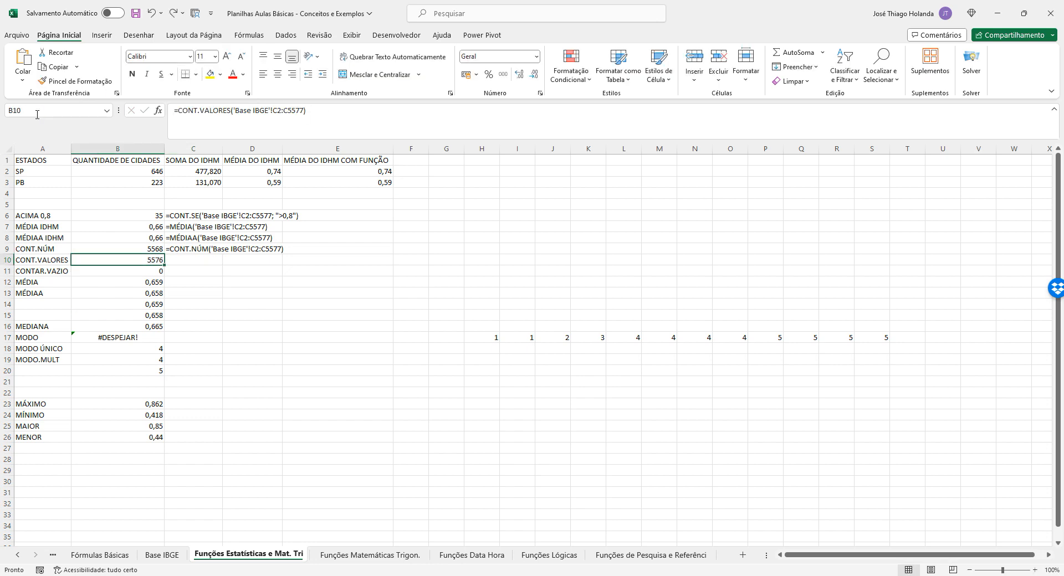
# Step: Copy the CONT.VALORES formula from B10 into C10 as plain text: =CONT.VALORES('Base IBGE'!C2:C5577)
pyautogui.moveTo(321, 117); pyautogui.dragTo(0, 107)
pyautogui.hotkey('ctrl', 'c')
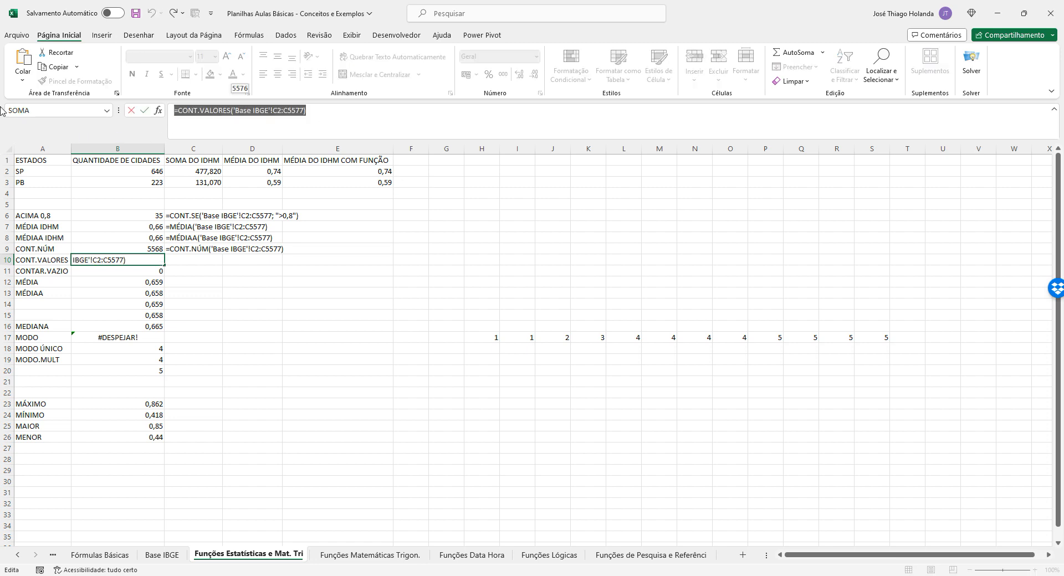
pyautogui.press('Return')
pyautogui.press('Up')
pyautogui.press('Right')
pyautogui.press('F2')
pyautogui.hotkey('ctrl', 'v')
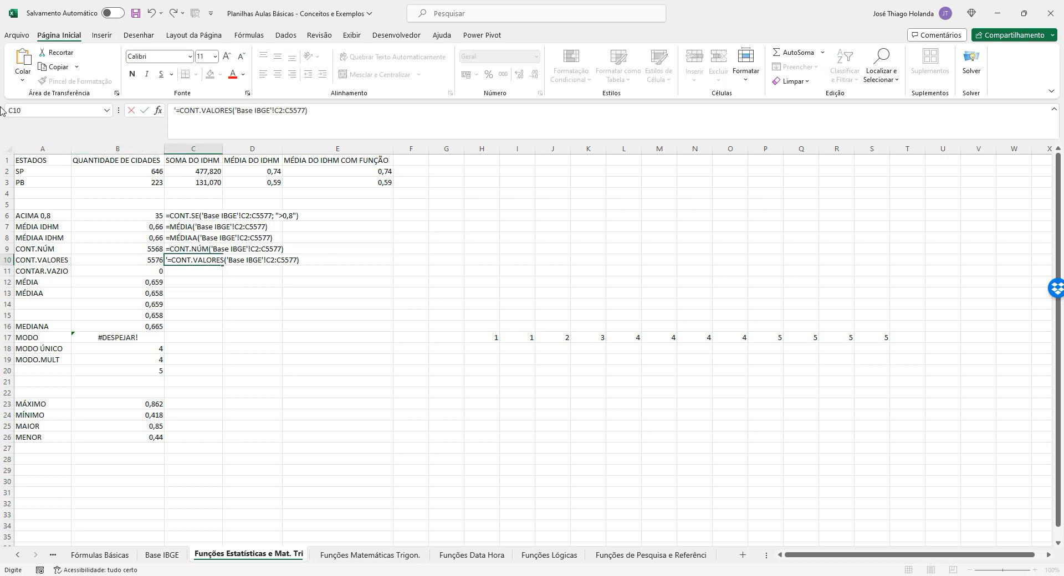
pyautogui.press('Return')
# Step: Copy the CONTAR.VAZIO formula from B11 into C11 as plain text: =CONTAR.VAZIO('Base IBGE'!C2:C5577)
pyautogui.press('Left')
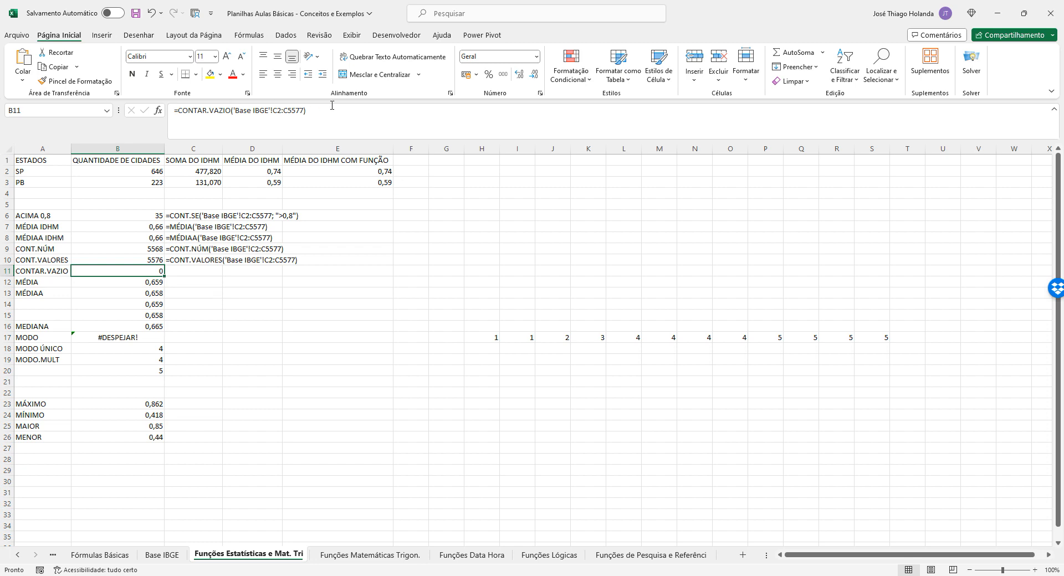
pyautogui.moveTo(331, 110); pyautogui.dragTo(1, 114)
pyautogui.hotkey('ctrl', 'c')
pyautogui.press('Return')
pyautogui.press('Right')
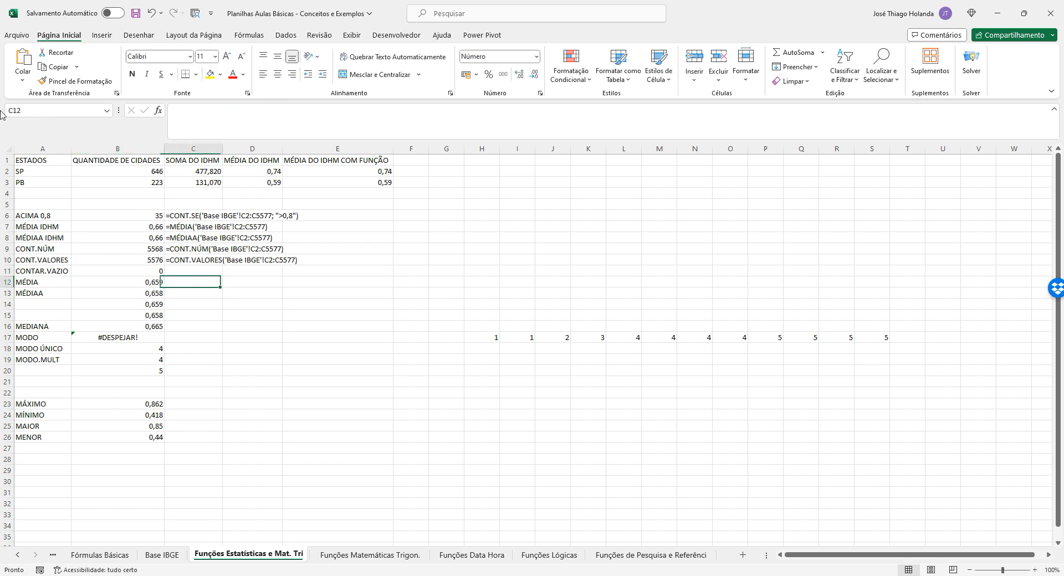
pyautogui.press('Up')
pyautogui.write("'")
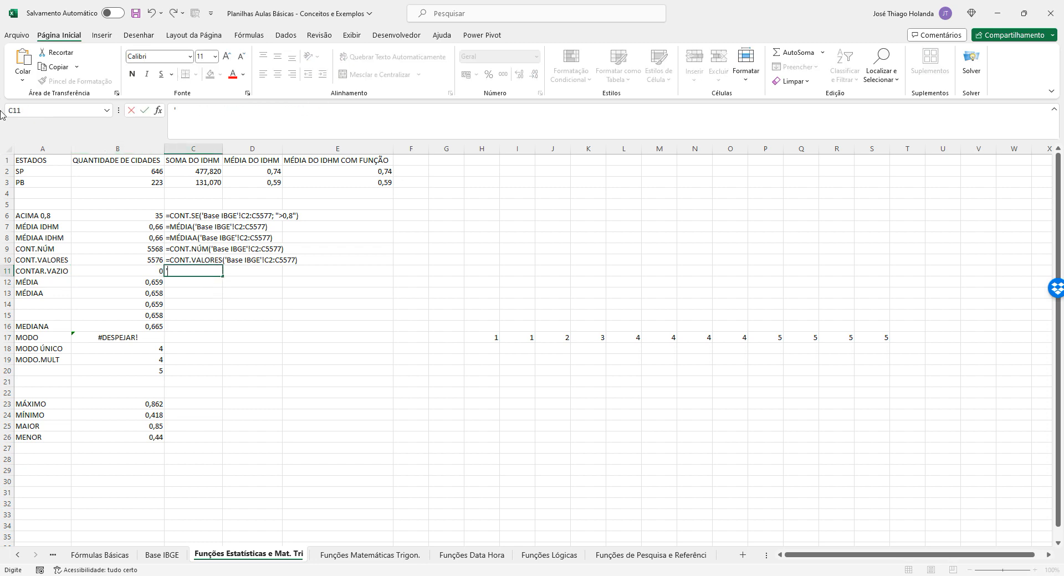
pyautogui.hotkey('ctrl', 'v')
pyautogui.press('Return')
# Step: Copy the MÉDIA formula from B12 into C12 as plain text: =MÉDIA('Base IBGE'!C2:C5577)
pyautogui.press('Down')
pyautogui.press('Left')
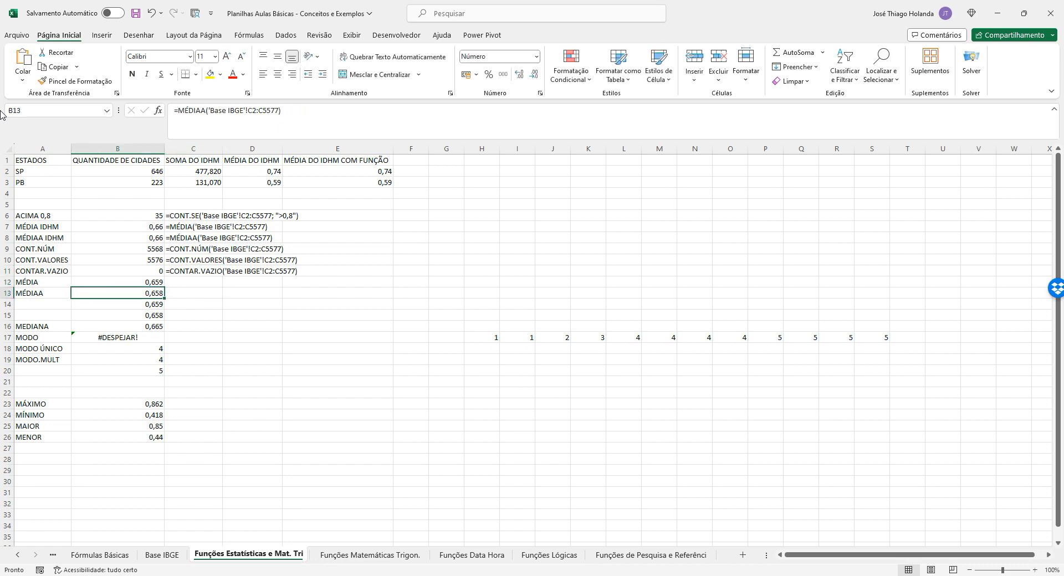
pyautogui.press('Up')
pyautogui.press('F2')
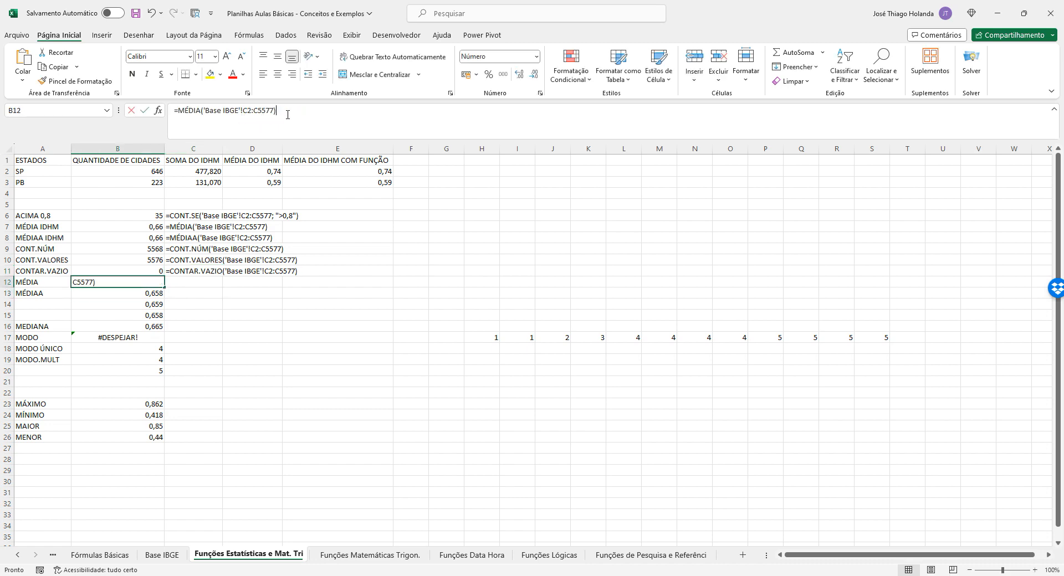
pyautogui.hotkey('shift', 'Home')
pyautogui.hotkey('ctrl', 'c')
pyautogui.press('Escape')
pyautogui.press('Right')
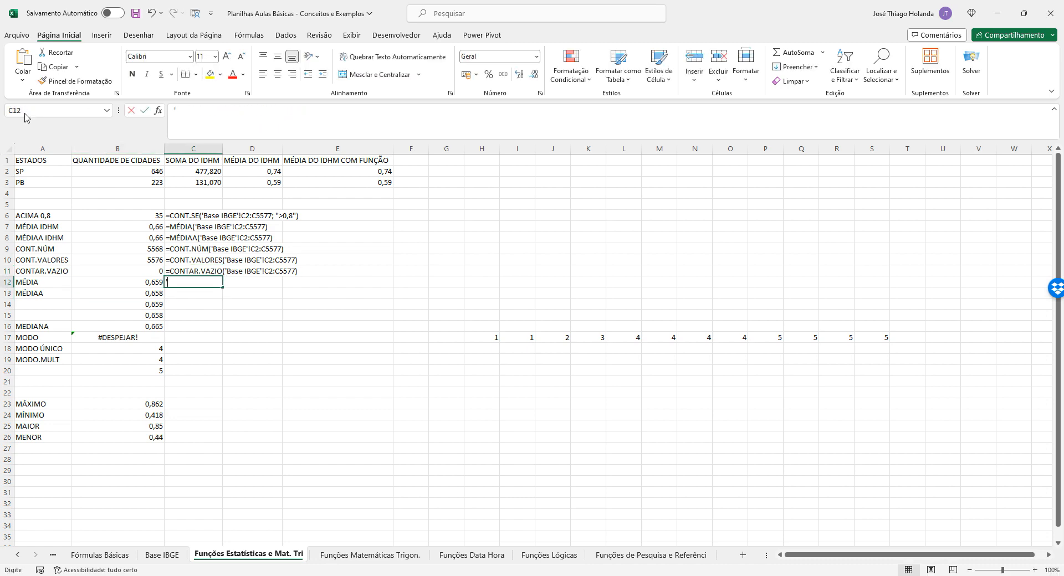
pyautogui.write("'")
pyautogui.hotkey('ctrl', 'v')
pyautogui.press('Return')
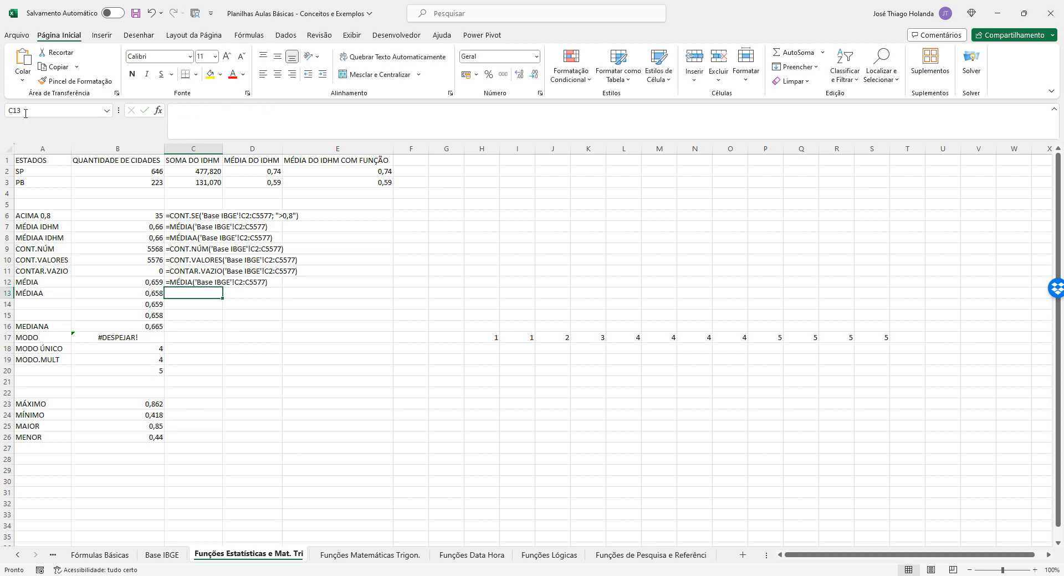
# Step: Copy the MÉDIAA formula from B13 into C13 as plain text: =MÉDIAA('Base IBGE'!C2:C5577)
pyautogui.press('Left')
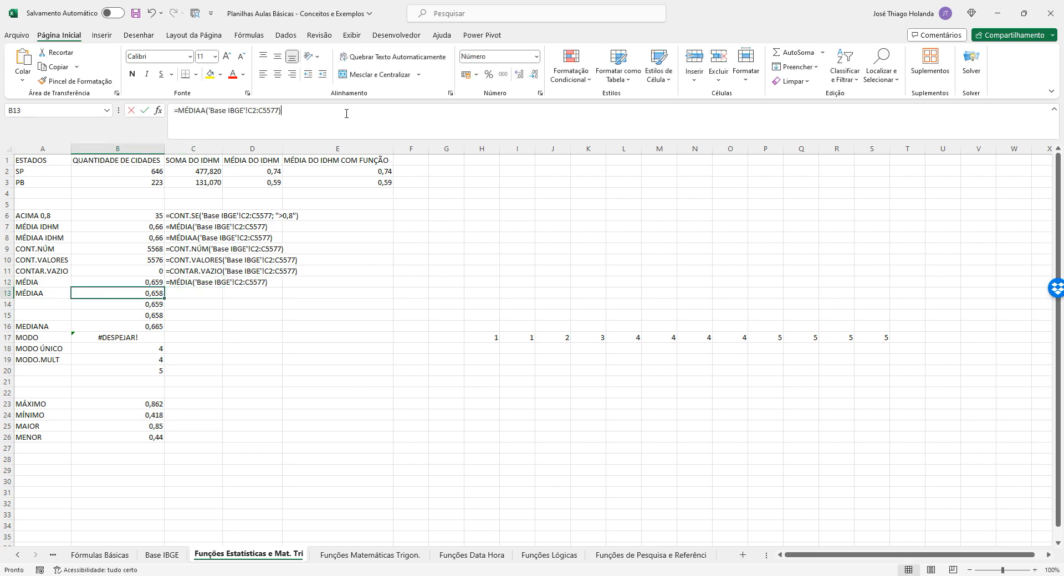
pyautogui.press('F2')
pyautogui.hotkey('shift', 'Home')
pyautogui.hotkey('ctrl', 'c')
pyautogui.press('Escape')
pyautogui.press('Right')
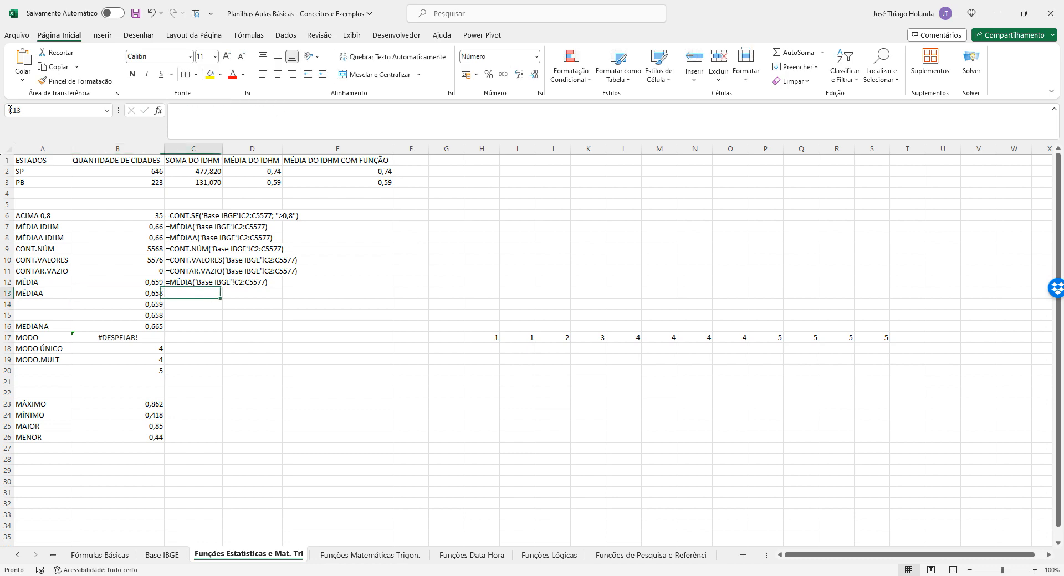
pyautogui.write("'")
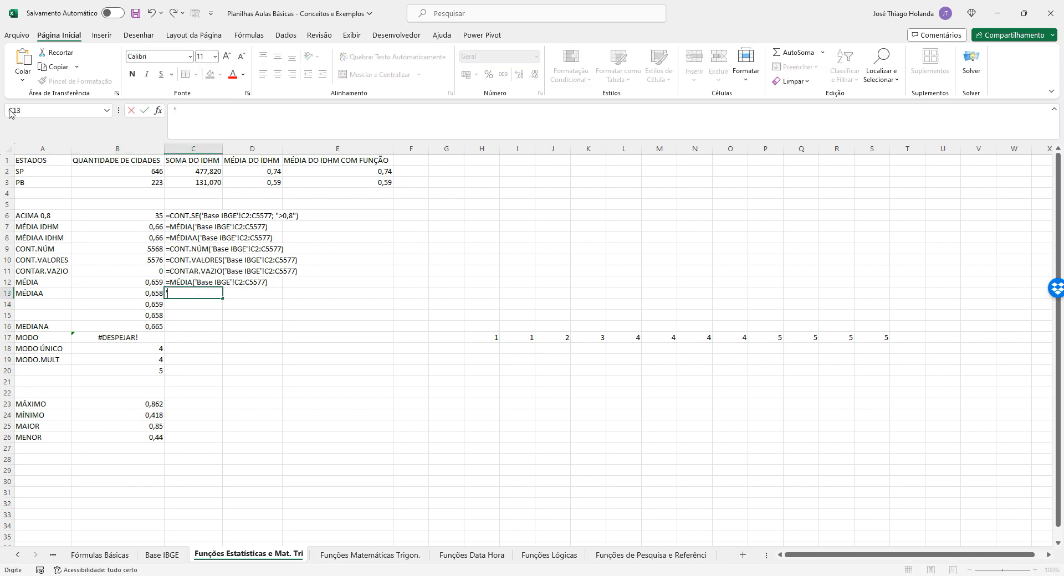
pyautogui.hotkey('ctrl', 'v')
pyautogui.press('Return')
# Step: Copy the formula from B14 into C14 as plain text: =SOMA('Base IBGE'!C2:C5577)/B9
pyautogui.press('Left')
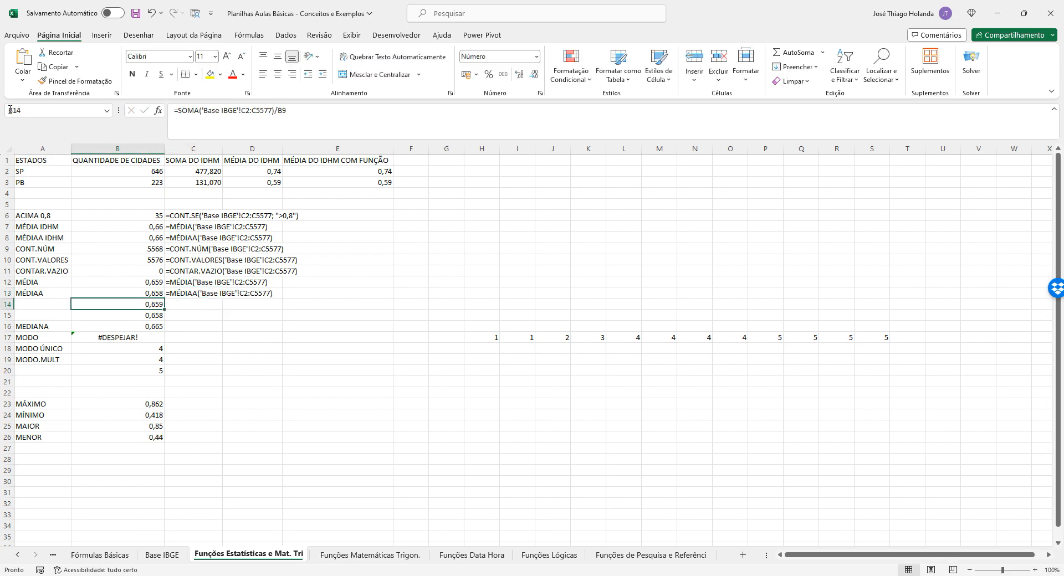
pyautogui.moveTo(287, 117); pyautogui.dragTo(171, 112)
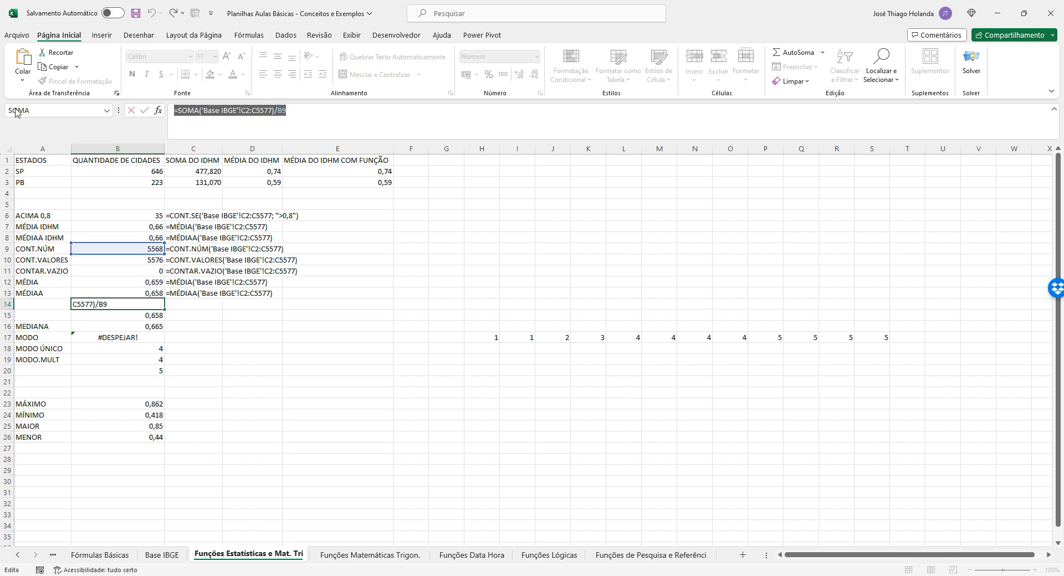
pyautogui.hotkey('ctrl', 'c')
pyautogui.press('Escape')
pyautogui.press('Right')
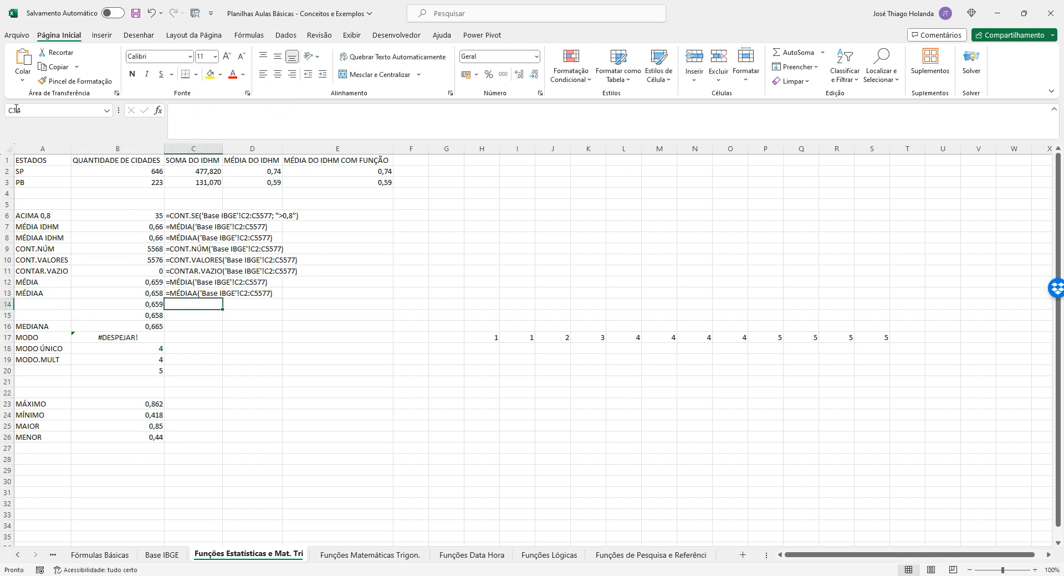
pyautogui.write("'")
pyautogui.hotkey('ctrl', 'v')
pyautogui.press('Return')
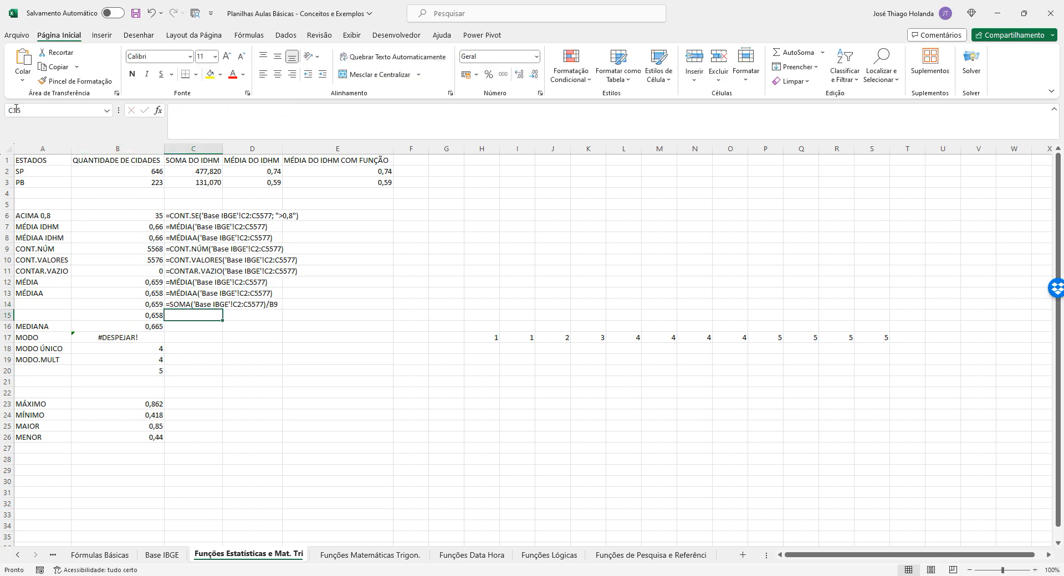
# Step: Copy the formula from B15 into C15 as plain text: =SOMA('Base IBGE'!C2:C5577)/B10
pyautogui.click(147, 316)
pyautogui.moveTo(308, 108); pyautogui.dragTo(24, 89)
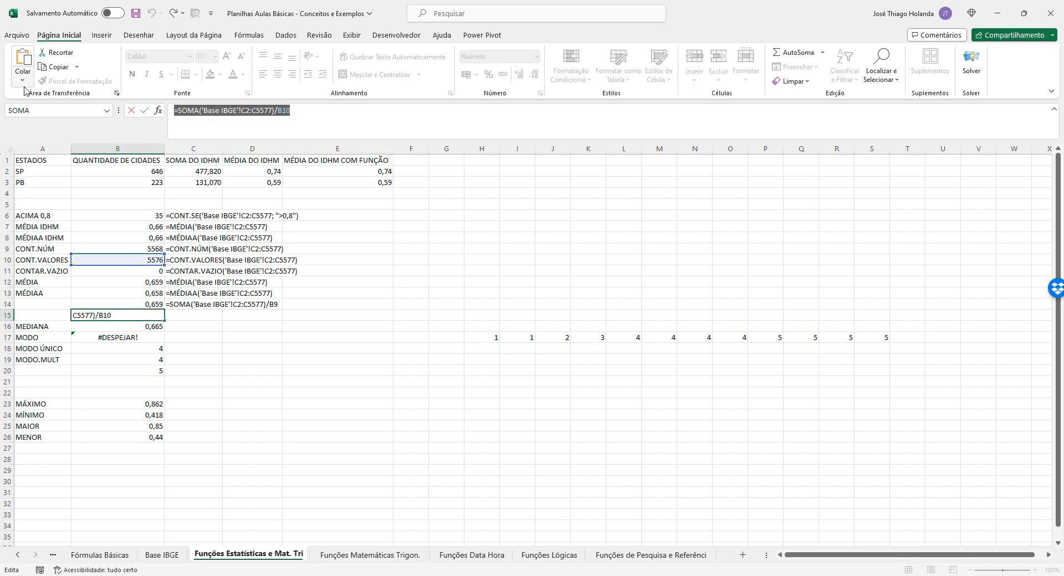
pyautogui.hotkey('ctrl', 'c')
pyautogui.press('Return')
pyautogui.press('Up')
pyautogui.press('Right')
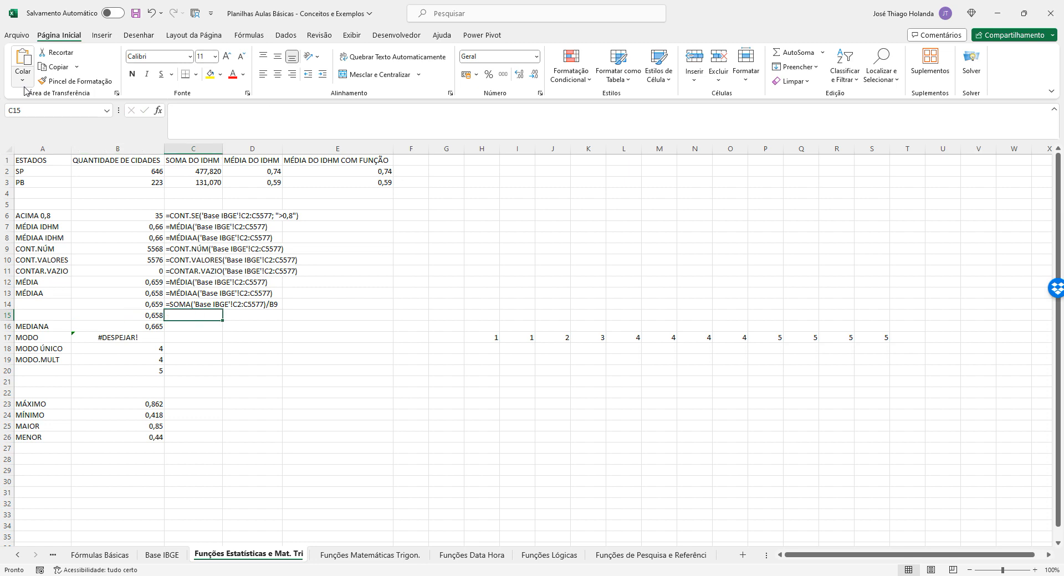
pyautogui.write("'")
pyautogui.hotkey('ctrl', 'v')
pyautogui.press('Return')
pyautogui.press('Up')
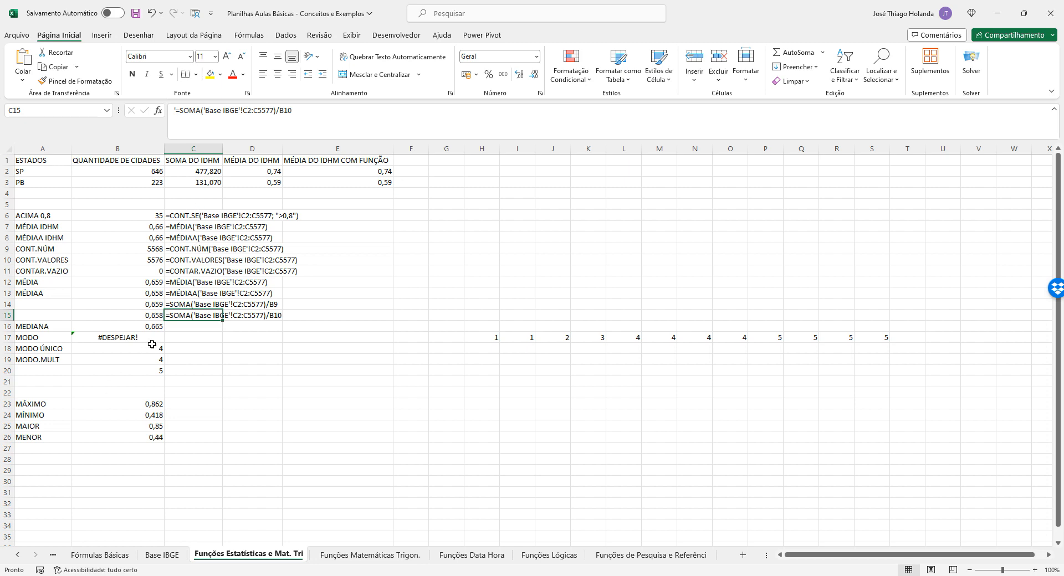
# Step: Compare the MÉDIA and MÉDIAA results in B12 and B13 with the SOMA-based averages in B14 and B15
pyautogui.click(156, 326)
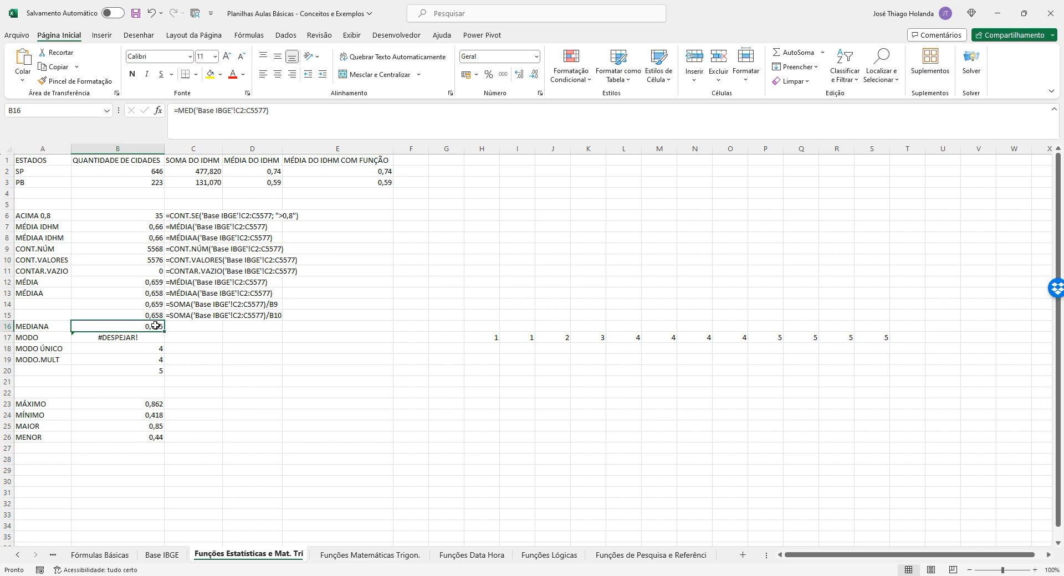
pyautogui.click(154, 315)
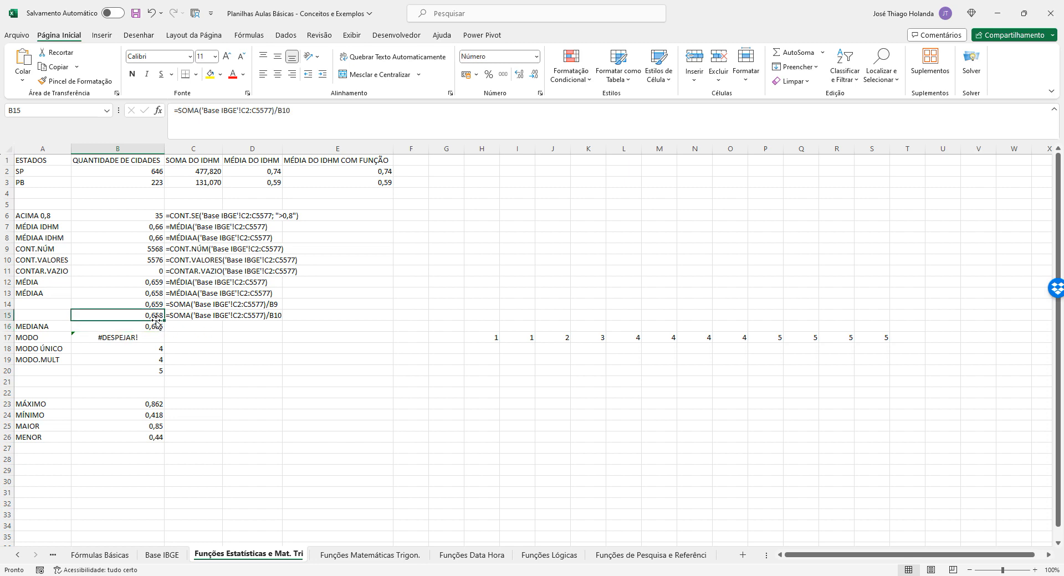
pyautogui.click(155, 304)
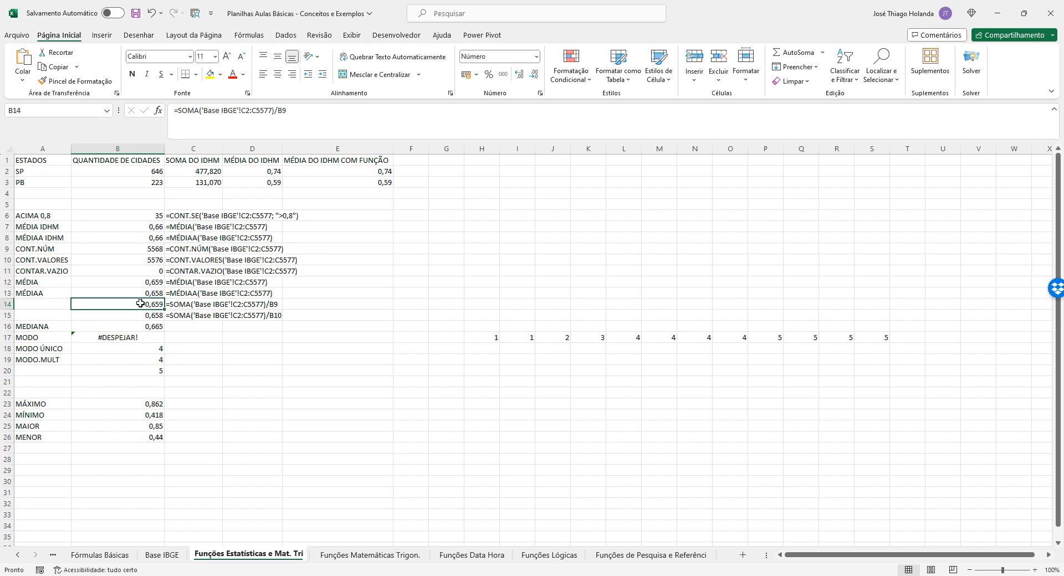
pyautogui.click(146, 281)
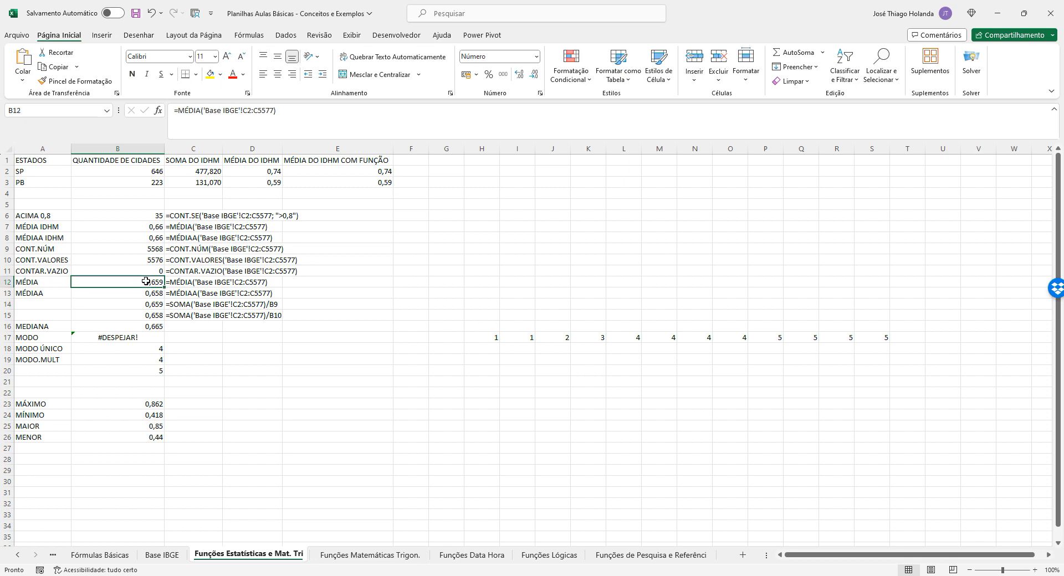
pyautogui.click(143, 304)
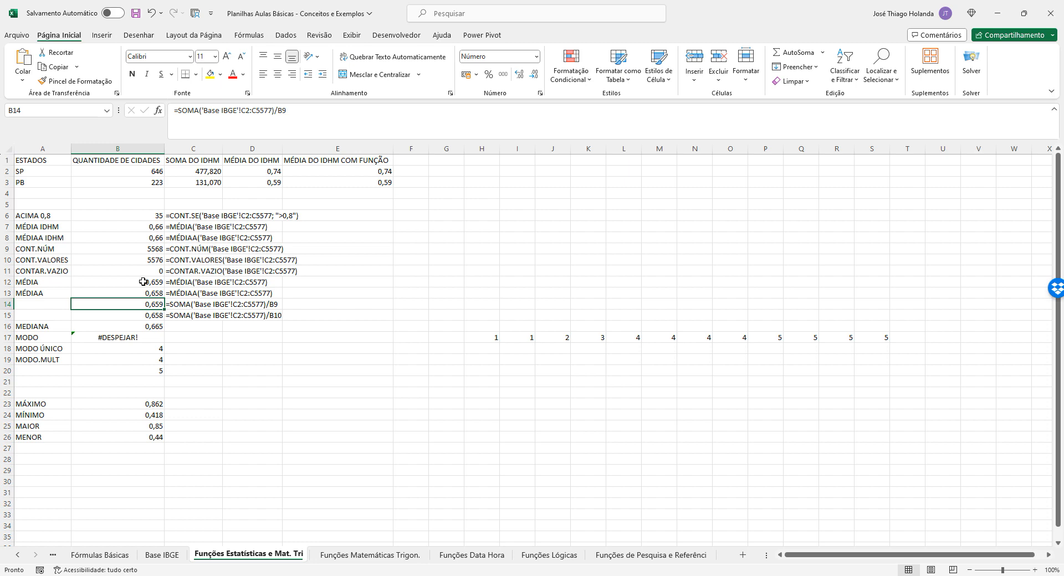
pyautogui.click(162, 315)
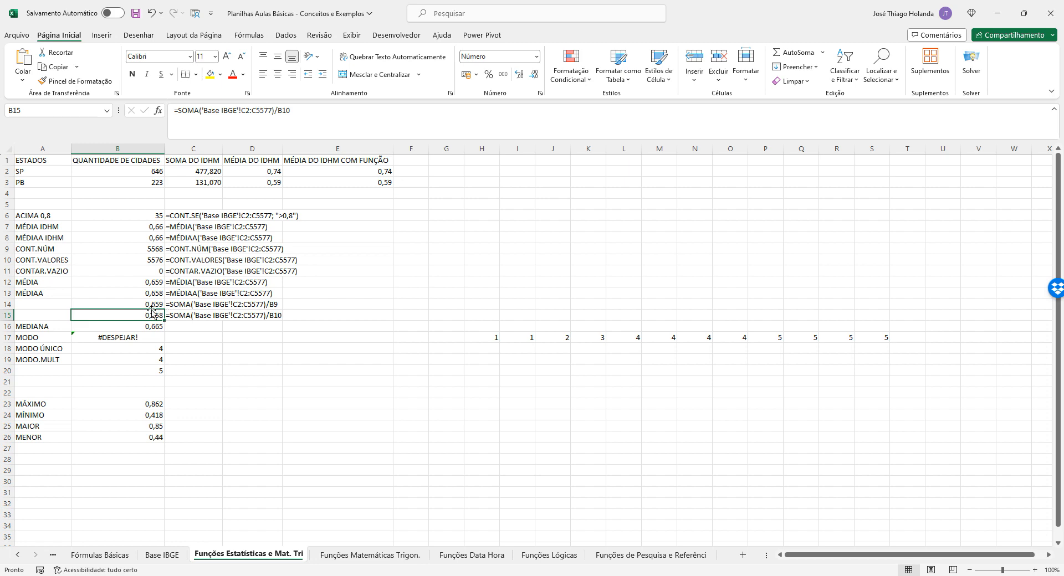
pyautogui.click(149, 306)
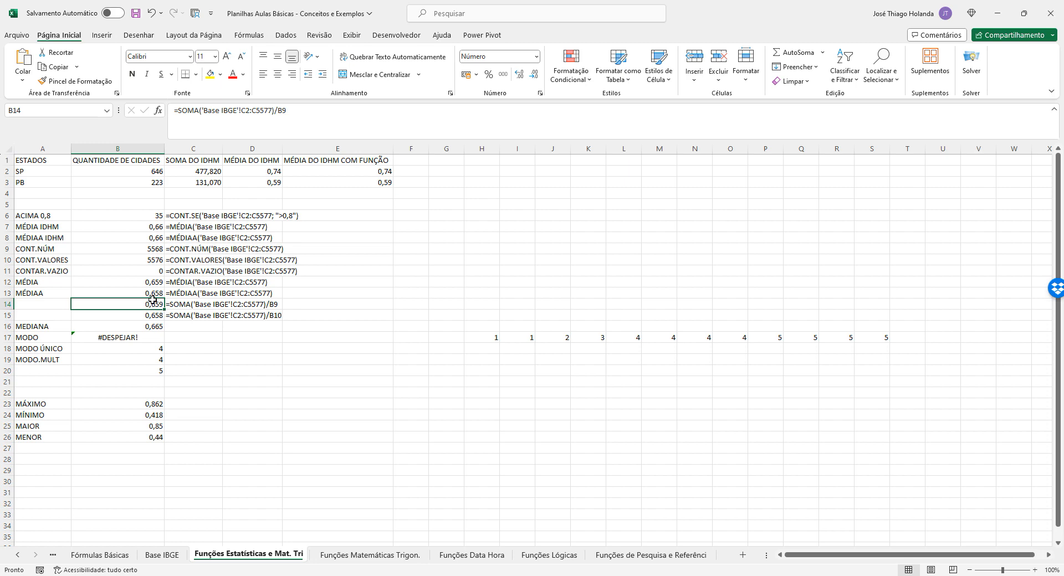
pyautogui.click(153, 294)
pyautogui.click(154, 284)
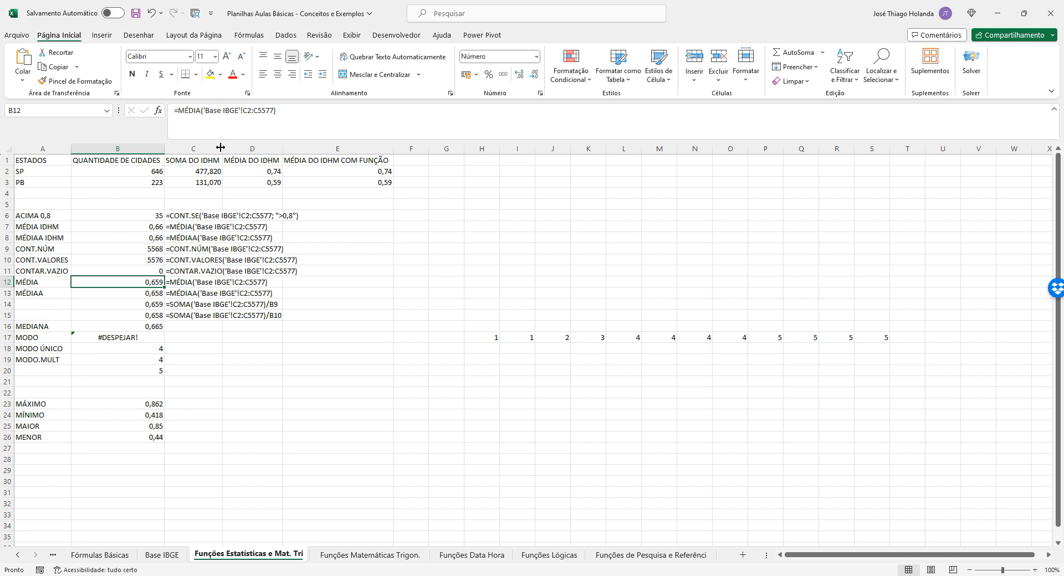
pyautogui.click(154, 316)
pyautogui.click(155, 294)
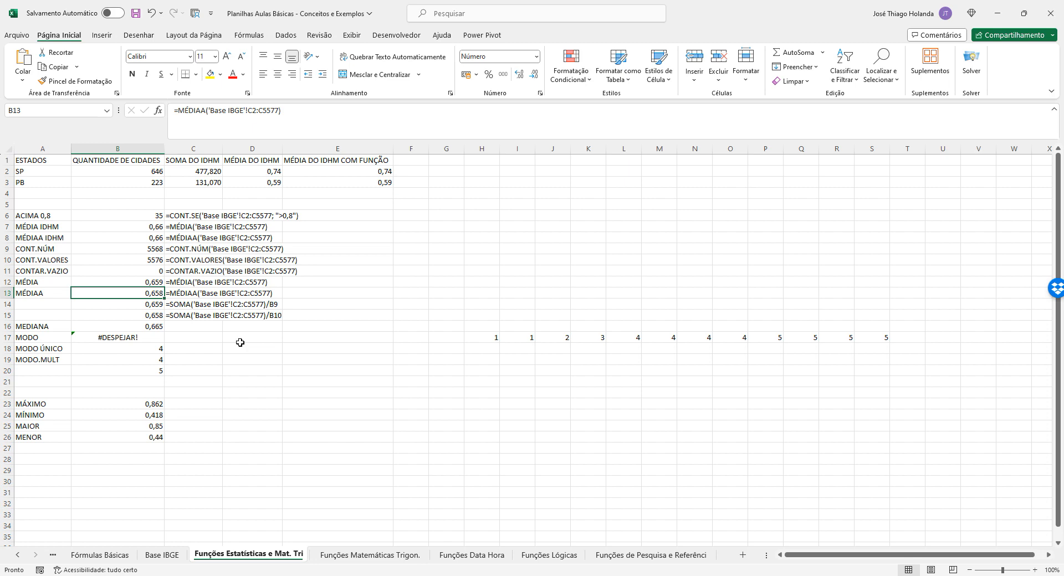
# Step: Try to paste the MEDIANA formula from B16 directly into C16 without marking it as text
pyautogui.click(157, 326)
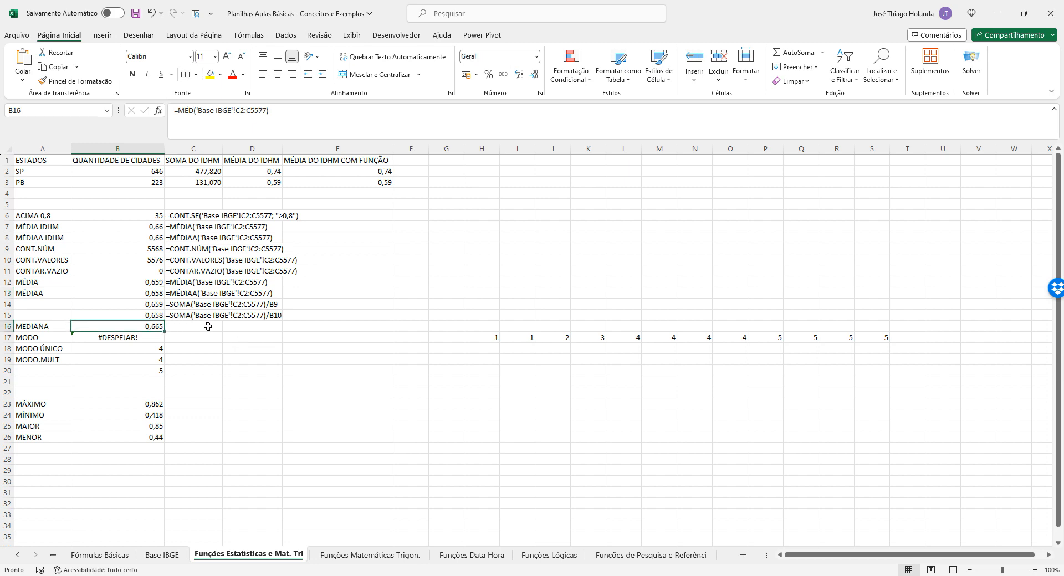
pyautogui.moveTo(277, 114); pyautogui.dragTo(6, 121)
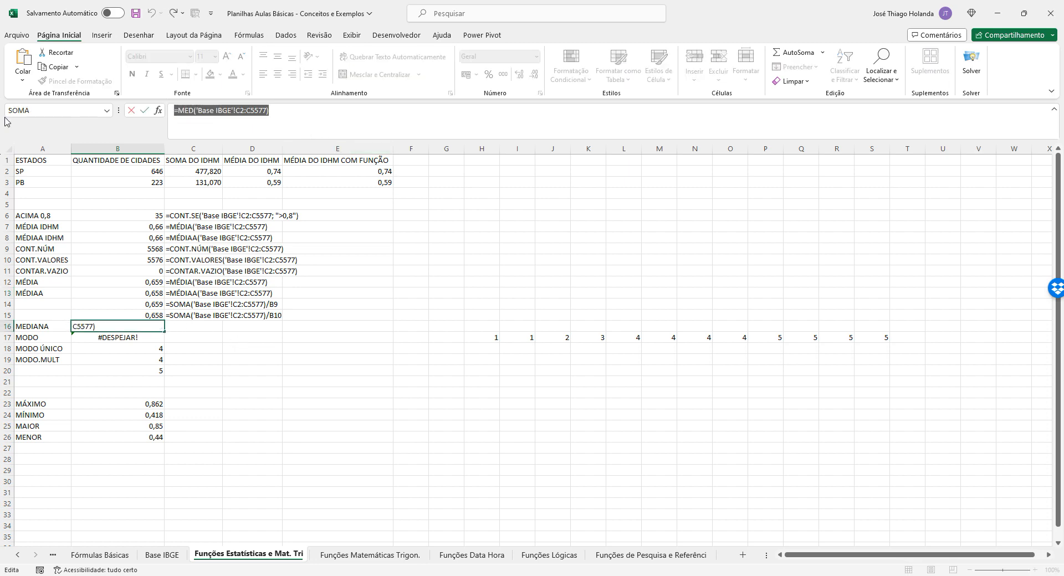
pyautogui.press('Return')
pyautogui.press('Up')
pyautogui.press('Right')
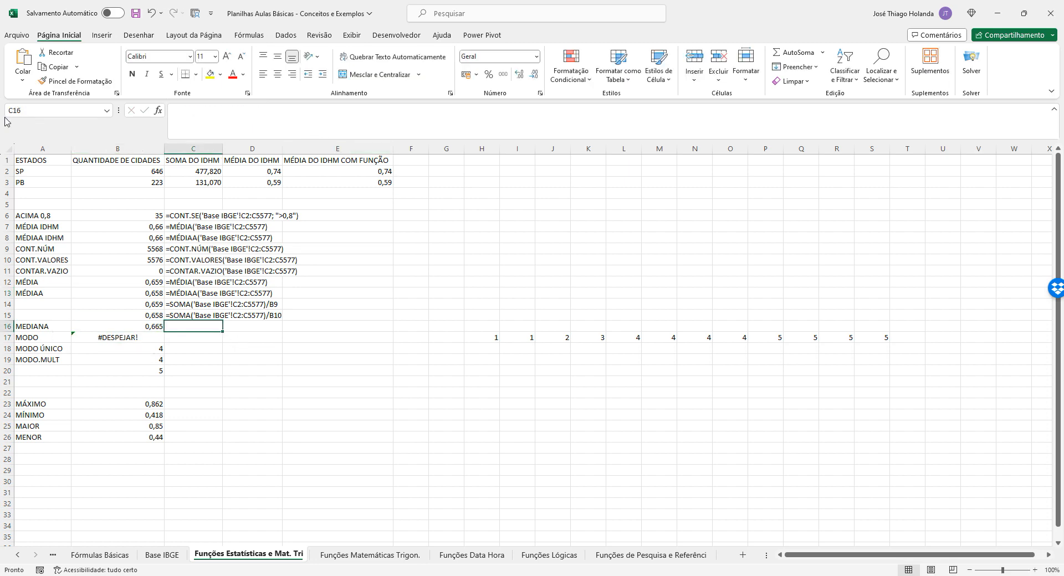
pyautogui.hotkey('ctrl', 'v')
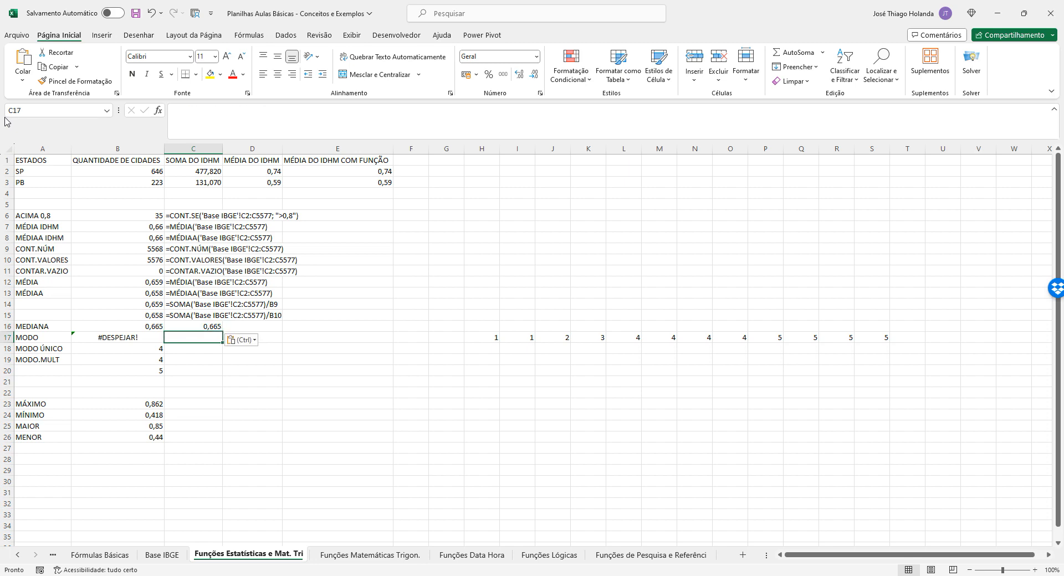
pyautogui.hotkey('ctrl', 'z')
# Step: Copy the MEDIANA formula from B16 into C16 as plain text: =MED('Base IBGE'!C2:C5577)
pyautogui.press('Left')
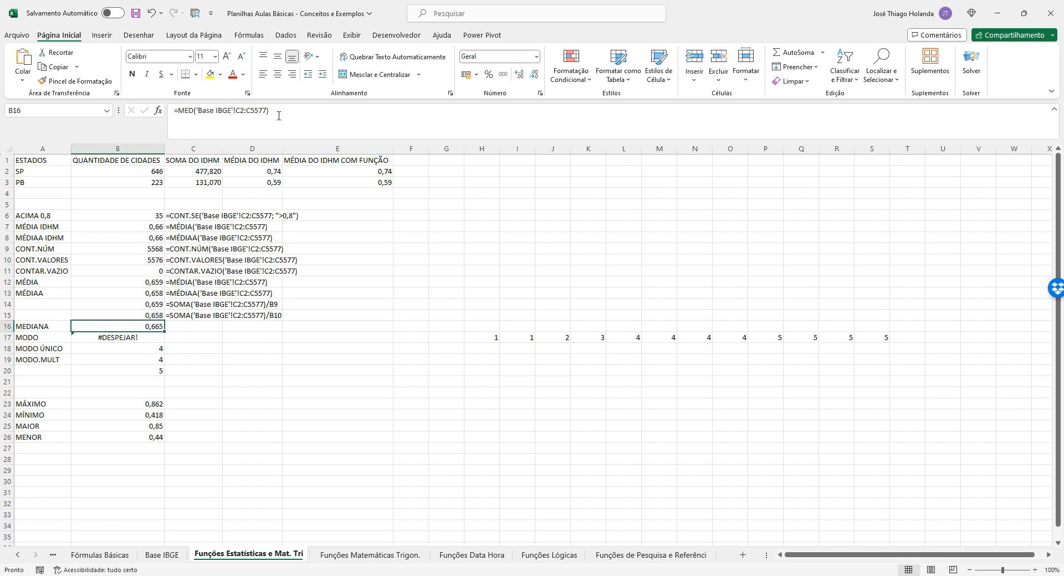
pyautogui.moveTo(277, 113); pyautogui.dragTo(3, 101)
pyautogui.press('Return')
pyautogui.press('Up')
pyautogui.press('Right')
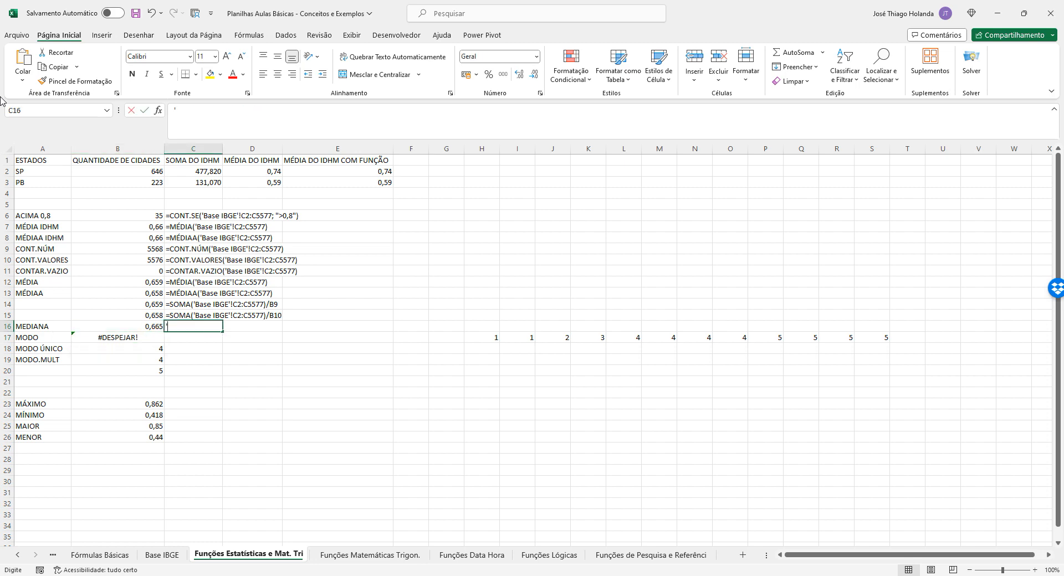
pyautogui.write("'")
pyautogui.hotkey('ctrl', 'v')
pyautogui.press('Return')
# Step: Copy the MODO formula from B17 into C17 as plain text: =MODO.MULT(H17:S17)
pyautogui.press('Left')
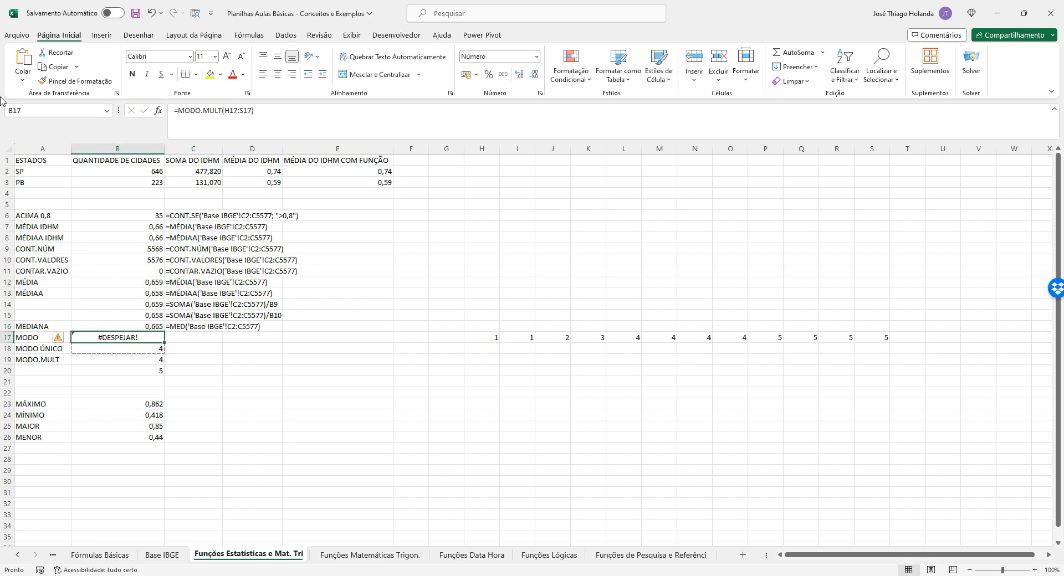
pyautogui.moveTo(290, 109); pyautogui.dragTo(118, 109)
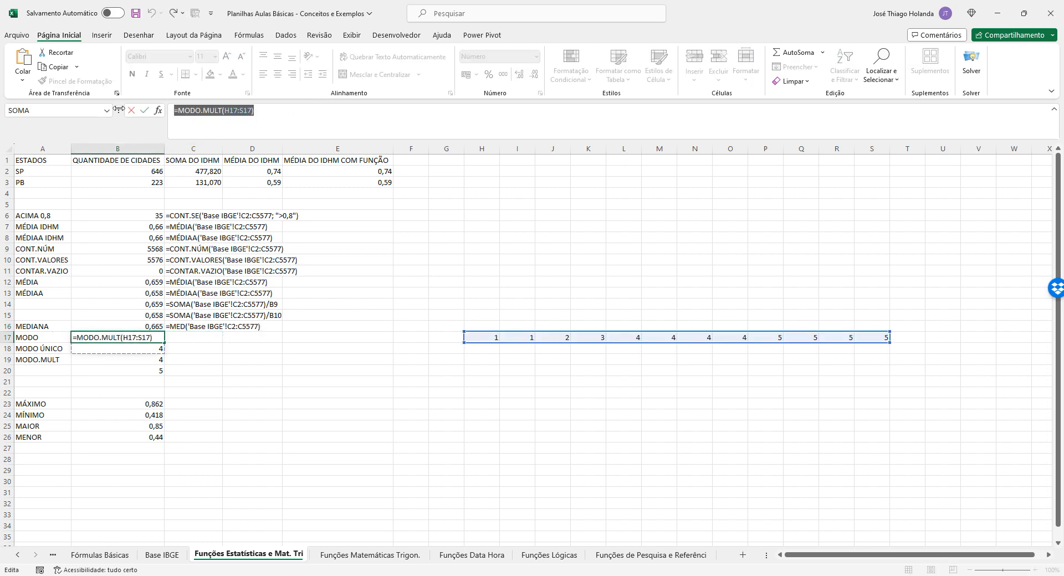
pyautogui.hotkey('ctrl', 'c')
pyautogui.press('Return')
pyautogui.press('Up')
pyautogui.press('Right')
pyautogui.write("'")
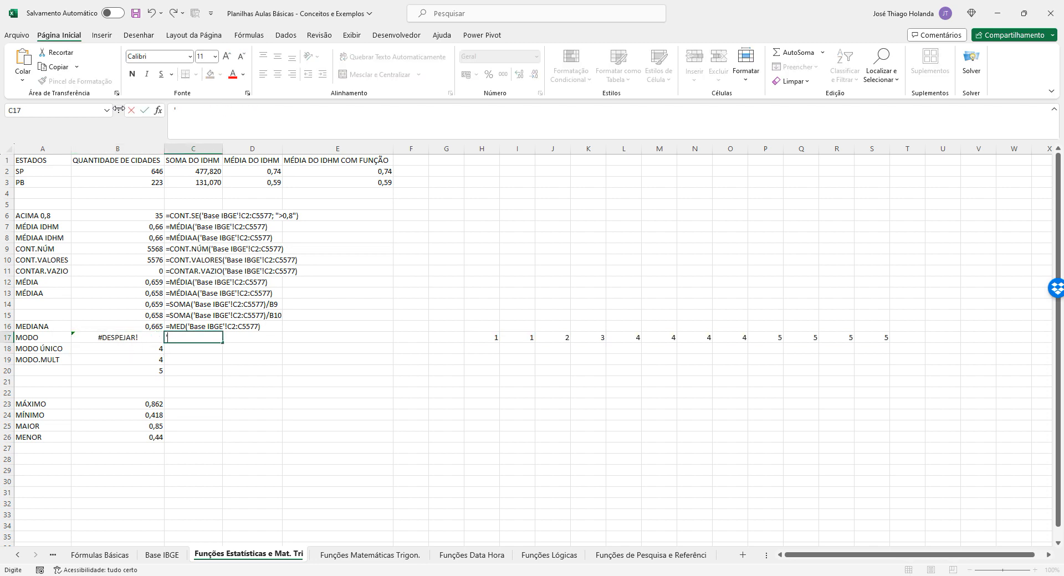
pyautogui.hotkey('ctrl', 'v')
pyautogui.press('Return')
# Step: Copy the MODO ÚNICO formula from B18 into C18 as plain text: =MODO.ÚNICO(H17:S17)
pyautogui.press('Left')
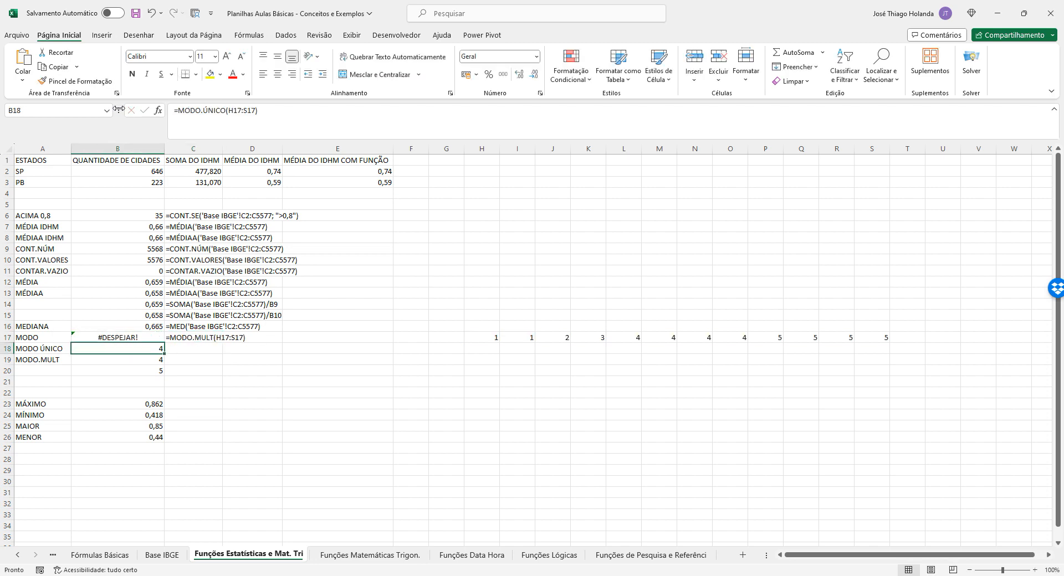
pyautogui.moveTo(267, 116); pyautogui.dragTo(8, 117)
pyautogui.hotkey('ctrl', 'c')
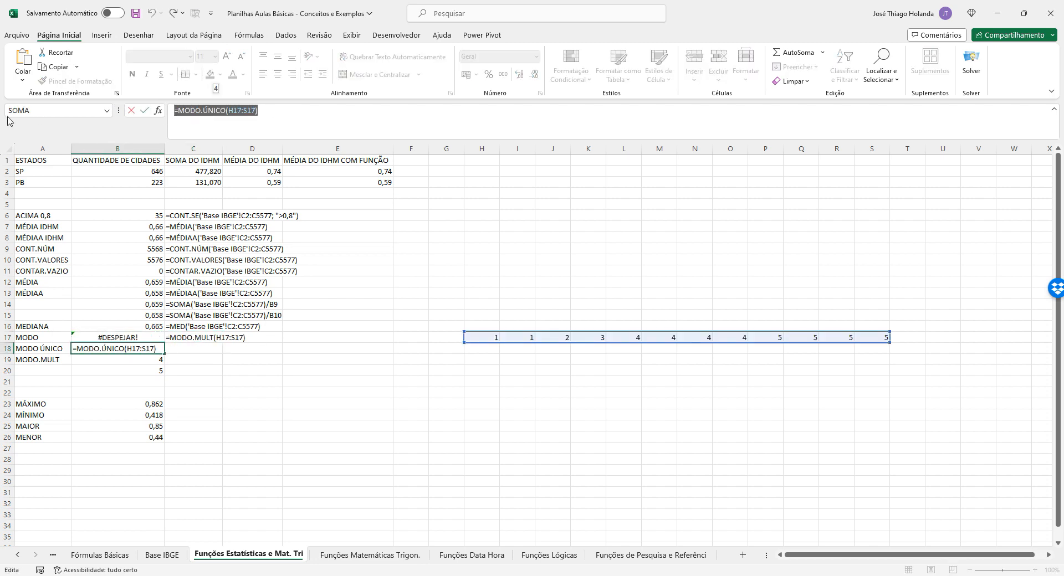
pyautogui.press('Return')
pyautogui.press('Up')
pyautogui.press('Right')
pyautogui.write("'")
pyautogui.hotkey('ctrl', 'v')
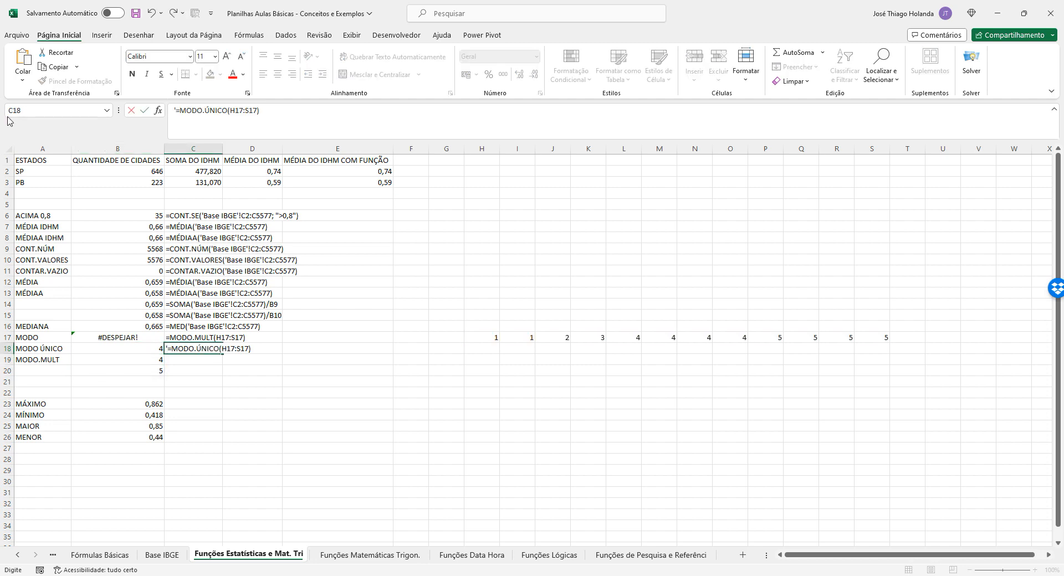
pyautogui.press('Return')
# Step: Copy the MODO.MULT formula from B19 into C19 as plain text: =MODO.MULT(H17:S17)
pyautogui.press('Left')
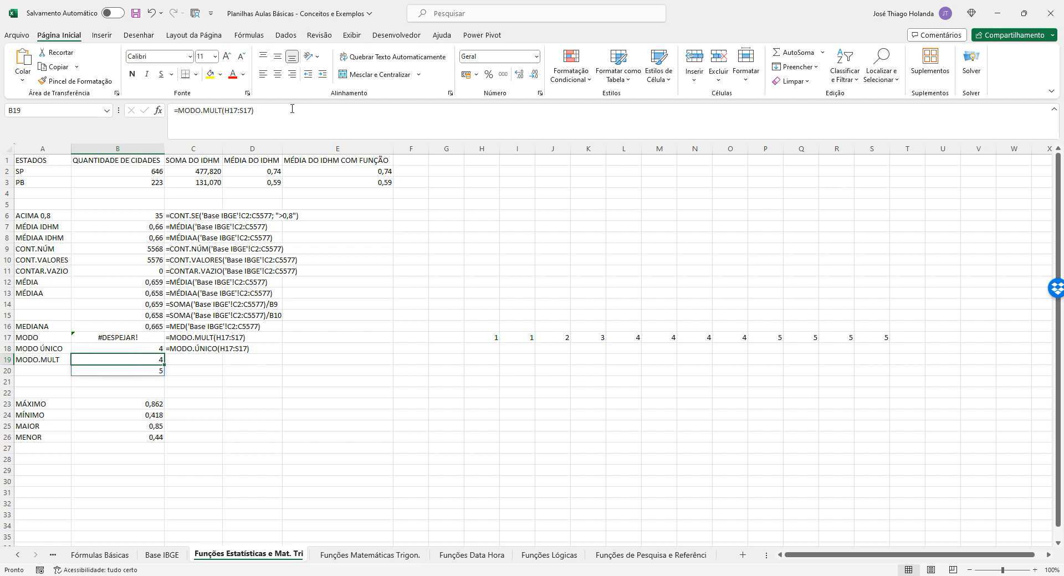
pyautogui.moveTo(290, 110); pyautogui.dragTo(49, 112)
pyautogui.hotkey('ctrl', 'c')
pyautogui.press('Escape')
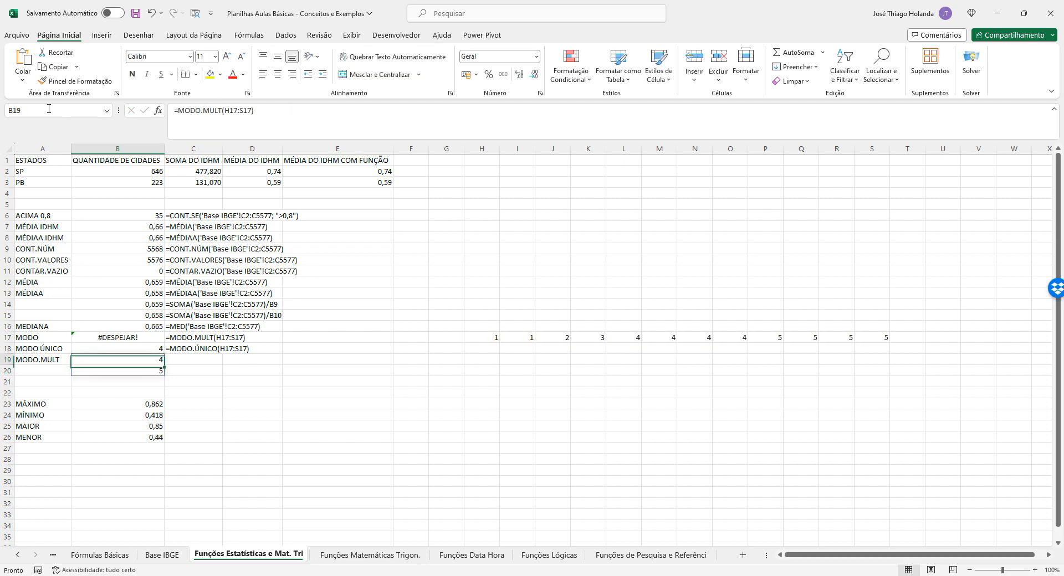
pyautogui.press('Right')
pyautogui.write("'")
pyautogui.hotkey('ctrl', 'v')
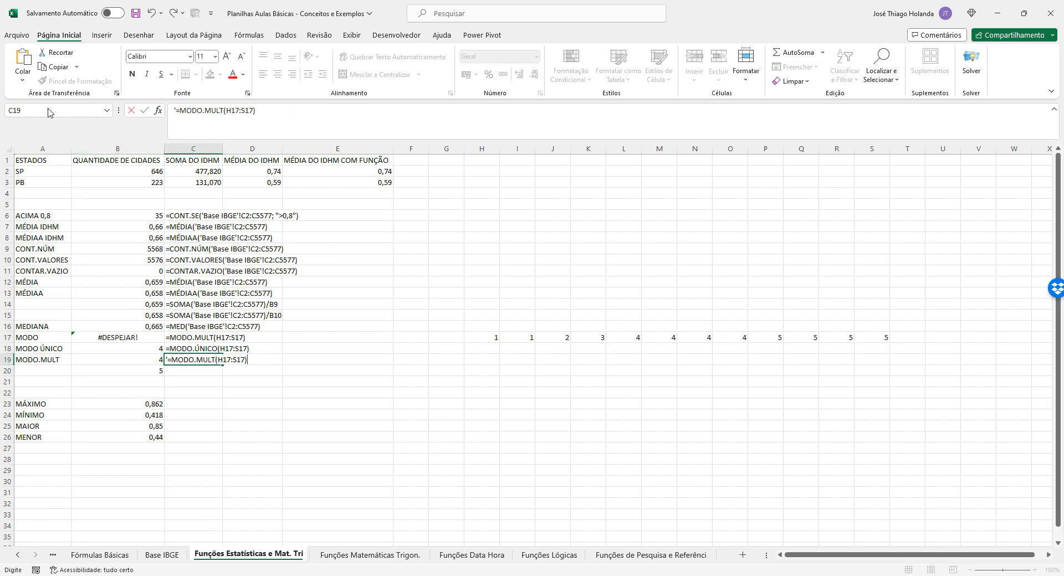
pyautogui.press('Return')
# Step: Copy the MÁXIMO formula from B23 into C23 as plain text: =MÁXIMO('Base IBGE'!C2:C5577)
pyautogui.press('Left')
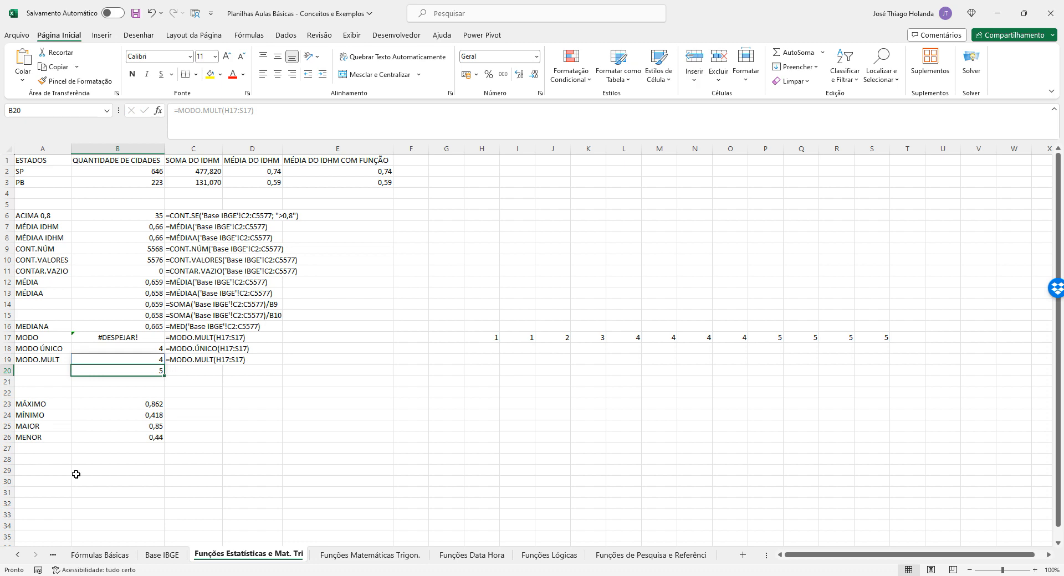
pyautogui.click(151, 400)
pyautogui.moveTo(300, 113); pyautogui.dragTo(55, 113)
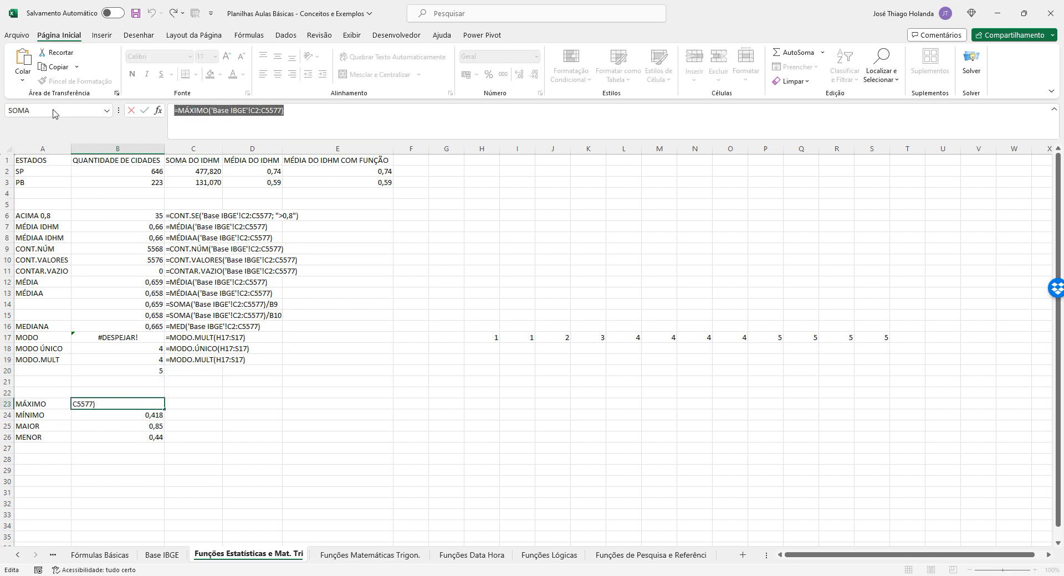
pyautogui.press('Escape')
pyautogui.press('Right')
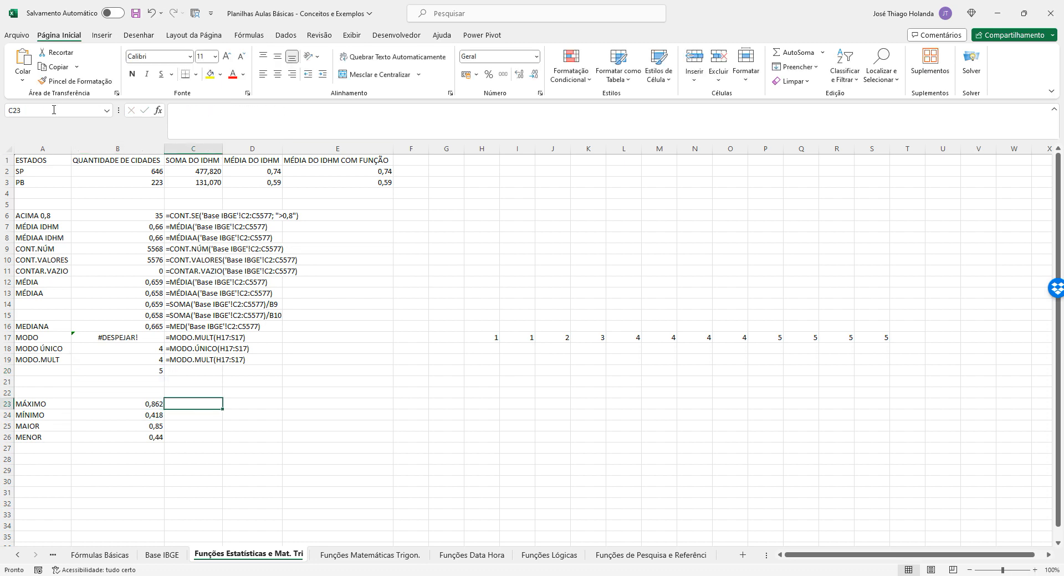
pyautogui.write("'")
pyautogui.hotkey('ctrl', 'v')
pyautogui.press('Return')
pyautogui.press('Left')
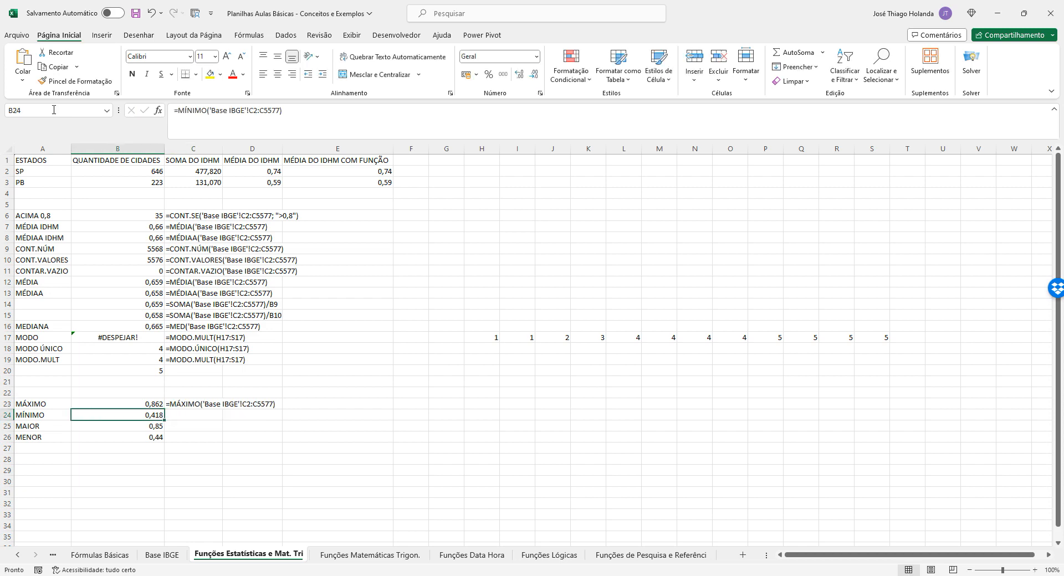
pyautogui.moveTo(291, 113); pyautogui.dragTo(2, 113)
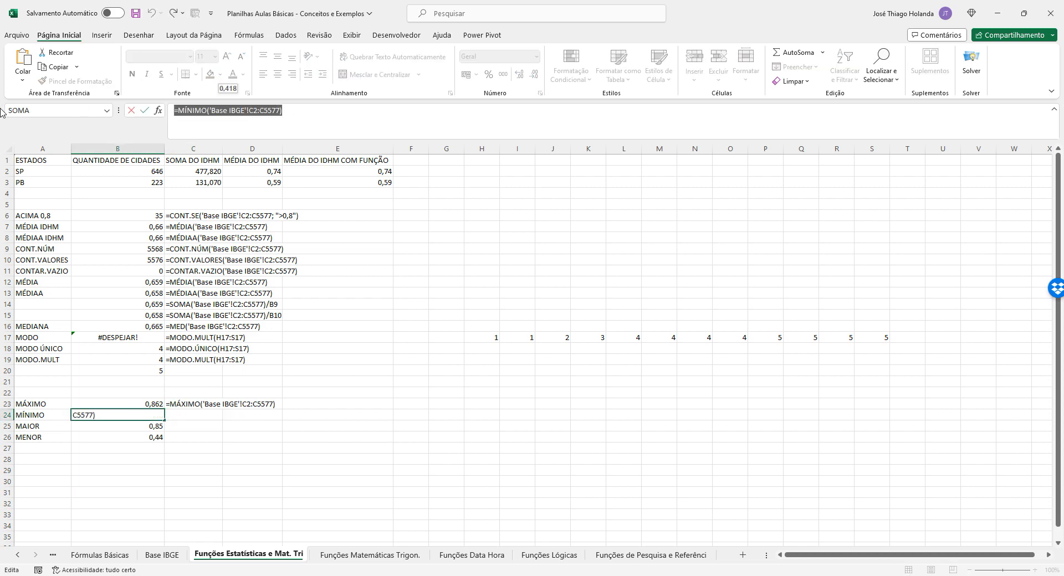
pyautogui.write("'")
pyautogui.hotkey('ctrl', 'z')
pyautogui.press('Up')
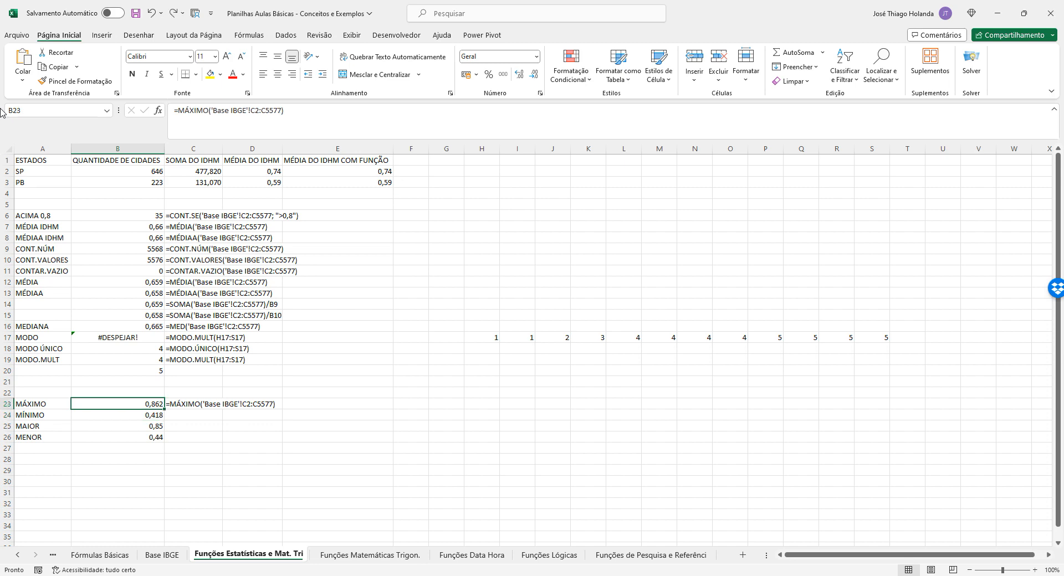
pyautogui.press('Down')
pyautogui.press('Right')
pyautogui.press('Left')
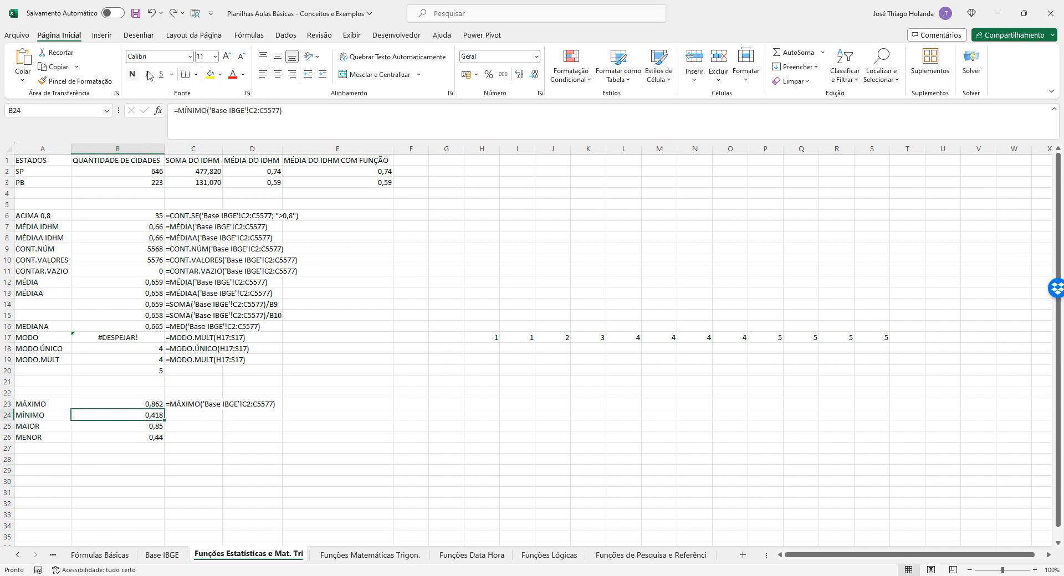
# Step: Copy the MÍNIMO formula from B24 into C24 as plain text: =MÍNIMO('Base IBGE'!C2:C5577)
pyautogui.press('F2')
pyautogui.hotkey('shift', 'Home')
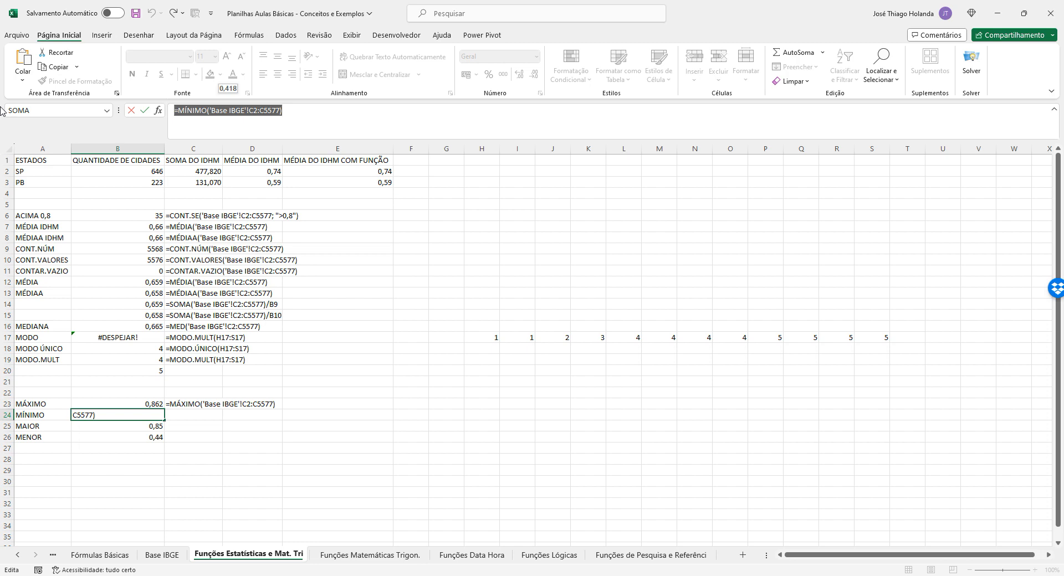
pyautogui.press('Return')
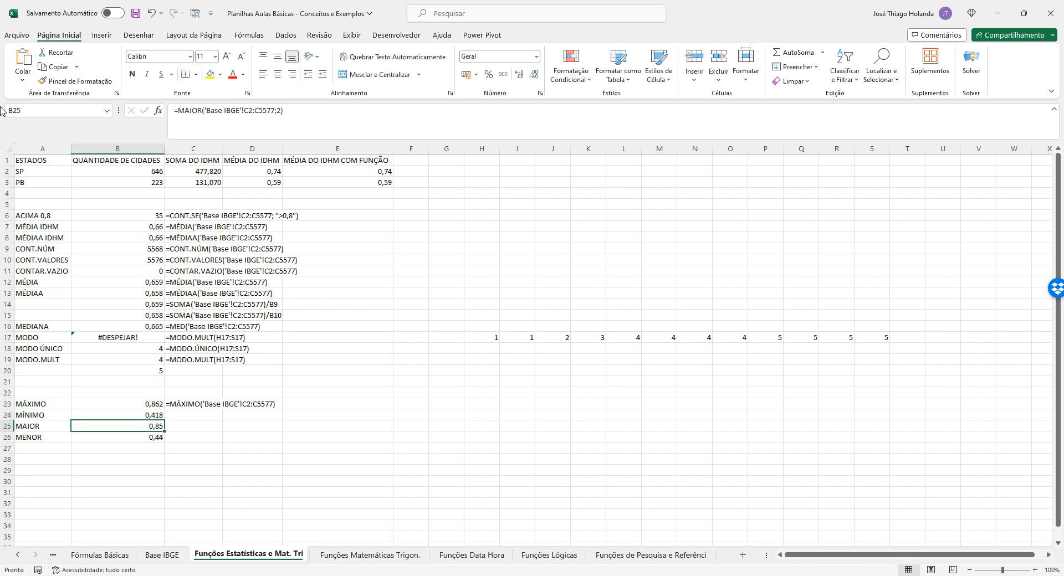
pyautogui.press('Right')
pyautogui.press('Up')
pyautogui.write("'")
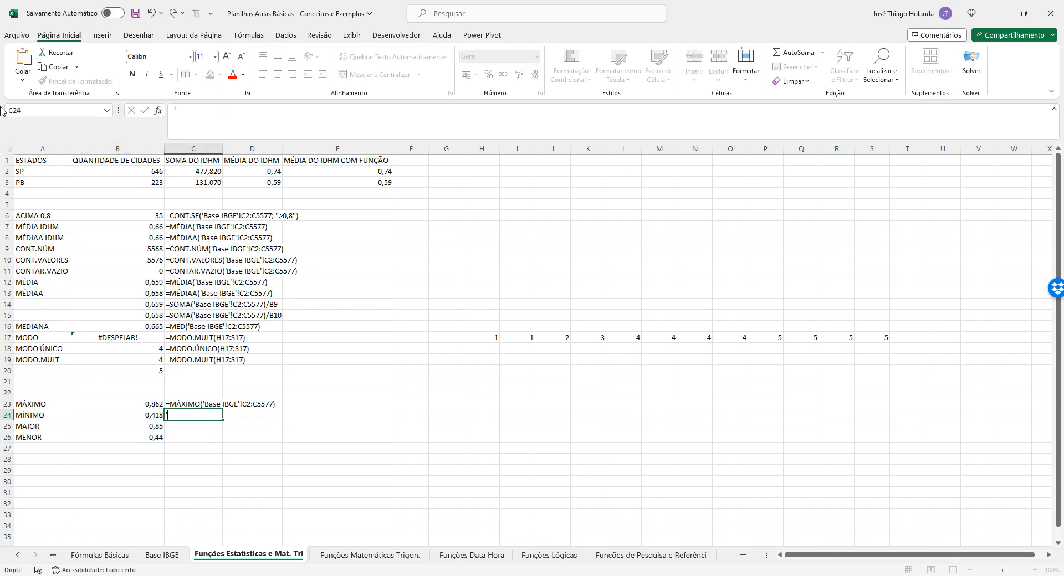
pyautogui.hotkey('ctrl', 'v')
pyautogui.press('Return')
# Step: Copy the MAIOR formula from B25 into C25 as plain text: =MAIOR('Base IBGE'!C2:C5577;2)
pyautogui.press('Left')
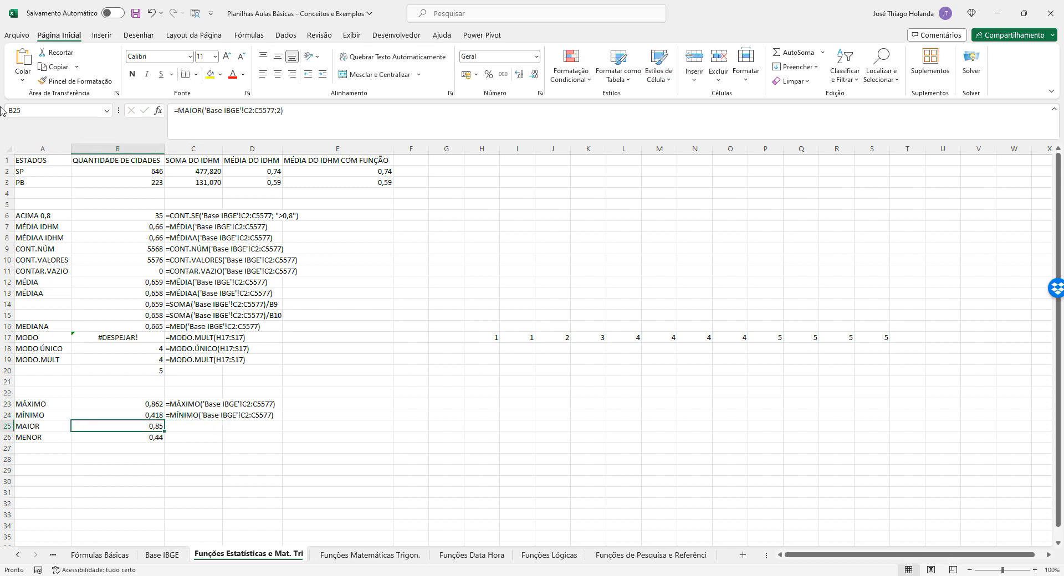
pyautogui.moveTo(311, 110); pyautogui.dragTo(59, 110)
pyautogui.hotkey('ctrl', 'c')
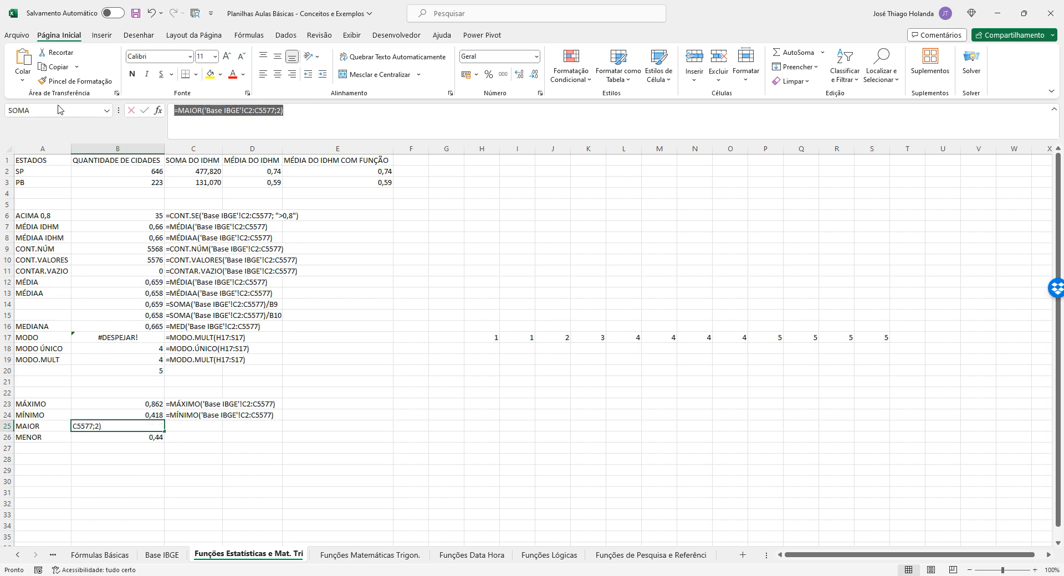
pyautogui.press('Escape')
pyautogui.press('Right')
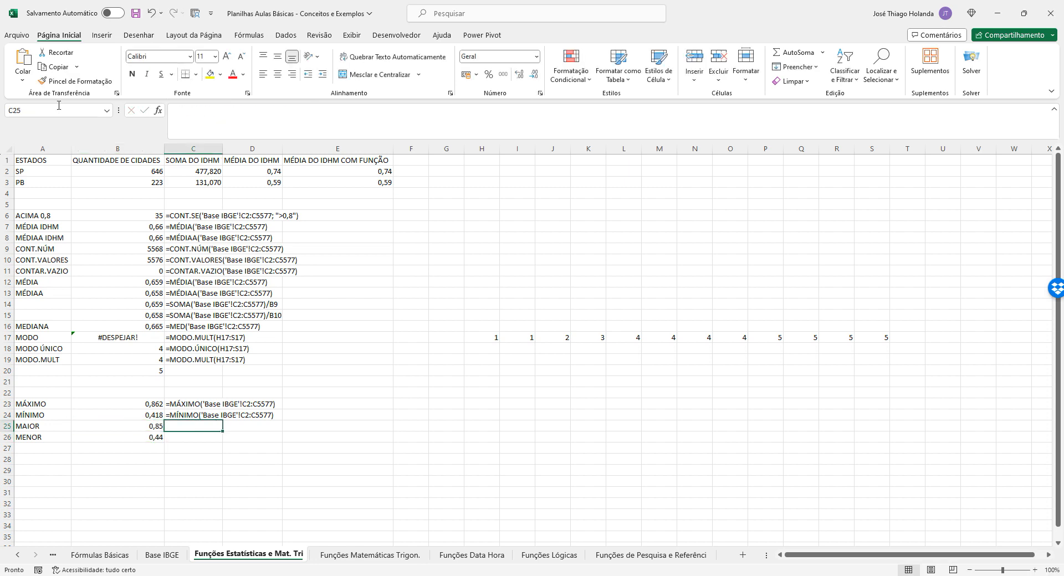
pyautogui.write("'")
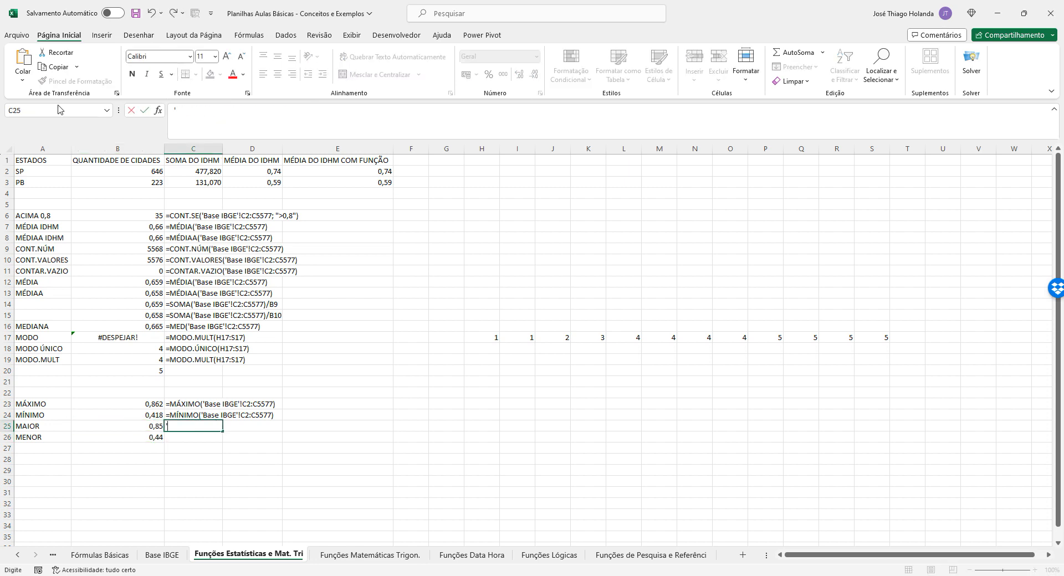
pyautogui.hotkey('ctrl', 'v')
pyautogui.press('Return')
# Step: Copy the MENOR formula from B26 into C26 as plain text, =MENOR('Base IBGE'!C2:C5577;2), and save the workbook
pyautogui.press('Left')
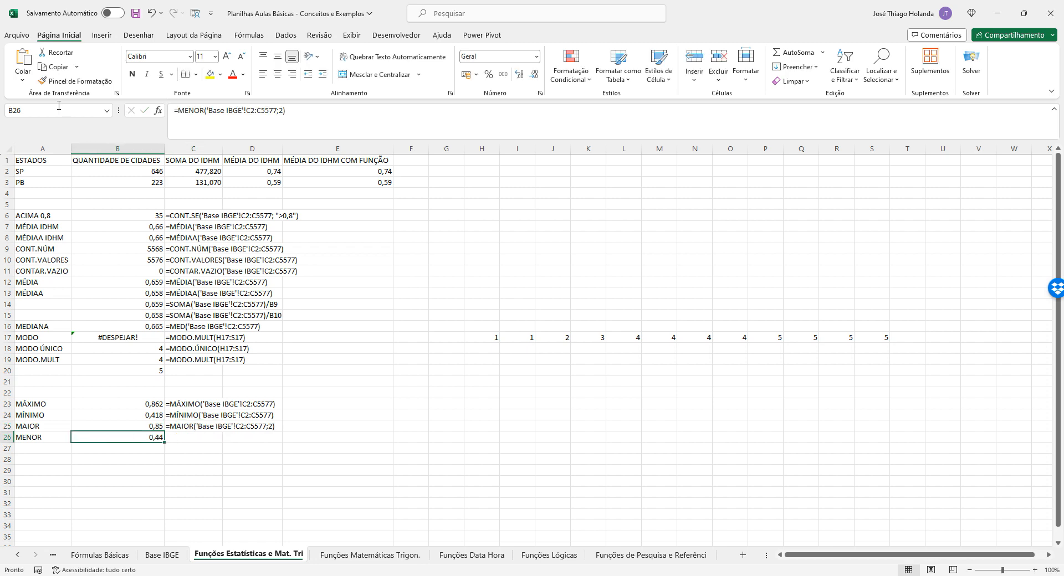
pyautogui.press('F2')
pyautogui.hotkey('shift', 'Home')
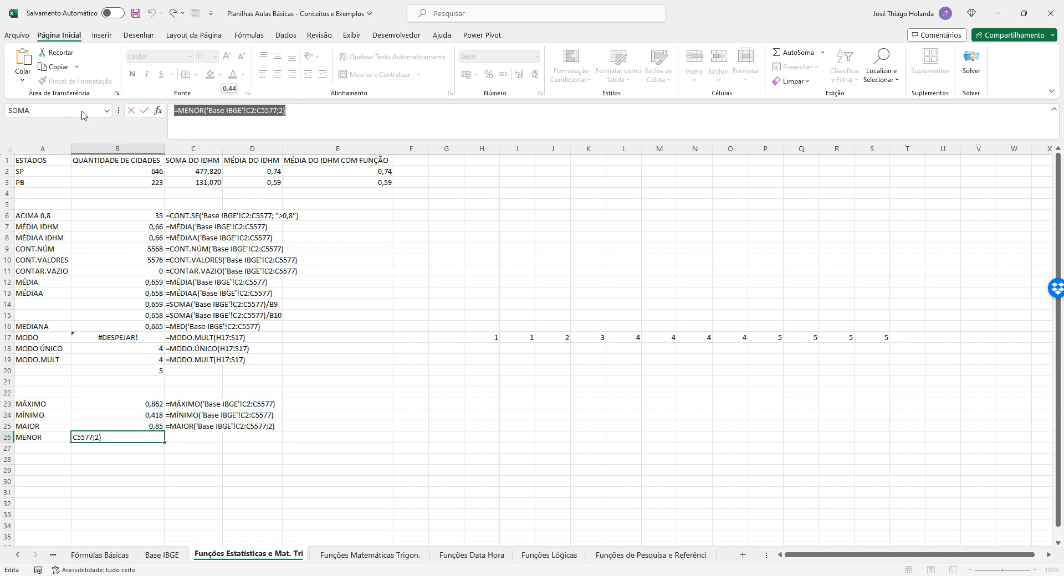
pyautogui.hotkey('ctrl', 'c')
pyautogui.press('Return')
pyautogui.press('Up')
pyautogui.press('Right')
pyautogui.write("'")
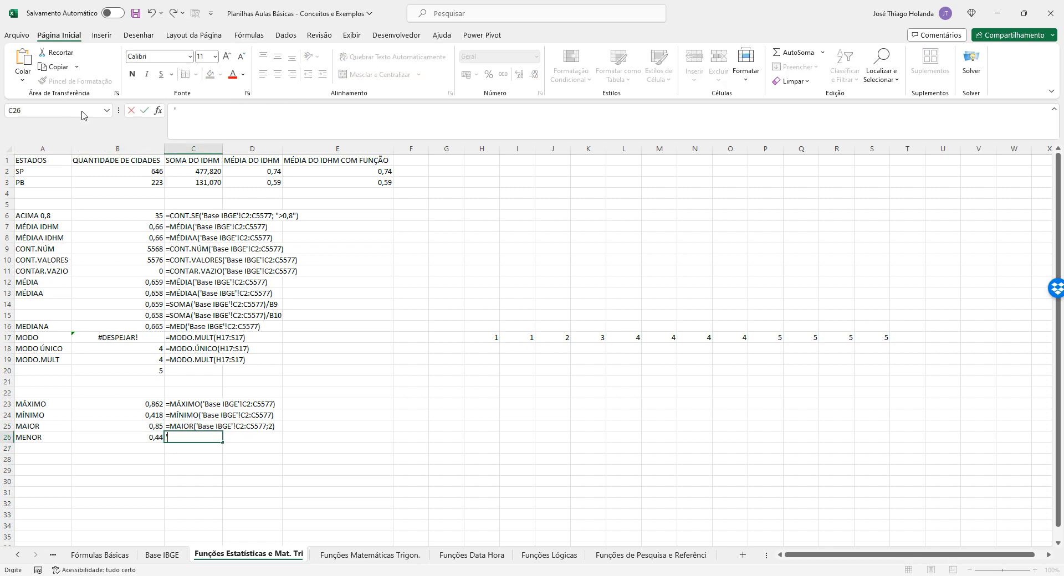
pyautogui.hotkey('ctrl', 'v')
pyautogui.press('Return')
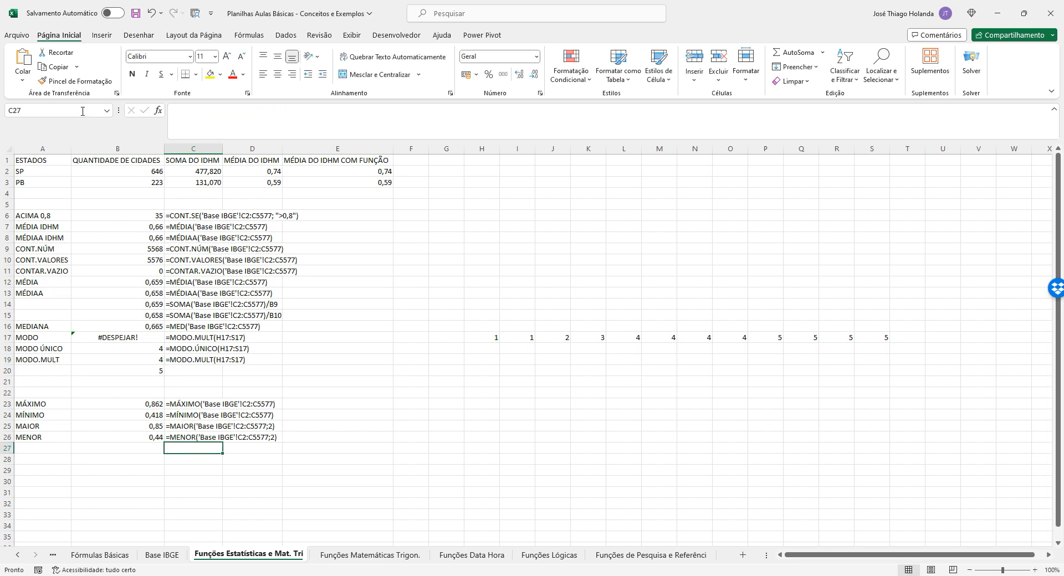
pyautogui.hotkey('ctrl', 's')
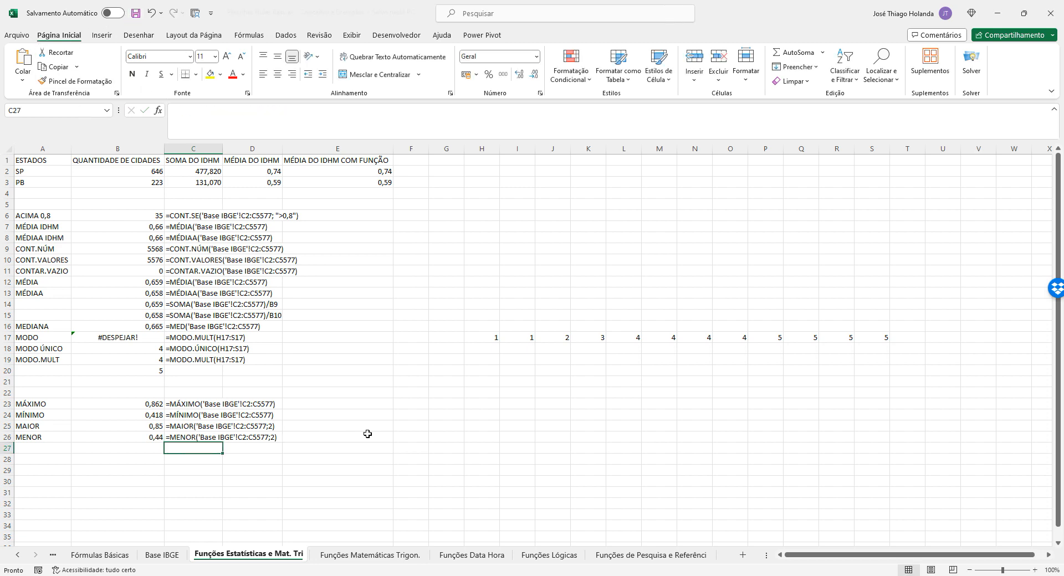
# Step: Switch to the Funções Lógicas sheet and compare the SE formulas in F3 and G3
pyautogui.click(394, 560)
pyautogui.click(471, 556)
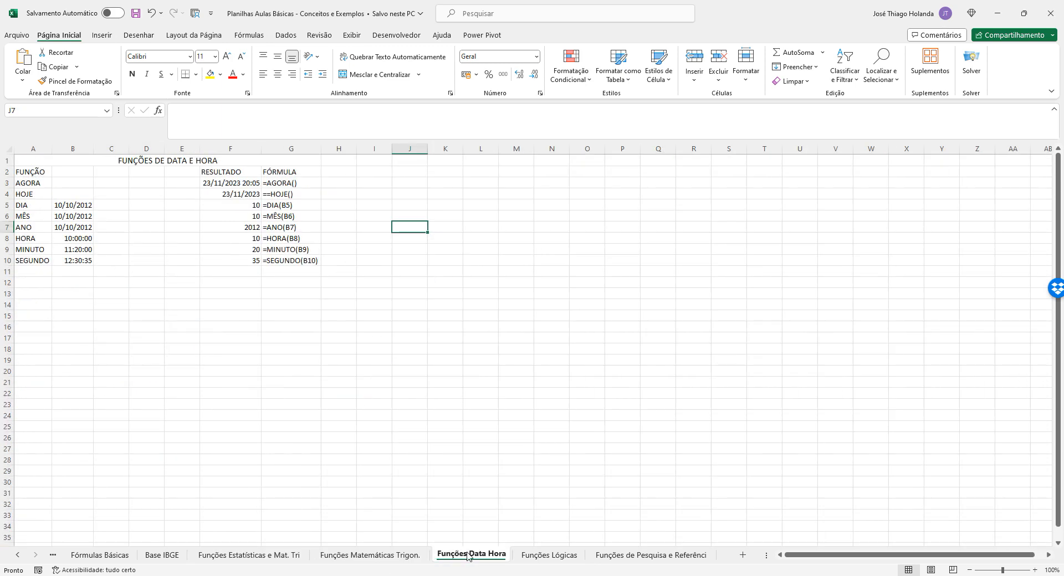
pyautogui.click(529, 558)
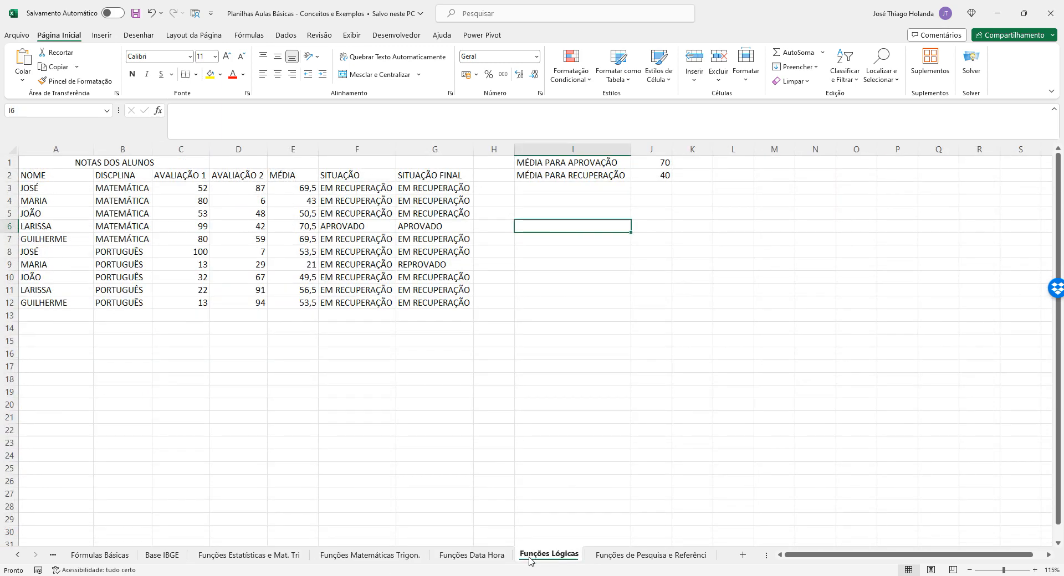
pyautogui.click(500, 189)
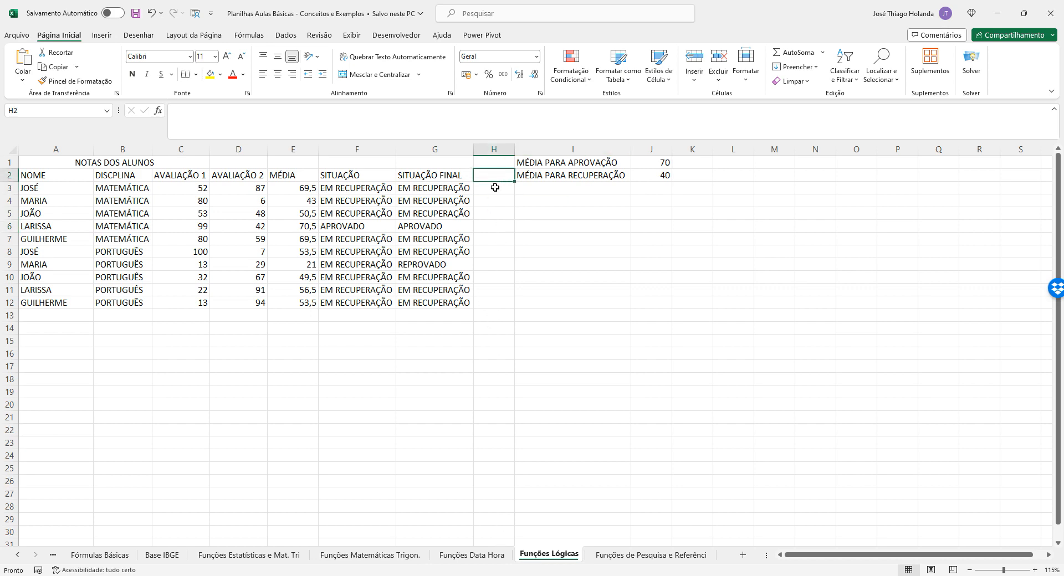
pyautogui.click(424, 187)
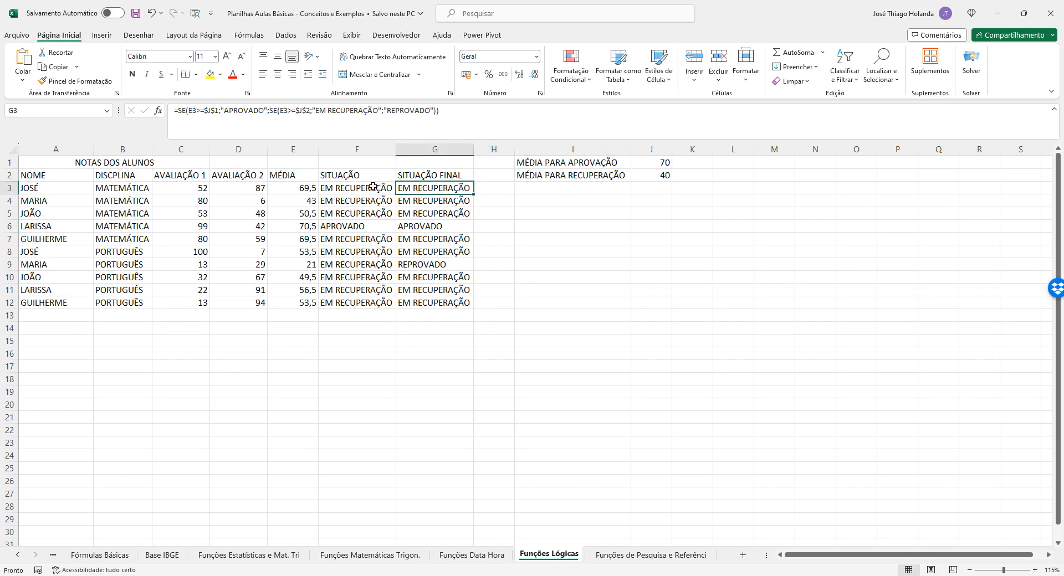
pyautogui.click(361, 190)
pyautogui.click(462, 190)
pyautogui.click(358, 190)
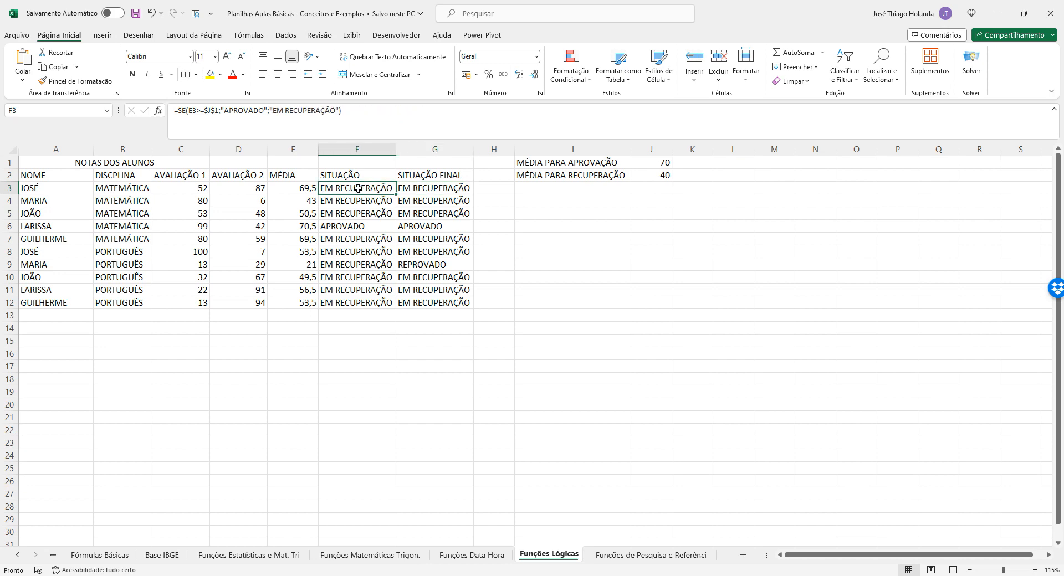
# Step: Copy G3's formula into H3 as plain text, =SE(E3>=$J$1;"APROVADO";SE(E3>=$J$2;"EM RECUPERAÇÃO";"REPROVADO")), and fit column H to its content
pyautogui.click(433, 188)
pyautogui.moveTo(470, 110); pyautogui.dragTo(148, 108)
pyautogui.hotkey('ctrl', 'c')
pyautogui.press('Escape')
pyautogui.press('Right')
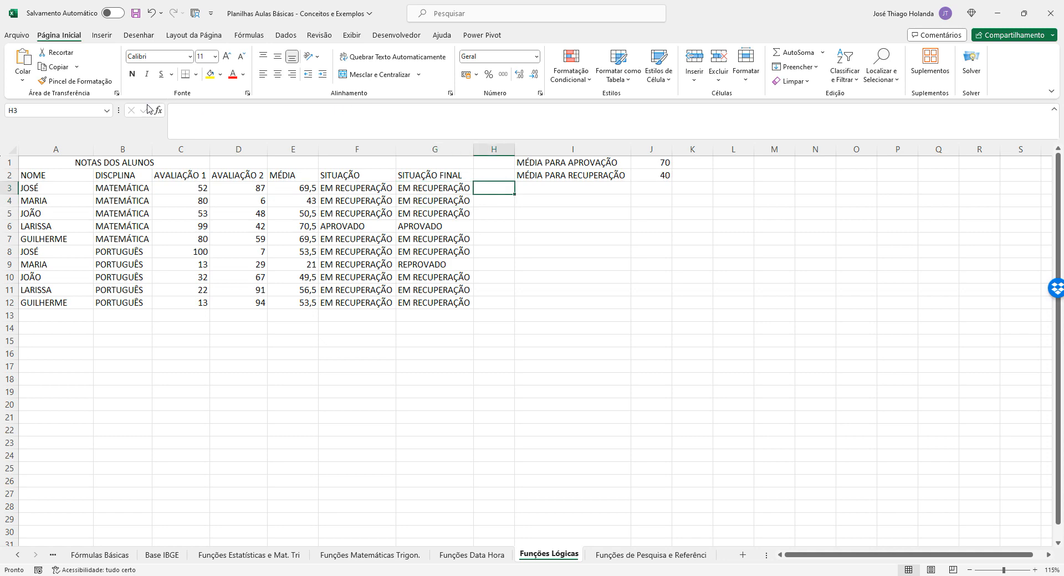
pyautogui.write("'")
pyautogui.hotkey('ctrl', 'v')
pyautogui.press('Return')
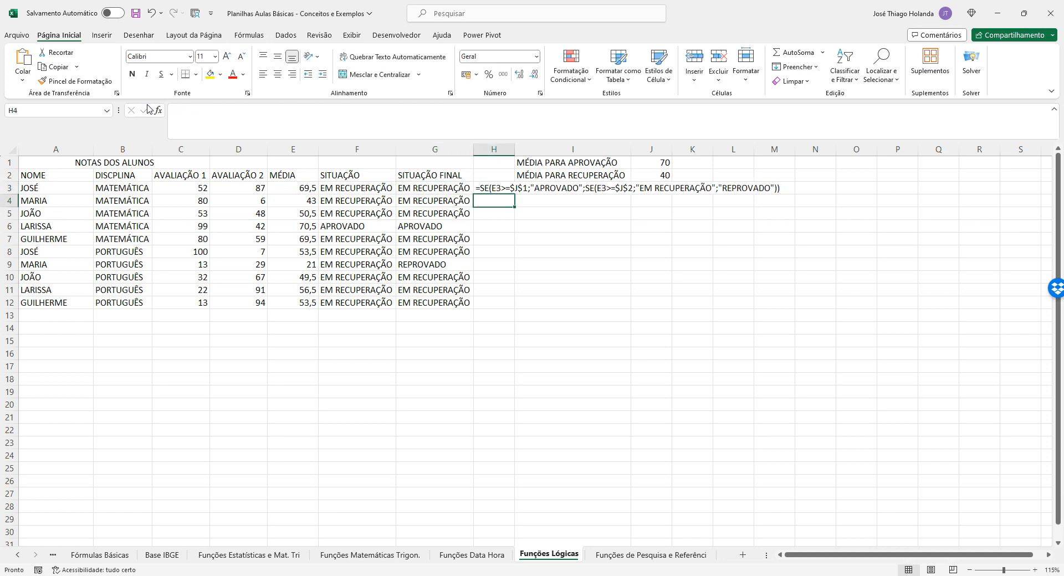
pyautogui.doubleClick(514, 149)
pyautogui.click(537, 263)
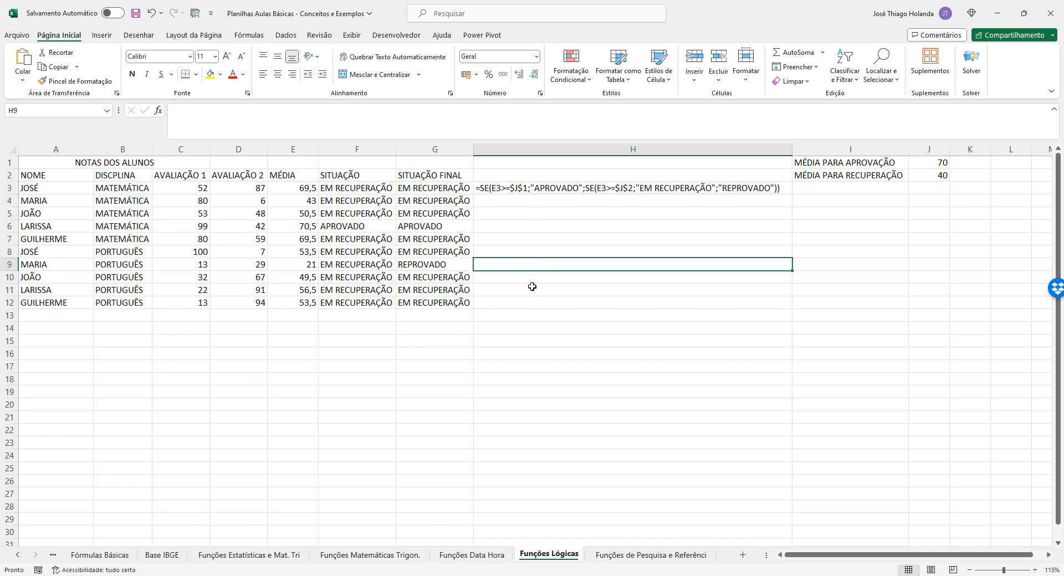
pyautogui.click(533, 288)
# Step: Examine the SE formula in F3, the APROVADO condition in H3's text, and the nested SE that follows it
pyautogui.click(509, 188)
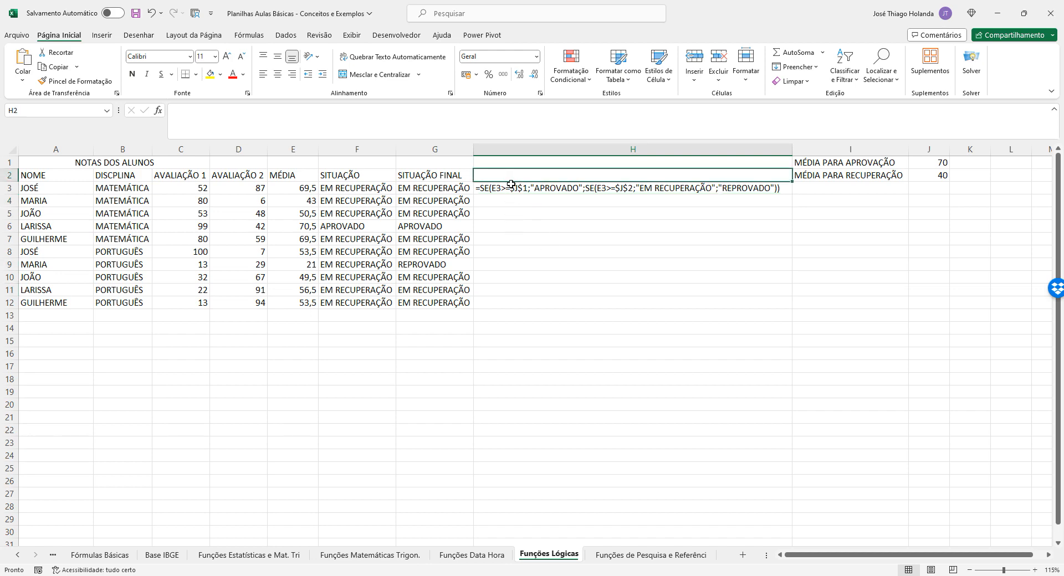
pyautogui.click(364, 187)
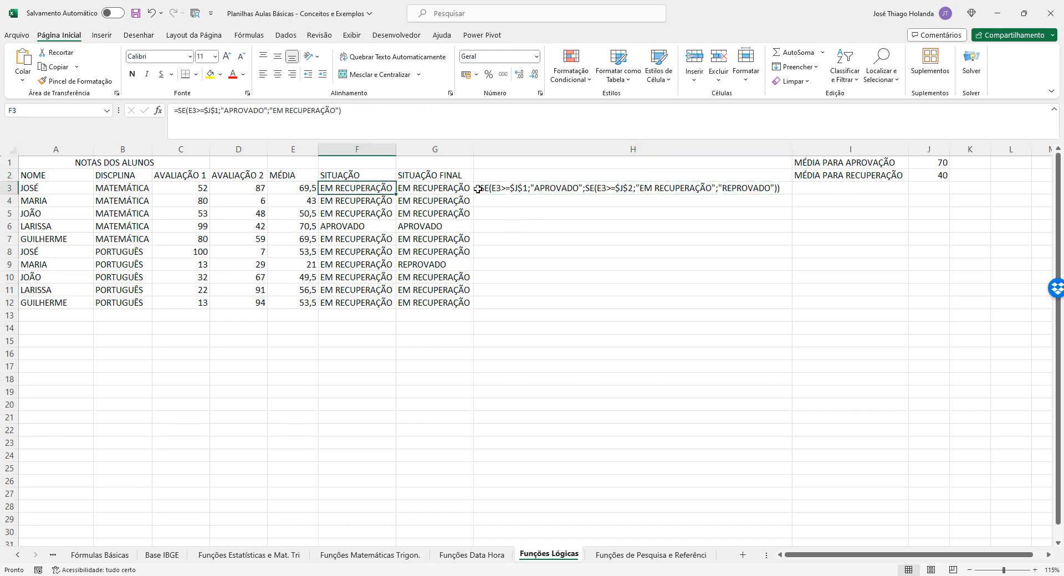
pyautogui.click(510, 186)
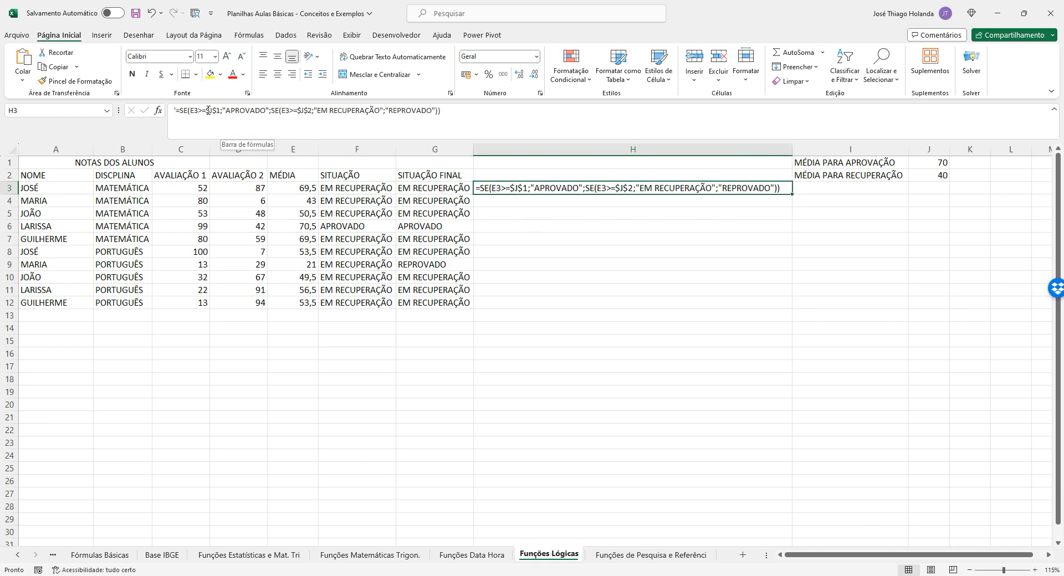
pyautogui.moveTo(270, 110); pyautogui.dragTo(194, 109)
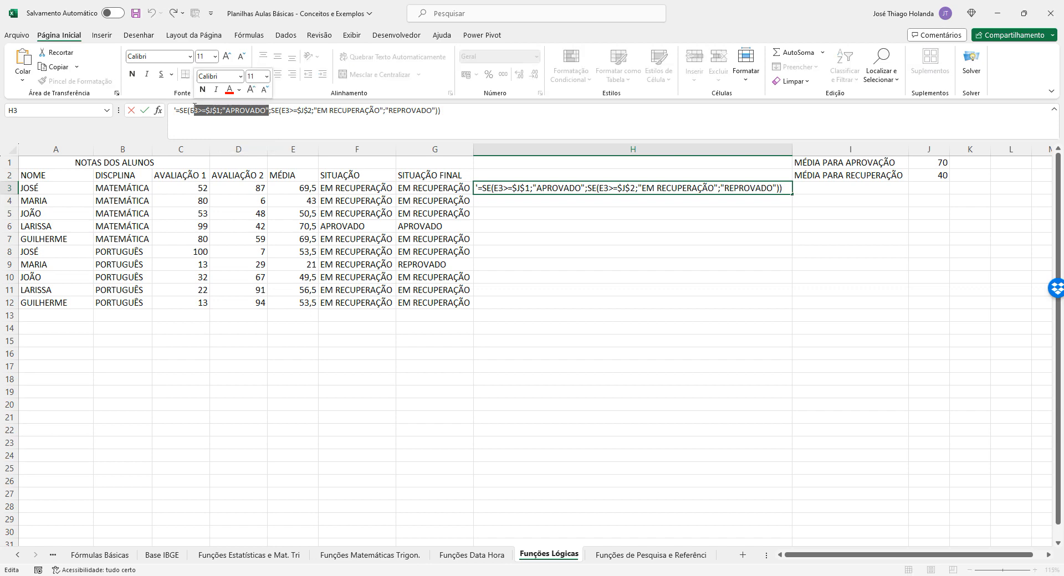
pyautogui.click(287, 113)
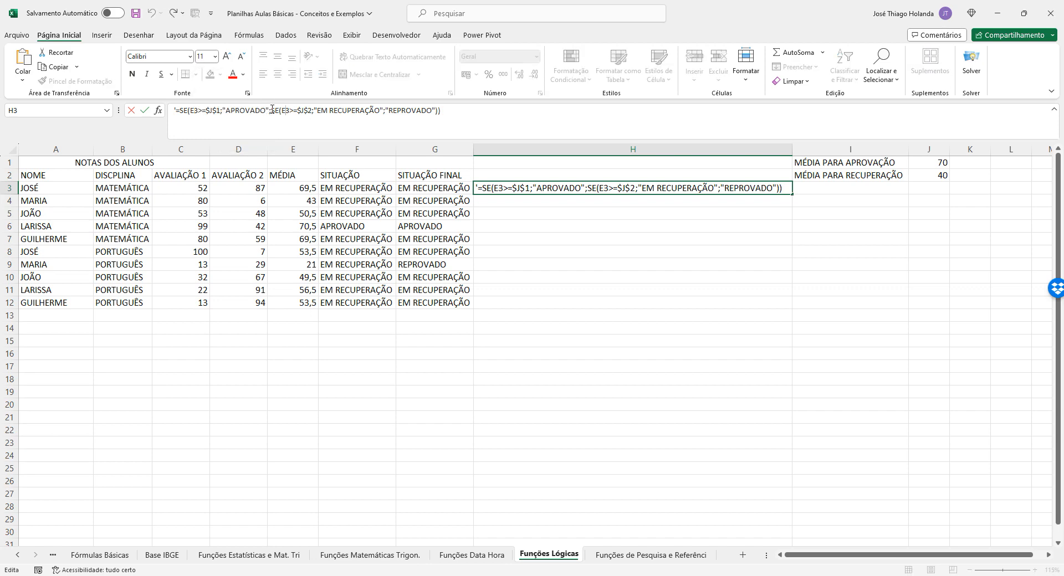
pyautogui.moveTo(271, 110); pyautogui.dragTo(442, 109)
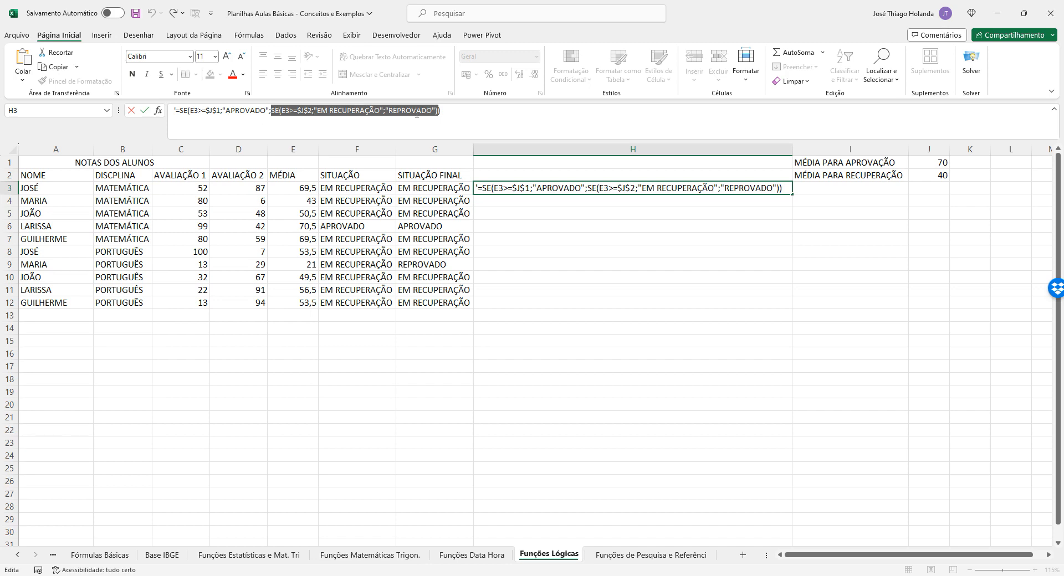
pyautogui.press('Return')
pyautogui.click(638, 252)
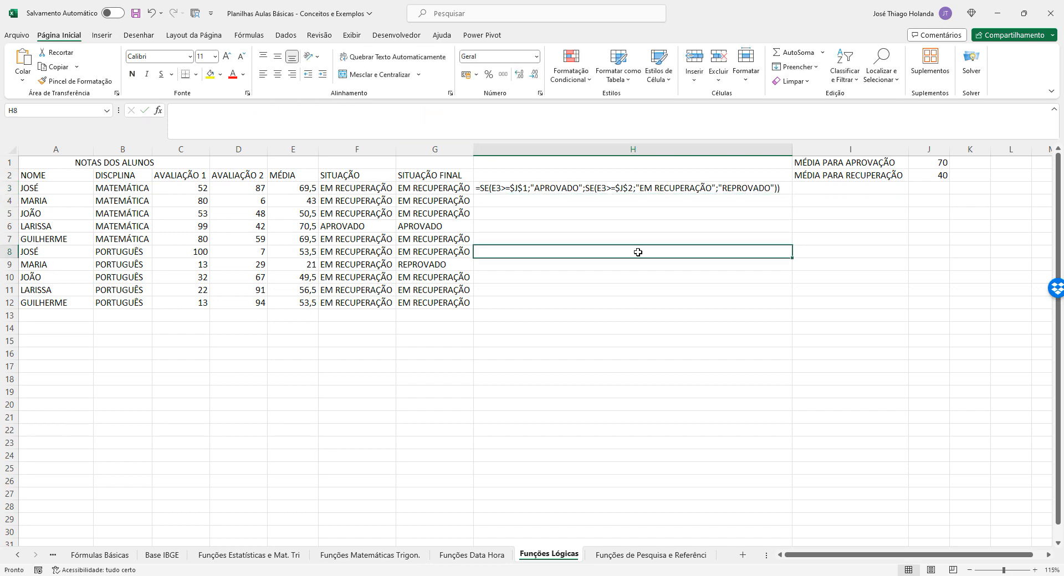